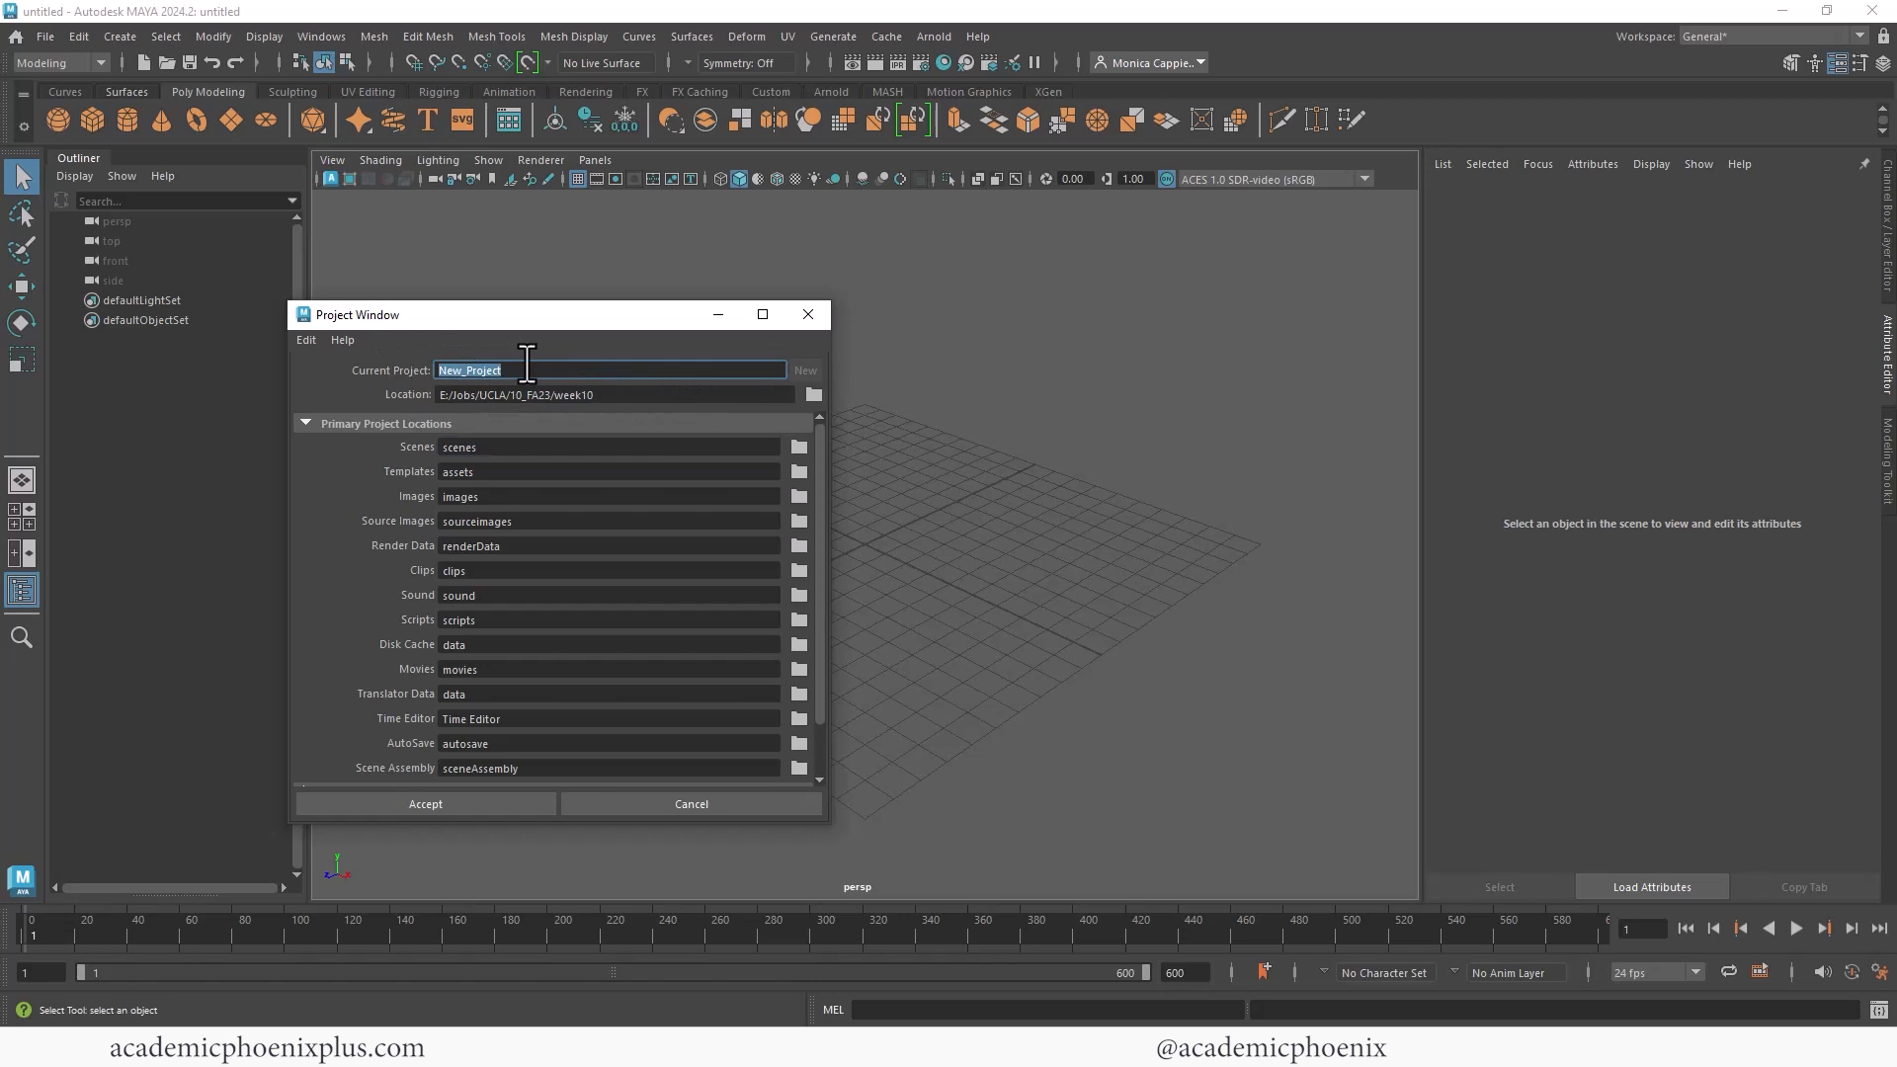
Step: Create the project HolidayStocking with E:/3D_projects as its location
text(HolidayStocking)
click(812, 394)
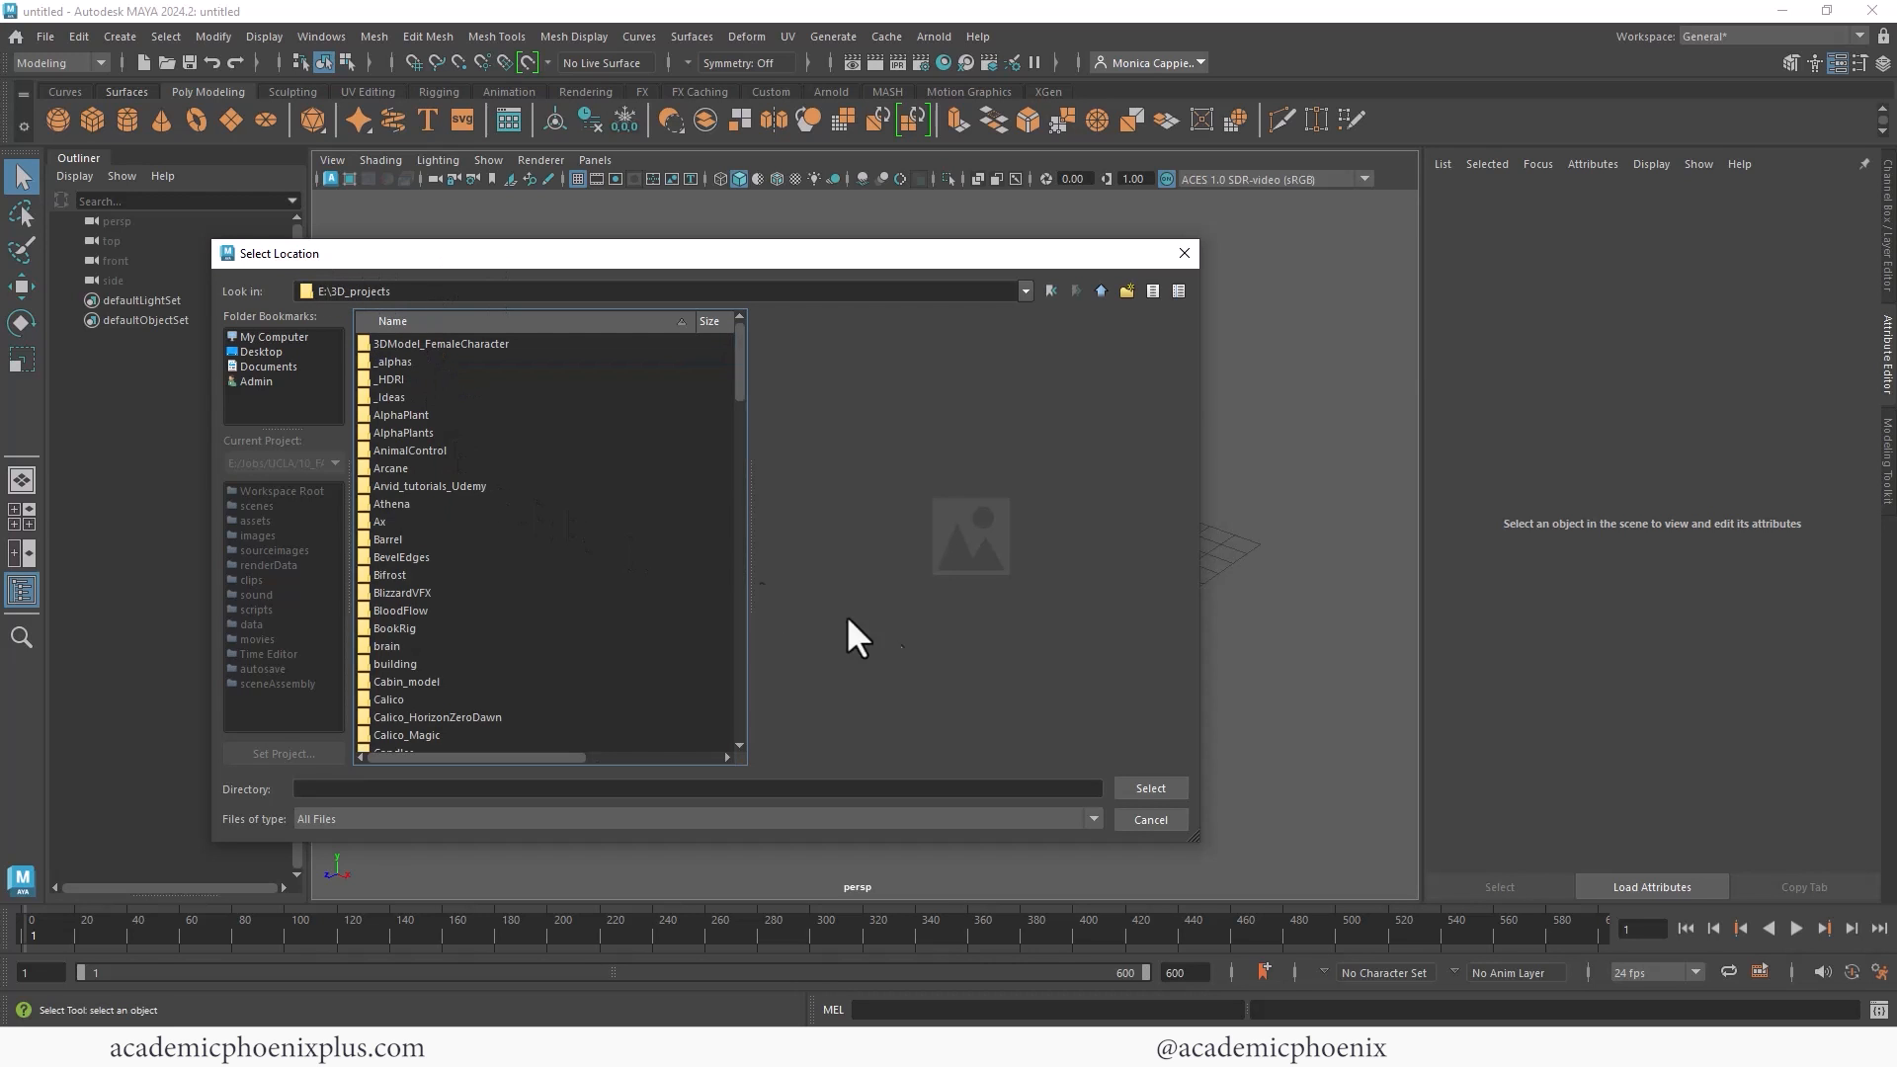
click(1138, 781)
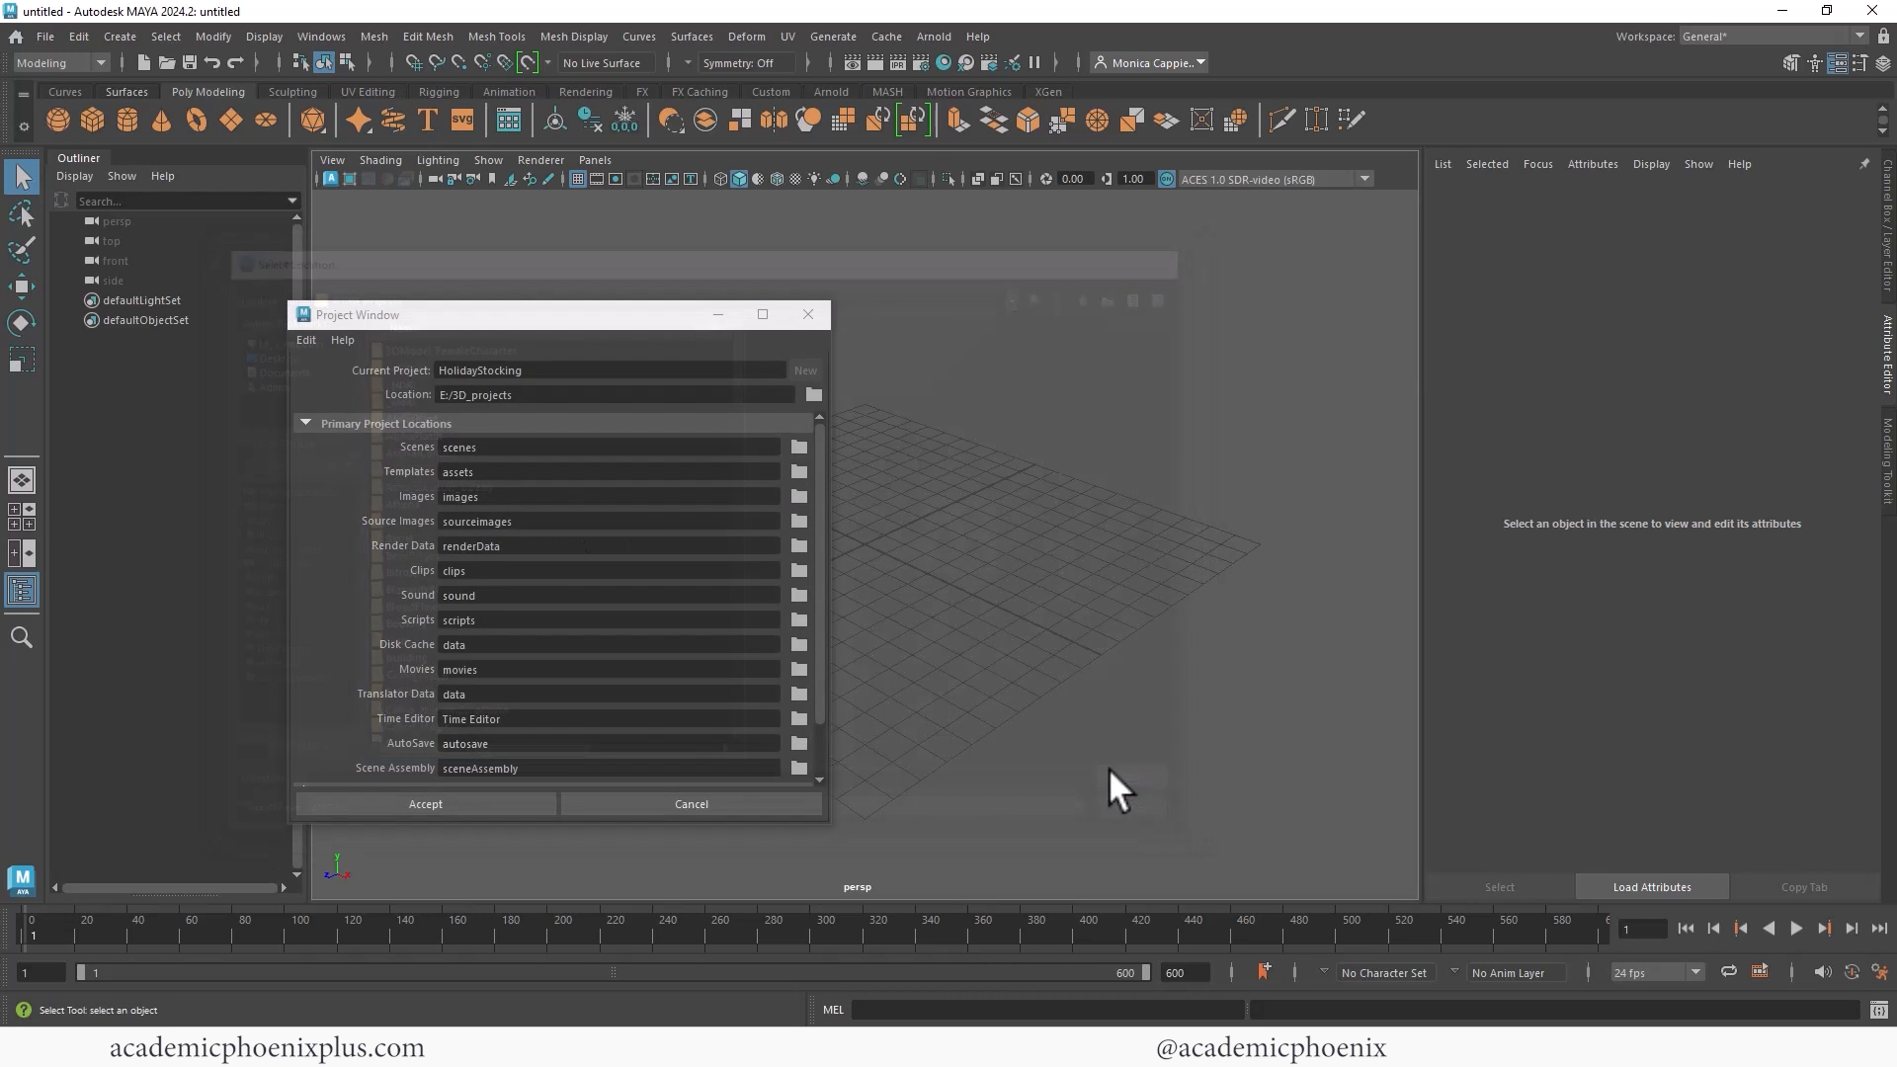
click(480, 804)
Step: Switch to Chrome and examine the red stockings photo and the fur stockings photo as modelling references
mouse_move(249, 1013)
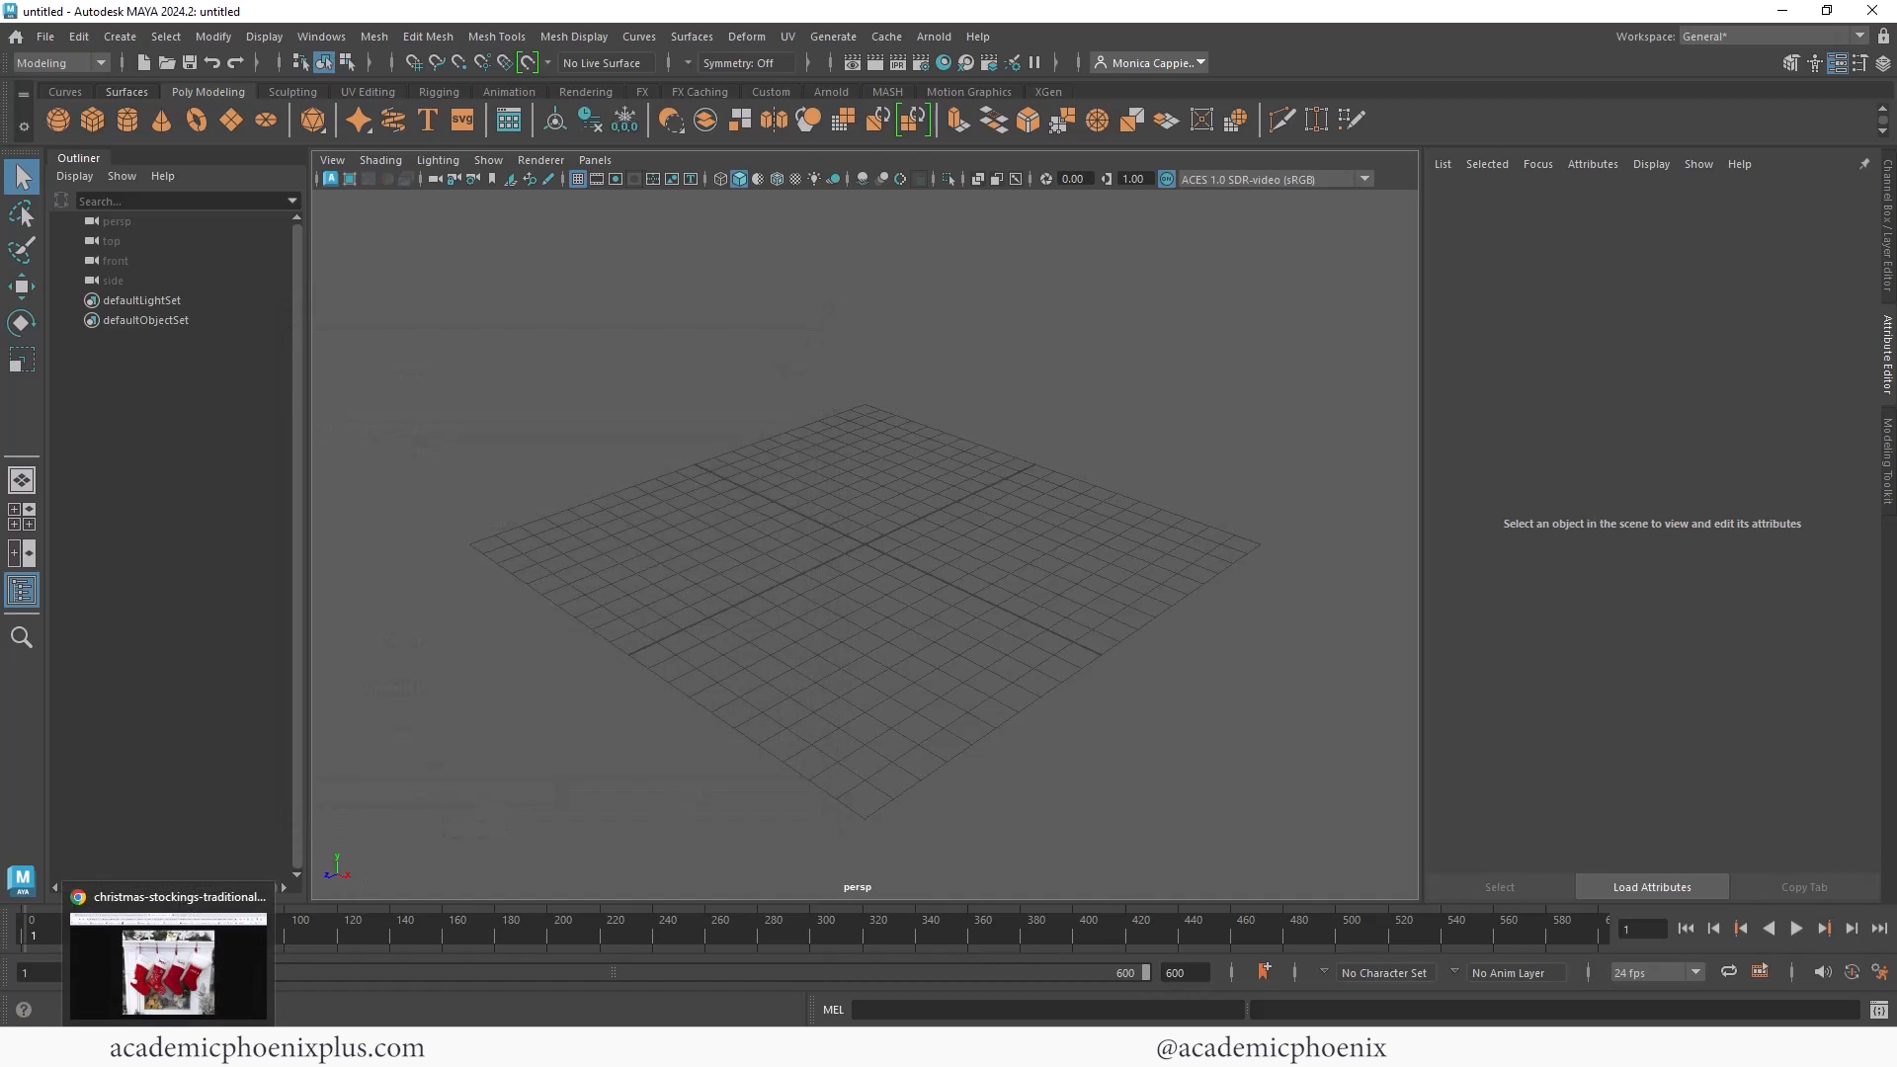
click(158, 963)
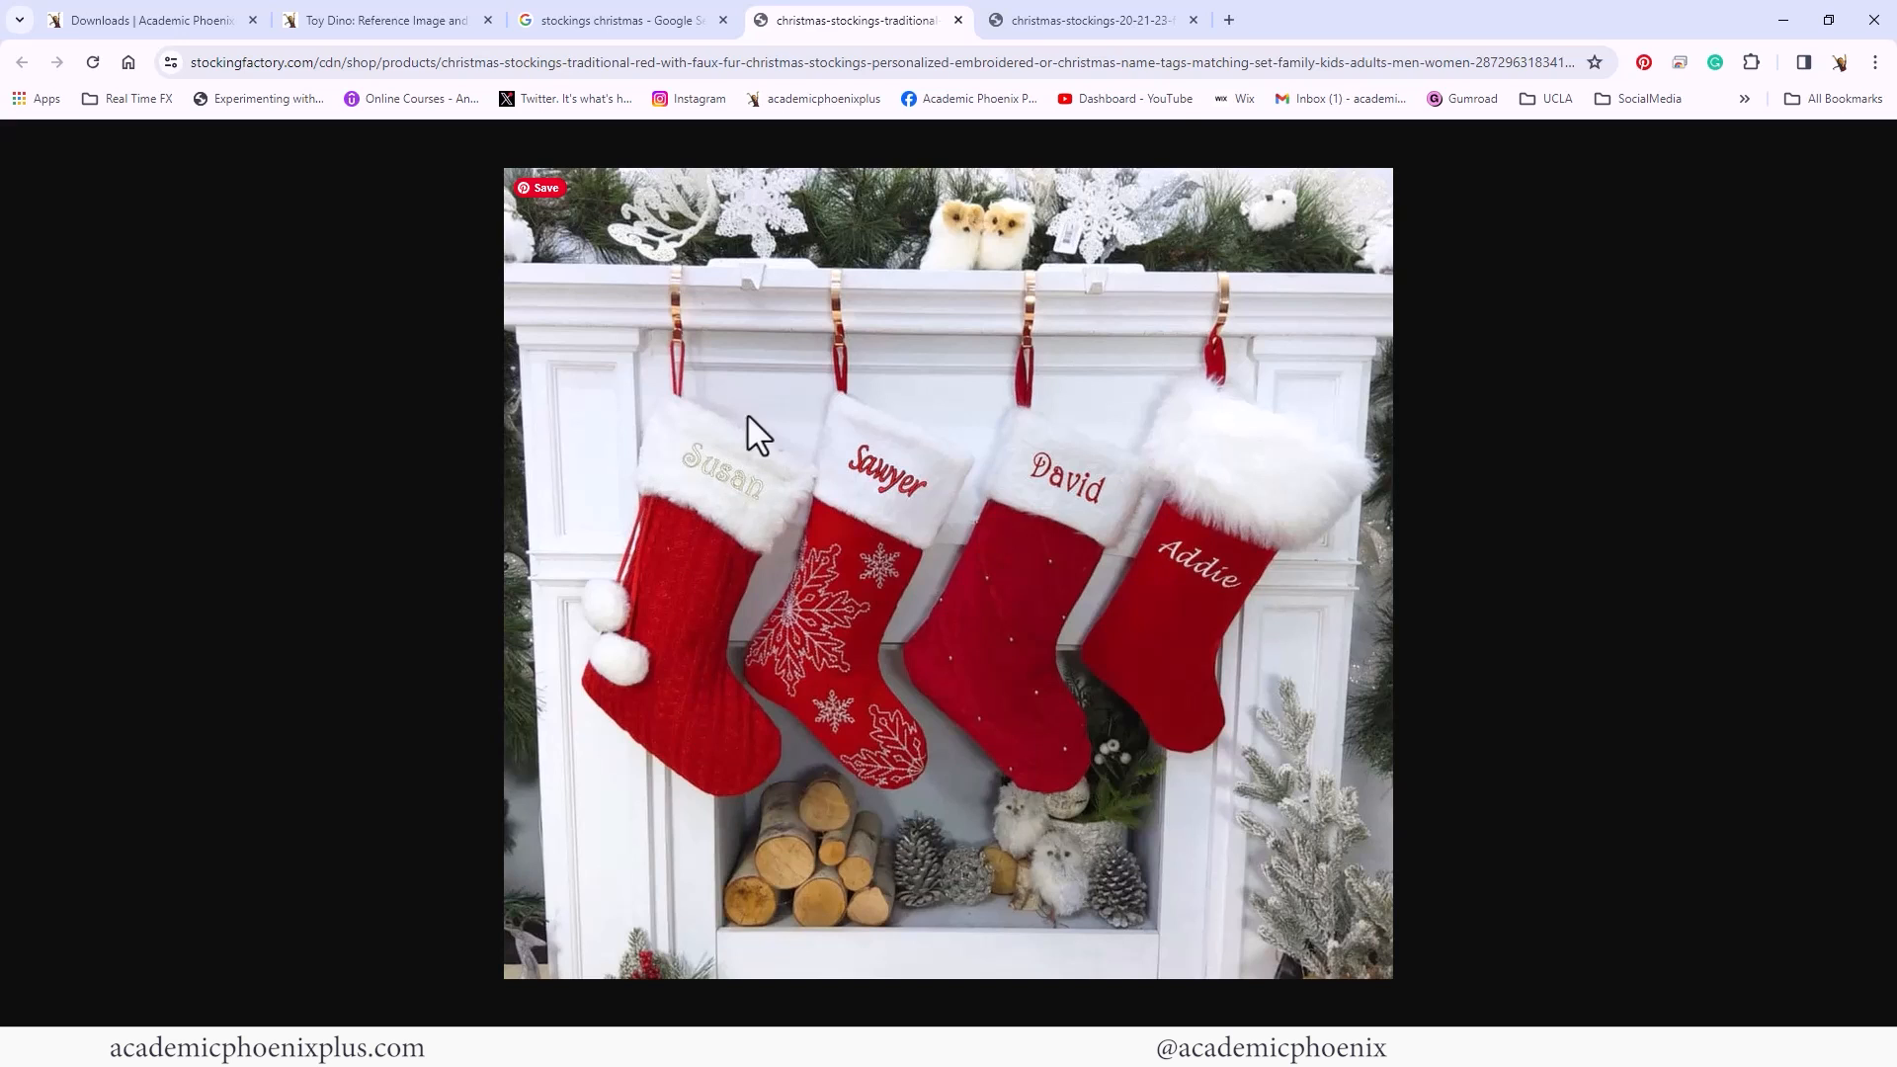
click(1099, 26)
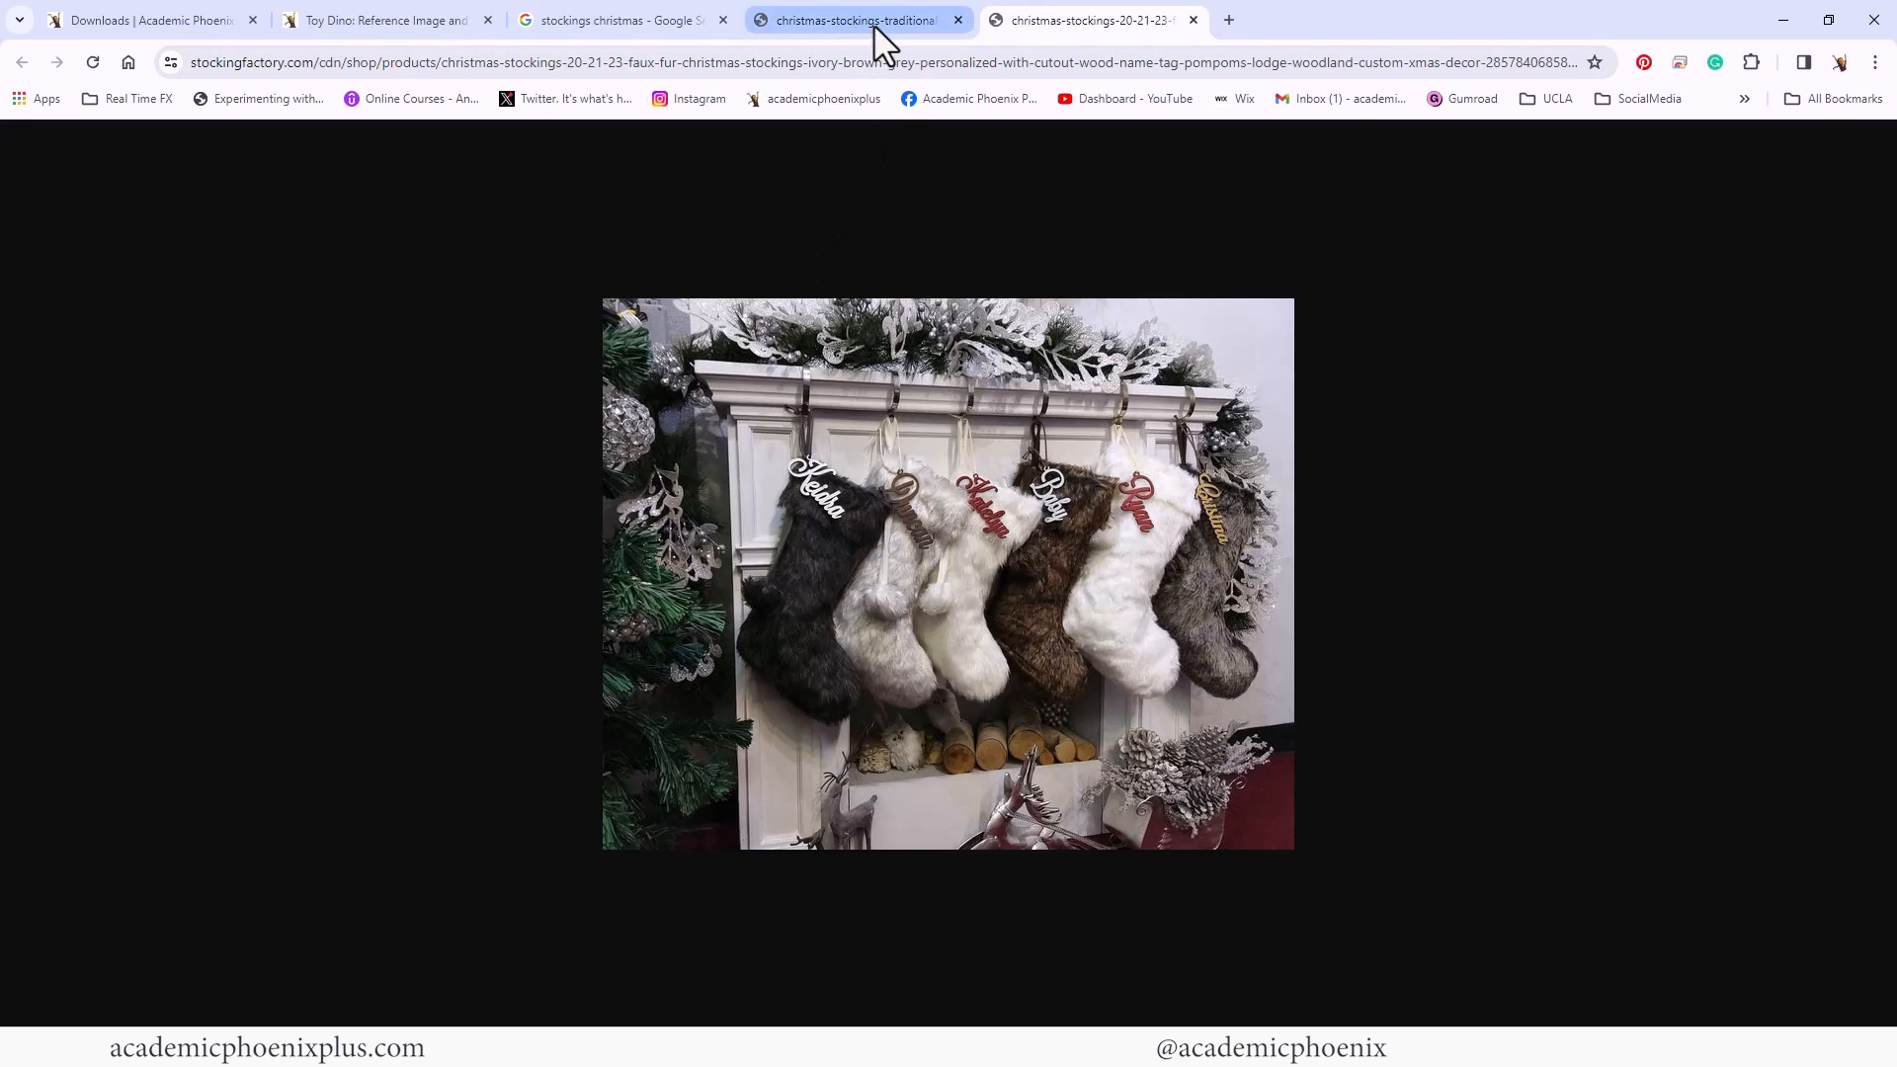
Step: Open the HolidayStocking project's sourceimages folder in File Explorer, starting from the 3D_projects folder, and return to the reference photos
click(682, 1047)
click(673, 527)
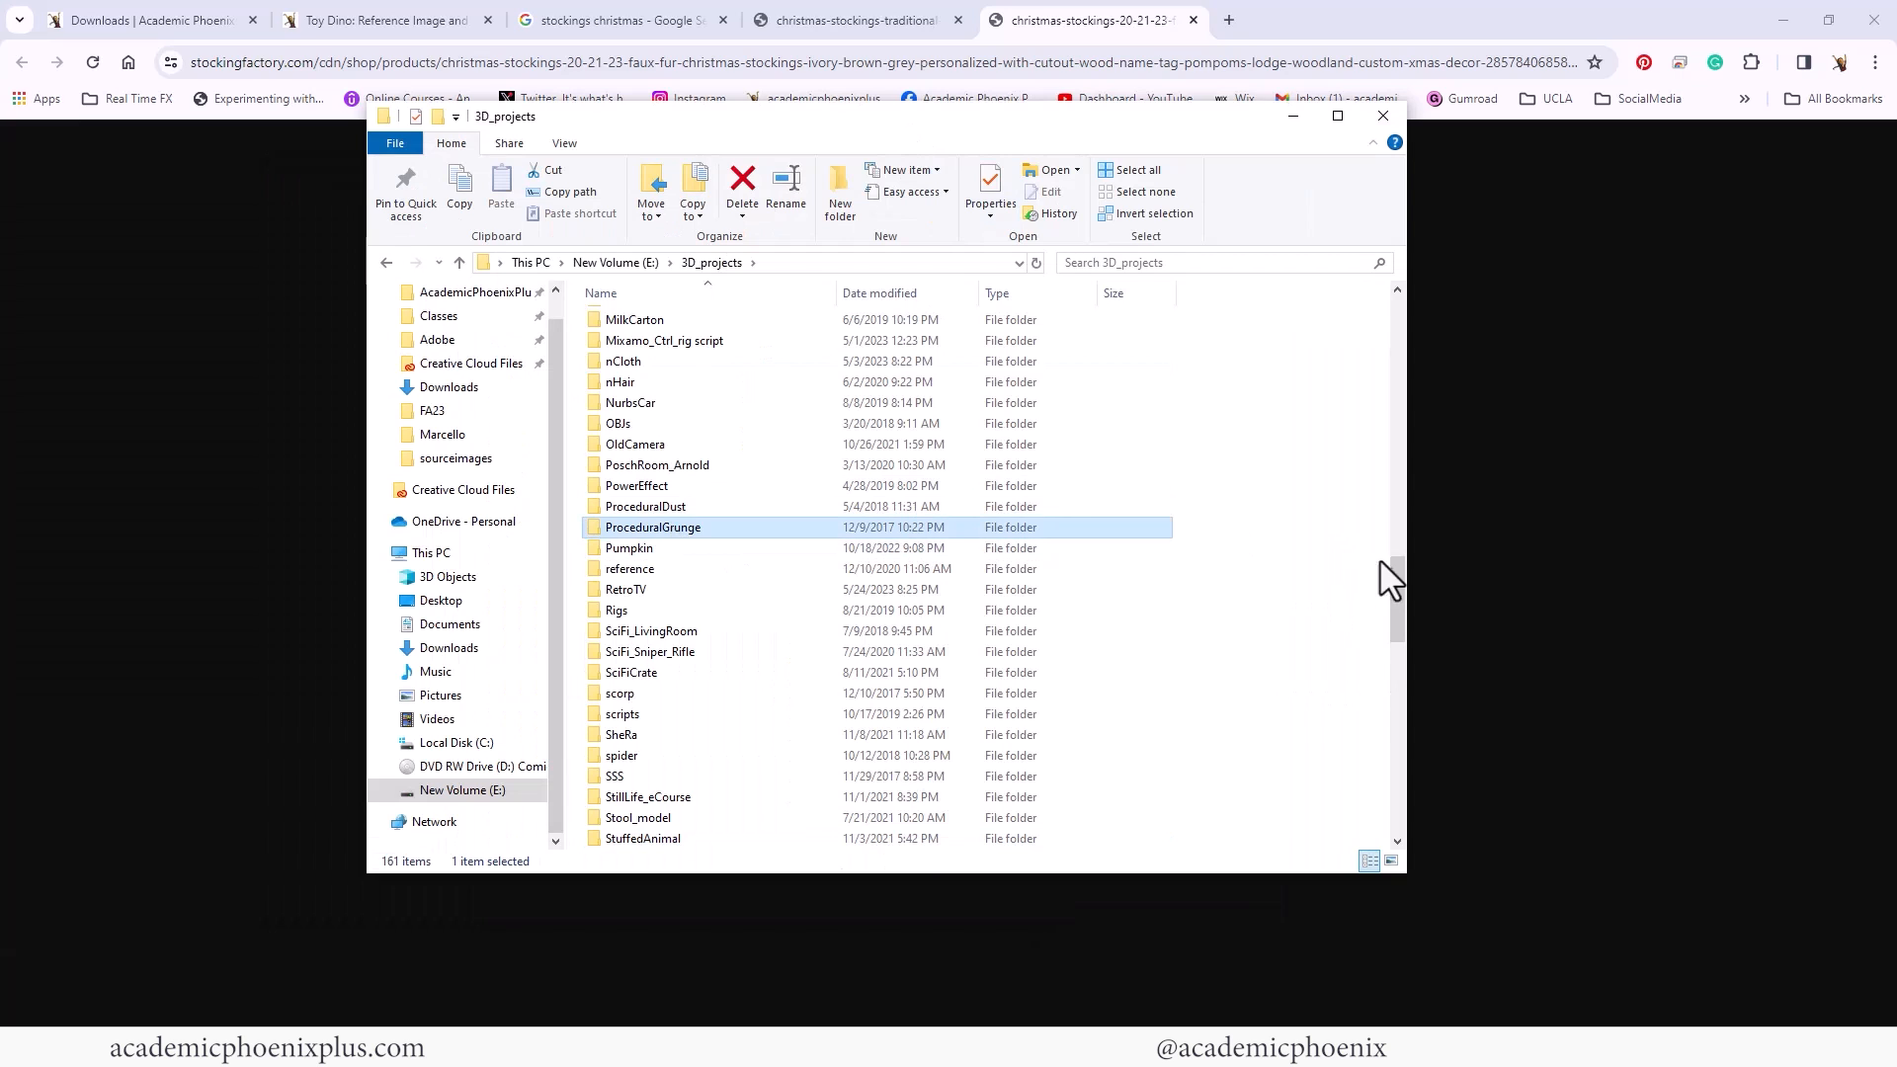
double_click(677, 405)
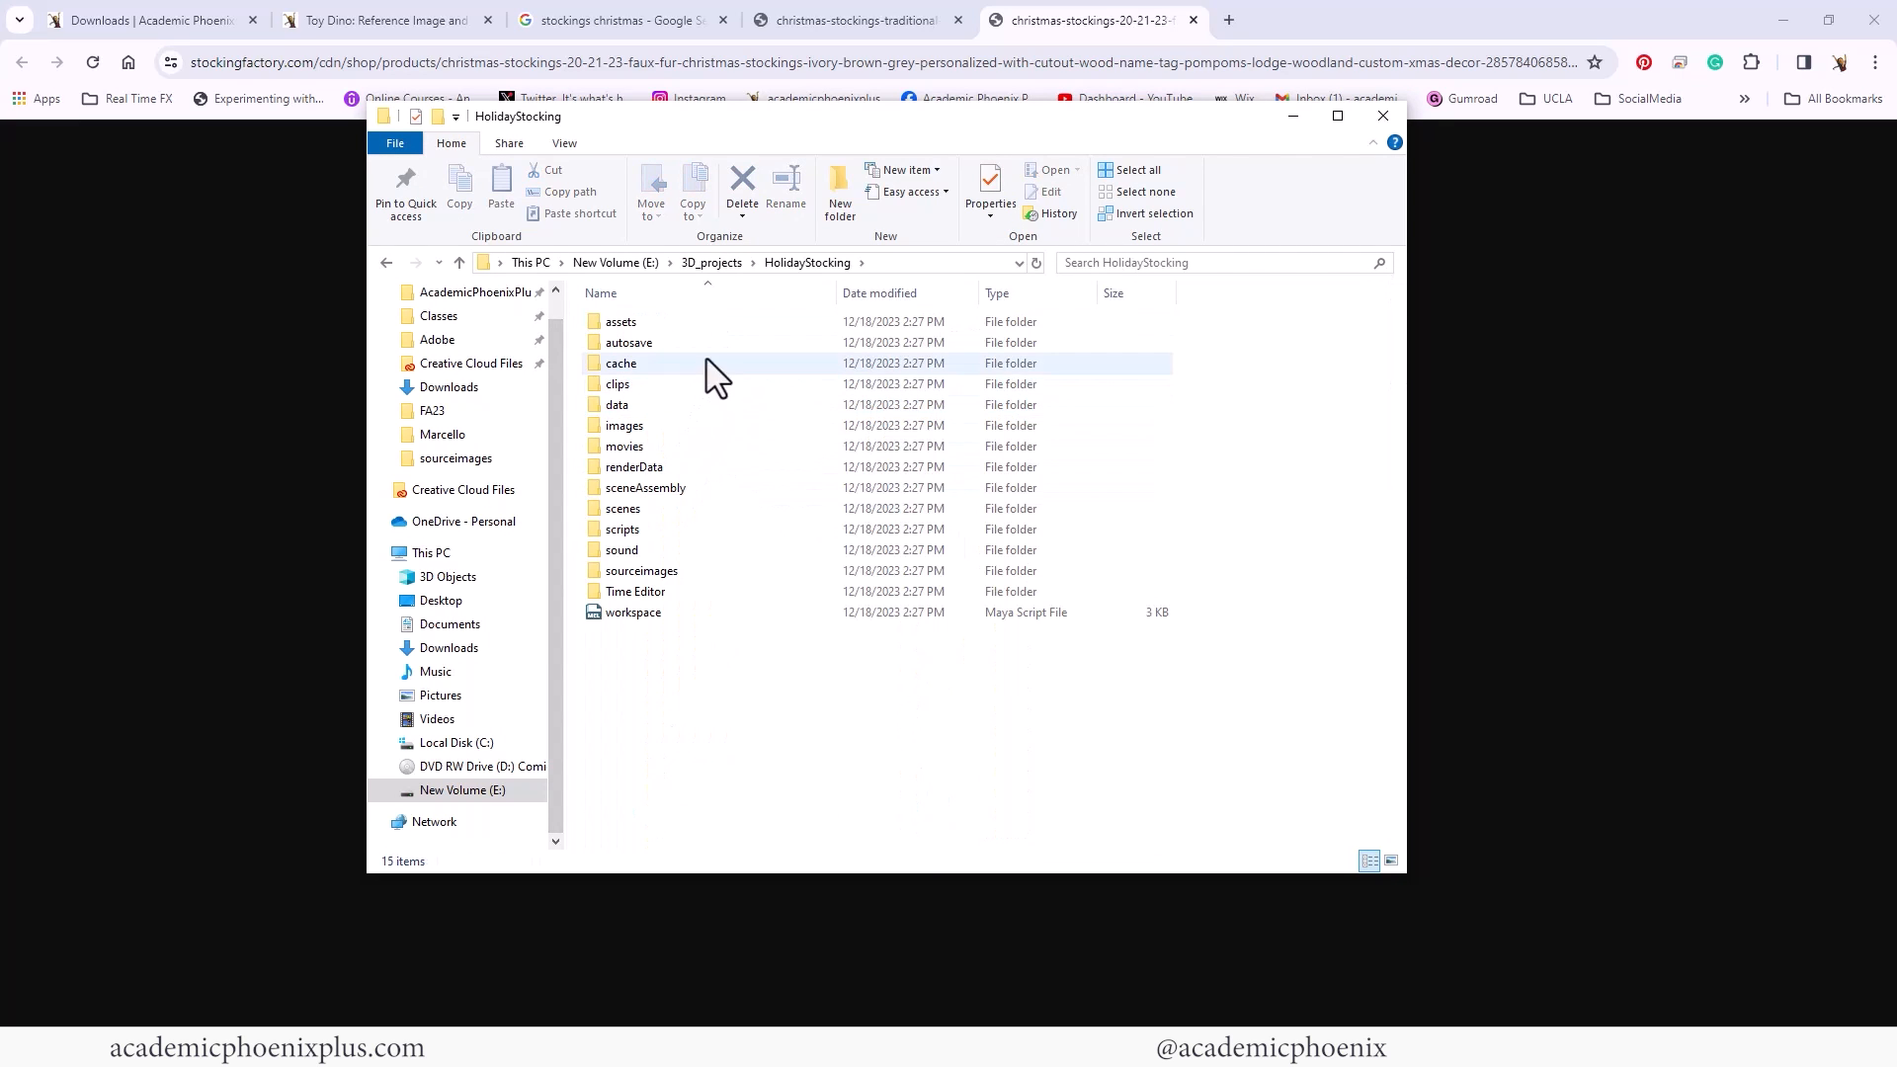
double_click(701, 573)
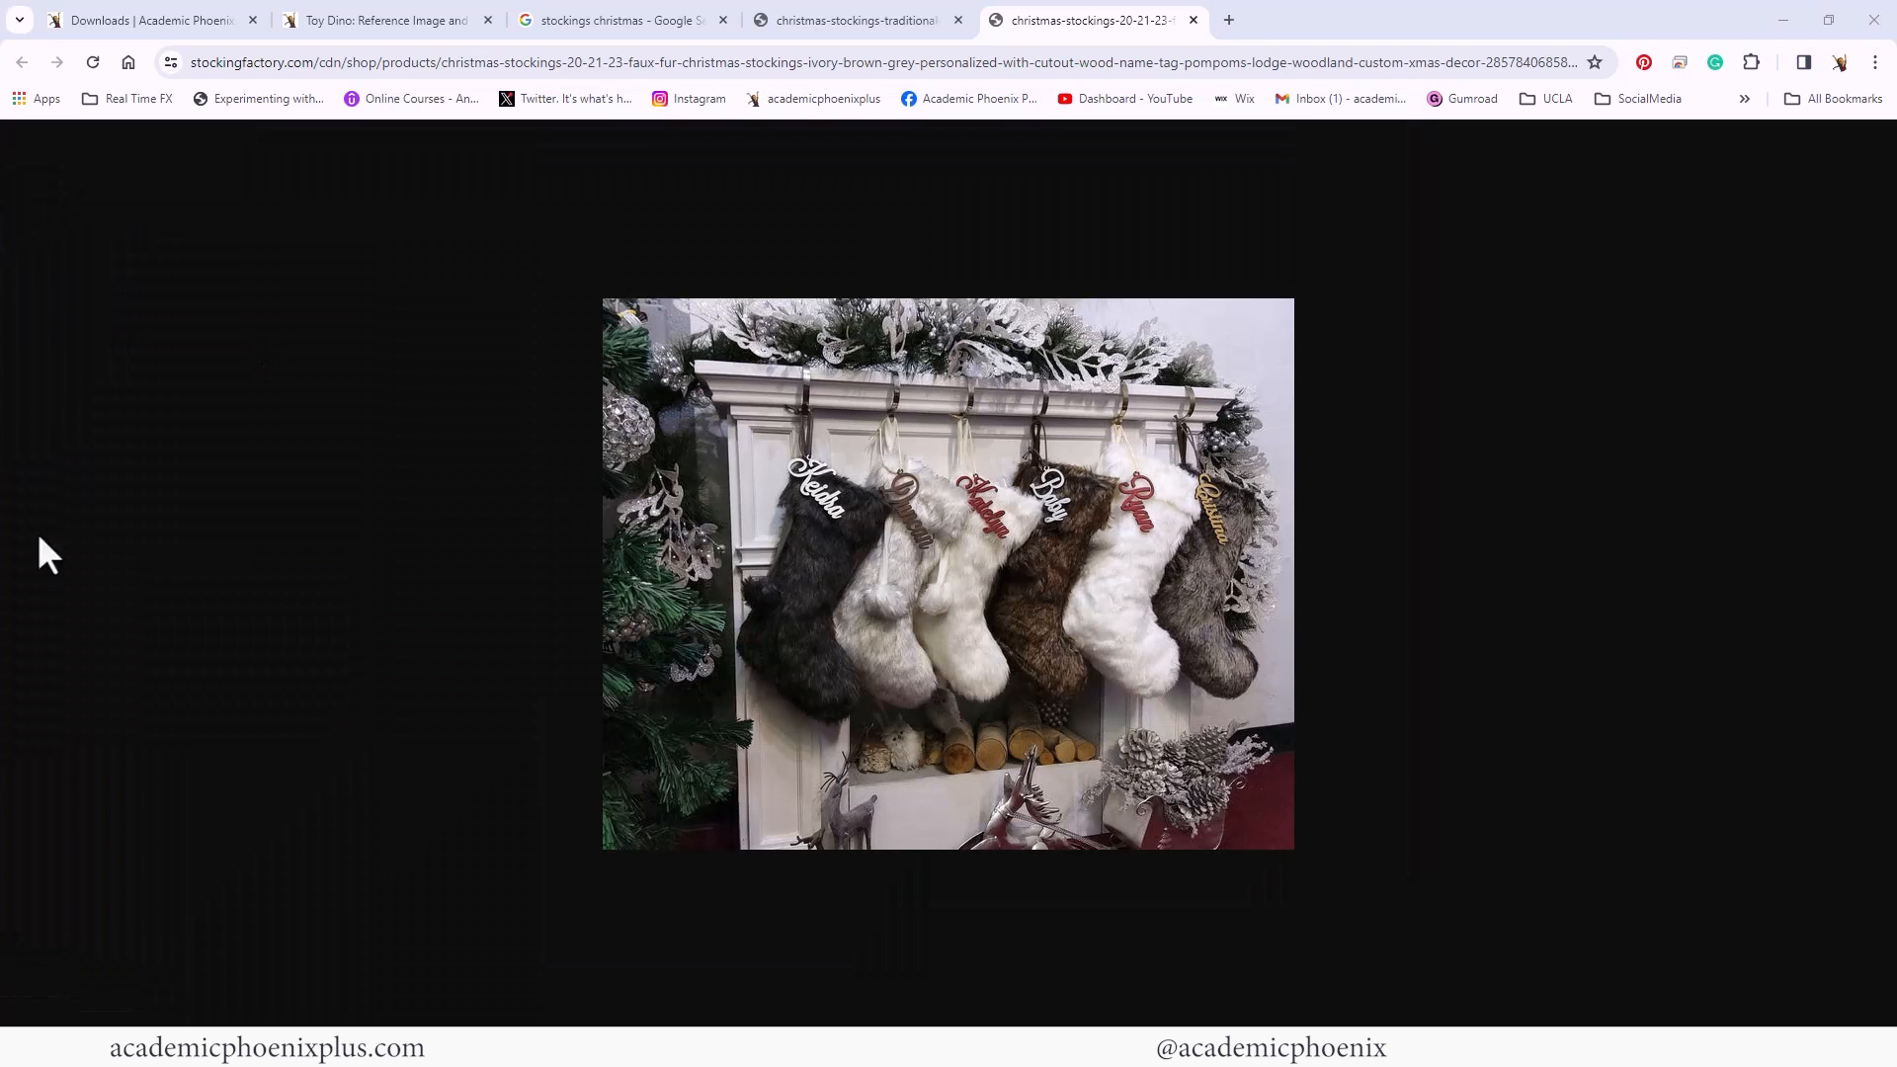
click(939, 21)
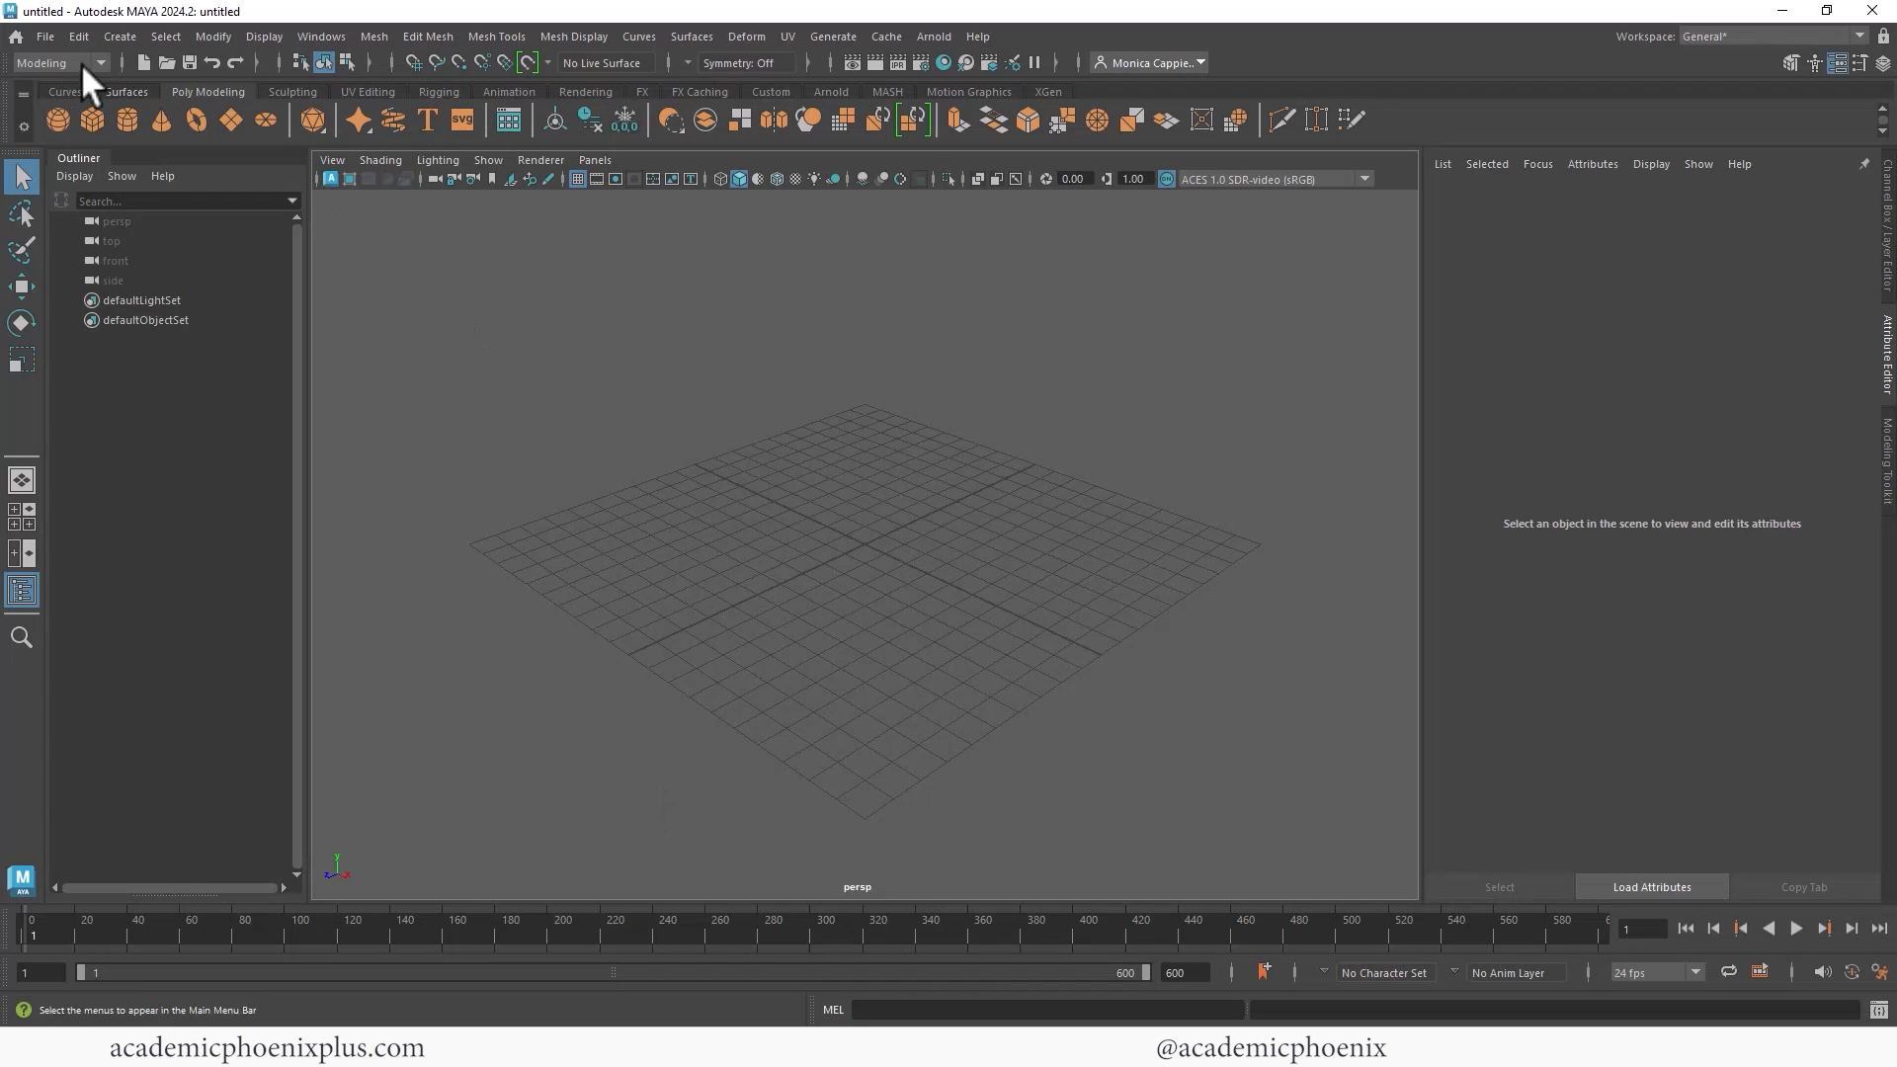
Step: Create a free image plane and browse the project's sourceimages folder for its image, selecting the fur stockings JPG
click(109, 35)
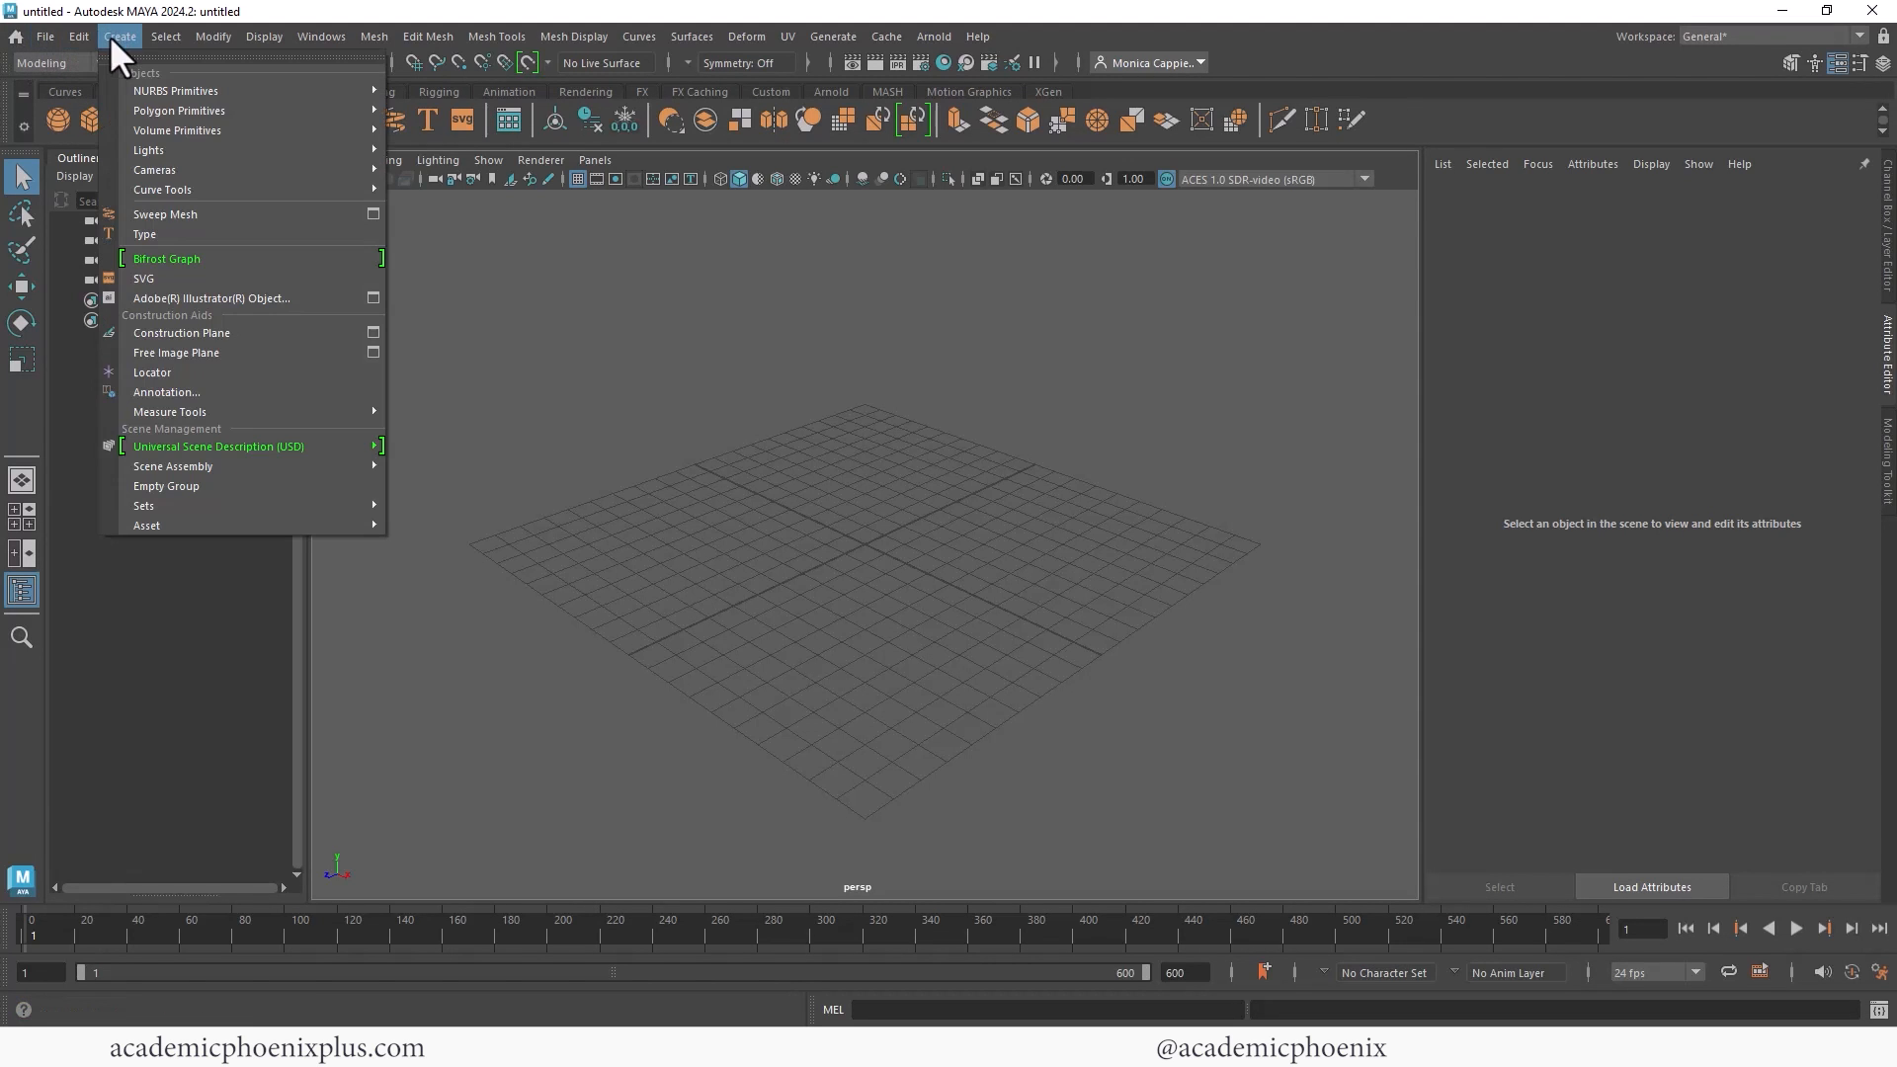
click(275, 358)
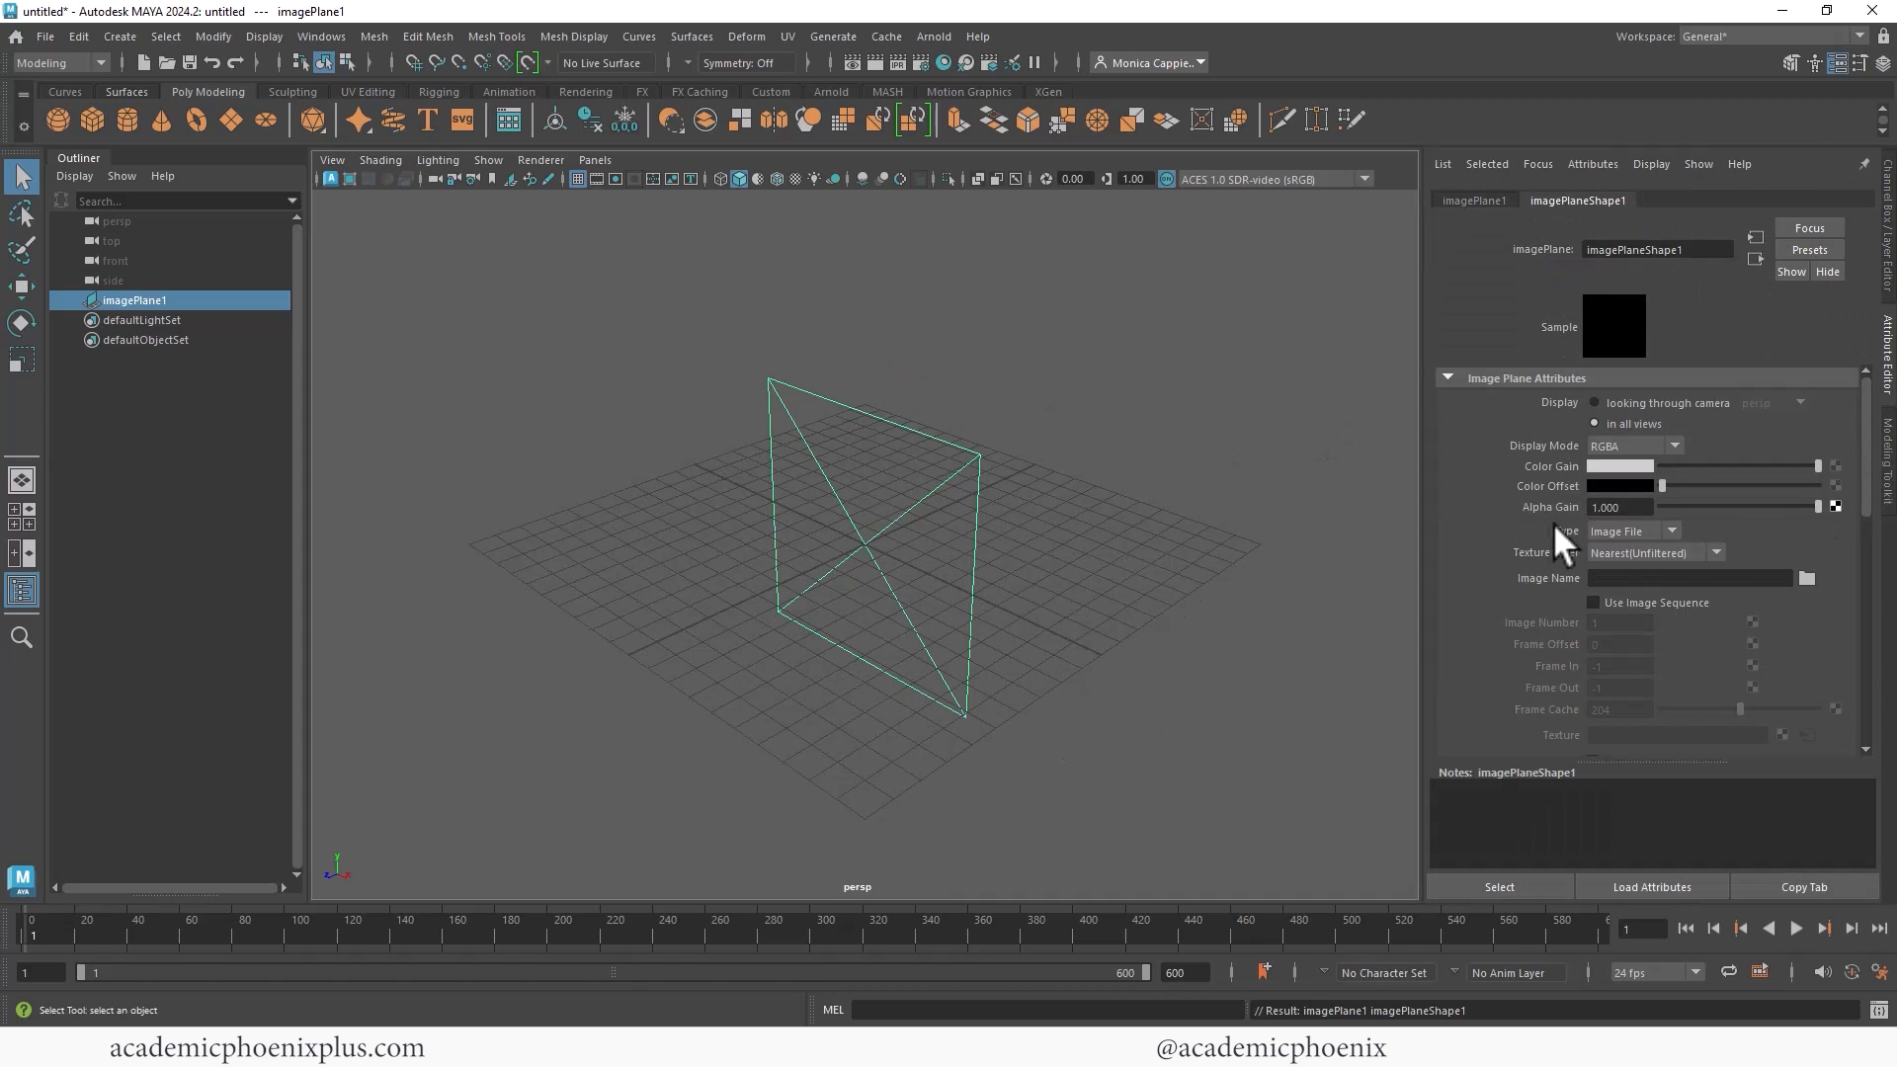
click(1806, 578)
click(506, 362)
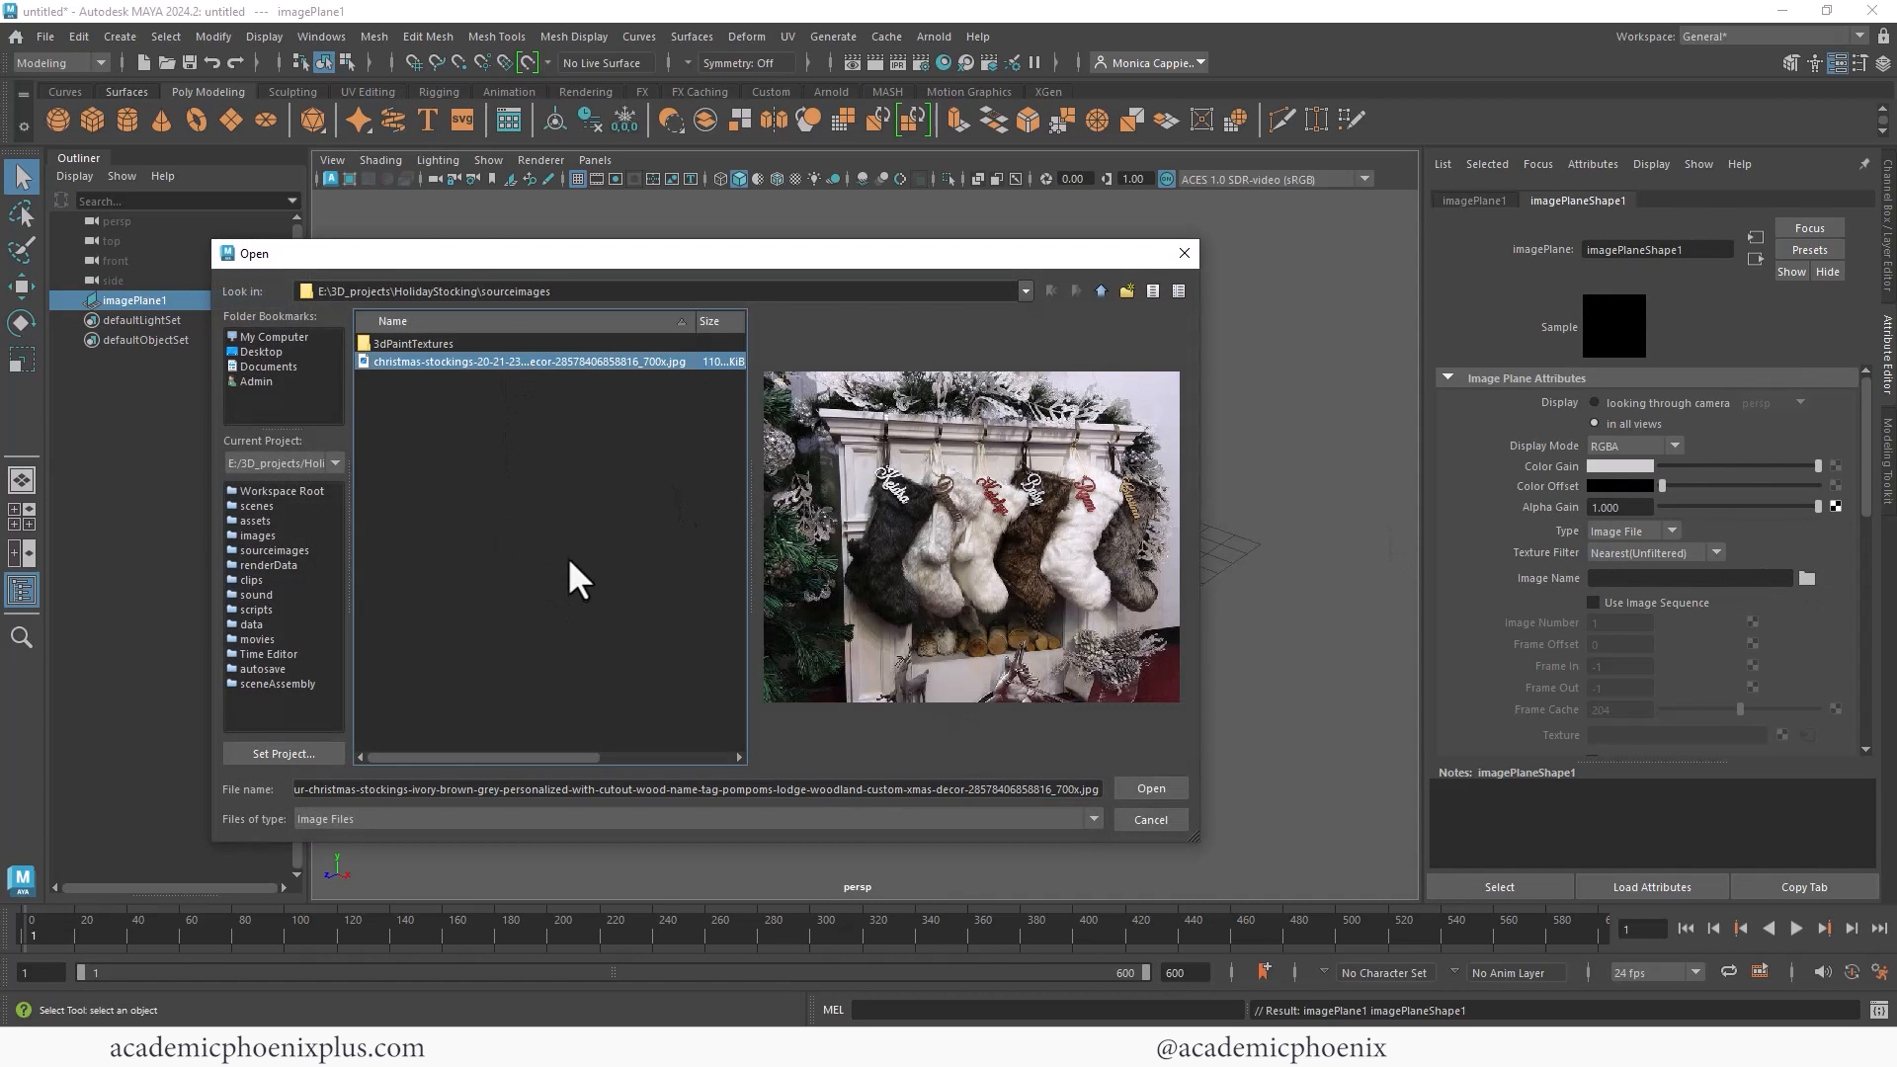
Step: Check the saved photos in the sourceimages folder and capture the red stockings photo from Chrome with Snip & Sketch
mouse_move(217, 1049)
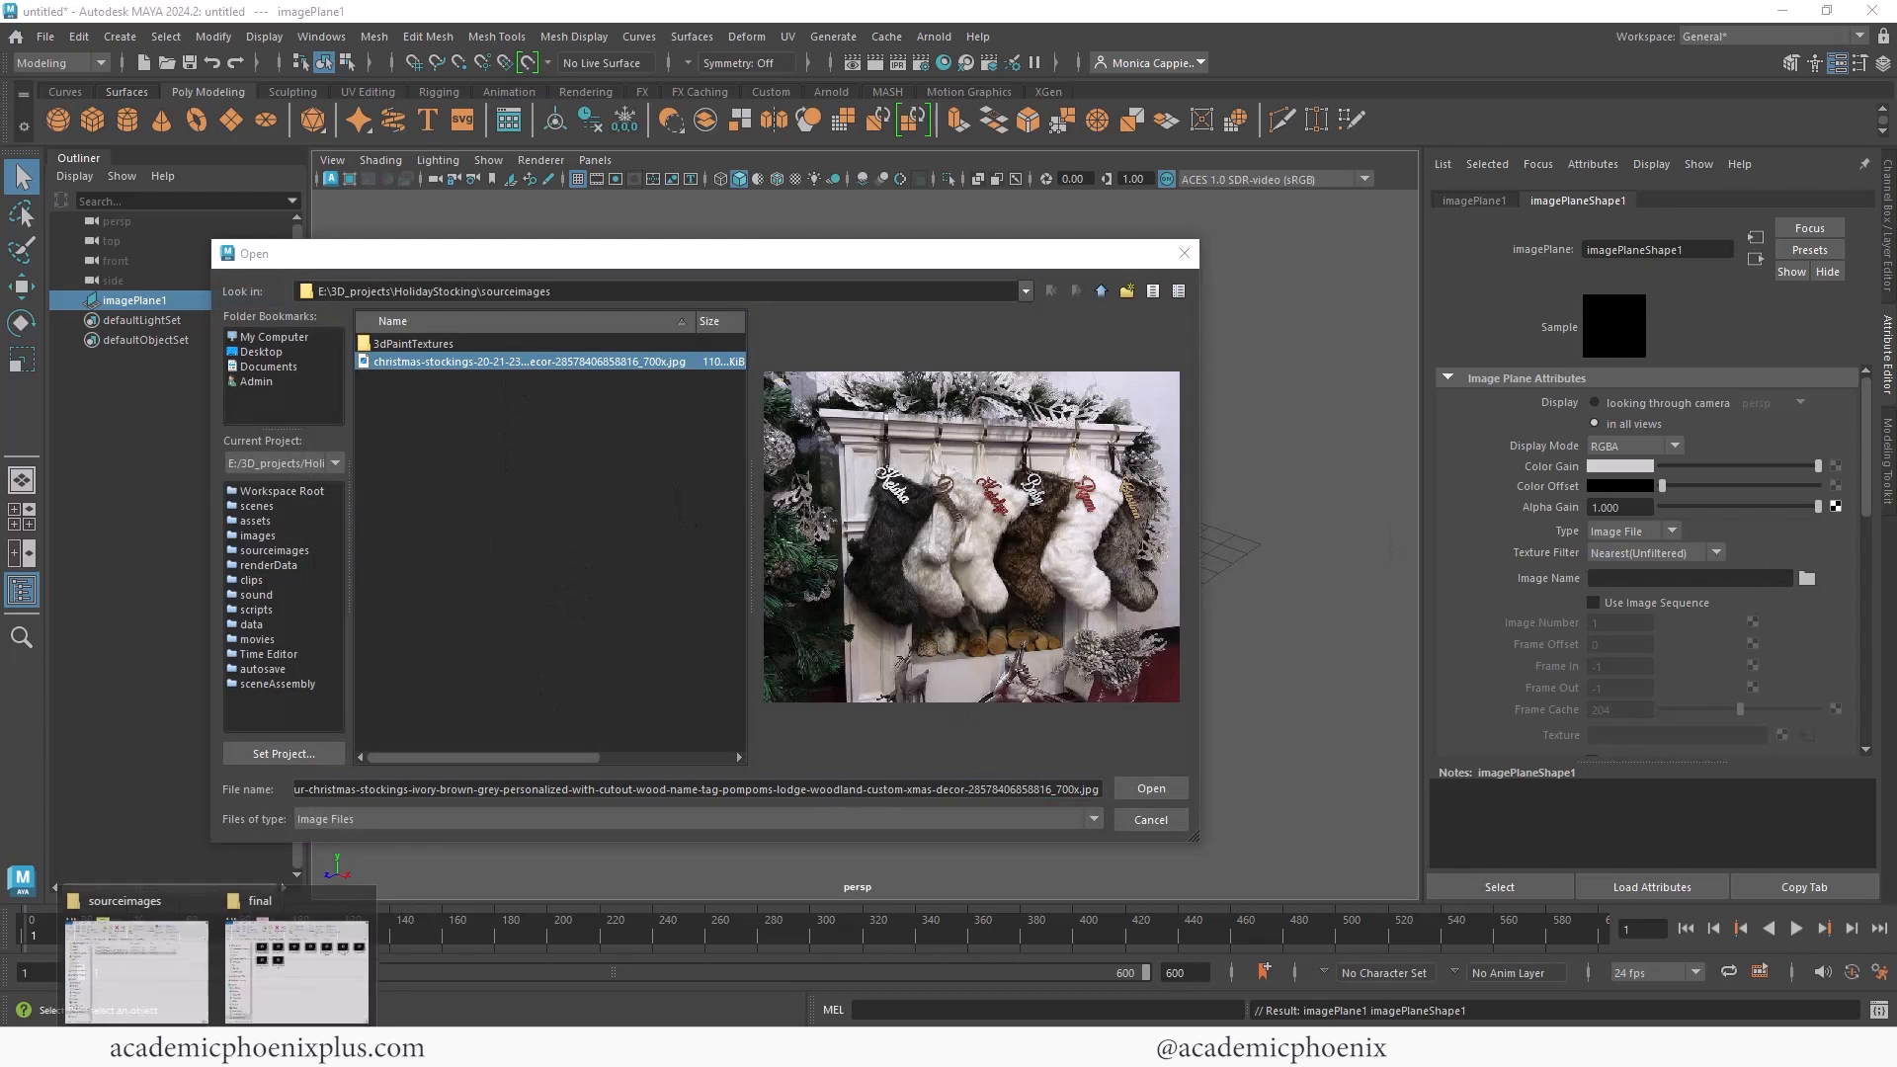
click(296, 969)
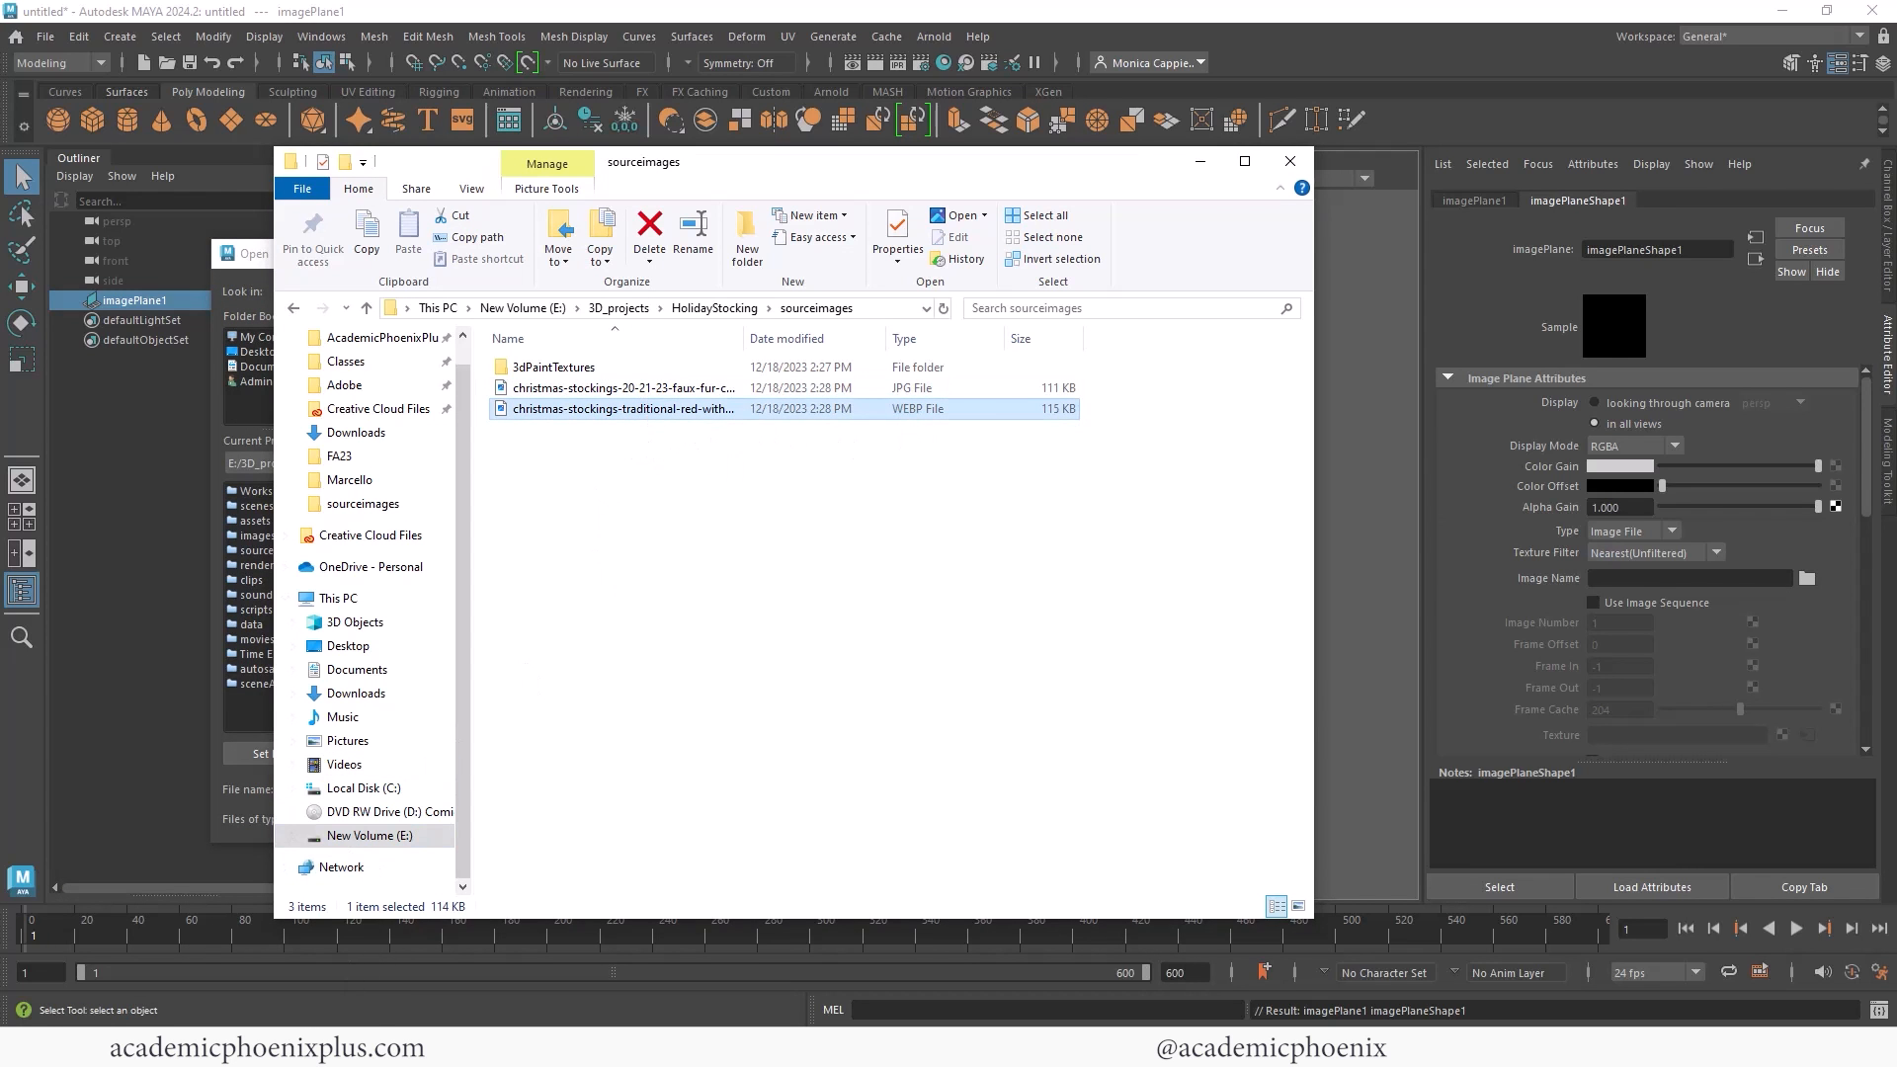
click(259, 1049)
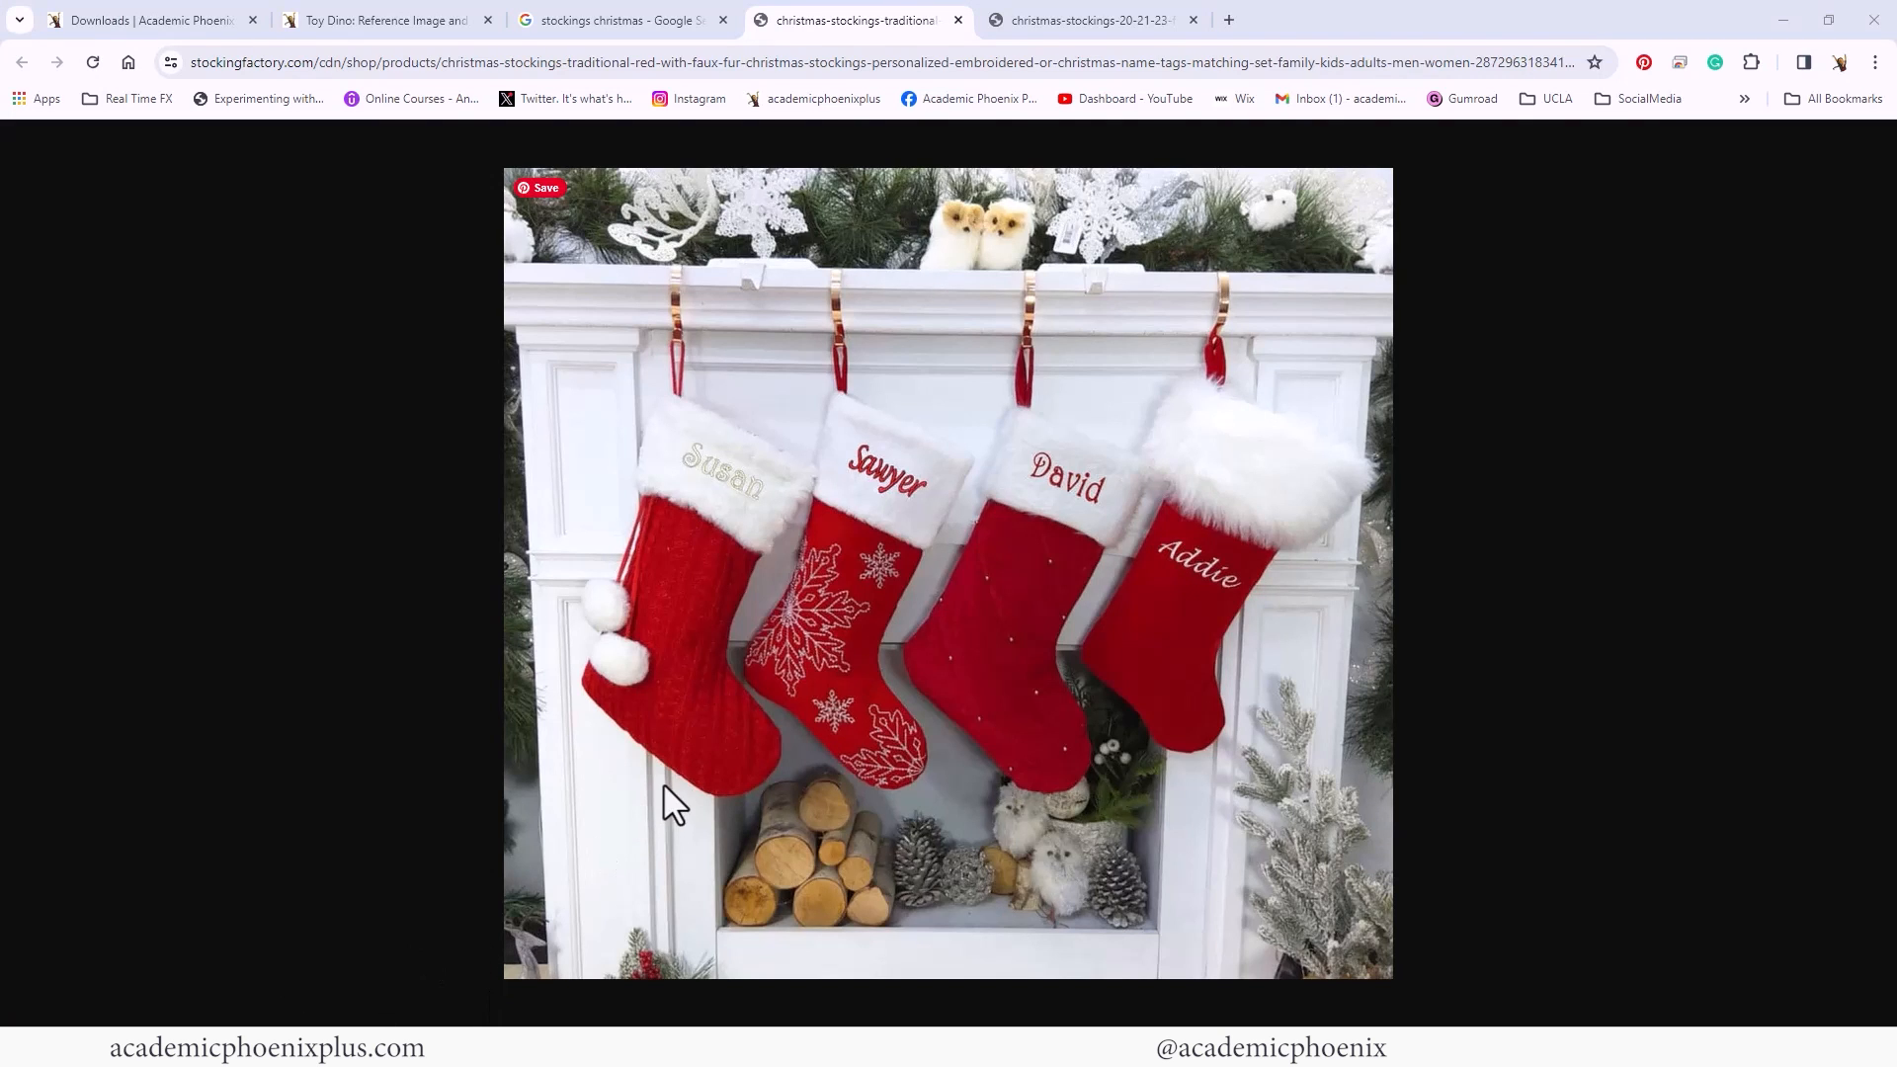
mouse_move(0, 111)
mouse_down()
mouse_move(838, 91)
mouse_move(951, 130)
mouse_up()
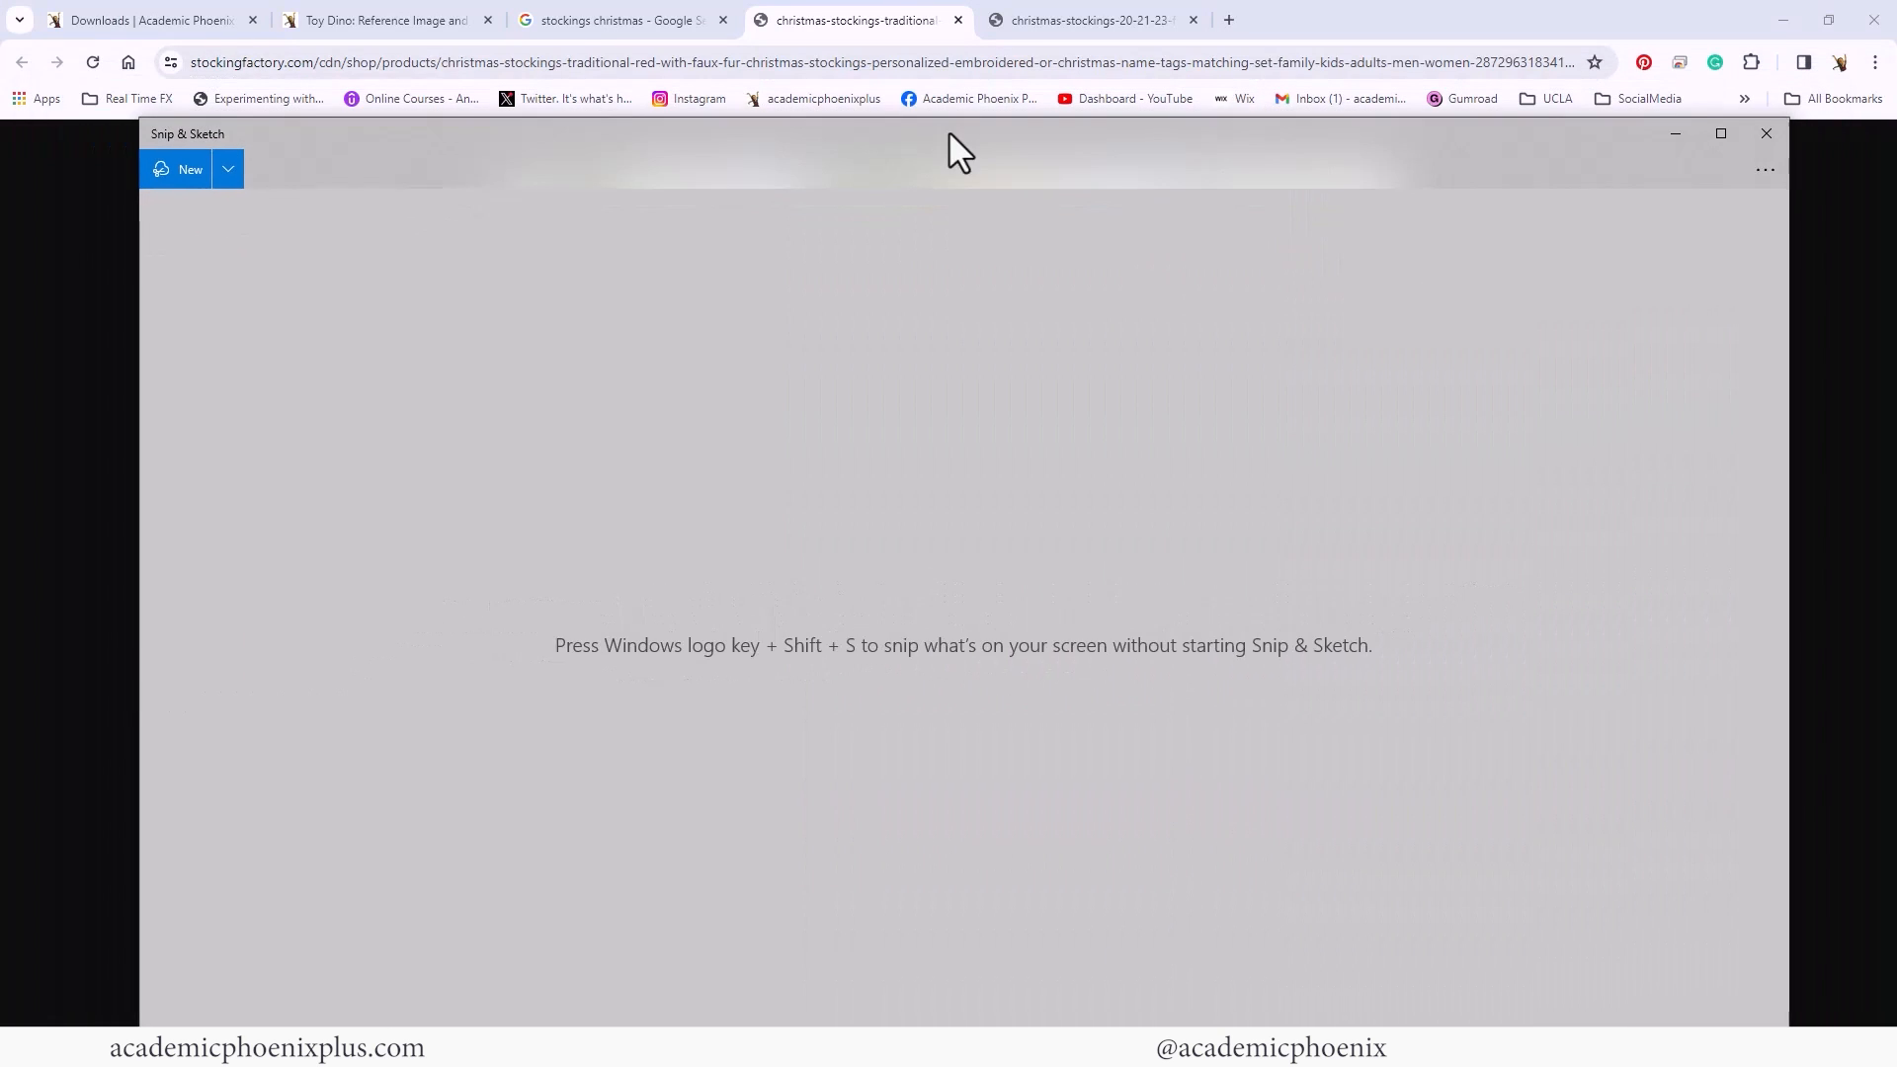
click(188, 168)
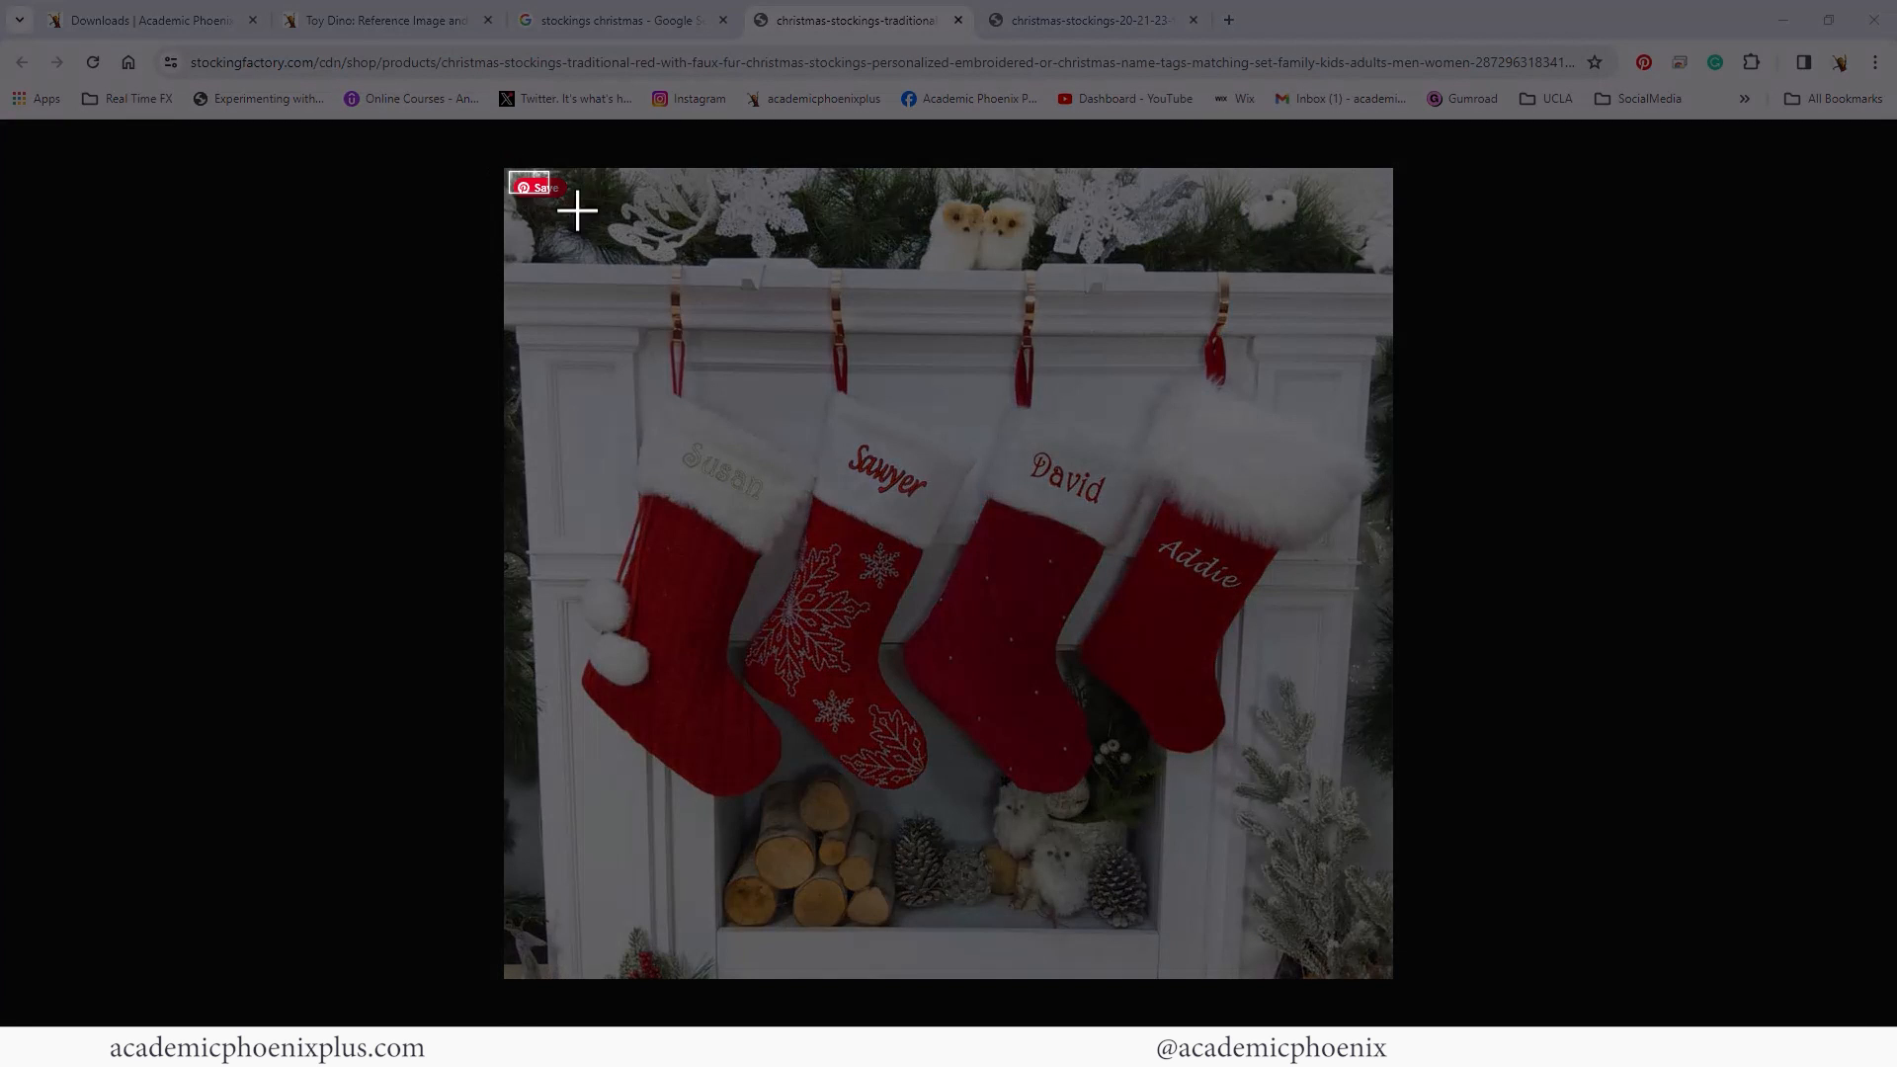
drag(577, 210, 1403, 994)
Step: Save the snip as a JPG named Reference in the HolidayStocking sourceimages folder
key(ctrl+s)
click(507, 801)
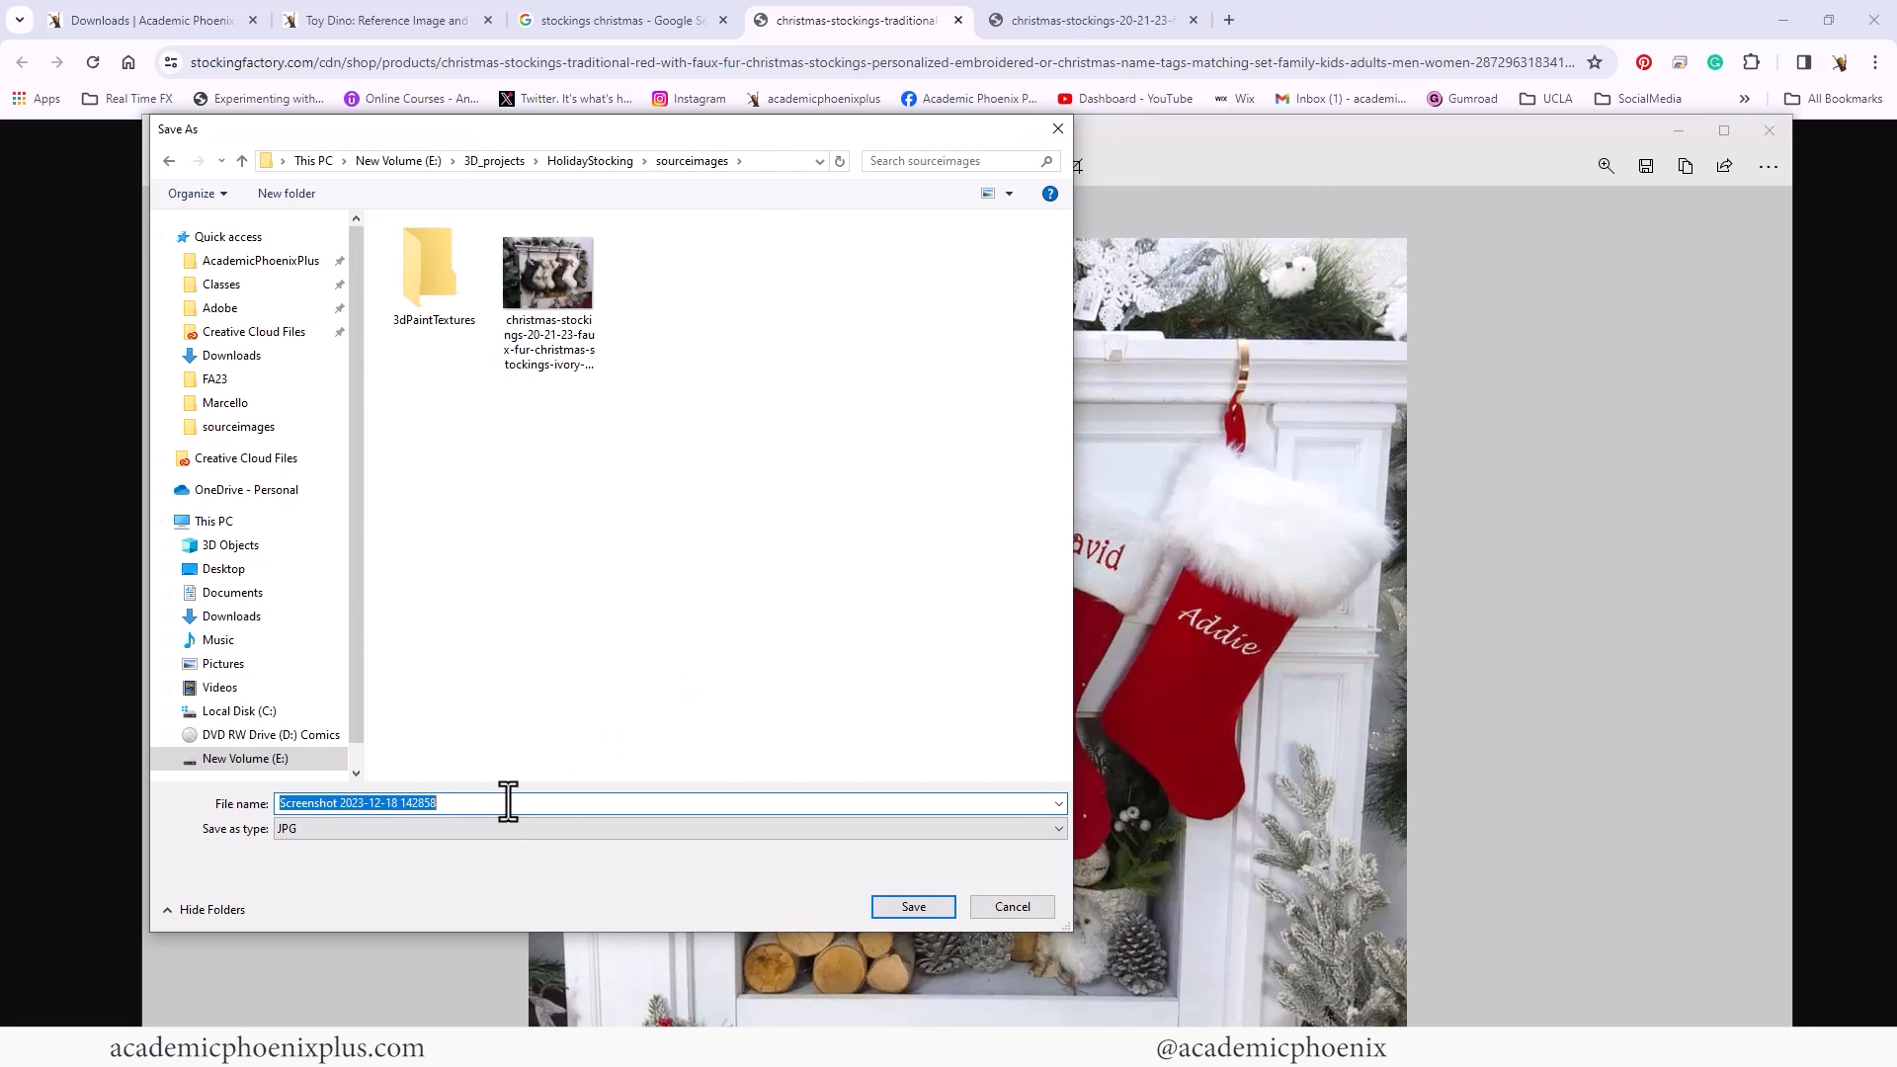
text(Referenc)
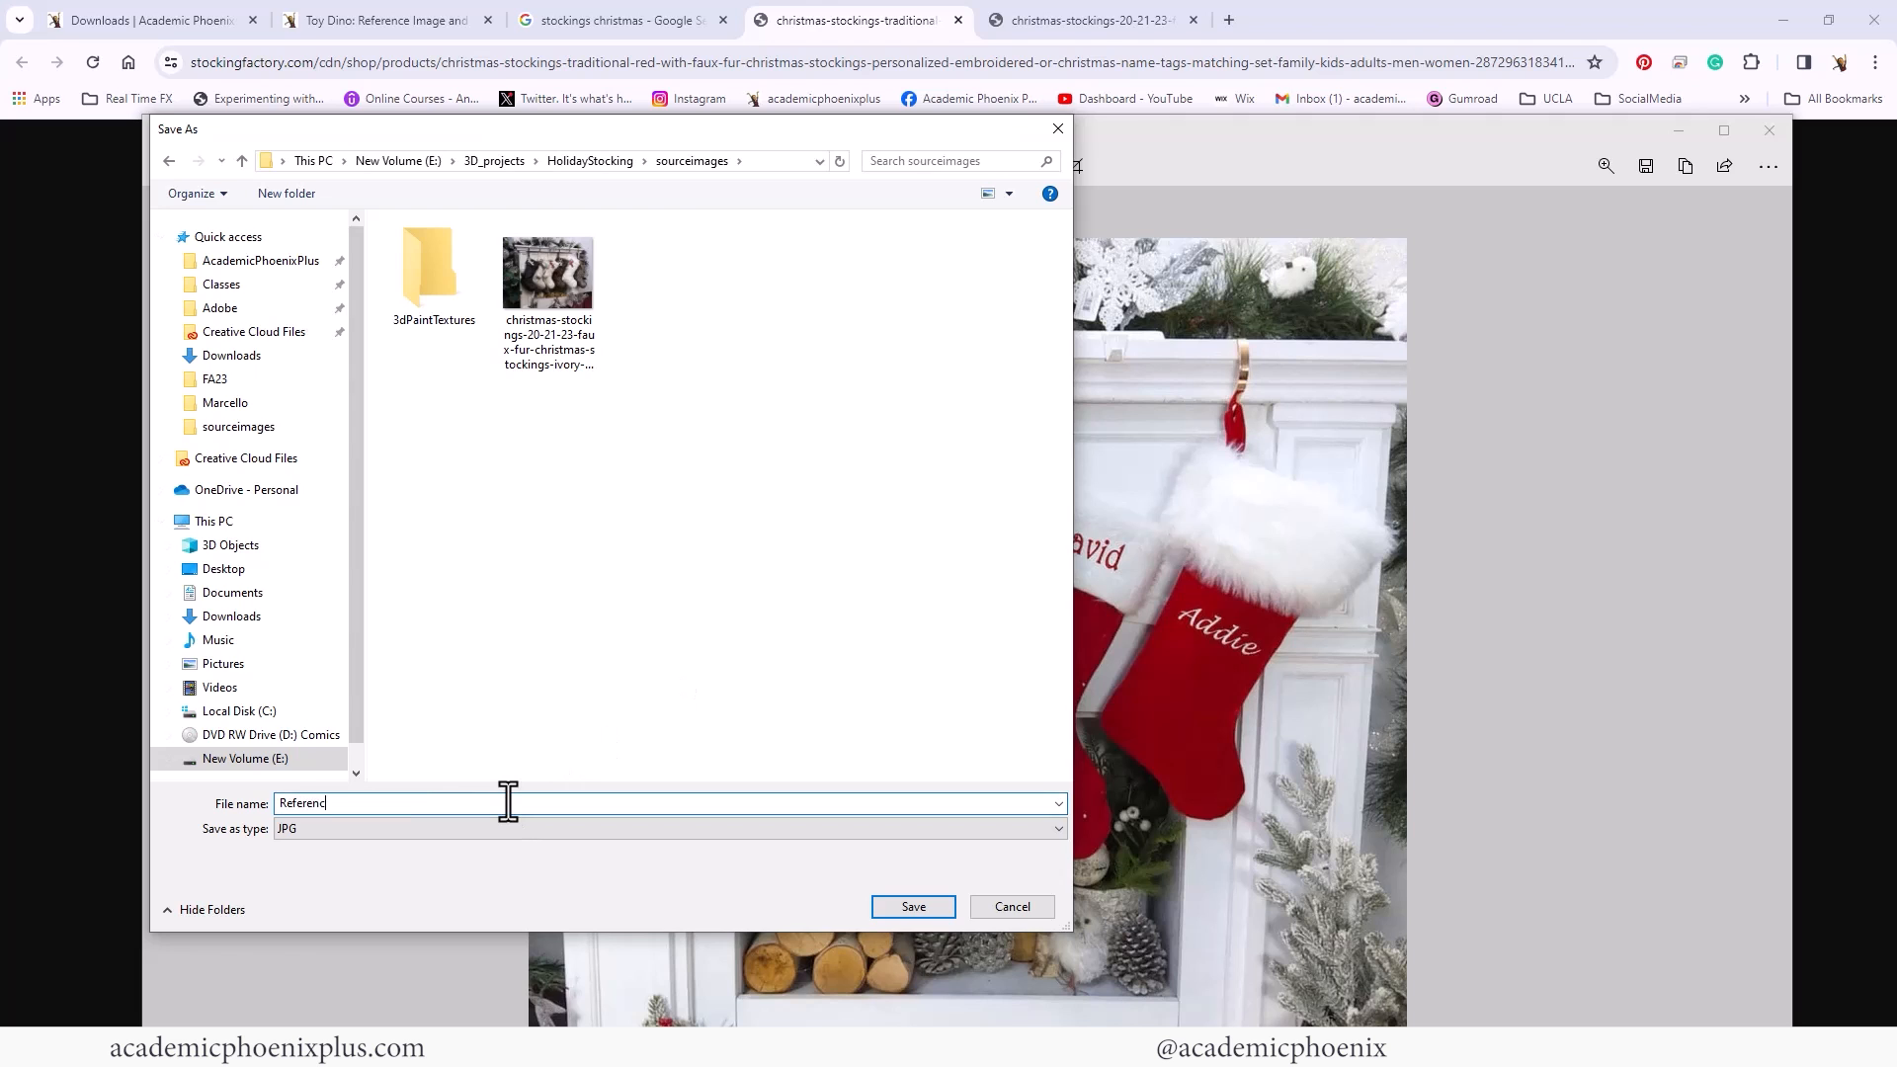
text(e)
key(Return)
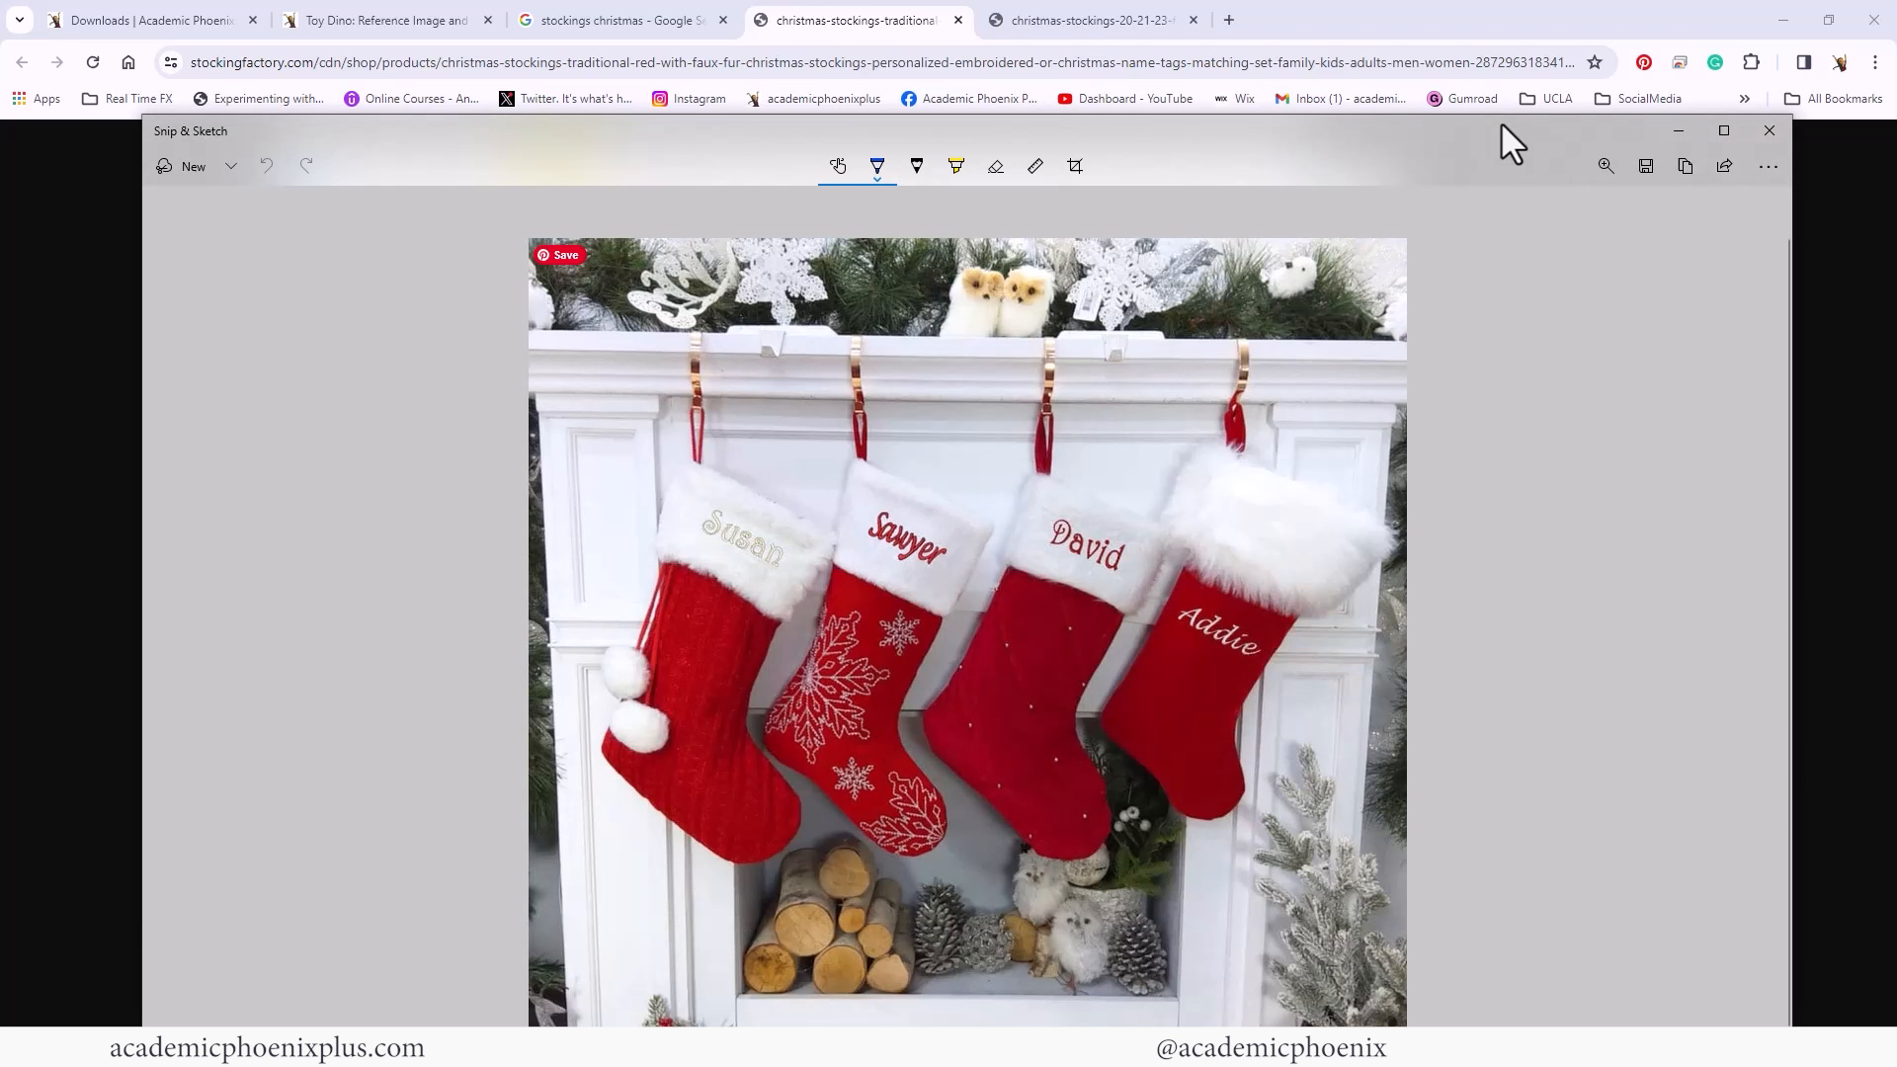
Step: Return to Maya and load Reference.jpg as the image plane's picture
click(1678, 130)
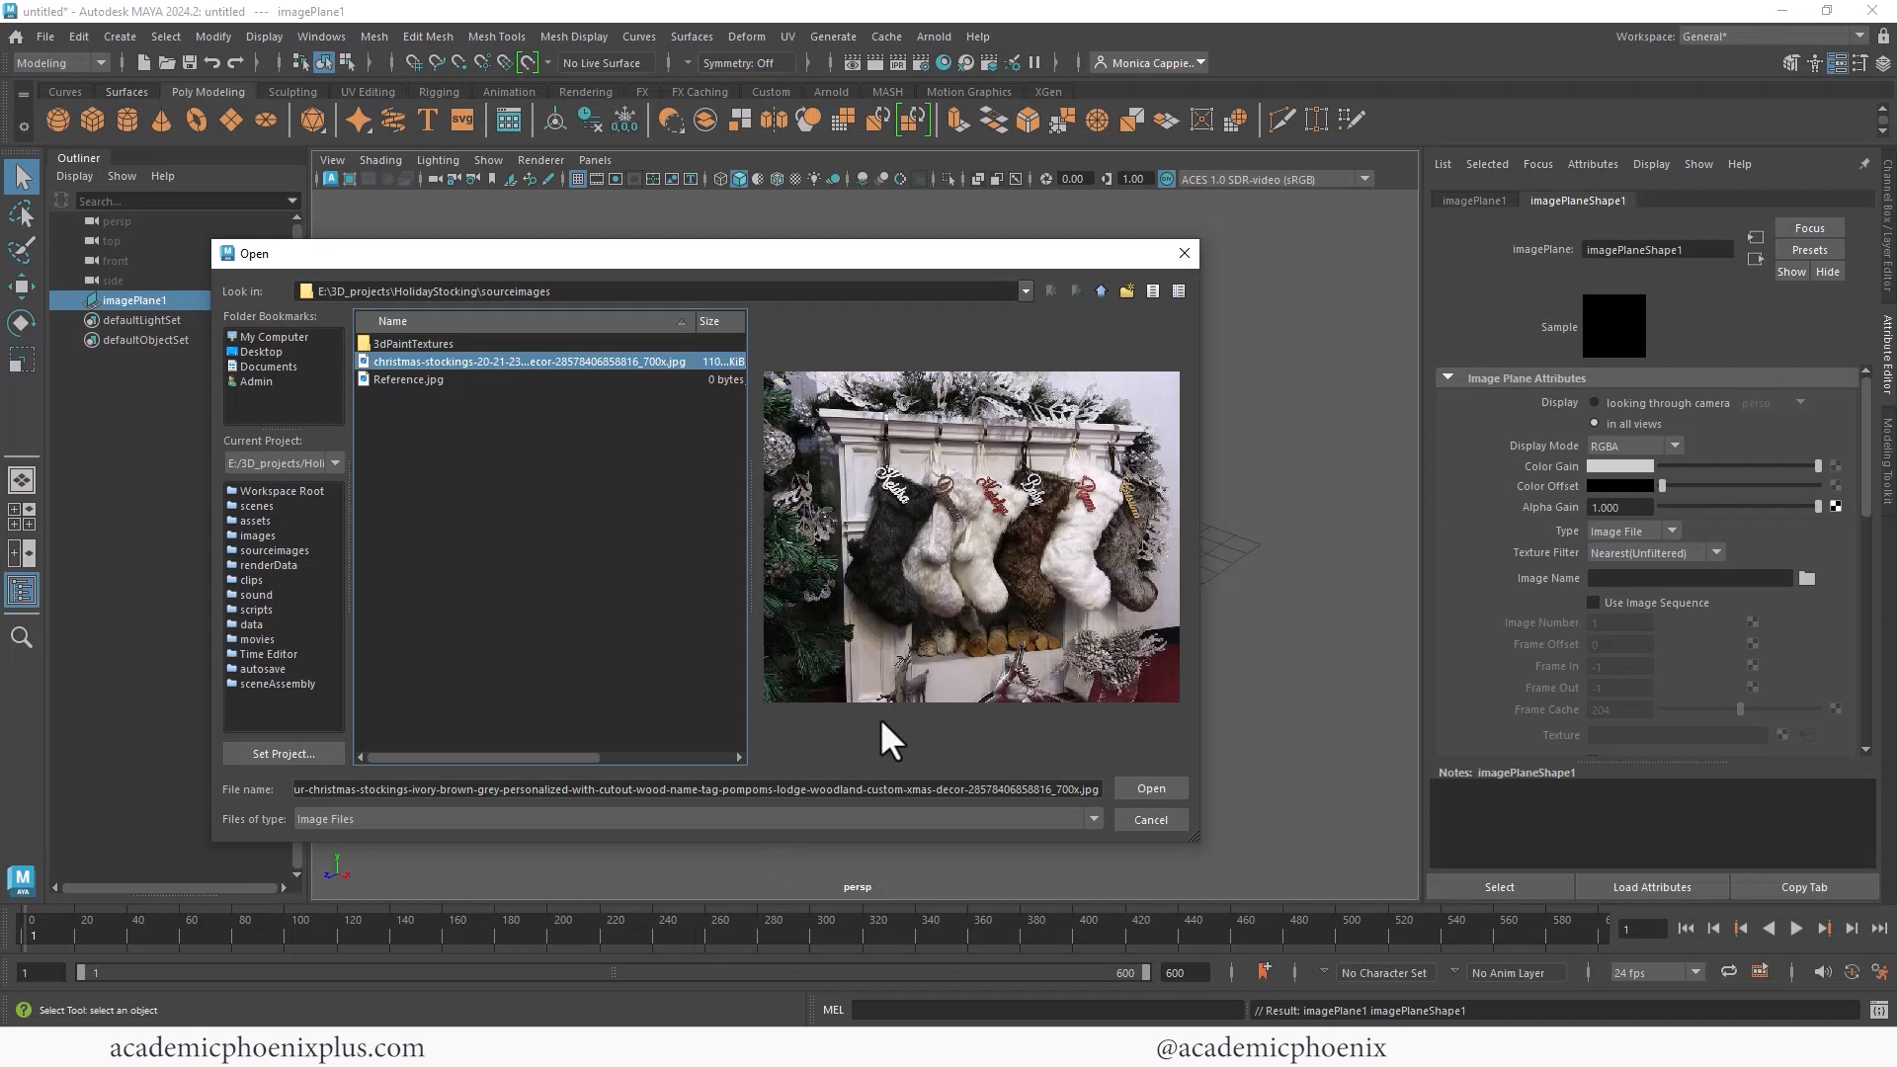
click(462, 381)
click(1152, 788)
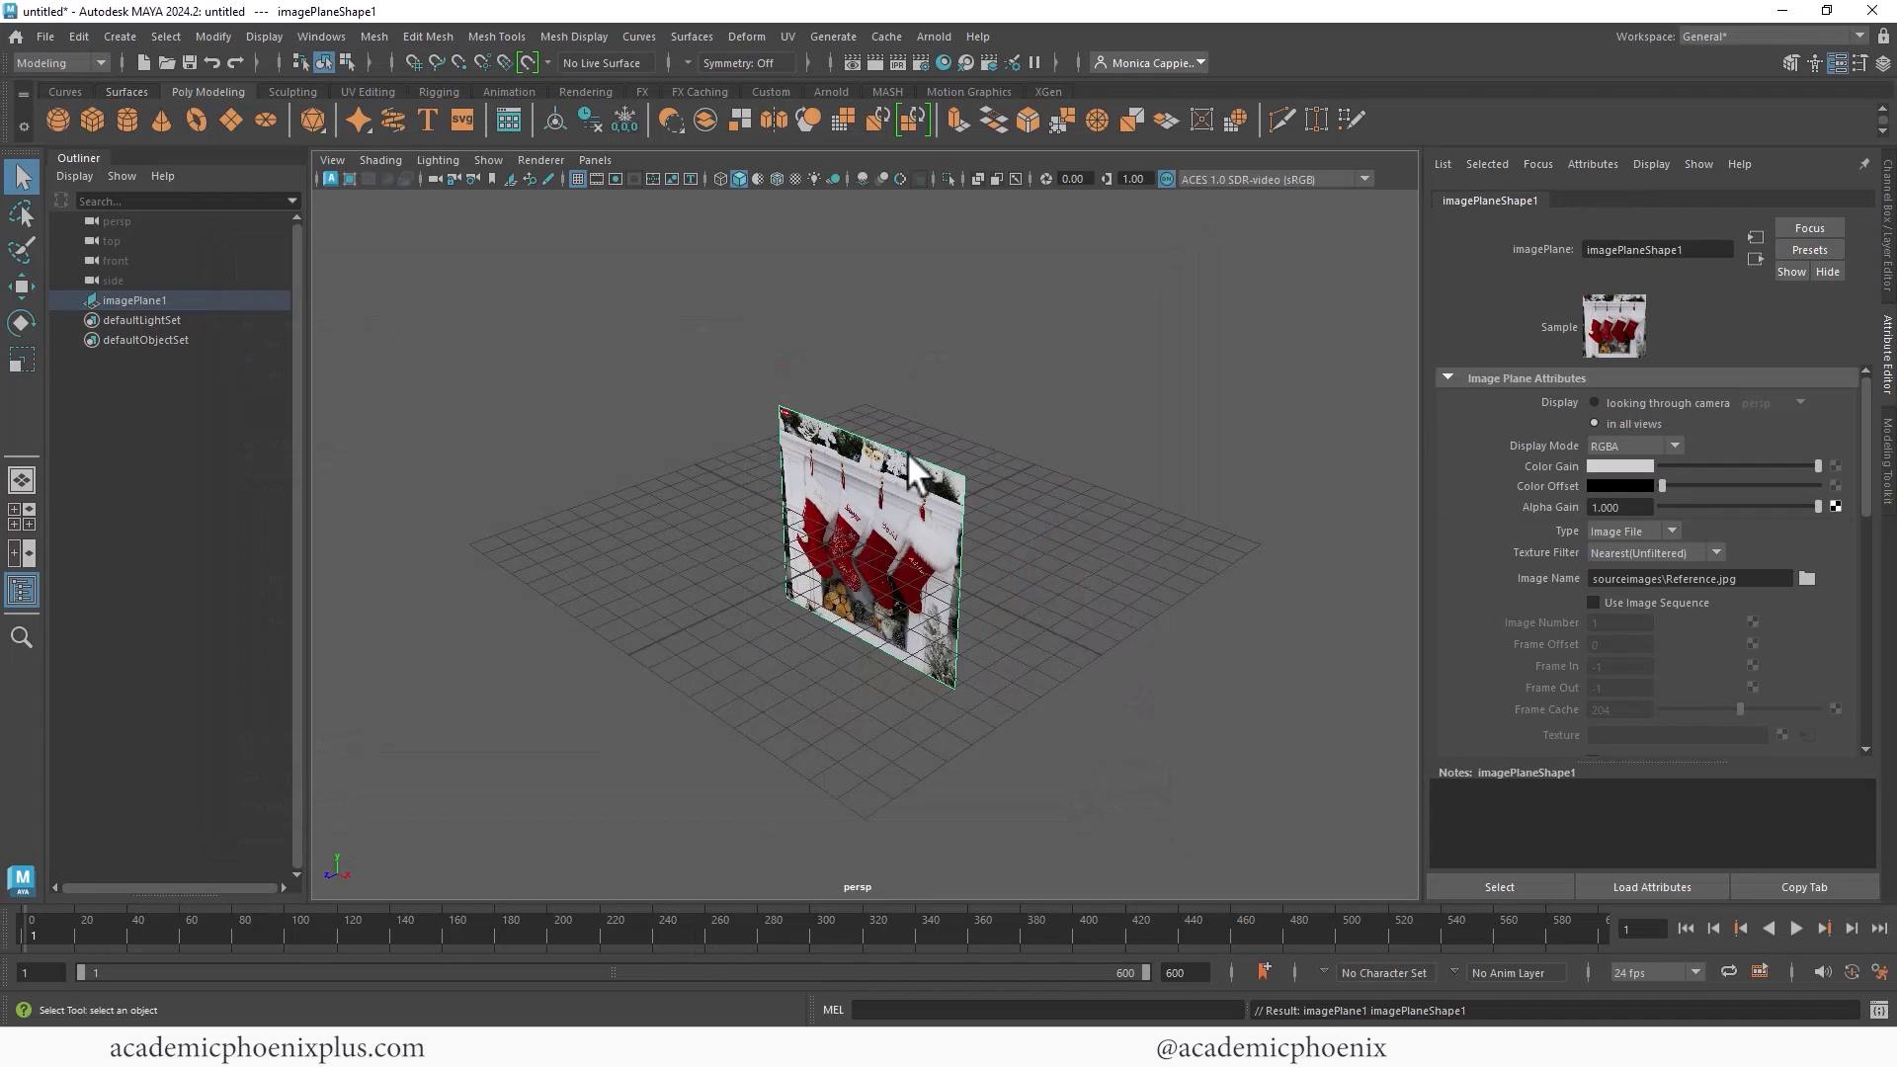
Step: Raise the image plane about 4.3 units, push it back to about -11.5 in Z and scale it uniformly to about 2.53
key(w)
drag(840, 365, 1253, 370)
key(r)
alt+right_drag(1254, 370, 792, 371)
Step: Put the image plane on a new display layer, set that layer to reference mode and deselect everything
key(ctrl+a)
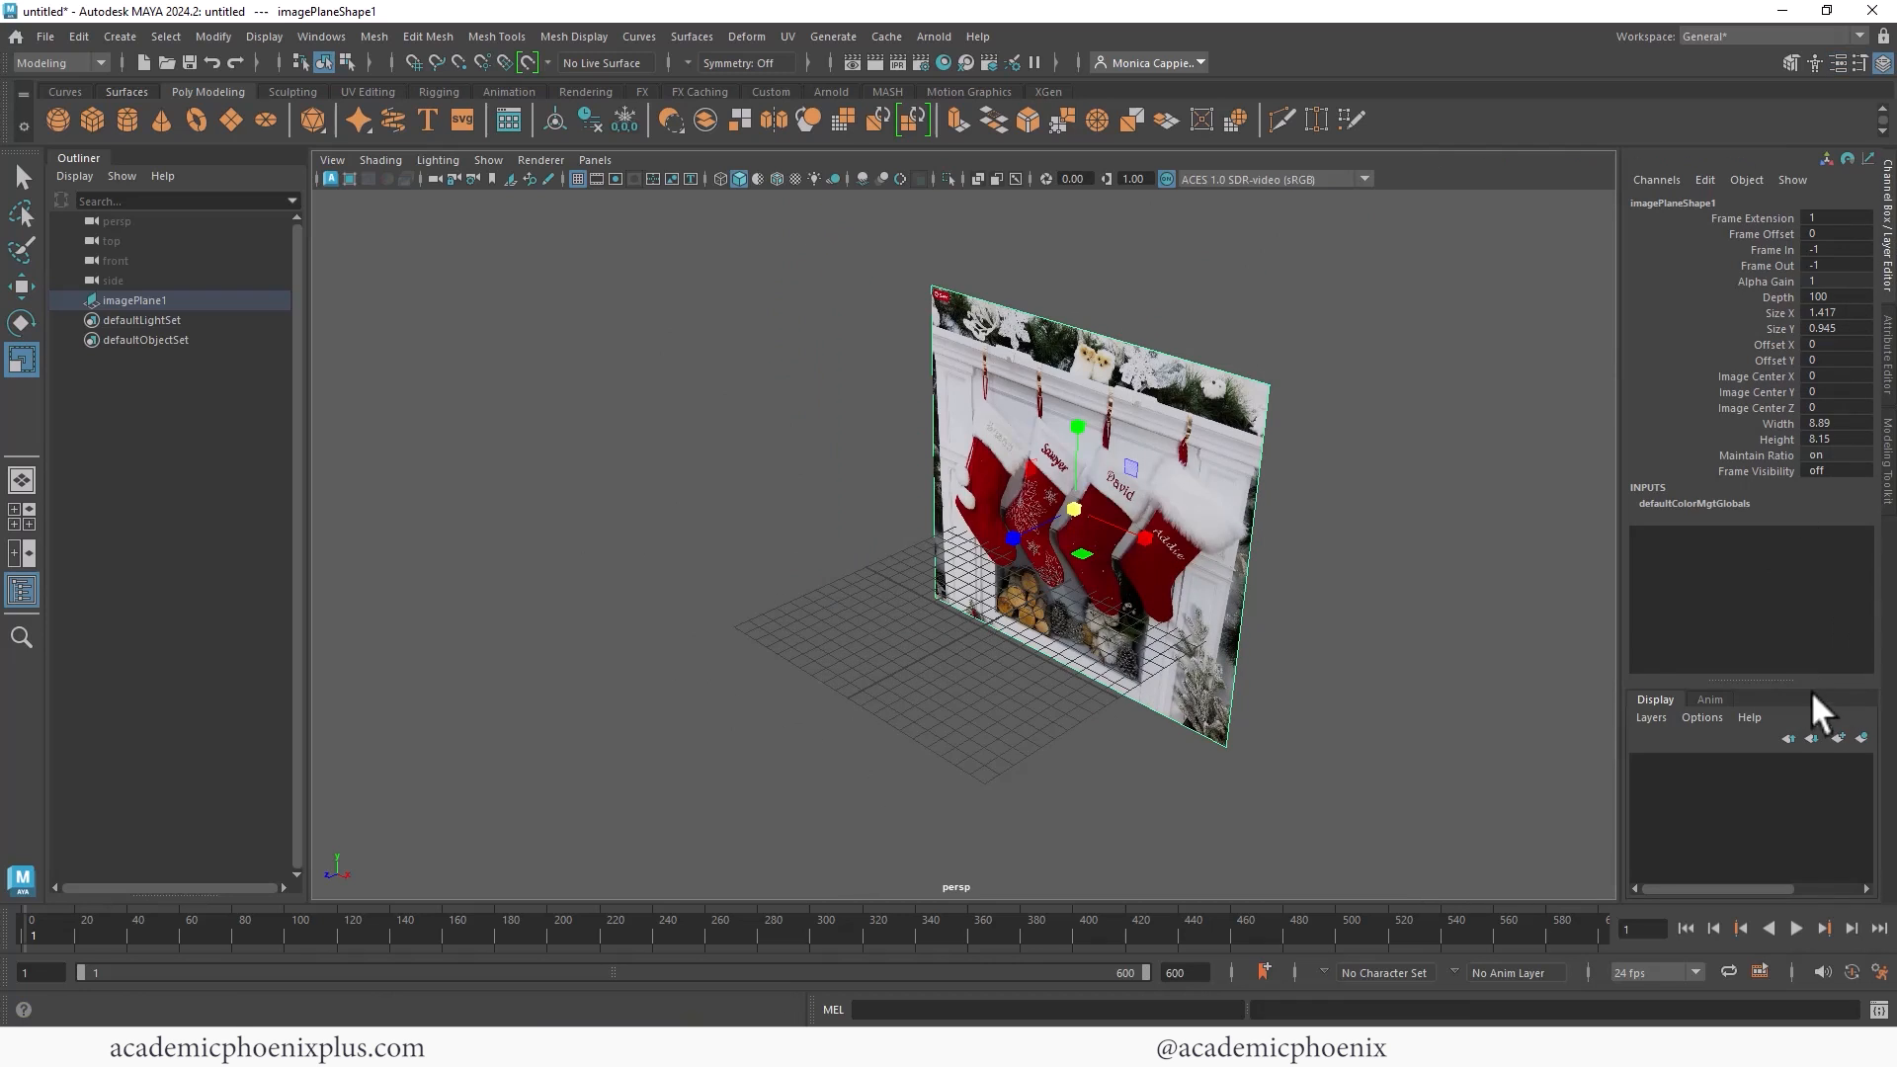
click(1861, 738)
click(1688, 762)
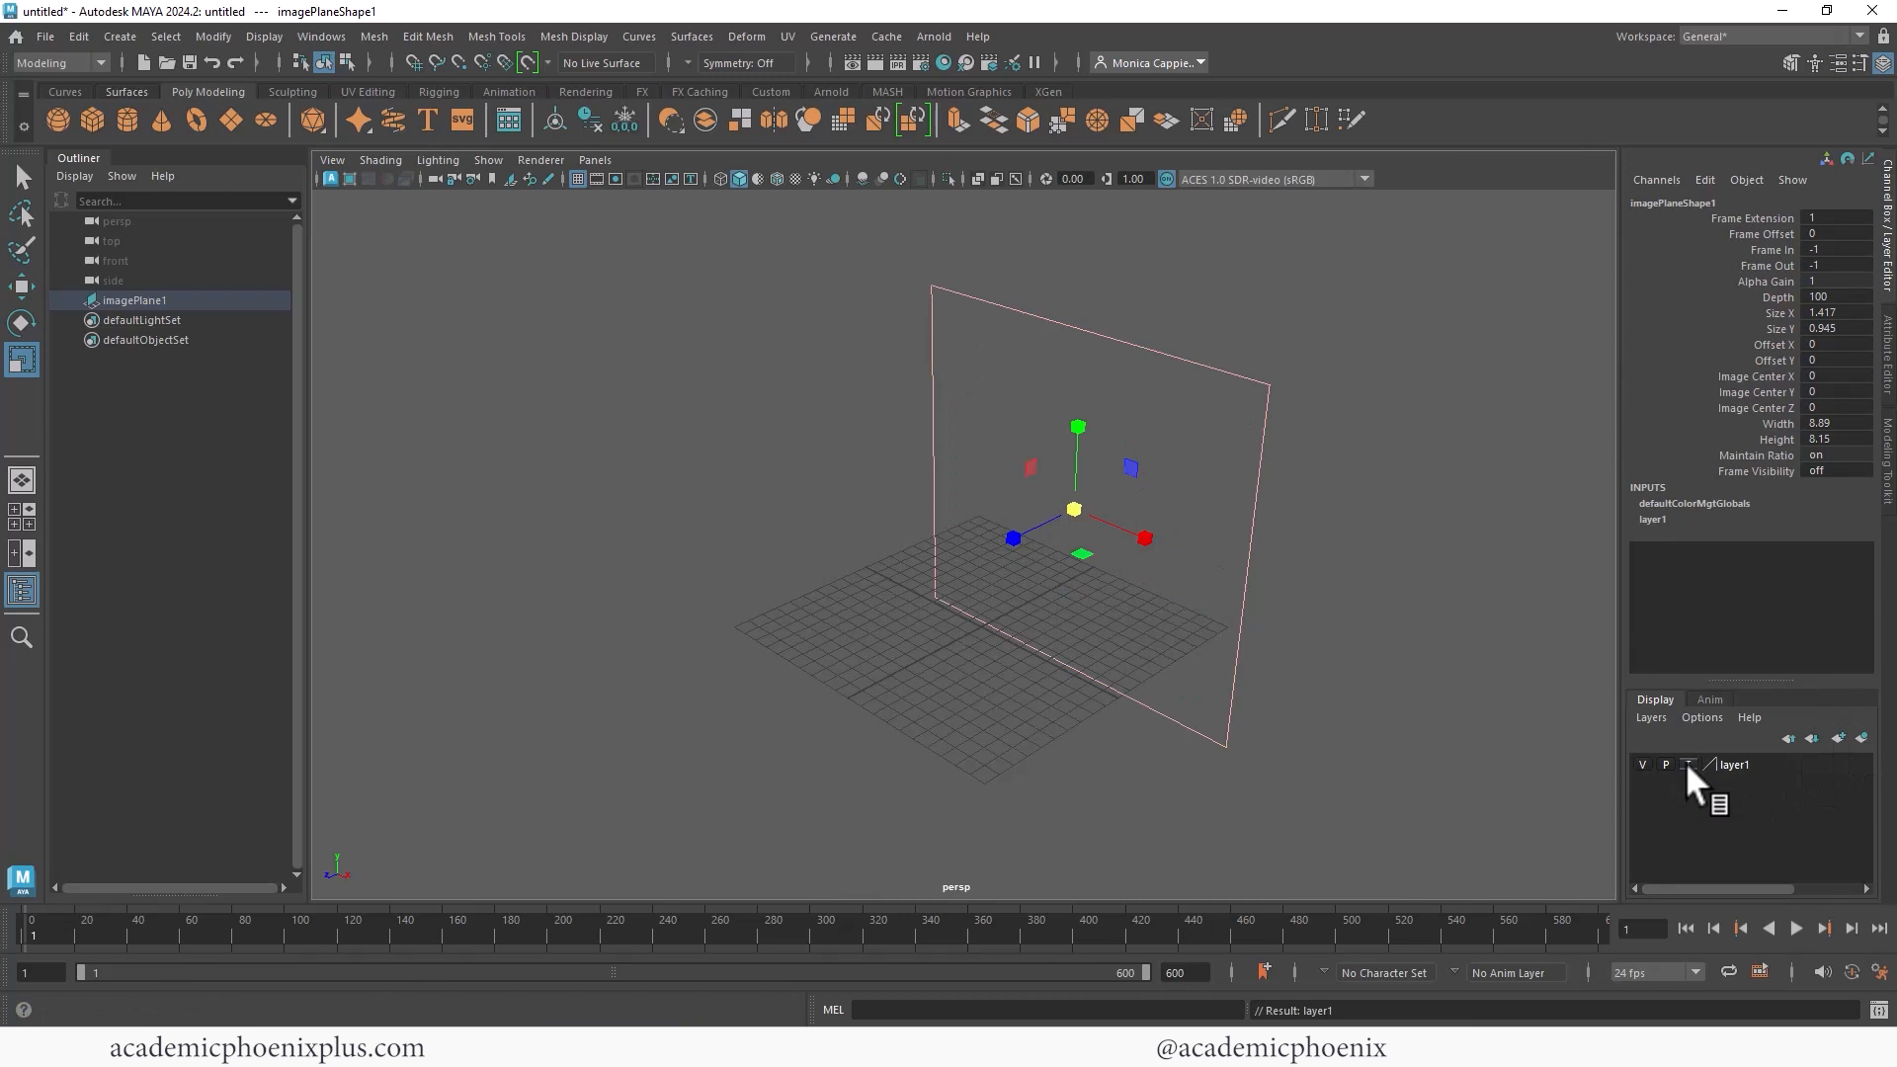
click(1686, 762)
click(1300, 773)
alt+drag(1036, 626, 1094, 593)
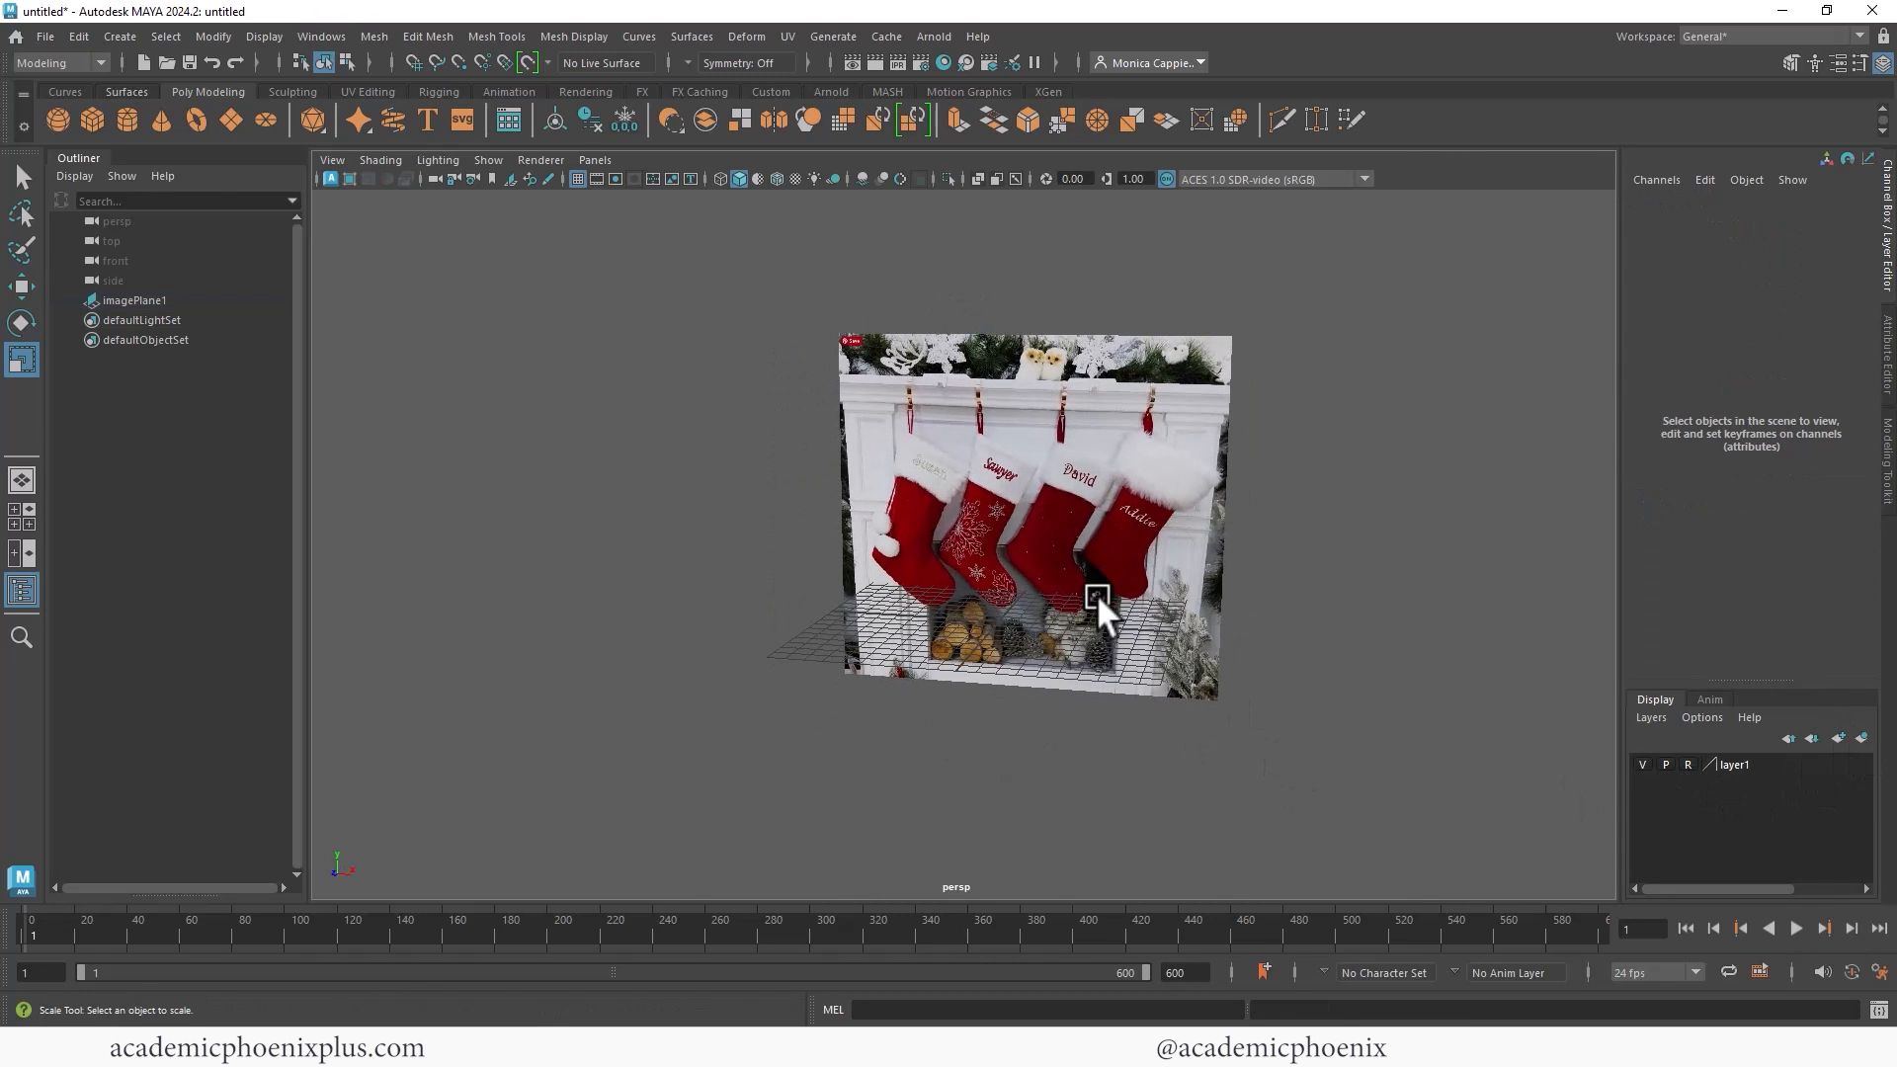
Step: Unlock the image plane's display layer and rotate the plane about 39.6 degrees around Z so the stockings hang upright
click(1687, 763)
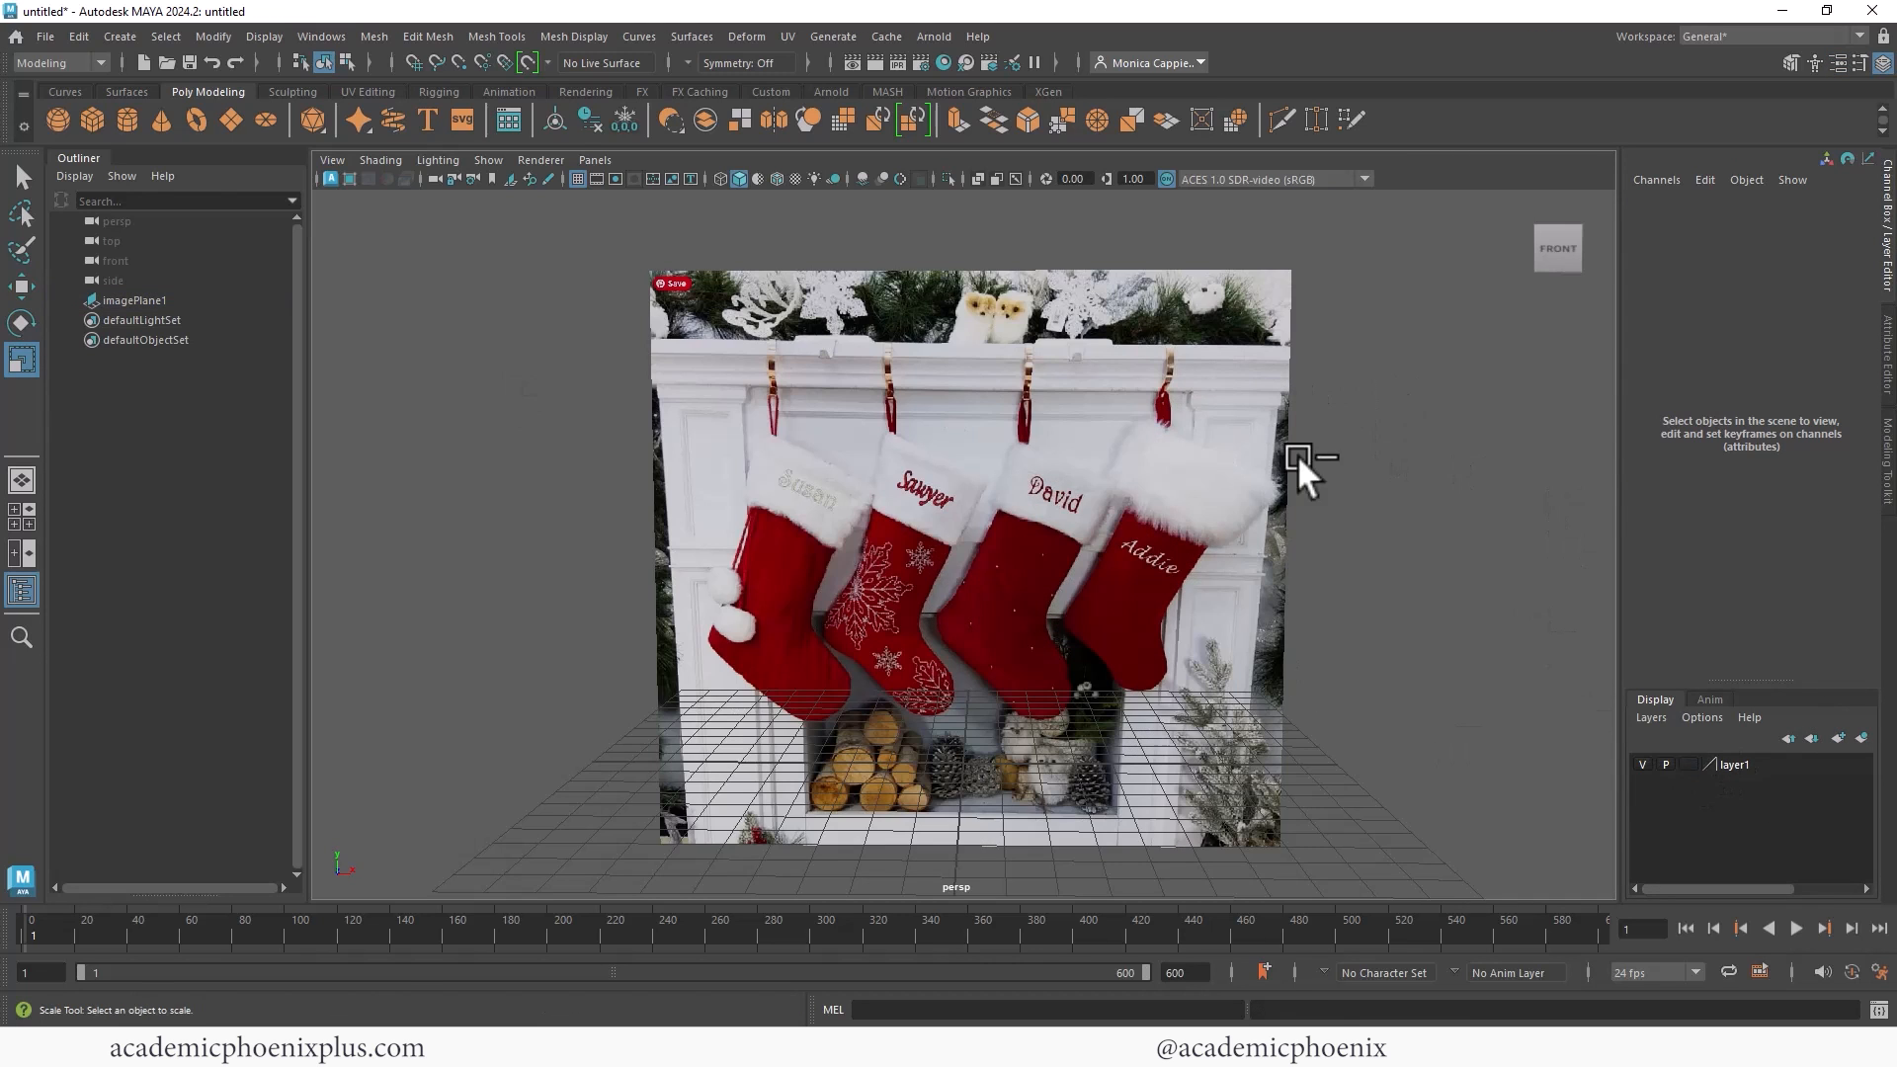
click(1296, 474)
key(w)
key(e)
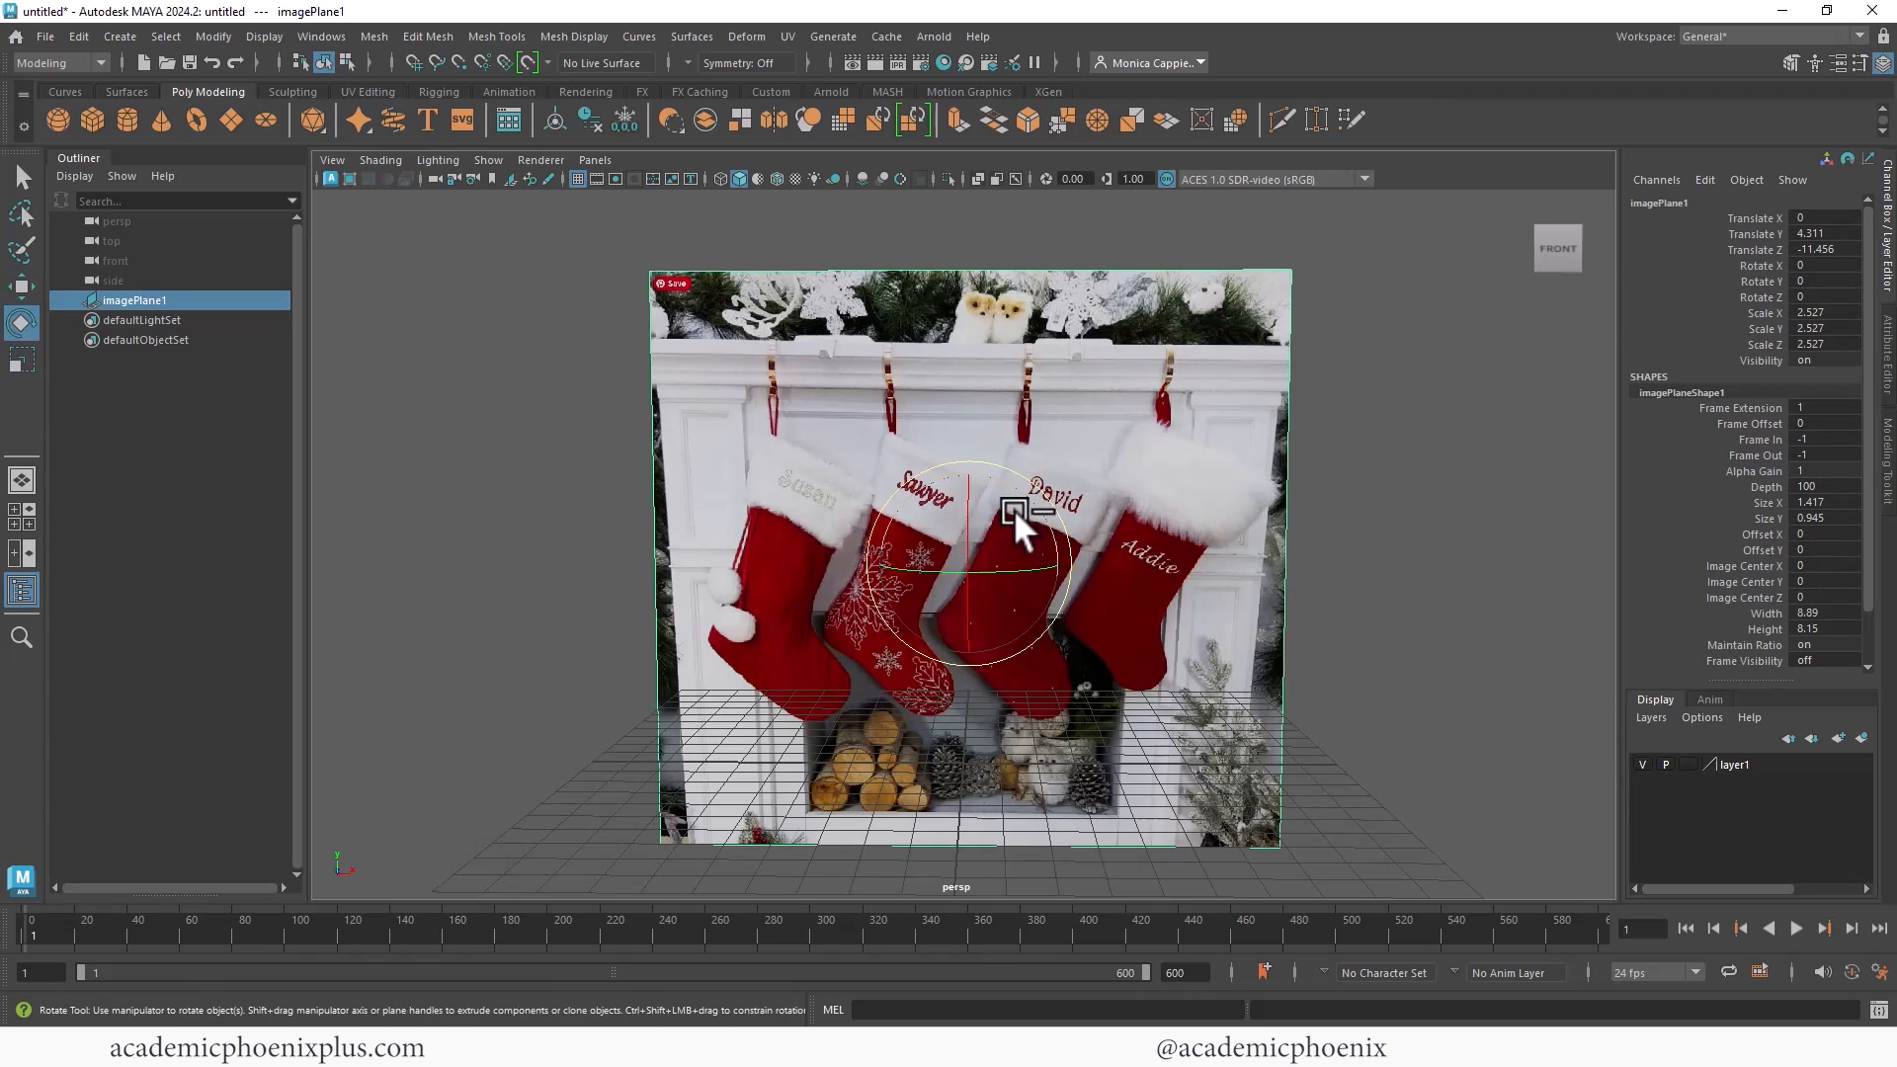
drag(1017, 504, 982, 474)
Step: Show the front and perspective views side by side and move the image plane to about X 1.0, Y 6.8
key(w)
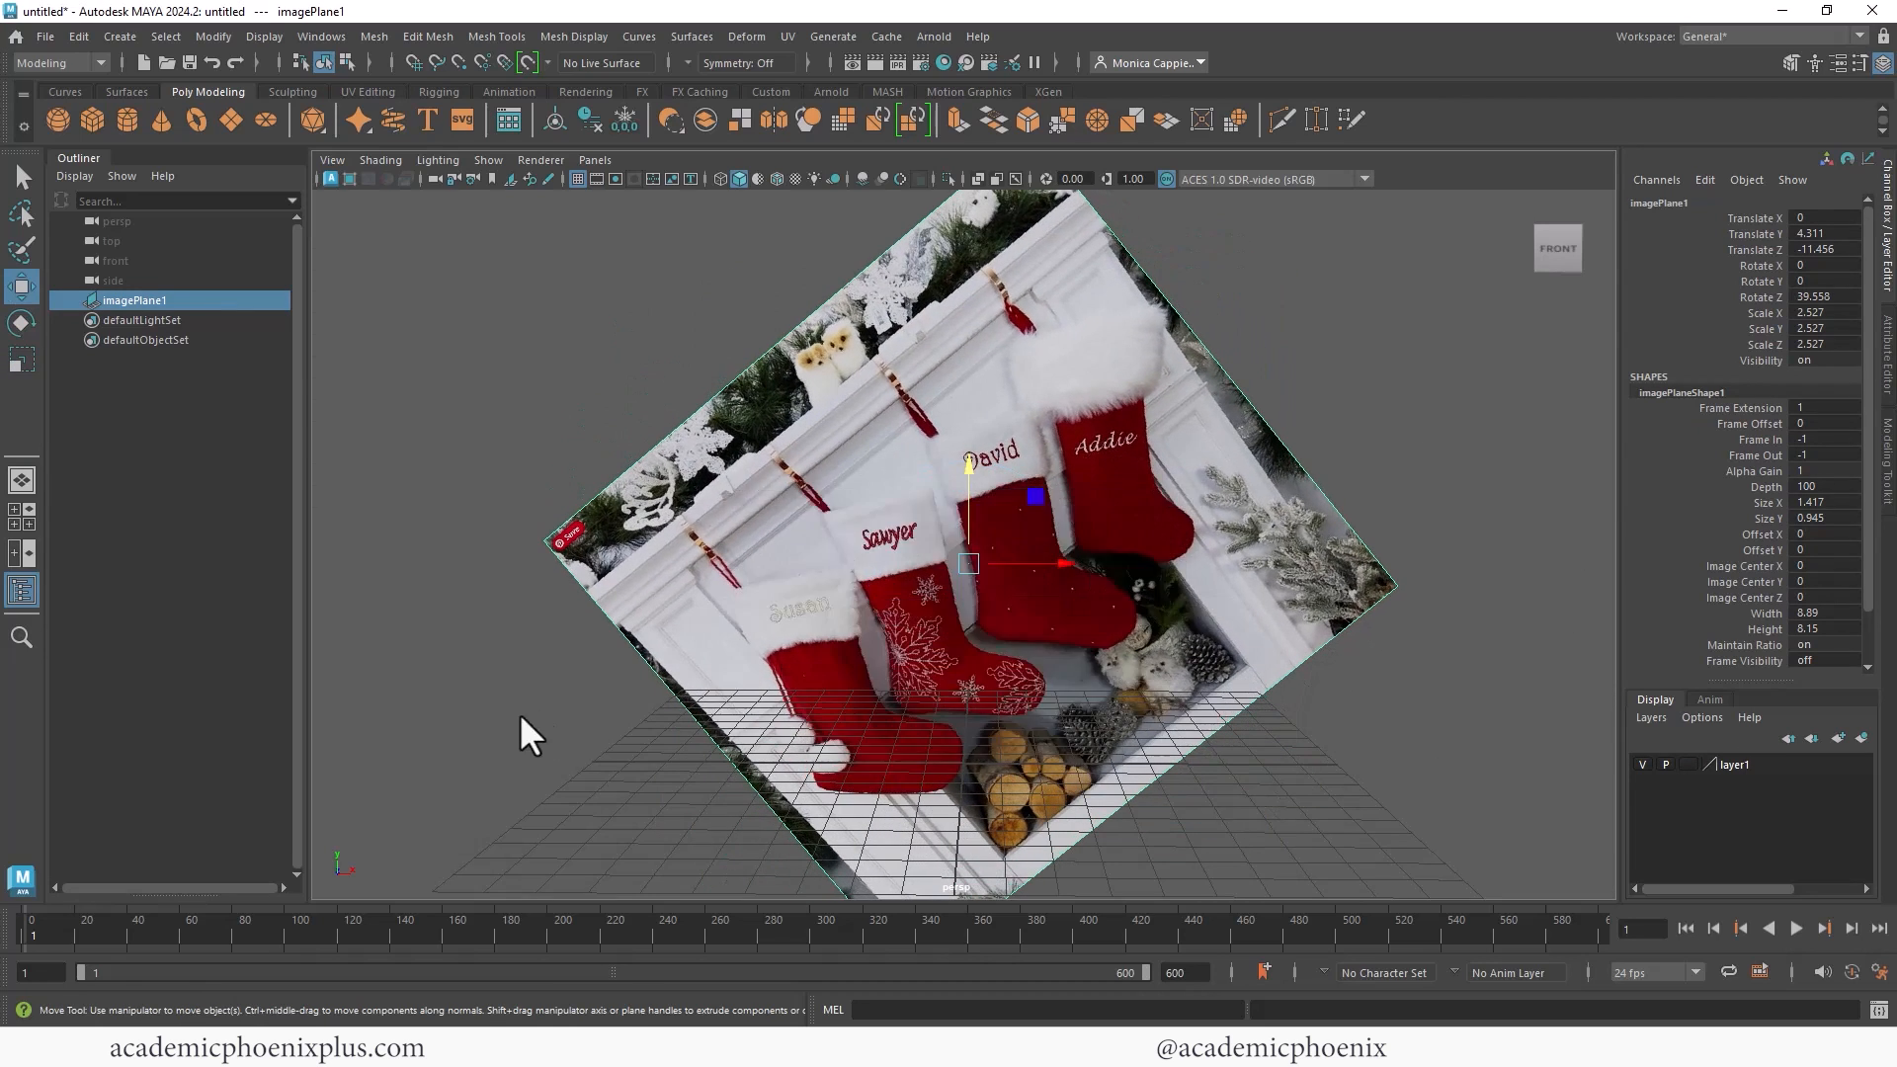
key(space)
click(22, 554)
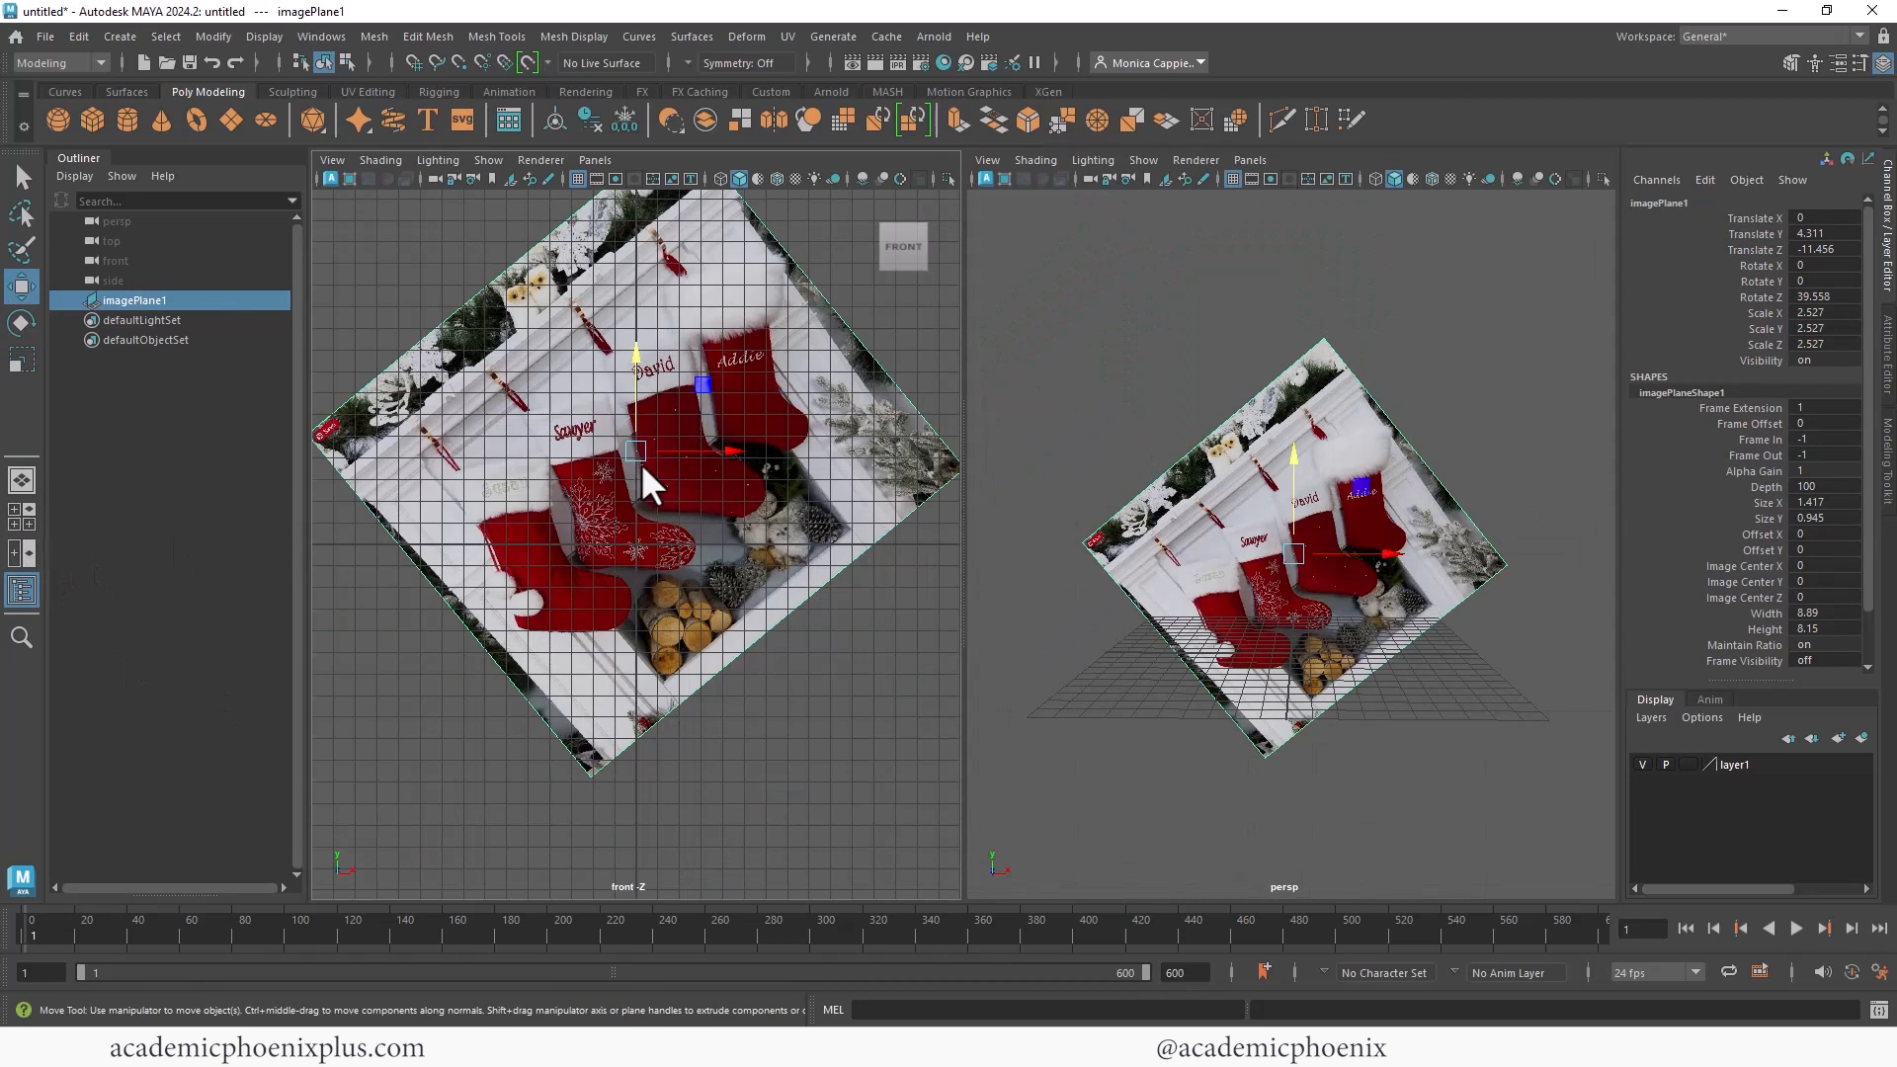
scroll(632, 425, down, 2)
drag(721, 443, 721, 391)
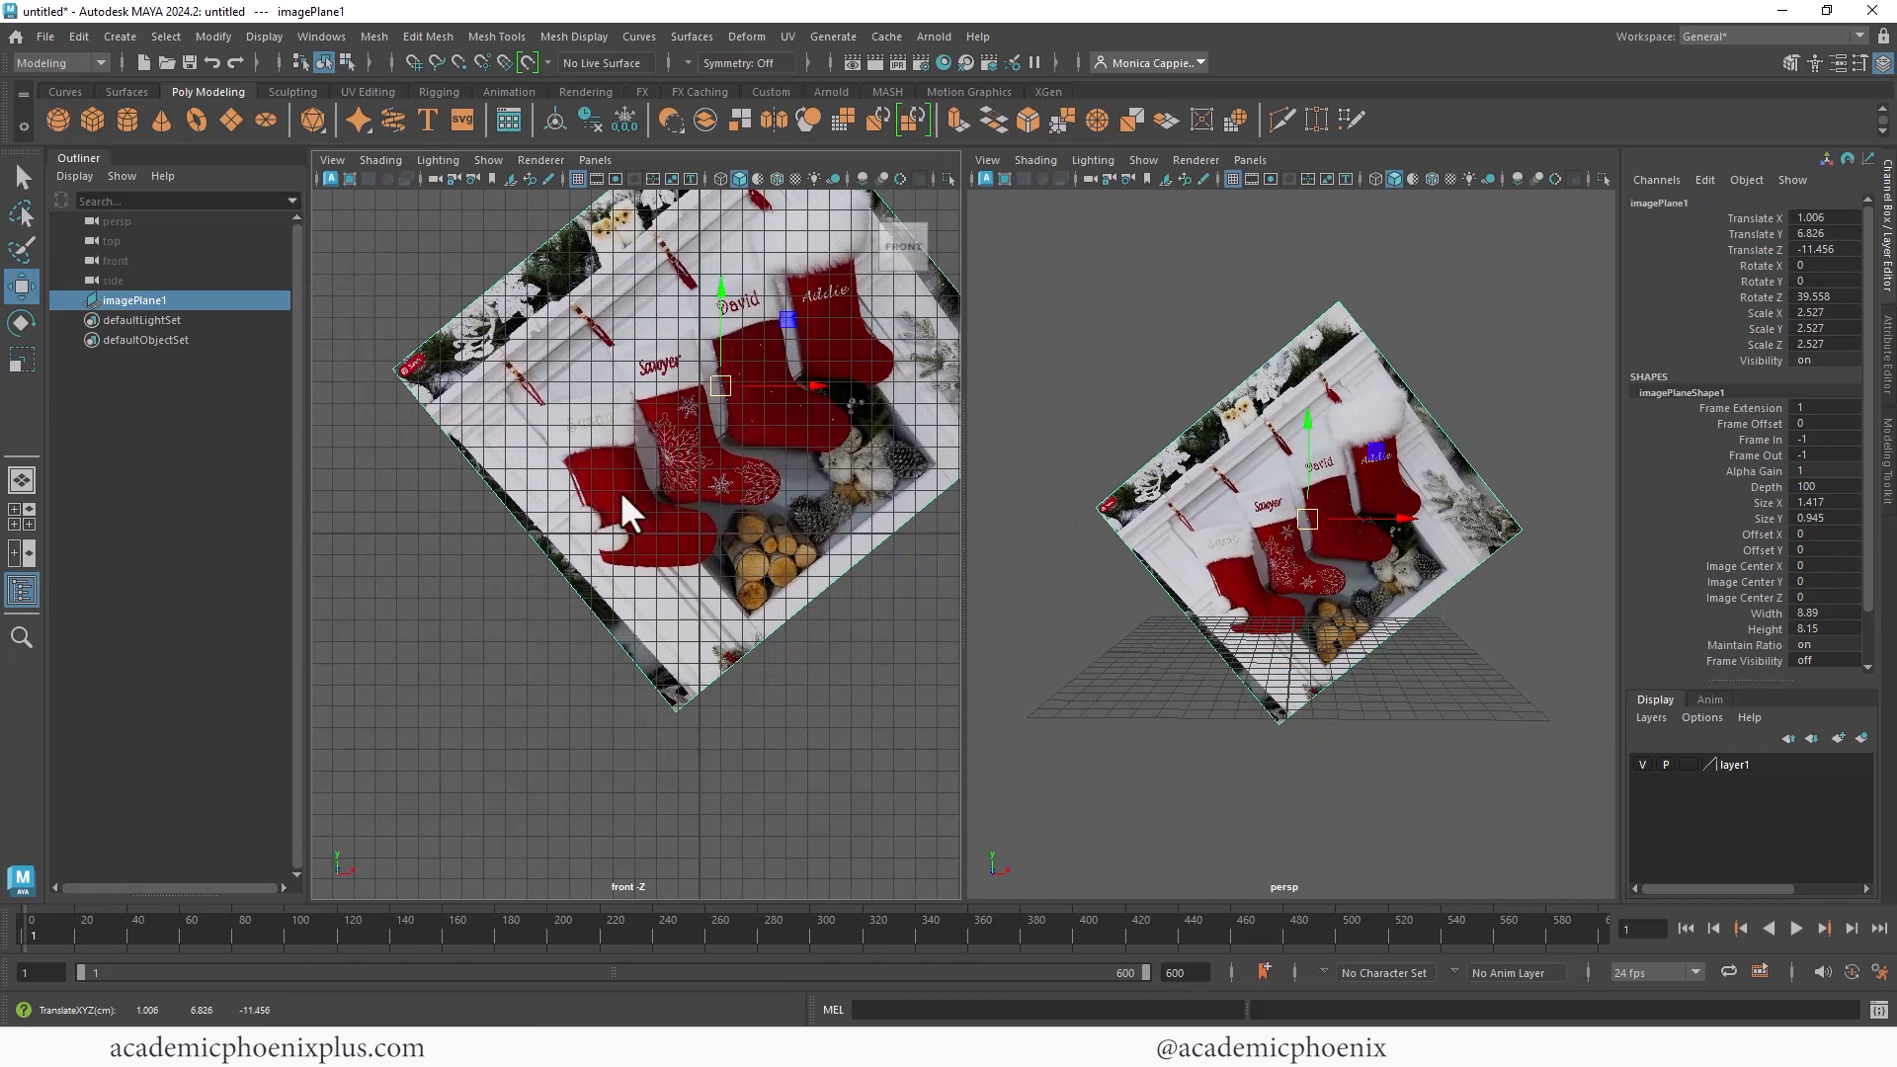
Step: Scale the image plane uniformly to about 3.21 in the front view
alt+middle_drag(792, 453, 738, 481)
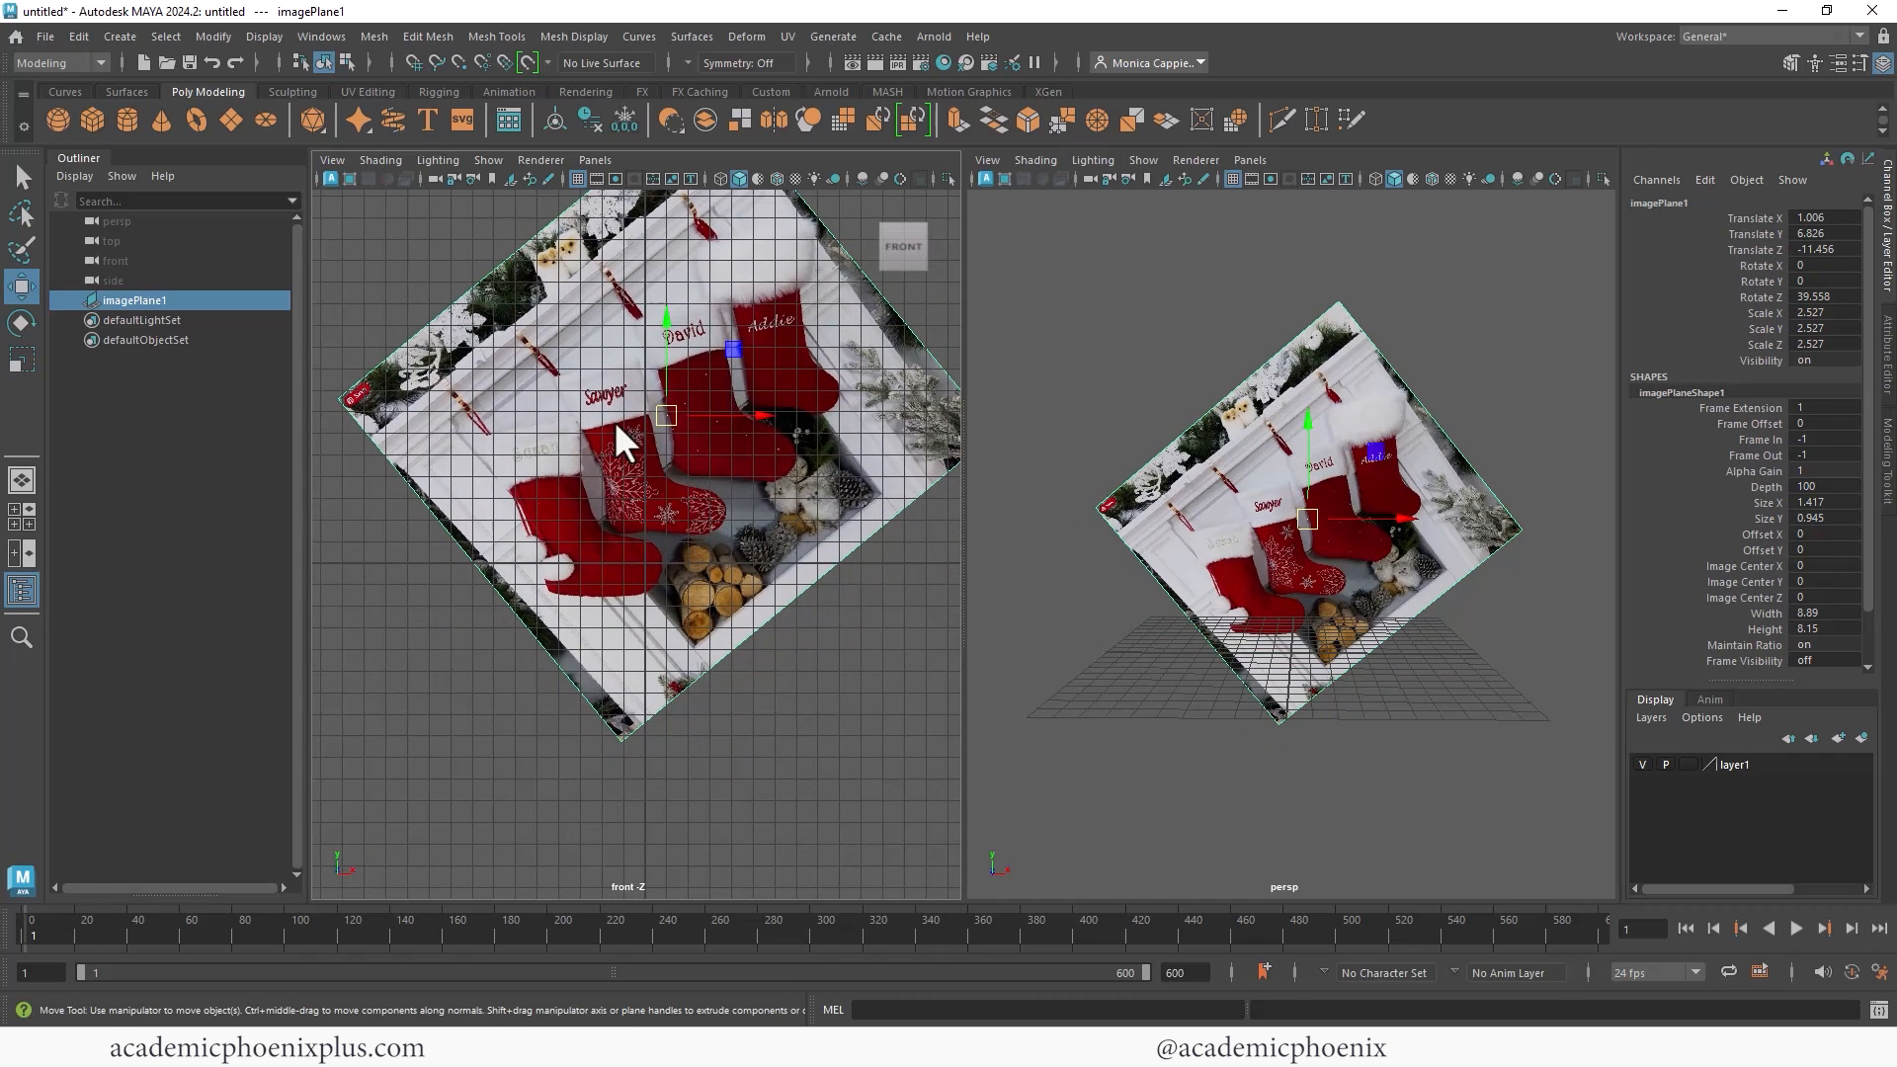
alt+right_drag(614, 421, 839, 443)
alt+middle_drag(838, 443, 775, 518)
key(r)
drag(695, 399, 894, 380)
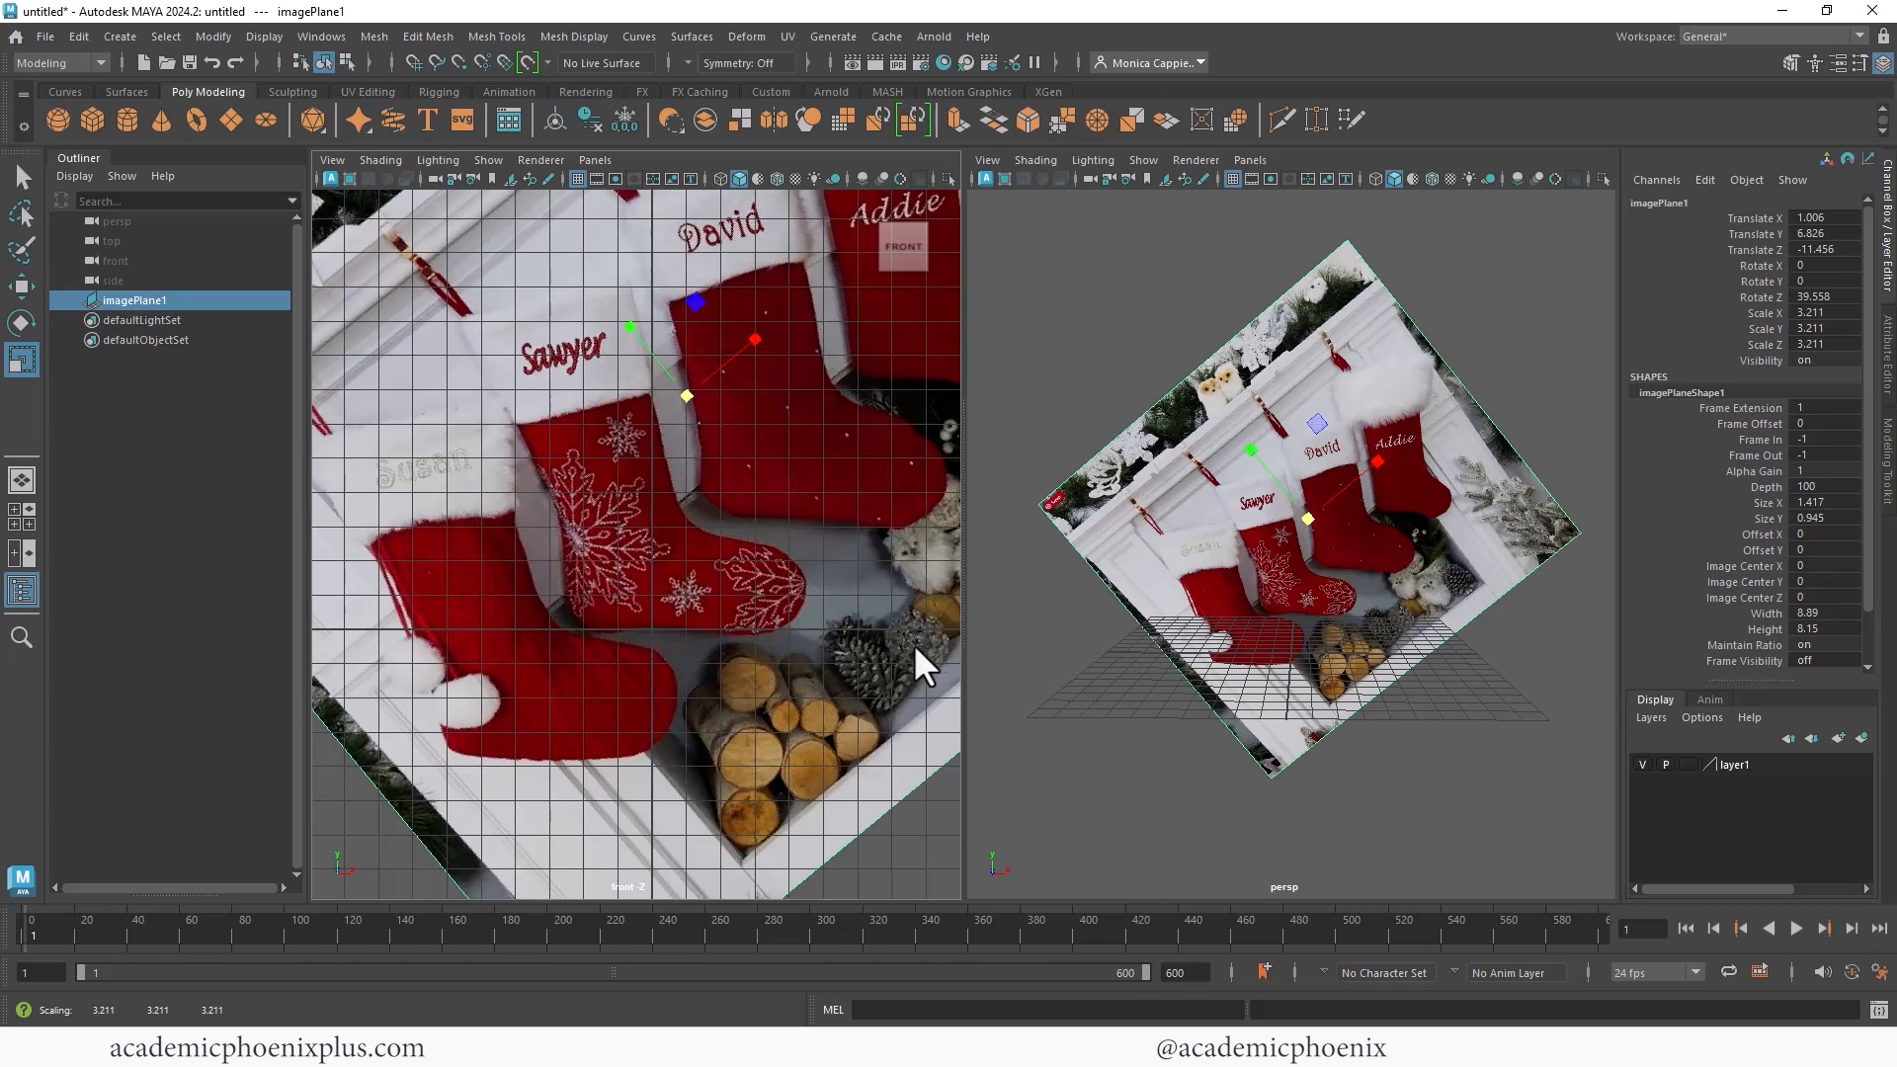
Step: Set the image plane's display layer back to reference mode and clear the selection
click(1687, 765)
click(1689, 766)
click(747, 673)
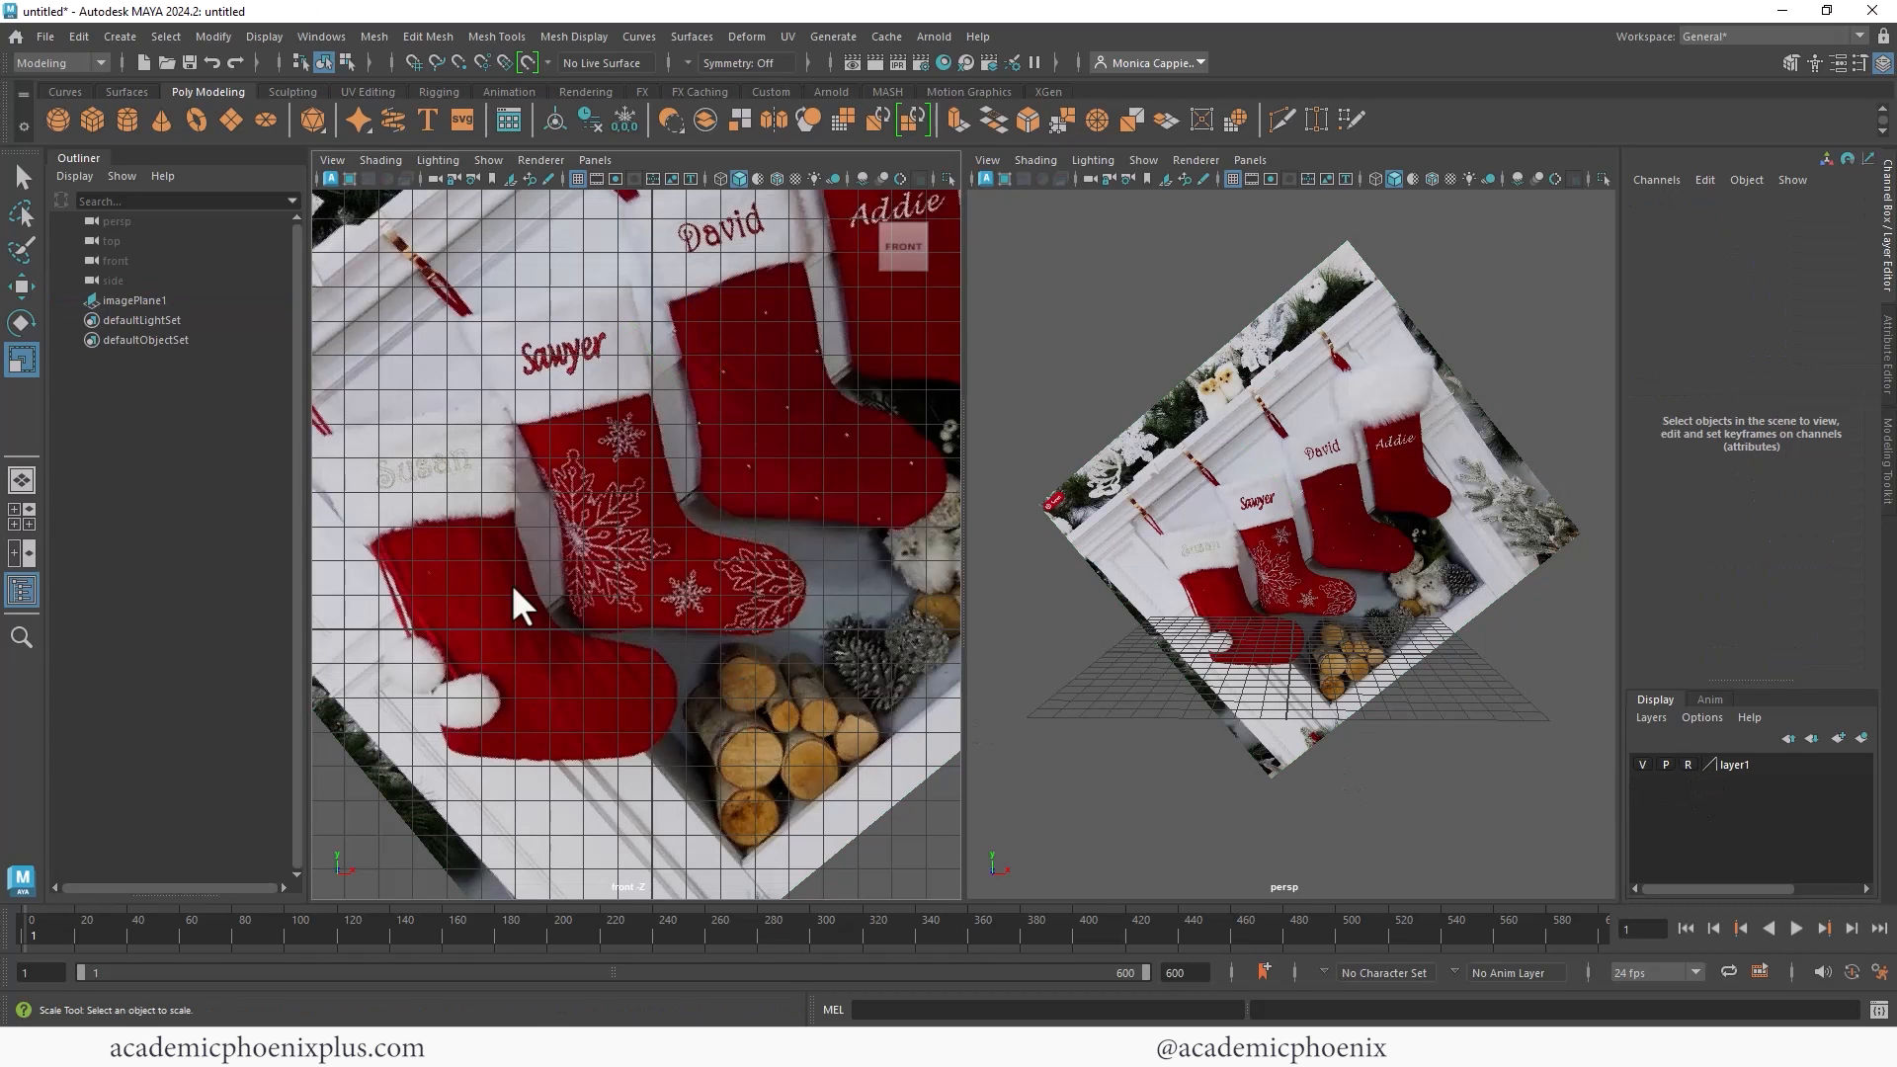
Step: Create a polygon plane and set its Rotate X to 90 so it faces the front view
click(230, 119)
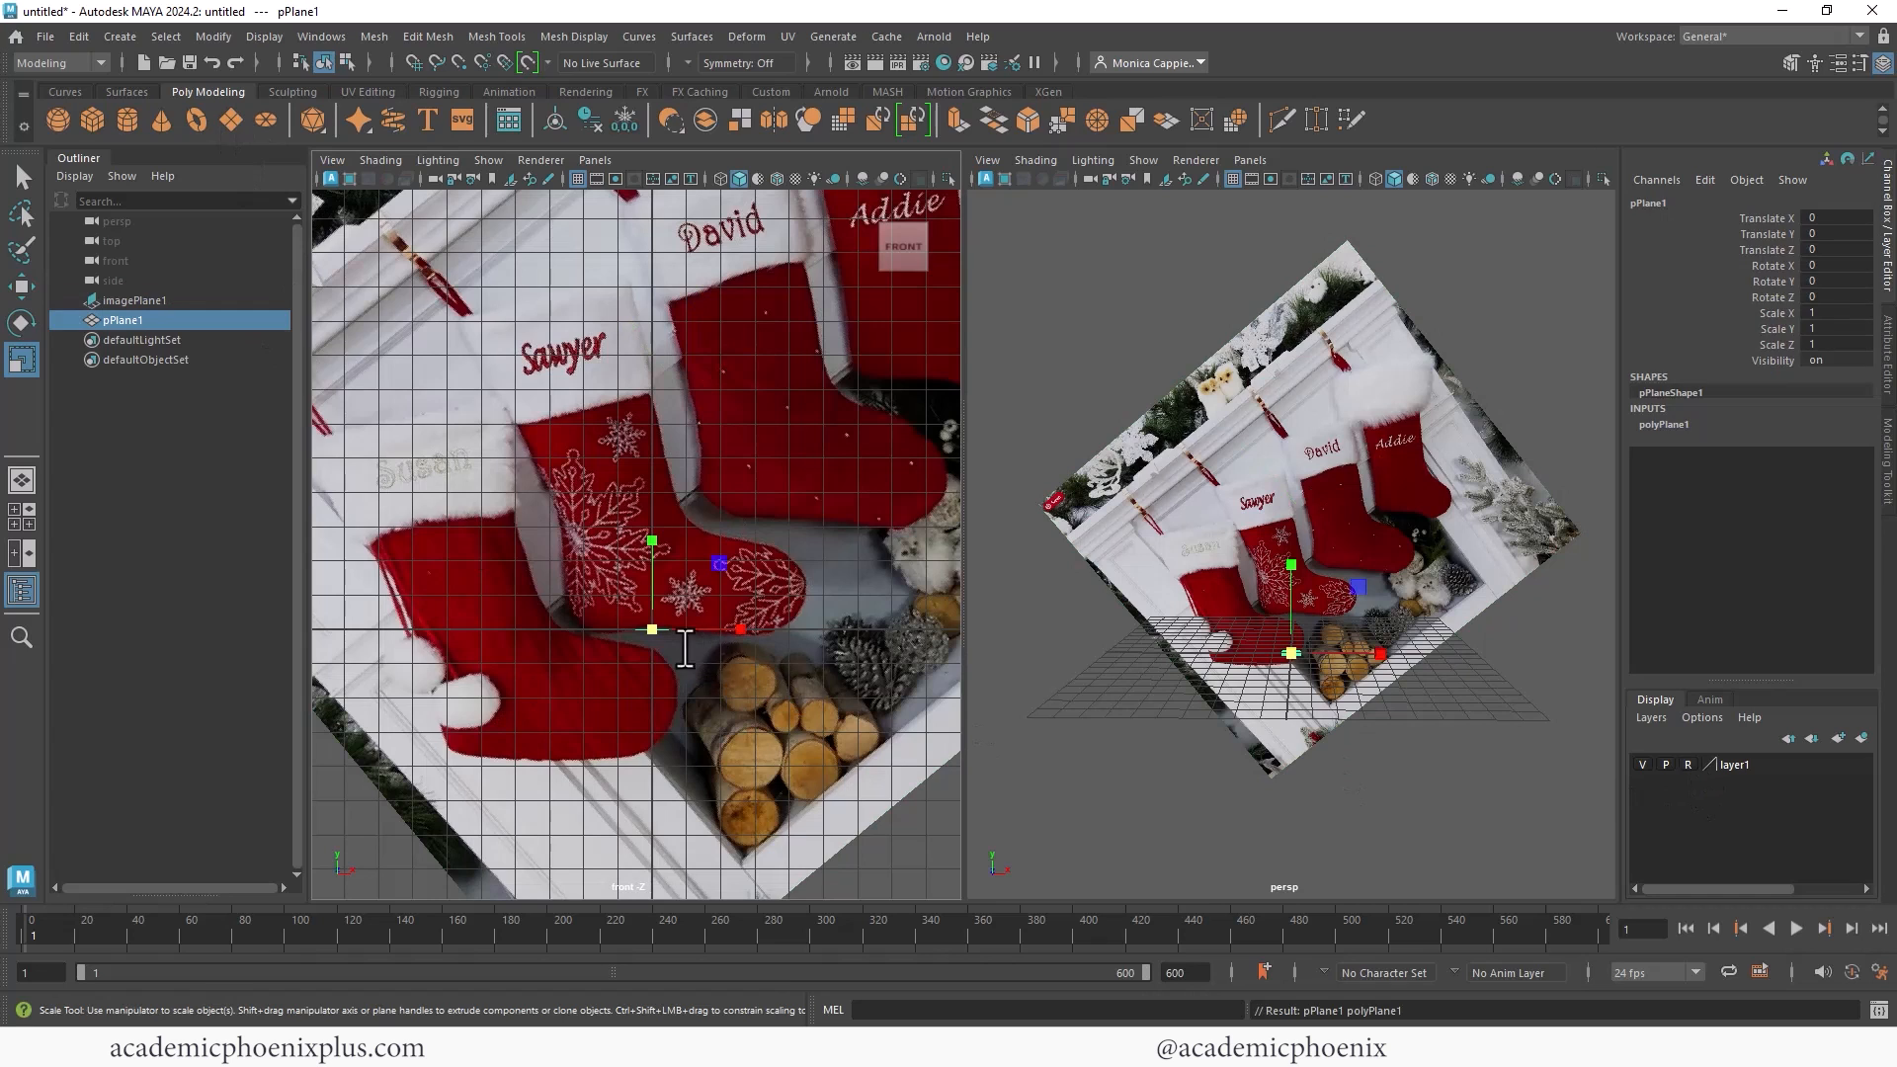
key(e)
drag(648, 603, 654, 622)
double_click(1827, 265)
text(90)
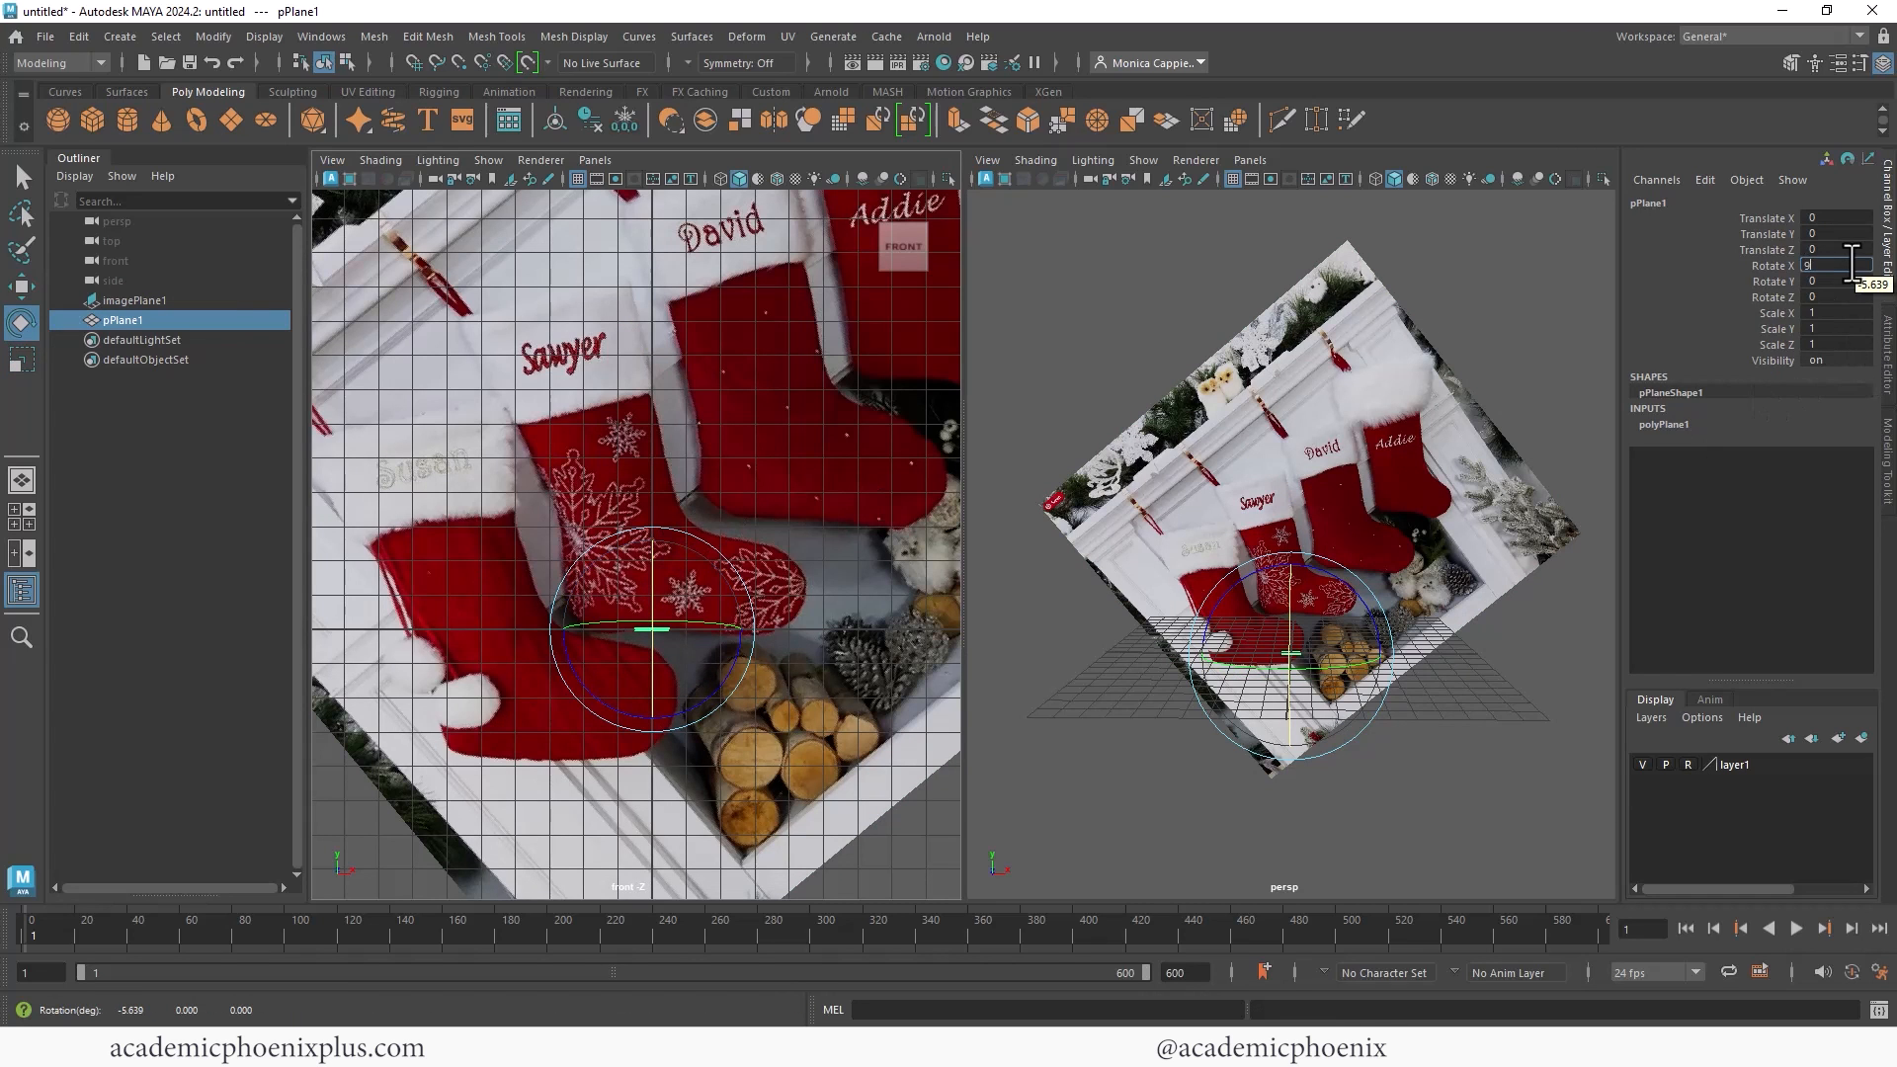
key(Return)
key(w)
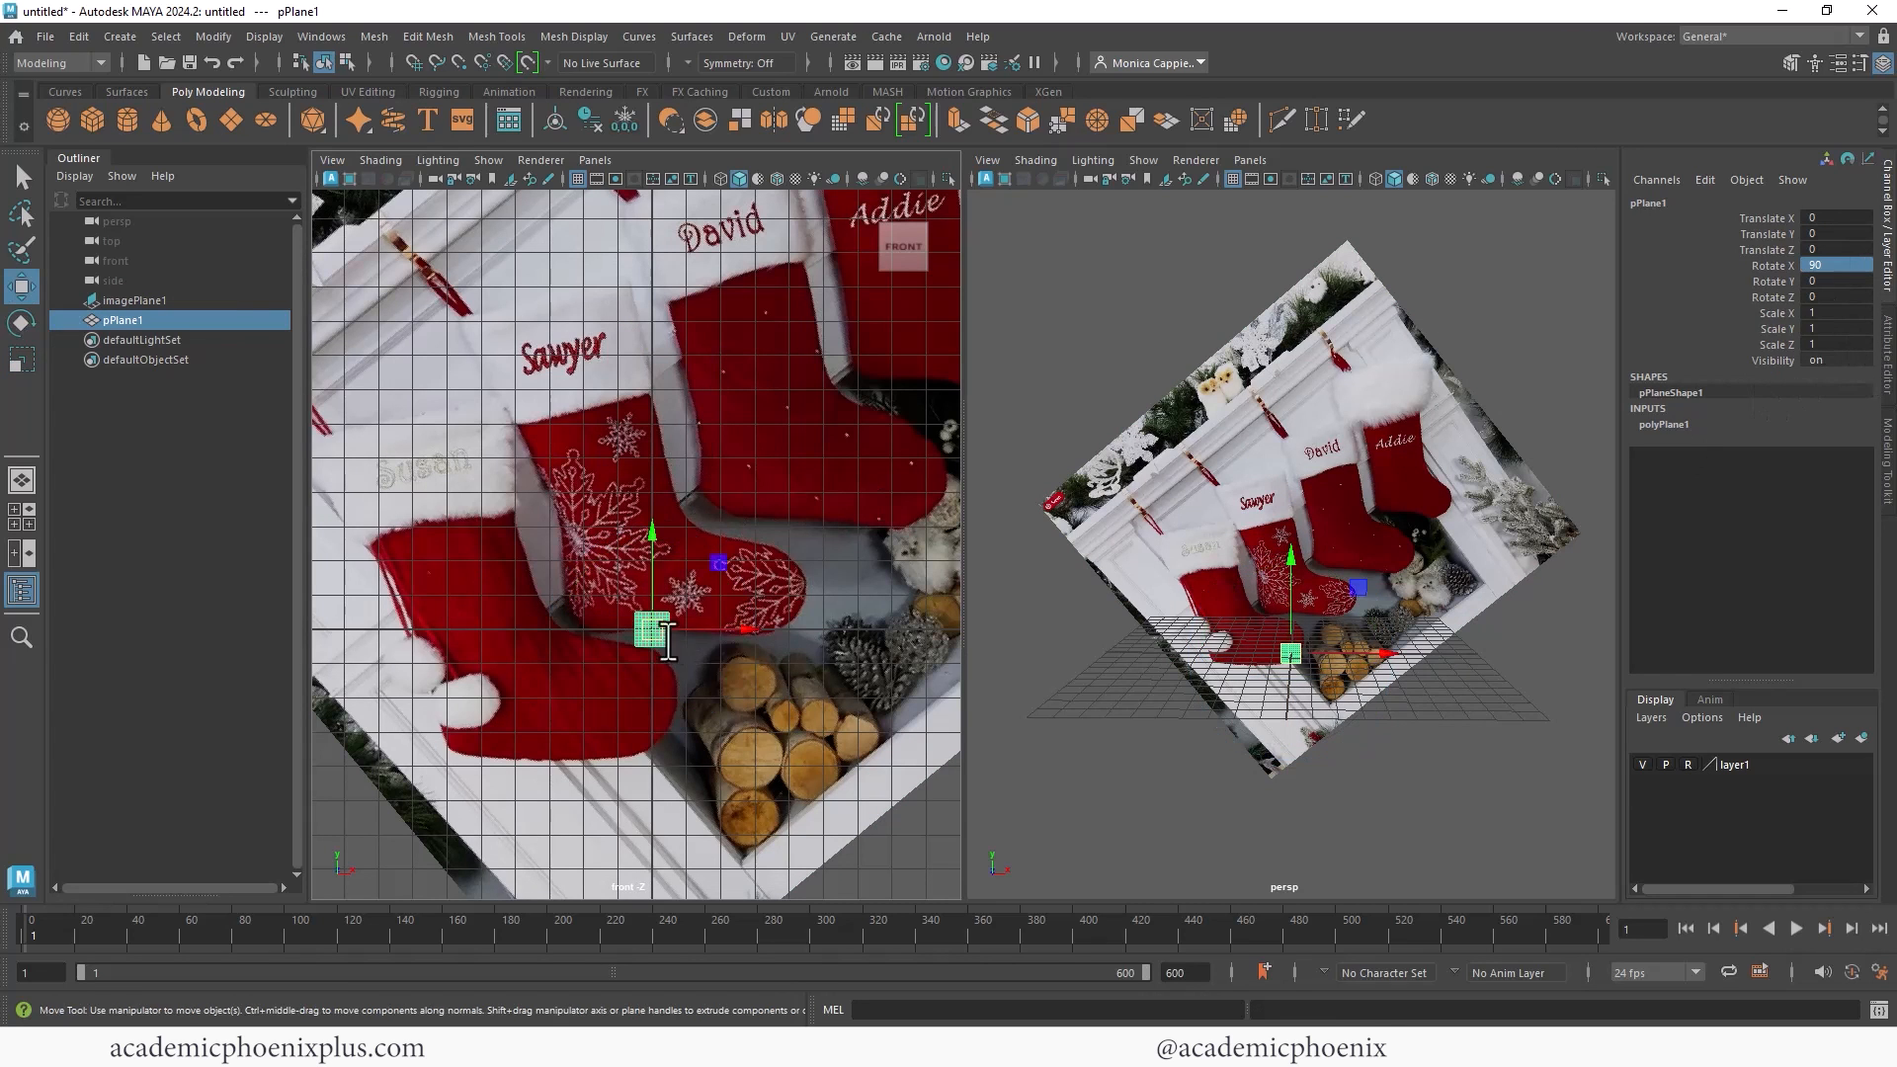
Step: Move the plane up to about Y 1.76 and set its width and height subdivisions to 5
middle_drag(686, 642, 685, 581)
click(1680, 423)
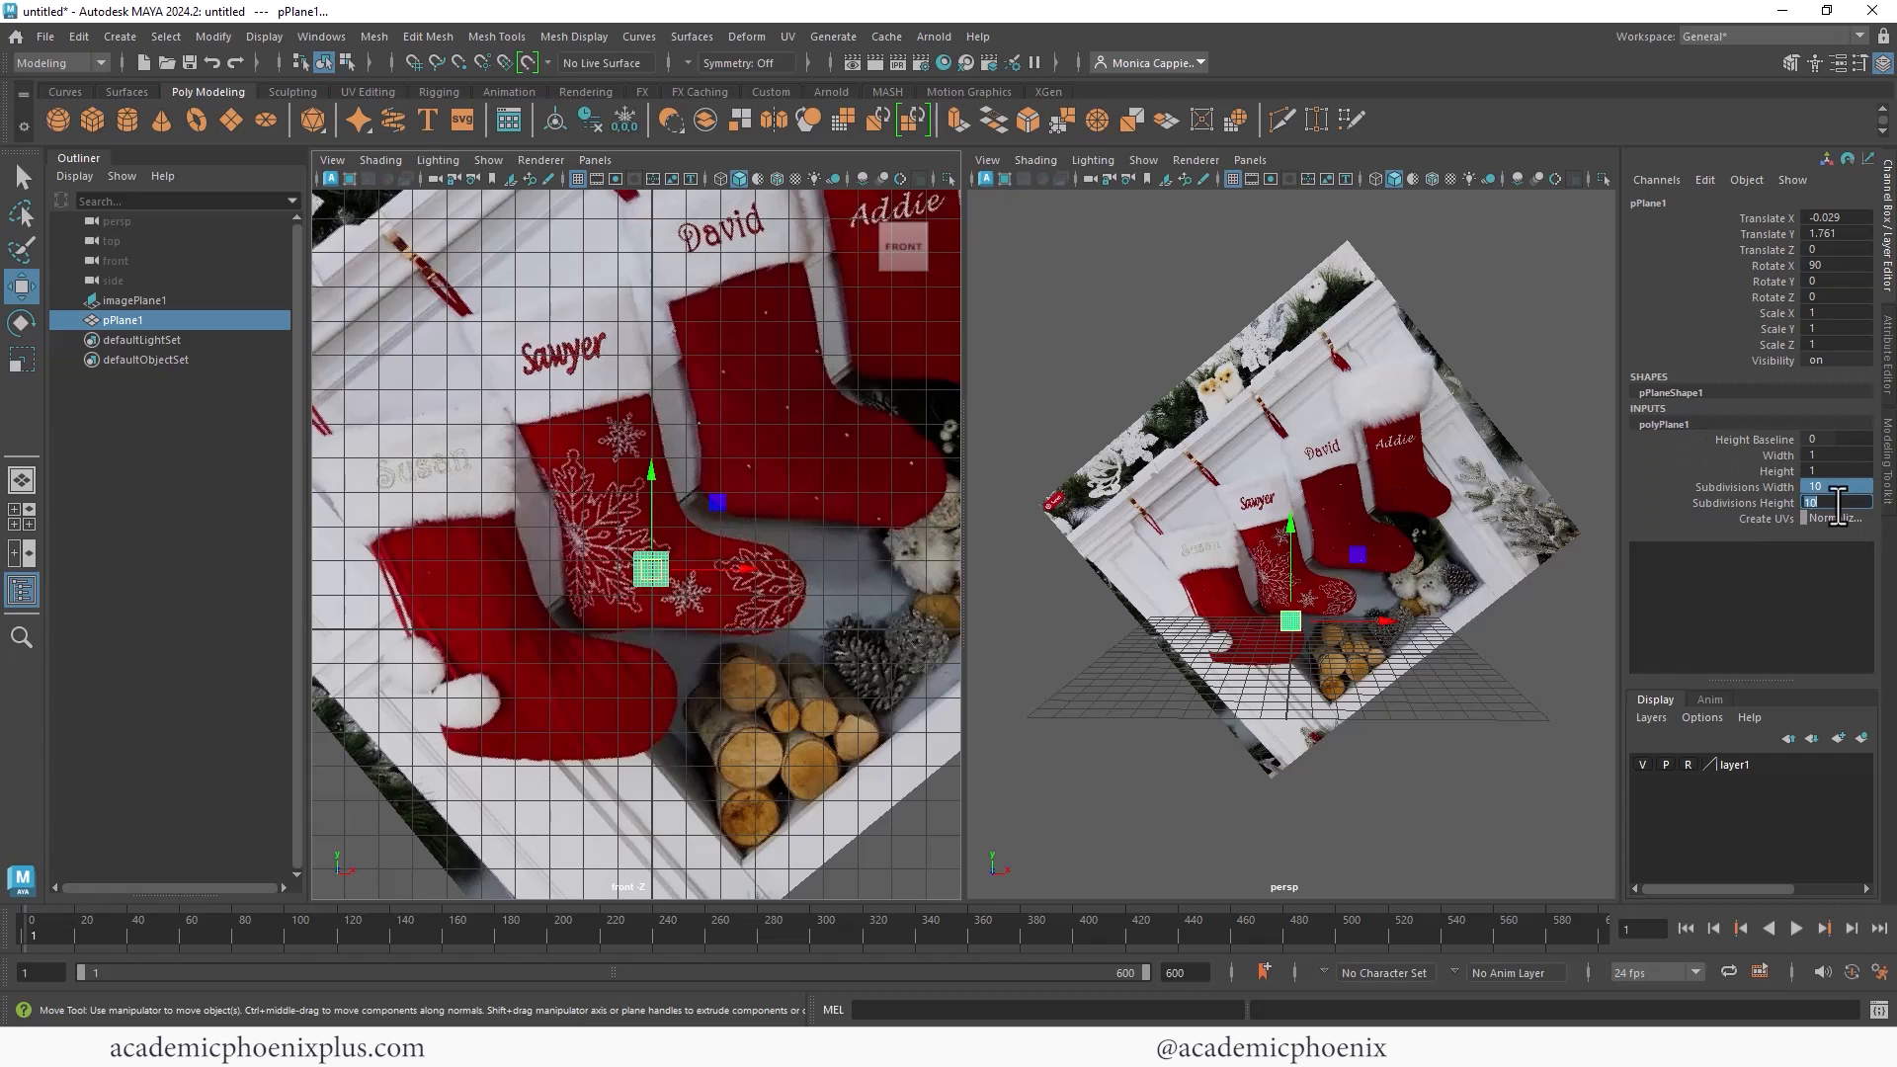
text(5)
key(Return)
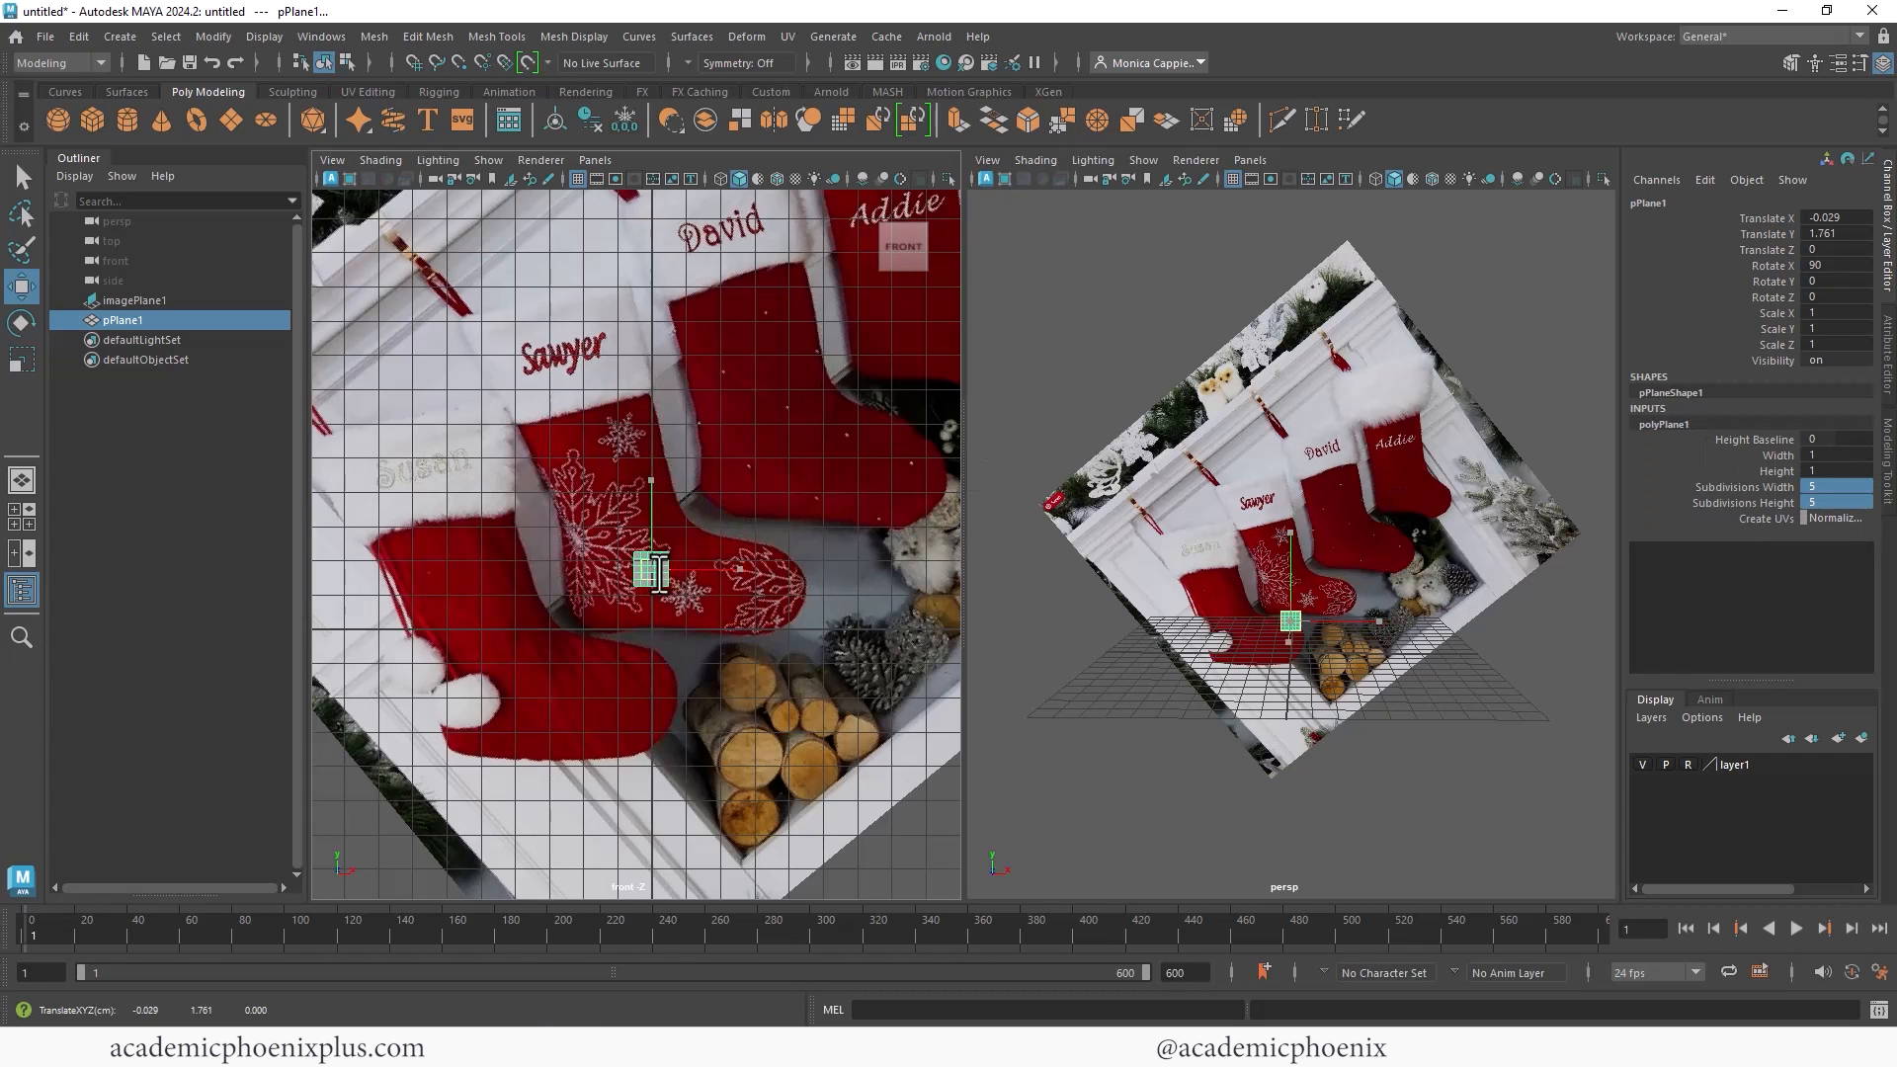
Step: Scale the plane uniformly to about 7.04 and move it to about X 0.78, Y 3.43
key(r)
drag(658, 578, 671, 593)
key(w)
middle_drag(669, 593, 677, 519)
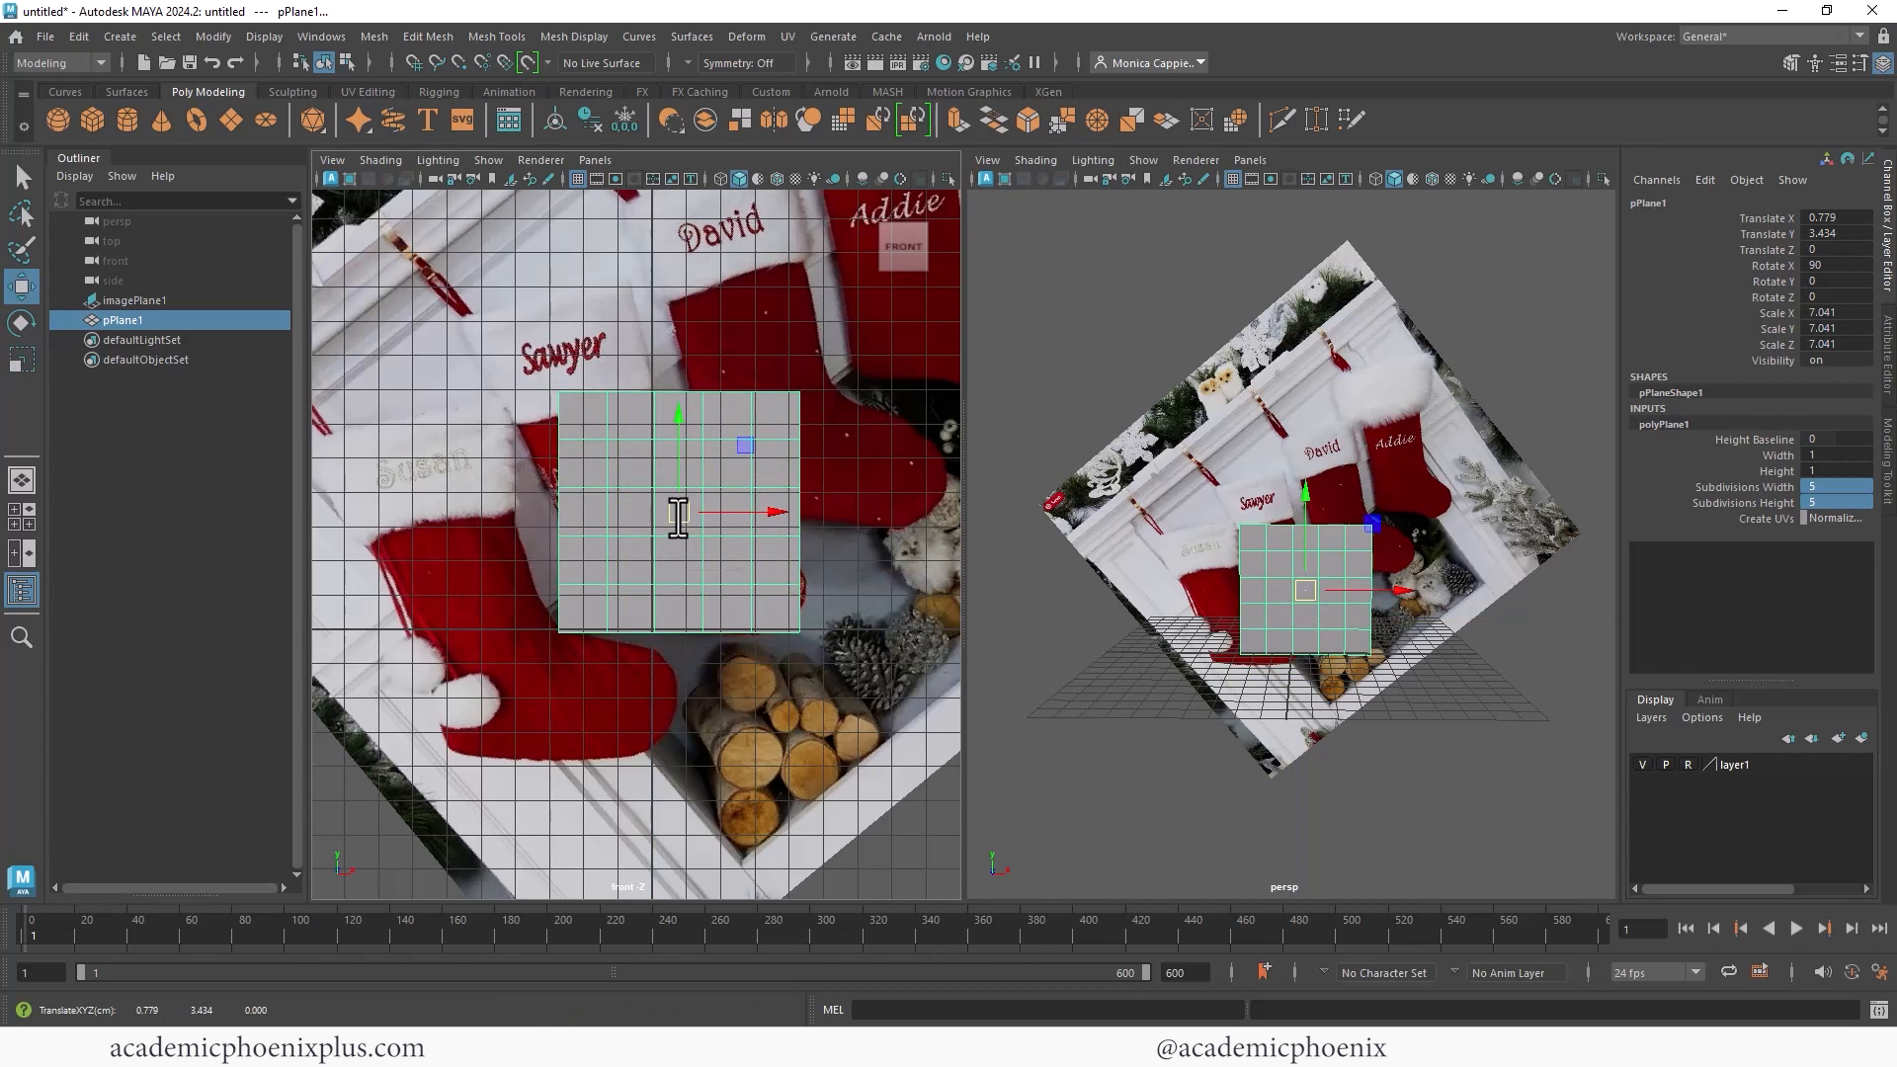
Step: Display the front view in wireframe and reduce the plane's width subdivisions to 3
click(719, 183)
scroll(601, 559, up, 5)
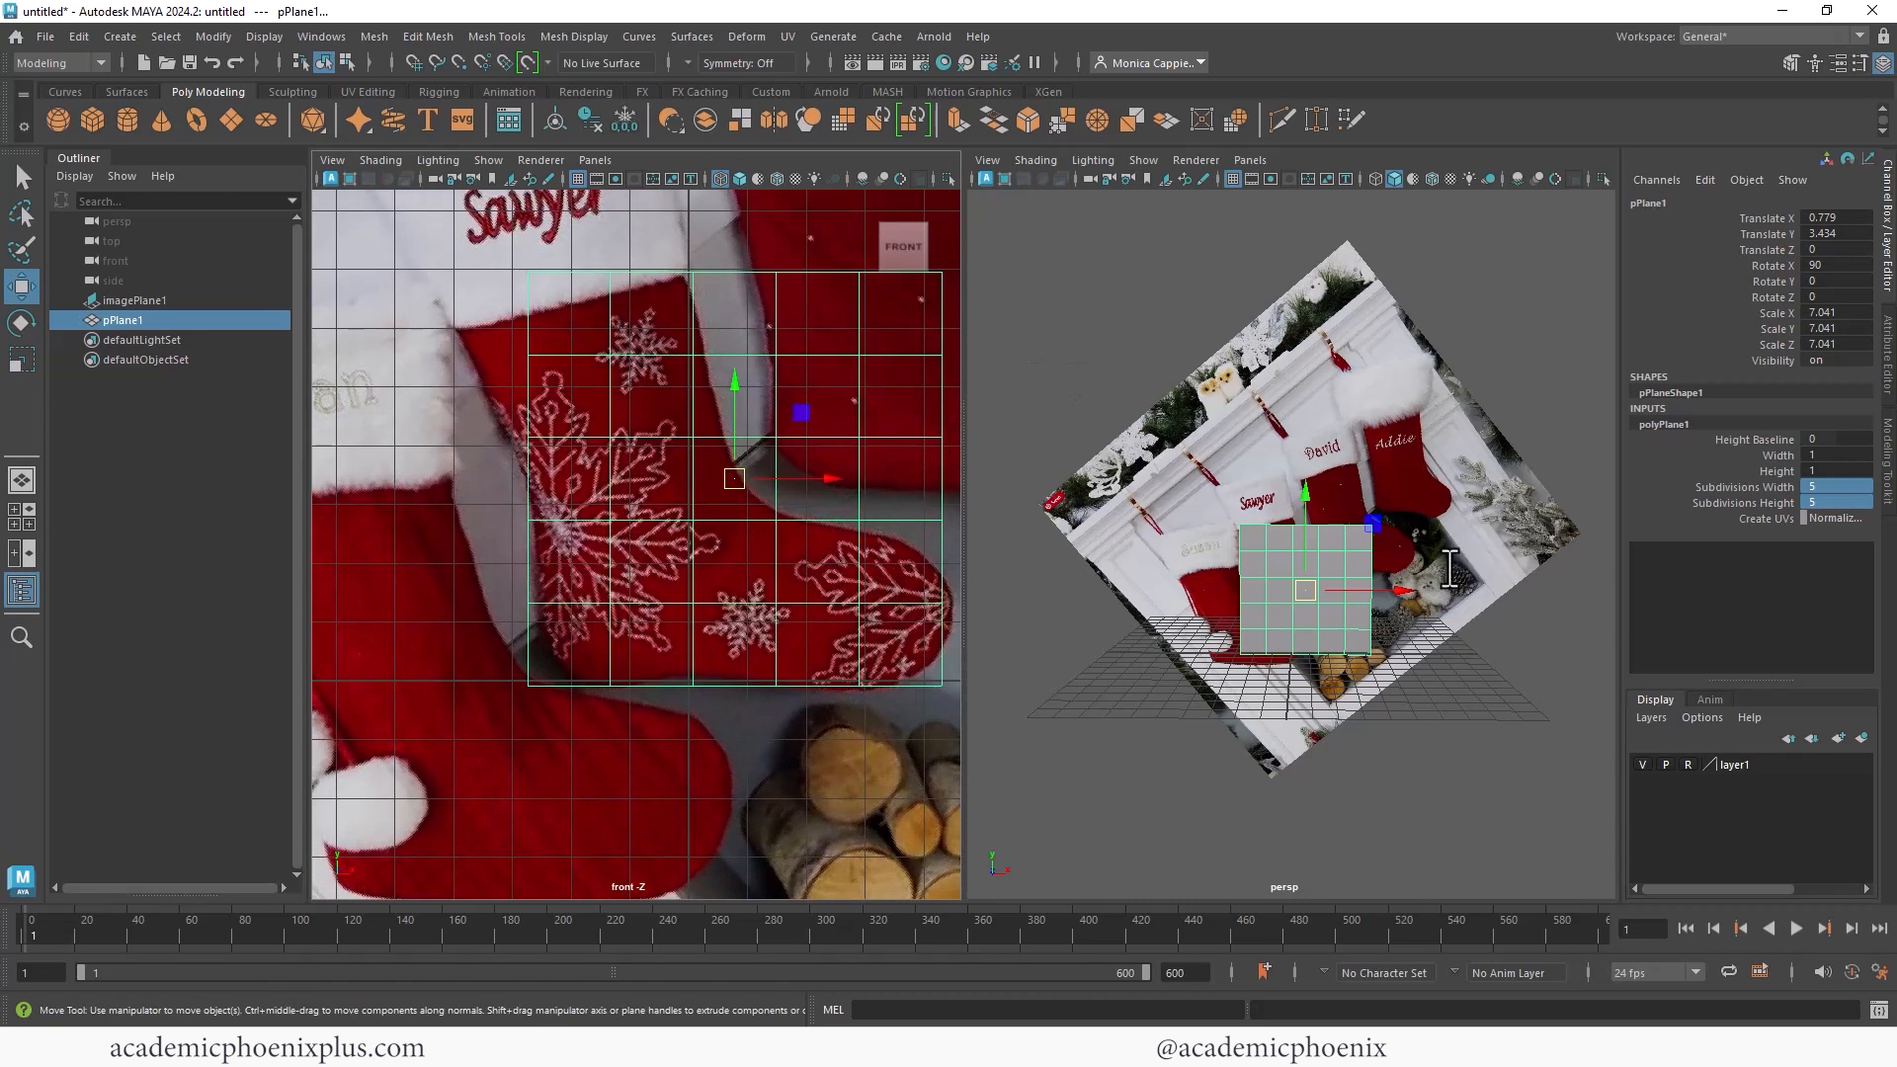
click(1779, 501)
middle_drag(764, 544, 613, 536)
key(ctrl+z)
click(1764, 488)
alt+middle_drag(830, 447, 797, 477)
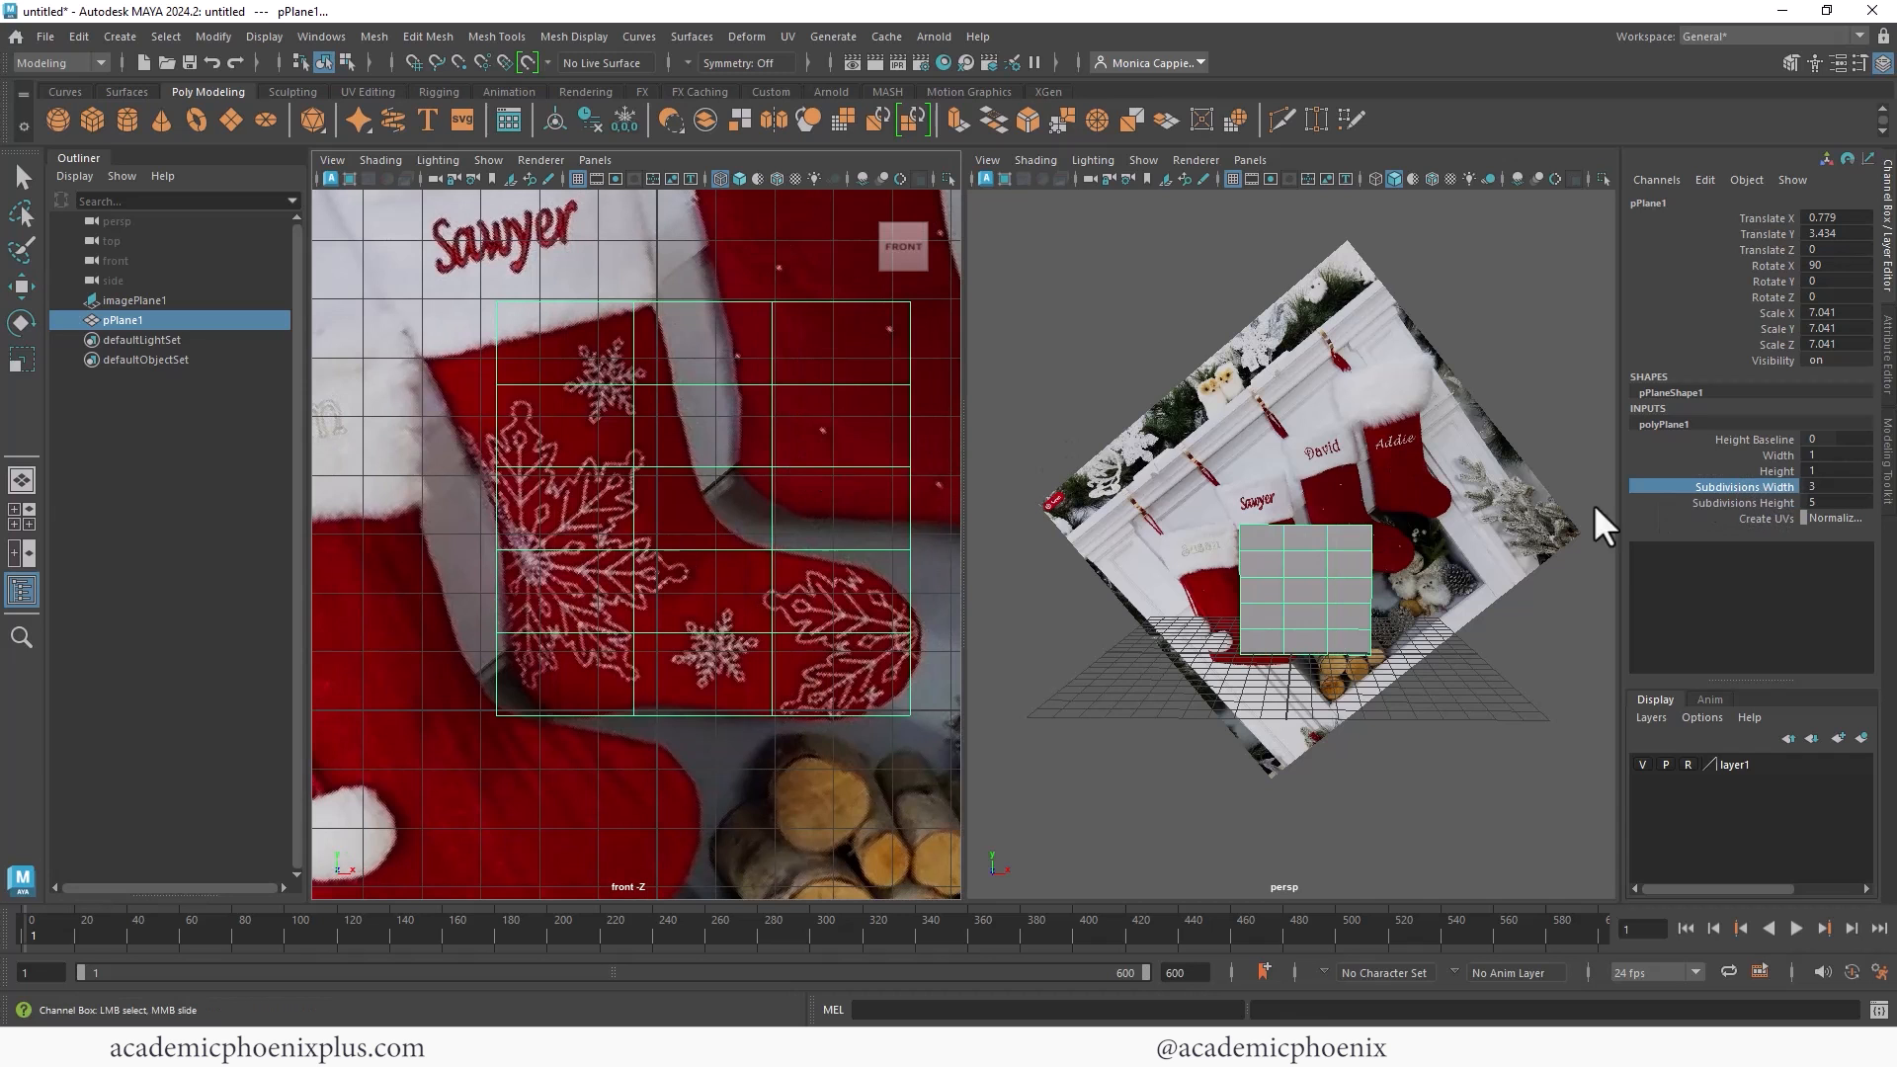
alt+middle_drag(660, 501, 578, 508)
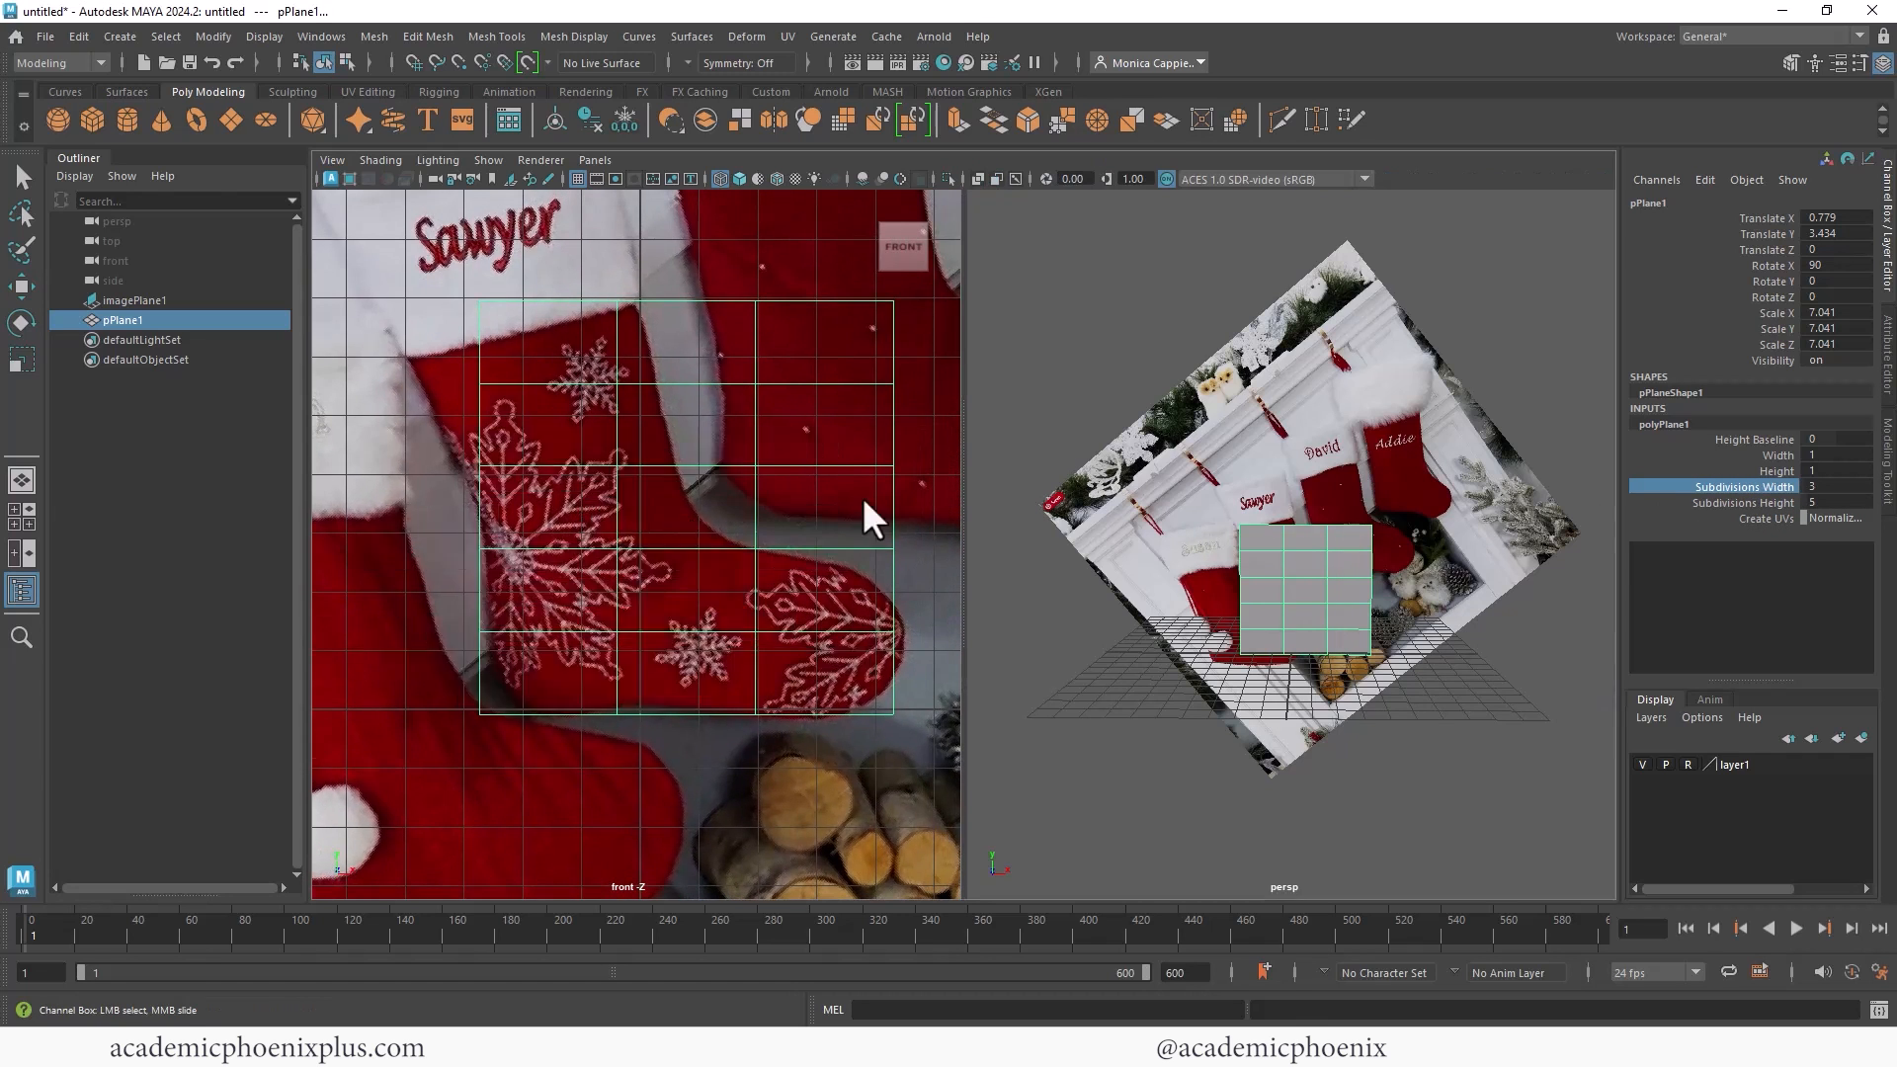
Step: Maximise the front view and move the plane's toe-side vertices onto the toe outline of the snowflake stocking
key(space)
scroll(887, 447, down, 3)
right_drag(1119, 520, 1052, 473)
drag(1228, 550, 1004, 507)
key(w)
drag(1175, 533, 1081, 566)
drag(1253, 688, 1225, 643)
drag(1239, 792, 1172, 738)
drag(1210, 764, 1128, 767)
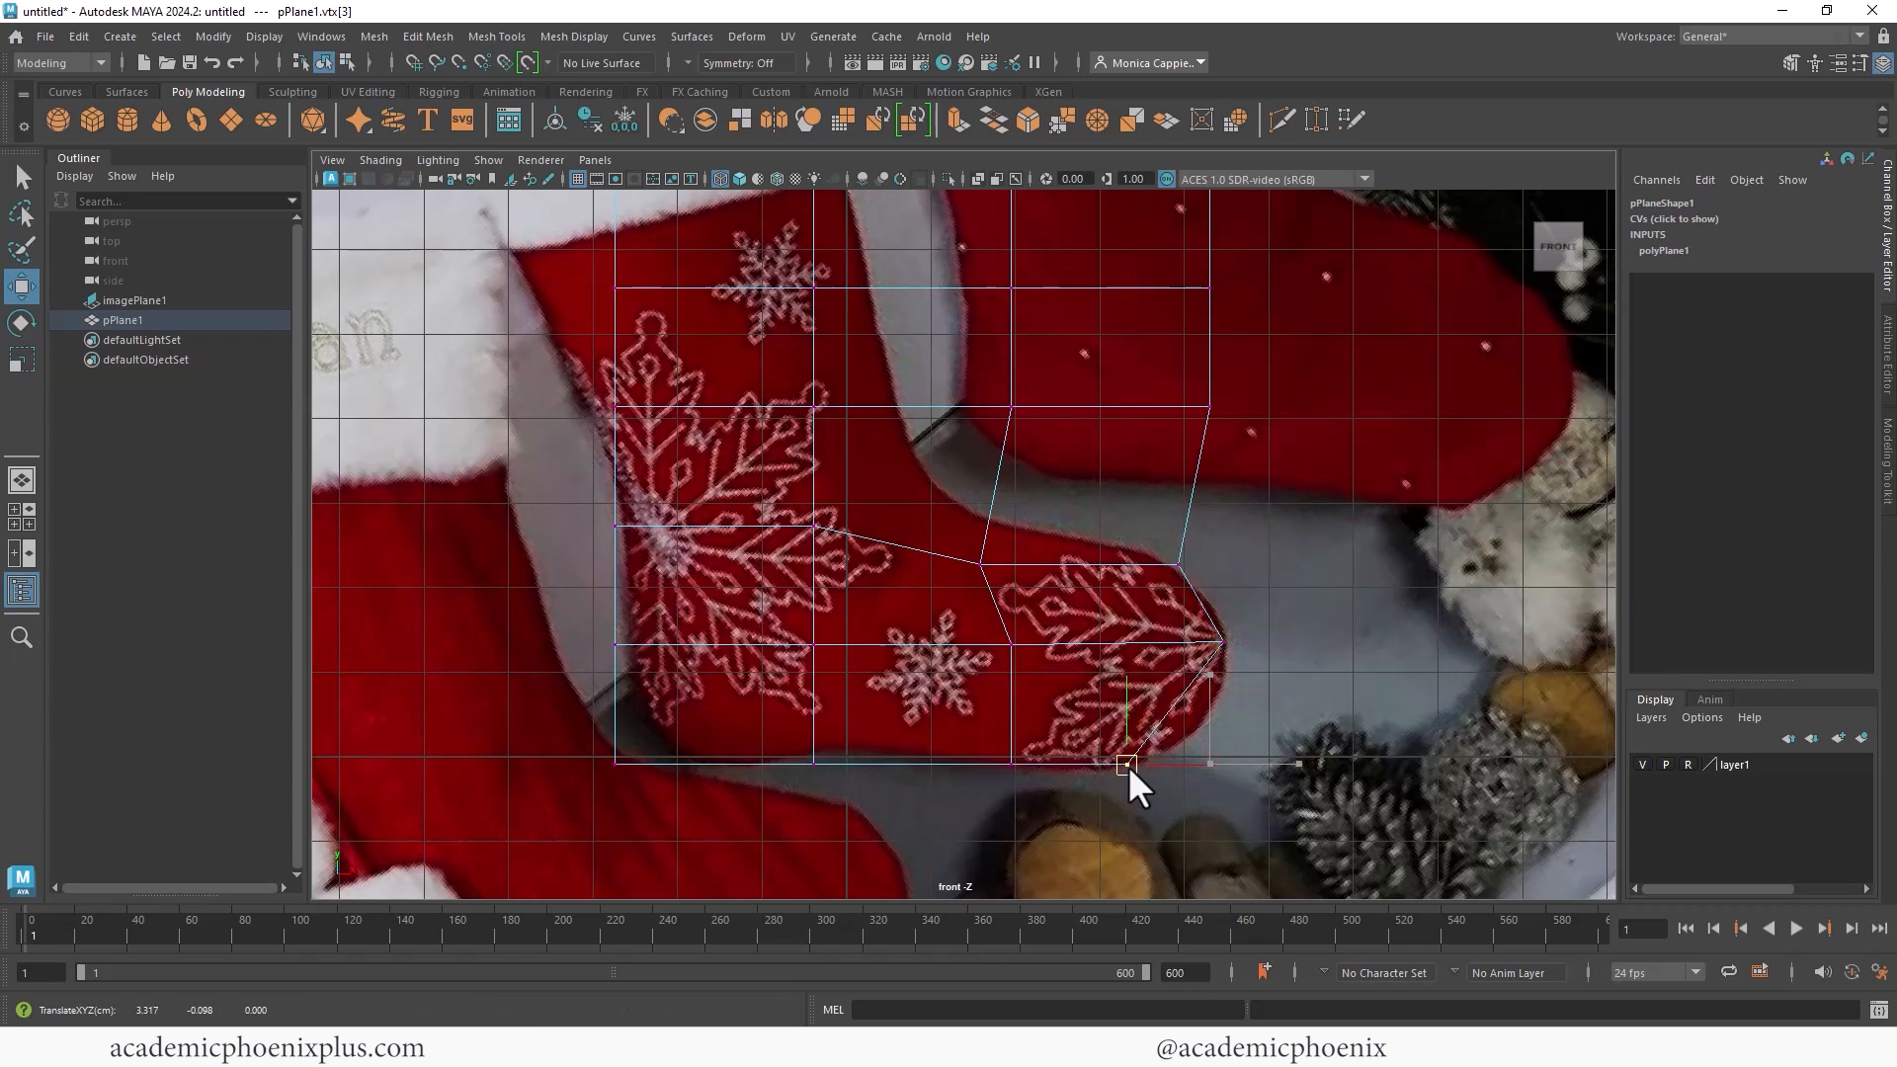
Step: Move the lower-left corner vertex and the edge vertices above it onto the stocking's heel outline
drag(582, 755, 656, 757)
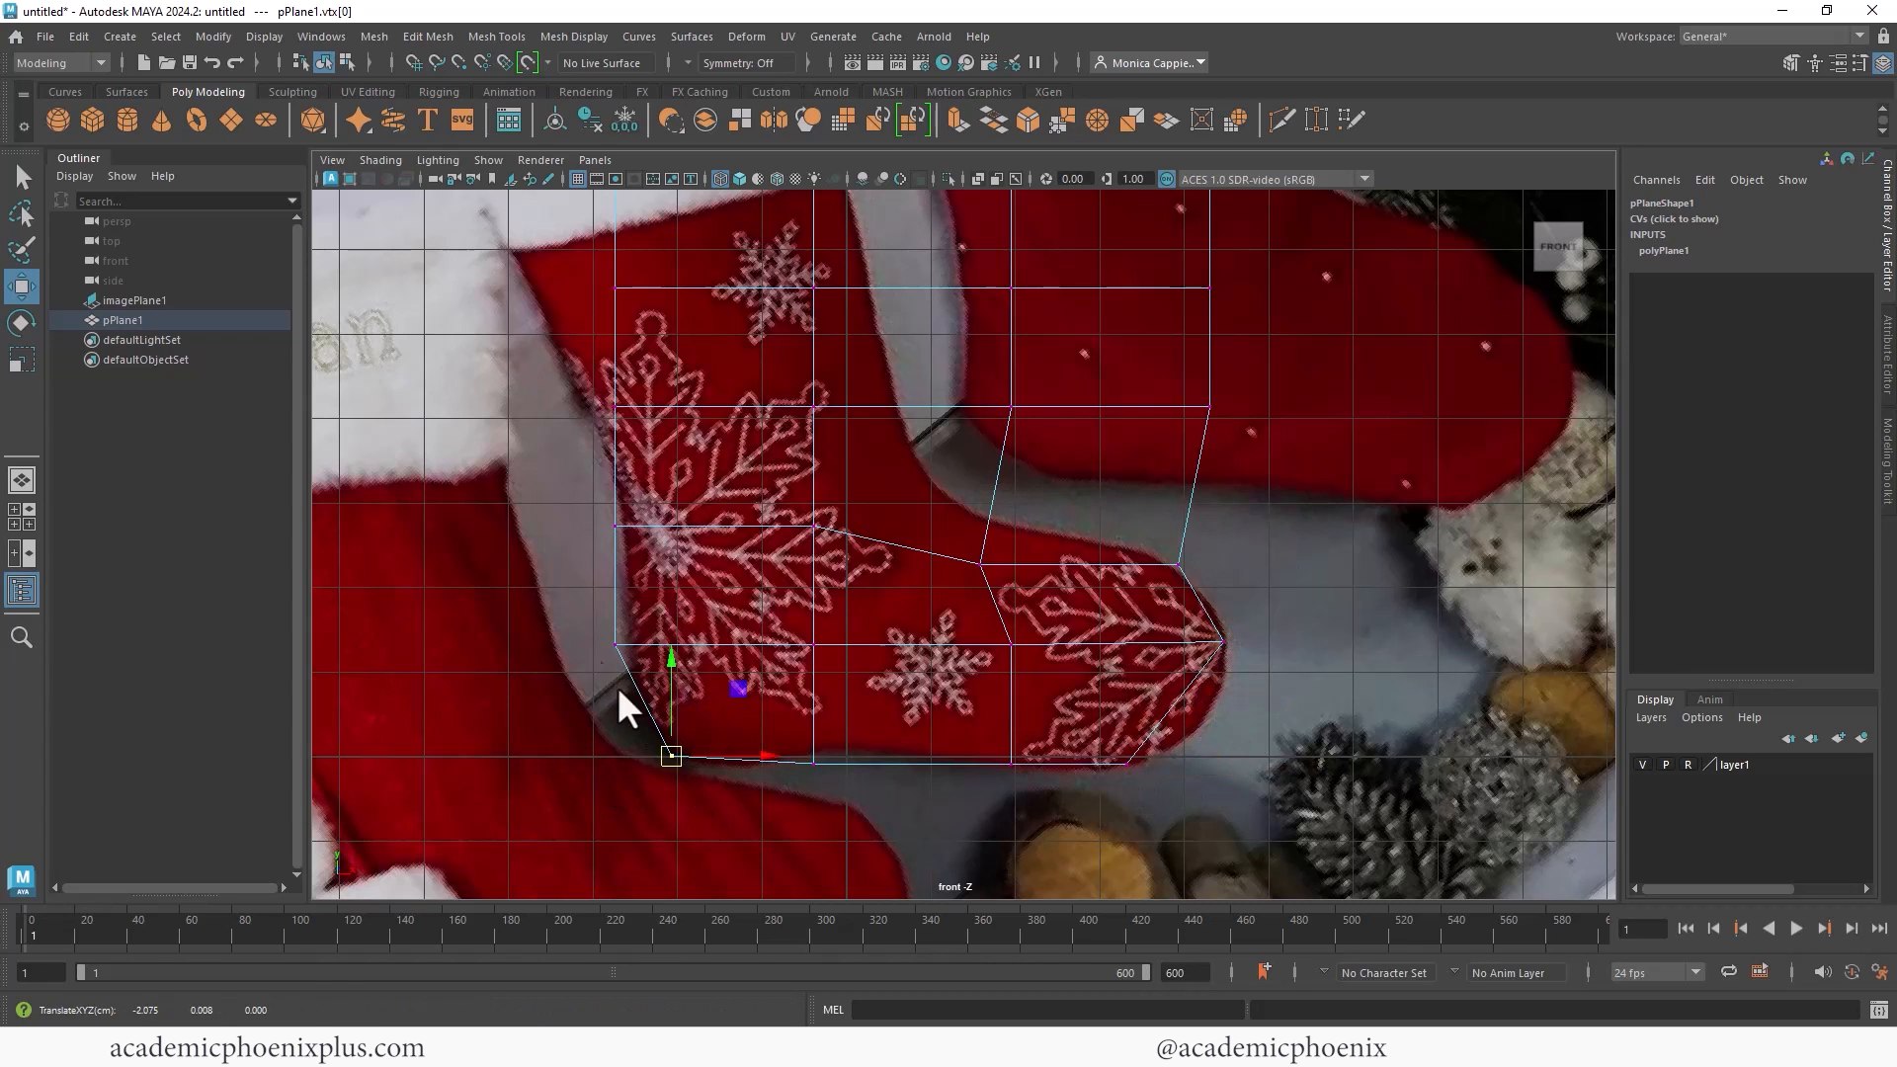
drag(596, 631, 626, 652)
drag(599, 552, 624, 533)
drag(611, 525, 616, 525)
Step: Select the plane's upper three vertex rows, then scale, rotate and move them to fit the stocking's leg
alt+middle_drag(805, 461, 825, 594)
drag(583, 516, 1314, 583)
drag(750, 322, 1326, 583)
key(r)
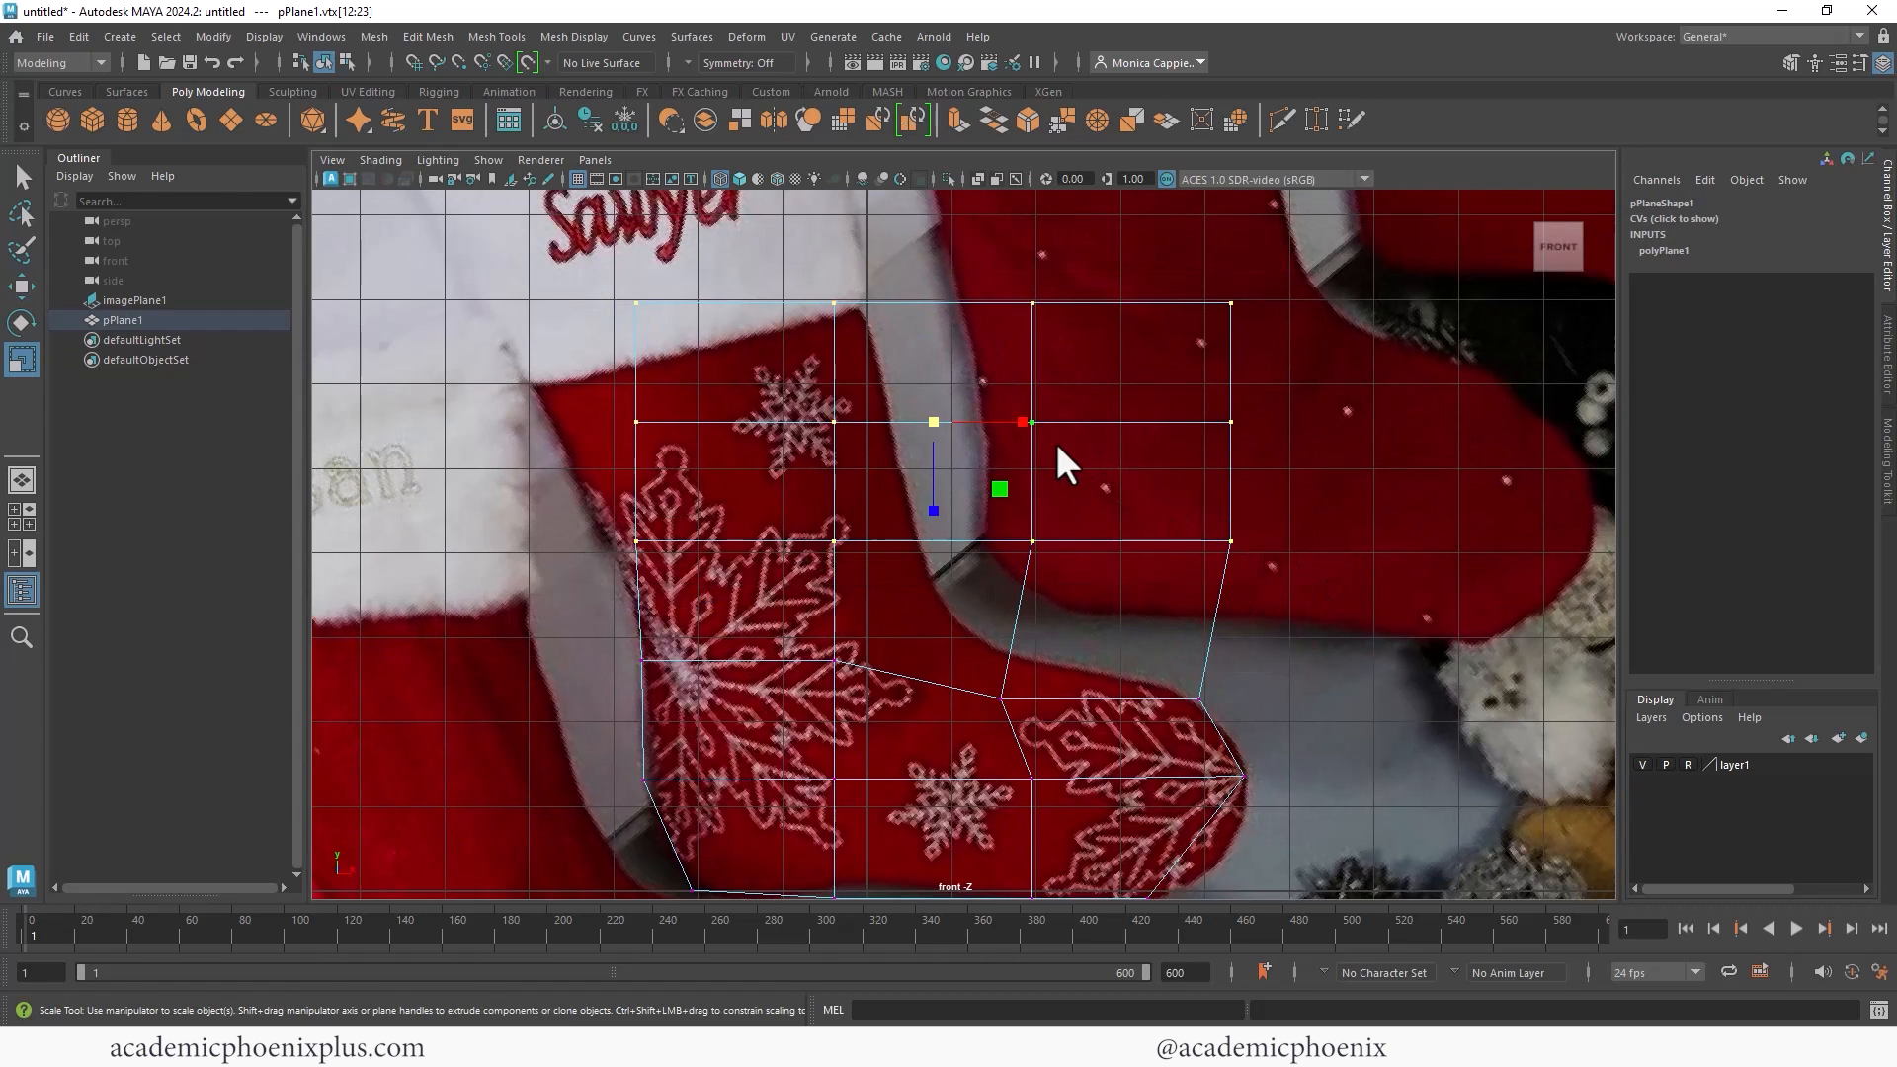
drag(1033, 422, 751, 468)
key(w)
key(e)
key(r)
key(w)
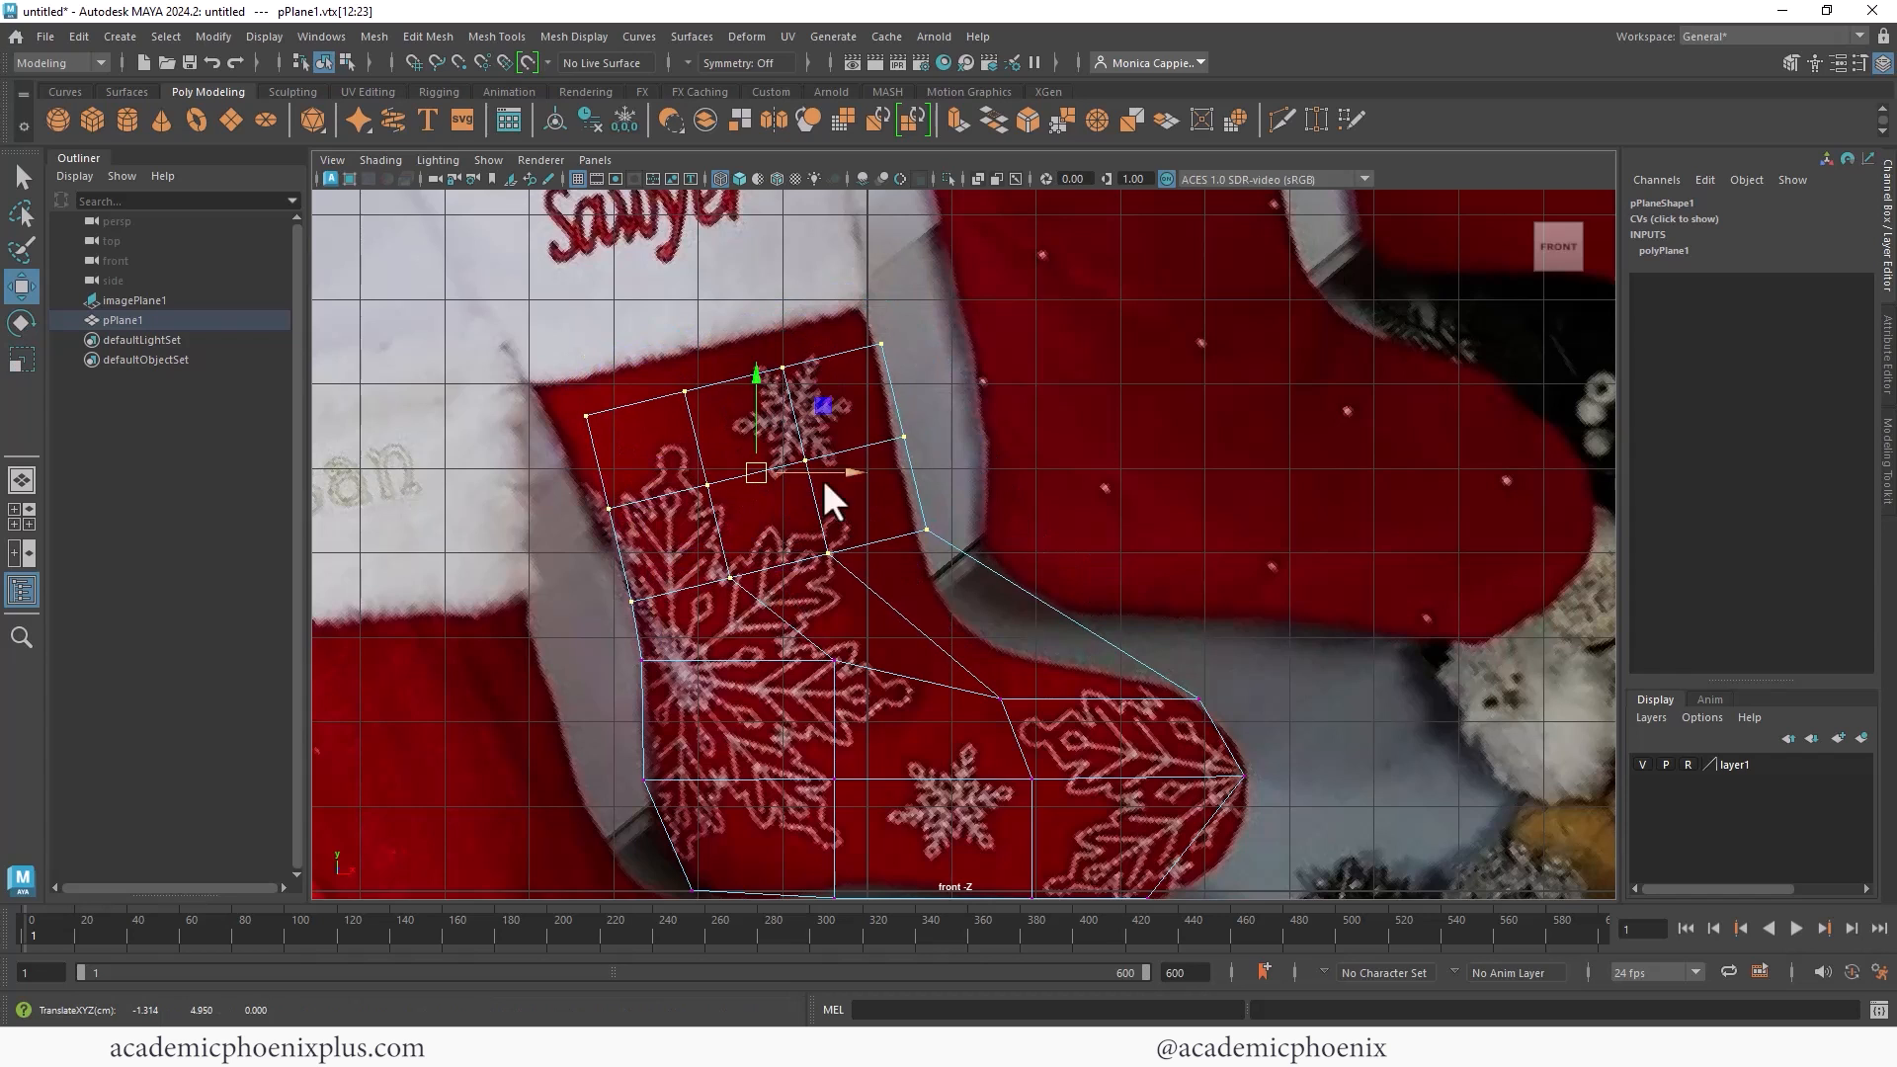
Step: Lower the two left vertices of the row above the heel and align the leg's side vertices with the stocking outline
drag(620, 641, 887, 687)
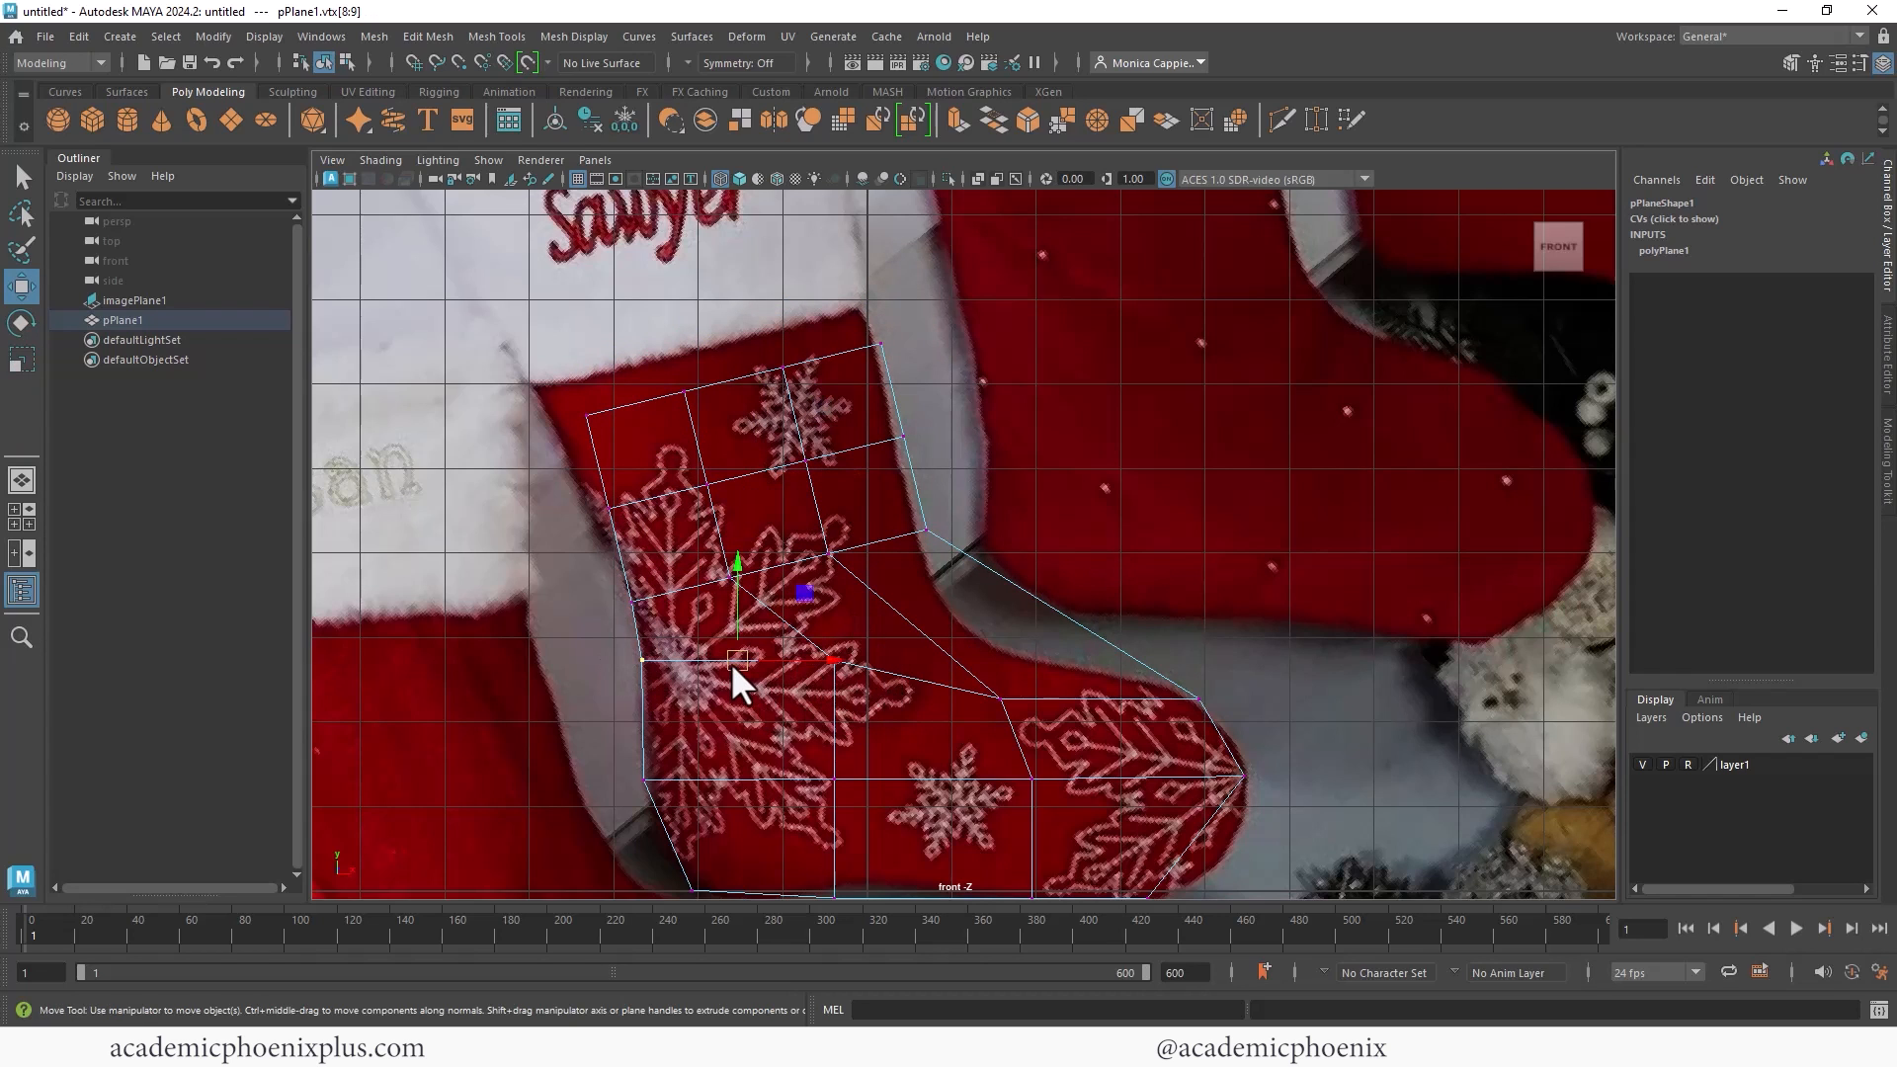
drag(734, 662, 741, 703)
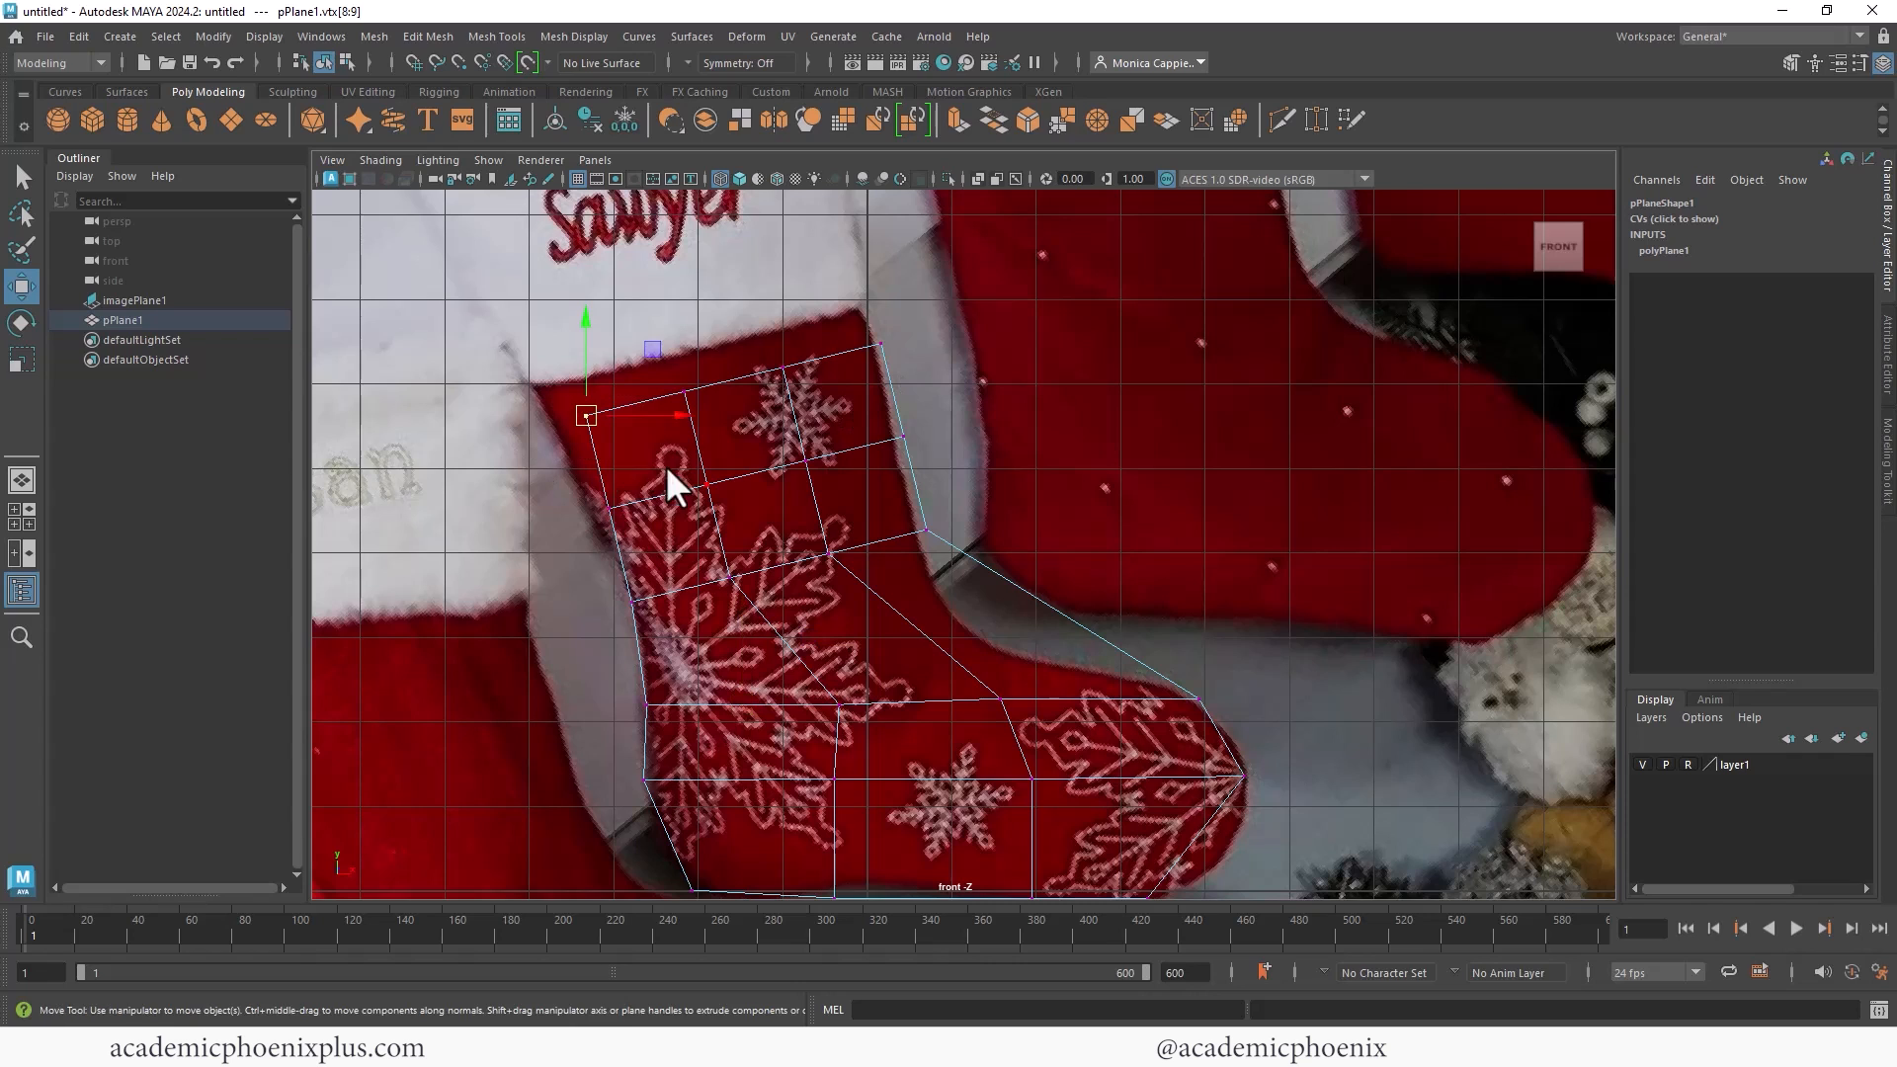
drag(587, 416, 564, 427)
drag(609, 506, 587, 514)
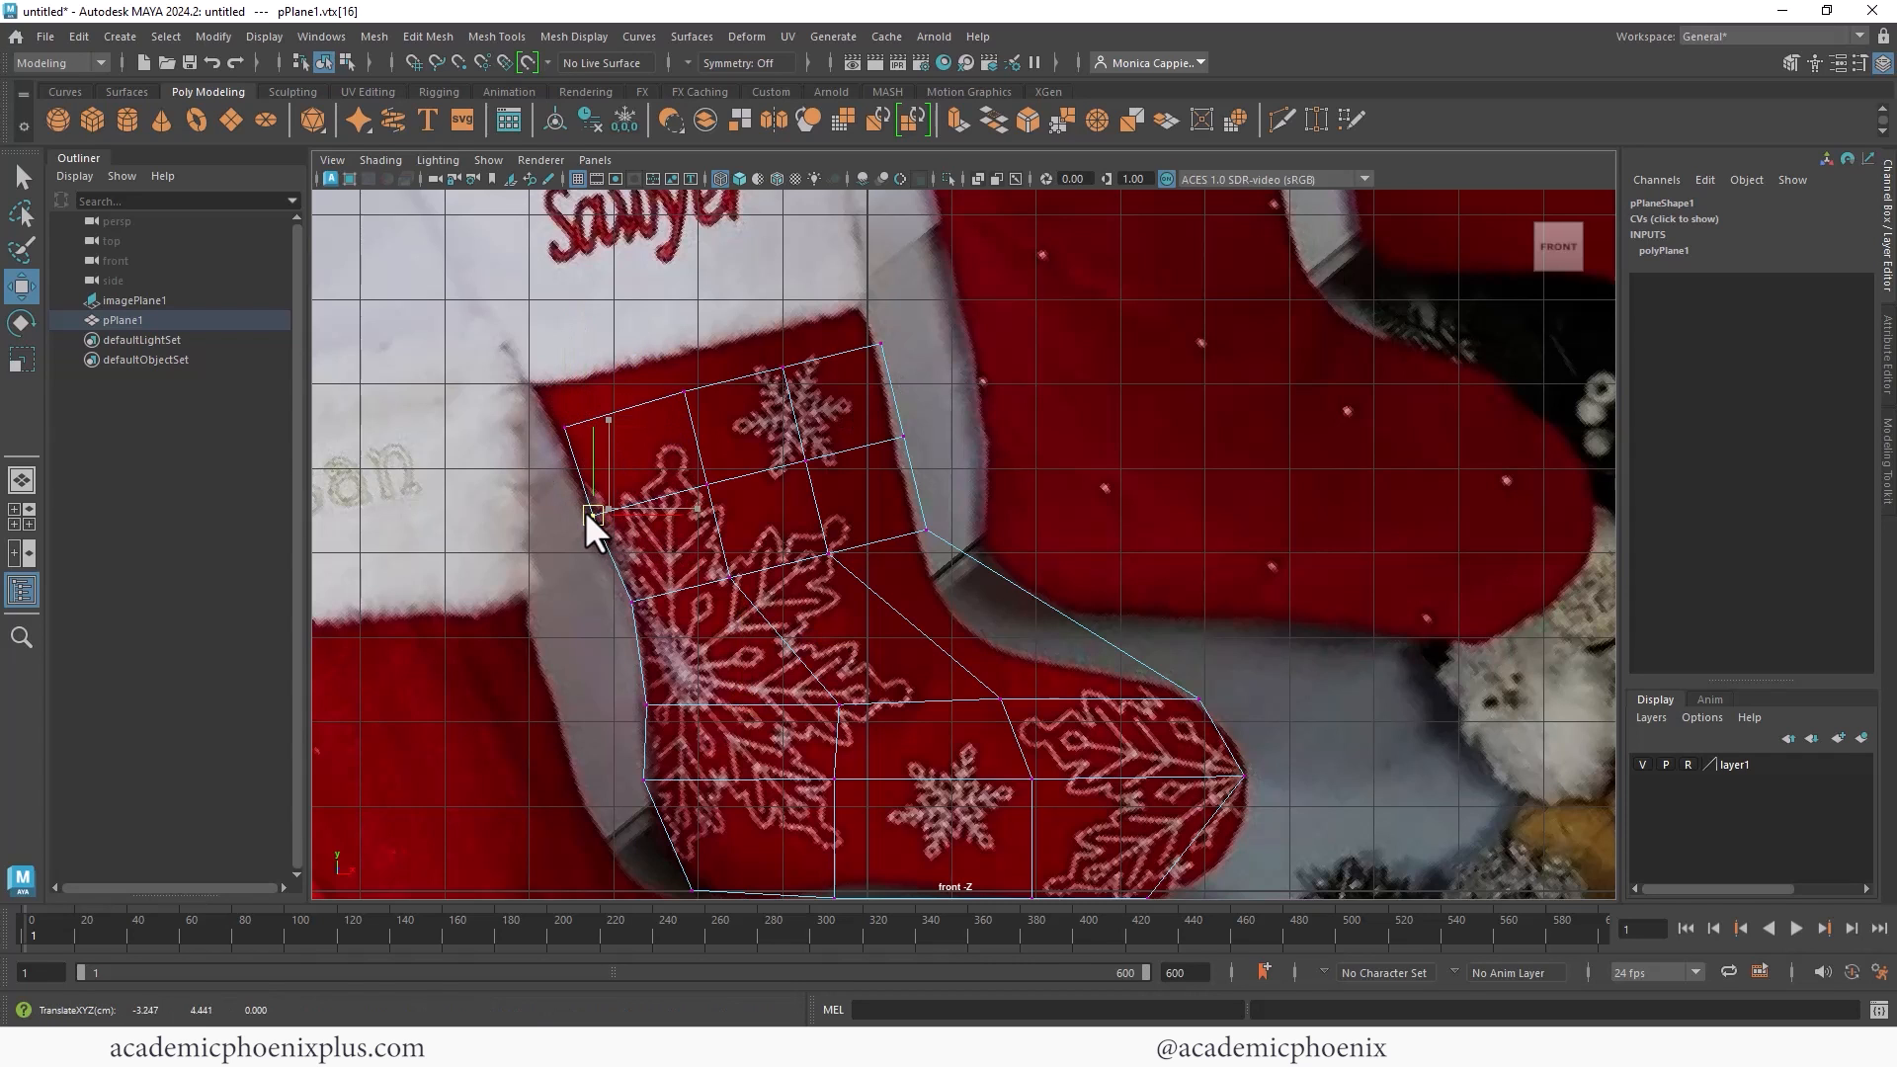
drag(890, 347, 876, 342)
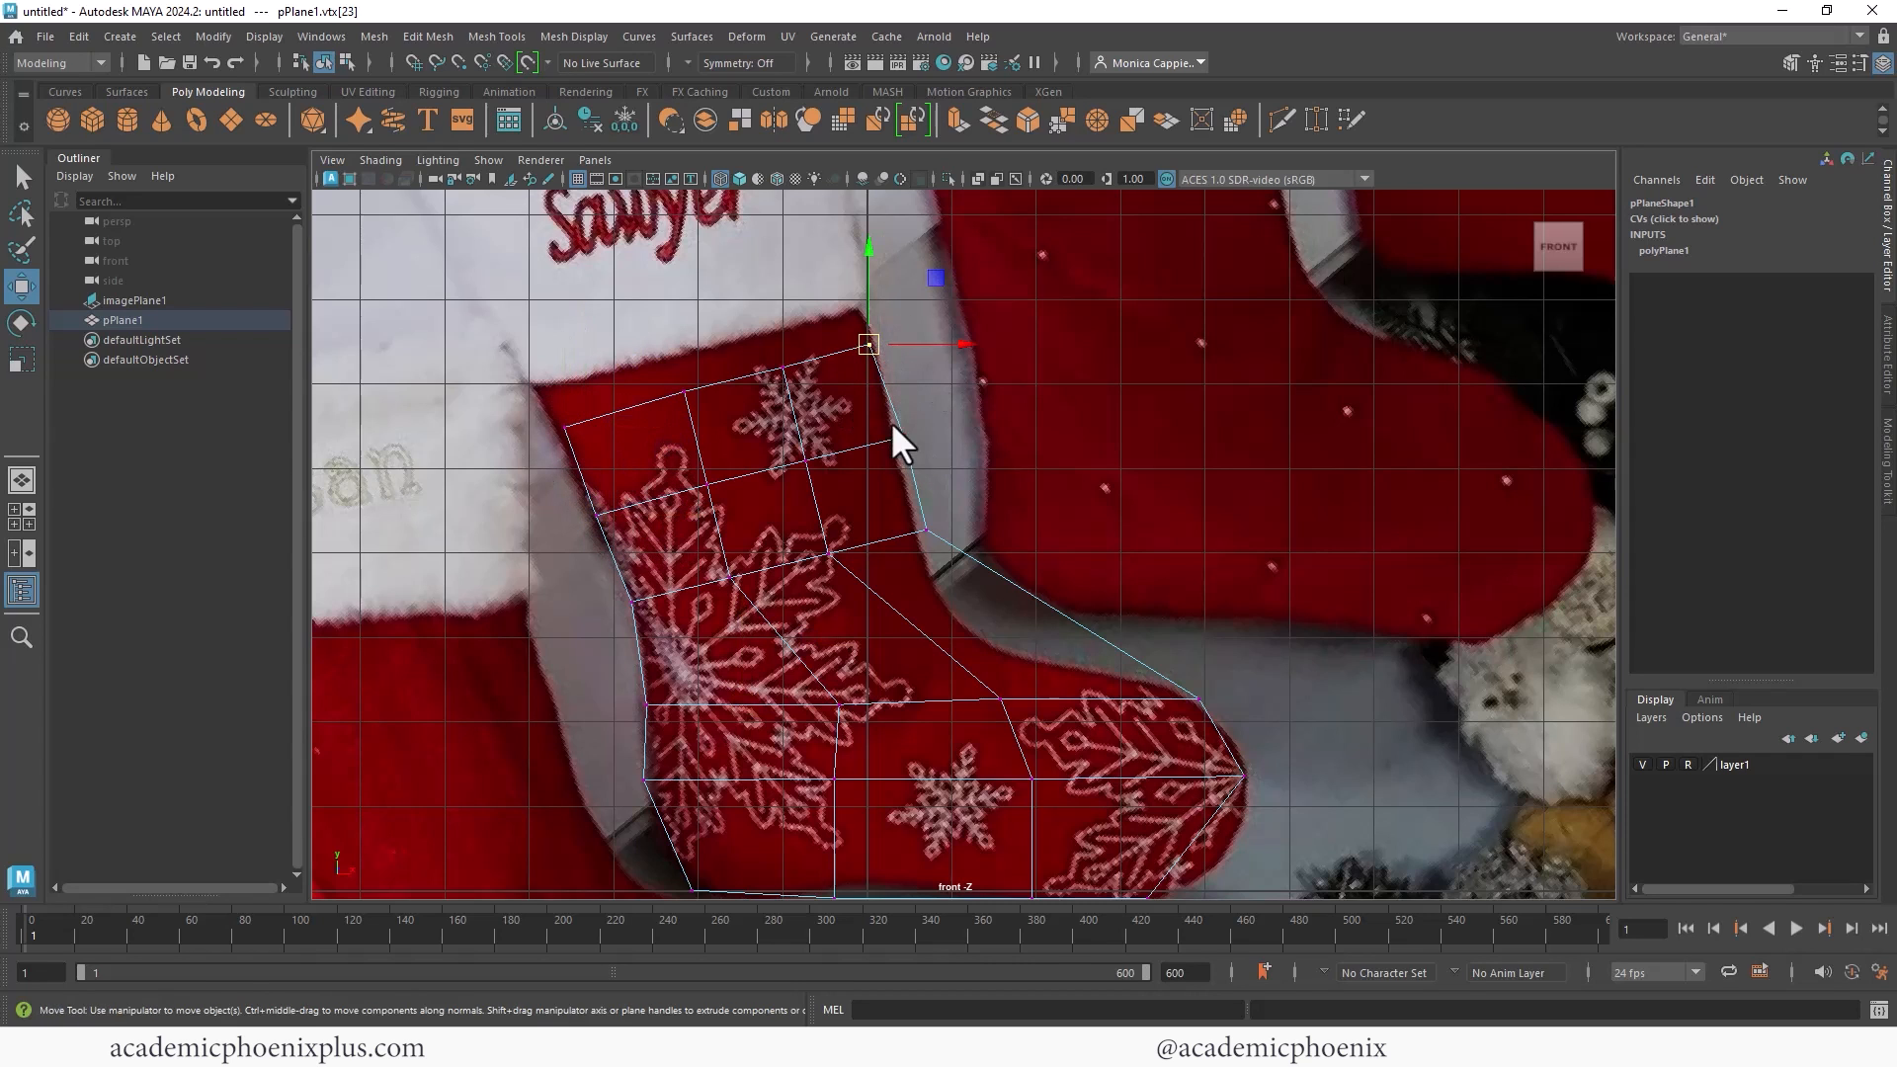
drag(909, 437, 901, 441)
drag(925, 530, 918, 536)
Step: Insert an edge loop across the ankle between the leg and the foot
right_drag(1136, 694, 1220, 424)
shift+right_click(887, 654)
click(766, 491)
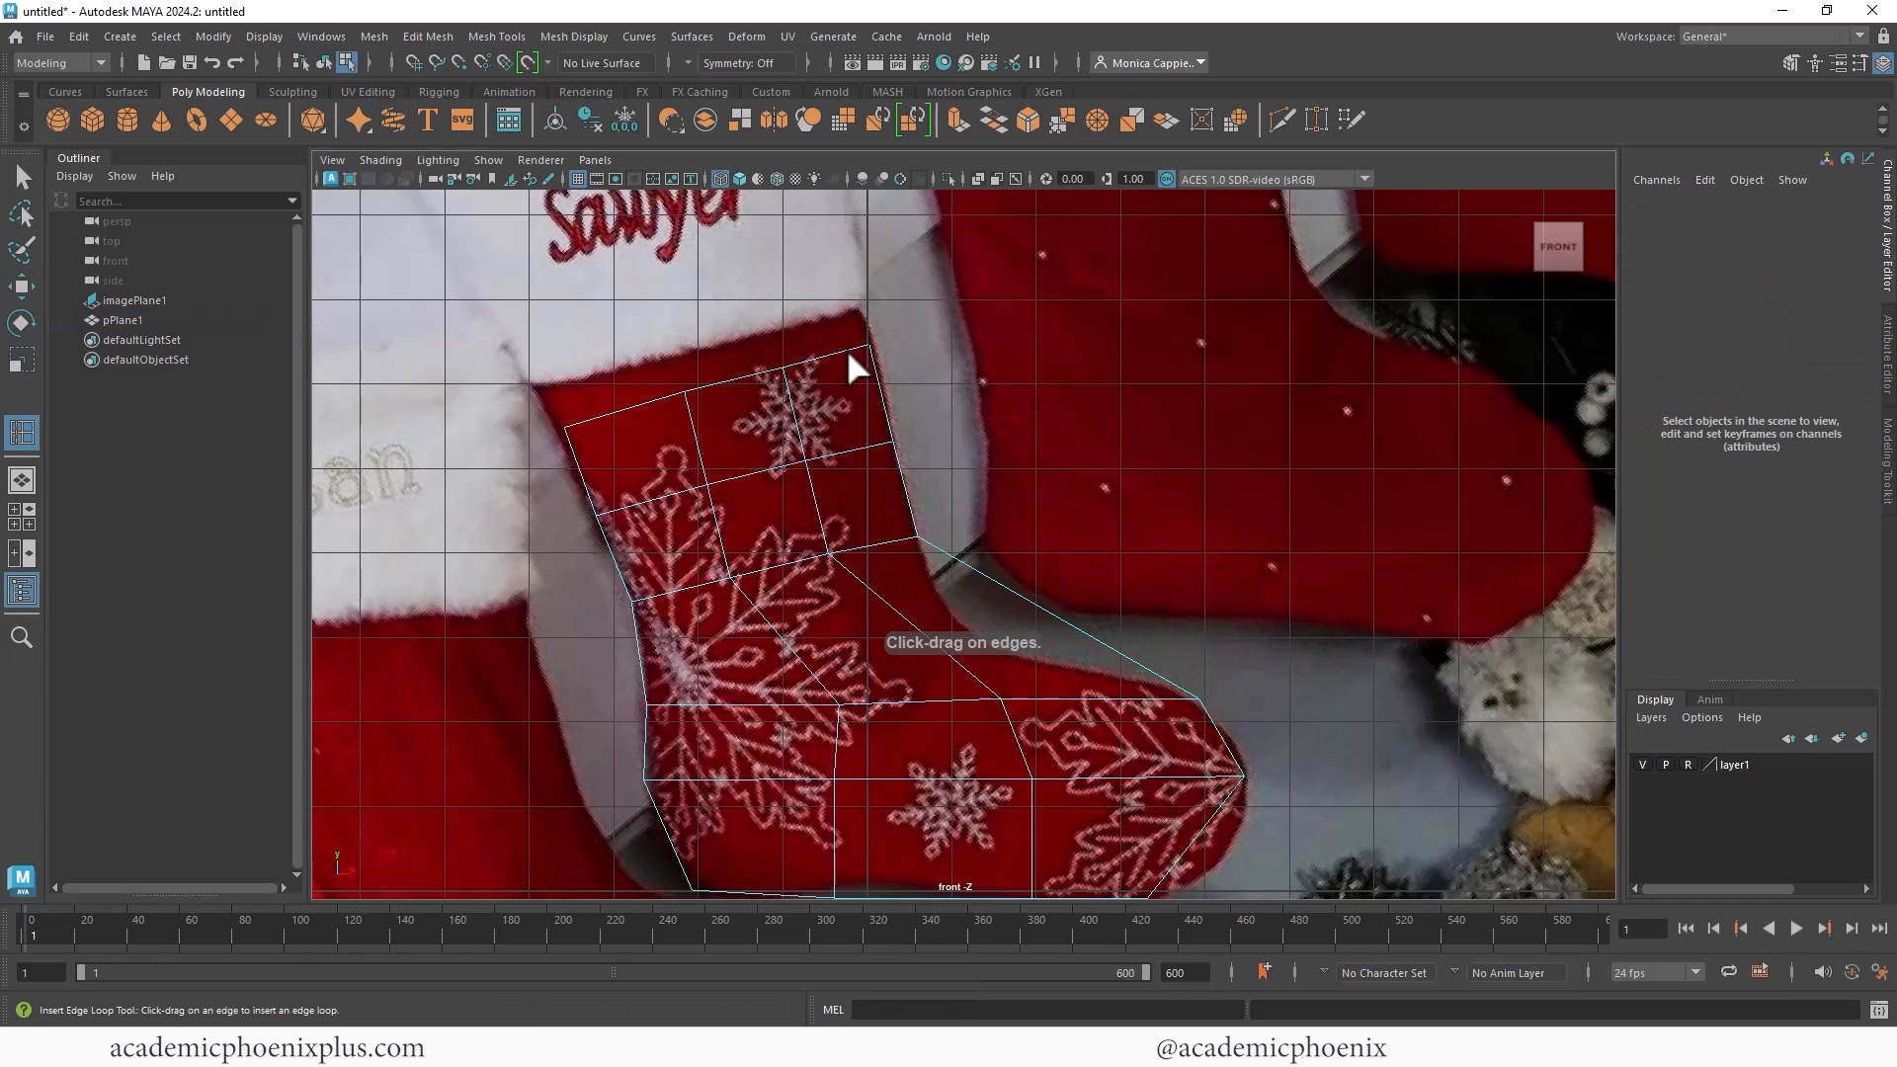
click(903, 620)
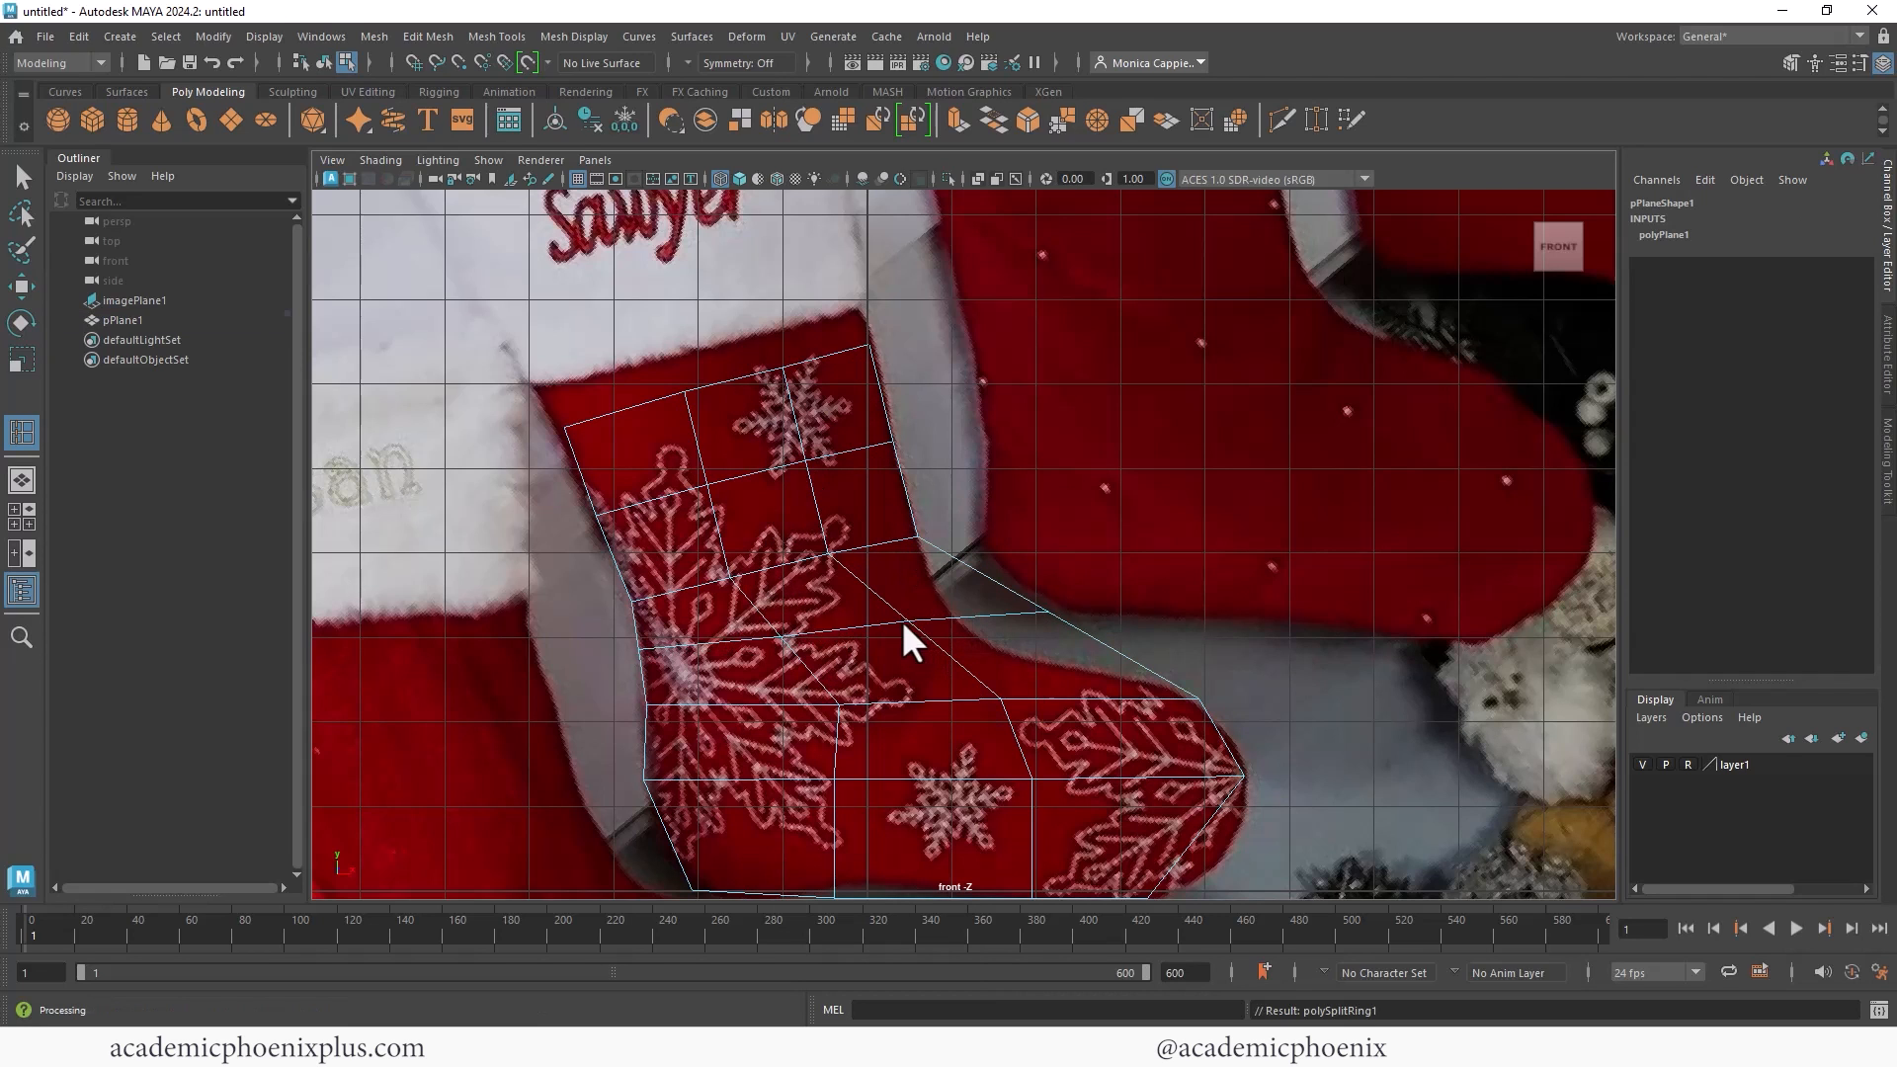
Step: Move the new loop's front vertices inward so the ankle edge follows the stocking's curve
right_drag(950, 462, 1054, 528)
key(w)
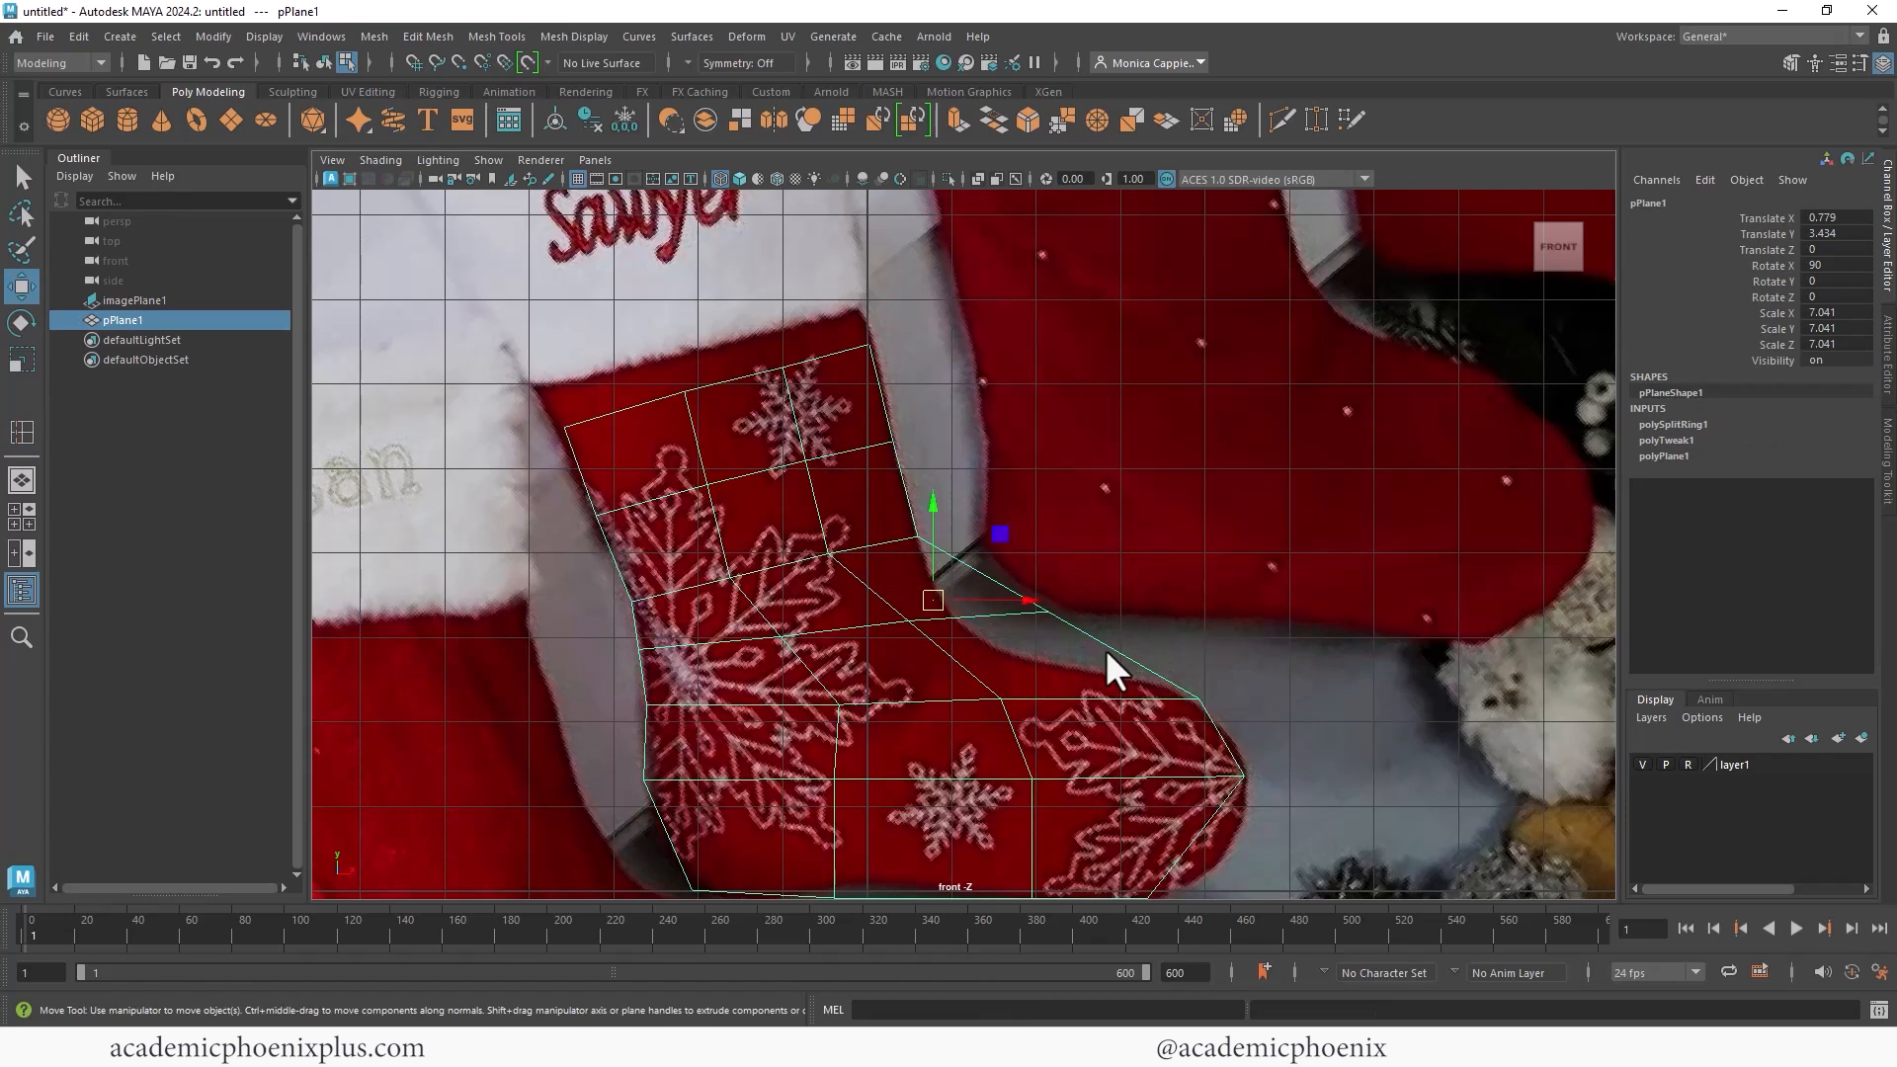
right_drag(975, 622, 857, 449)
drag(881, 579, 1114, 639)
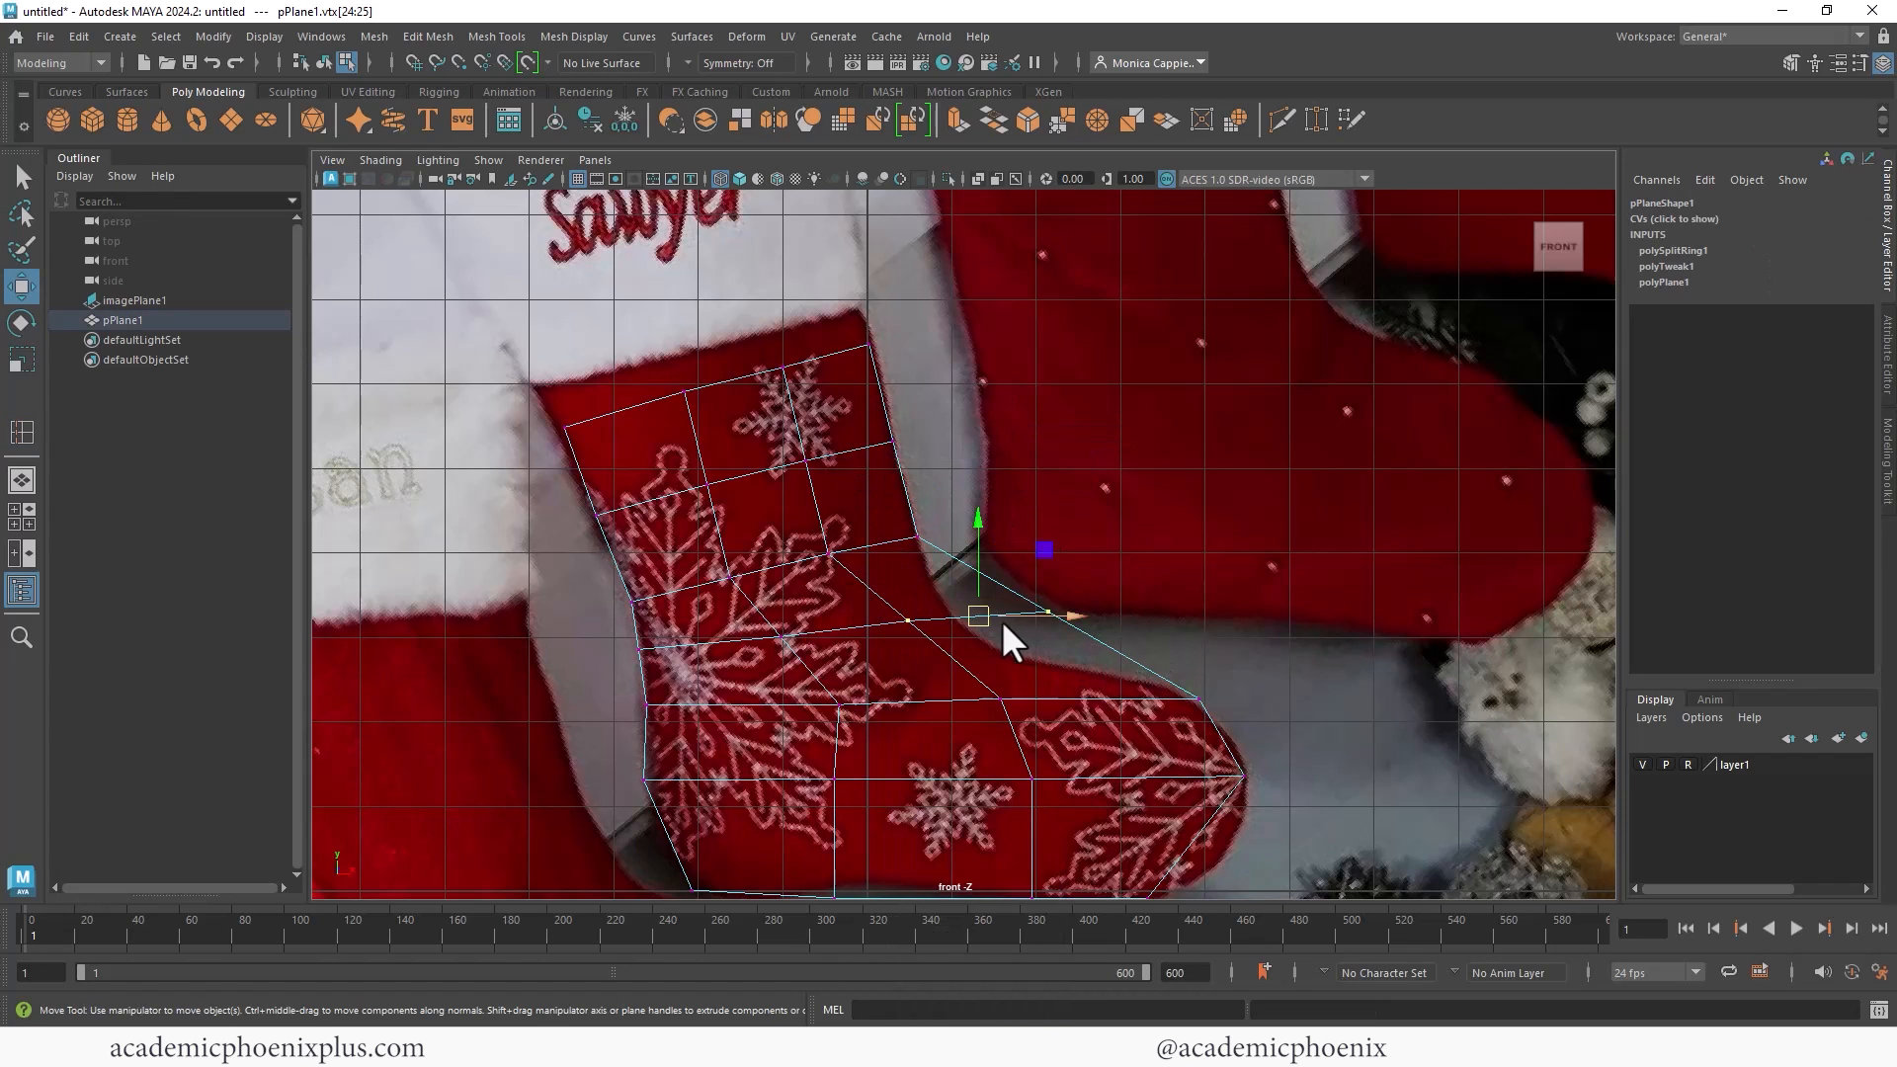
mouse_move(966, 615)
mouse_down()
mouse_move(878, 629)
mouse_move(954, 620)
mouse_up()
click(834, 631)
click(980, 622)
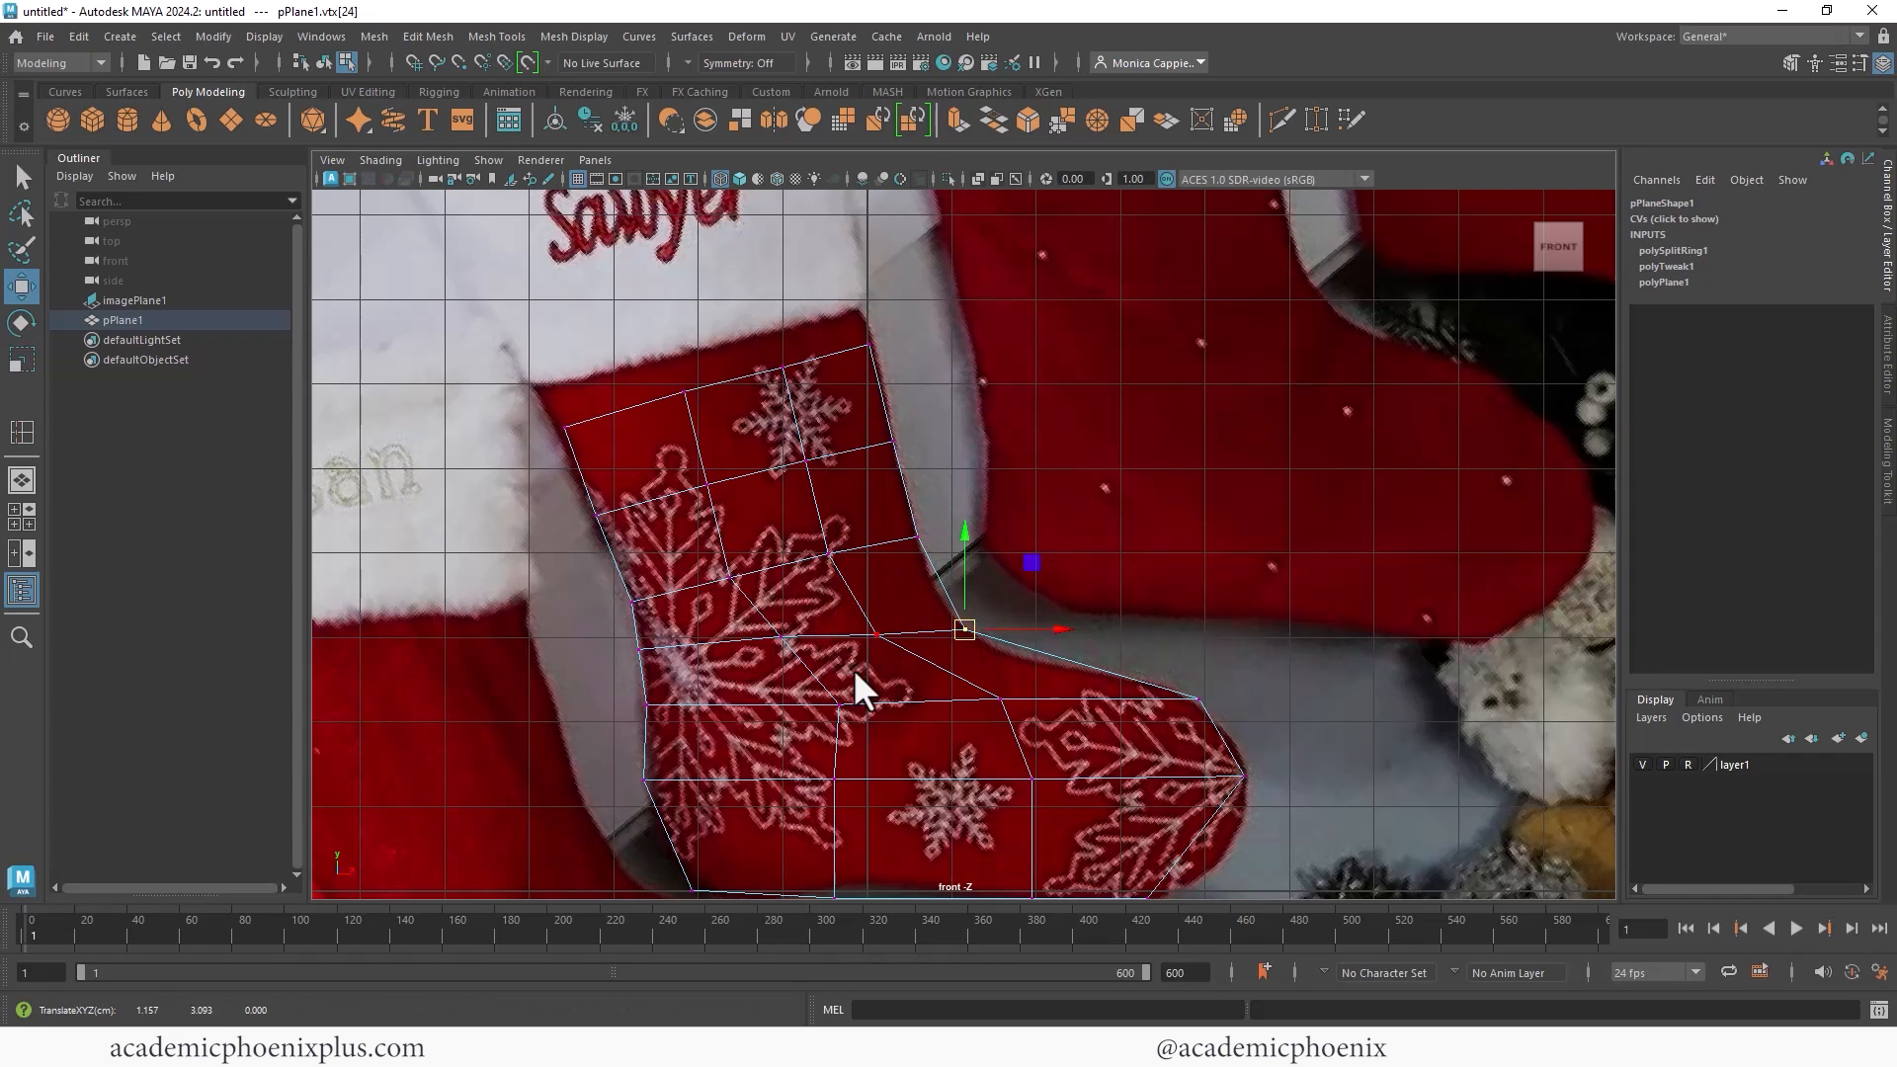
Step: Reposition the inner vertices of the ankle and foot to even out the mesh flow toward the toe
click(785, 638)
drag(830, 698, 769, 694)
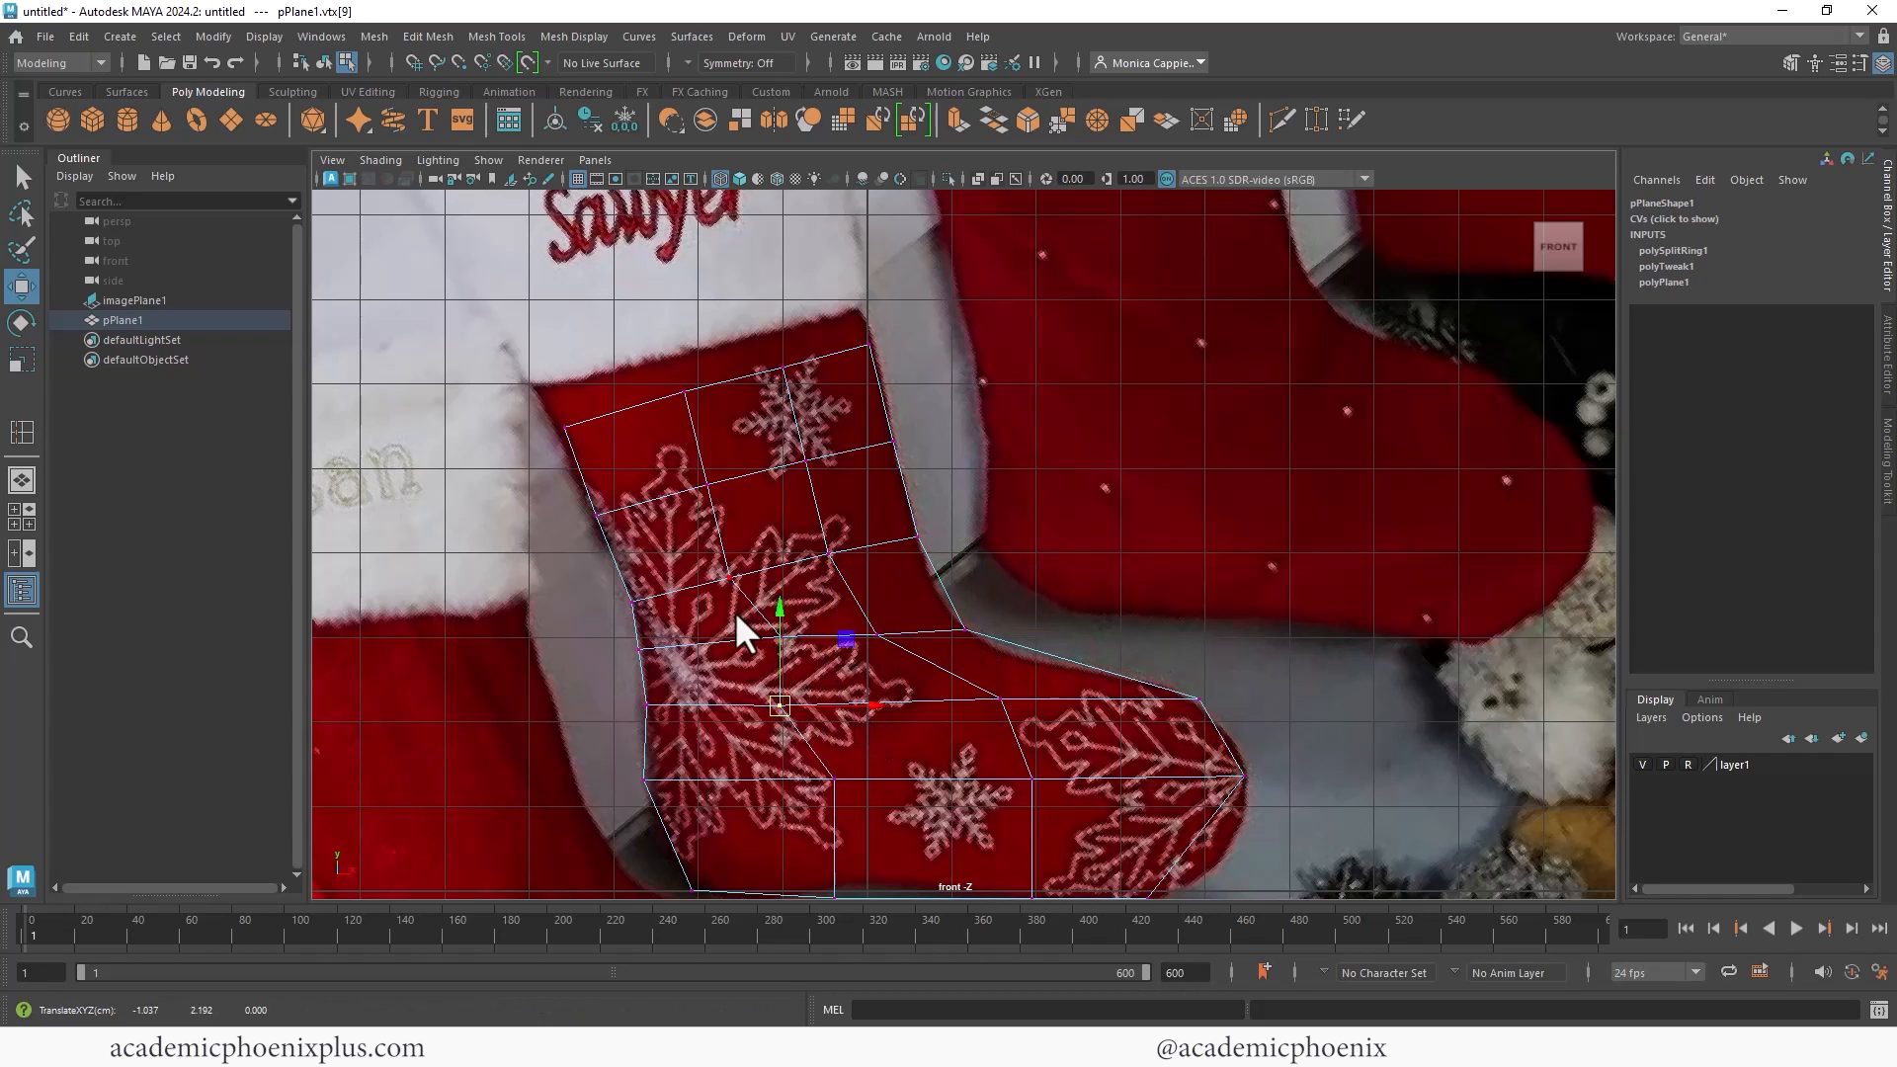
click(774, 634)
click(826, 774)
drag(827, 770, 797, 771)
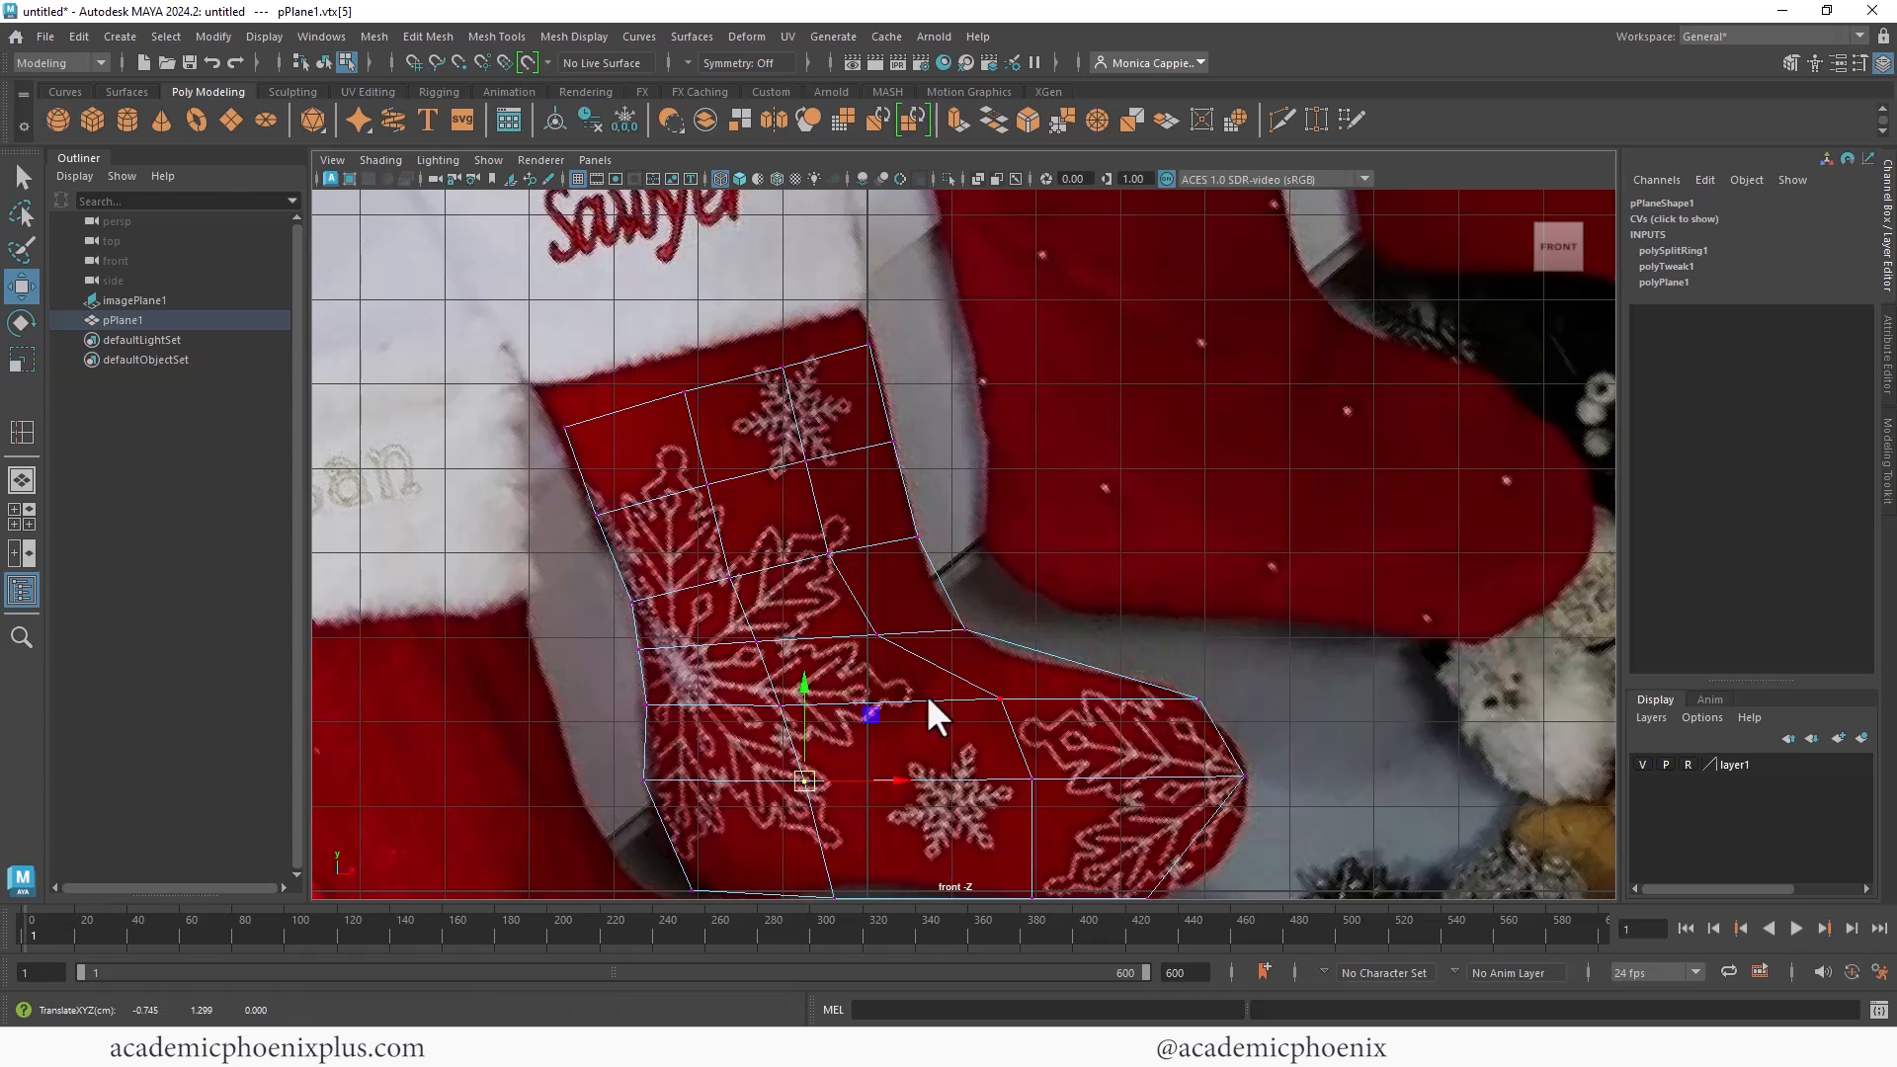
click(1006, 703)
drag(991, 694, 936, 699)
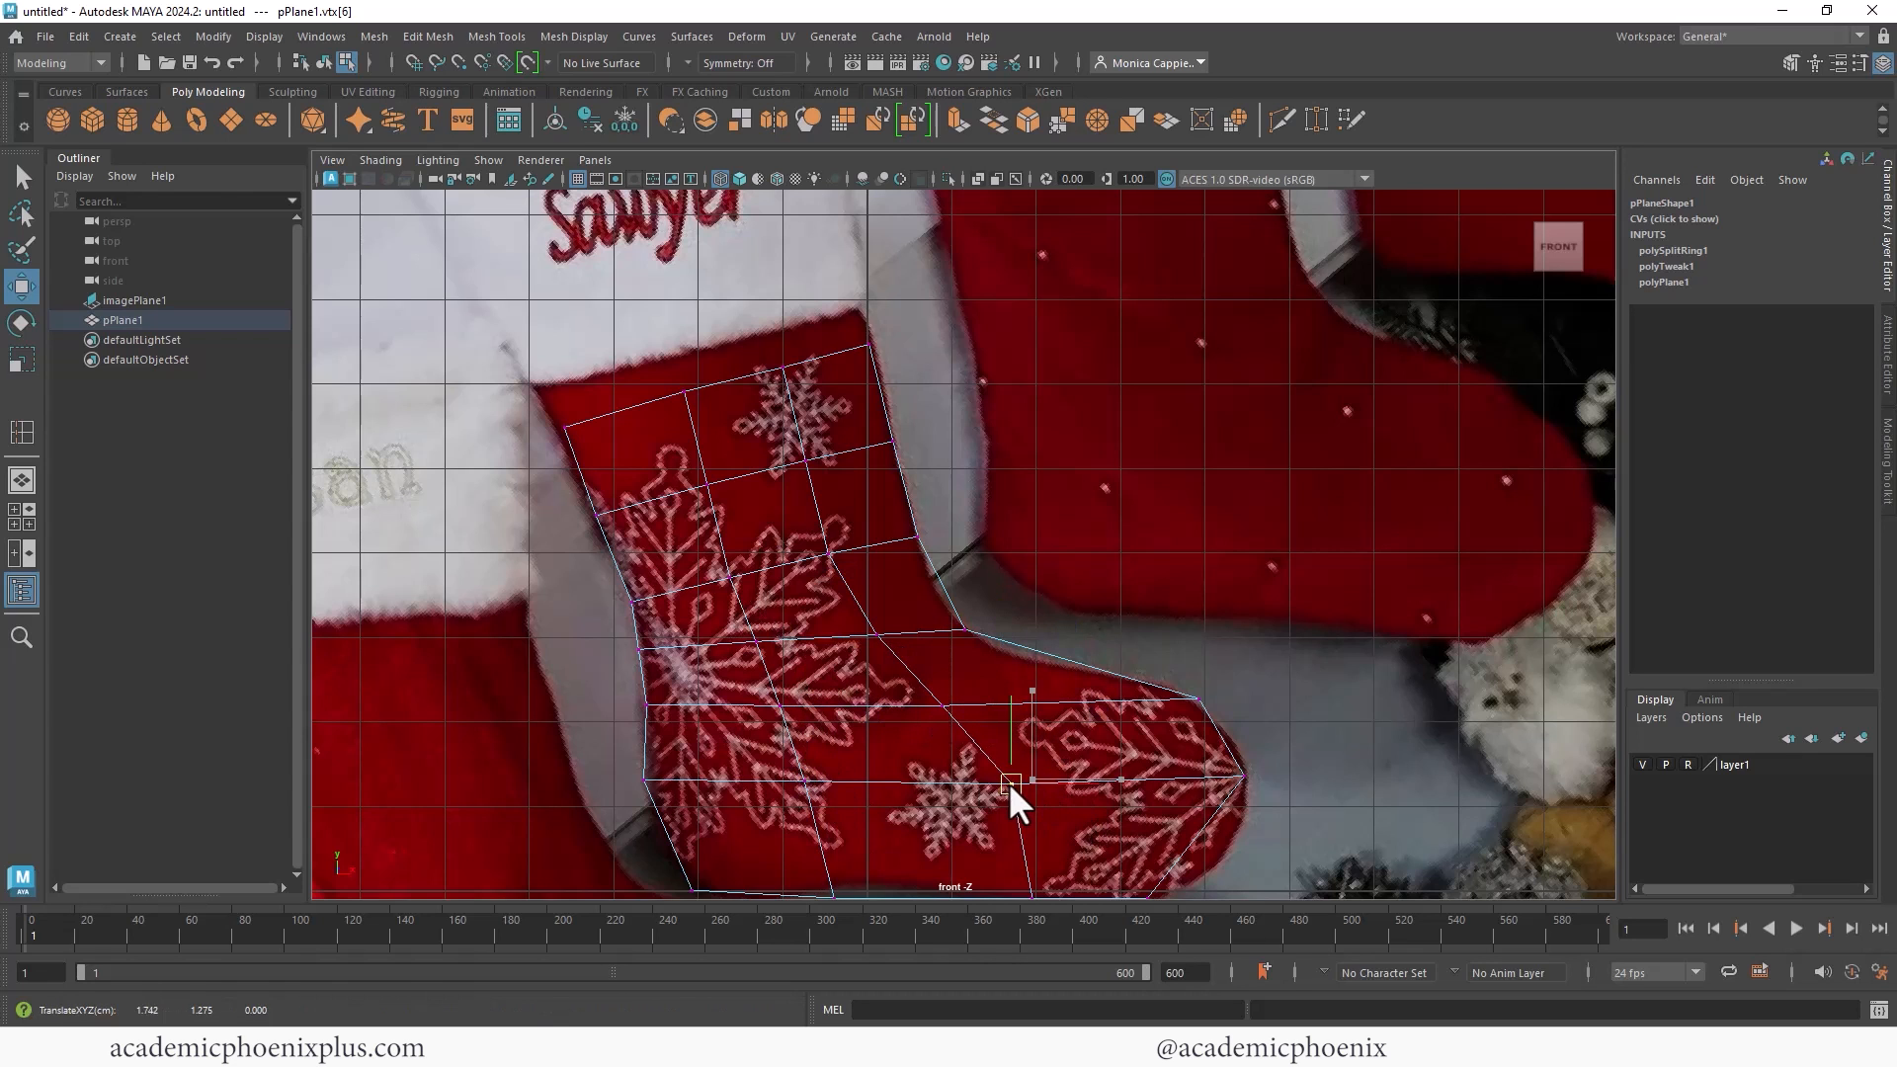
click(1009, 783)
Step: Insert a lengthwise edge loop through the lower foot just above the sole
alt+middle_drag(1000, 702, 1135, 571)
shift+right_drag(1130, 572, 949, 502)
click(995, 649)
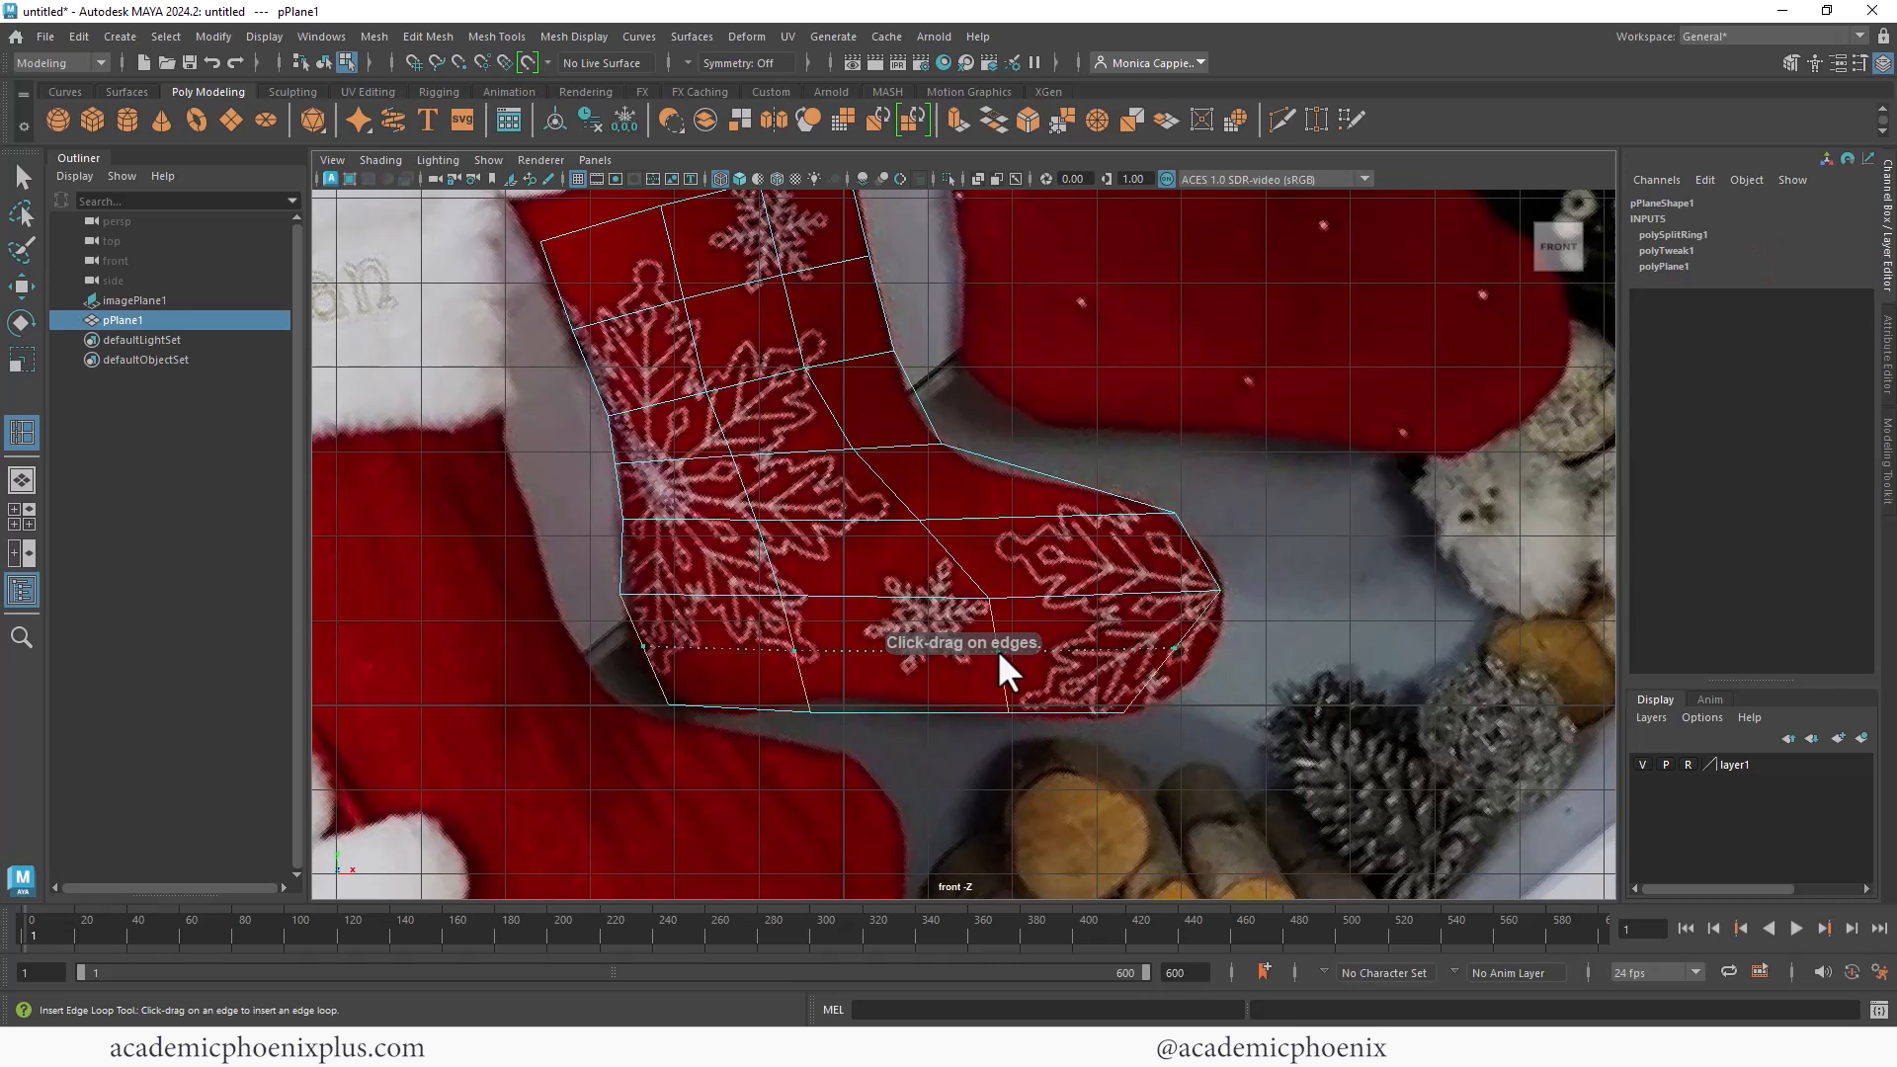
click(21, 177)
Step: Move the sole loop's toe-side vertices outward to round the toe and adjust the bottom heel corner vertex
right_drag(1000, 639, 911, 468)
drag(926, 639, 929, 641)
key(w)
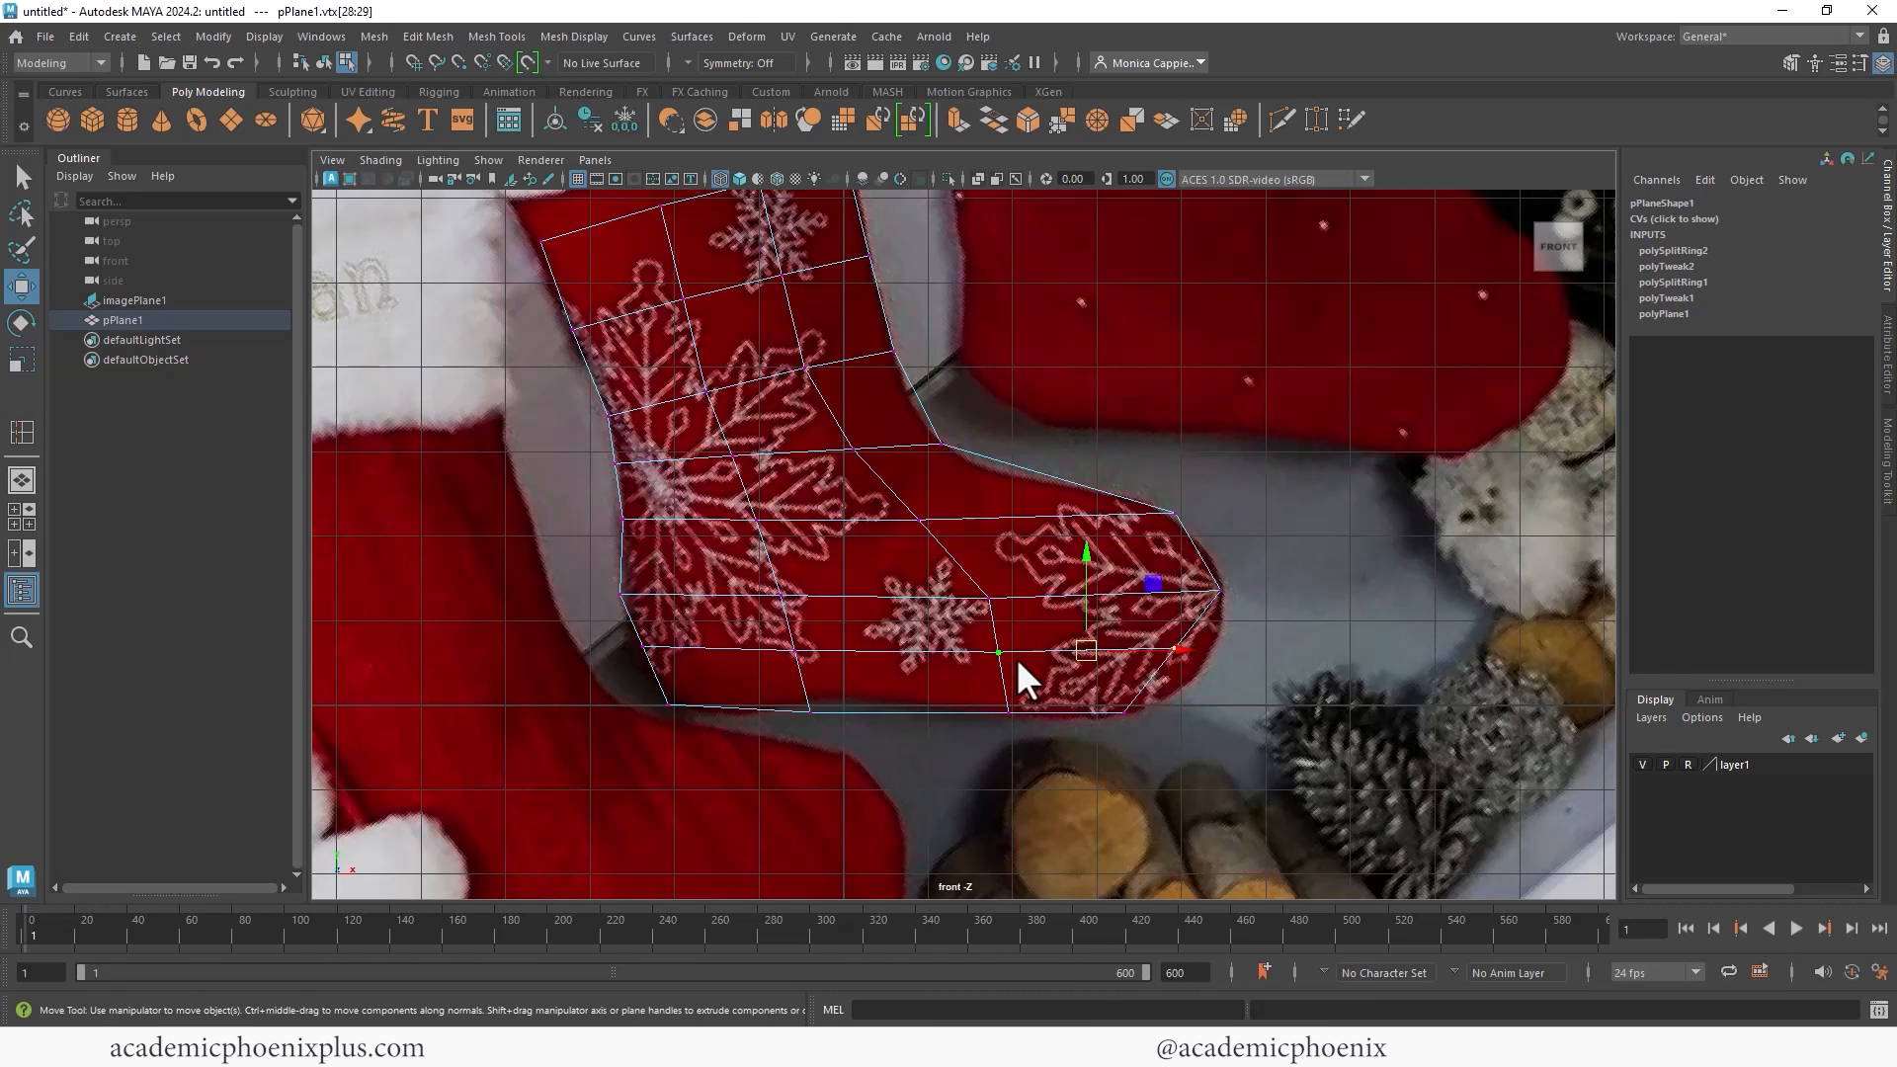
drag(1104, 655, 1133, 656)
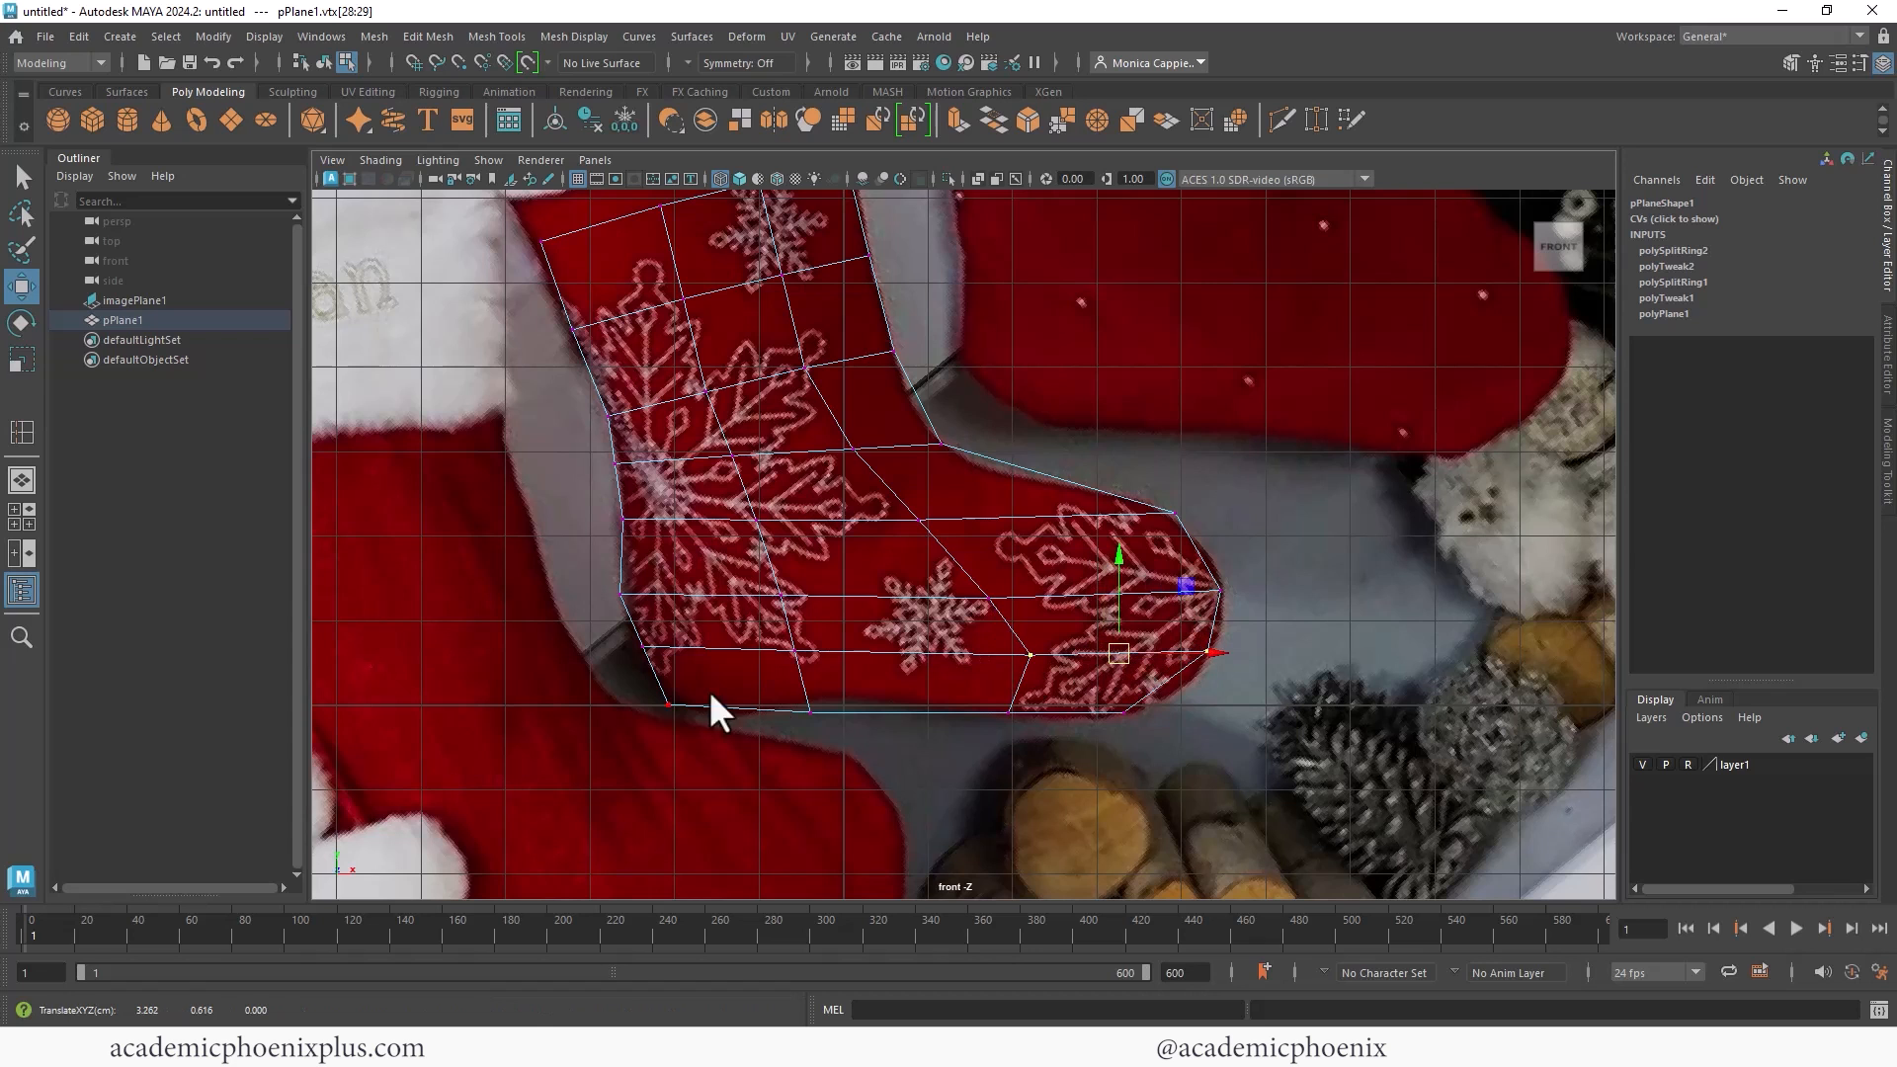
click(662, 697)
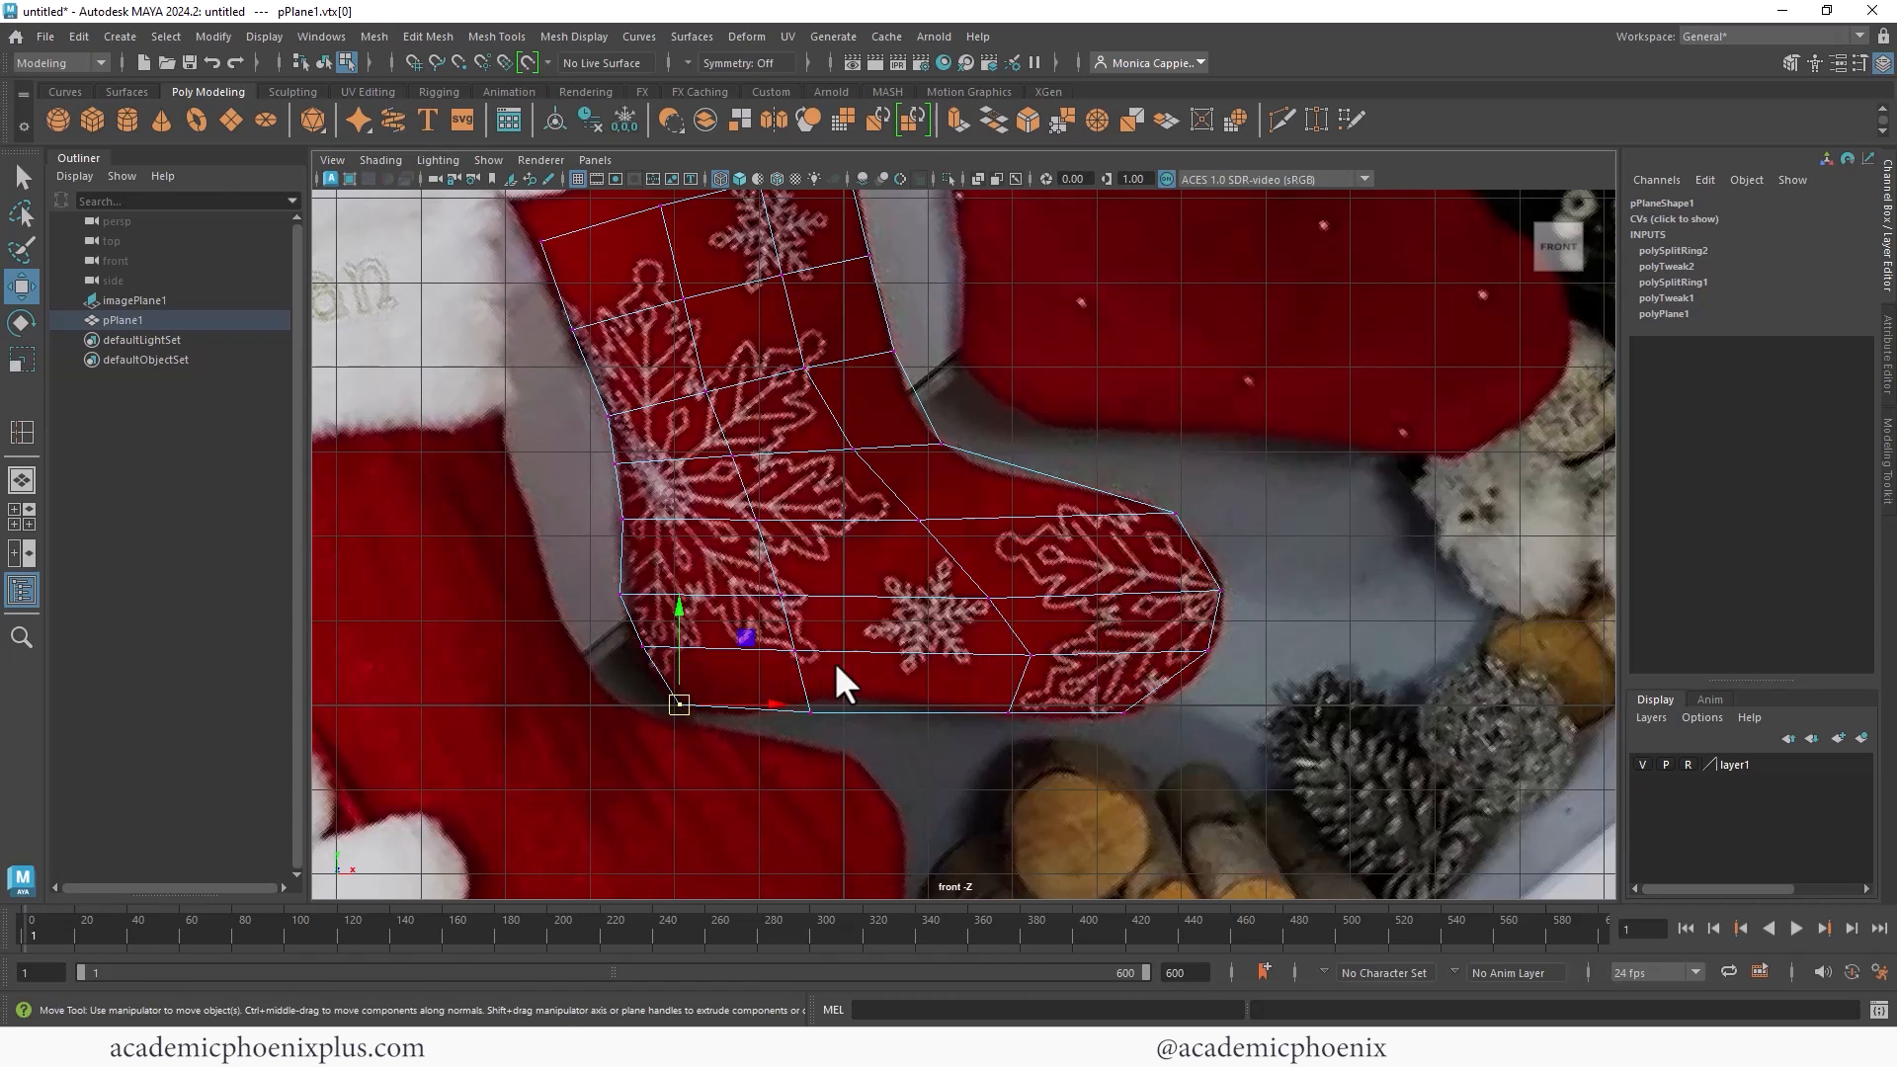
Step: Save the scene as HolidayStocking_v1 in the project's scenes folder
key(q)
key(ctrl+shift+s)
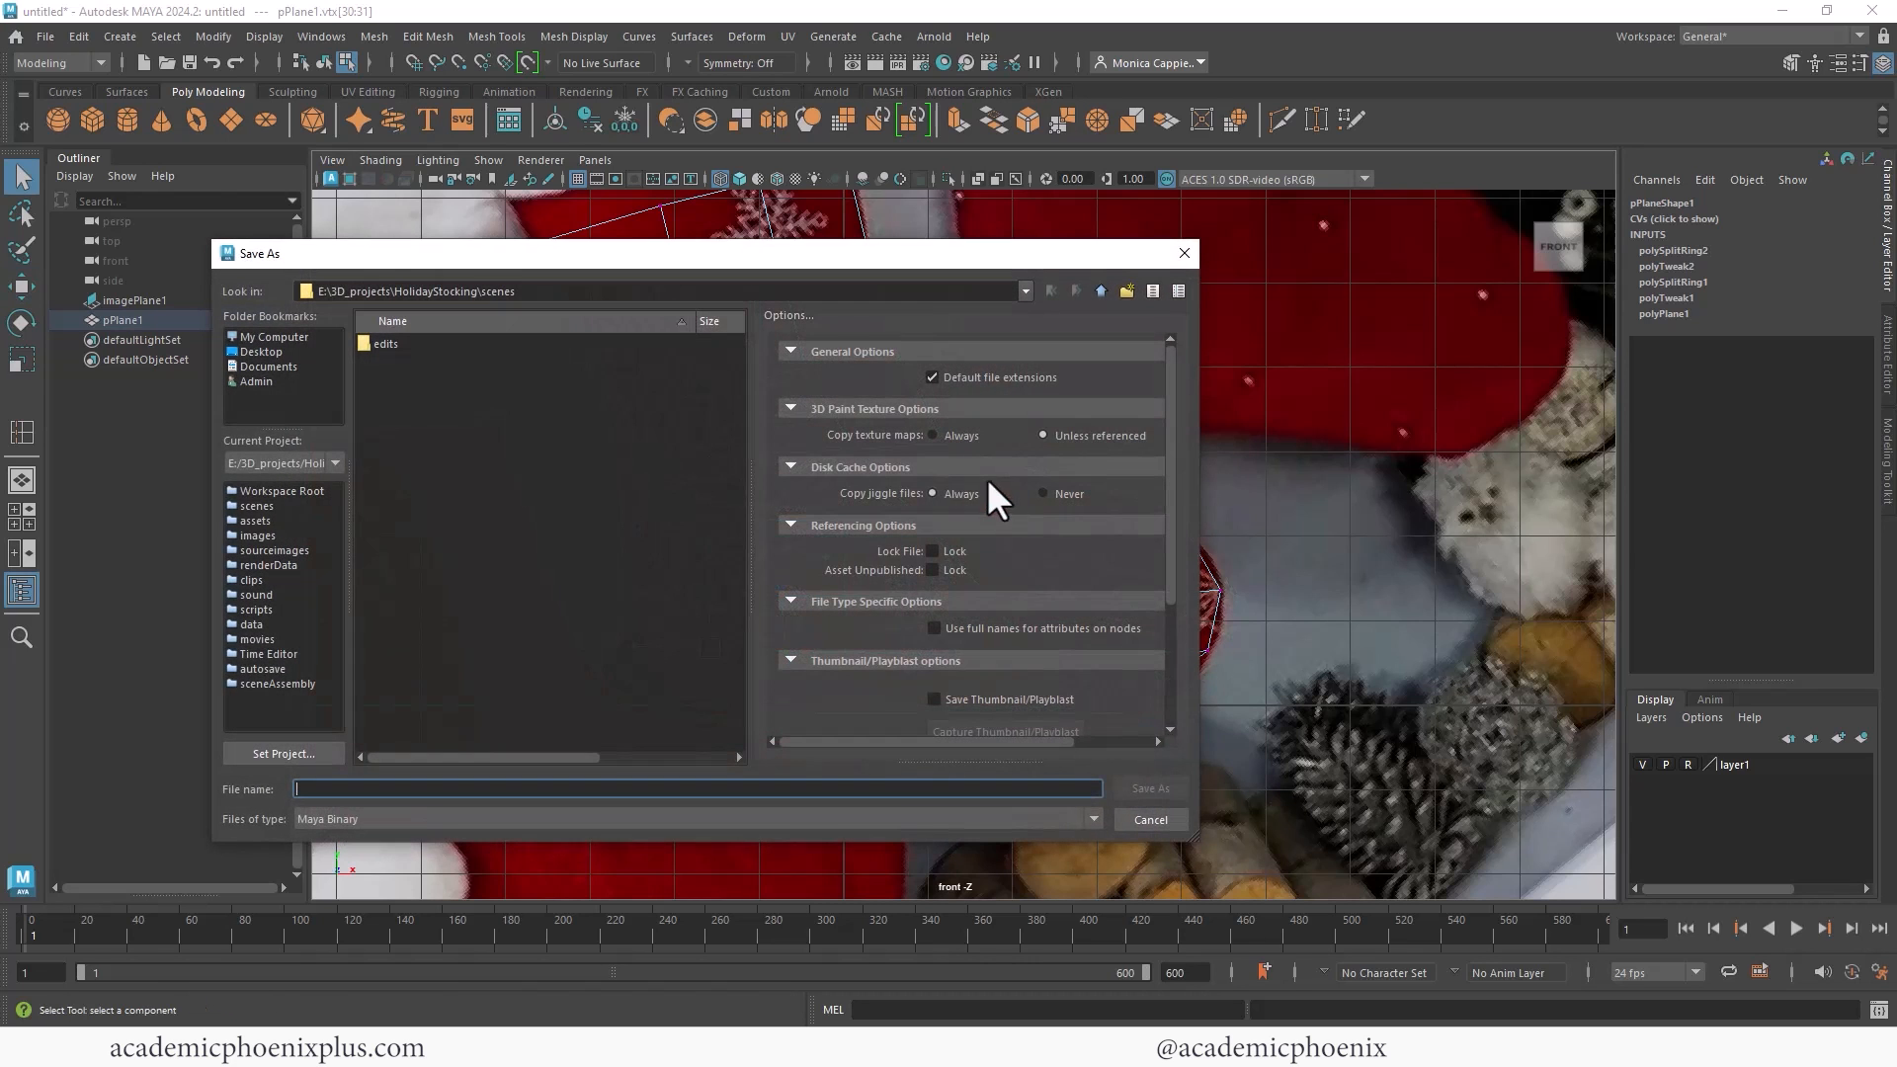
text(HolidayStocking_v1)
key(Return)
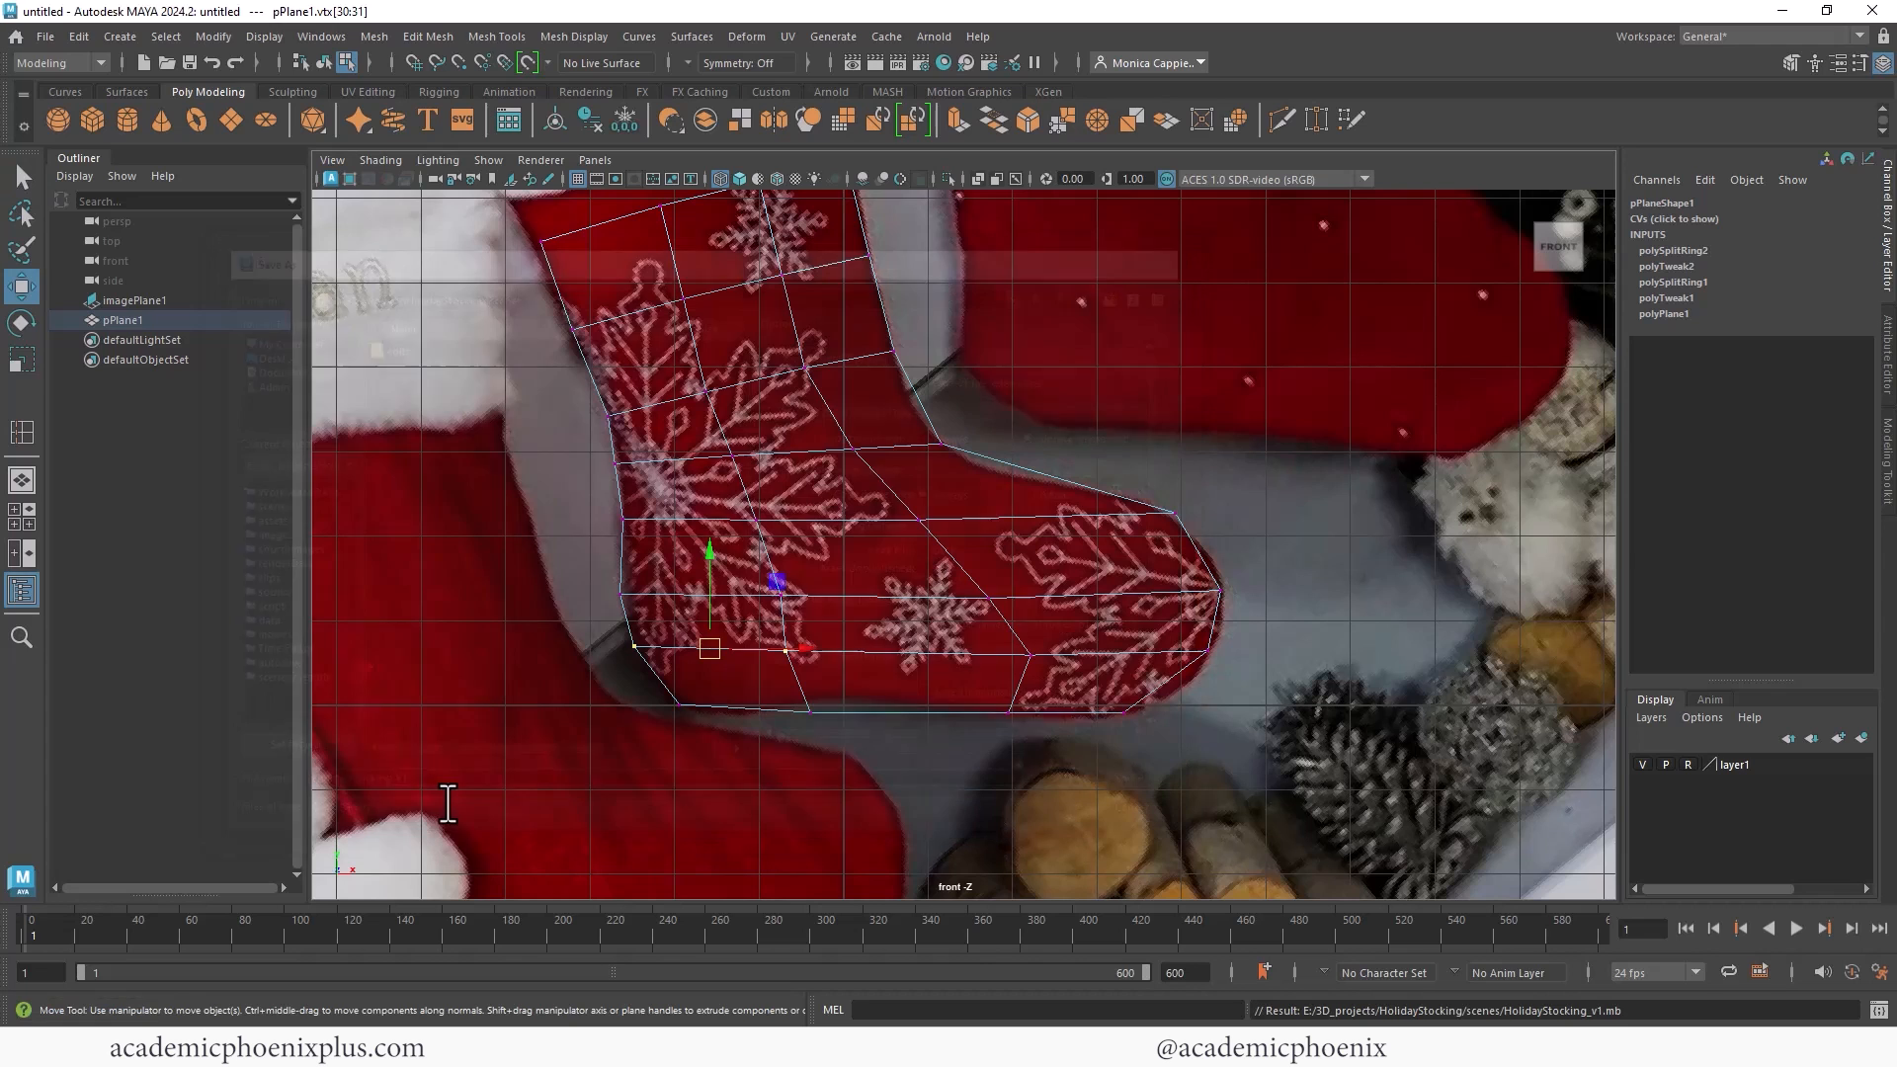
key(w)
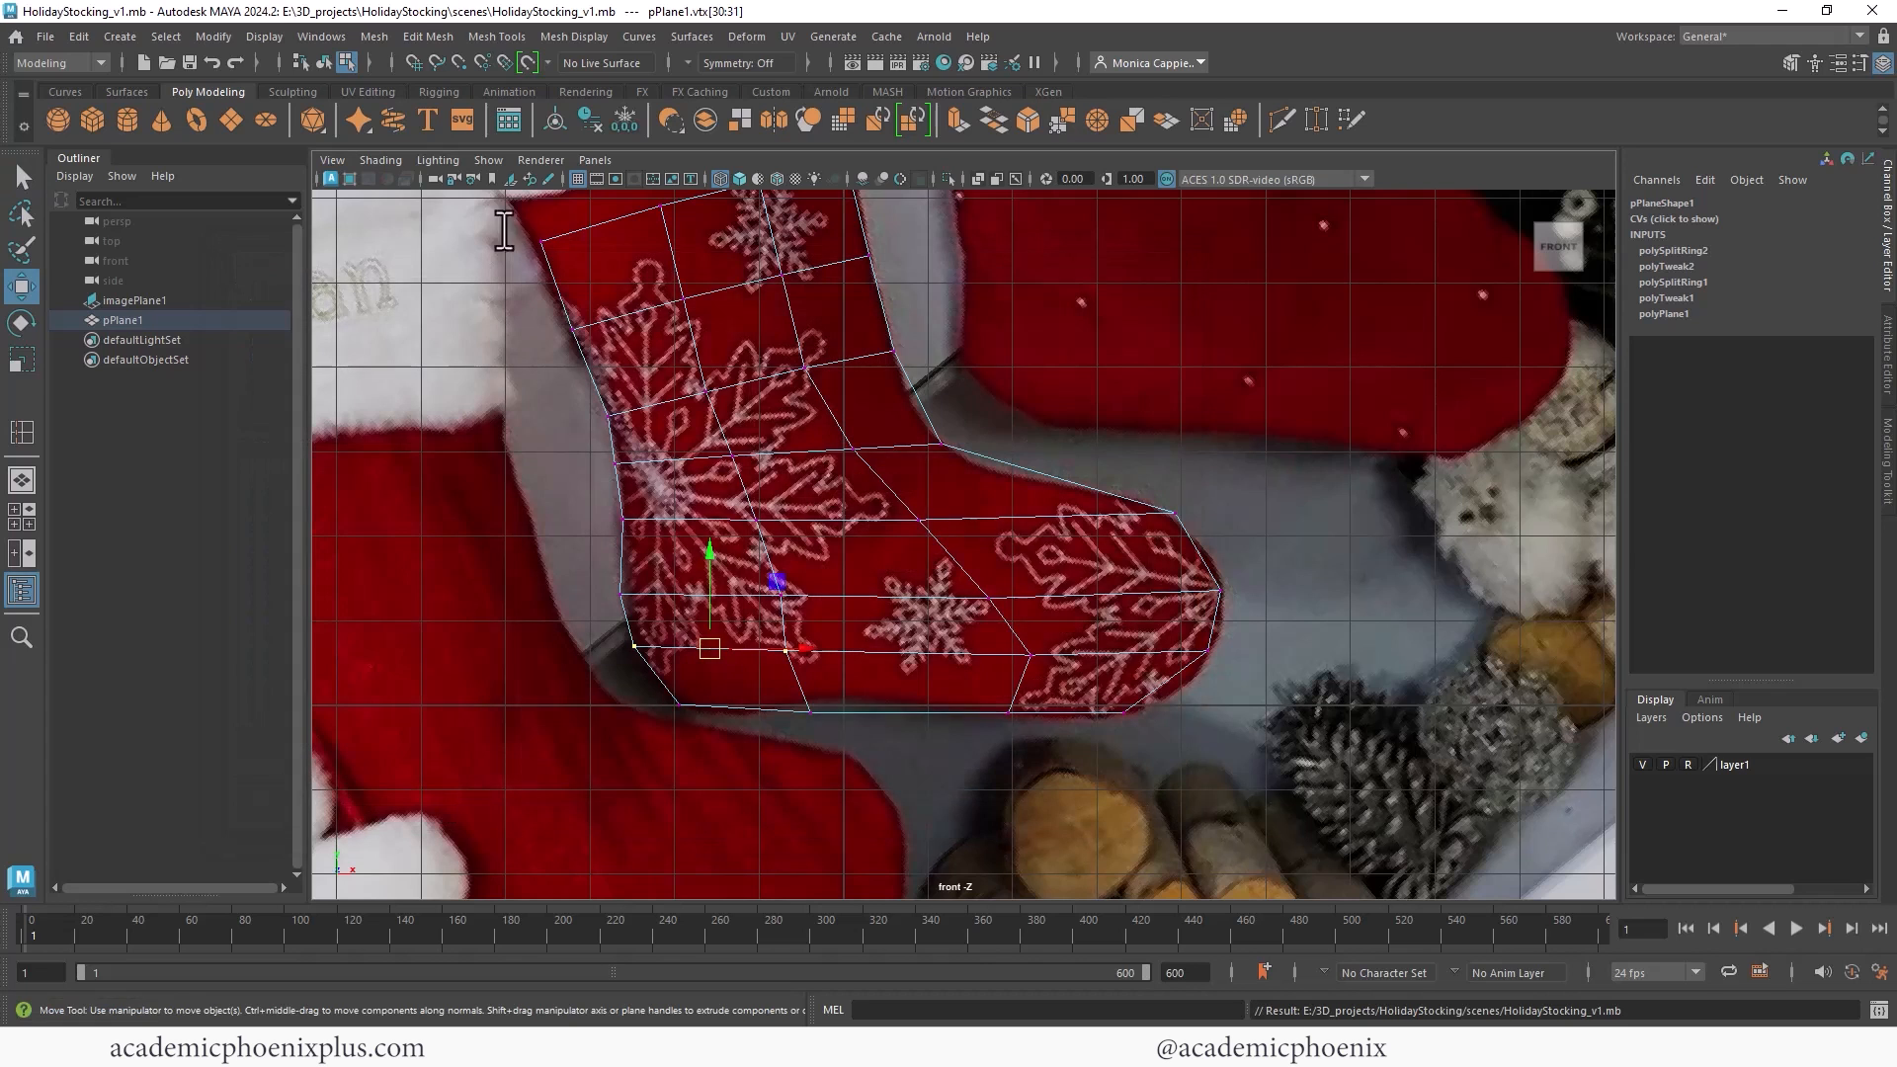
Step: Insert an edge loop across the upper foot just below the ankle bend
alt+middle_drag(894, 385, 852, 541)
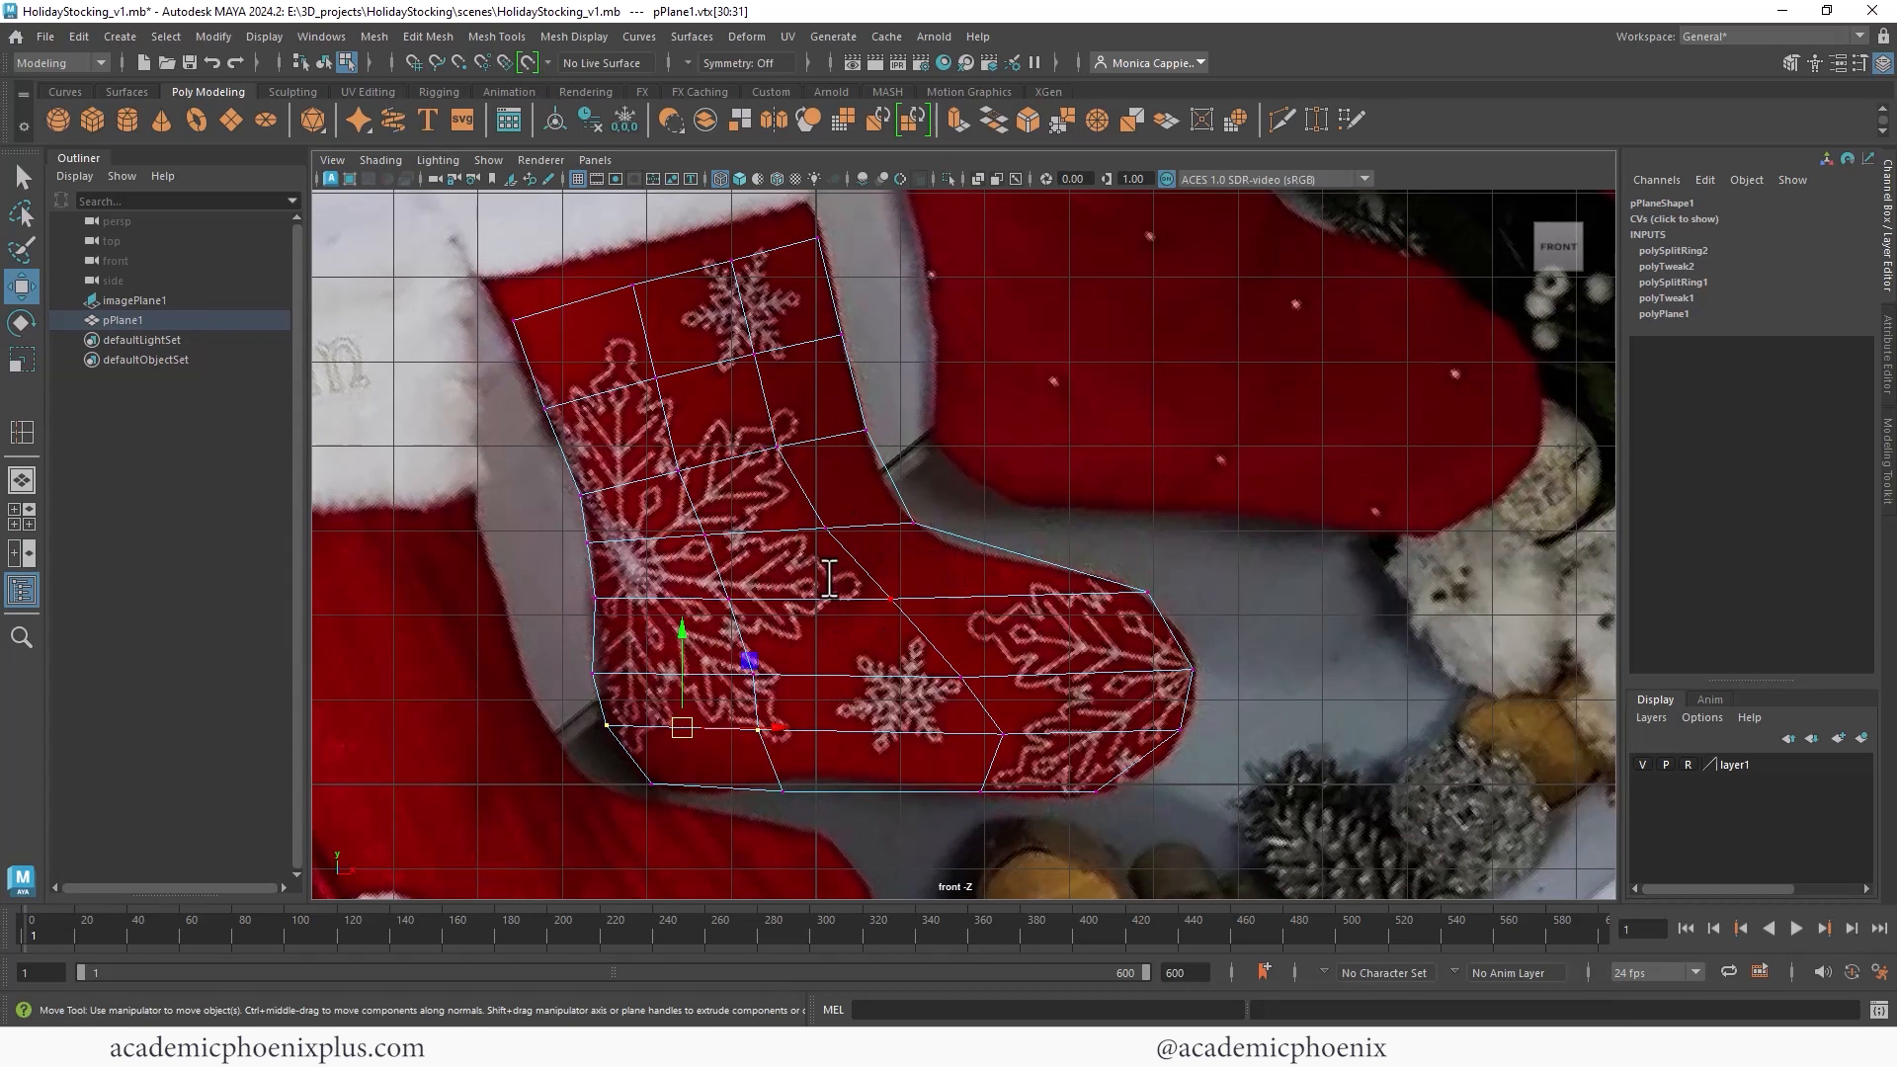
right_drag(720, 571, 899, 399)
key(g)
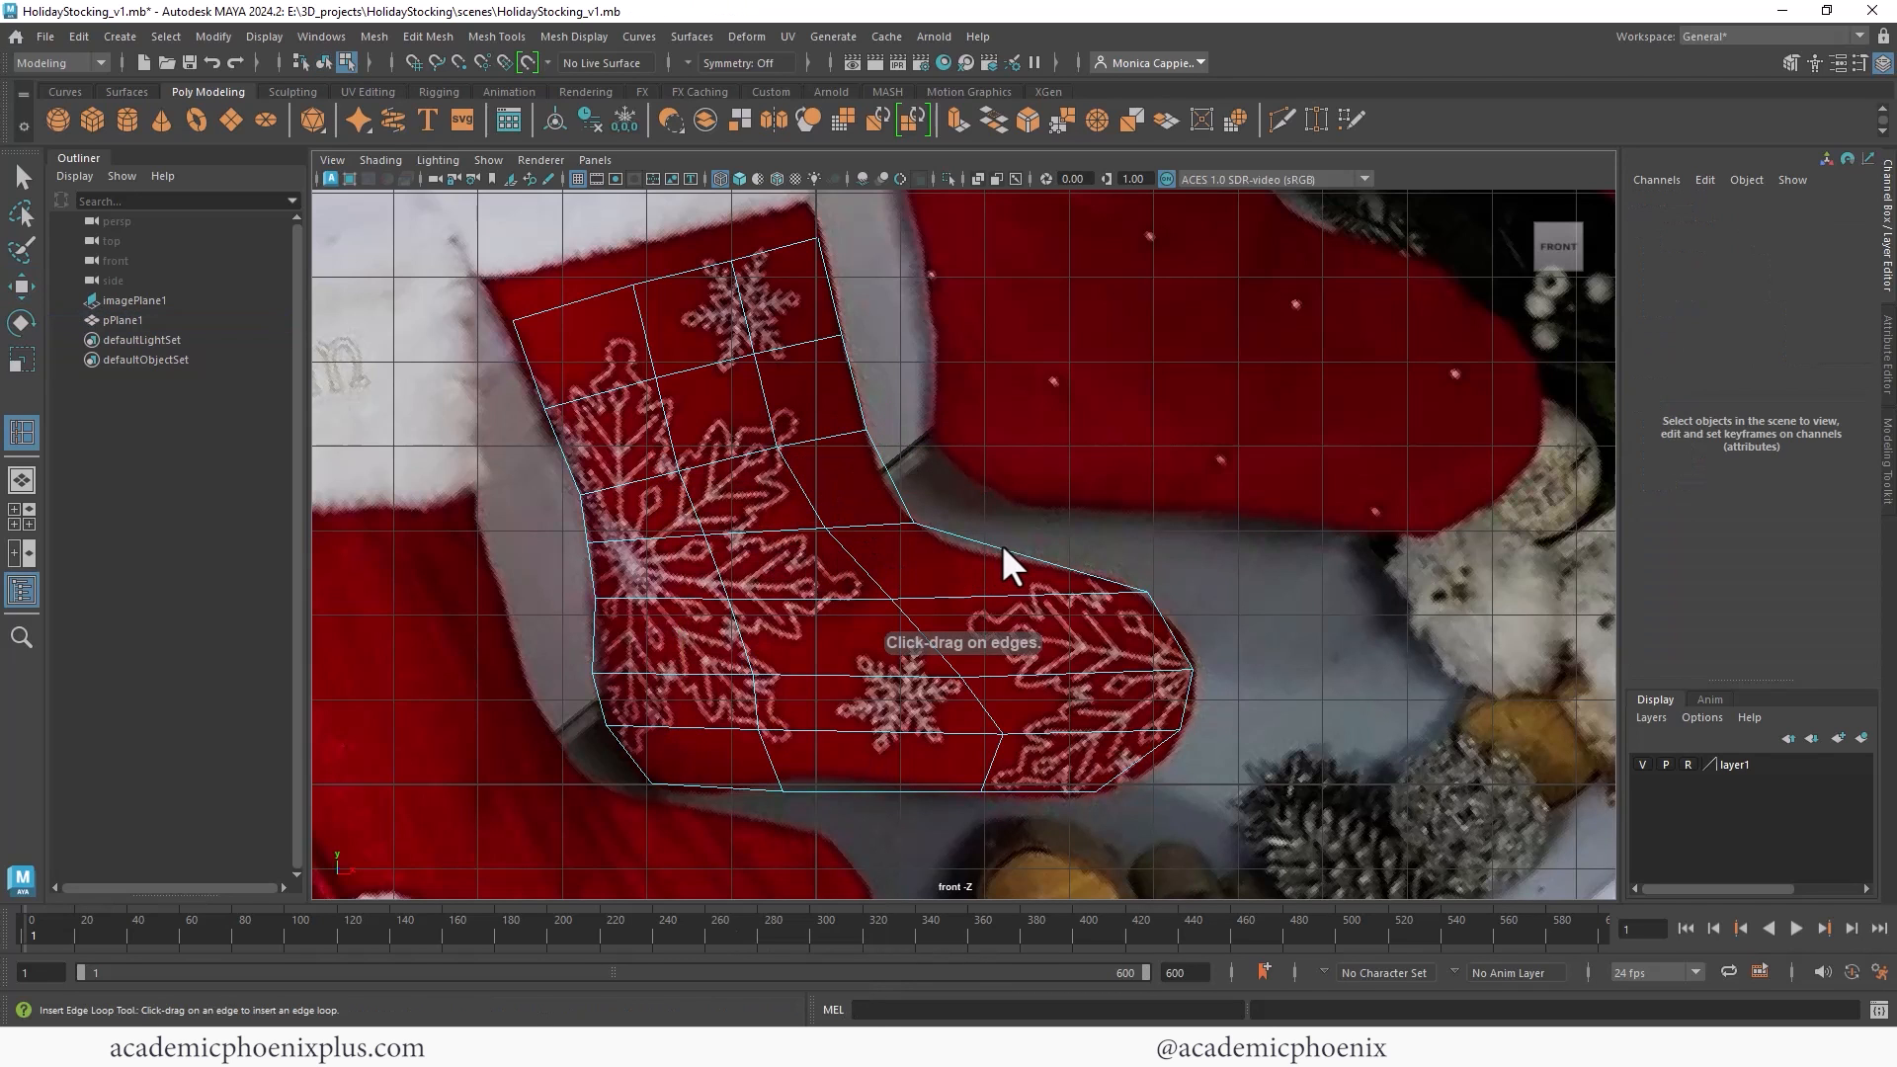
click(1006, 559)
click(22, 178)
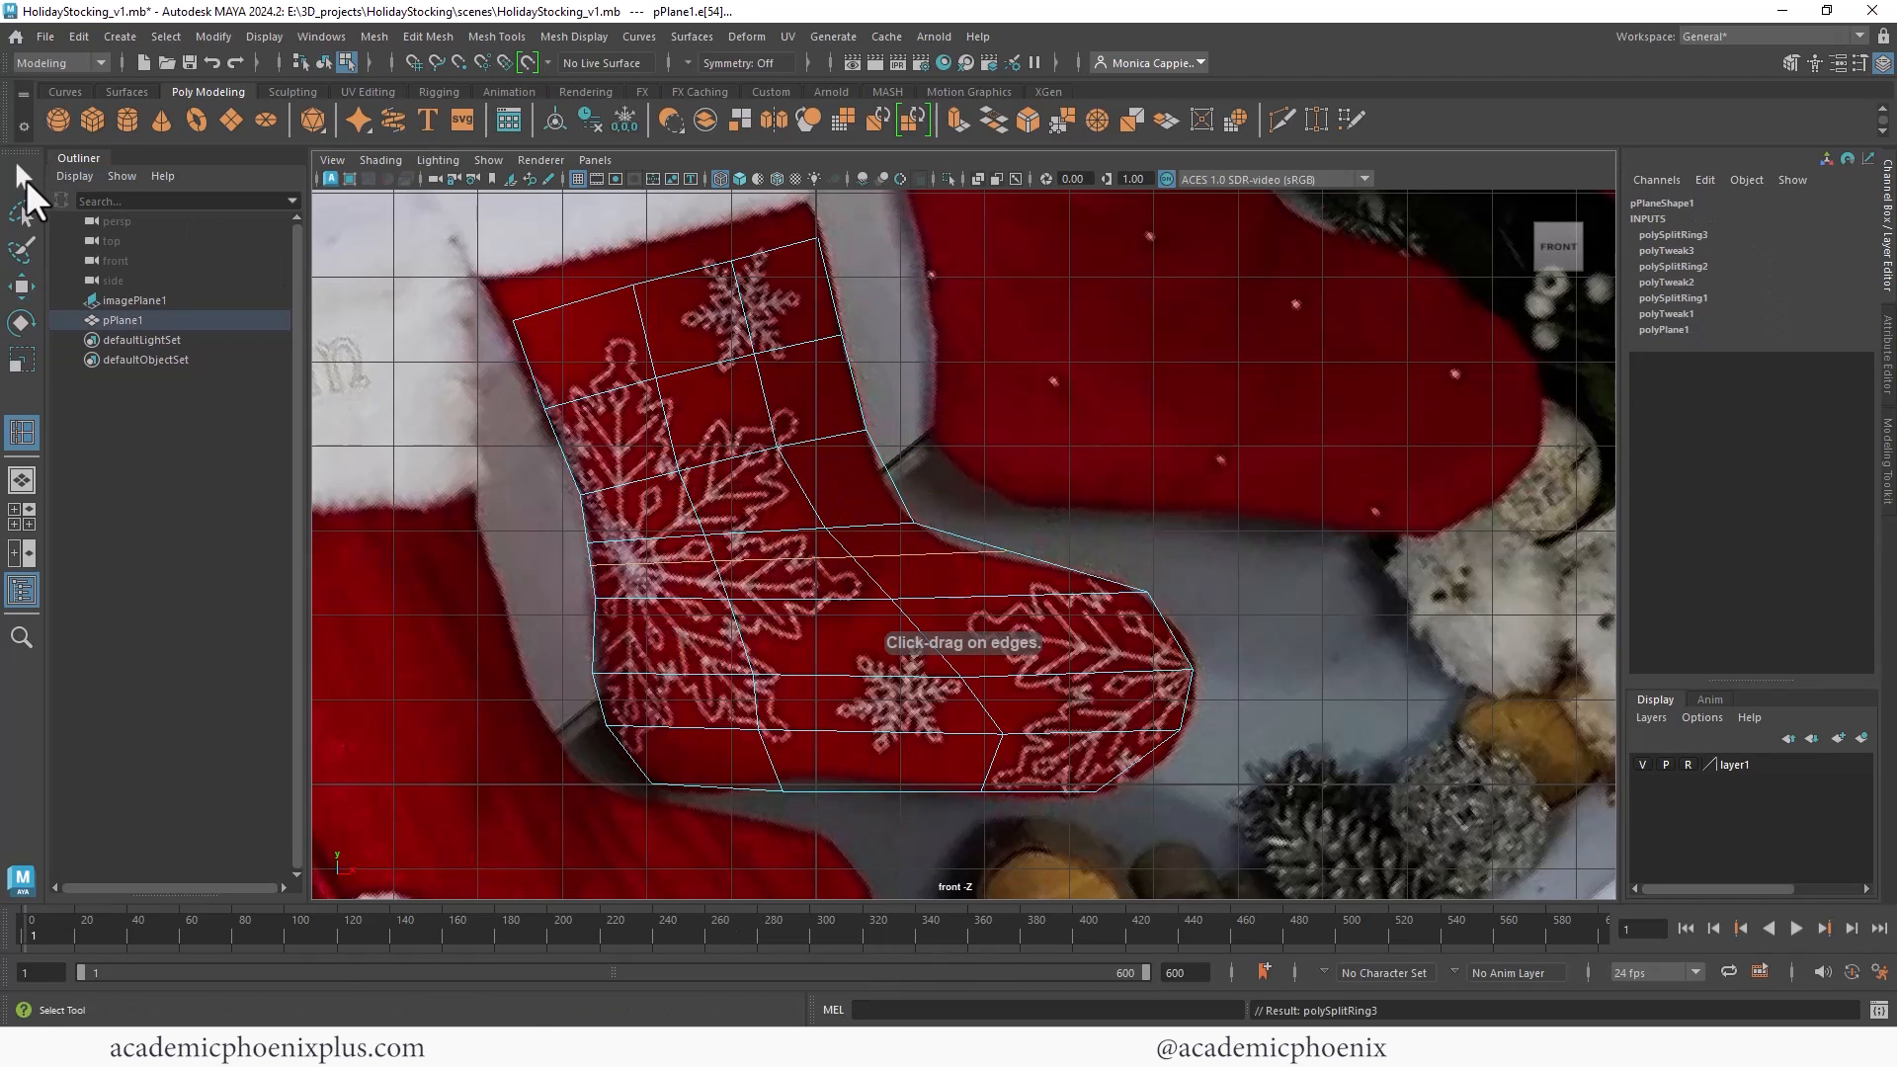
Step: Move the outline vertices on the front of the ankle and instep to follow the reference stocking's bend
right_drag(776, 533, 684, 454)
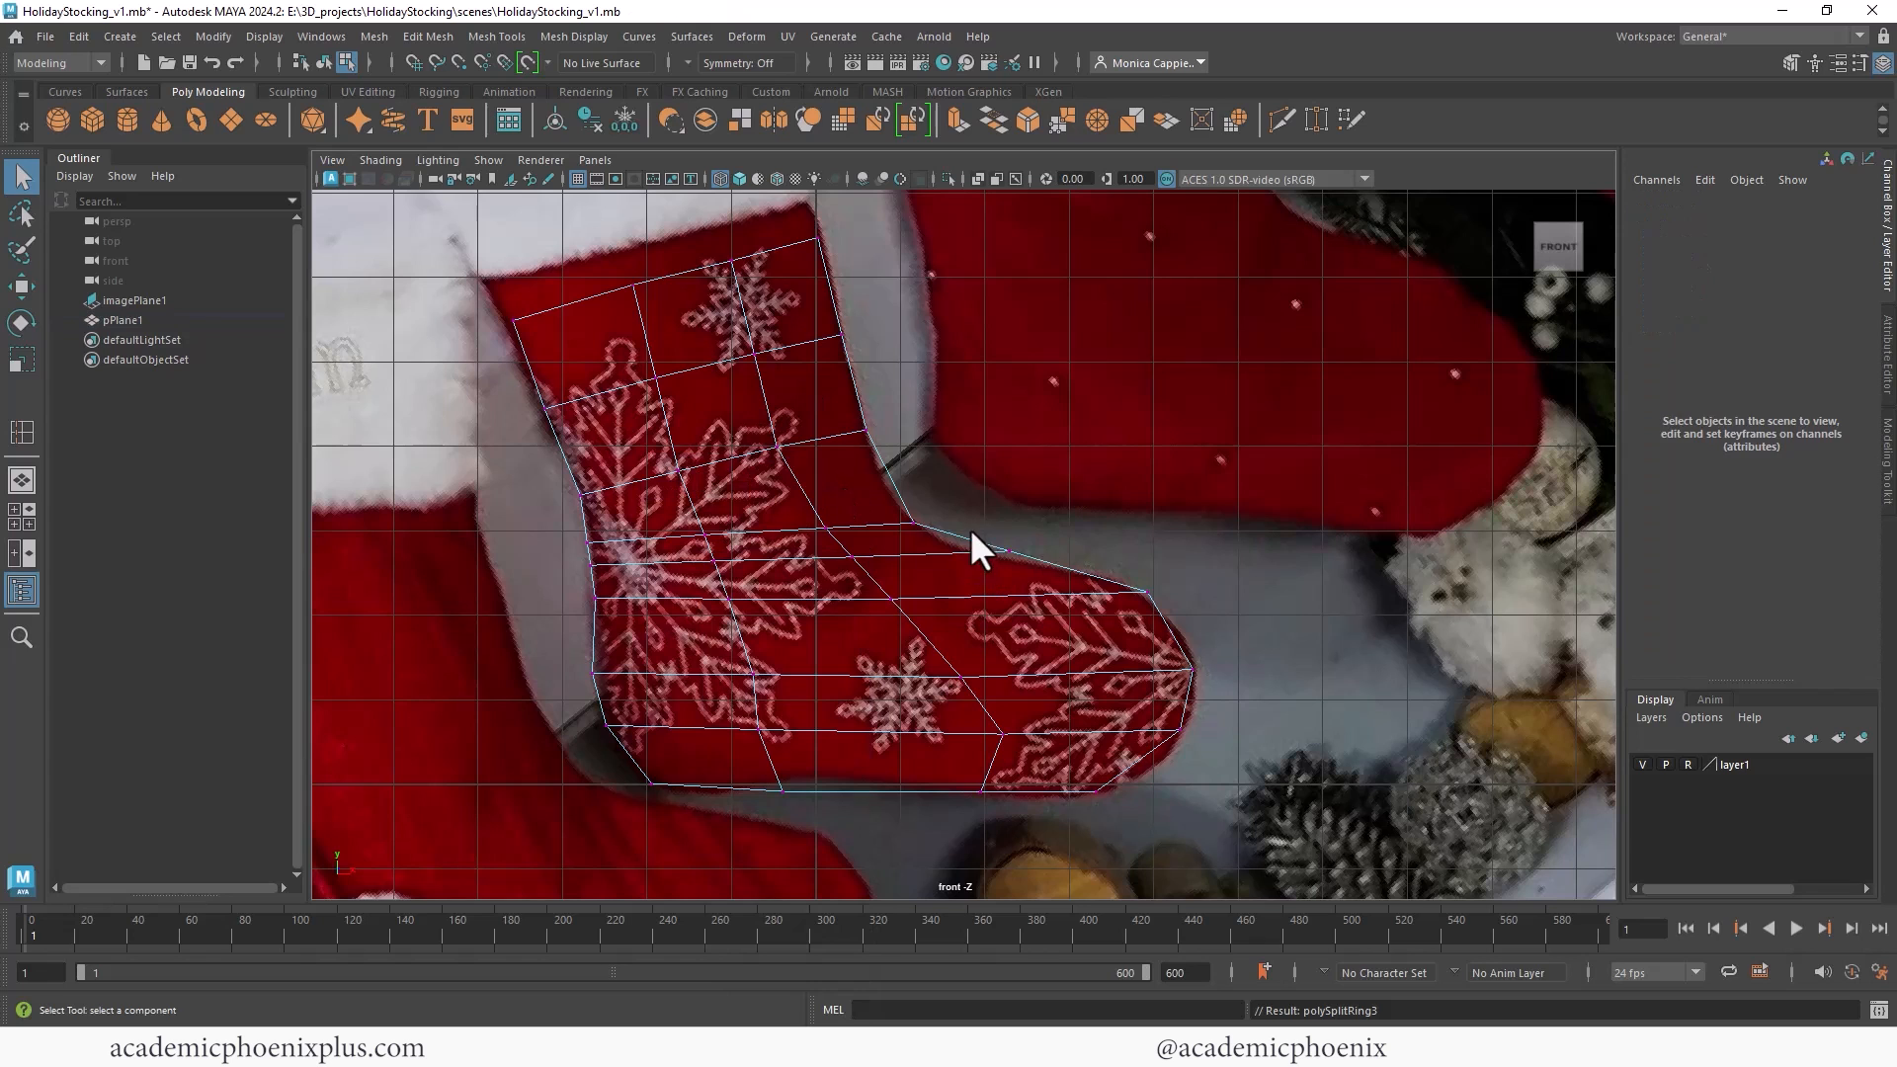
click(1005, 550)
key(w)
drag(1004, 553, 985, 555)
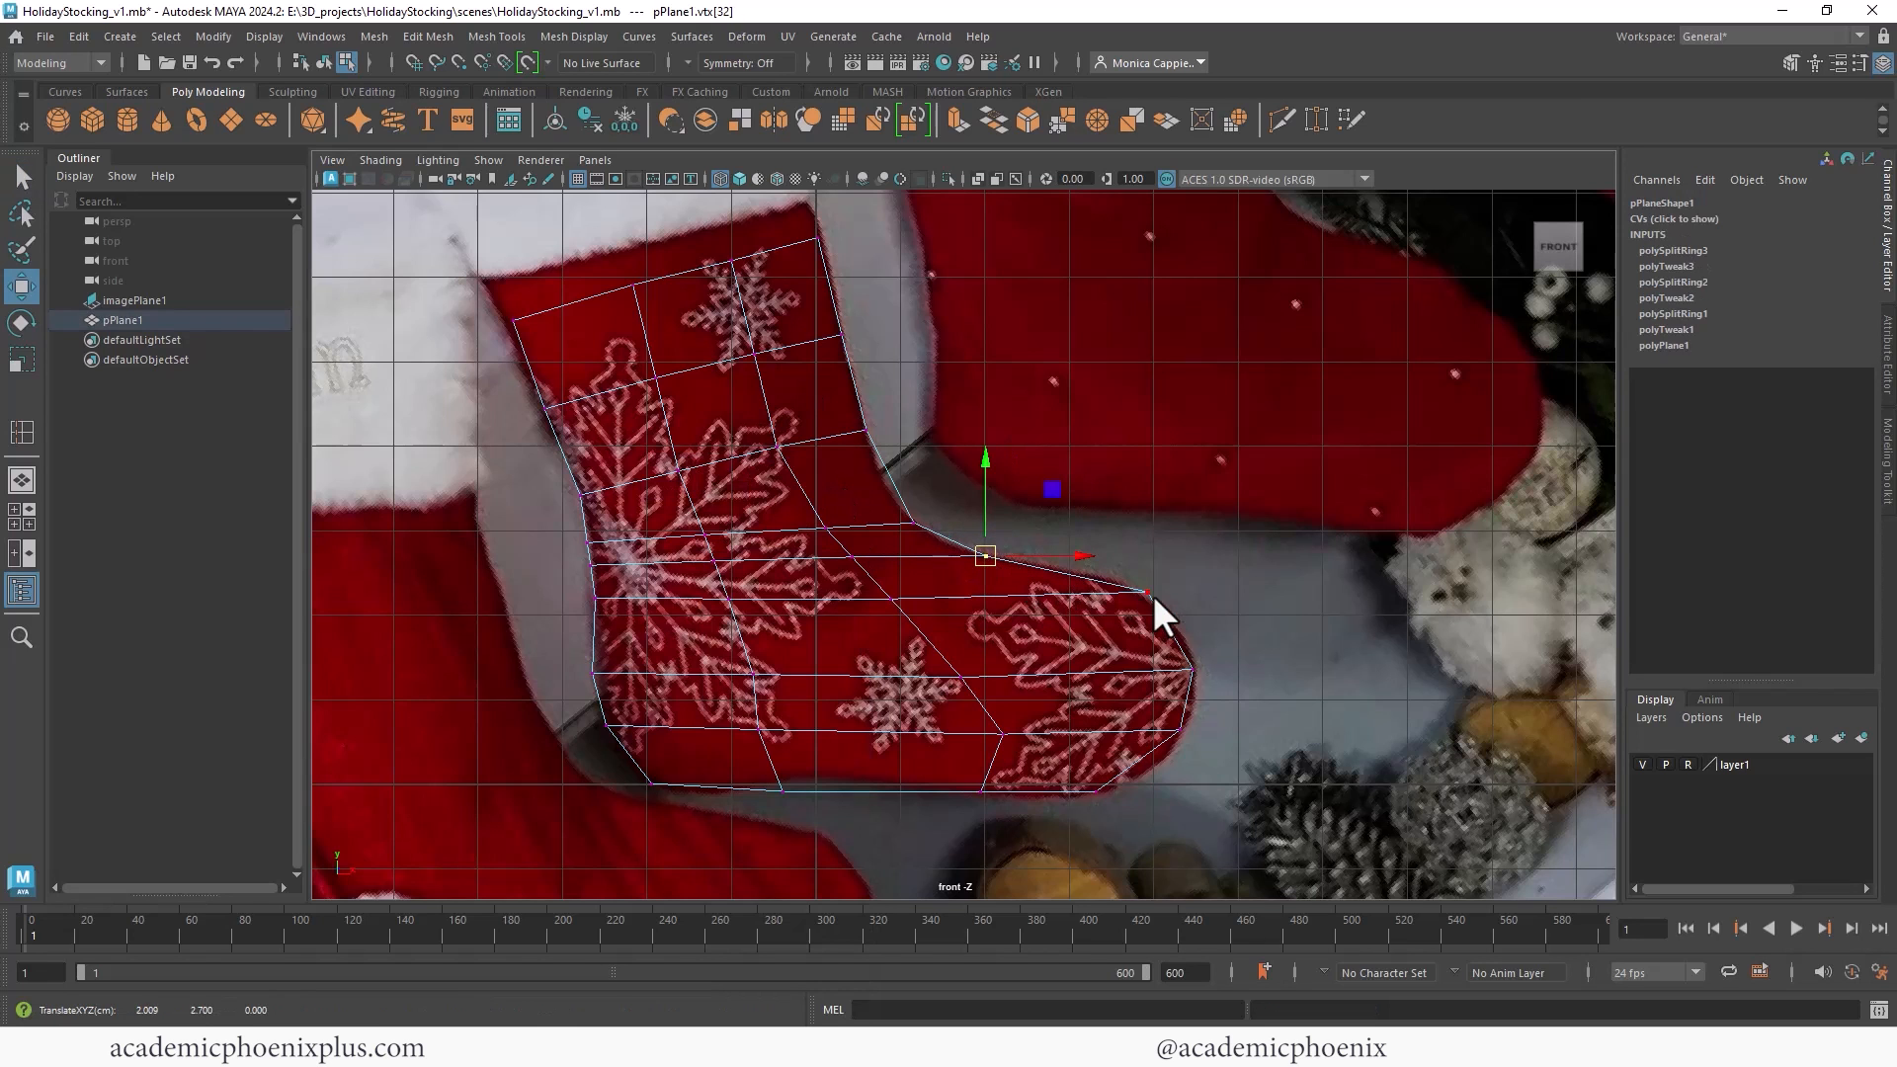
click(863, 428)
drag(864, 429, 866, 454)
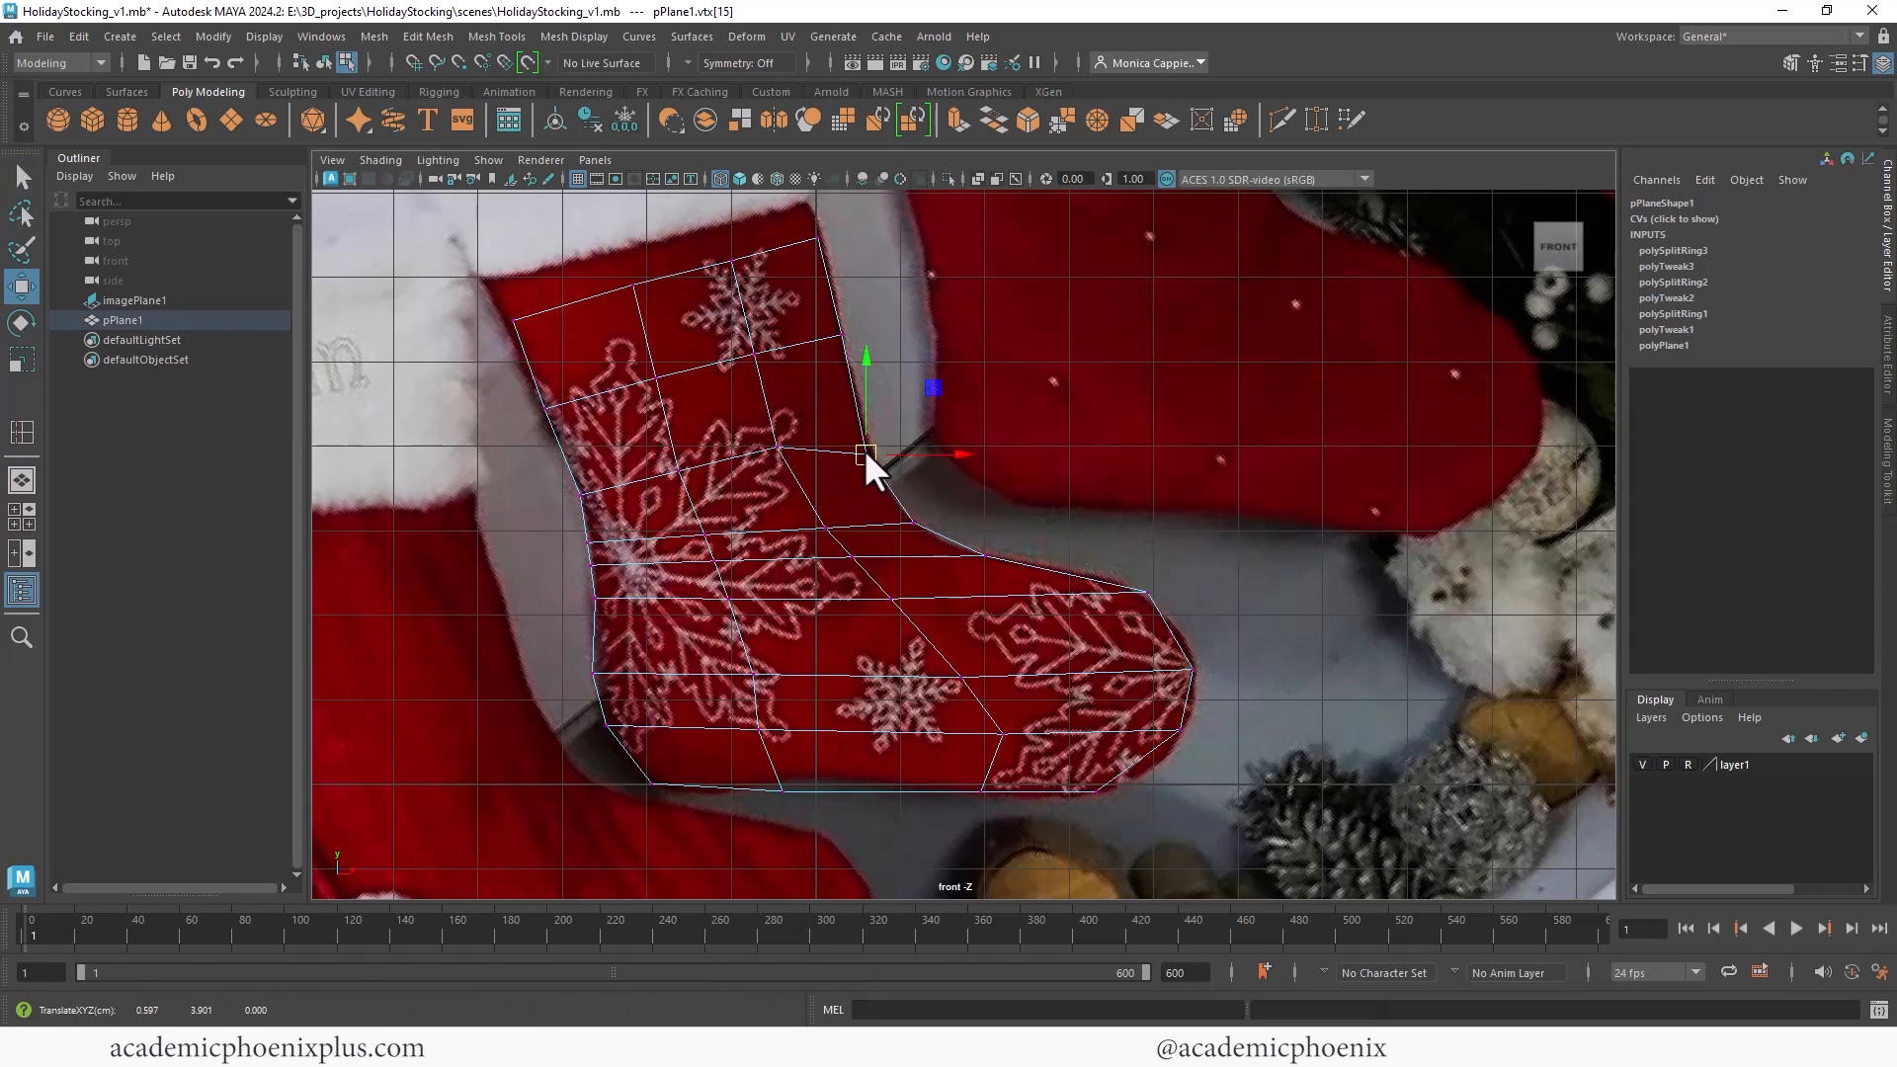
Step: Extrude the leg's top edges up to the reference cuff's lower border and fit the new corner vertices to it
alt+middle_drag(874, 312, 951, 469)
mouse_move(787, 432)
right_down()
mouse_move(809, 465)
mouse_move(803, 445)
right_up()
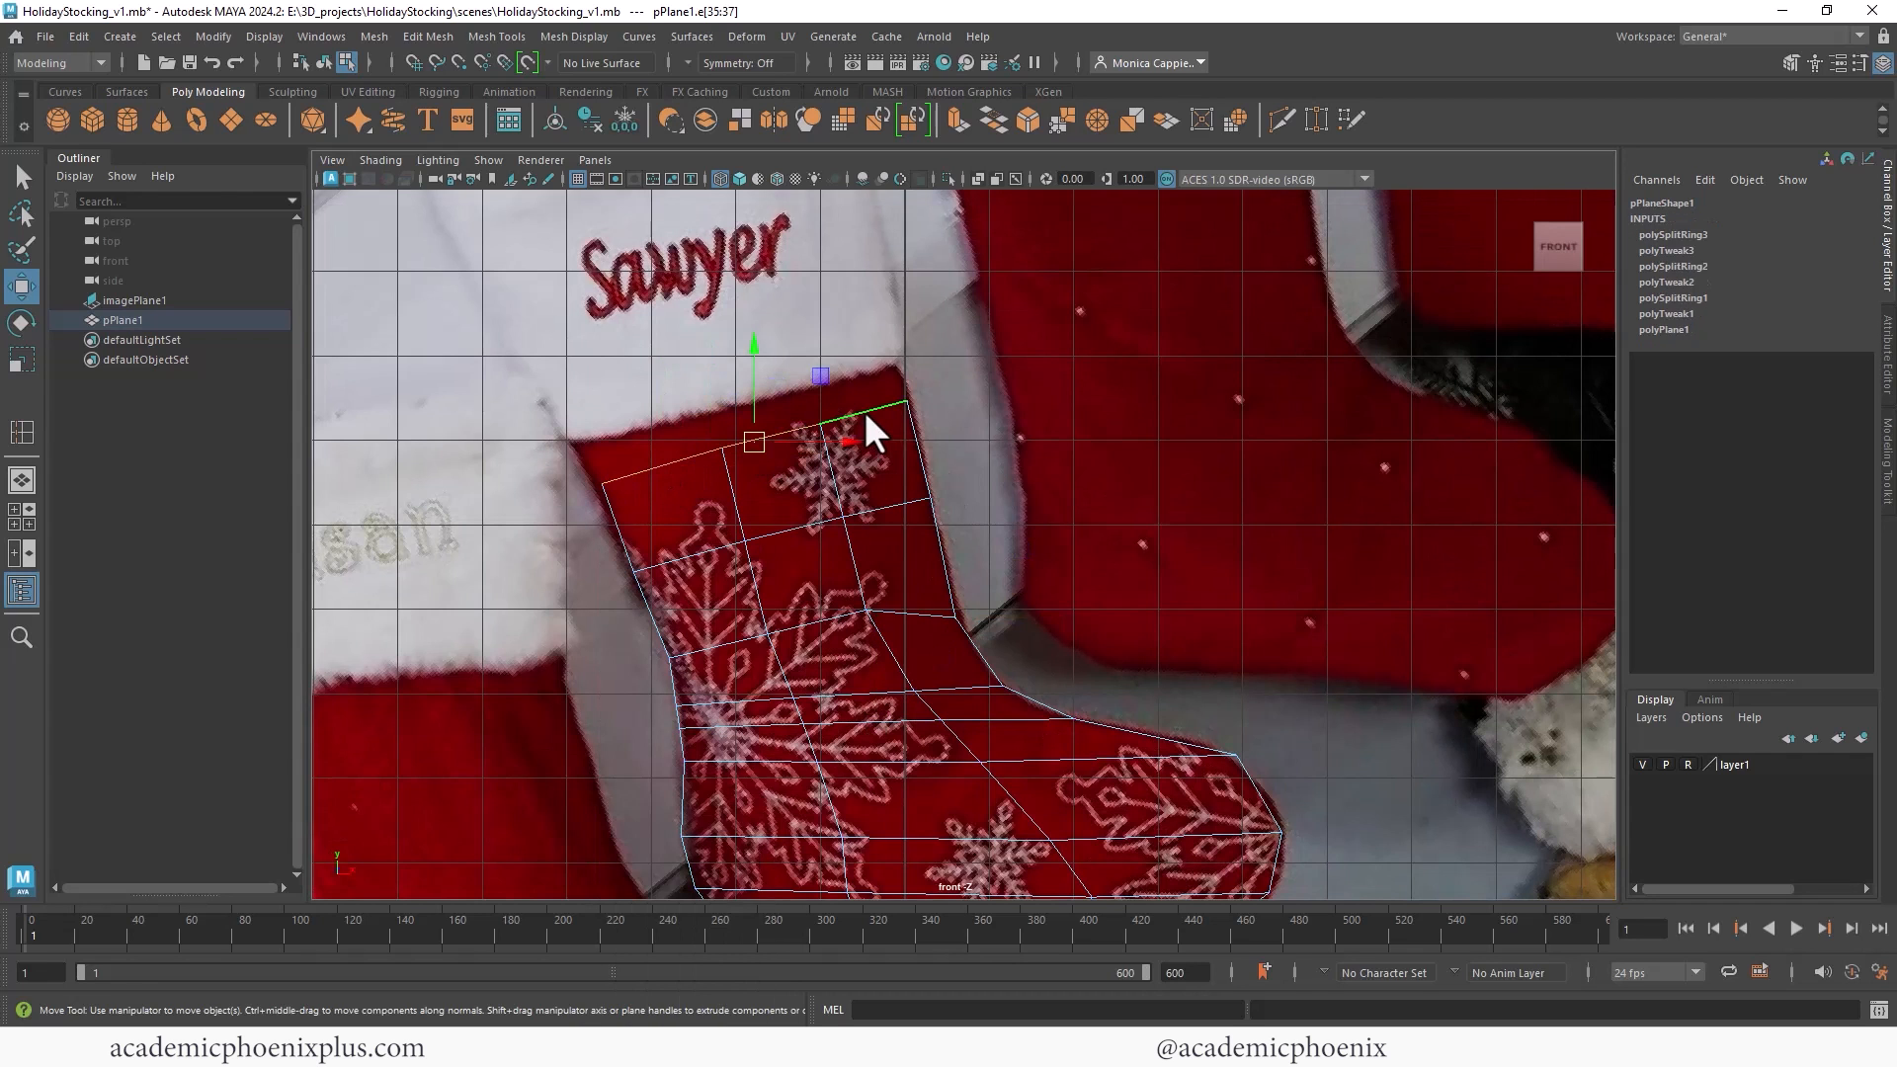
key(ctrl+e)
alt+middle_drag(902, 297, 1058, 402)
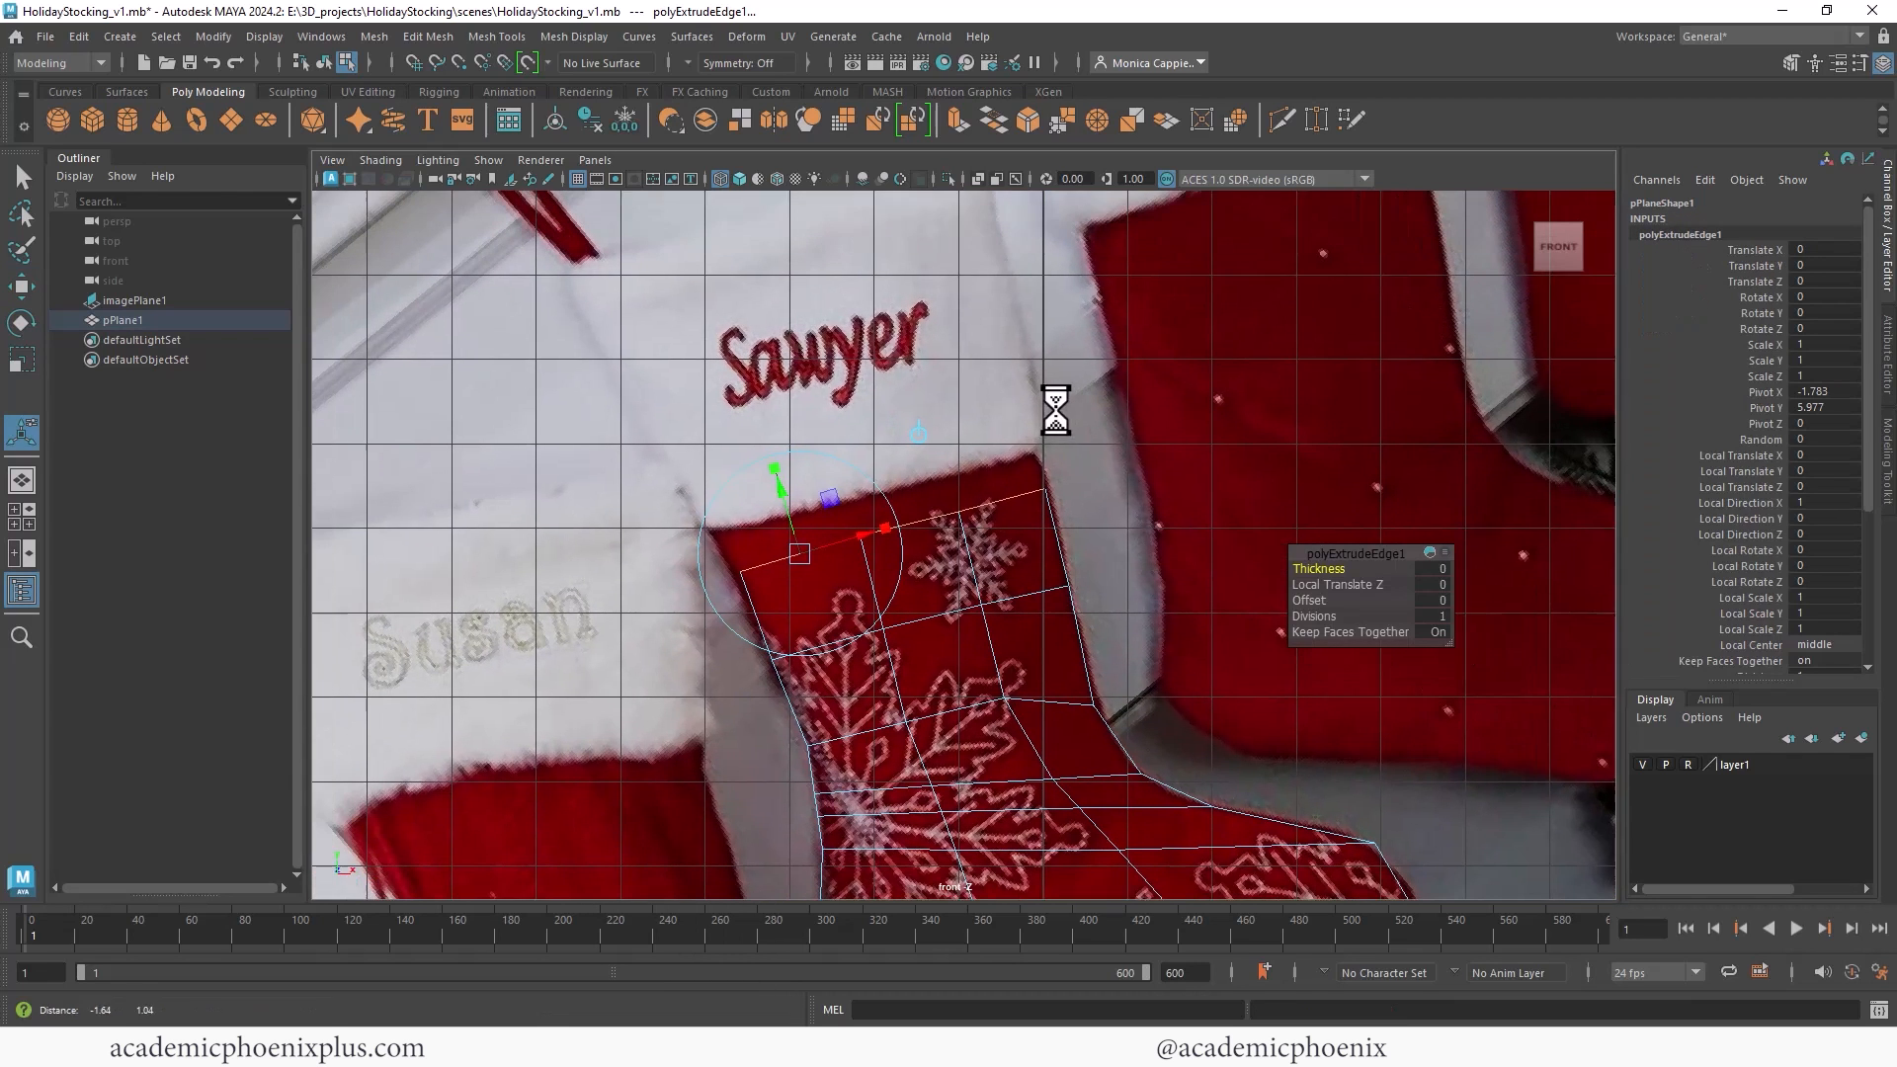
drag(774, 489, 751, 447)
right_drag(749, 538, 648, 453)
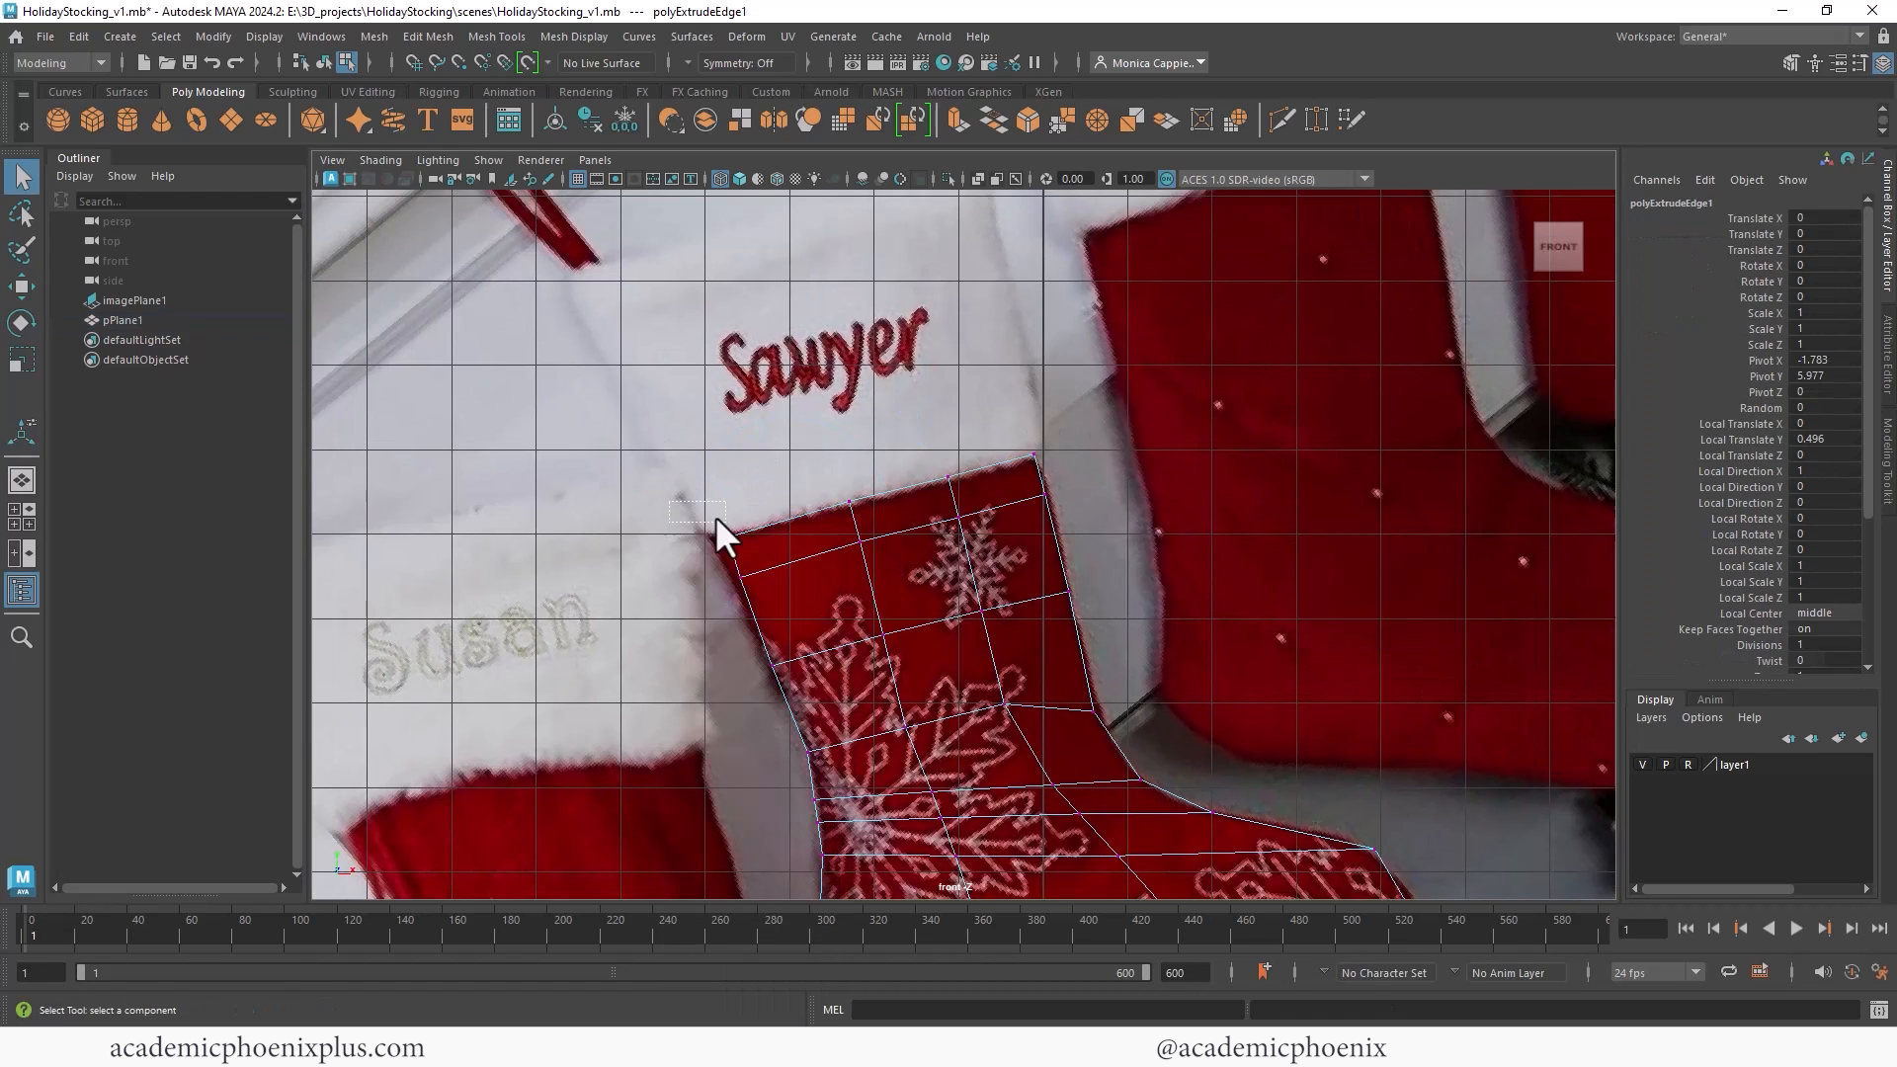
click(712, 539)
click(1041, 451)
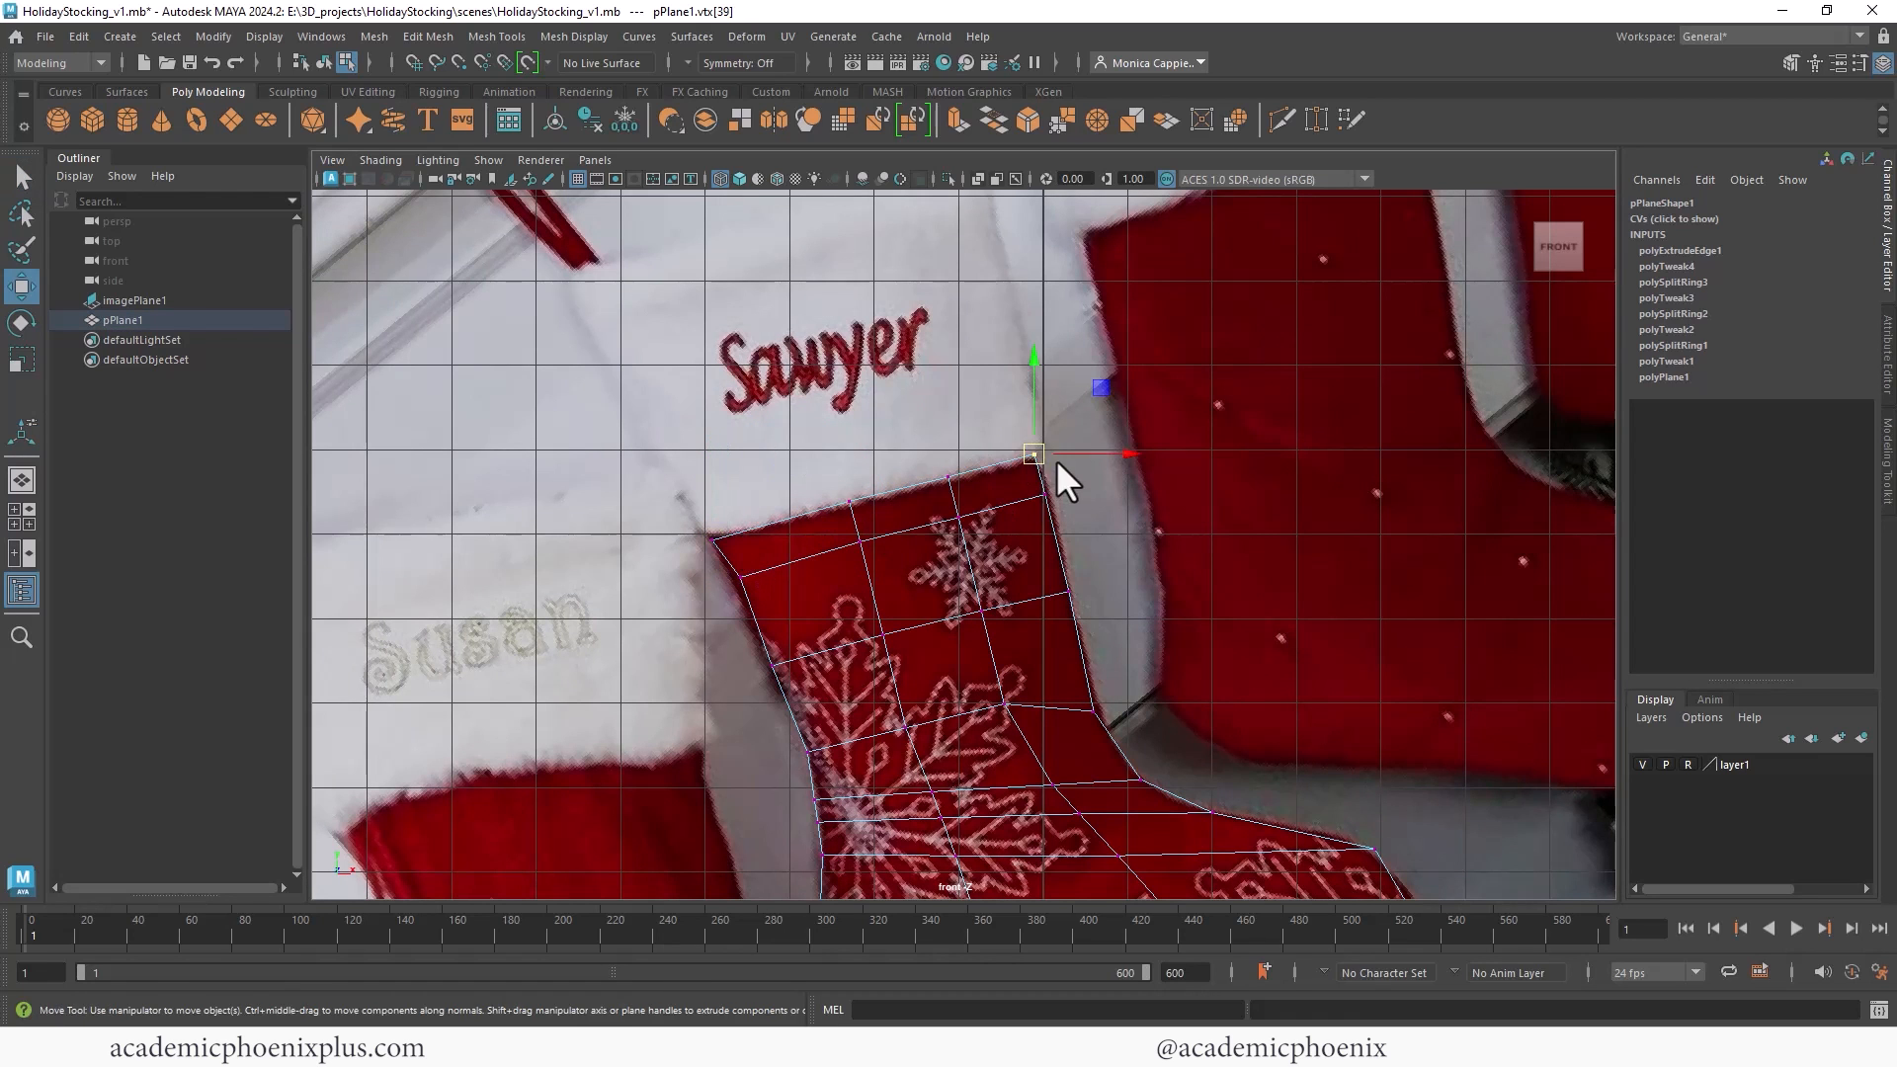
Step: Adjust the bottom edge vertices along the sole to follow the reference stocking's underside toward the toe
alt+middle_drag(1006, 551, 1032, 395)
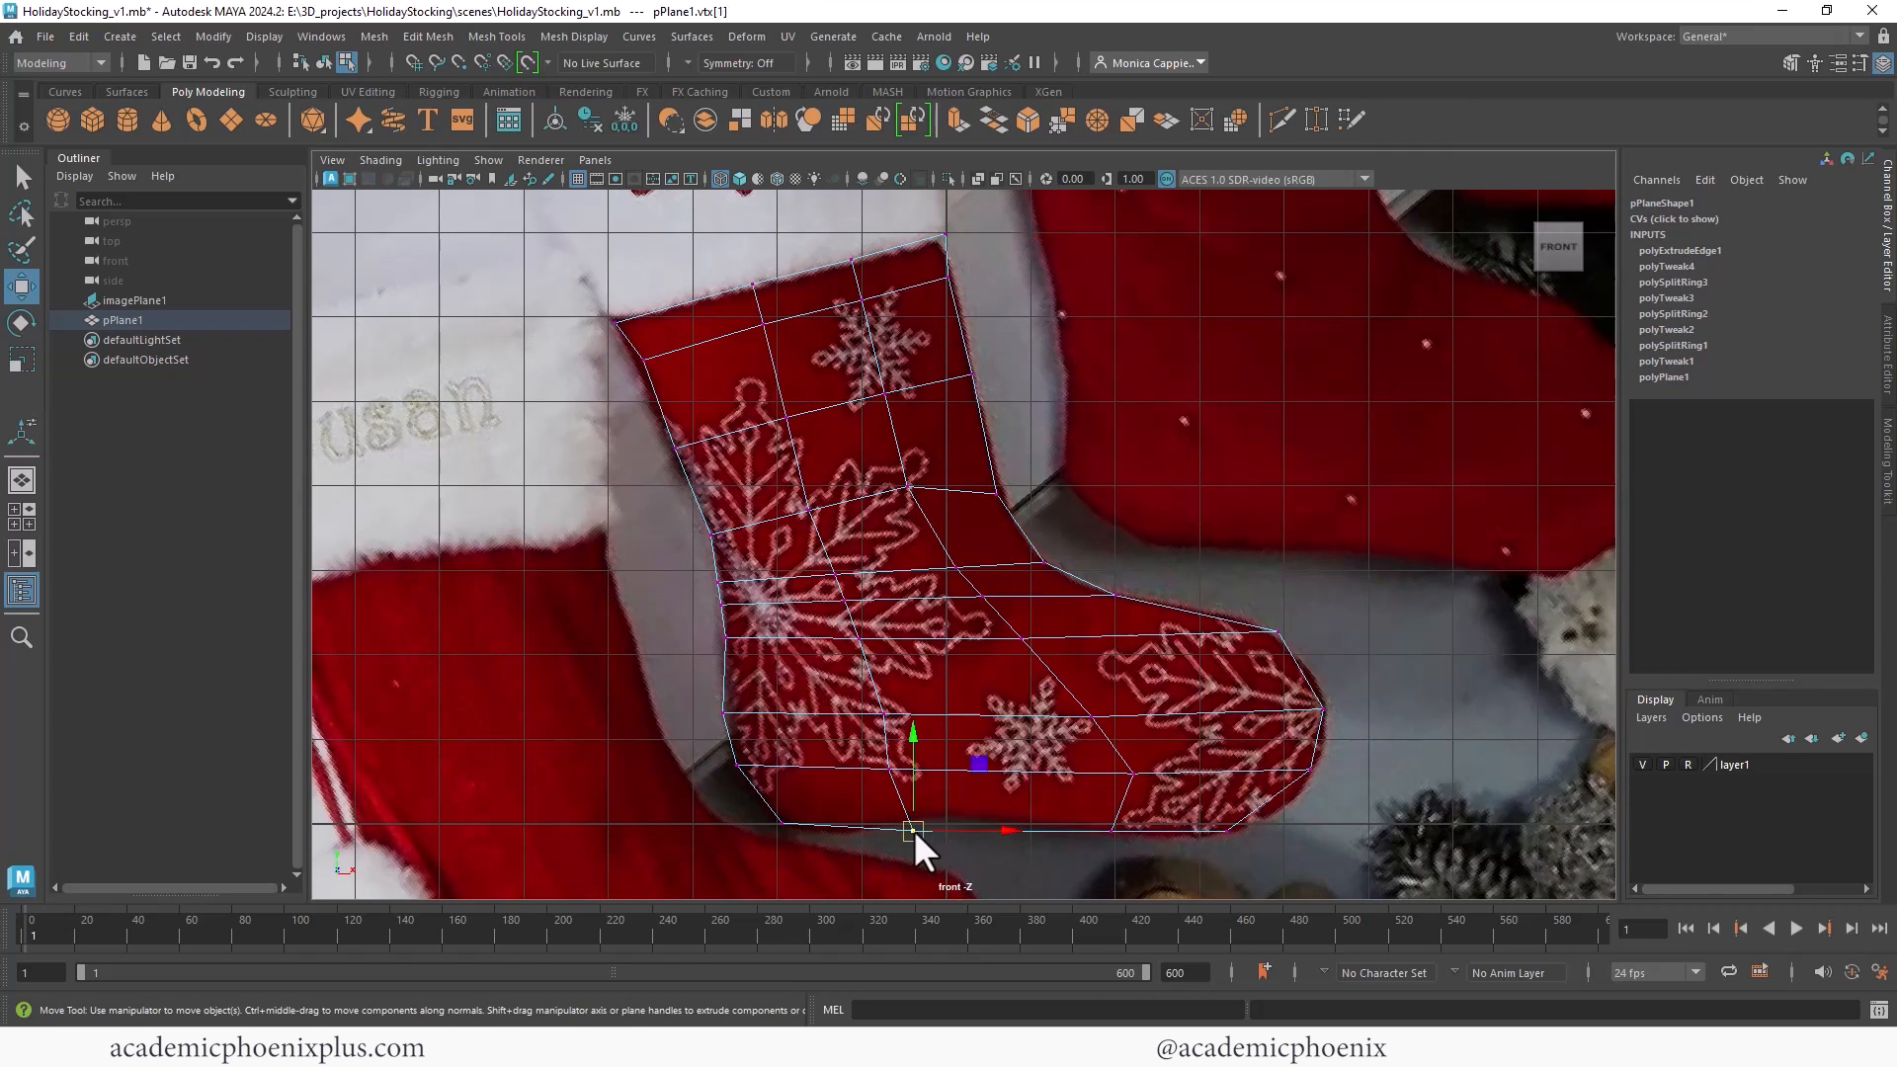
drag(915, 830, 912, 821)
click(1112, 831)
drag(1110, 827, 1247, 832)
click(1217, 830)
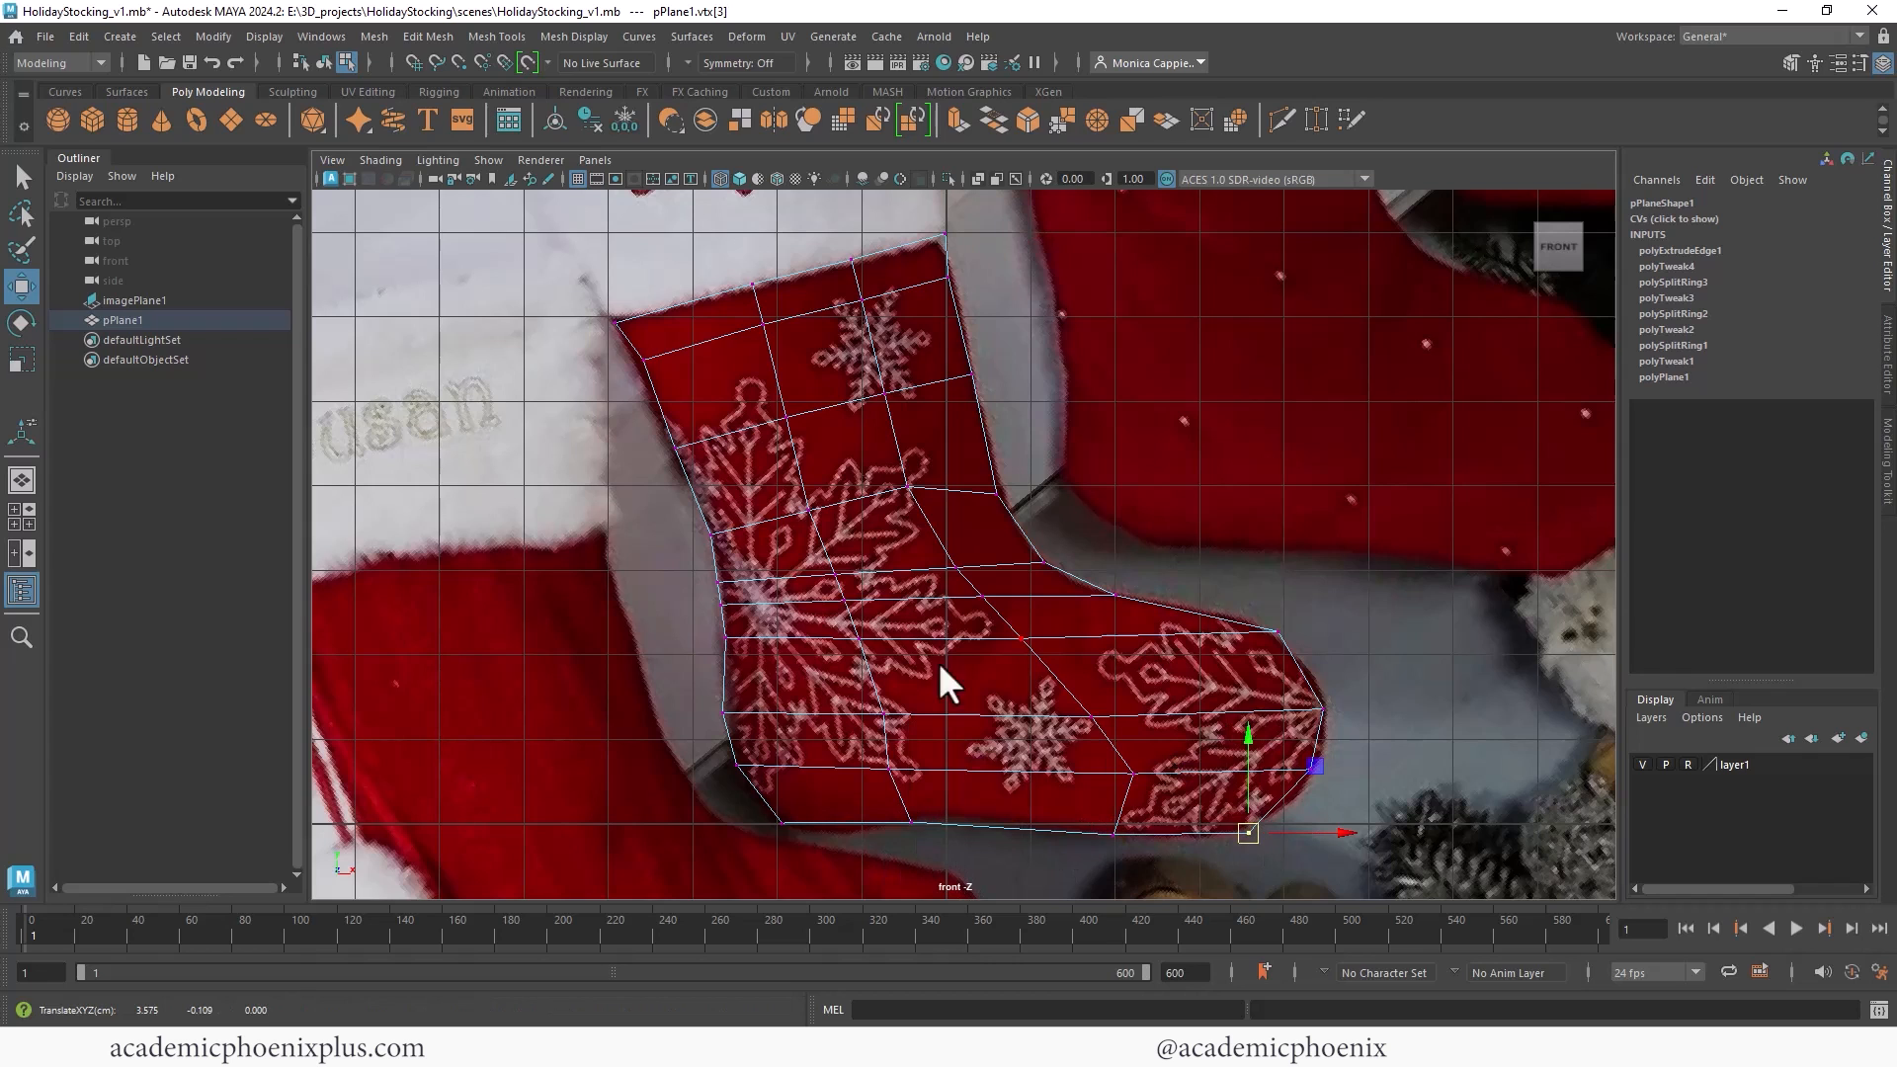
Step: Adjust the outline vertices at the back of the ankle and shift the interior ankle-row vertices to even the spacing
click(719, 583)
drag(718, 583, 729, 643)
click(722, 603)
click(726, 637)
alt+middle_drag(1038, 536, 1039, 575)
click(922, 541)
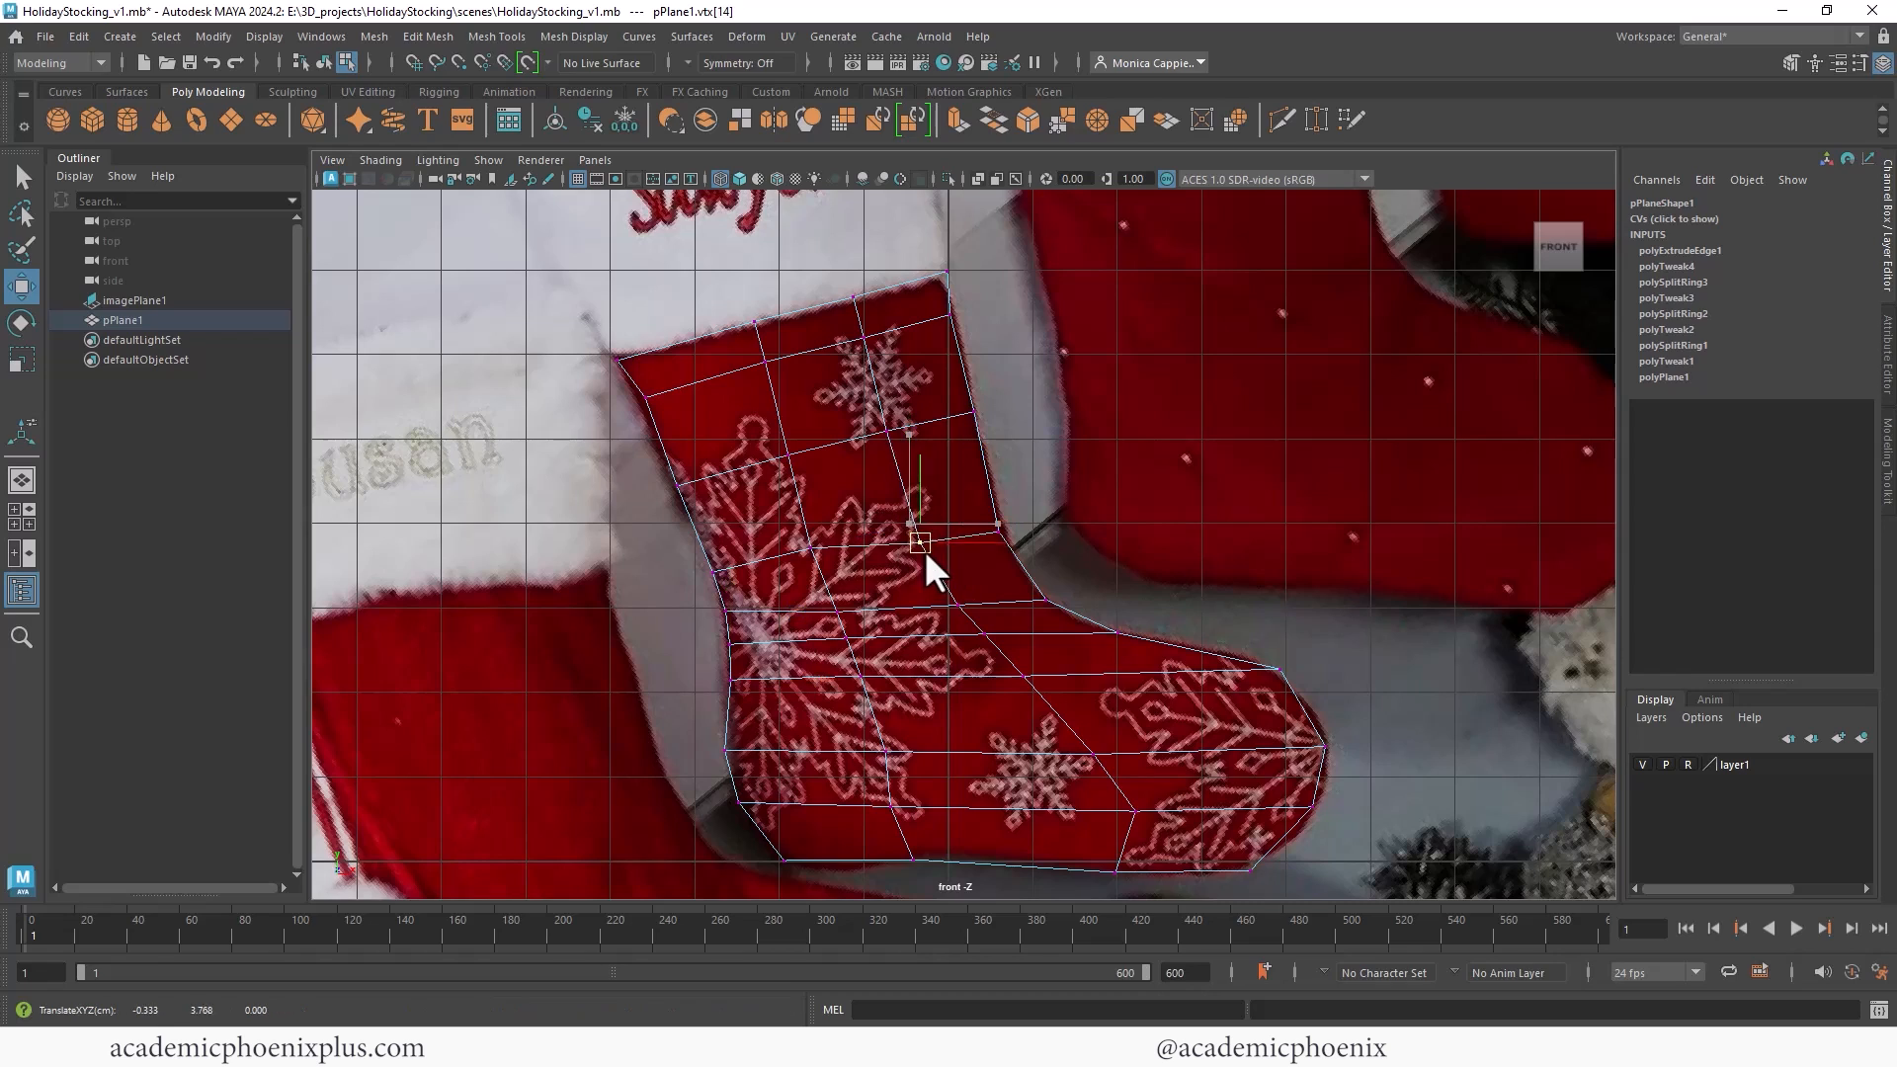
drag(925, 549, 822, 557)
click(809, 549)
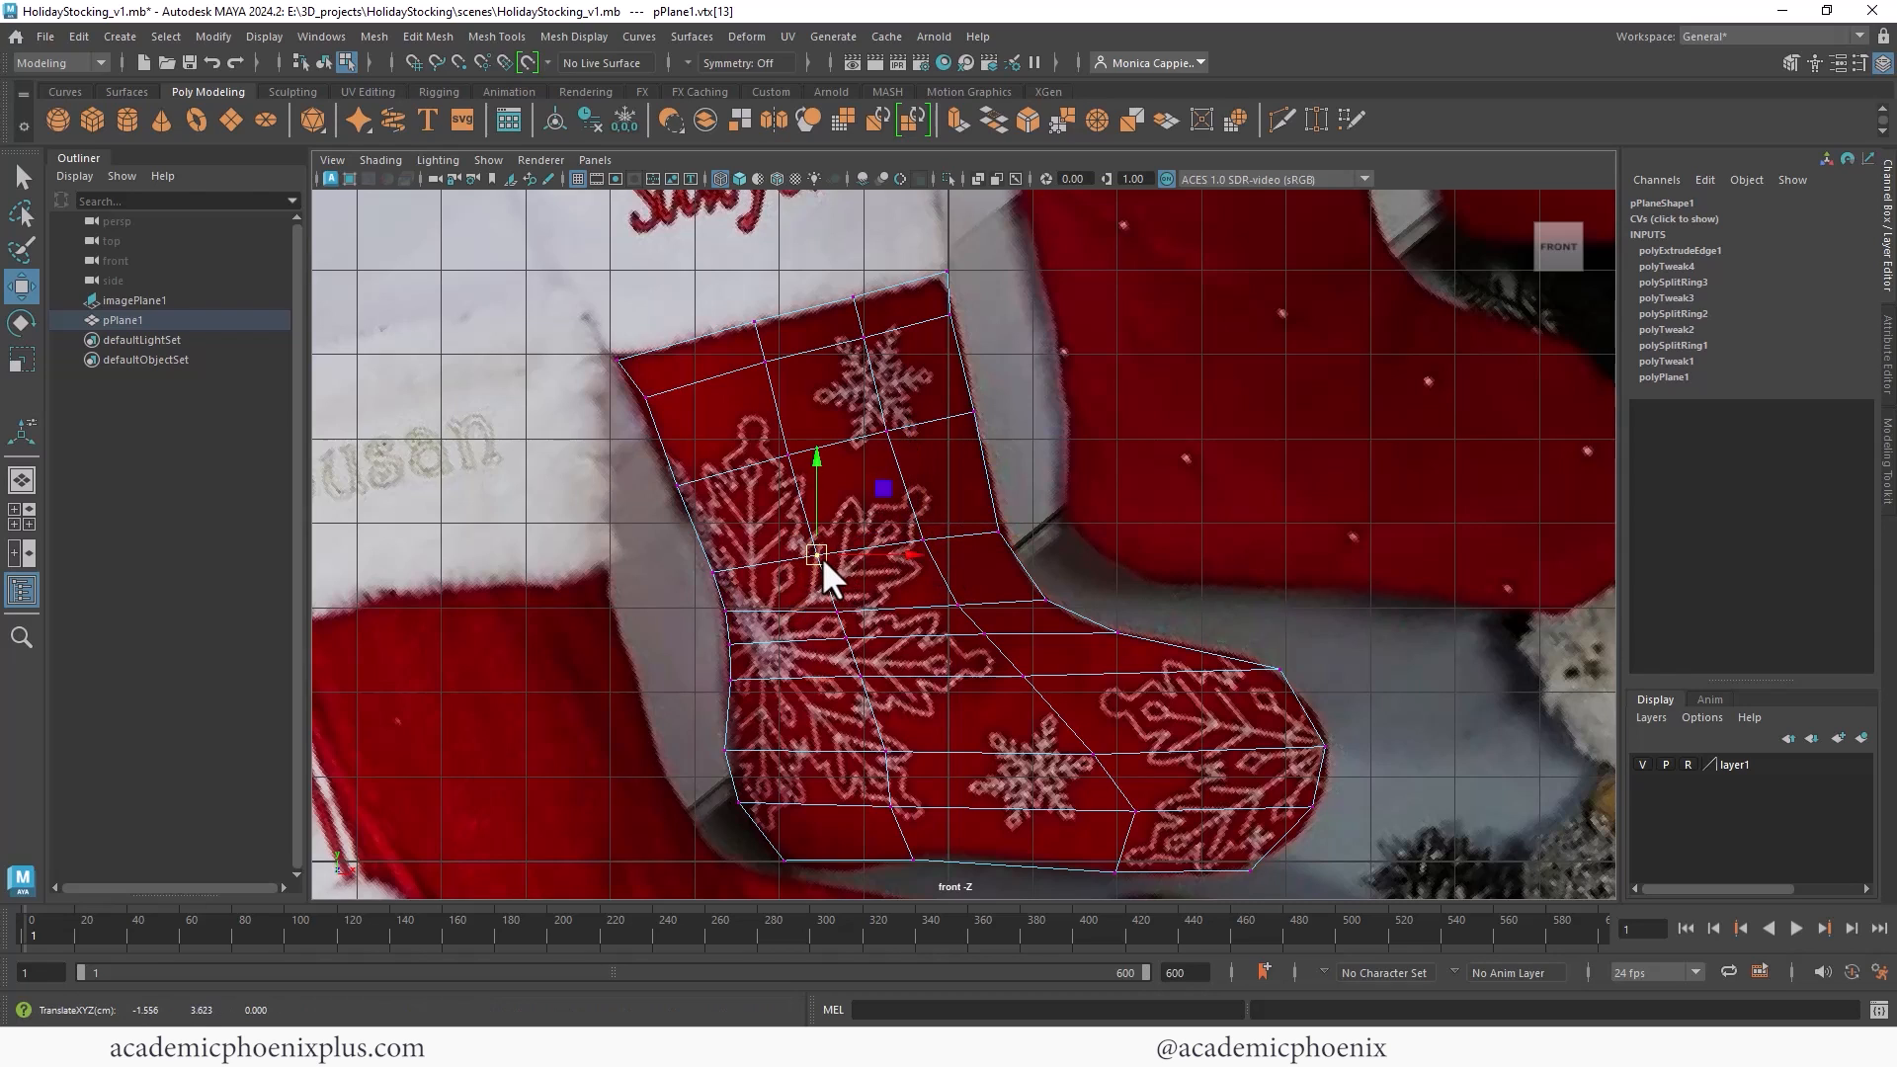
Step: Extrude the leg's top edges forward by about 0.214 to form a small ledge for the cuff
alt+drag(1105, 477, 1306, 431)
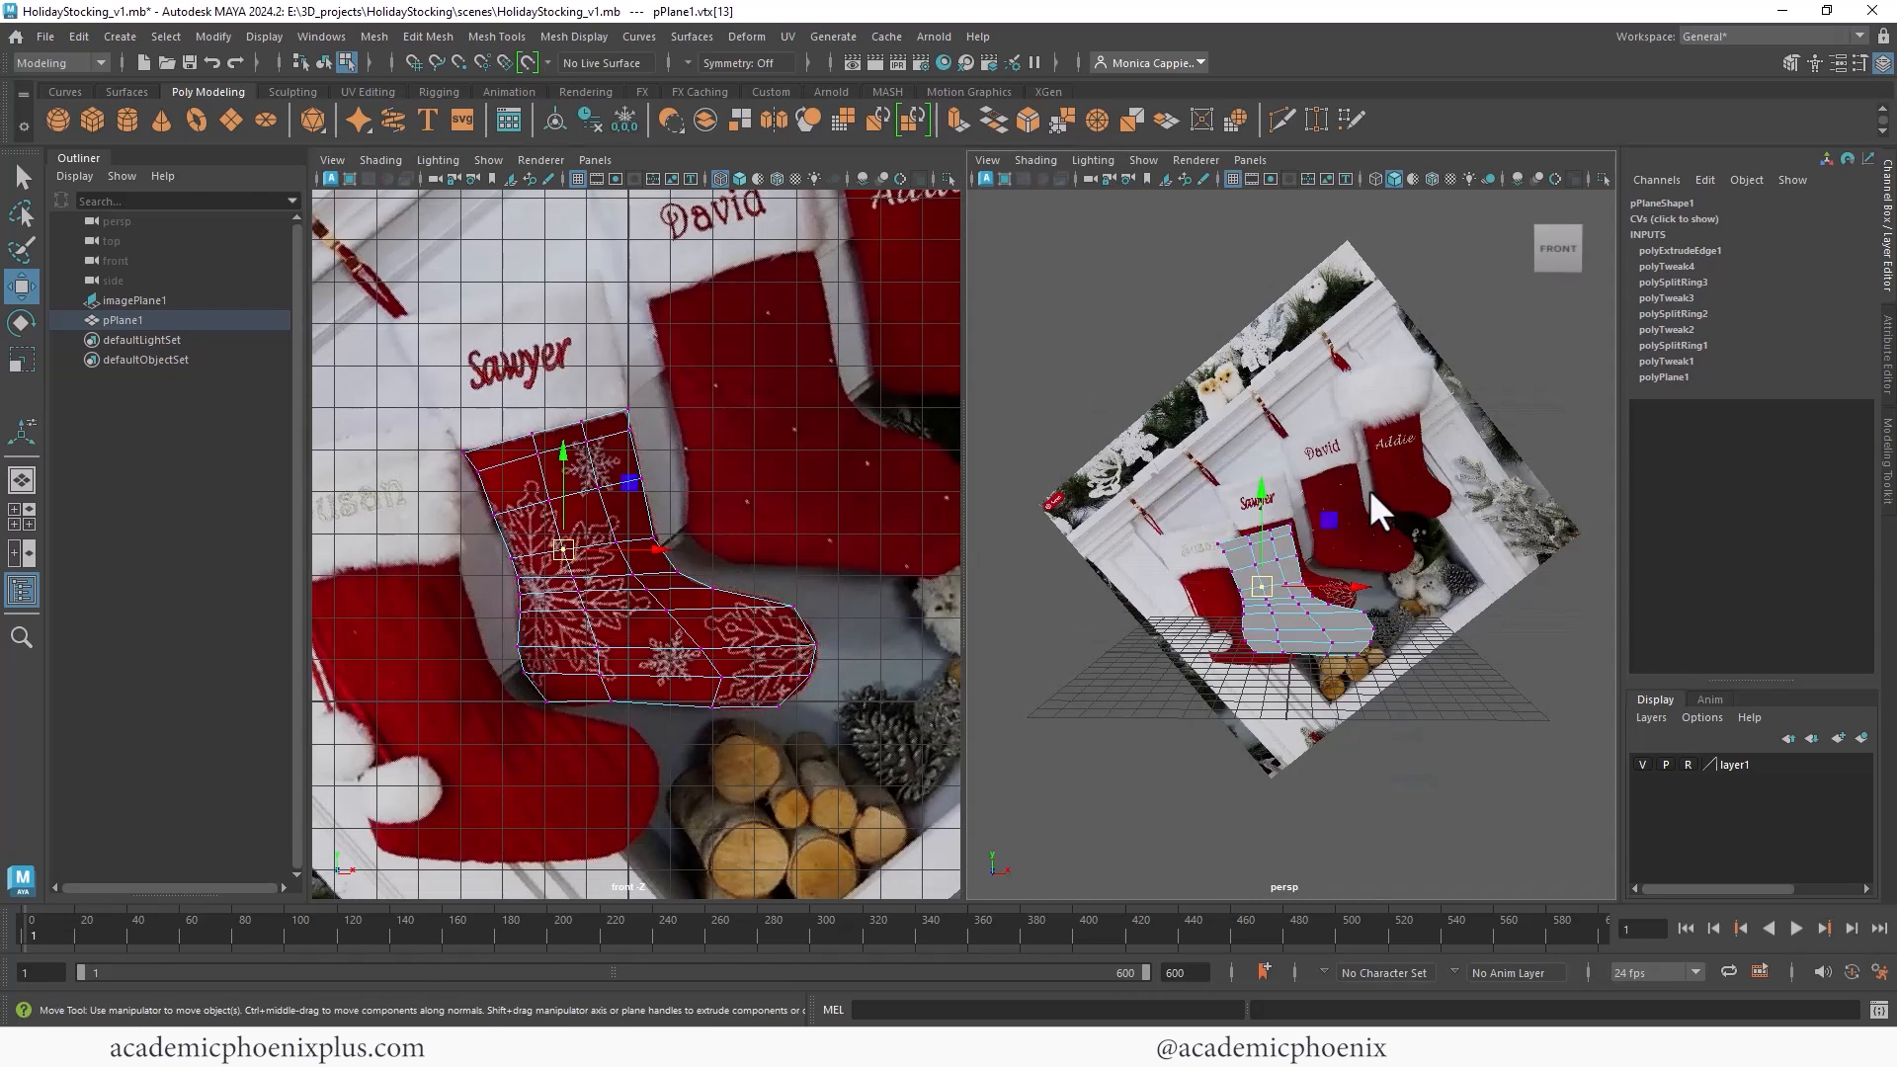
alt+drag(1370, 489, 1228, 489)
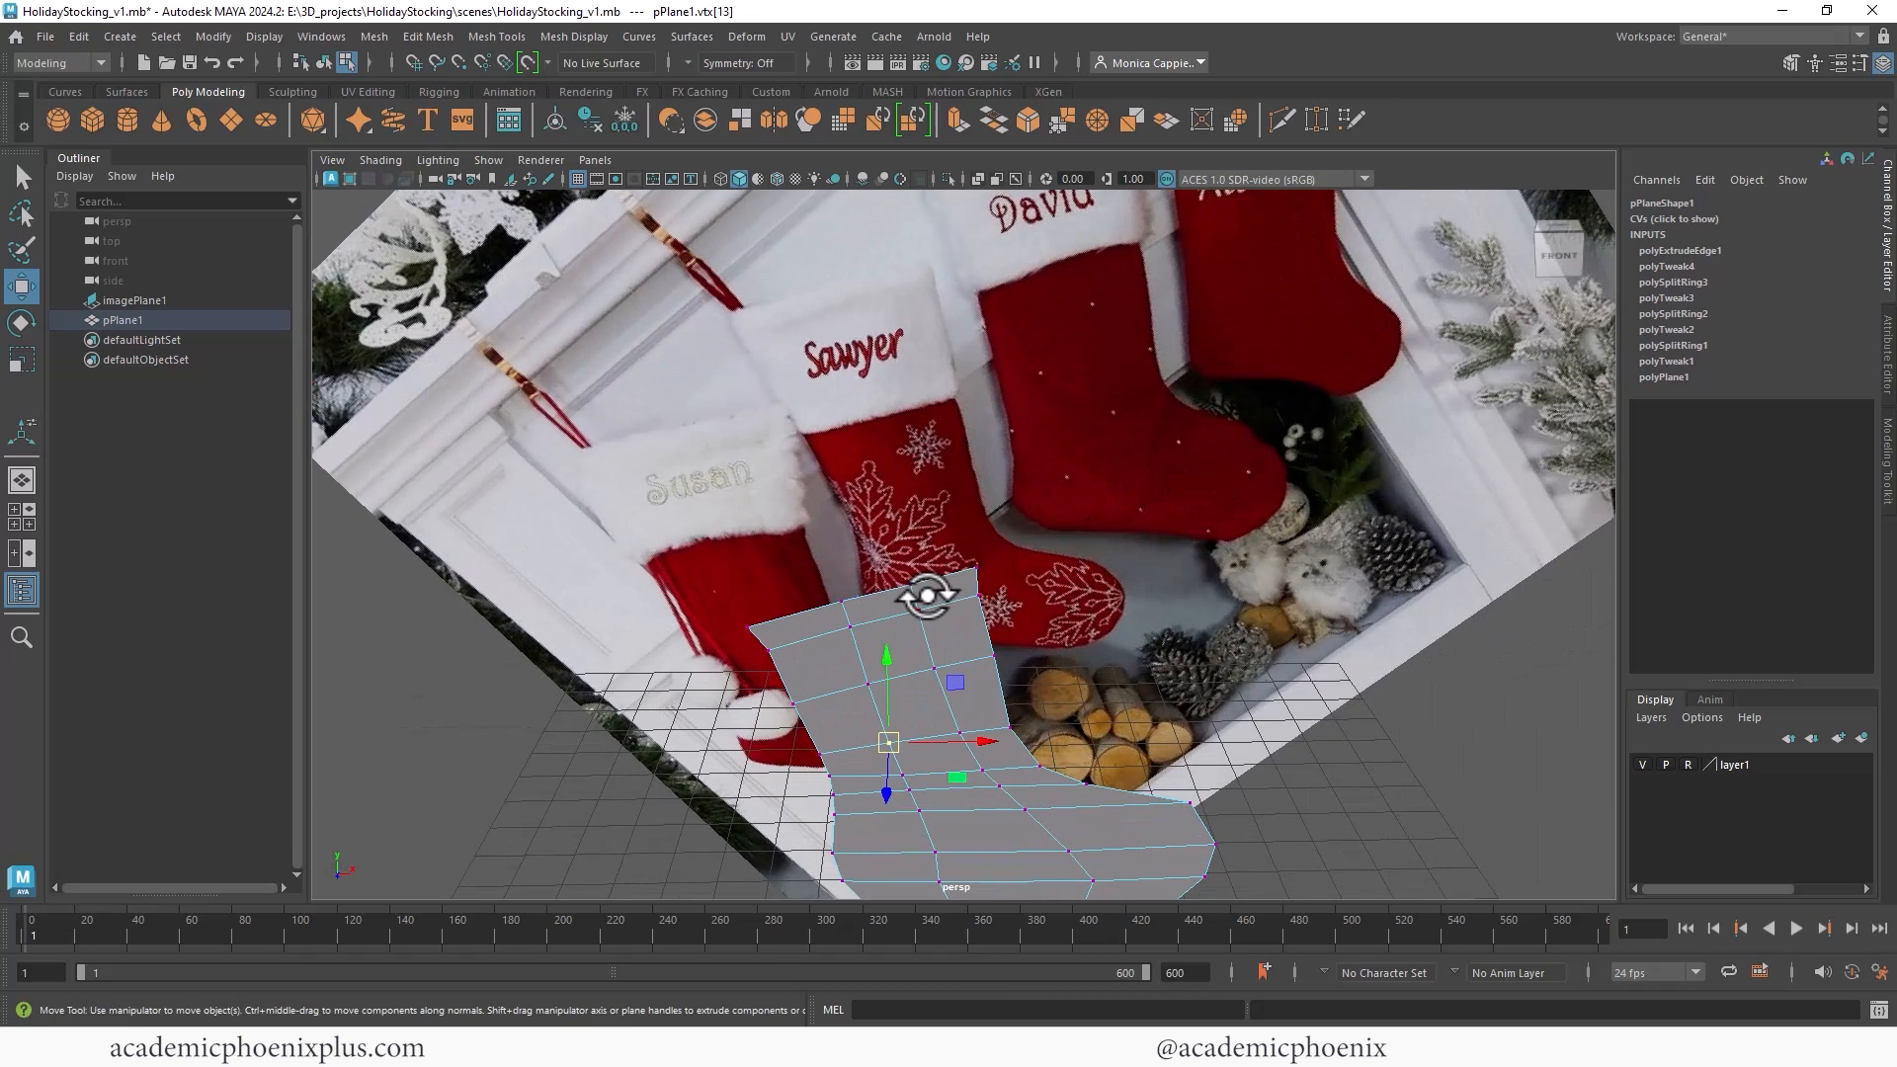
right_click(928, 589)
click(925, 408)
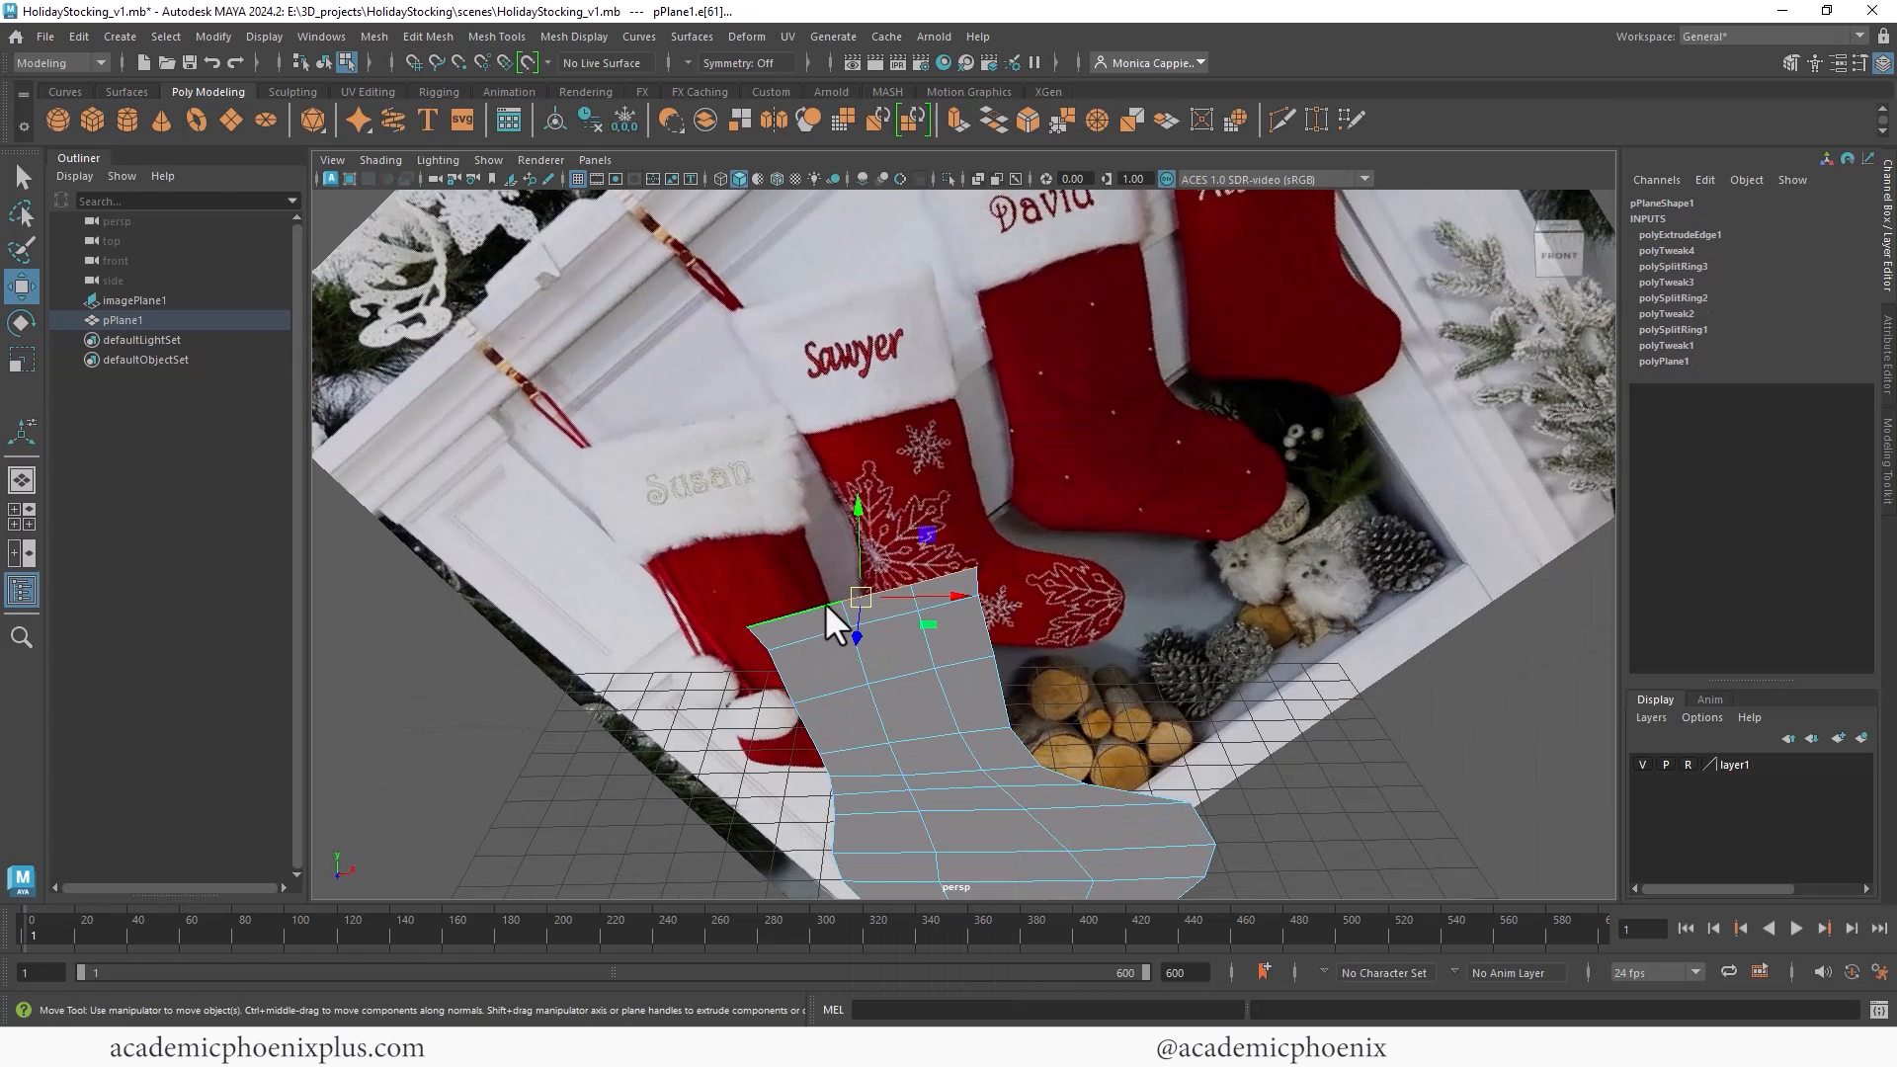
key(ctrl+e)
alt+drag(1004, 470, 800, 668)
click(863, 672)
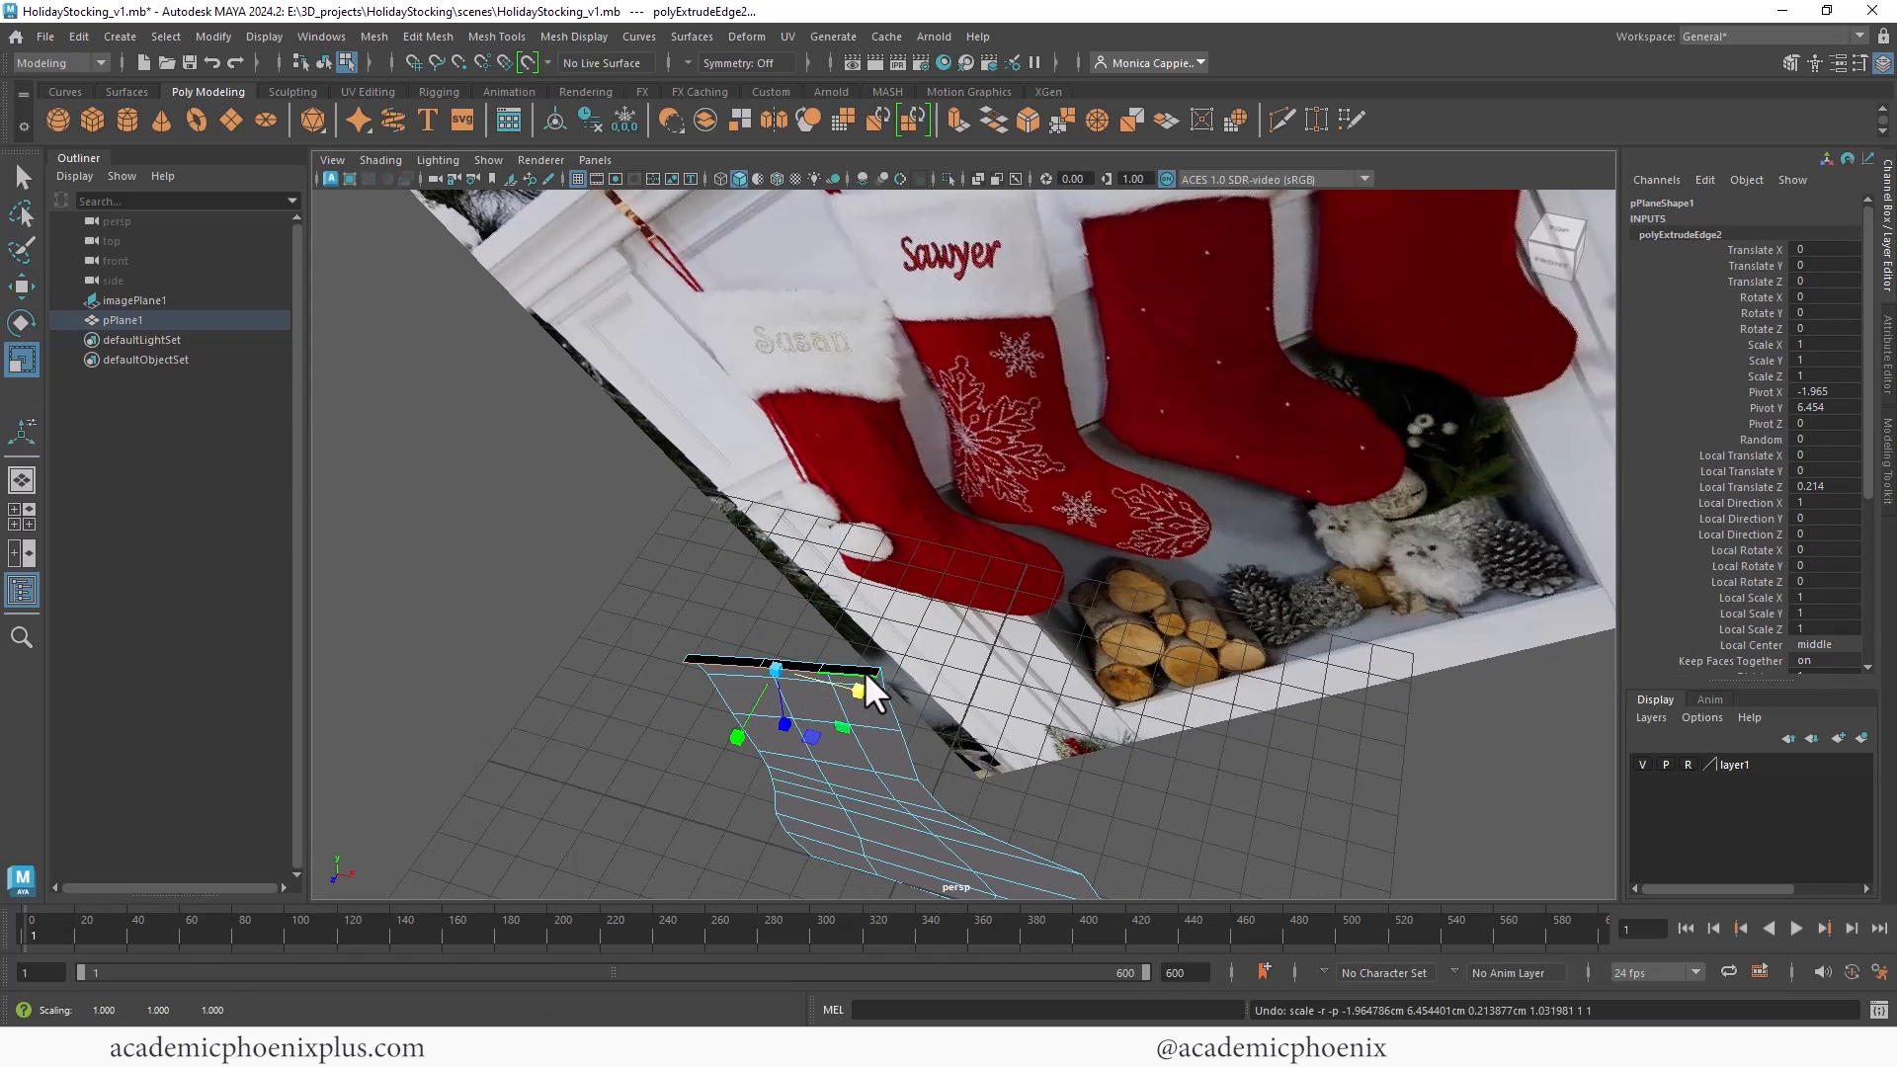
Step: Extrude the ledge's front edges upward and tilt and position them to the middle of the reference cuff
key(ctrl+e)
key(w)
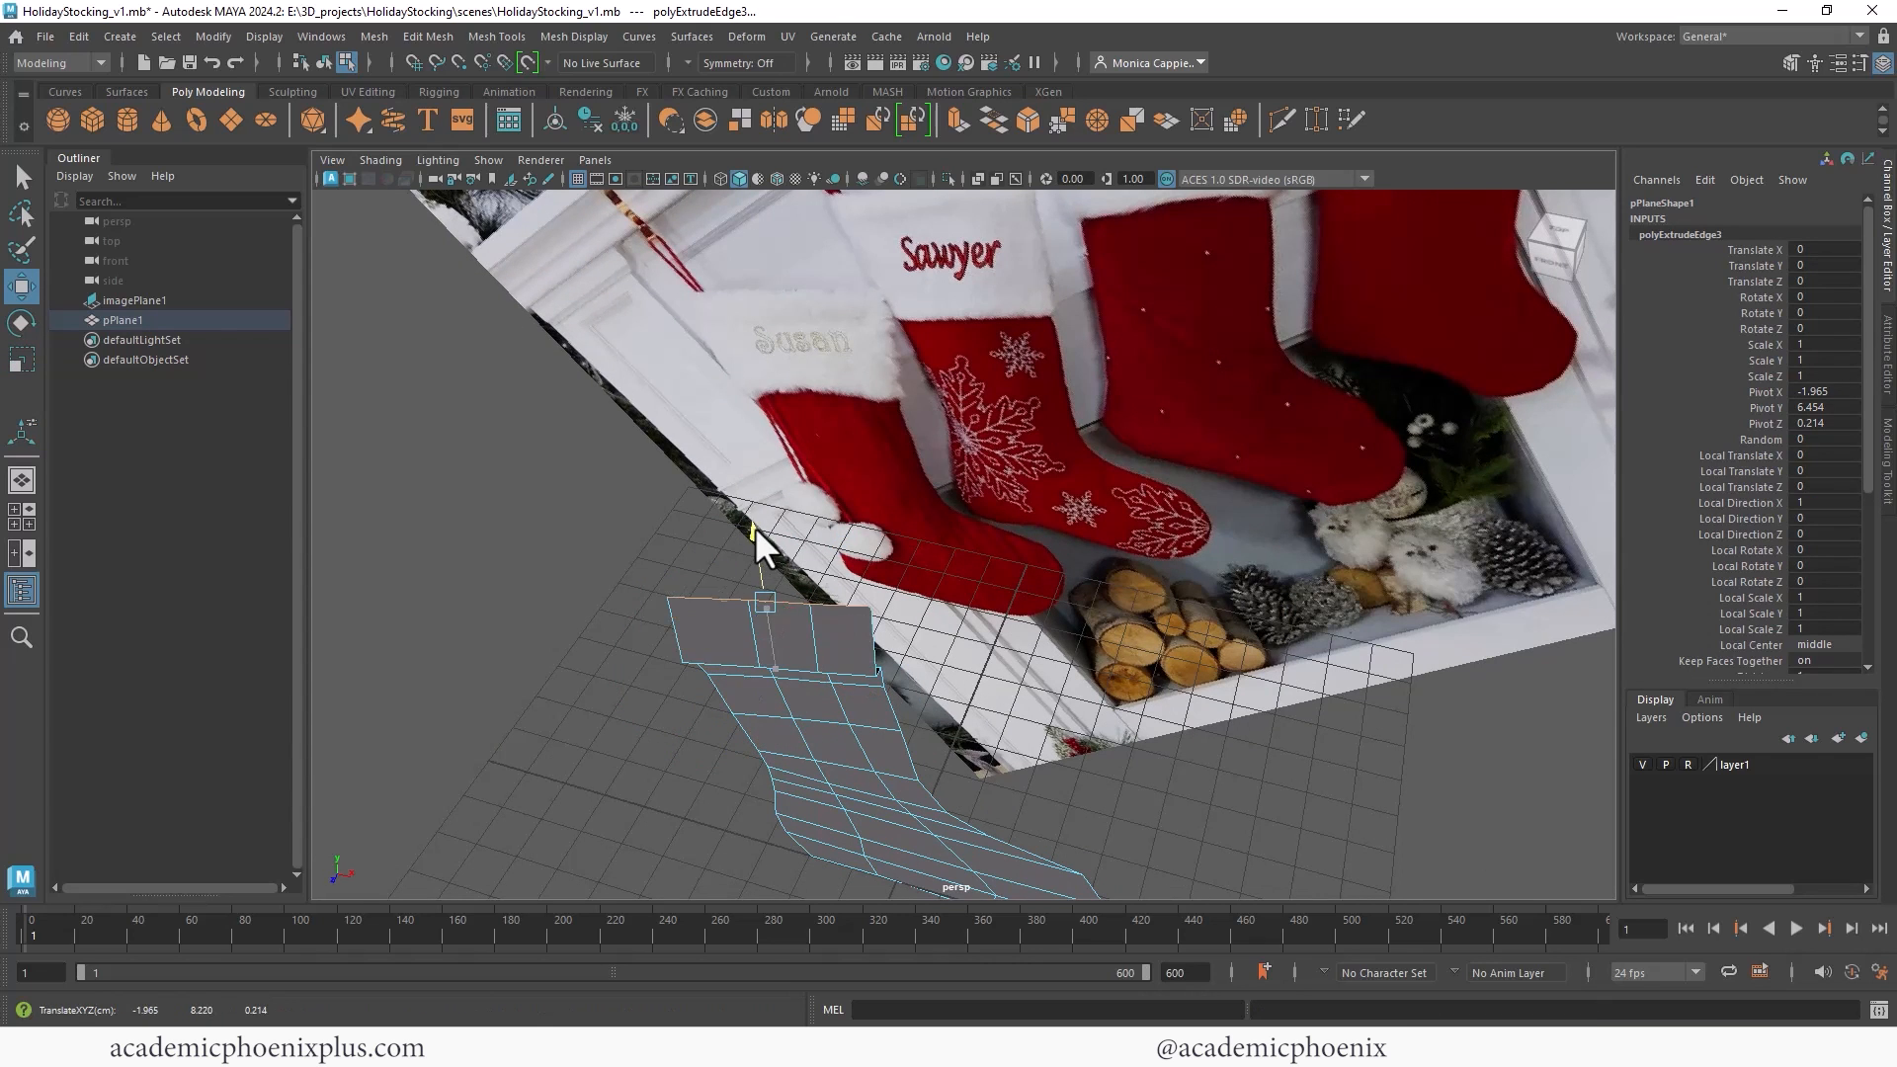
key(space)
scroll(721, 520, up, 5)
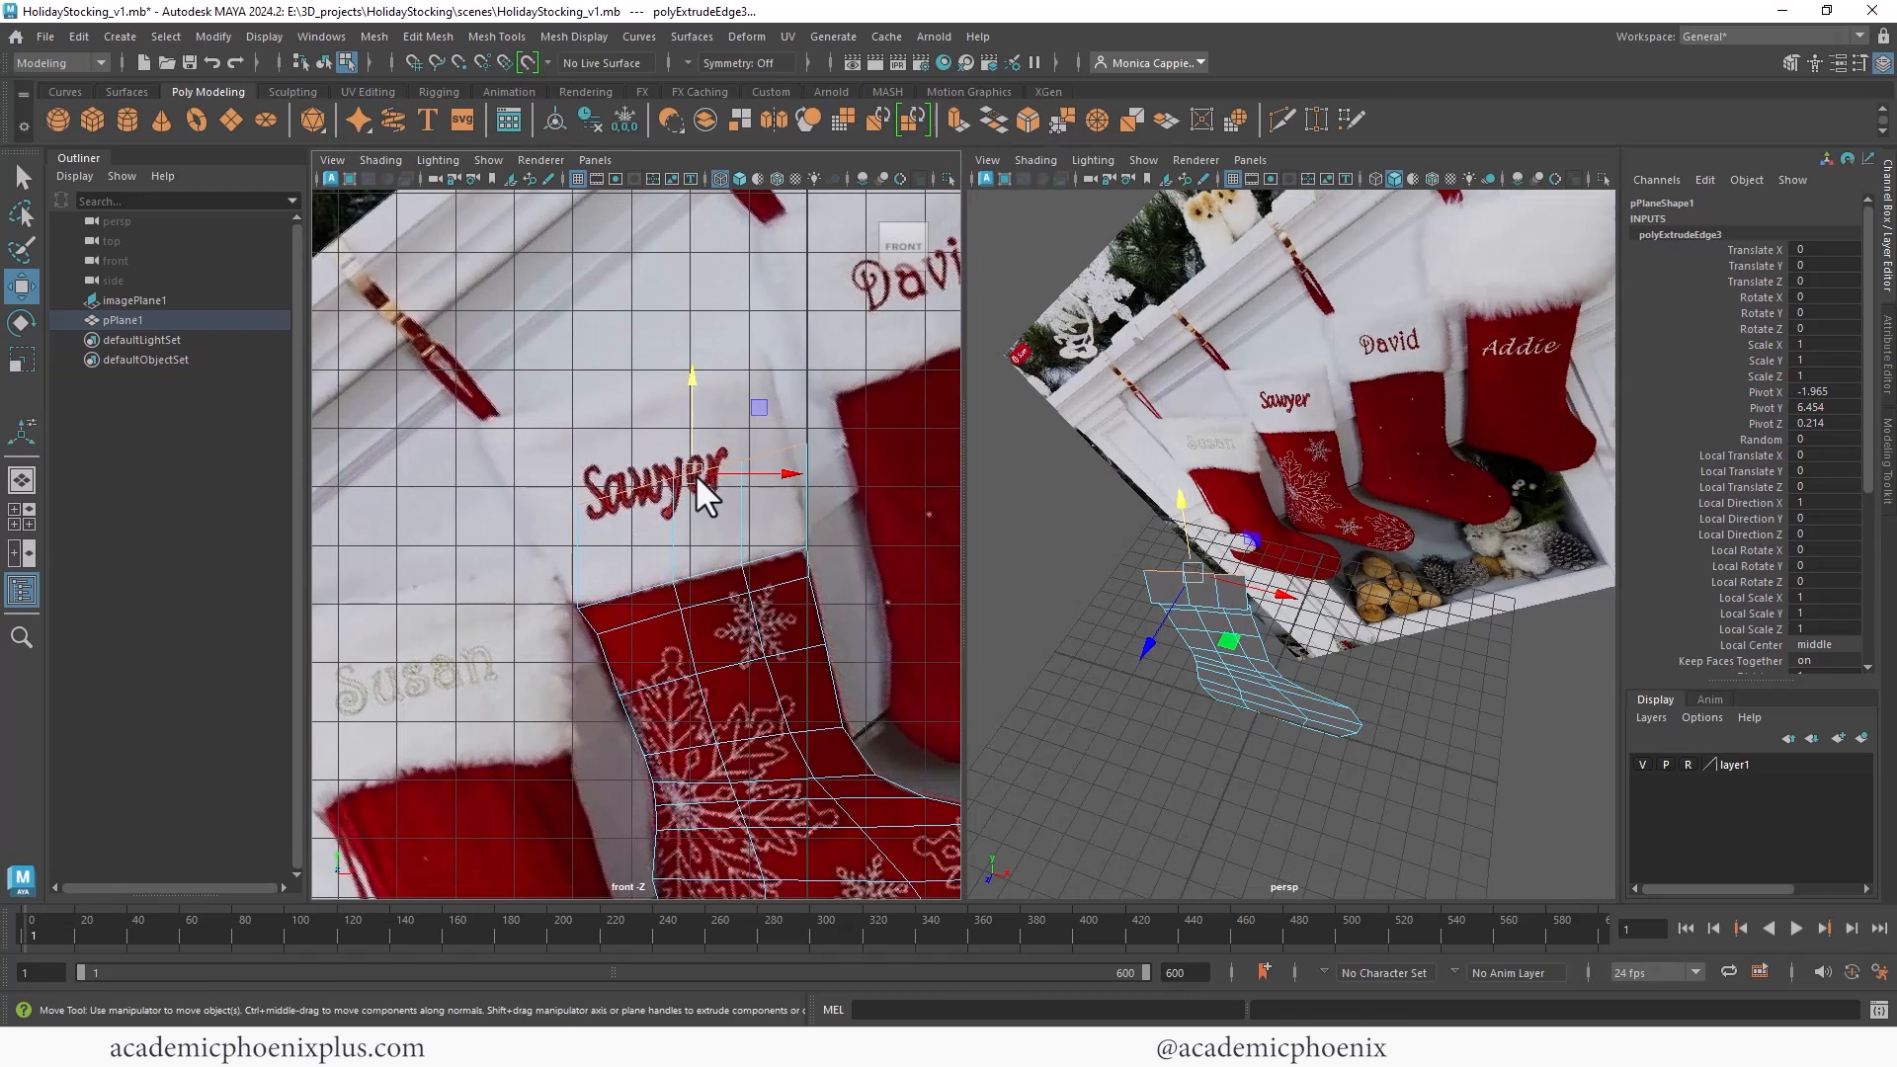
drag(691, 470, 745, 488)
key(r)
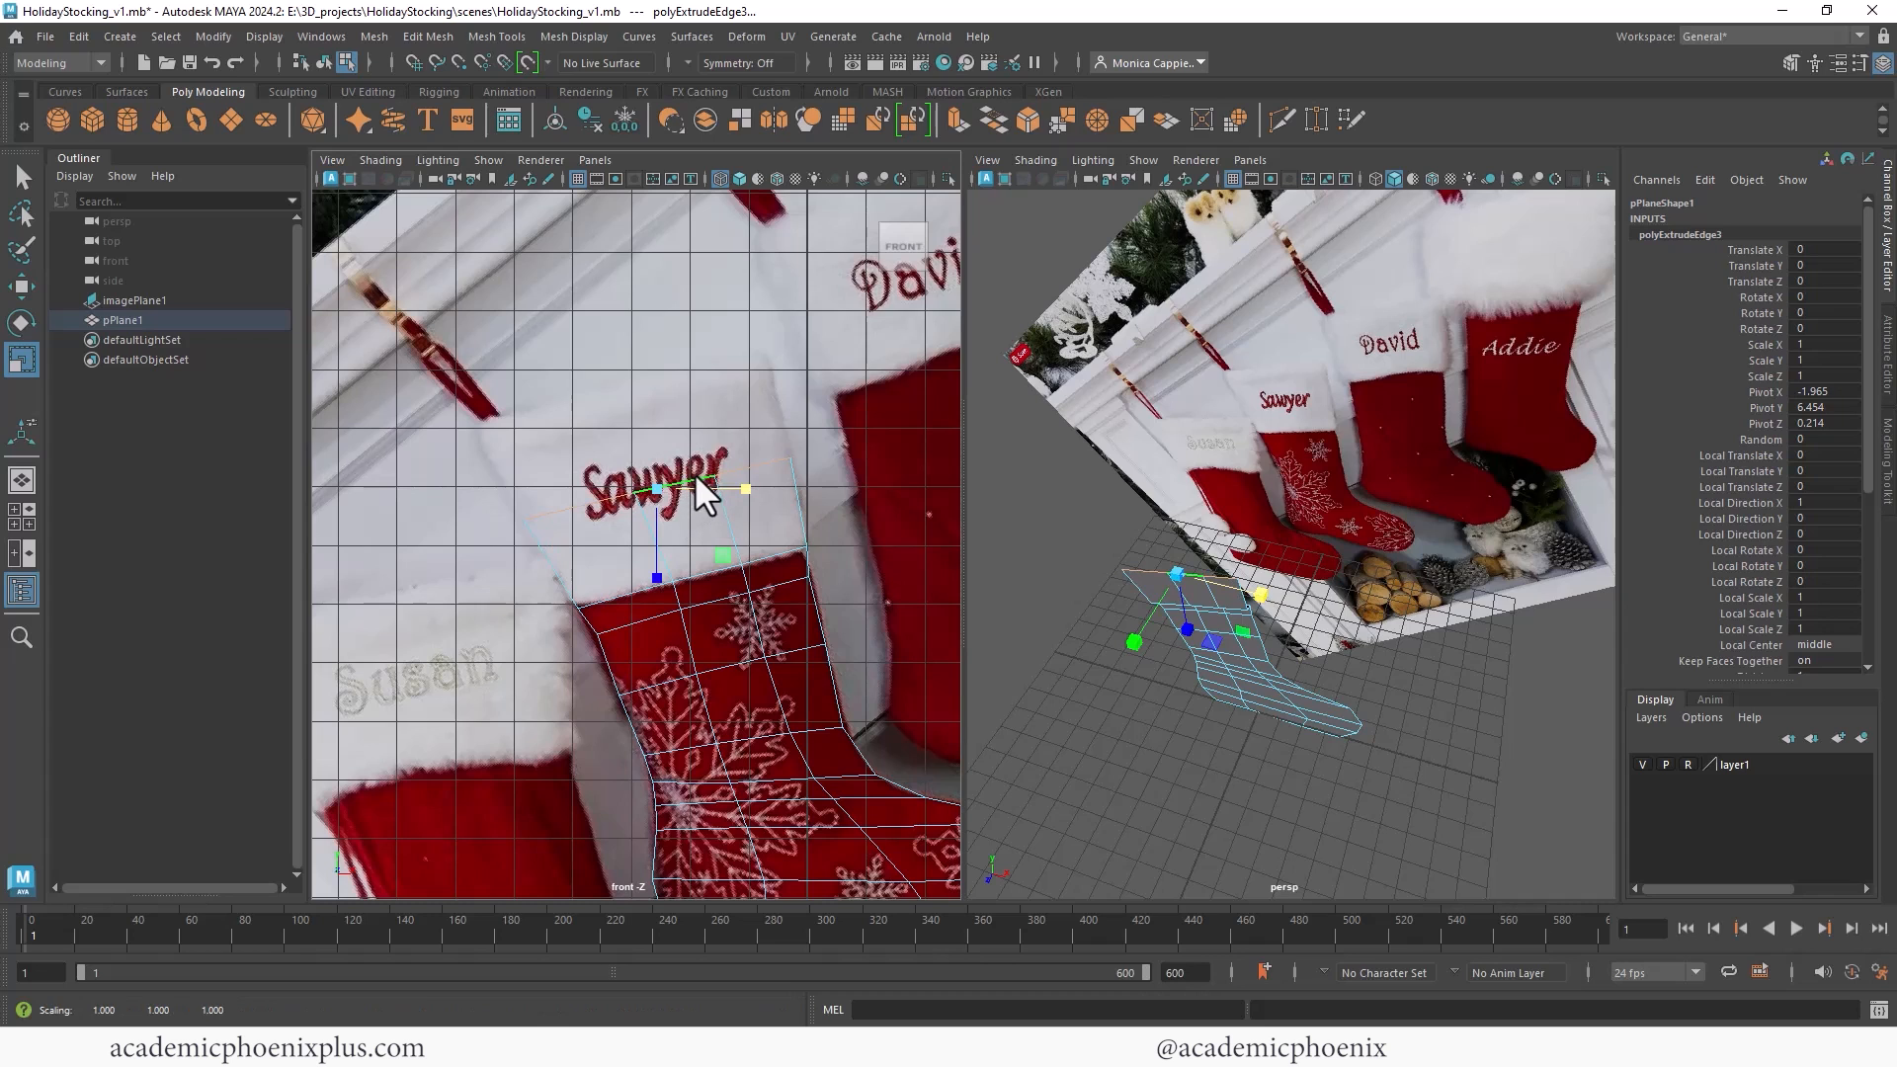
Step: Extrude the cuff's upper edges to the top of the reference cuff and align the top-row vertices with its rim
key(ctrl+e)
drag(554, 423, 530, 369)
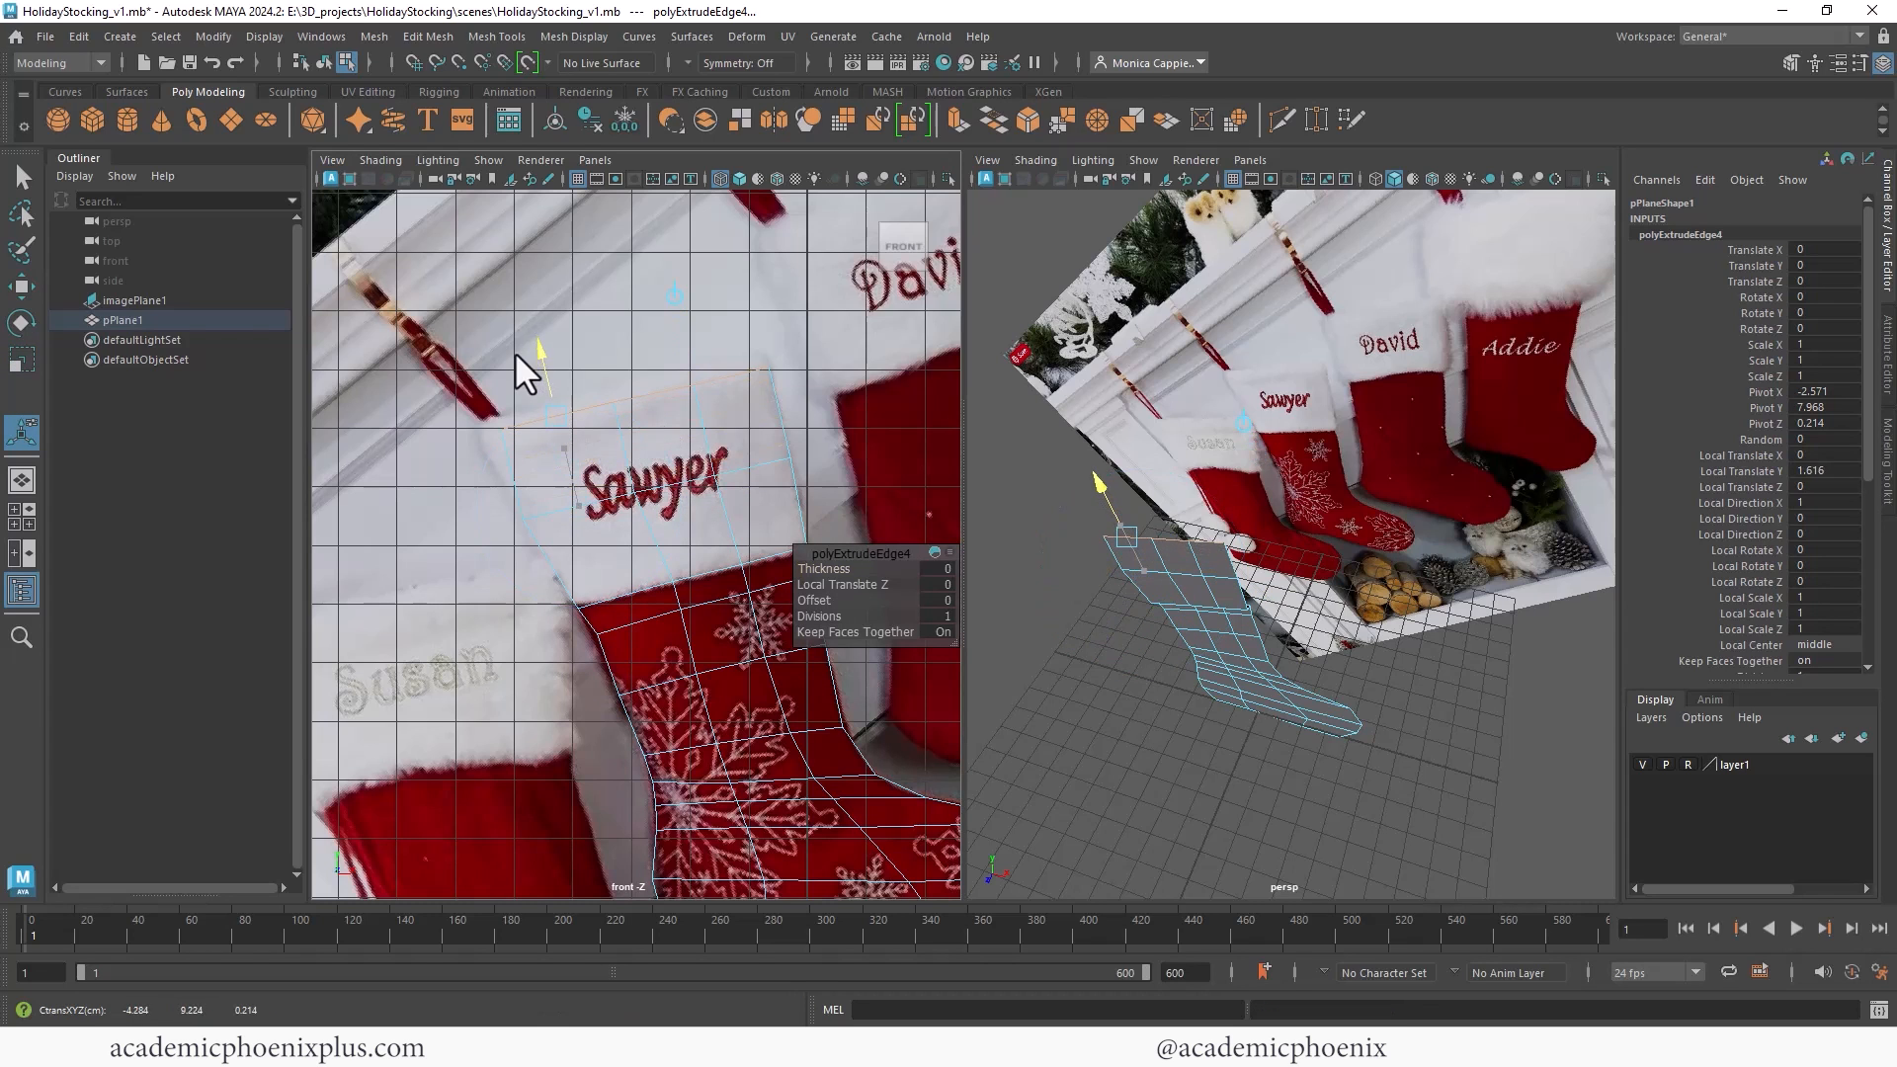
right_click(558, 423)
right_drag(558, 423, 453, 425)
click(476, 428)
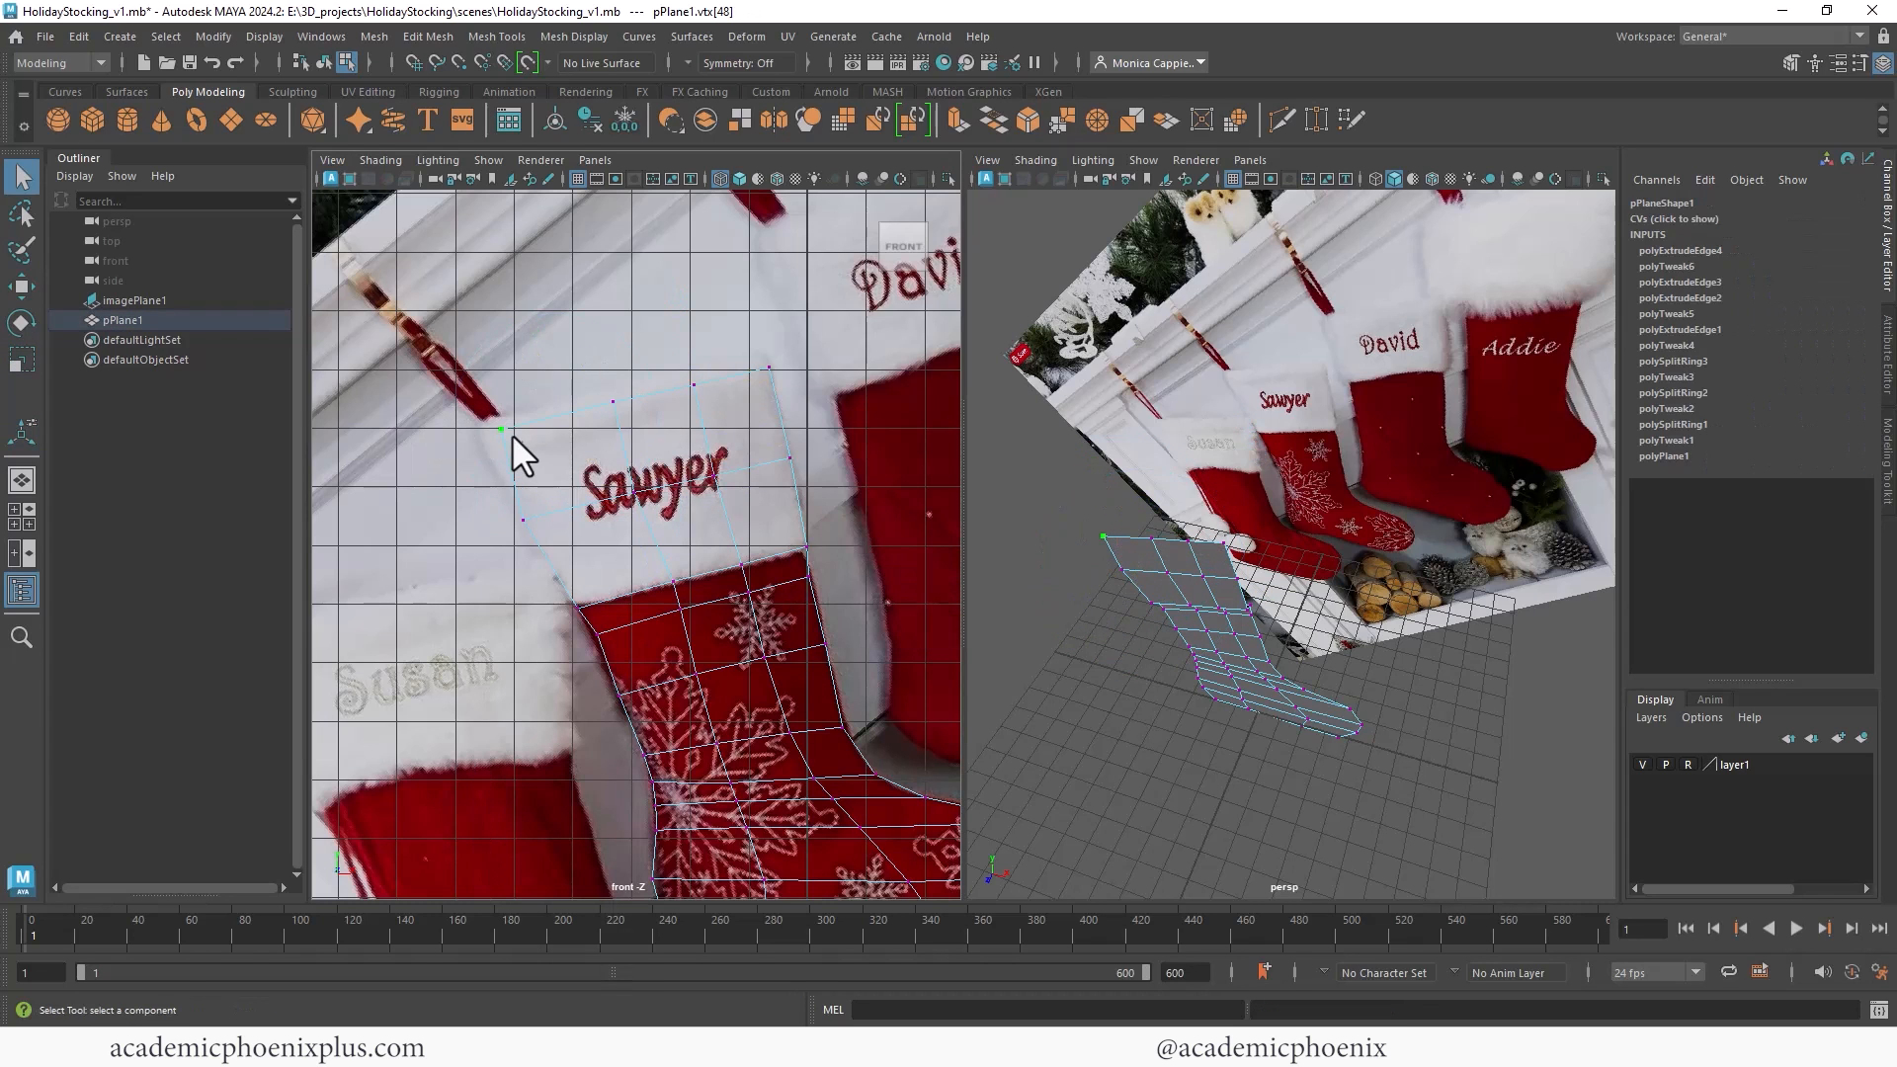
key(w)
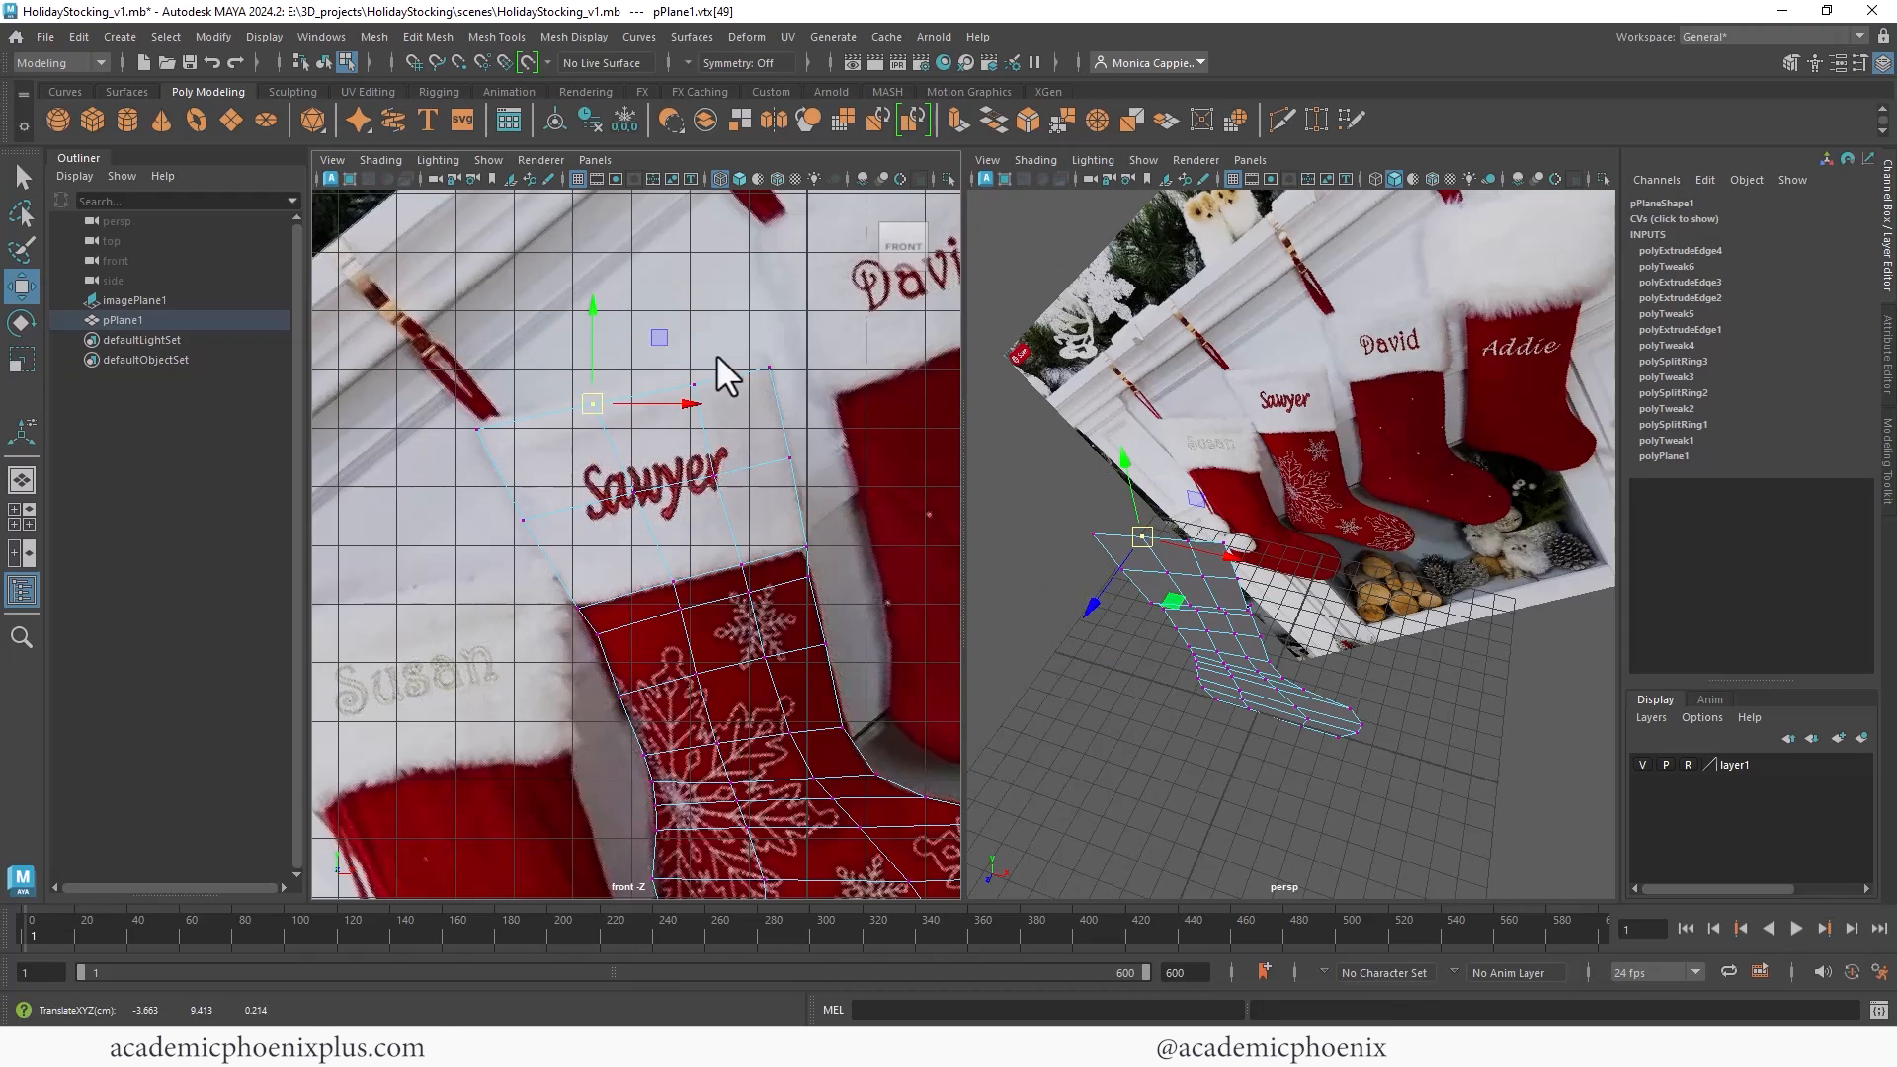
click(770, 366)
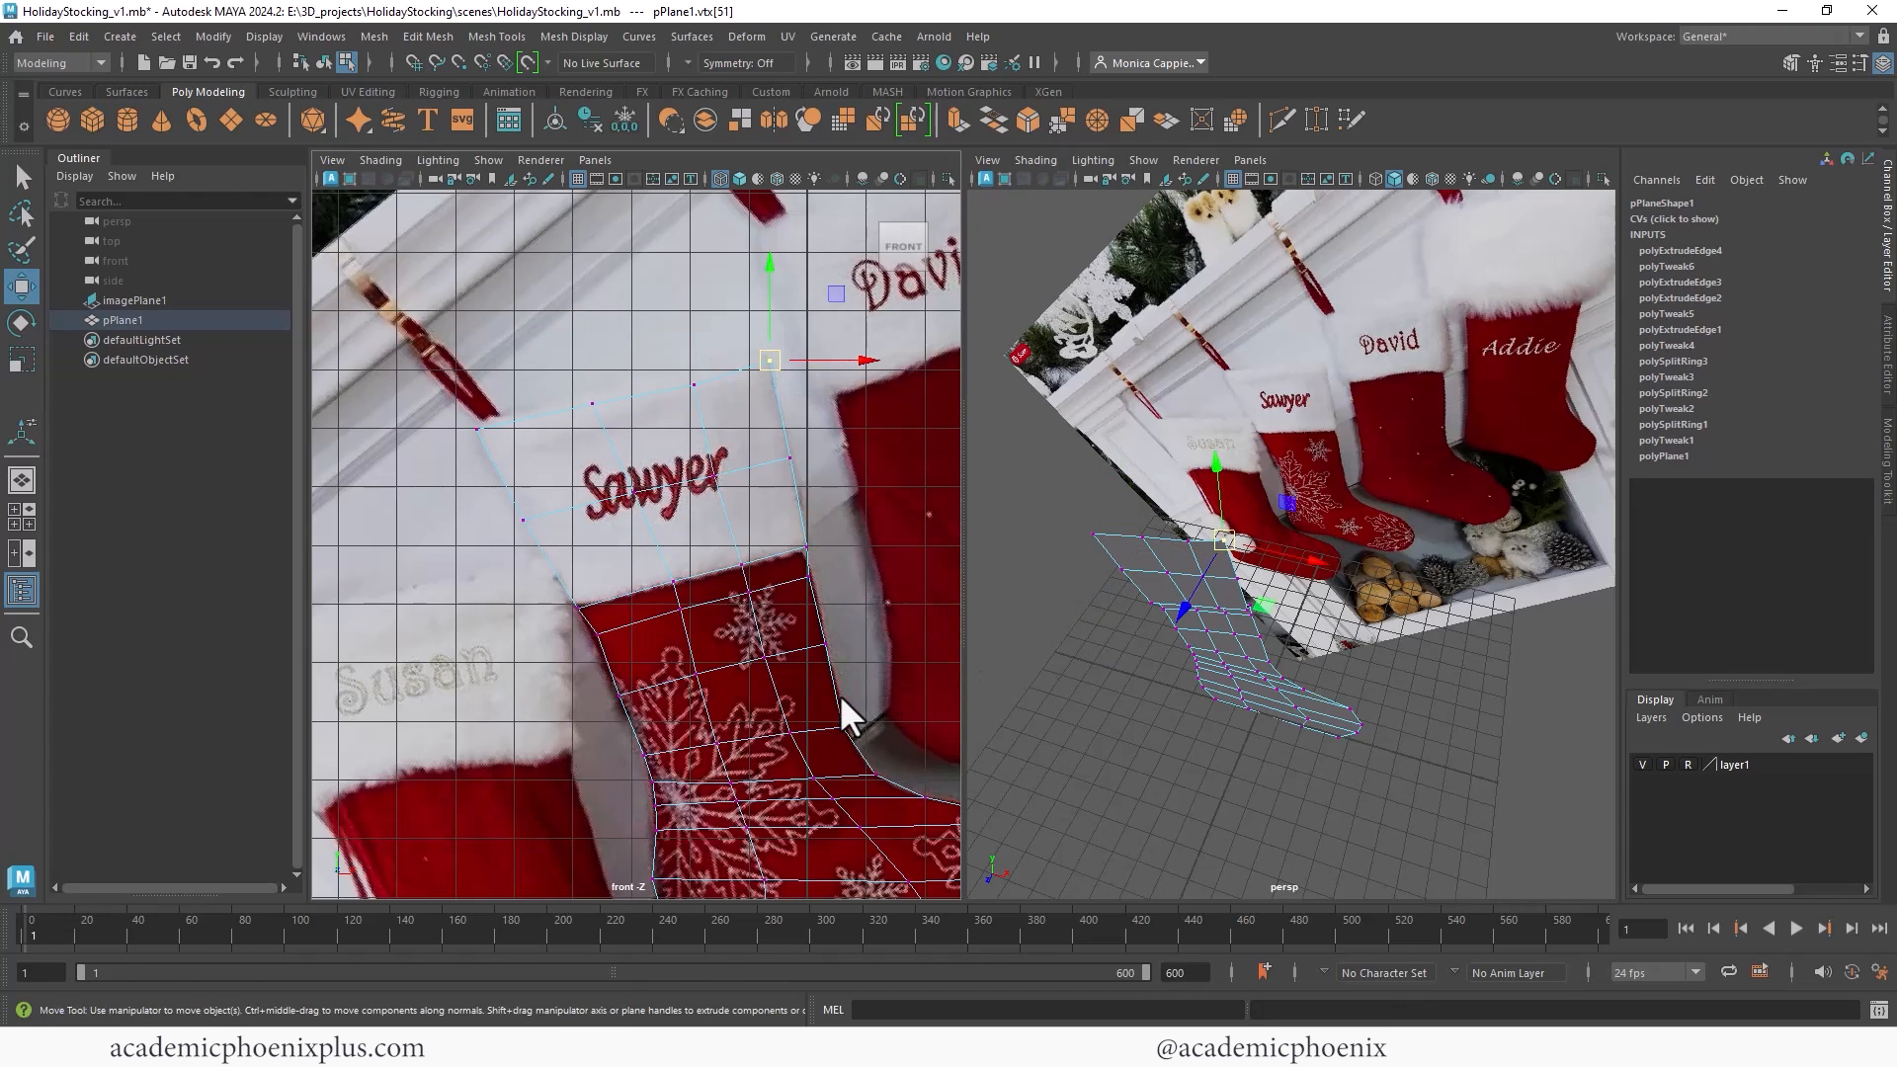
Step: Select the border edge loop around the whole stocking and move it slightly backward in depth
key(space)
alt+drag(1057, 507, 840, 453)
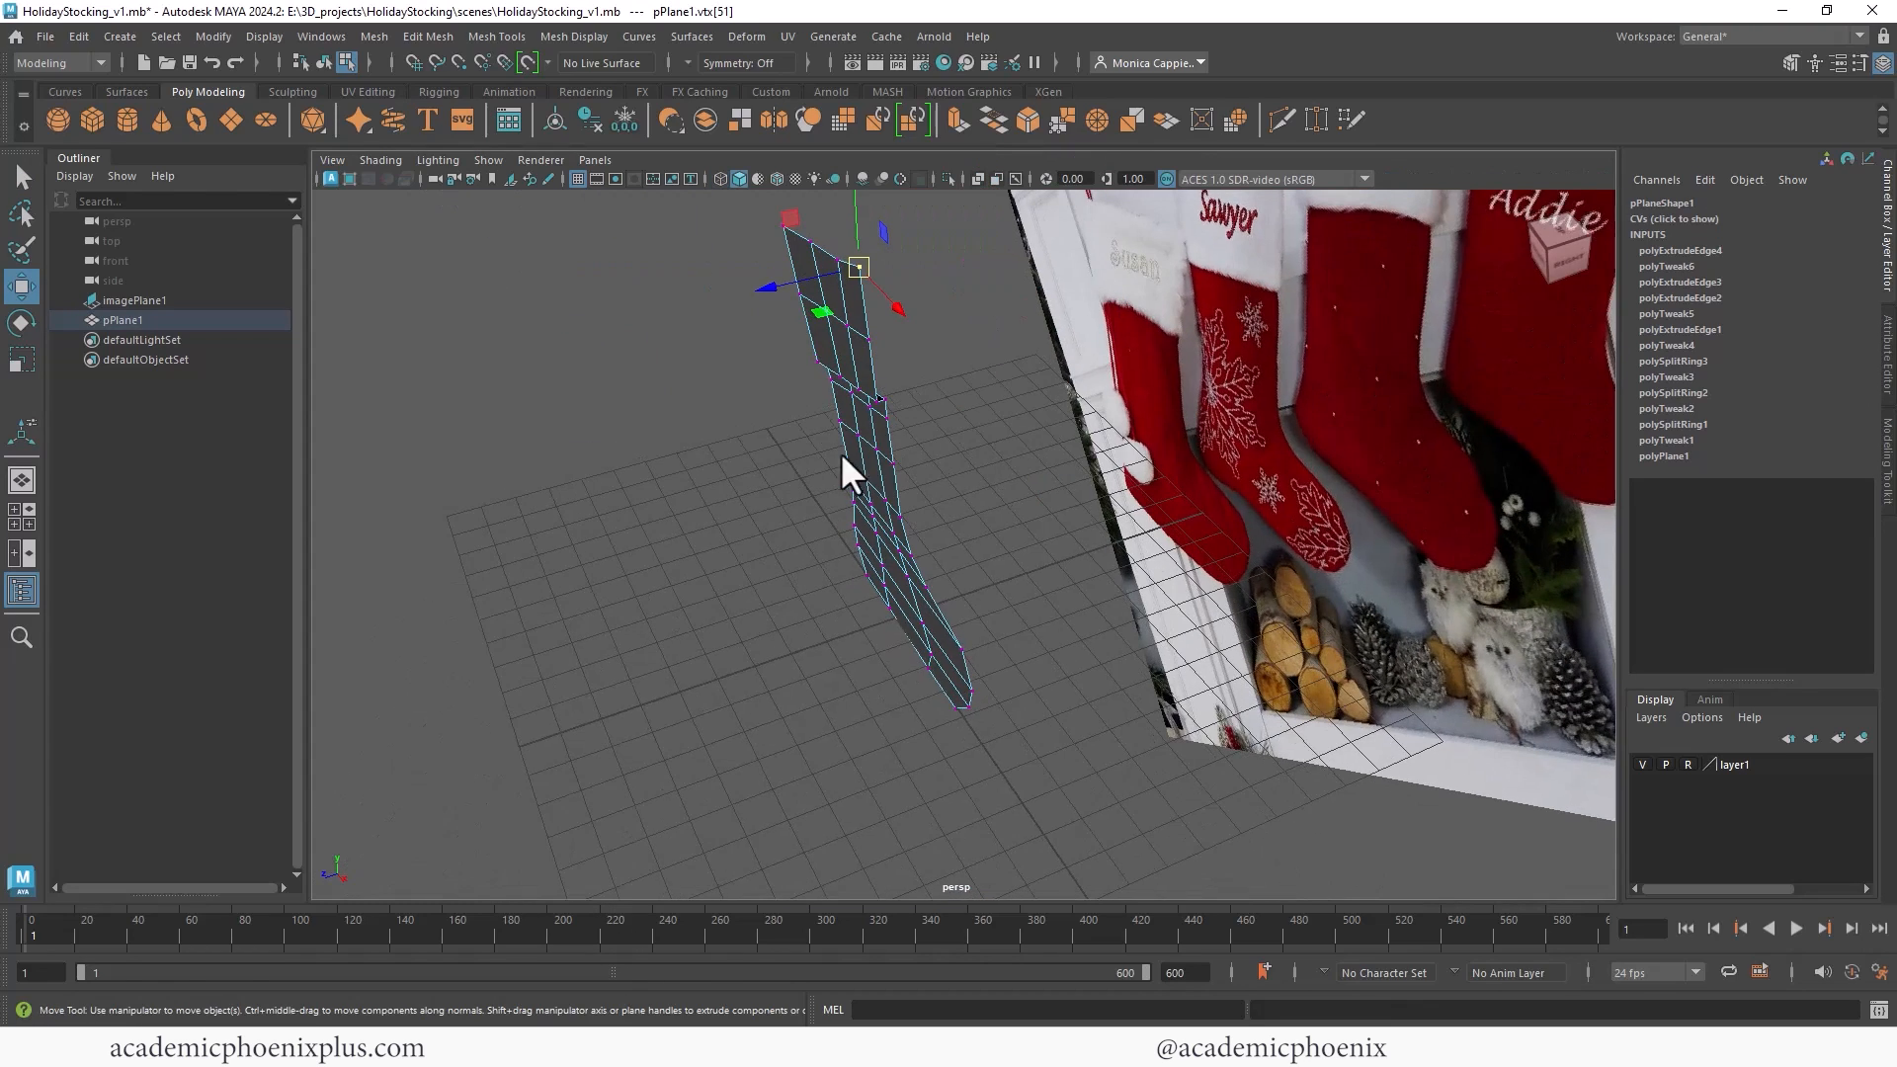
right_drag(879, 441, 961, 379)
alt+middle_drag(890, 445, 851, 495)
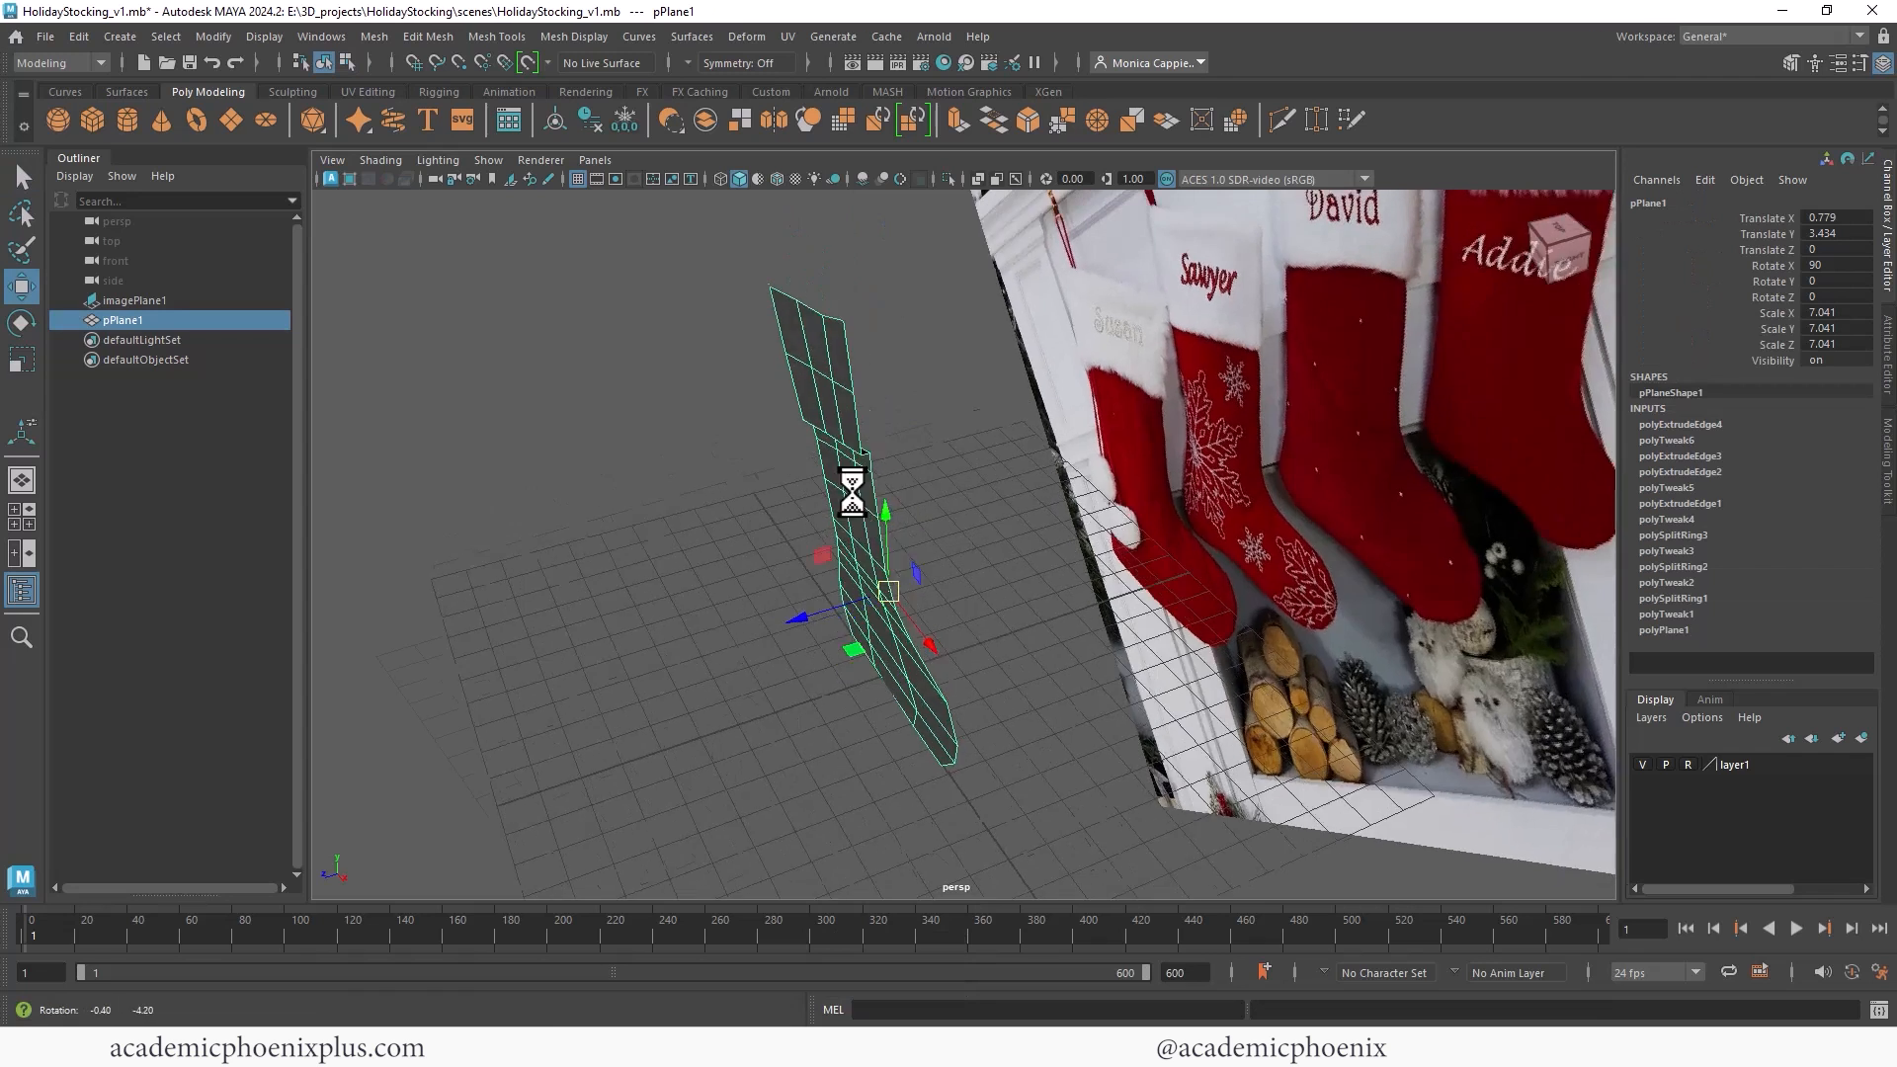
alt+drag(851, 495, 856, 419)
right_drag(857, 413, 862, 347)
double_click(859, 351)
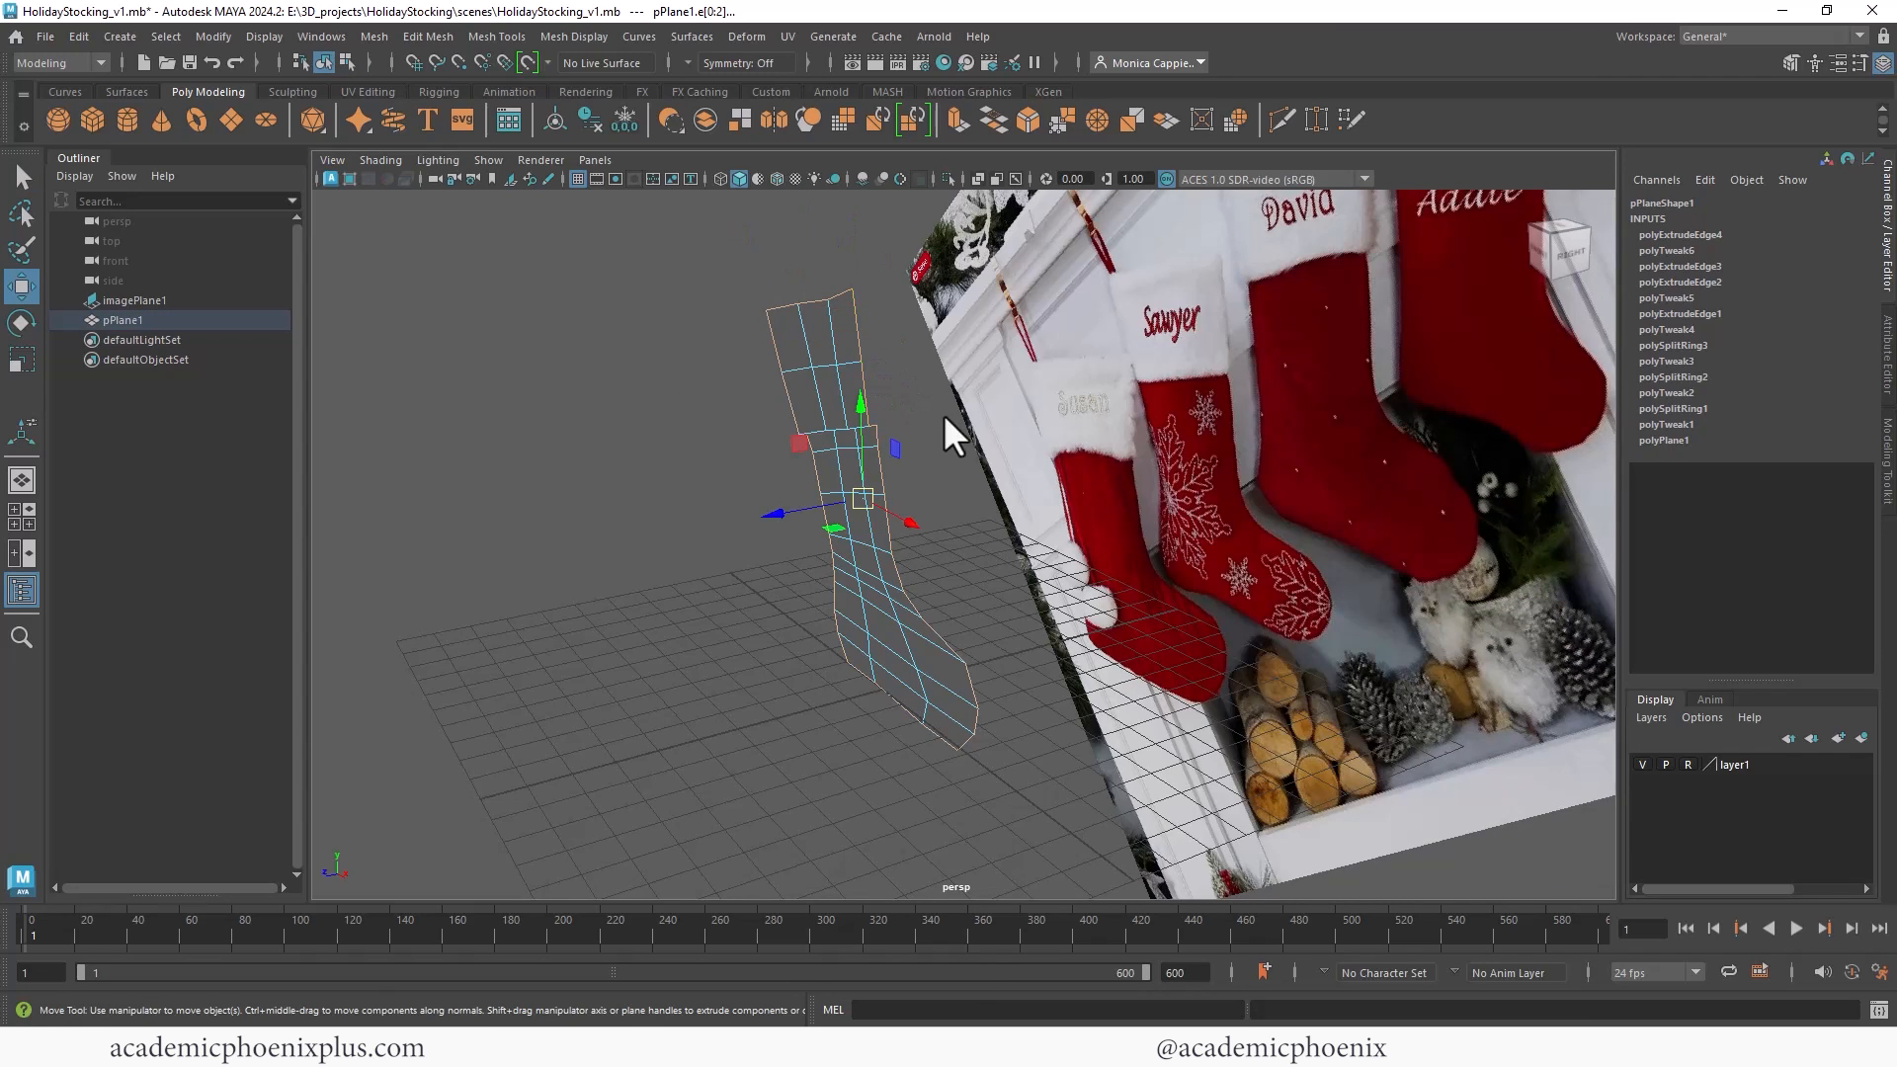
drag(777, 512, 930, 519)
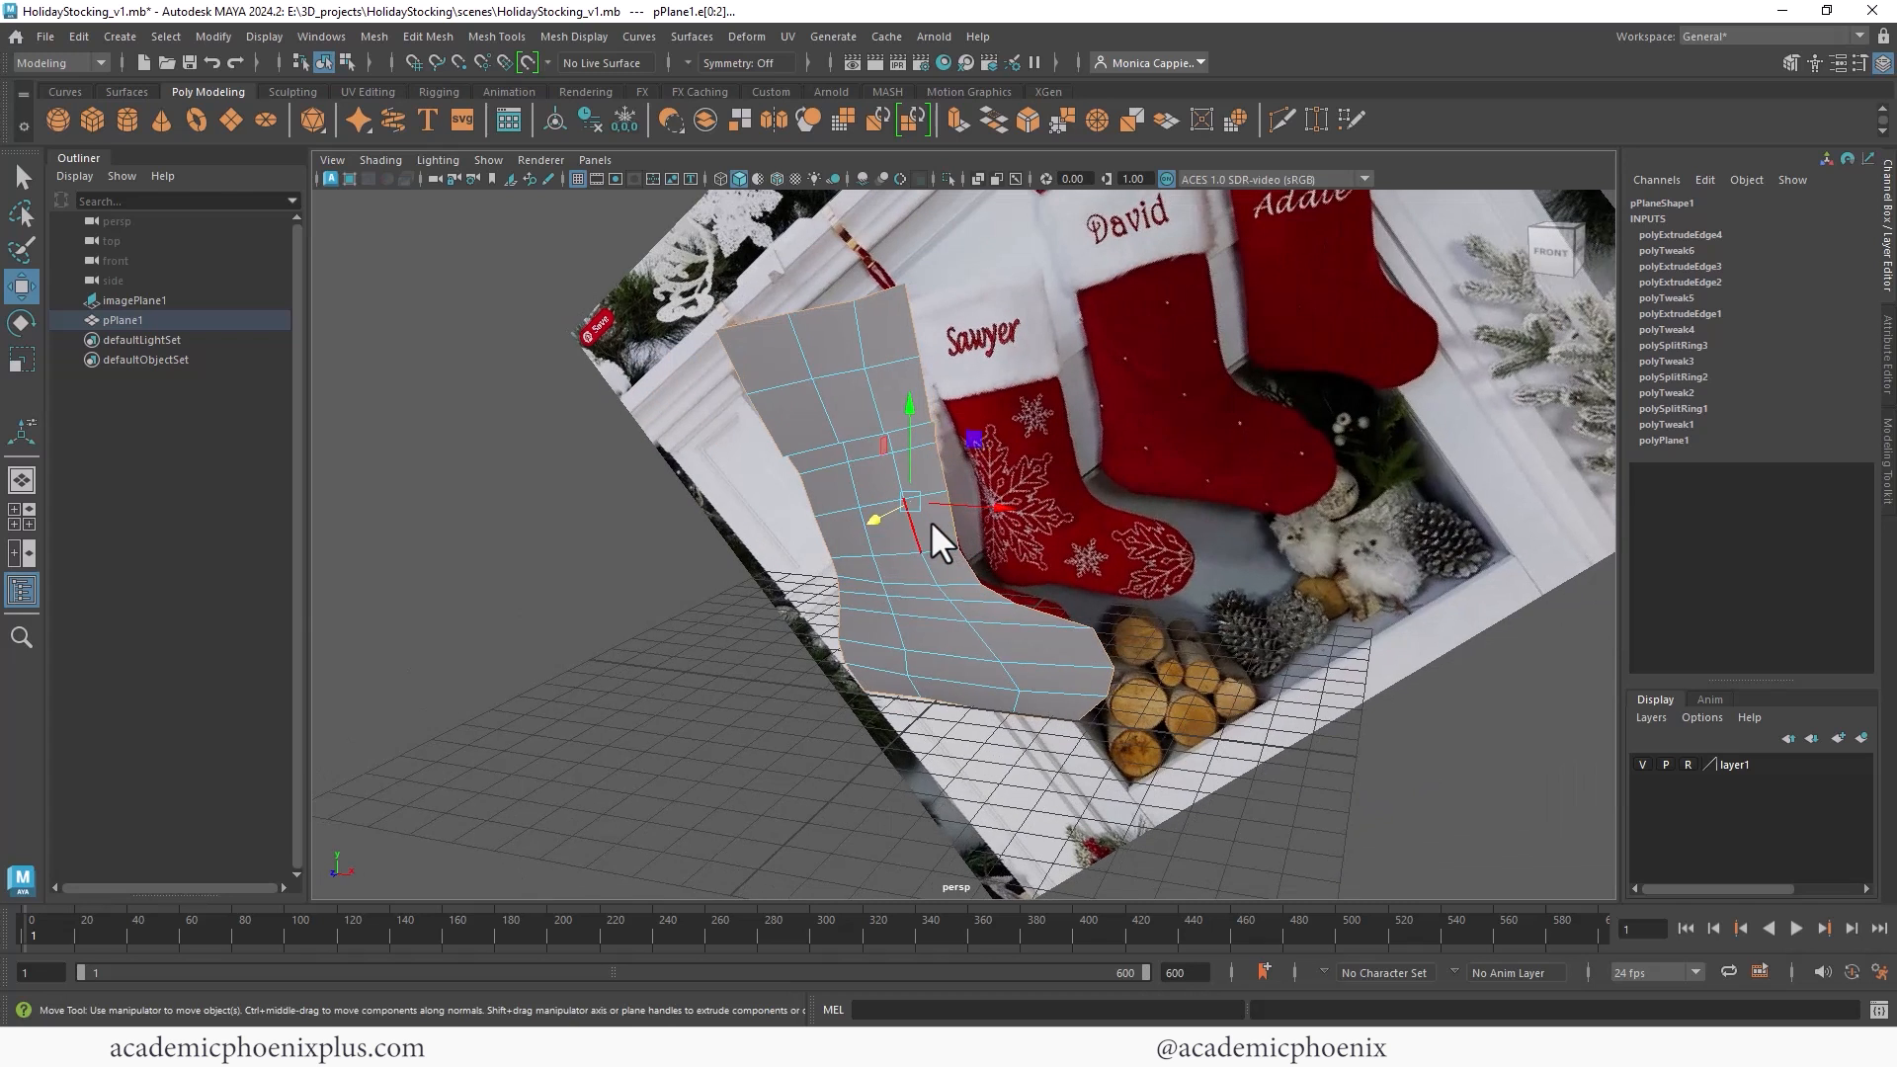
Step: Extrude the stocking's border edges backward to give the flat shape a side wall
key(ctrl+e)
key(r)
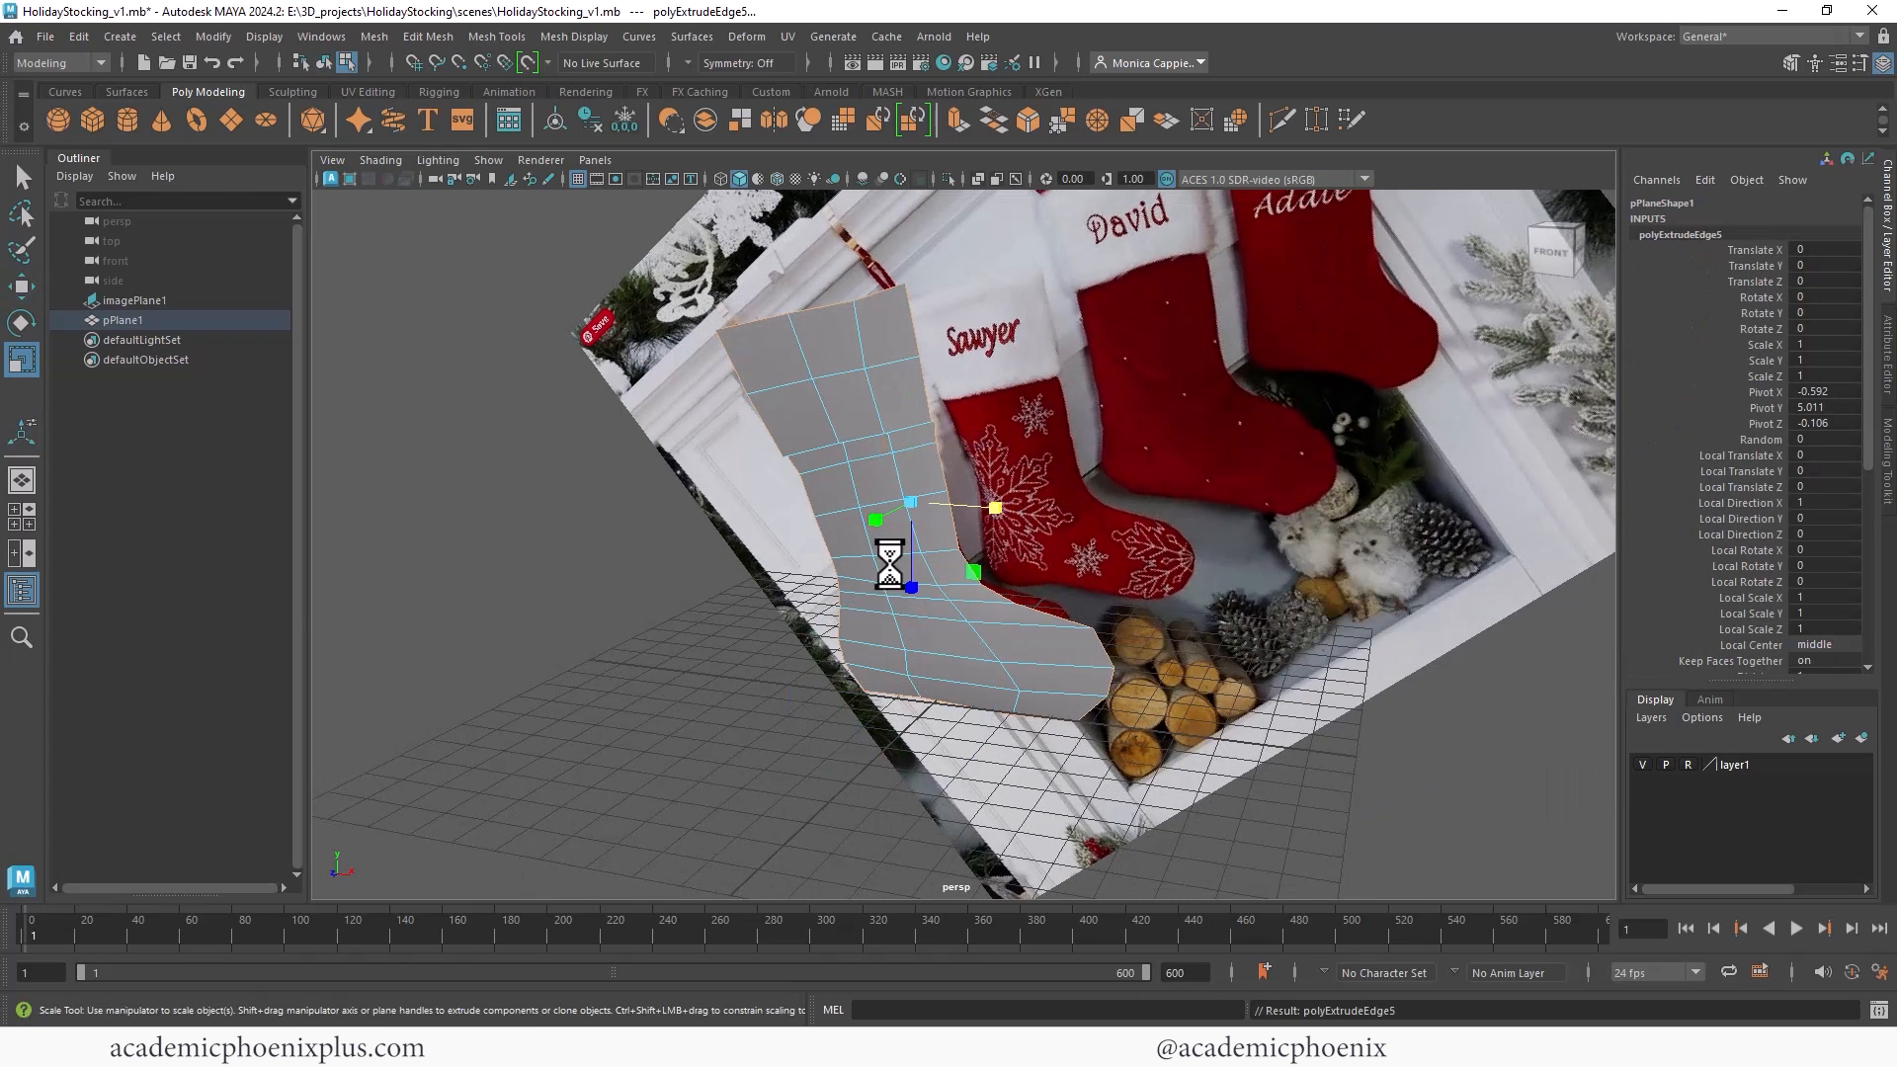
alt+drag(923, 500, 923, 411)
key(w)
Step: Flatten the extruded rear border edges along the depth axis and adjust their depth to straighten the back
key(r)
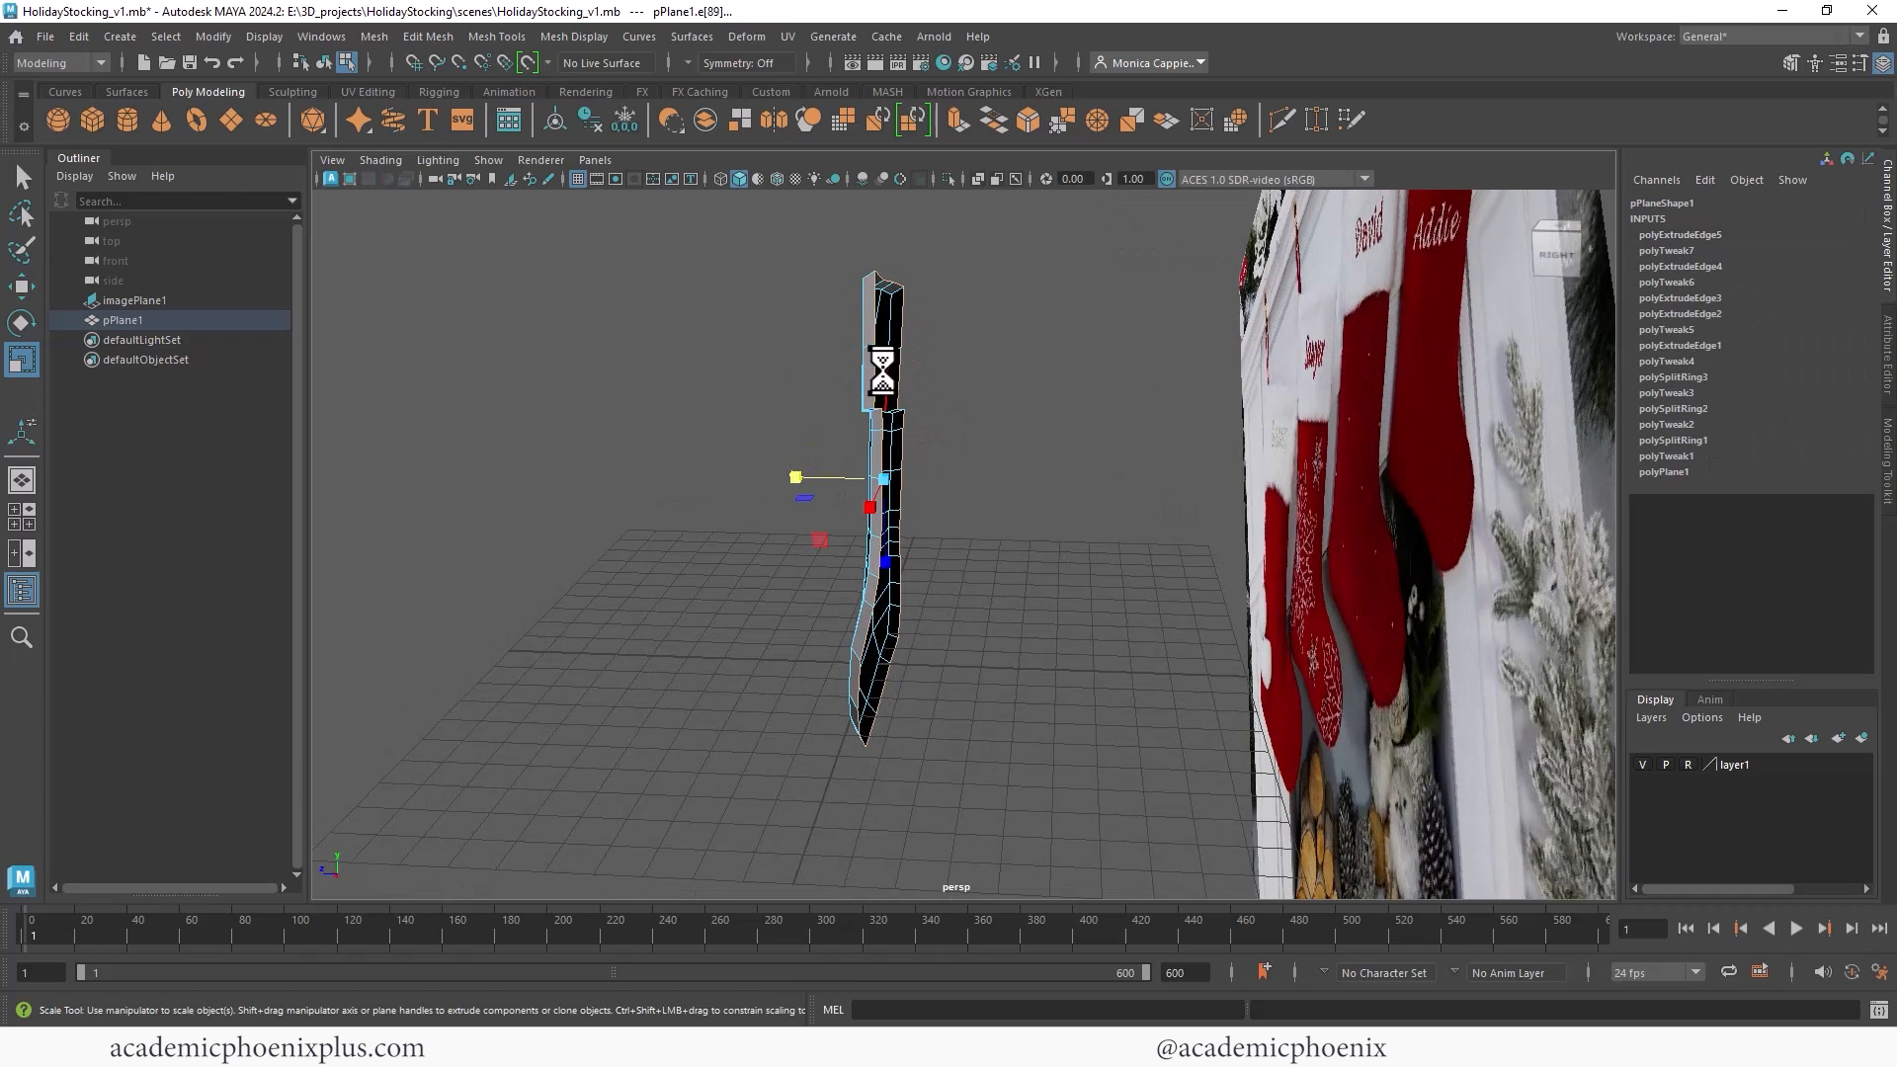
click(796, 476)
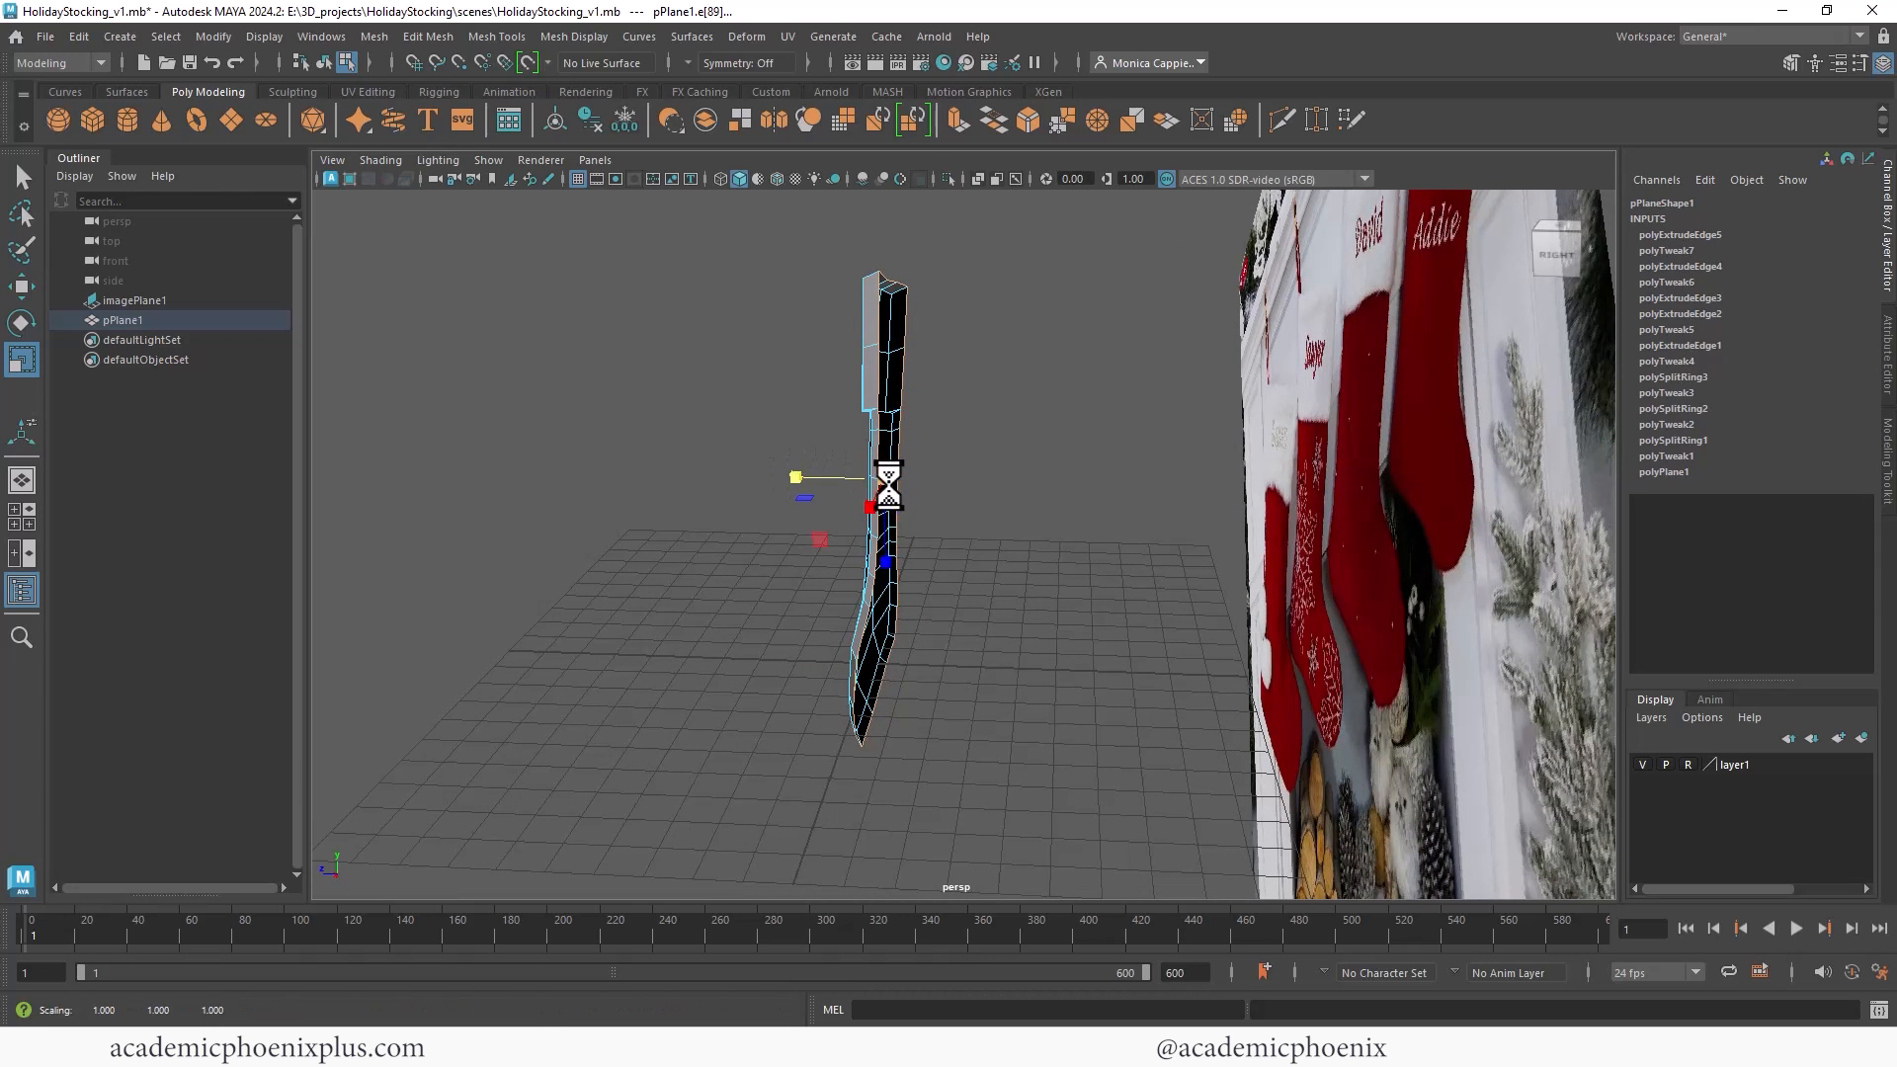
key(w)
drag(789, 472, 800, 472)
alt+drag(987, 397, 1034, 504)
key(r)
alt+drag(1040, 376, 868, 424)
key(w)
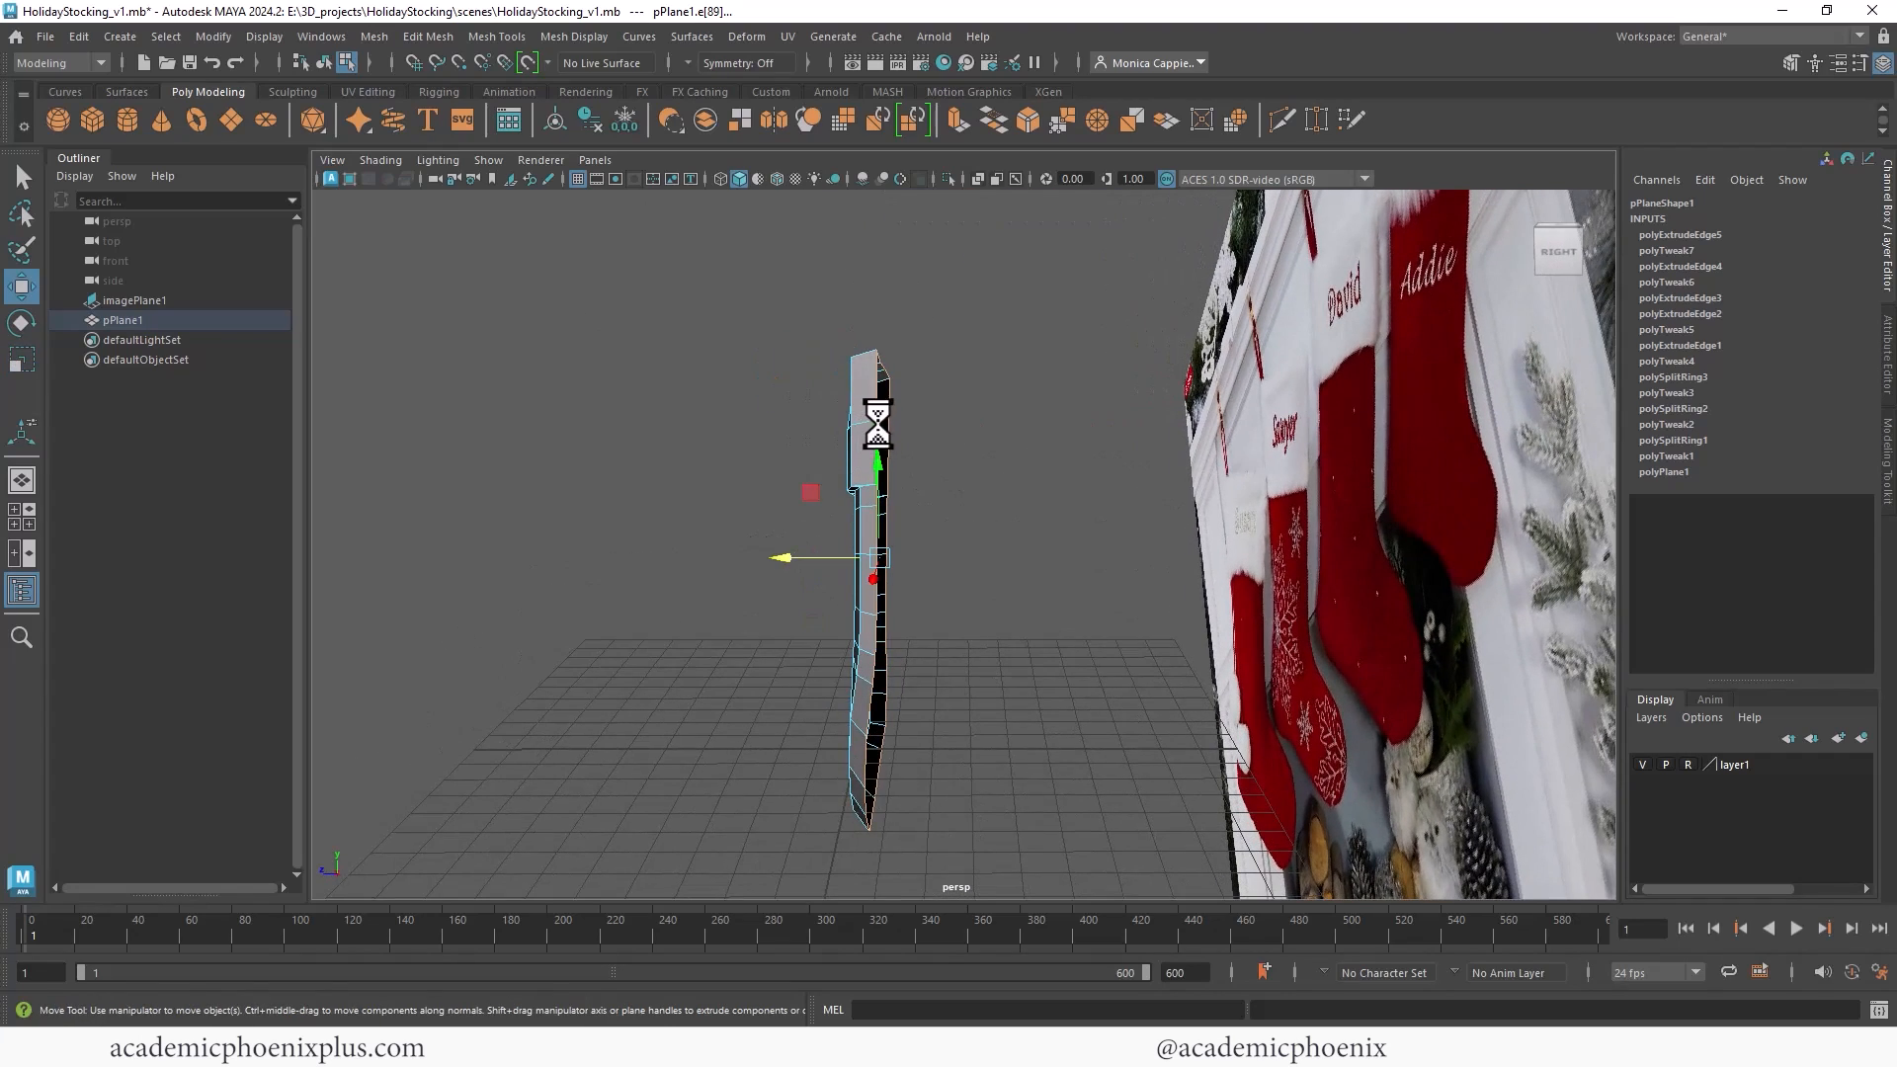
Step: Return to object mode and snap the stocking's pivot to a vertex on its open rear border
key(F8)
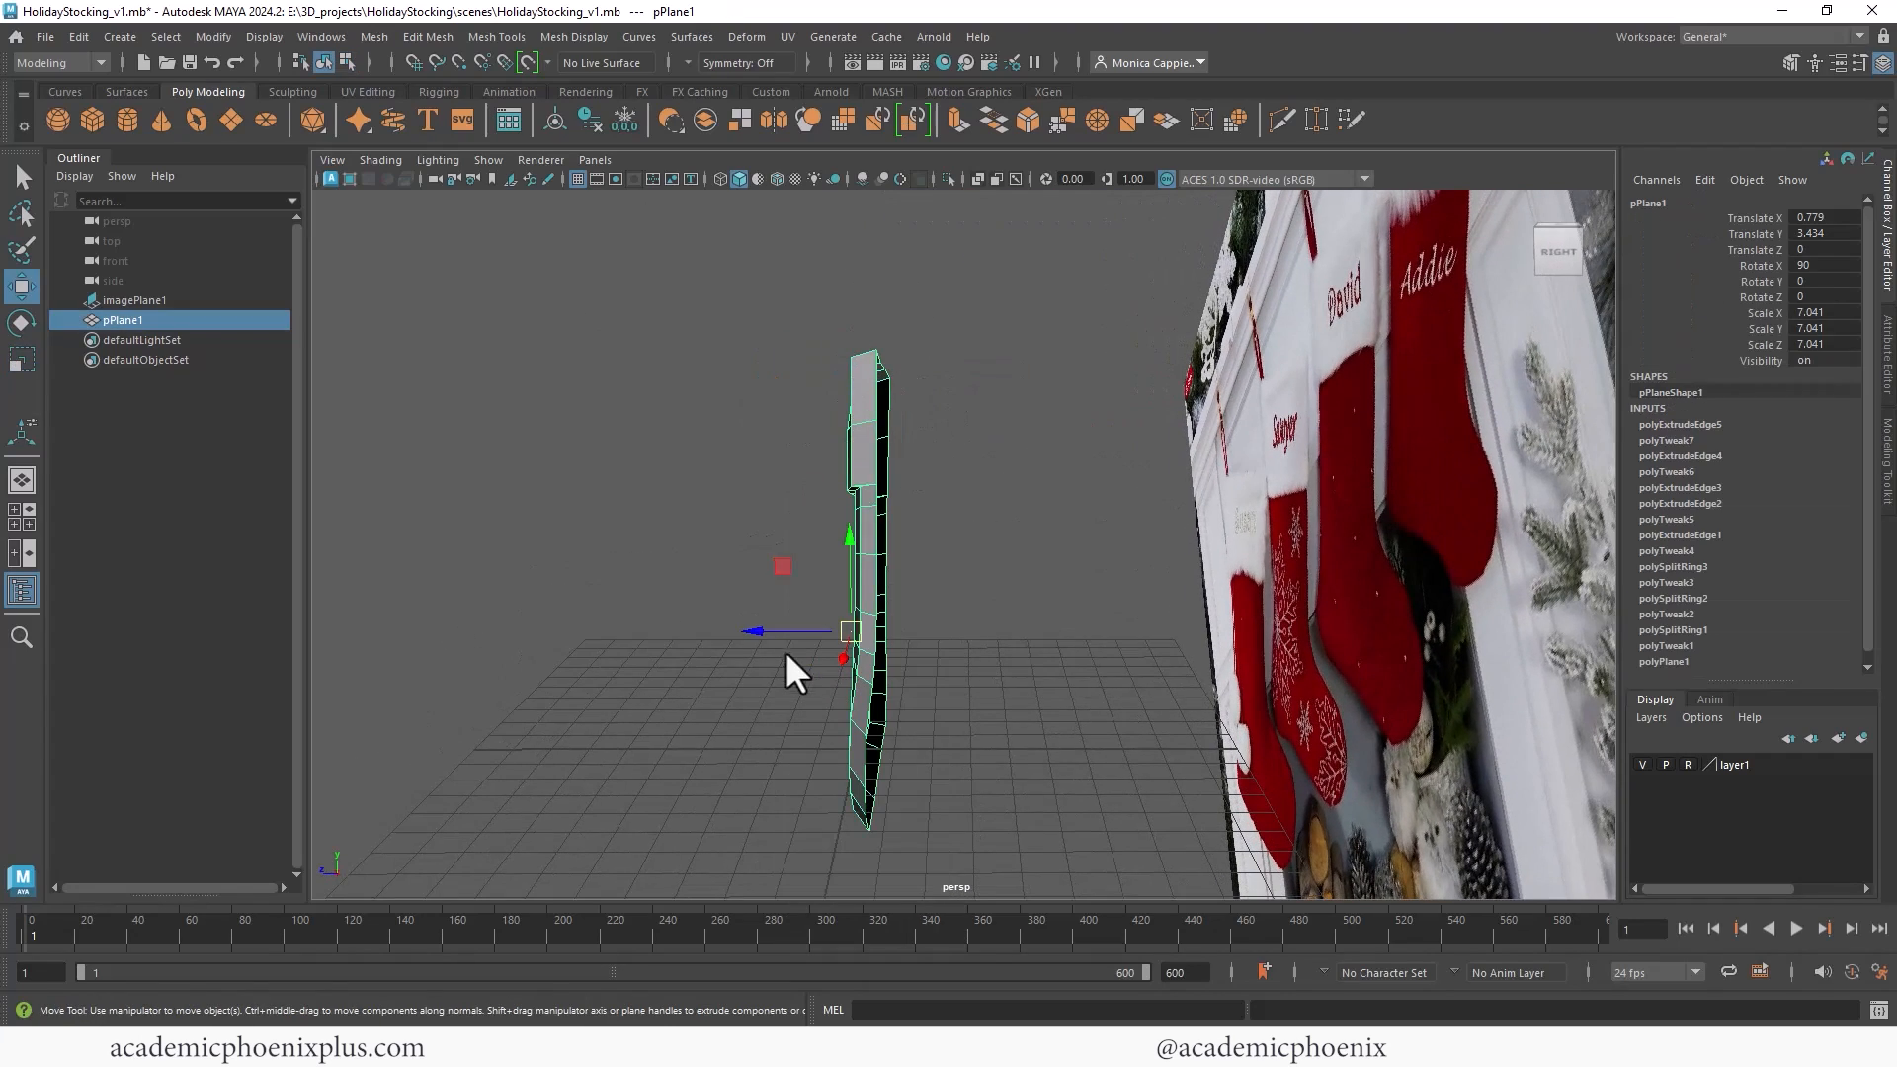
drag(759, 634, 785, 632)
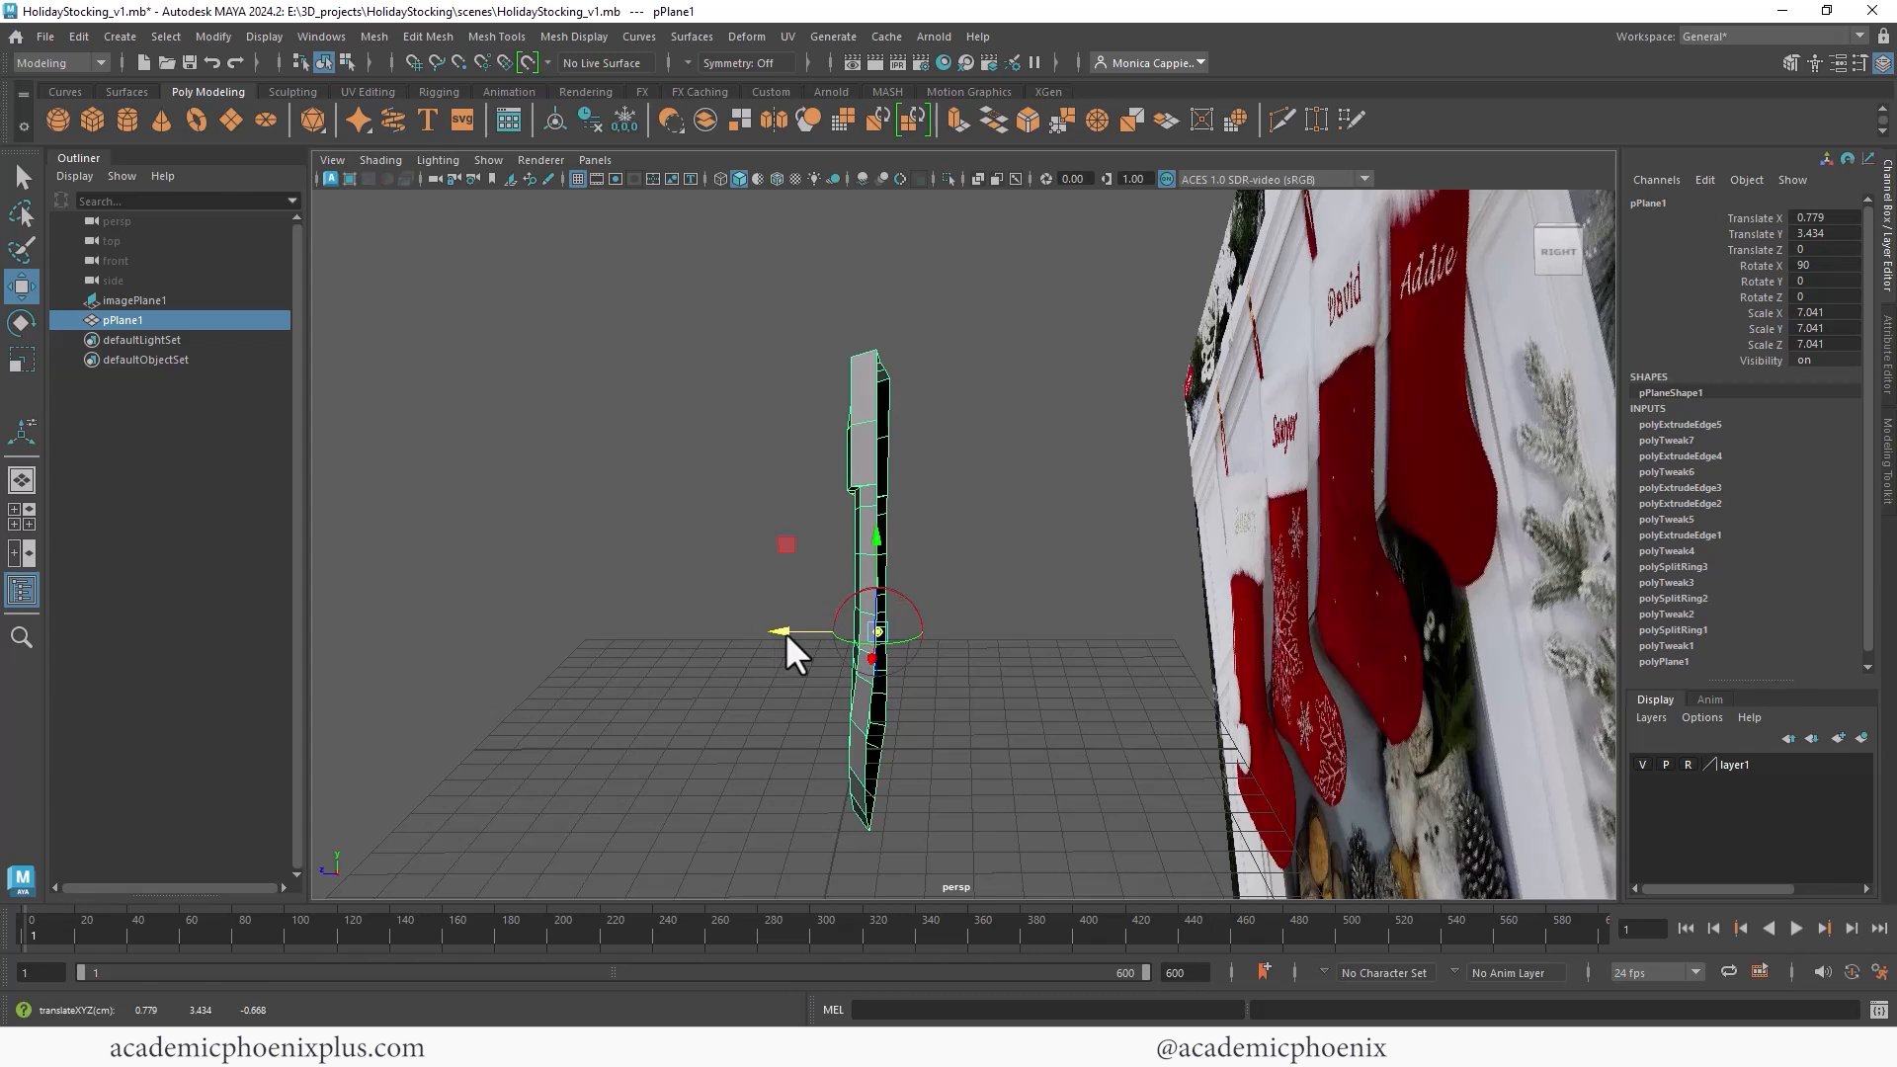
alt+right_drag(988, 521, 1158, 429)
alt+middle_drag(1158, 429, 1024, 393)
alt+drag(1024, 393, 939, 365)
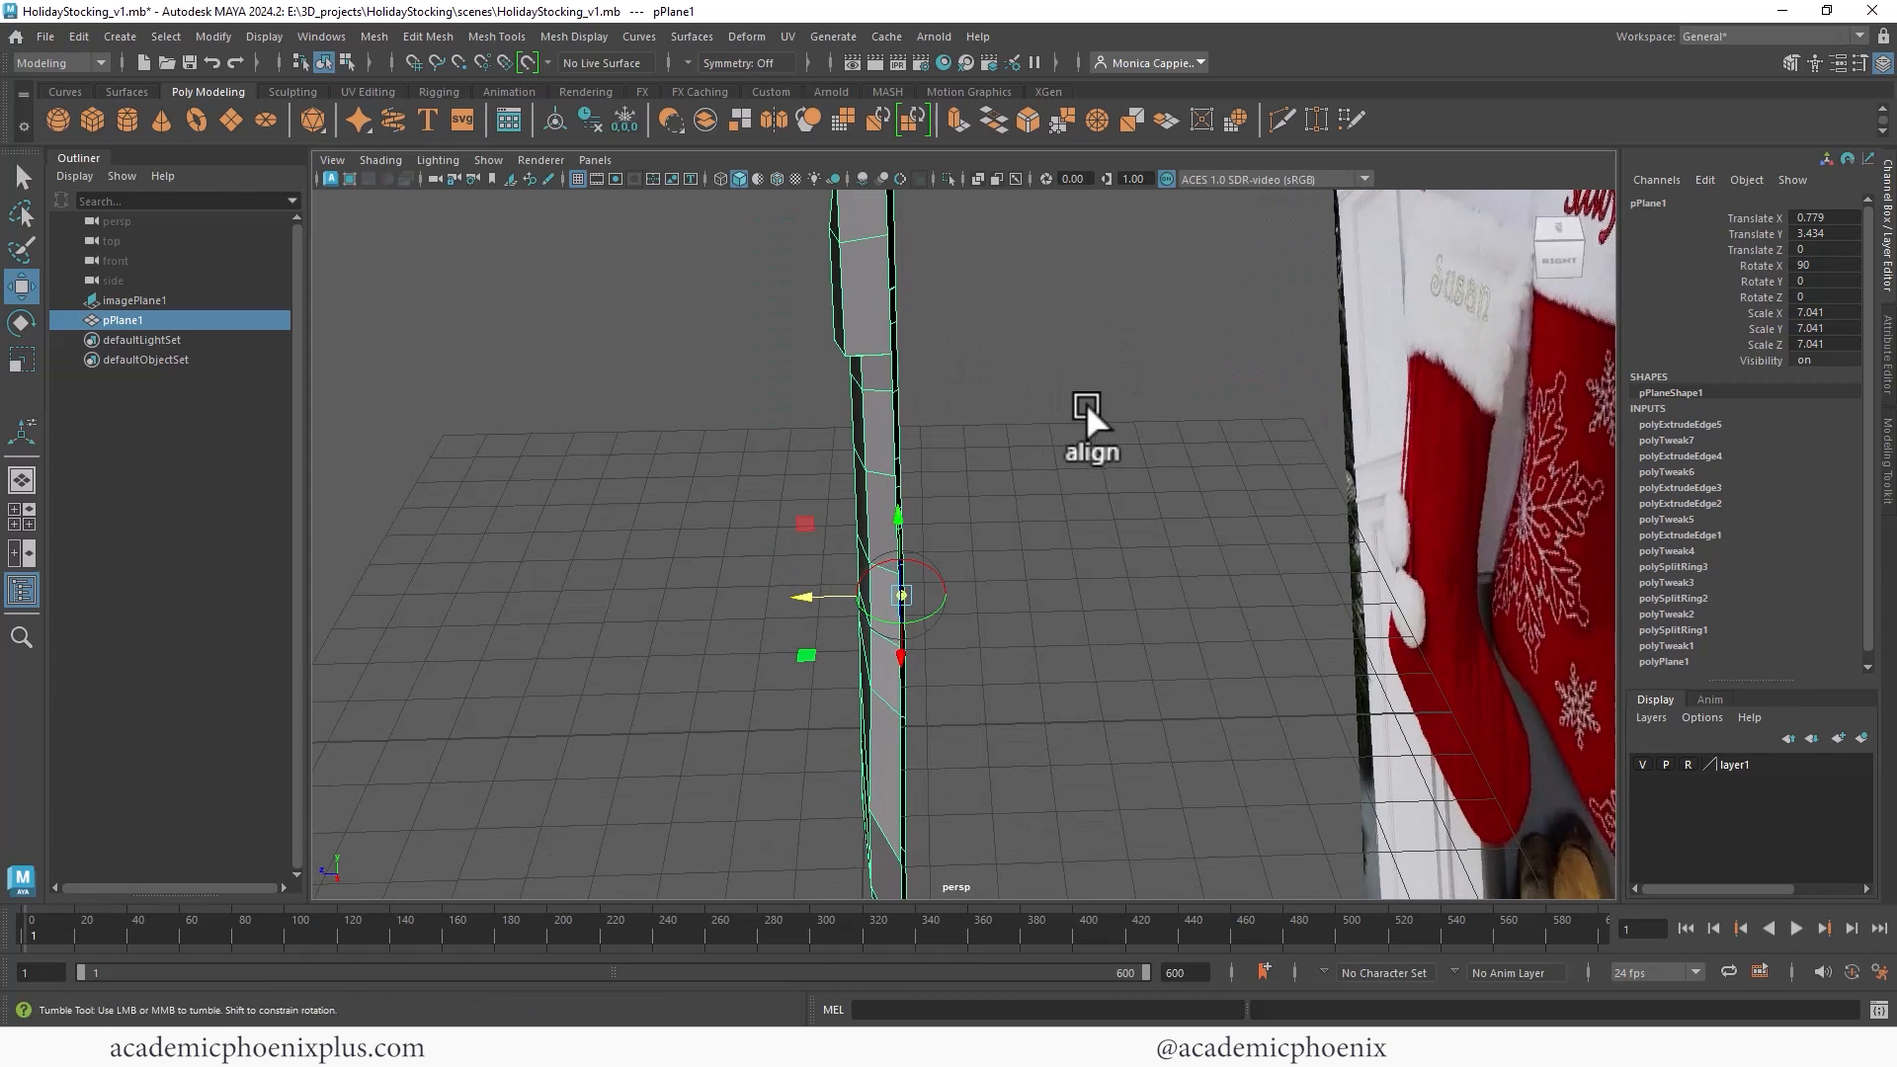
alt+drag(1087, 401, 1046, 393)
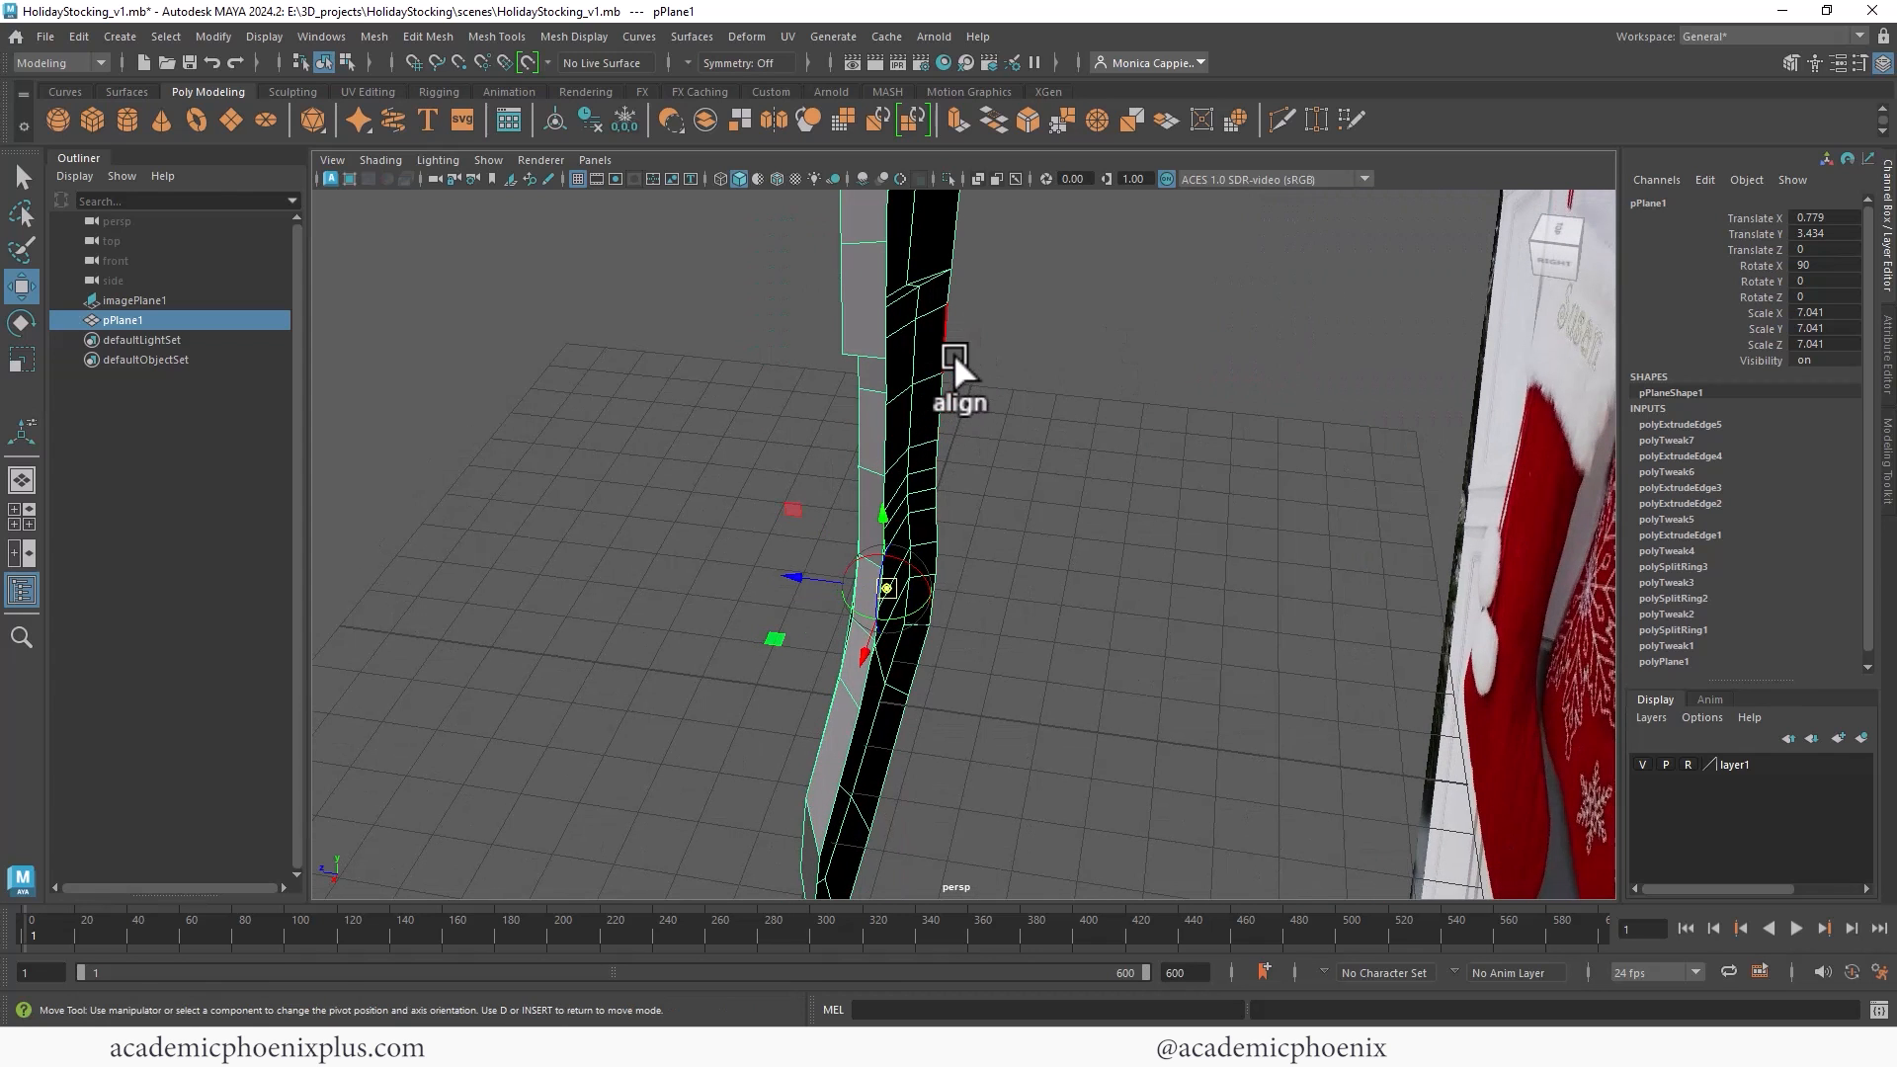
key(v)
middle_drag(942, 375, 968, 366)
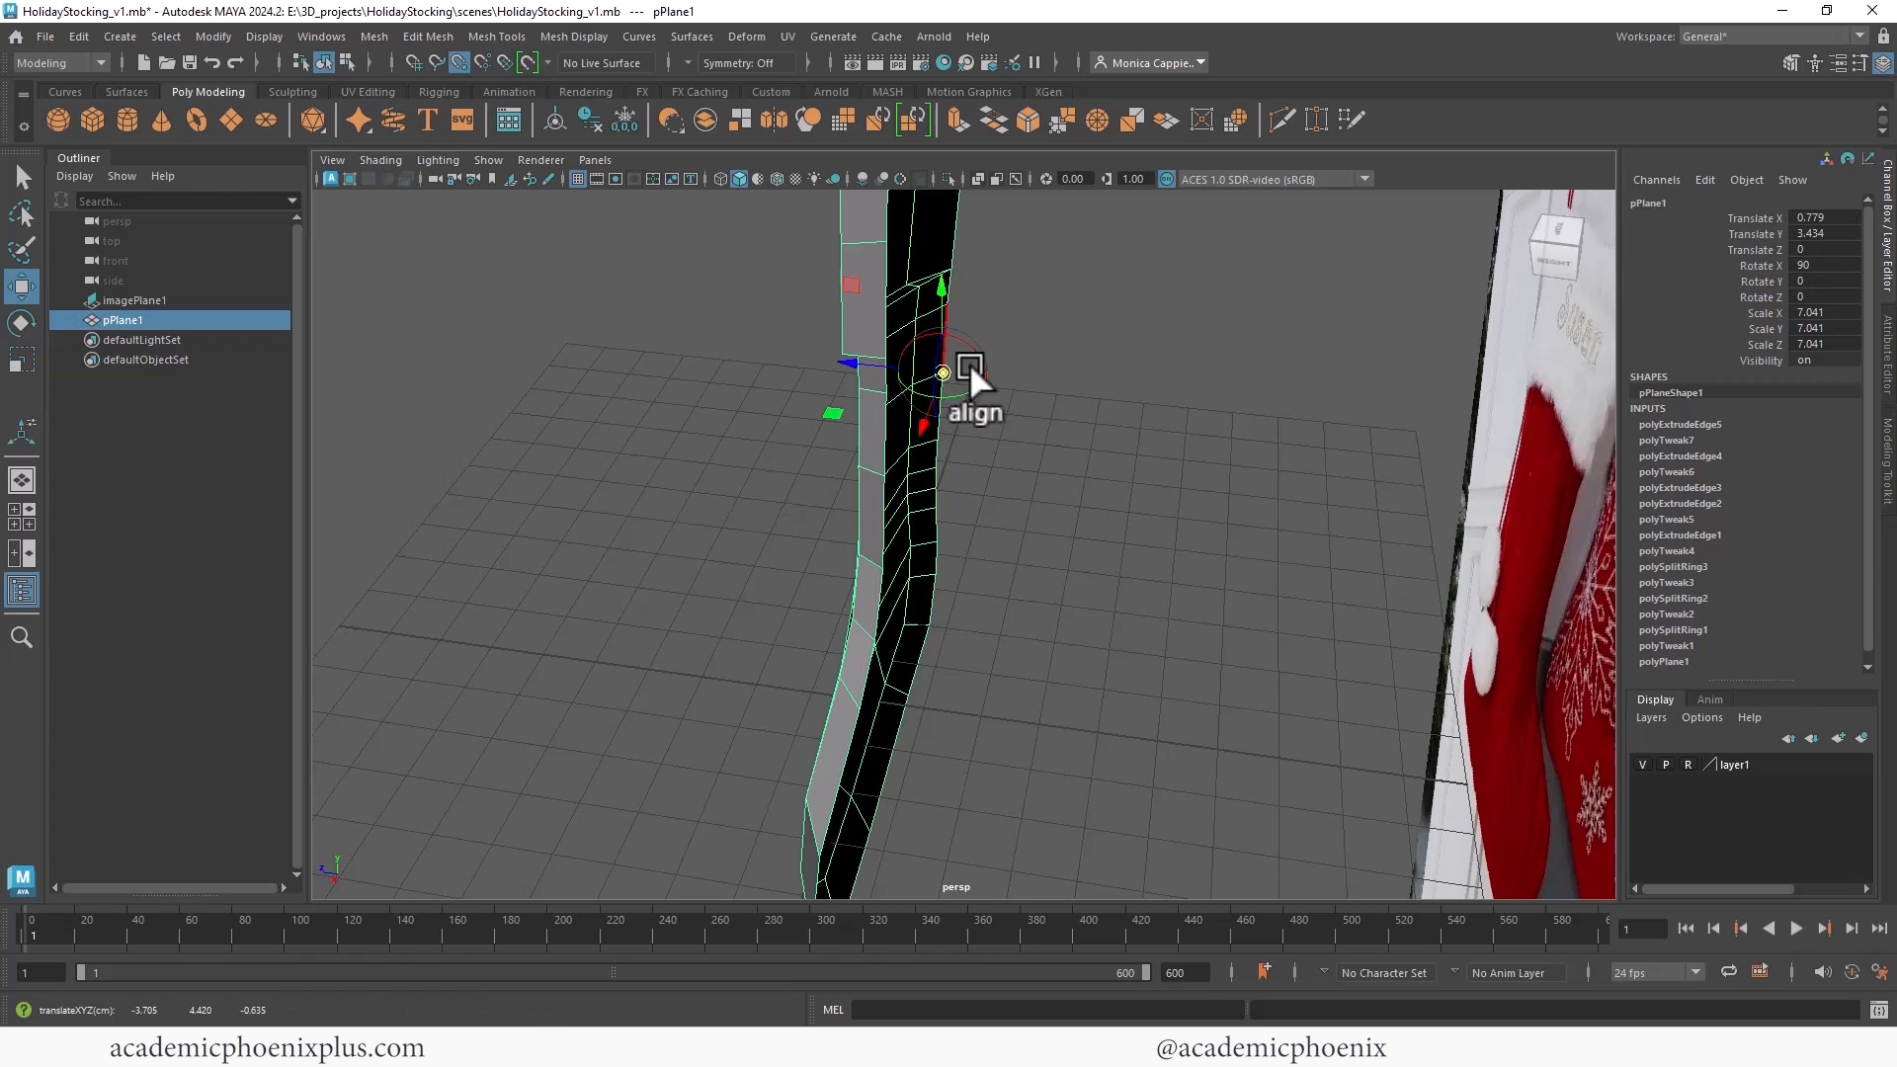
Step: Mirror the stocking half and set the mirror's axis position to Object
click(373, 38)
click(467, 362)
alt+drag(1027, 415, 1528, 576)
click(1439, 581)
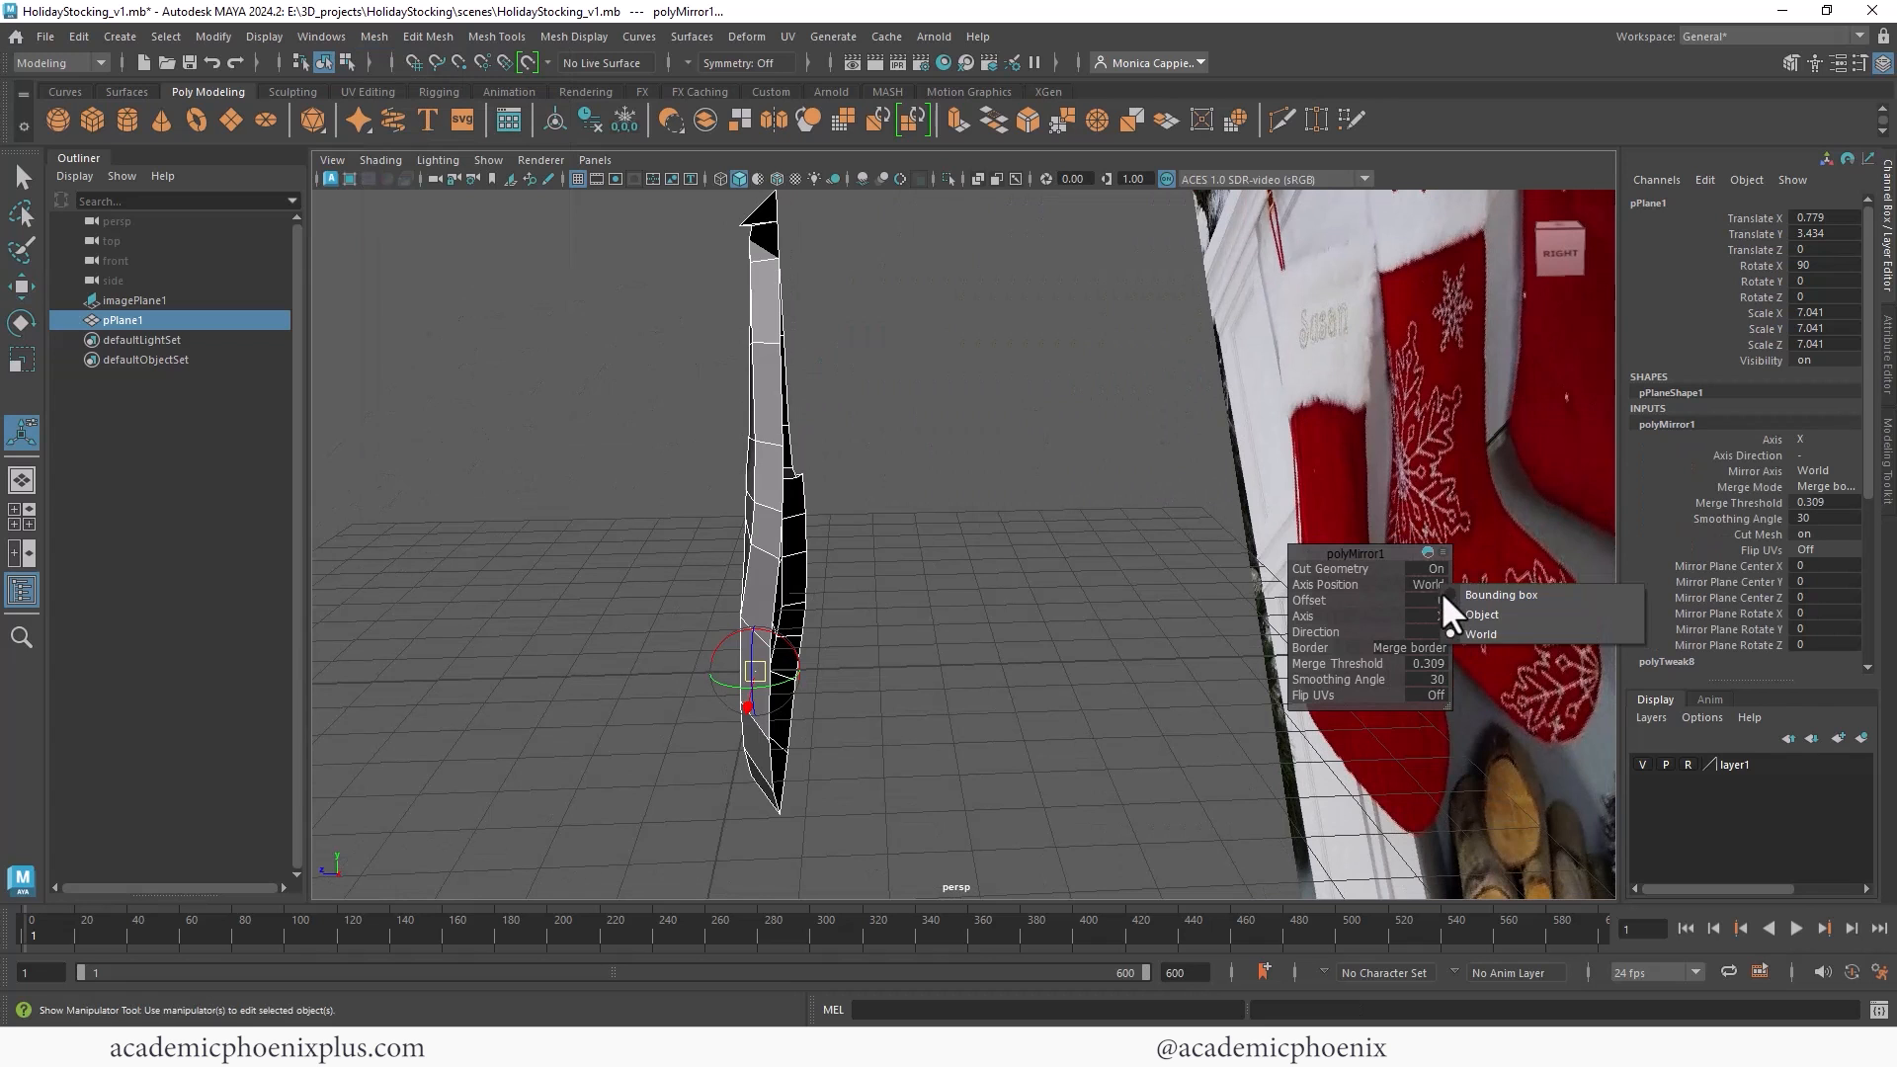
click(1448, 606)
Step: Try mirroring the stocking along the Z axis with the direction set to positive
click(1438, 617)
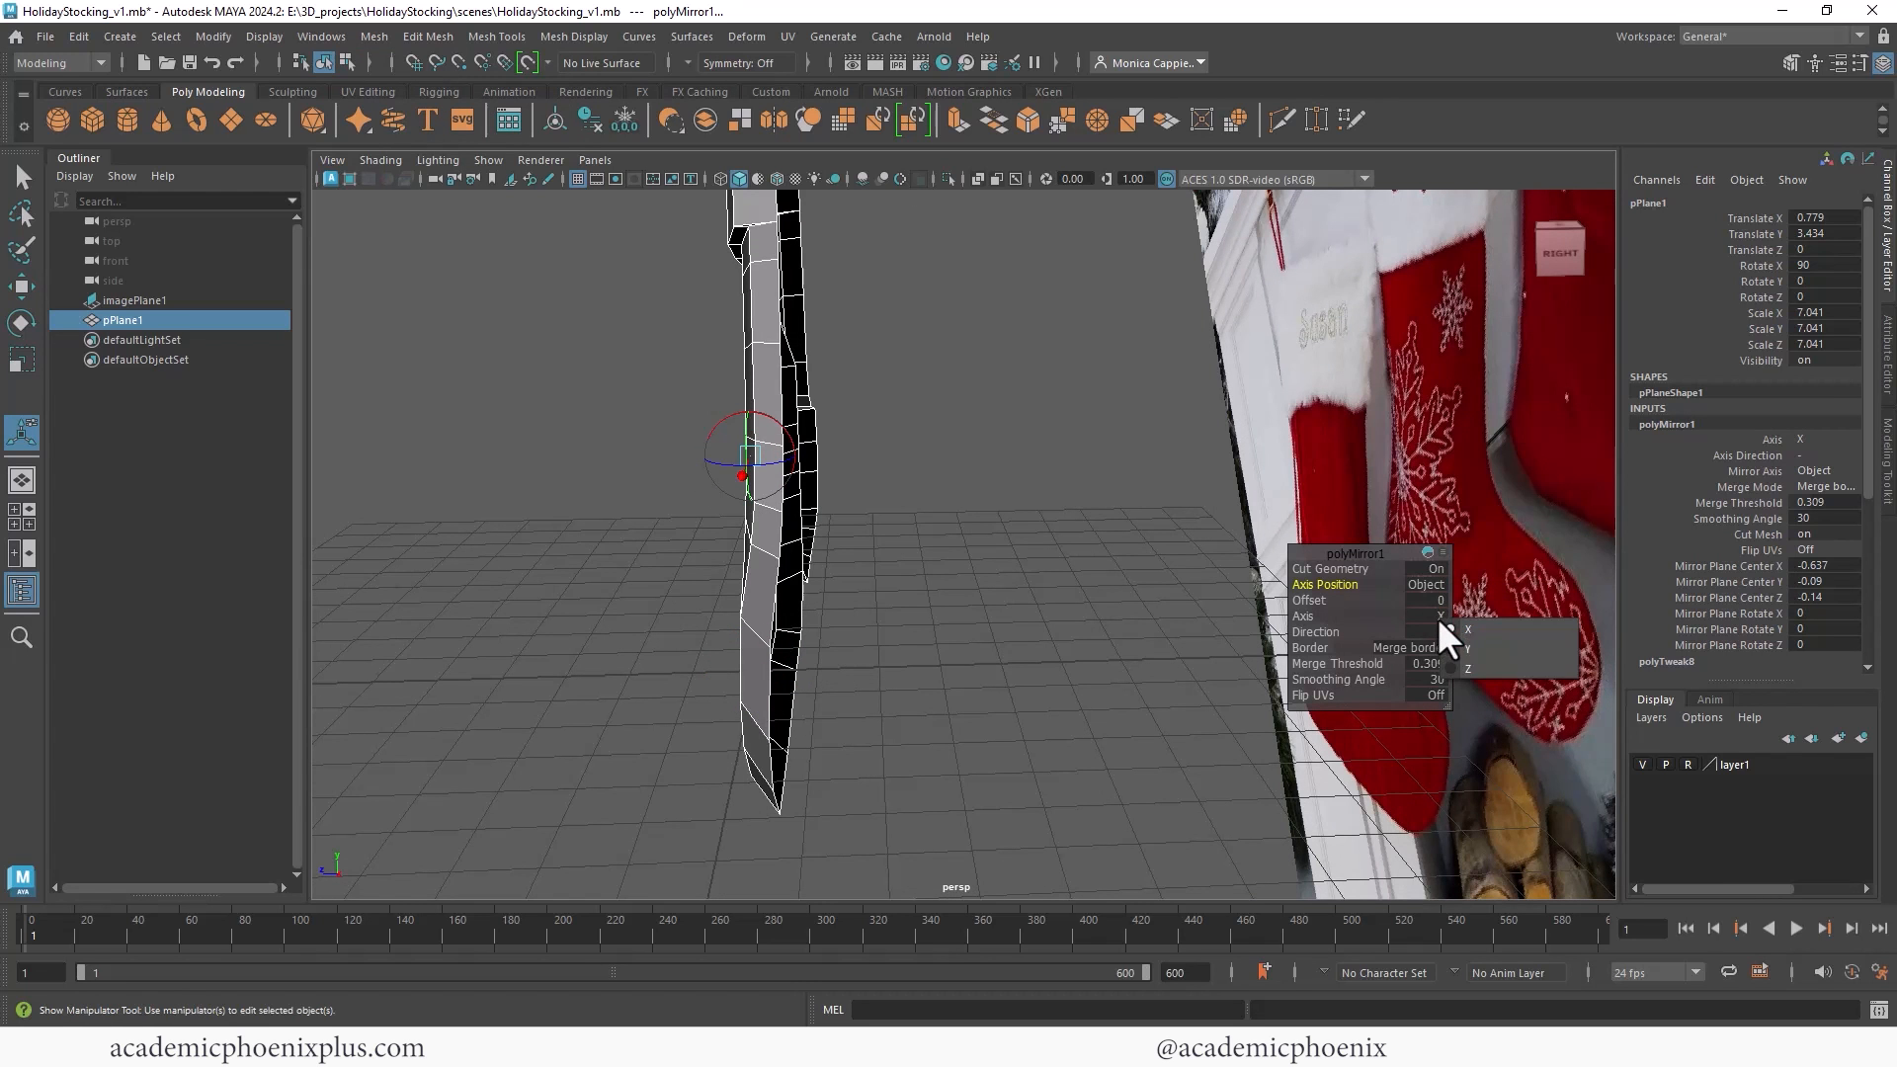
click(1450, 662)
alt+drag(943, 635, 1172, 655)
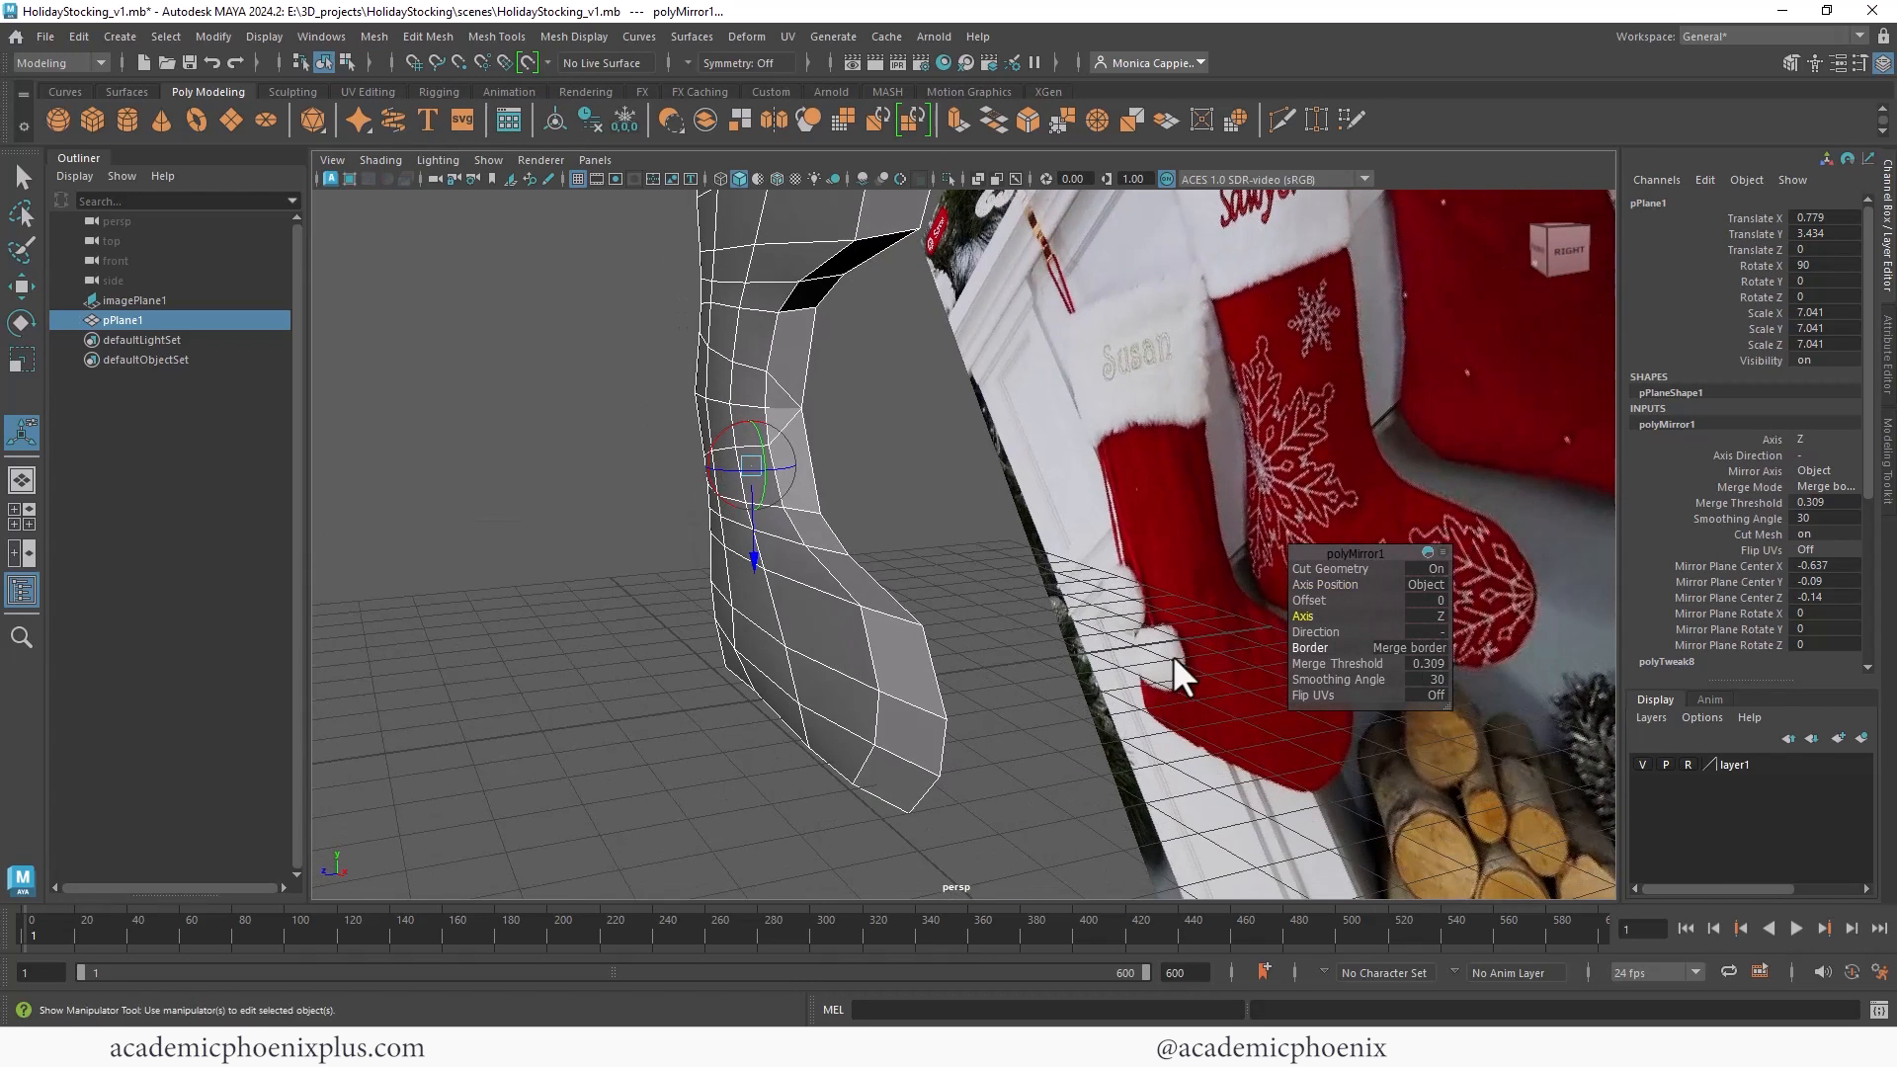
click(1439, 633)
click(1460, 644)
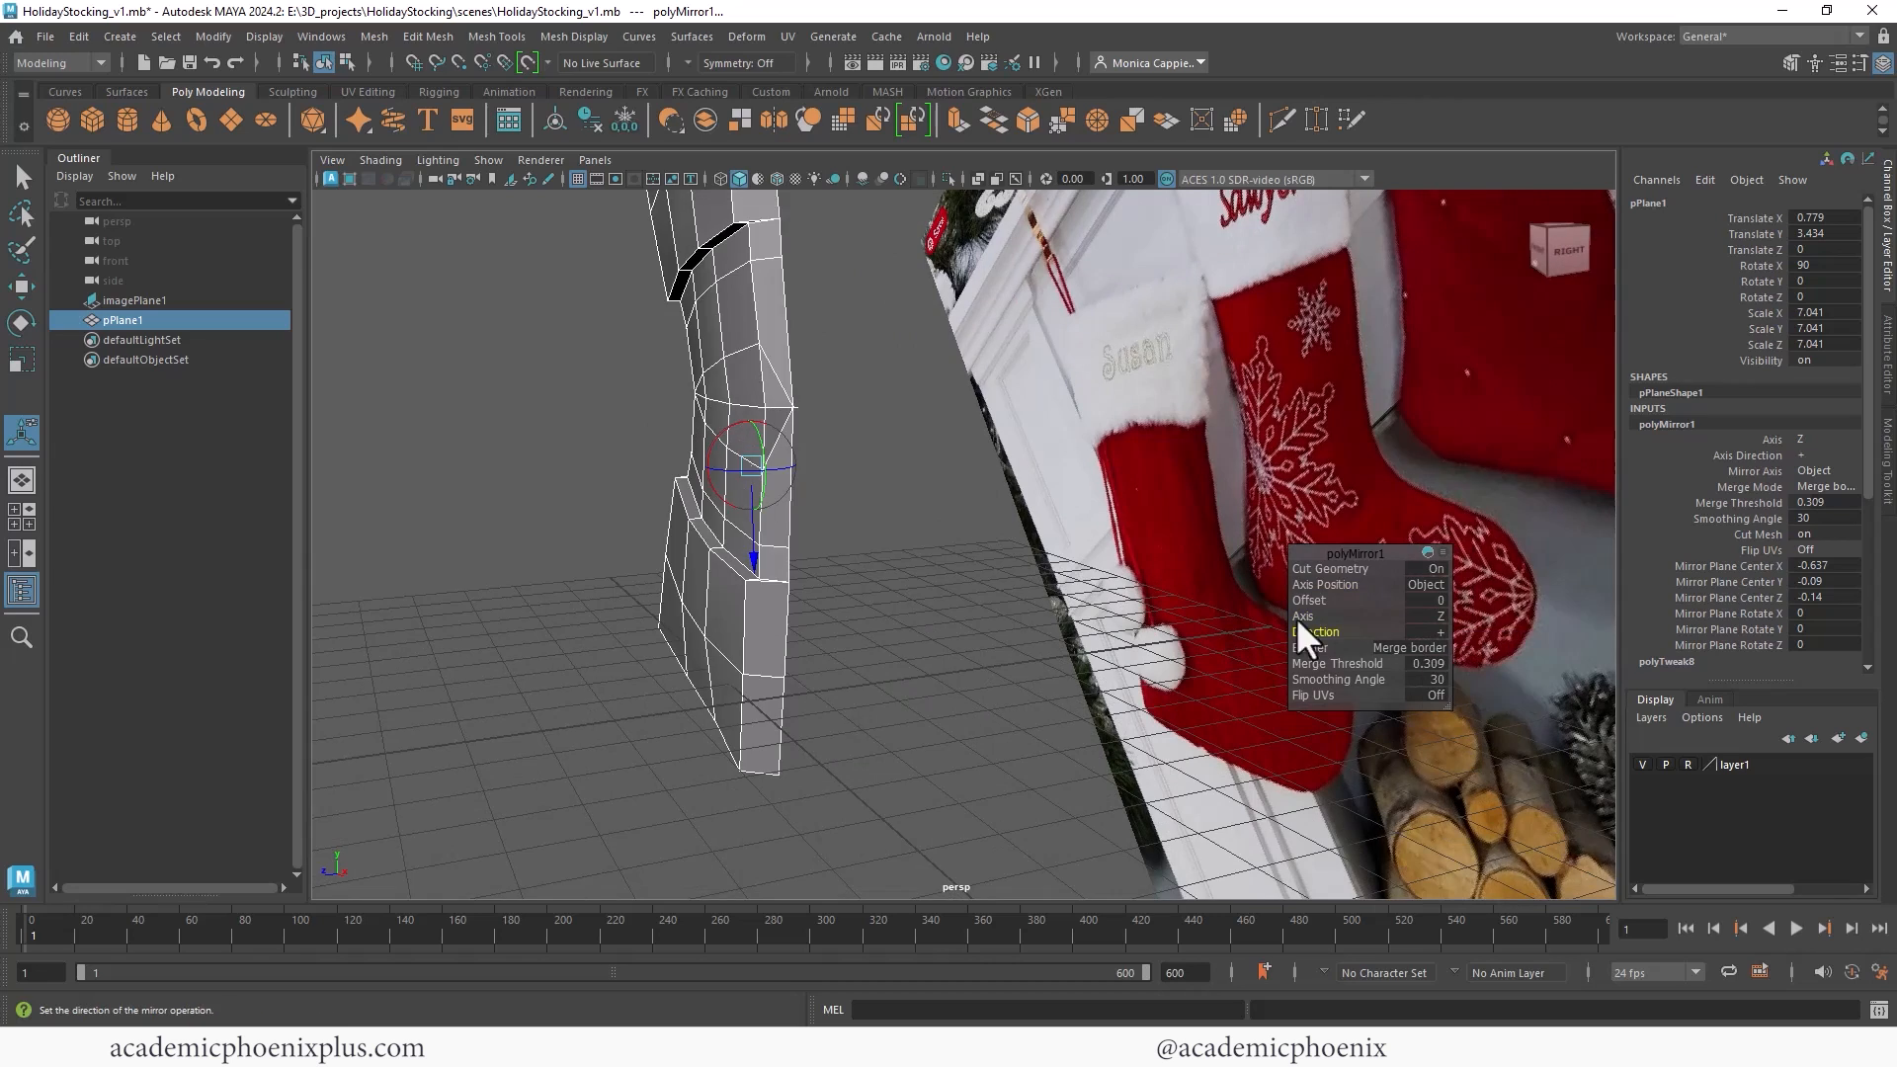
alt+drag(1087, 593, 1494, 652)
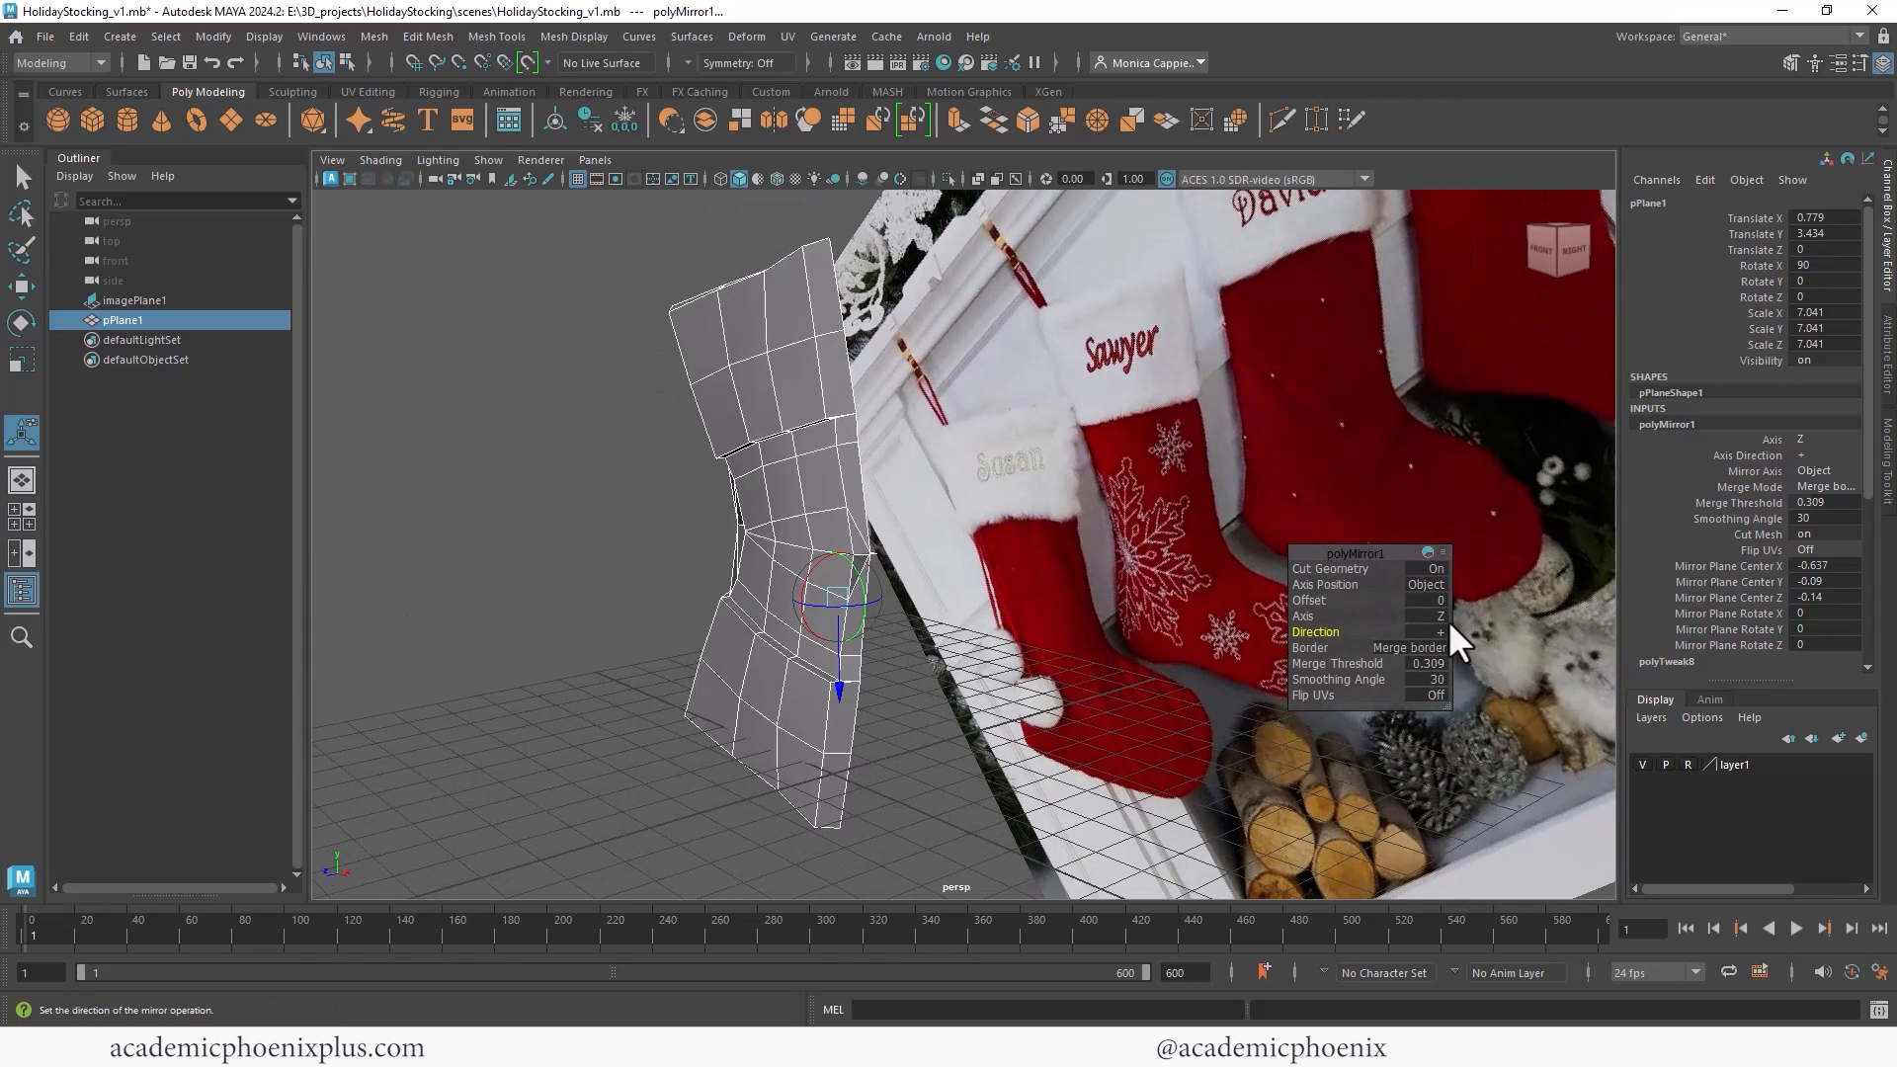
Step: Set the mirror axis to Y in the negative direction, shift the mirror plane's center to about -0.156 on Y, and return to object mode
click(1444, 618)
click(1463, 648)
click(1442, 635)
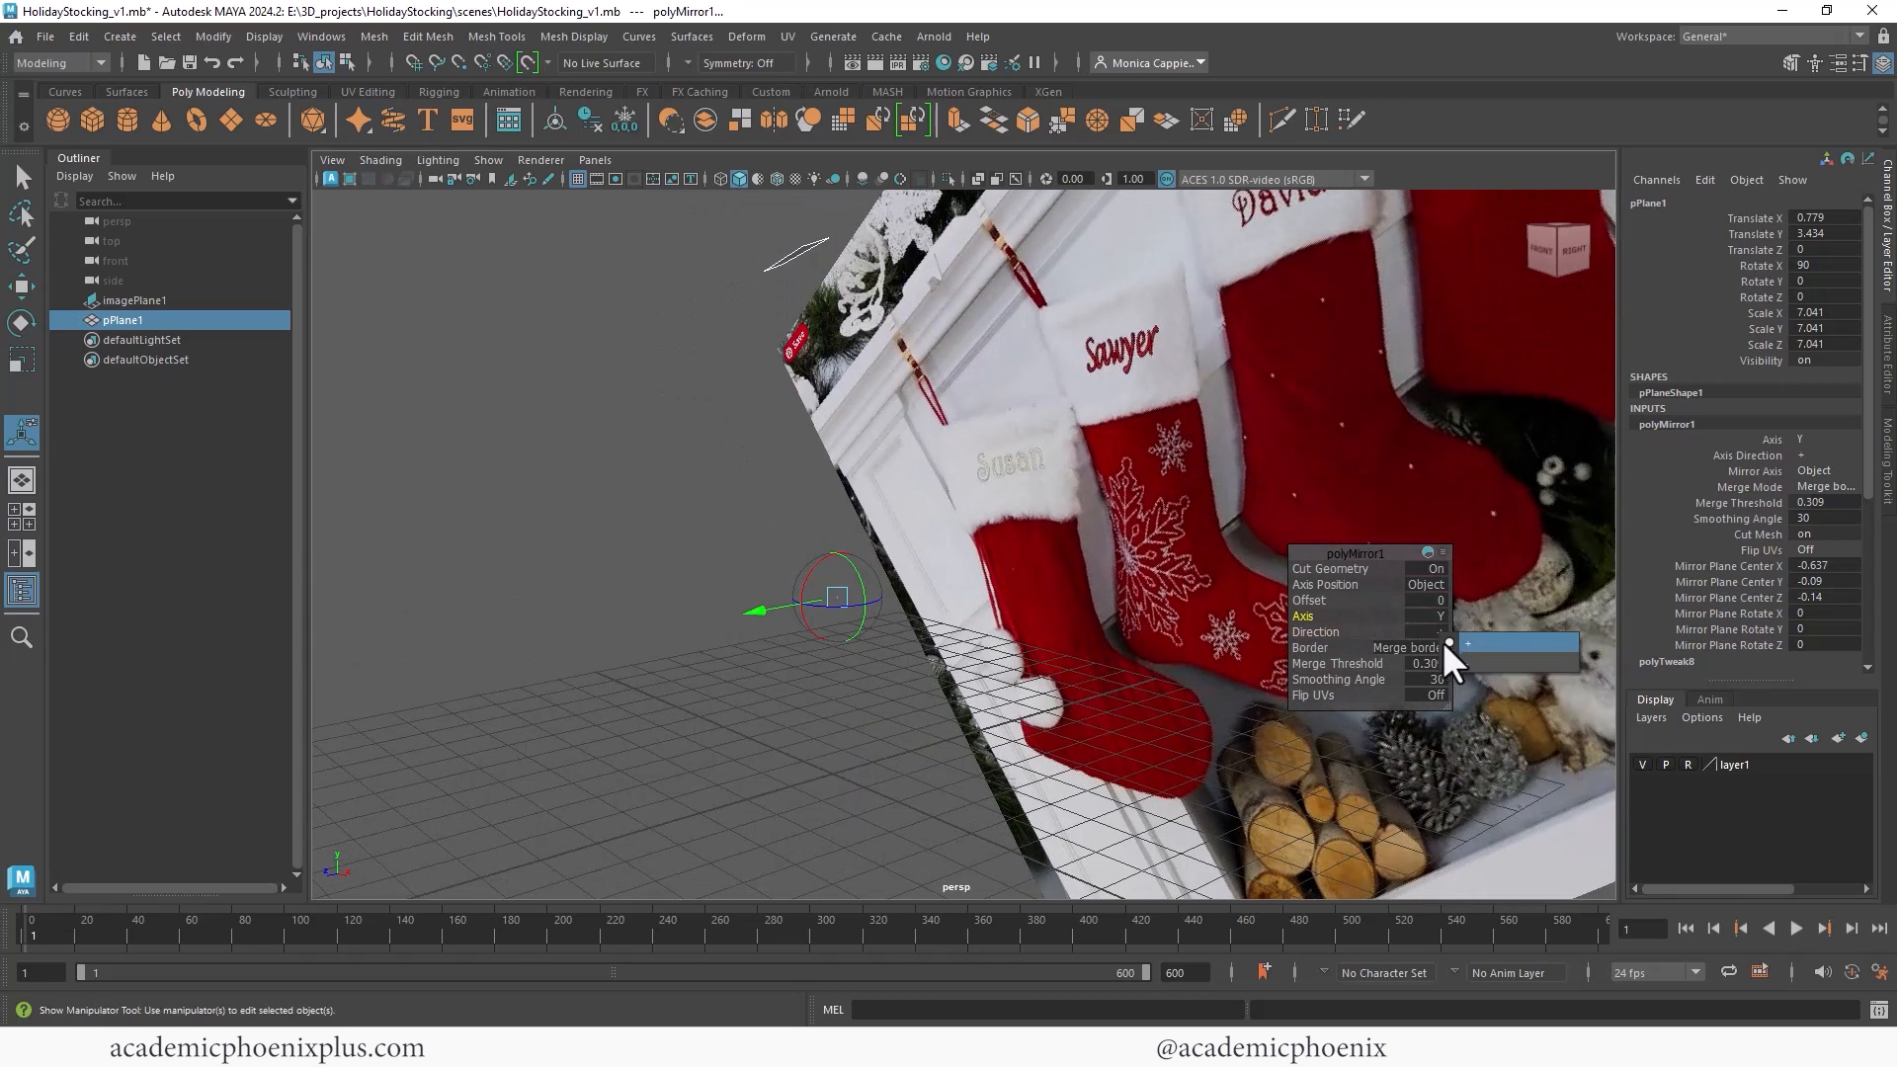
click(1462, 656)
alt+drag(1462, 655, 830, 662)
drag(713, 615, 715, 614)
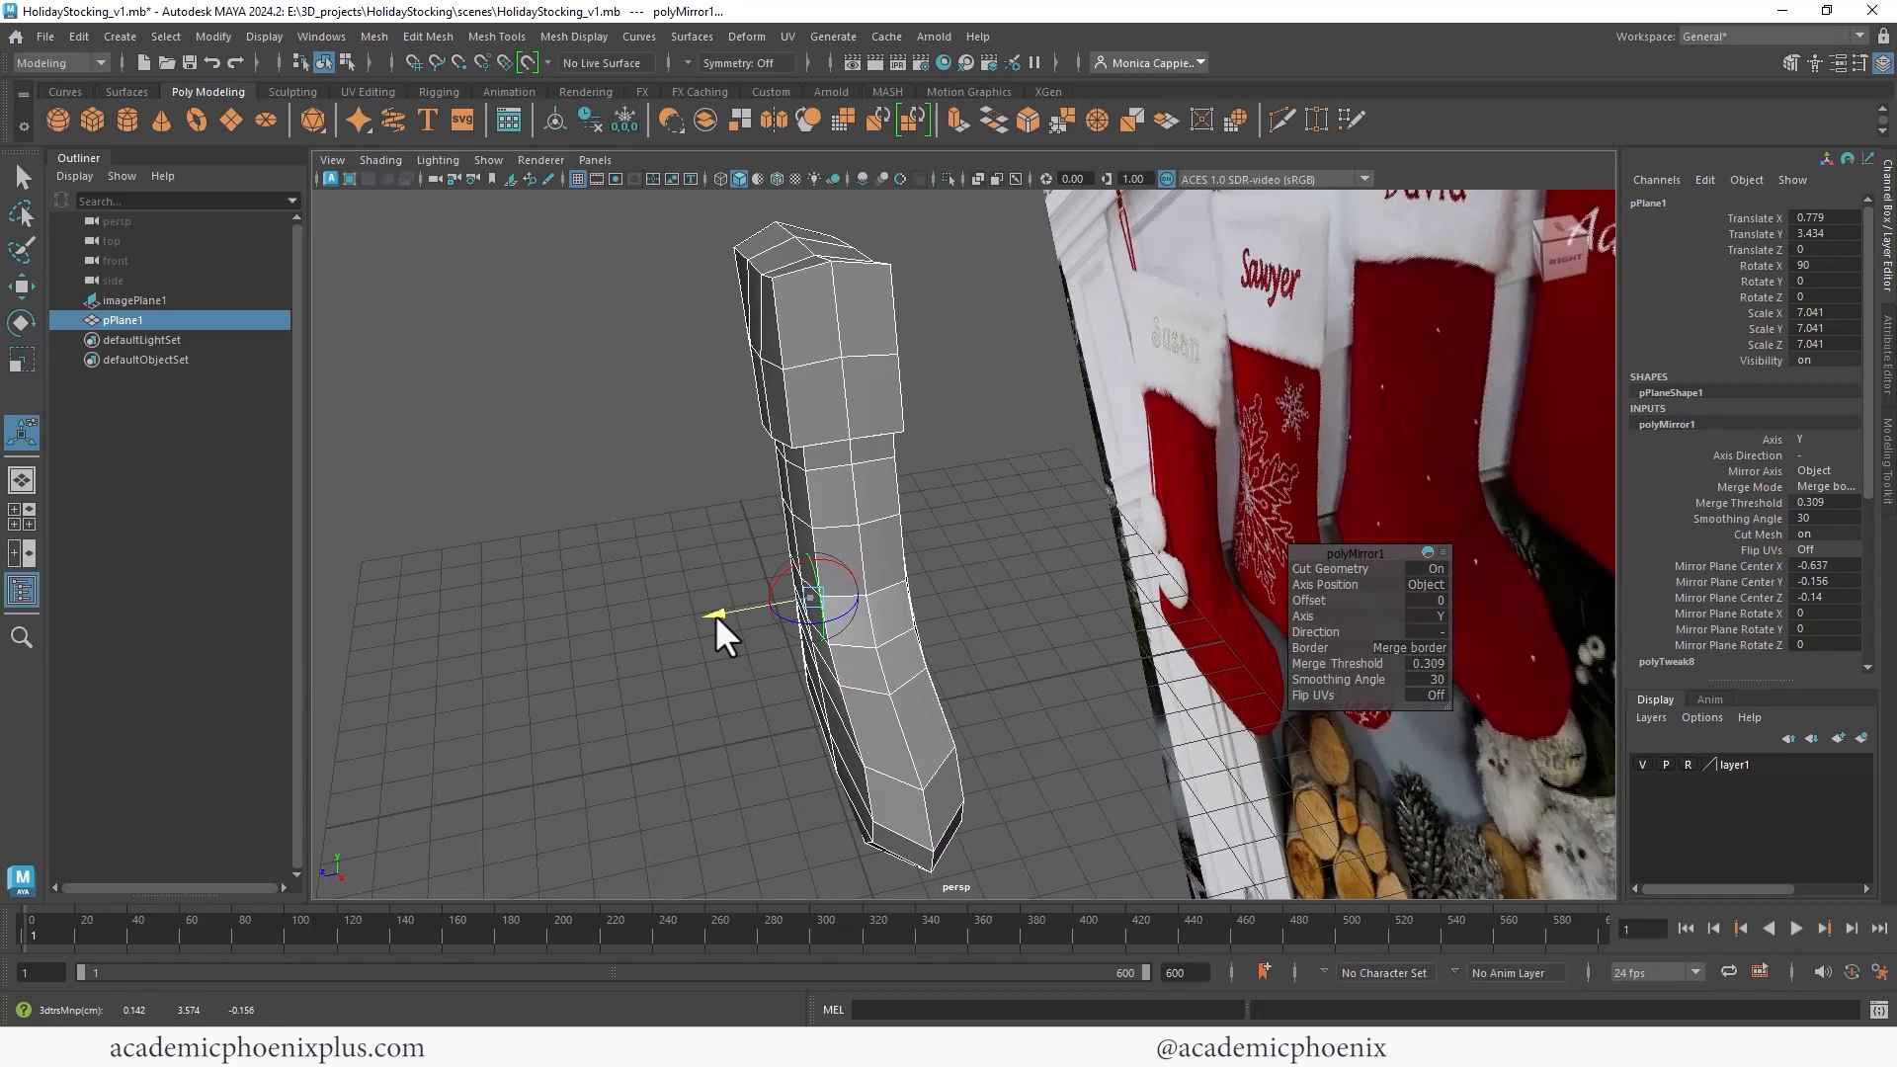
right_drag(864, 458, 1018, 428)
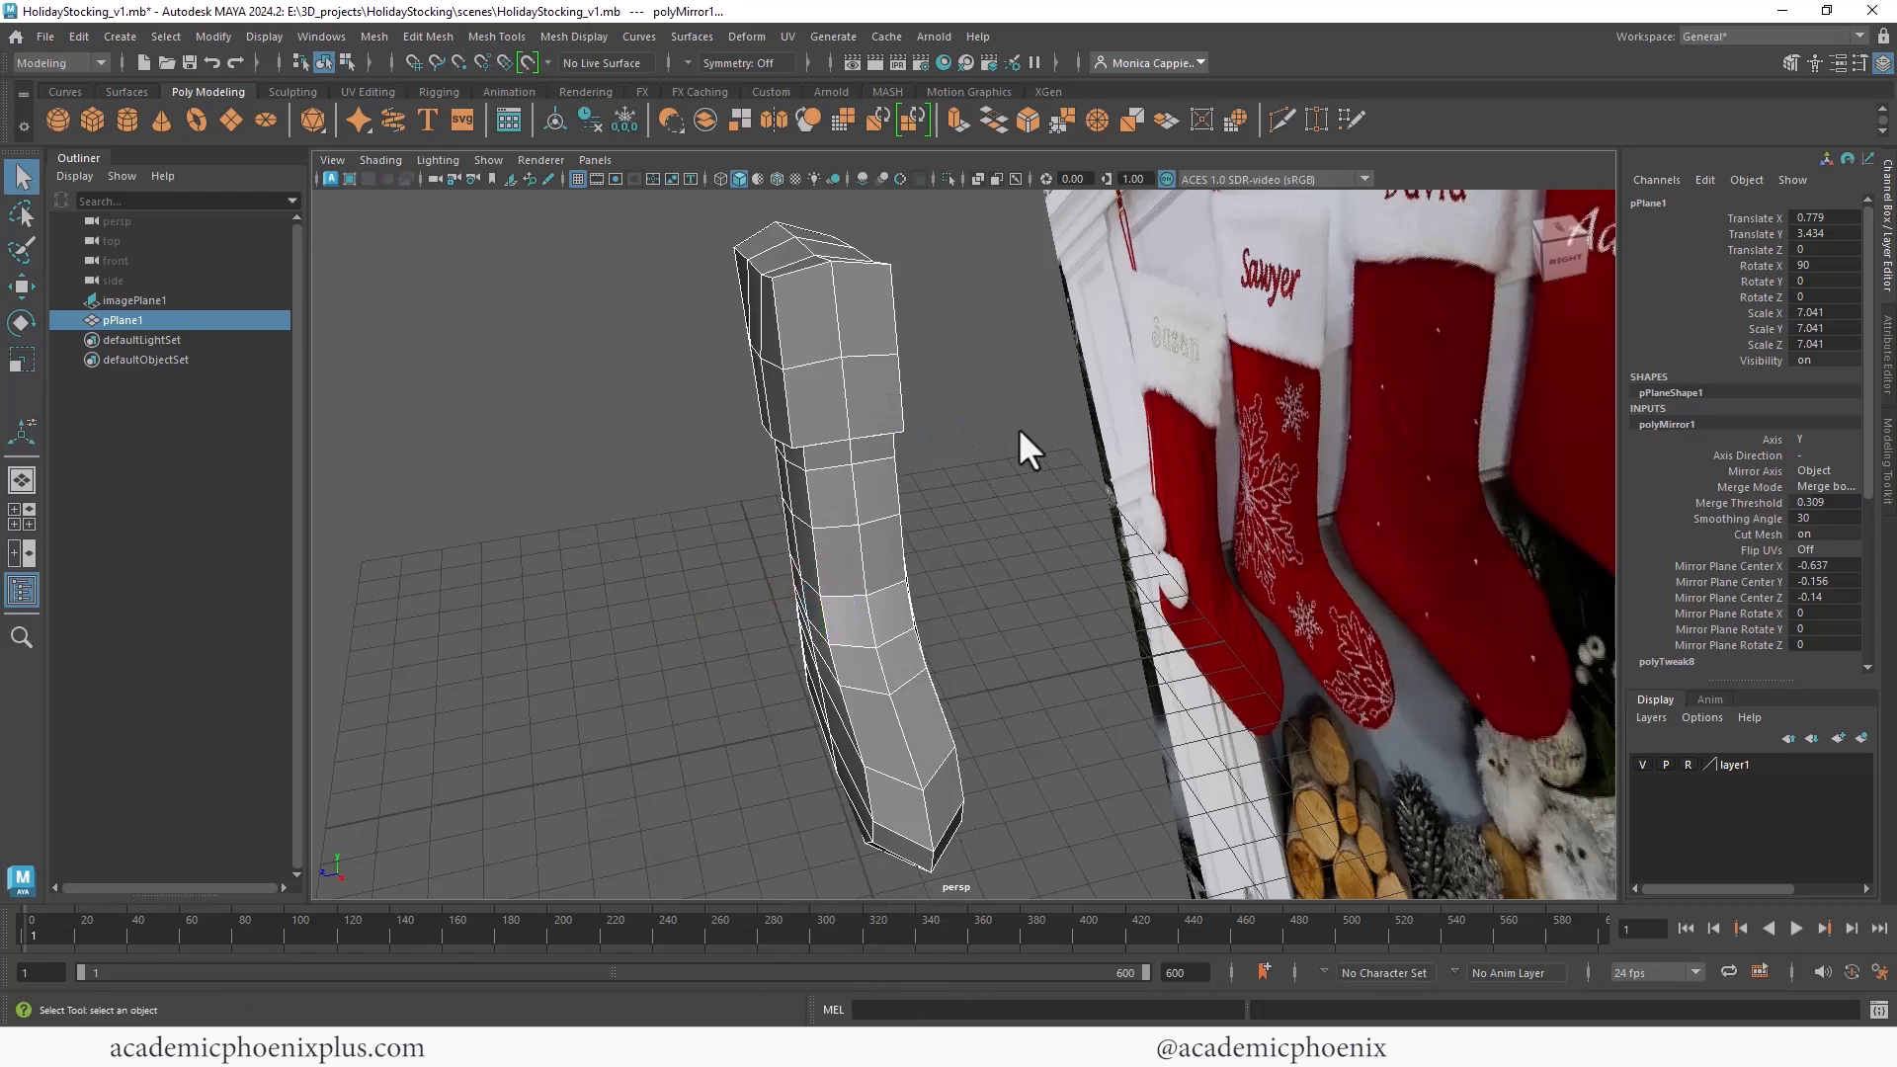
click(1010, 437)
Step: Examine the mirrored stocking from several angles in smooth preview and return it to the unsmoothed display
alt+drag(981, 468, 969, 661)
click(945, 545)
key(3)
click(1148, 527)
alt+right_drag(969, 661, 1109, 602)
click(981, 637)
key(1)
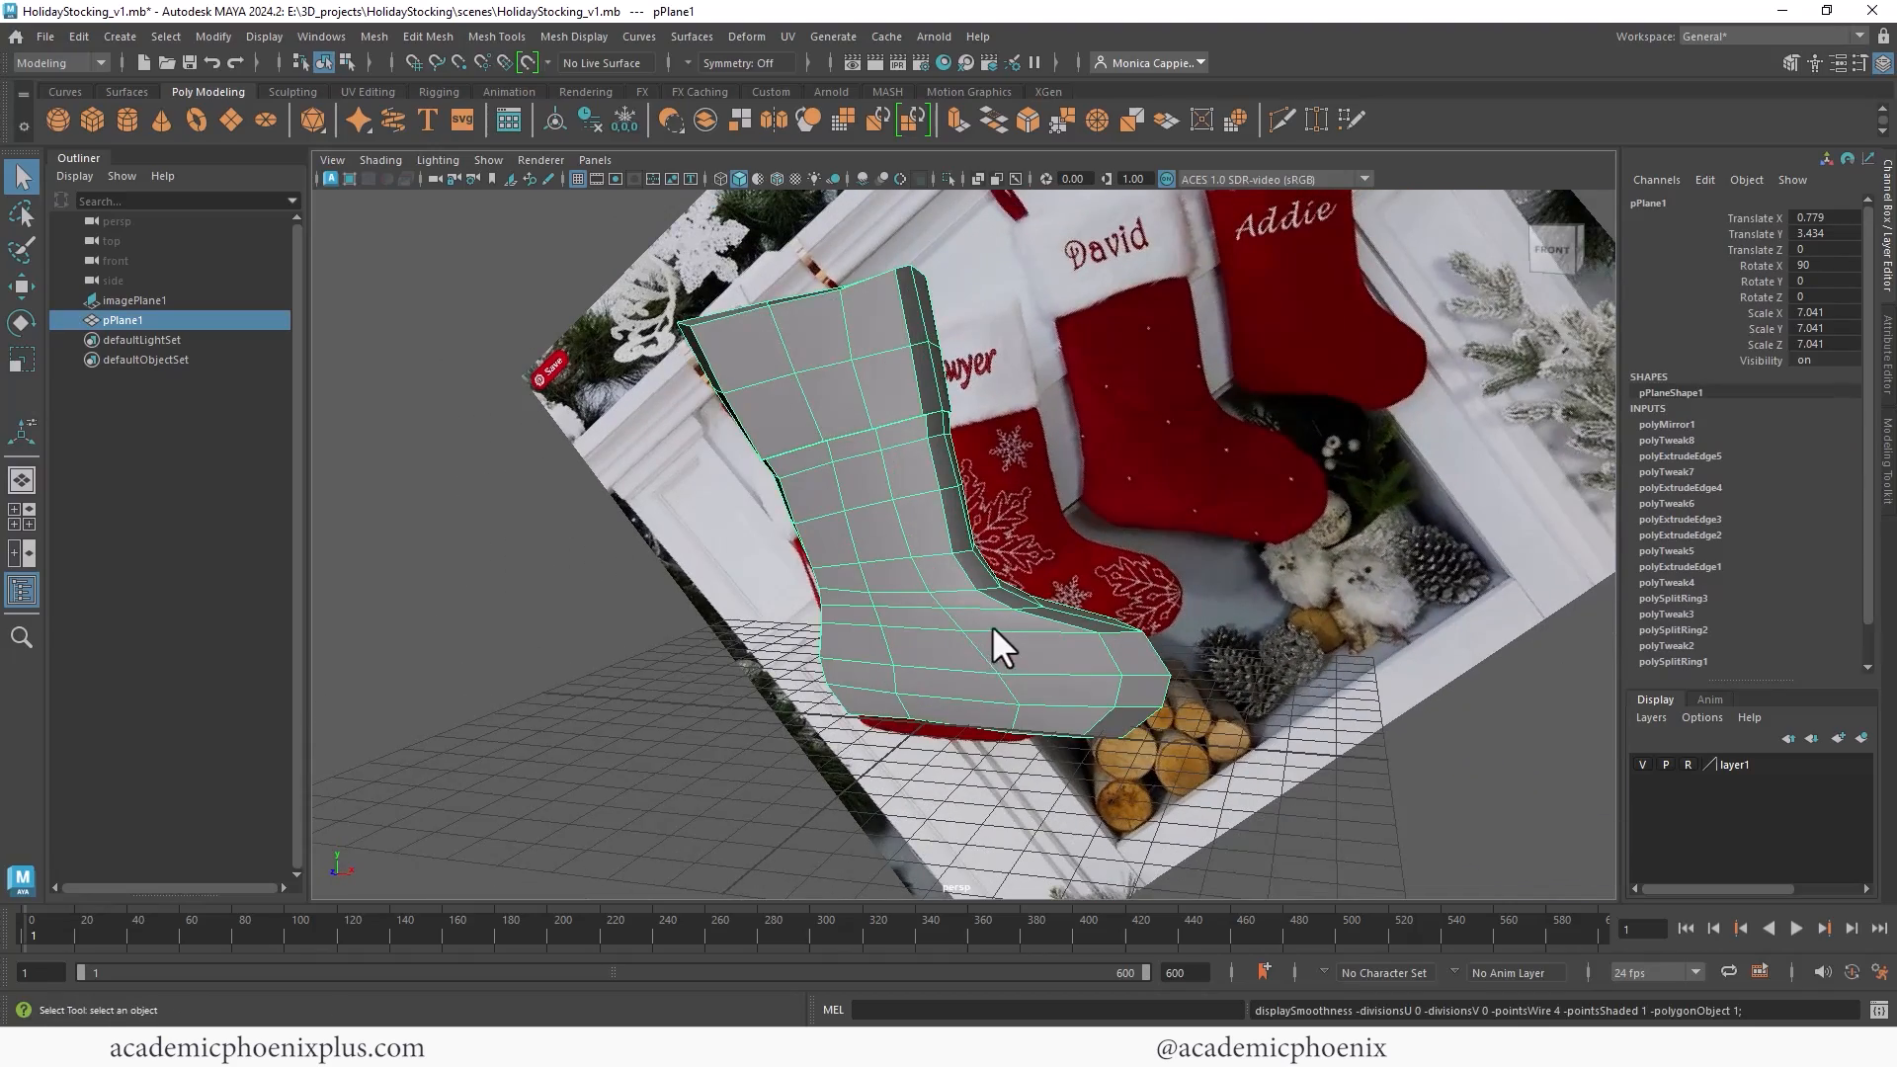
key(f)
alt+drag(1052, 512, 934, 483)
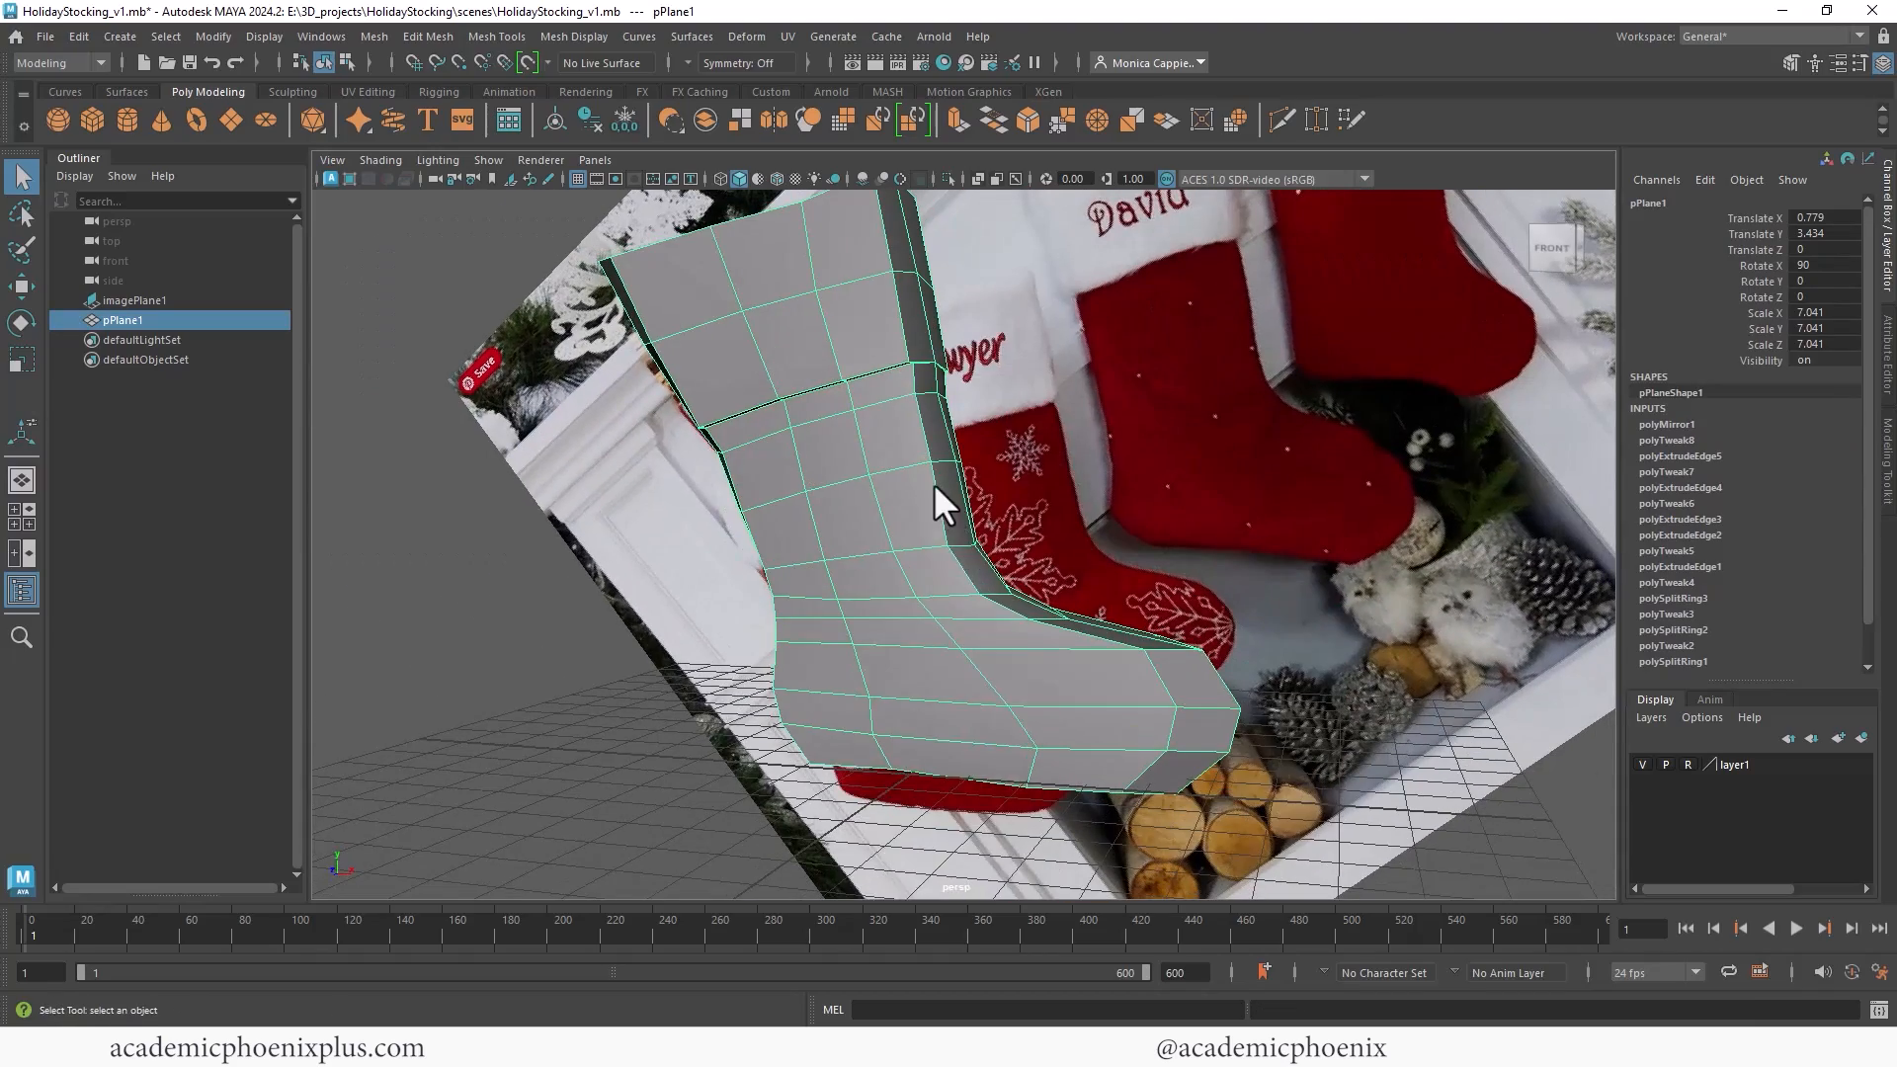
Step: Select the edge loop outlining the stocking's front face, scale it inward, and check the rounding in smooth preview
right_drag(934, 483, 916, 429)
click(917, 443)
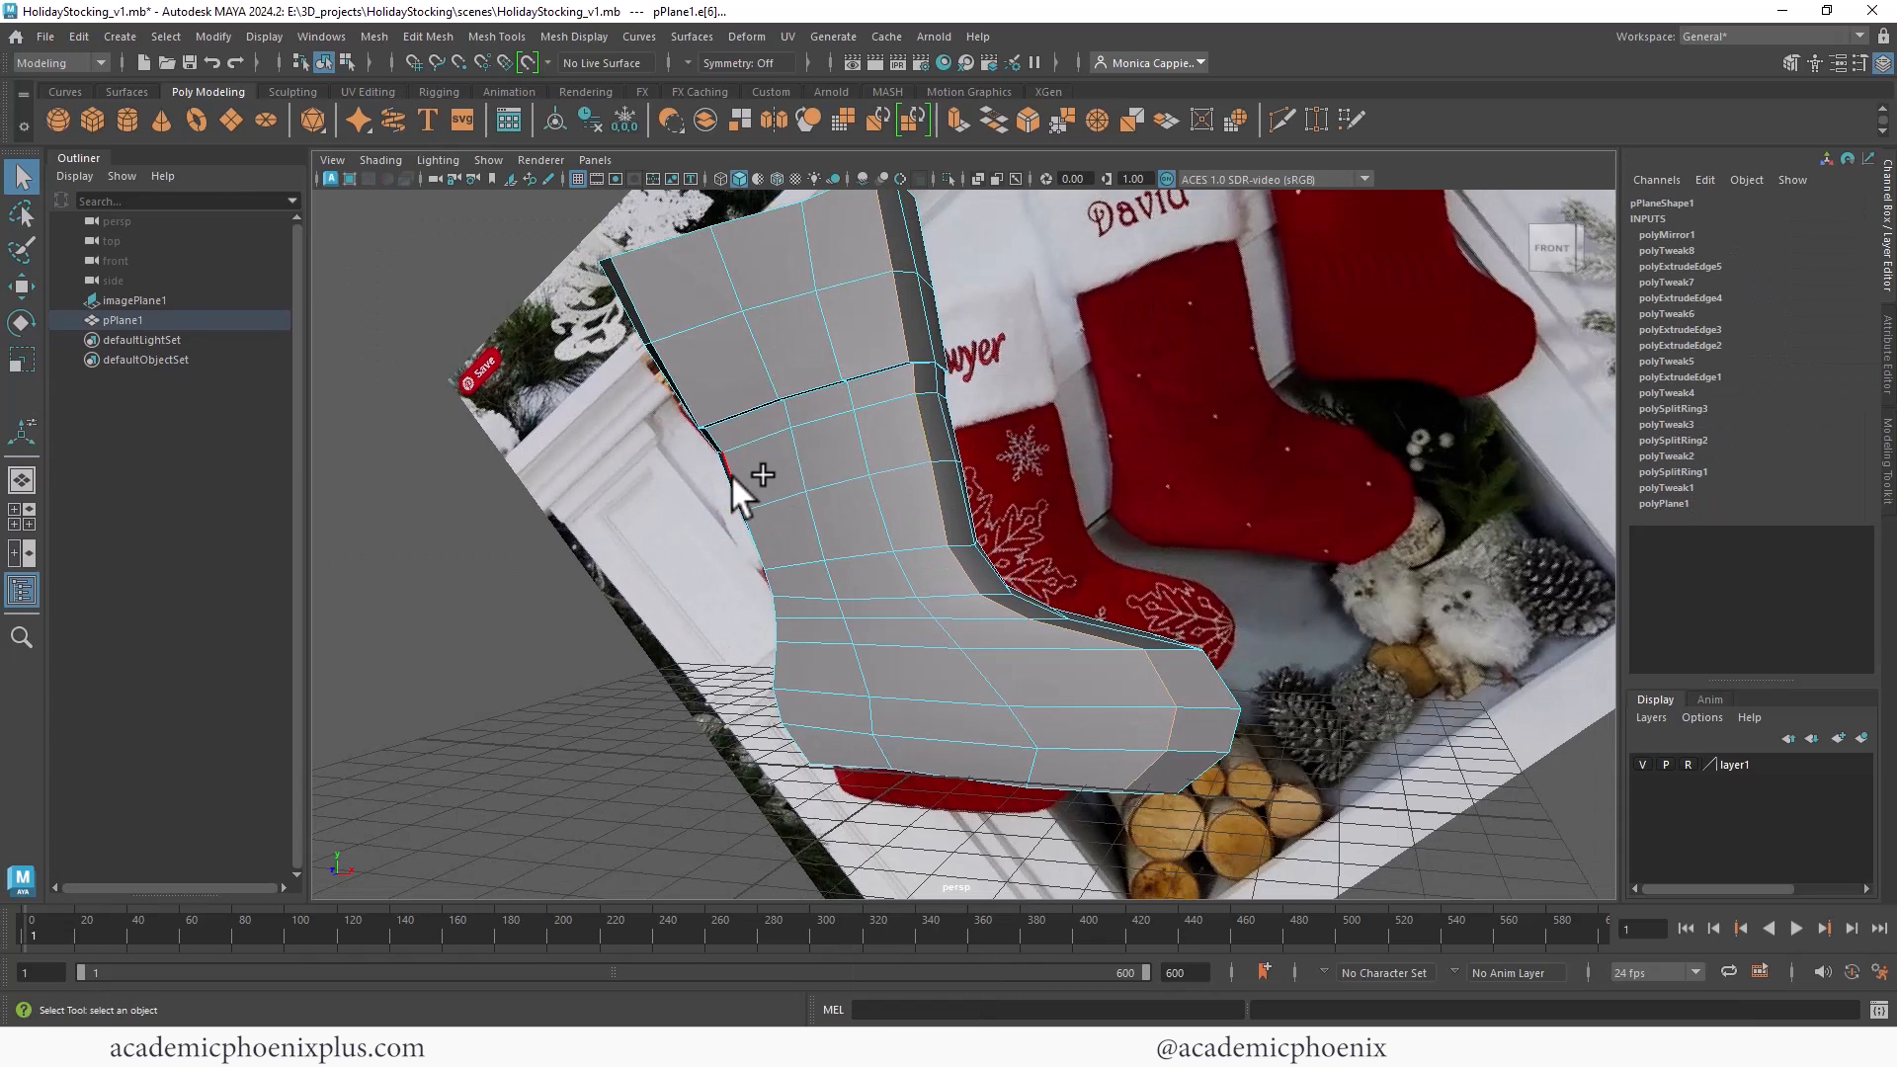
alt+drag(863, 479, 988, 469)
shift+double_click(757, 477)
key(r)
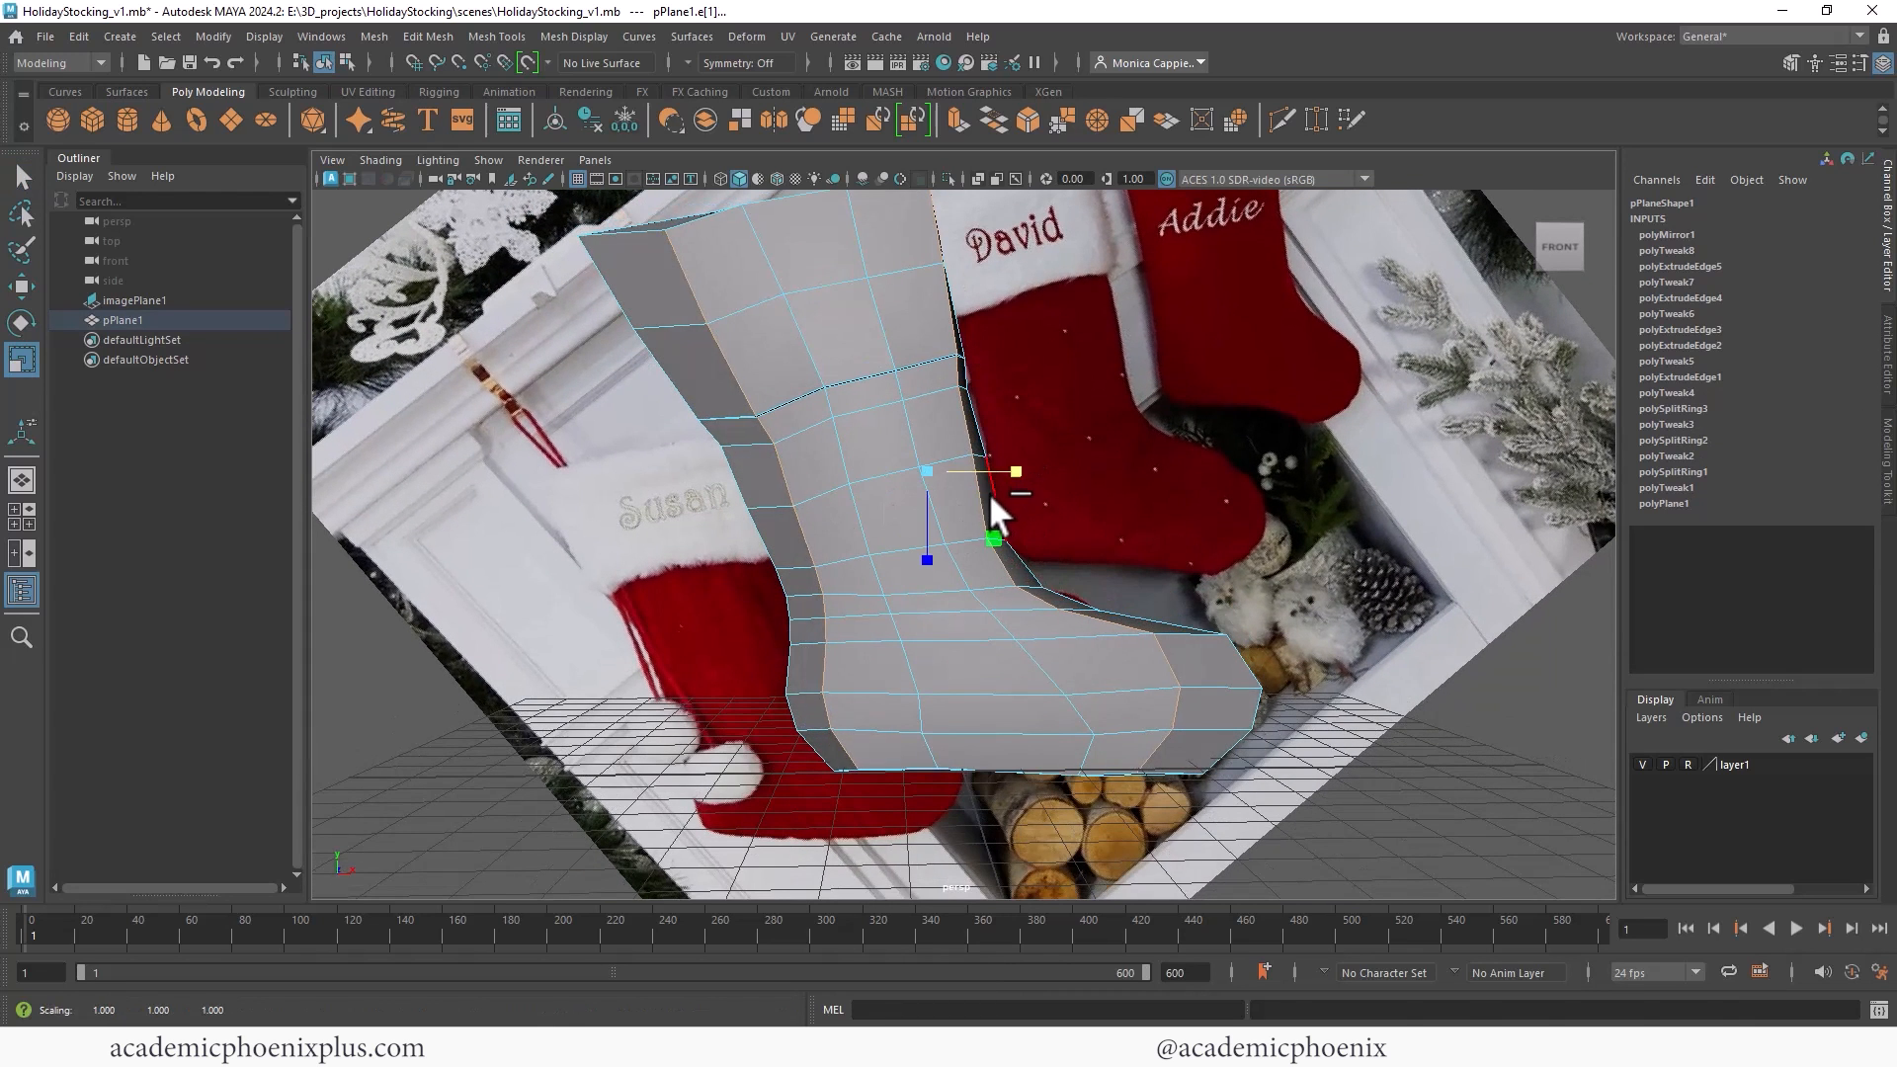
key(3)
right_drag(970, 478, 1039, 430)
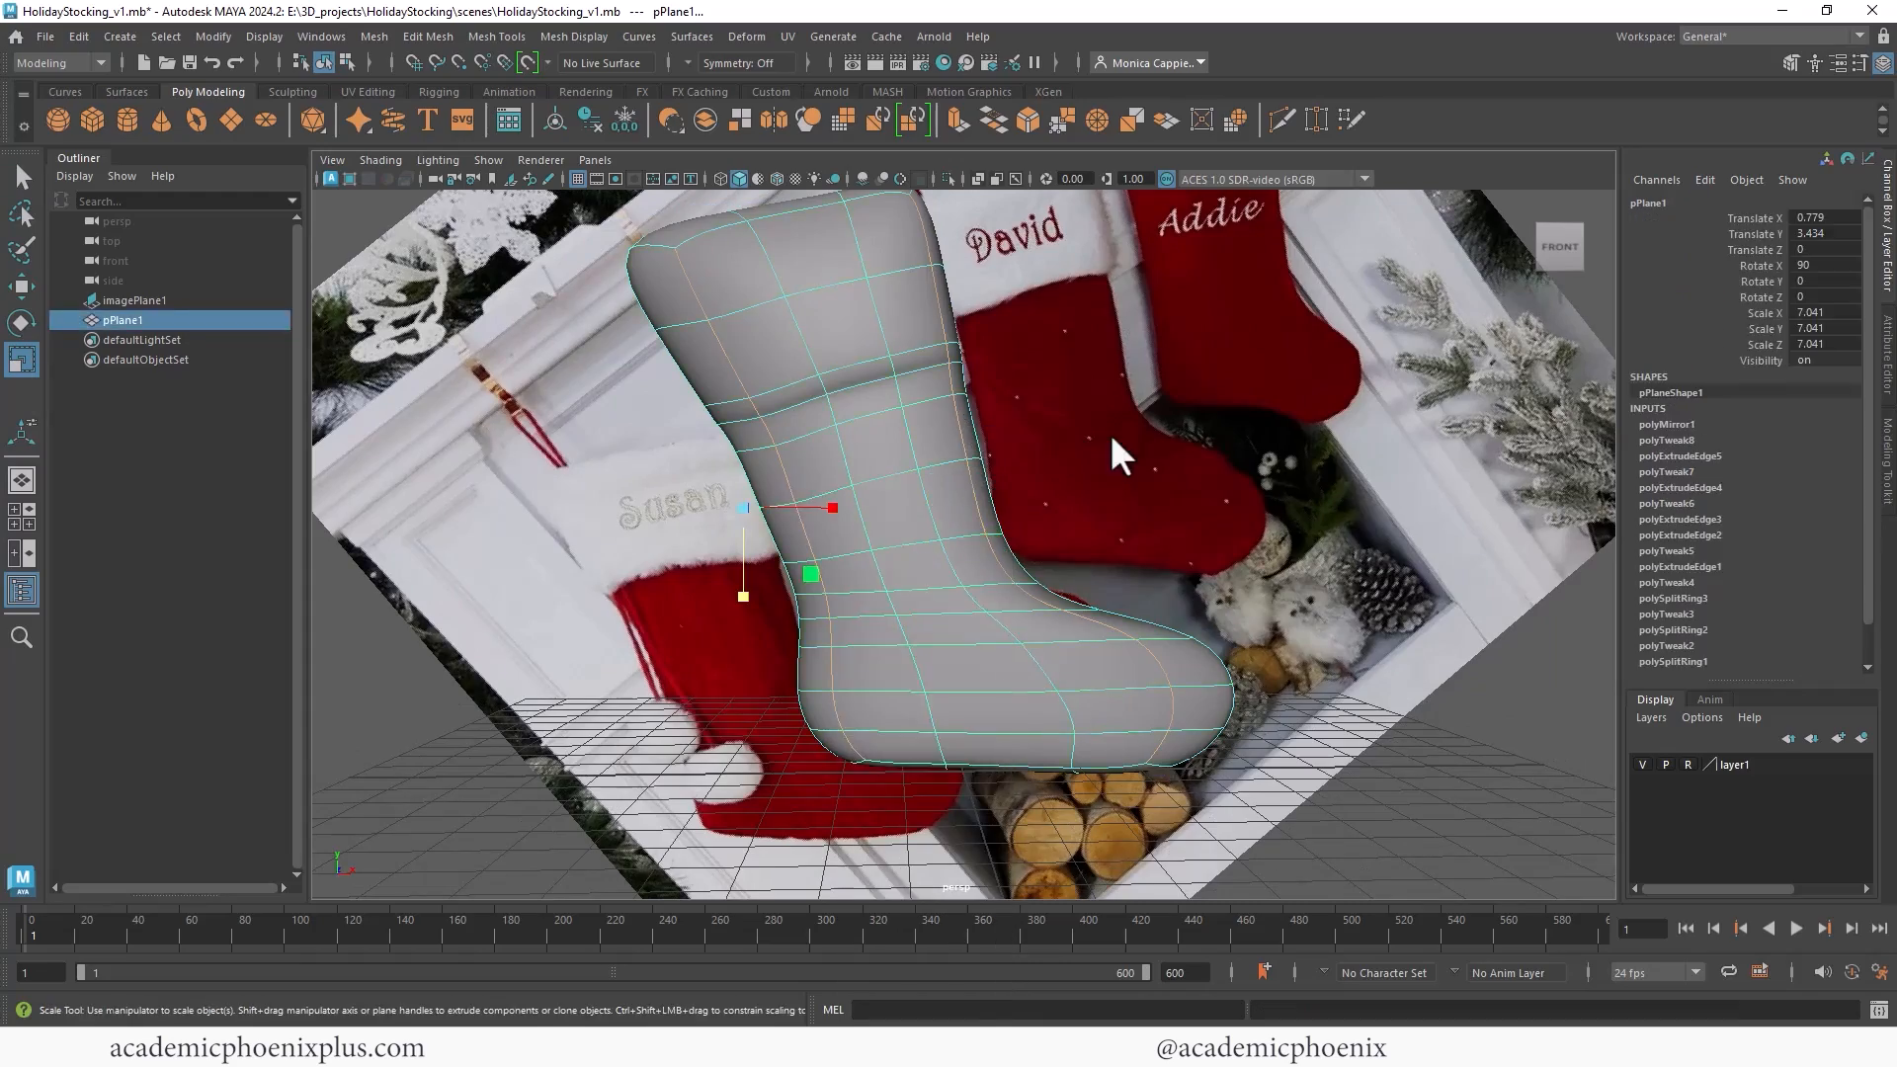
alt+drag(1113, 438, 968, 499)
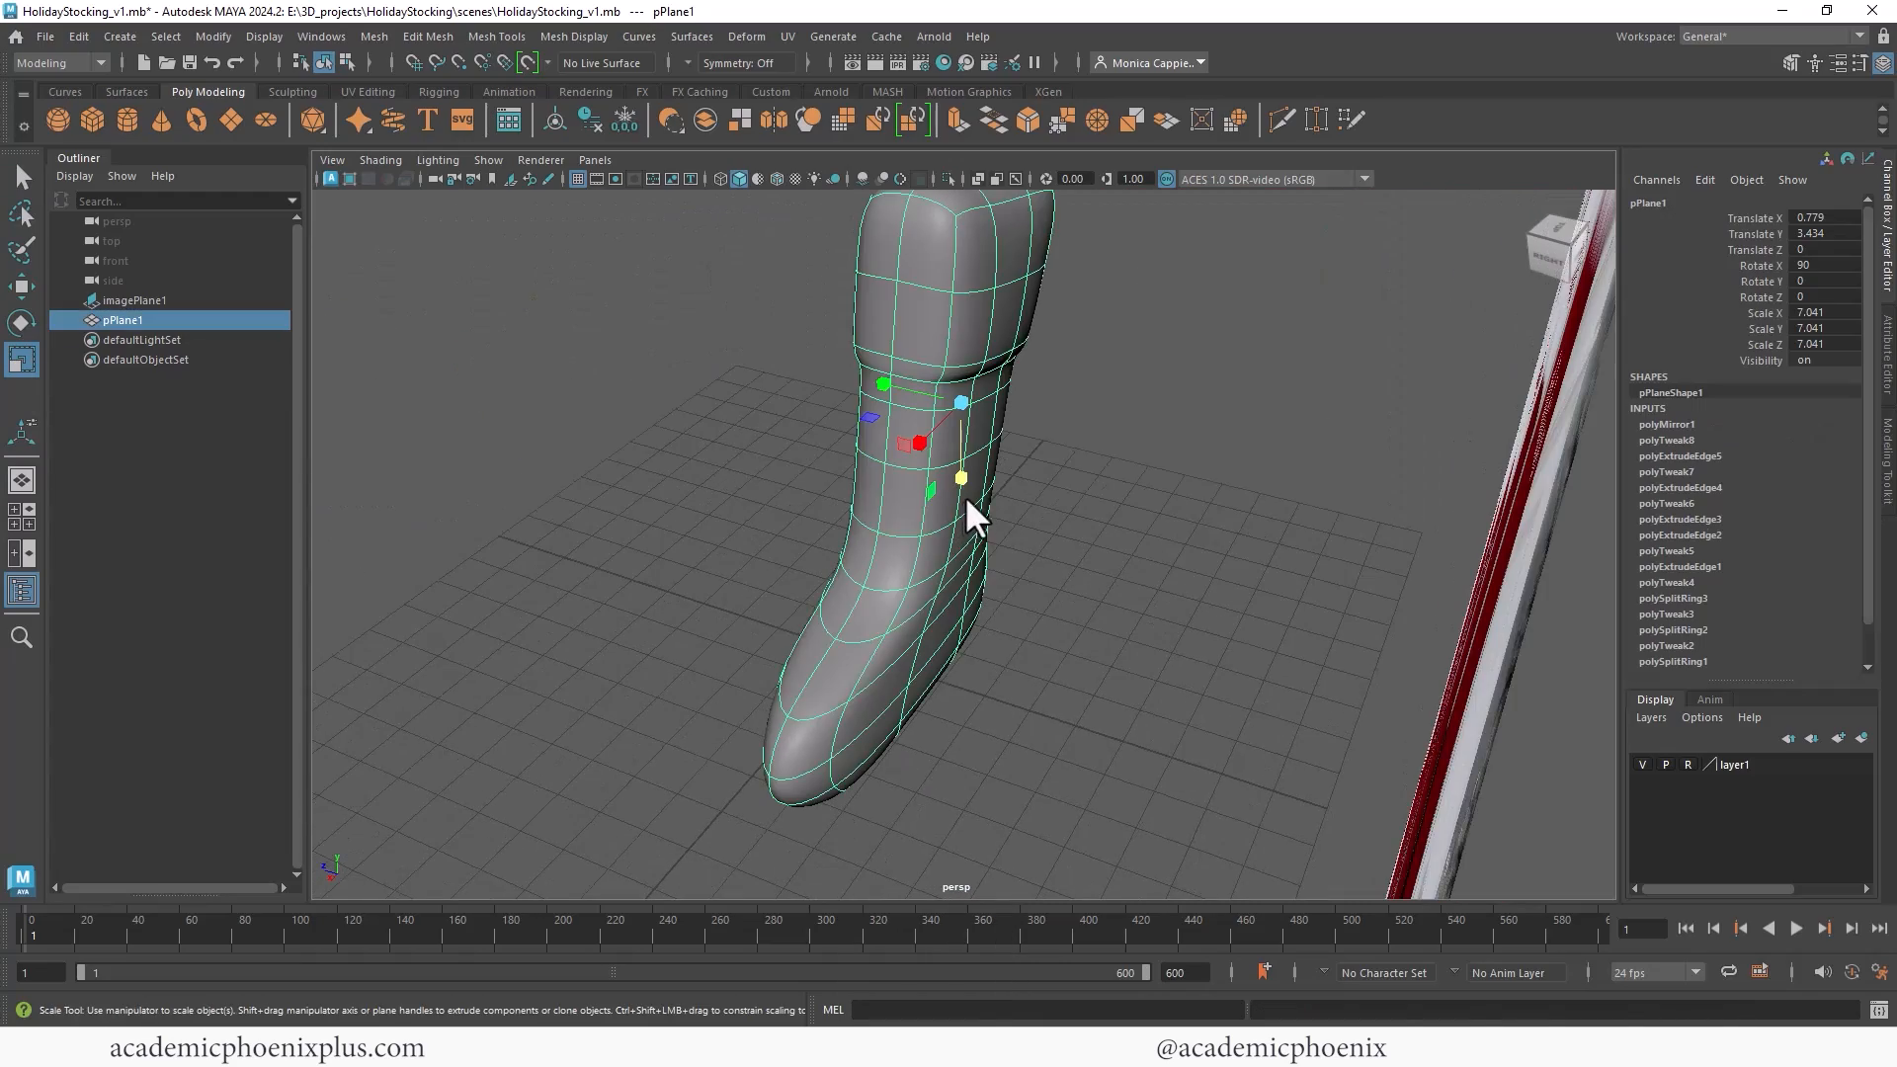
Step: Scale the edge loop outlining the stocking's back face inward in the unsmoothed display
key(1)
right_drag(951, 389, 954, 338)
alt+drag(988, 386, 1056, 435)
click(927, 512)
scroll(1037, 428, up, 5)
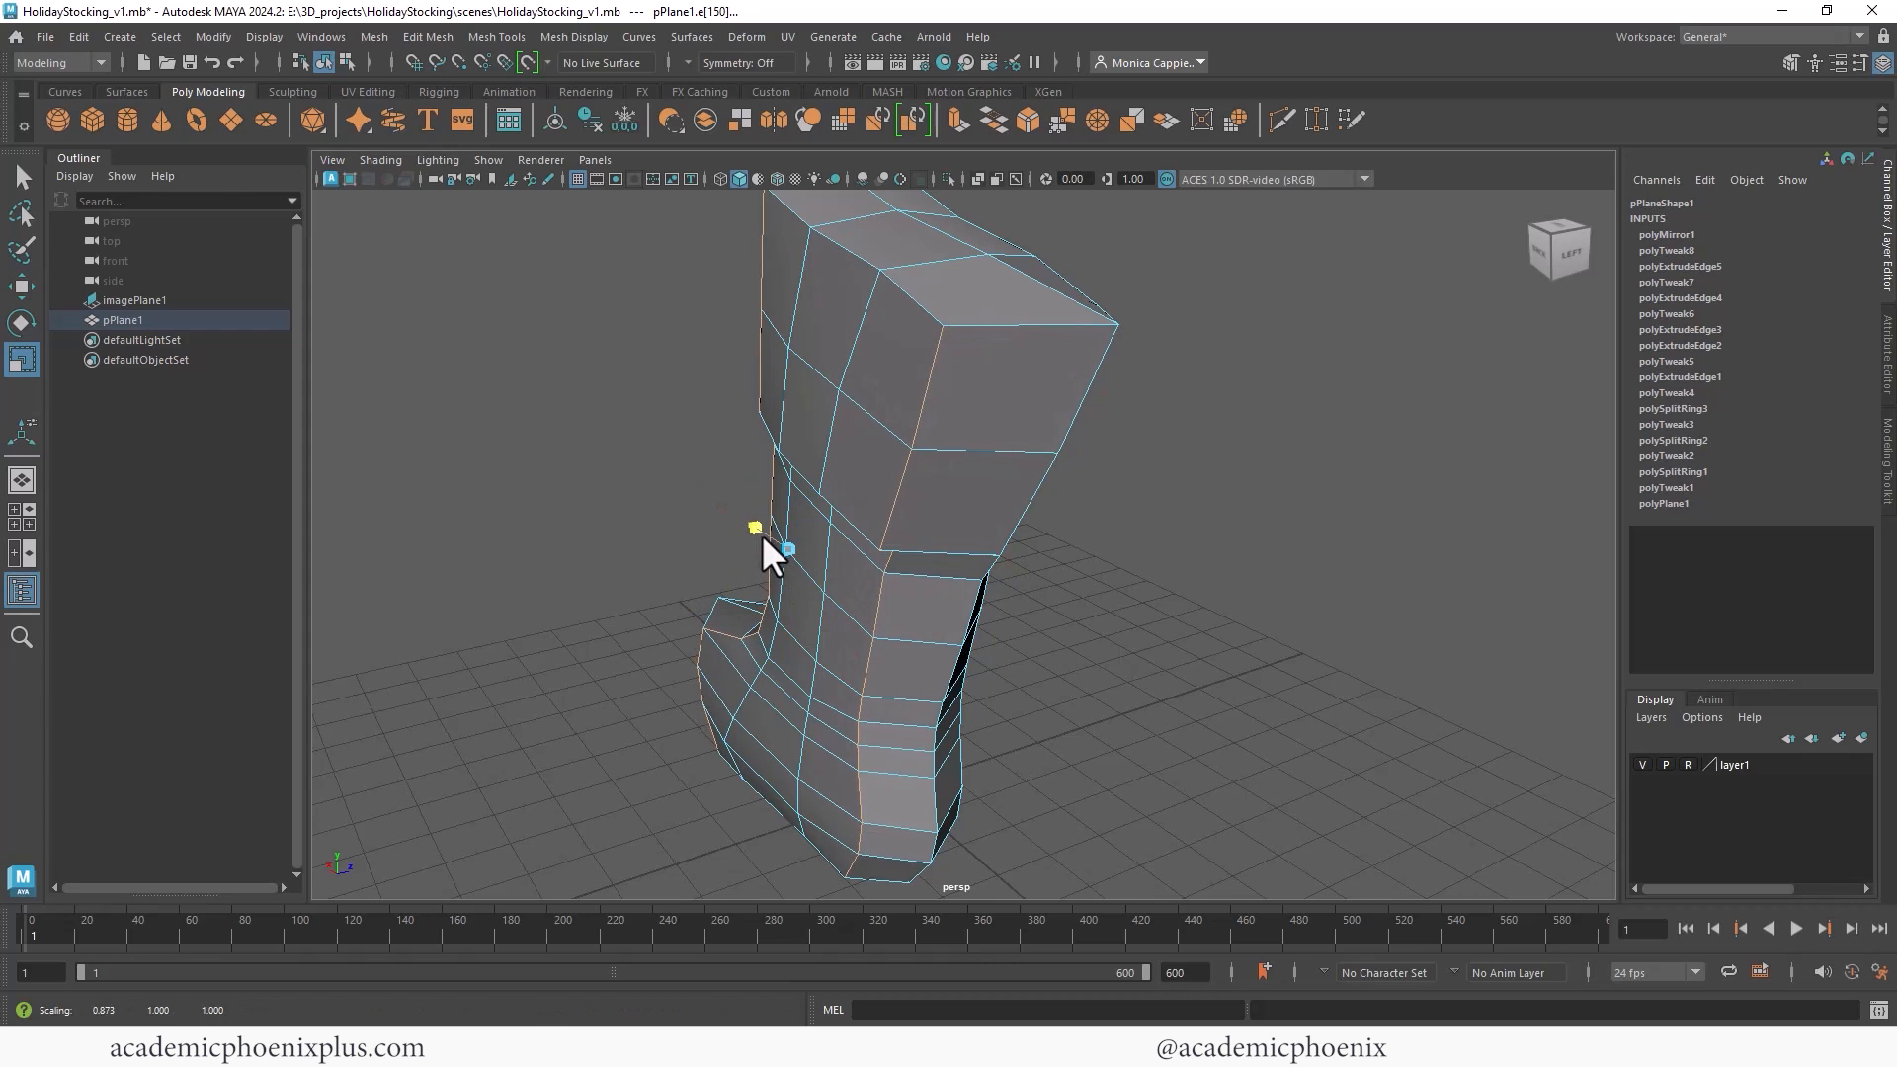
right_drag(969, 413, 1048, 357)
Step: Select the faces covering the top of the stocking's cuff
alt+drag(1047, 357, 859, 431)
right_click(859, 431)
right_drag(859, 431, 828, 501)
click(832, 413)
shift+click(832, 413)
shift+click(869, 371)
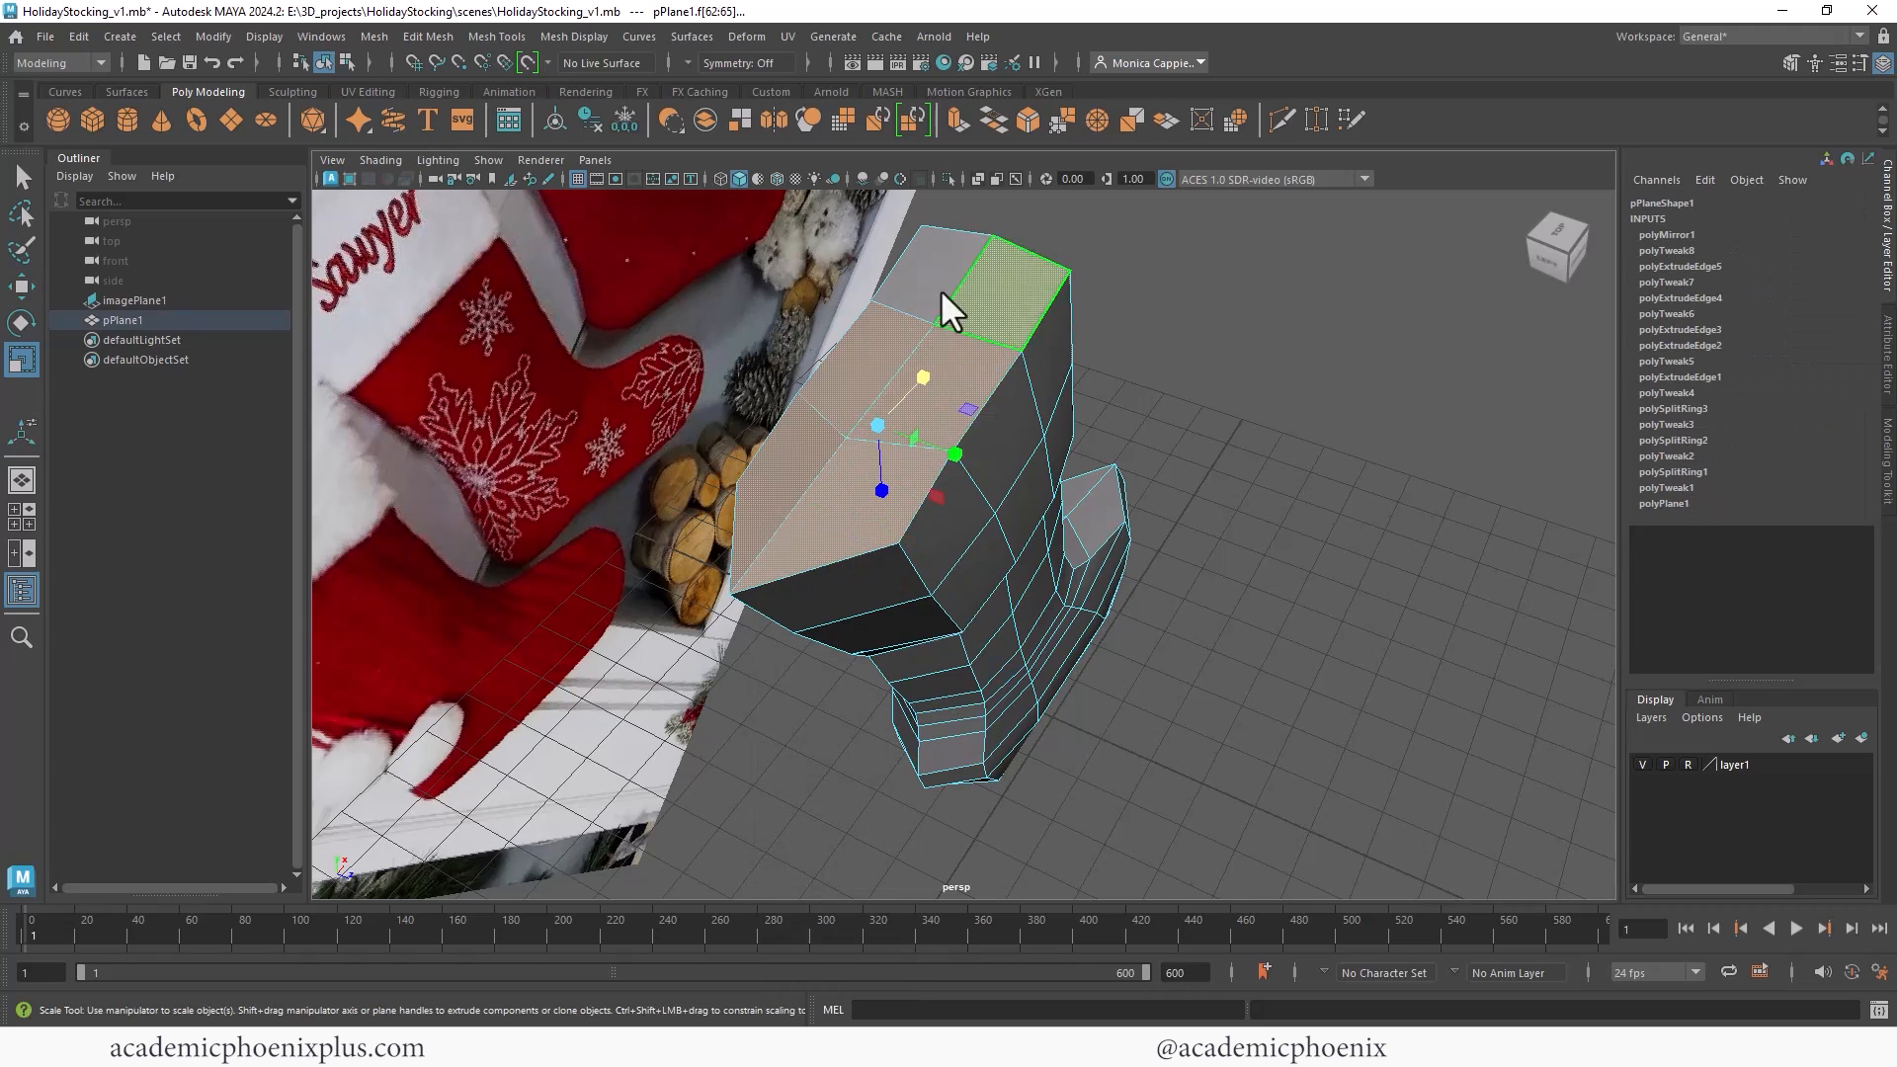
Step: Try extruding and scaling the cuff's top faces, and undo the extrusion
key(ctrl+e)
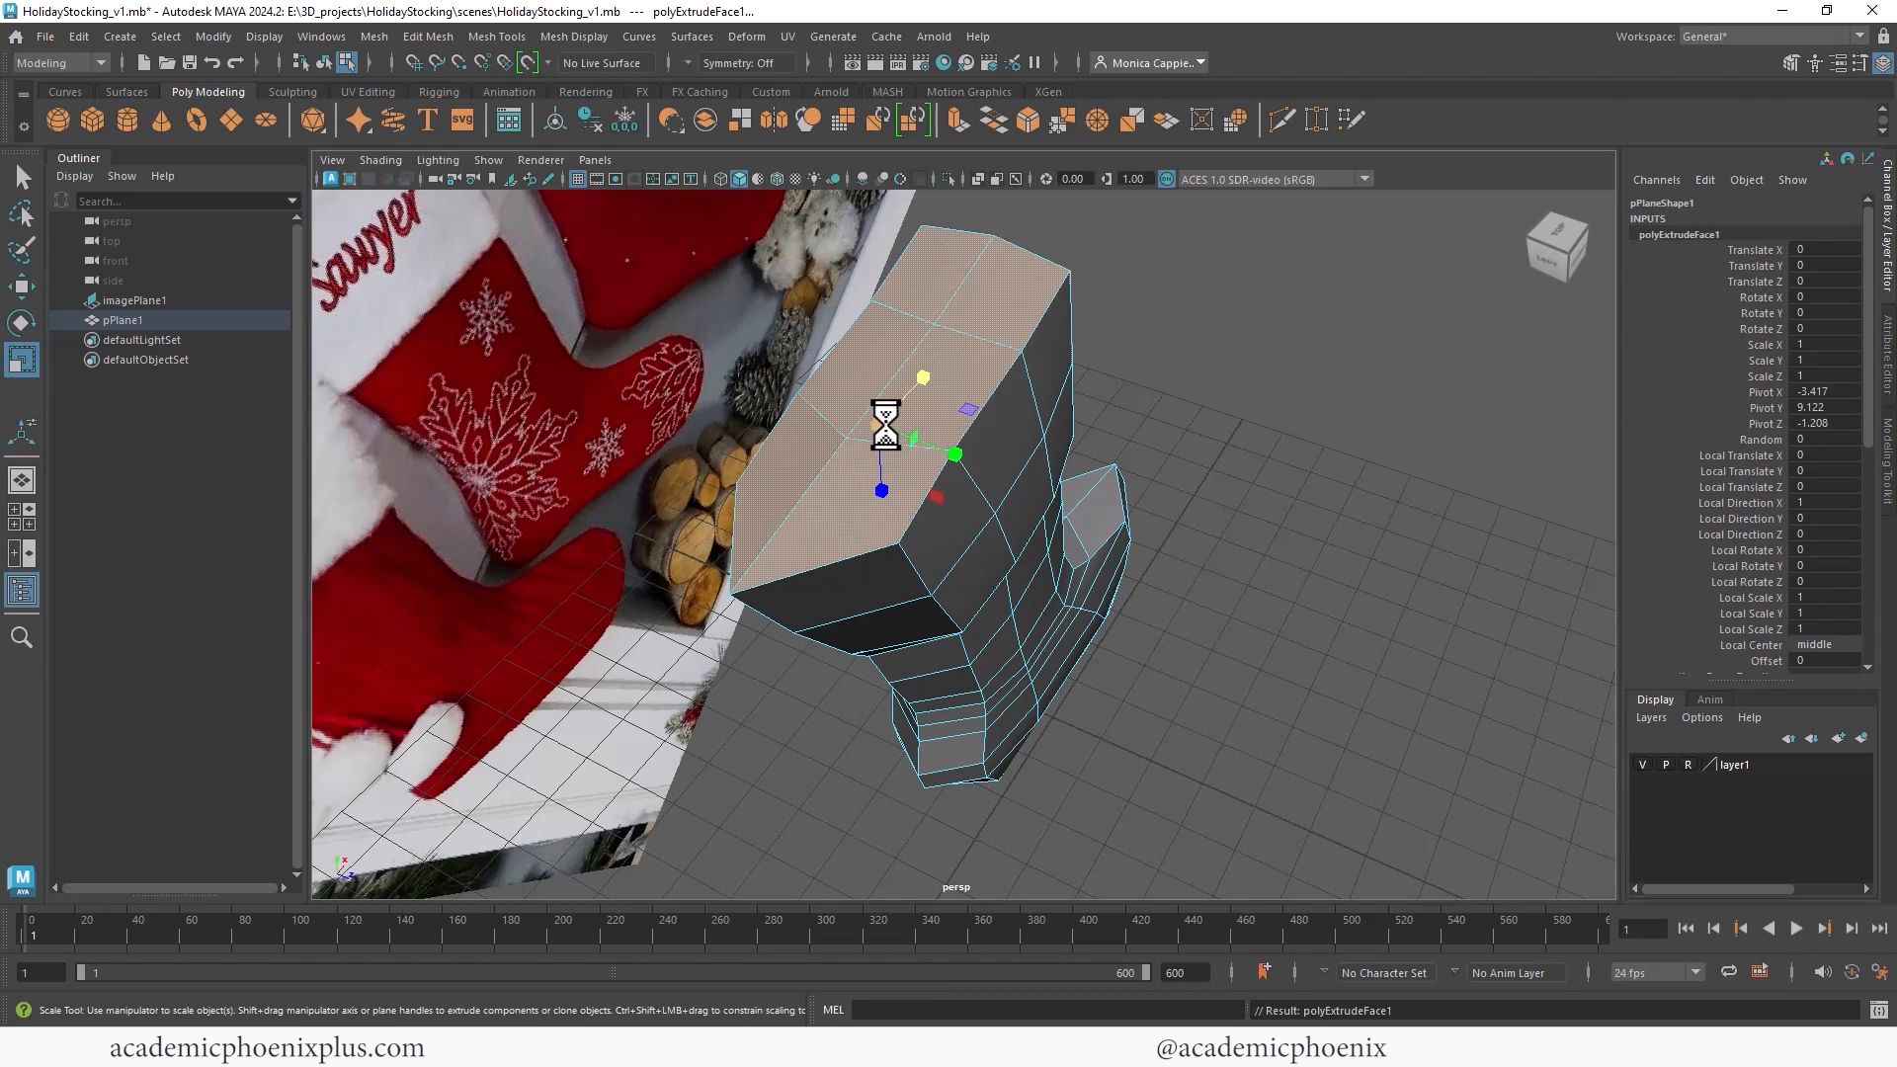
drag(878, 425, 851, 424)
key(ctrl+z)
alt+drag(1174, 354, 962, 330)
key(ctrl+z)
key(ctrl+z)
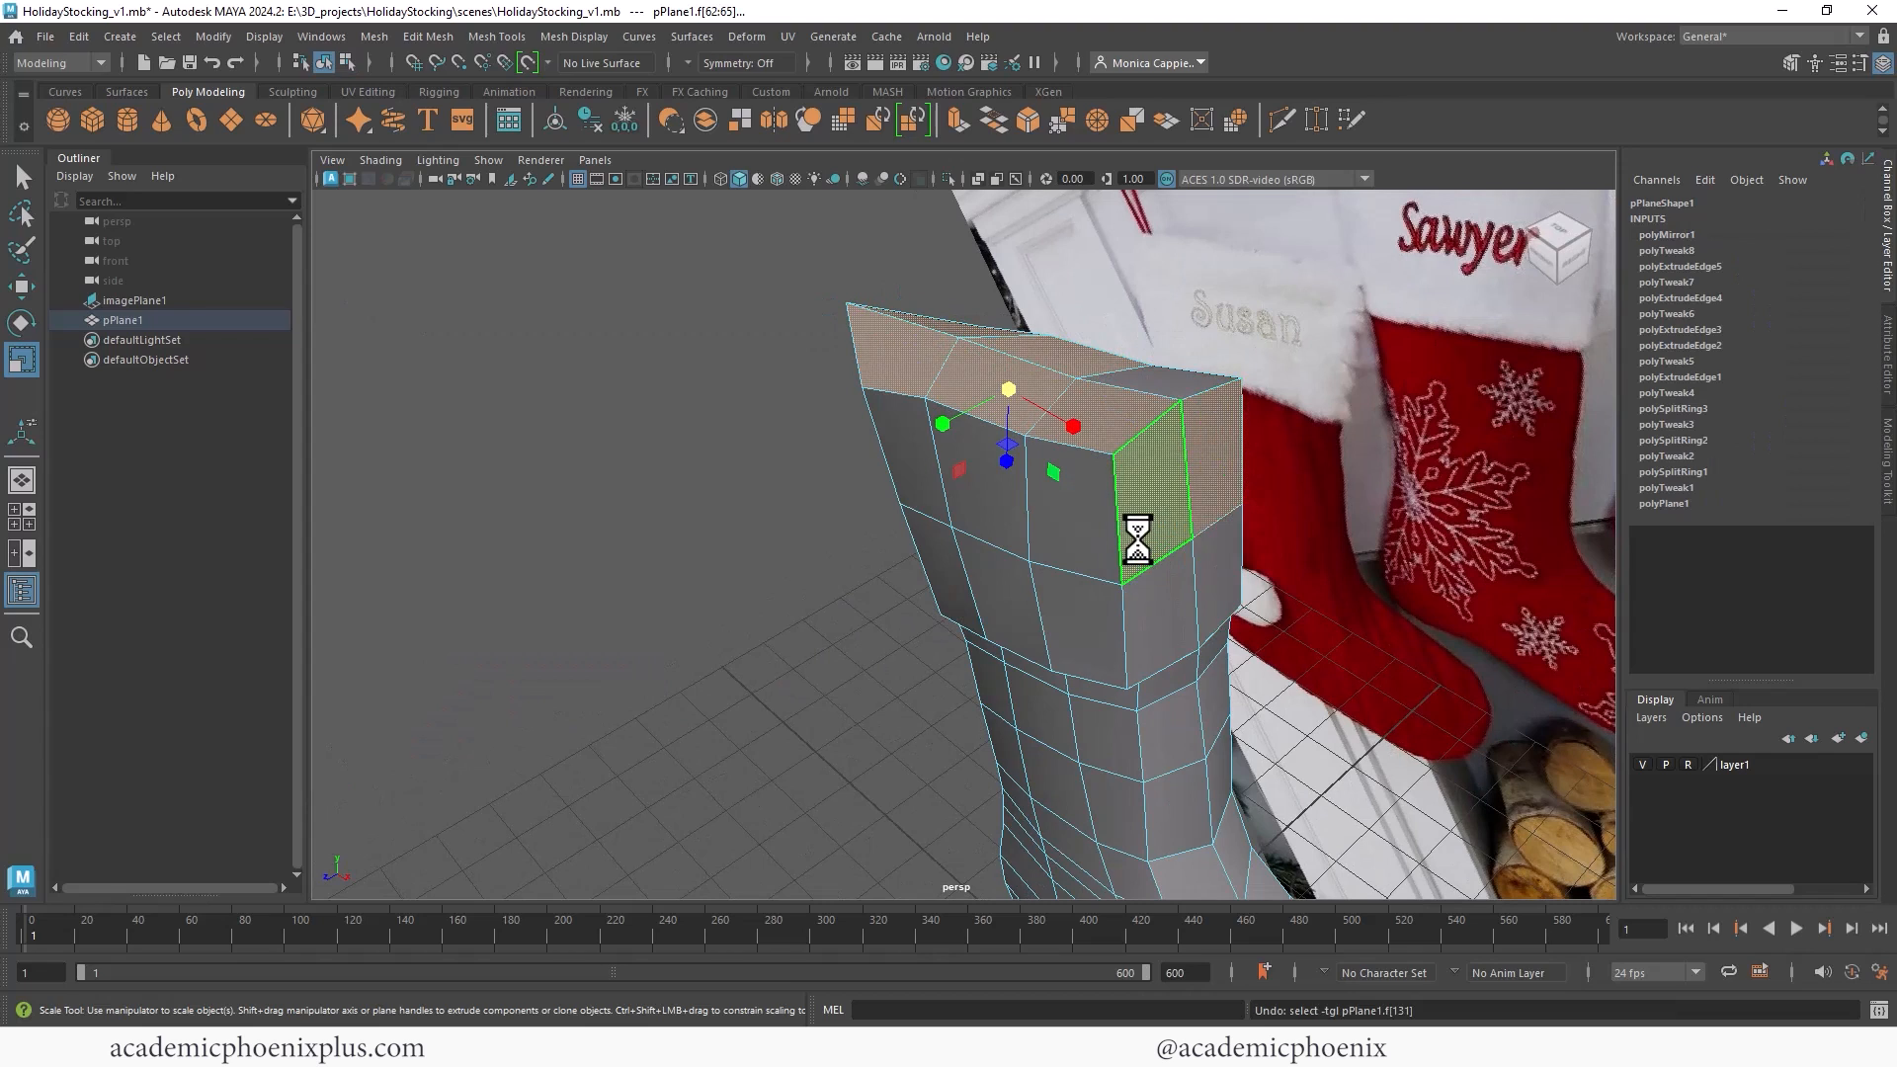
Step: Deselect the cuff's extra side faces so only the faces across its top remain selected
shift+click(1144, 535)
shift+click(1217, 440)
alt+drag(1352, 413, 1126, 500)
alt+drag(873, 597, 640, 214)
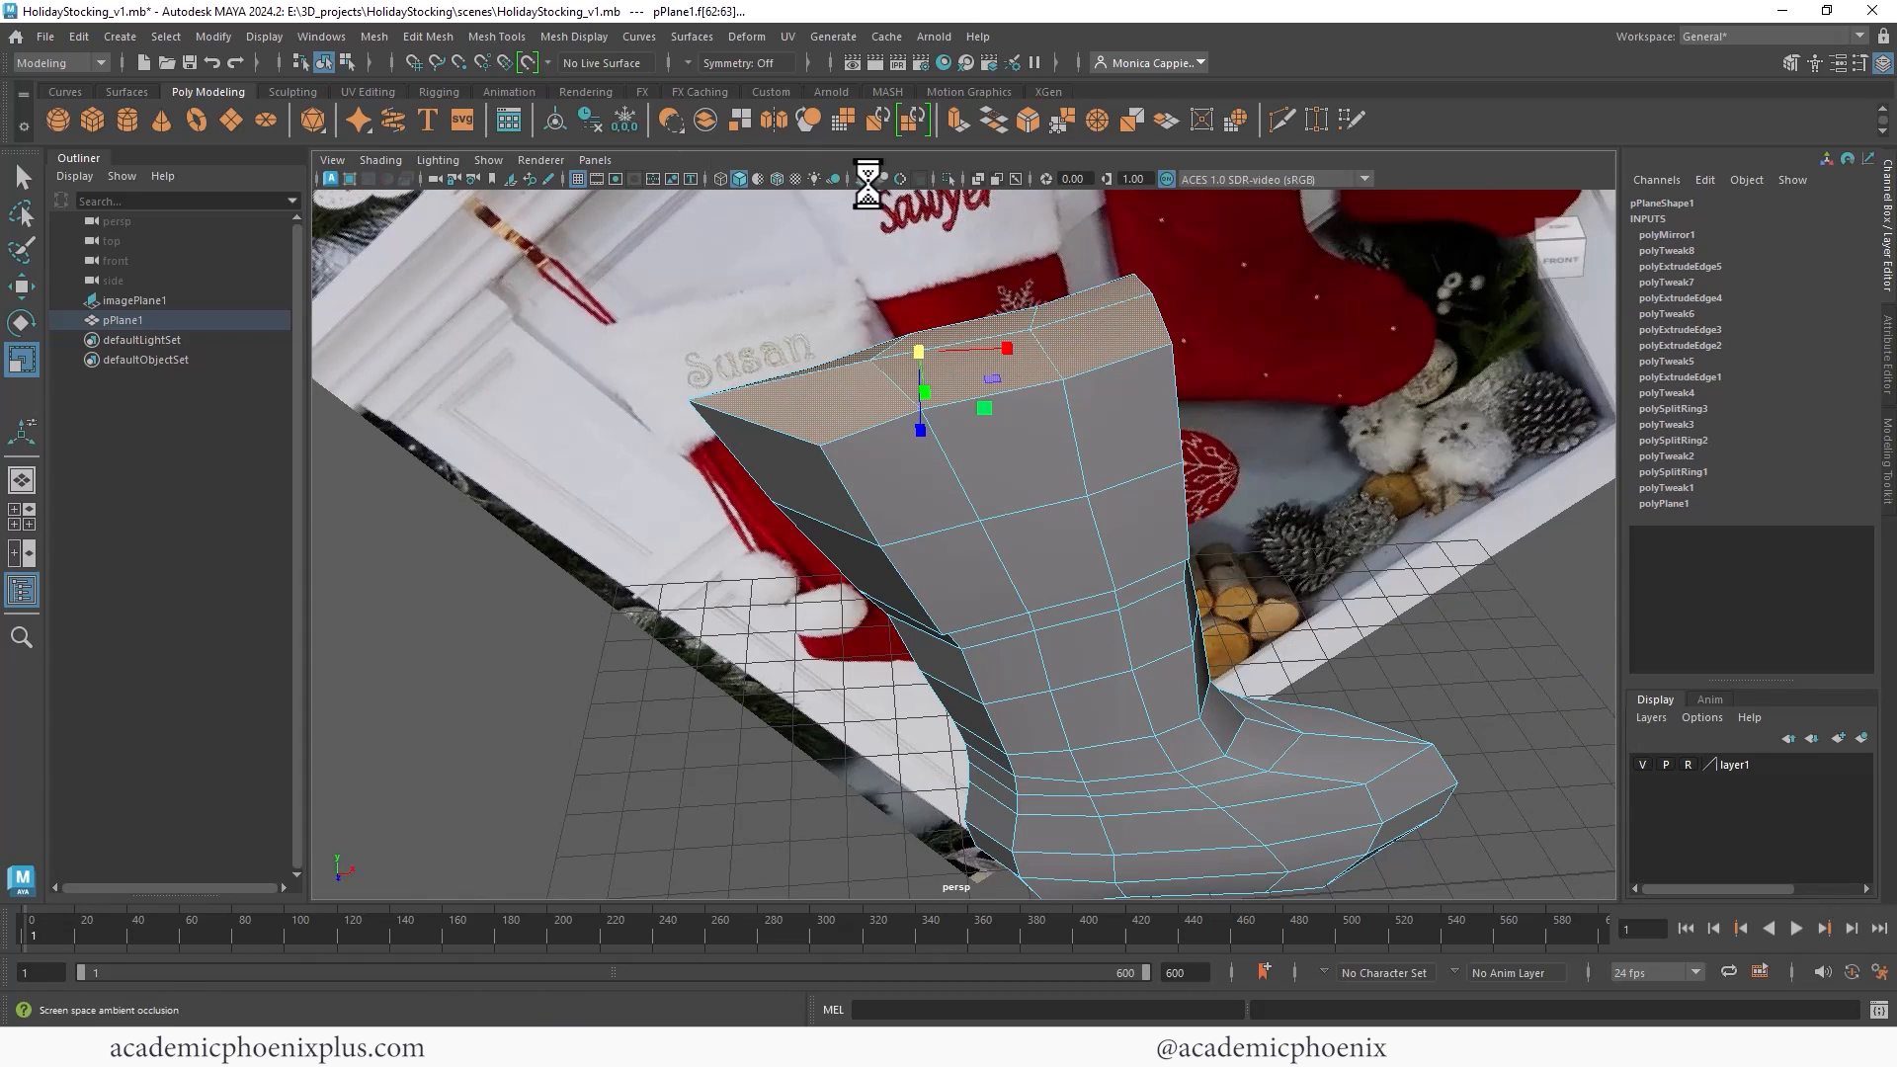
click(948, 179)
alt+drag(988, 255, 1147, 399)
click(949, 181)
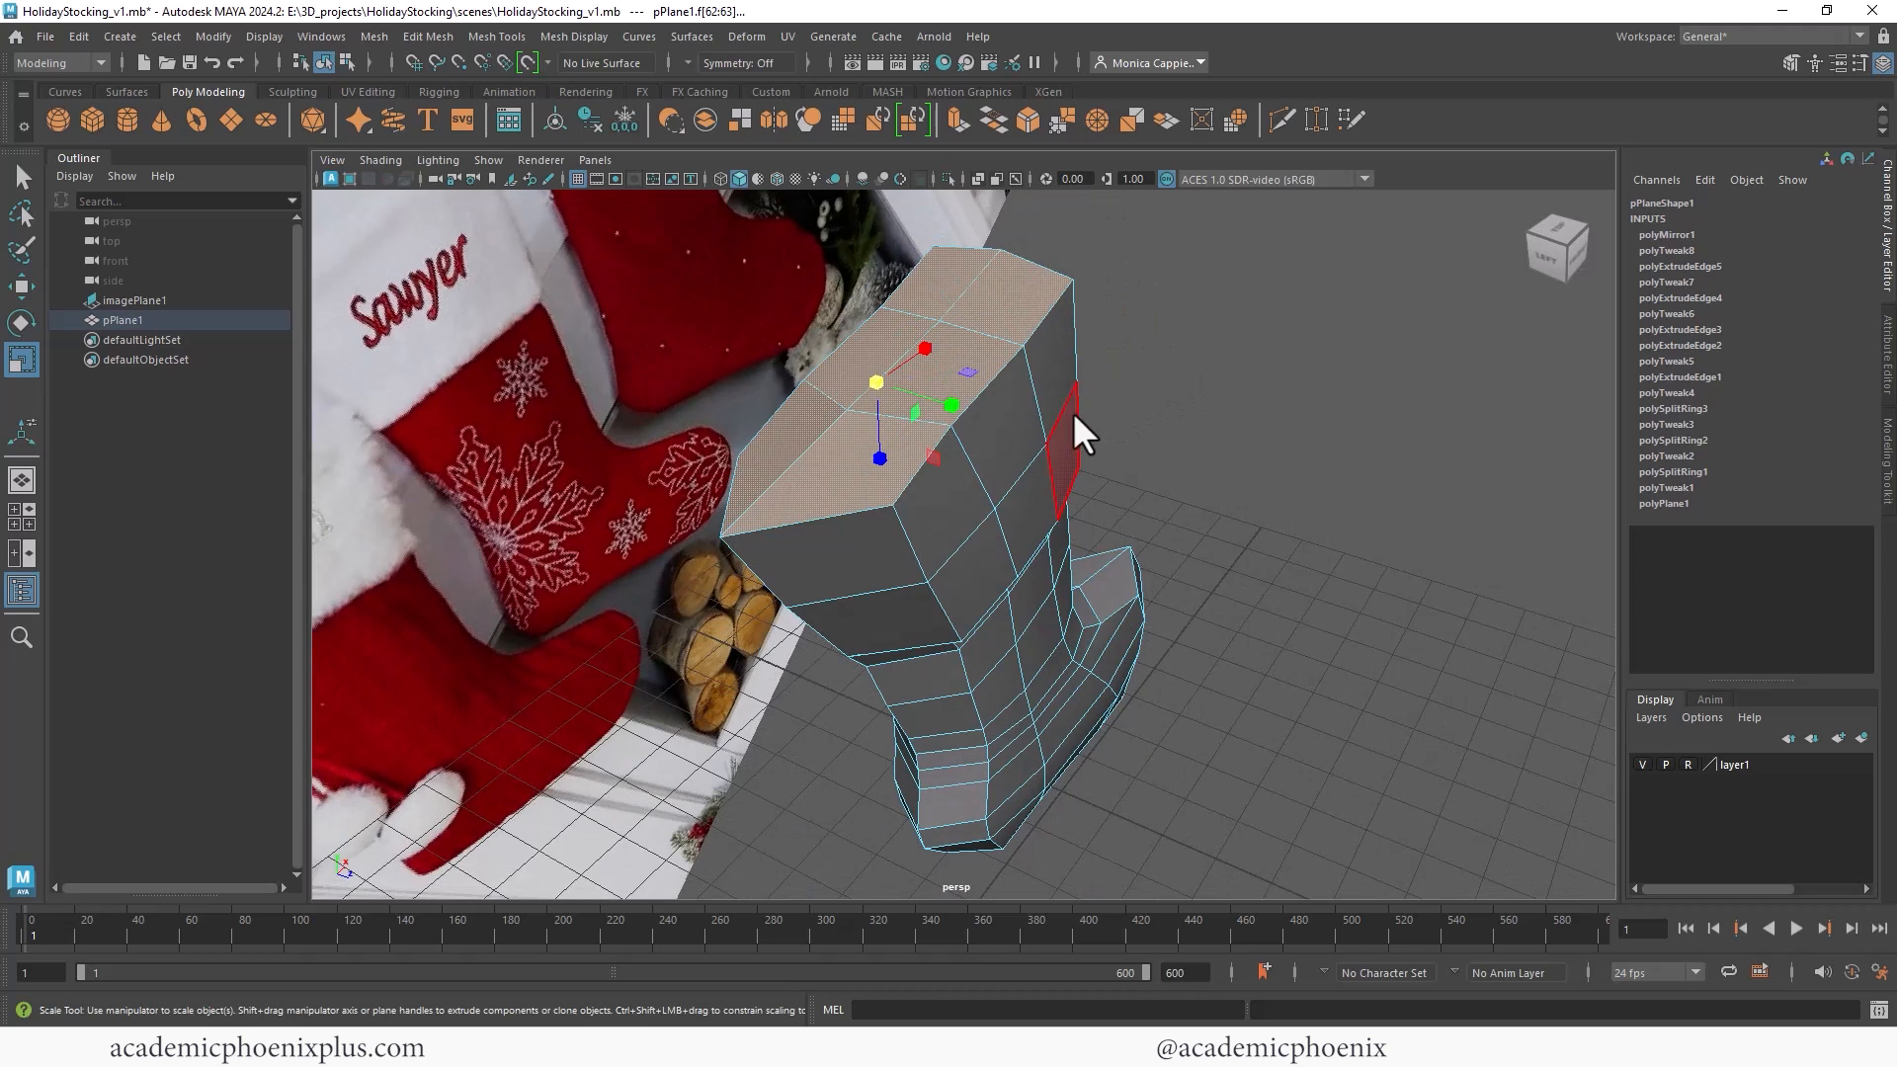
Step: Extrude the cuff's top faces and scale them inward to form a rim around the opening
key(ctrl+e)
key(r)
drag(876, 383, 907, 358)
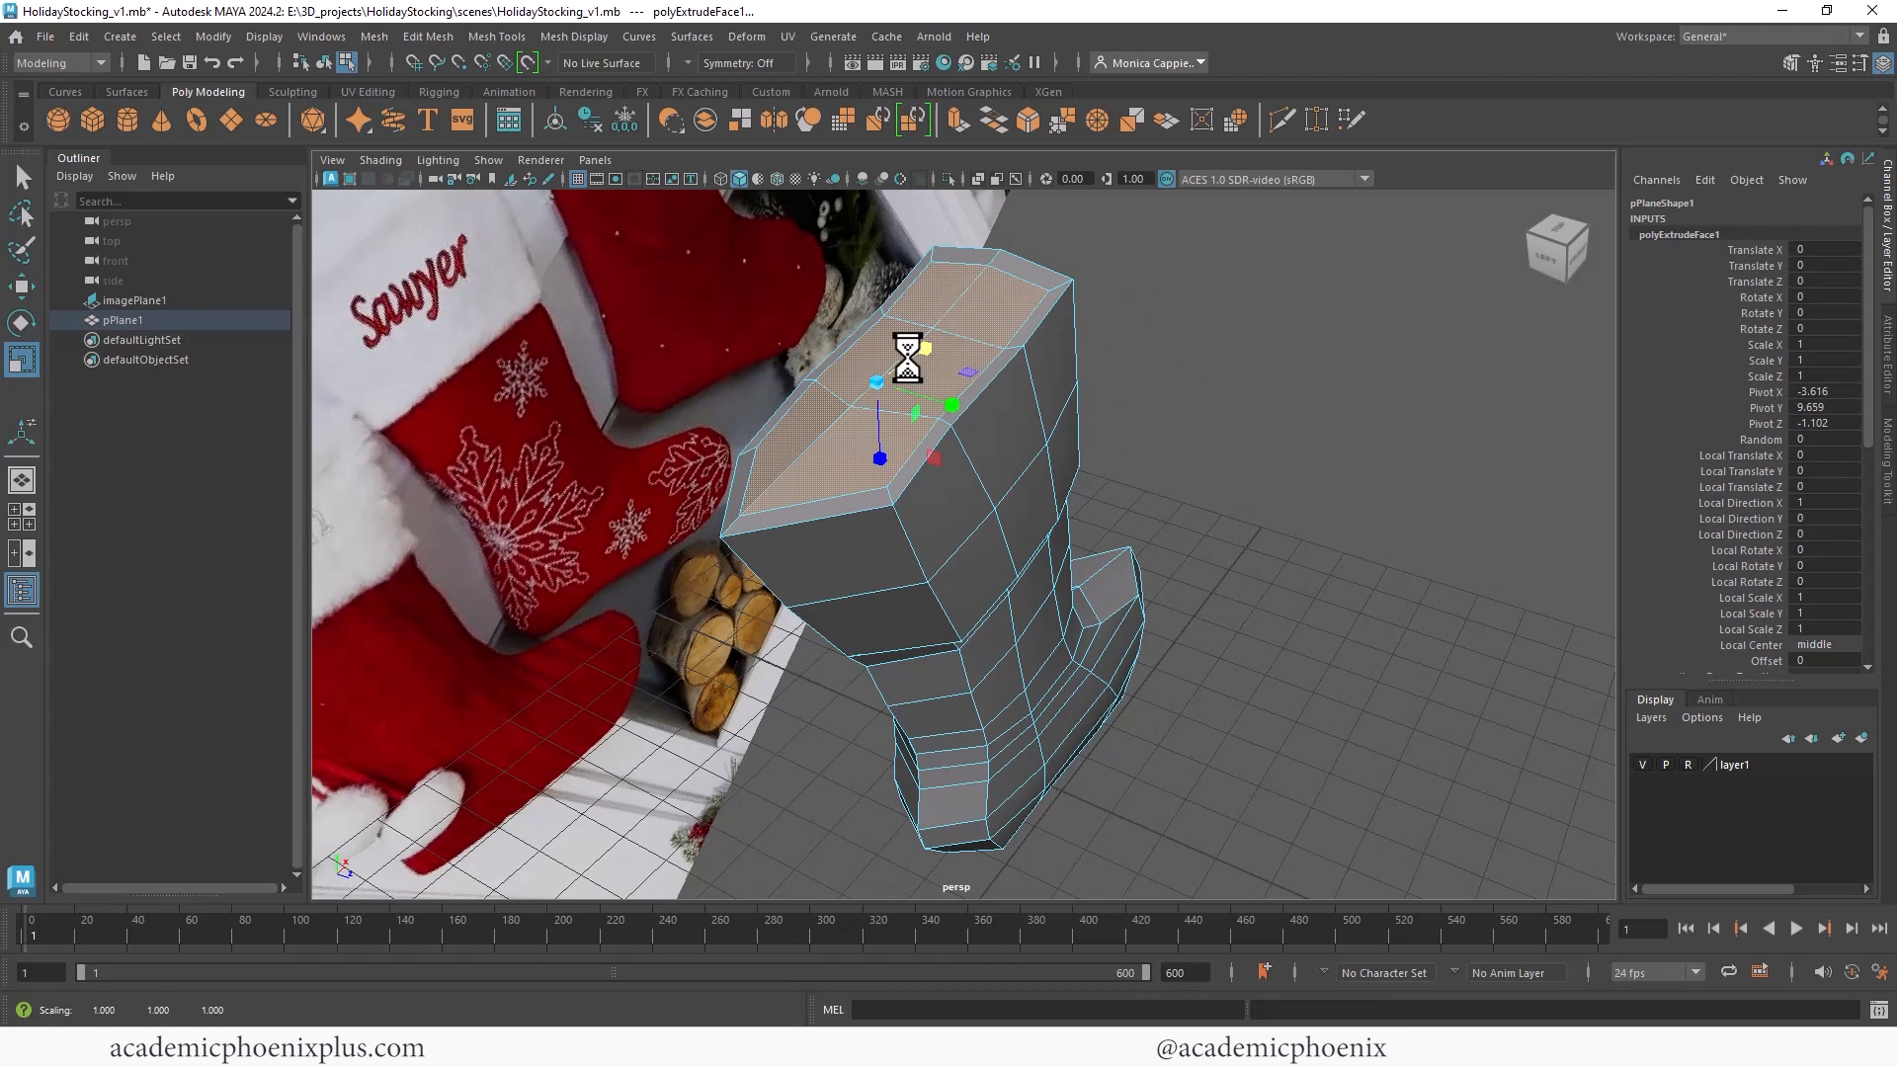
Step: Extrude the inset top faces down into the stocking and scale them to about 0.717 to hollow the opening
key(ctrl+e)
key(w)
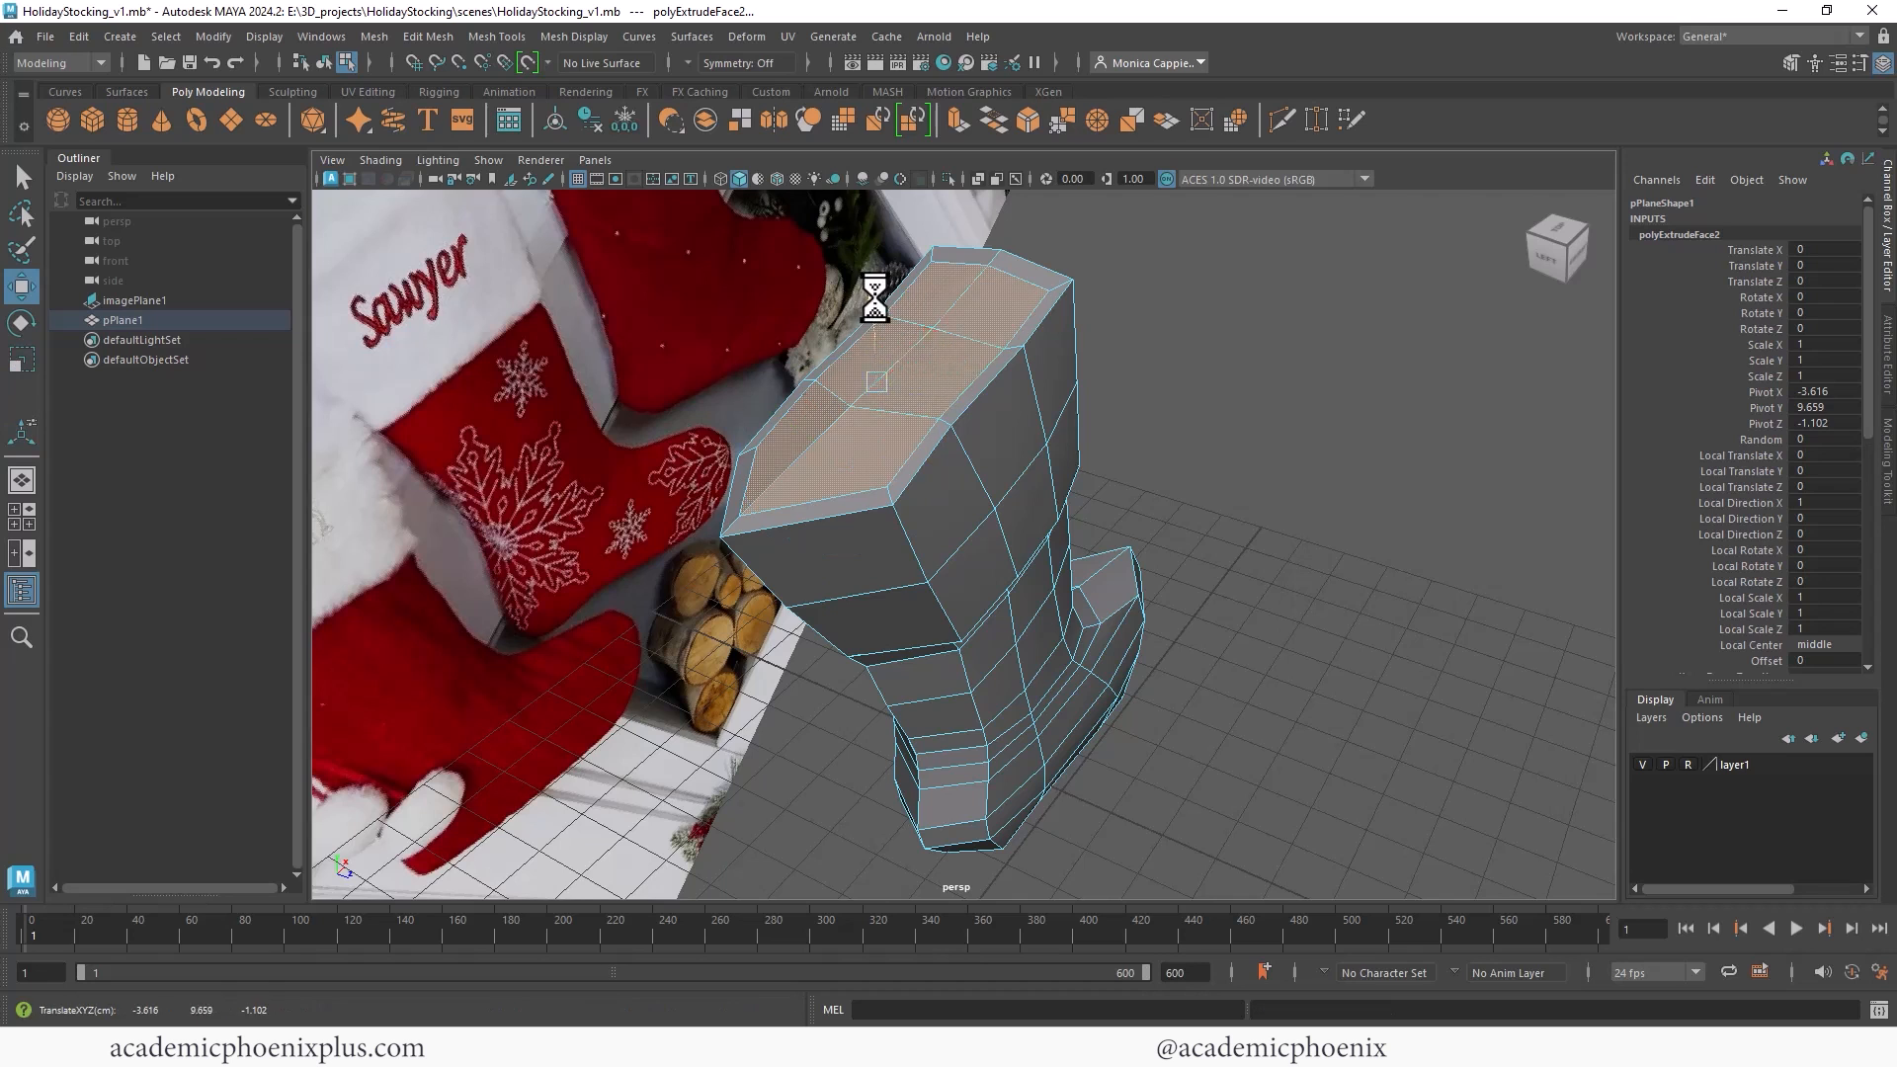
drag(868, 296, 927, 380)
key(r)
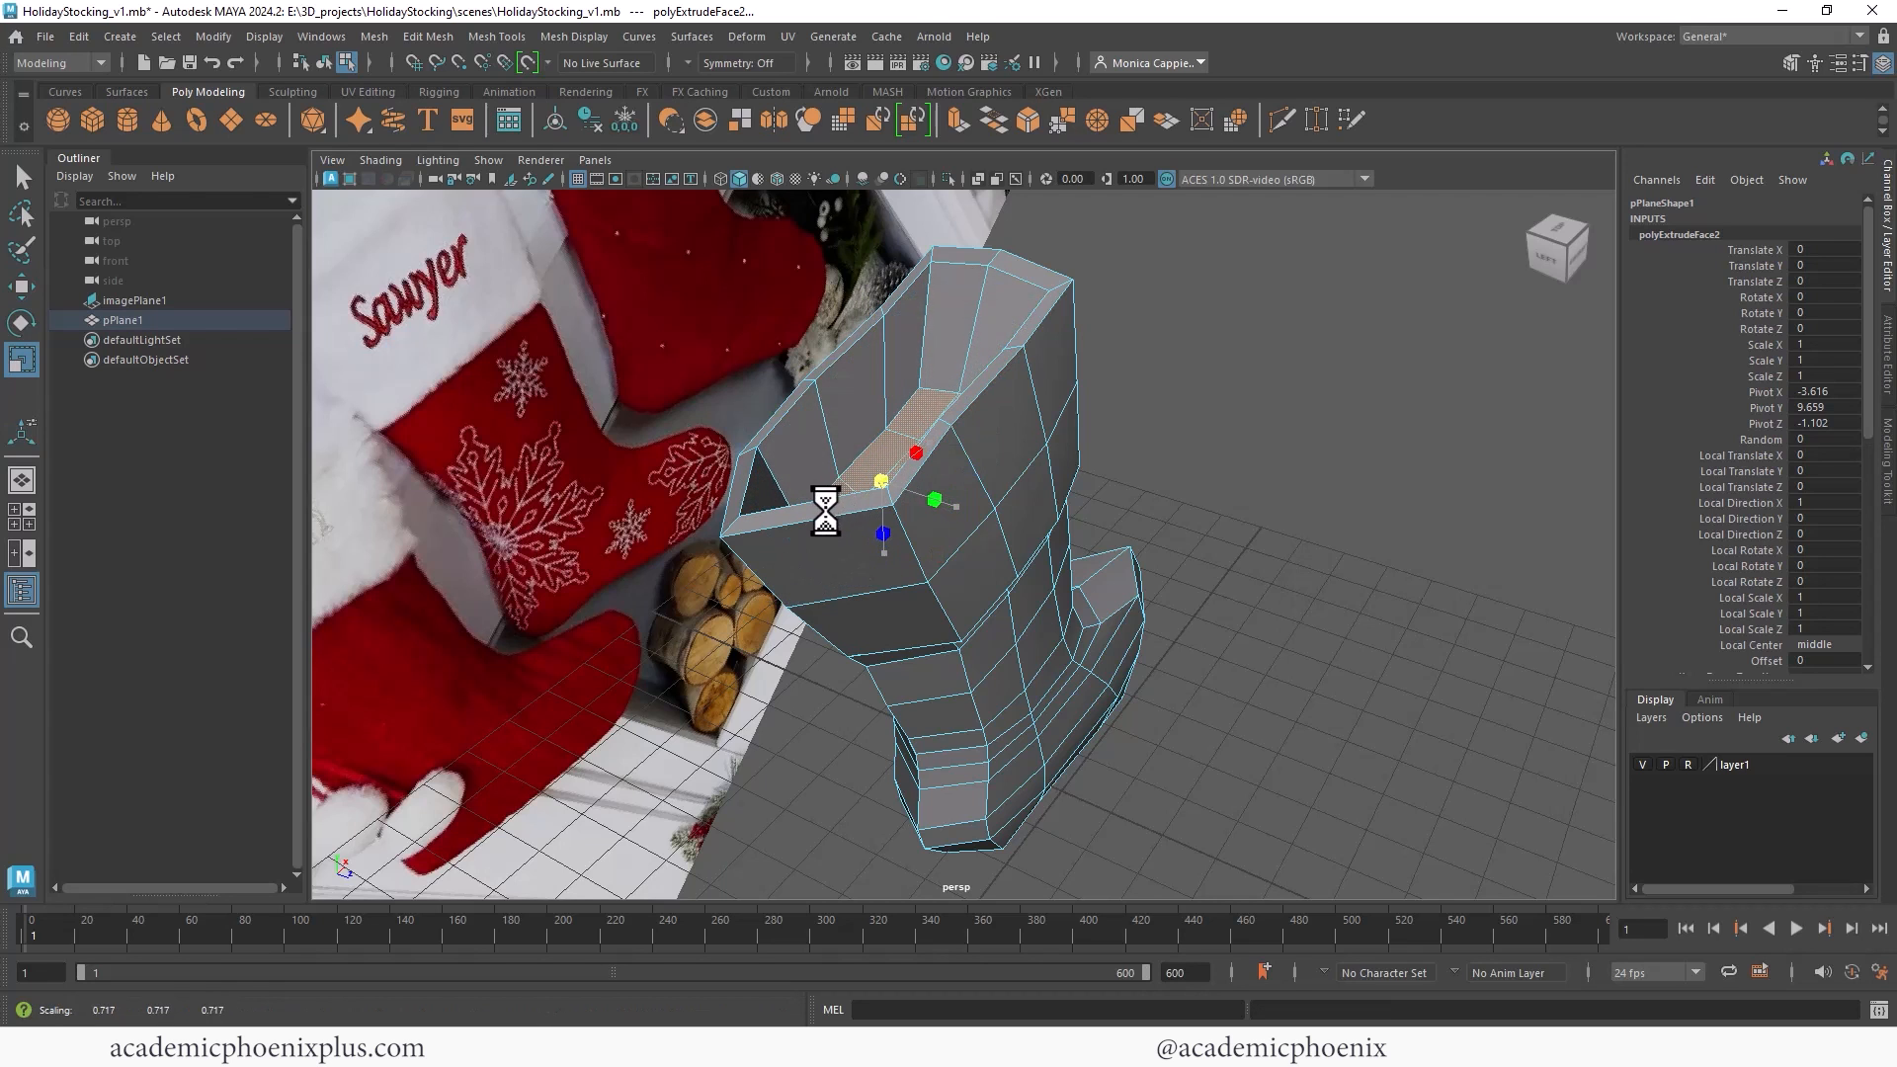
Step: Examine the hollowed stocking in smooth preview from the front and side
alt+drag(830, 512, 1044, 474)
key(w)
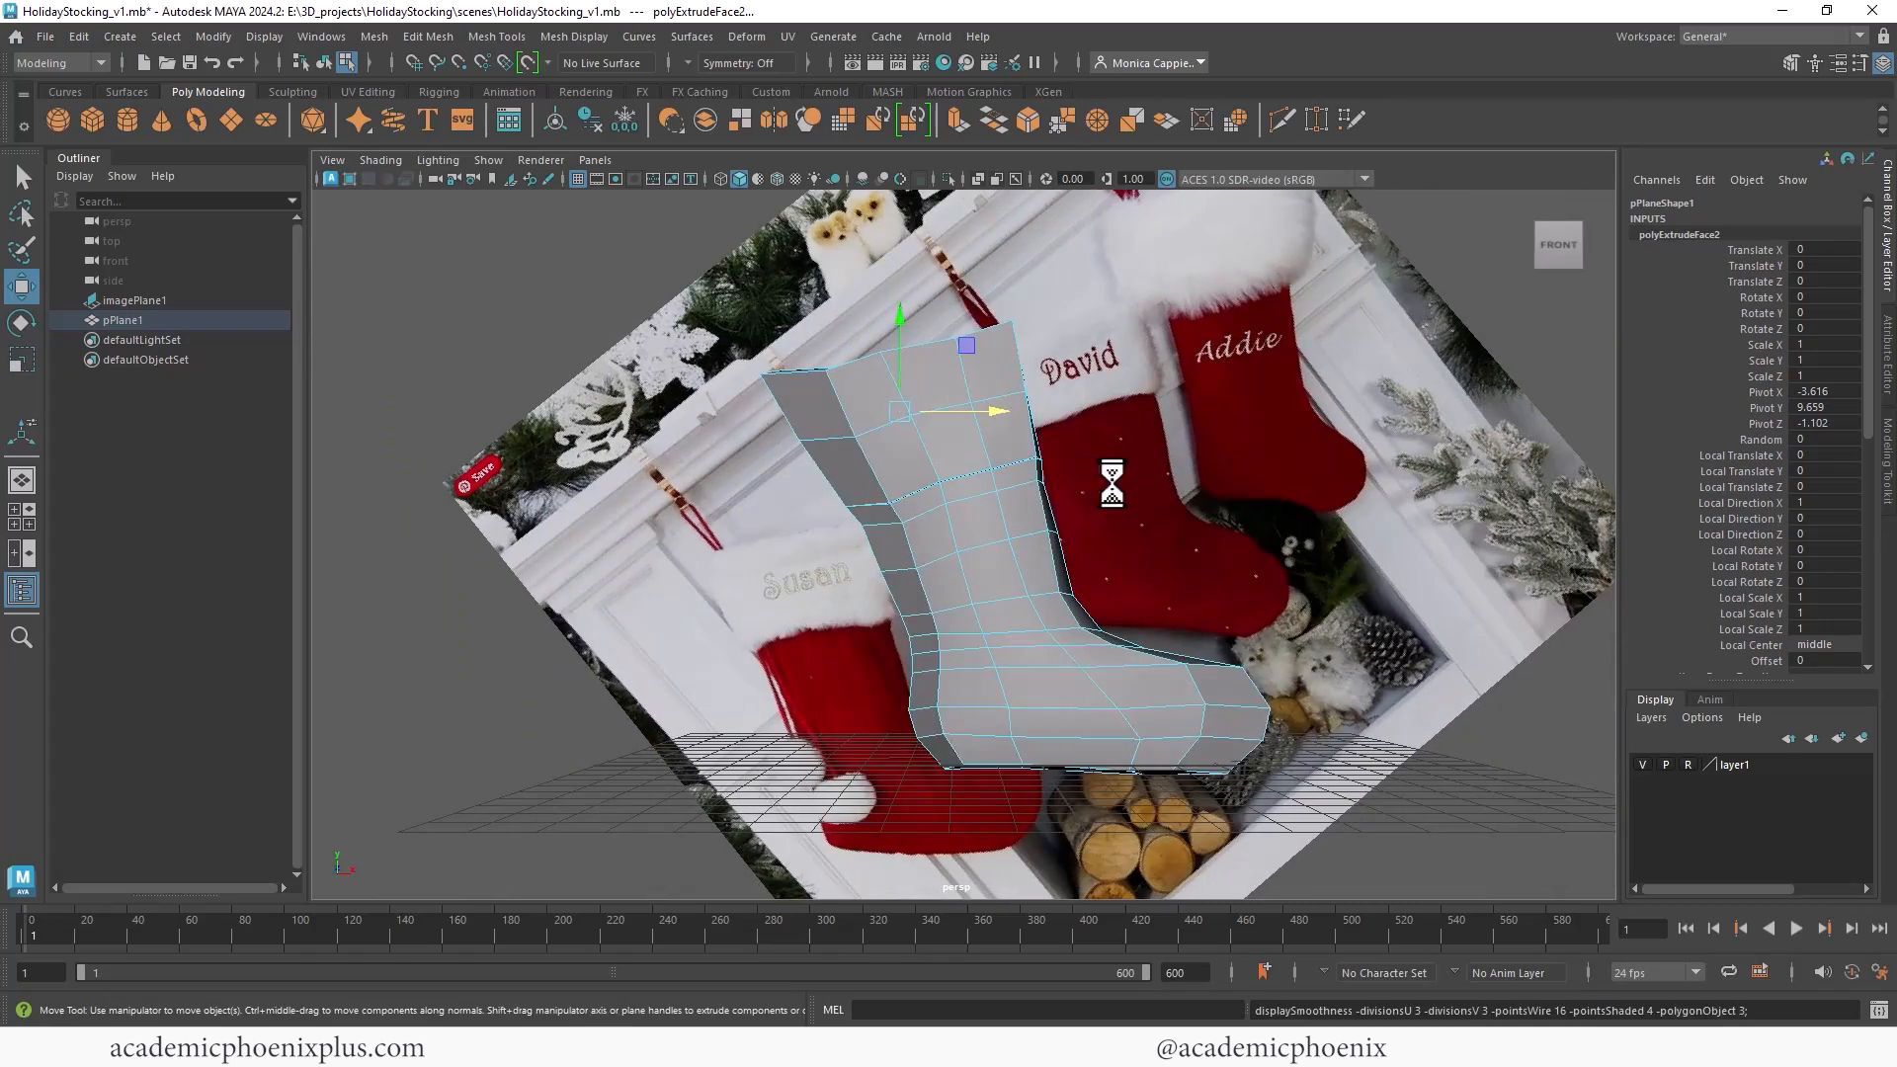
key(3)
click(1247, 478)
alt+drag(917, 578, 1041, 523)
right_drag(946, 429, 1081, 379)
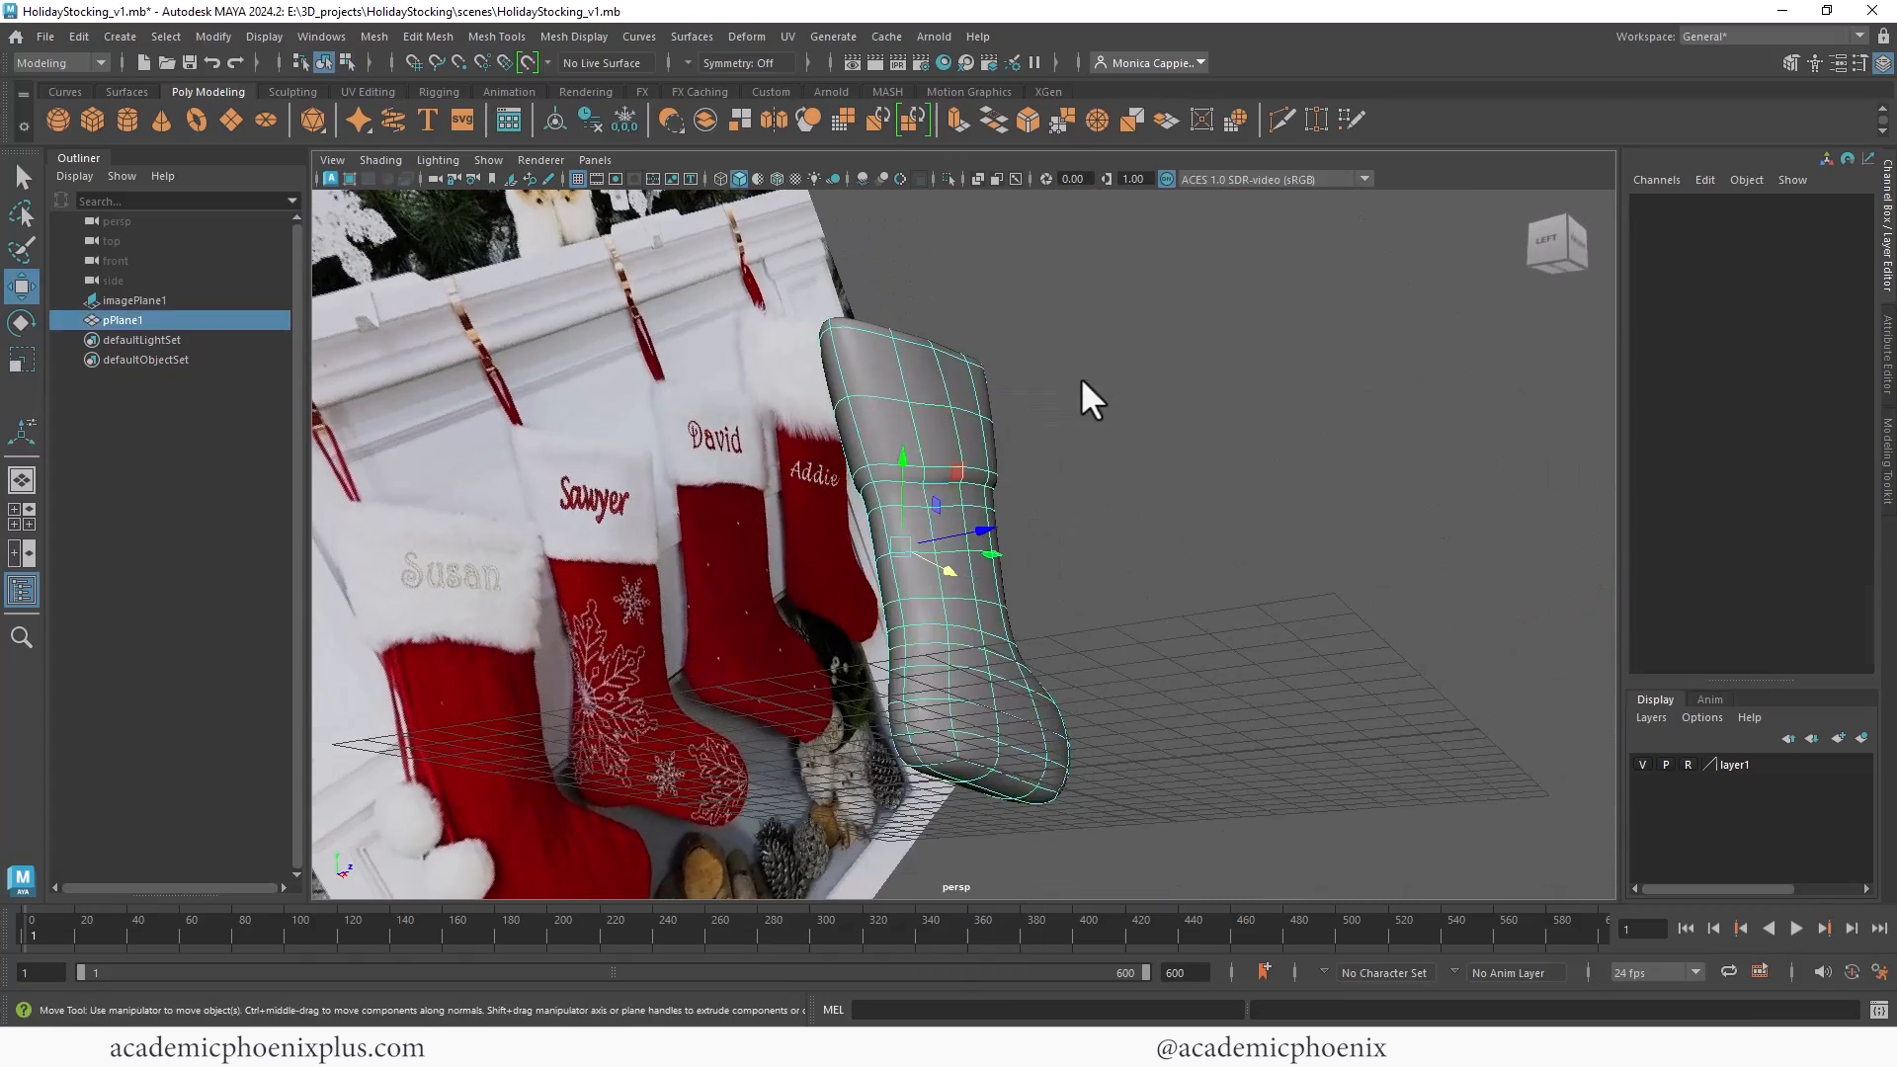
click(1081, 380)
alt+drag(1081, 379, 929, 502)
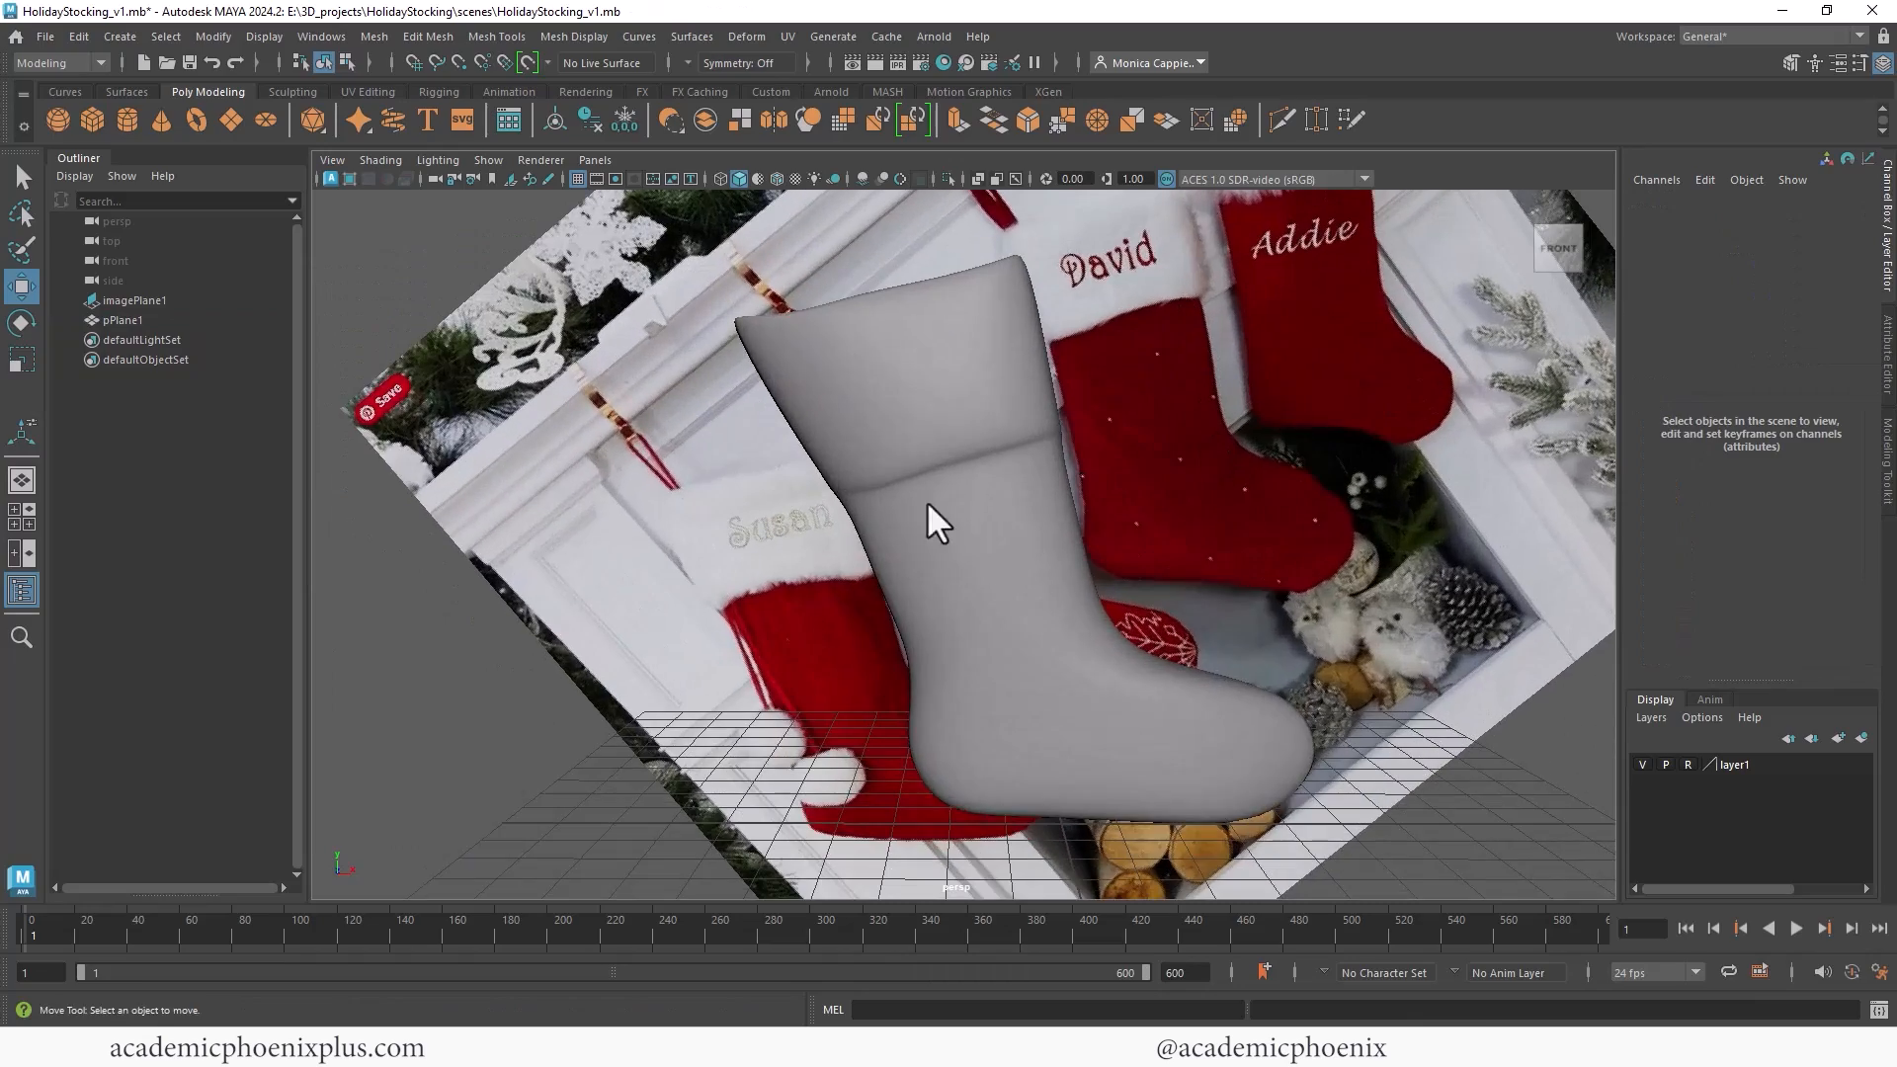
Step: Select the ring of faces just beneath the cuff for scaling
click(927, 501)
alt+drag(865, 427, 1020, 435)
right_drag(973, 369, 961, 388)
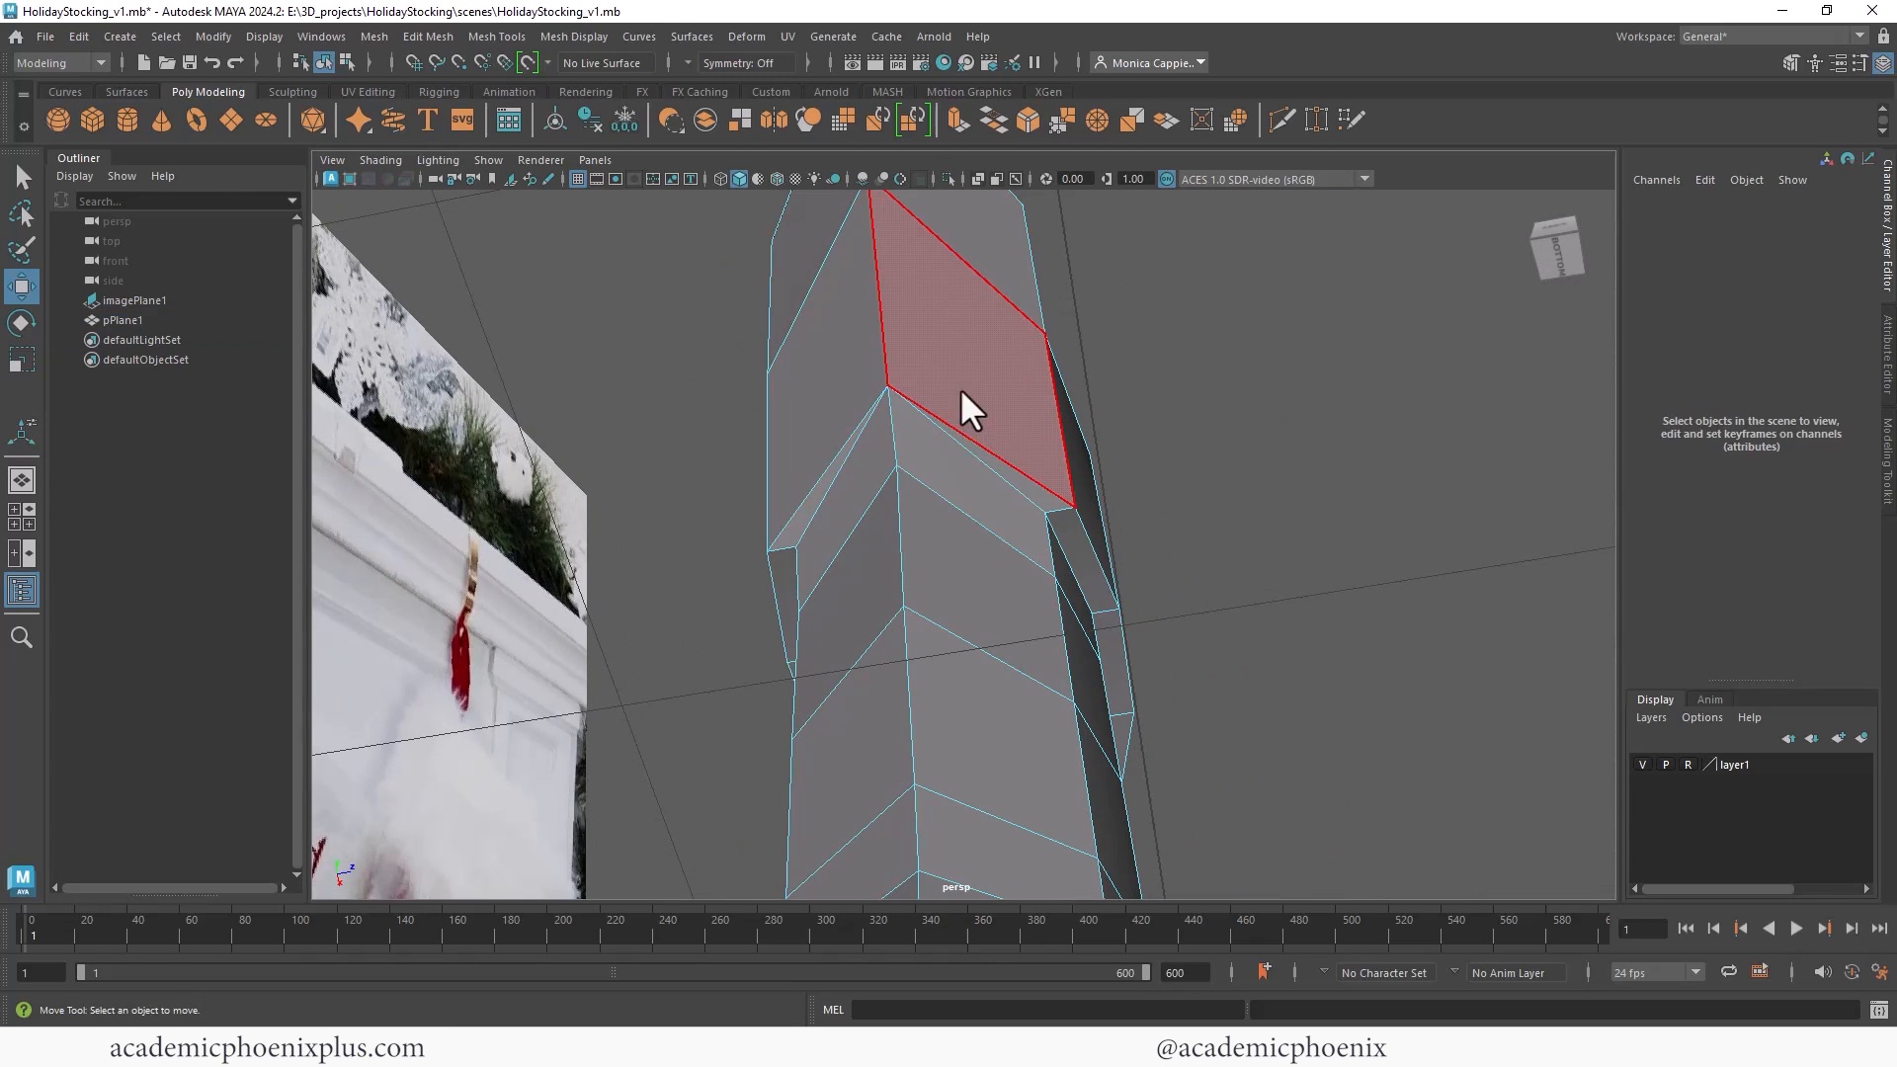
click(960, 388)
click(844, 363)
click(919, 444)
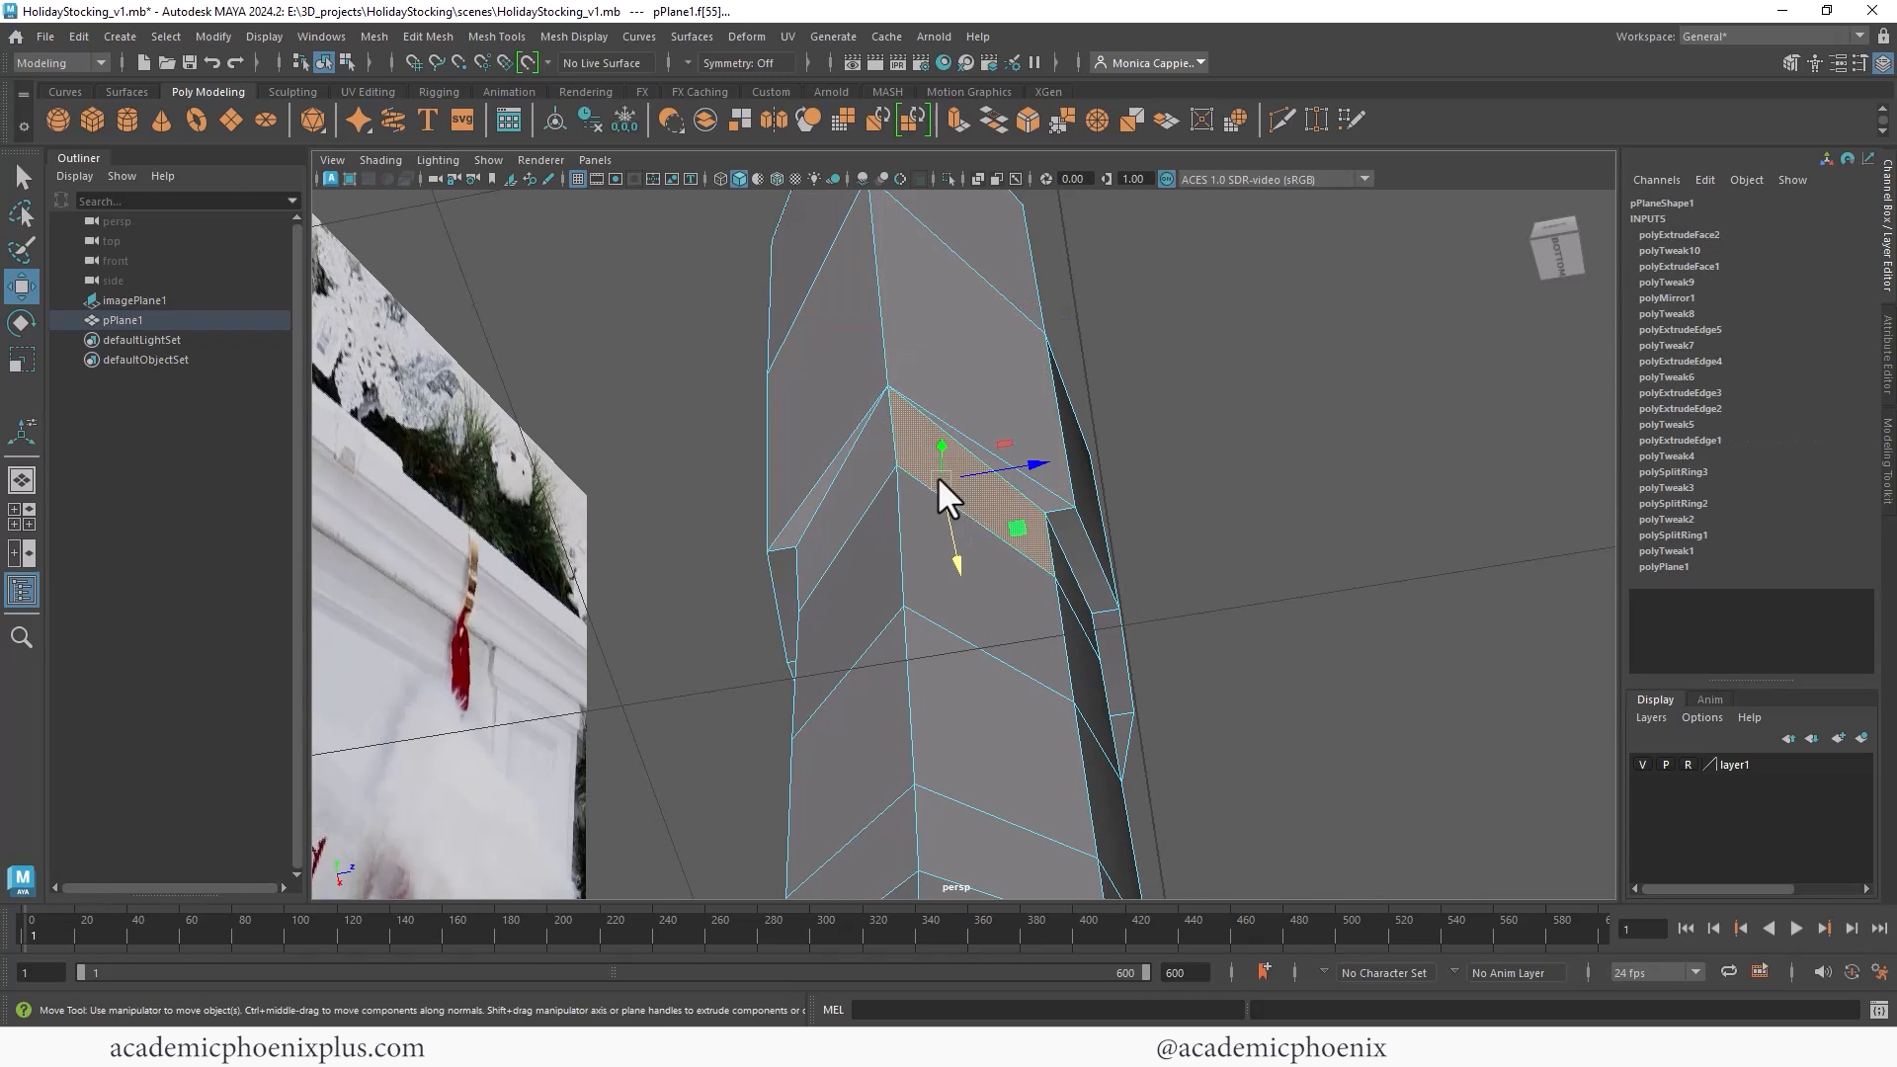
alt+drag(980, 500, 1253, 361)
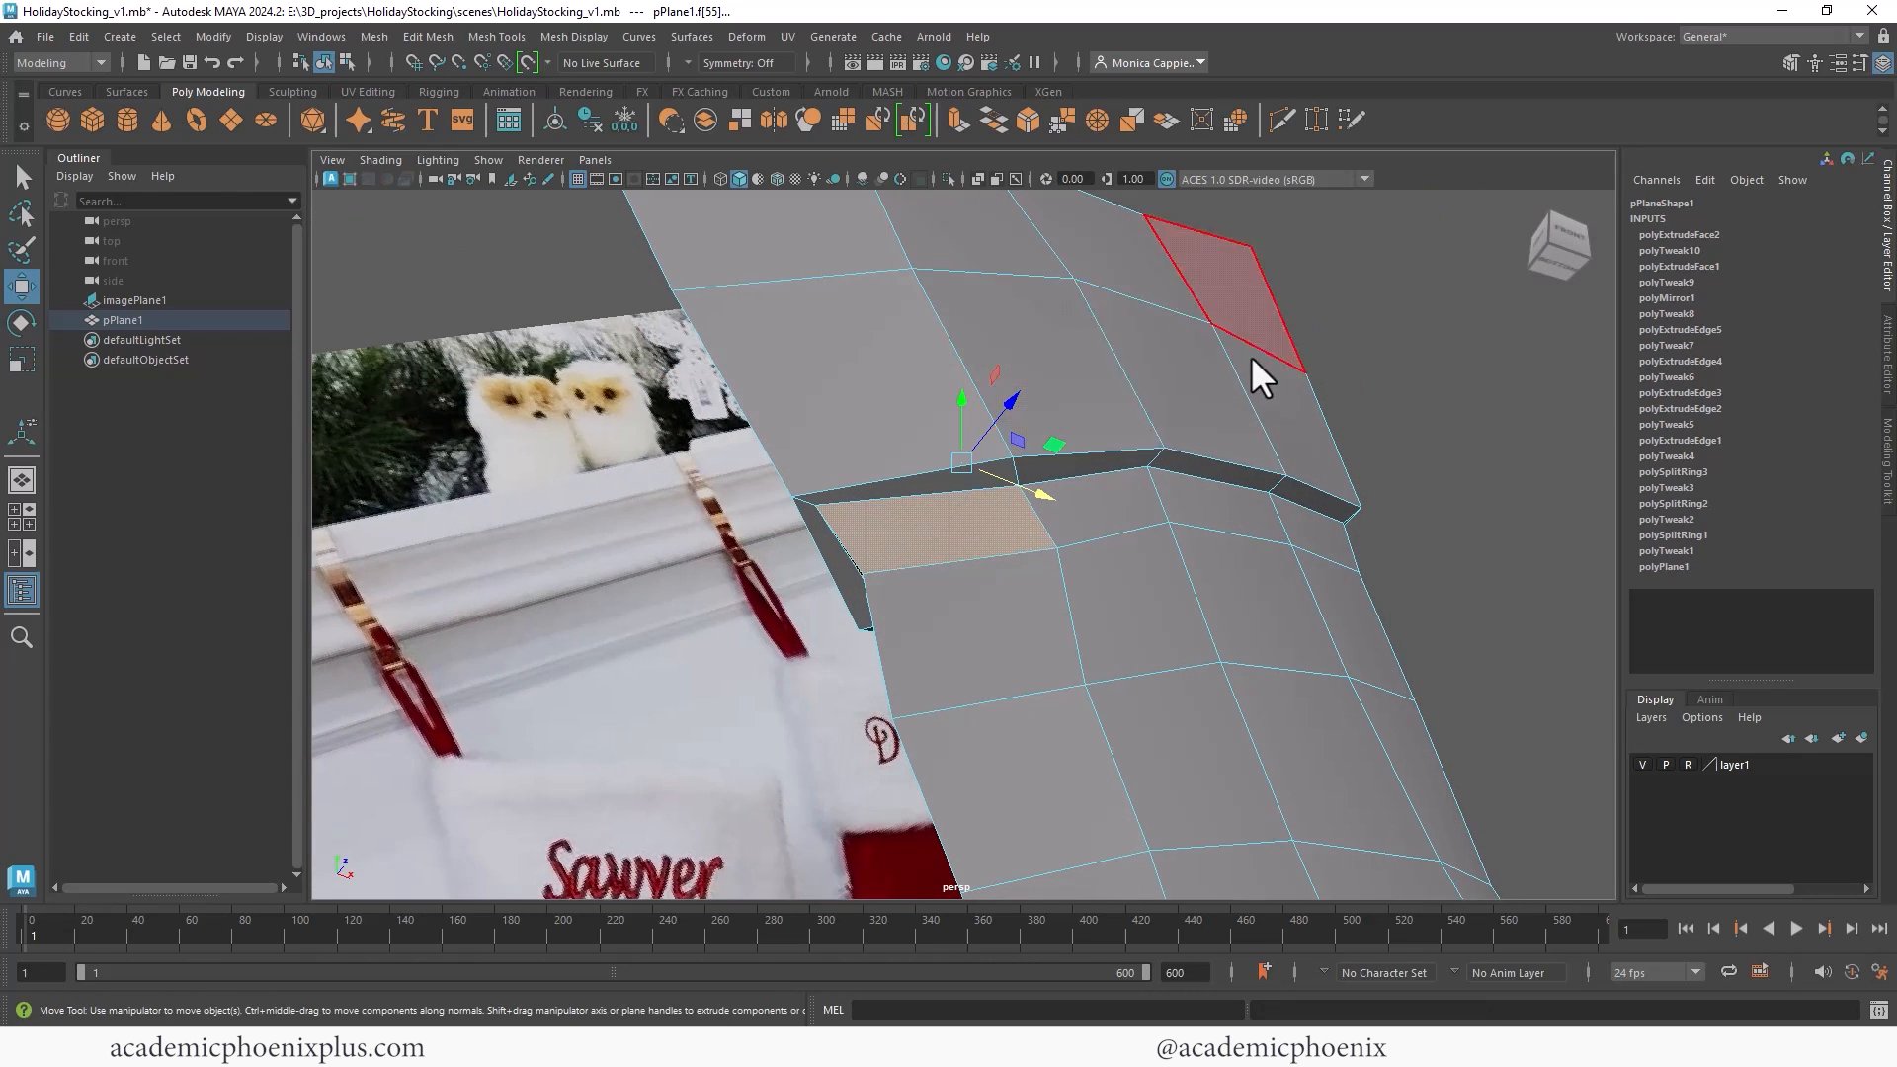
double_click(1122, 506)
key(r)
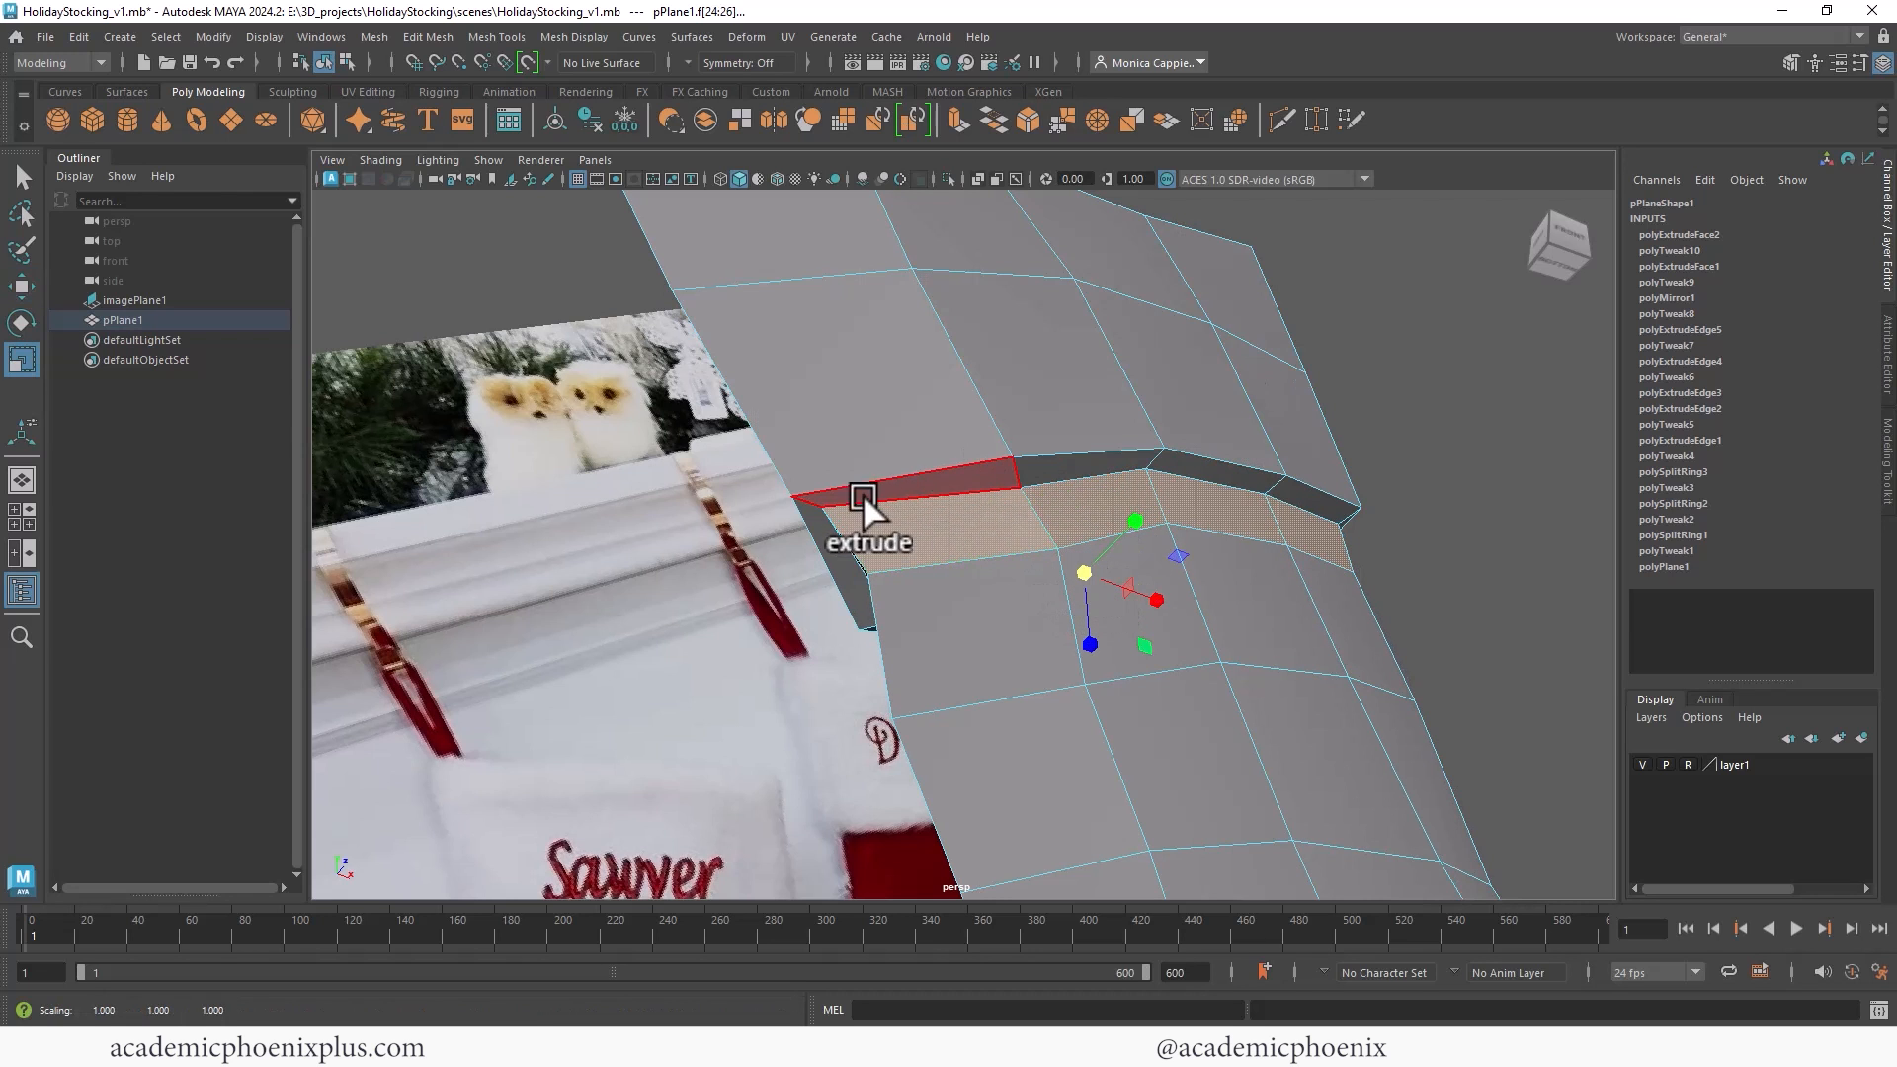
Step: Select the corner vertex just beneath the cuff's outer edge and move it horizontally along X
mouse_move(863, 494)
alt+mouse_down()
mouse_move(1000, 502)
mouse_move(887, 486)
alt+mouse_up()
right_drag(890, 487, 778, 461)
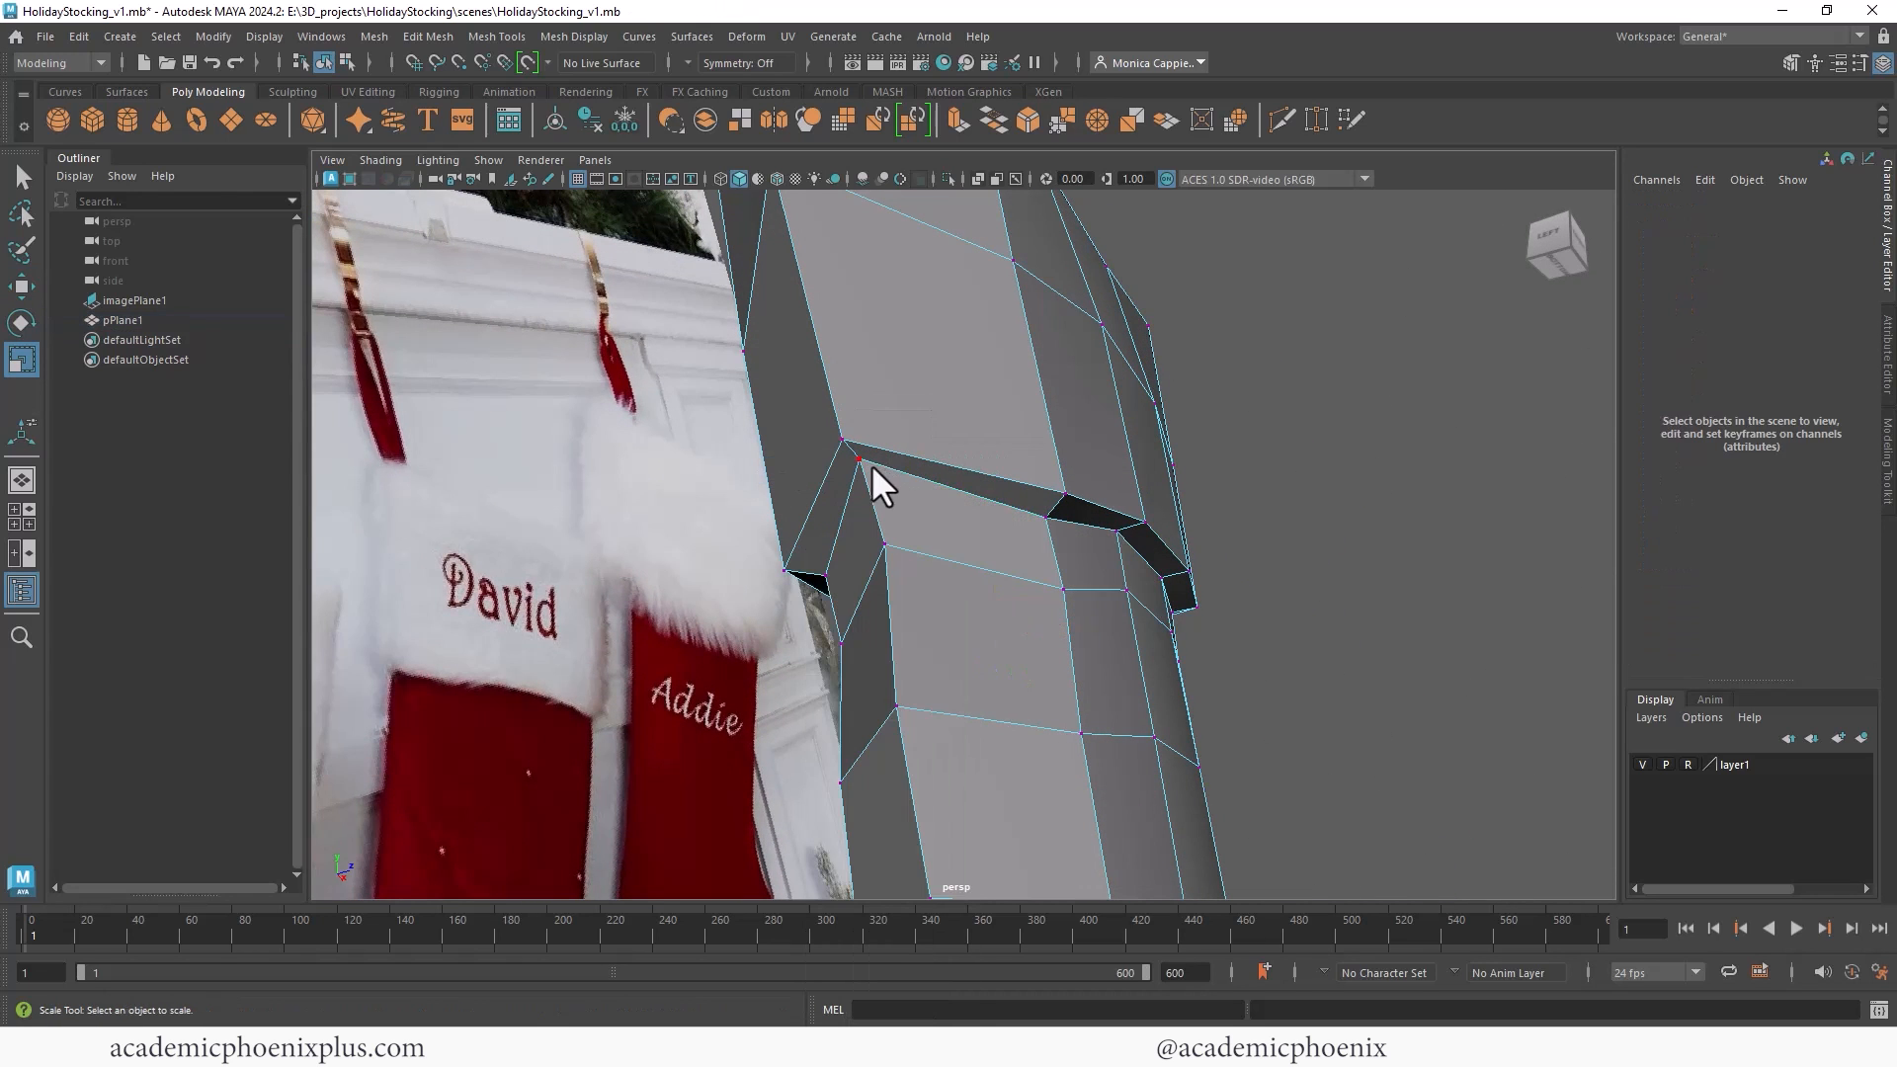
click(871, 465)
alt+drag(933, 482, 836, 528)
key(w)
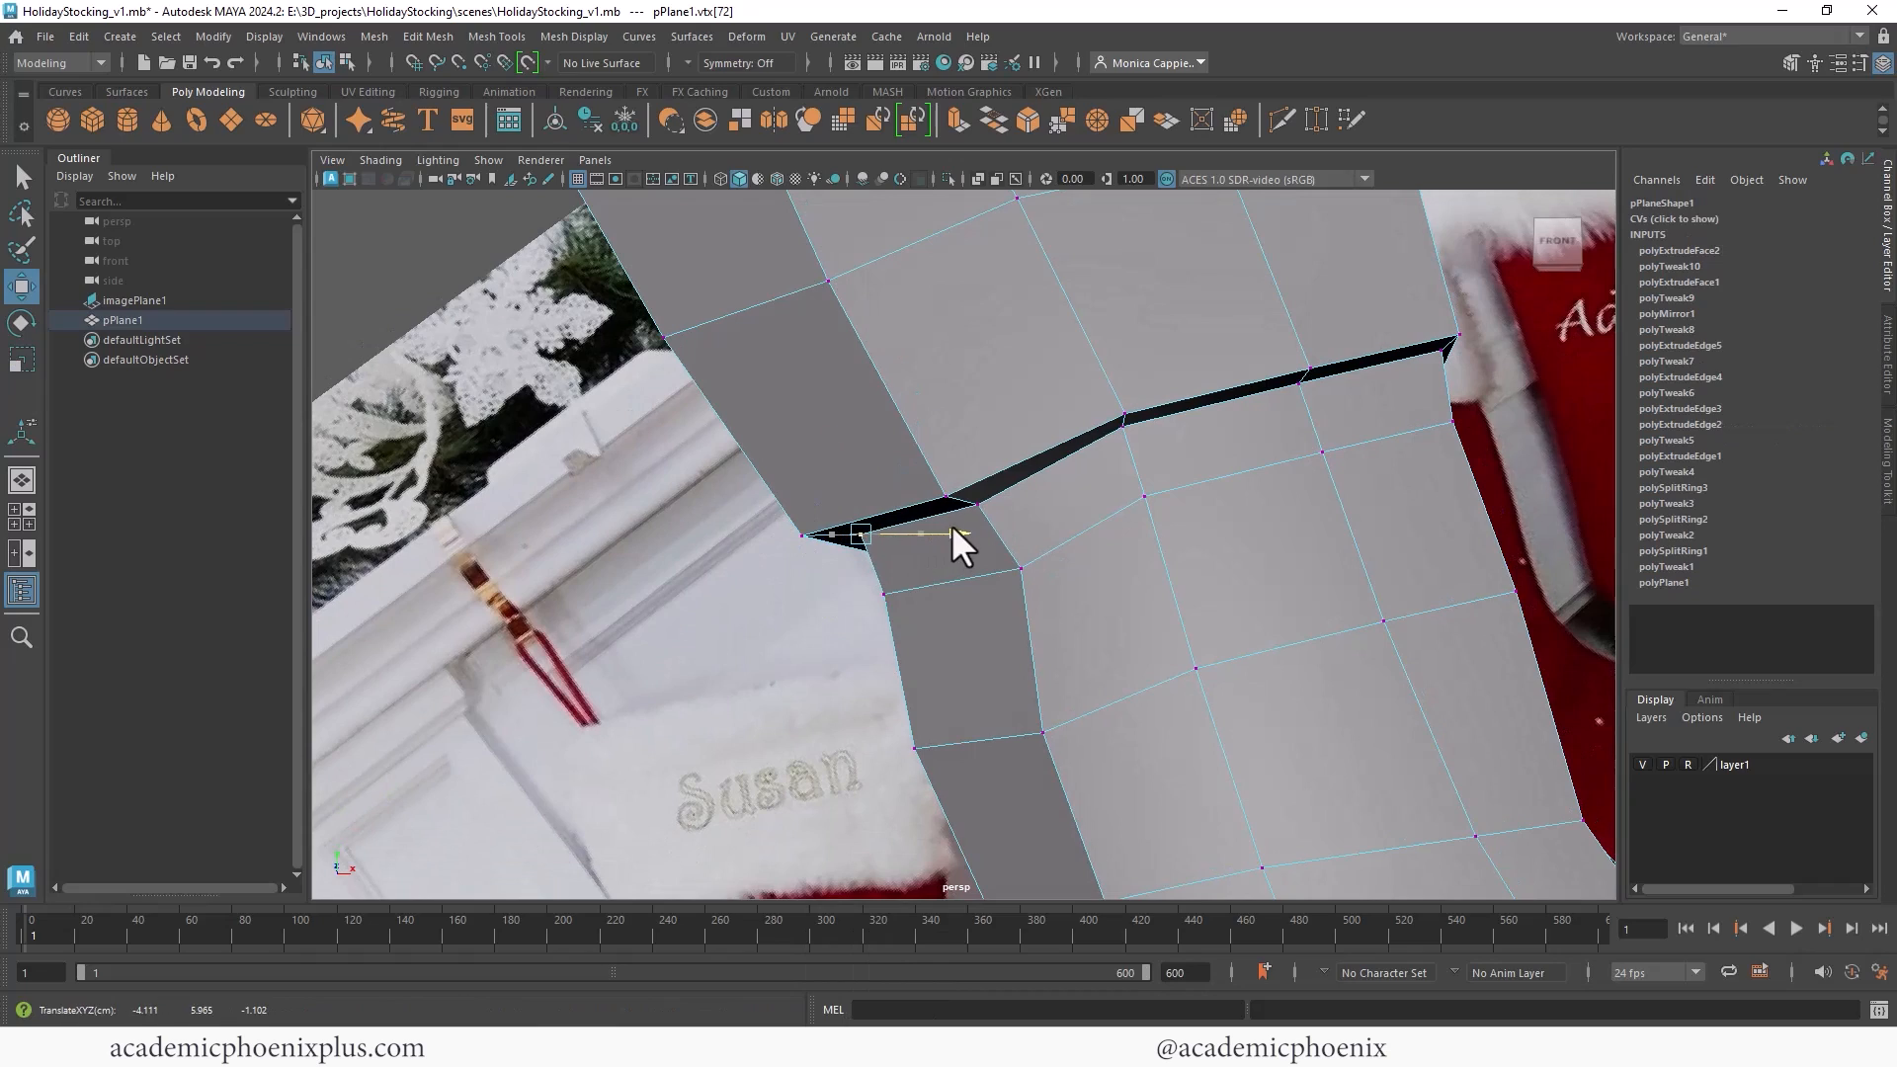
Step: Bevel the edge loop along the cuff's lower rim with Fraction 1
alt+drag(951, 524, 1099, 419)
right_drag(1099, 419, 1086, 355)
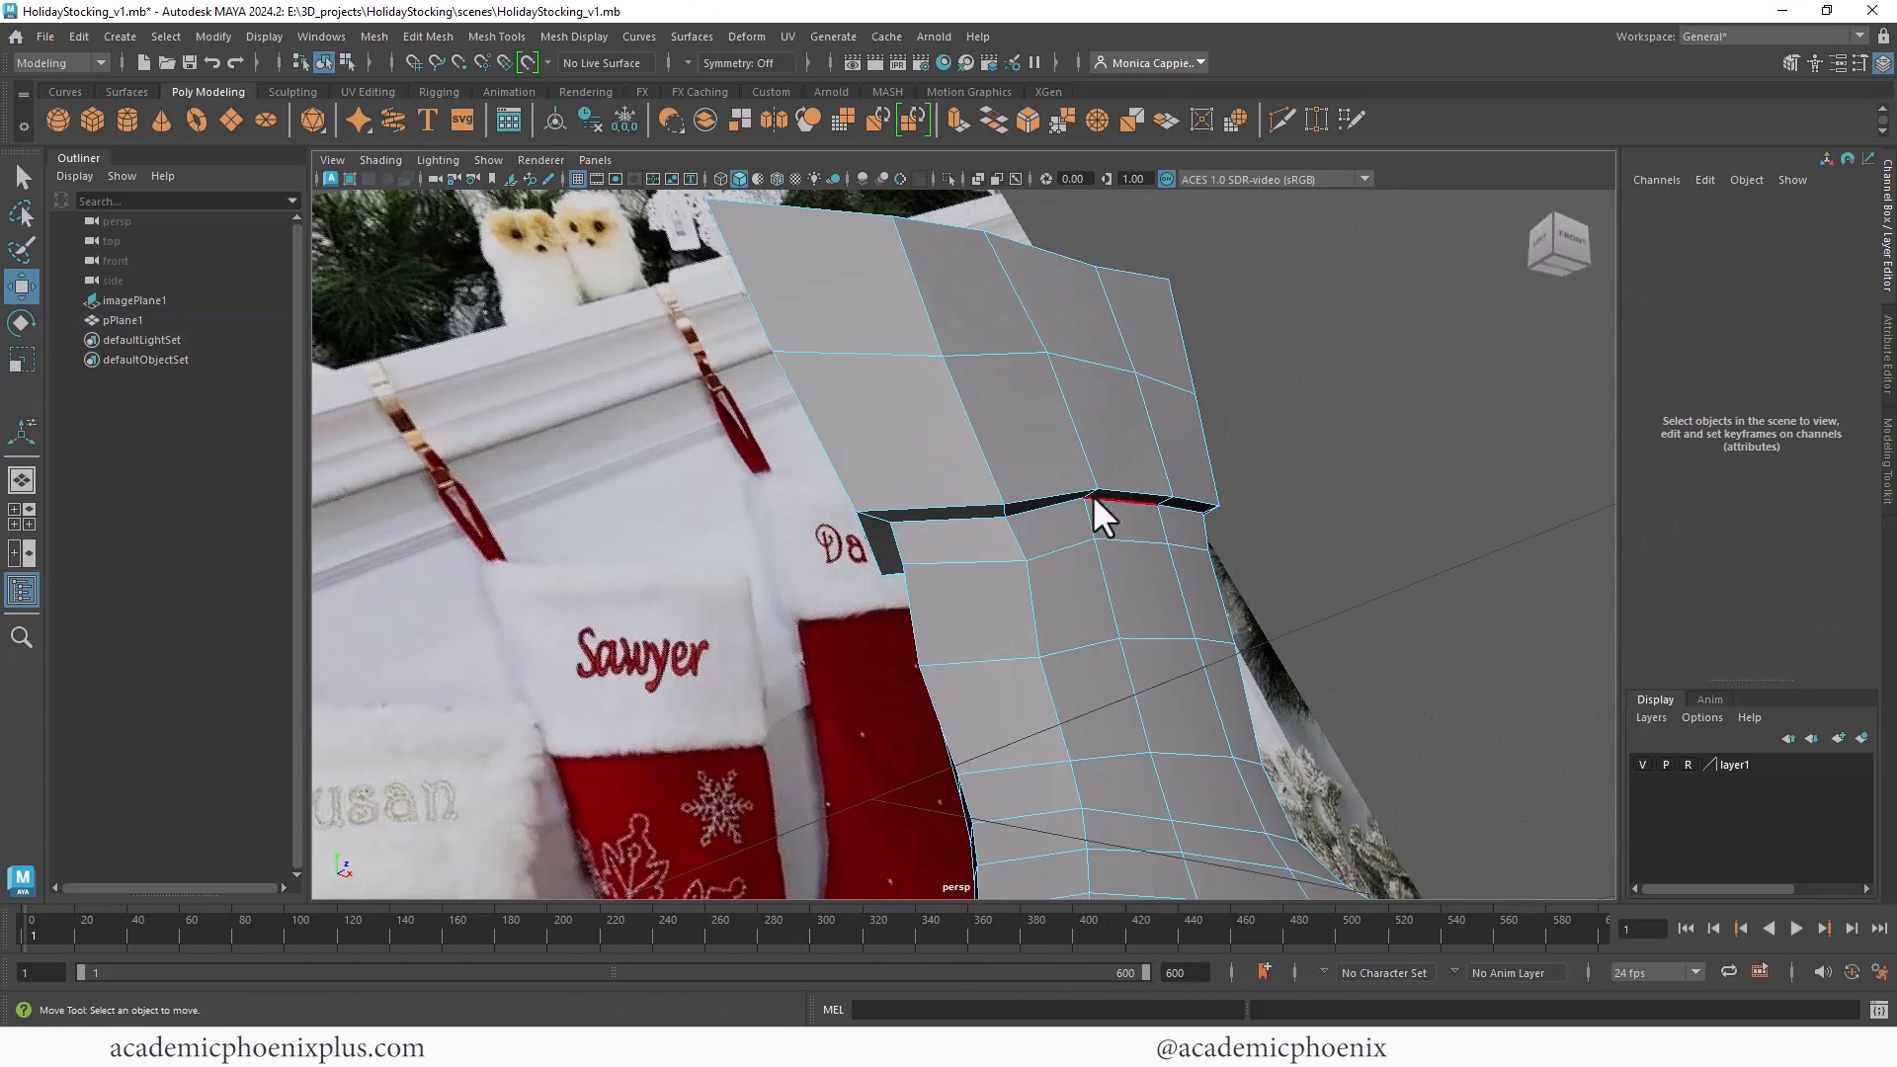
click(1092, 497)
key(ctrl+b)
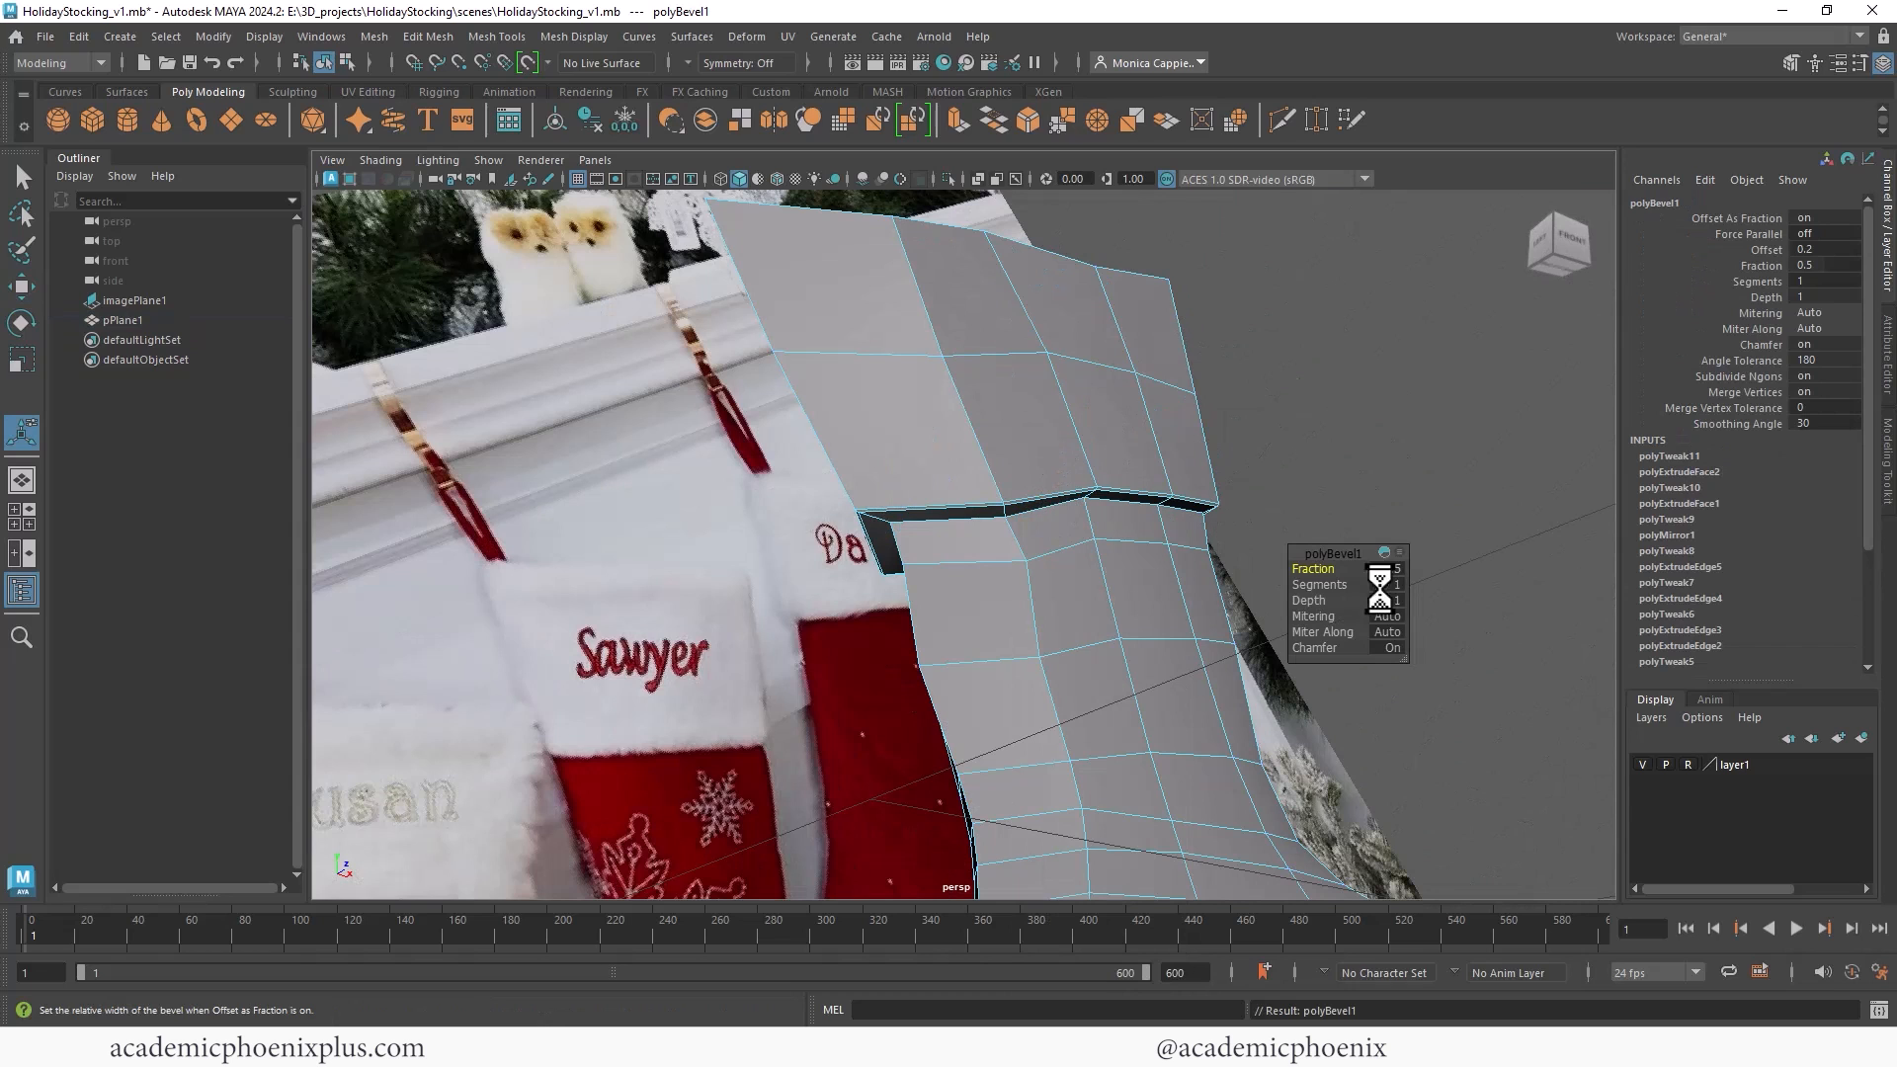
drag(1327, 565, 1334, 590)
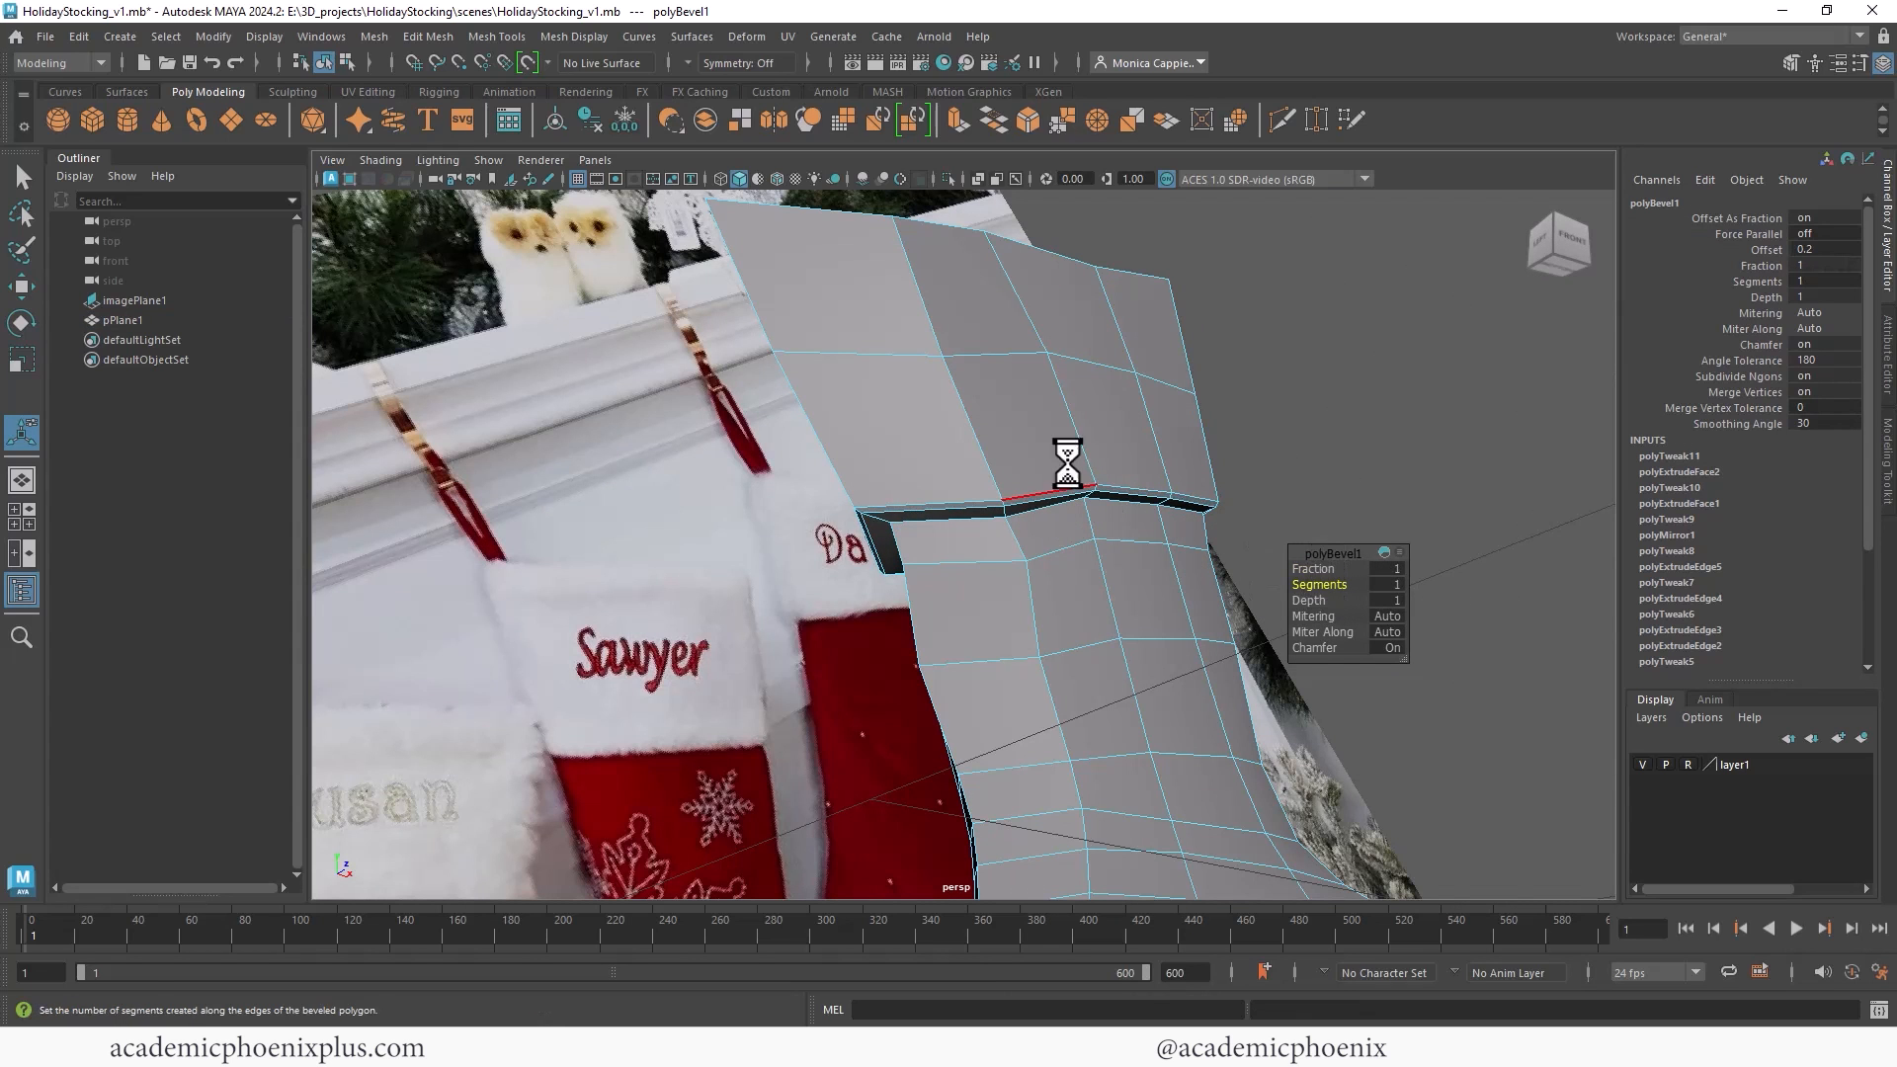
Step: Examine the stocking with its bevelled cuff rim in smooth preview from the front and side
right_drag(1072, 462, 1207, 432)
key(q)
key(3)
click(1378, 459)
alt+drag(1367, 443, 993, 484)
alt+drag(1118, 518, 983, 513)
alt+right_drag(982, 513, 1021, 572)
click(1052, 508)
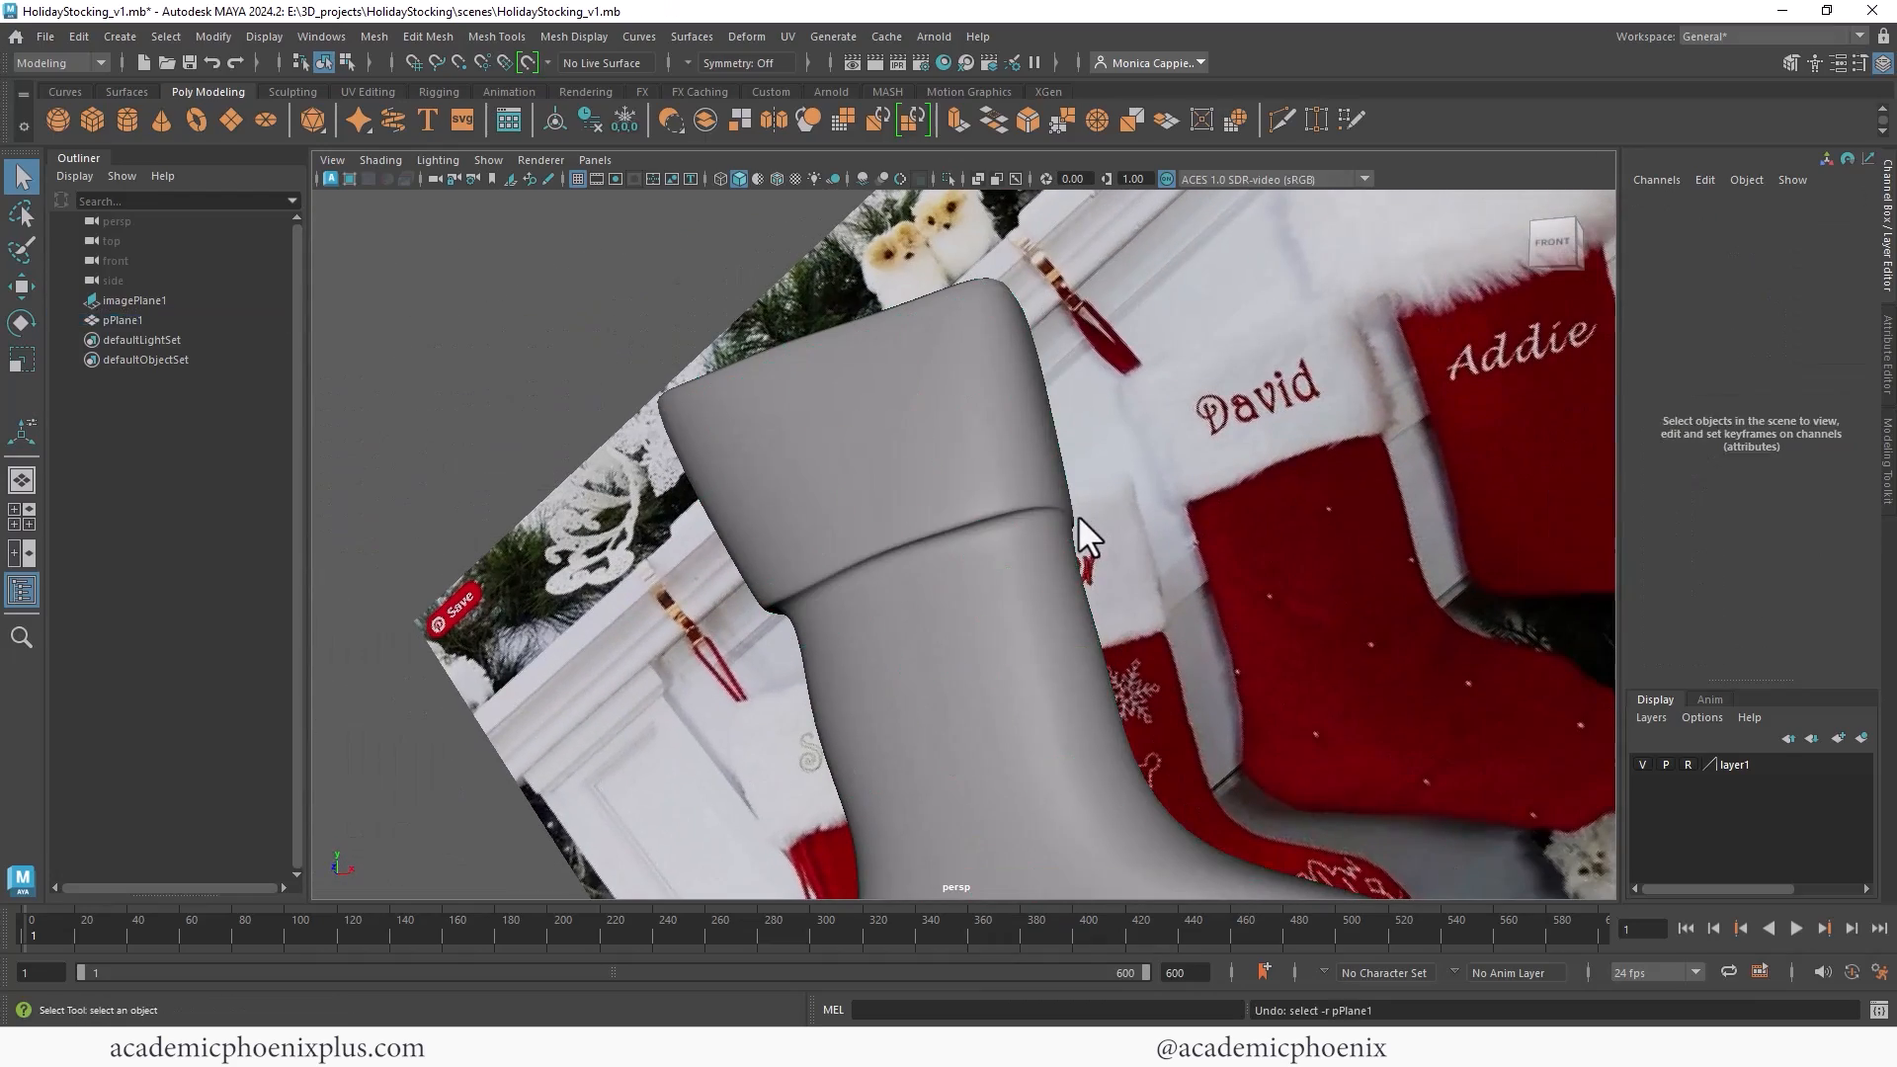
Step: Undo the bevel on the cuff's lower rim and return to the unsmoothed display
click(1077, 514)
key(ctrl+b)
key(1)
alt+drag(898, 612, 952, 573)
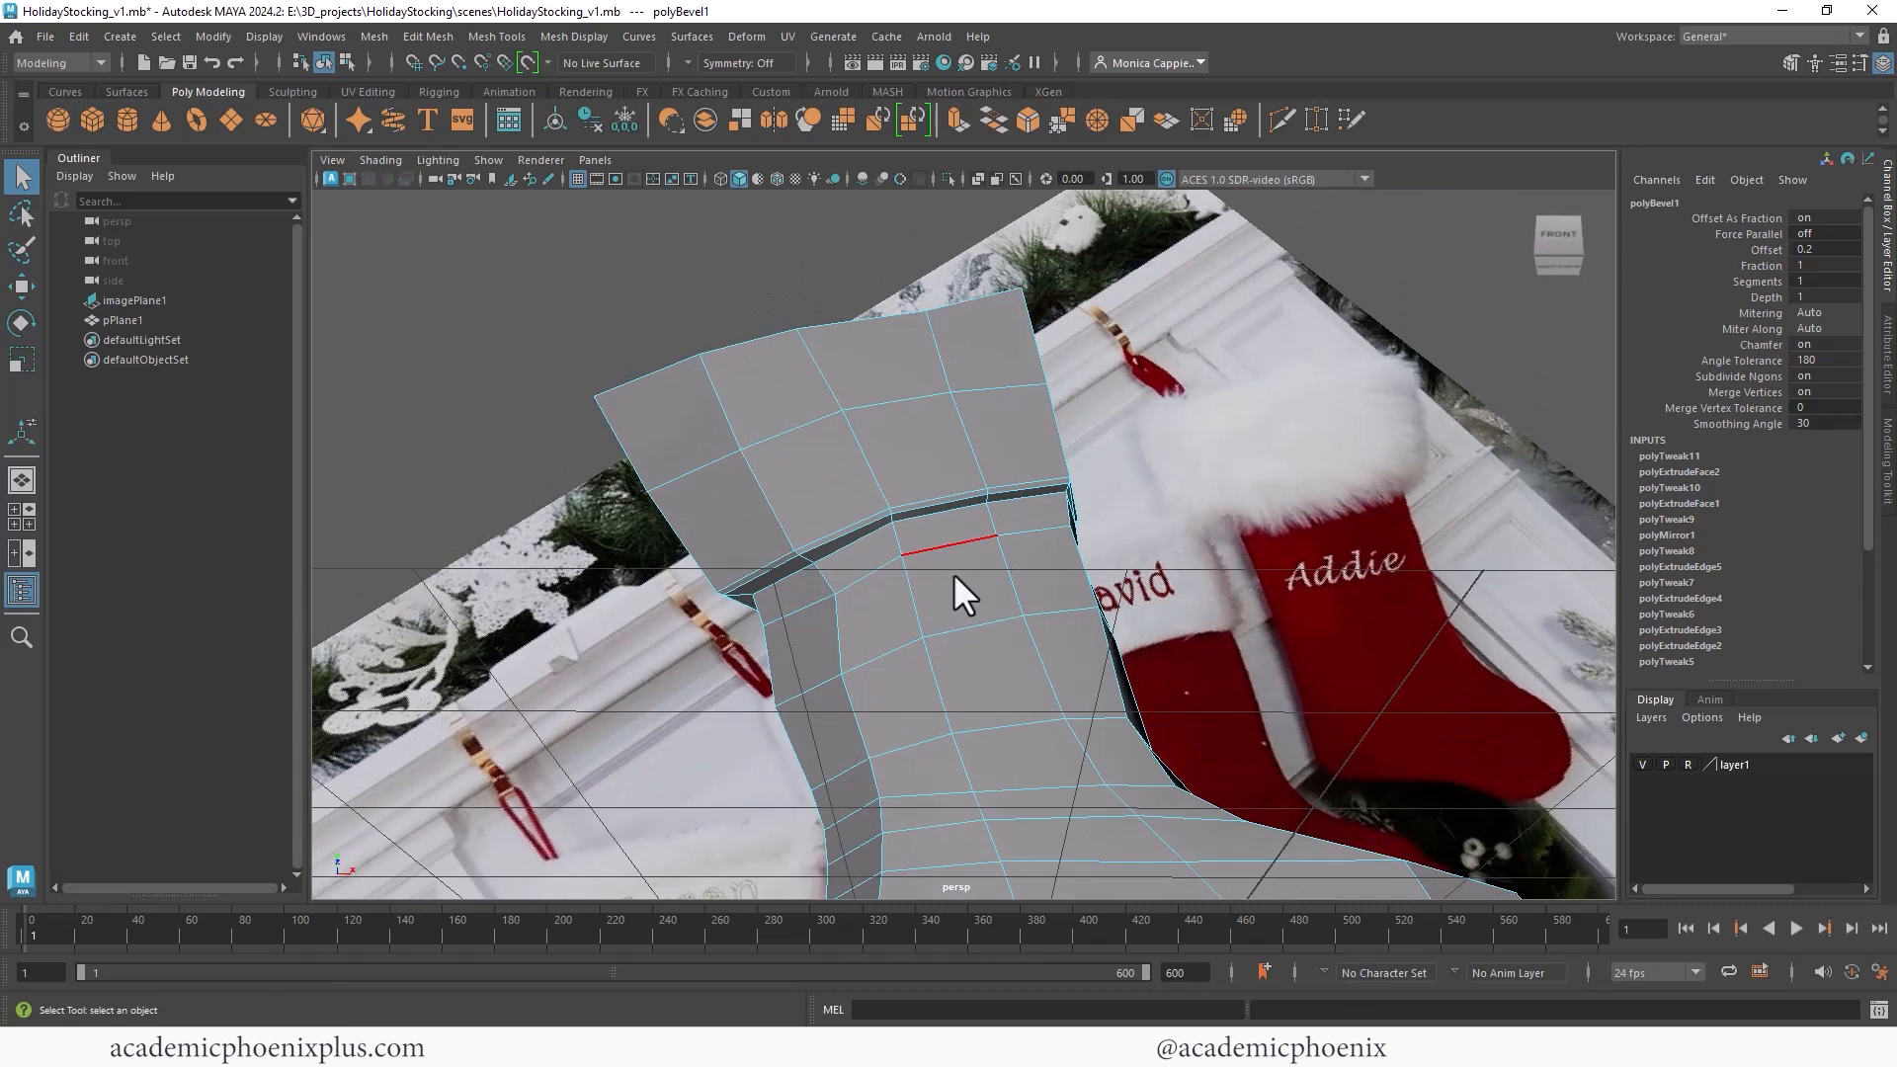
key(ctrl+z)
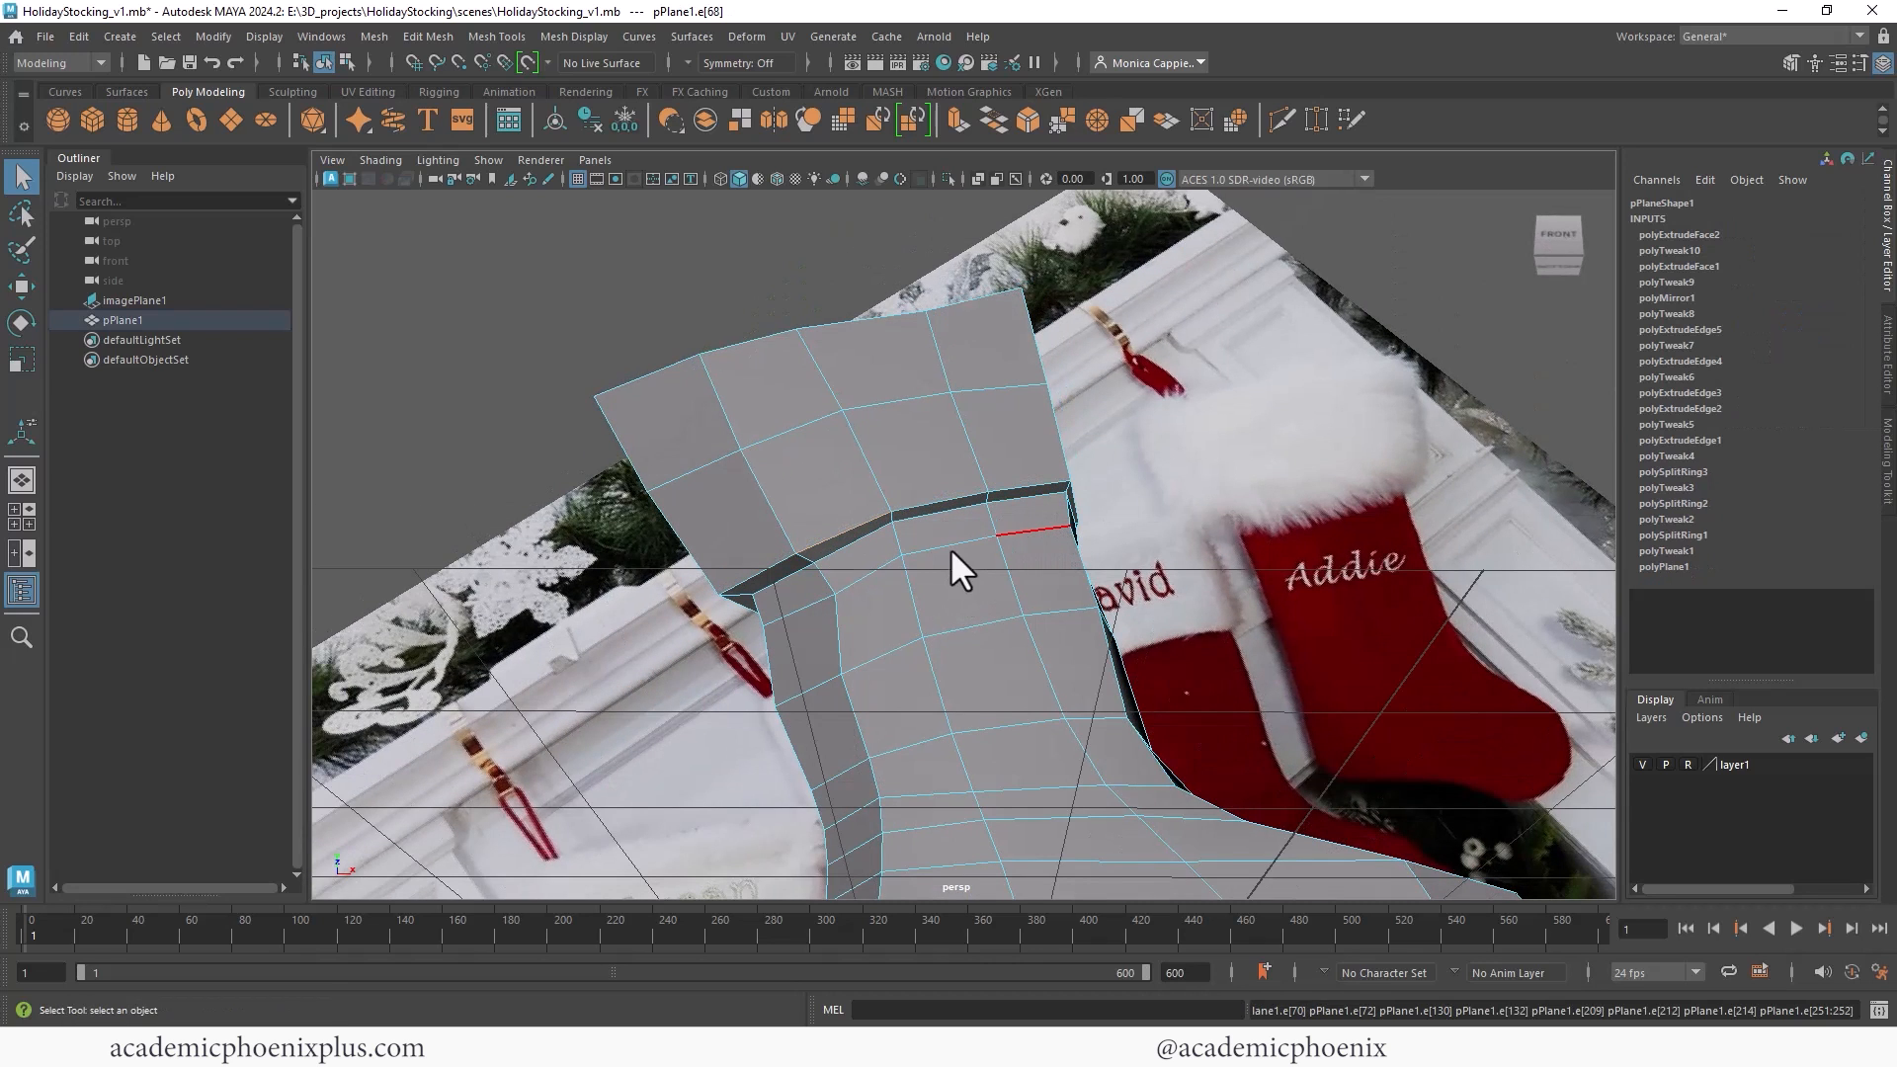
Step: Select the edge loop along the cuff's lower rim and scale it slightly outward
double_click(931, 502)
key(r)
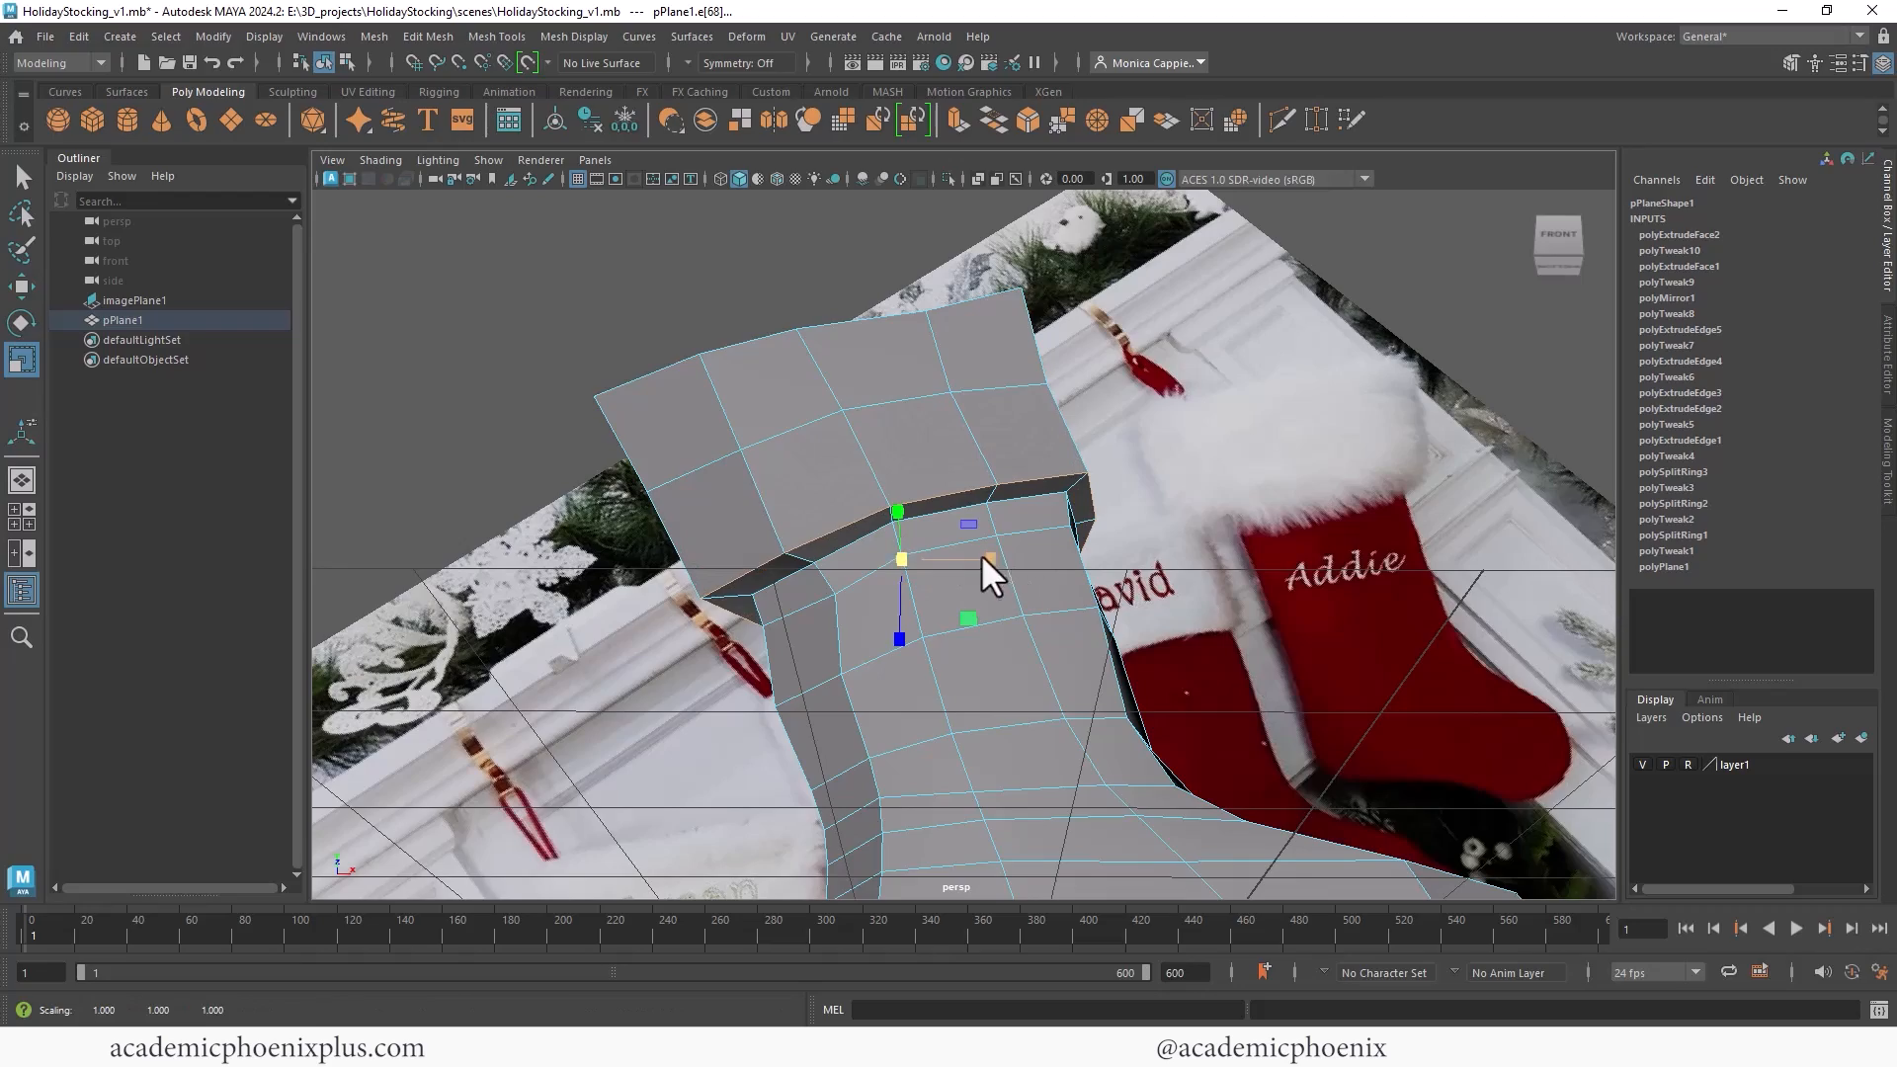
key(w)
key(3)
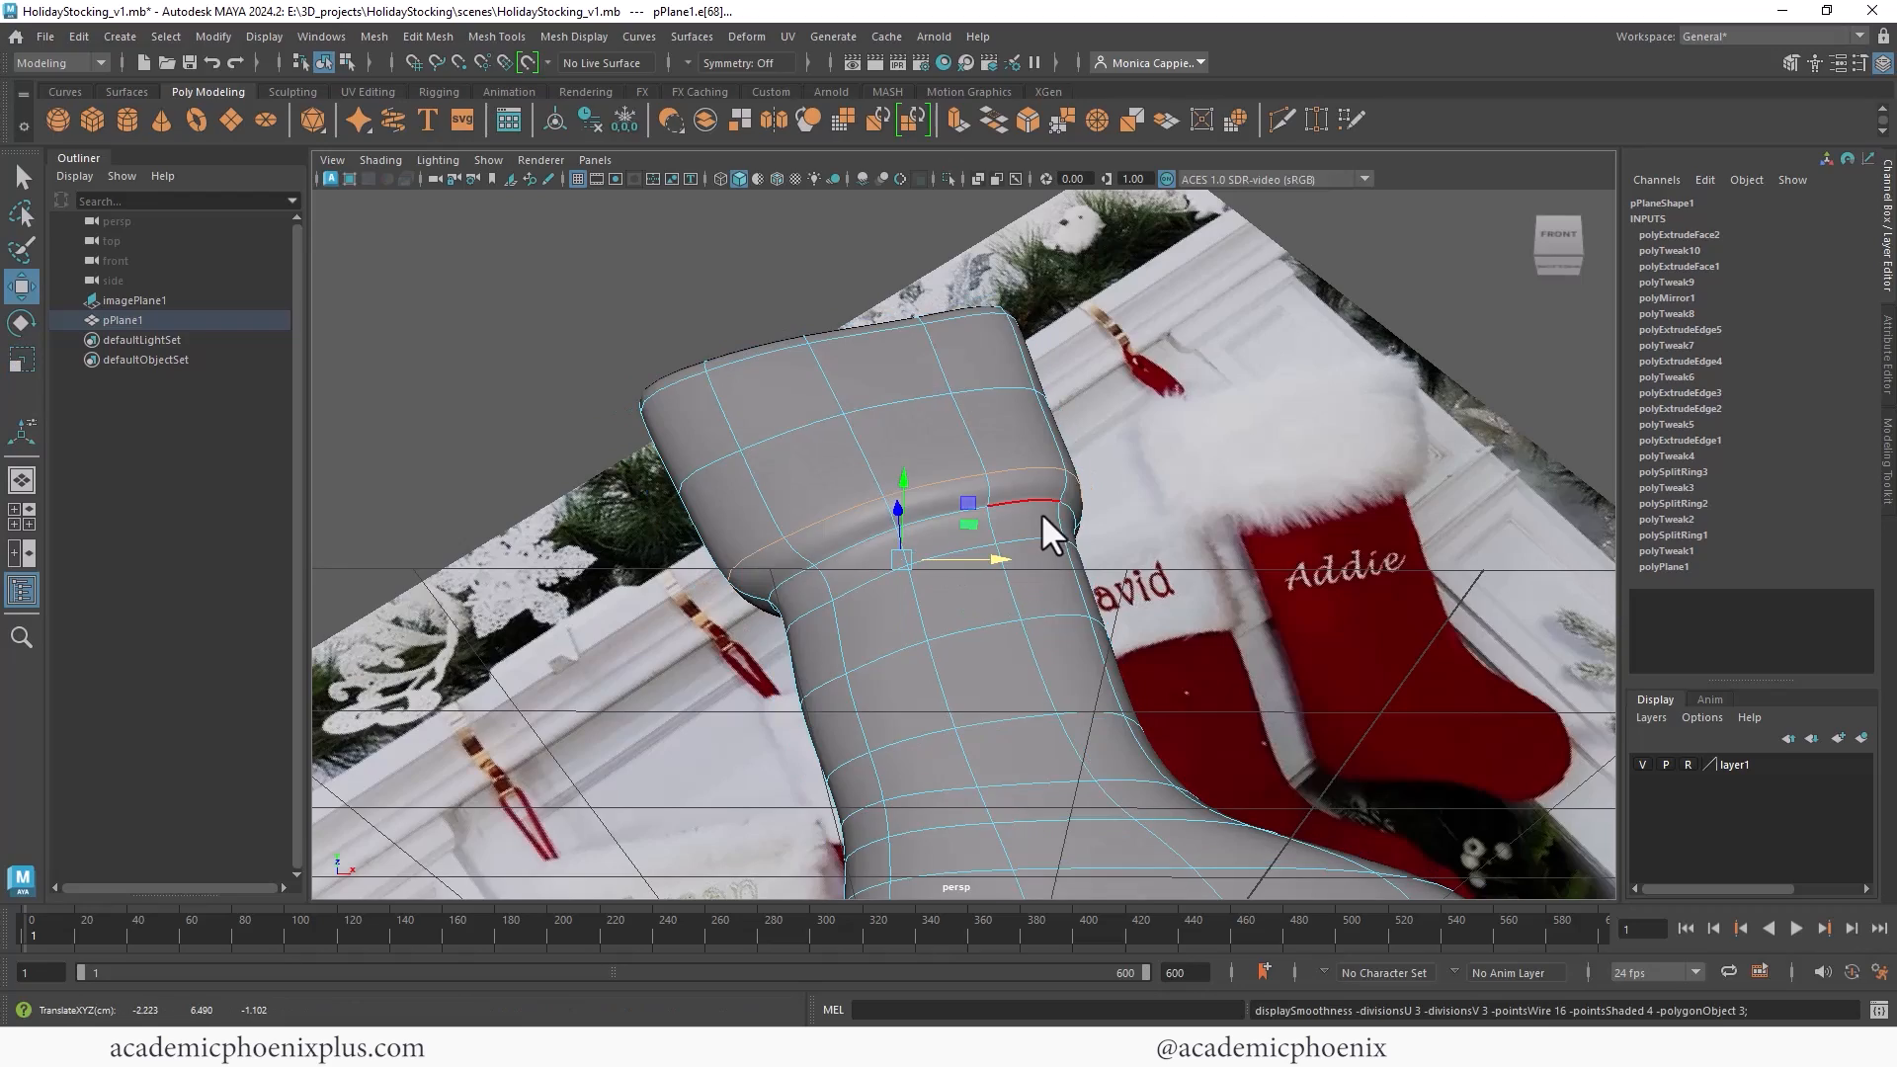
right_drag(1042, 513, 1144, 391)
click(1145, 391)
Step: Select the ring of faces lining the inside of the stocking's opening and scale it
scroll(1138, 399, down, 4)
alt+drag(1138, 399, 1088, 543)
click(962, 517)
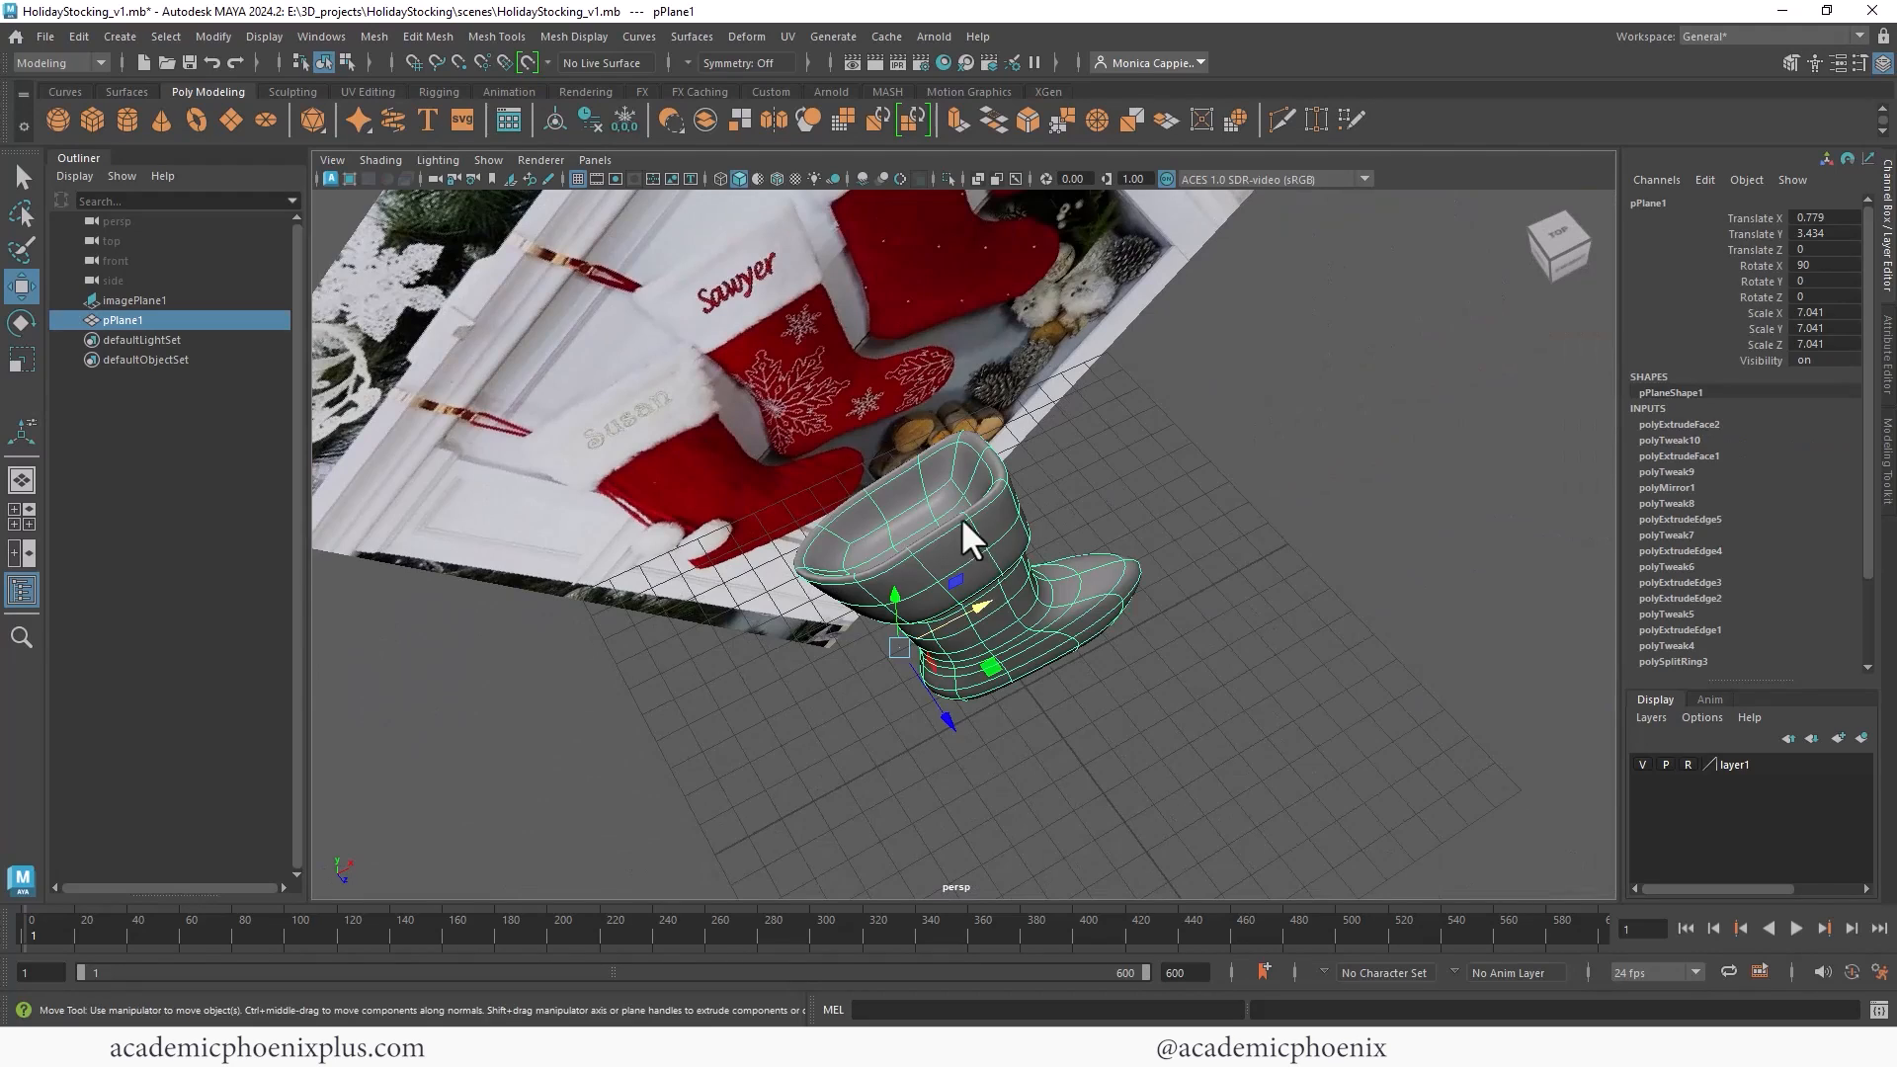
alt+drag(963, 518, 998, 410)
right_click(966, 382)
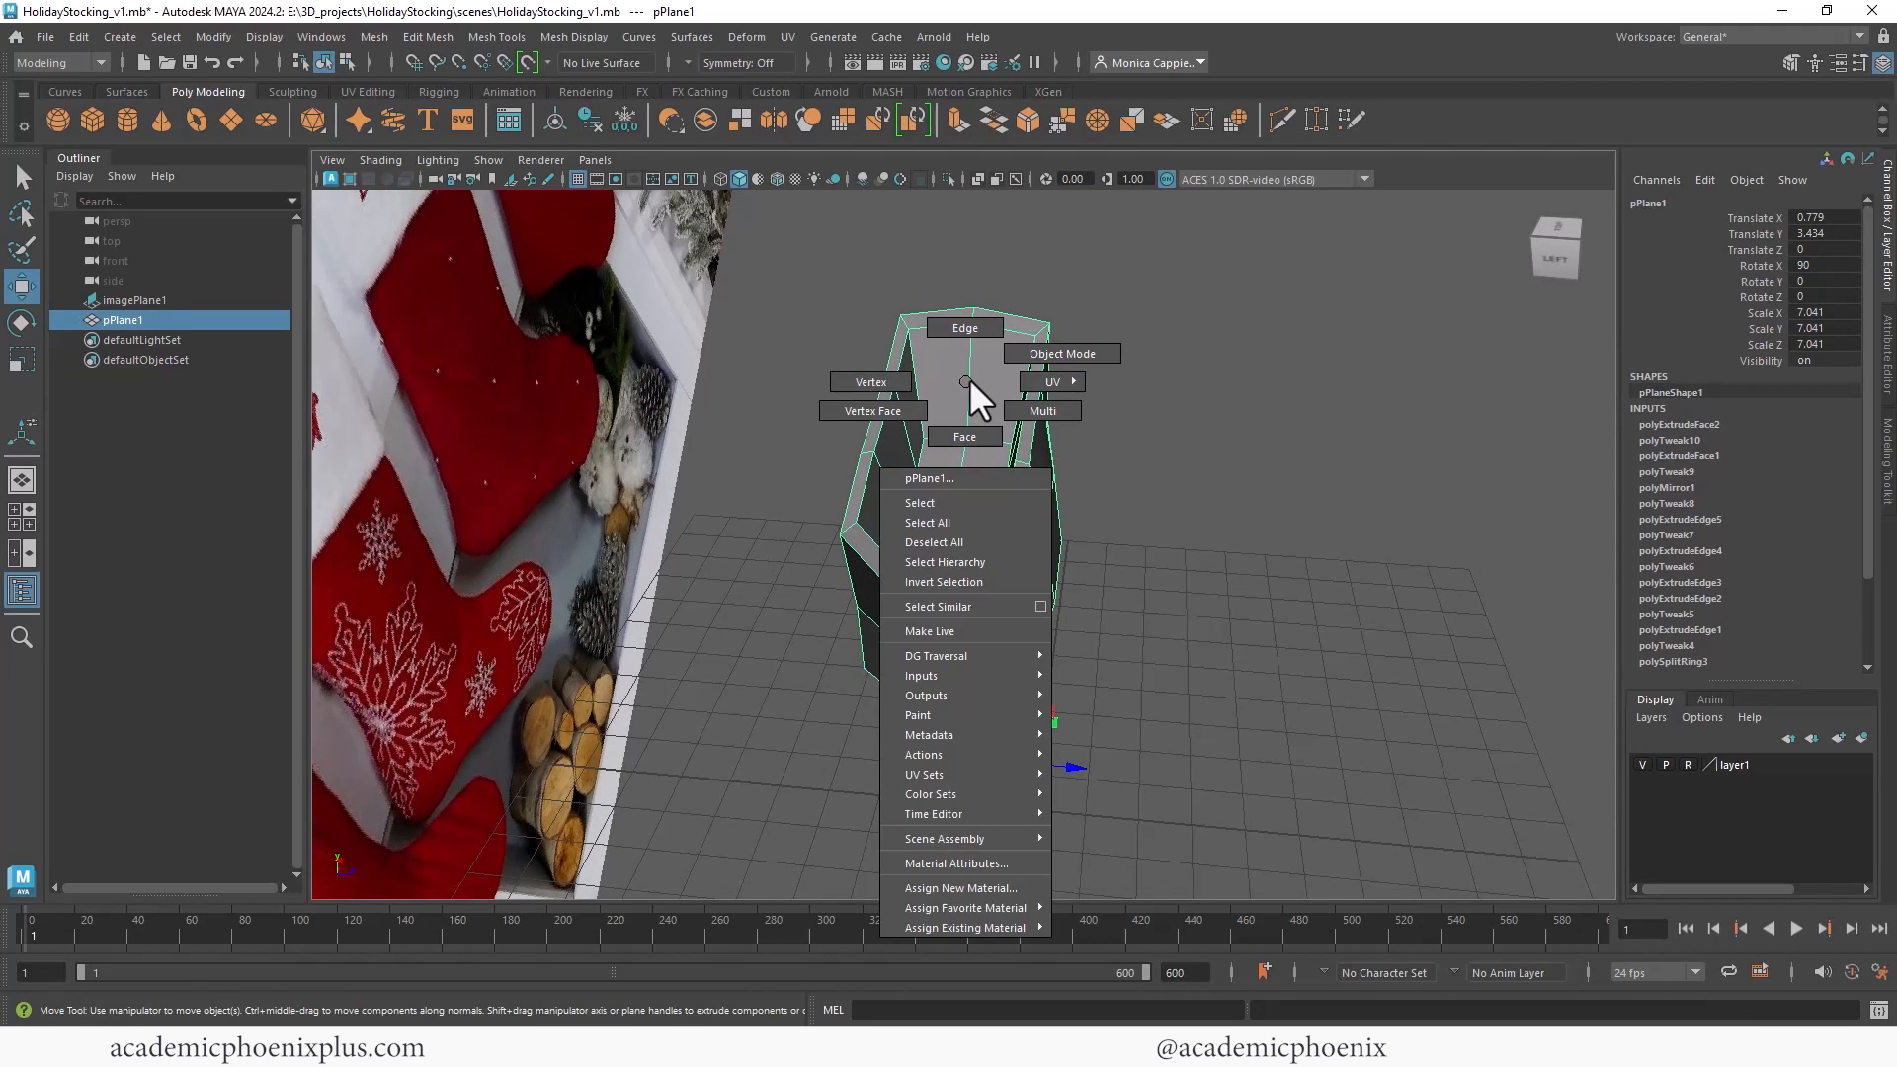
click(964, 436)
click(929, 393)
double_click(911, 413)
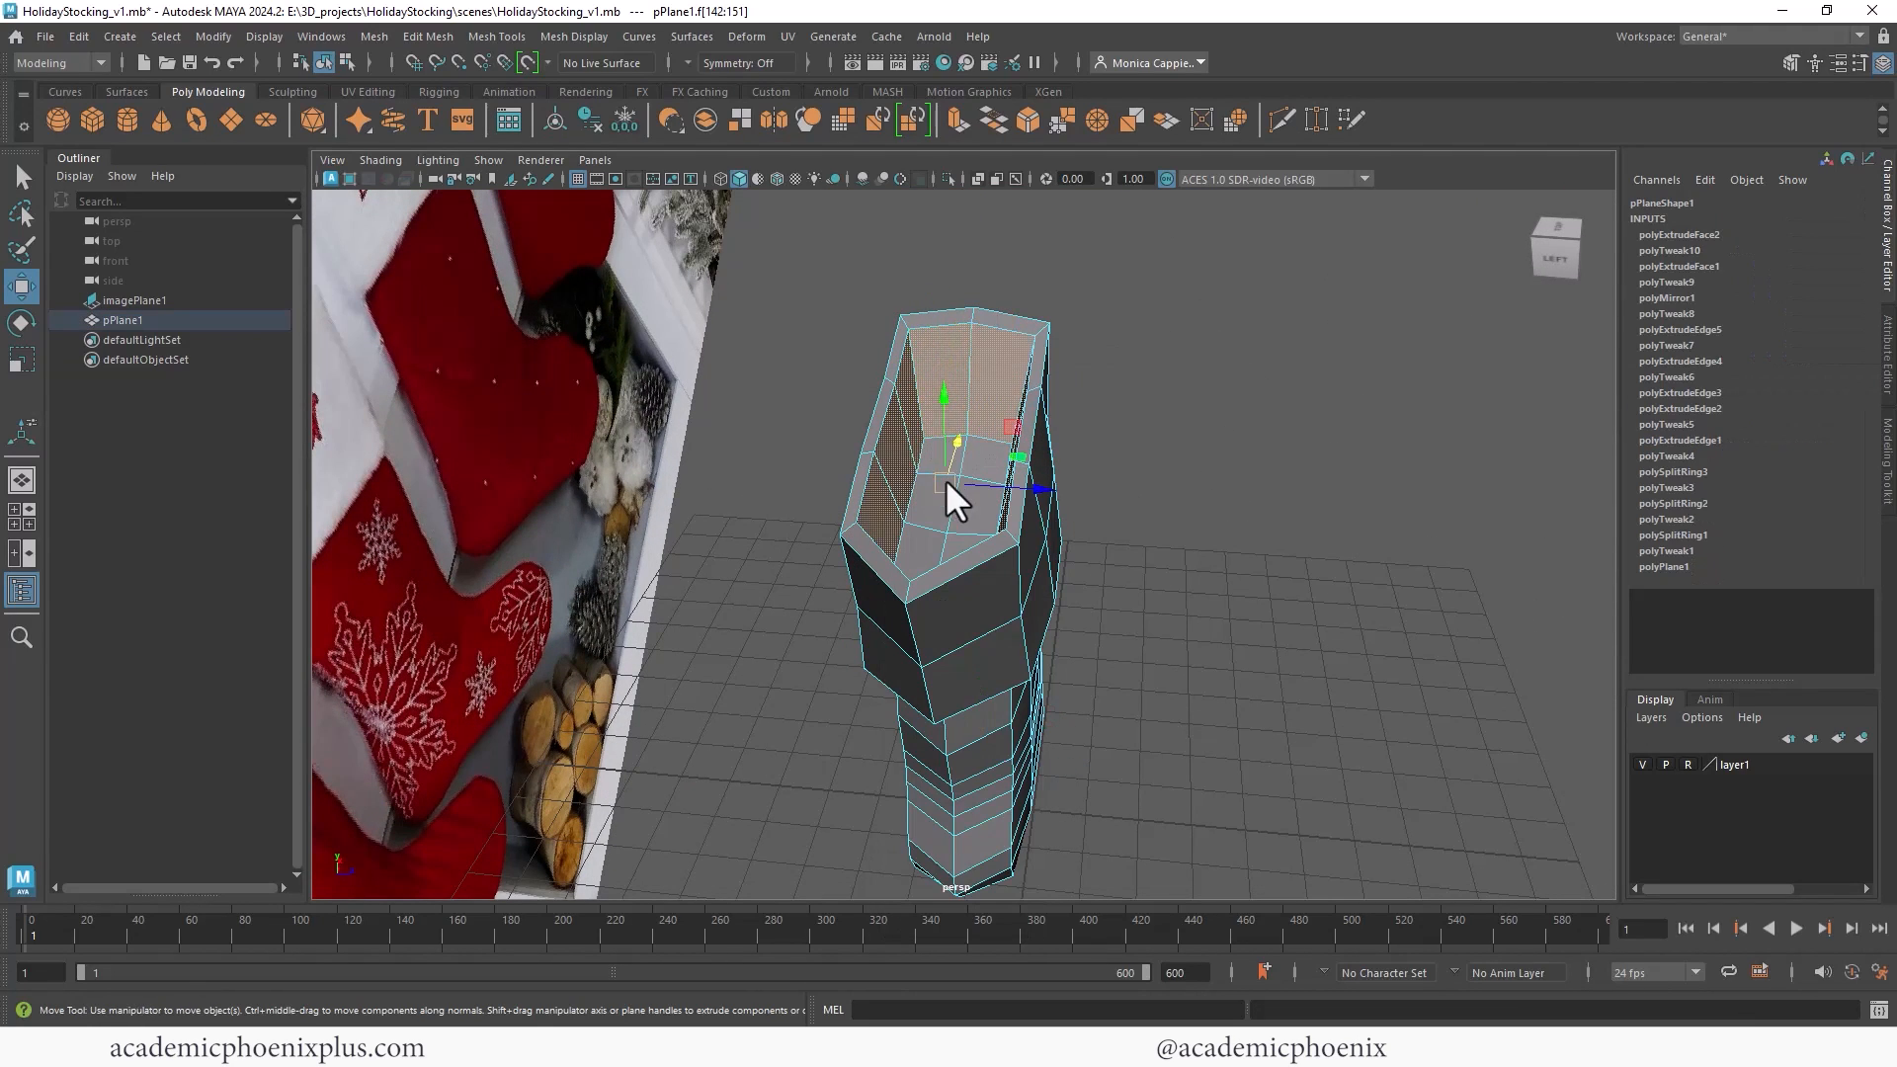
key(r)
drag(946, 483, 1054, 436)
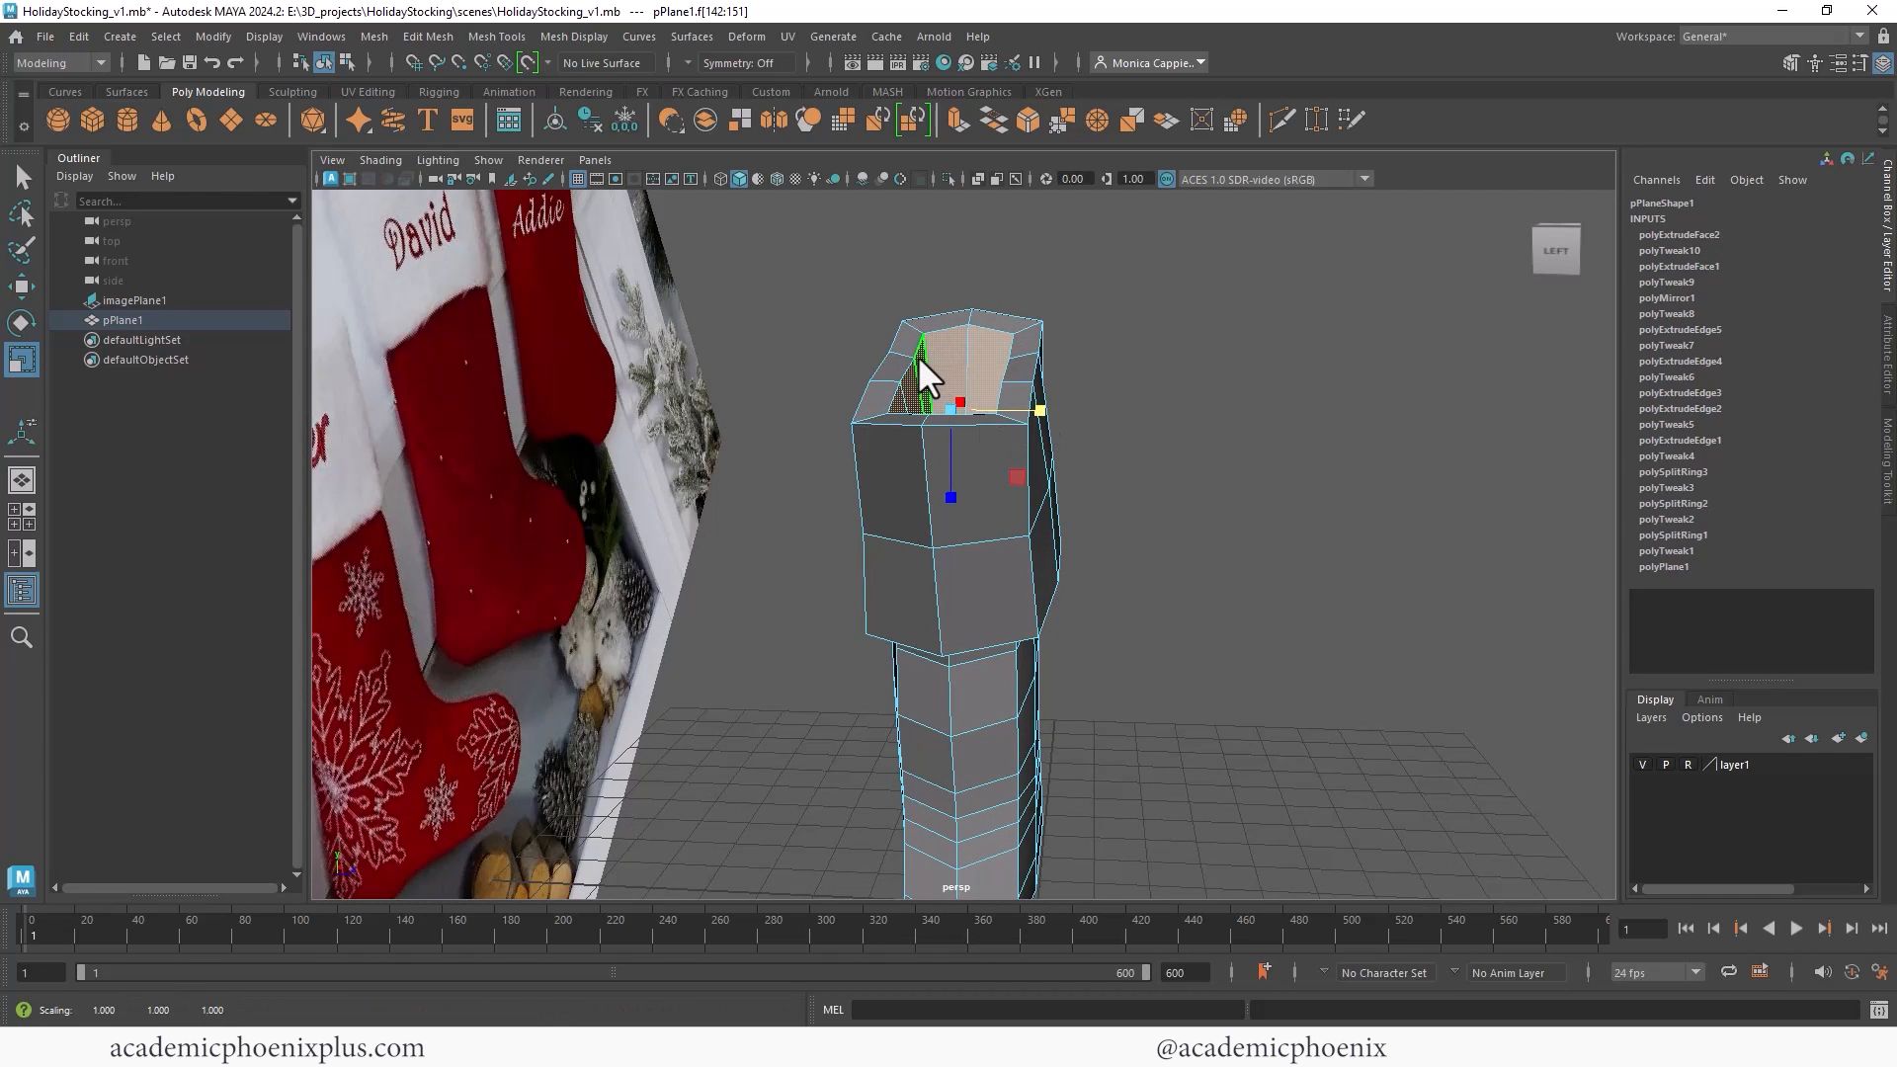
Step: Bevel the selection inside the stocking's opening with Fraction 0.5 and check the result in smooth preview
shift+right_drag(917, 356, 911, 290)
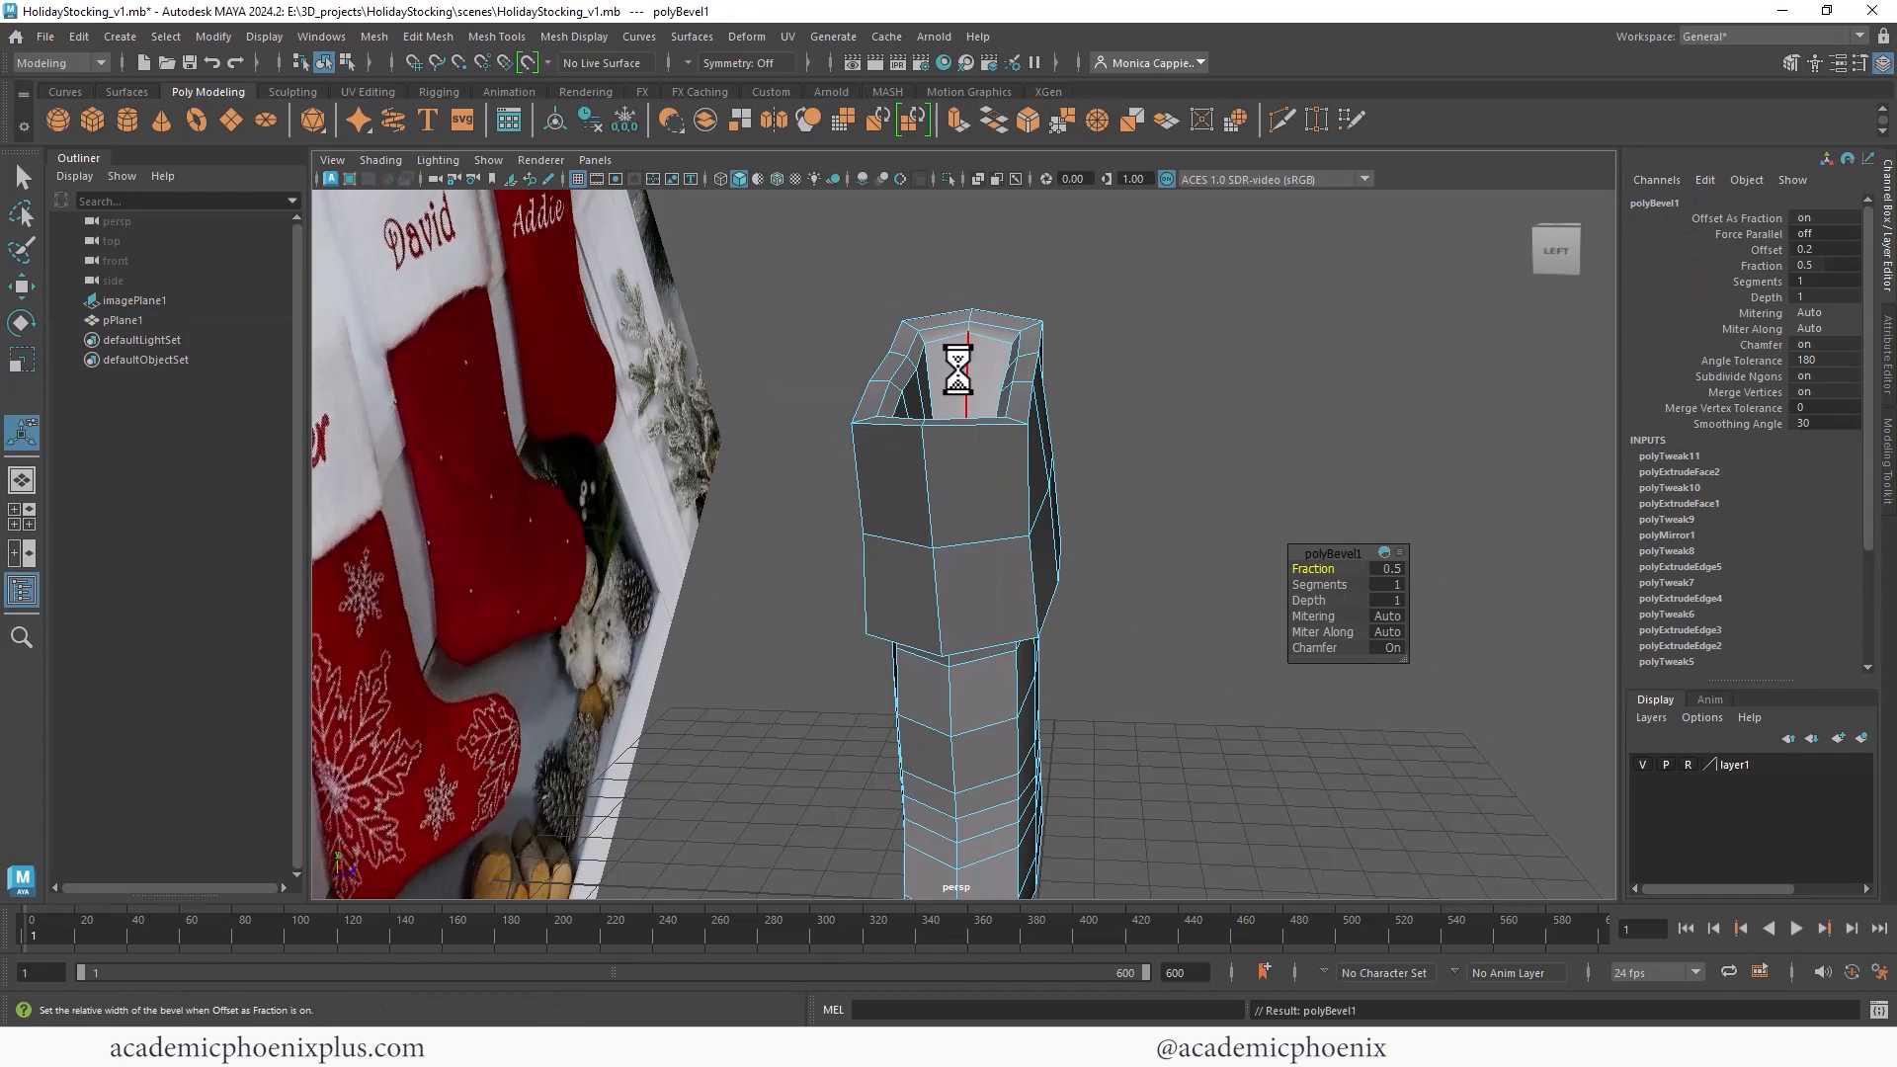
right_drag(1111, 330, 1141, 355)
key(f)
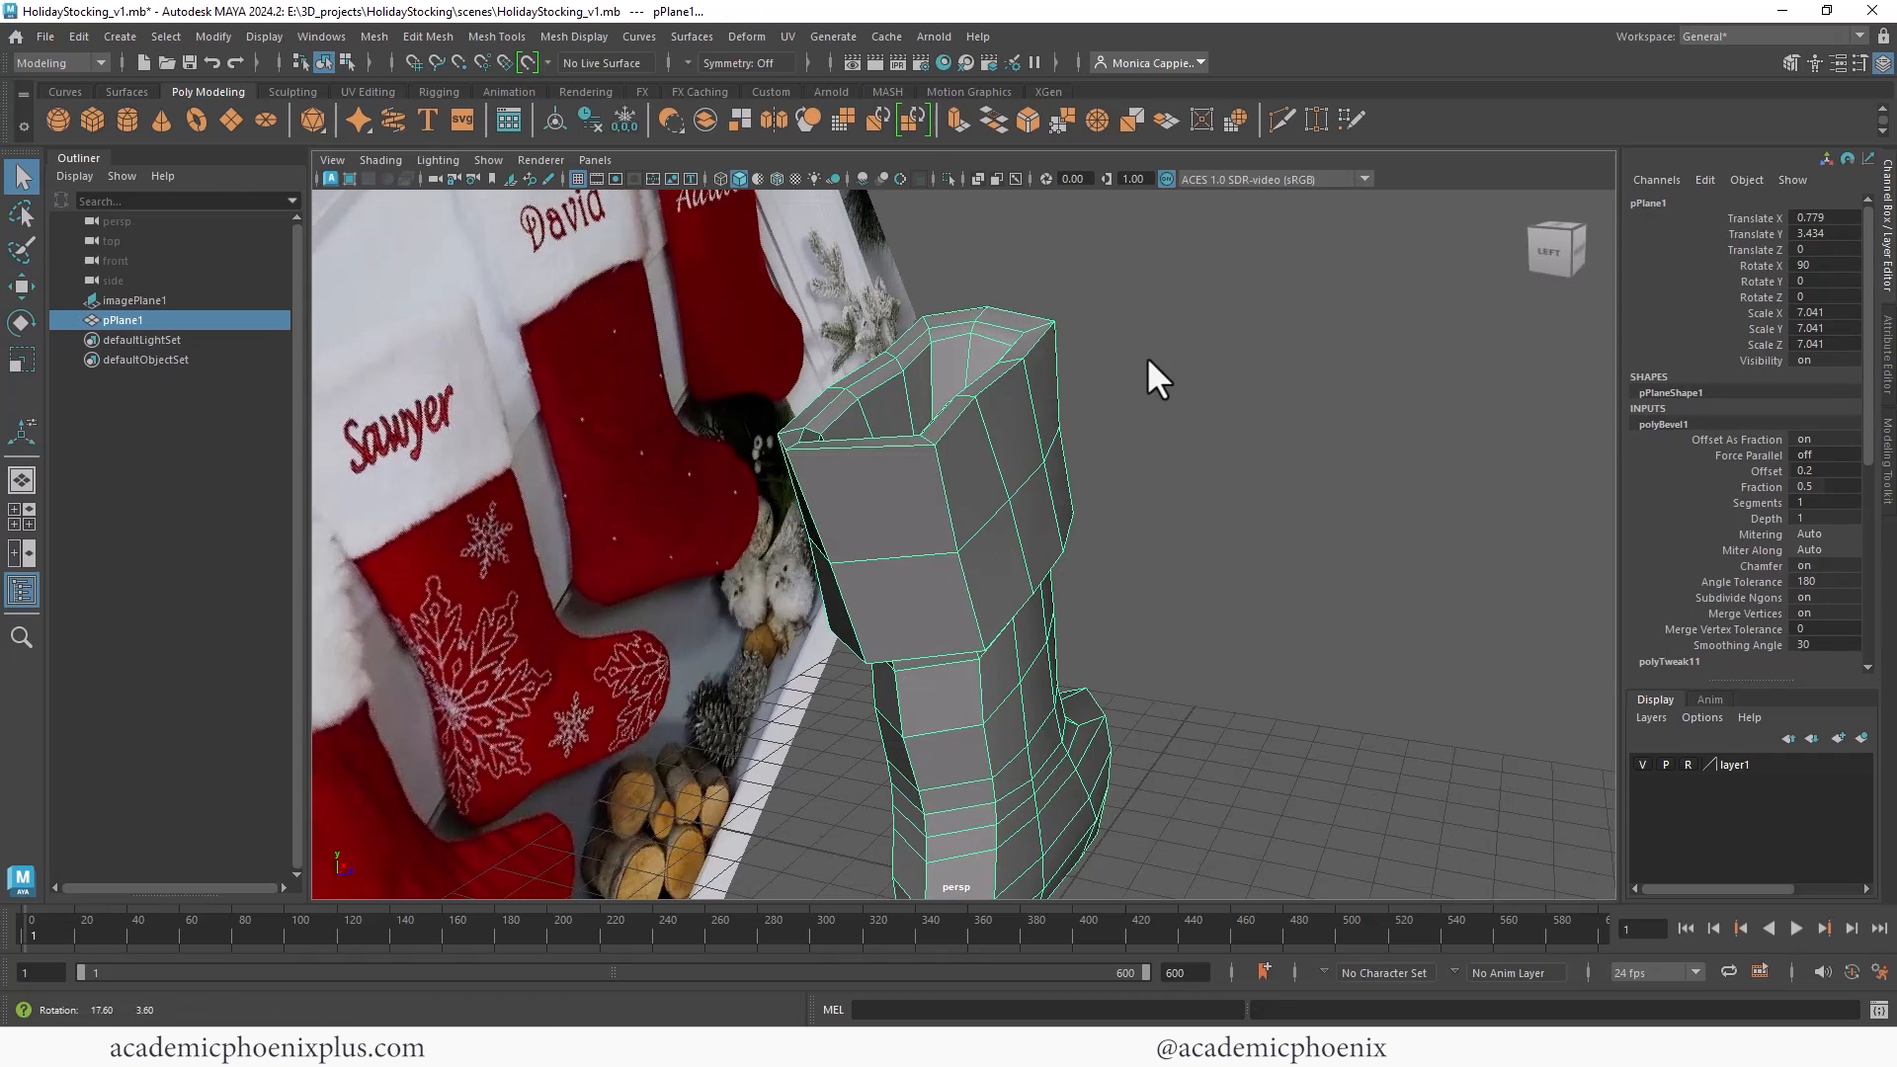
key(q)
key(3)
click(1218, 400)
alt+drag(1218, 400, 1033, 443)
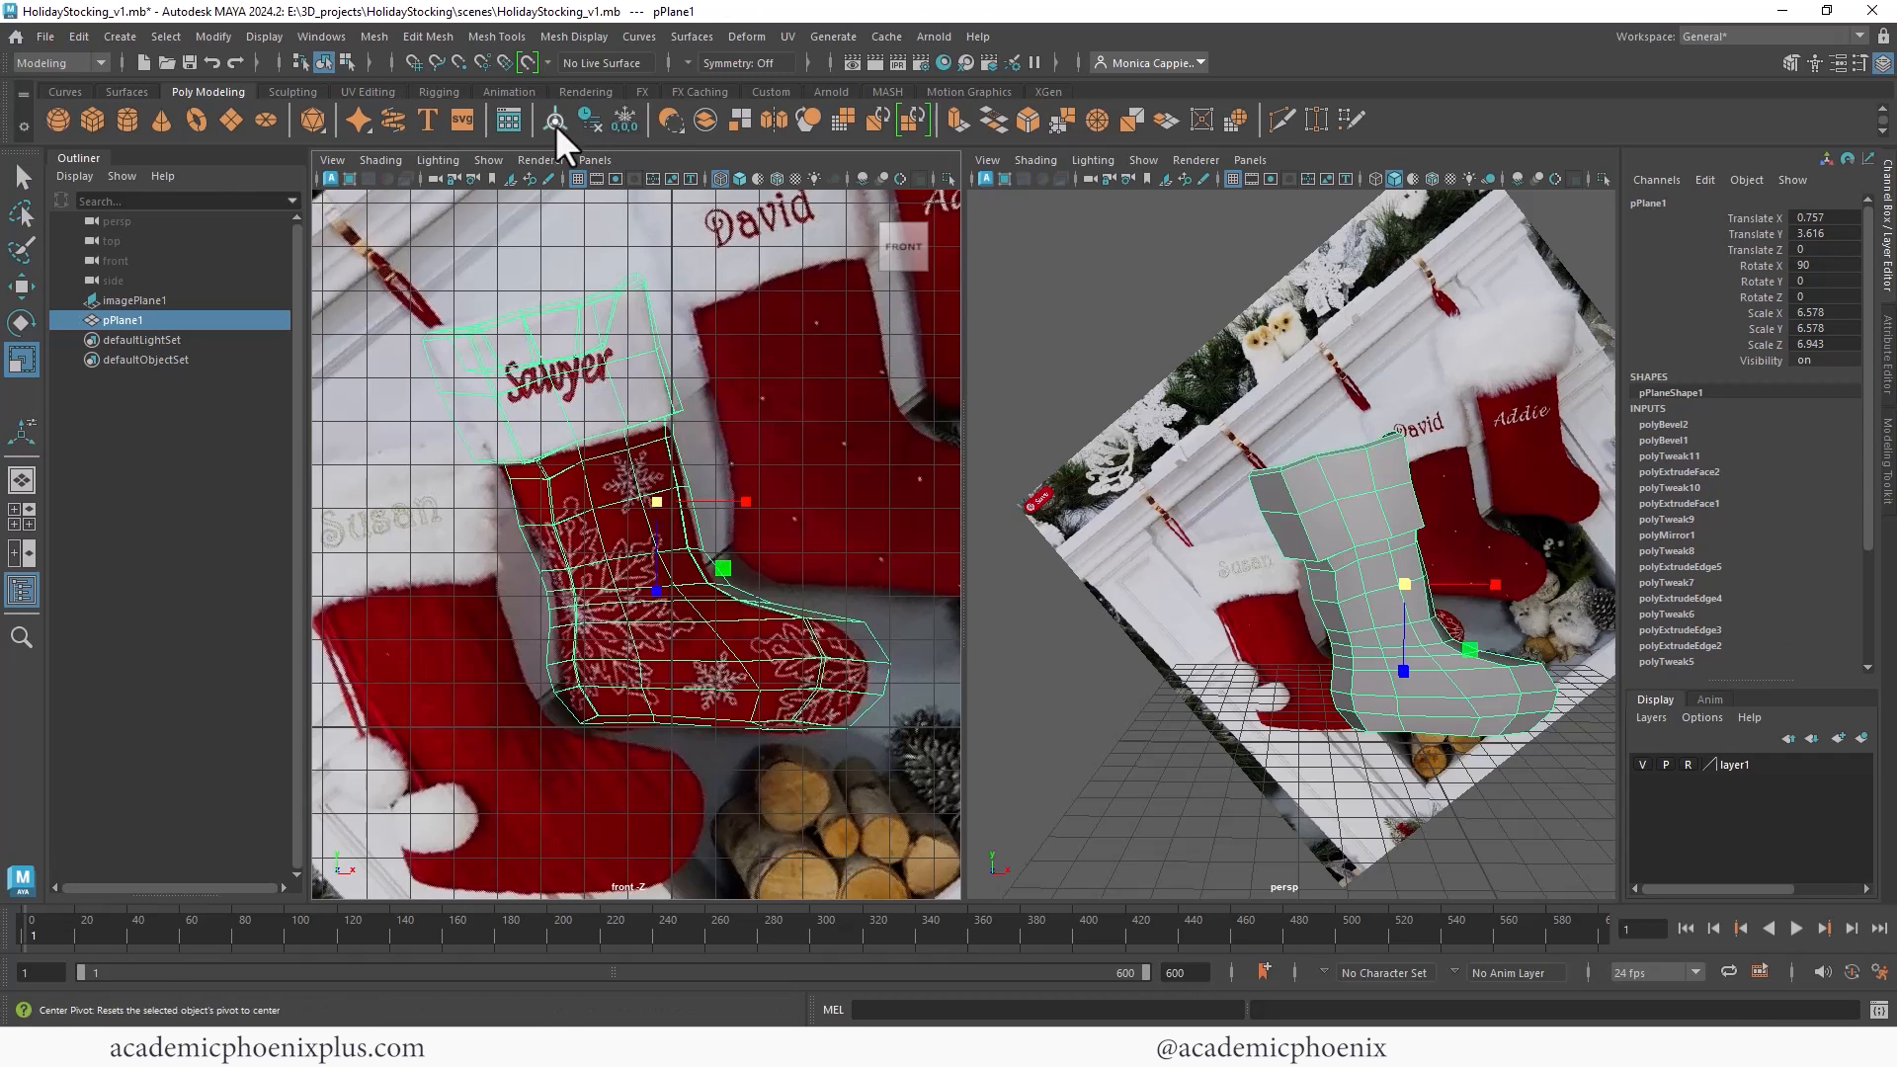
Step: Freeze the stocking mesh's transformations and rename it stocking1
click(627, 121)
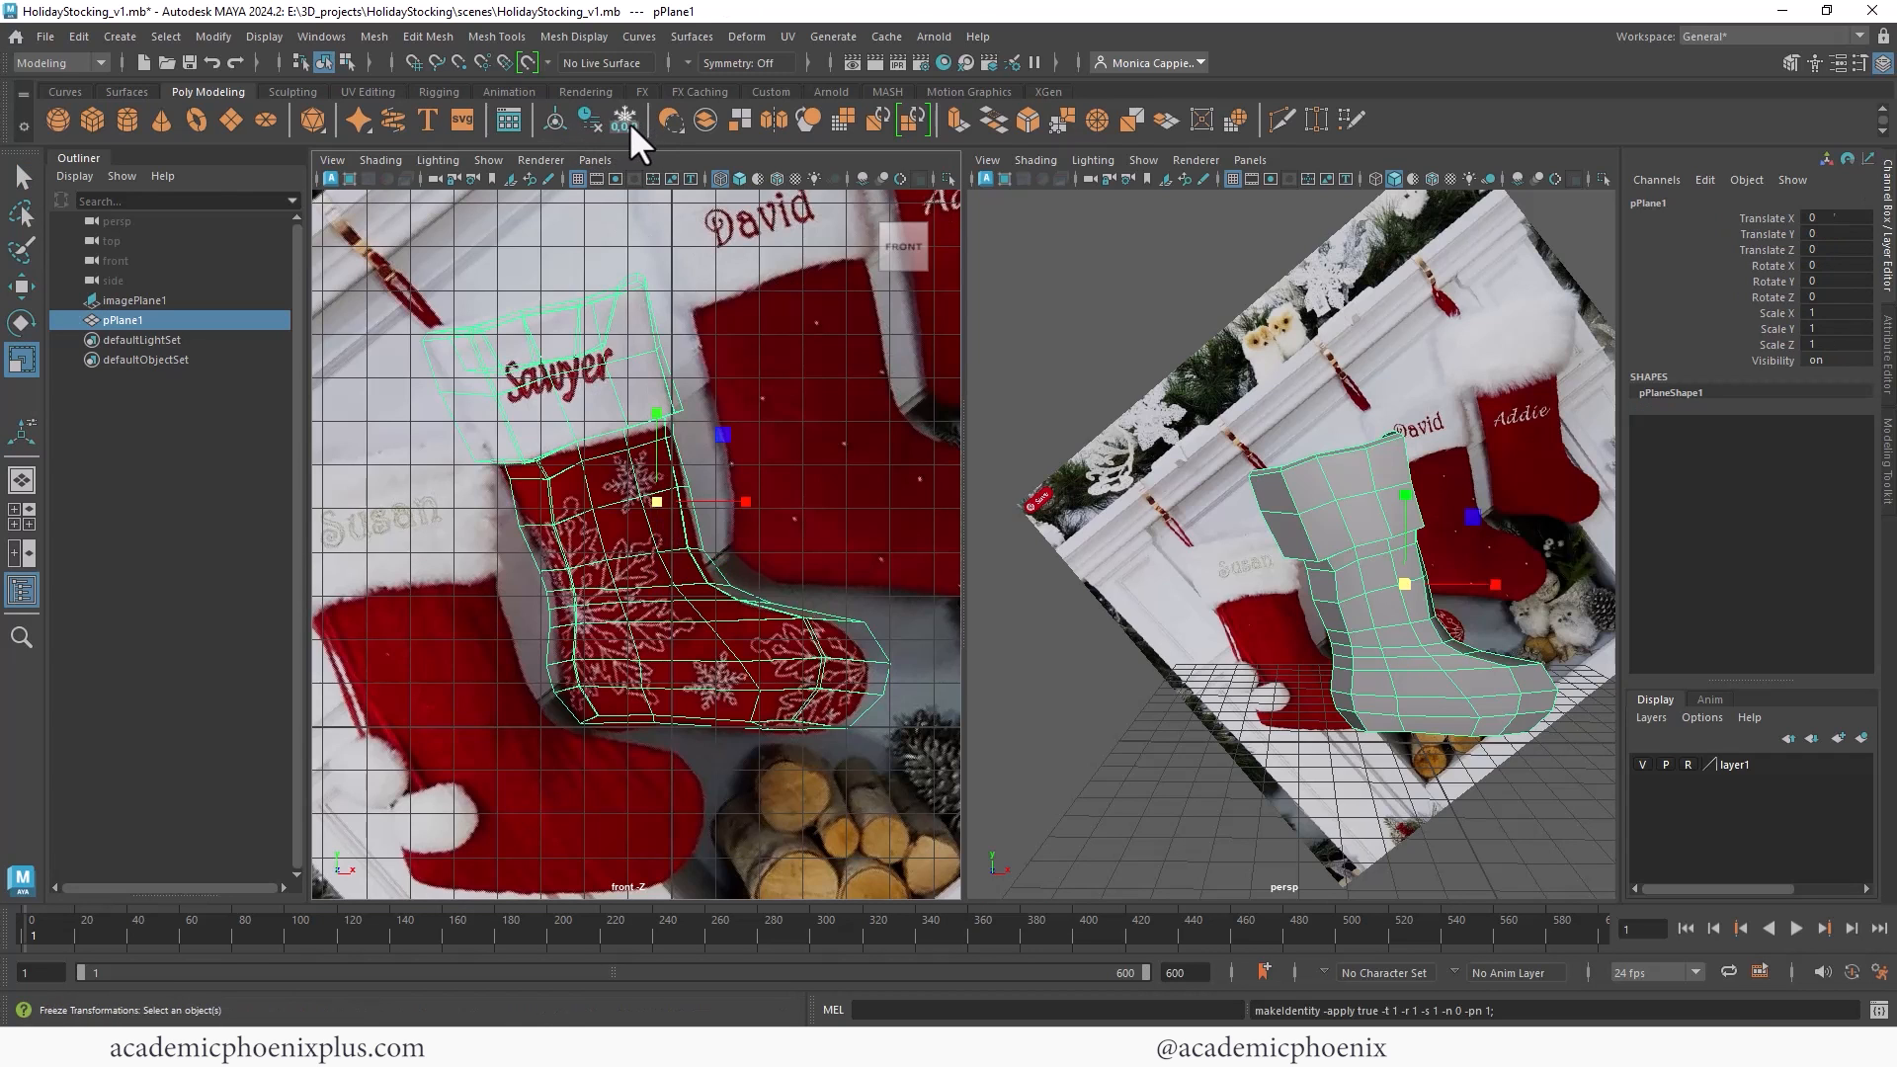
double_click(1675, 204)
text(stockin)
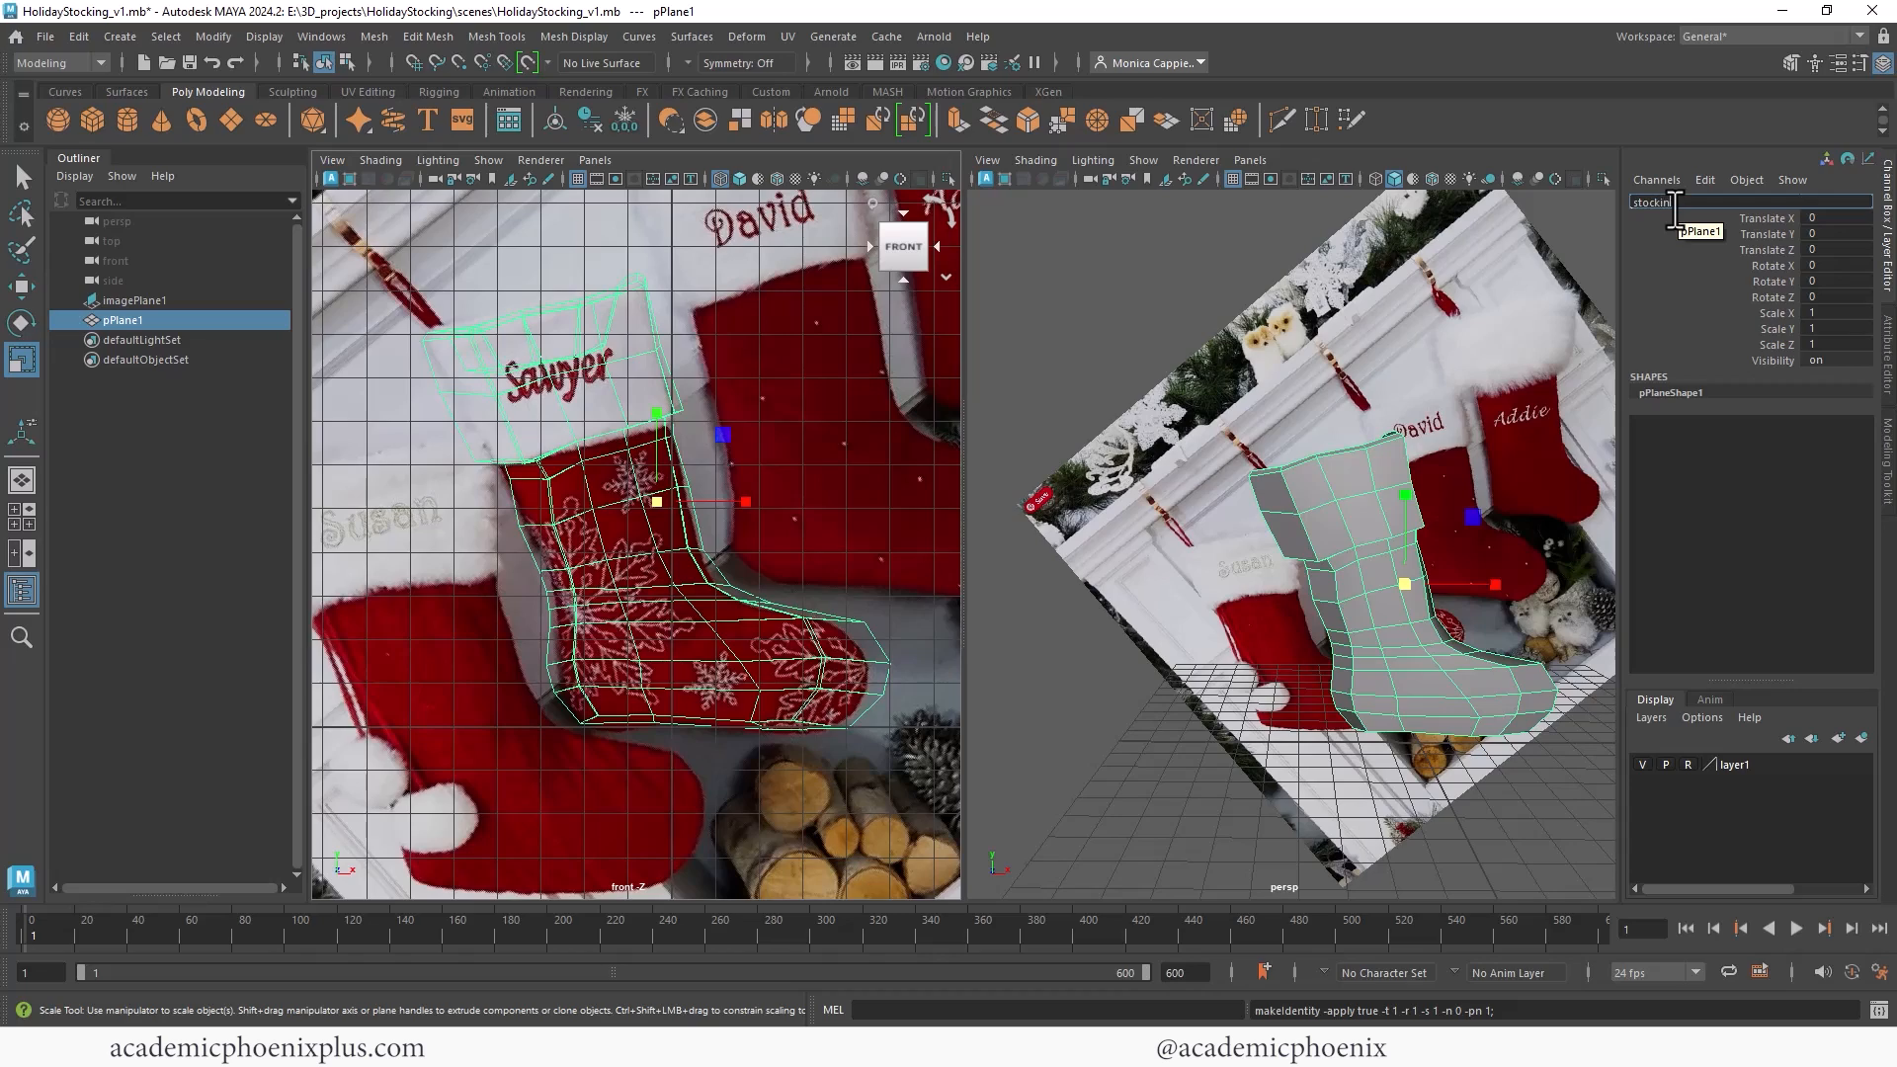
text(g)
key(Return)
click(1118, 437)
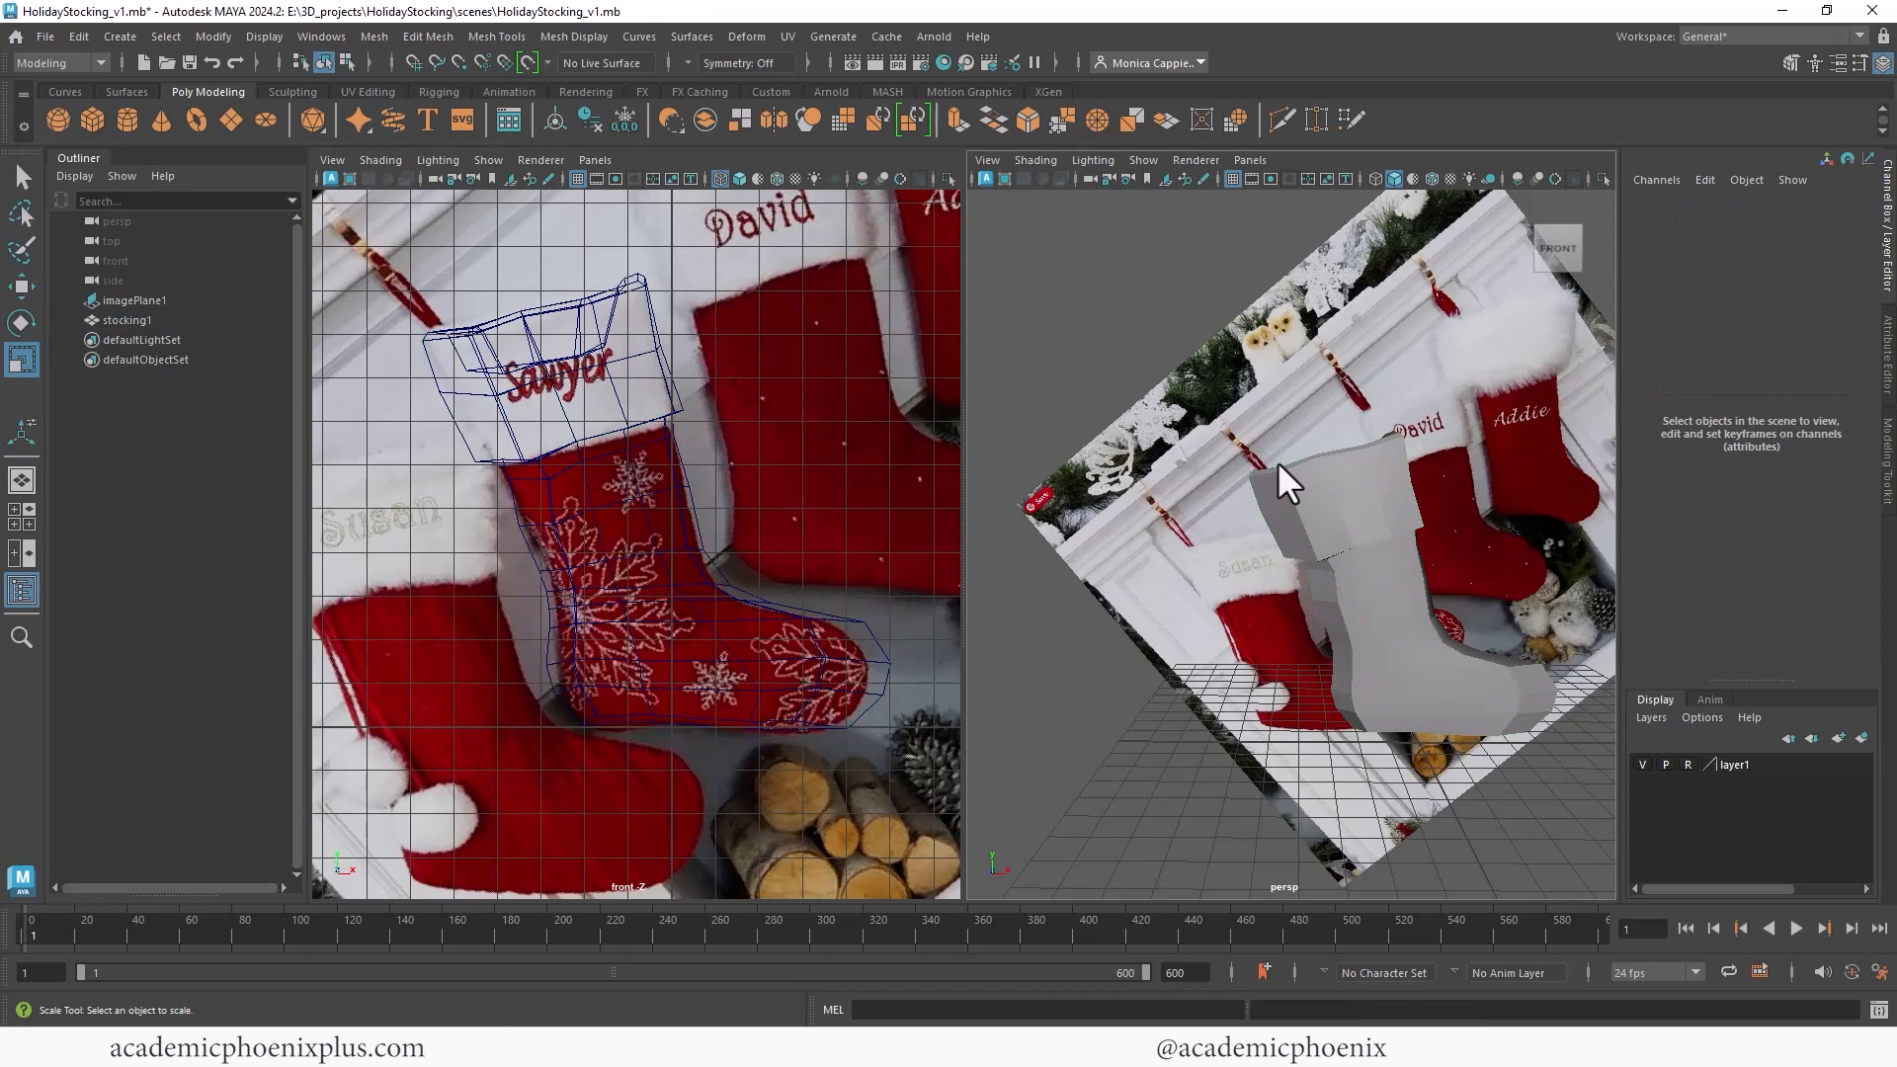
Step: Show the stocking in smooth preview and maximize the perspective view
click(1348, 498)
key(3)
alt+middle_drag(1413, 405, 1237, 354)
alt+drag(1237, 354, 828, 393)
key(space)
Step: Select all faces of the cuff, including its sides and the inside of the opening
right_drag(827, 393, 838, 430)
key(1)
alt+middle_drag(885, 382, 913, 441)
alt+drag(913, 441, 864, 417)
key(3)
drag(652, 410, 1012, 519)
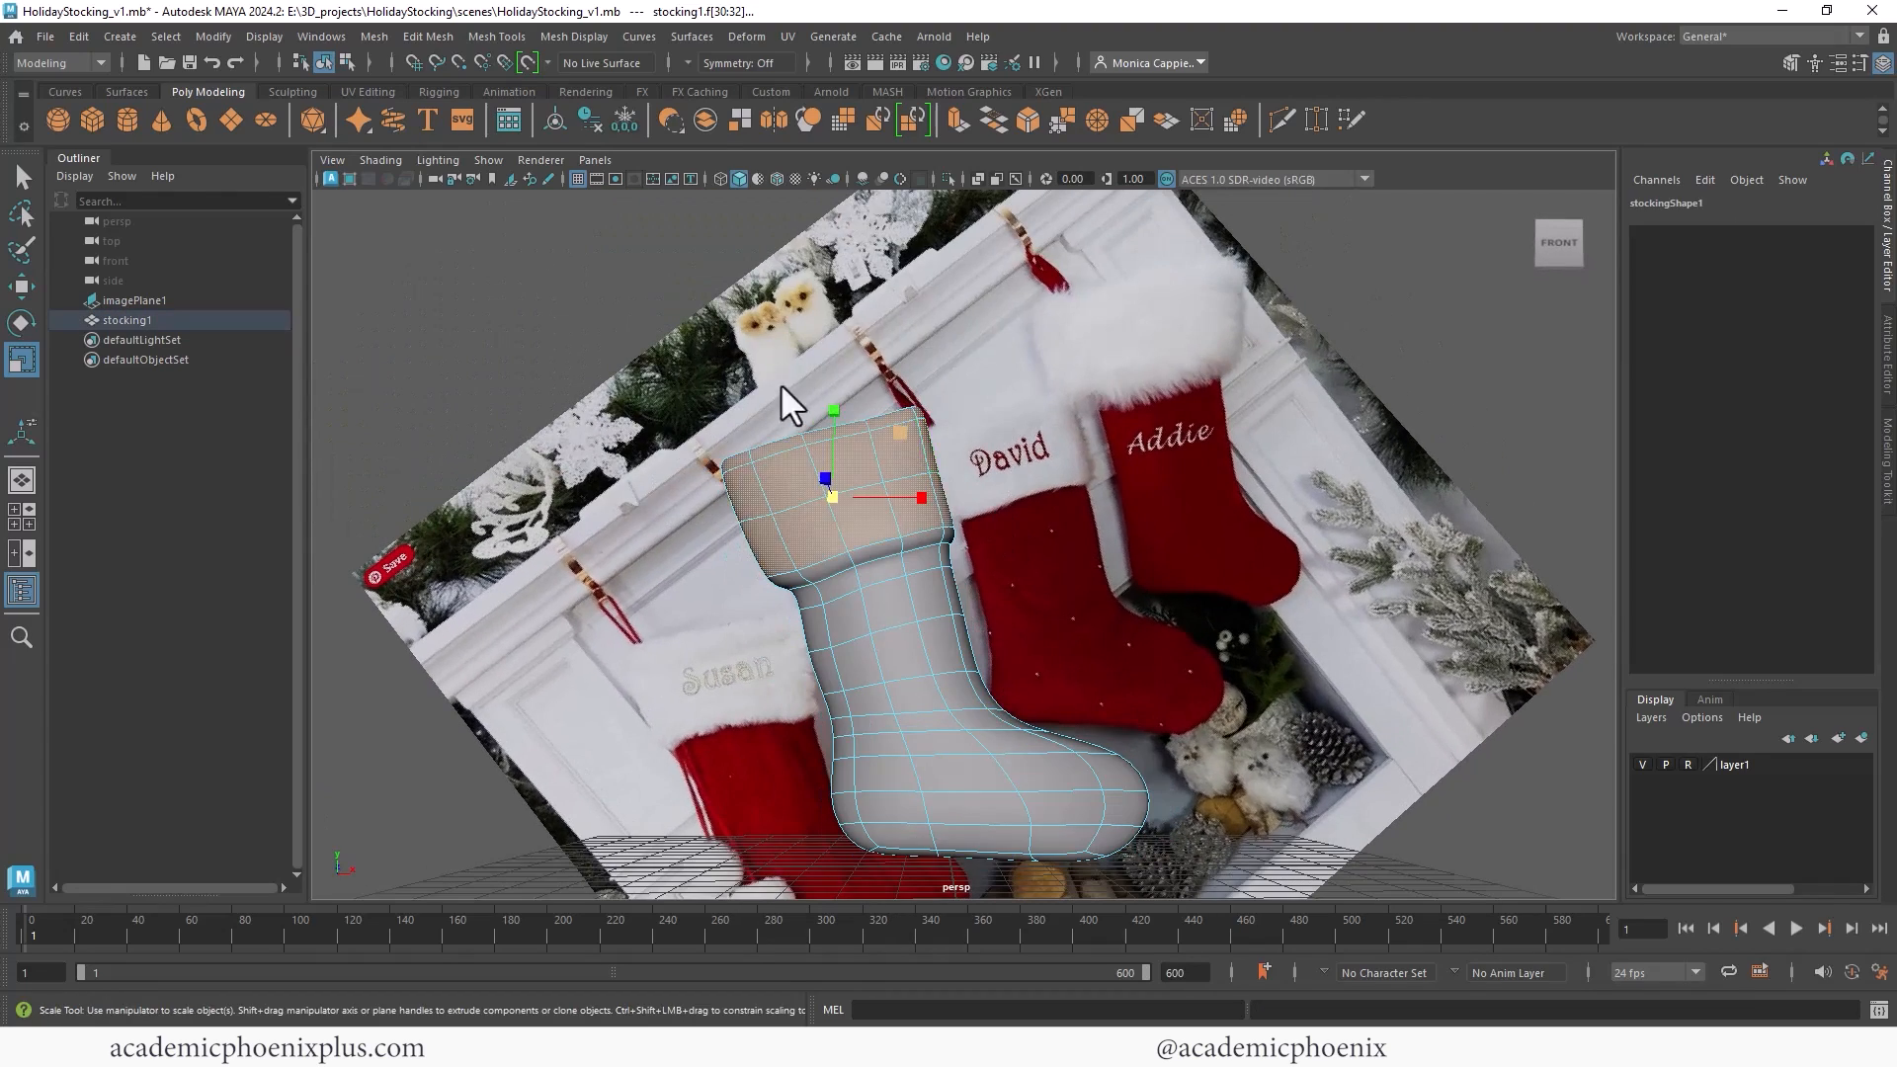
alt+right_drag(780, 383, 1130, 370)
shift+click(741, 526)
alt+drag(741, 526, 894, 728)
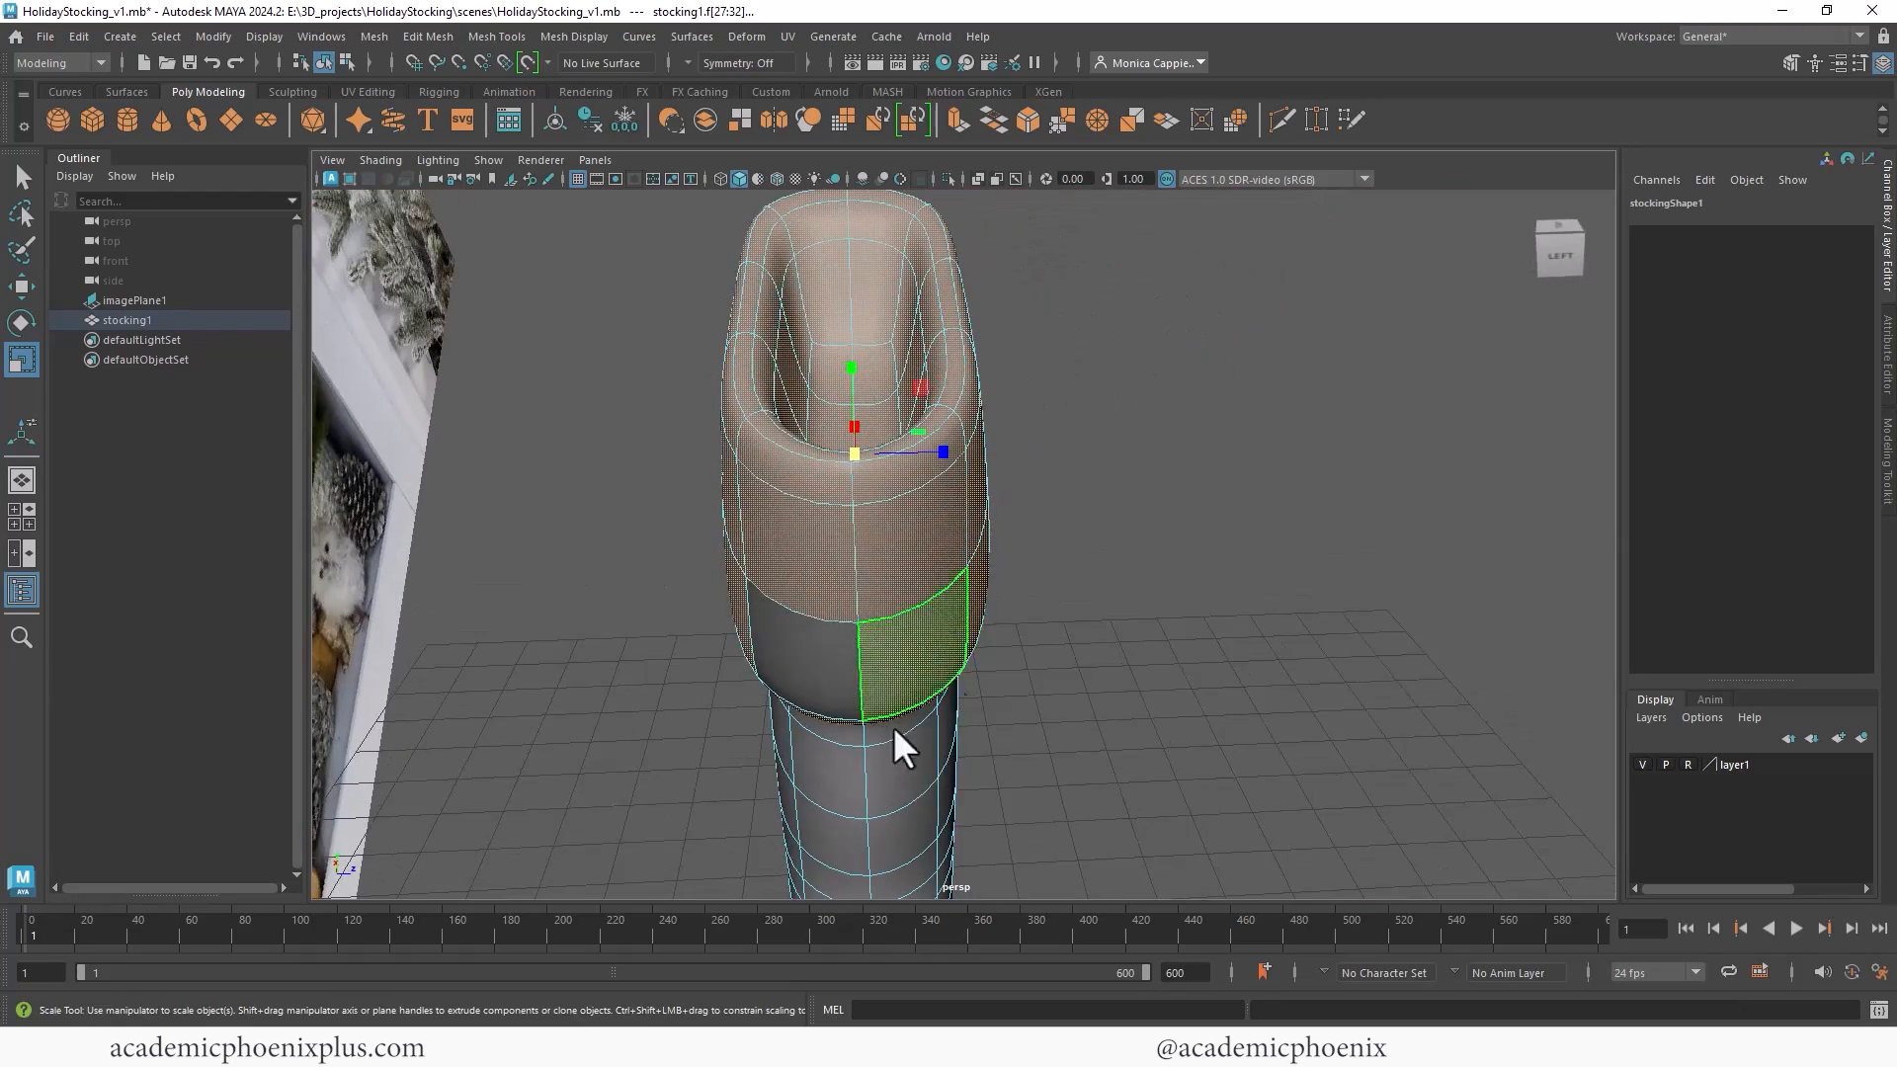
alt+drag(891, 614, 793, 485)
Step: Assign a new aiStandardSurface material to the cuff faces with specular roughness 0.551 and sheen weight 0.462
right_drag(796, 484, 846, 970)
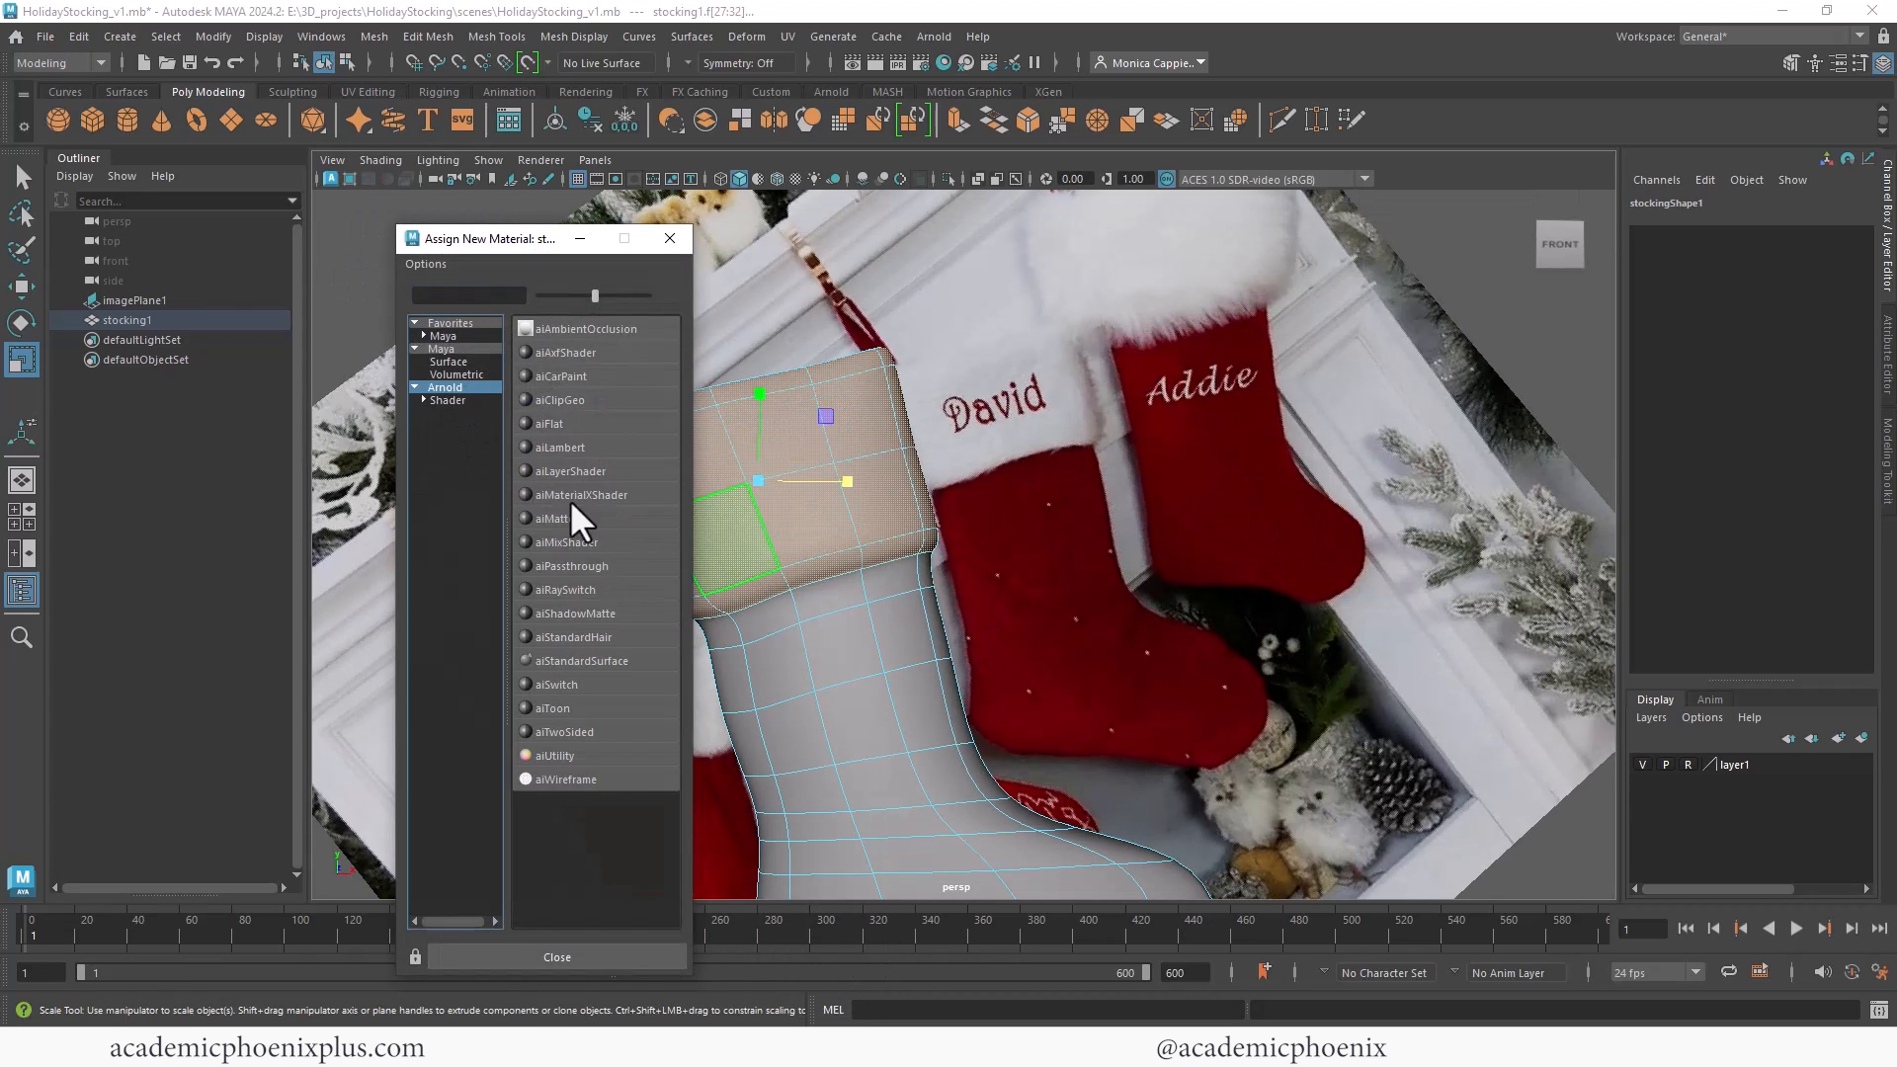
click(583, 661)
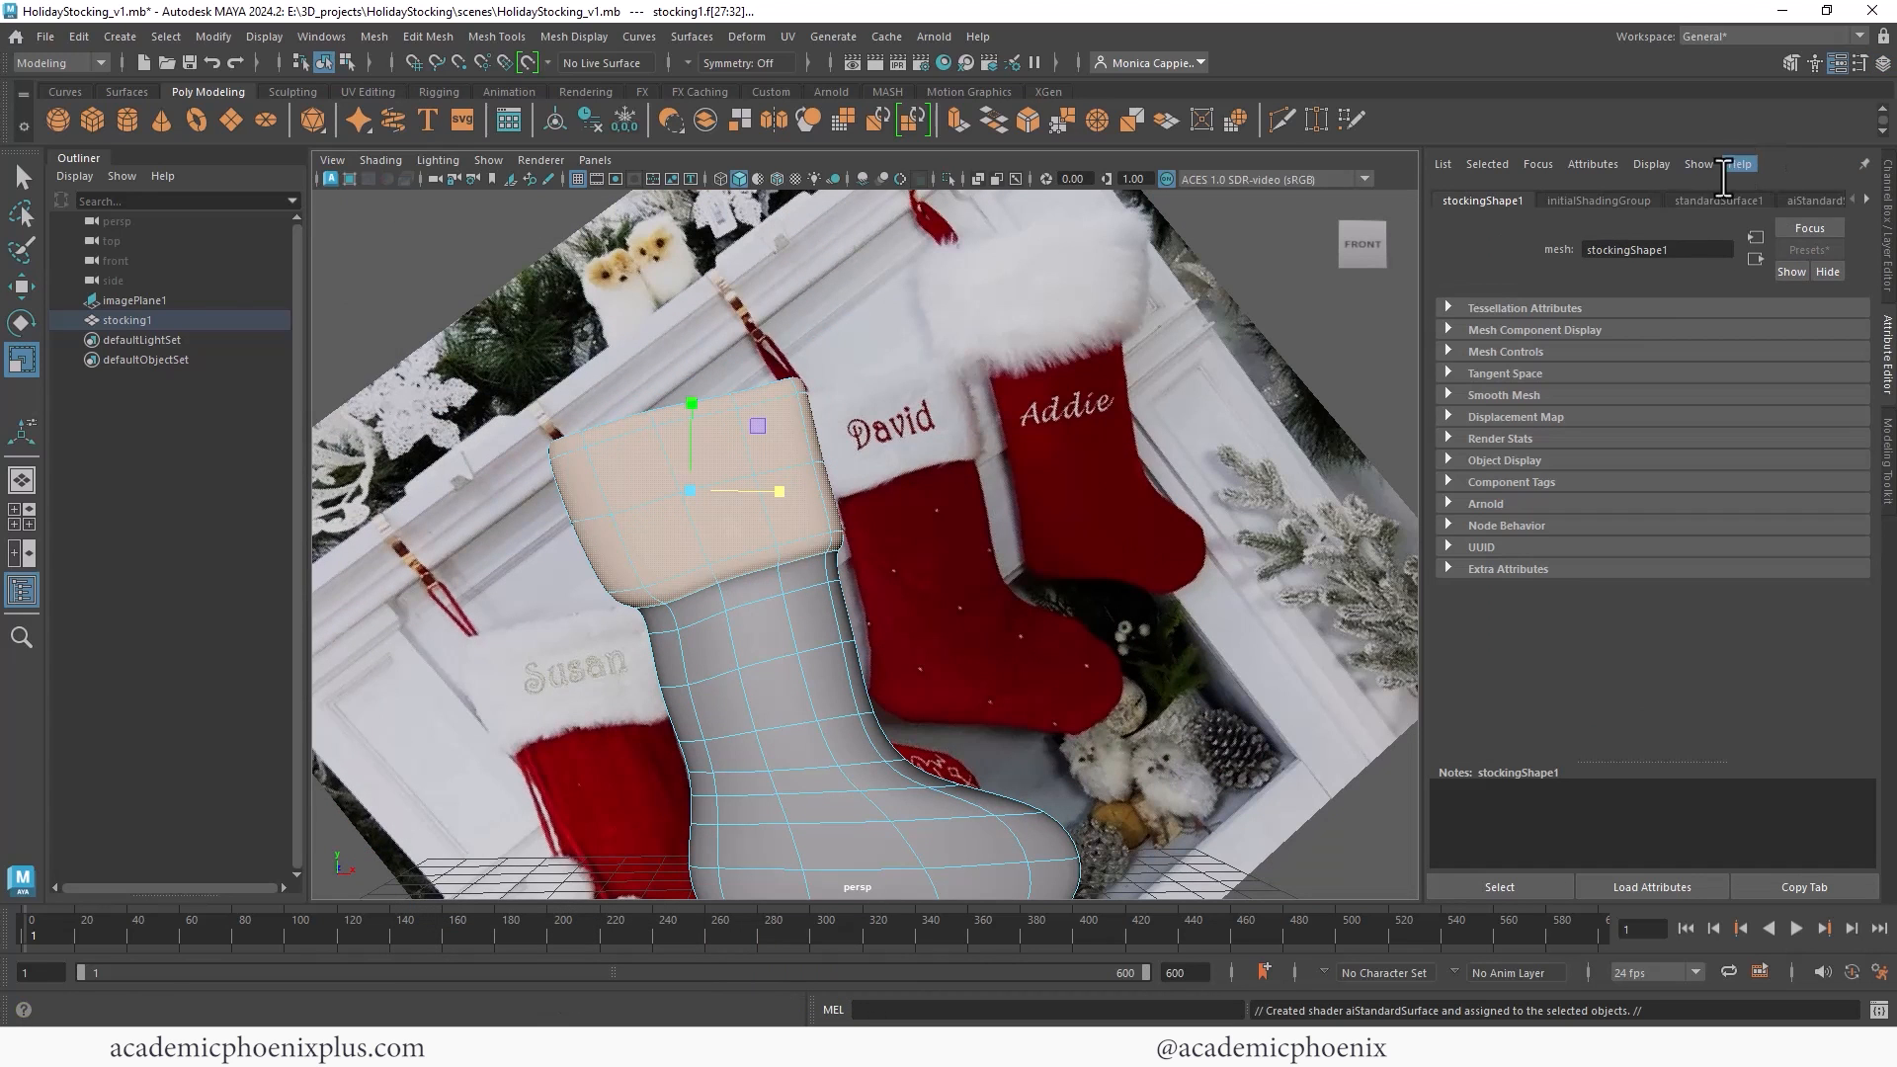
click(1826, 202)
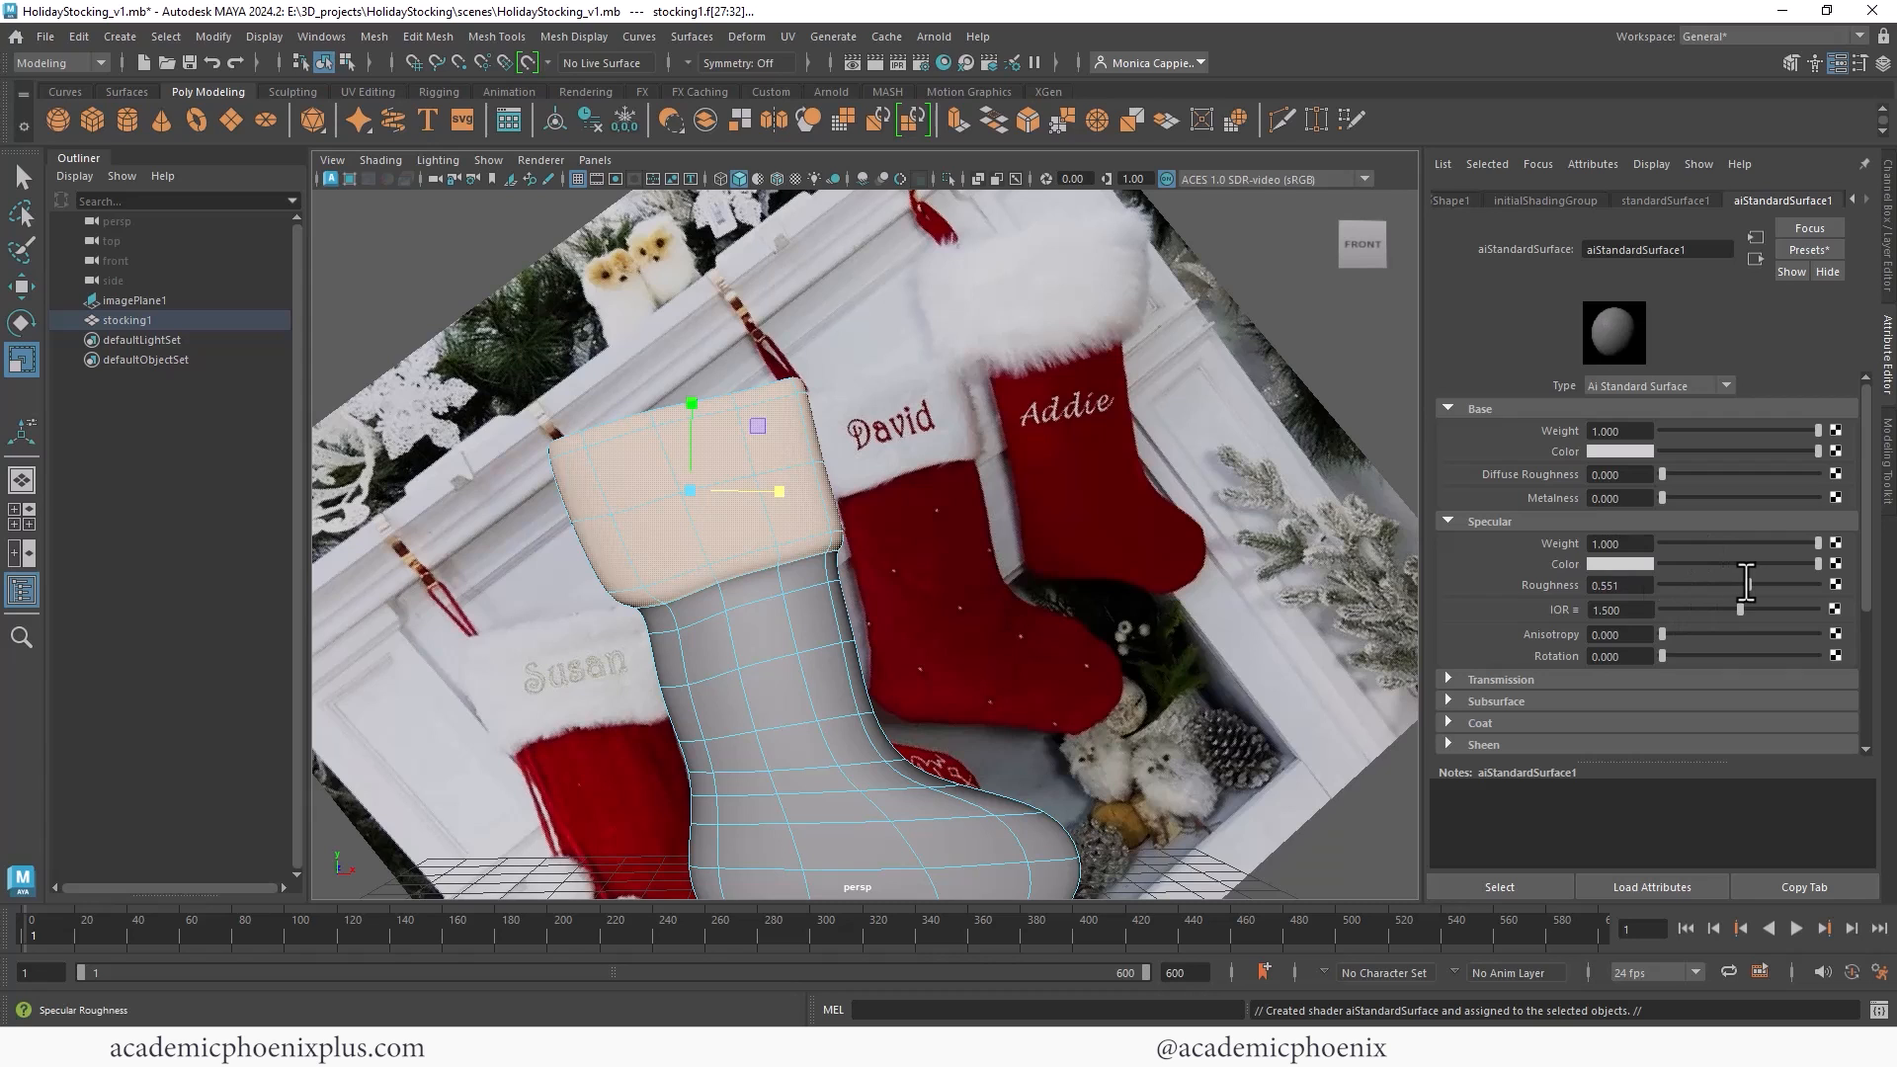
scroll(1804, 575, down, 5)
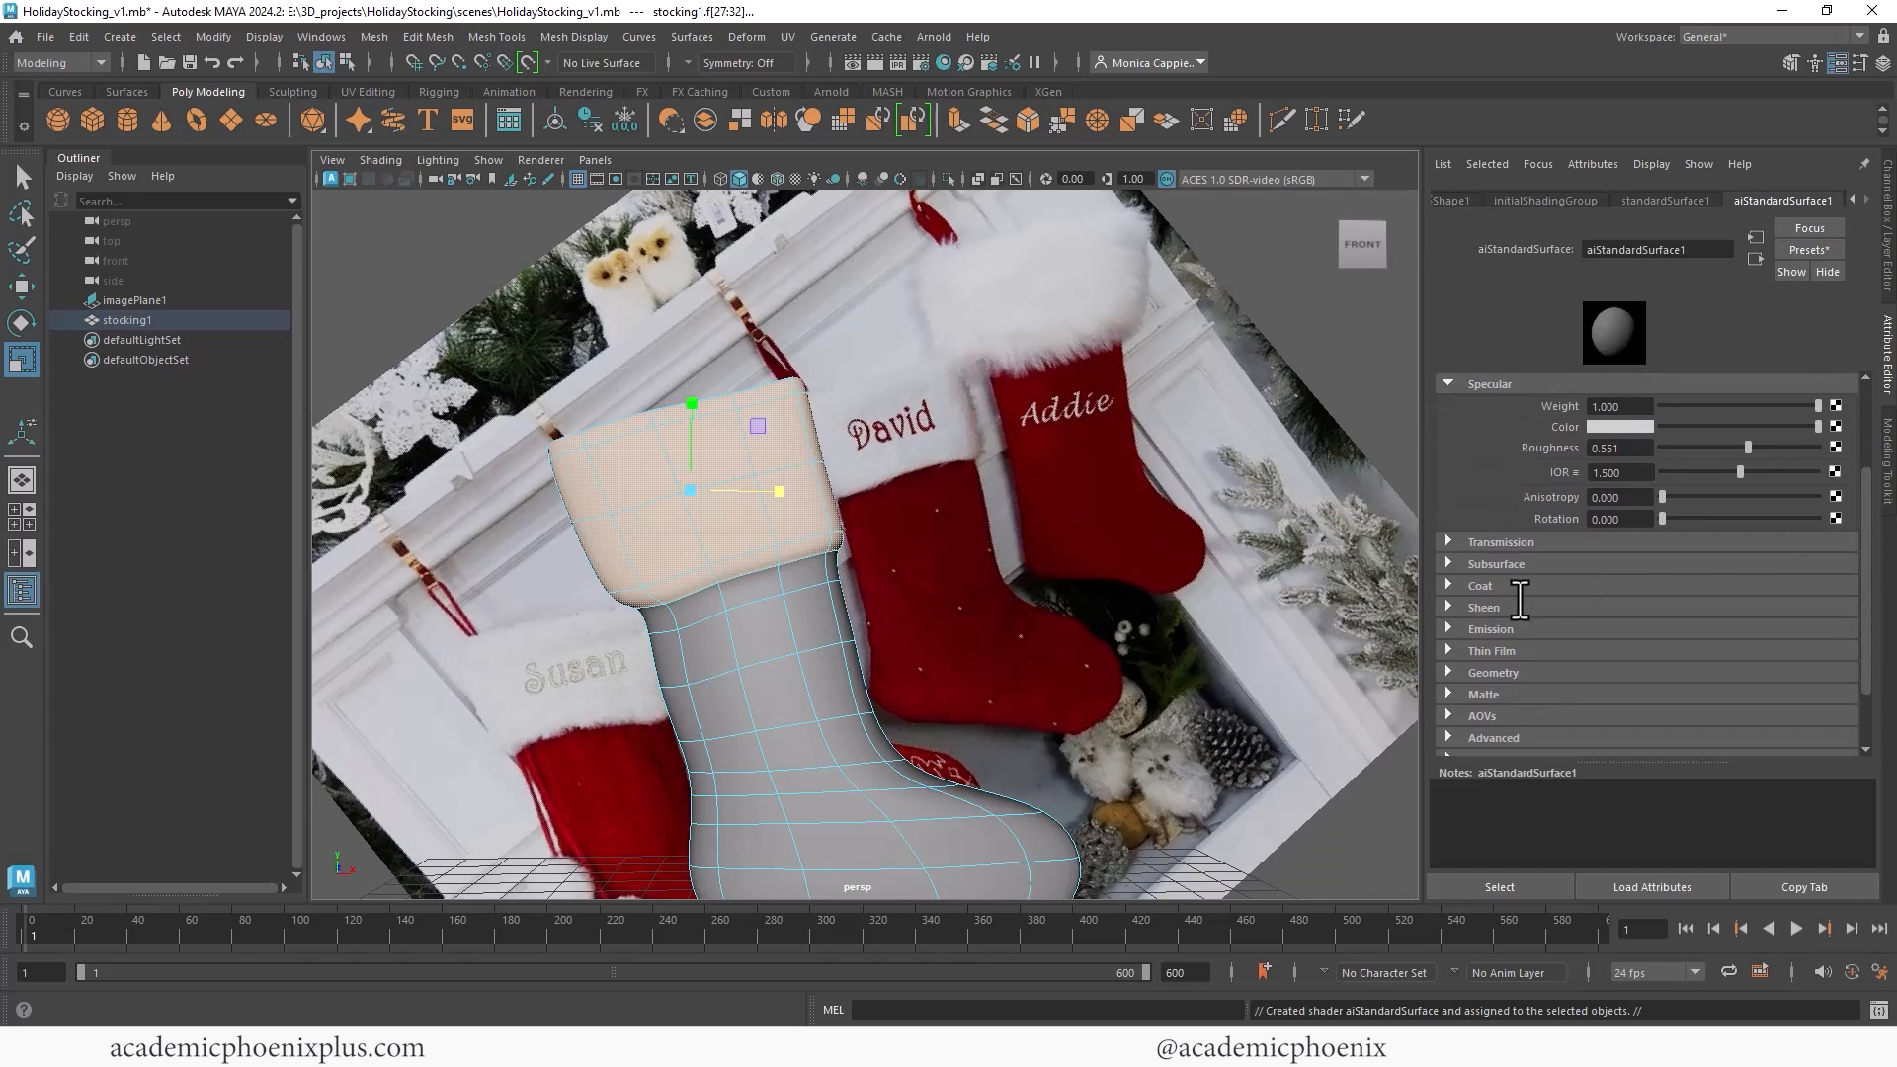
click(1519, 605)
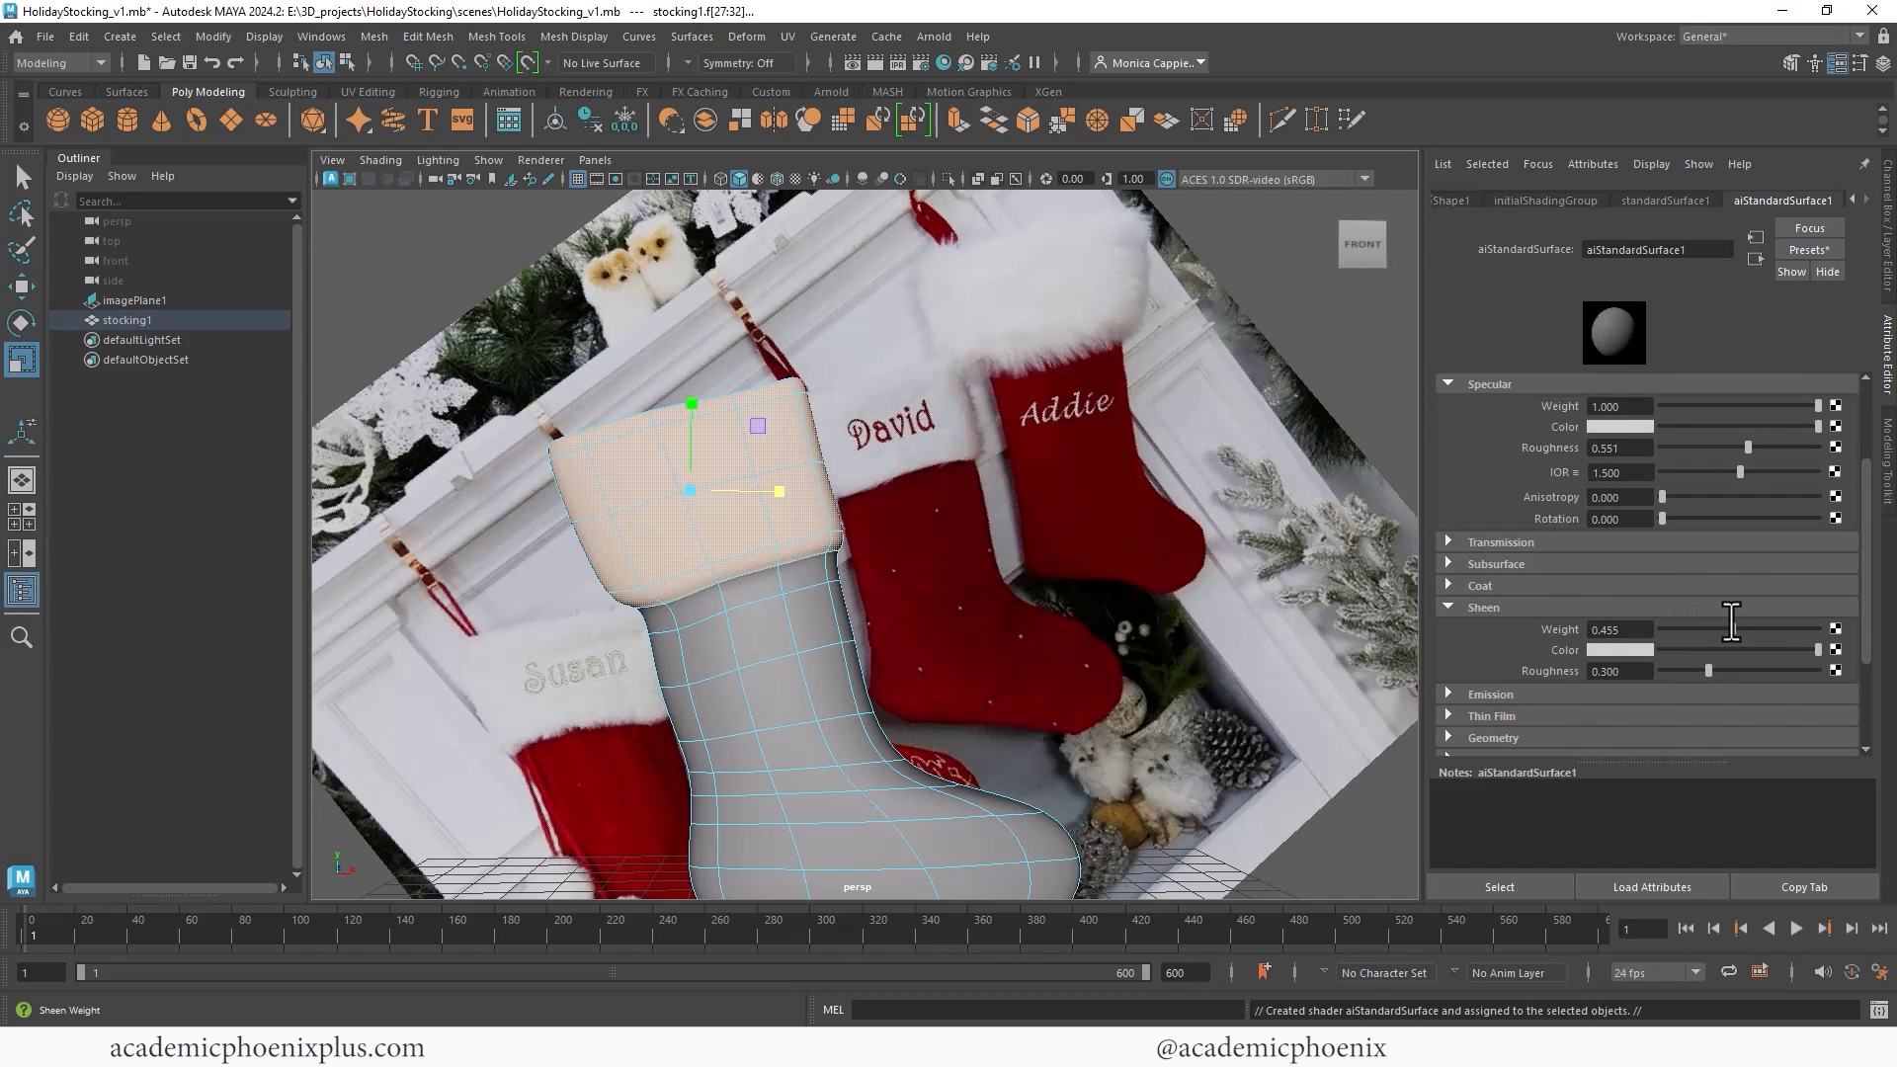
Step: Add an Arnold Physical Sky light to the scene
click(933, 37)
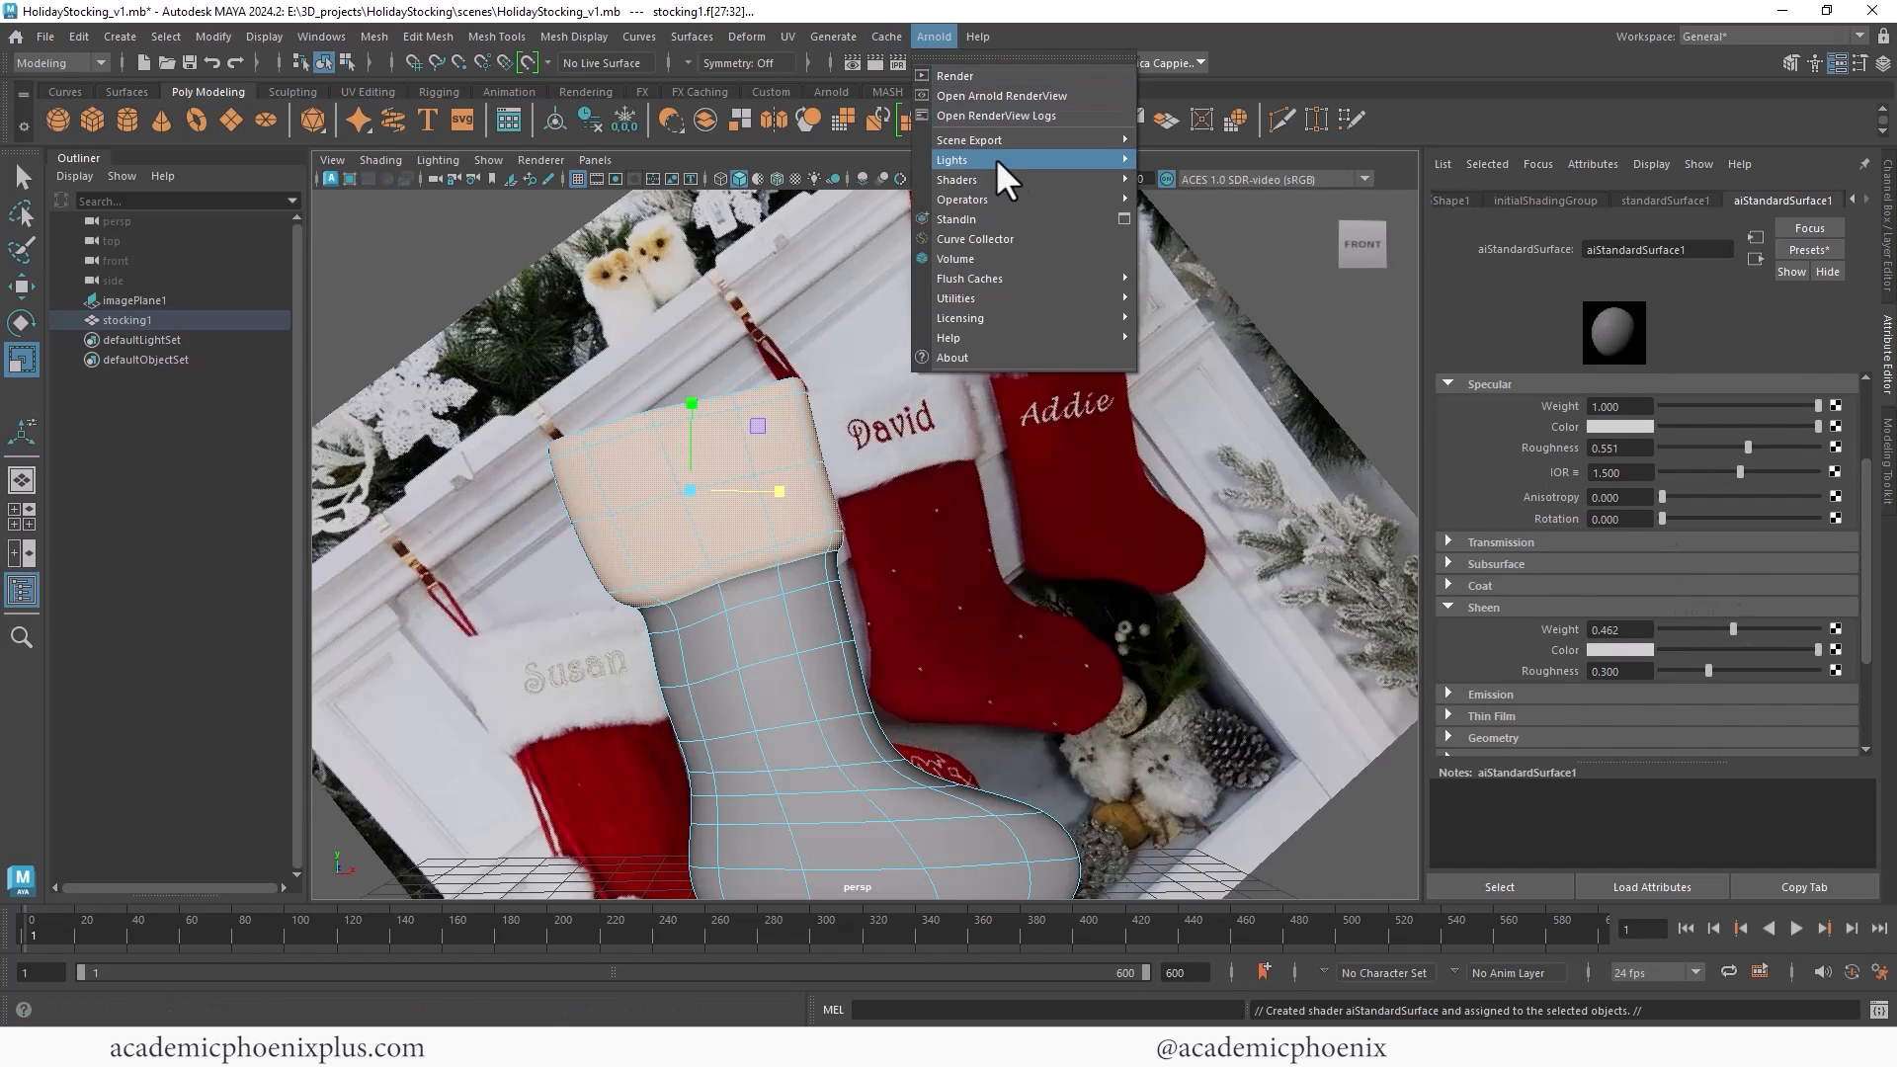
mouse_move(1017, 160)
click(1225, 263)
Step: Render the whole stocking in Arnold RenderView to check the lighting and cuff material
alt+middle_drag(1080, 418, 1028, 263)
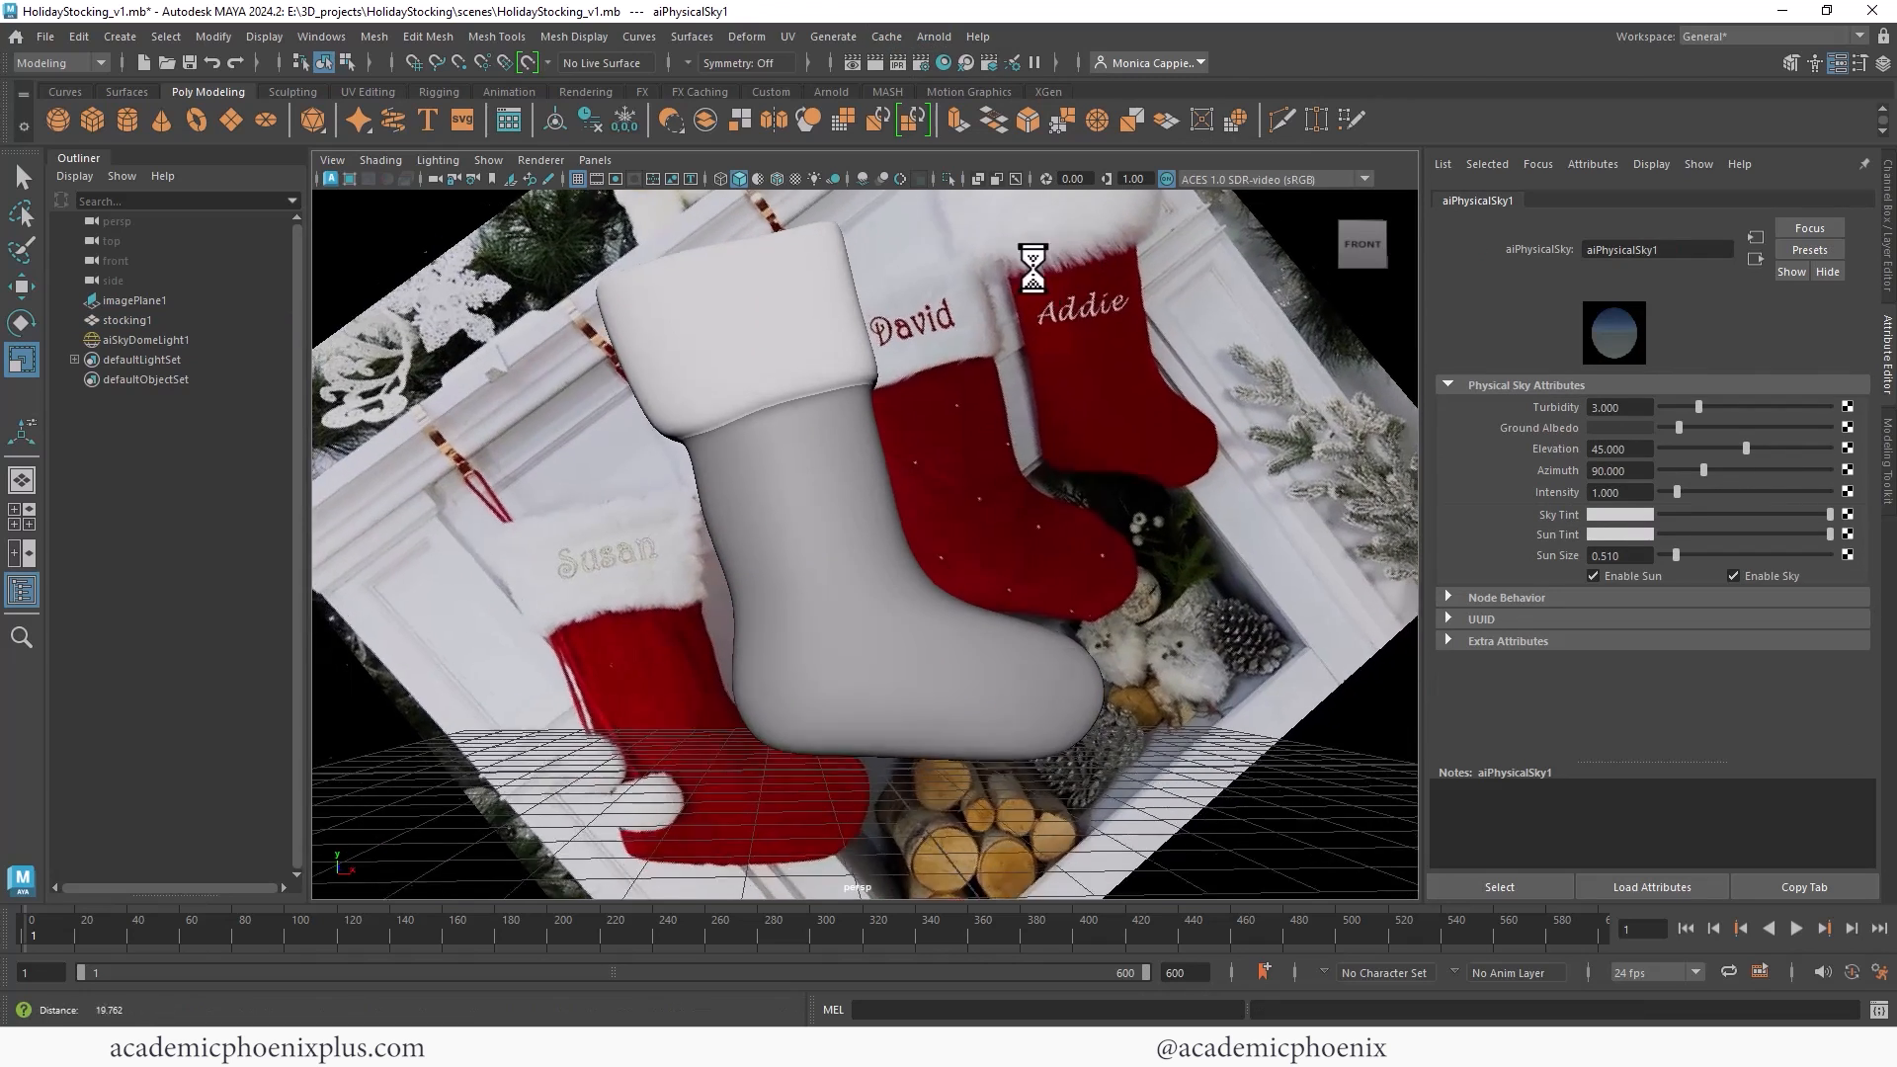
alt+right_drag(1029, 263, 980, 321)
alt+middle_drag(980, 322, 1001, 359)
click(896, 62)
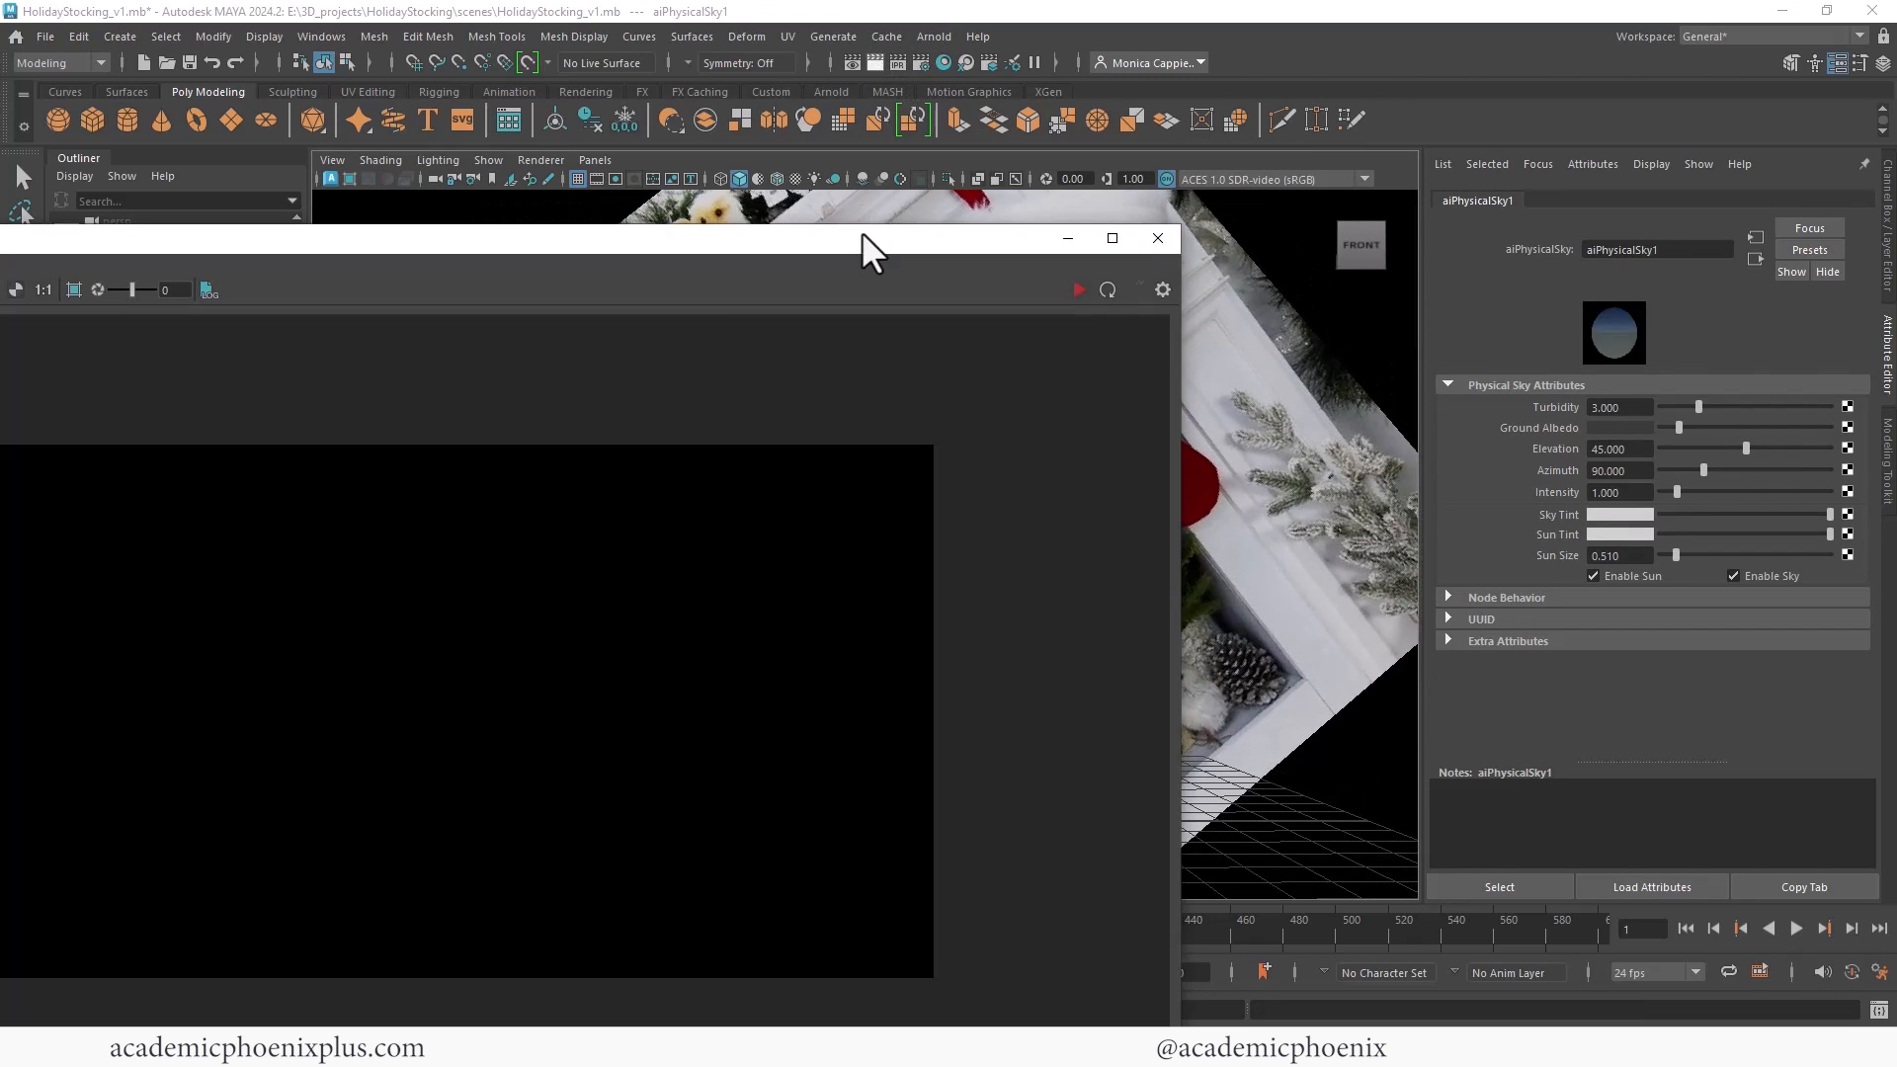
drag(679, 240, 965, 169)
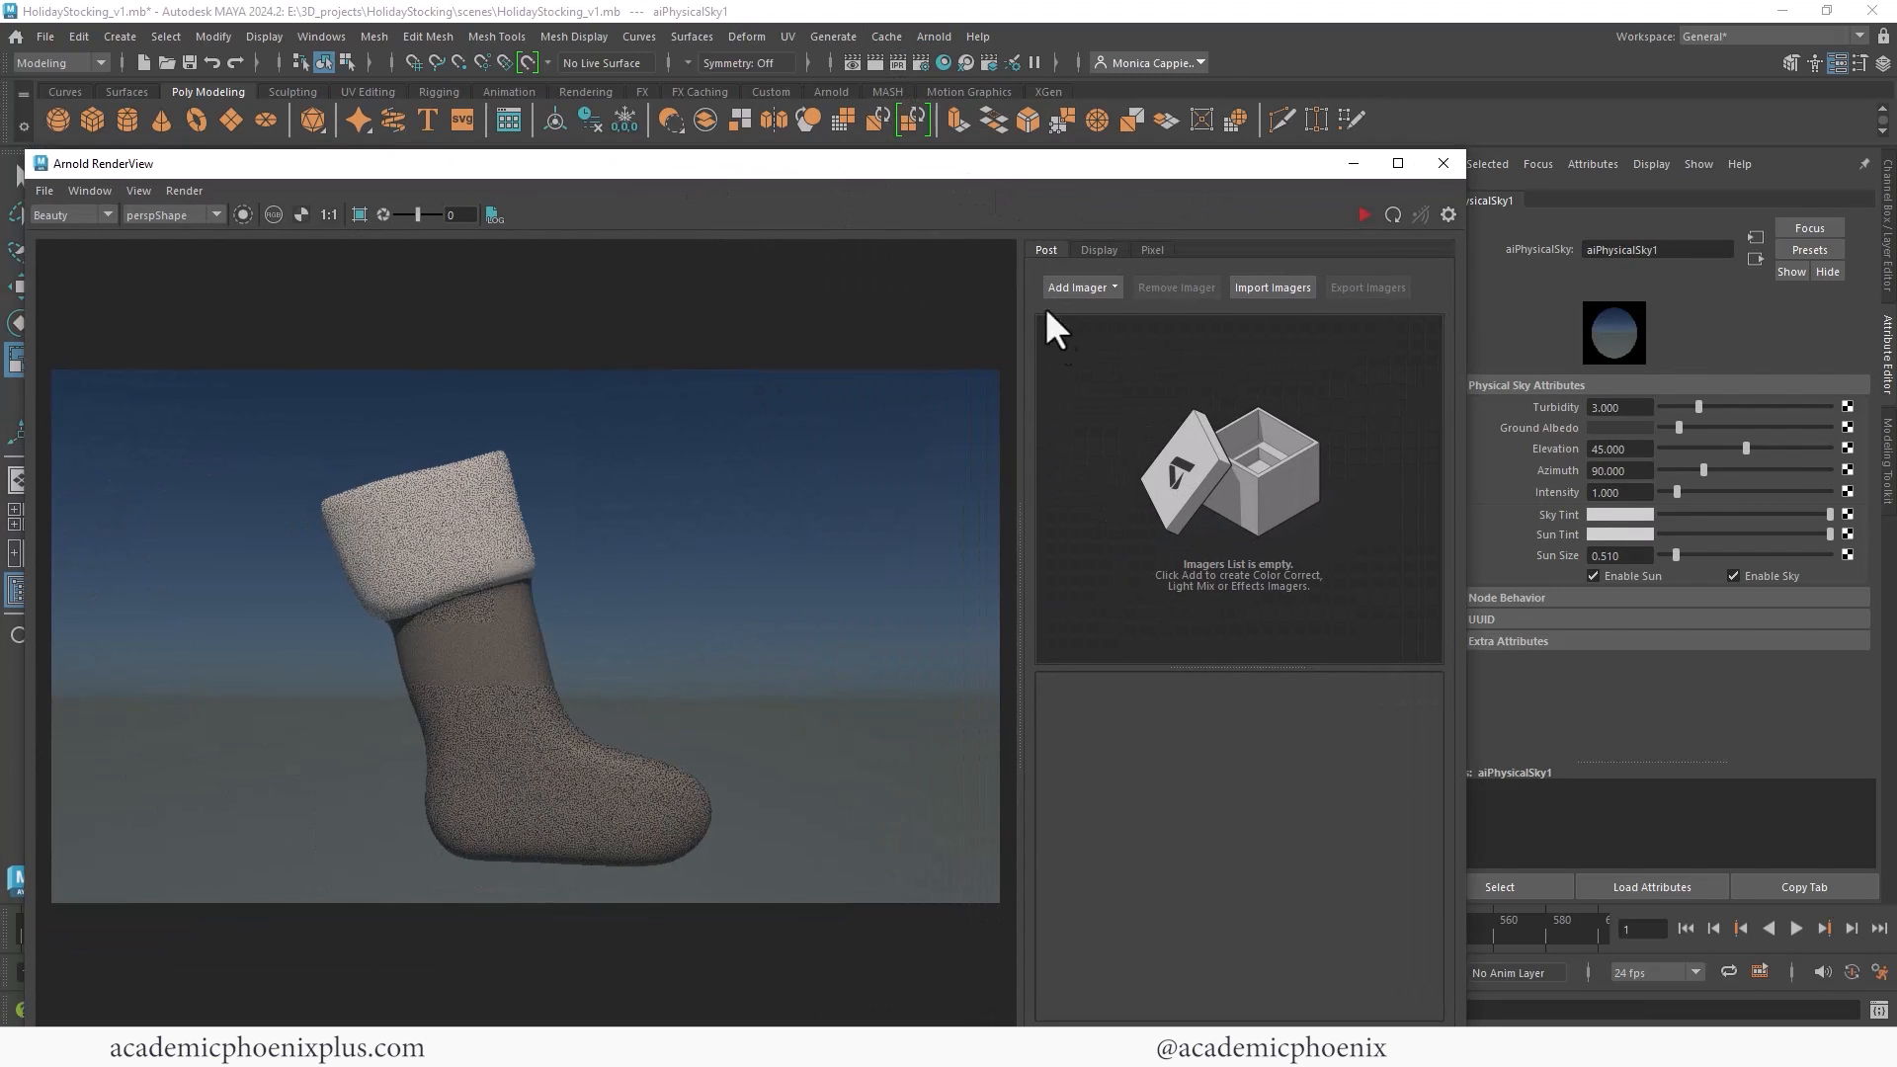
click(1443, 165)
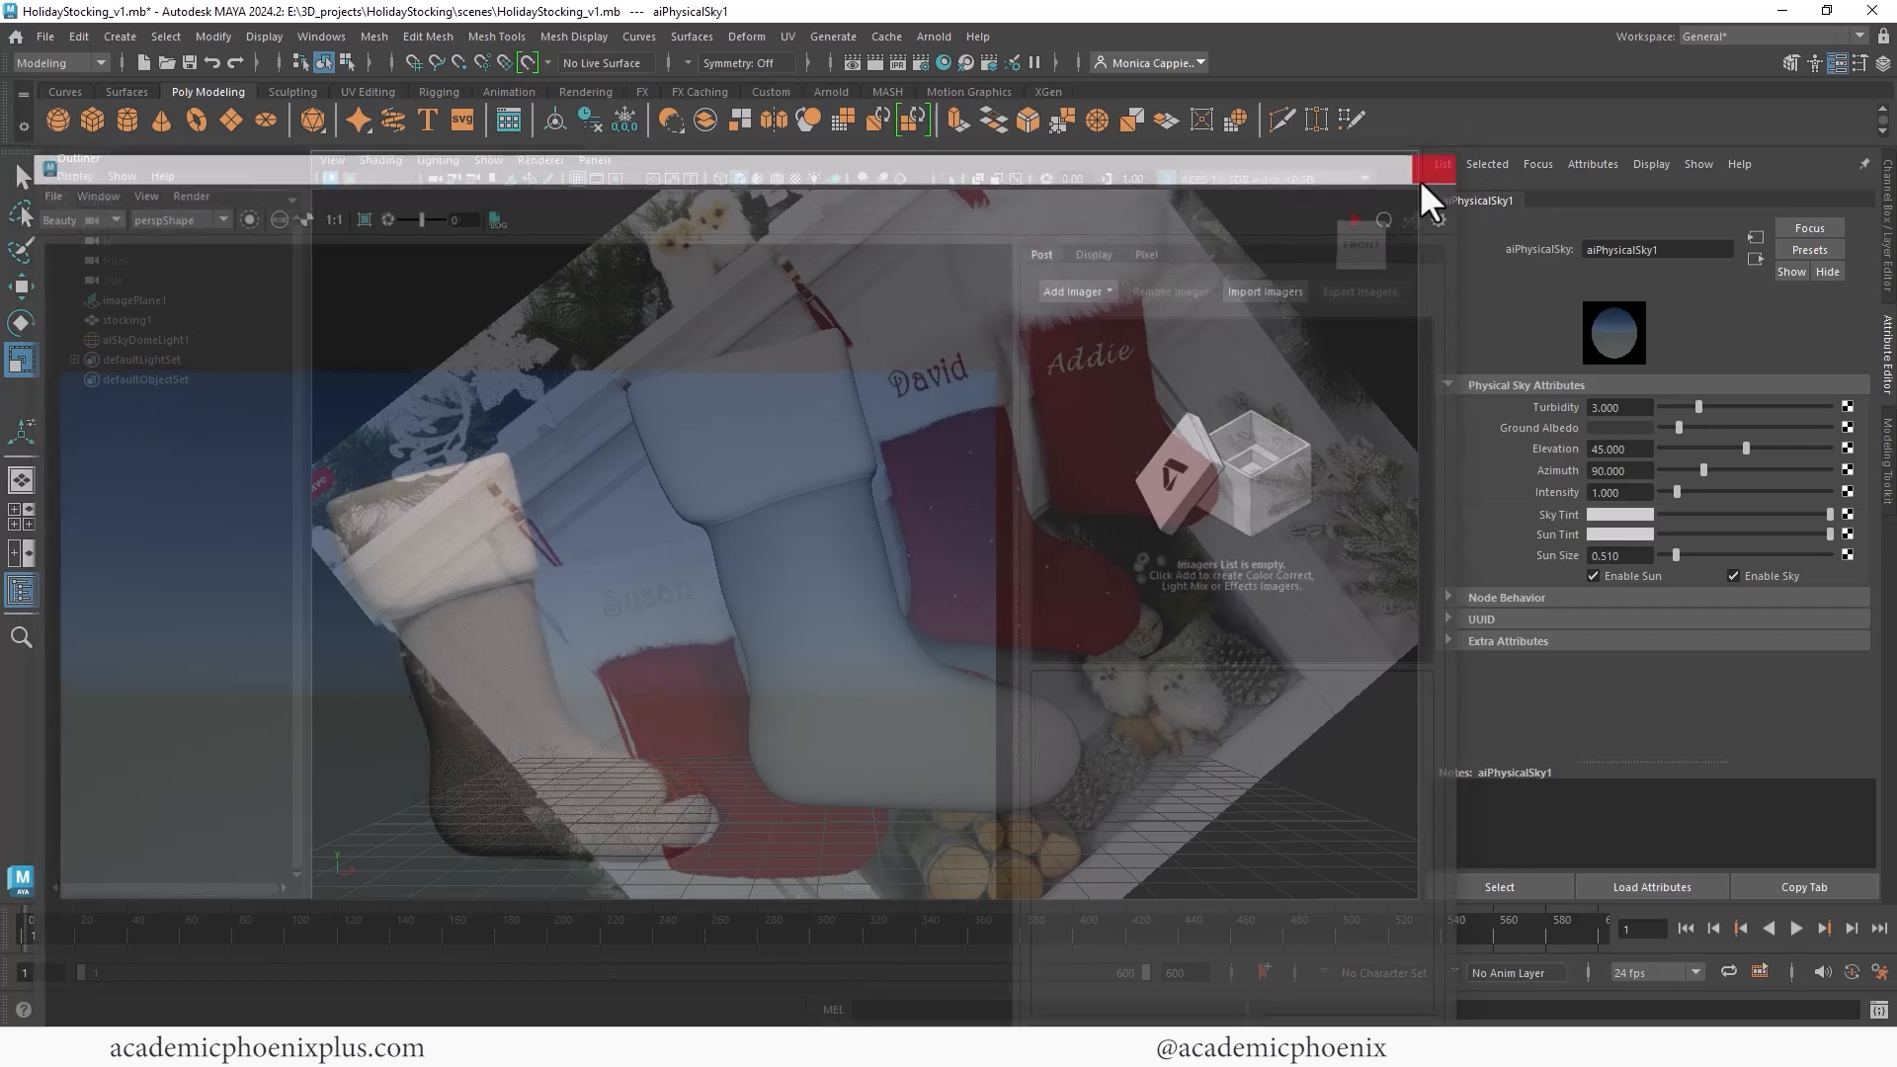
Step: Select all stocking faces below the cuff, removing the cuff's own faces from the selection
click(815, 596)
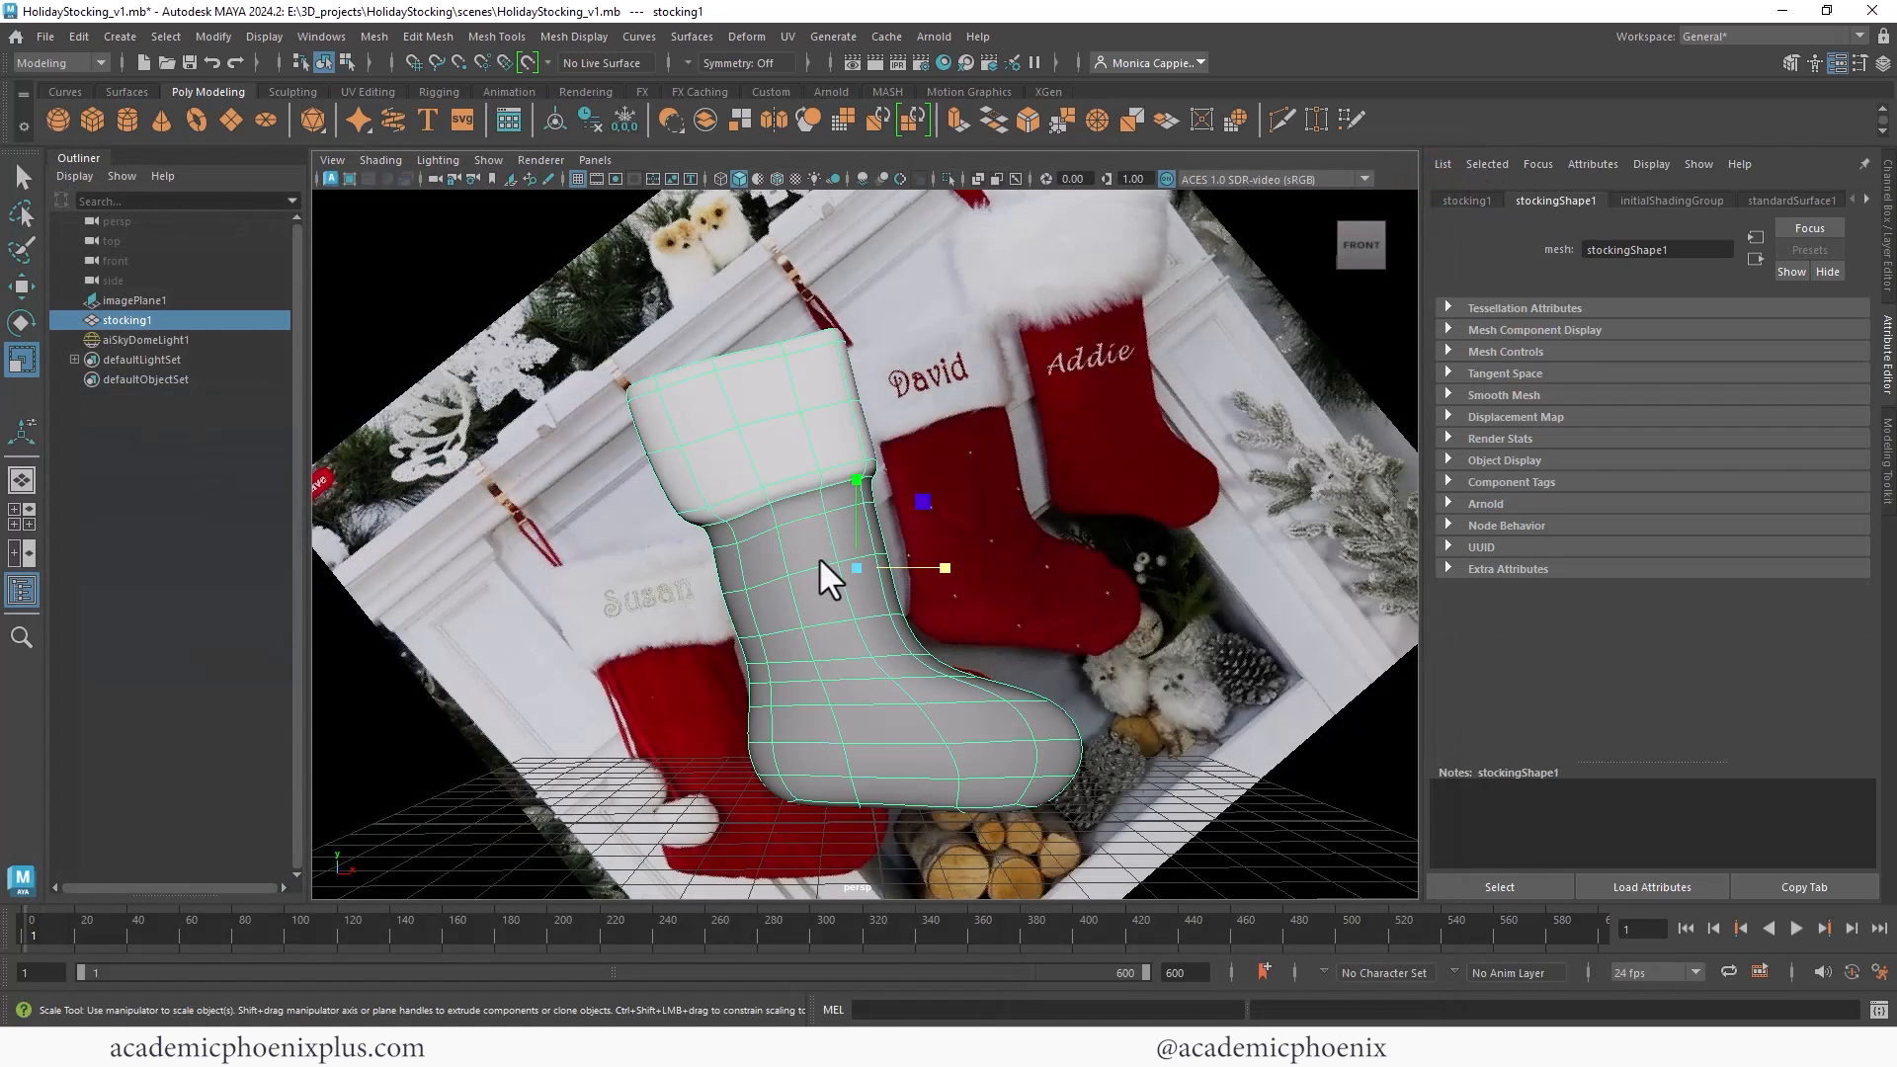
right_drag(822, 557, 816, 518)
drag(1223, 855, 628, 478)
ctrl+click(680, 474)
ctrl+double_click(719, 468)
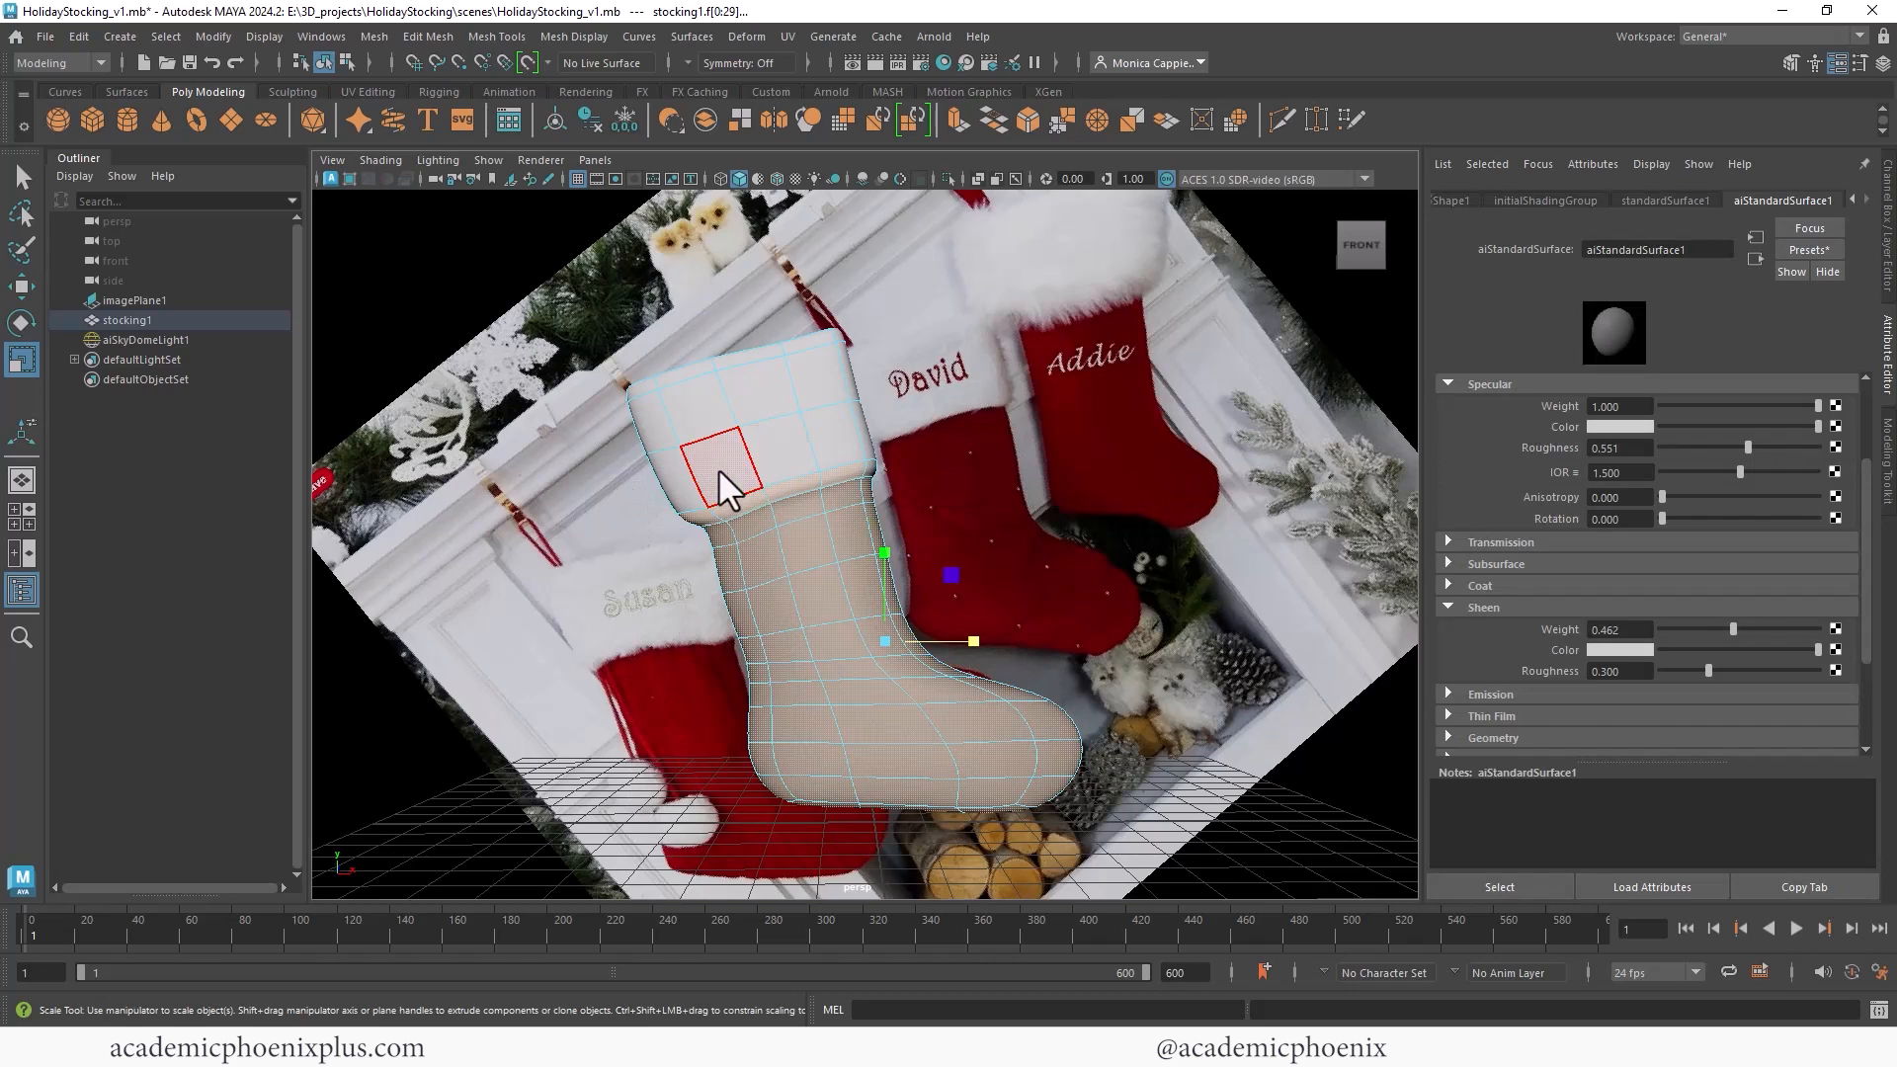
ctrl+click(708, 509)
ctrl+double_click(732, 506)
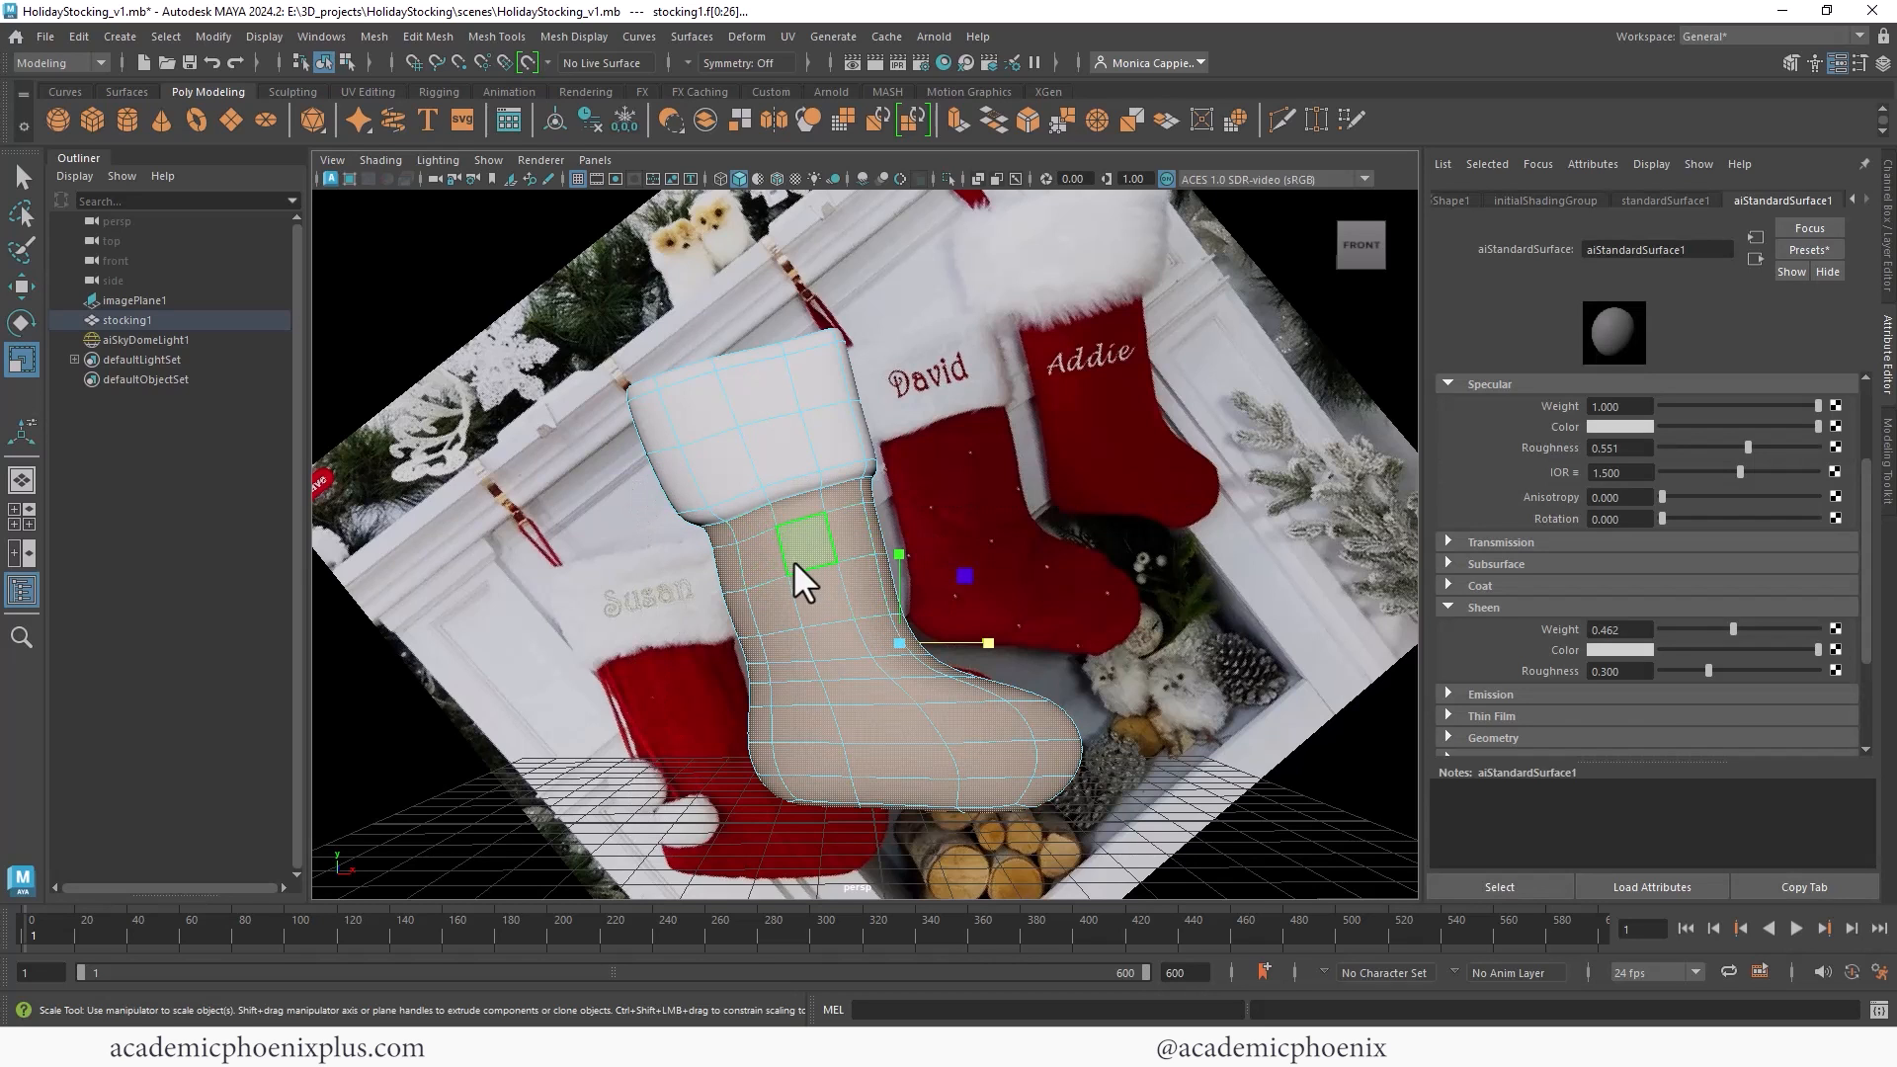
Step: Assign a new aiStandardSurface material to the selected faces of the stocking's body
right_drag(792, 560, 846, 970)
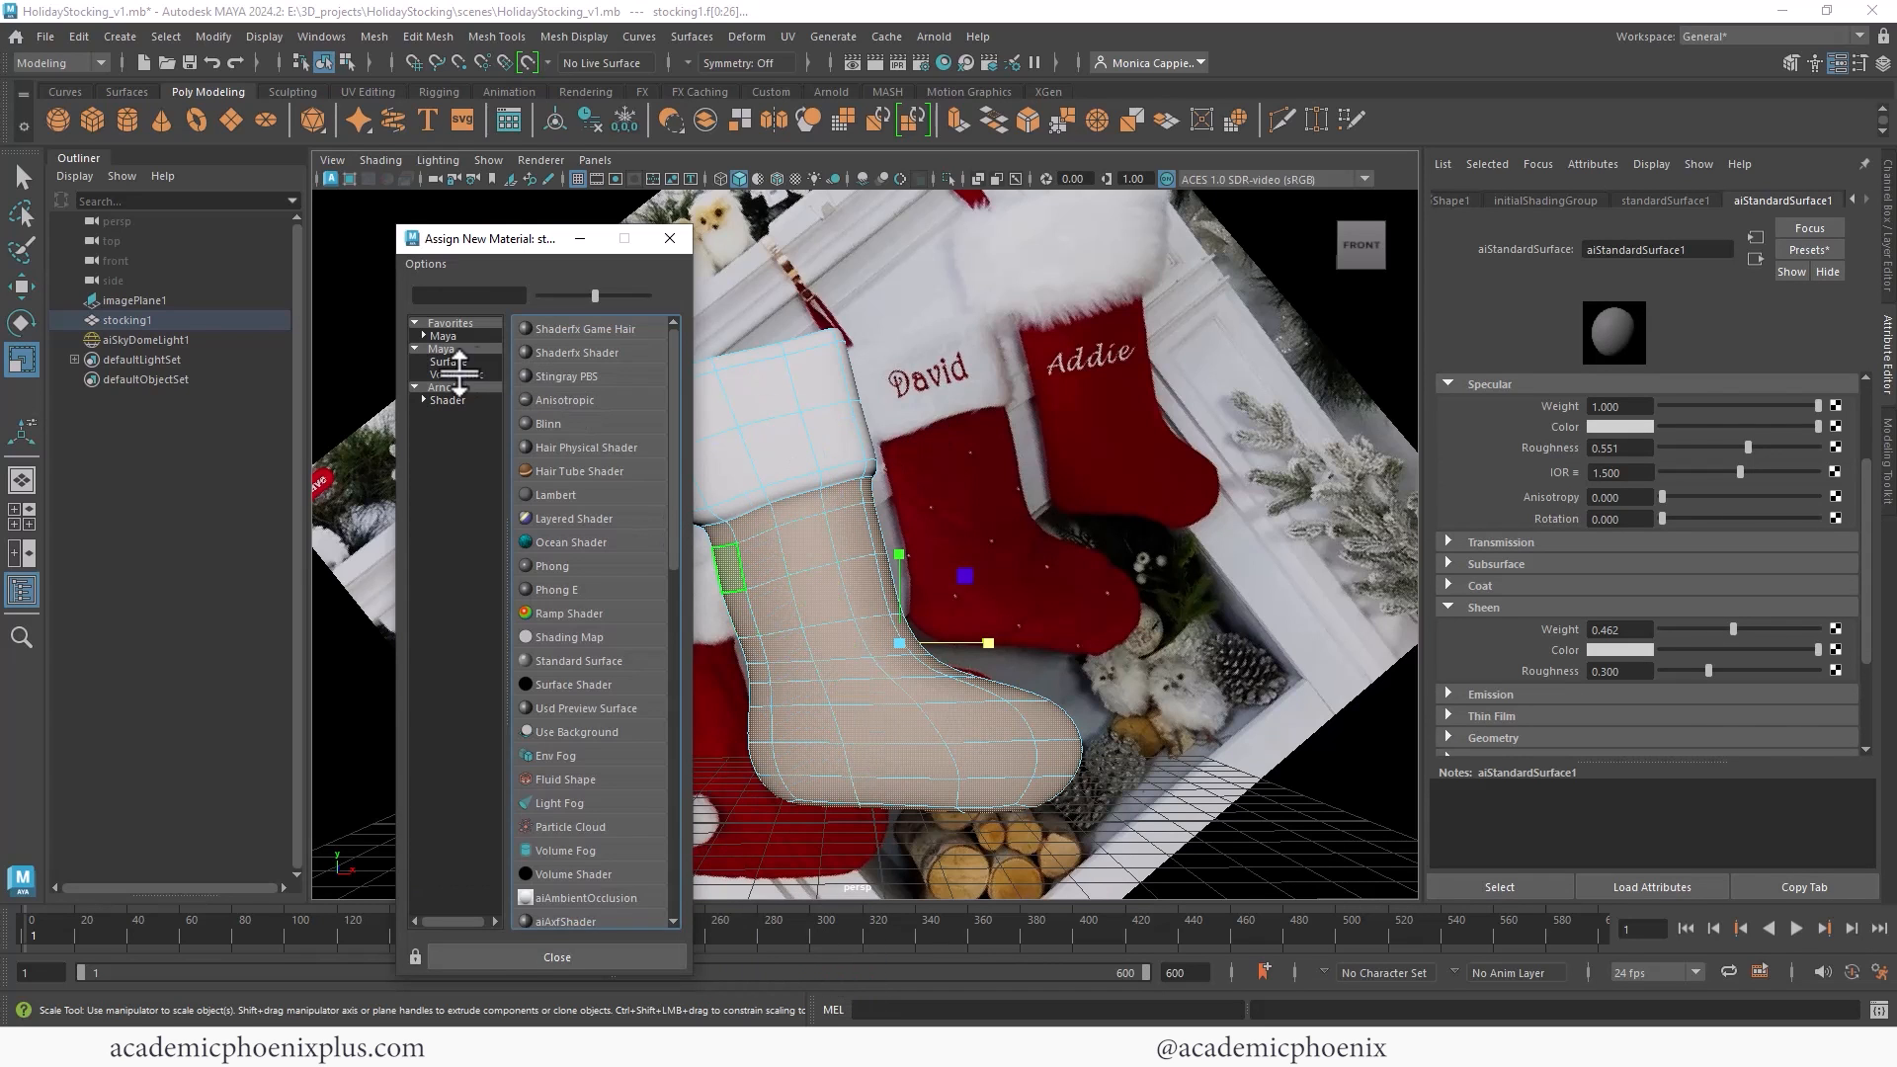
click(445, 387)
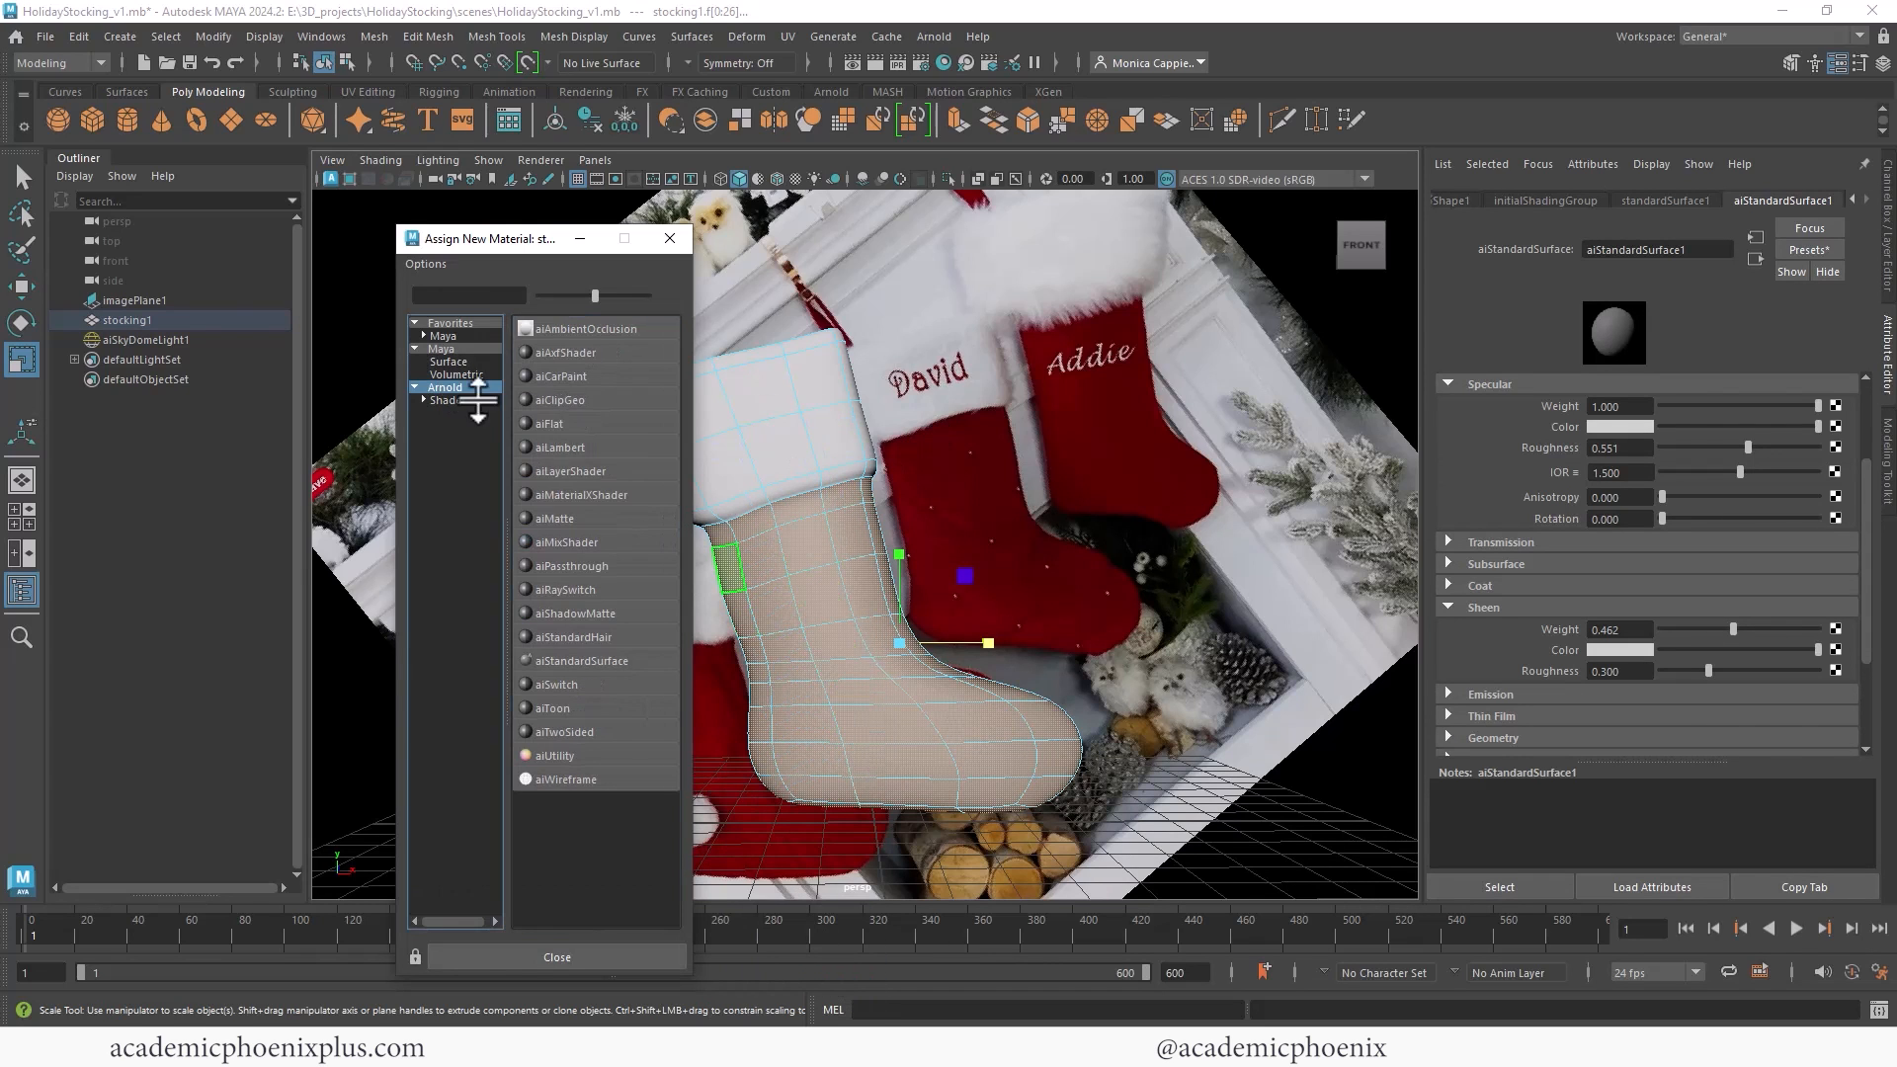
click(583, 661)
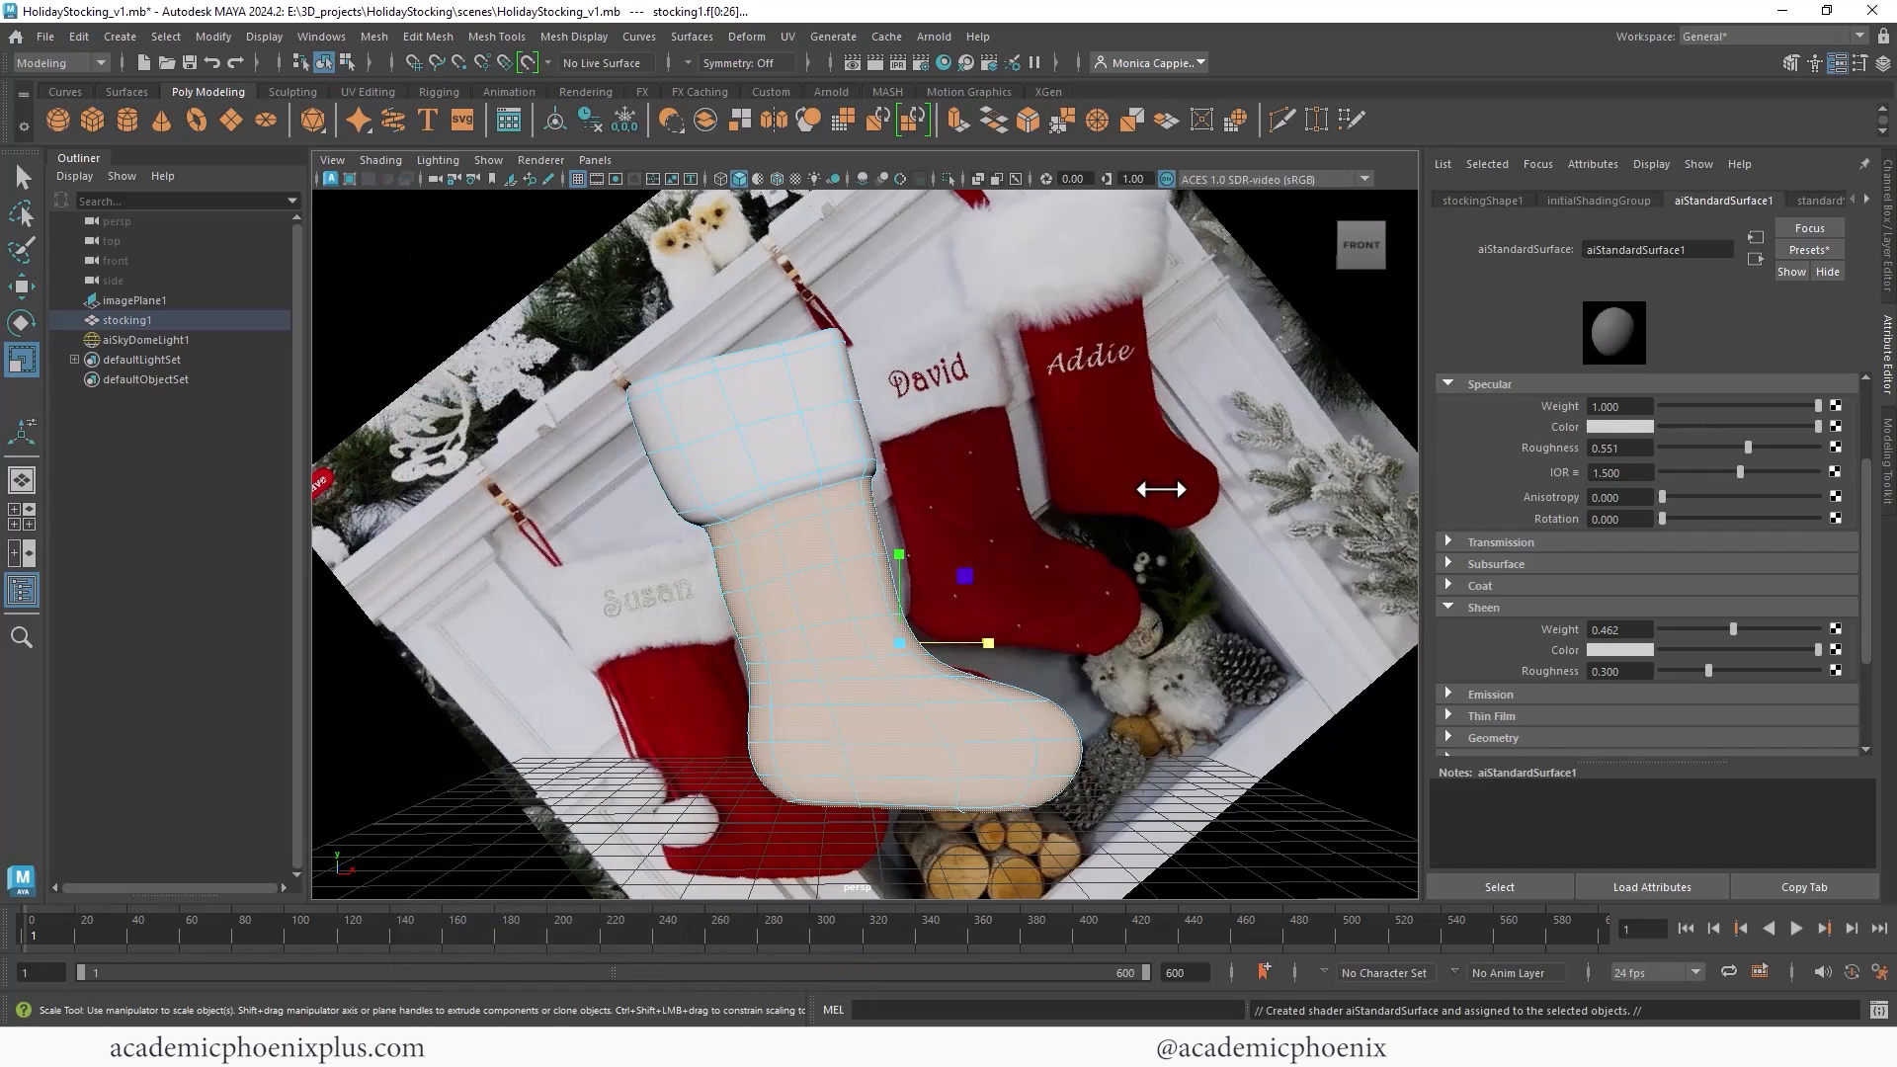
Step: Sample the deep red of the reference stocking as the body material's specular color
click(1619, 426)
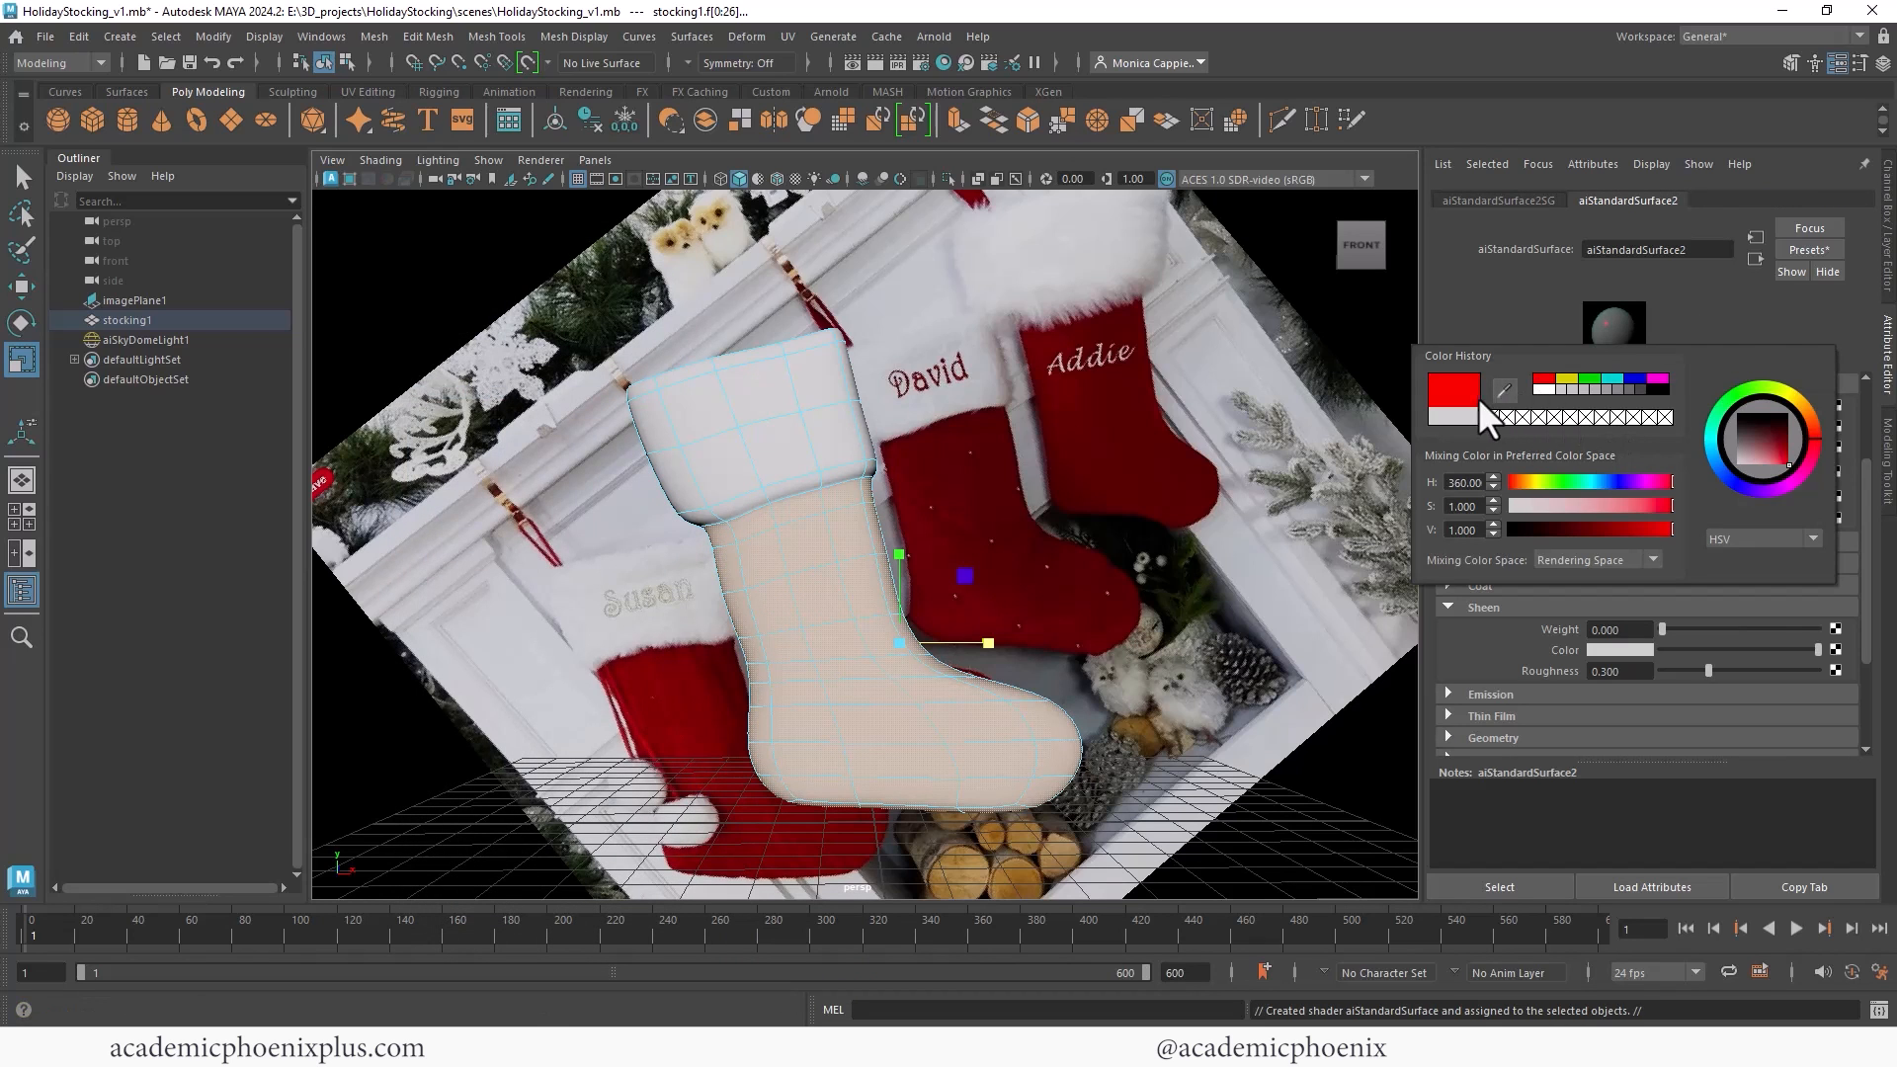
click(1504, 390)
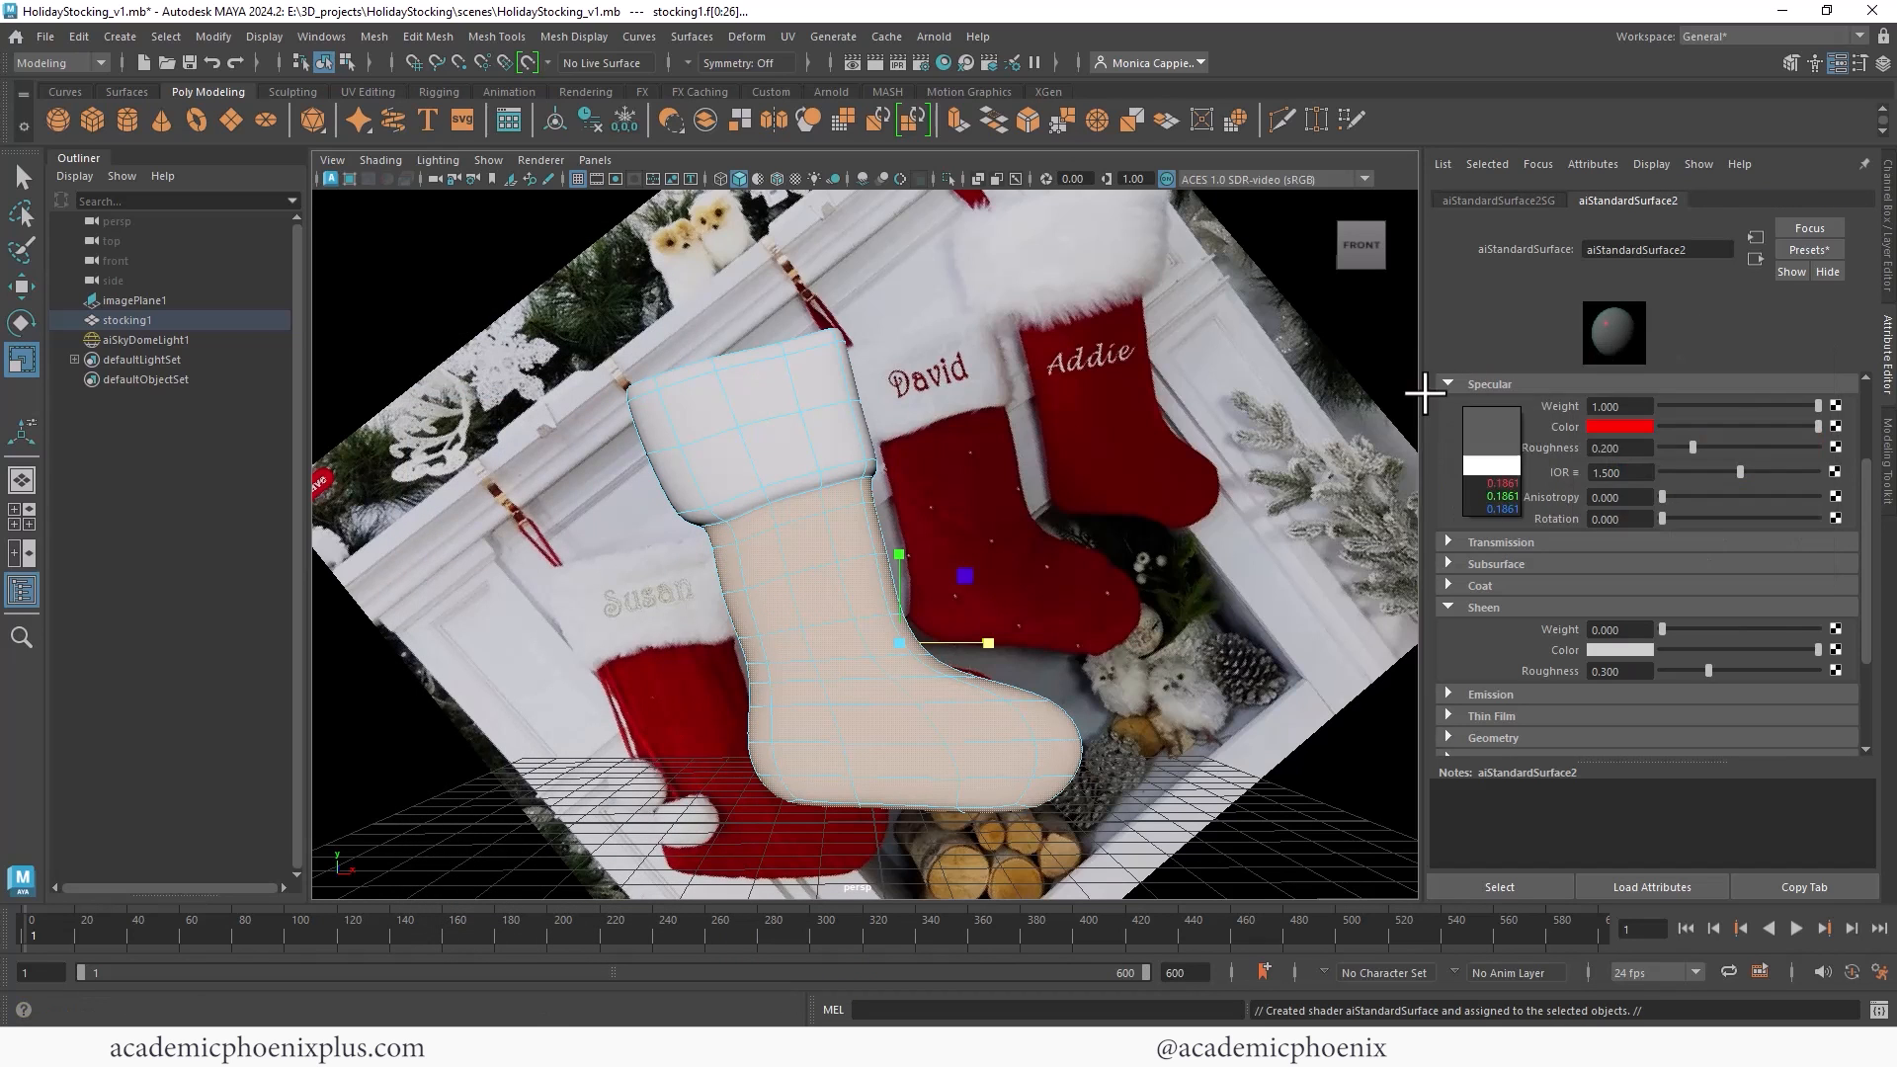
click(1096, 434)
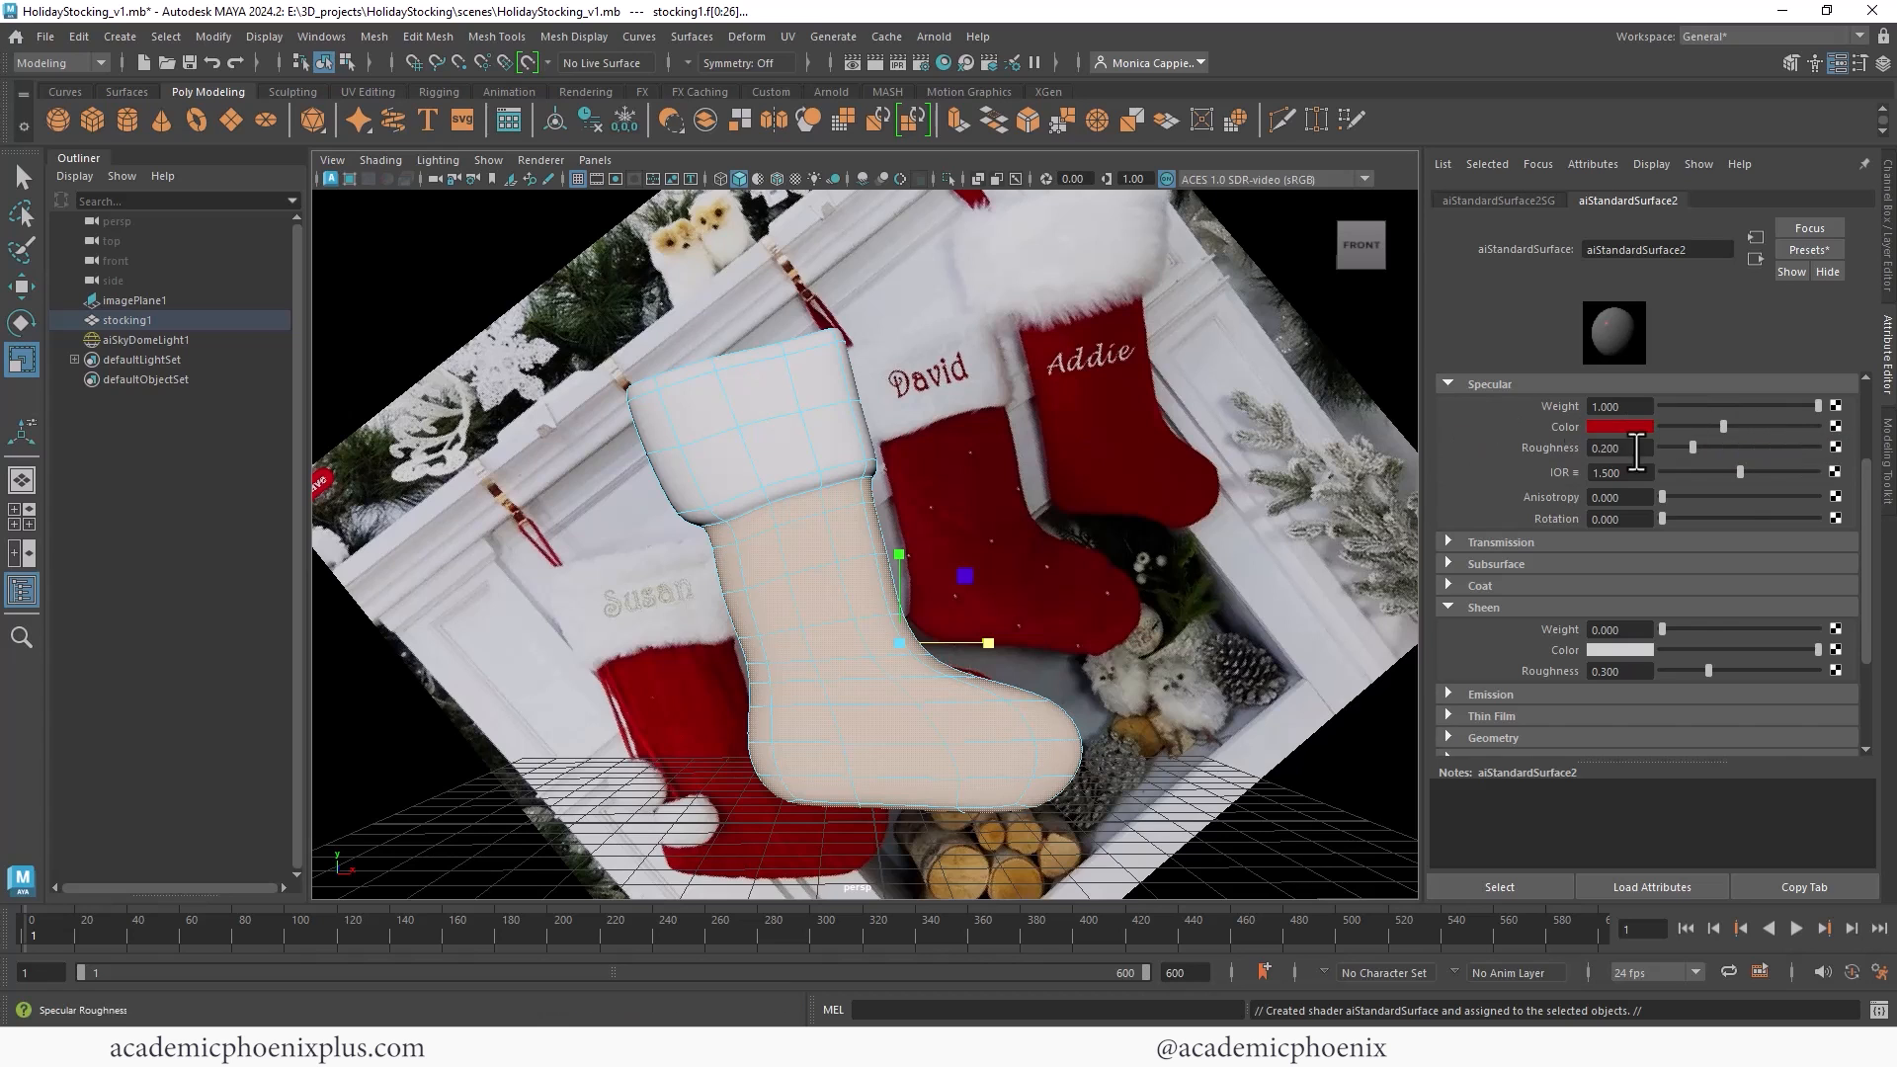
Step: Set the body material's base color to the reference stocking's deep red and its specular color back to white
scroll(1679, 440, up, 3)
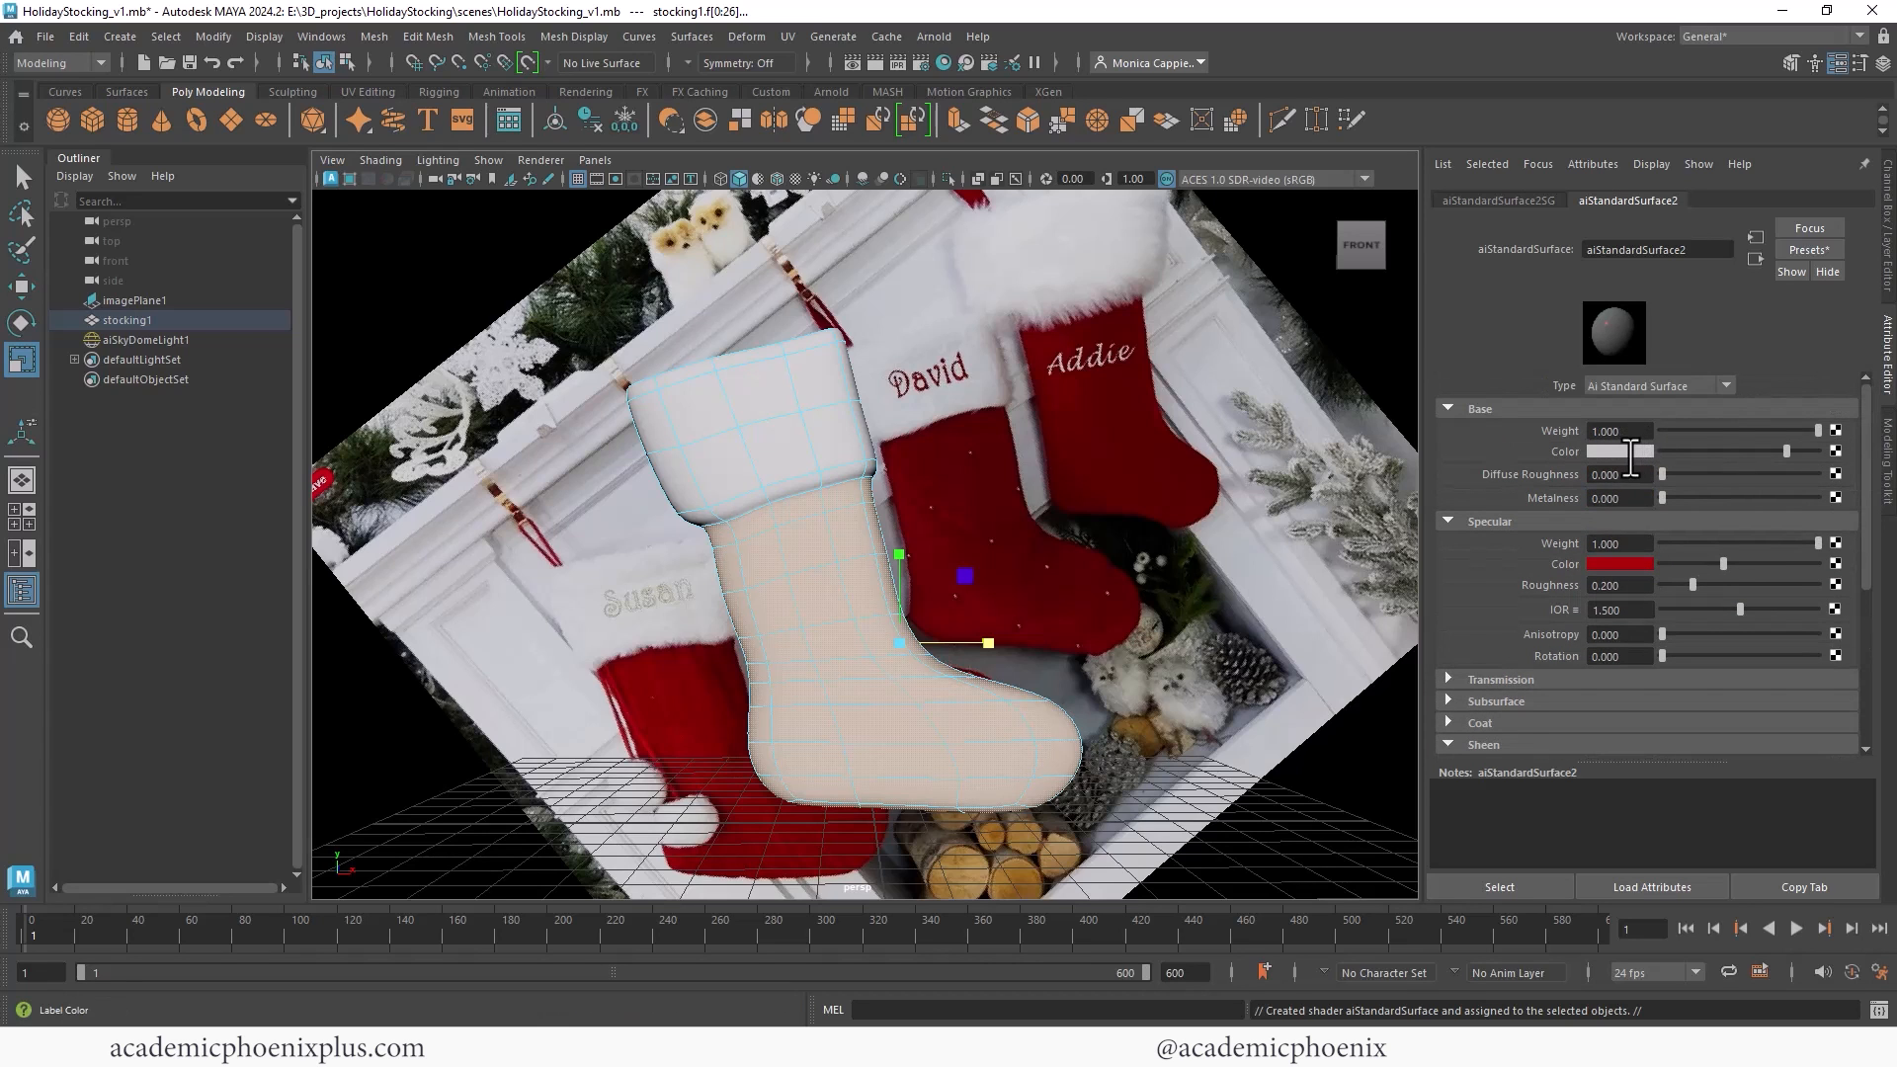
click(1625, 452)
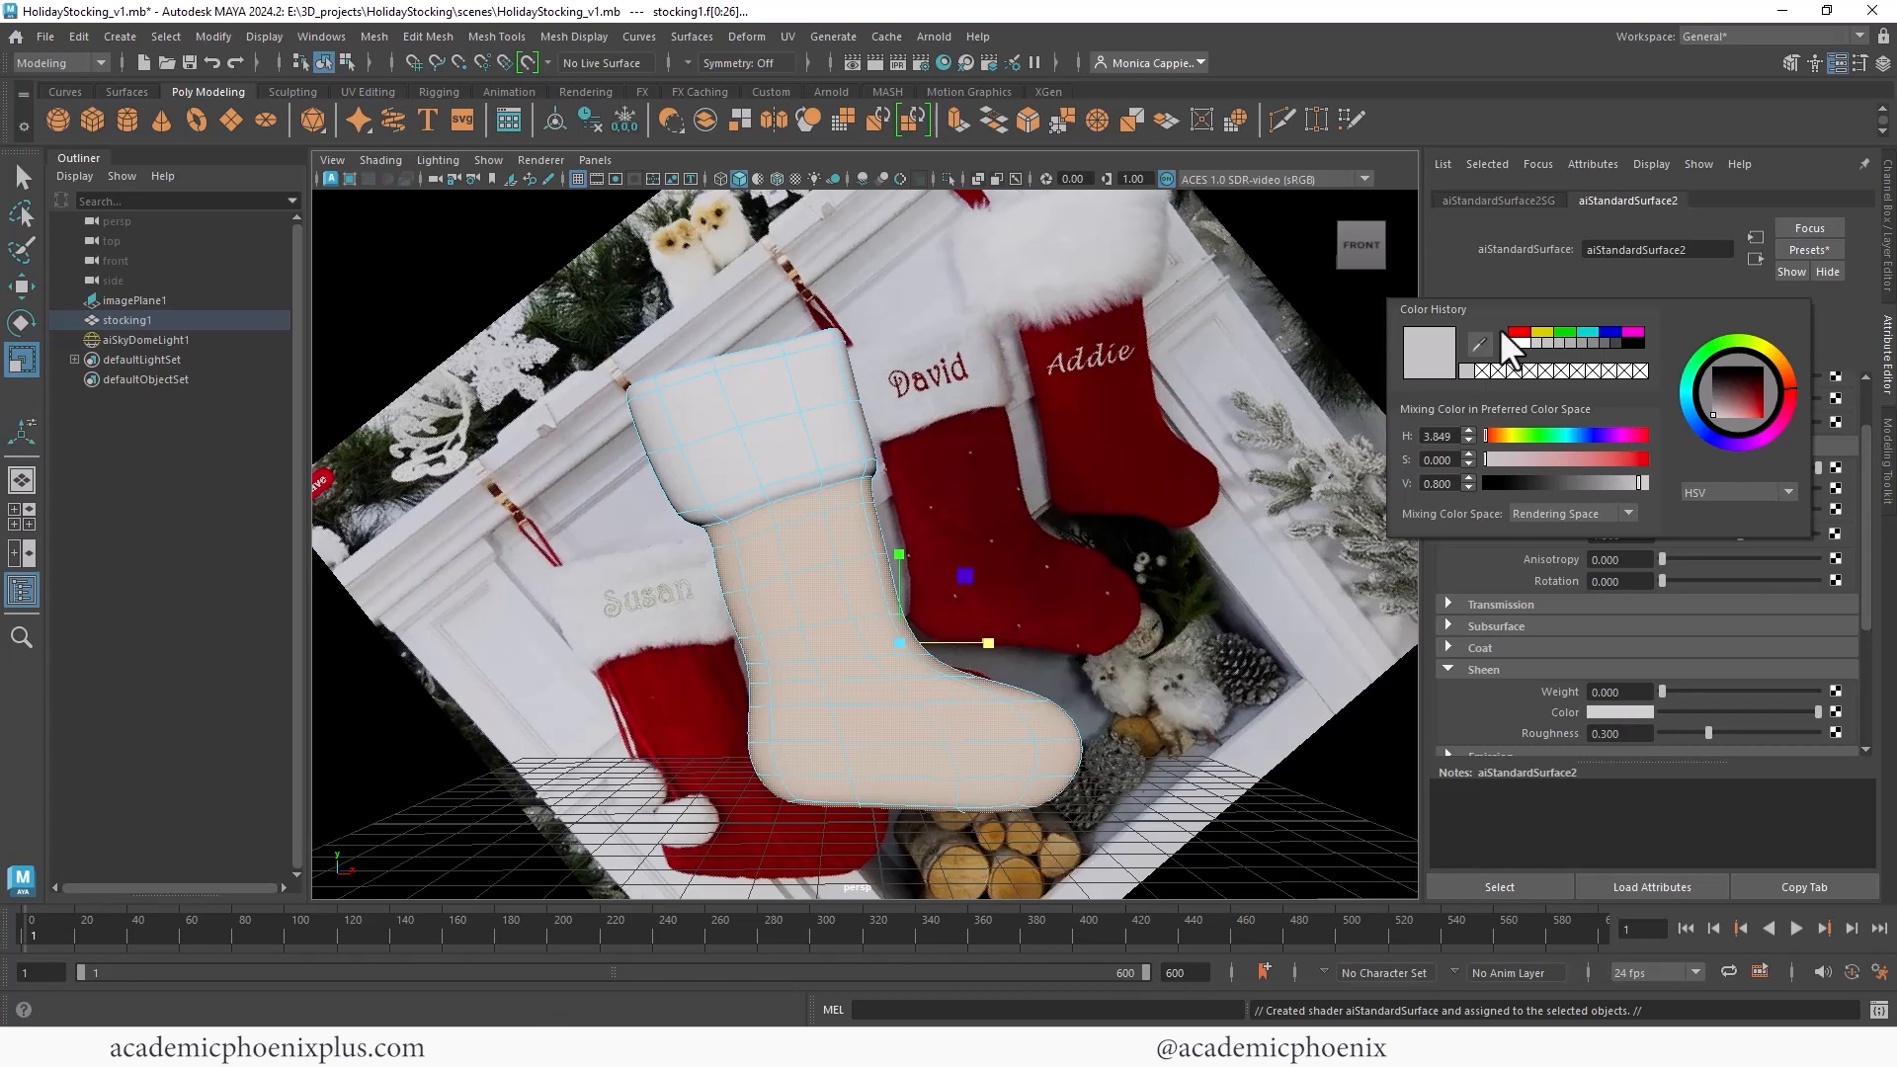
click(1511, 332)
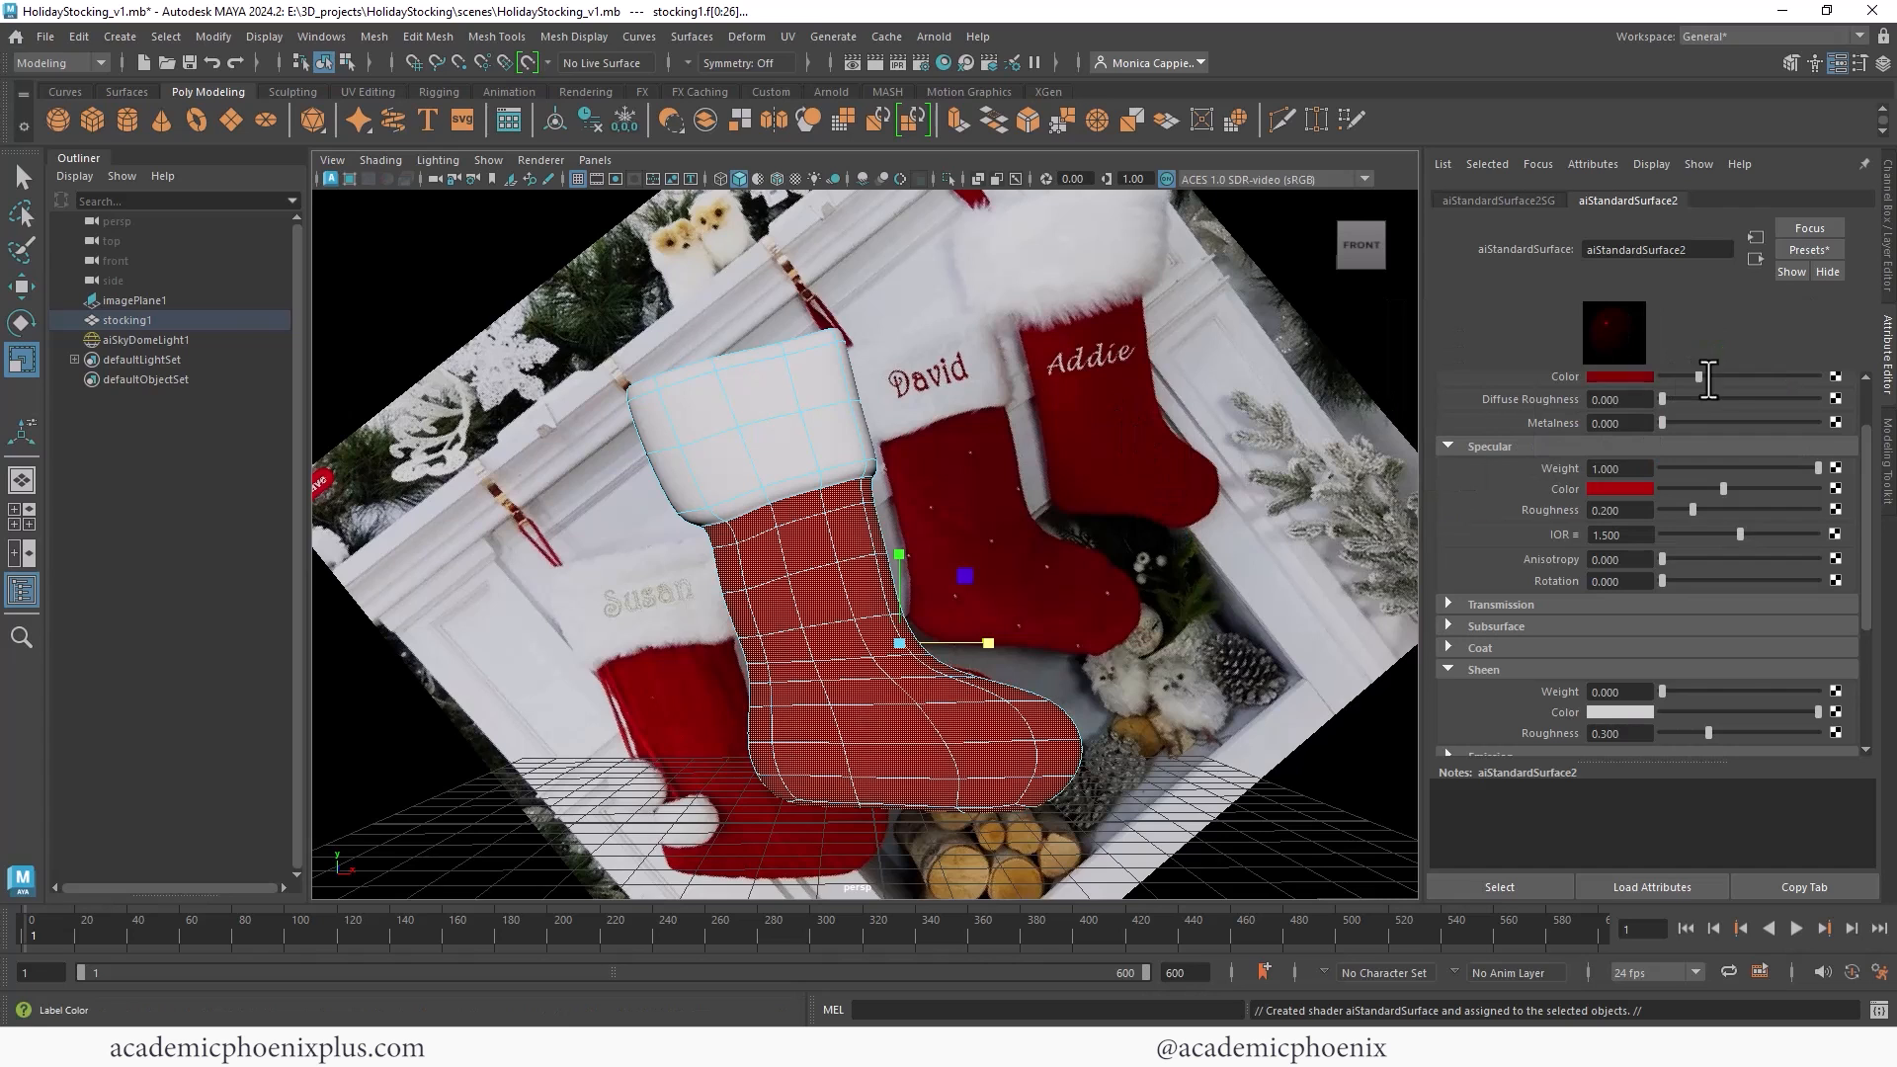
click(1607, 488)
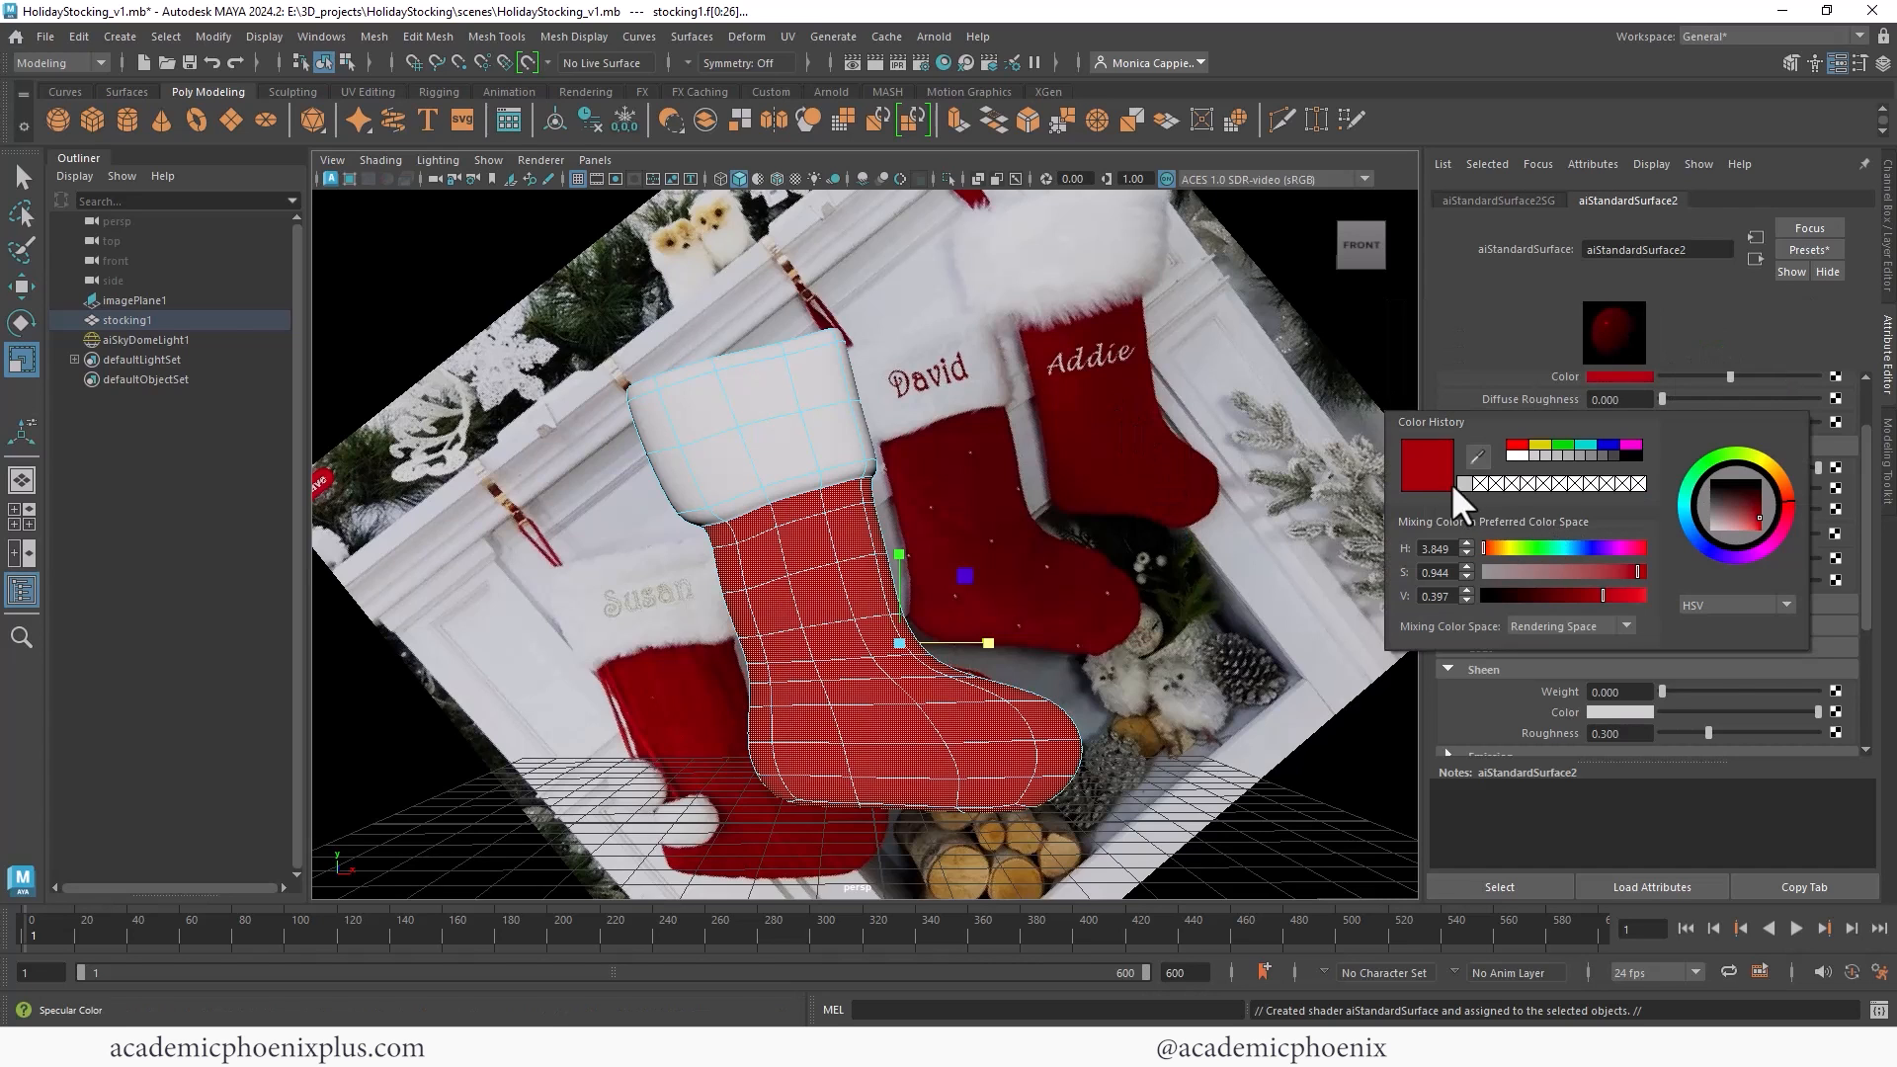
click(1515, 455)
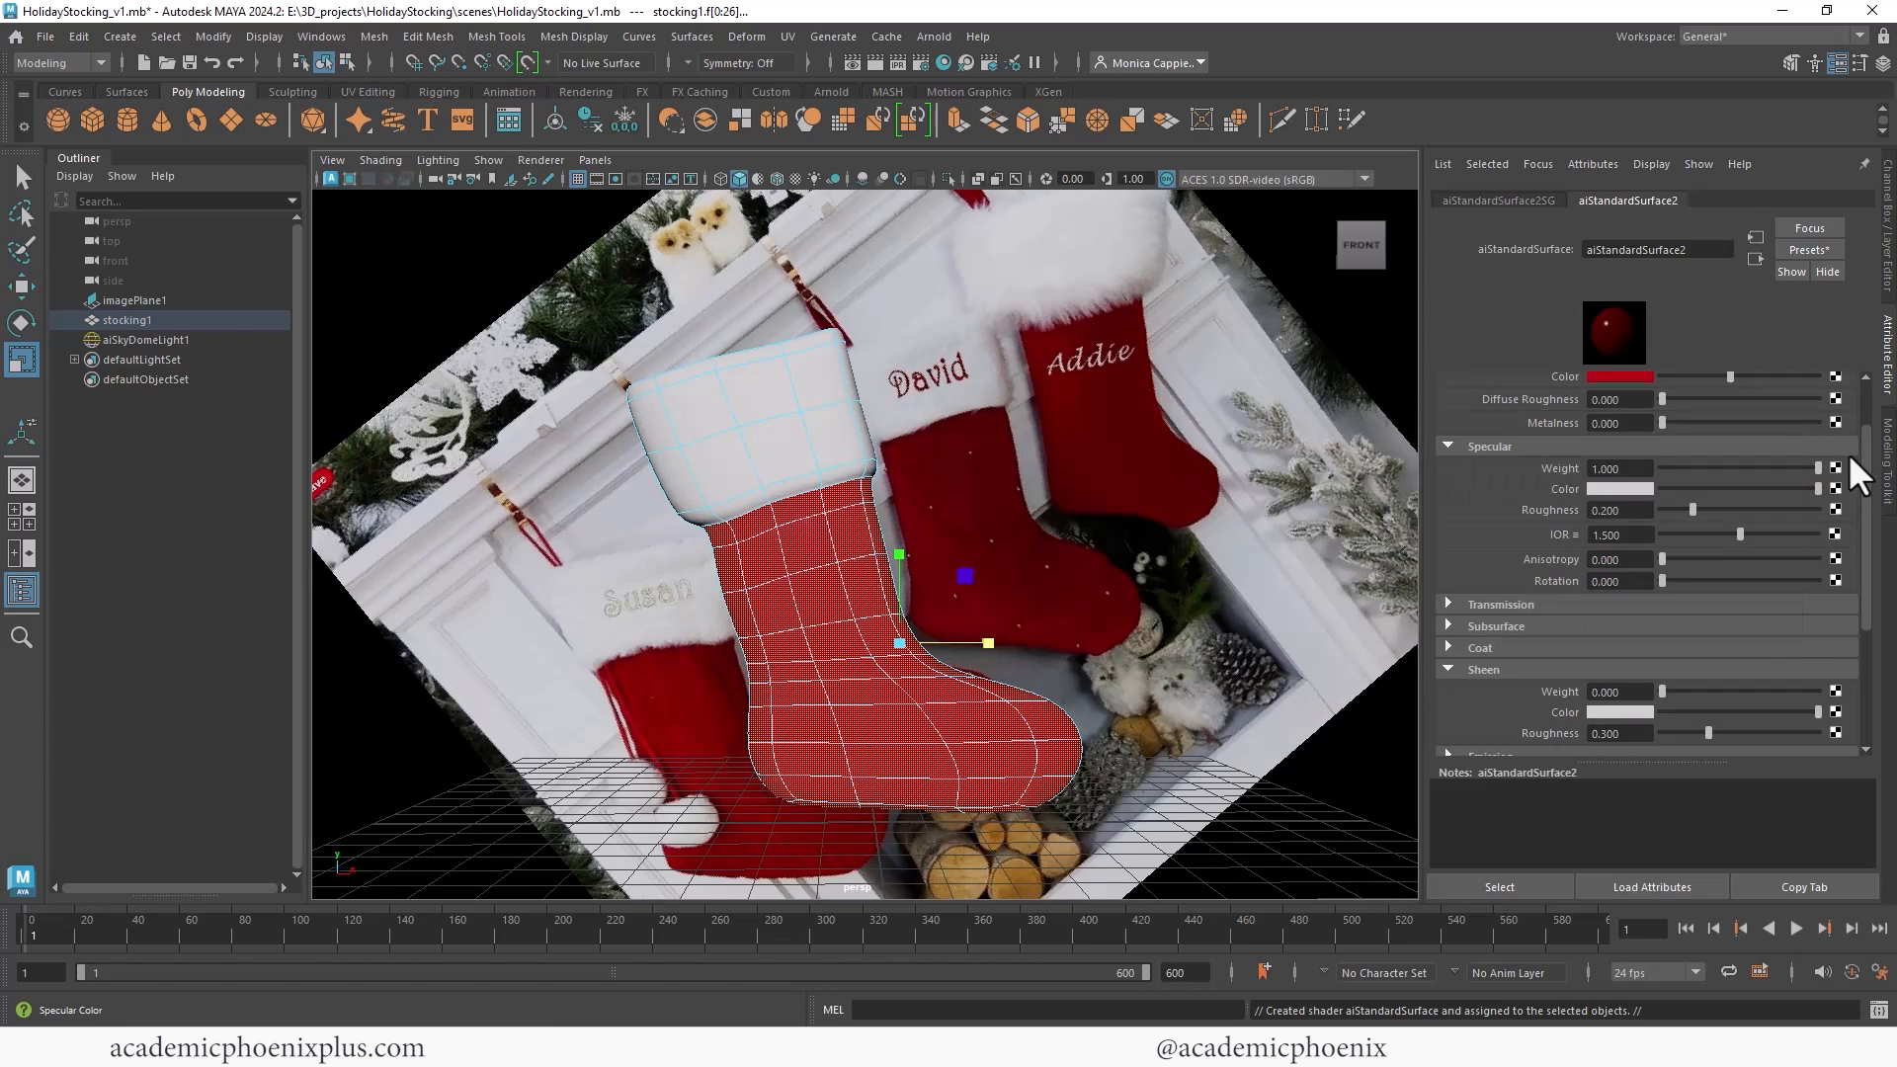
Step: Set the body material's specular roughness to 0.494 and its sheen weight to 0.660
mouse_move(1861, 442)
mouse_down()
mouse_move(1875, 367)
mouse_move(1876, 453)
mouse_move(1879, 417)
mouse_up()
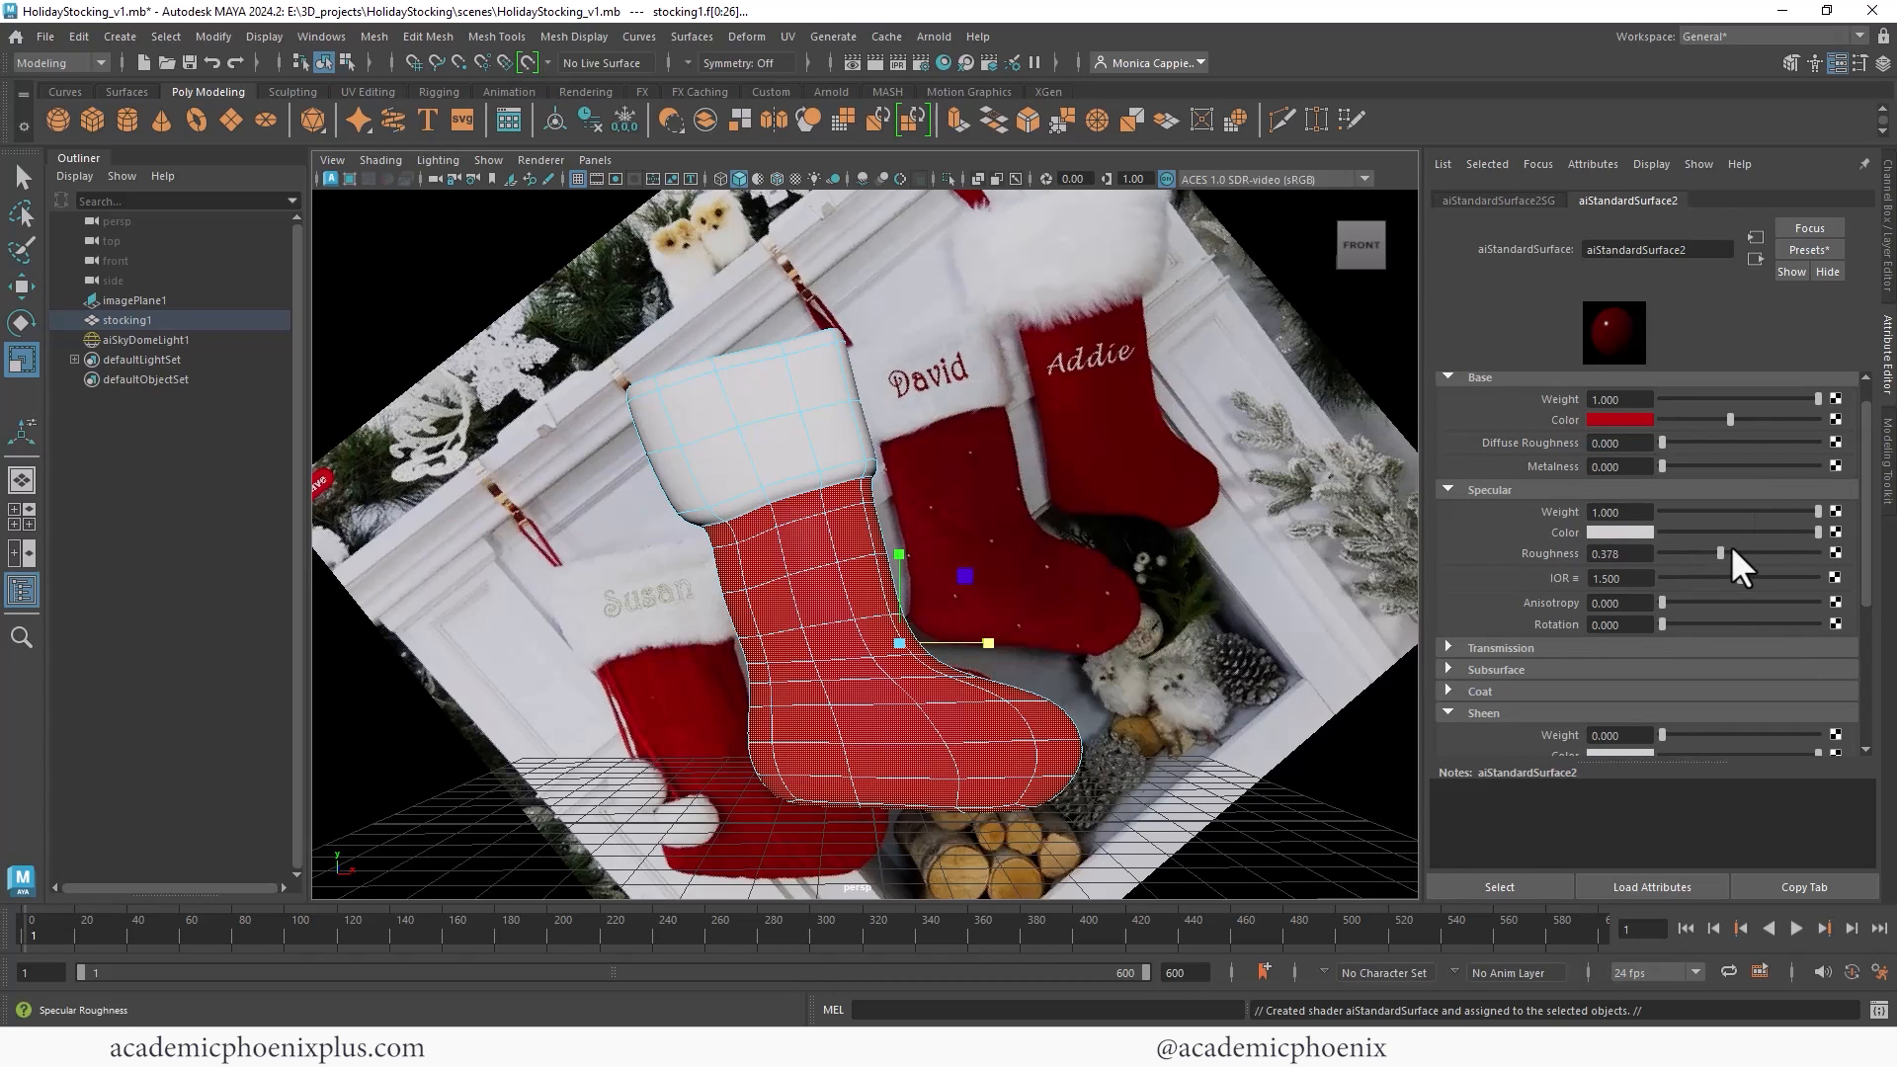
drag(1732, 551, 1736, 551)
drag(1865, 522, 1865, 555)
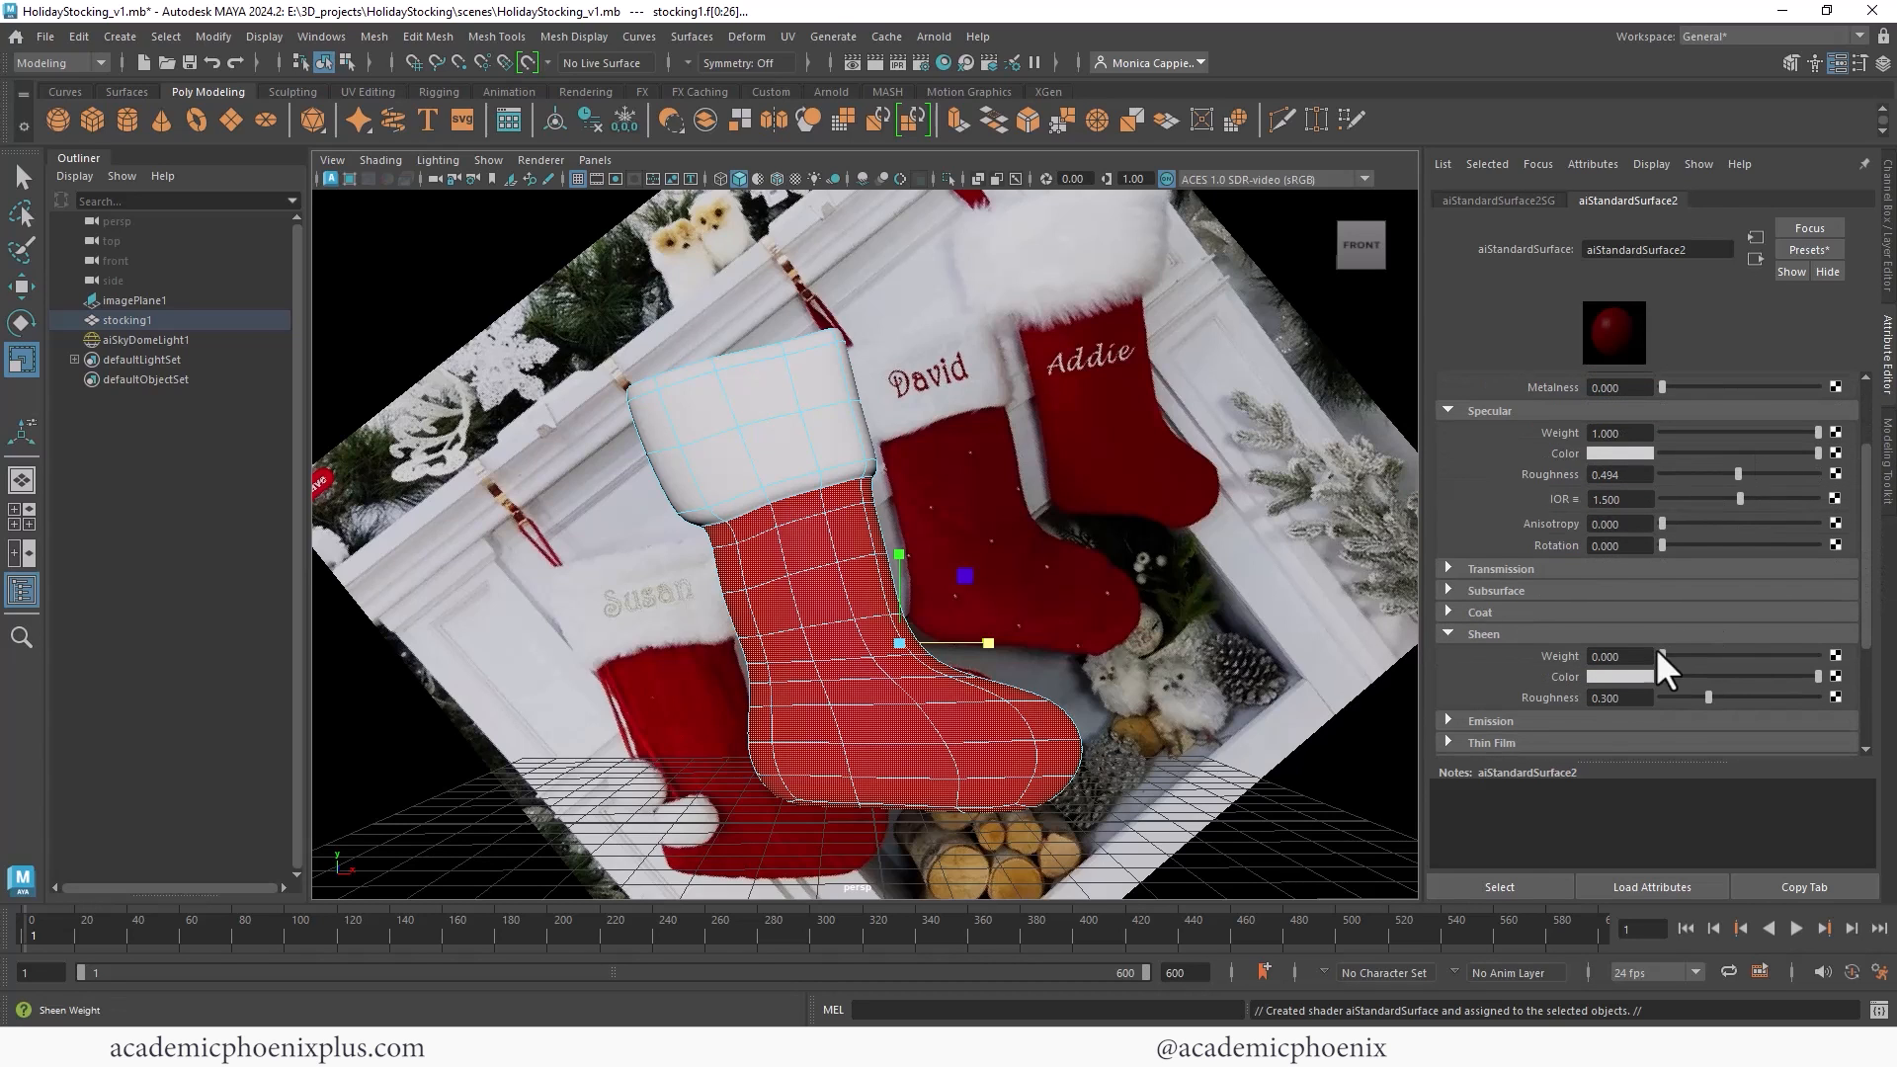
drag(1765, 647, 1763, 654)
Step: Render the stocking in Arnold RenderView to check the red body material against the cuff
click(876, 65)
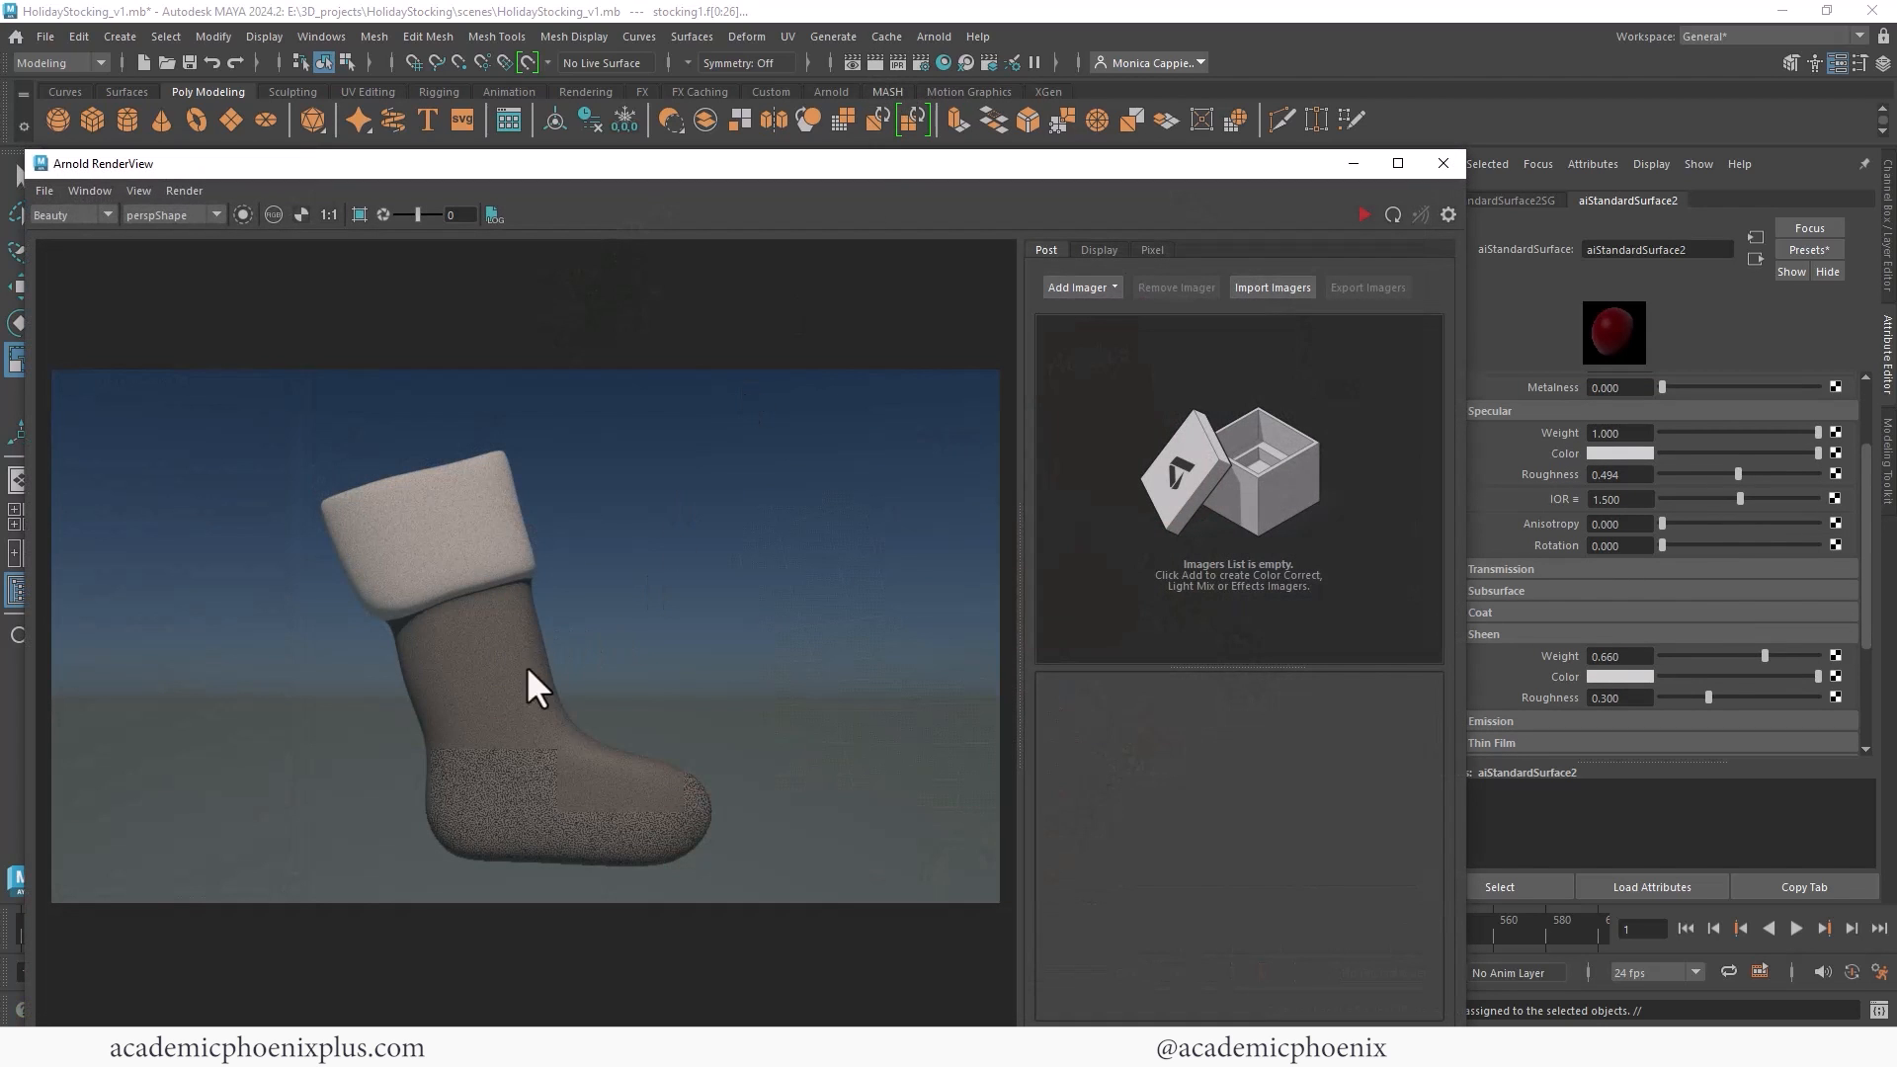
click(660, 672)
click(1363, 213)
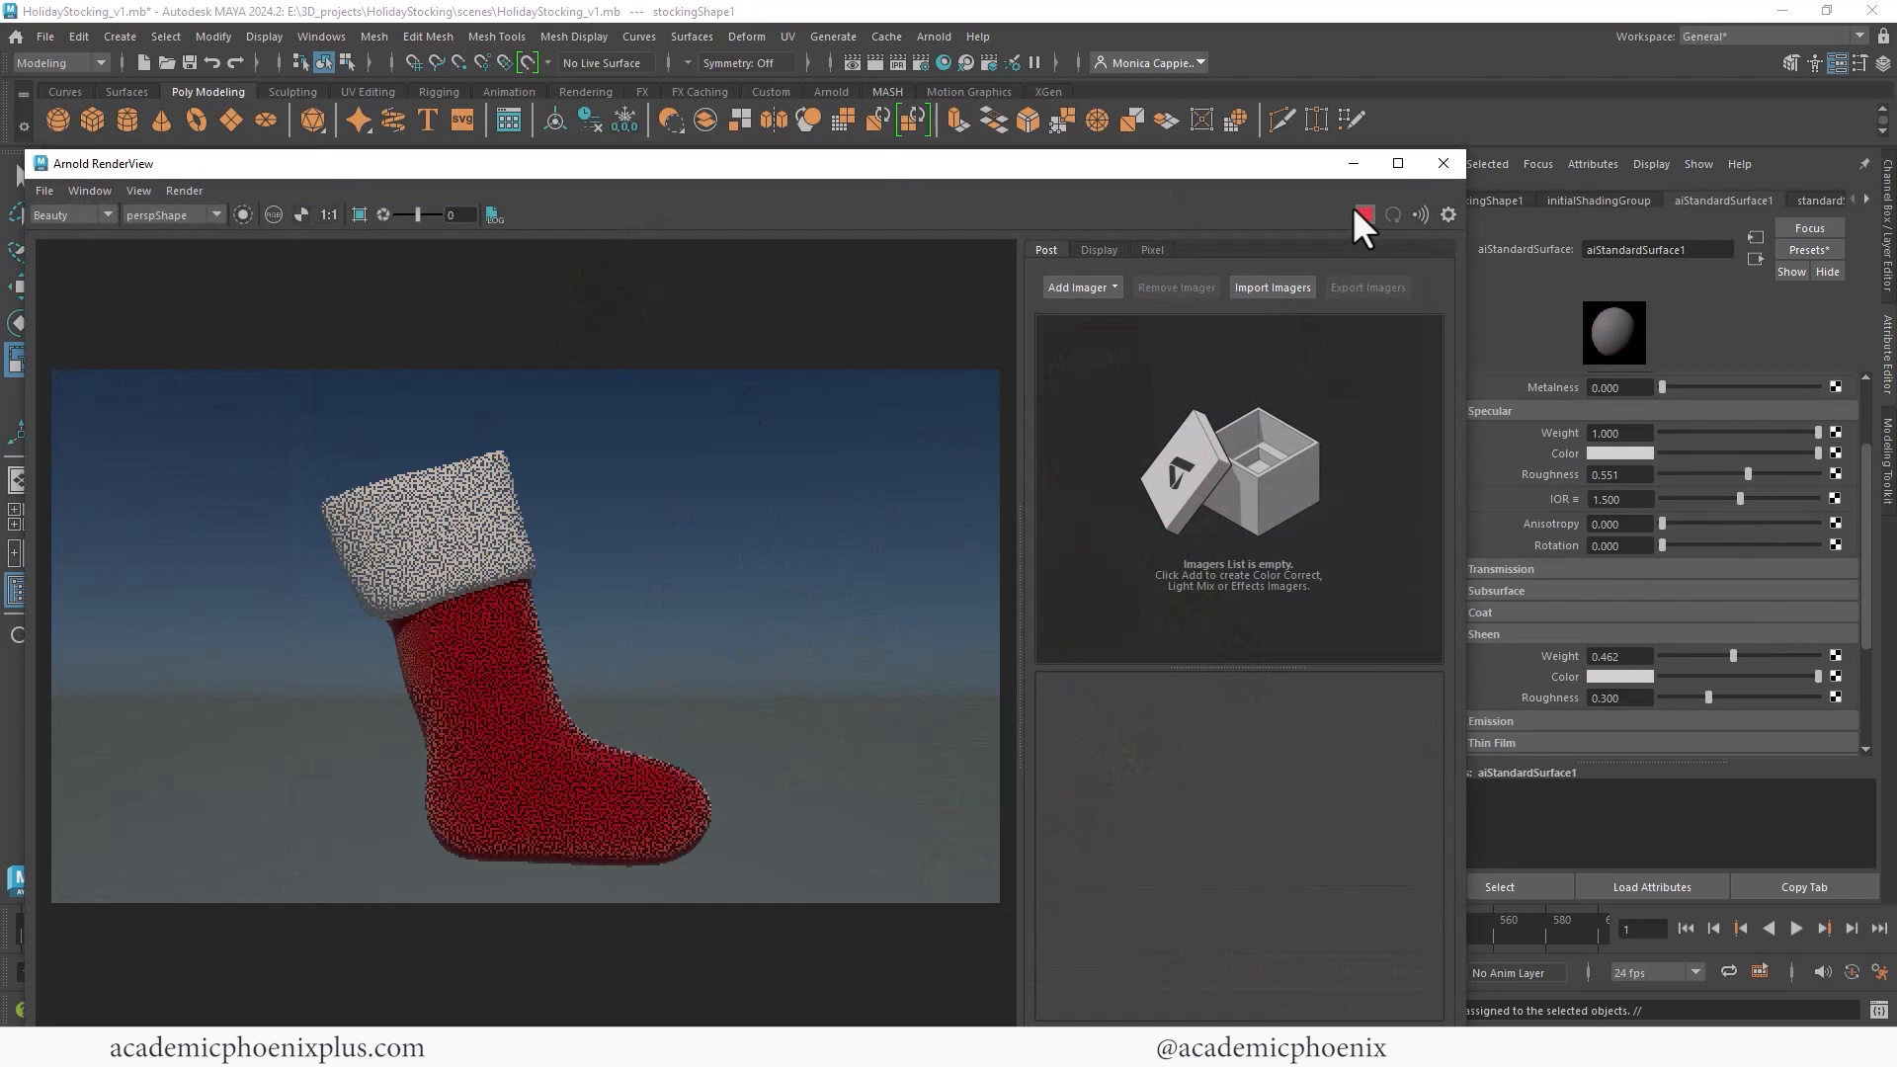
Step: Tint the cuff material's sheen color toward red and rename that material white_shader
click(1607, 676)
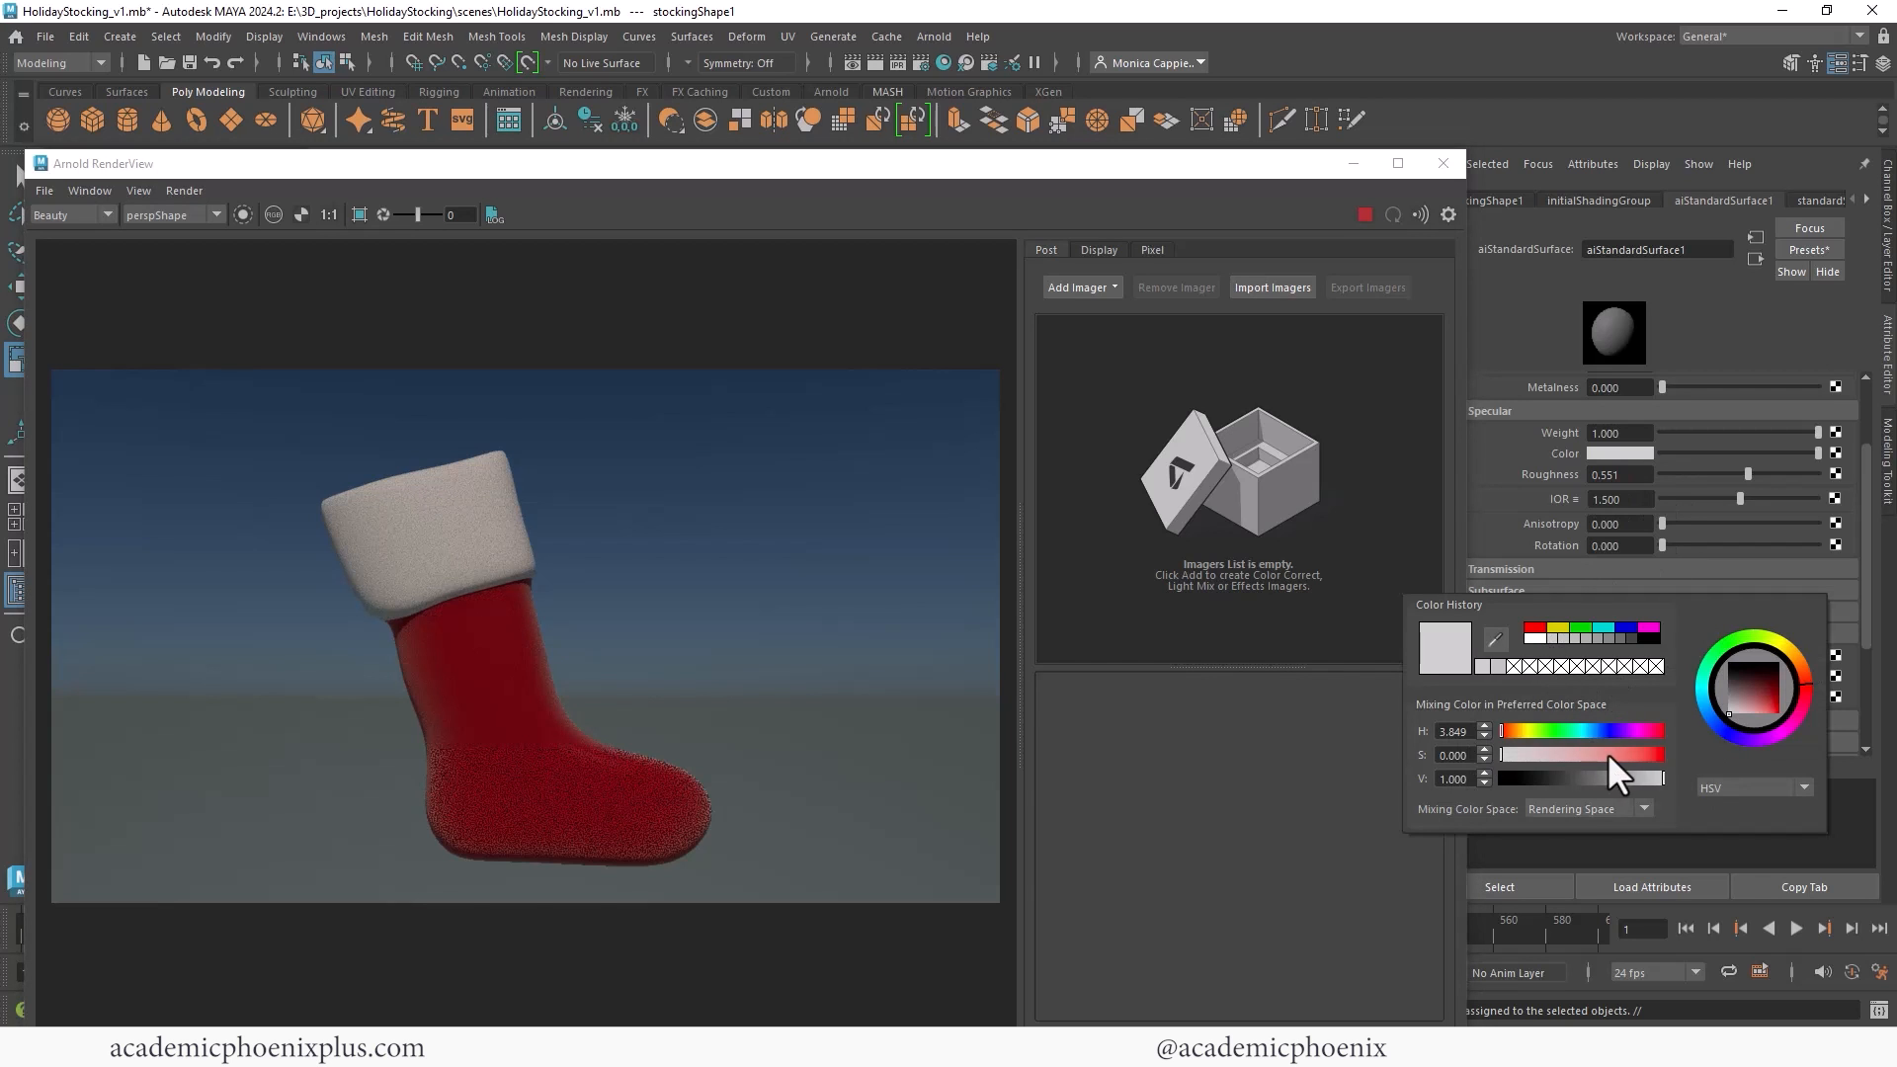
drag(1608, 753, 1633, 751)
scroll(1859, 413, up, 2)
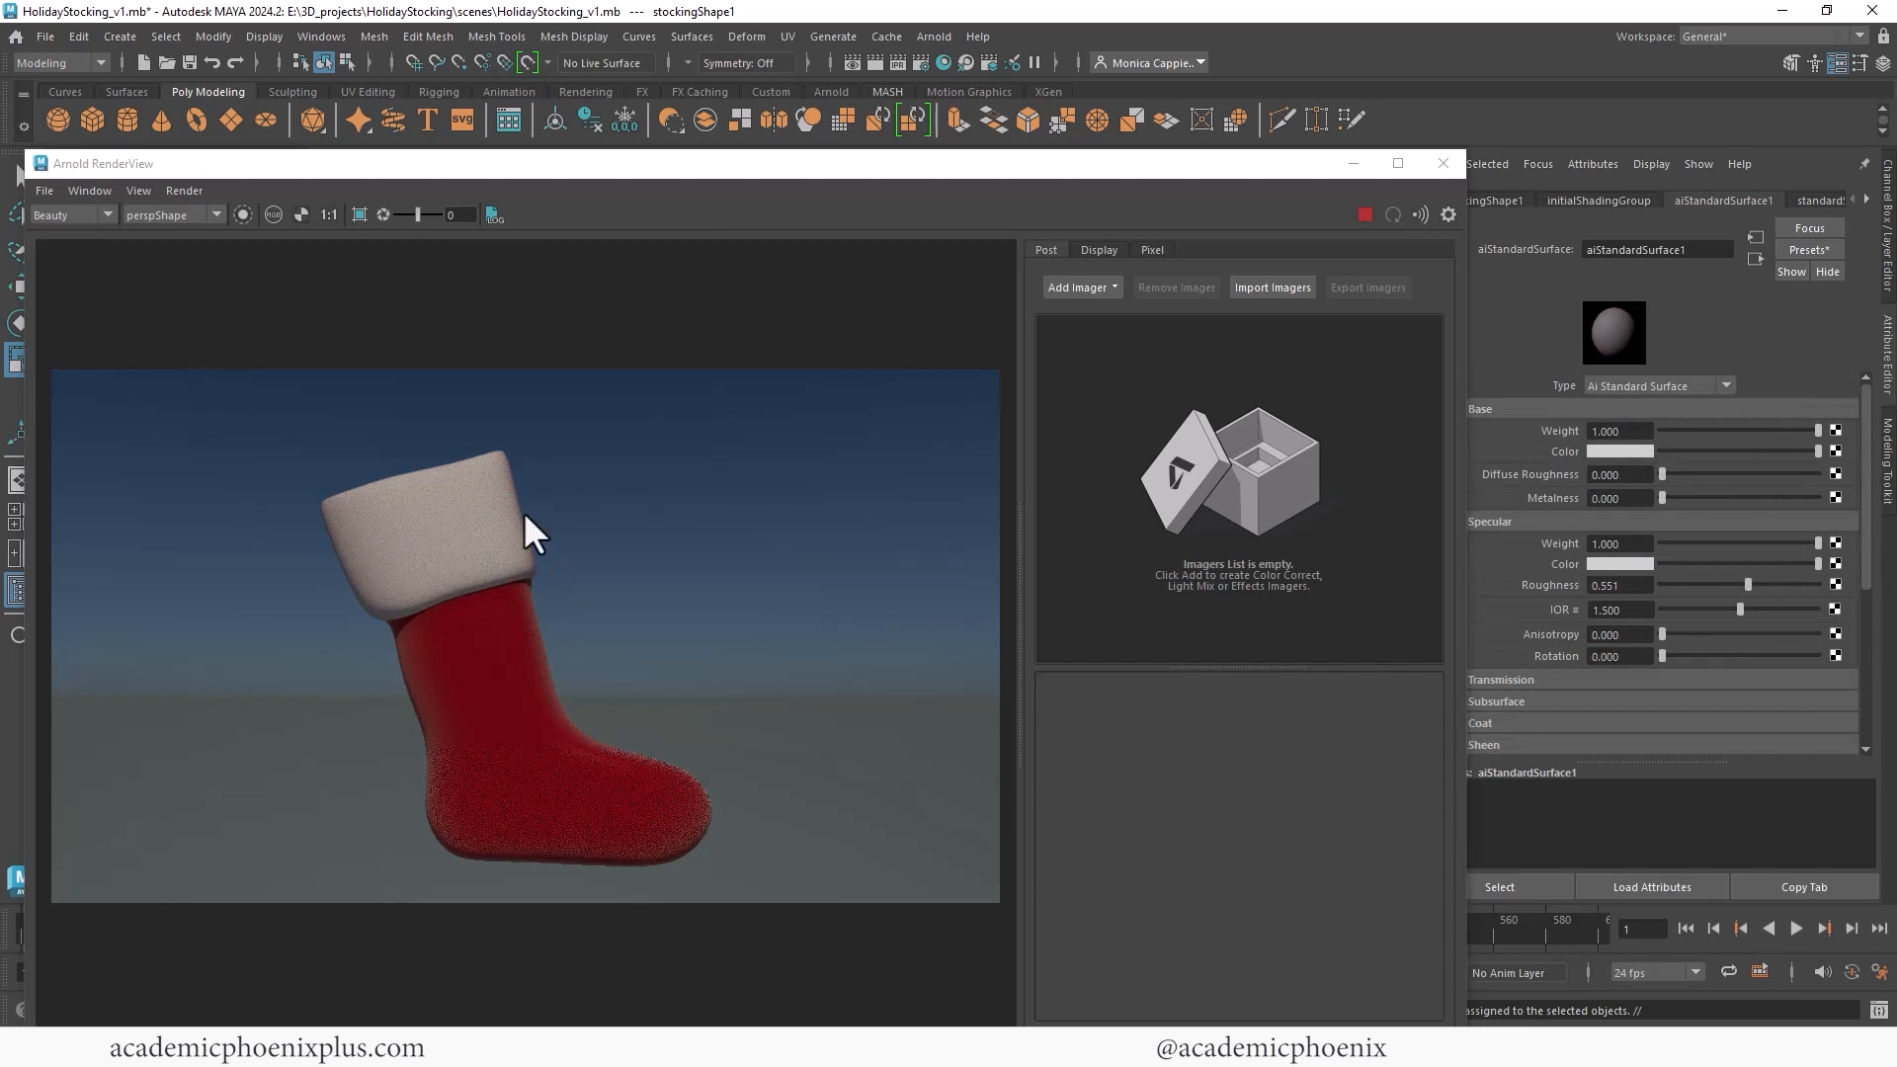
drag(1679, 259, 1550, 252)
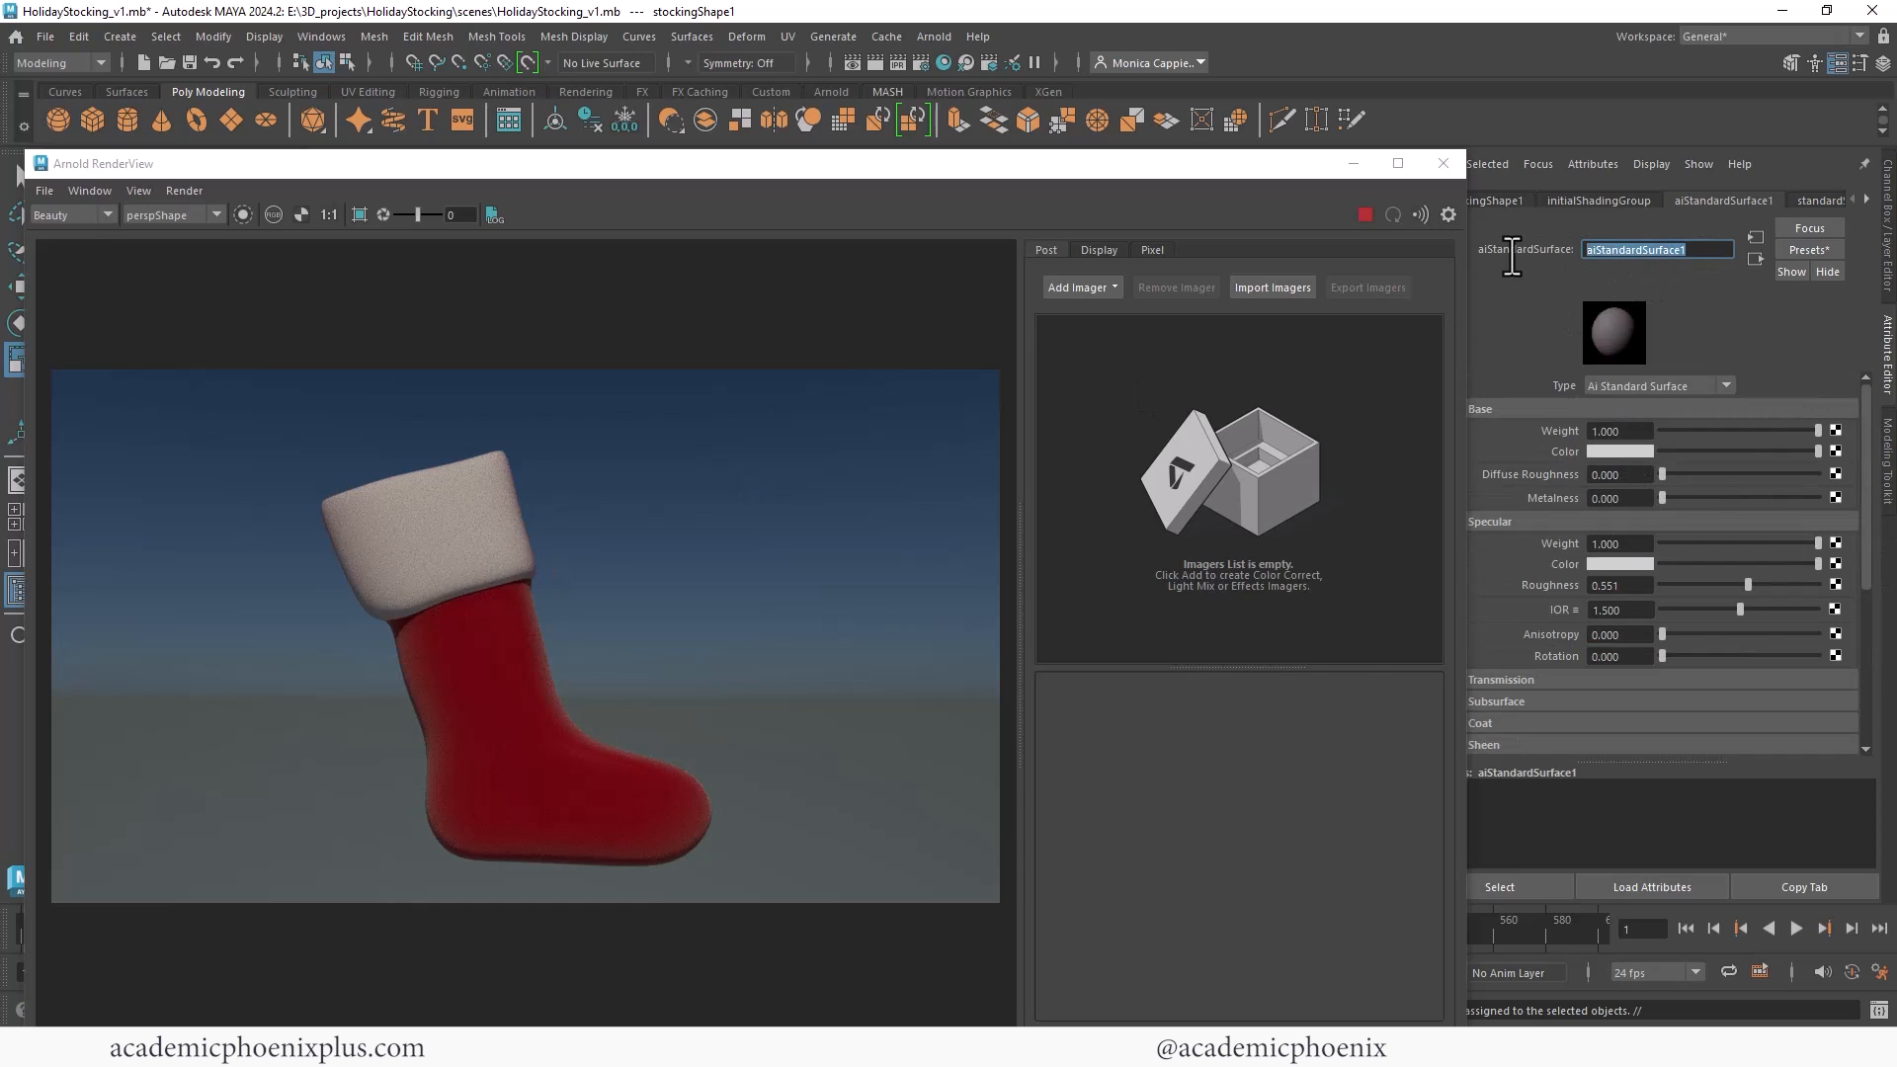
text(white_shader)
key(Return)
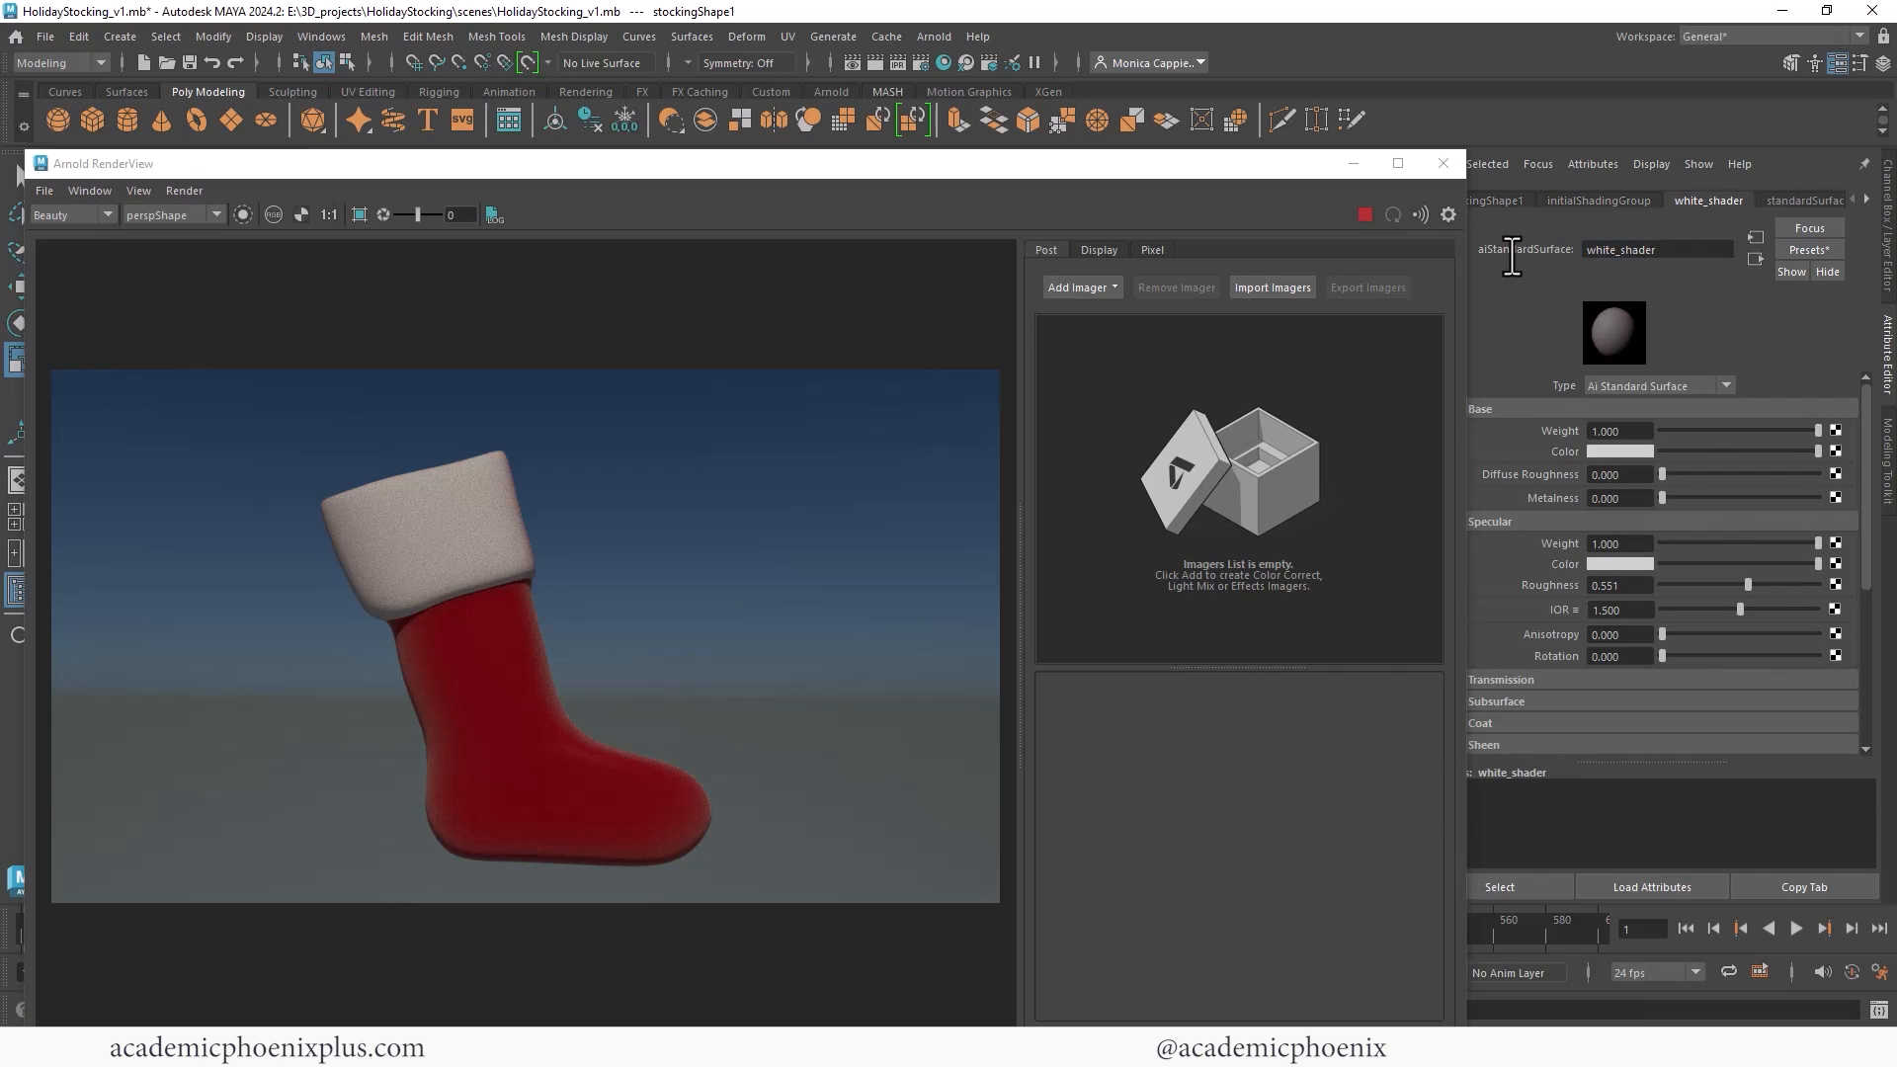
Step: Rename the body's aiStandardSurface2 material as red_Shader
click(1794, 205)
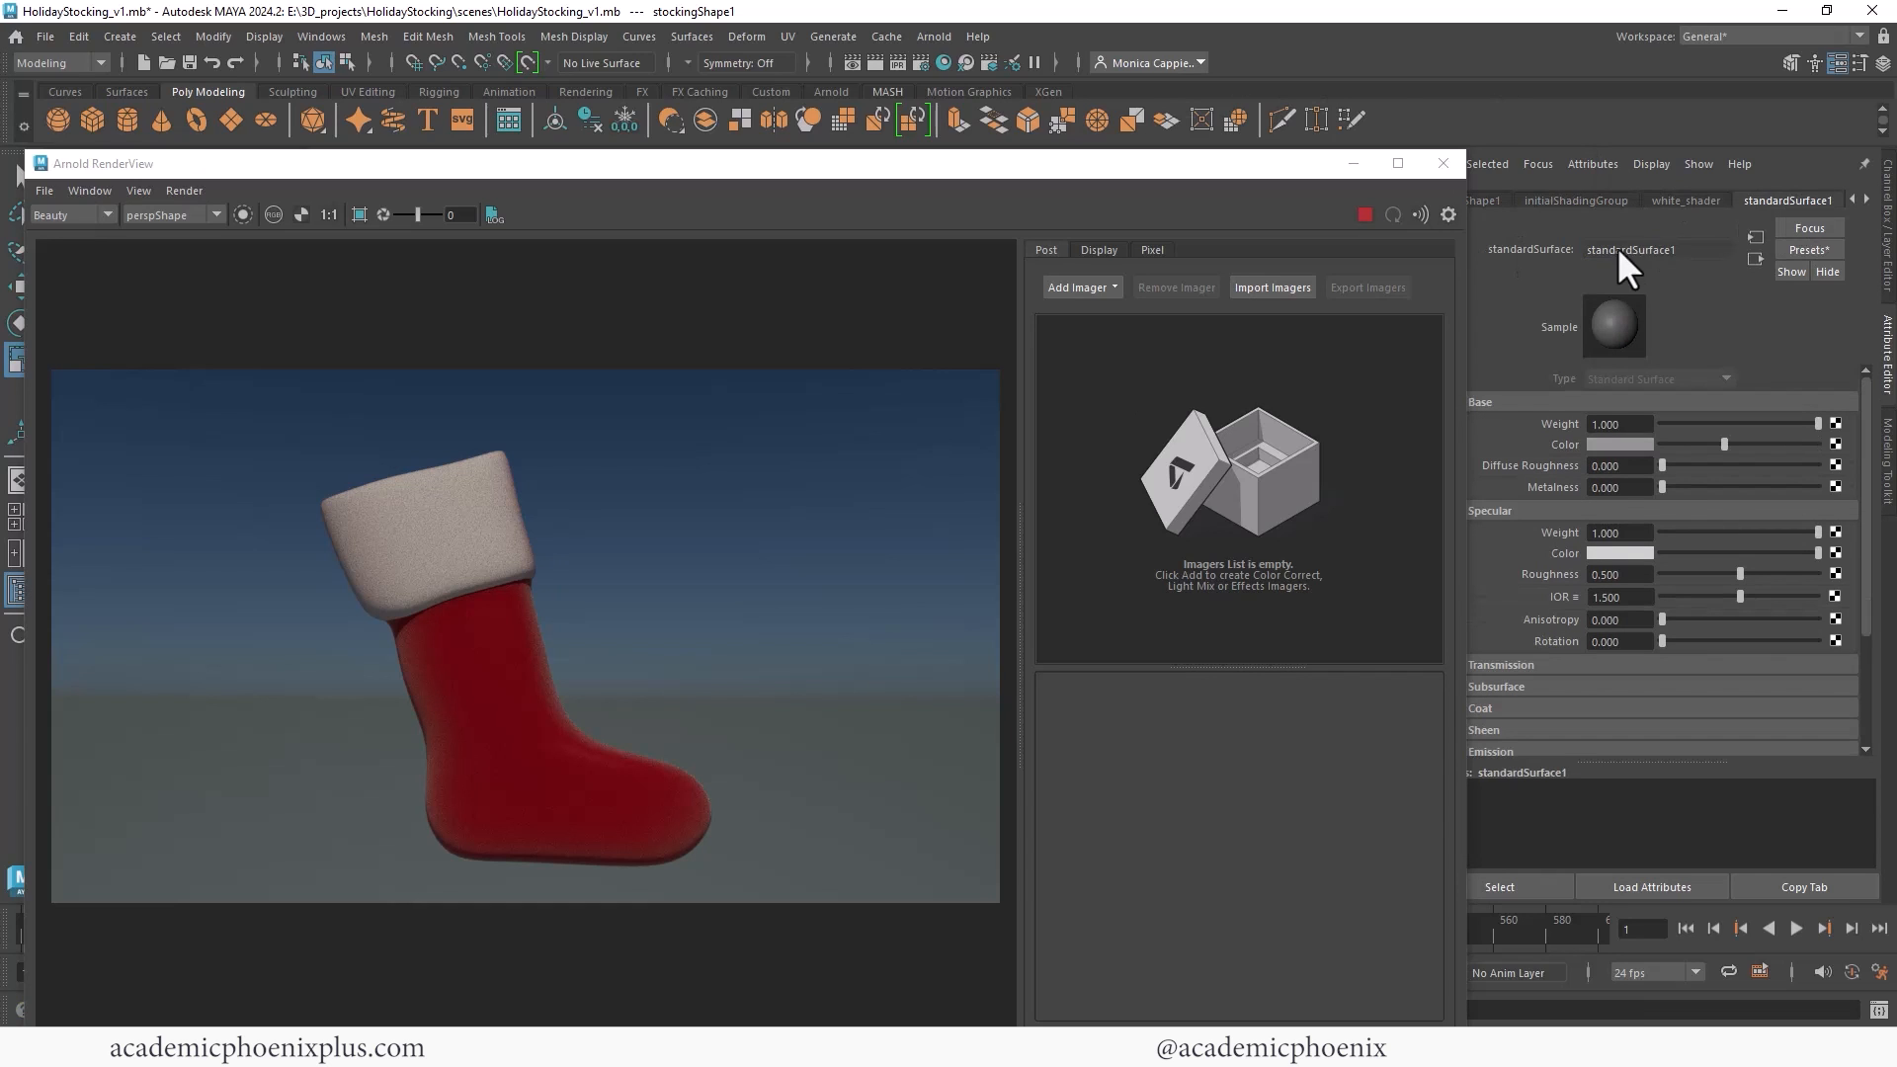
click(1868, 200)
click(1794, 204)
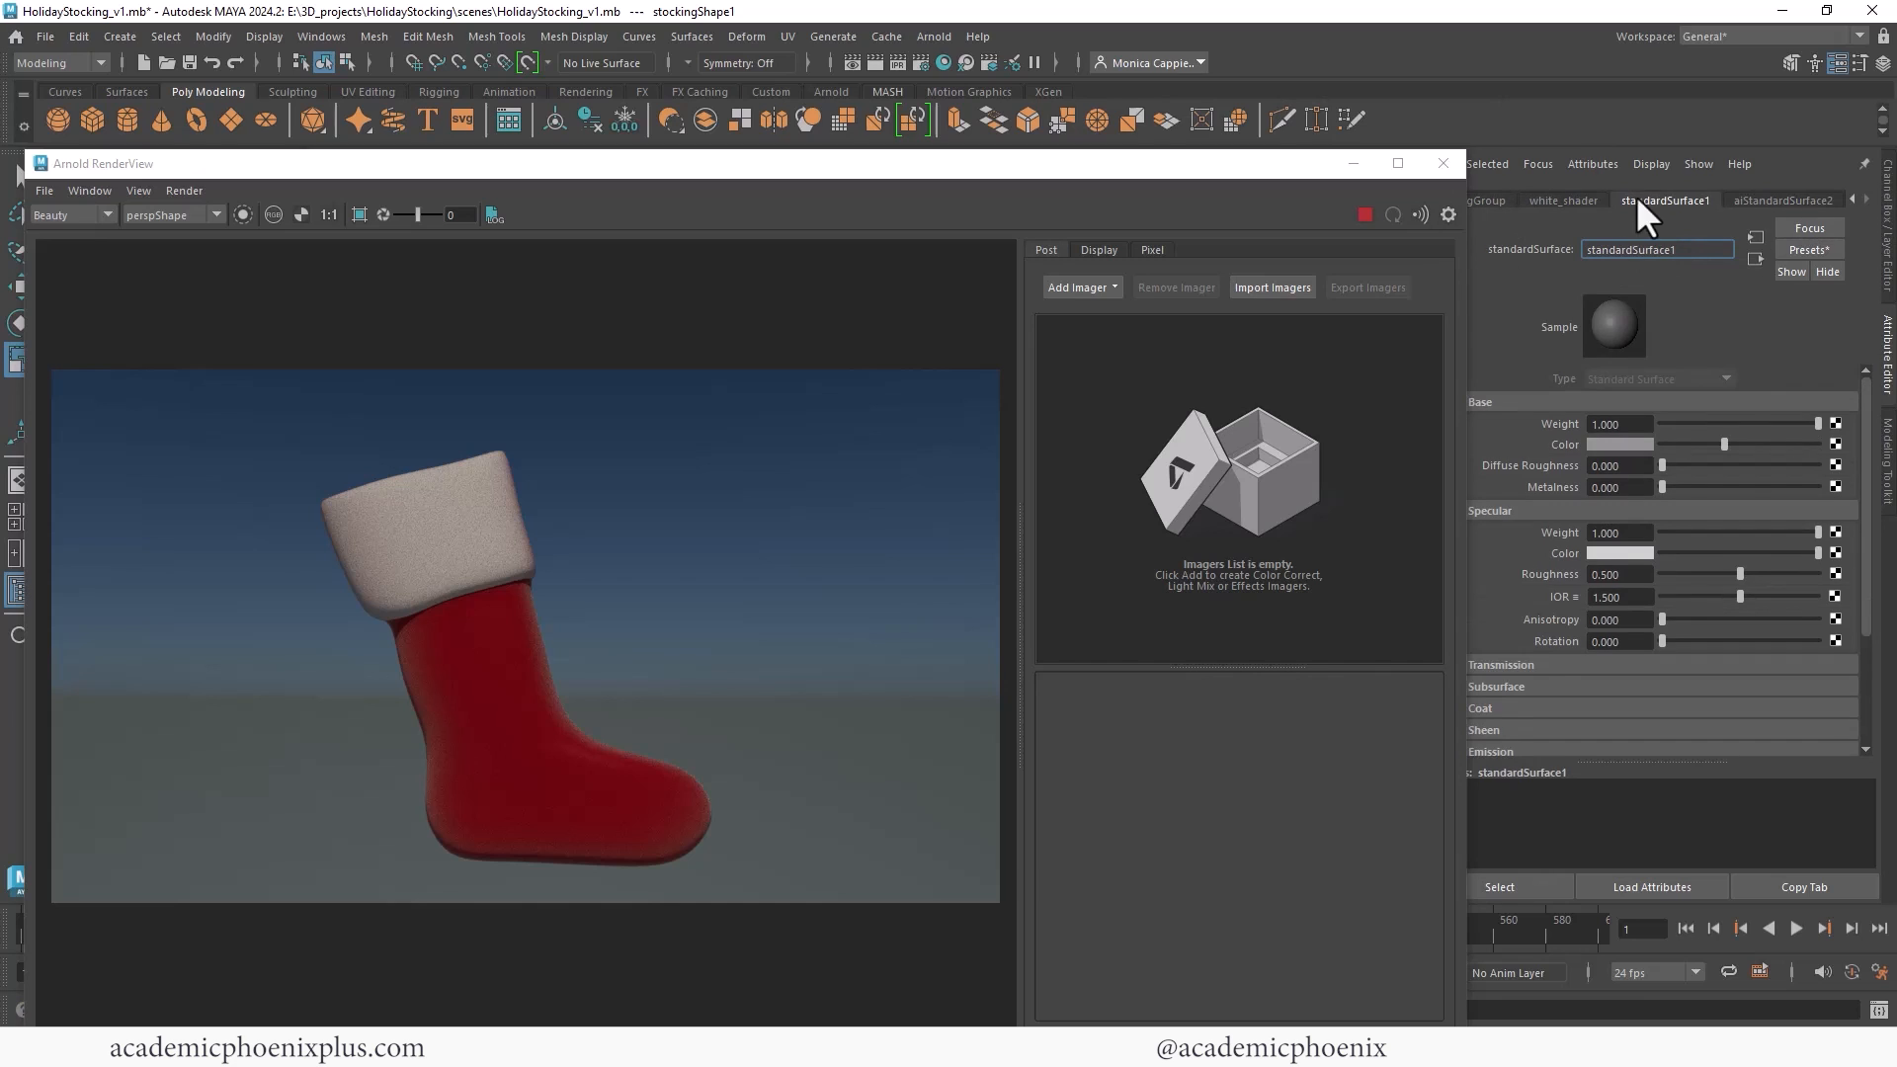
text(redSha)
text(der)
key(Return)
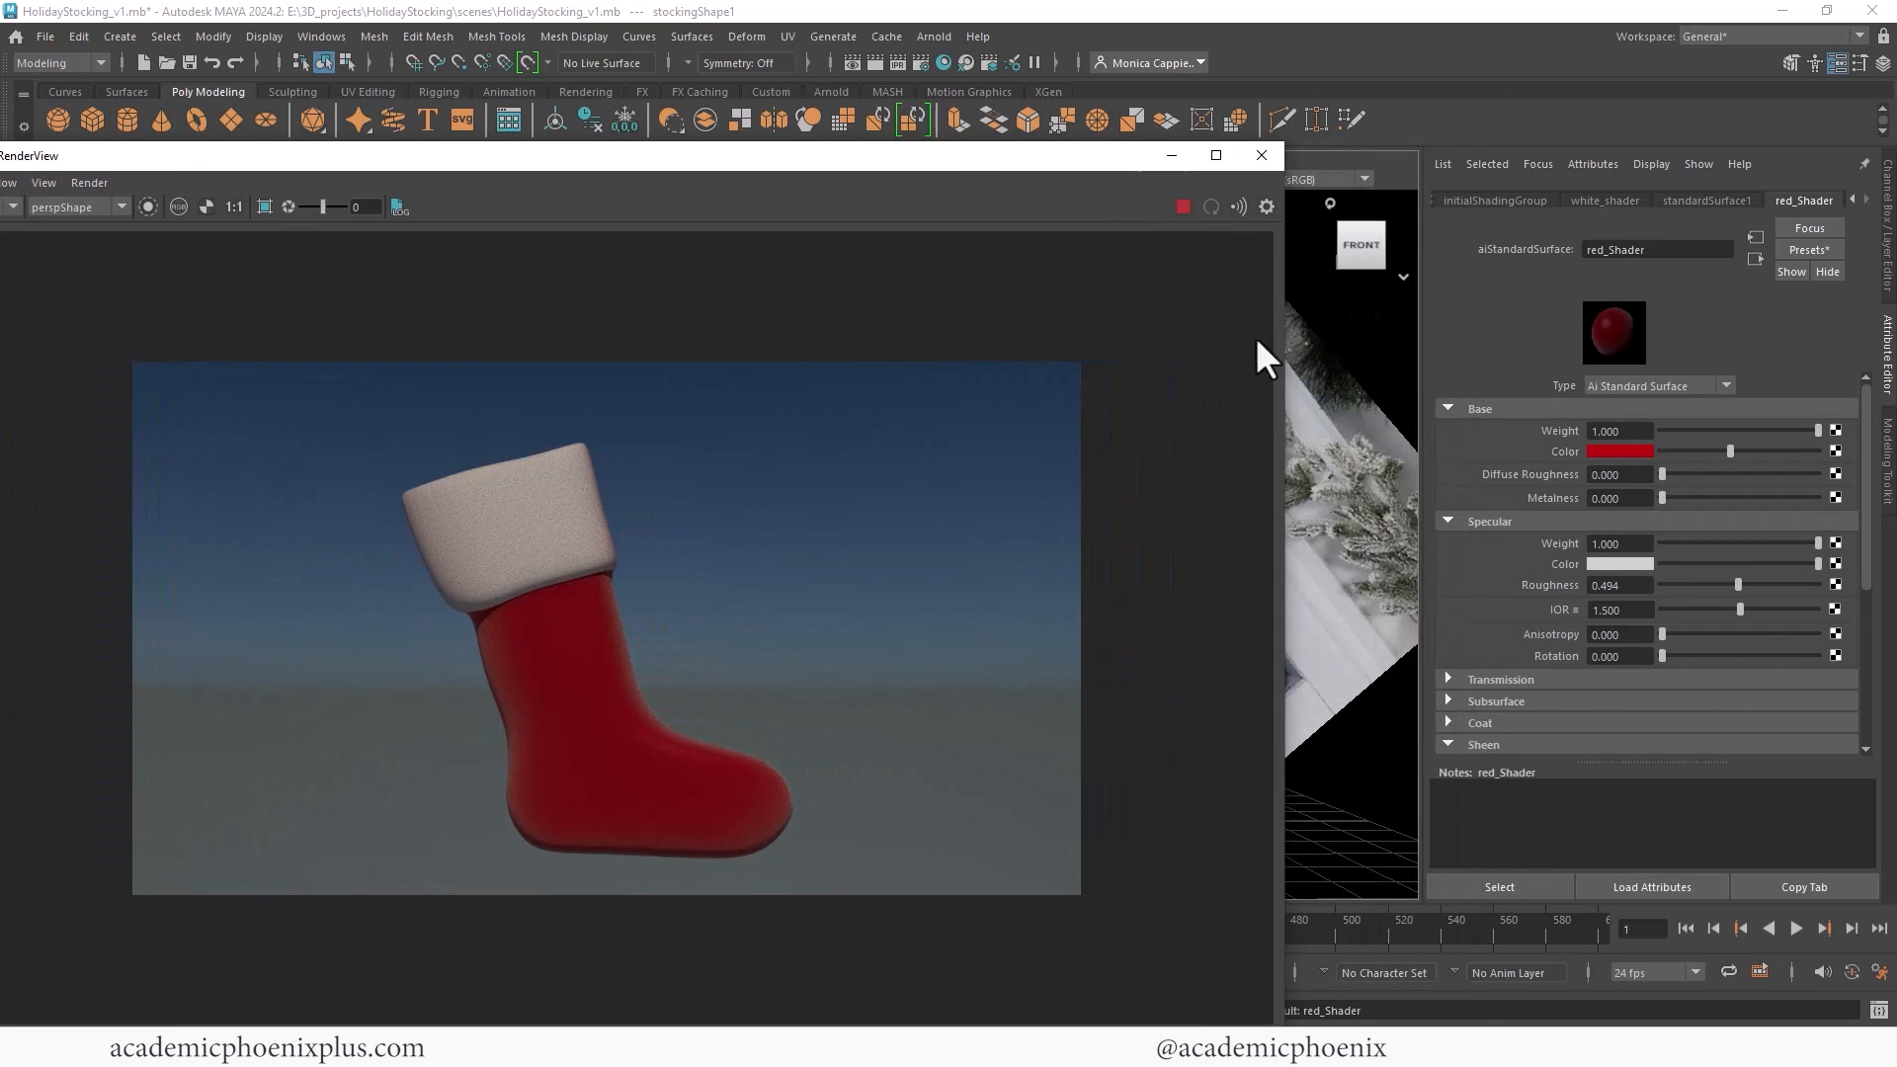
Step: Try a muted pink sheen color on red_Shader with sheen weight 1.000 and sheen roughness 0.590
scroll(1778, 576, down, 3)
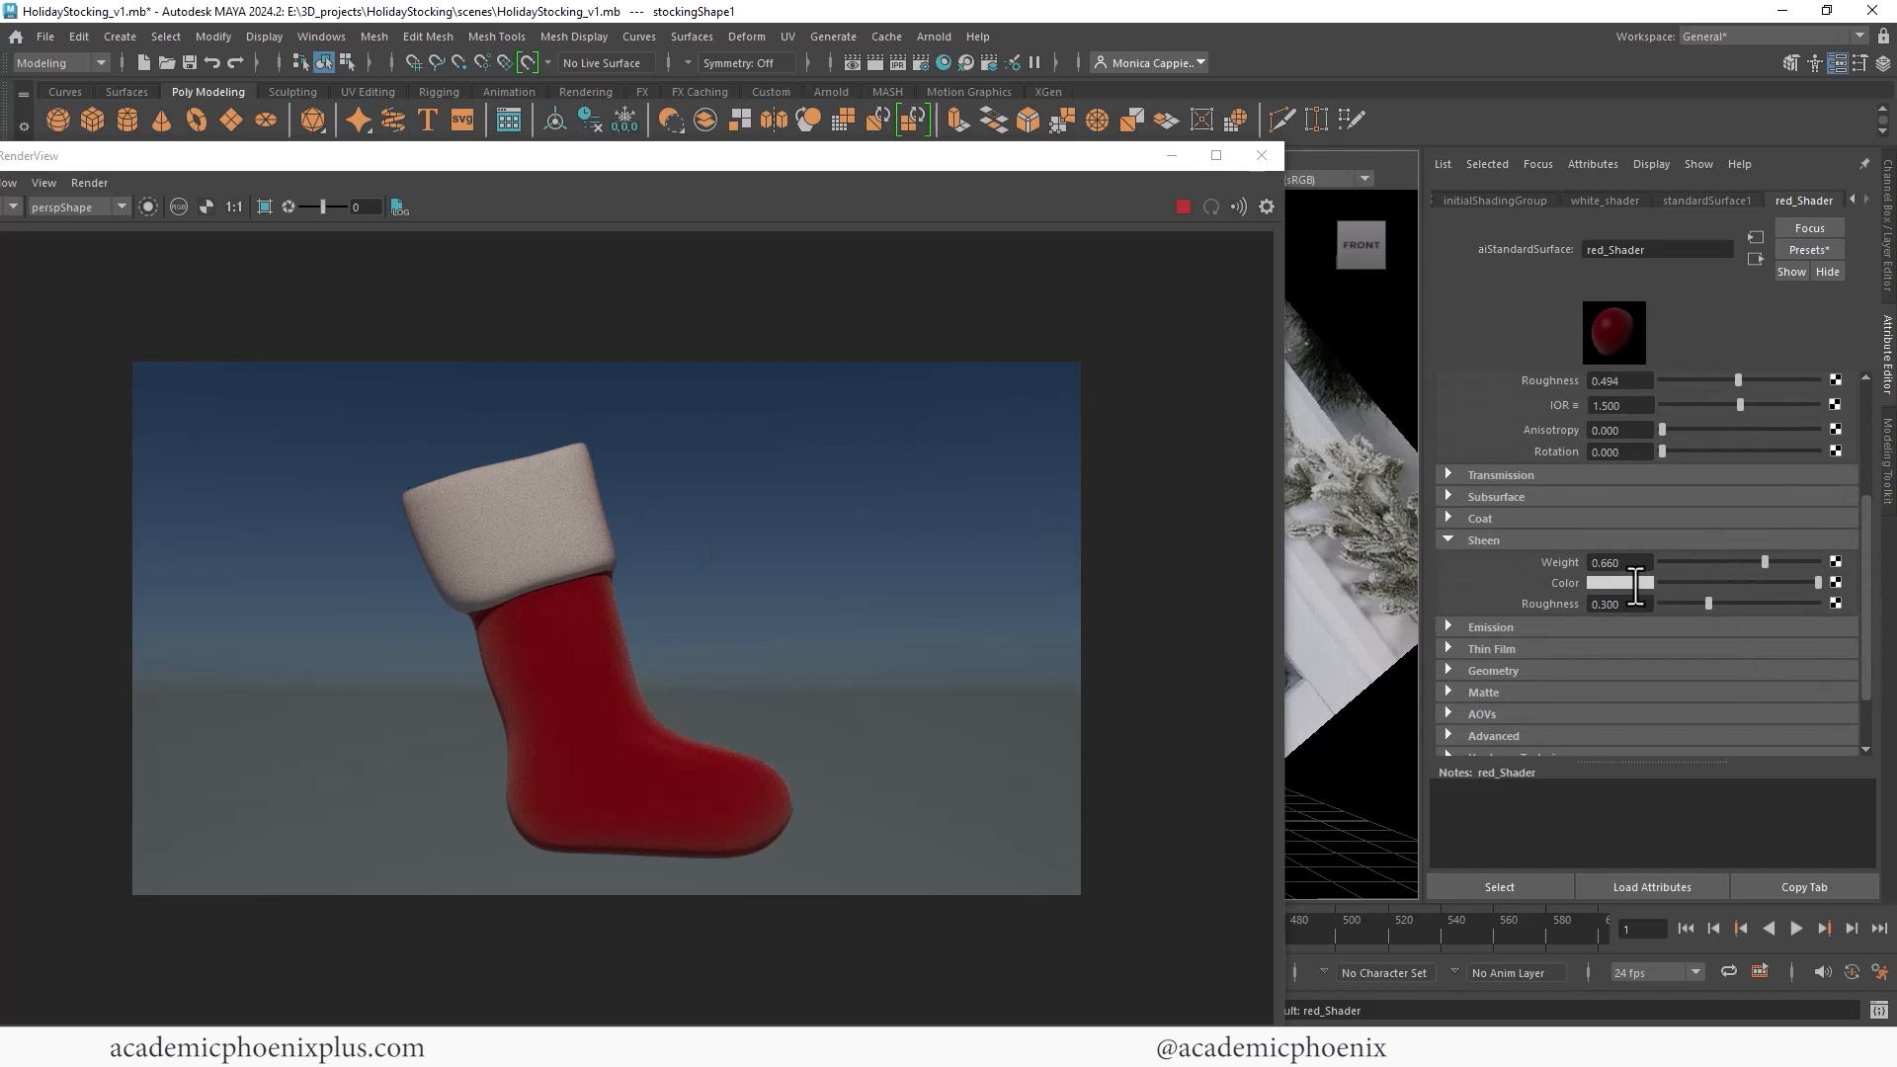
click(1631, 583)
click(1501, 572)
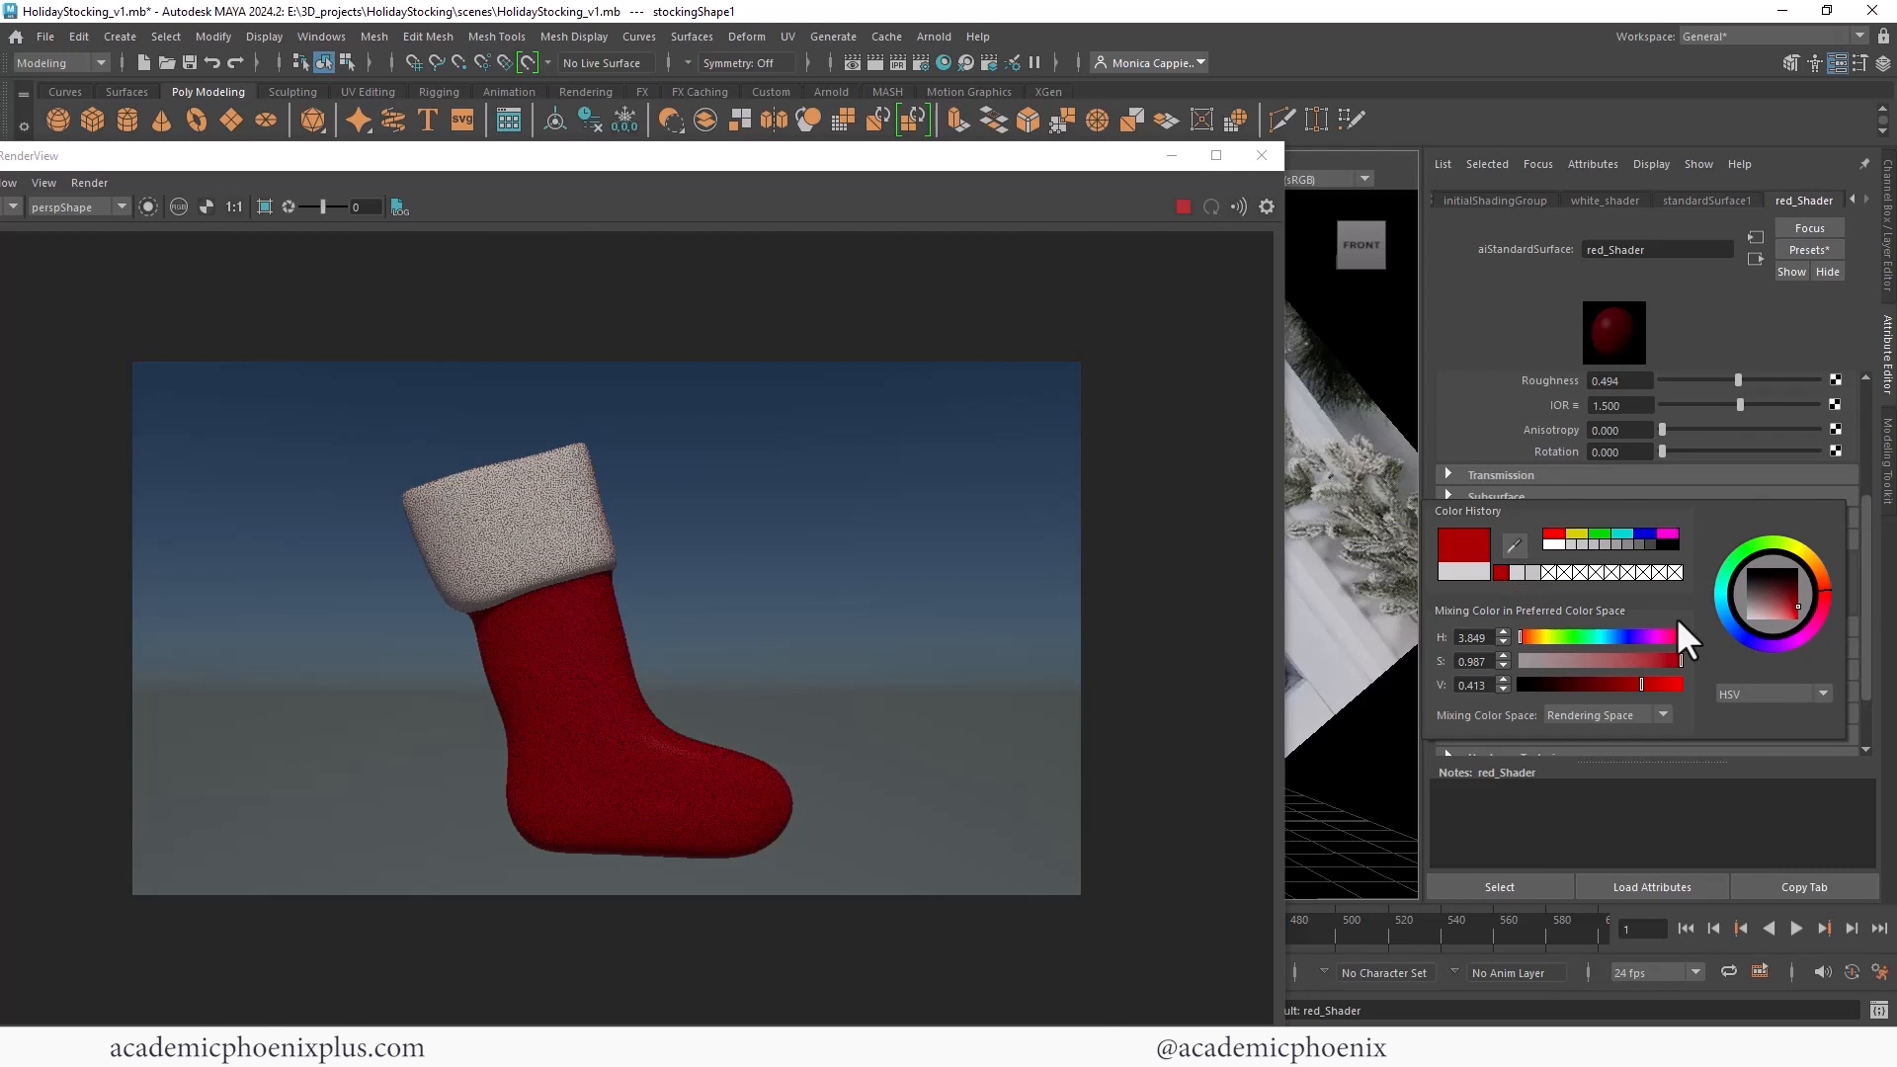
drag(1617, 660, 1581, 660)
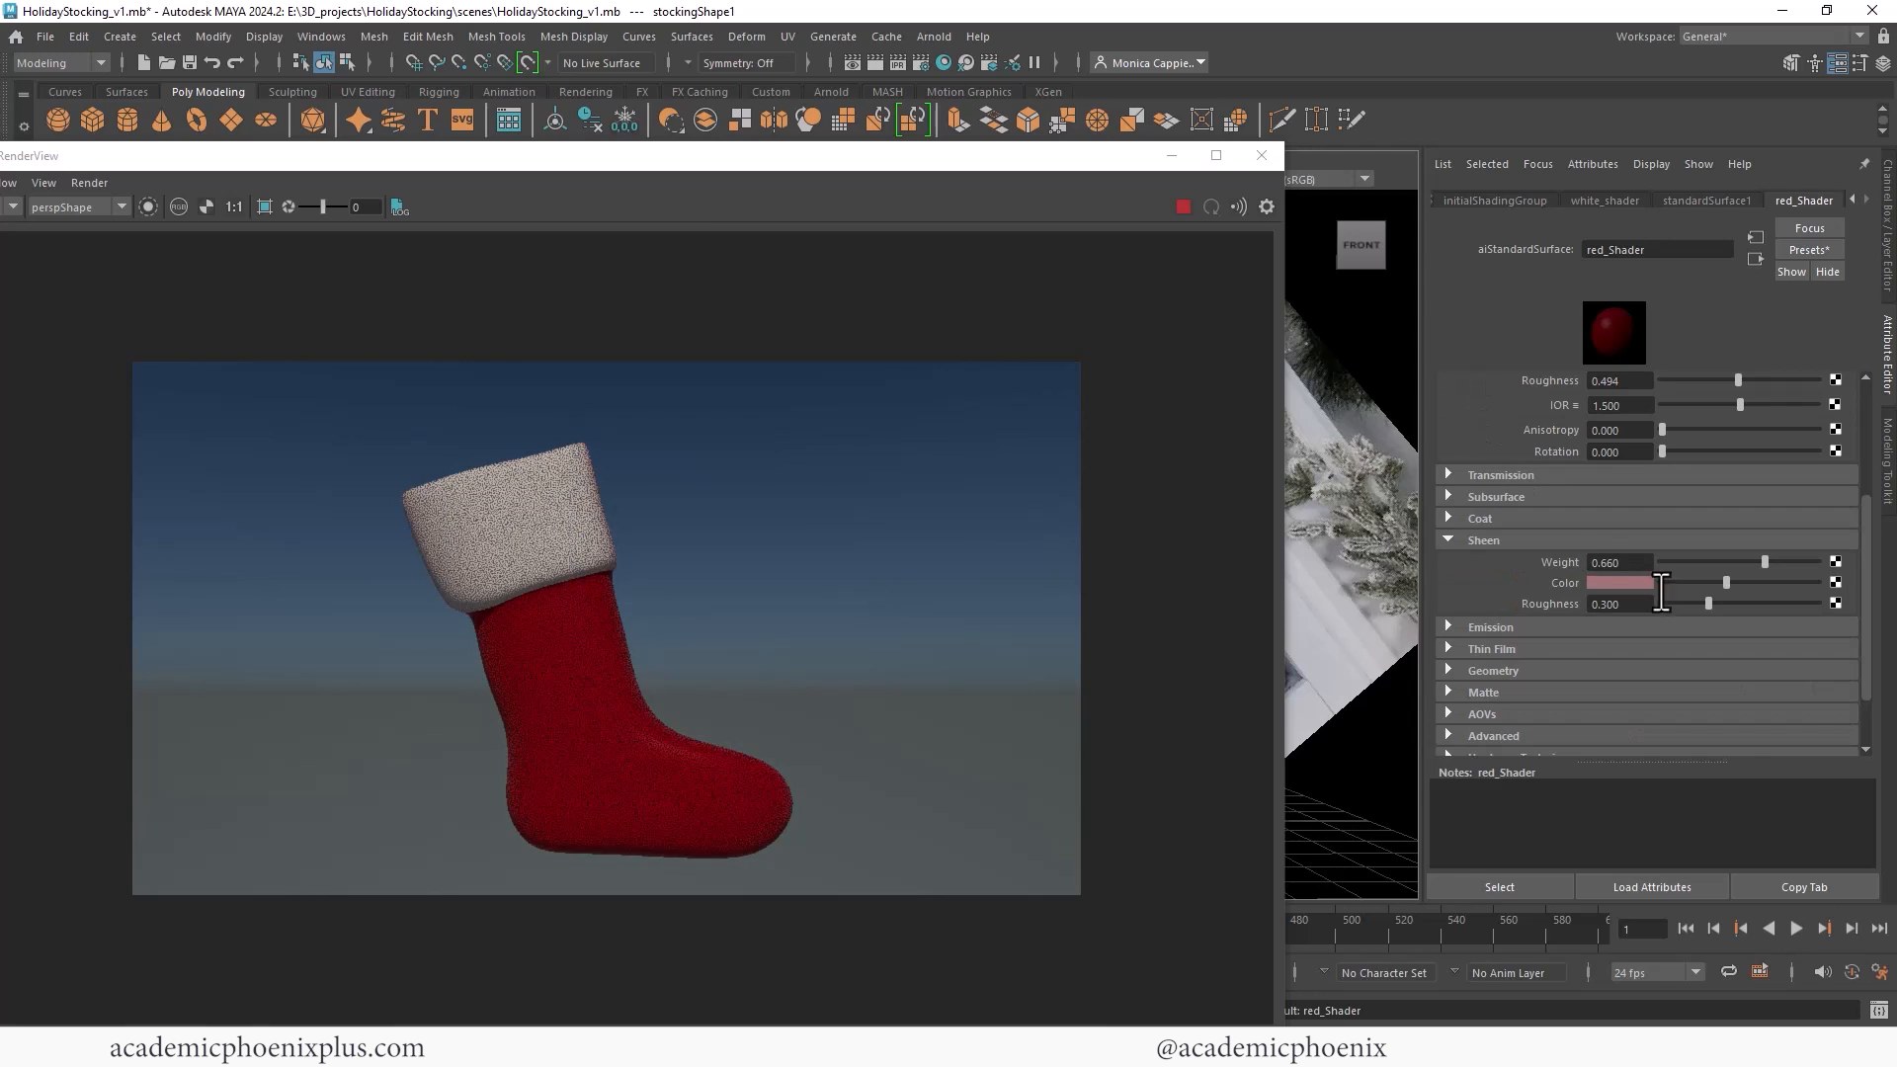
drag(1710, 605, 1819, 562)
scroll(1851, 494, up, 3)
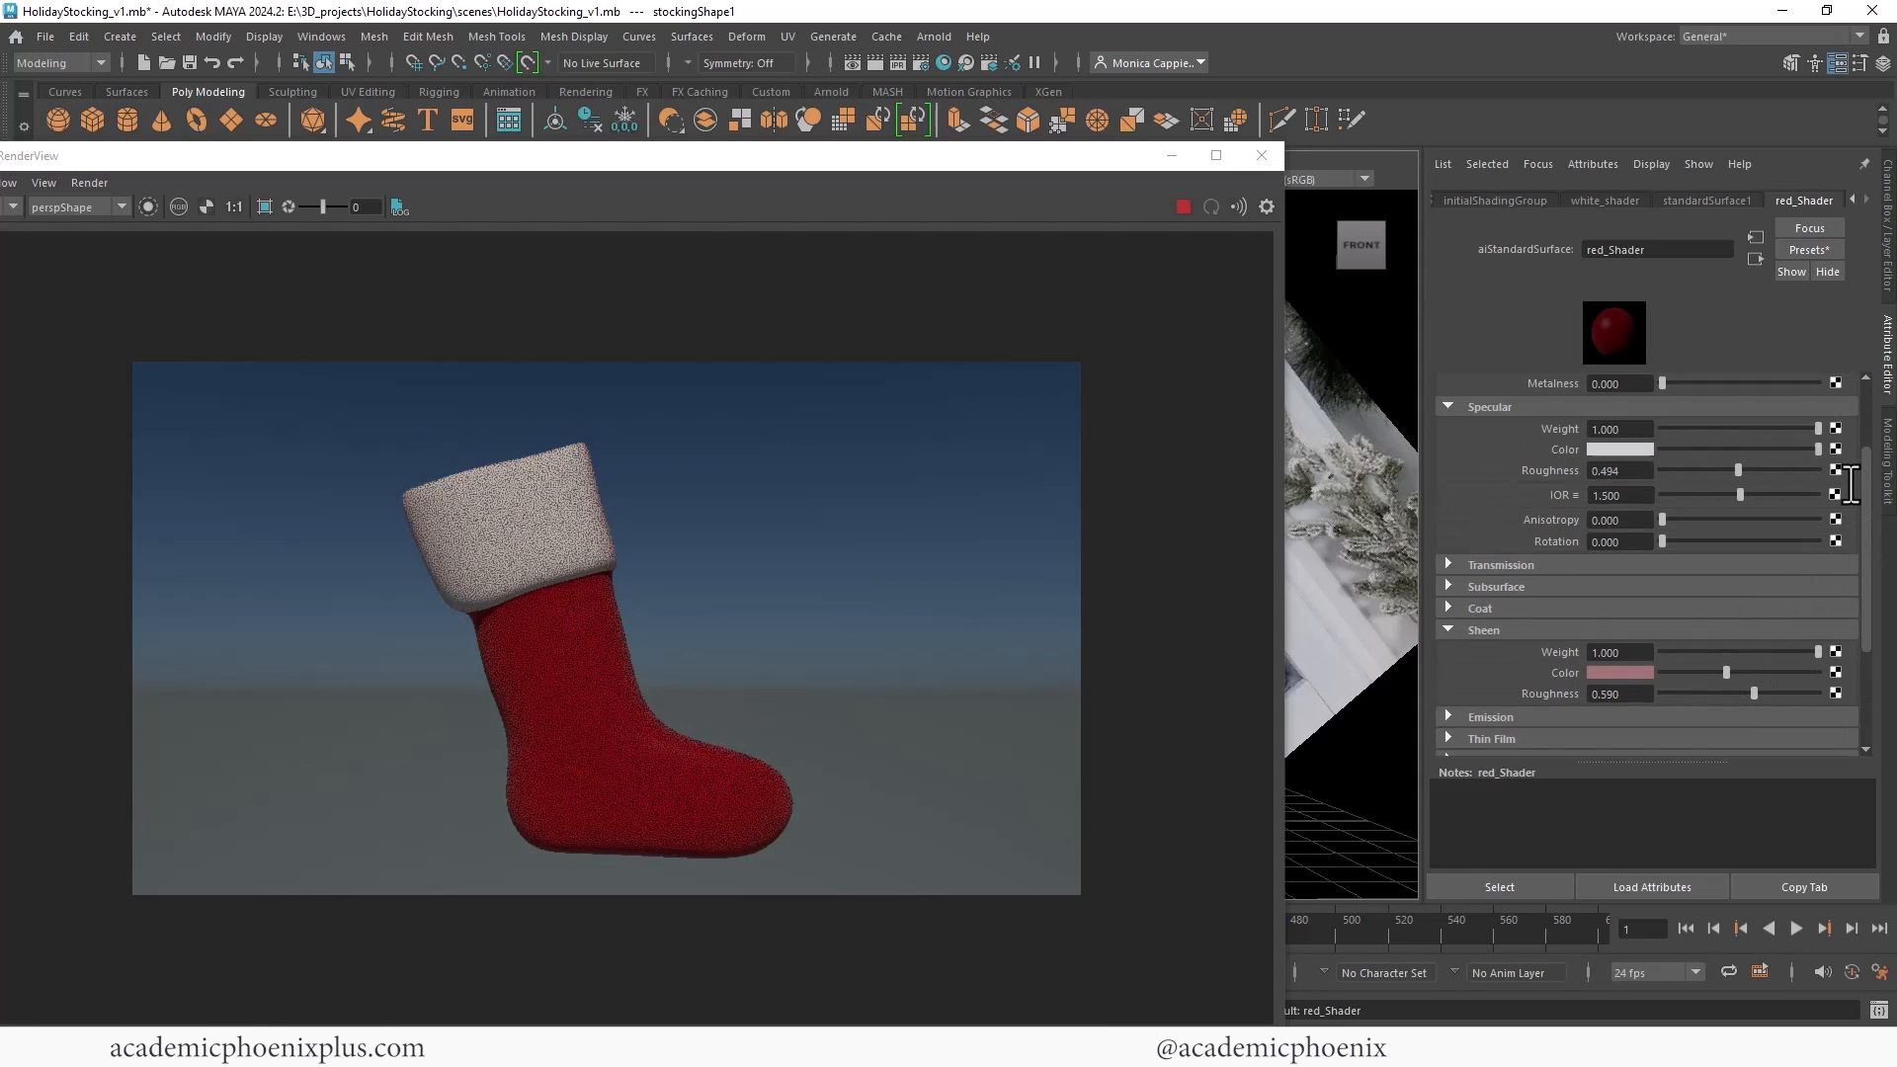
scroll(1788, 568, up, 1)
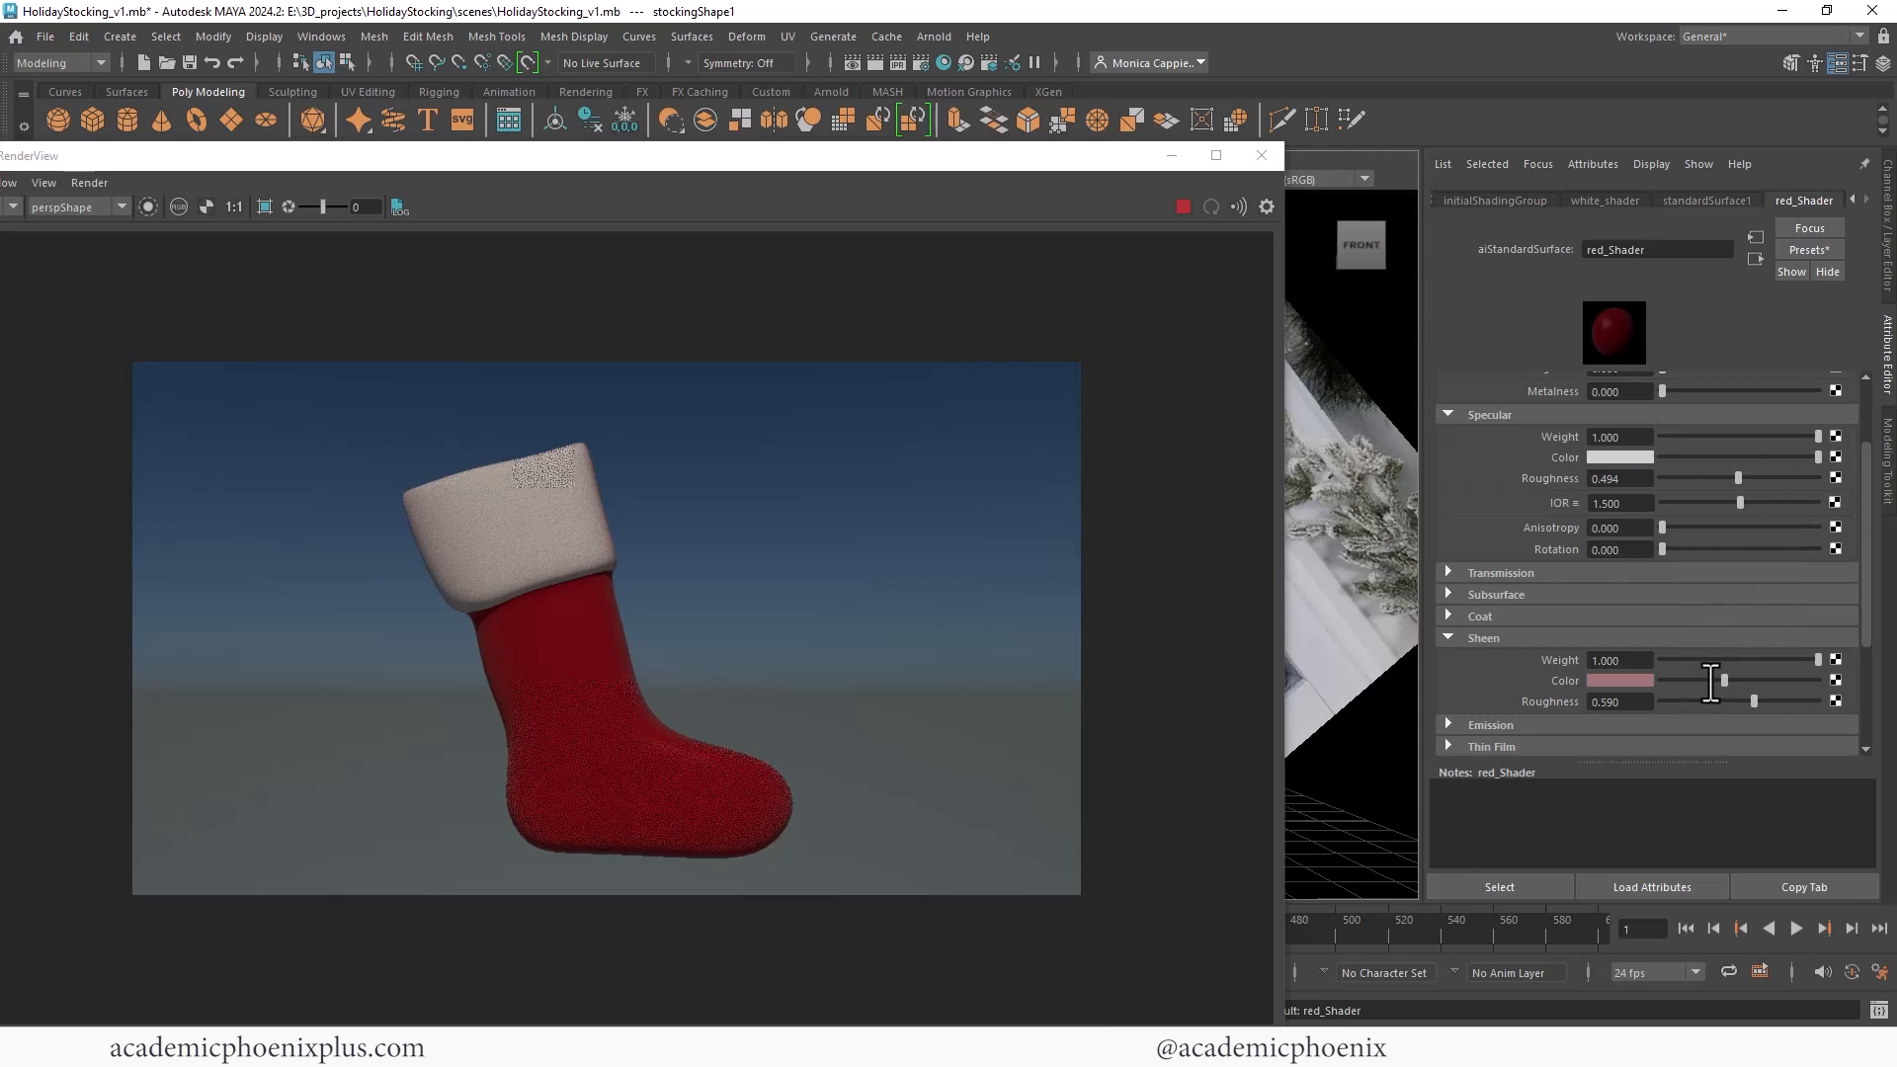
mouse_move(1711, 683)
mouse_down()
mouse_move(1727, 679)
mouse_move(1714, 667)
mouse_up()
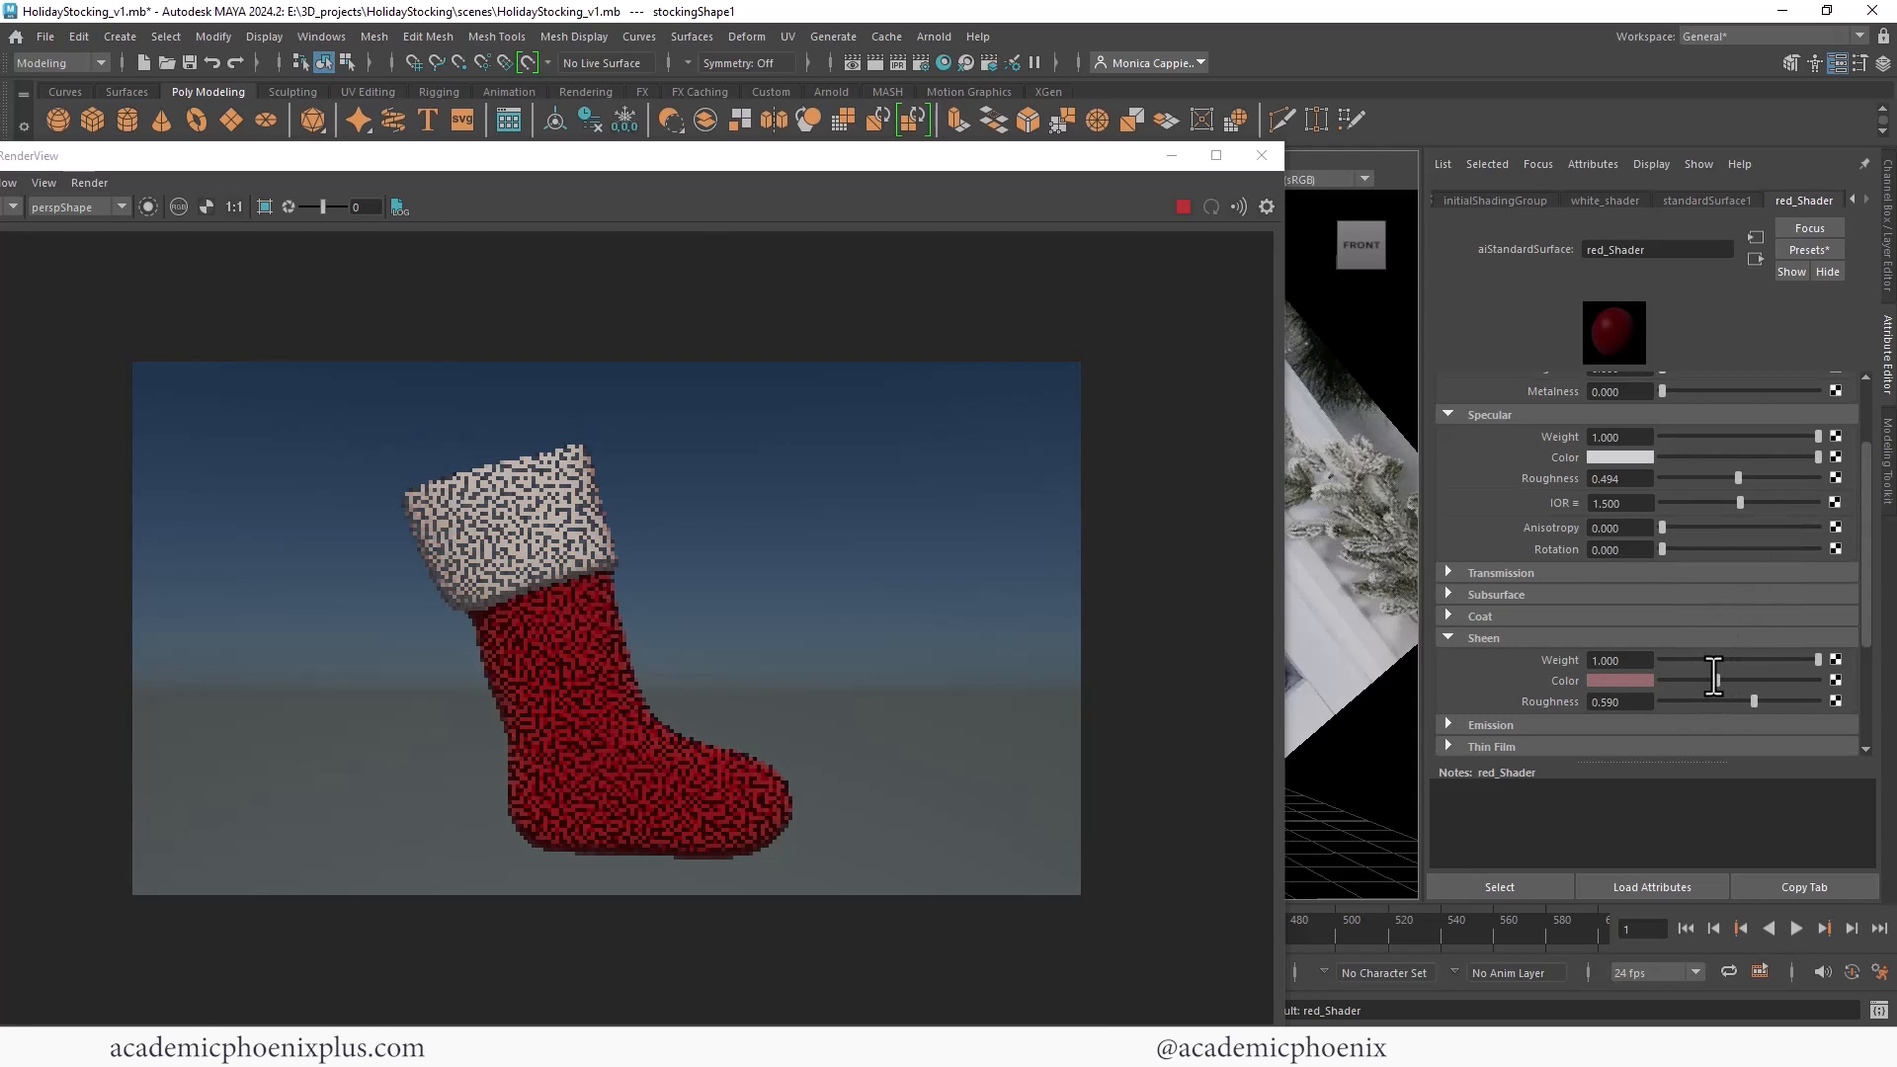
Step: Set red_Shader's sheen to light pink with saturation 0.429, weight 0.442 and roughness 0.404, and close the render view
click(1636, 681)
click(1575, 642)
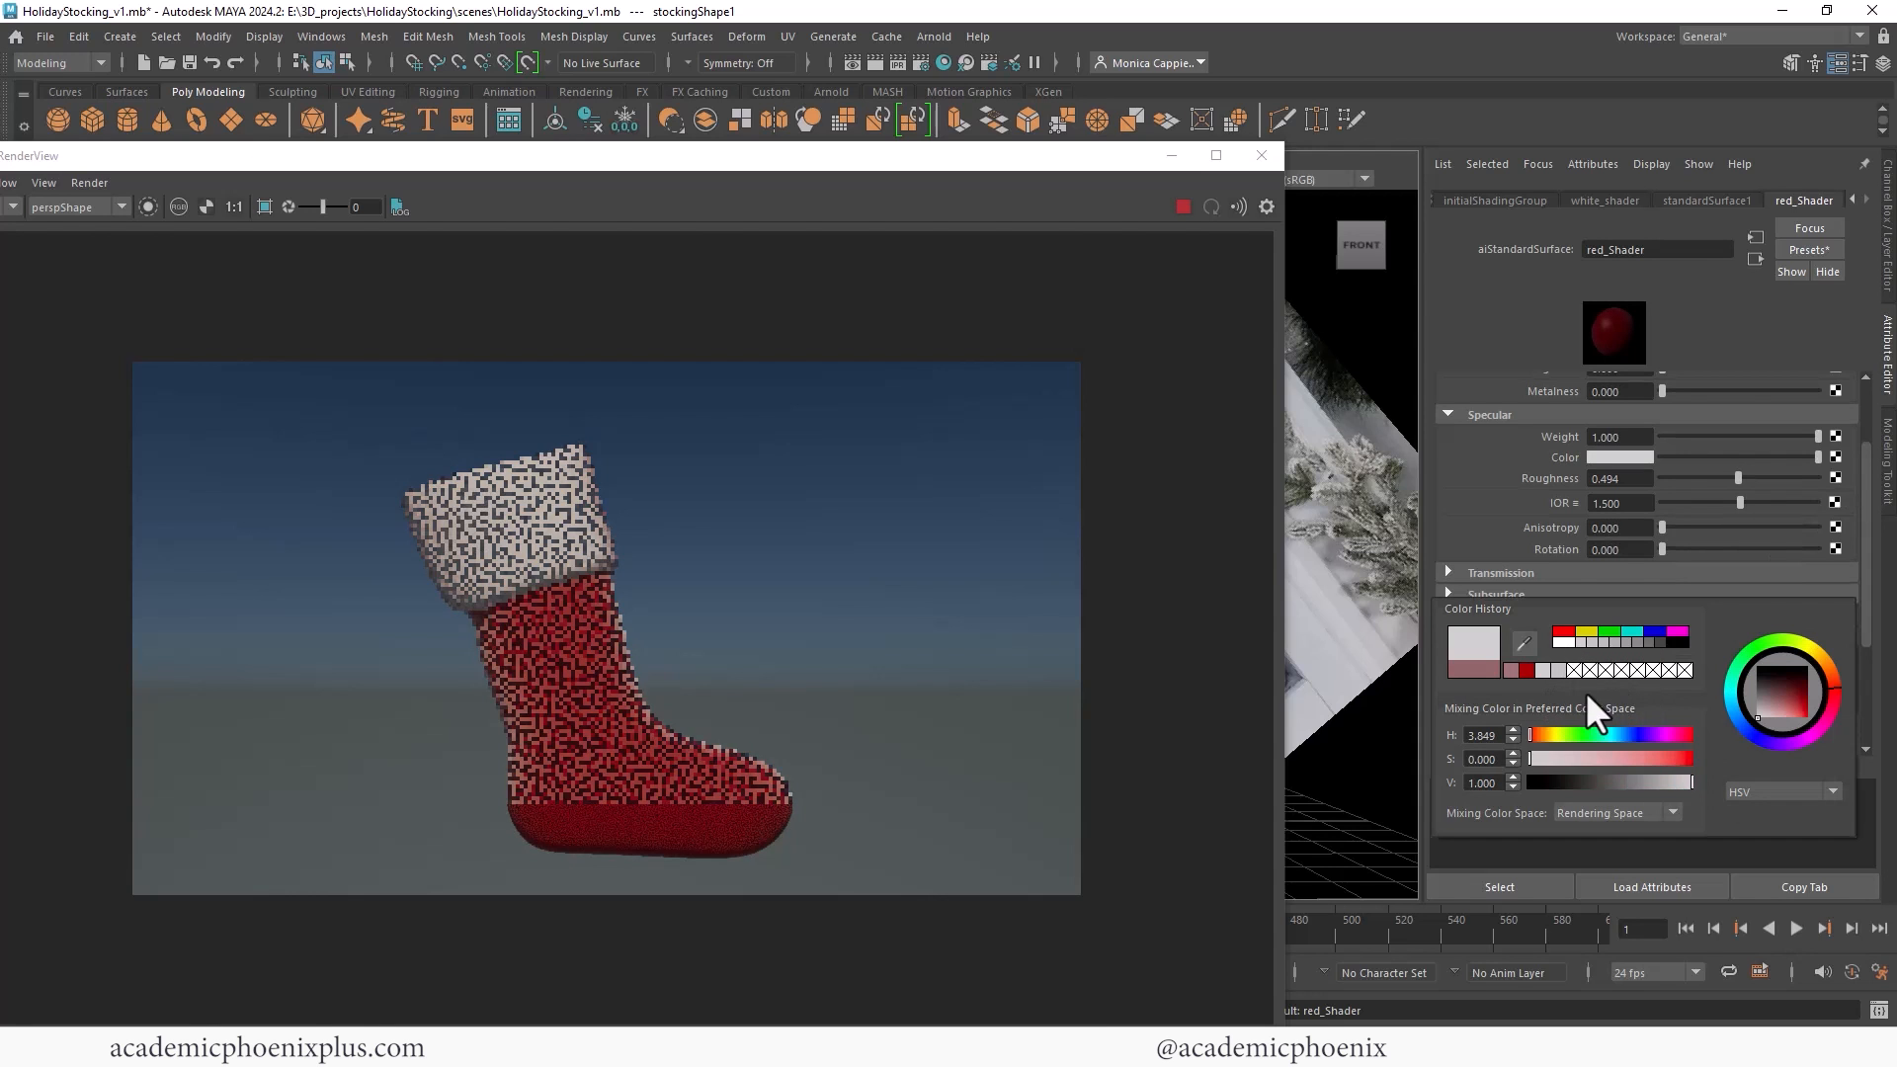
drag(1592, 758, 1598, 759)
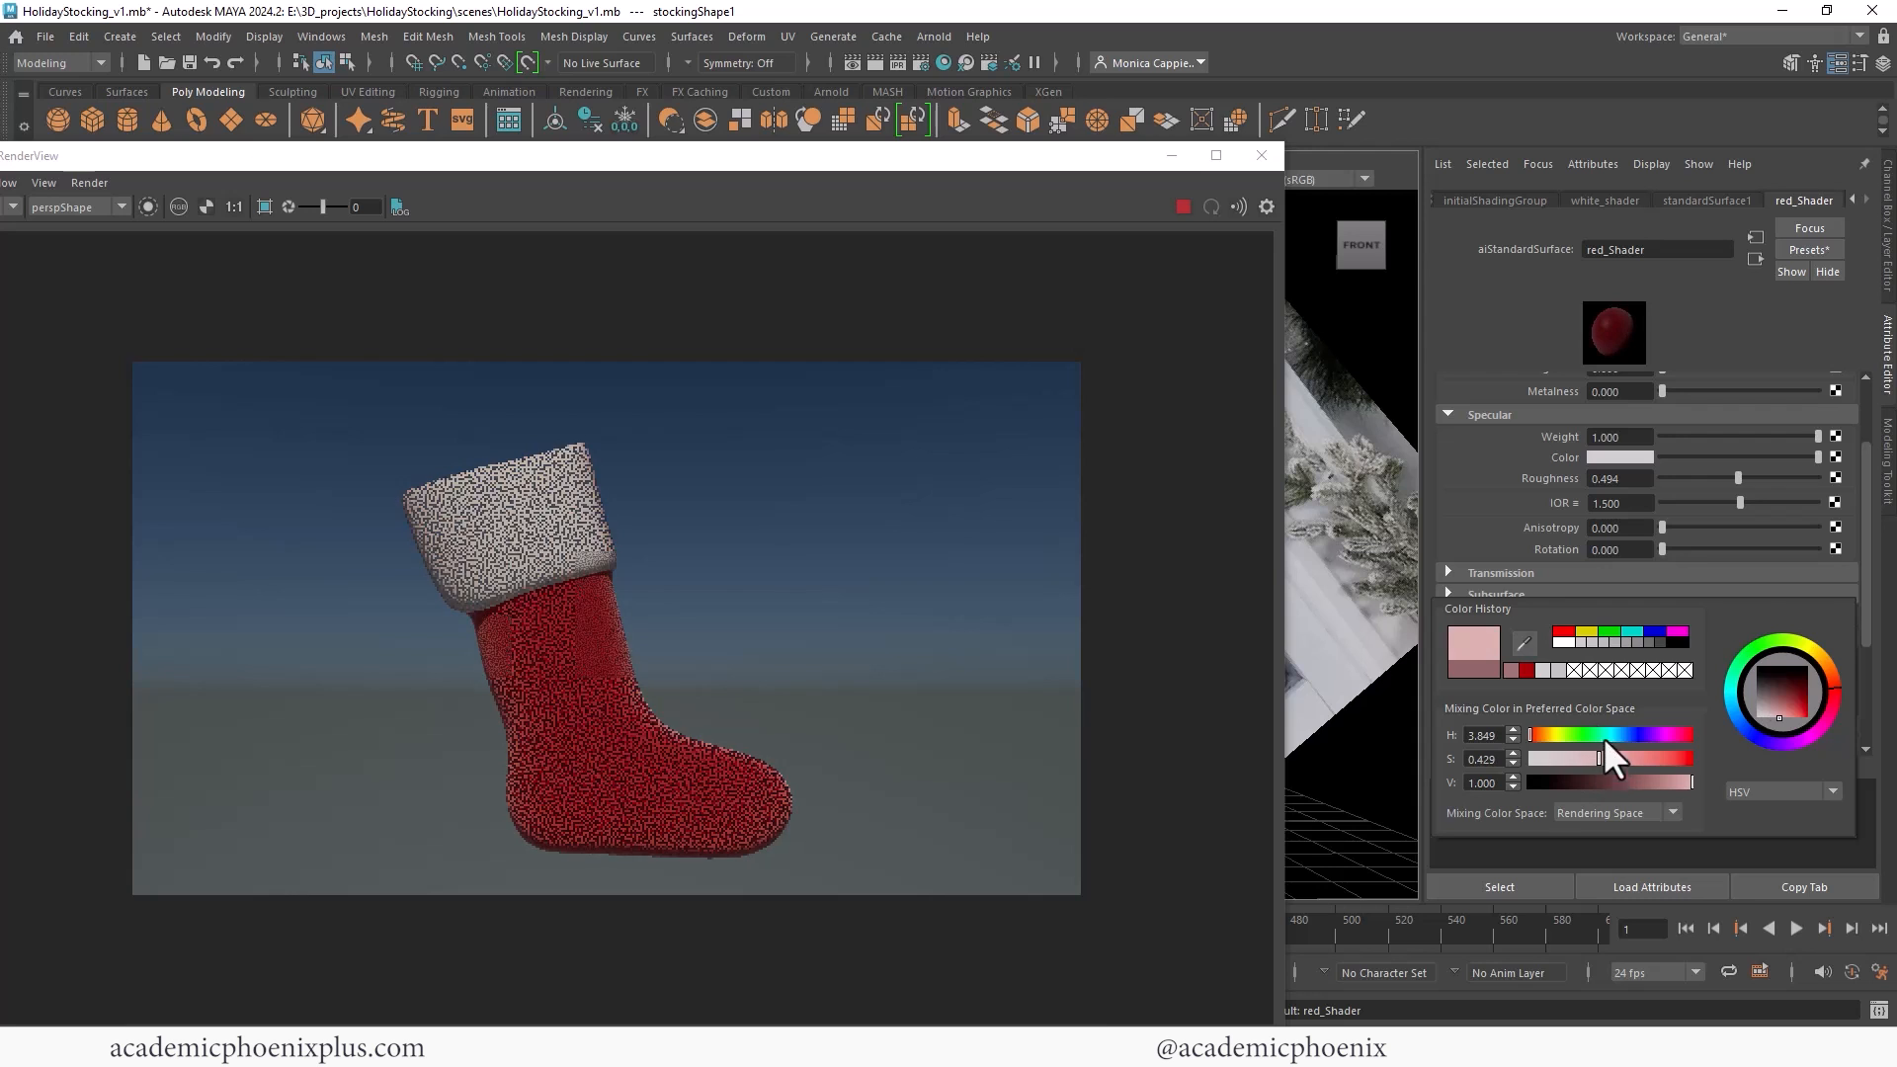
drag(1798, 660, 1724, 699)
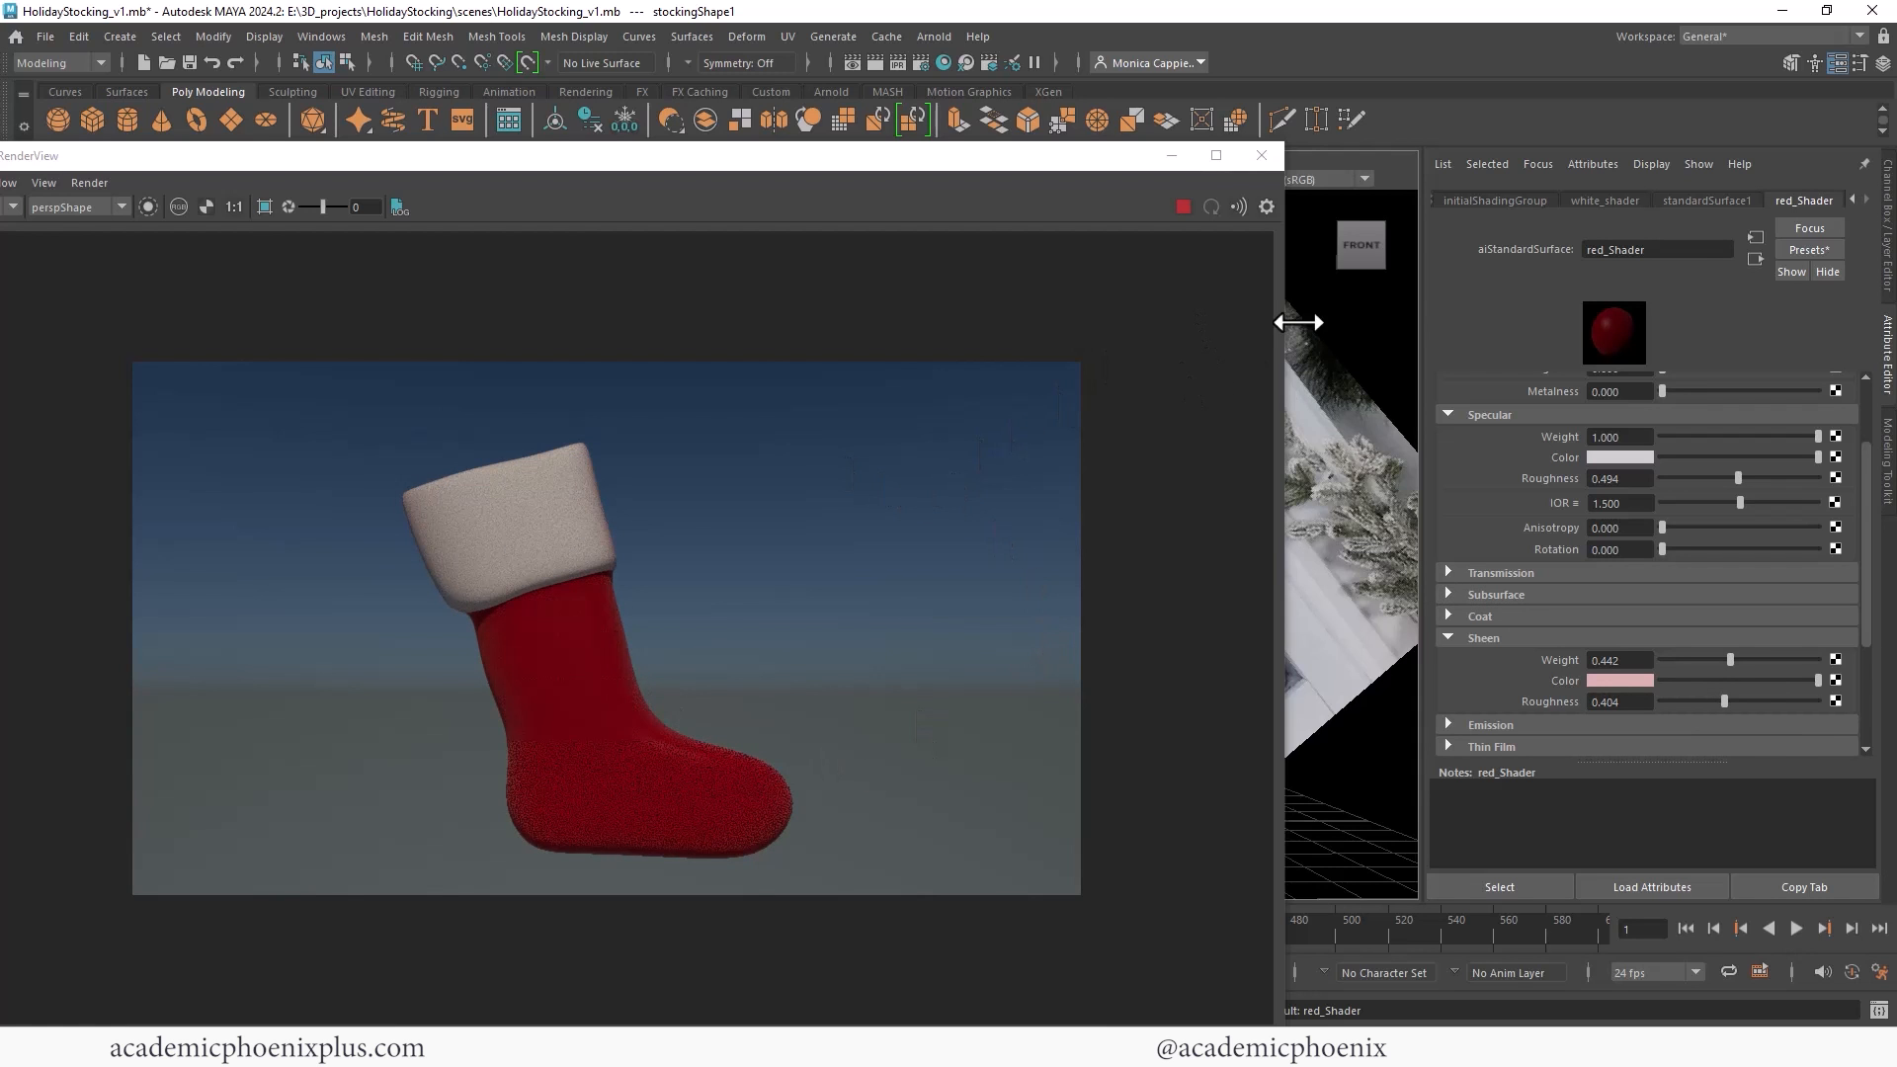
click(1261, 156)
click(464, 838)
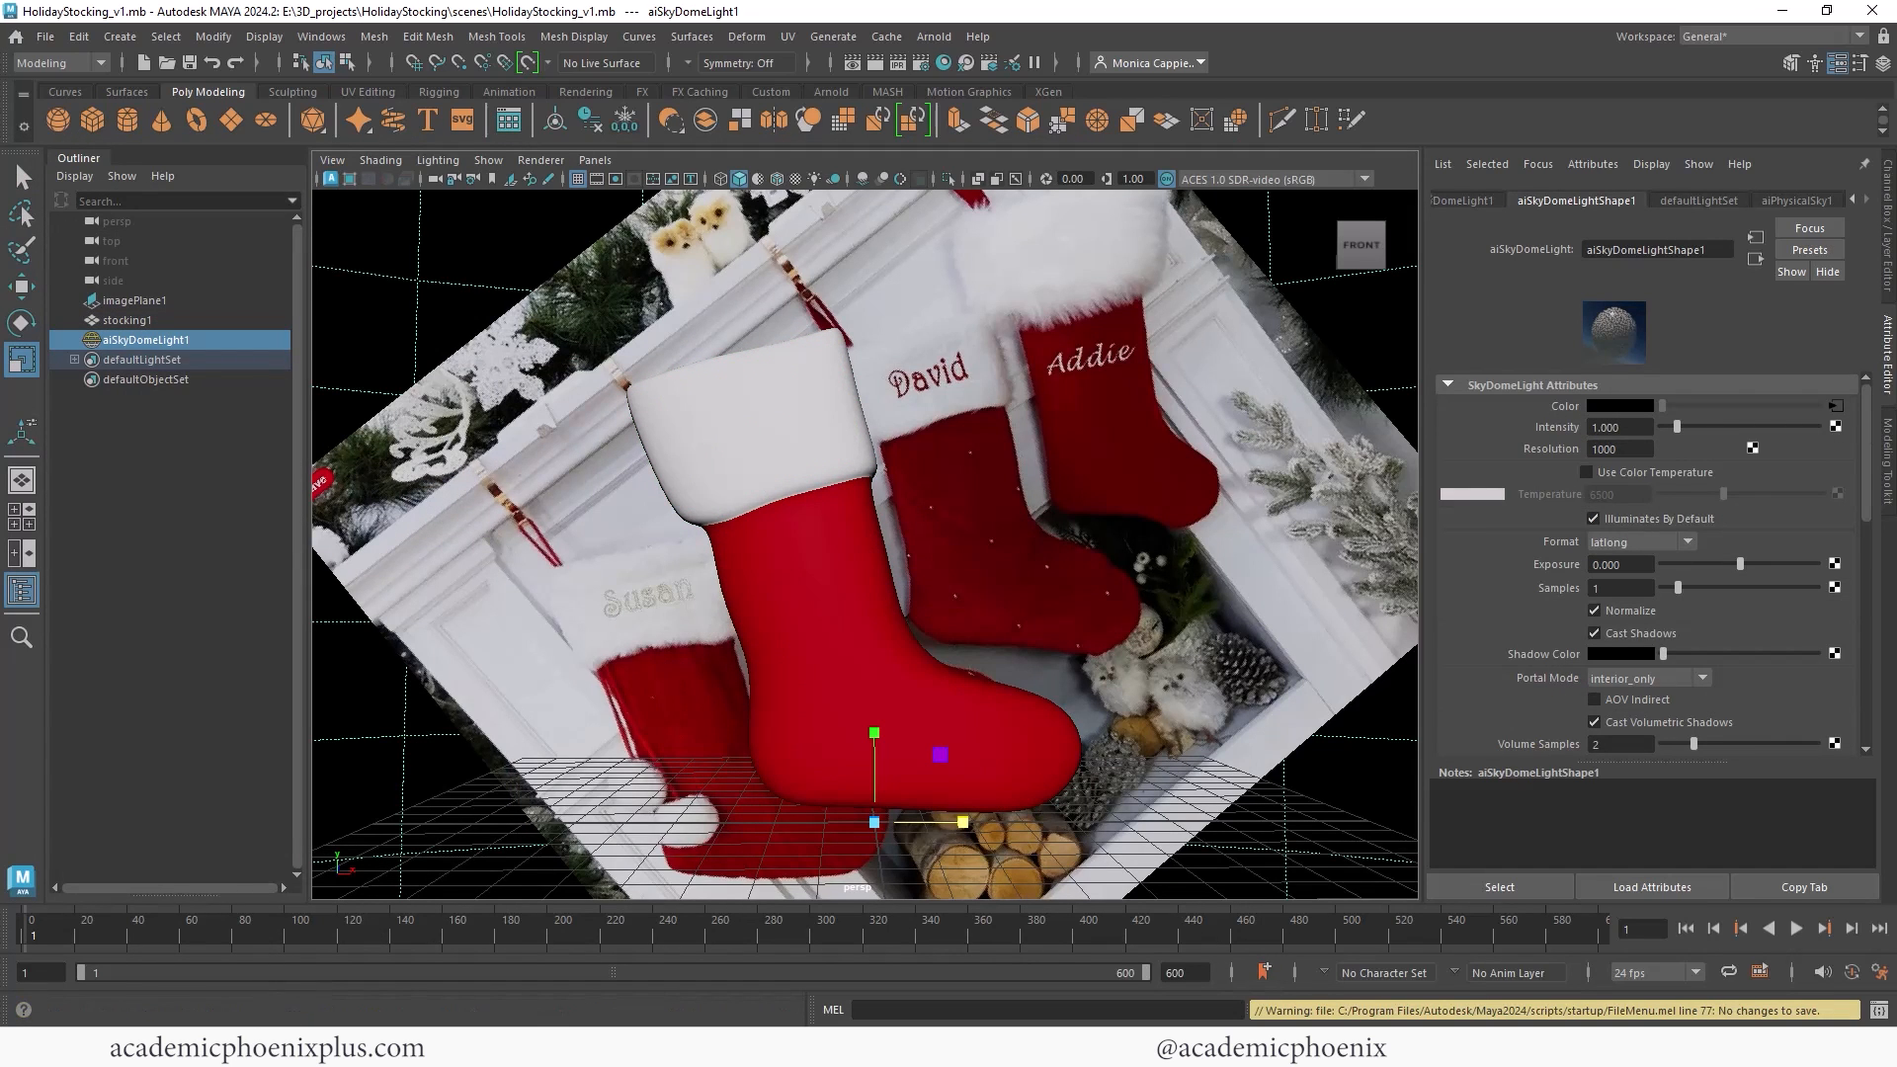
Step: Switch to Chrome and open the Toy Dino: Reference Image and Knit Patterns page from the Academic Phoenix downloads to examine its images
mouse_move(216, 1047)
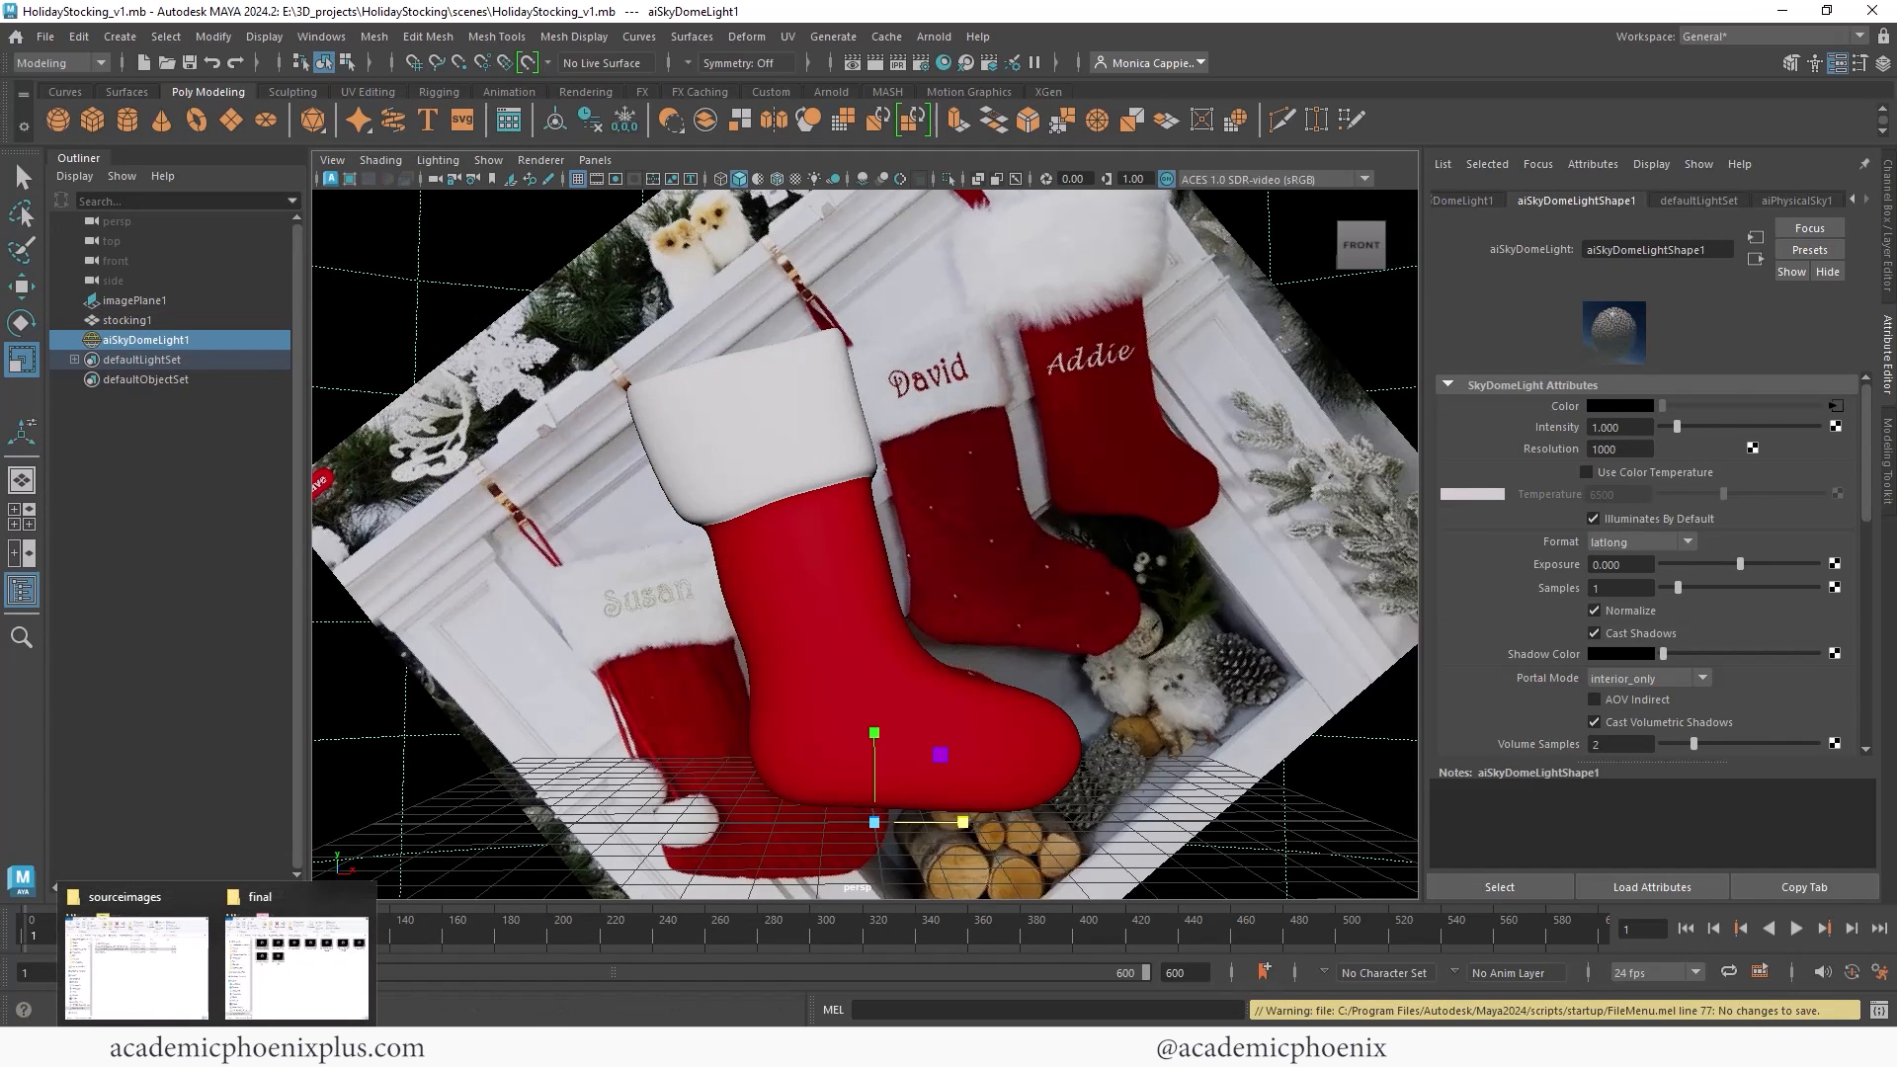
click(134, 968)
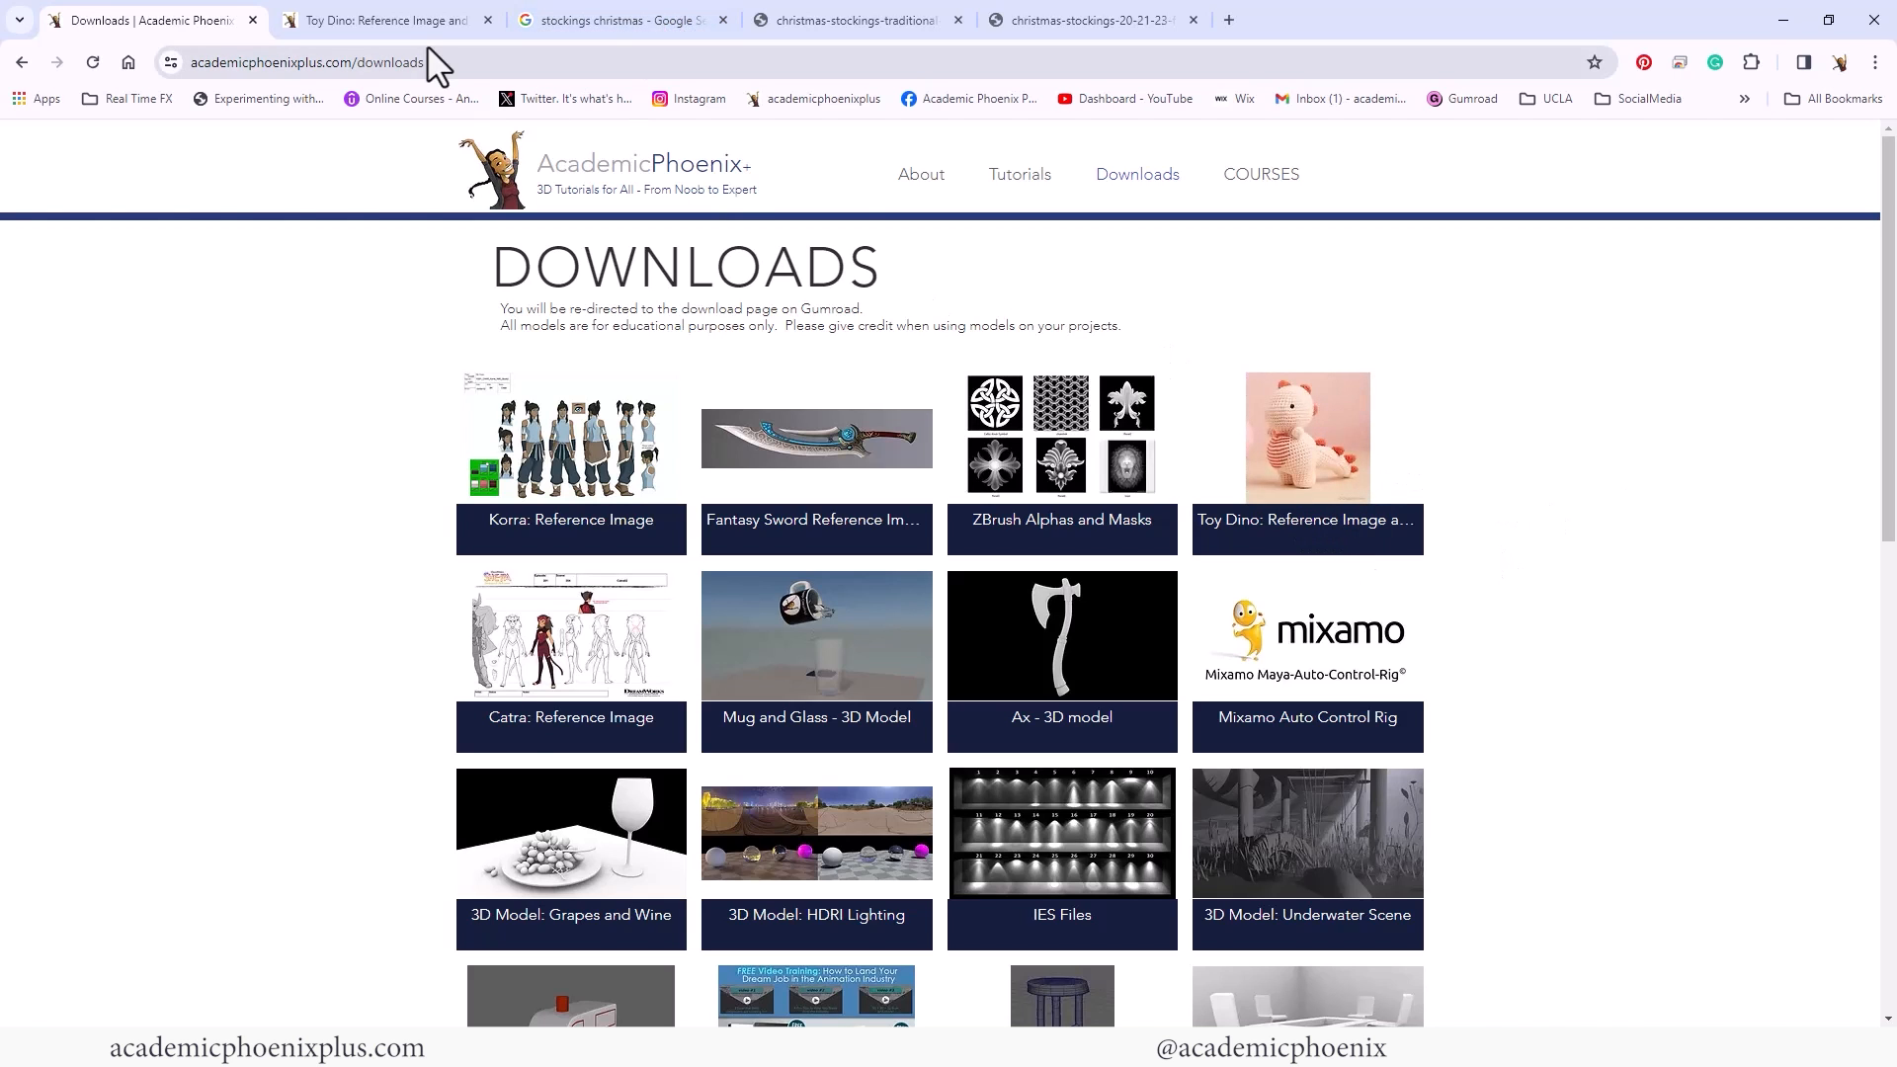
click(393, 20)
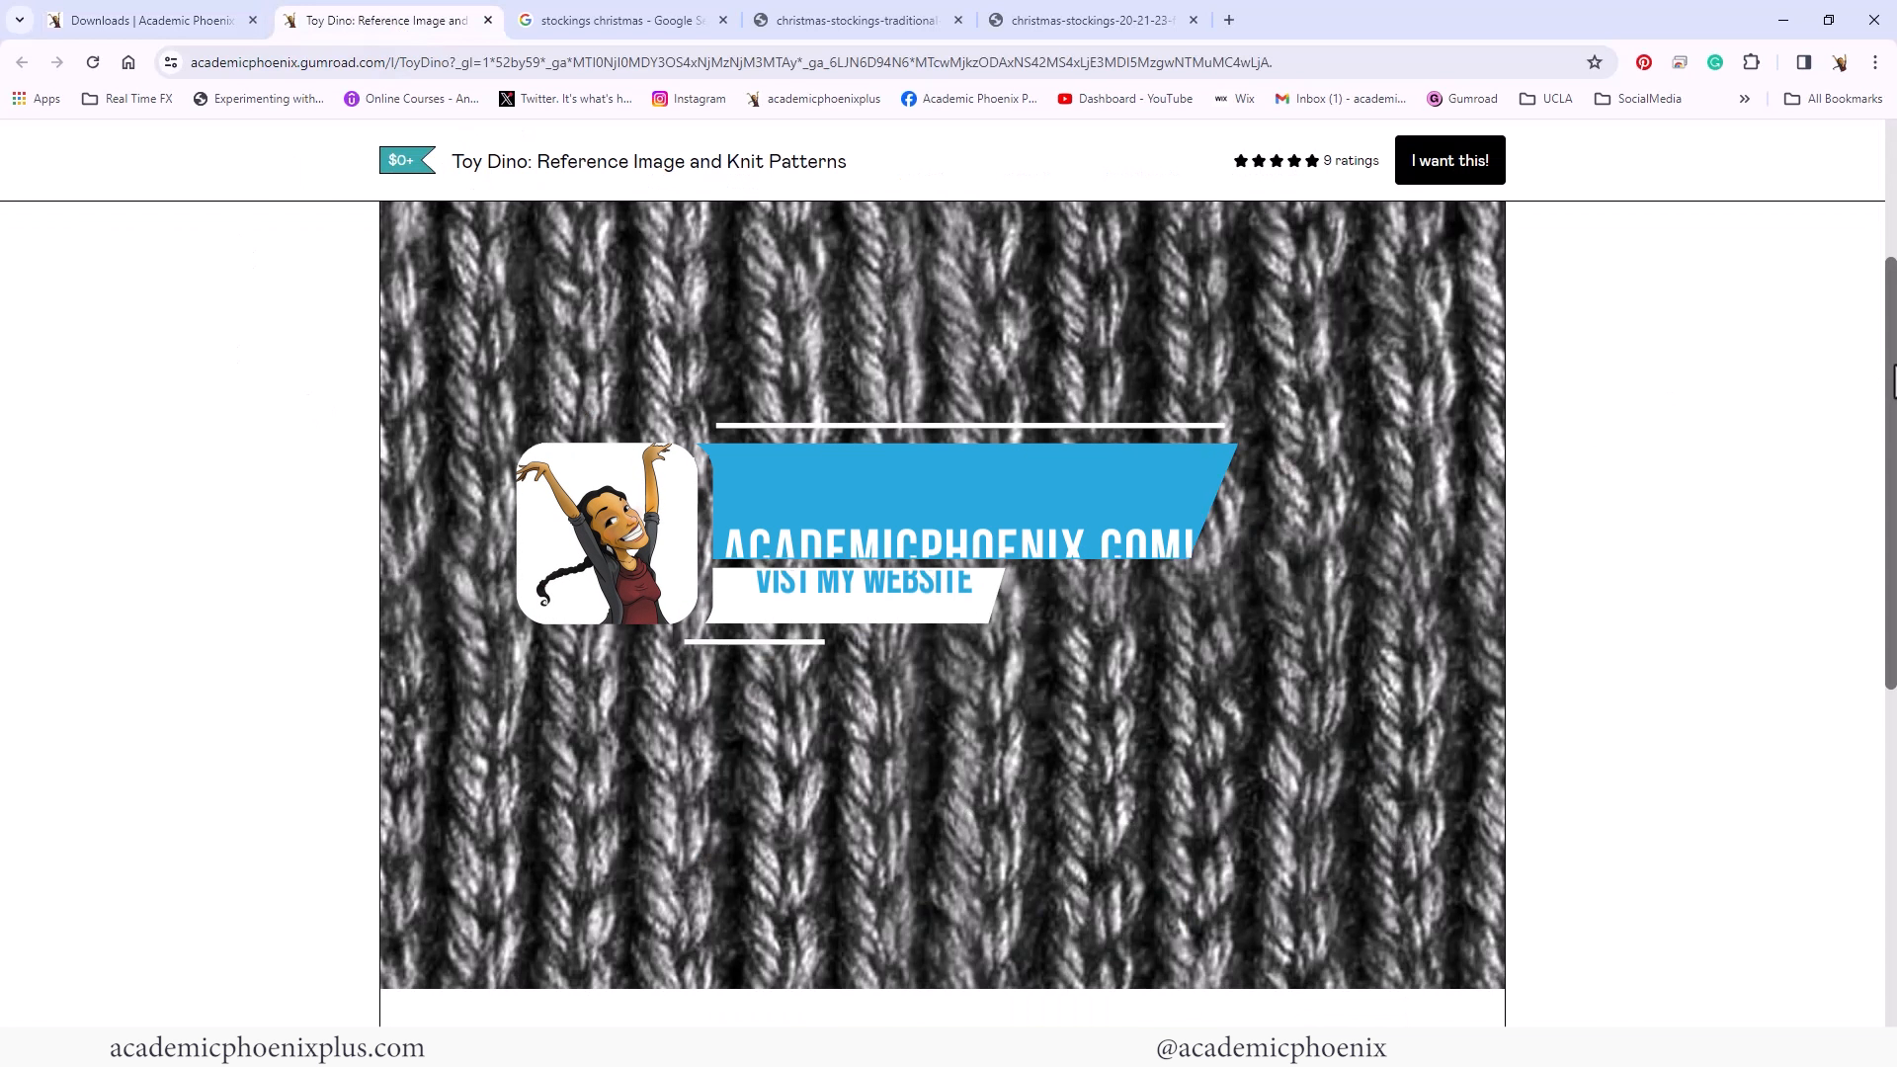
click(175, 19)
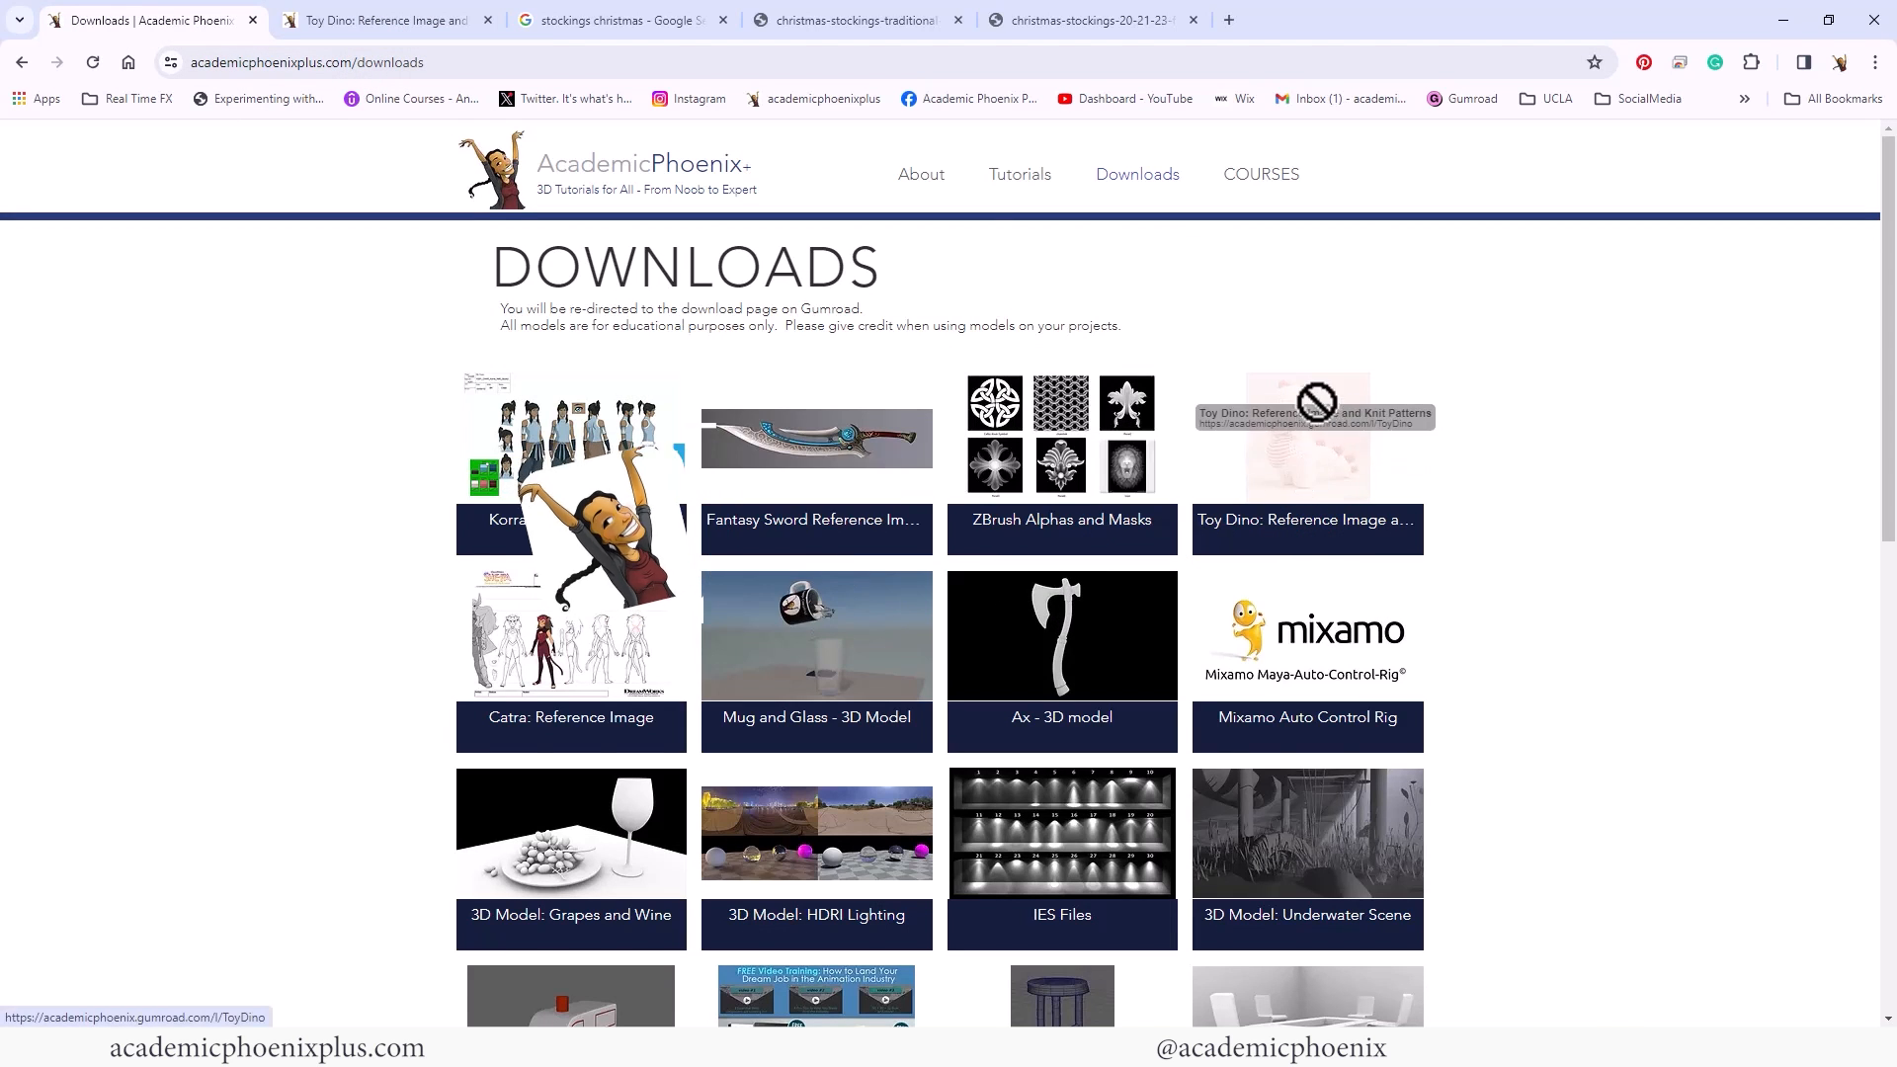
click(1319, 479)
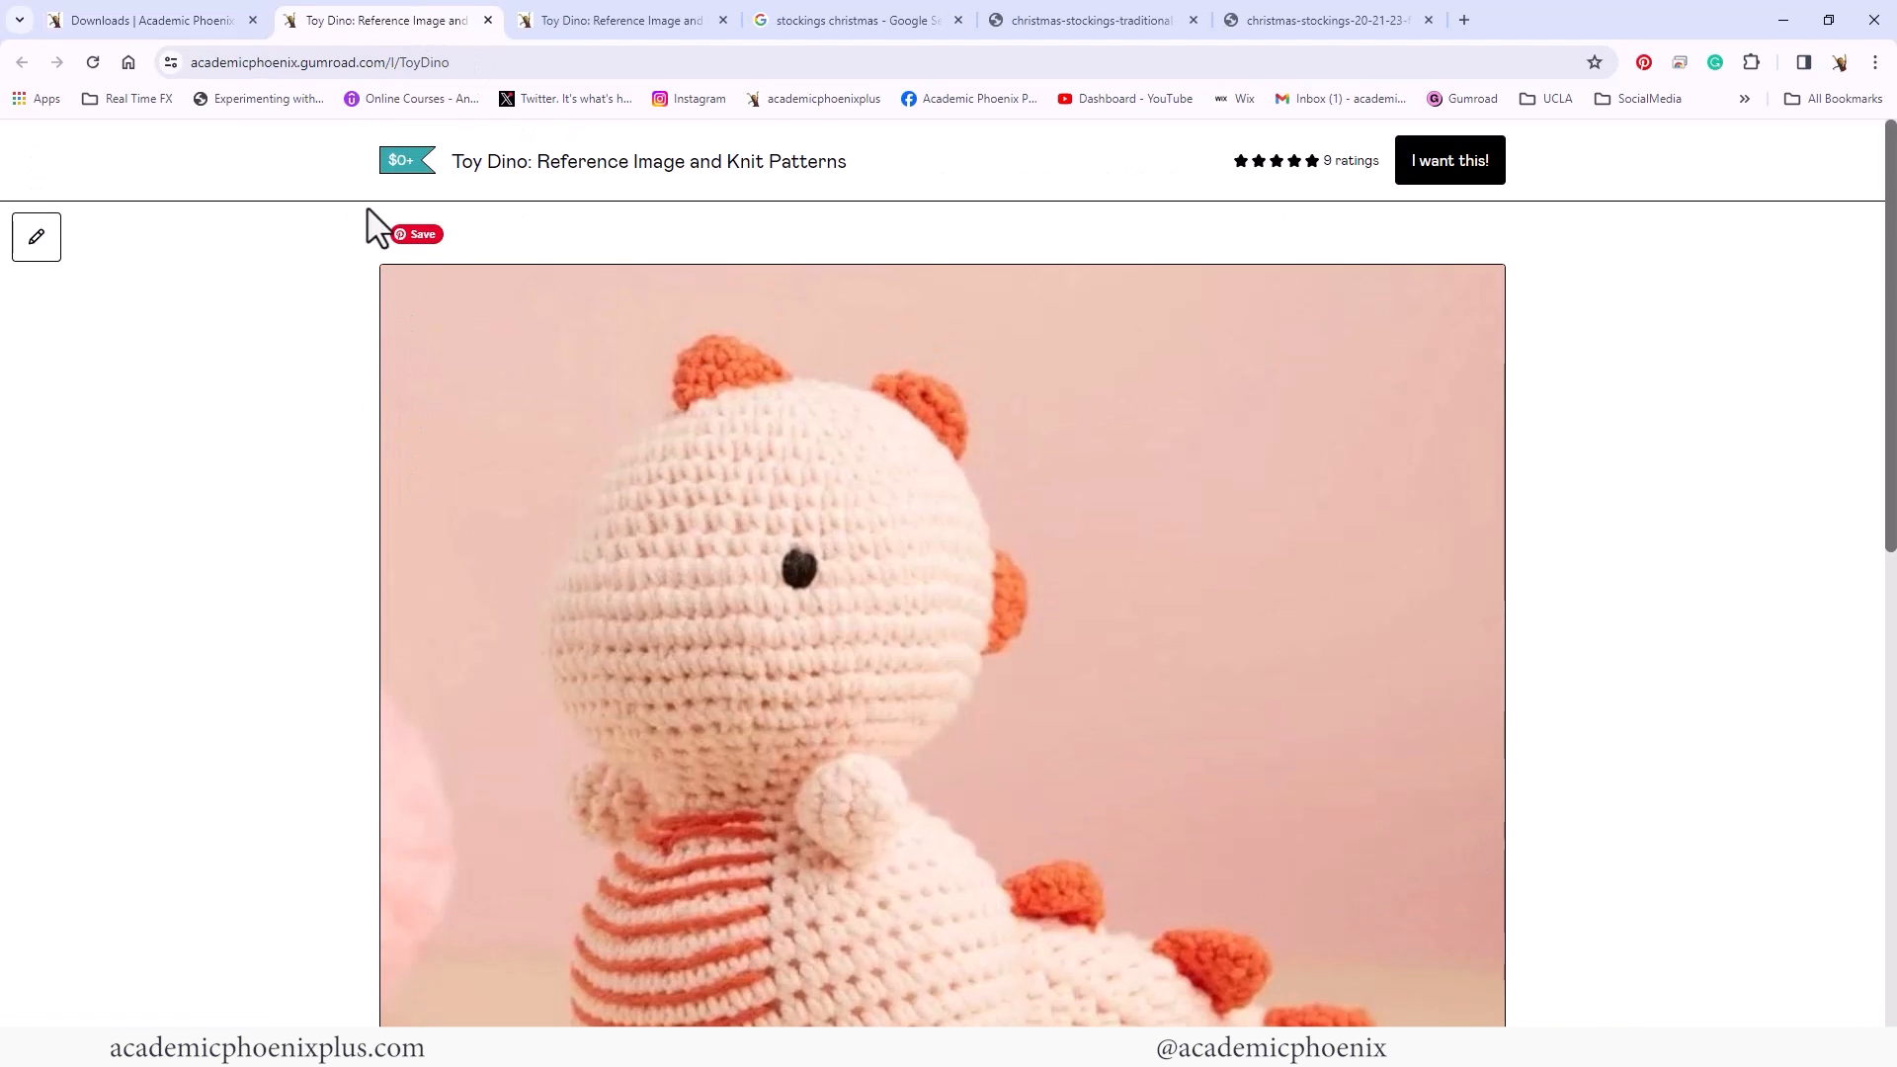
scroll(915, 502, down, 2)
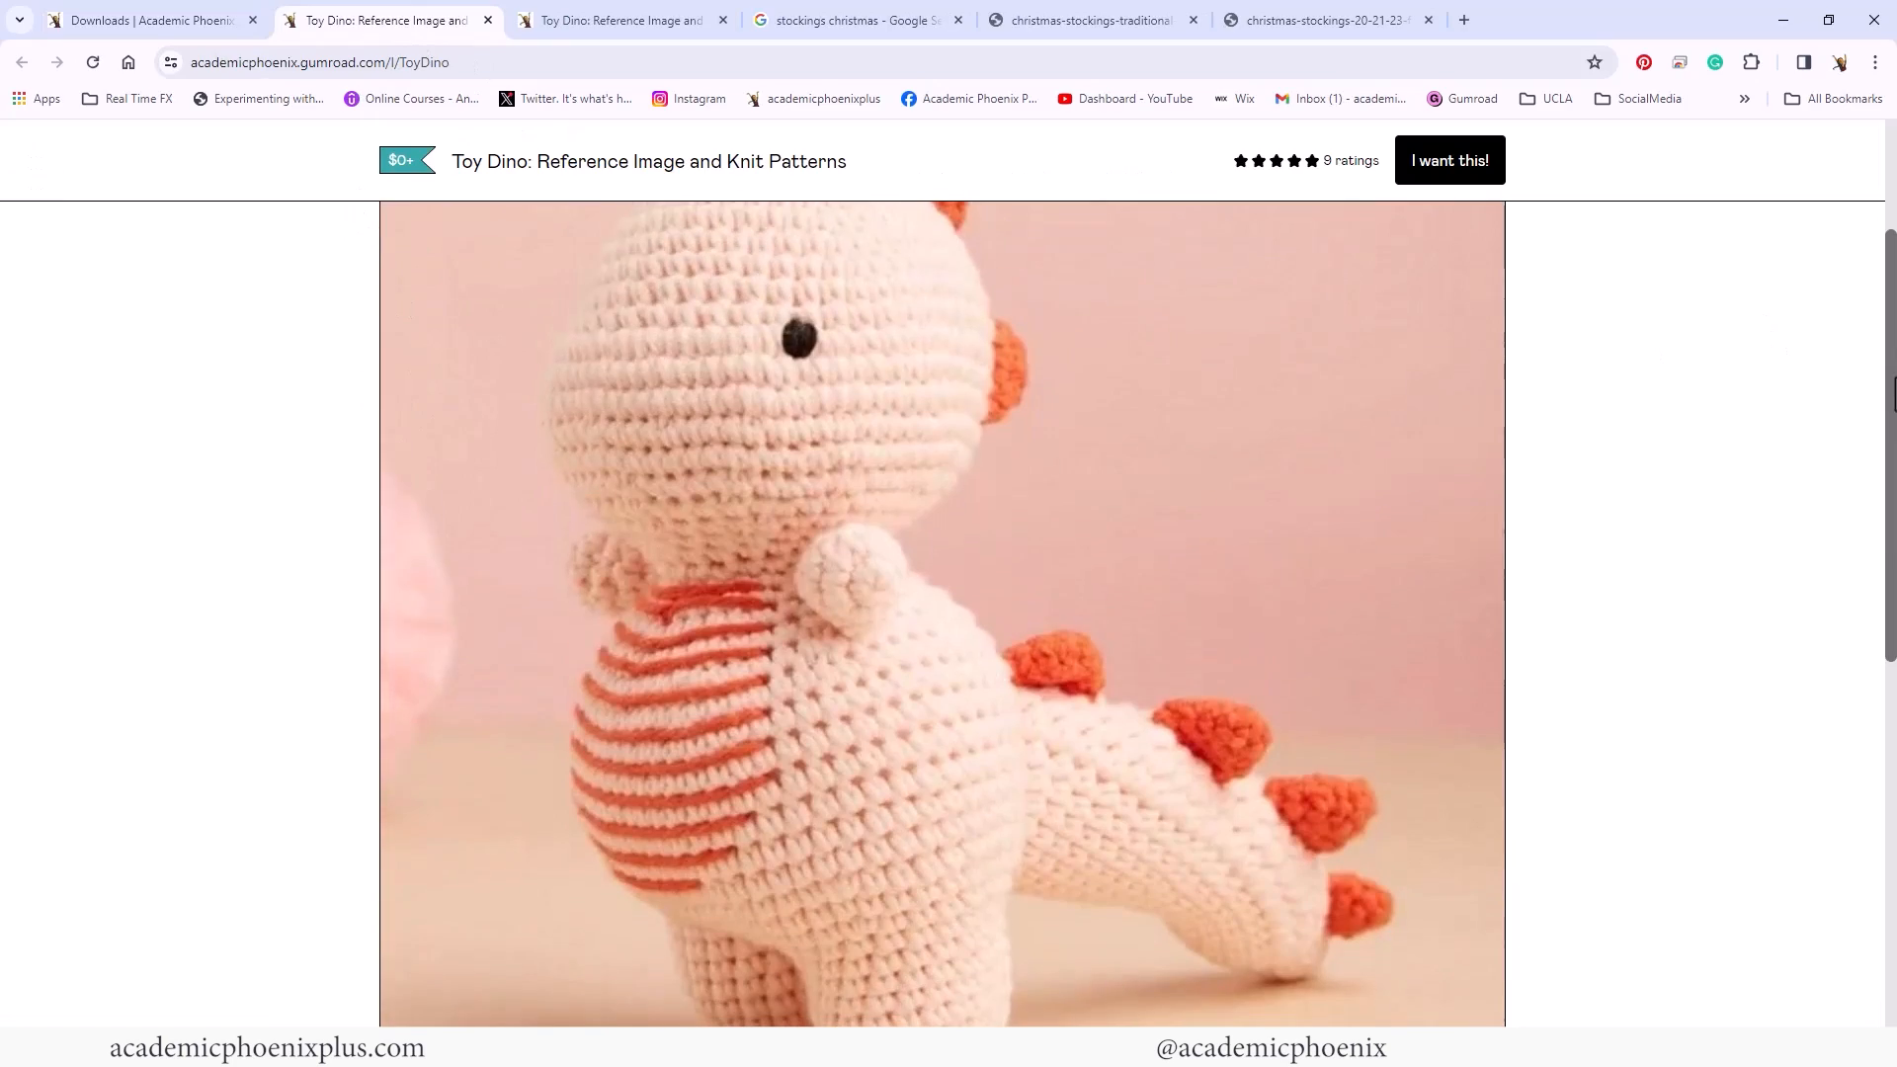
Step: Browse the black-and-white knit pattern images in the Toy Dino page's gallery
click(1476, 626)
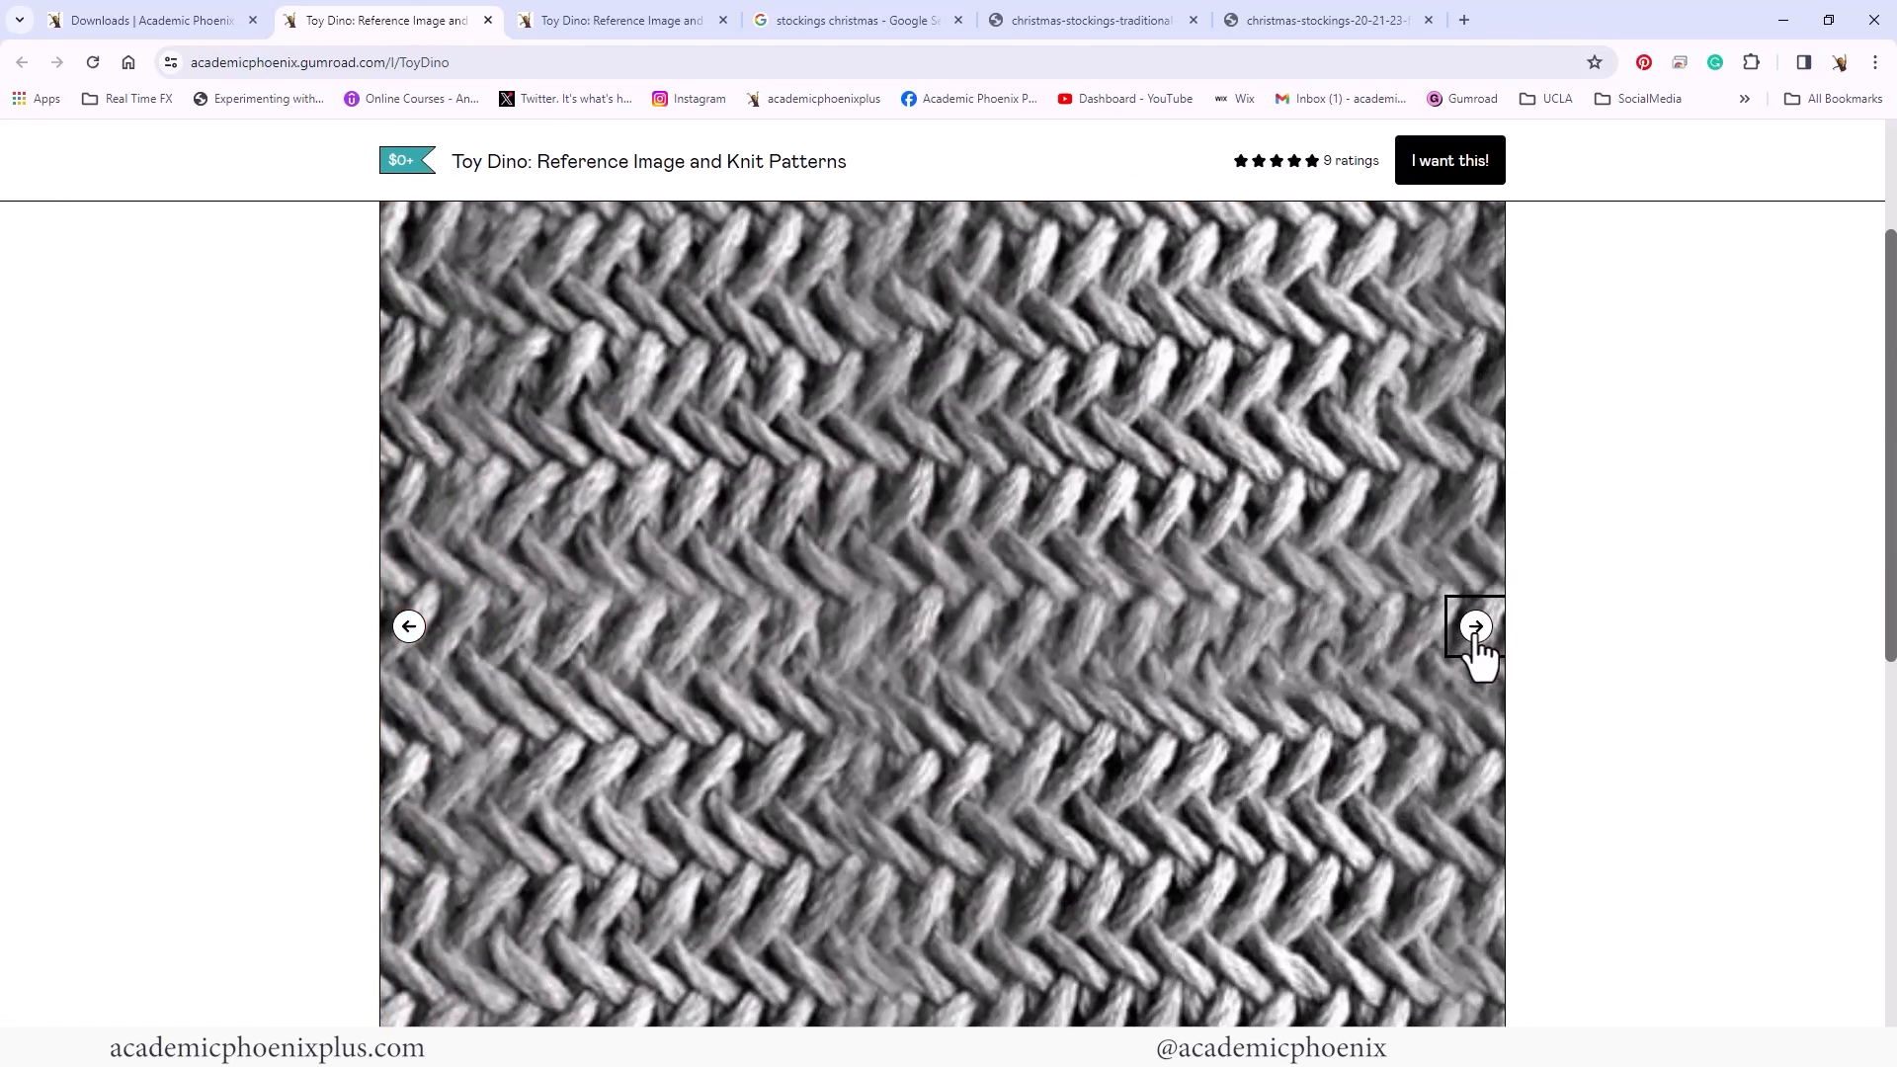
click(1476, 626)
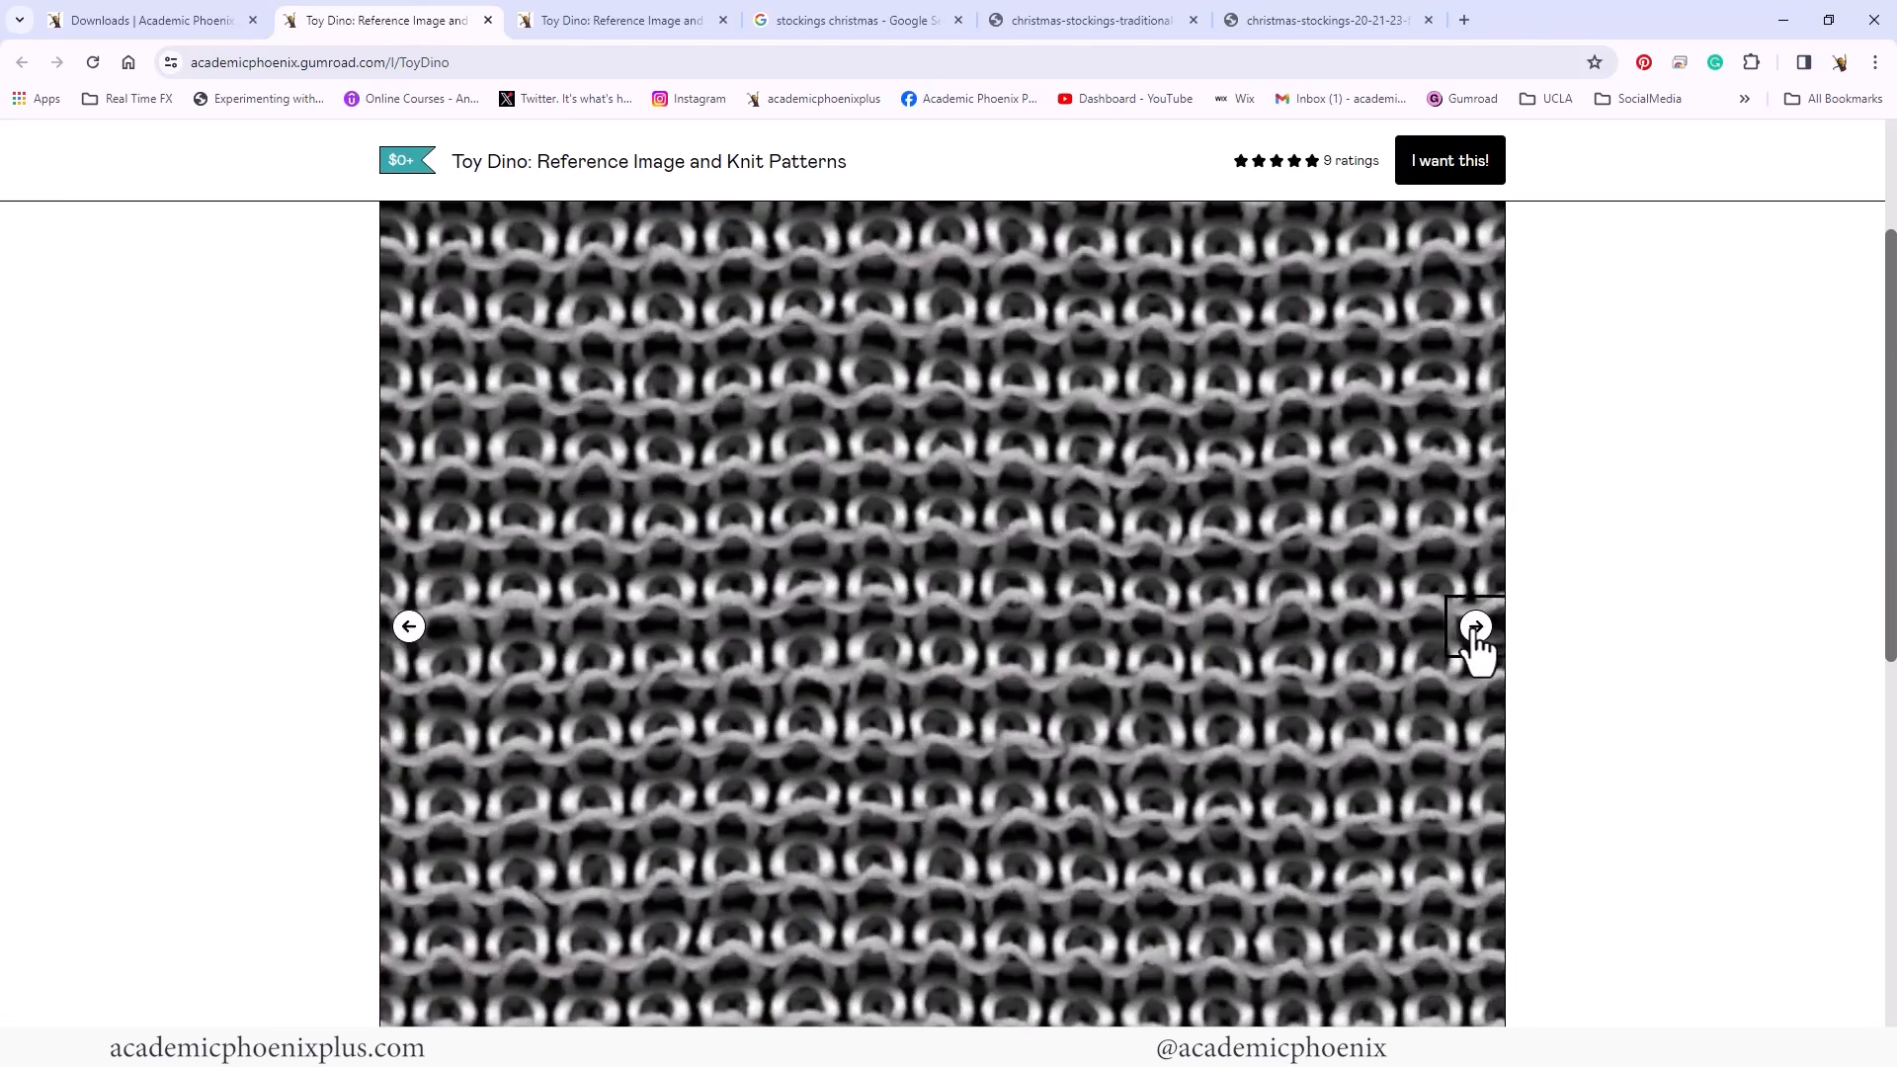
click(1476, 626)
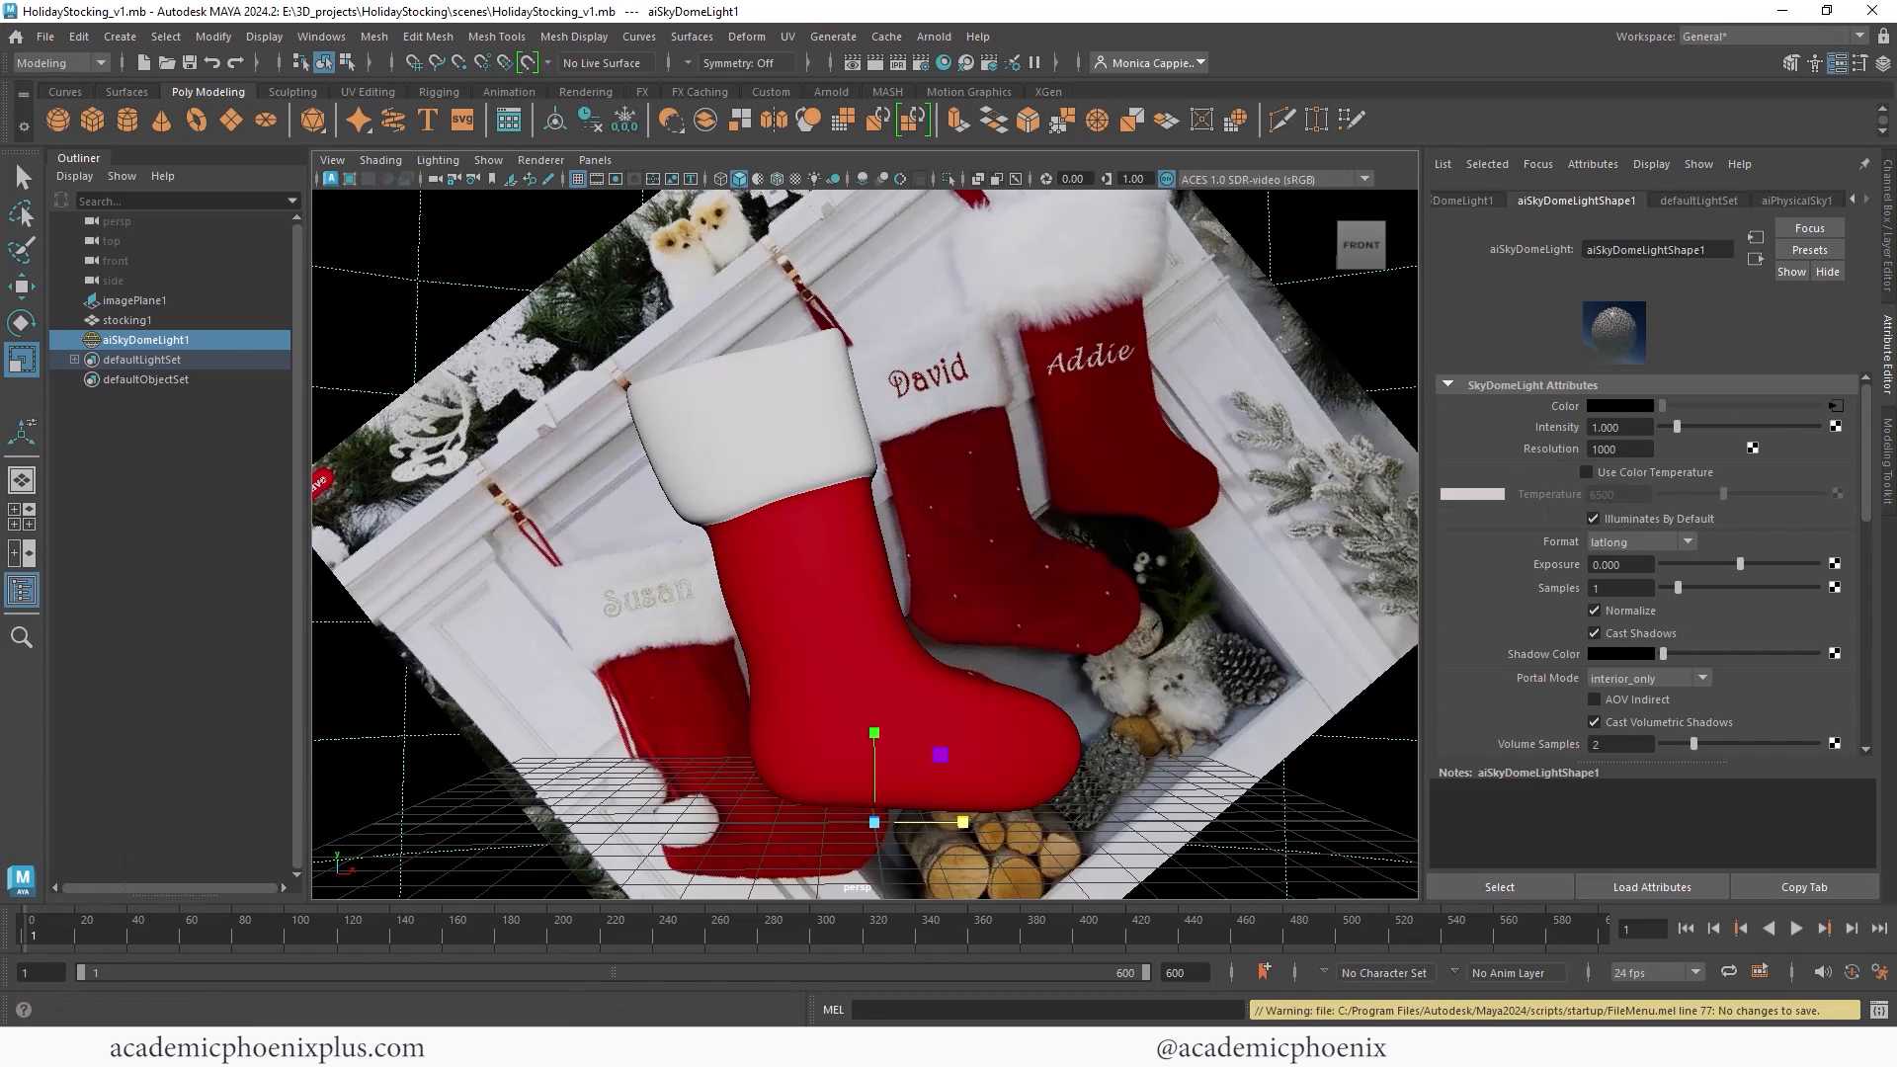
Step: Open the HolidayStocking sourceimages folder and preview the knitPattern5, knitPattern6 and knitPattern10 images
click(217, 1047)
click(136, 963)
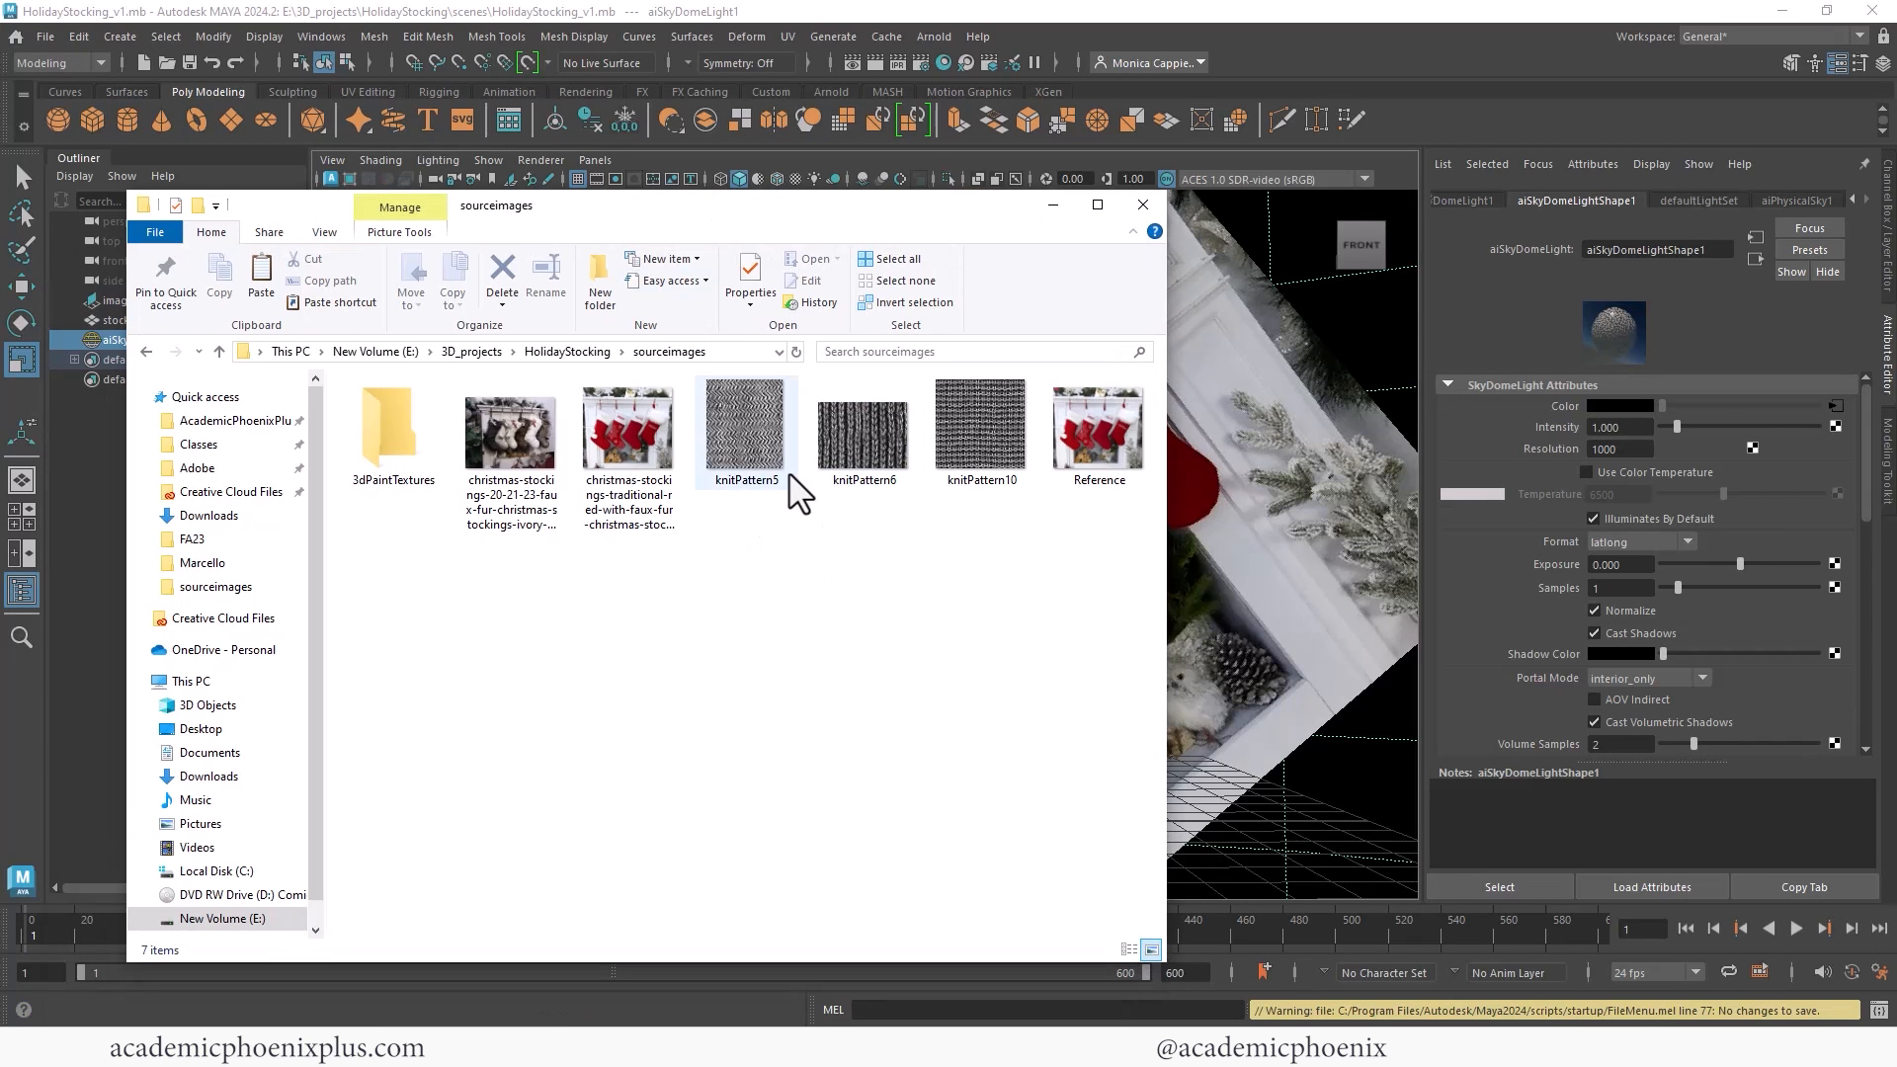
click(776, 479)
double_click(787, 469)
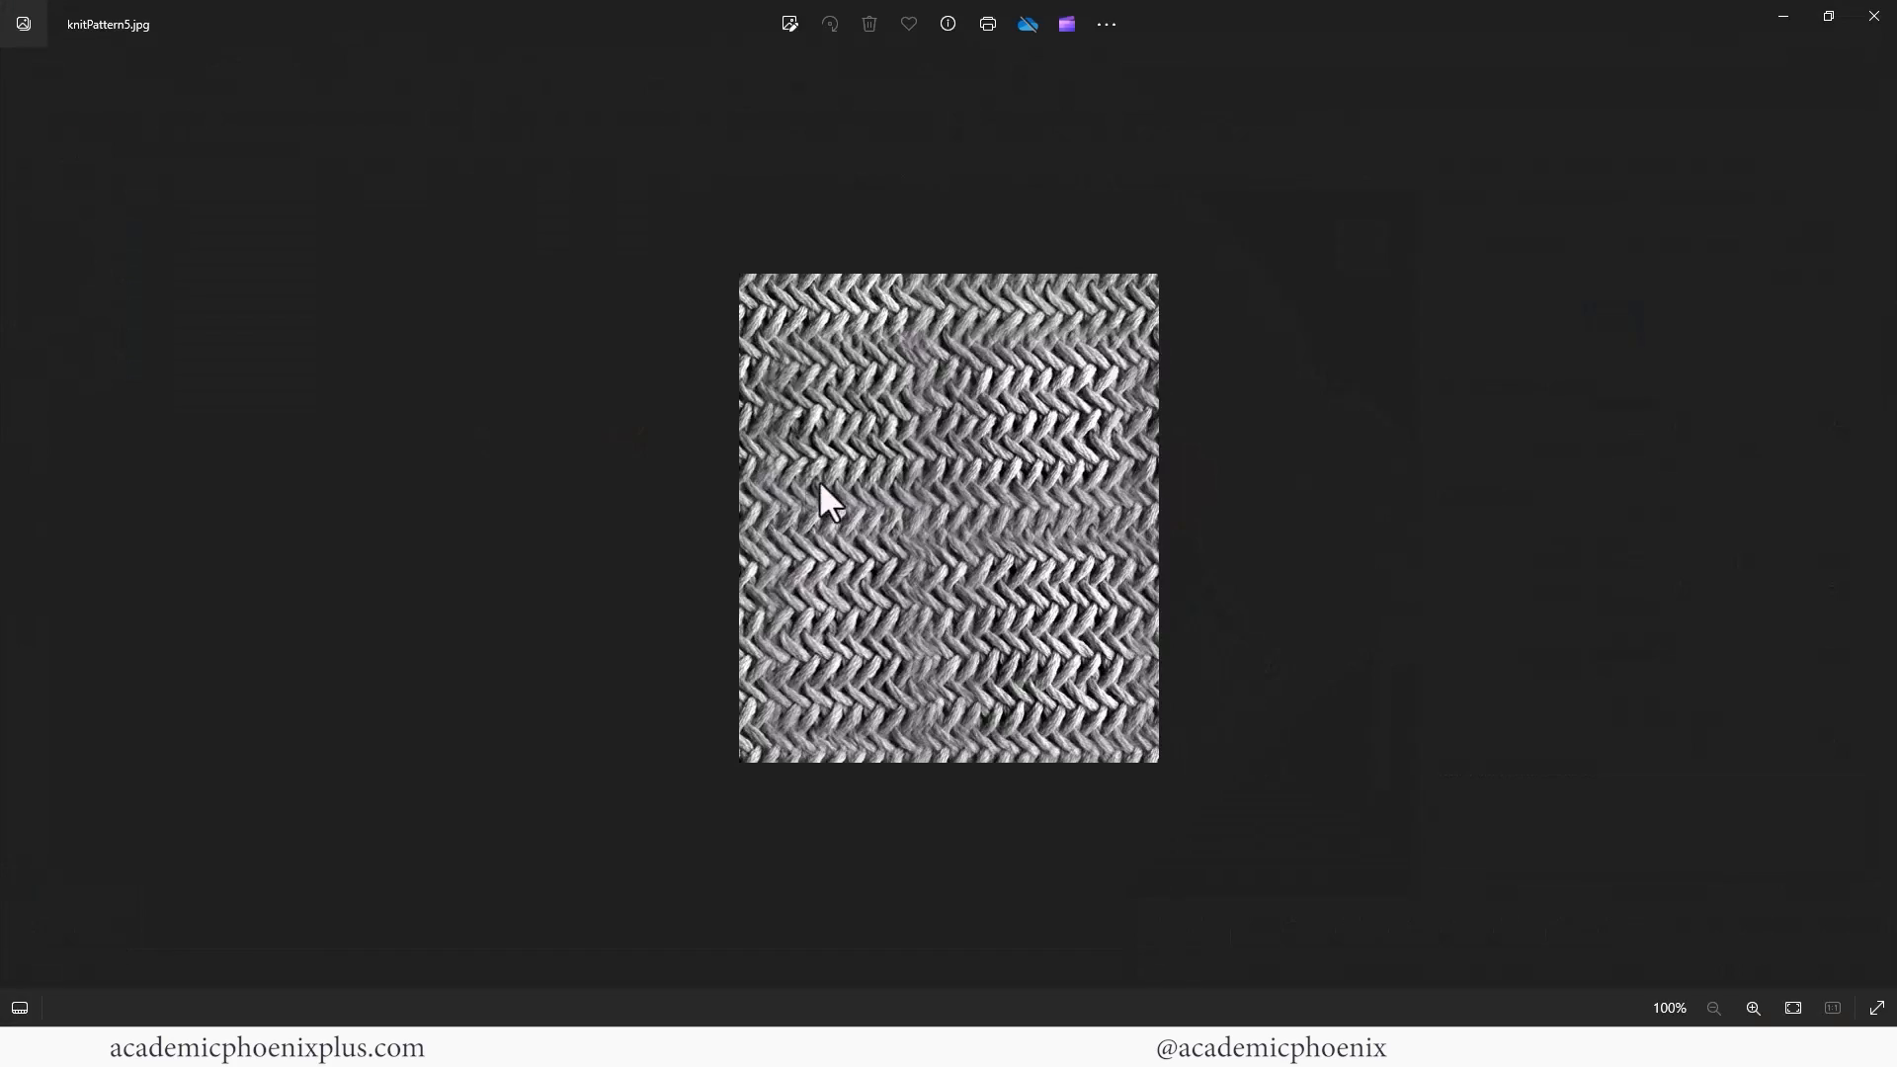
key(Right)
key(Right)
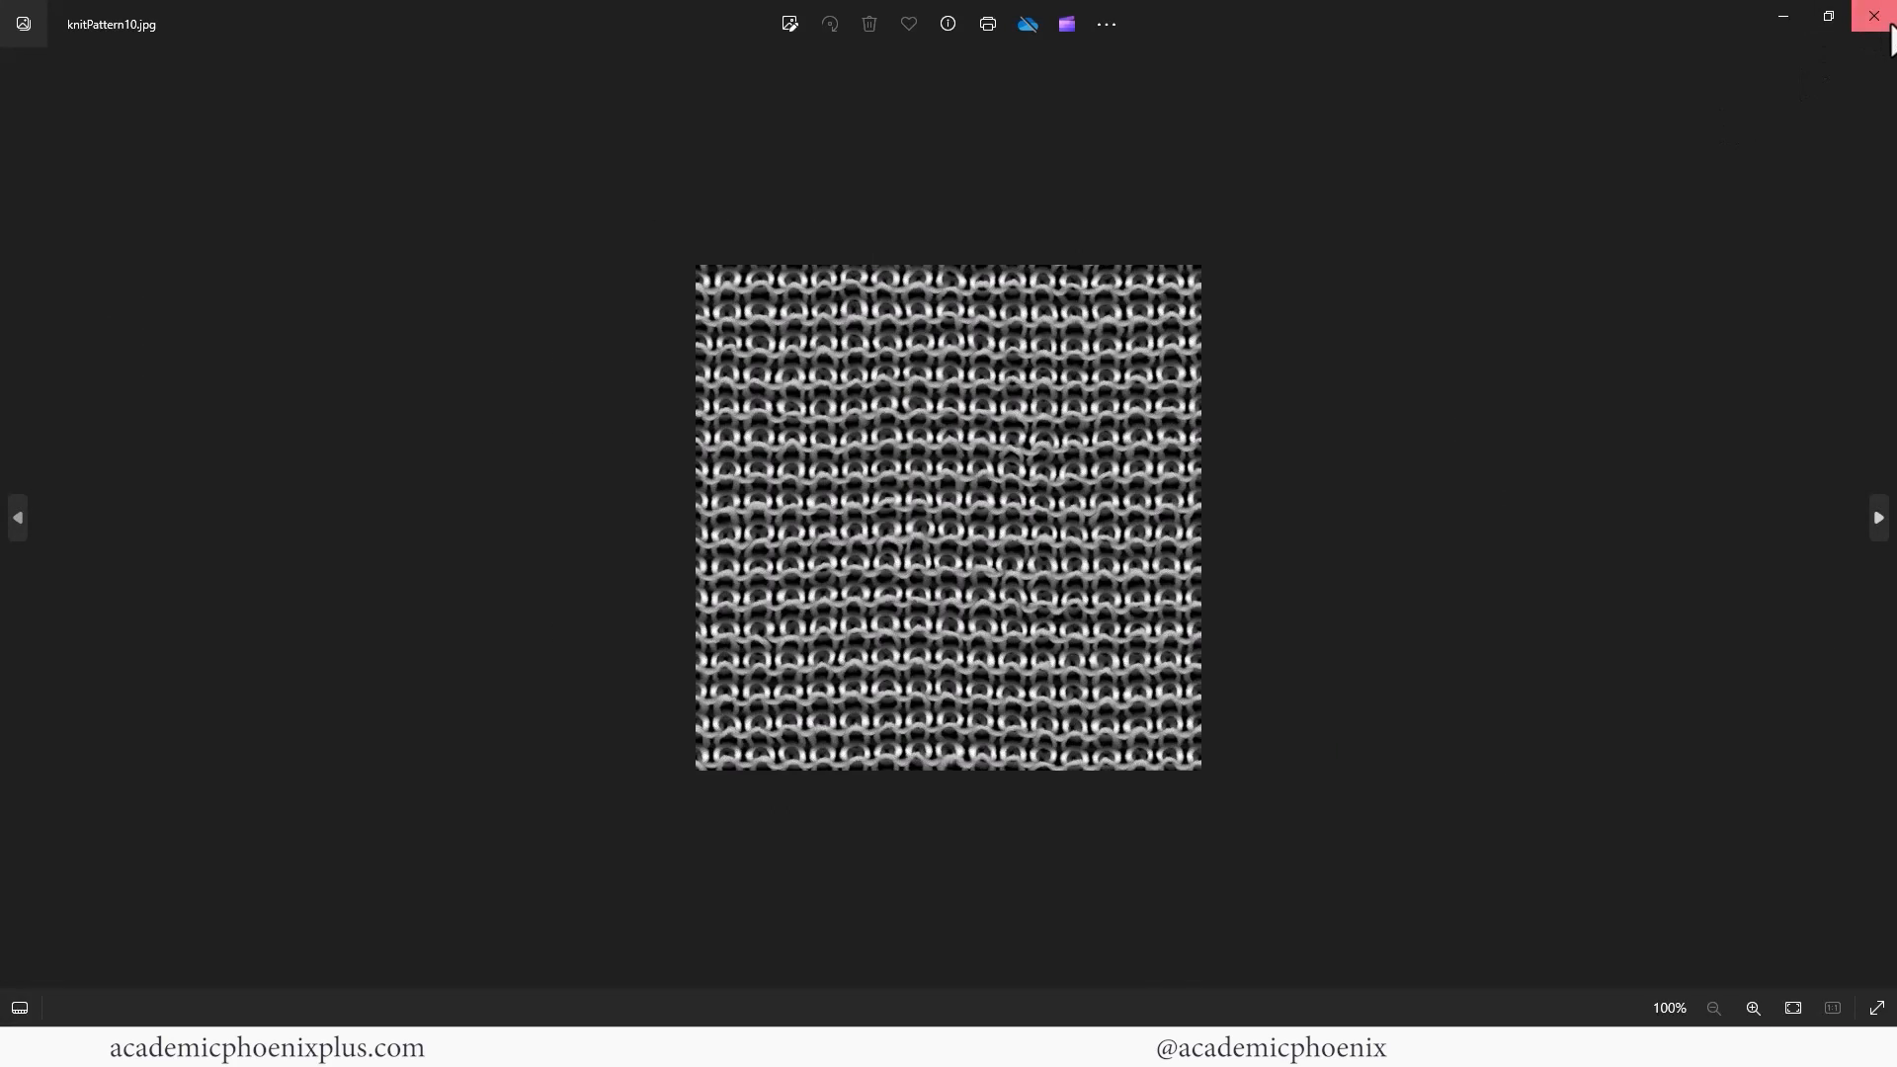
click(1890, 28)
drag(956, 219, 686, 251)
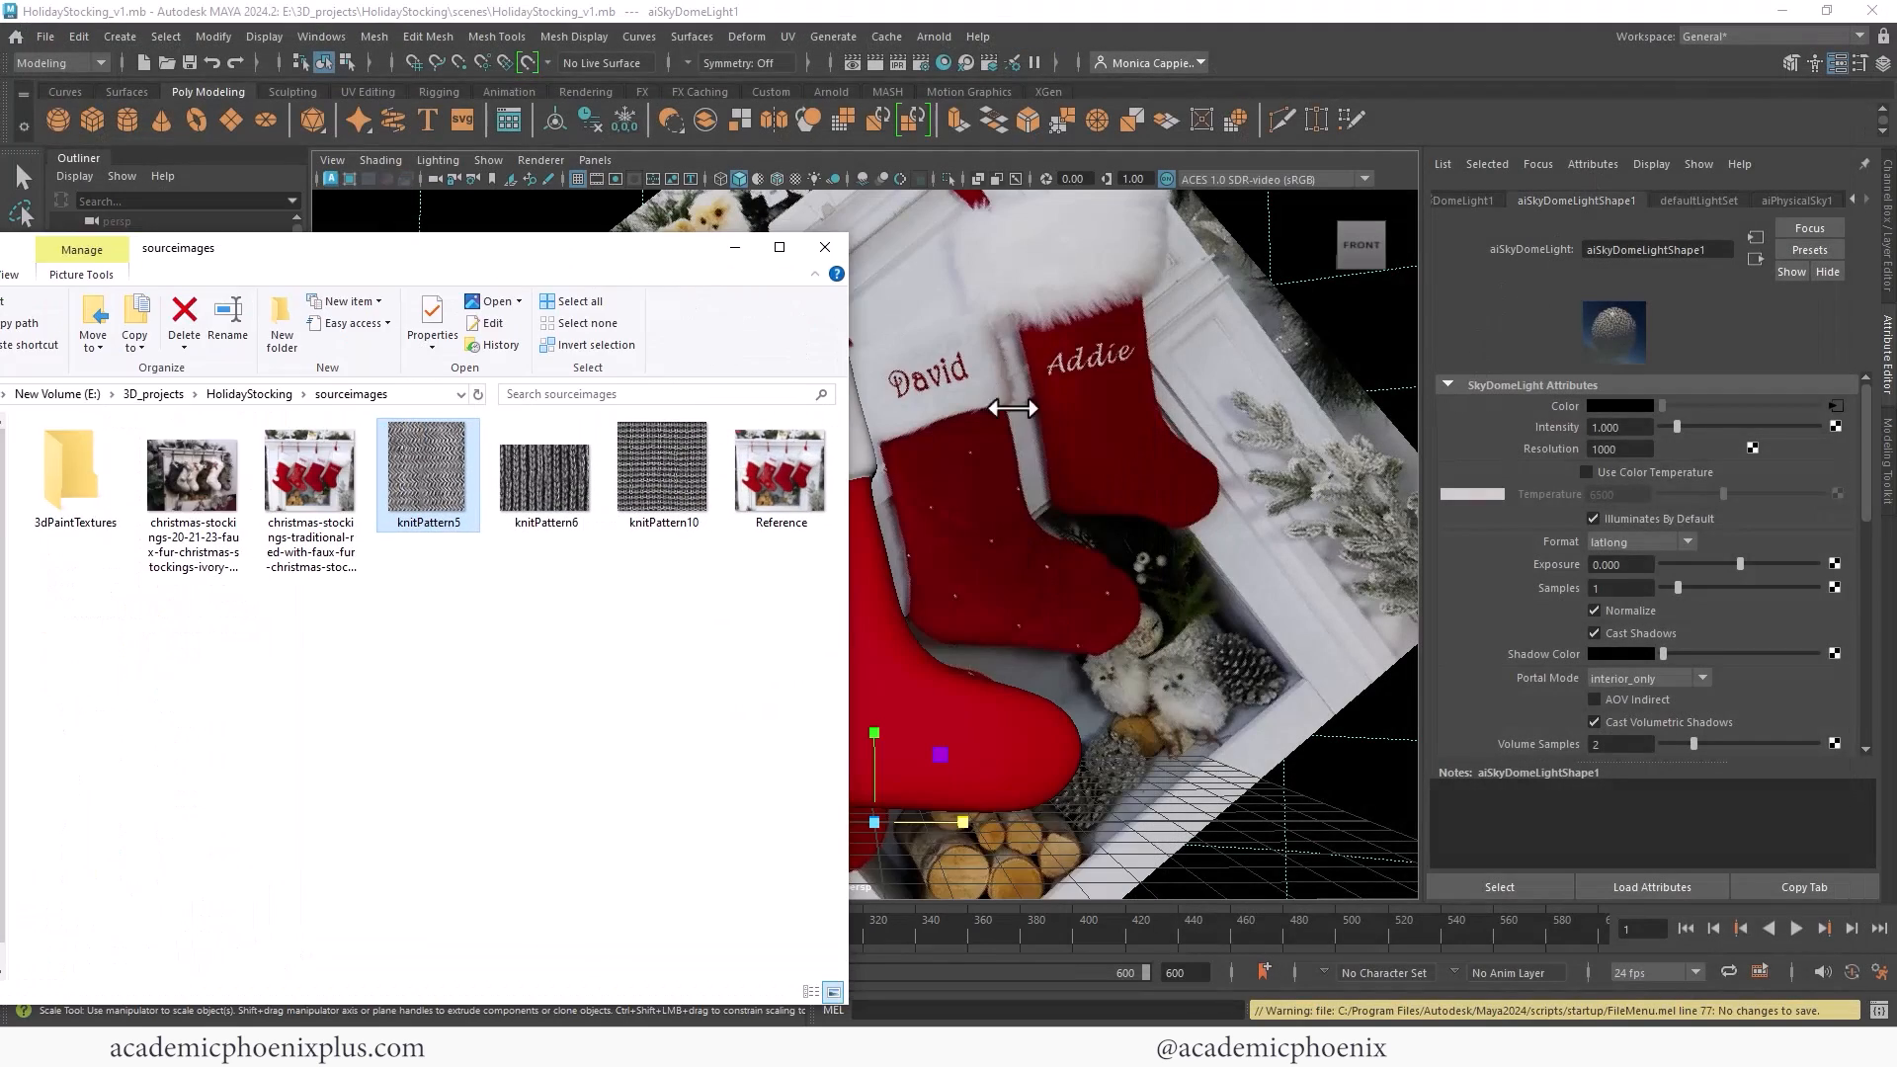
Step: Connect a file texture to the Bump Mapping of the stocking's red_Shader material
click(889, 692)
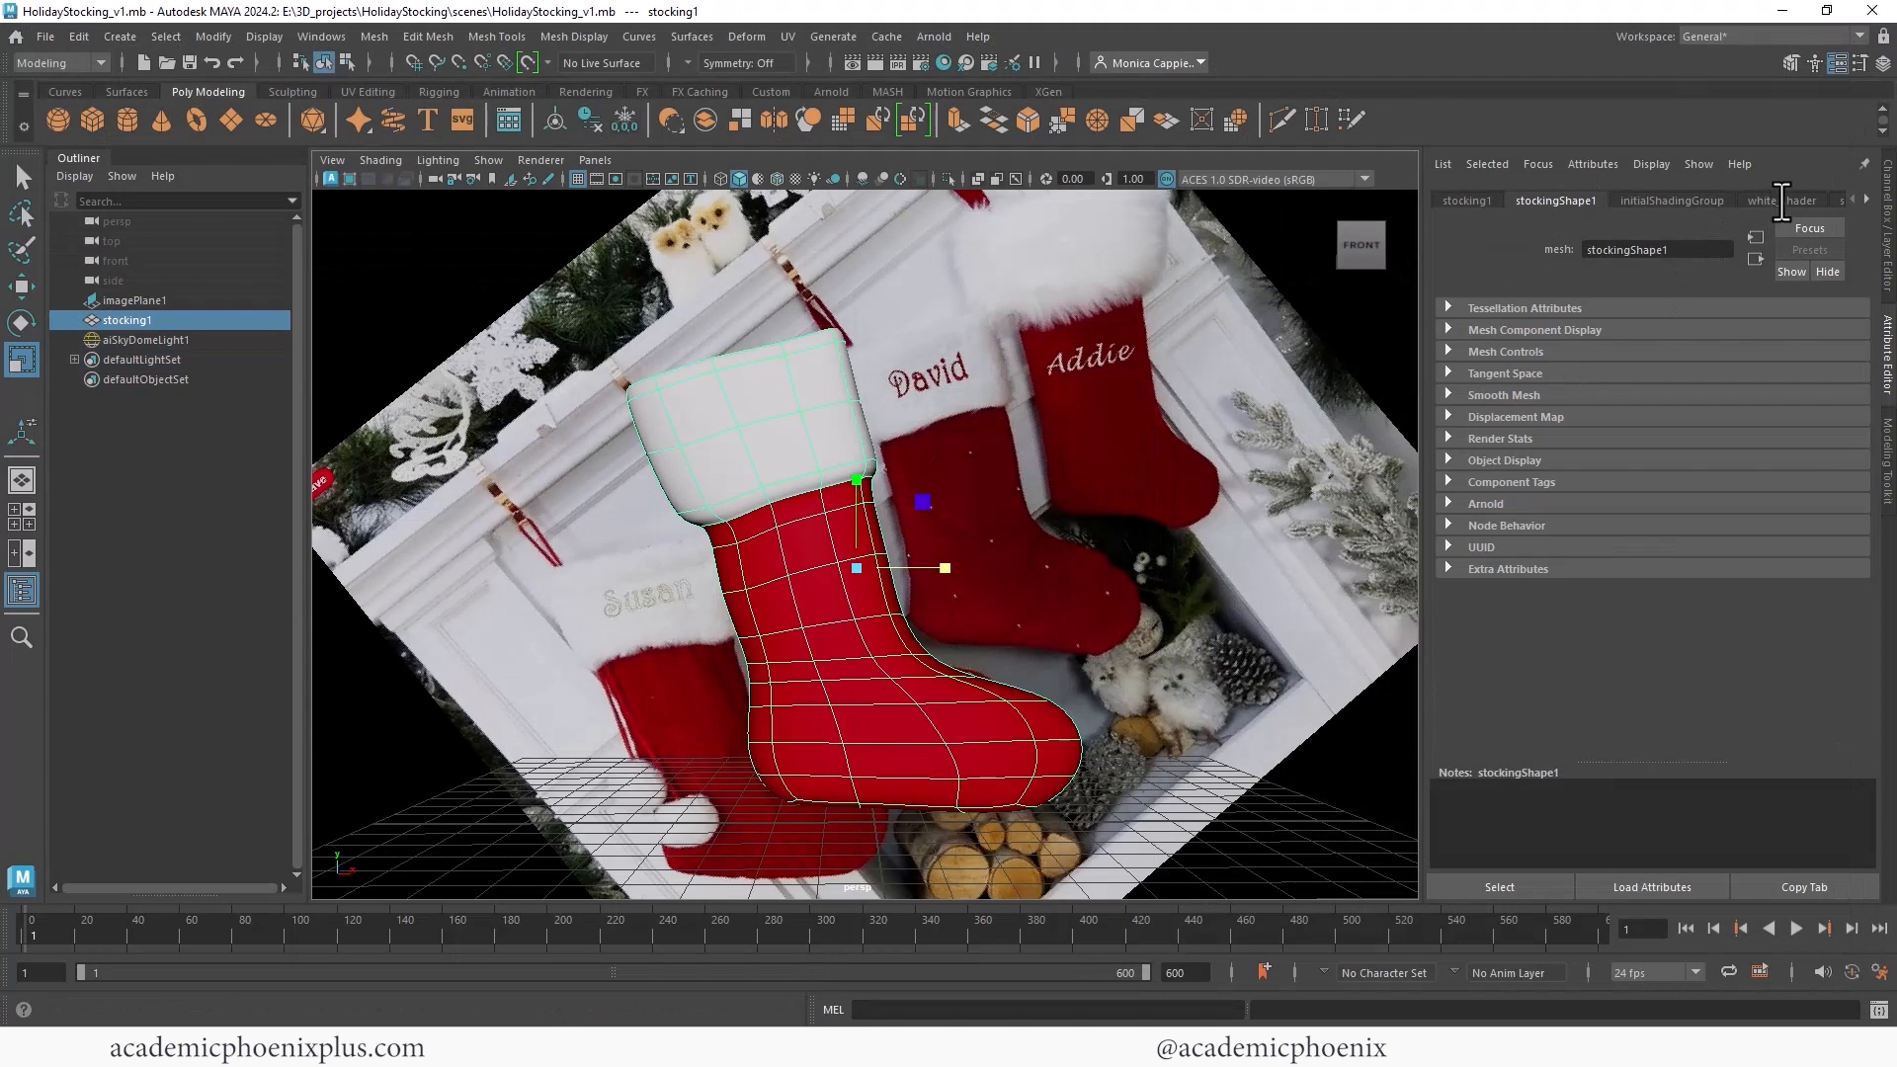
click(1782, 201)
click(1866, 200)
scroll(1858, 643, down, 3)
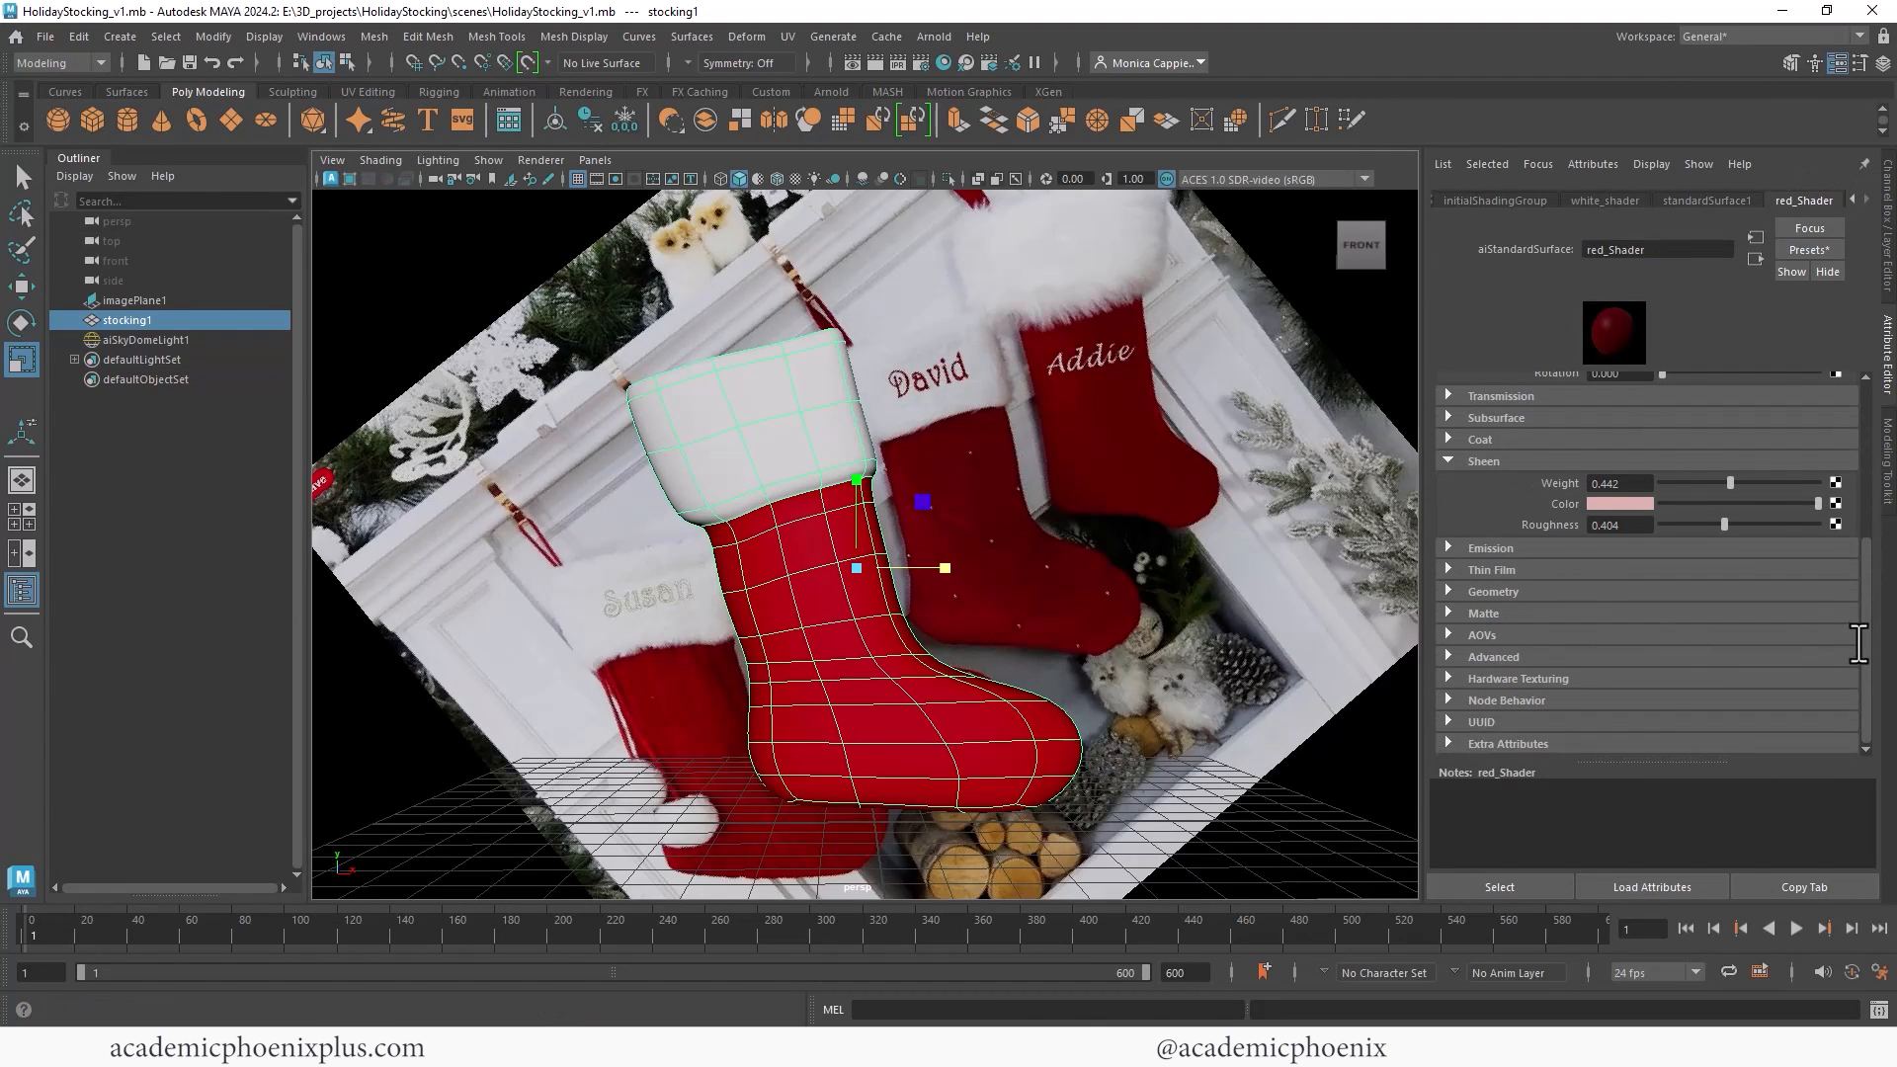
click(1511, 610)
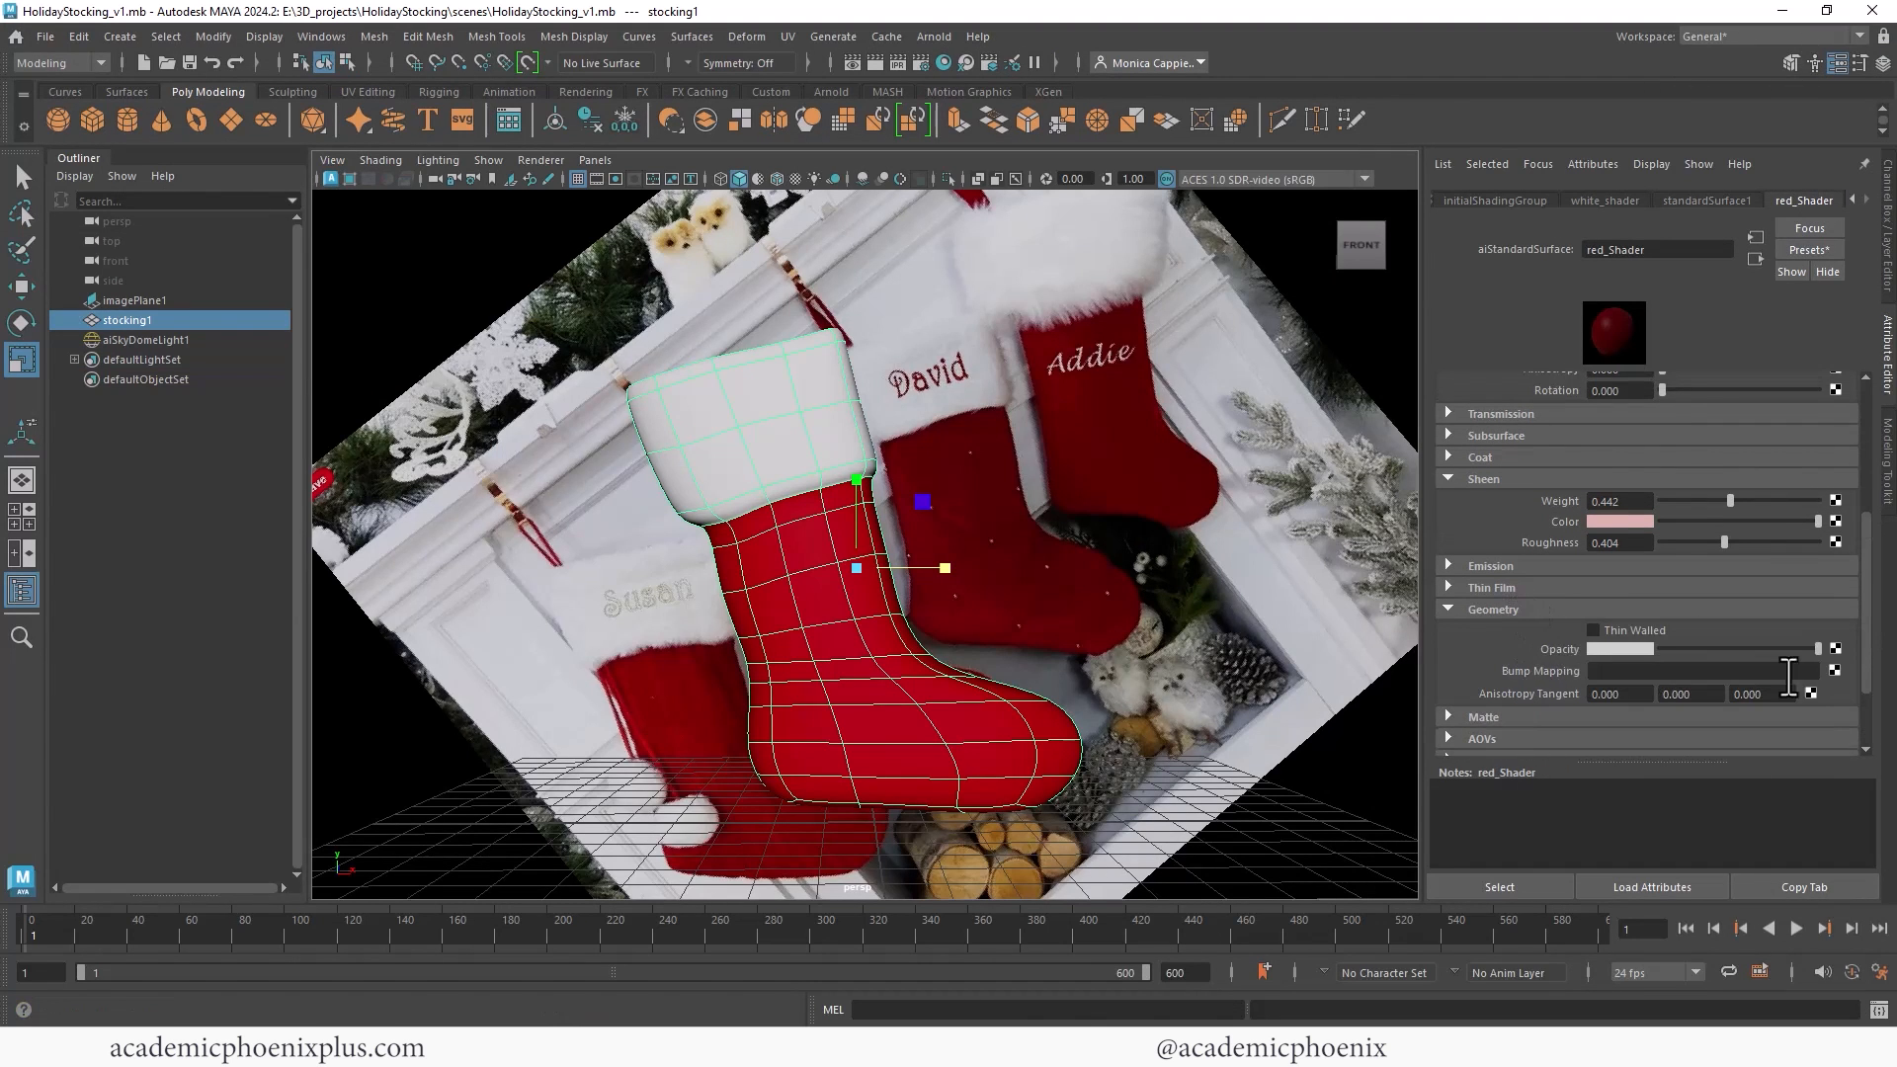
click(1835, 671)
click(877, 397)
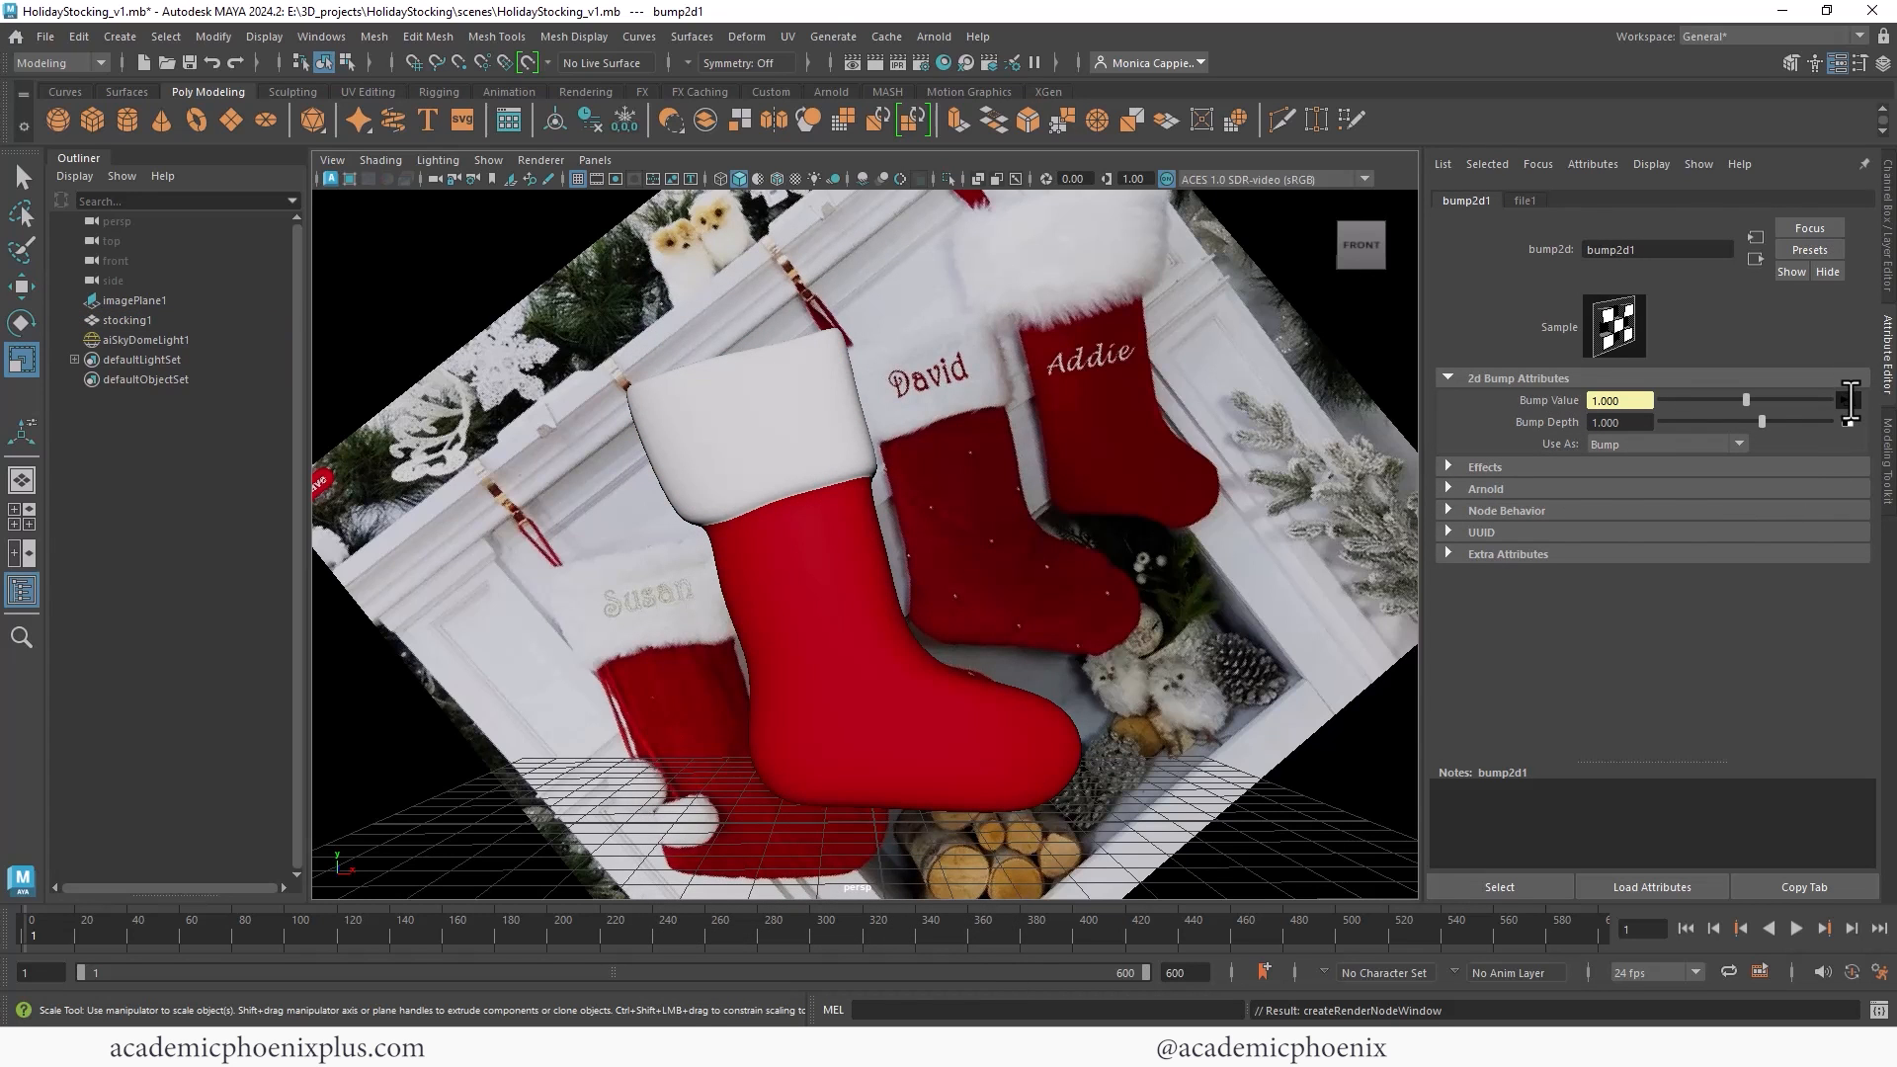
Step: Load knitPattern6.jpg from sourceimages into the bump's file texture and display textures on the stocking in the viewport
click(1848, 401)
click(1839, 470)
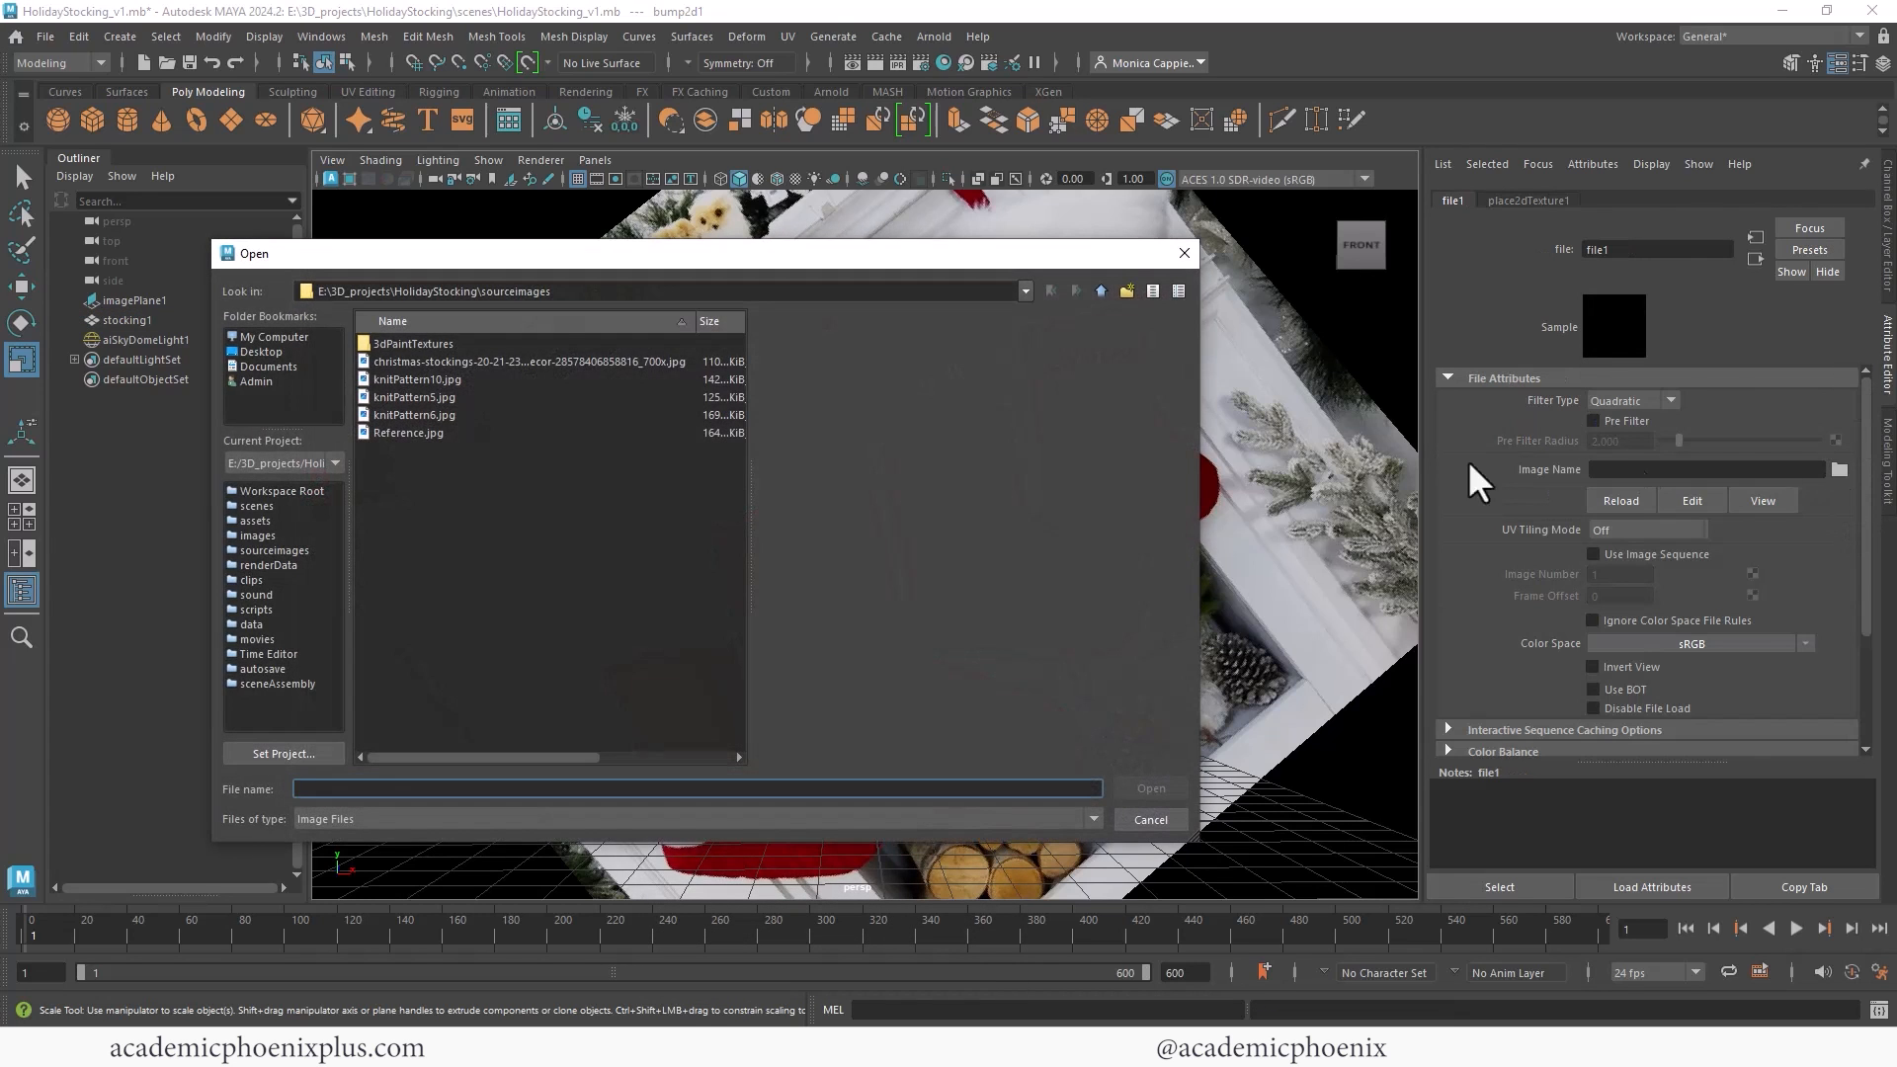
click(473, 413)
click(488, 397)
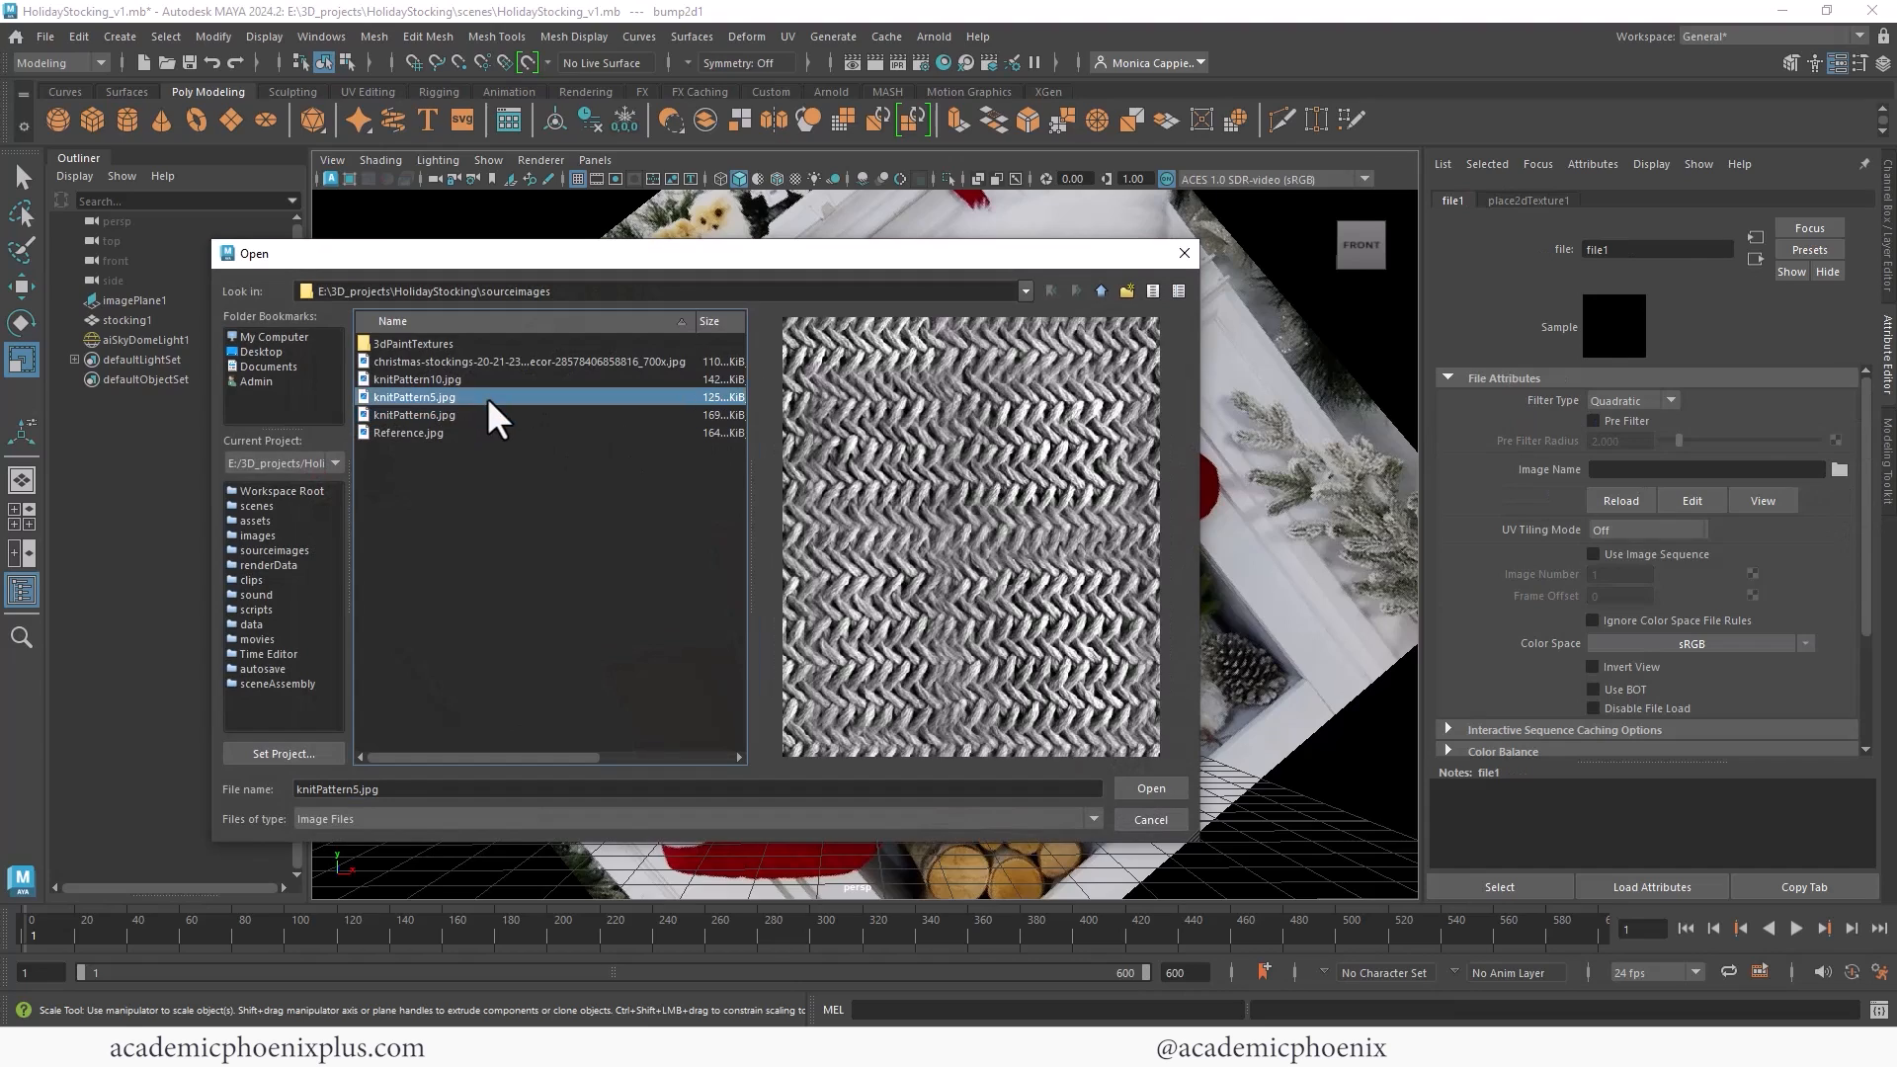
click(488, 413)
double_click(489, 415)
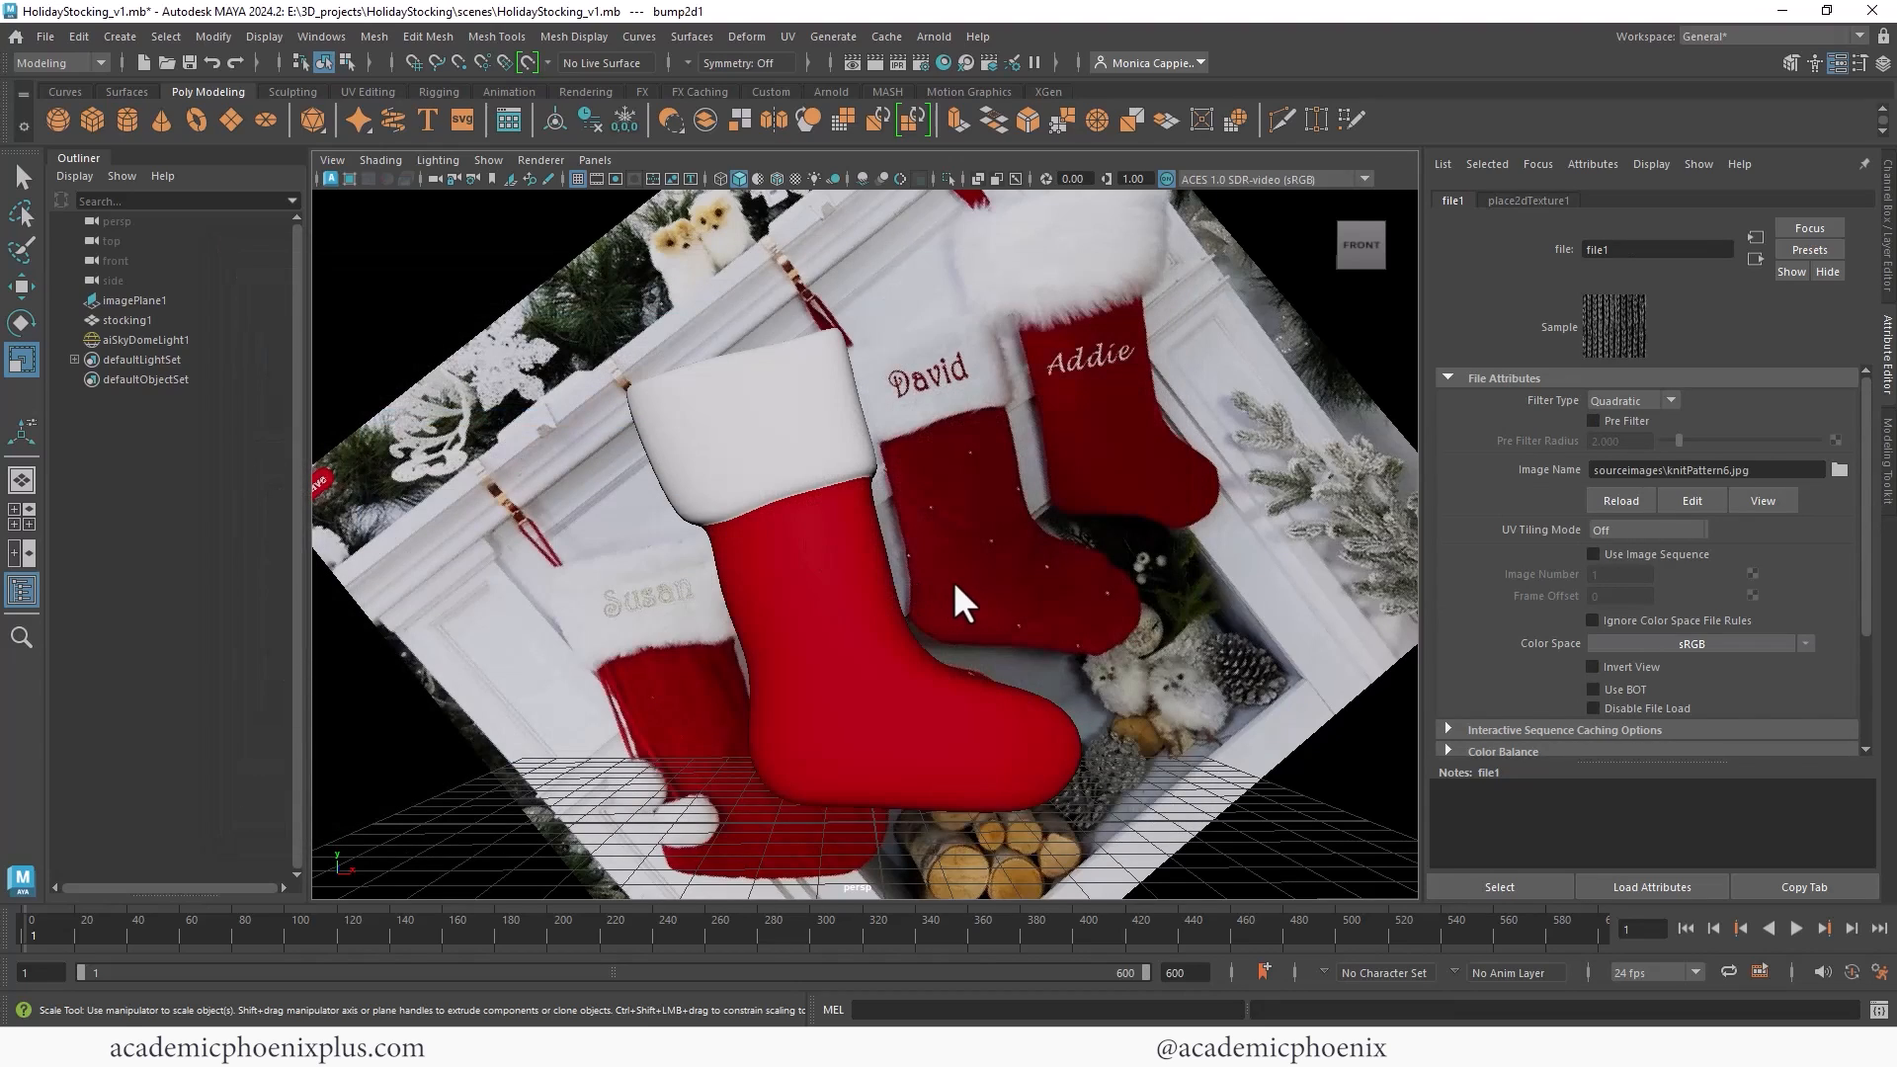
key(6)
alt+drag(787, 549, 856, 553)
alt+right_drag(856, 553, 773, 553)
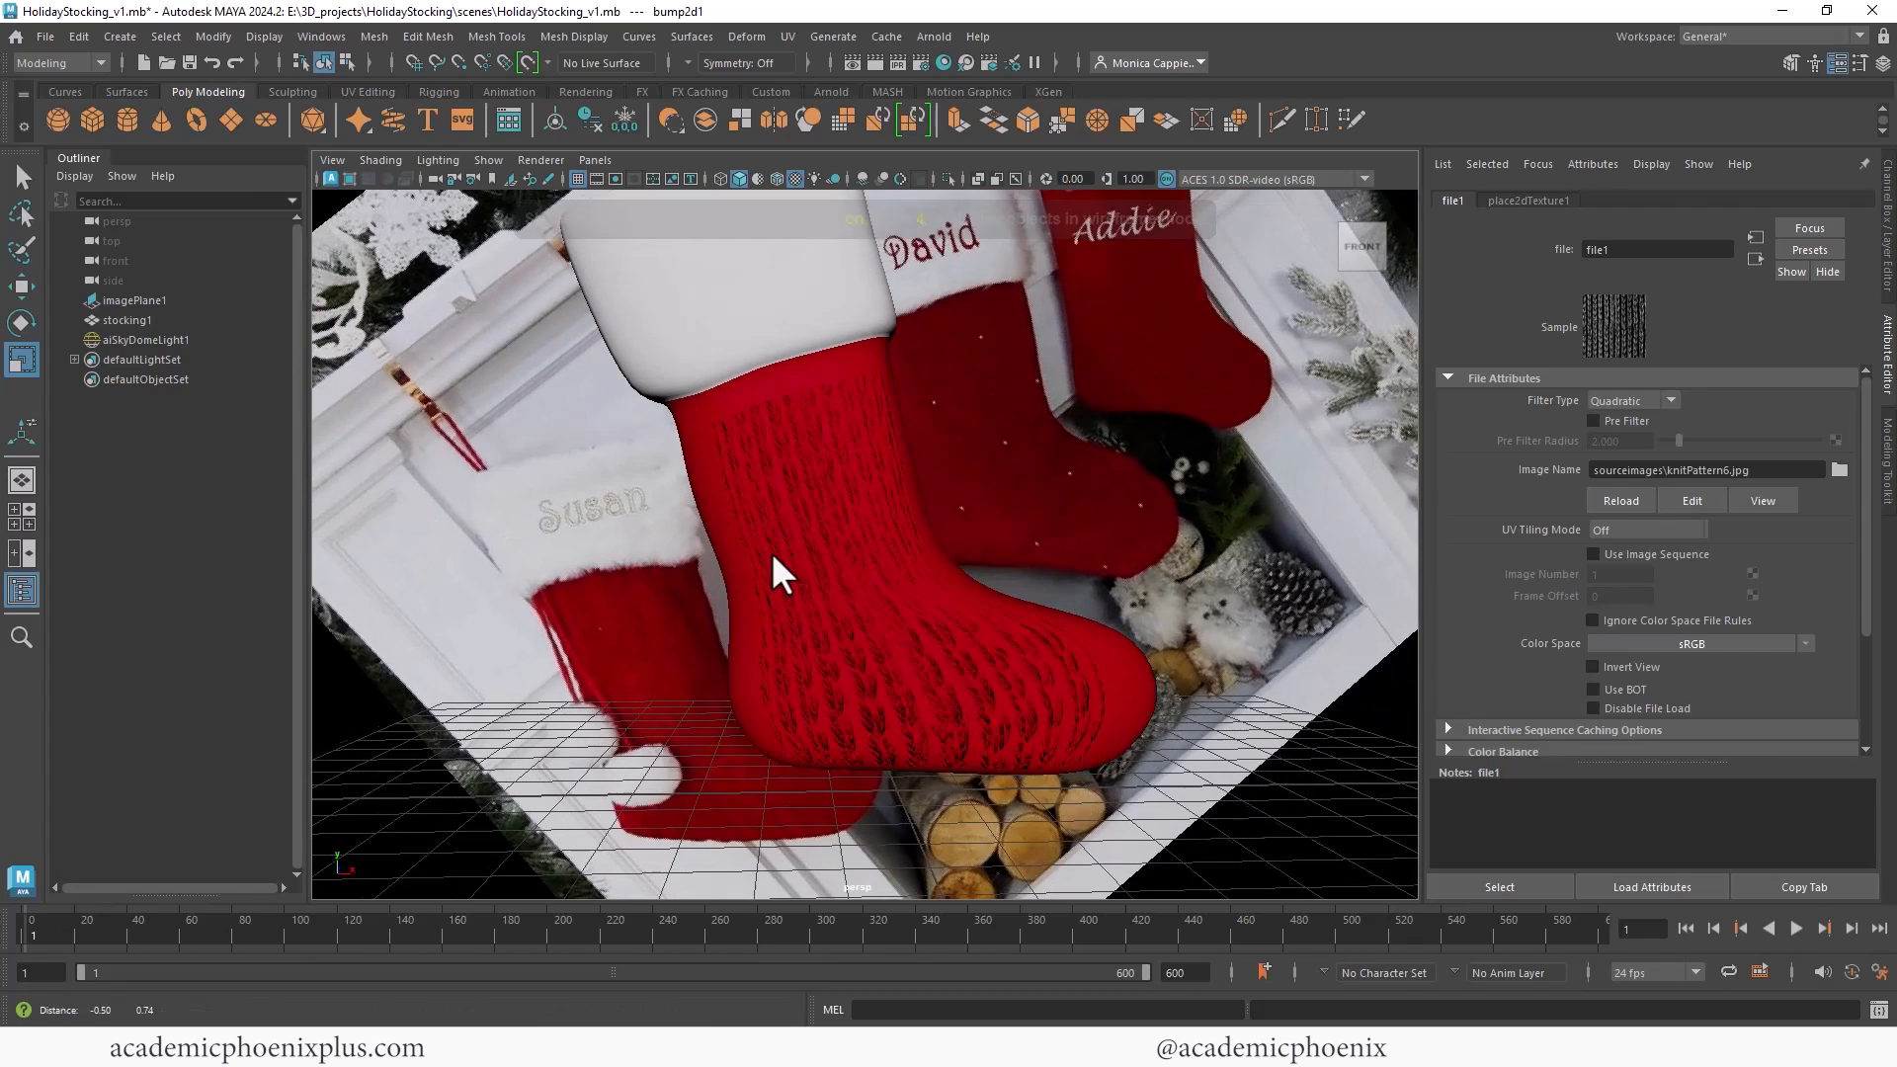
Step: Try an automatic UV projection on the stocking
click(857, 411)
click(788, 36)
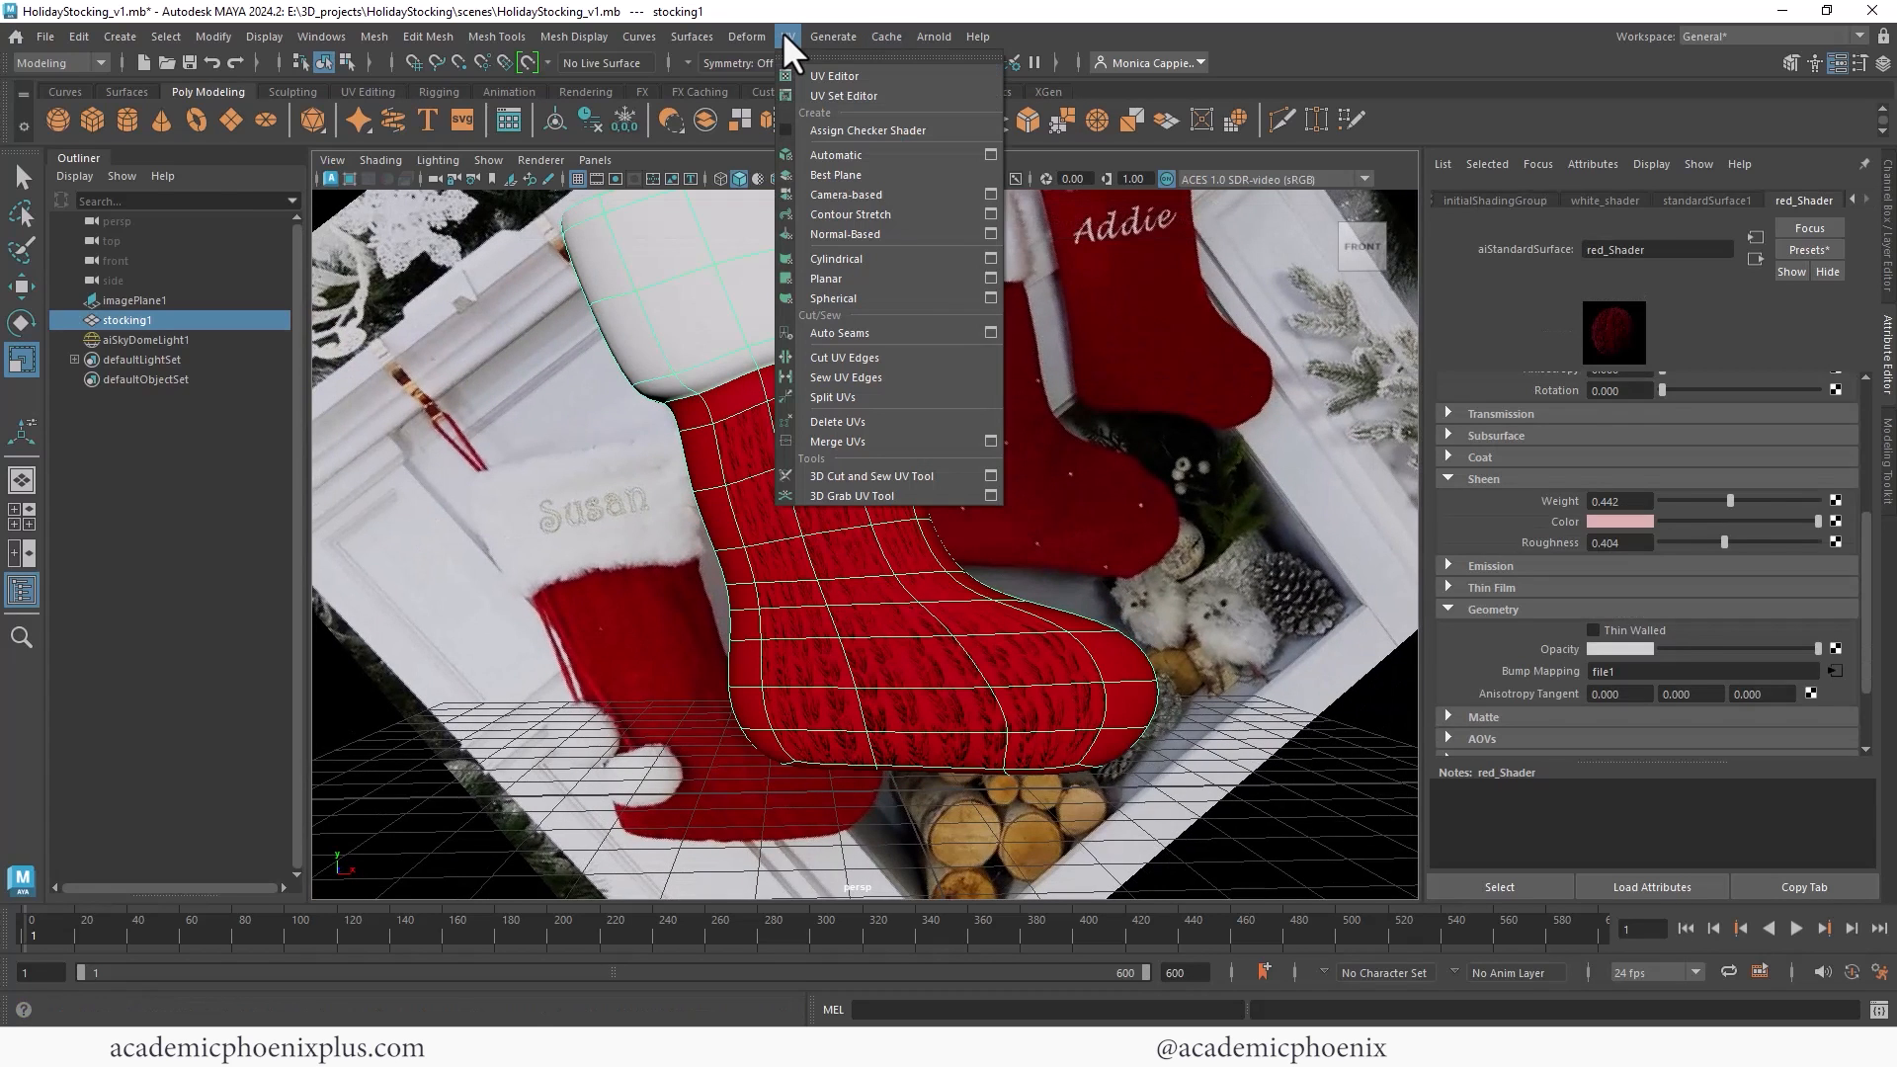
click(862, 154)
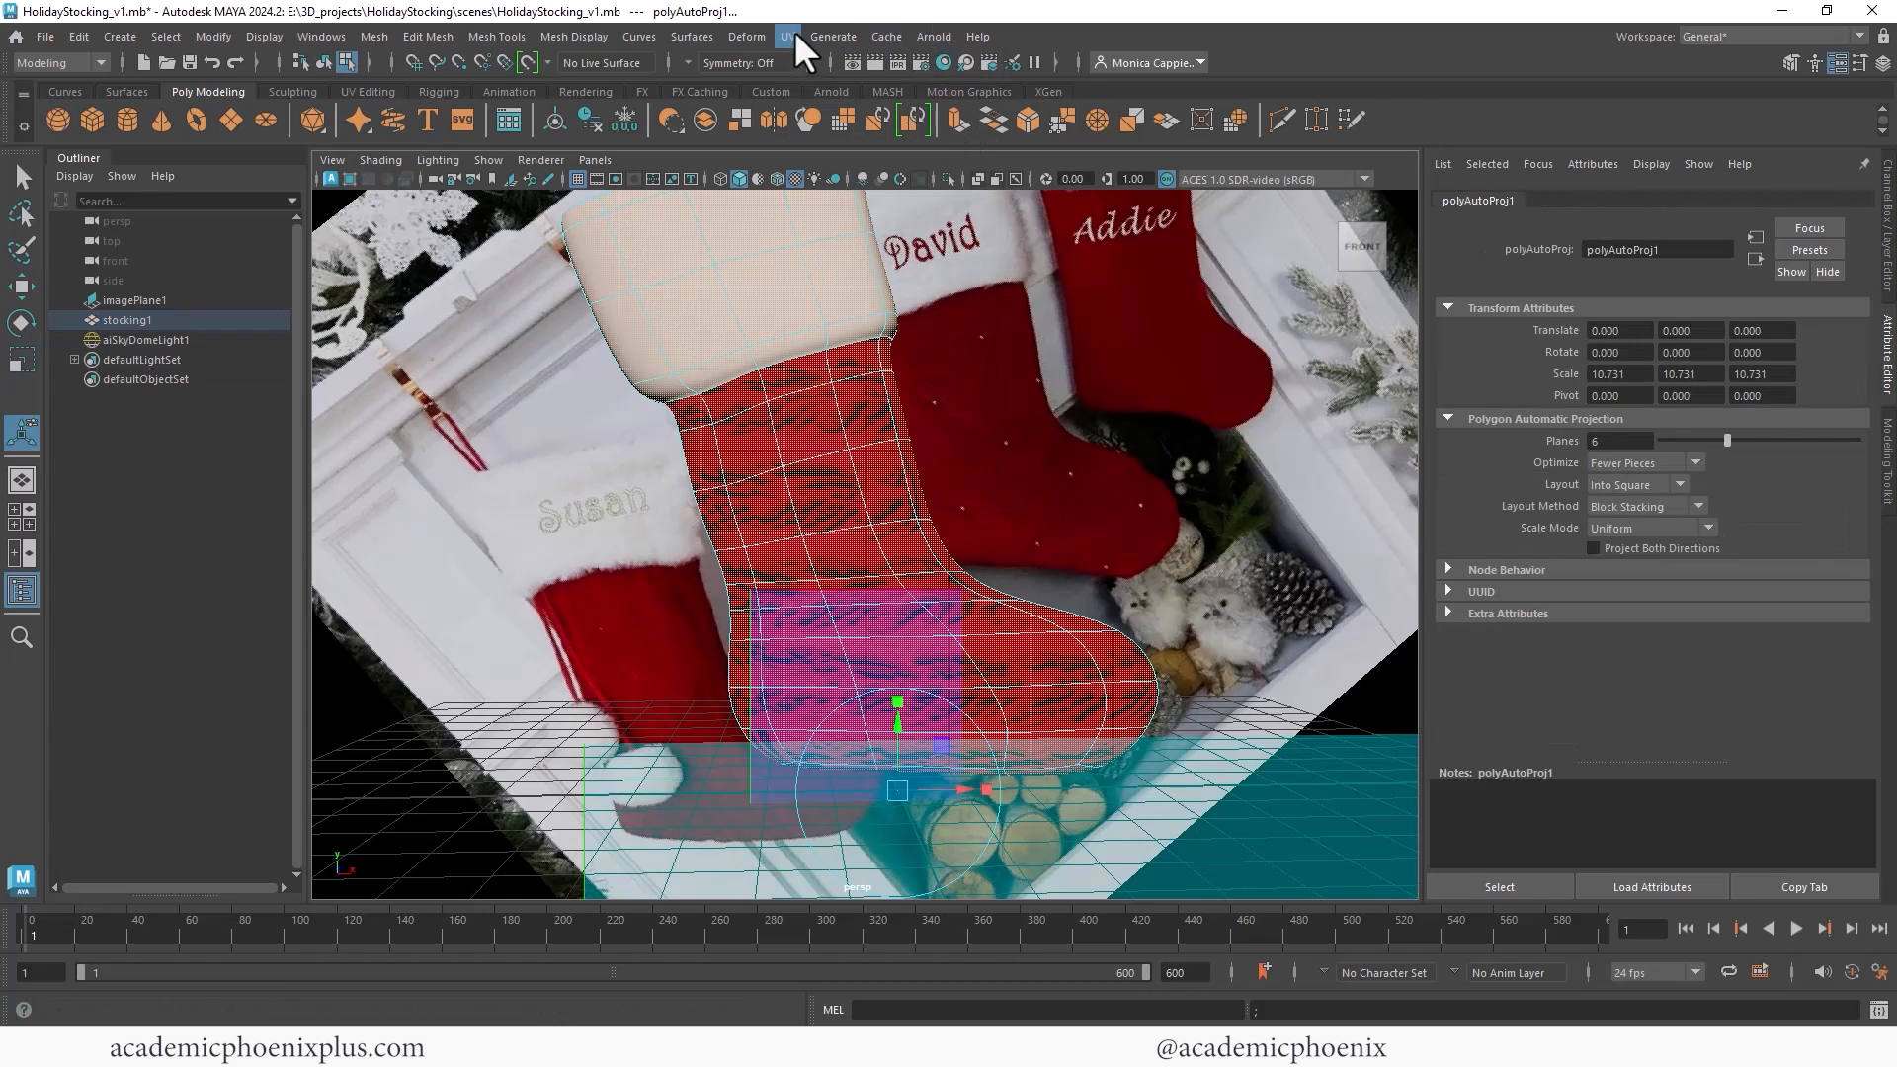
Step: Switch to the UV Editing workspace and apply a planar UV projection to the stocking, fitted to the bounding box along the Z axis
click(1737, 33)
click(1747, 161)
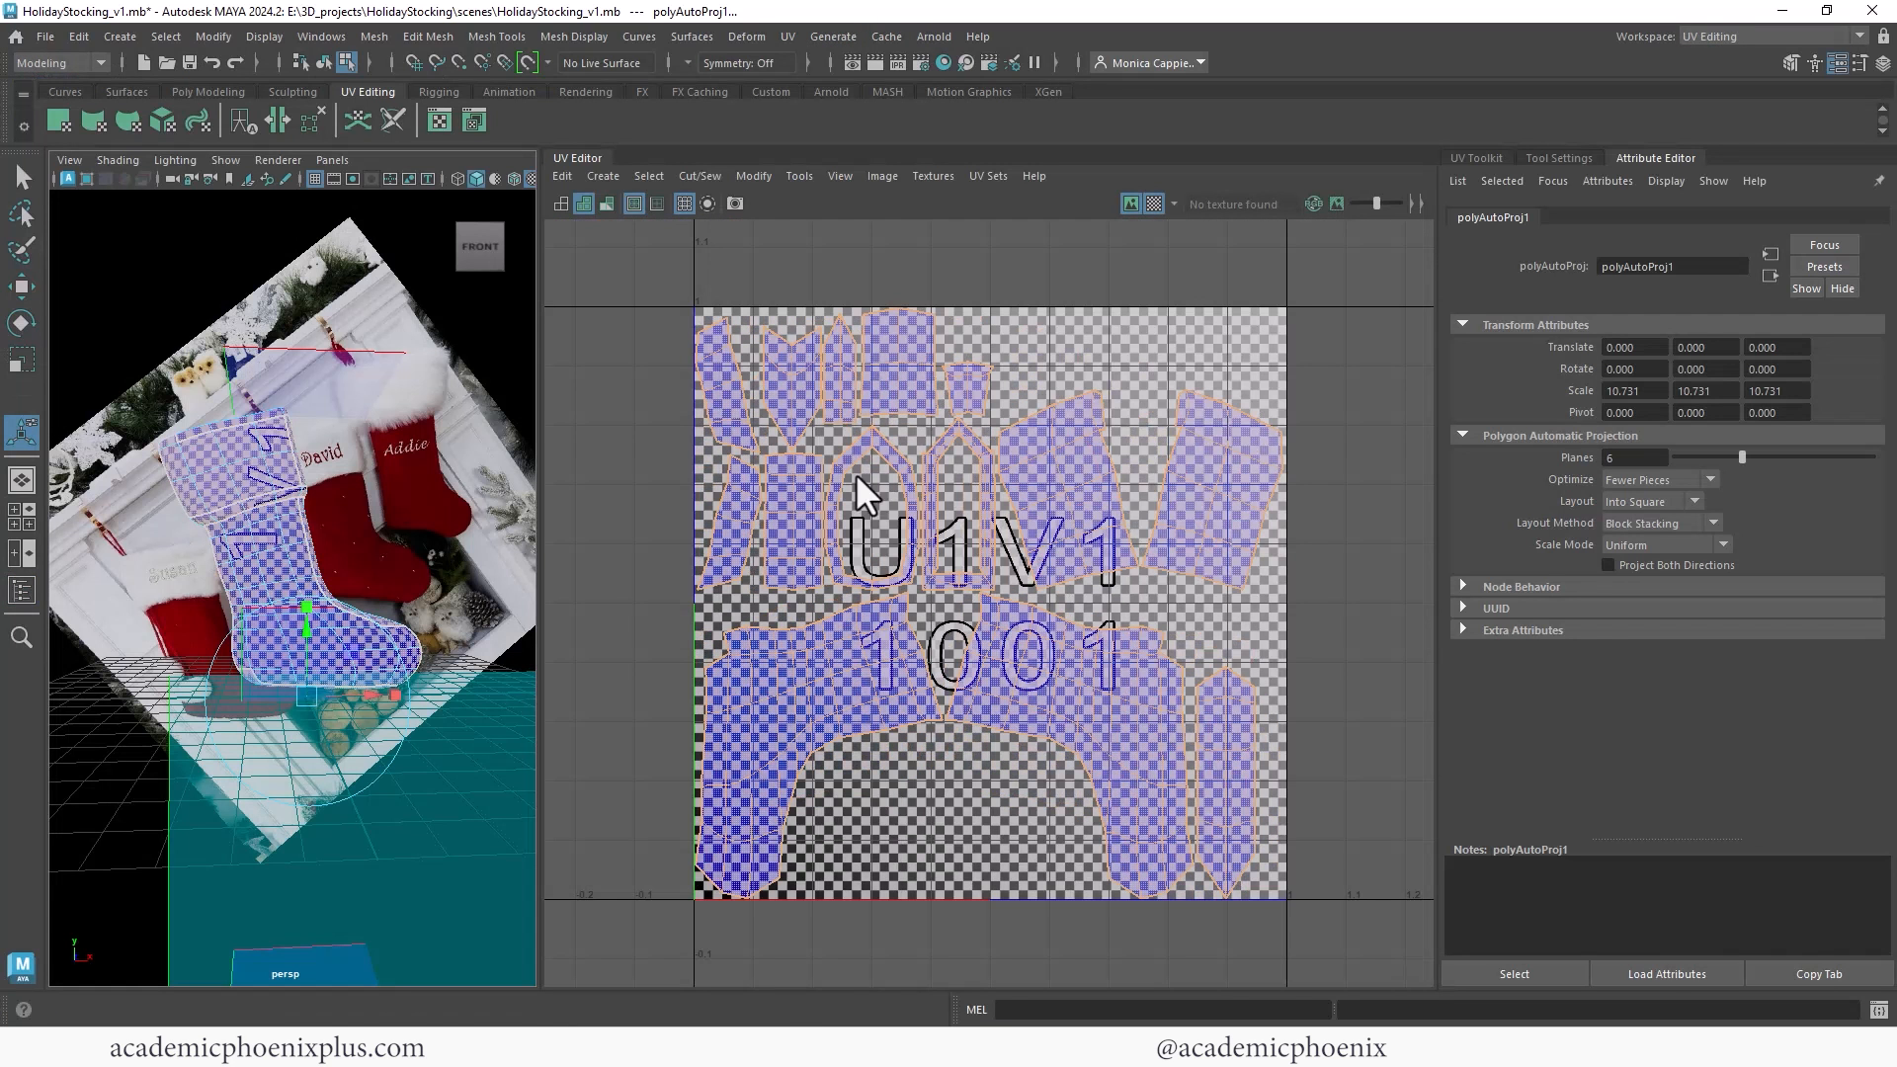
click(787, 36)
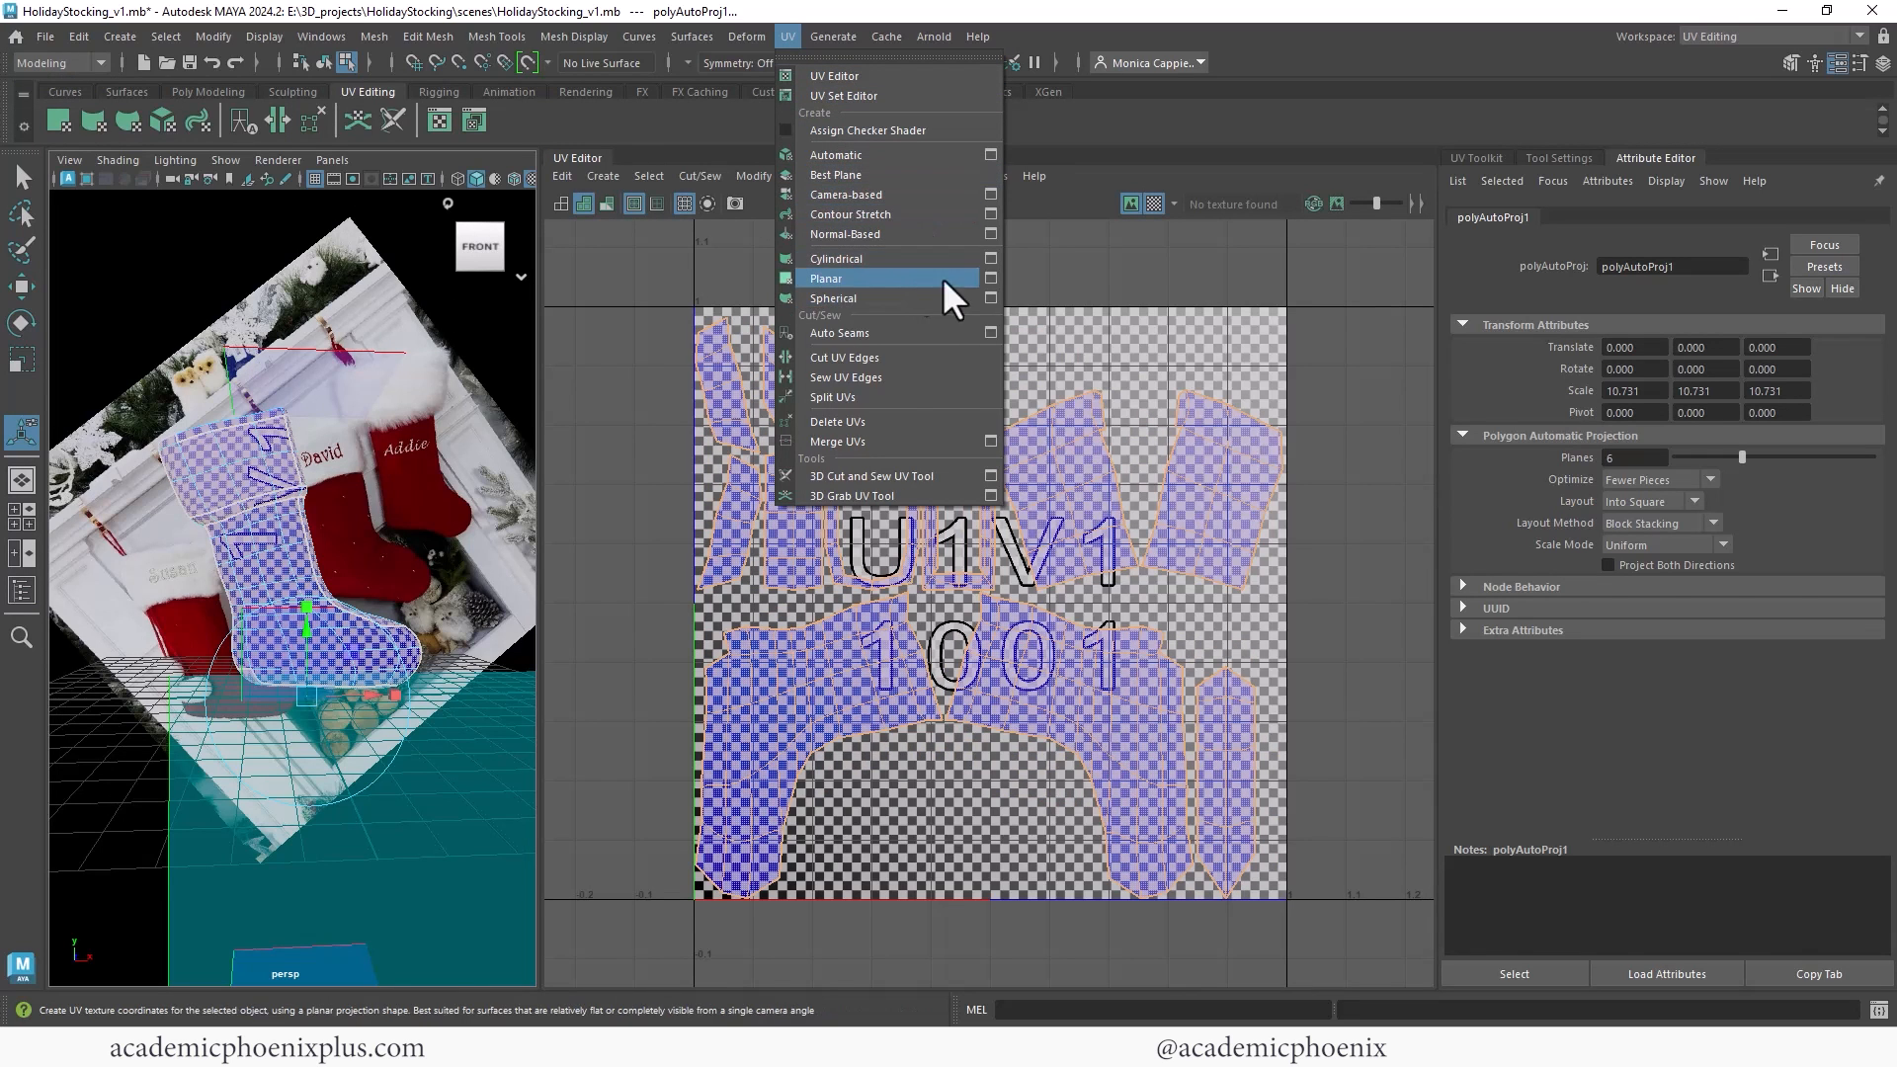
click(990, 279)
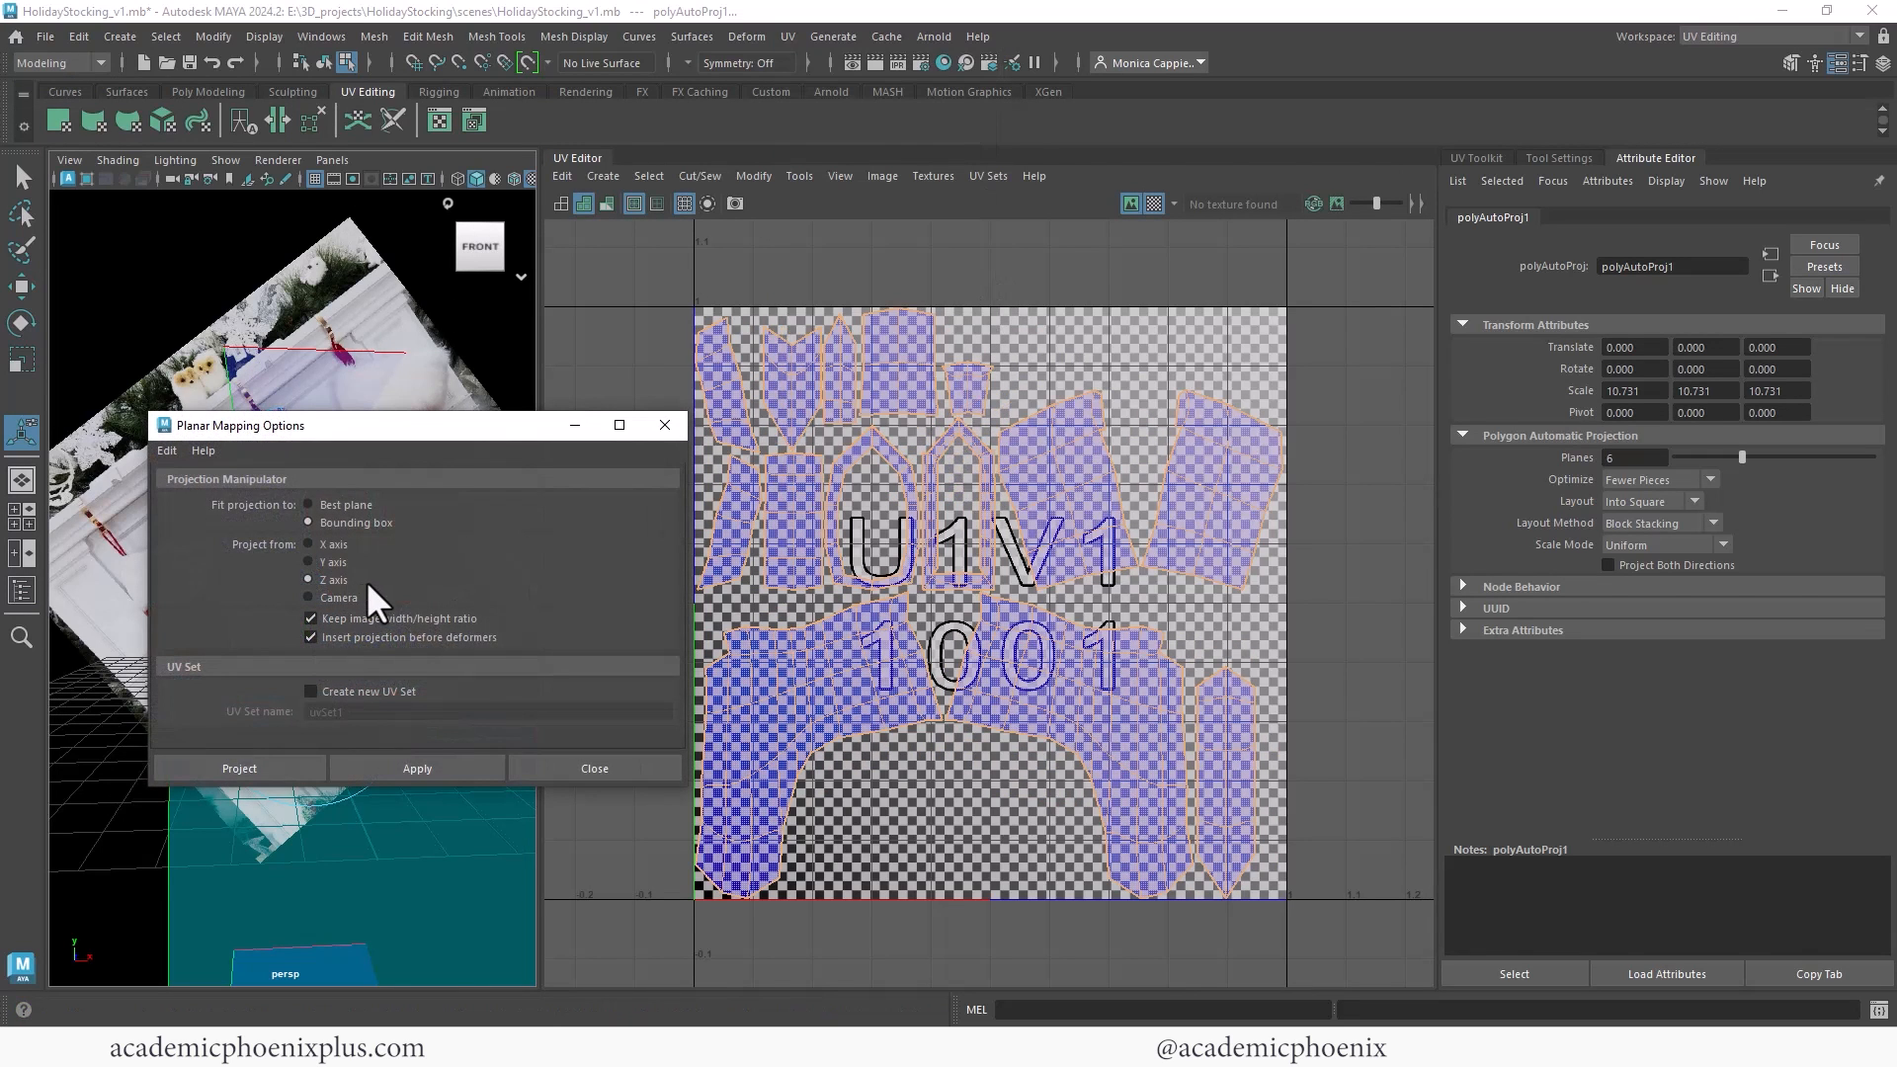
click(380, 768)
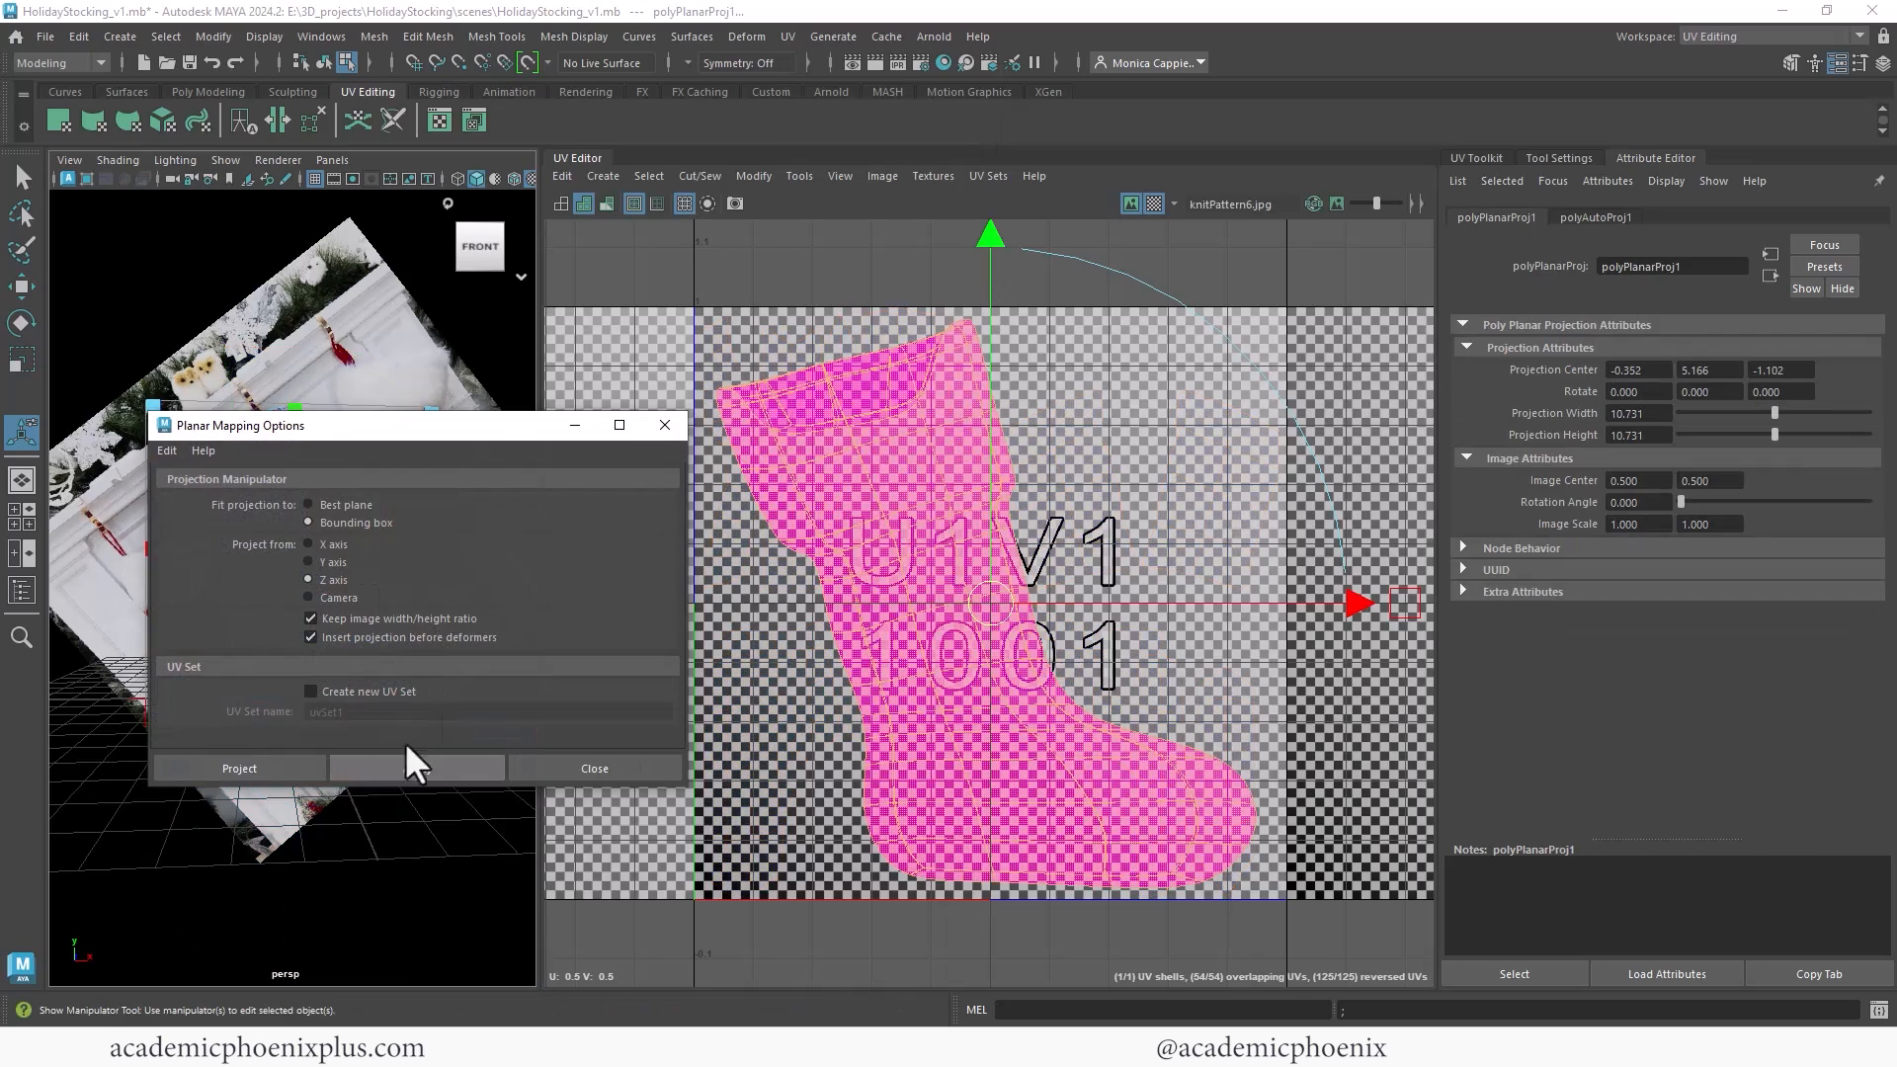
click(667, 425)
alt+drag(346, 532, 317, 502)
alt+right_drag(317, 502, 275, 539)
alt+drag(275, 539, 322, 347)
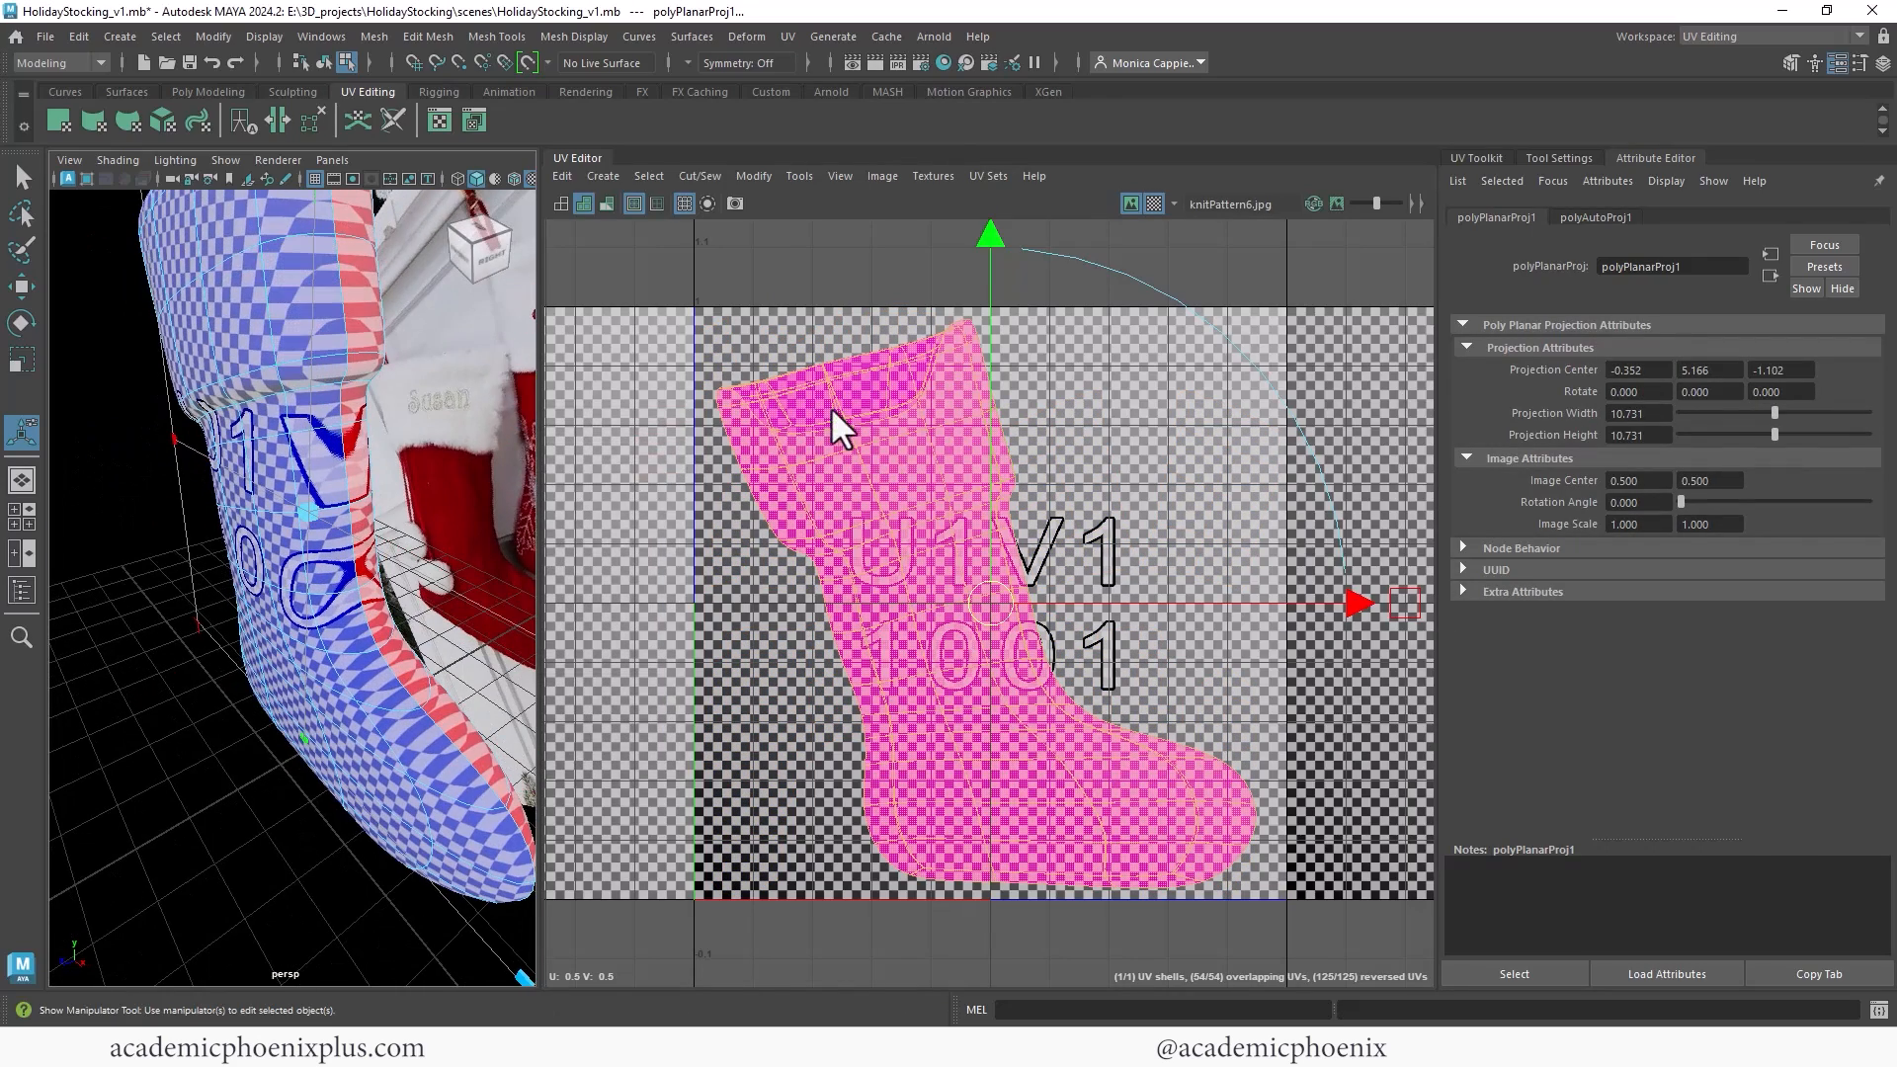
Step: Cut the stocking's UVs along the edge loop dividing its front and back halves and unfold the two shells
right_drag(832, 407, 841, 403)
alt+drag(423, 396, 413, 506)
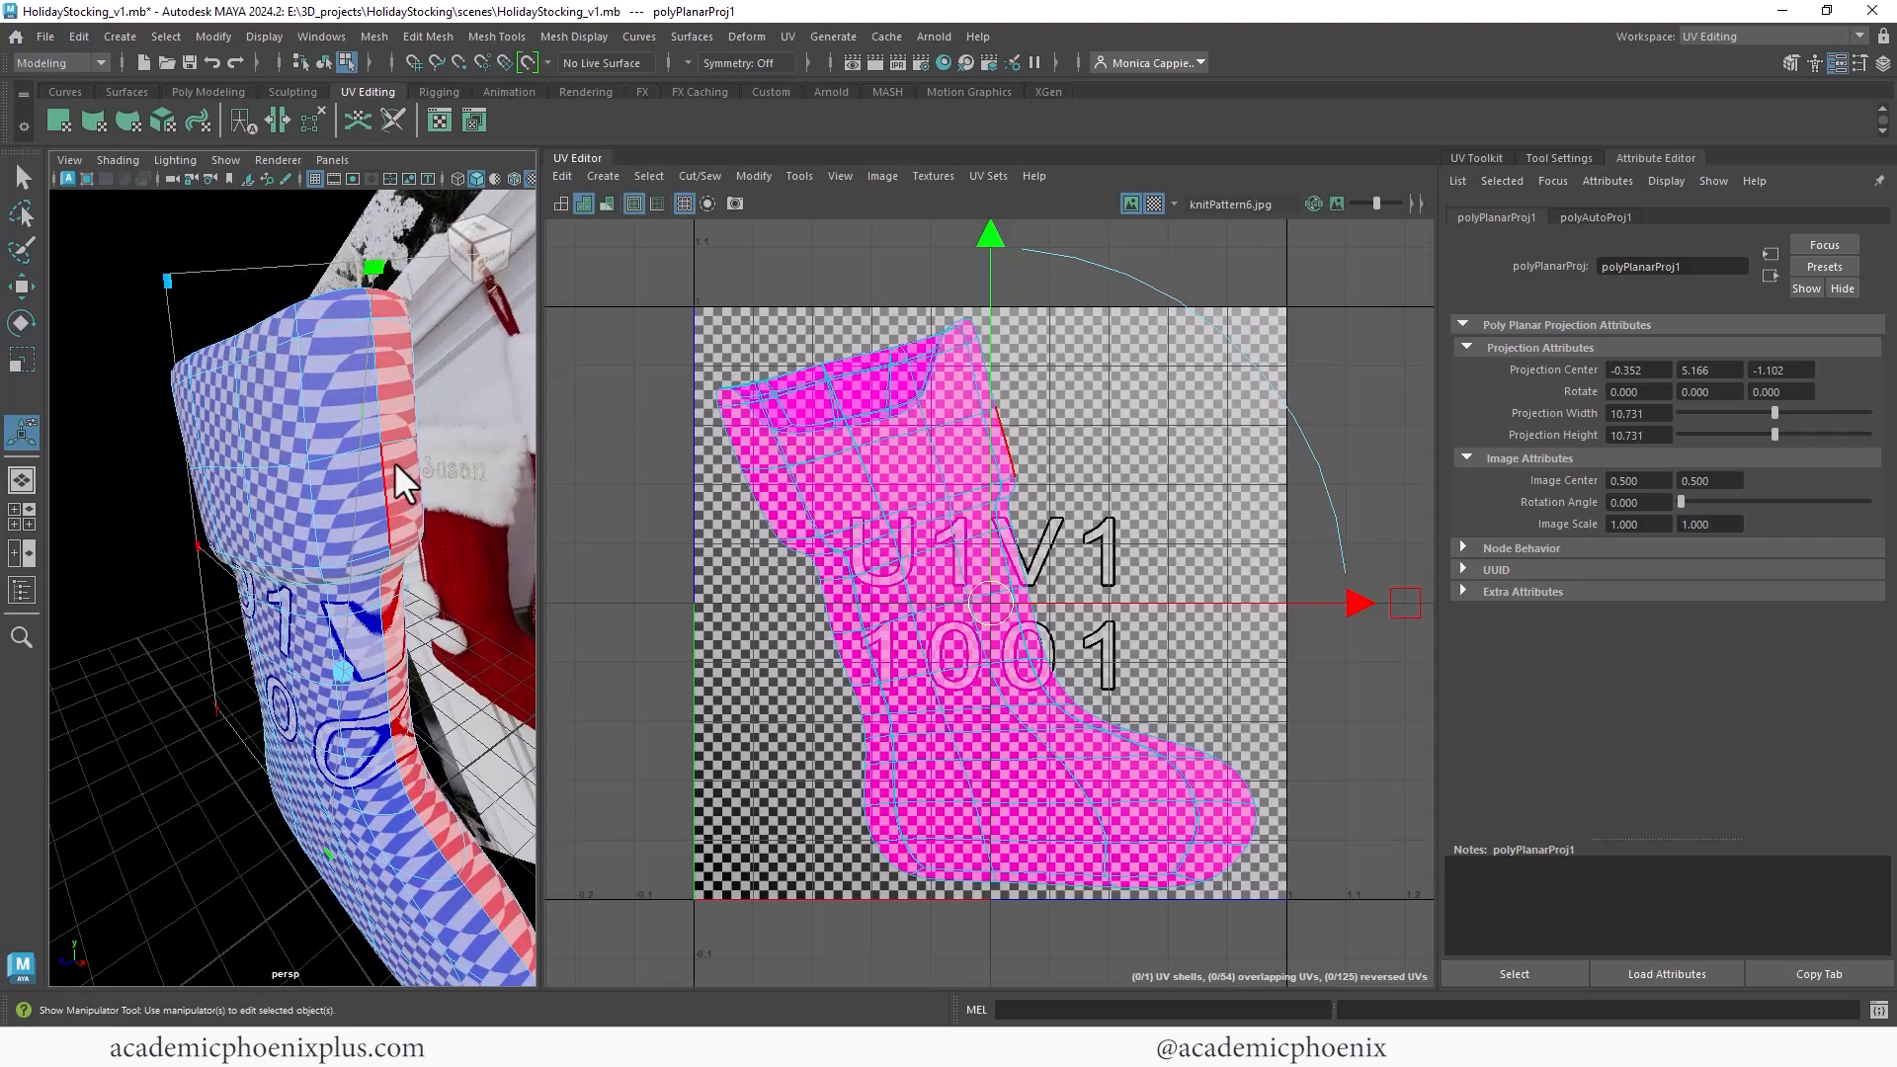
click(386, 465)
alt+drag(311, 411, 330, 525)
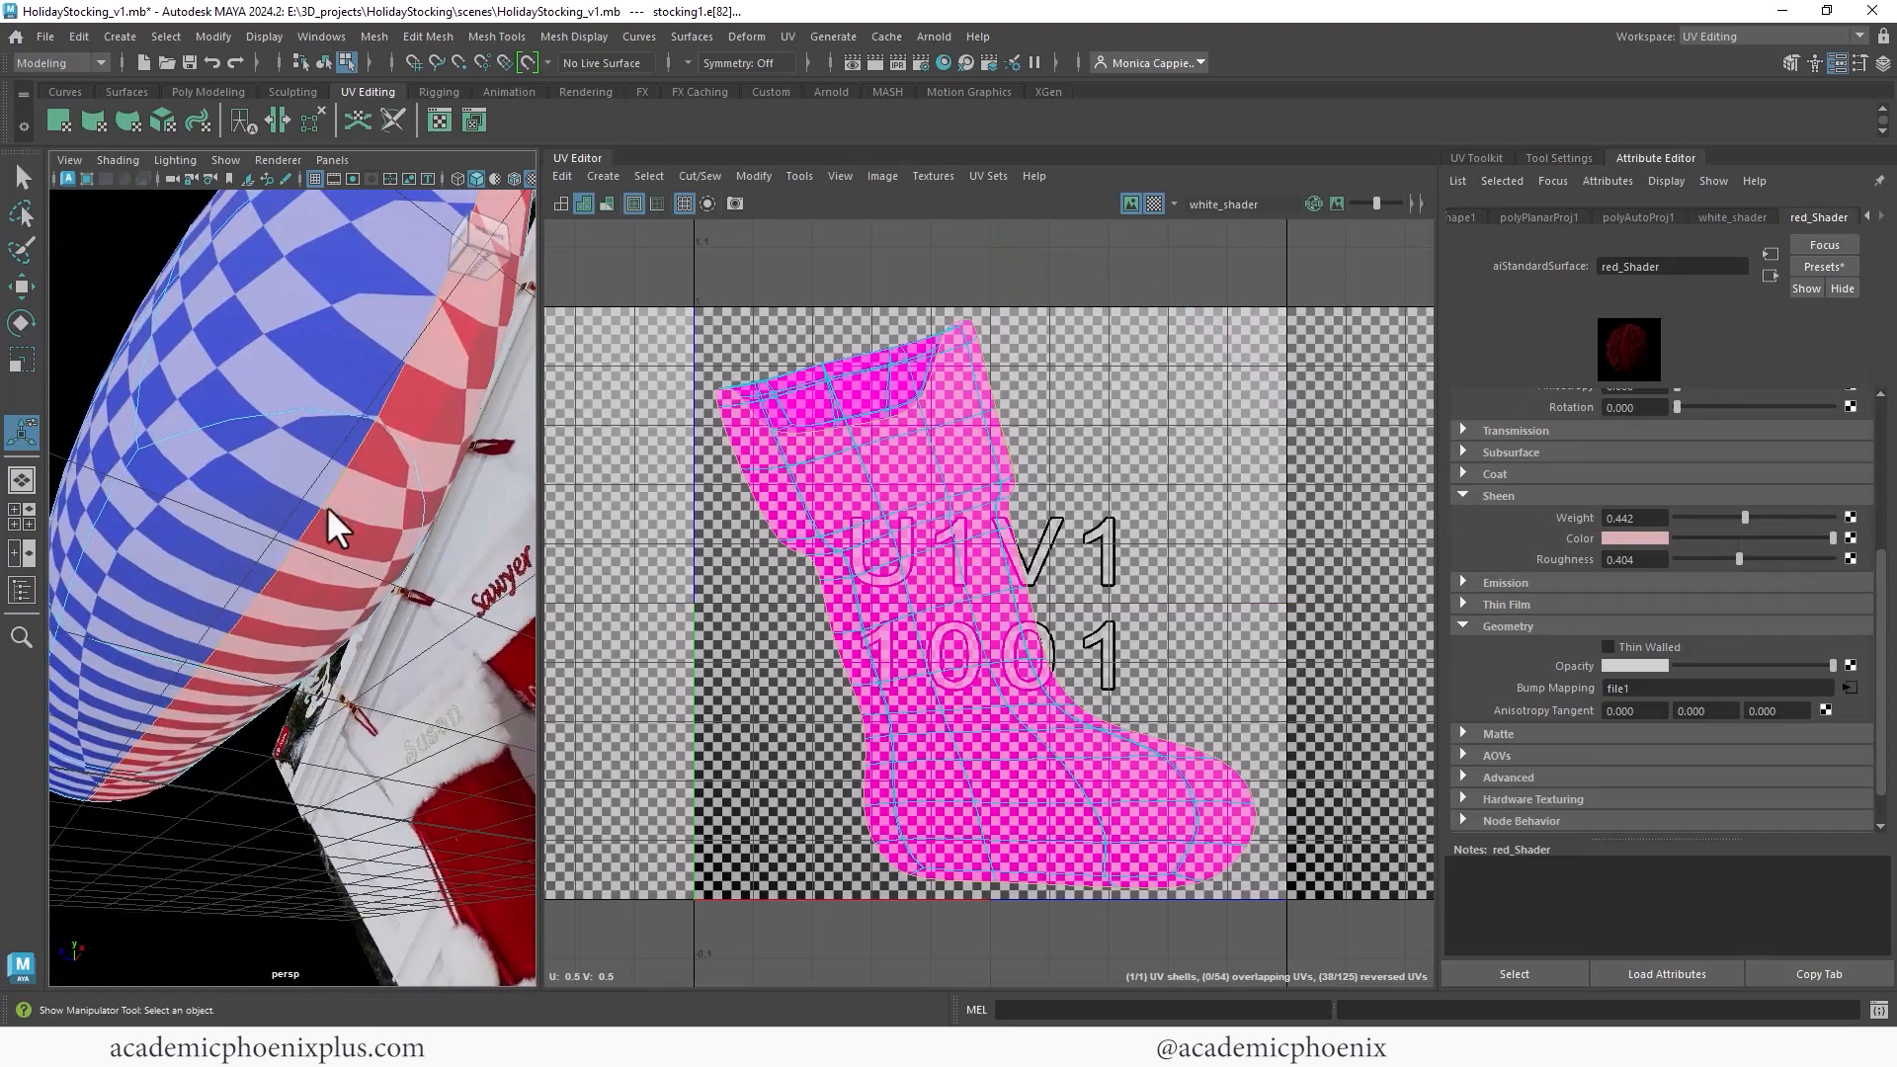
alt+drag(203, 550, 318, 553)
Step: Select one half's UV shell and move it horizontally off the U1V1 tile, separating it from the other half
right_drag(953, 502, 910, 568)
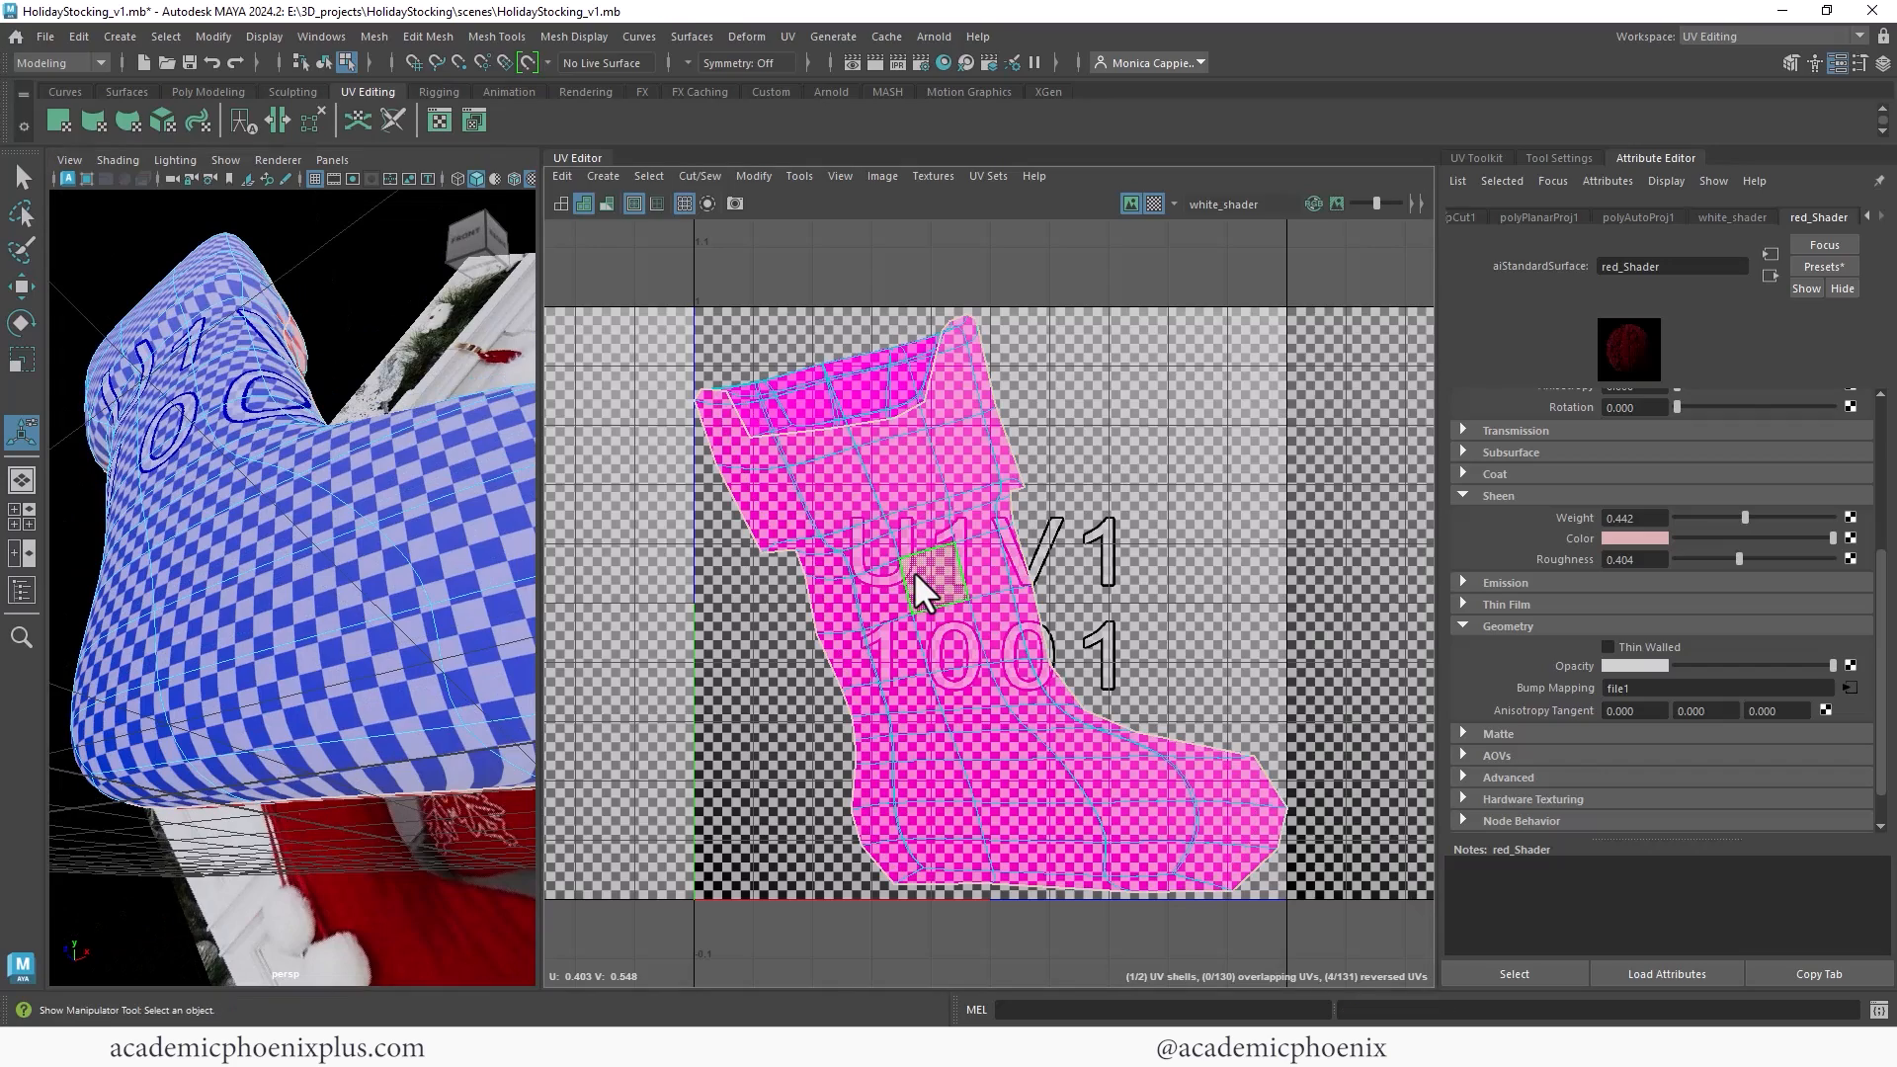
double_click(914, 573)
key(w)
scroll(1086, 563, down, 3)
drag(1018, 591, 754, 589)
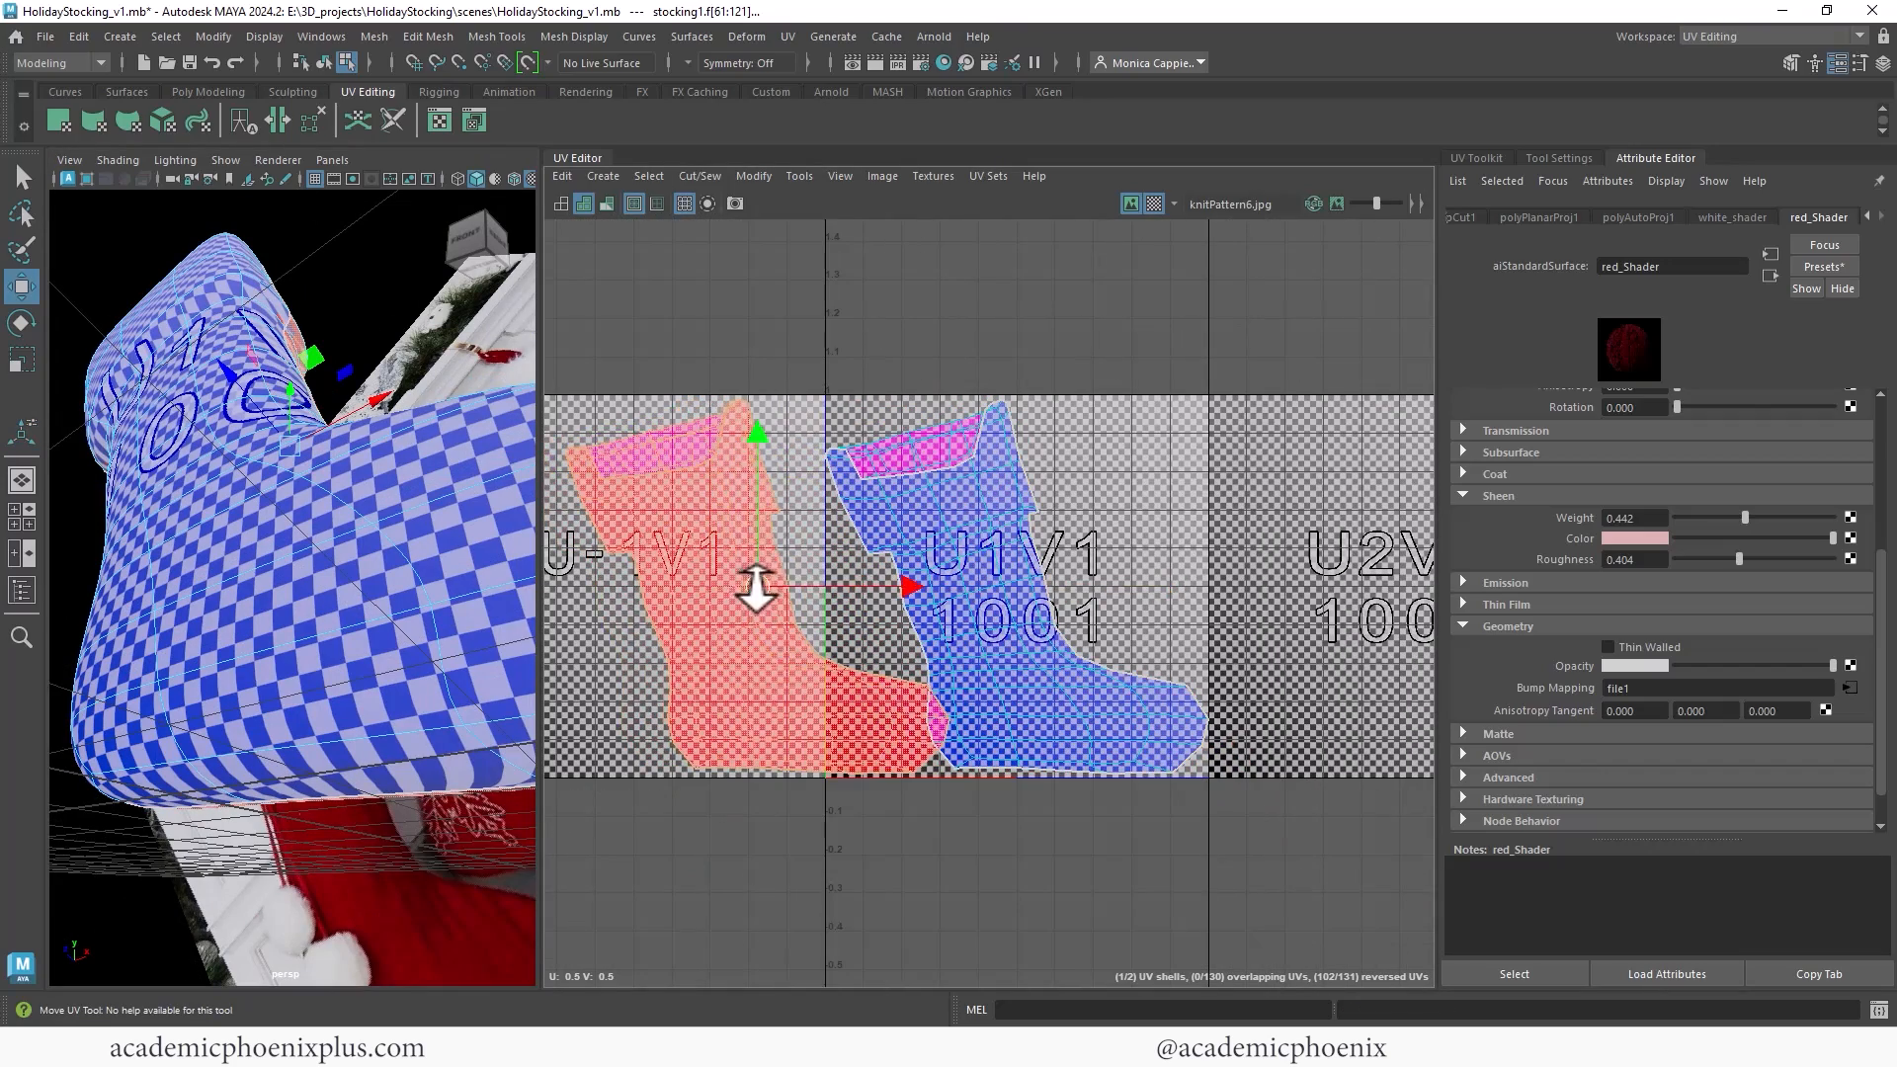
Step: Turn off the checker map and switch the UV shells to wireframe display
scroll(1058, 572, down, 2)
alt+drag(315, 344, 346, 538)
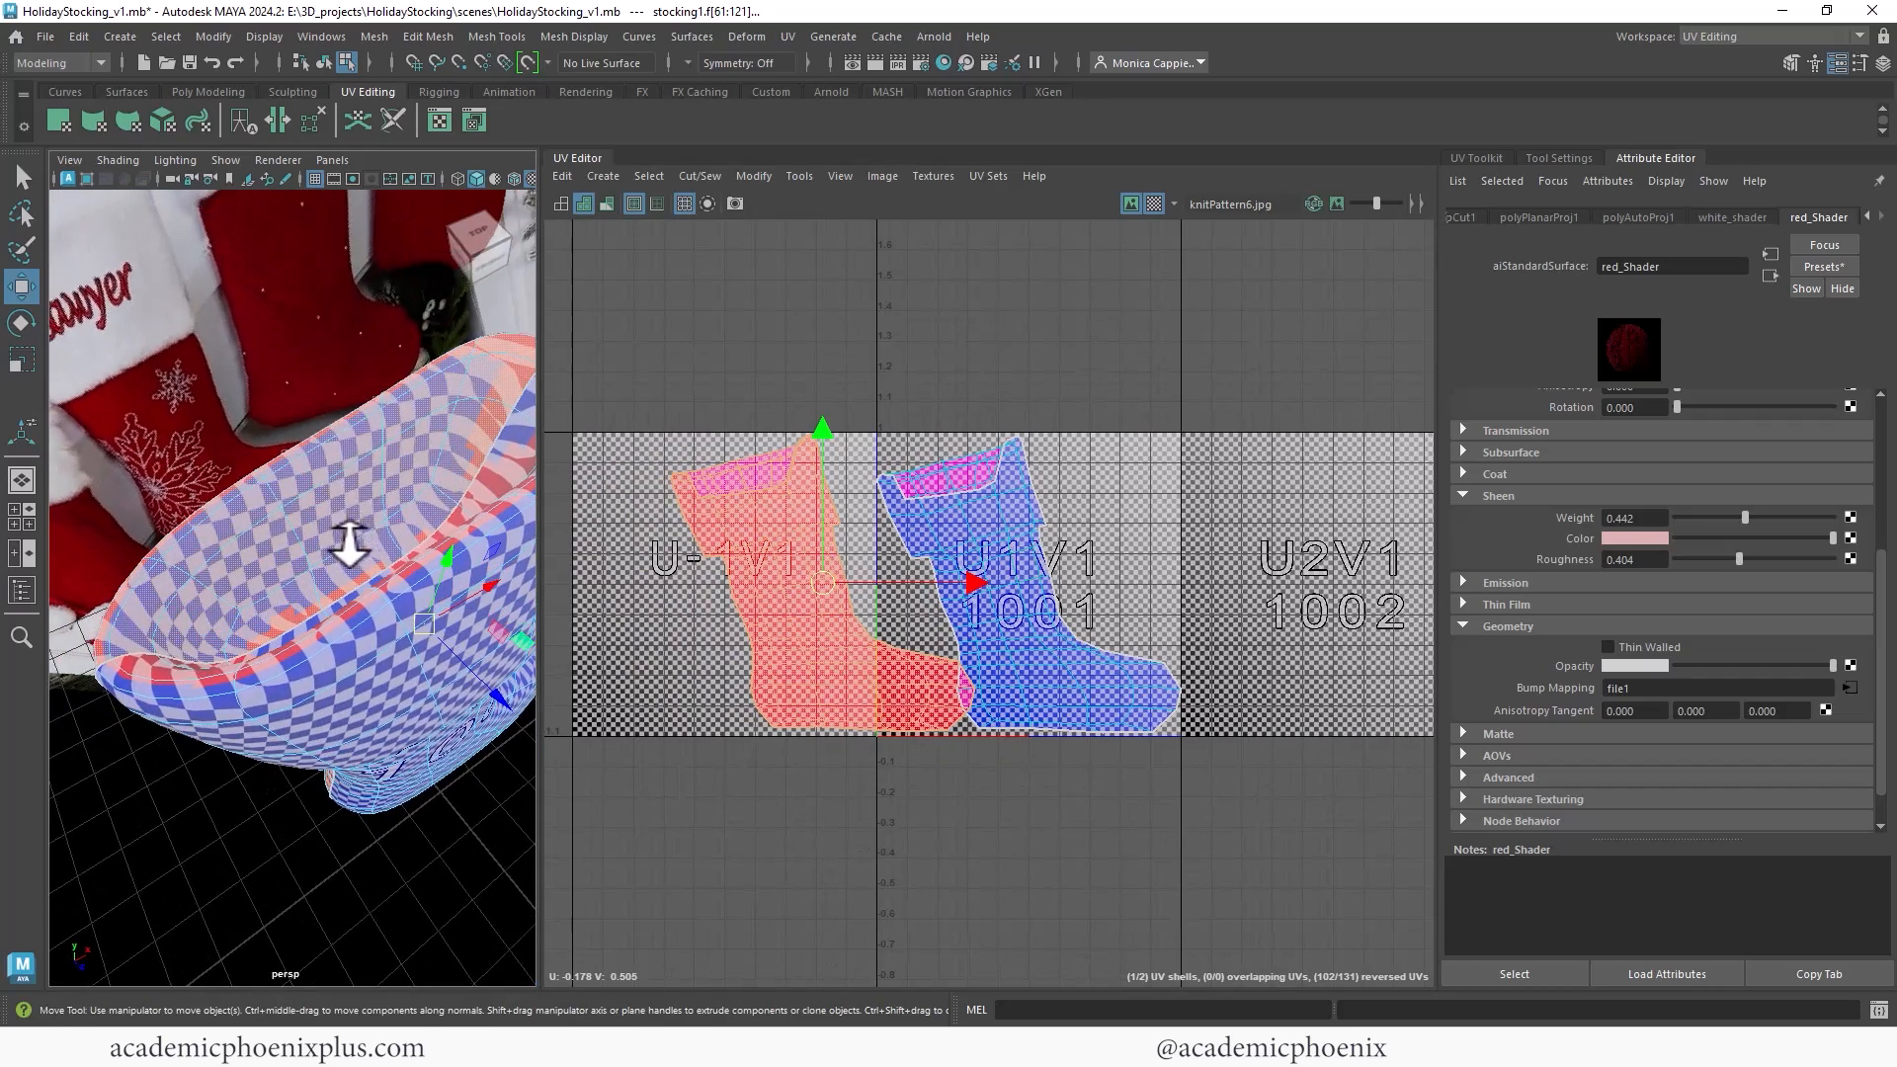
click(1154, 204)
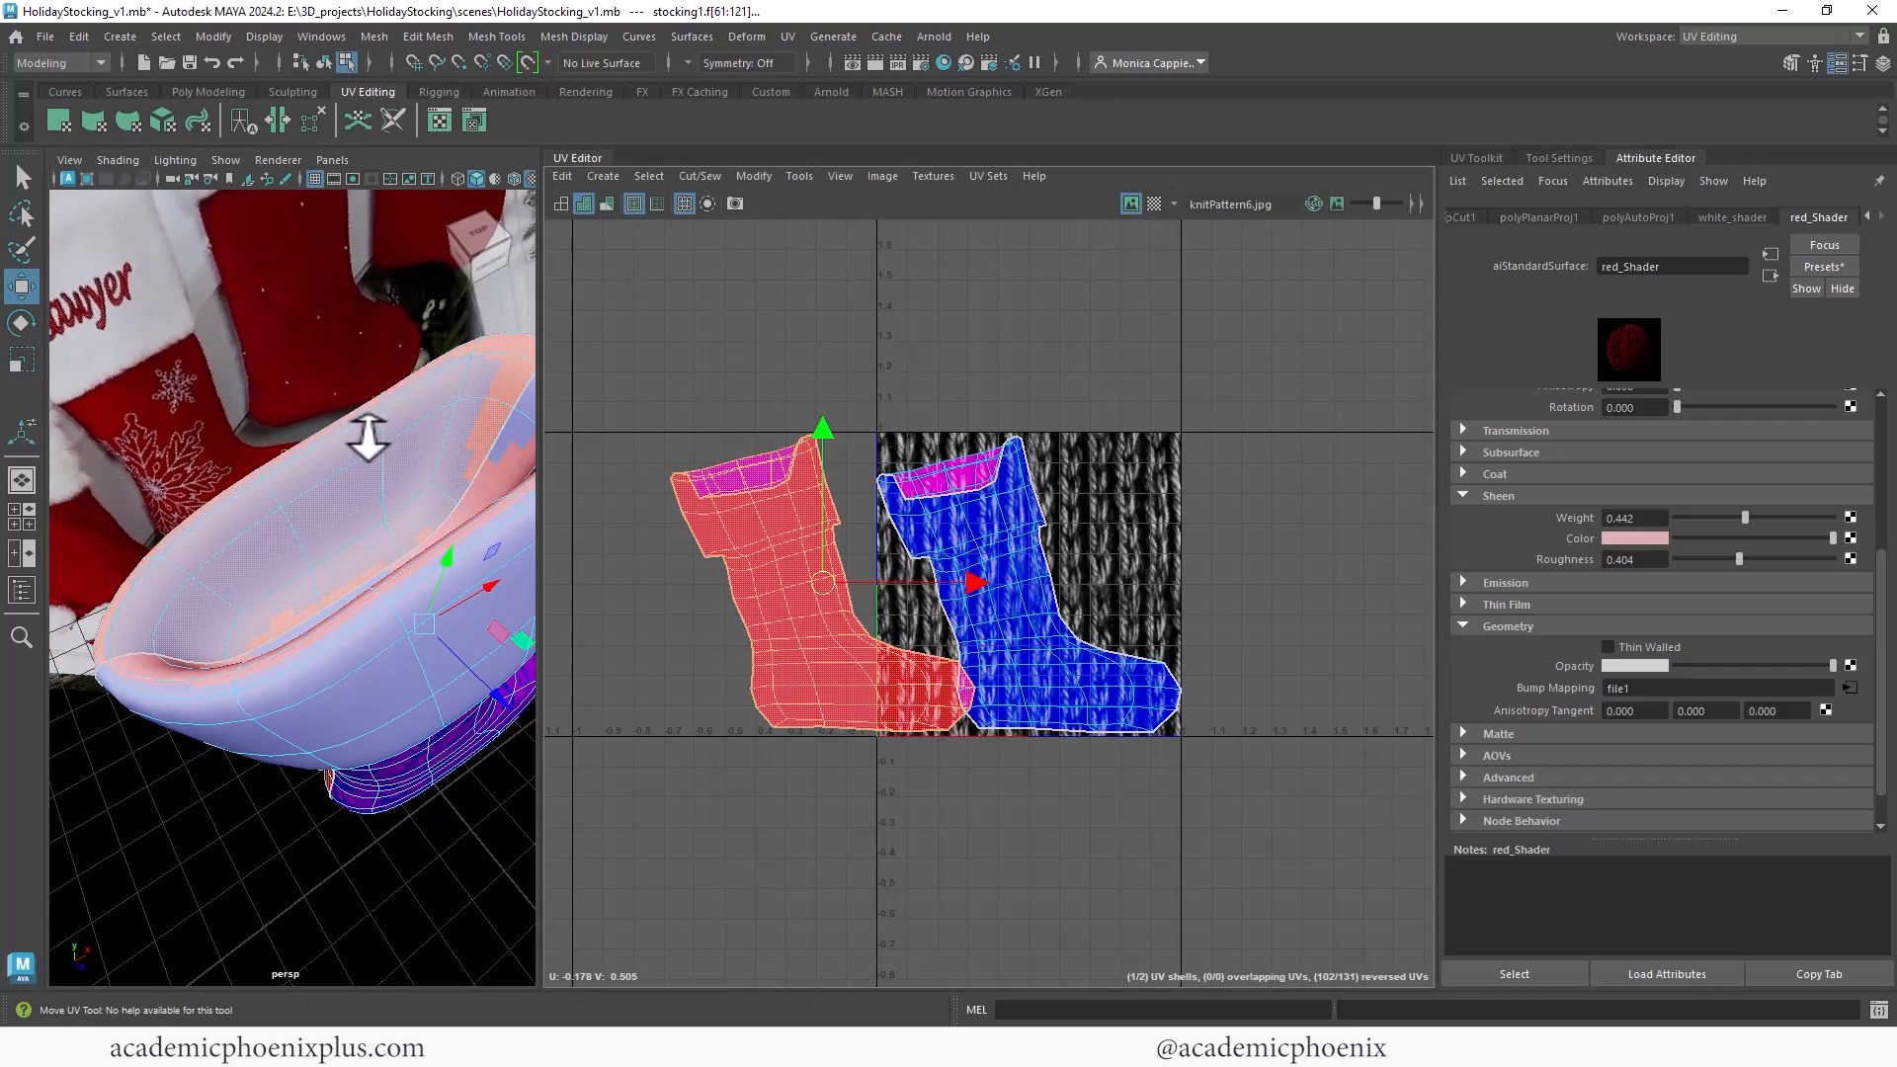
click(560, 204)
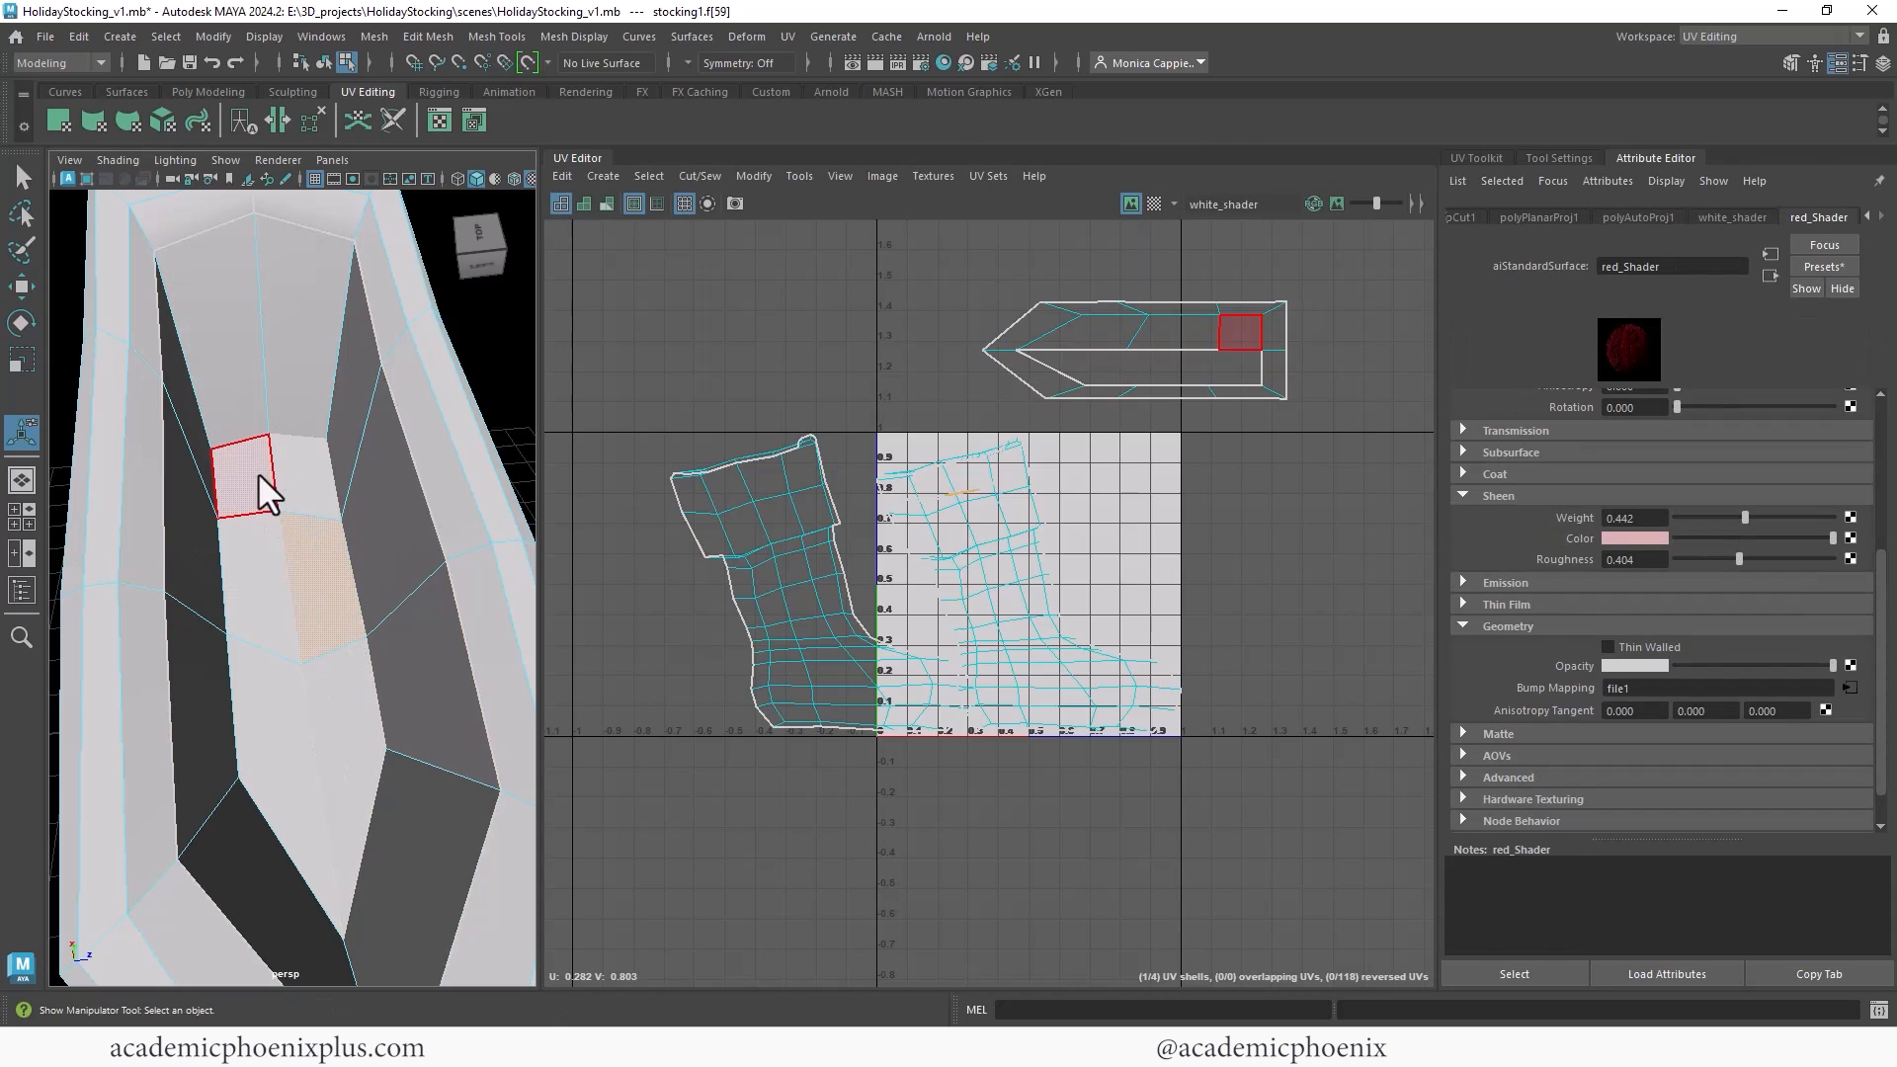
Step: Apply a planar UV projection to the stocking's interior faces and move the resulting shell above the first UV tile
click(306, 477)
shift+click(287, 589)
shift+click(295, 699)
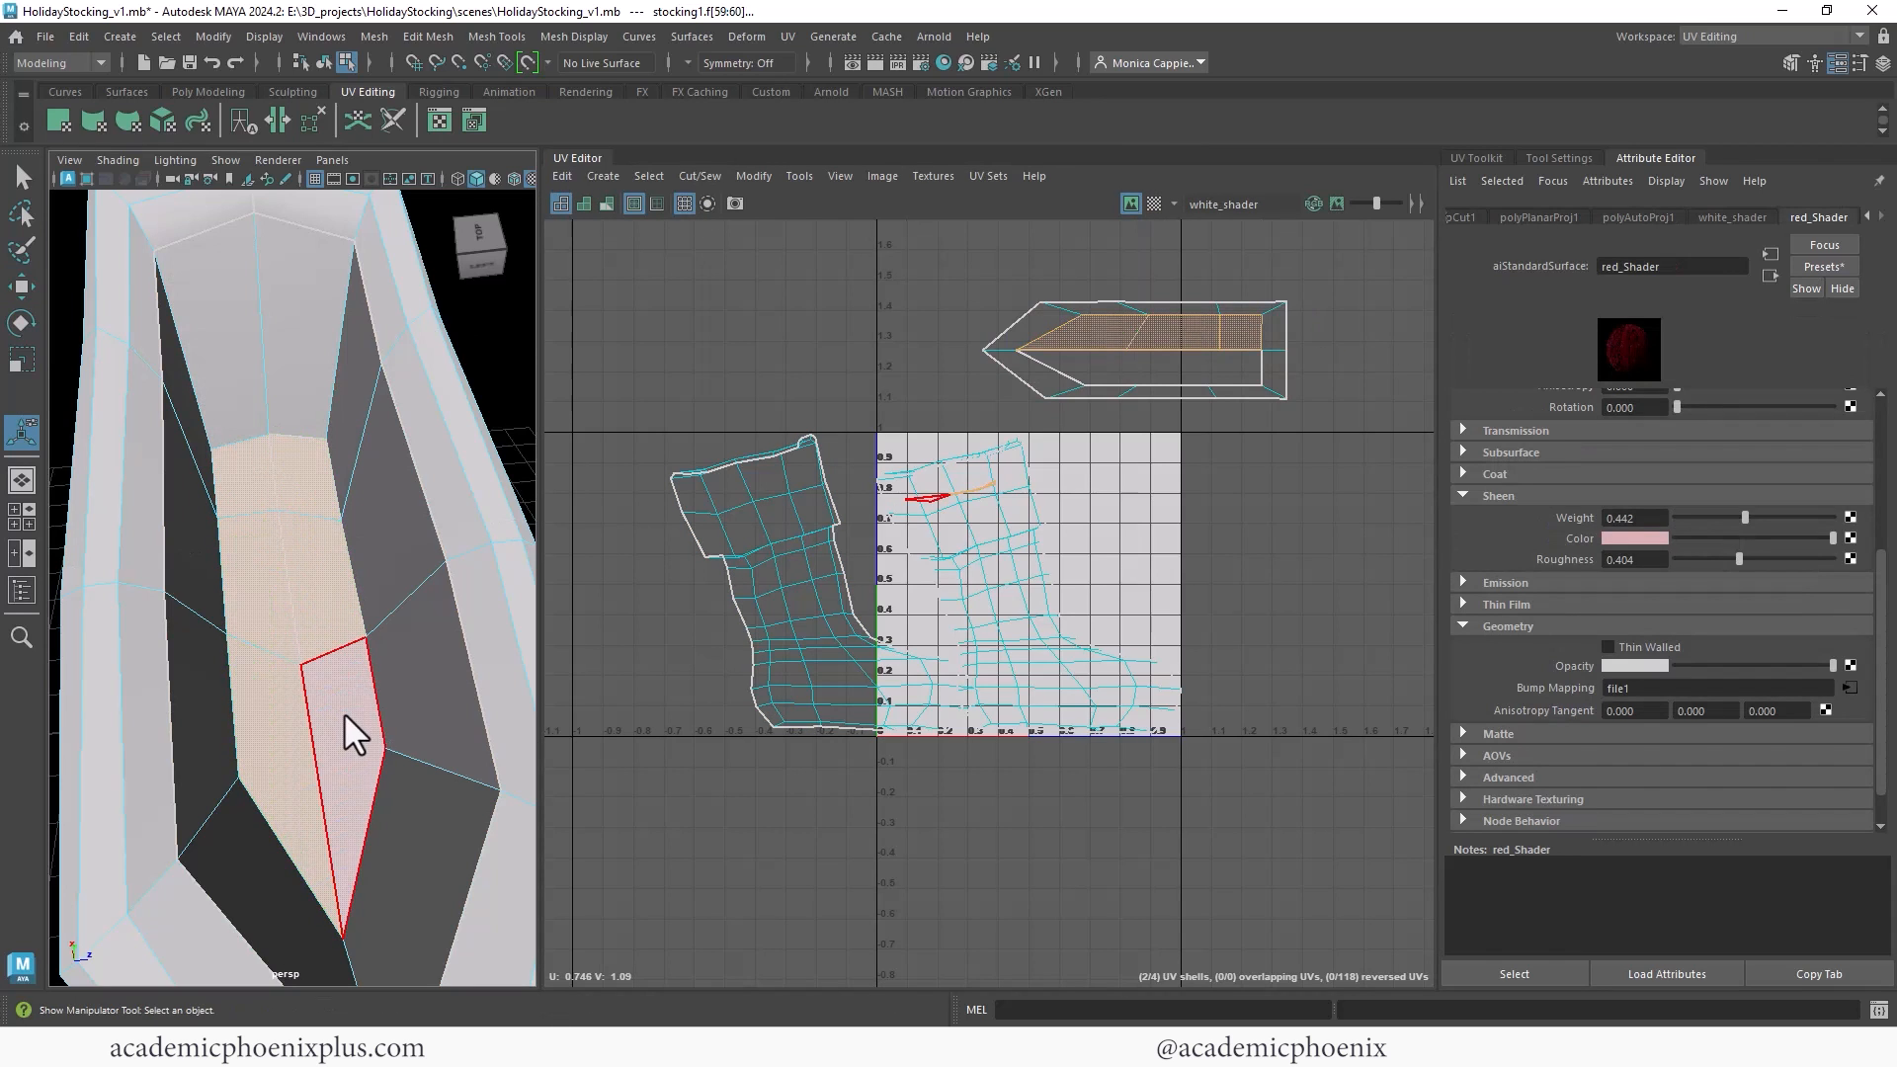
shift+click(344, 714)
shift+click(429, 814)
shift+double_click(425, 702)
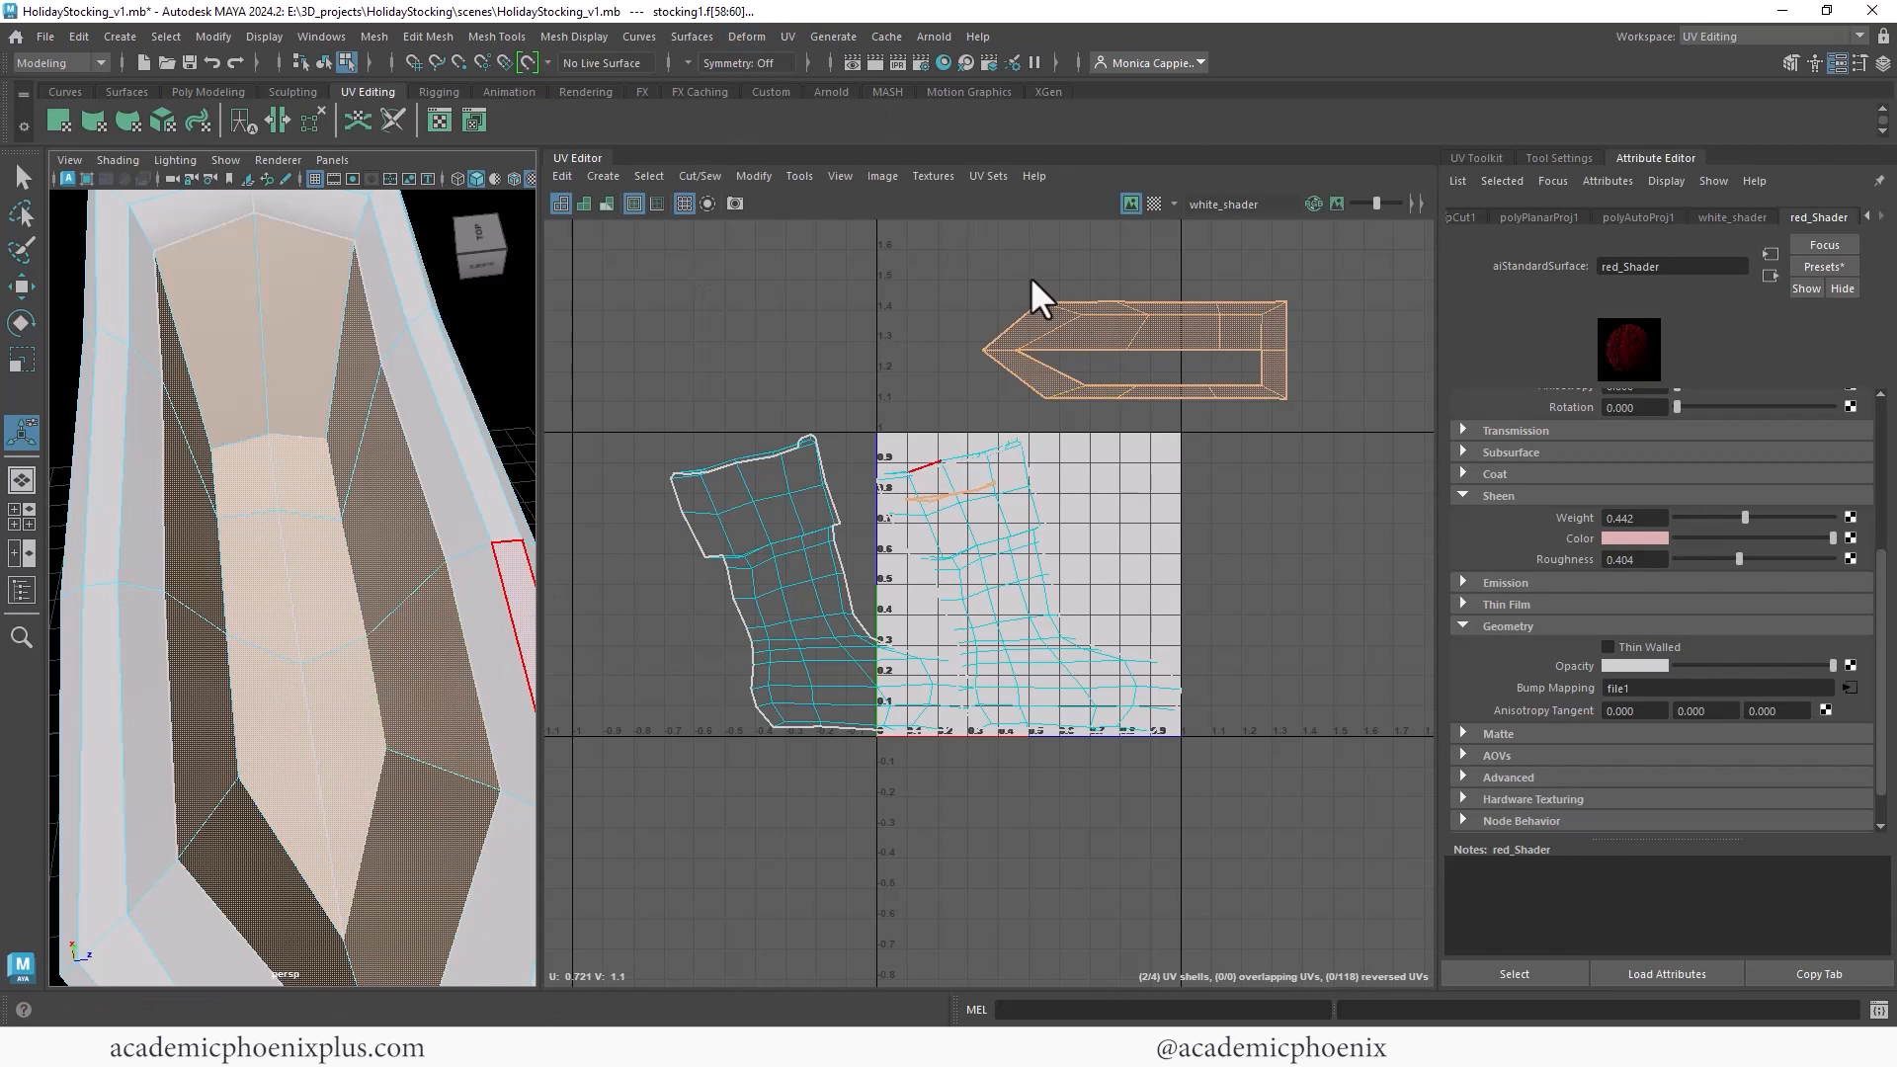
click(787, 38)
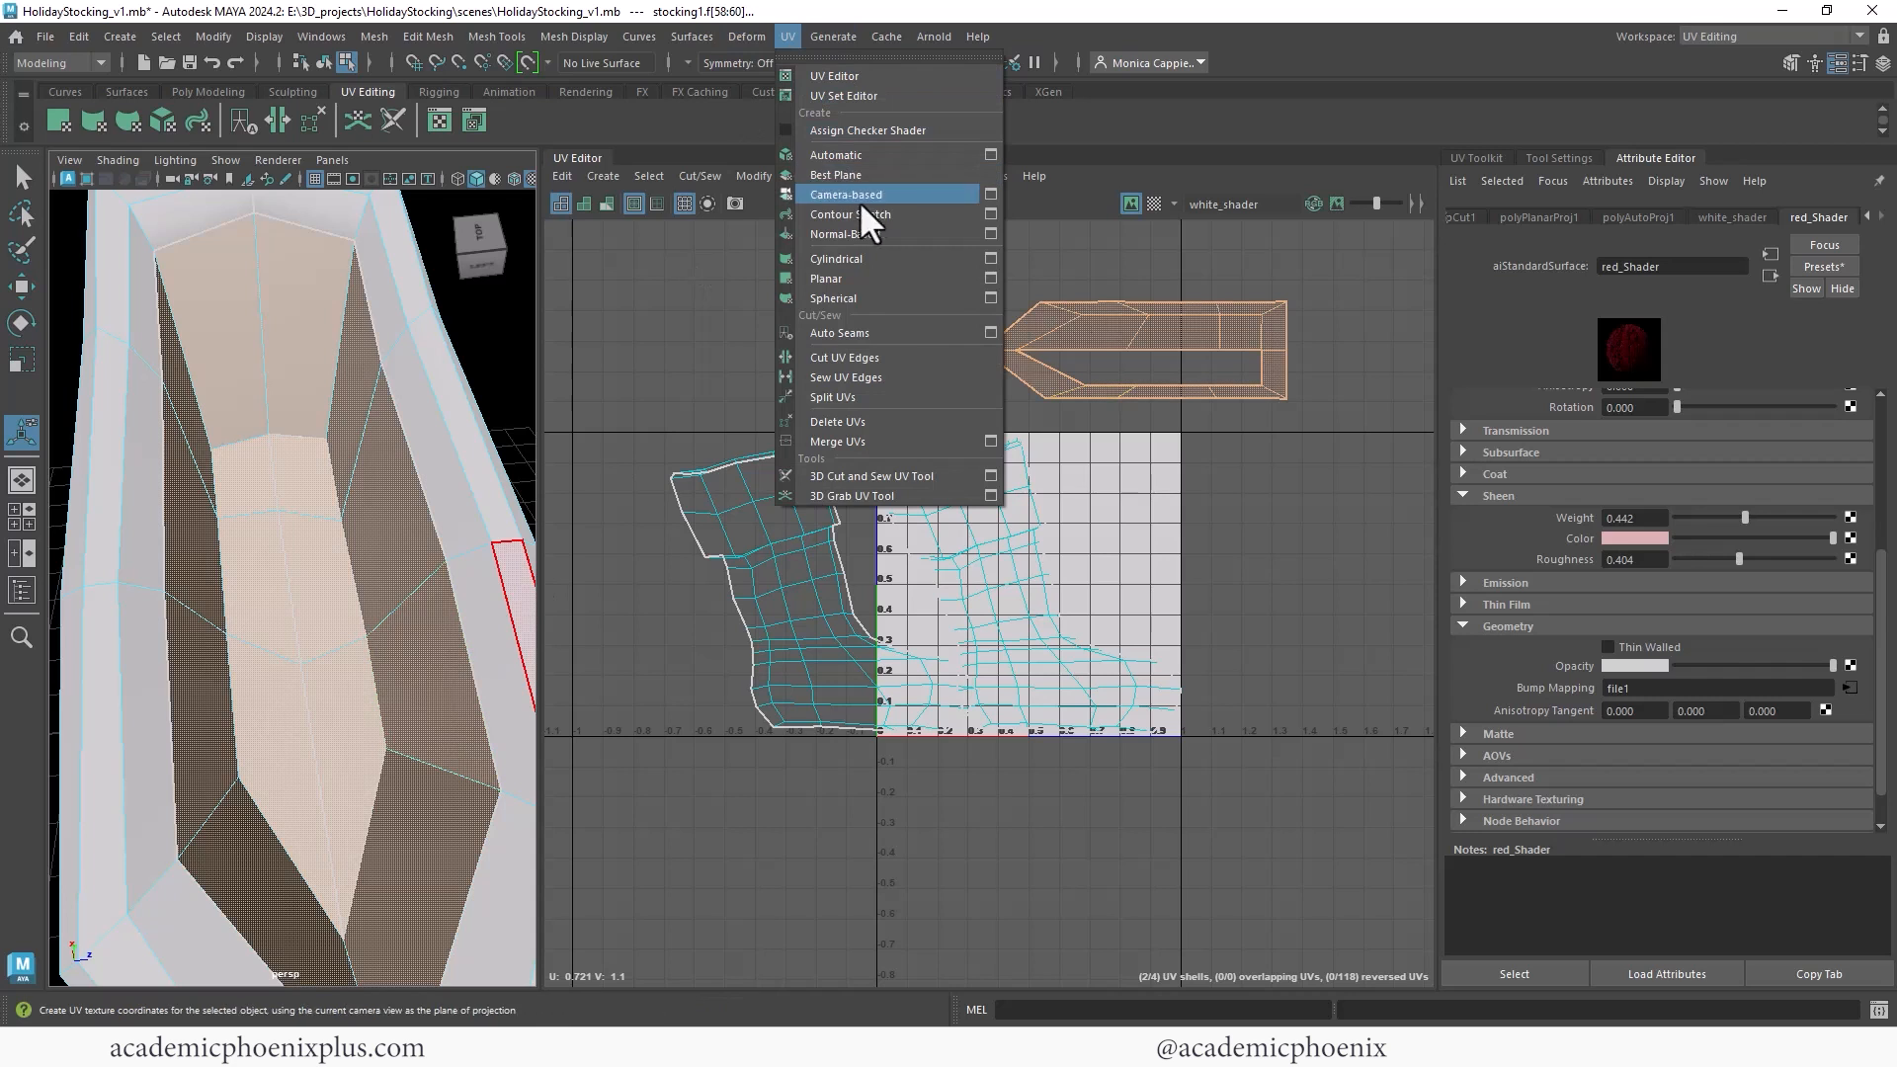
click(863, 280)
drag(1015, 601, 1057, 344)
Step: Unfold the two large outer side shells of the stocking
right_drag(431, 373, 490, 341)
right_drag(765, 450, 573, 465)
double_click(984, 460)
shift+right_drag(988, 450, 802, 451)
Step: Move and sew the two side shells together along the stocking's back seam edges and unfold the combined shell
alt+right_drag(494, 490, 339, 487)
alt+drag(339, 487, 528, 433)
alt+drag(392, 571, 326, 465)
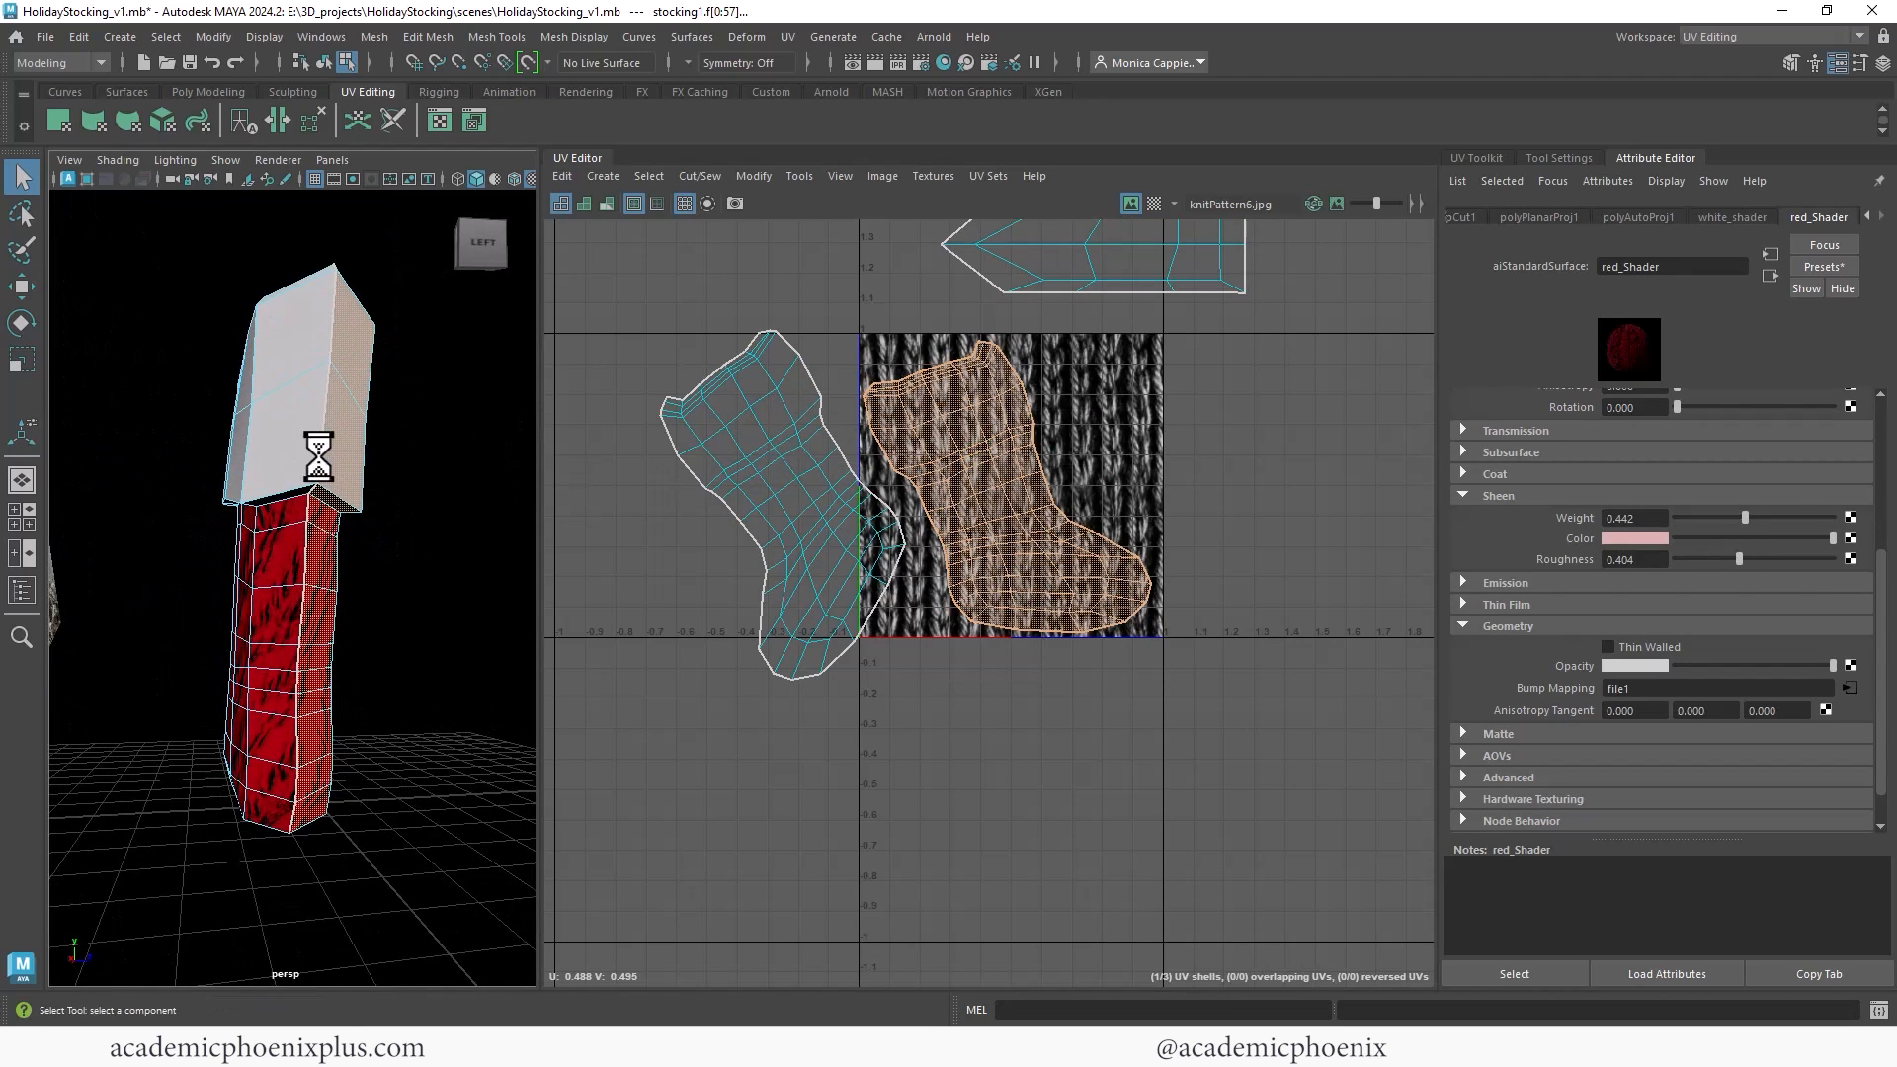
right_click(317, 443)
right_drag(317, 442, 318, 390)
click(338, 342)
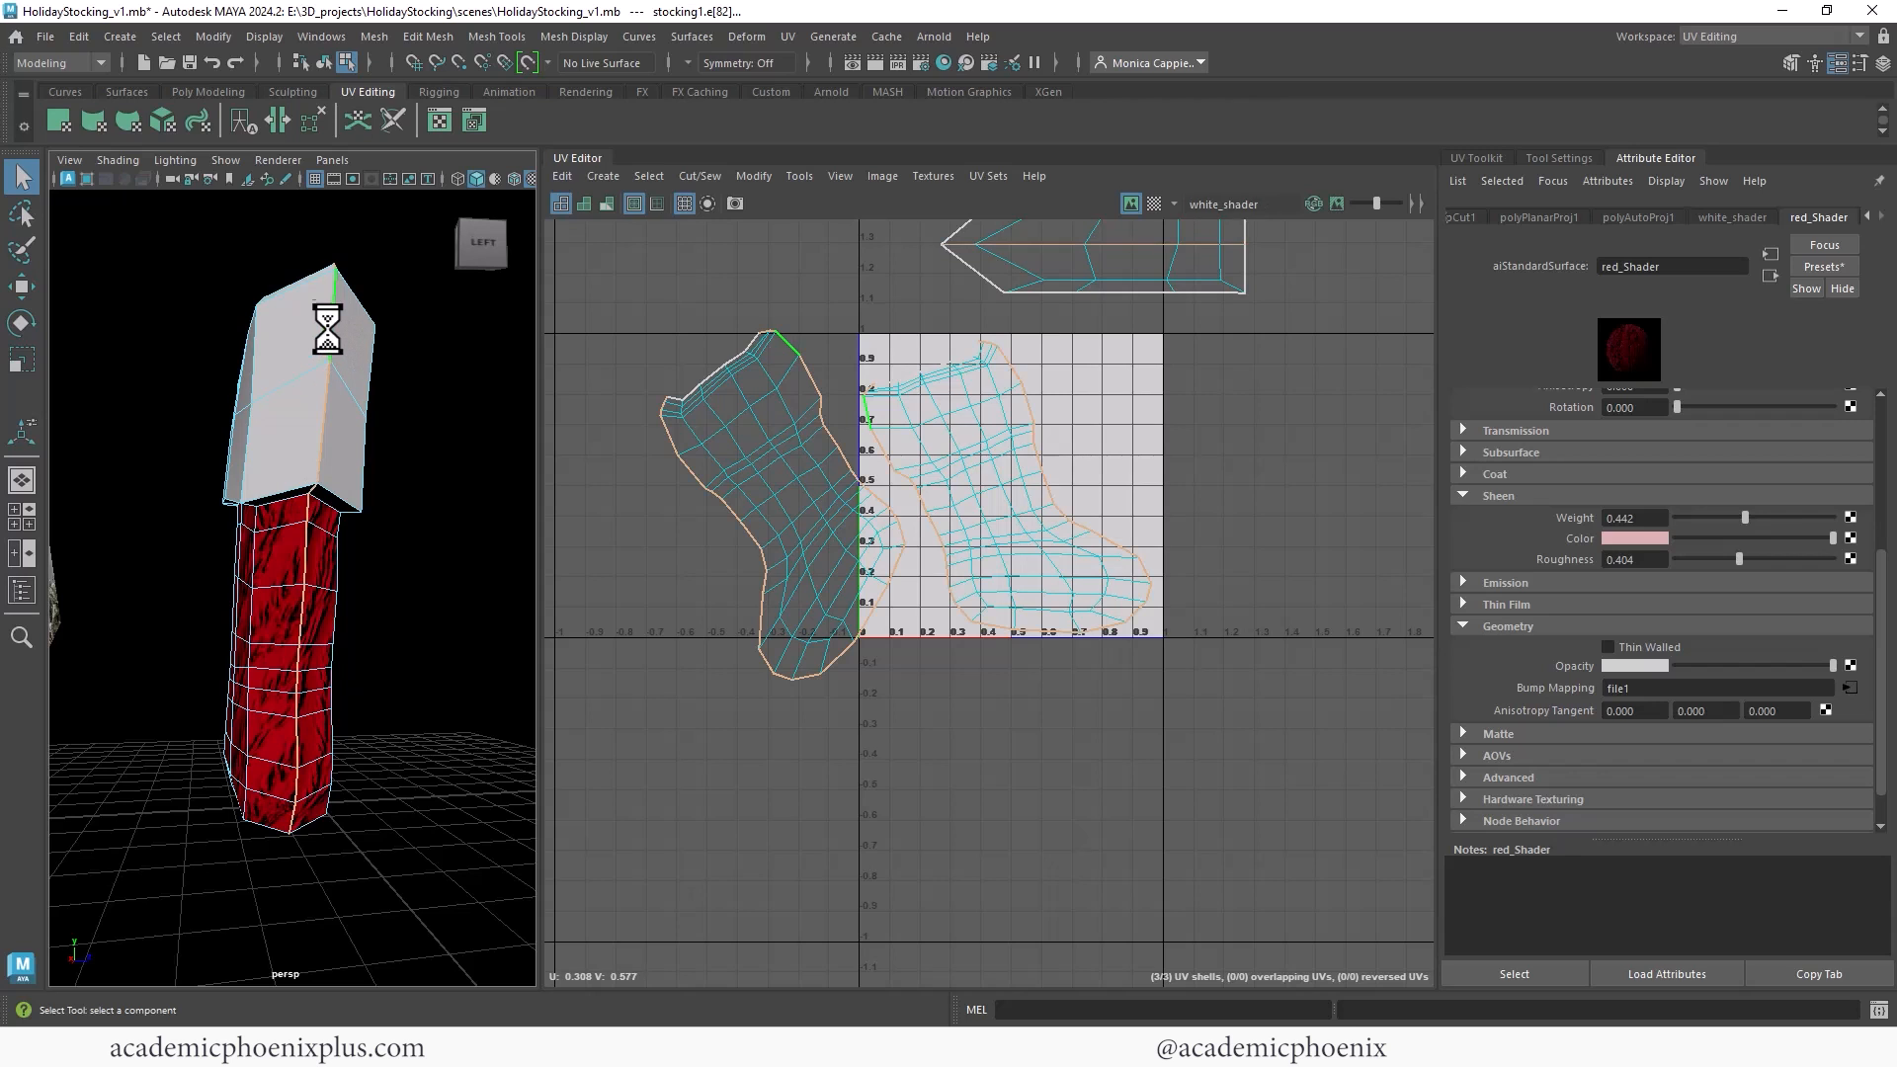
double_click(289, 808)
shift+right_drag(905, 506, 819, 519)
double_click(953, 543)
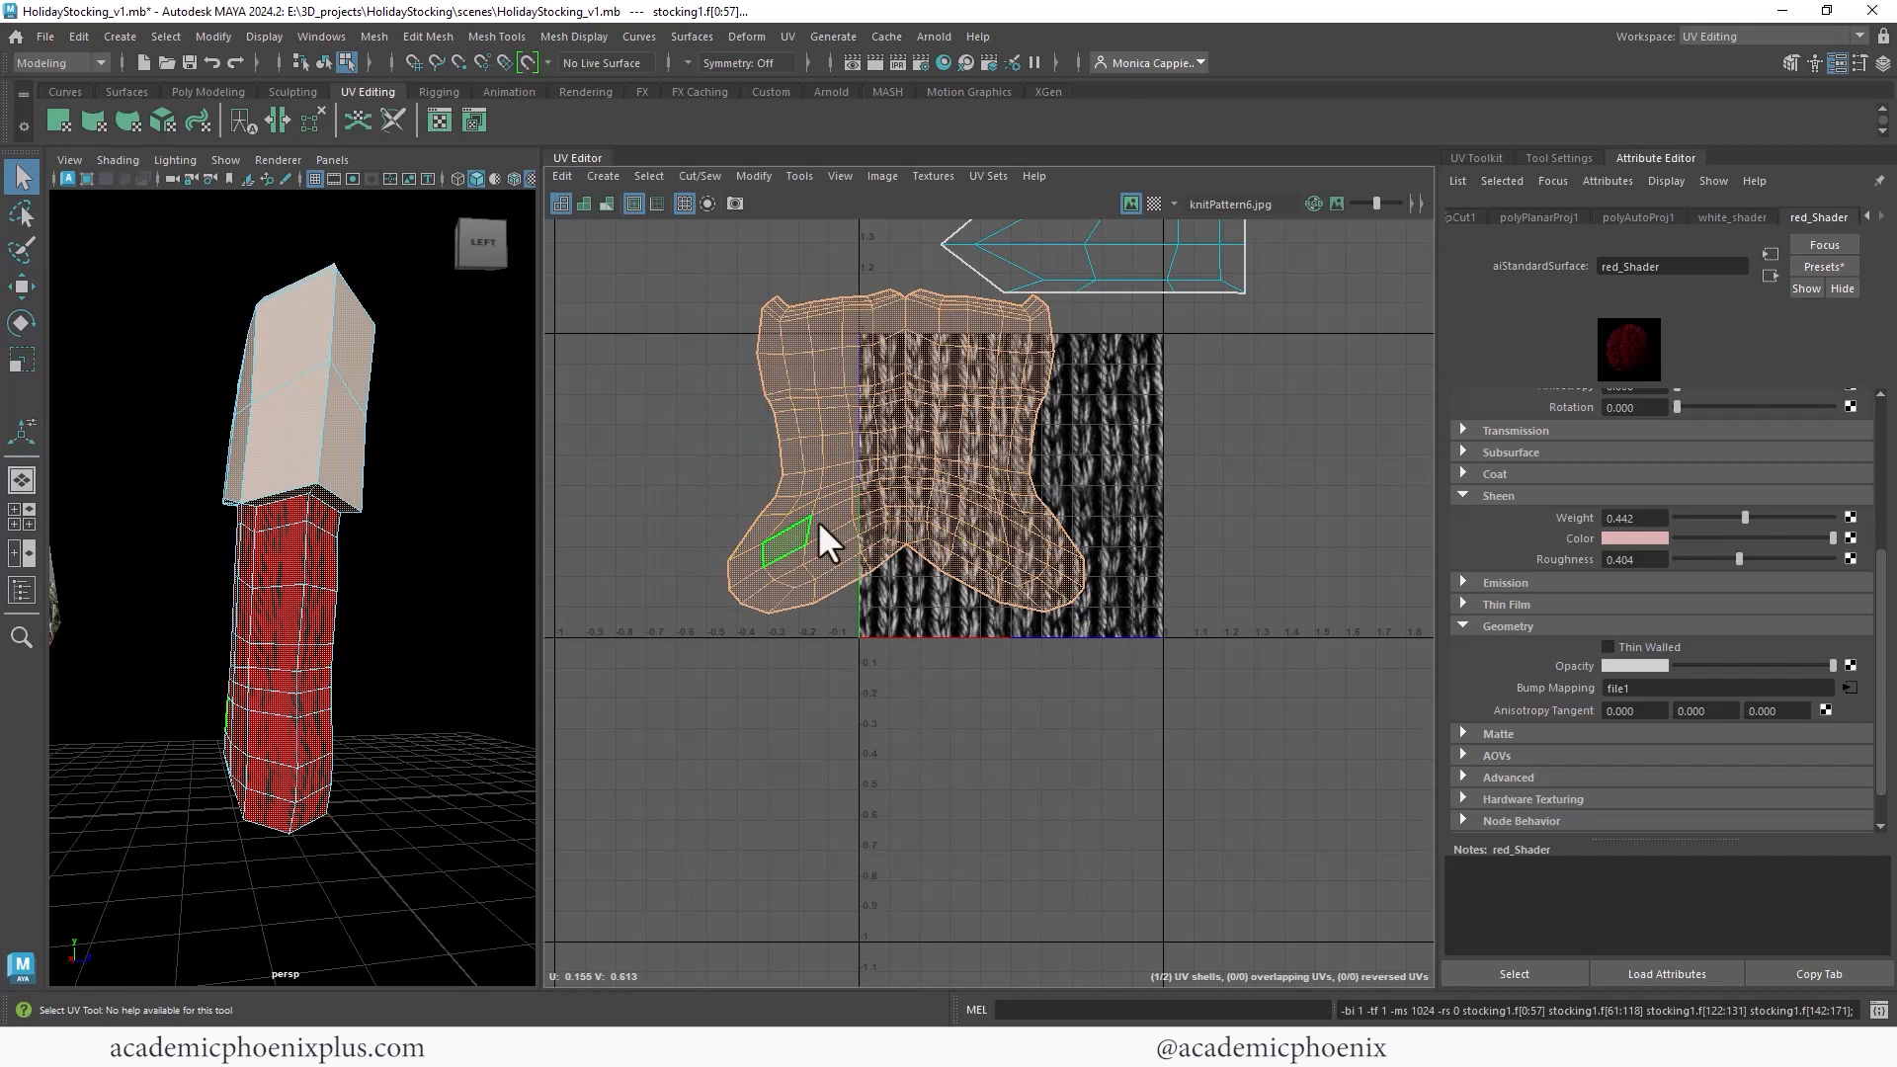
Step: Move the combined outer shell inside the first UV tile and scale it to fit within the tile's borders
key(w)
drag(910, 506, 992, 524)
key(r)
key(w)
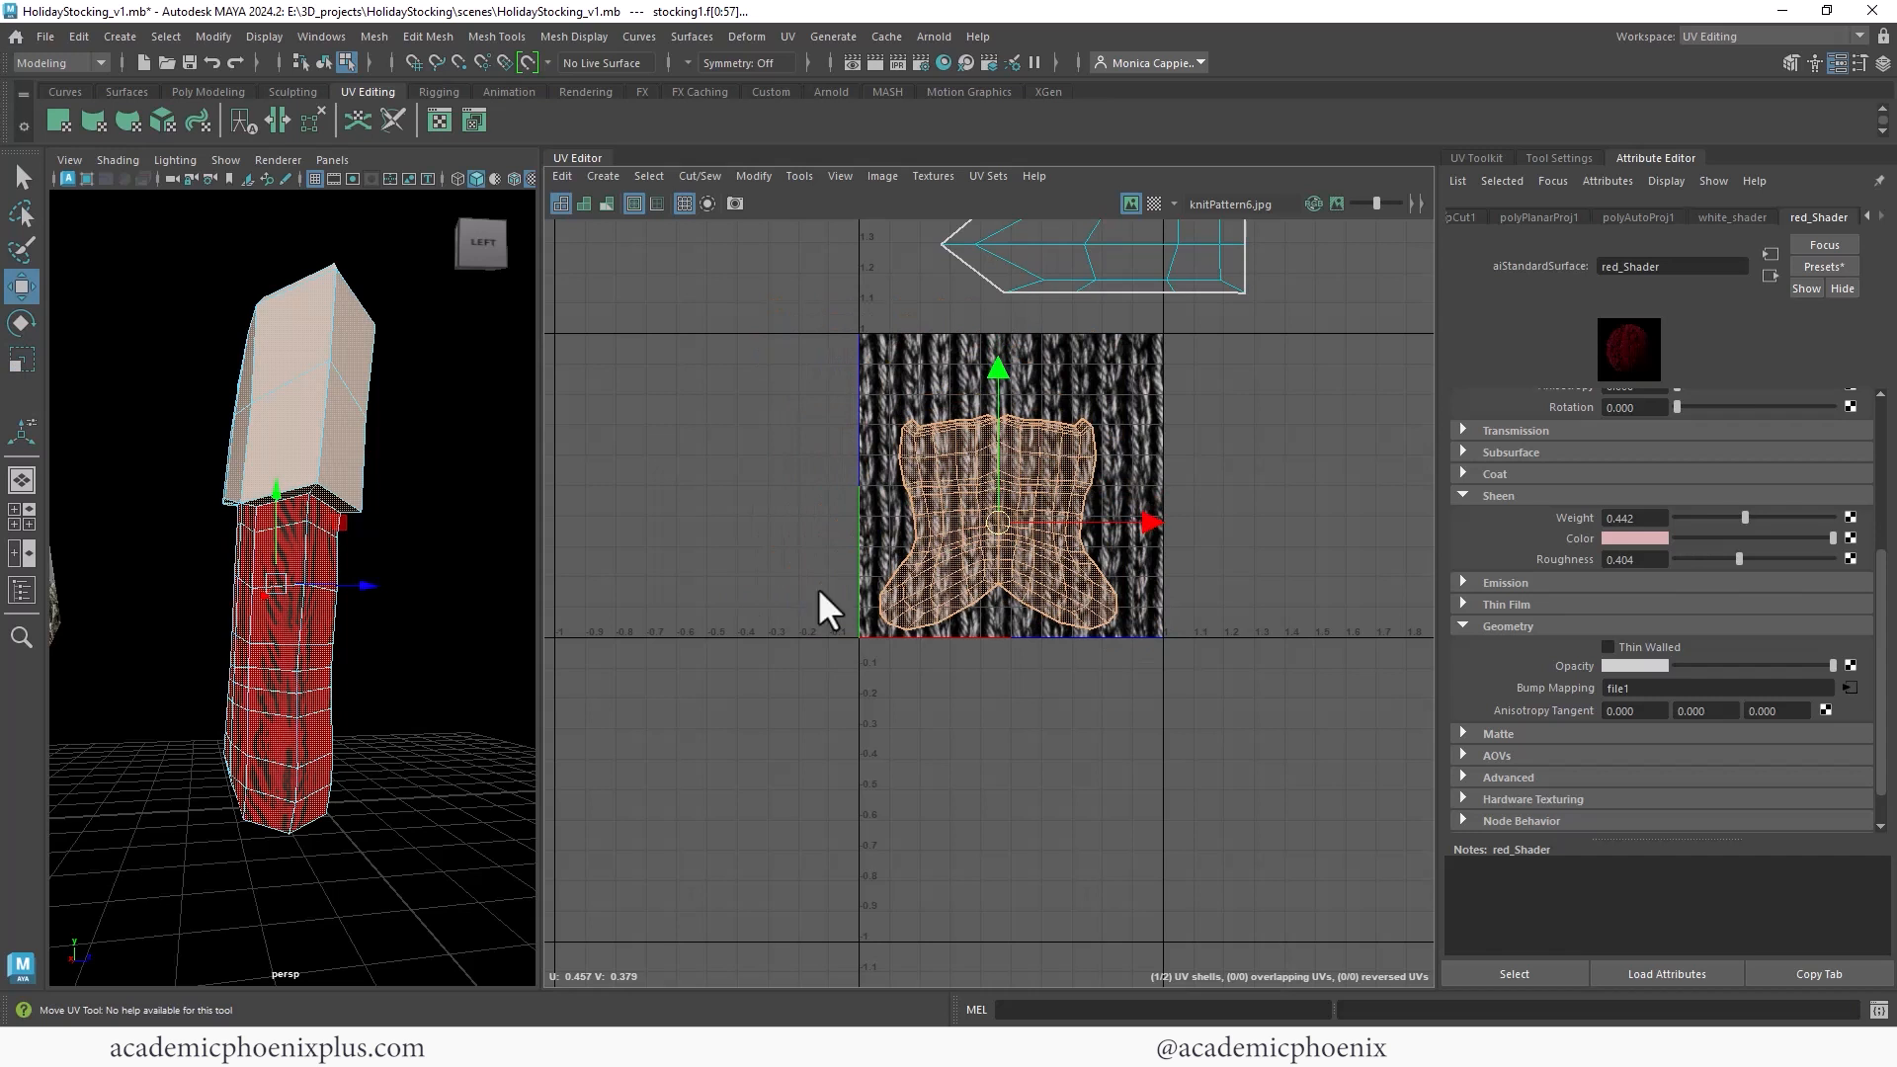
alt+drag(494, 632, 477, 686)
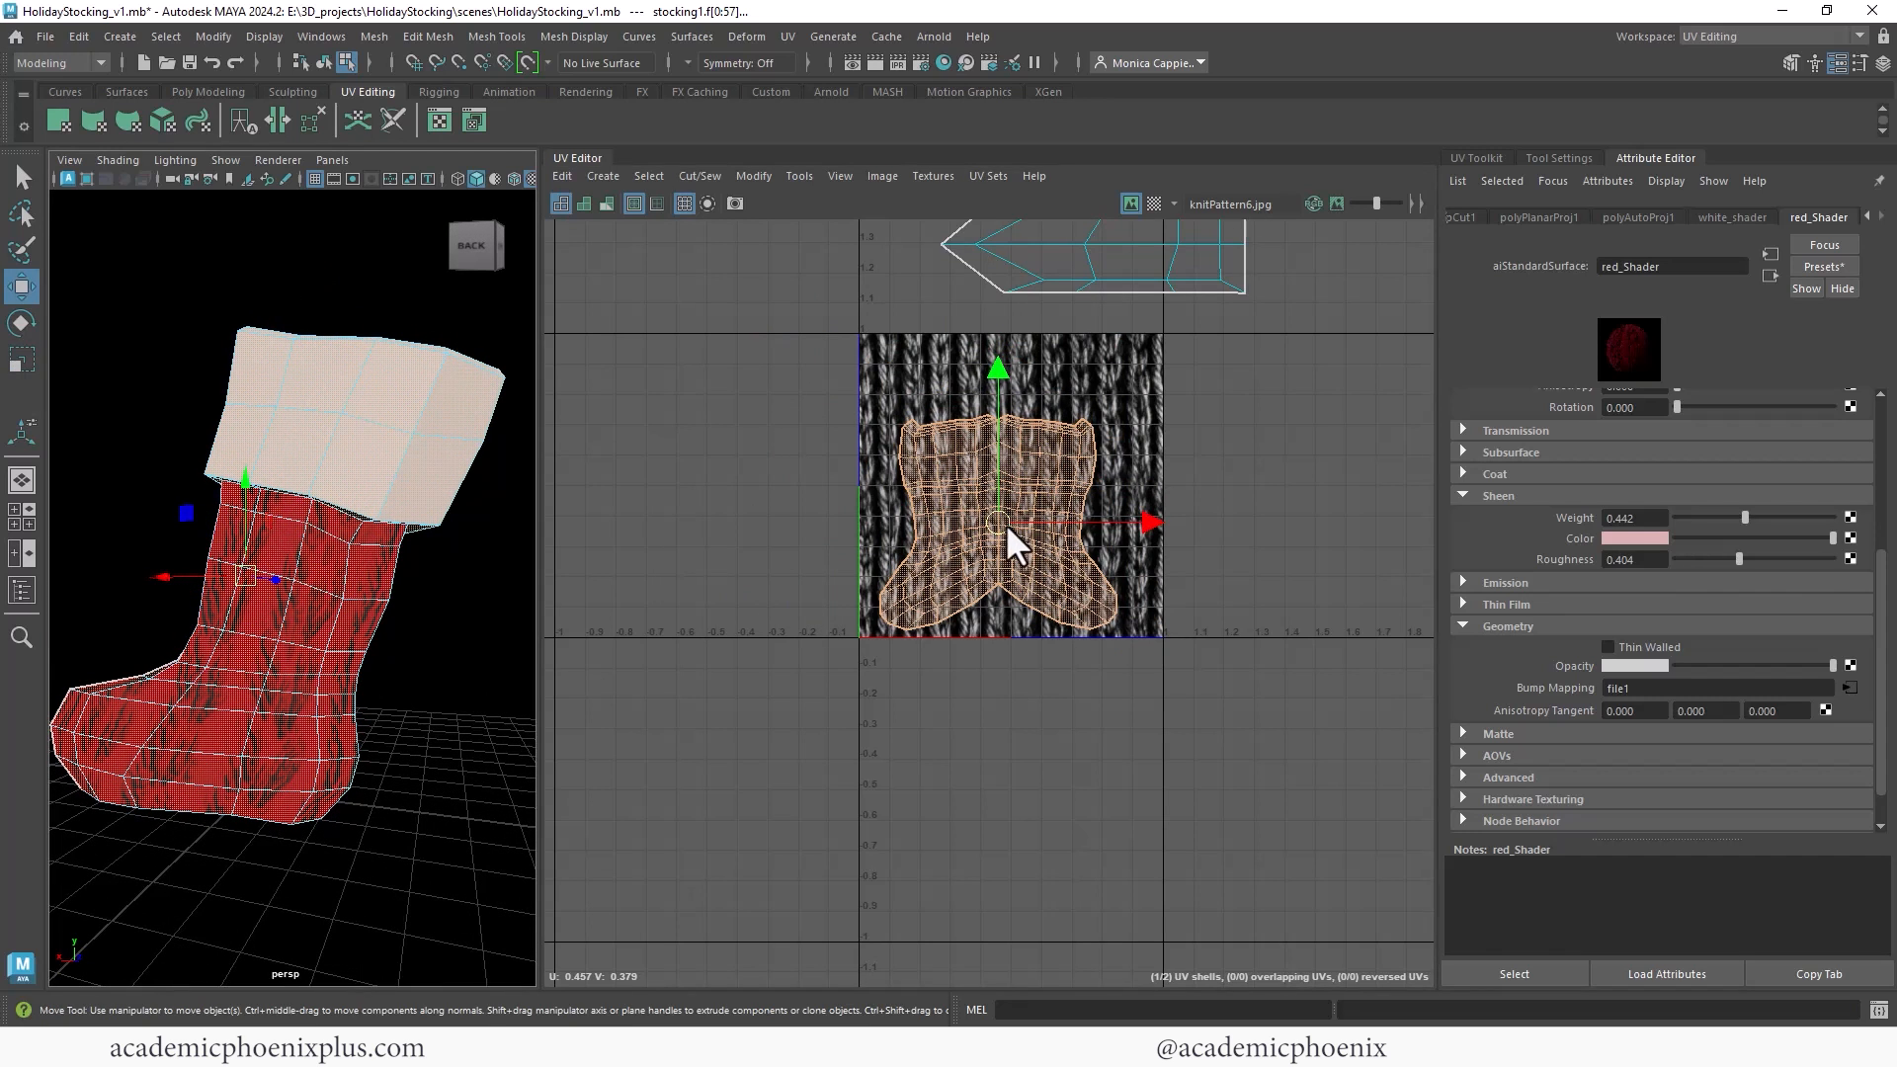
key(r)
drag(1006, 524, 1020, 514)
key(w)
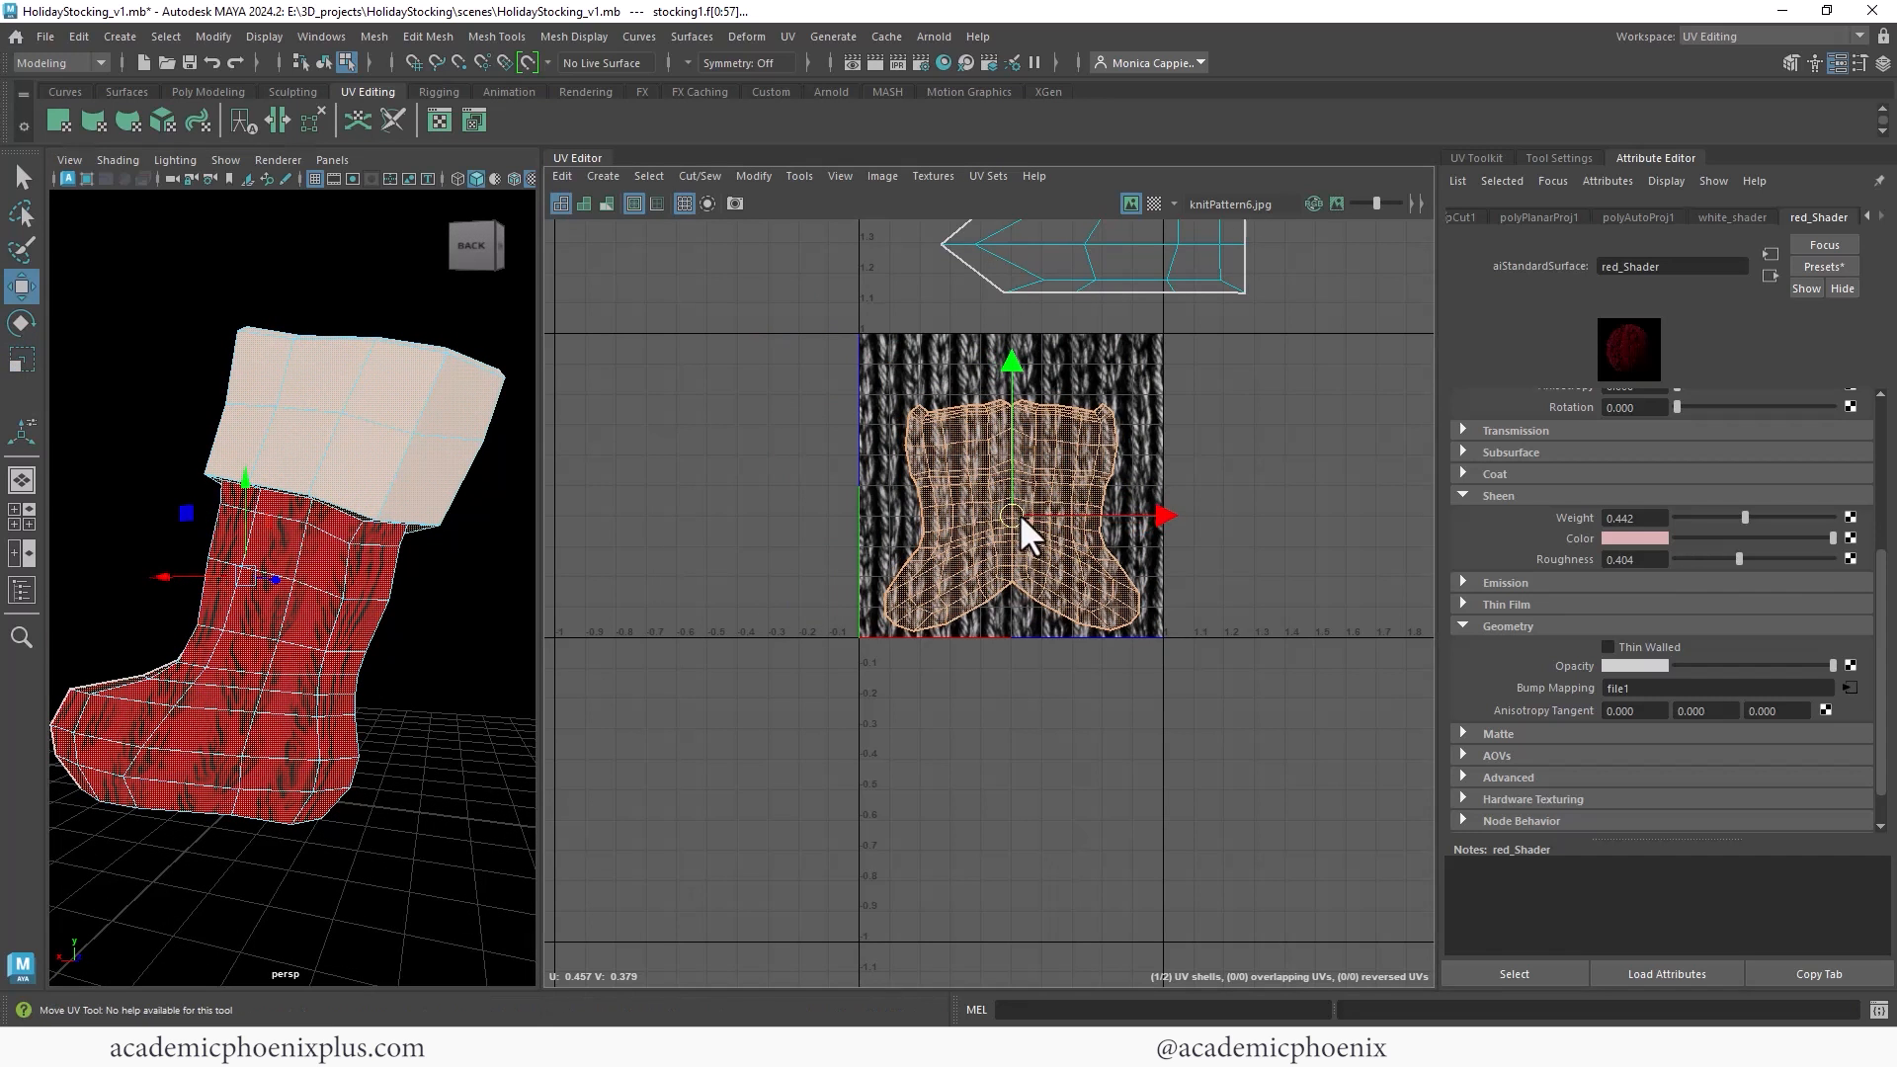
Step: Scale the interior shell down and place it in the upper-right corner of the UV tile
alt+middle_drag(1138, 342, 1139, 408)
double_click(1143, 318)
drag(1146, 320, 1109, 413)
key(r)
key(w)
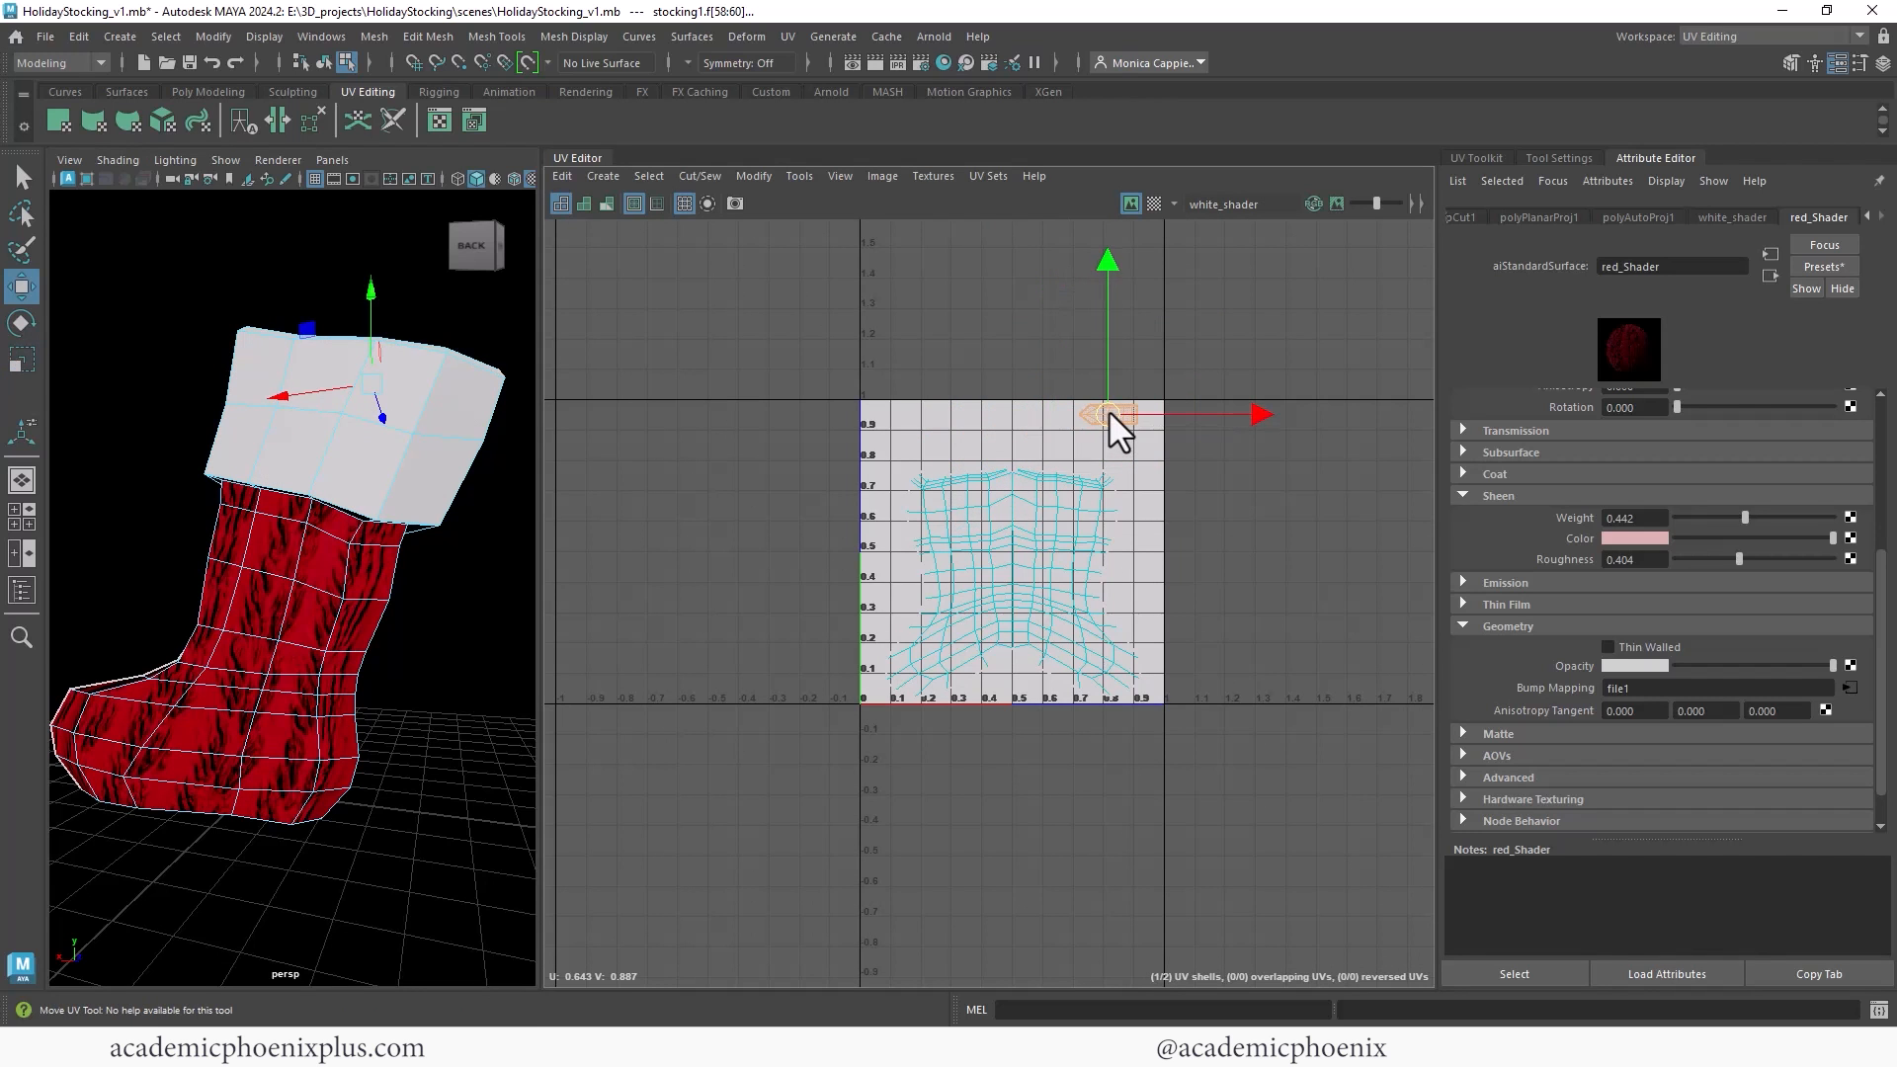
Step: Scale up the outer stocking shell to fill the UV tile beneath the interior shell
double_click(1018, 555)
key(r)
drag(1009, 578, 1012, 571)
key(w)
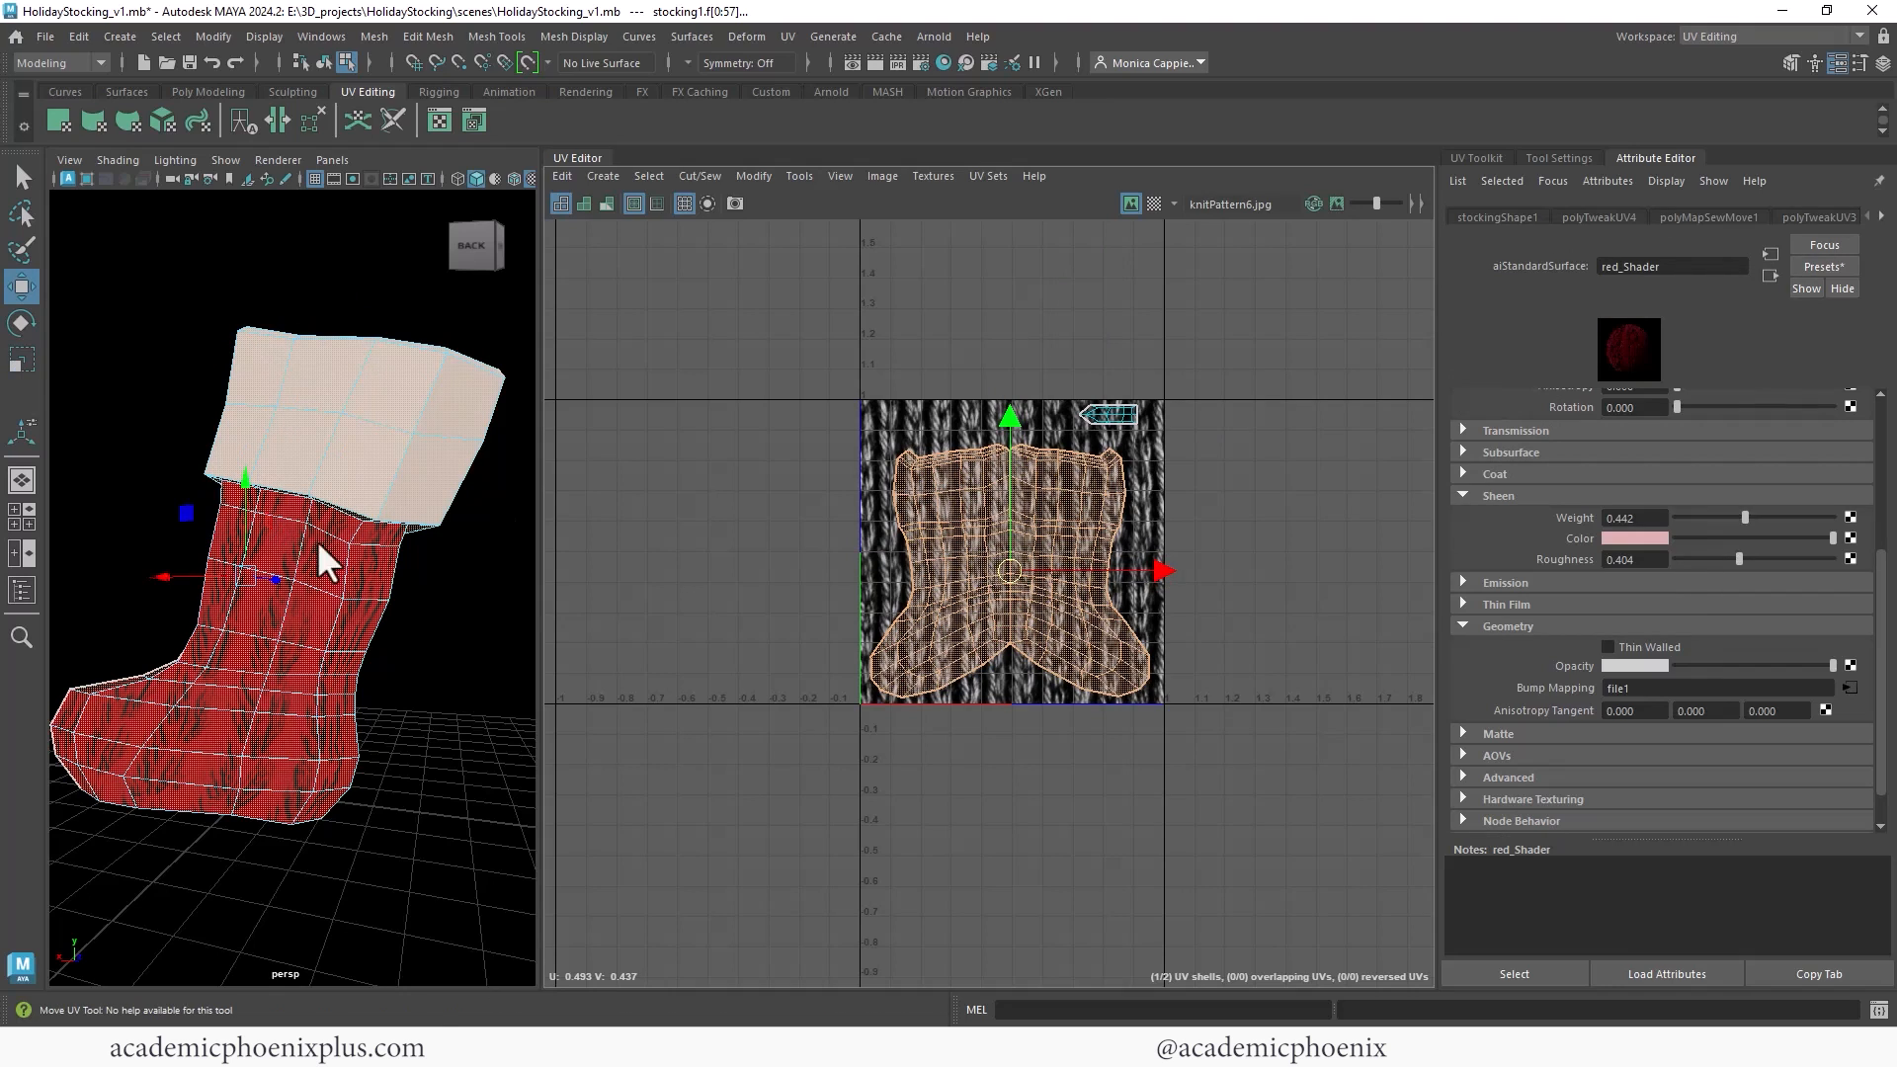
Step: Return the stocking to object mode and open the 2D placement node of the red shader's knit bump texture
right_drag(318, 542, 398, 600)
mouse_move(398, 600)
alt+mouse_down()
mouse_move(48, 627)
mouse_move(56, 607)
mouse_move(237, 648)
mouse_move(372, 582)
alt+mouse_up()
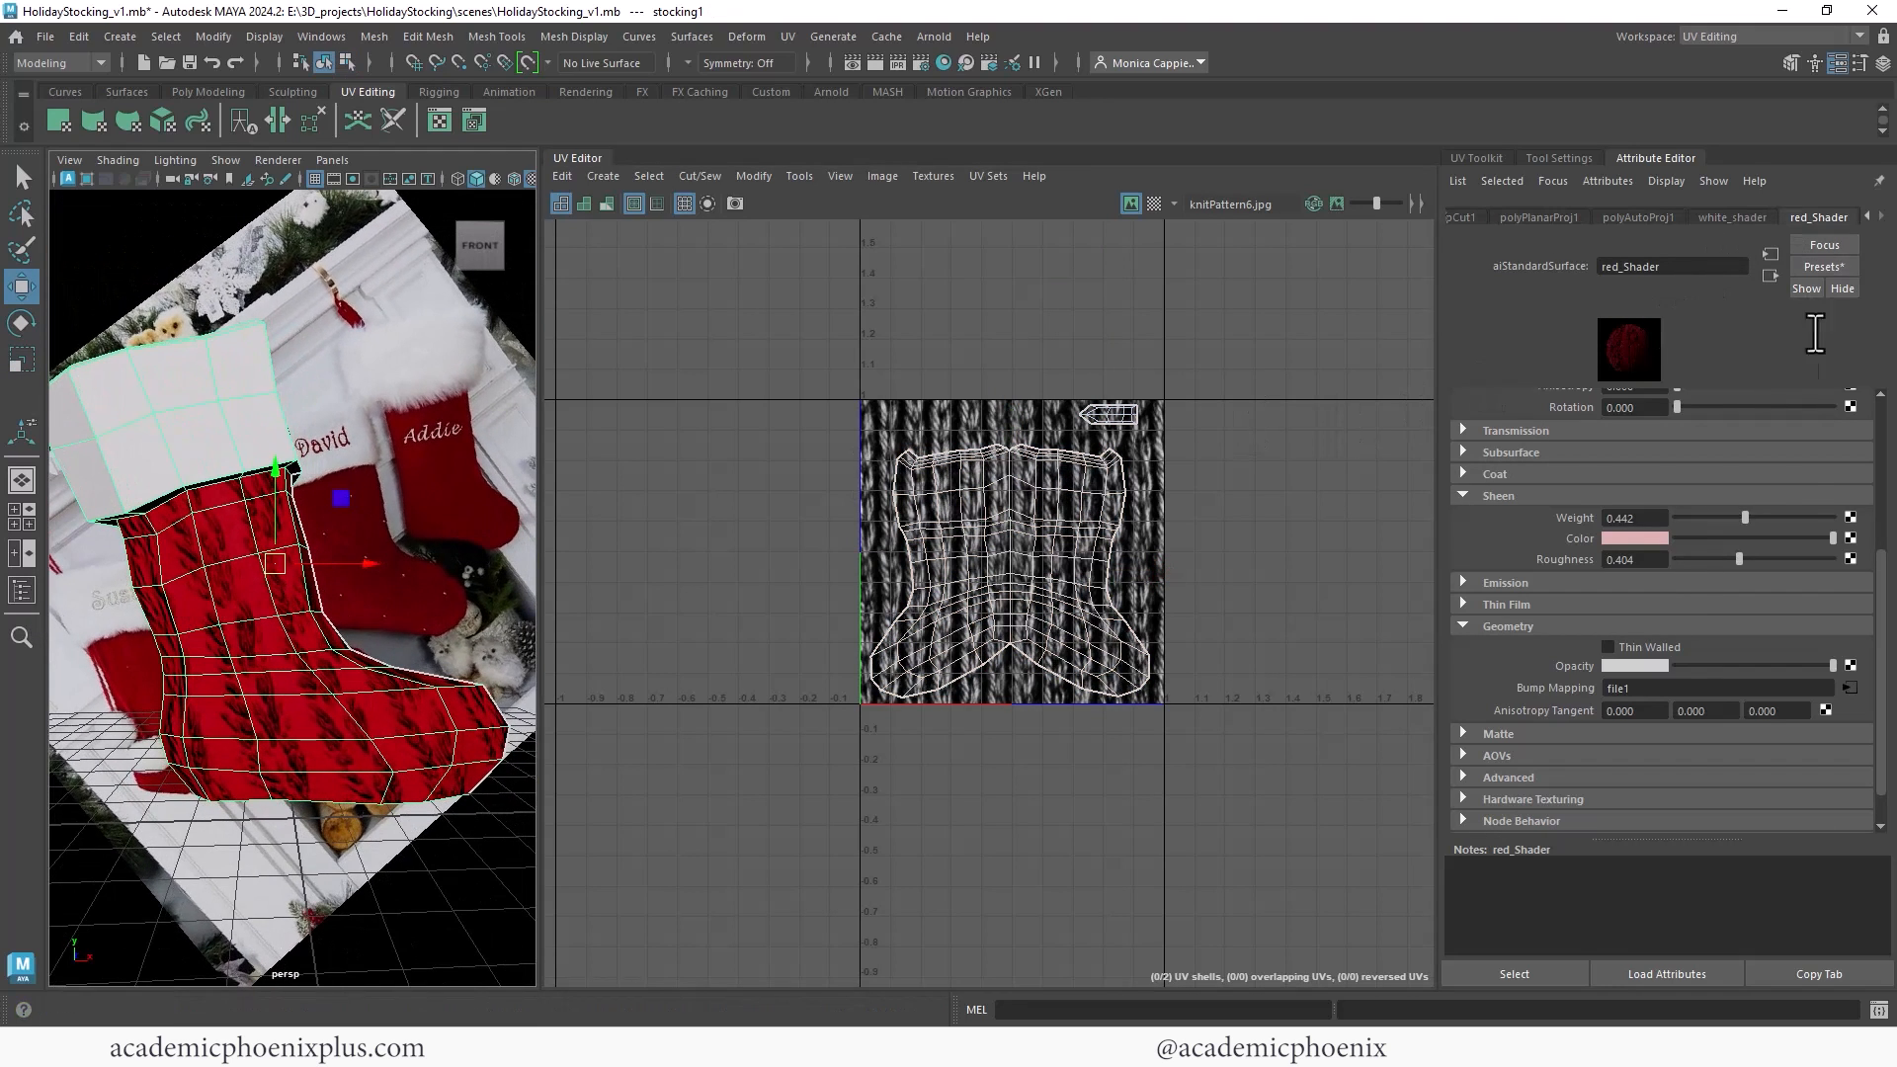
click(1848, 687)
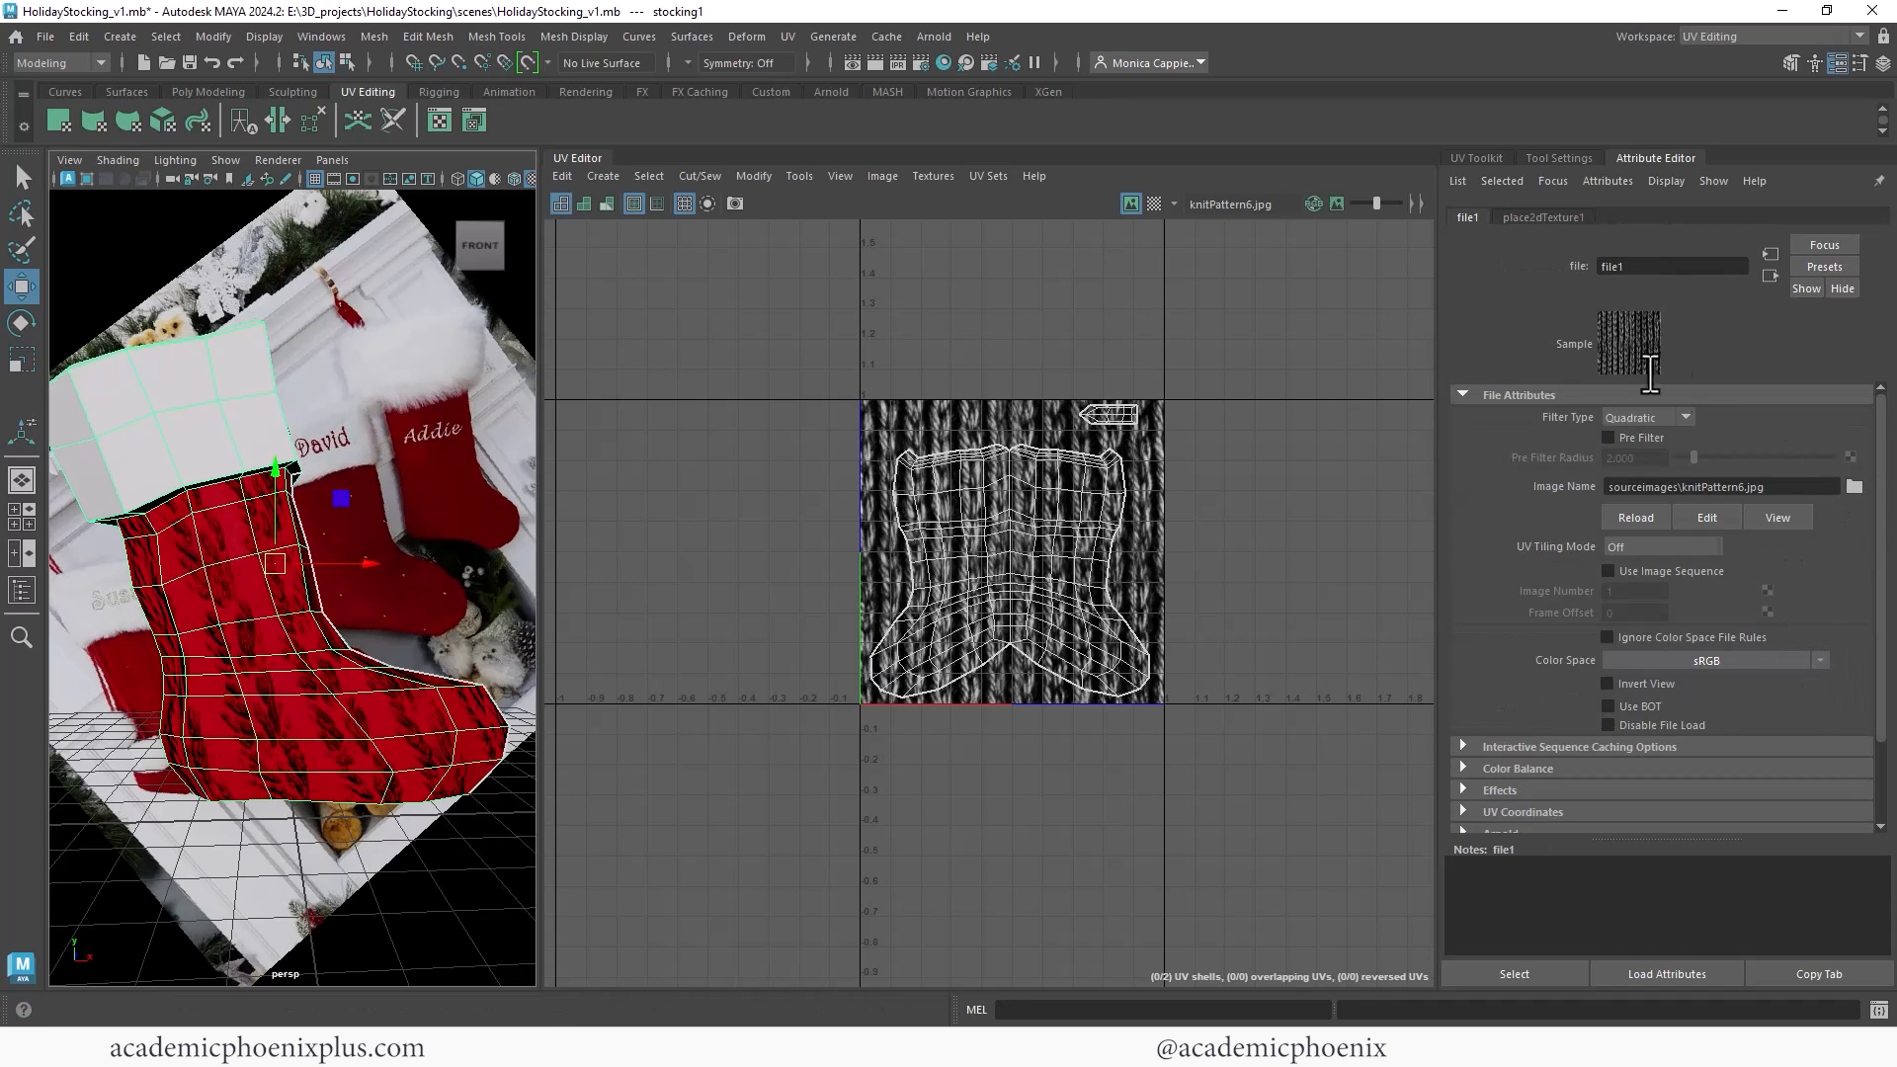
click(1543, 219)
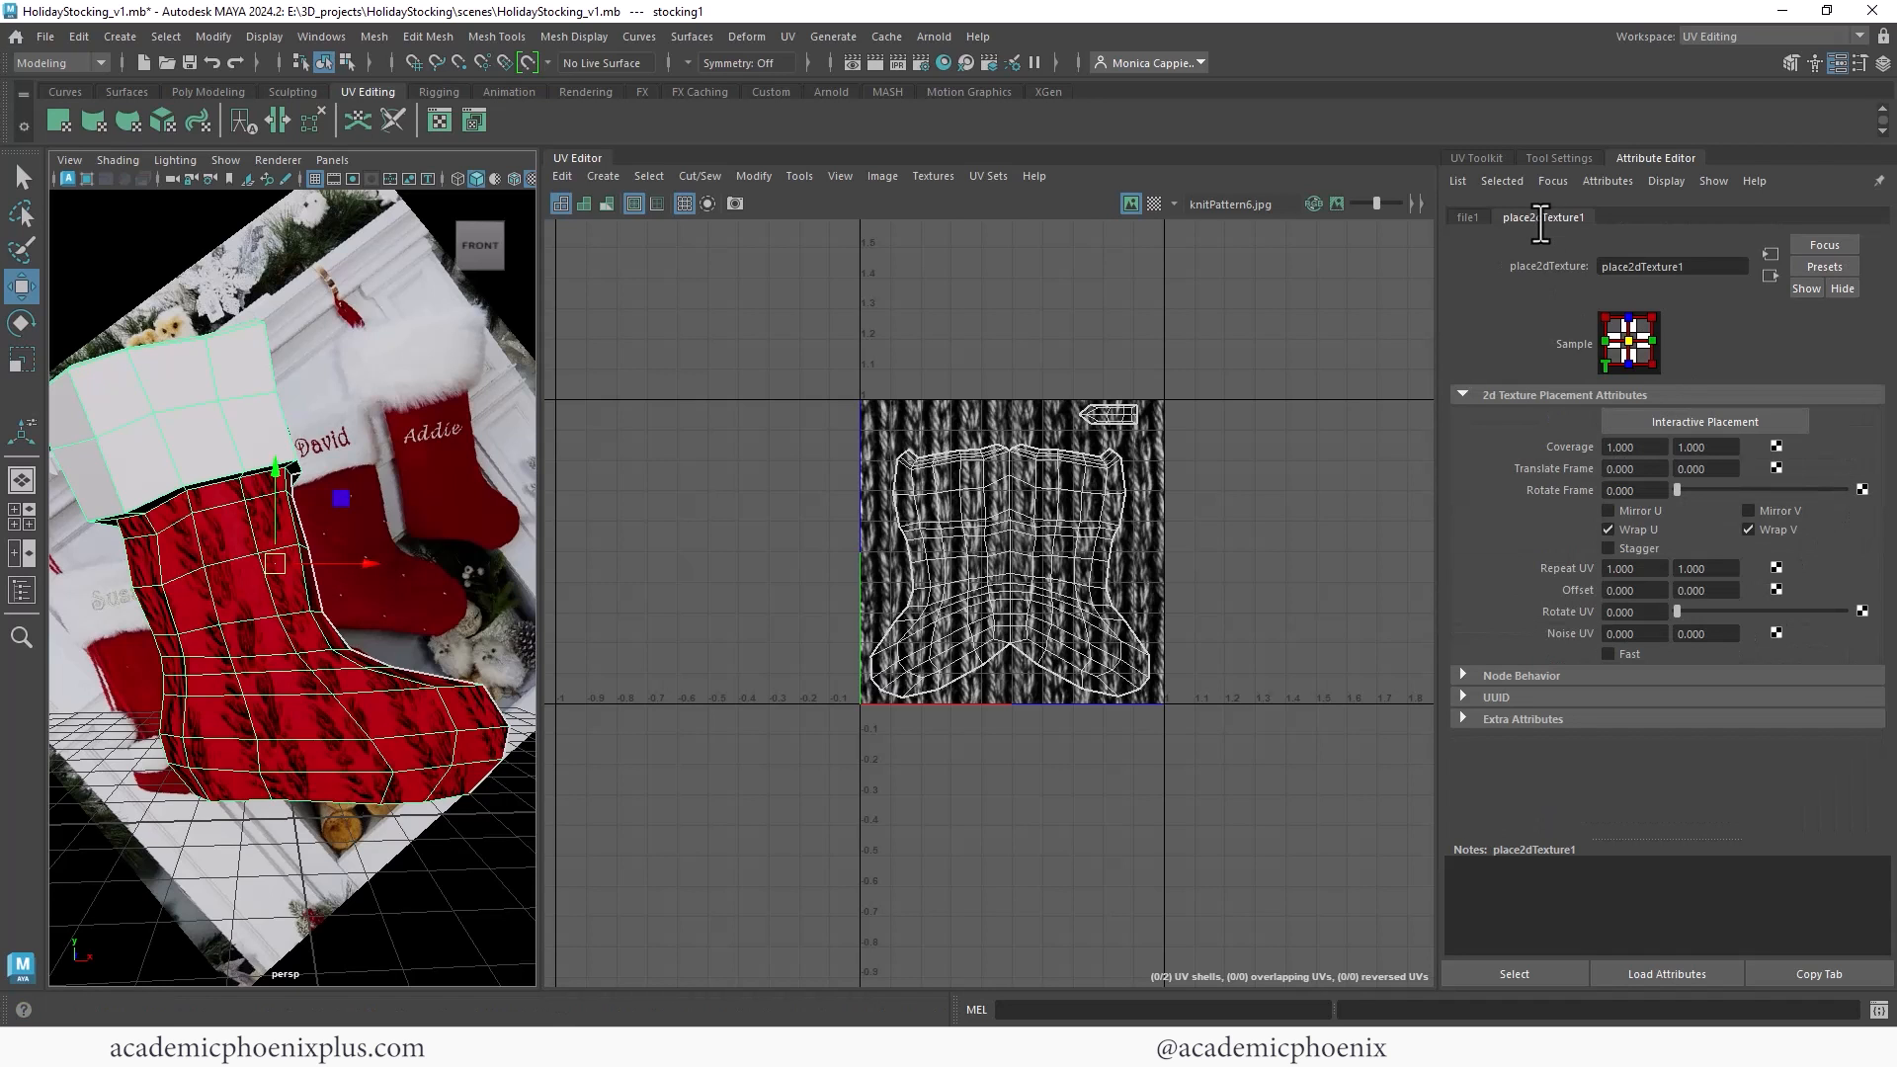
Step: Set the knit texture's Repeat UV to 5 in both directions and inspect the pattern on the stocking
click(1635, 569)
text(5)
key(Tab)
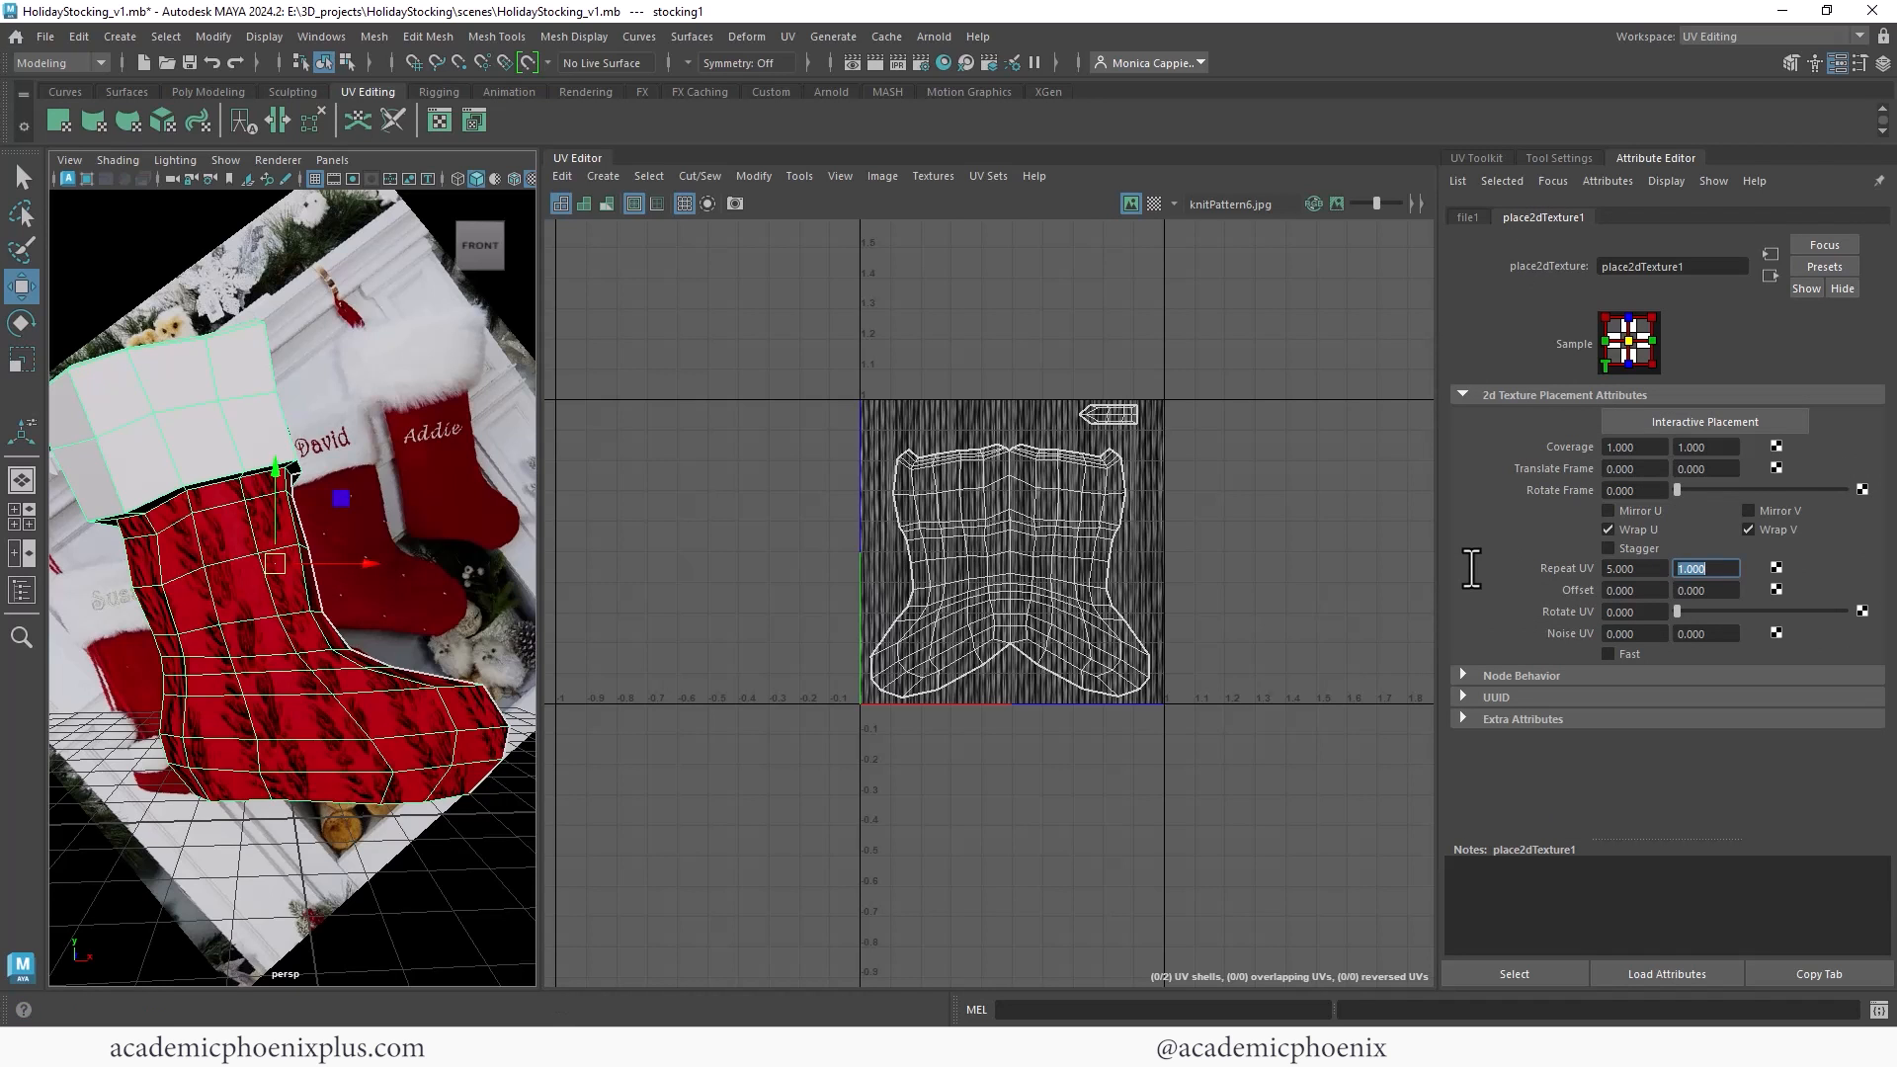
text(5)
key(Tab)
alt+middle_drag(381, 472, 393, 445)
alt+right_drag(394, 446, 519, 442)
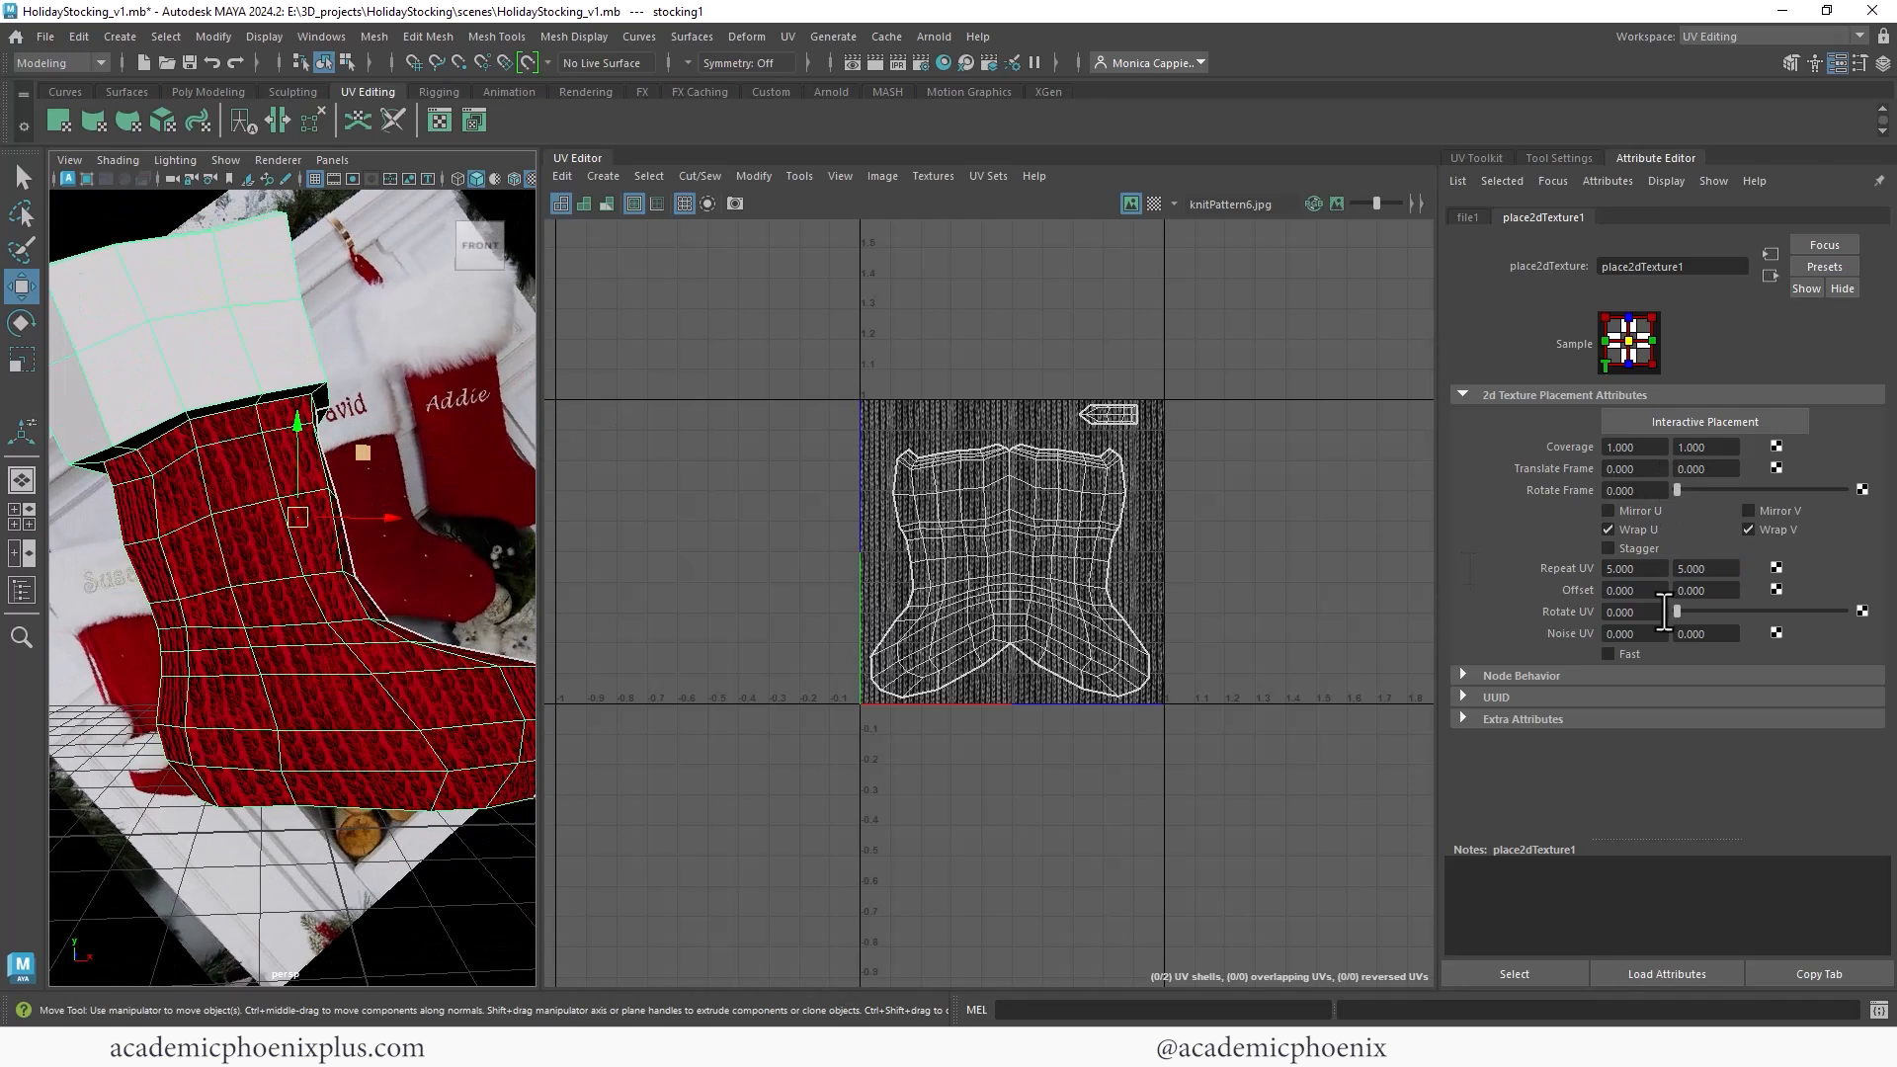
Step: Set the knit texture's Repeat UV to 8 in both directions and save the scene
click(1632, 569)
text(8)
key(Tab)
text(8)
key(Tab)
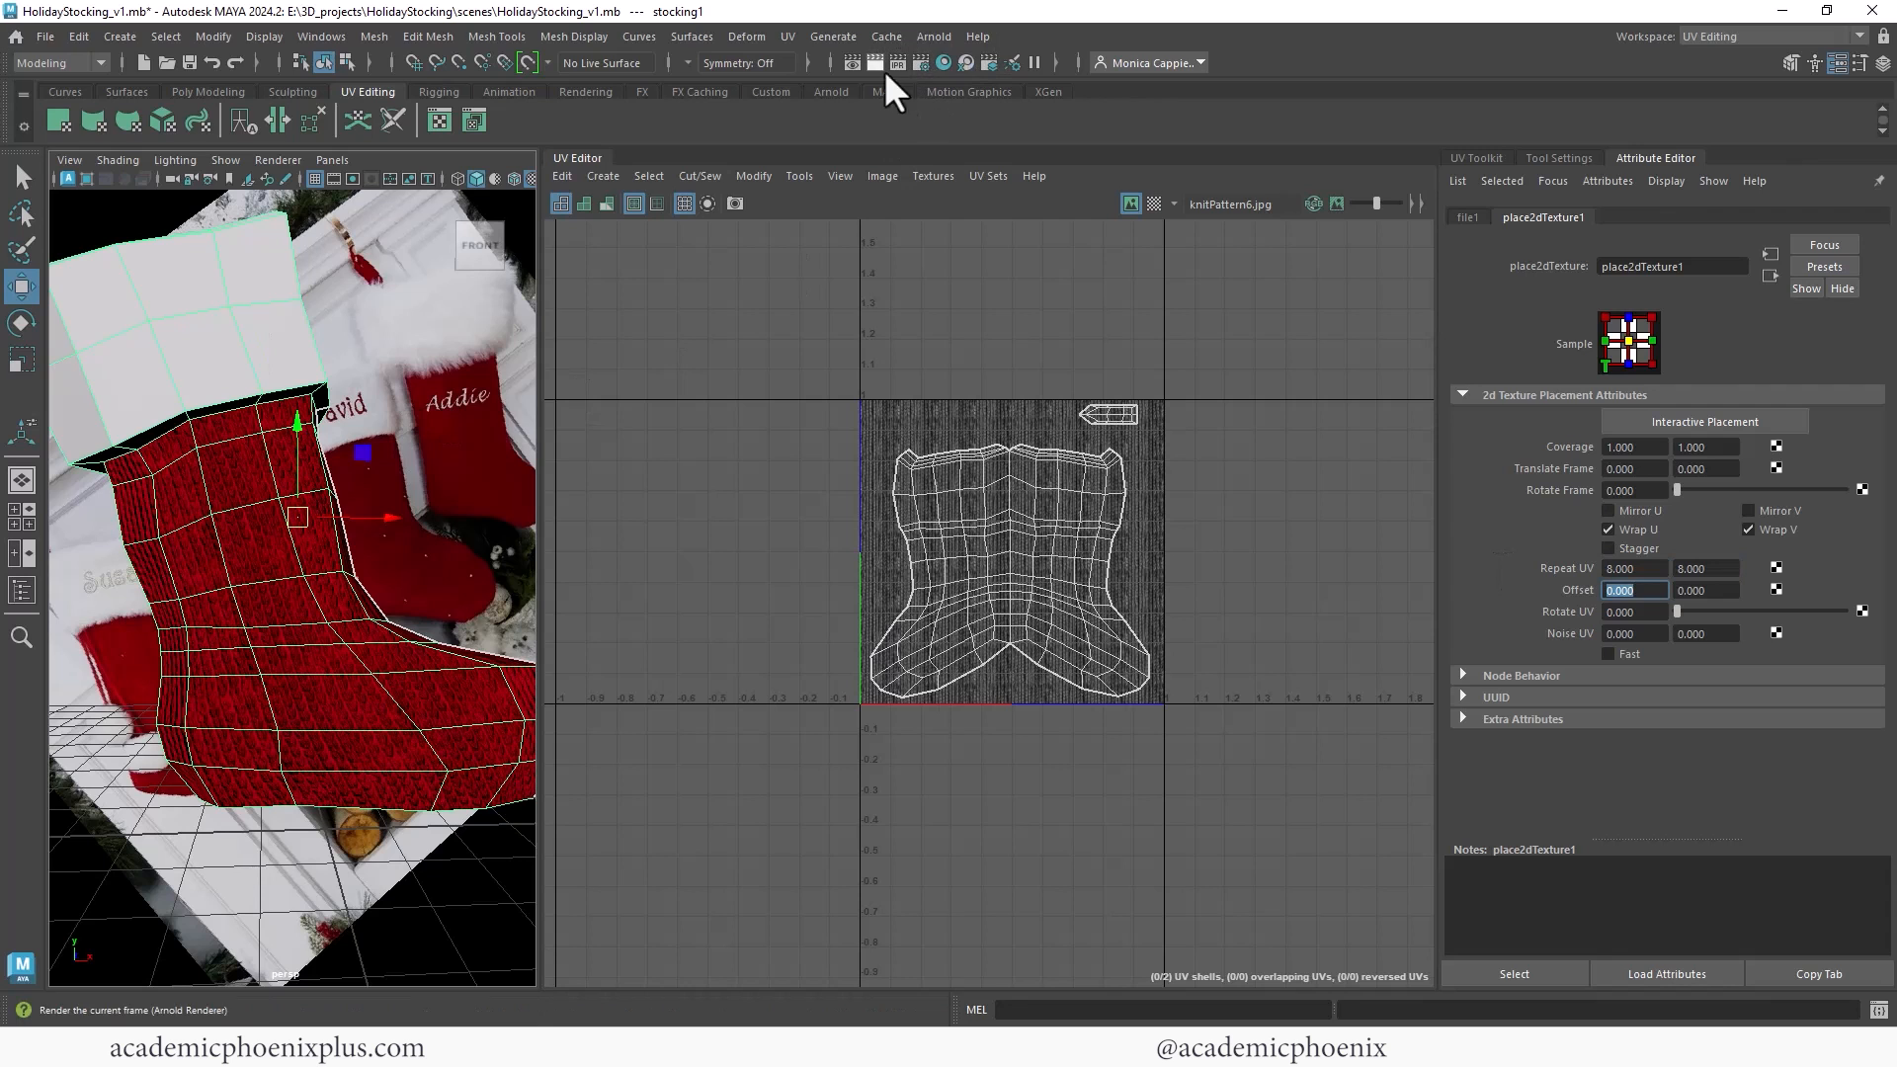
key(ctrl+s)
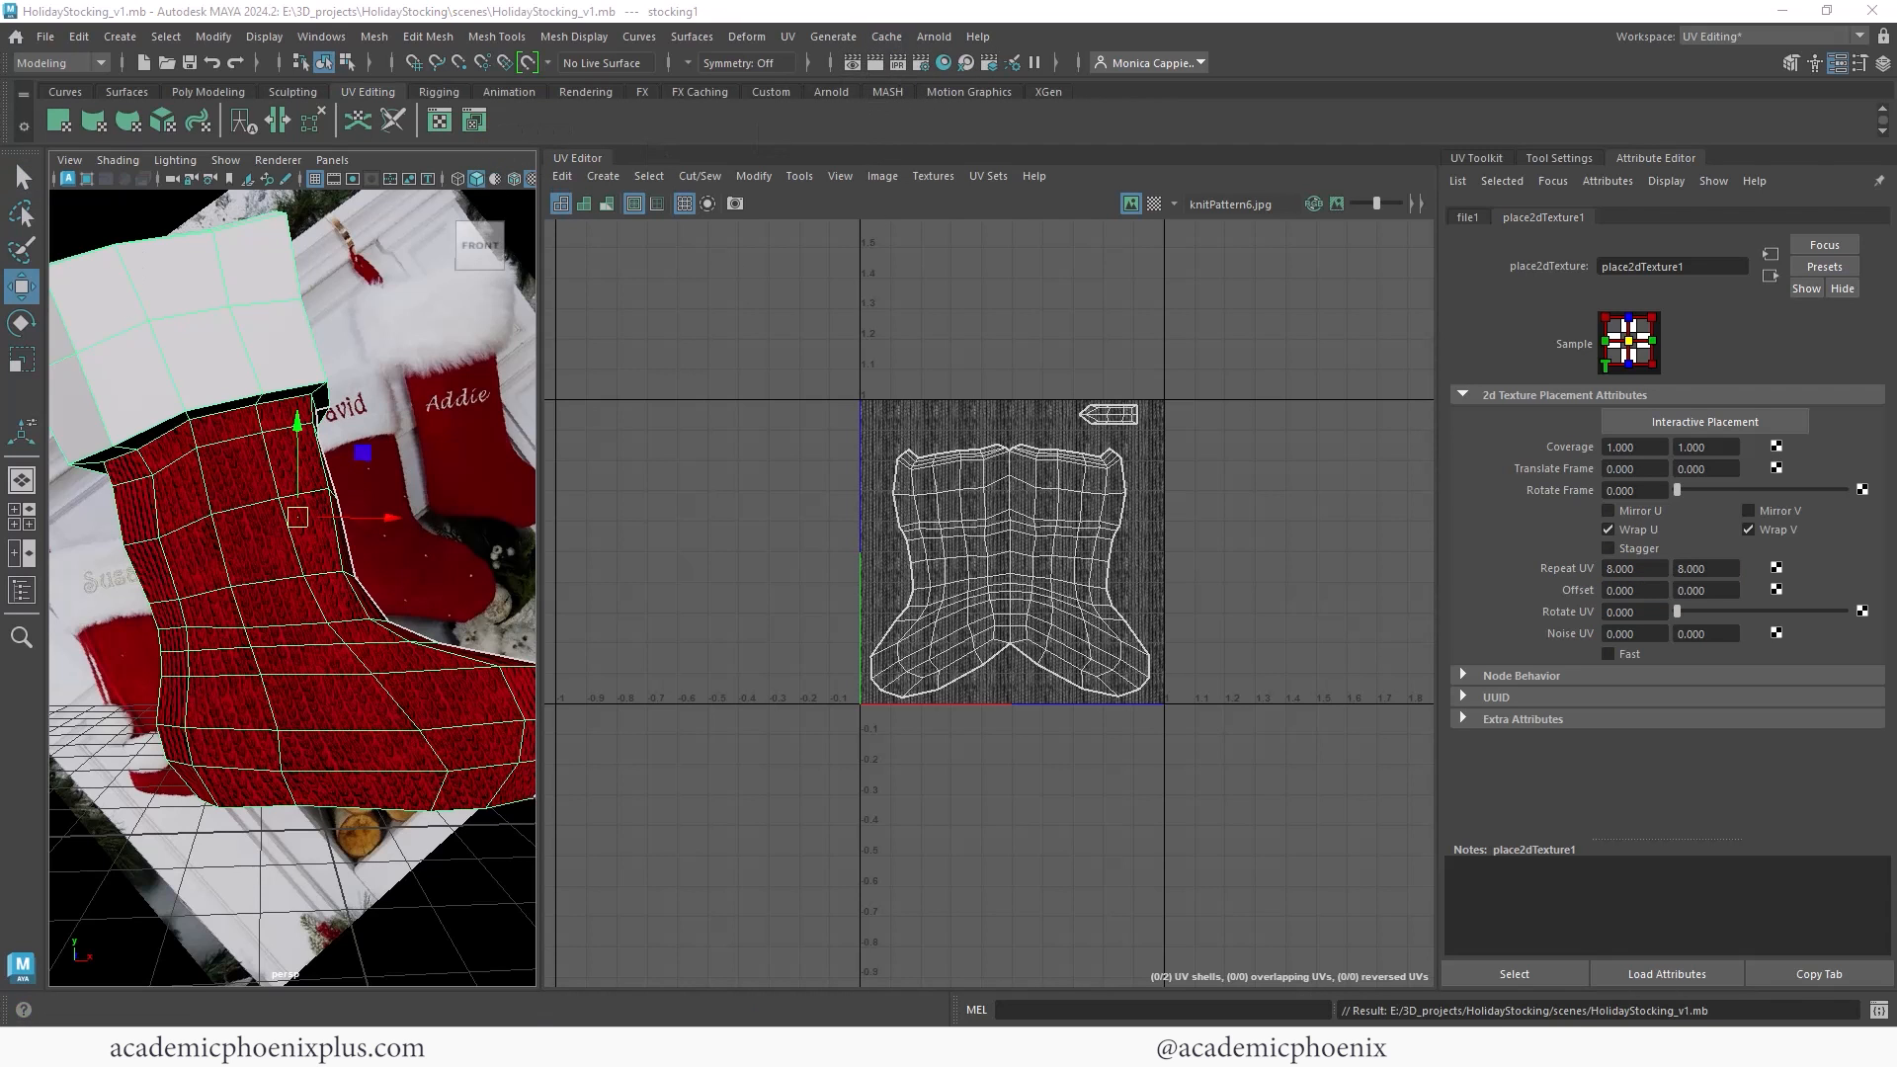
Step: Preview the whole stocking in a live Arnold render, enable smooth mesh preview on it, and close the render window
drag(0, 117, 1439, 102)
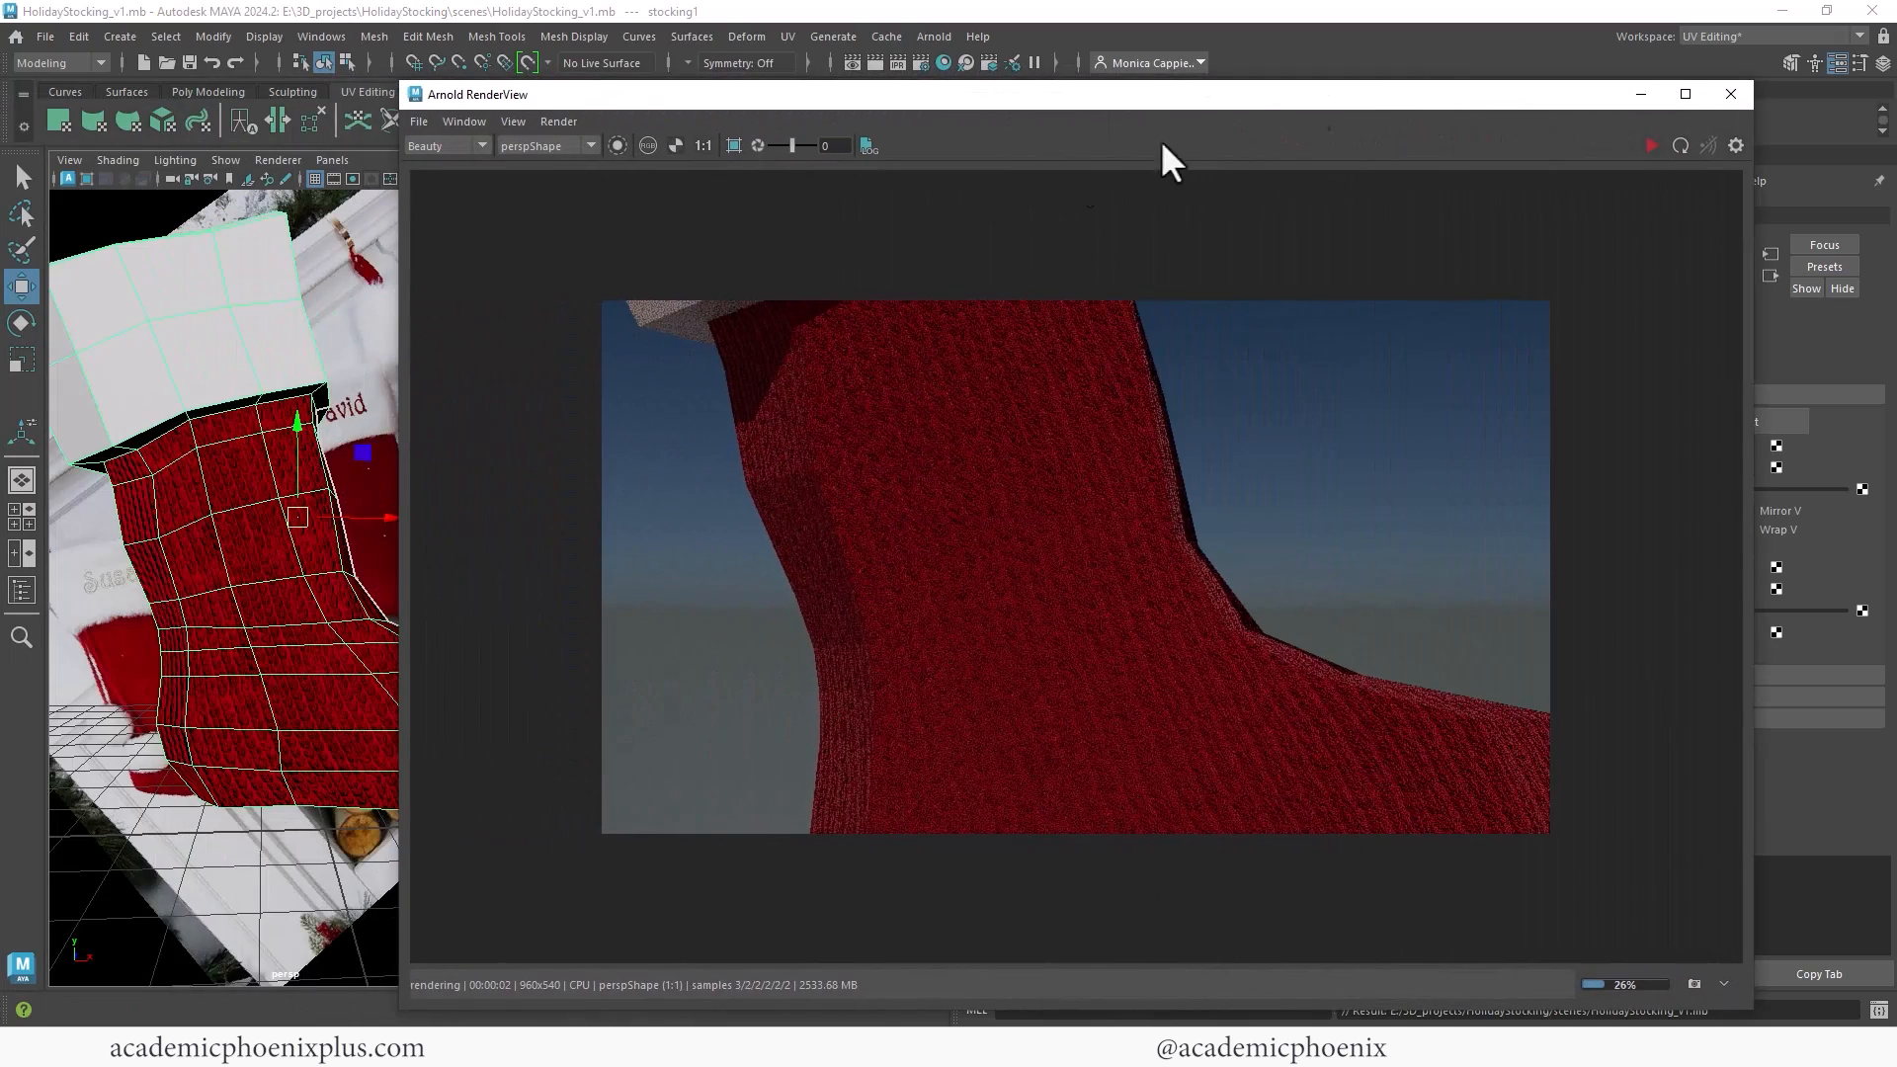
click(1652, 146)
alt+drag(292, 423, 359, 711)
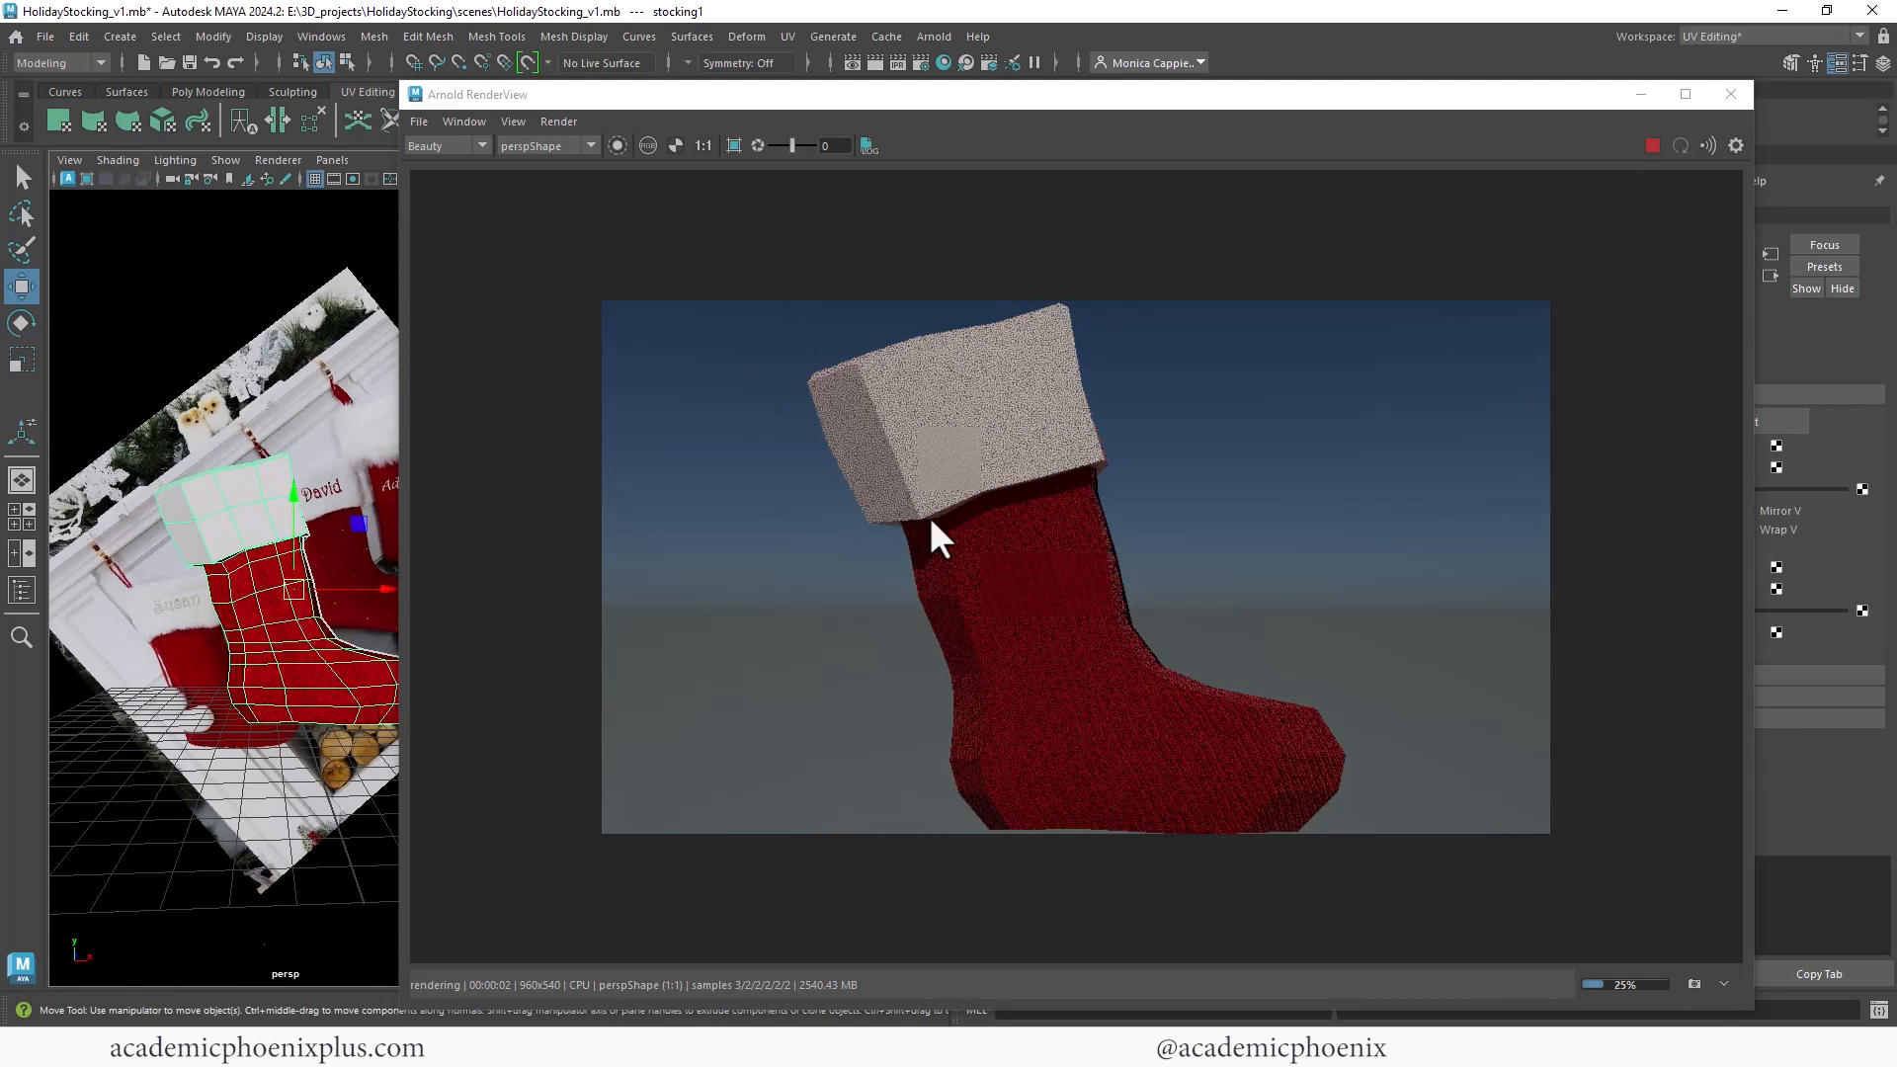
key(3)
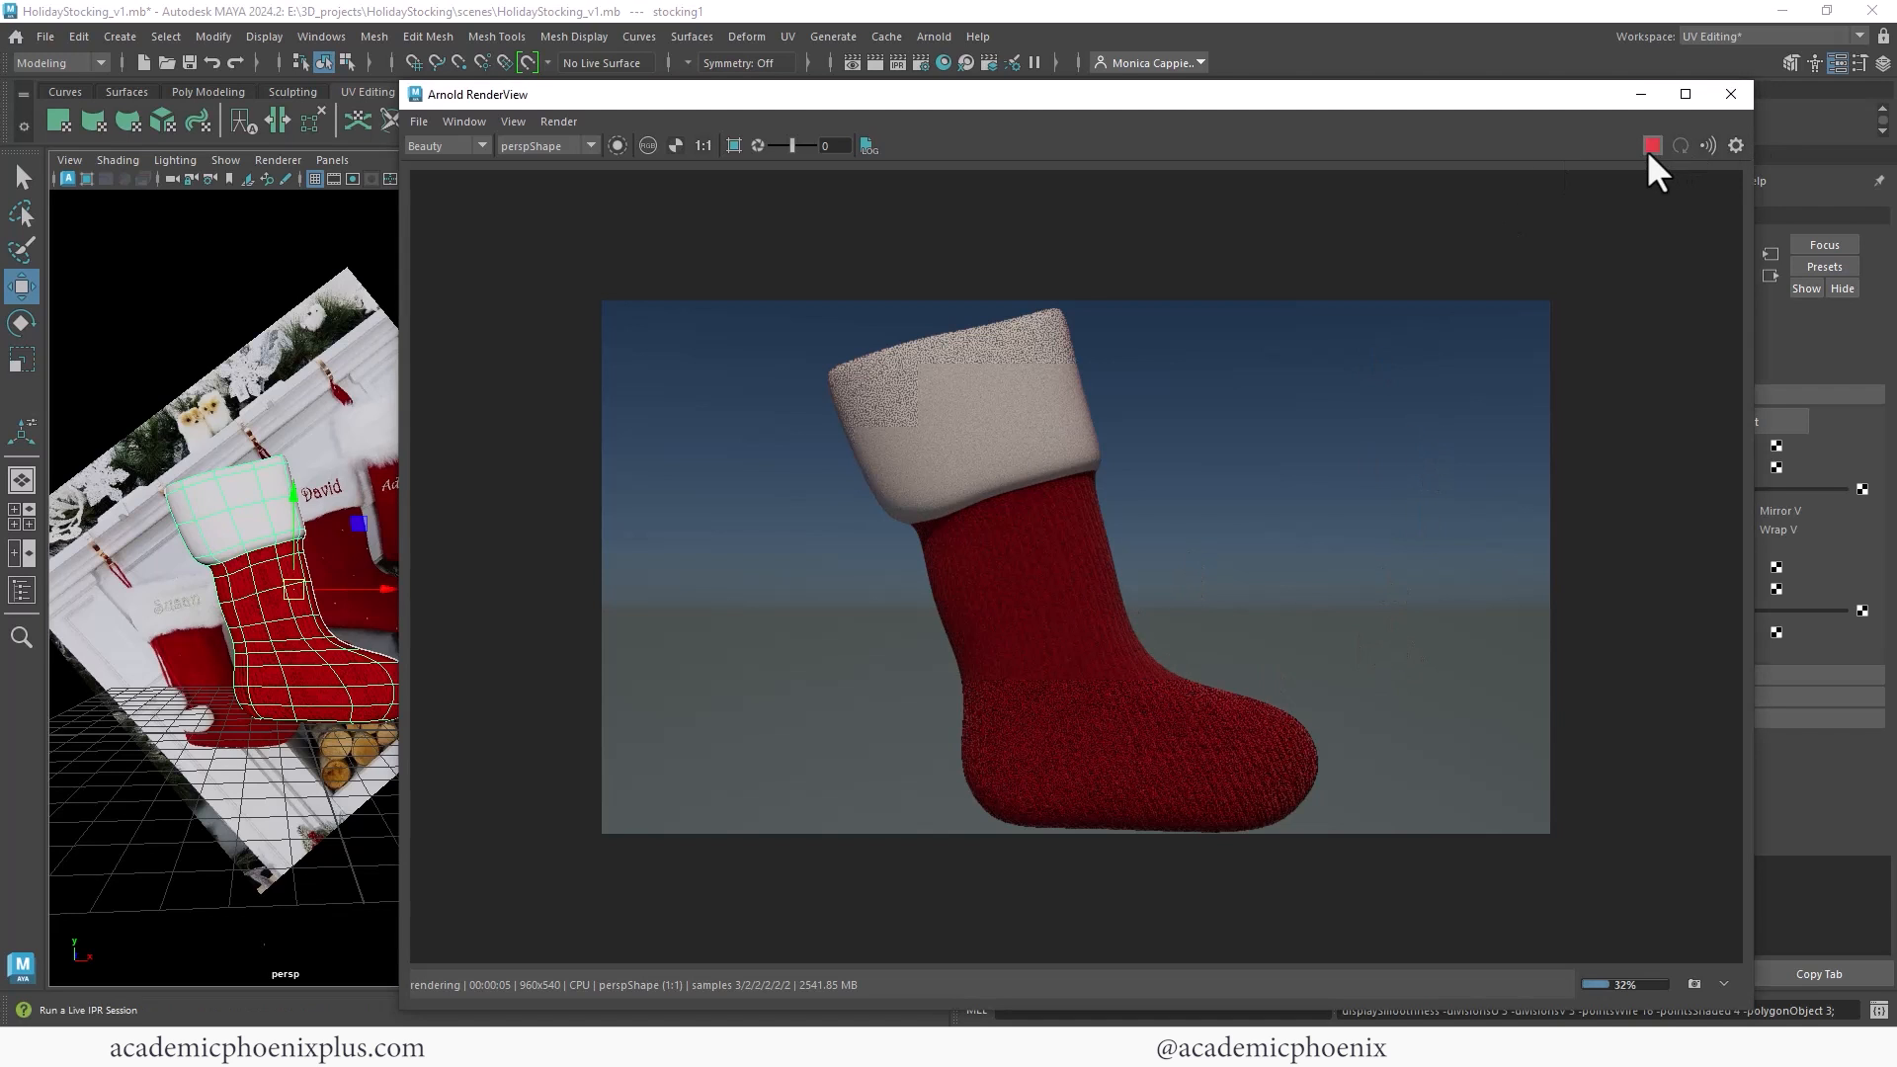
click(1730, 94)
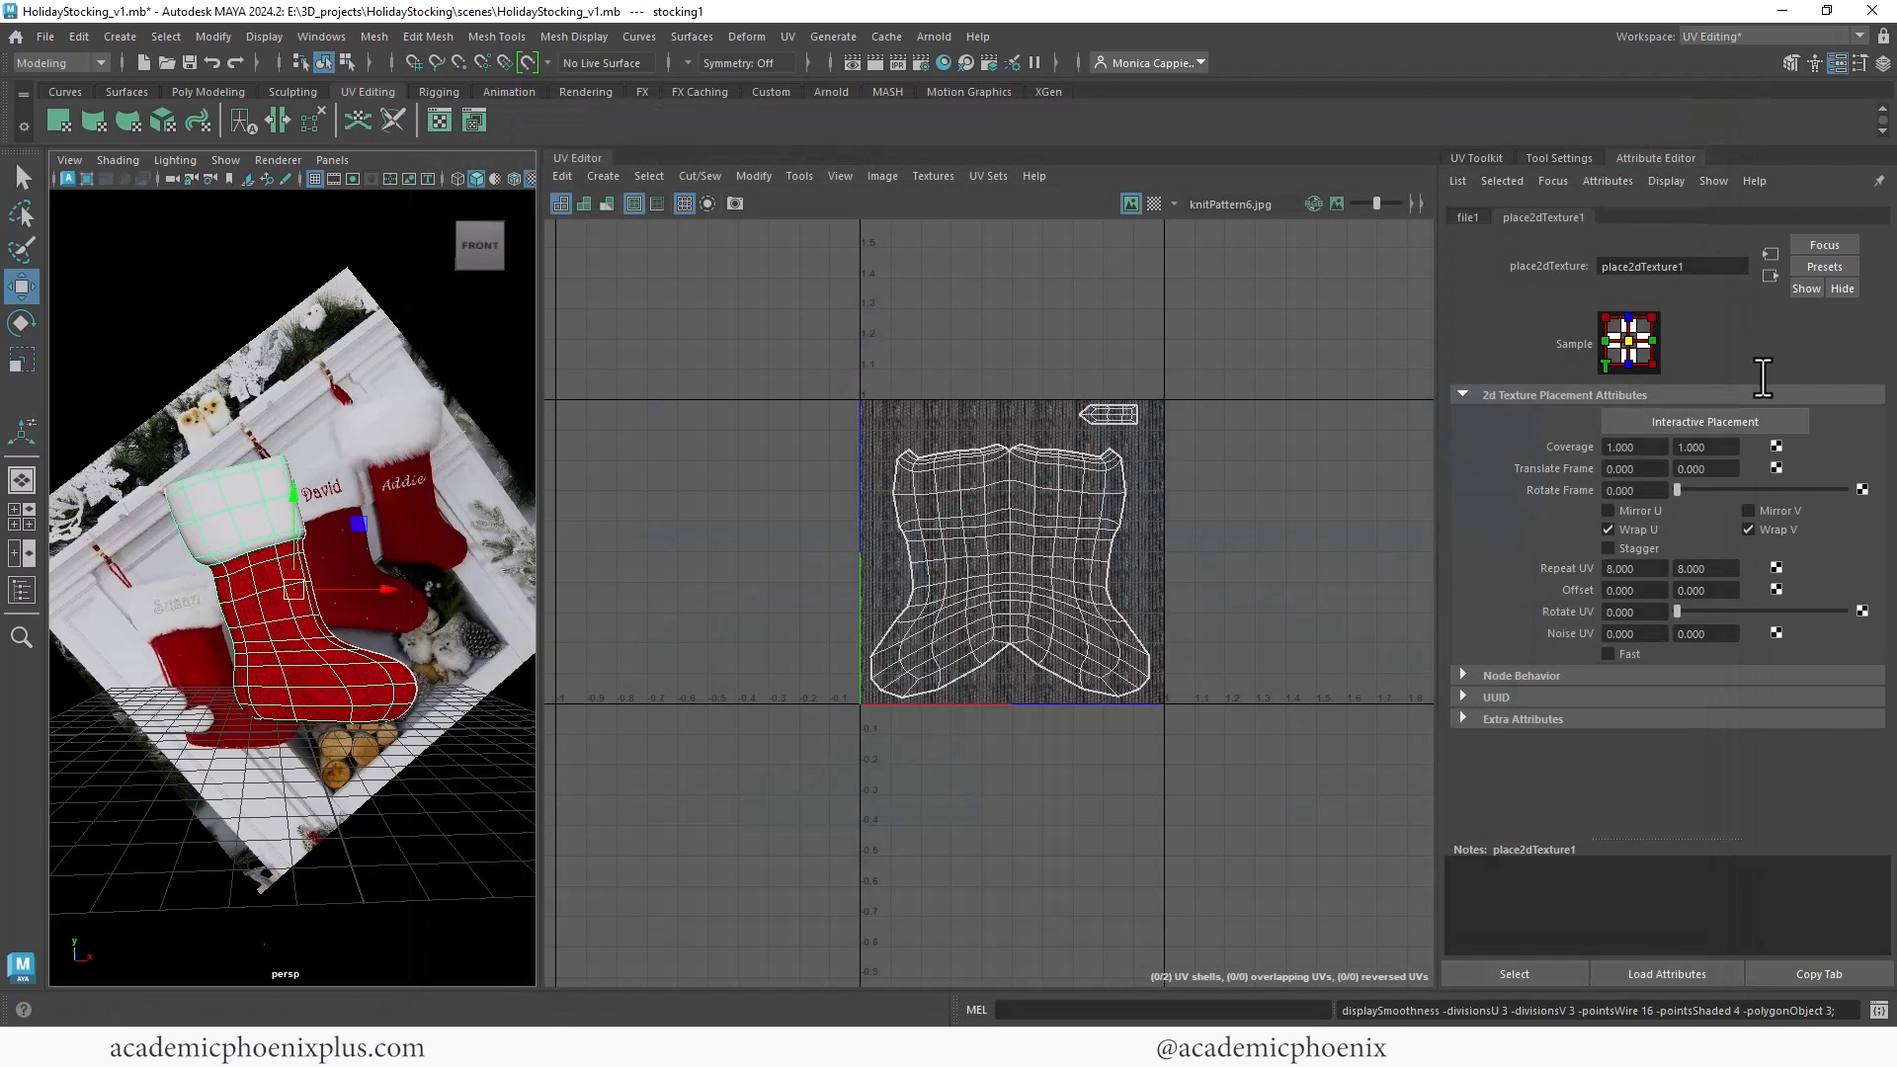
Step: Check the bump node's value and depth settings, return to the red shader, and re-render the stocking
click(1771, 277)
click(1770, 276)
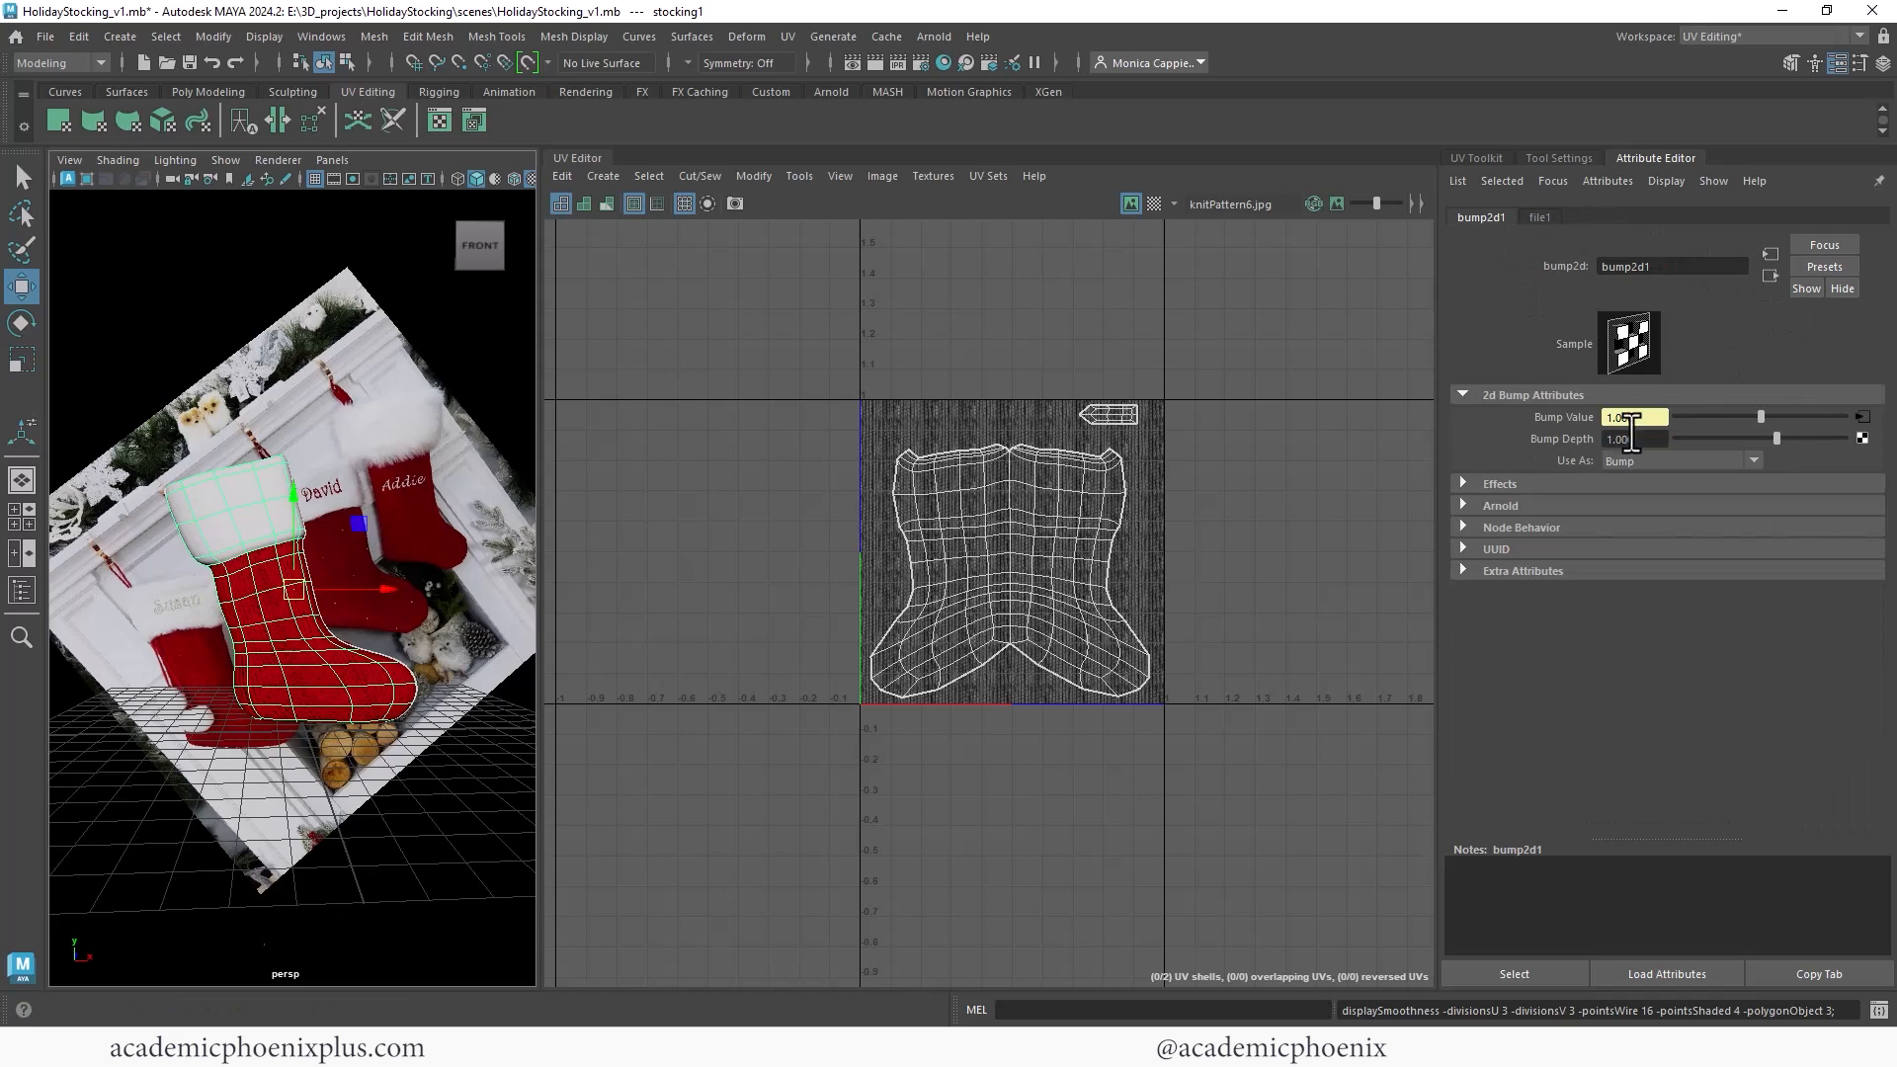
key(Tab)
click(1771, 276)
click(875, 62)
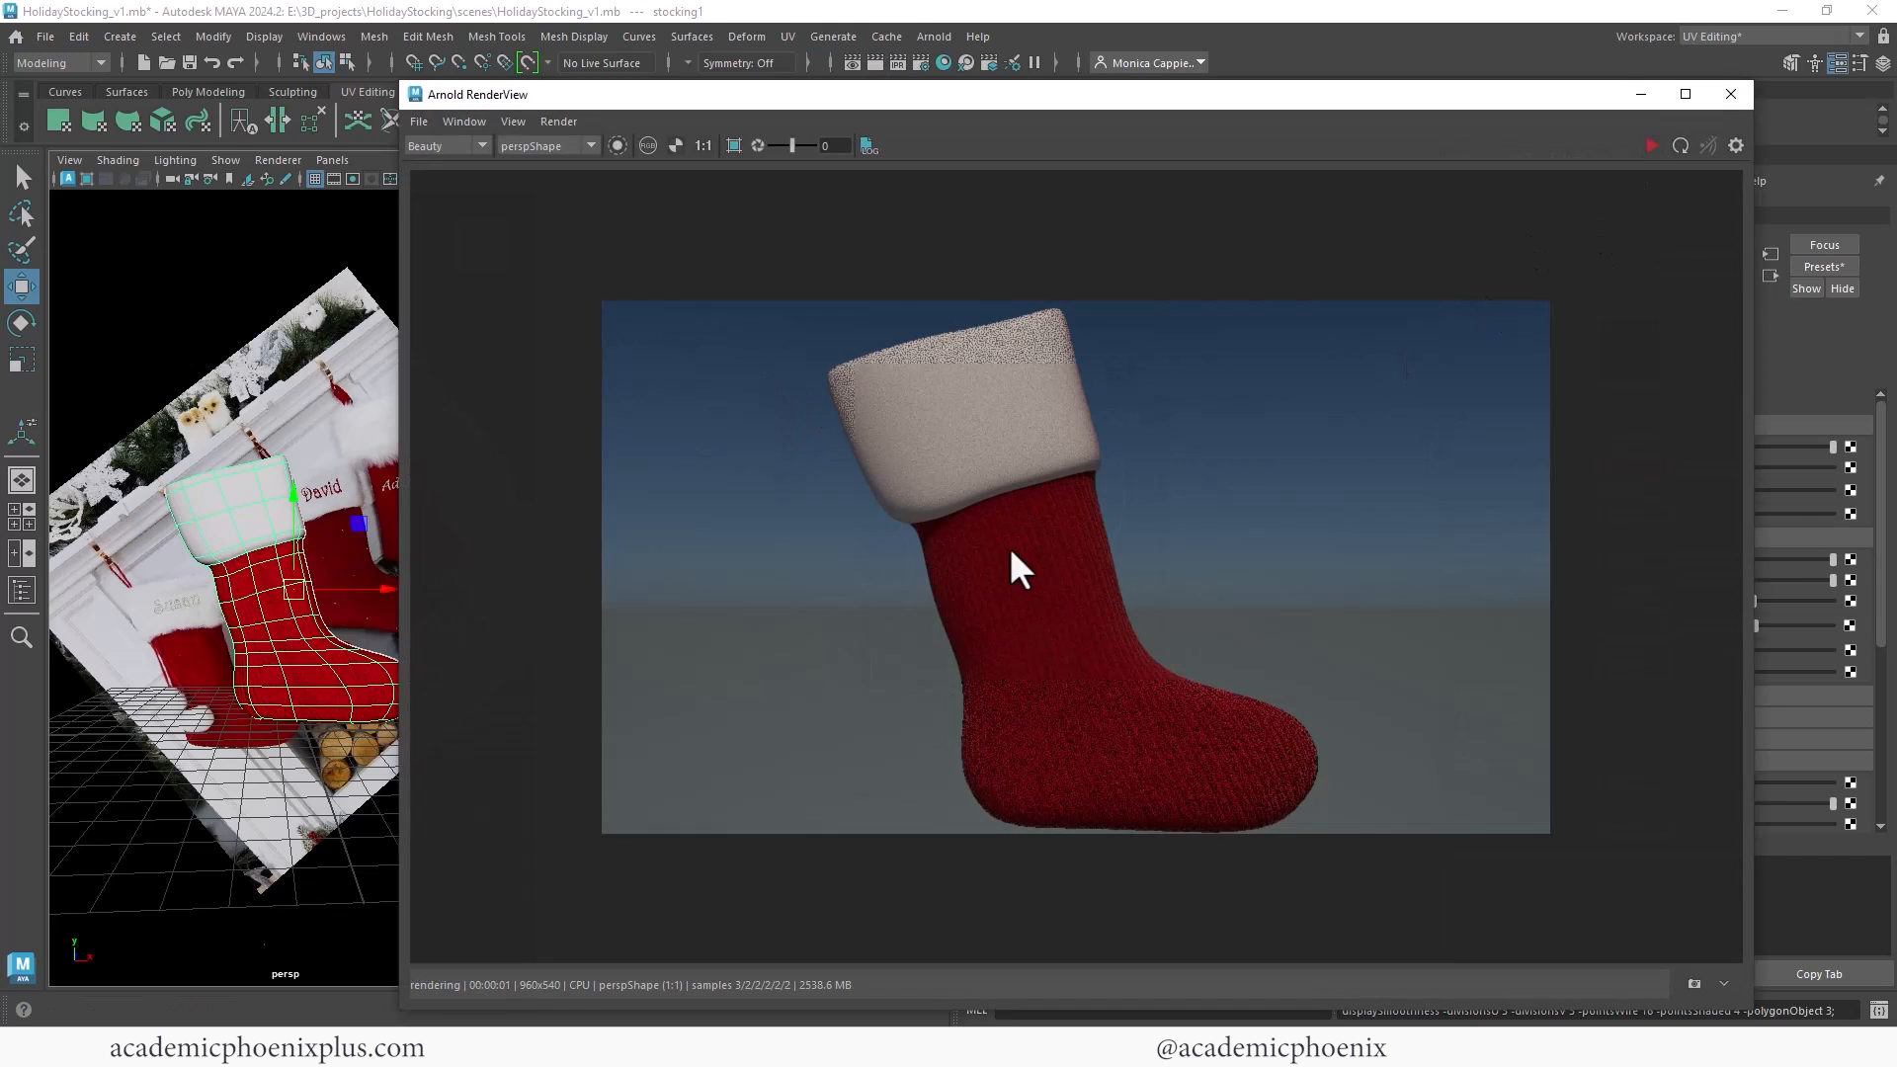
click(1731, 95)
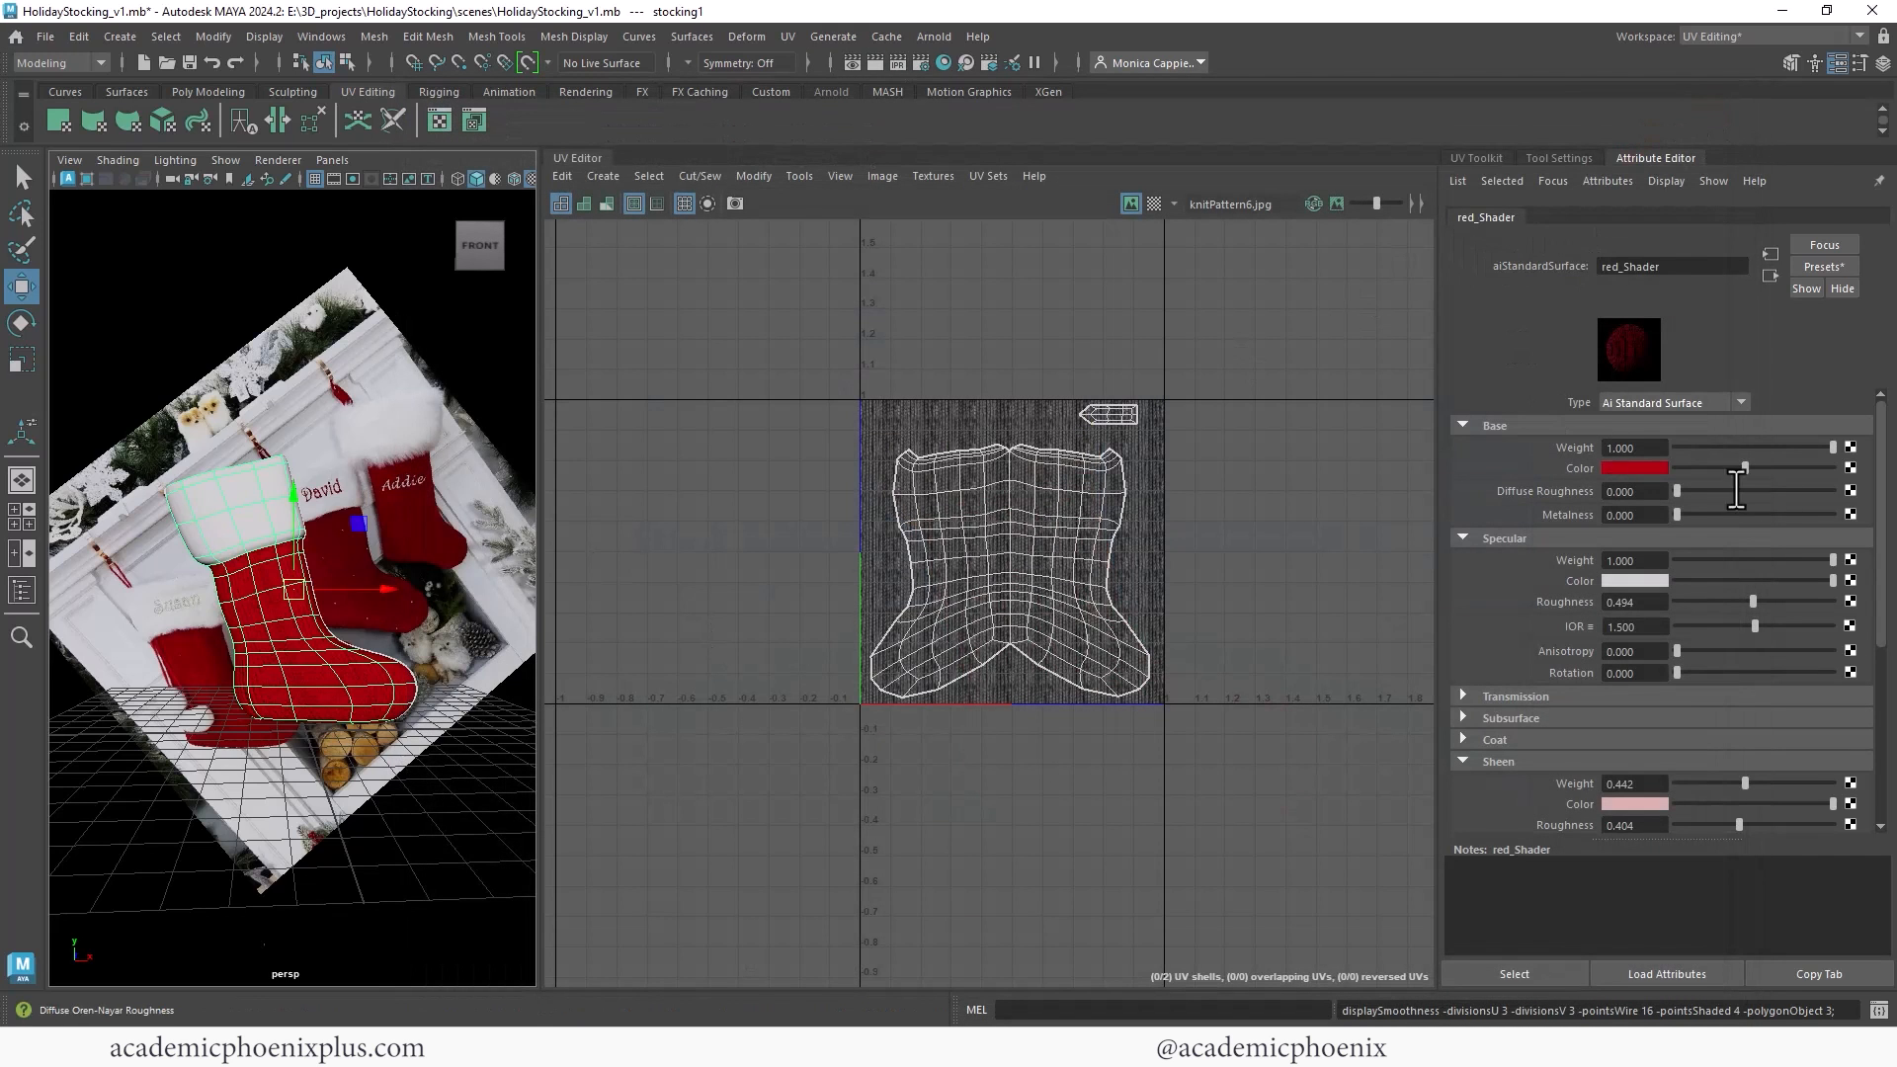
Step: Set the red shader's subsurface weight to 0.301 and its subsurface colour to the recent dark red, slightly less saturated
scroll(1879, 553, down, 2)
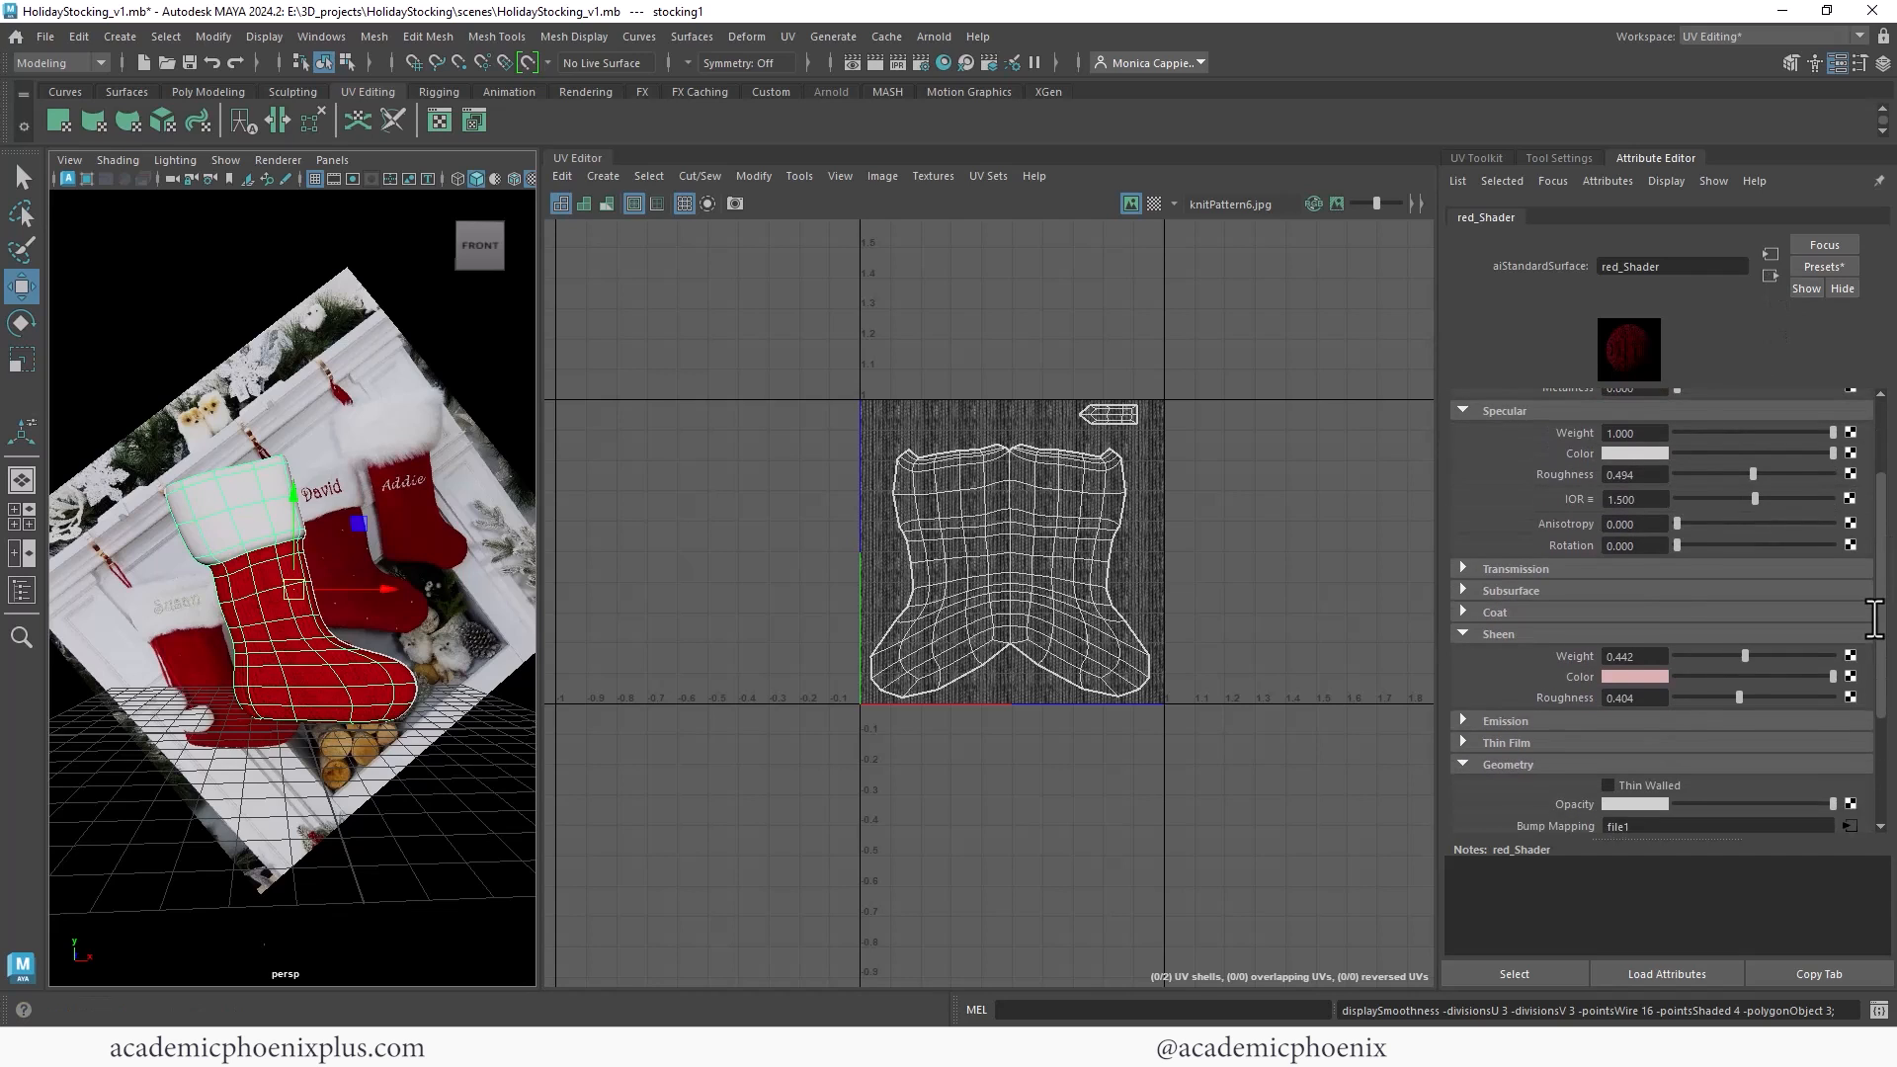
click(1828, 598)
drag(1677, 620, 1716, 621)
click(1648, 642)
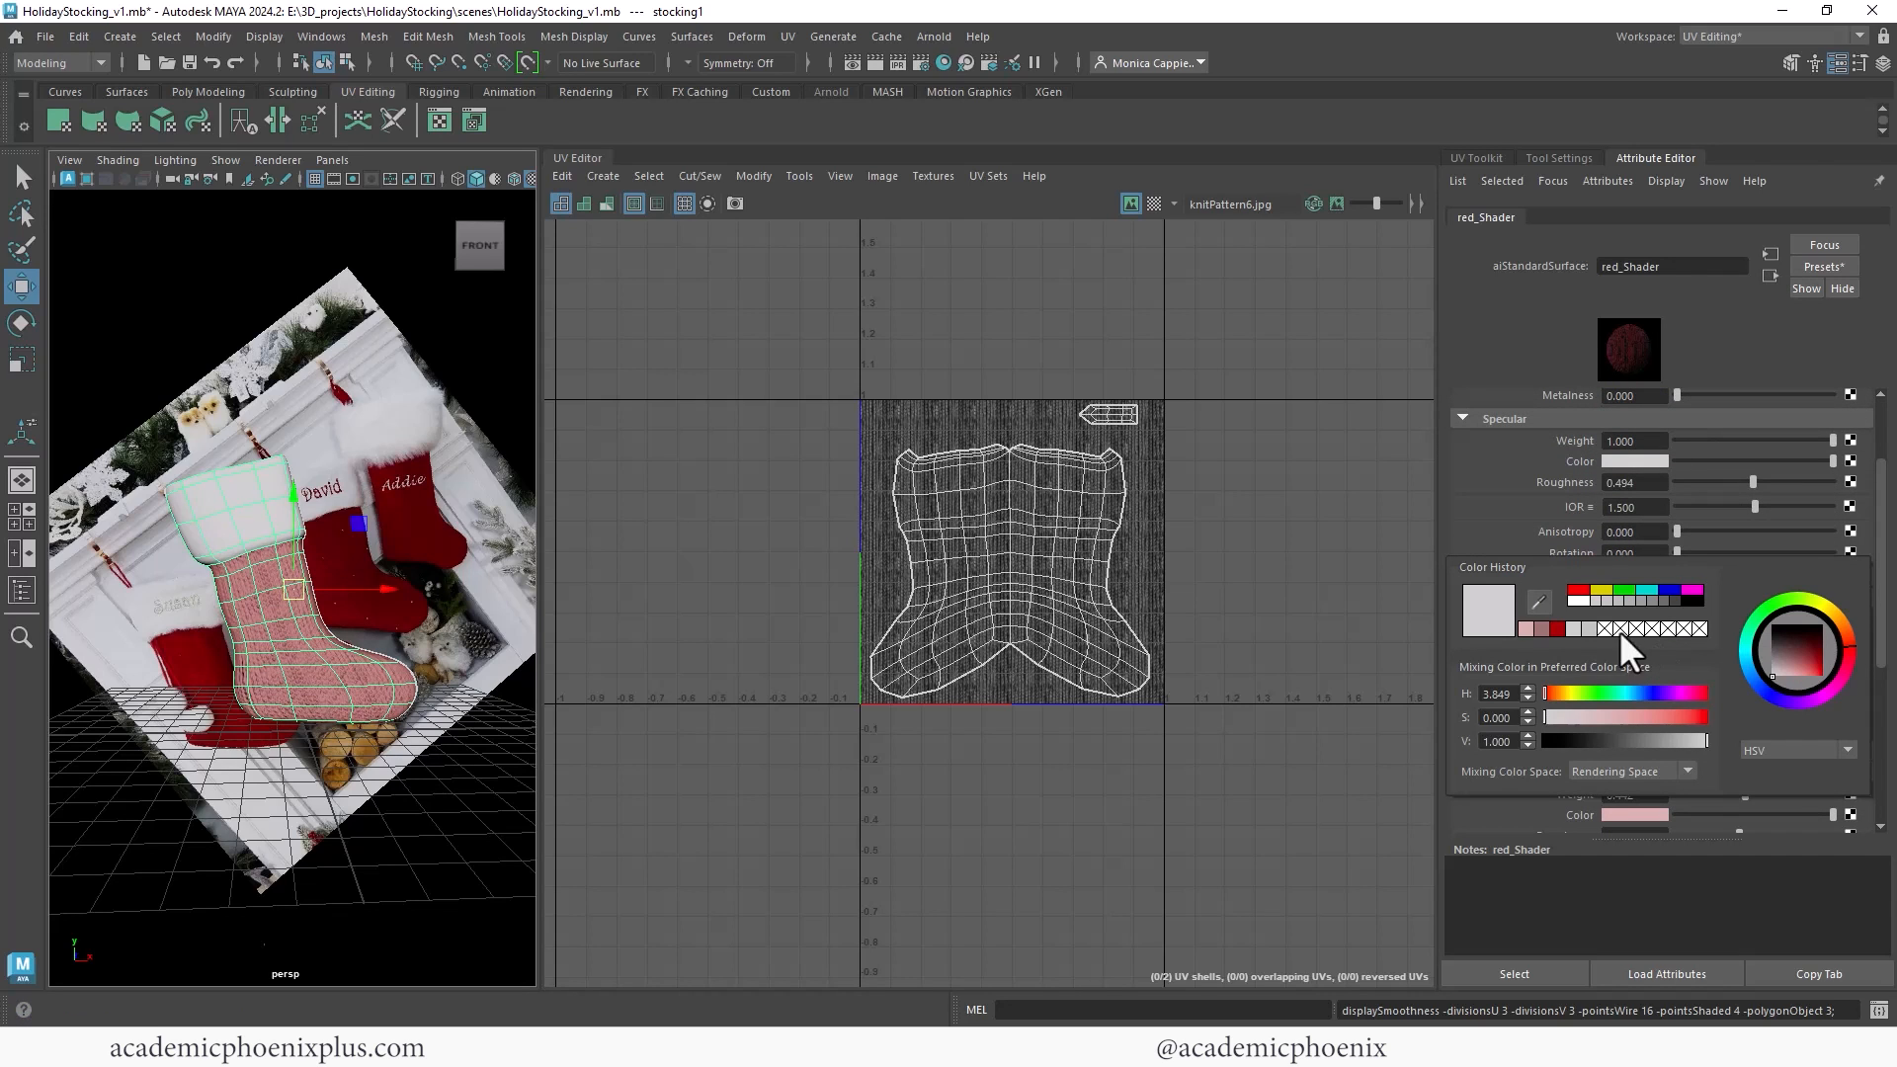
click(1558, 629)
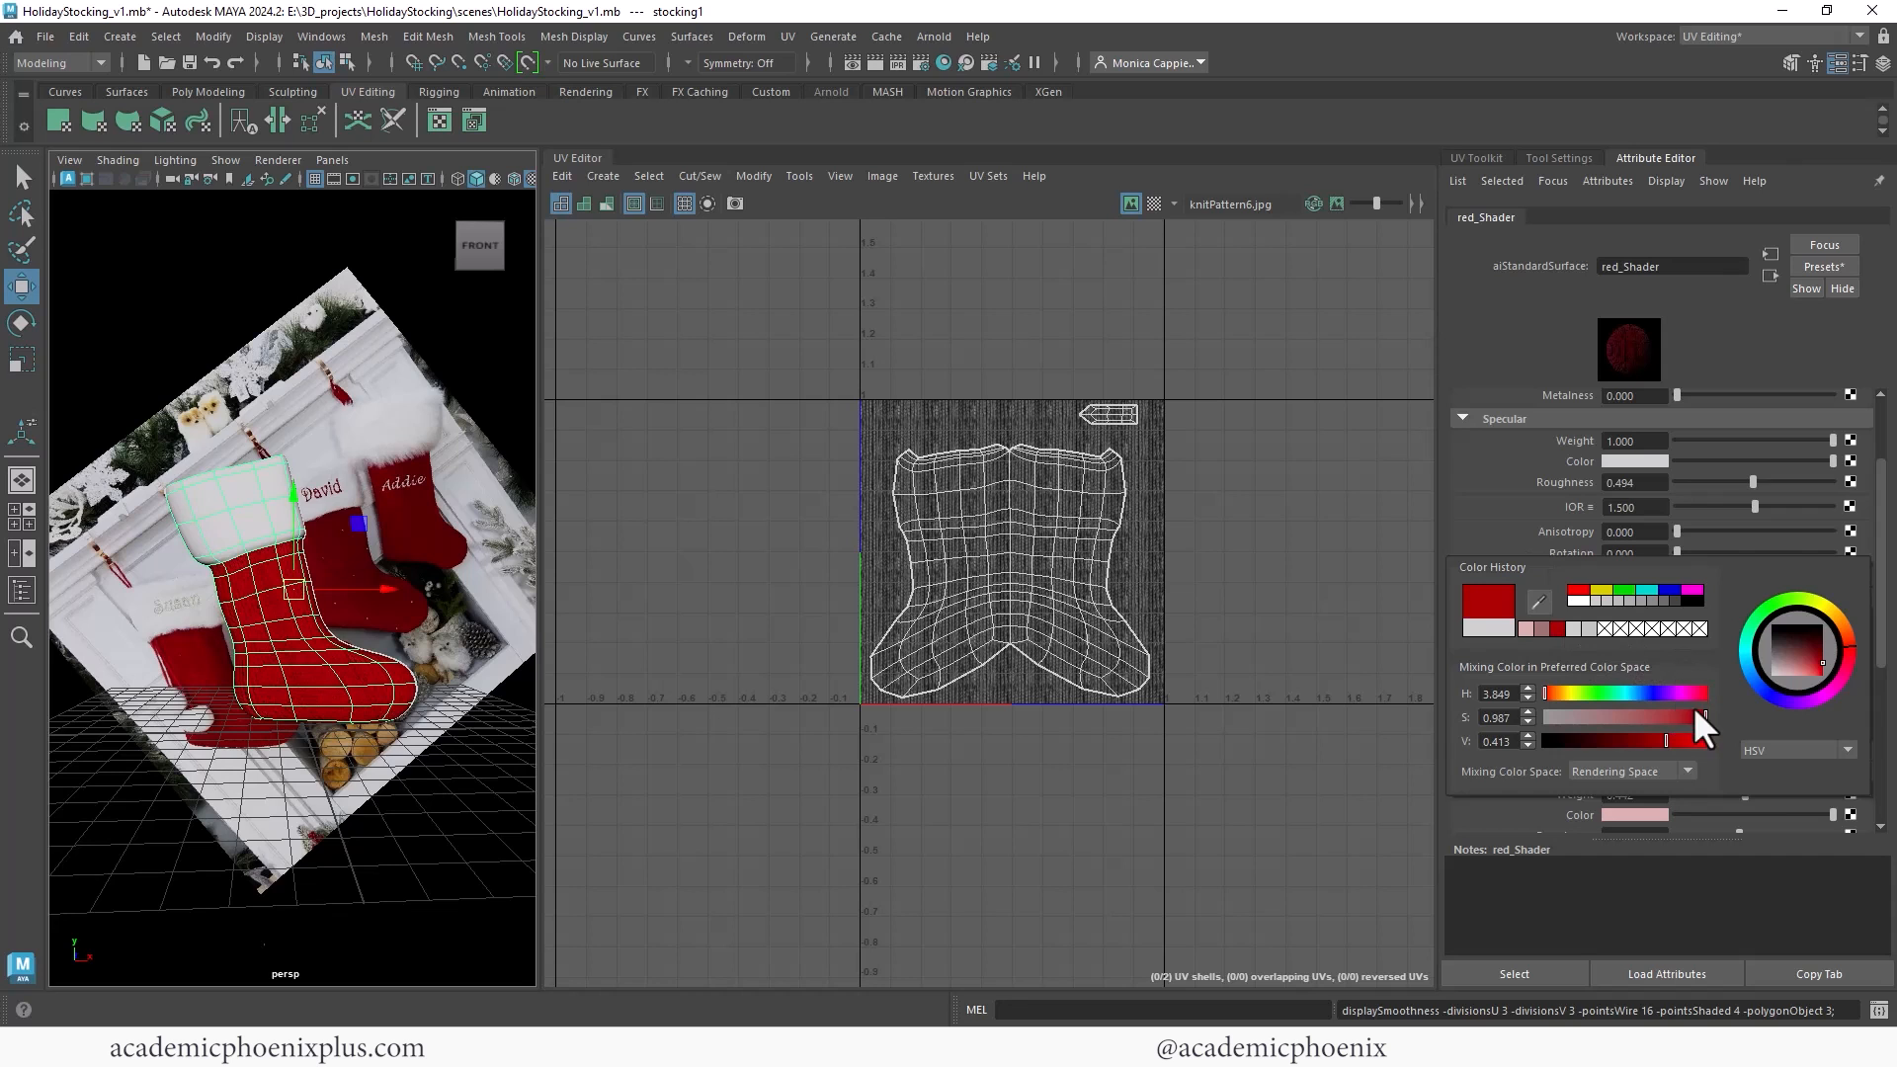
drag(1694, 713, 1674, 713)
Step: Render the stocking, start a live IPR session, and move the render window clear of the shader attributes
click(881, 60)
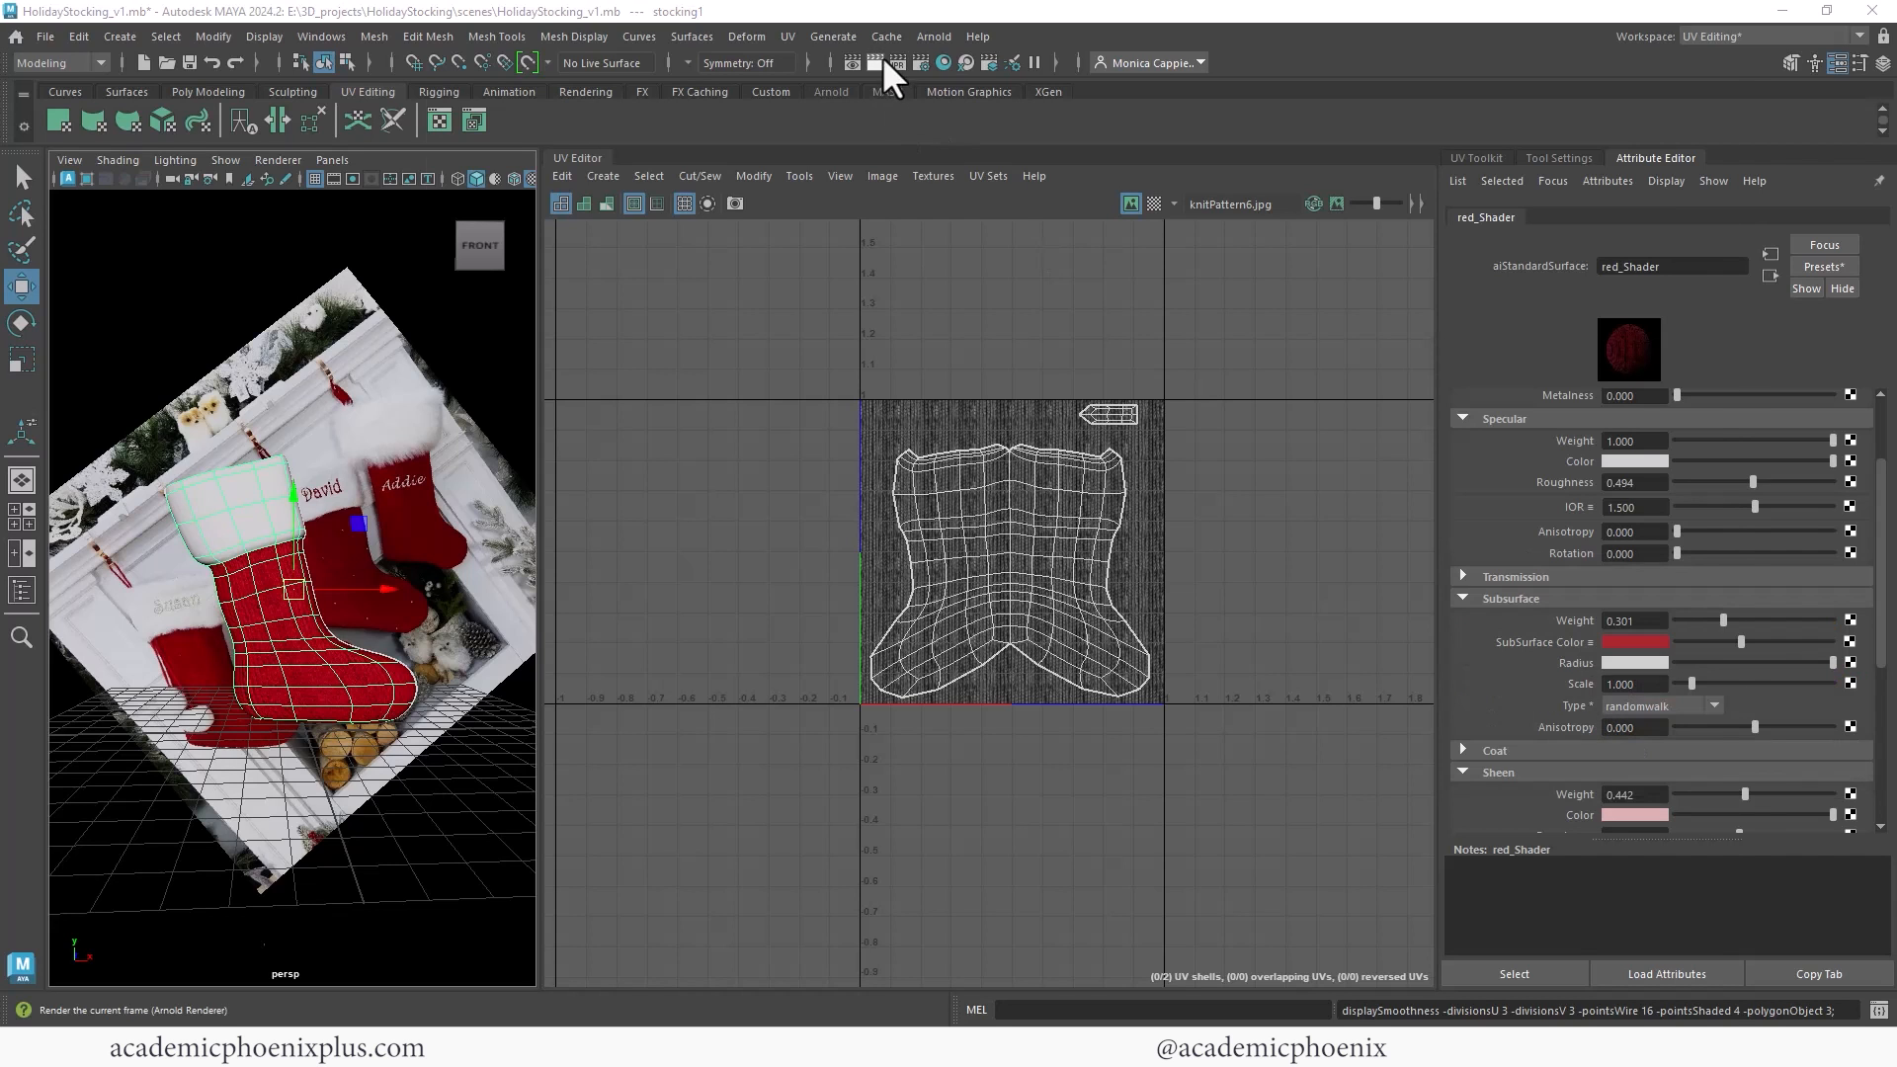
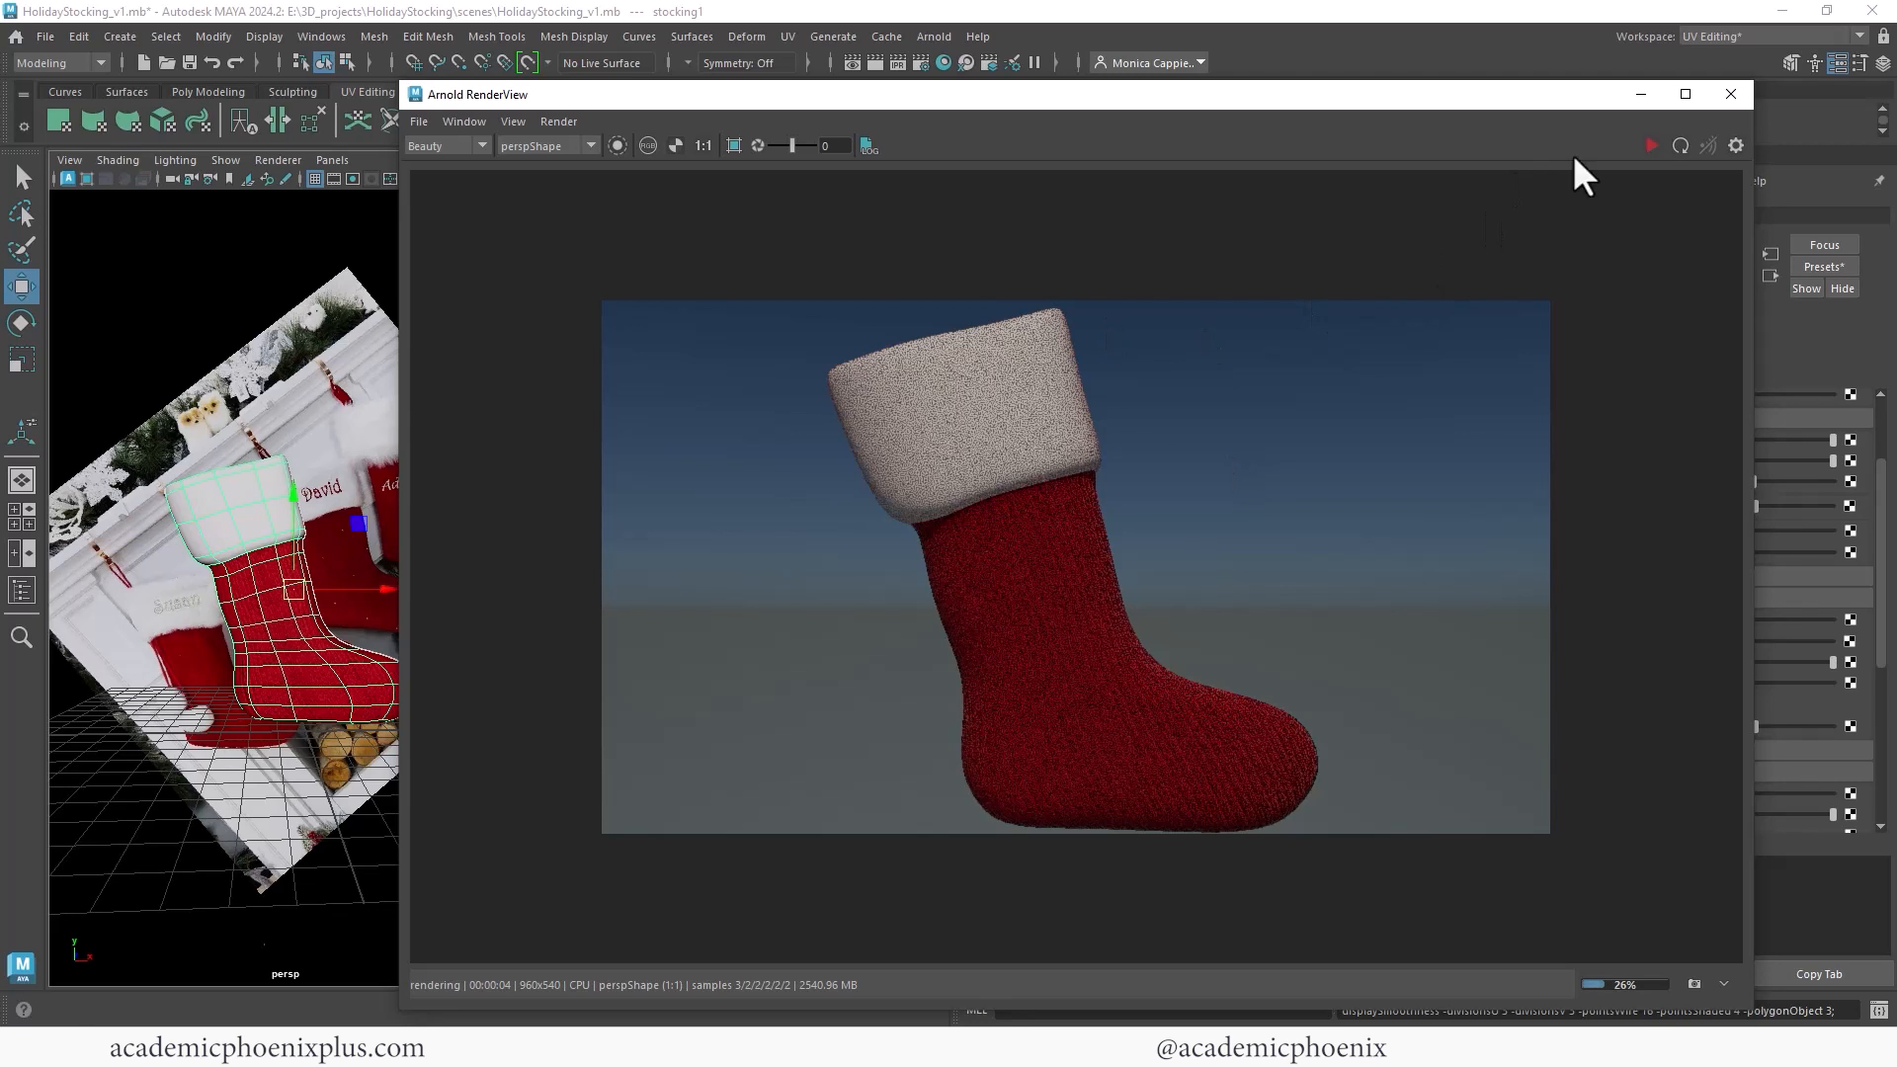
click(1651, 145)
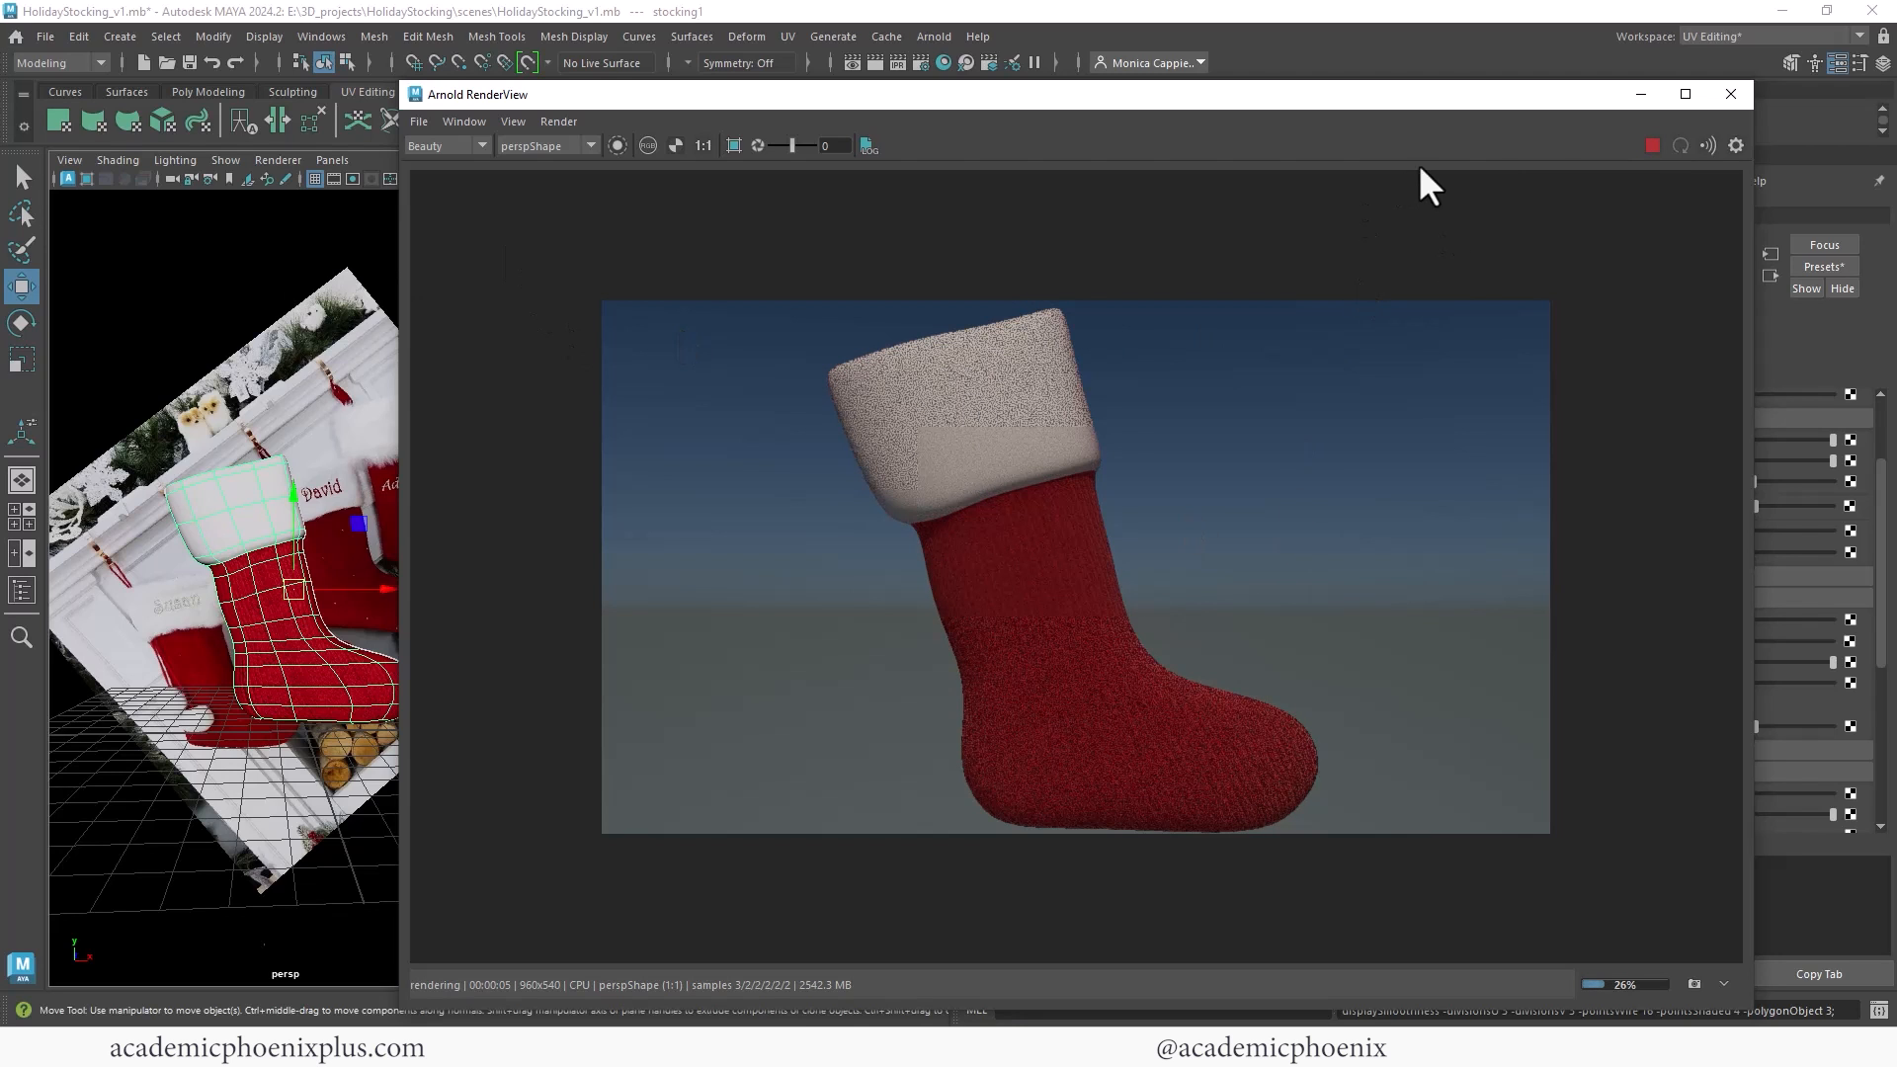
drag(1471, 99, 1111, 128)
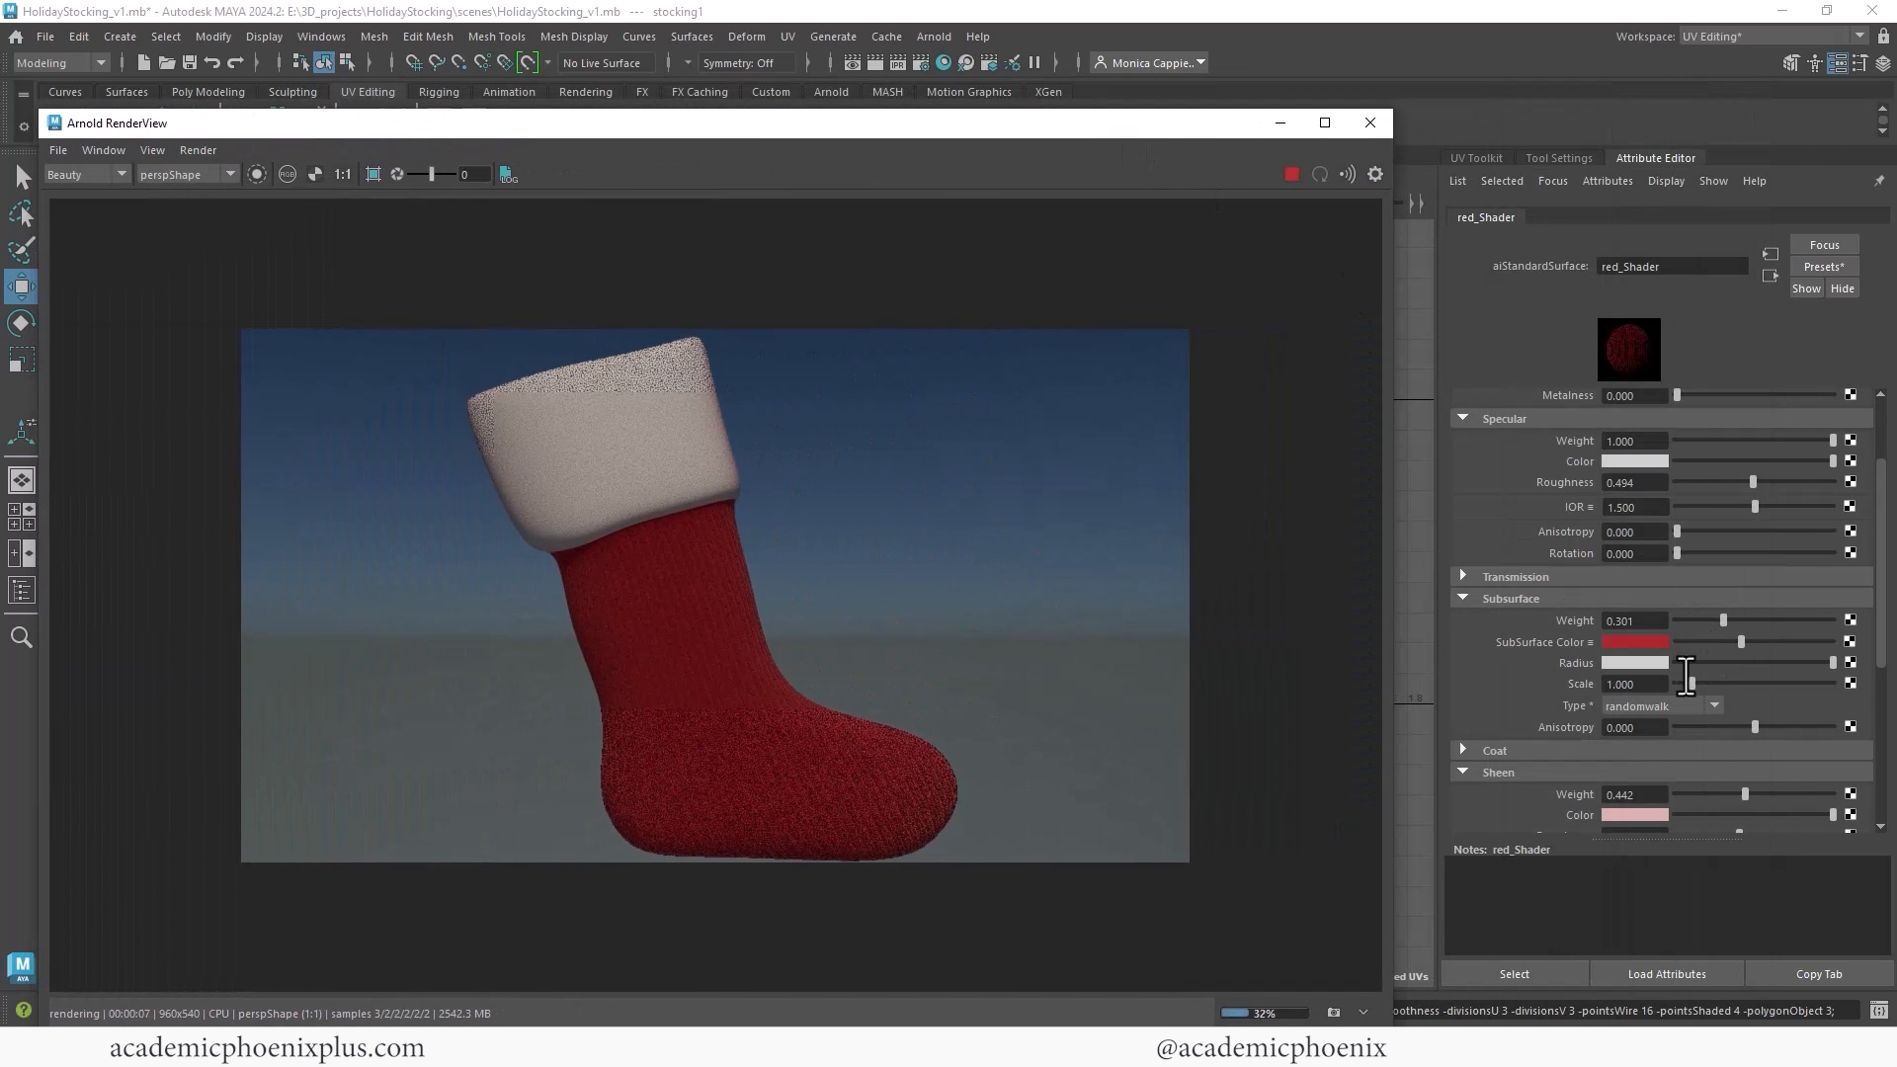
Step: Set the red shader's subsurface weight to 0.3 and scale to 0.321, darken its radius, deepen the subsurface red, and close the render window
drag(1833, 661, 1688, 692)
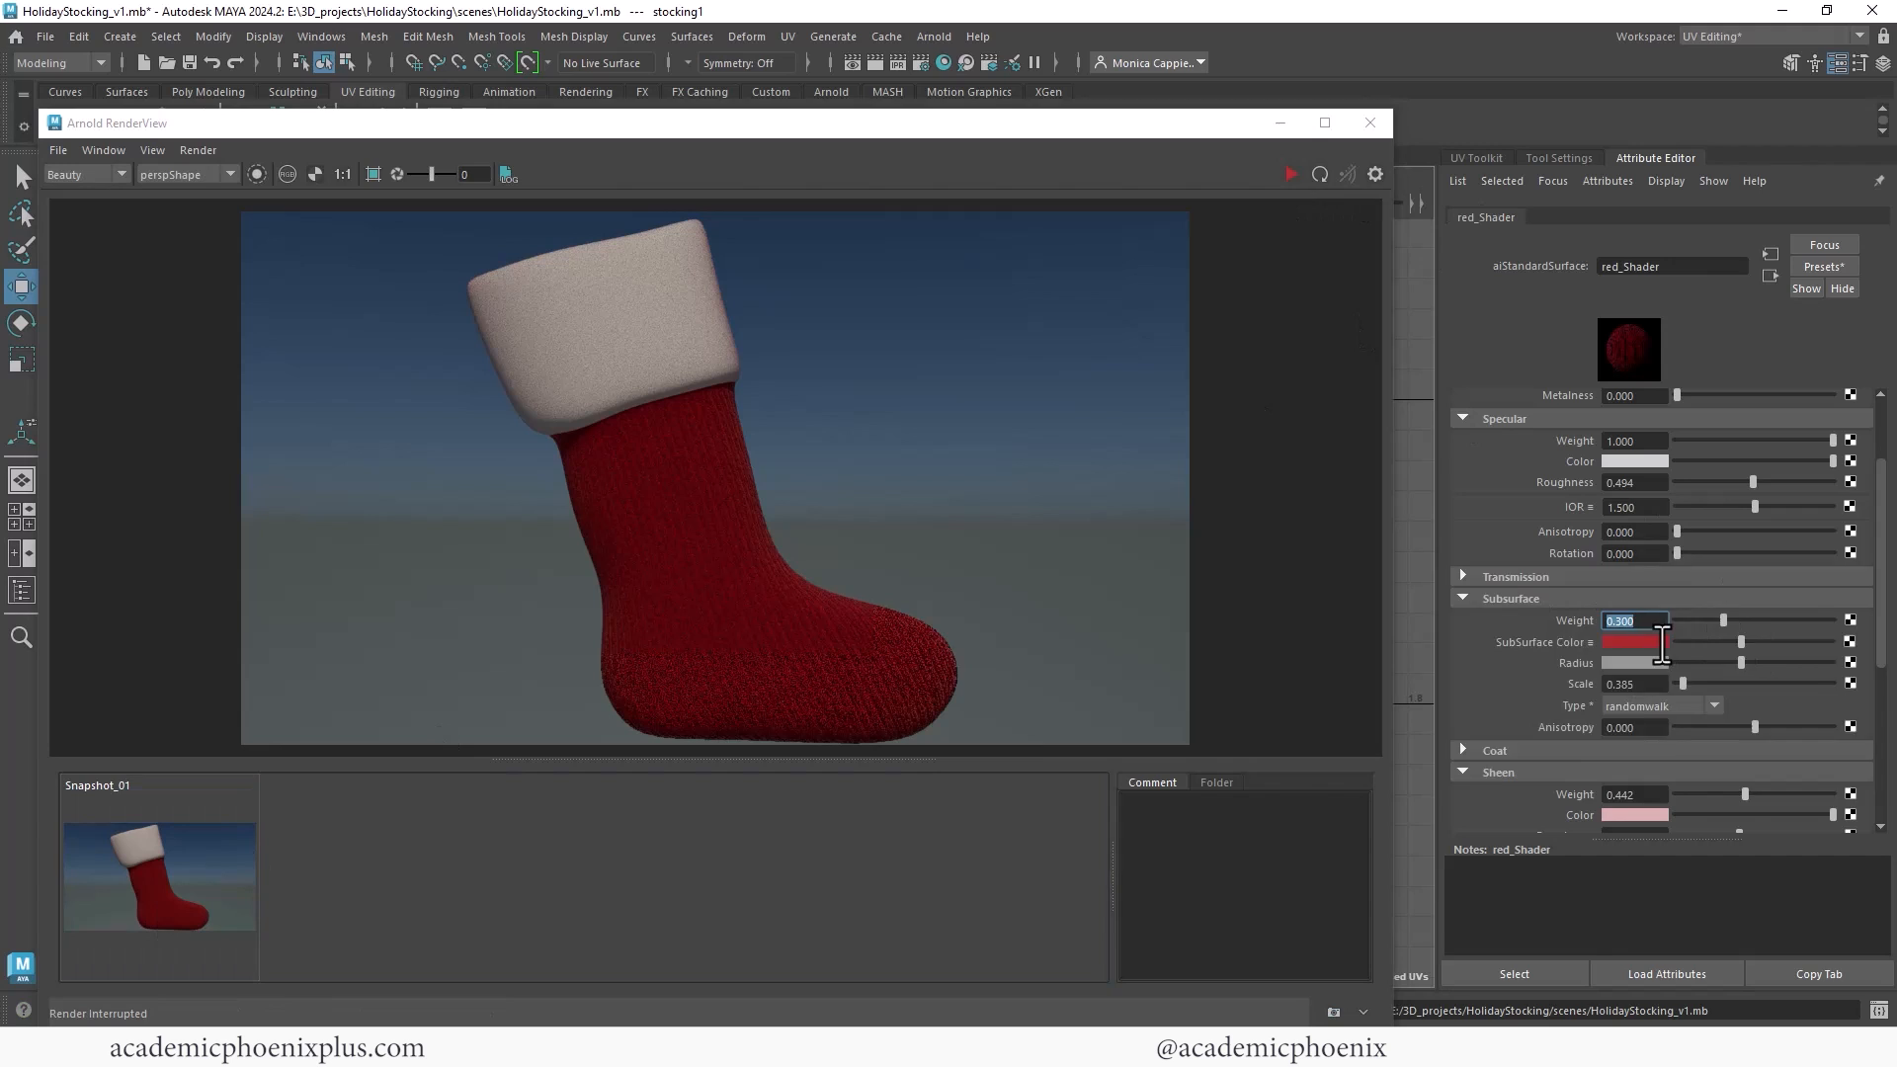
click(1655, 642)
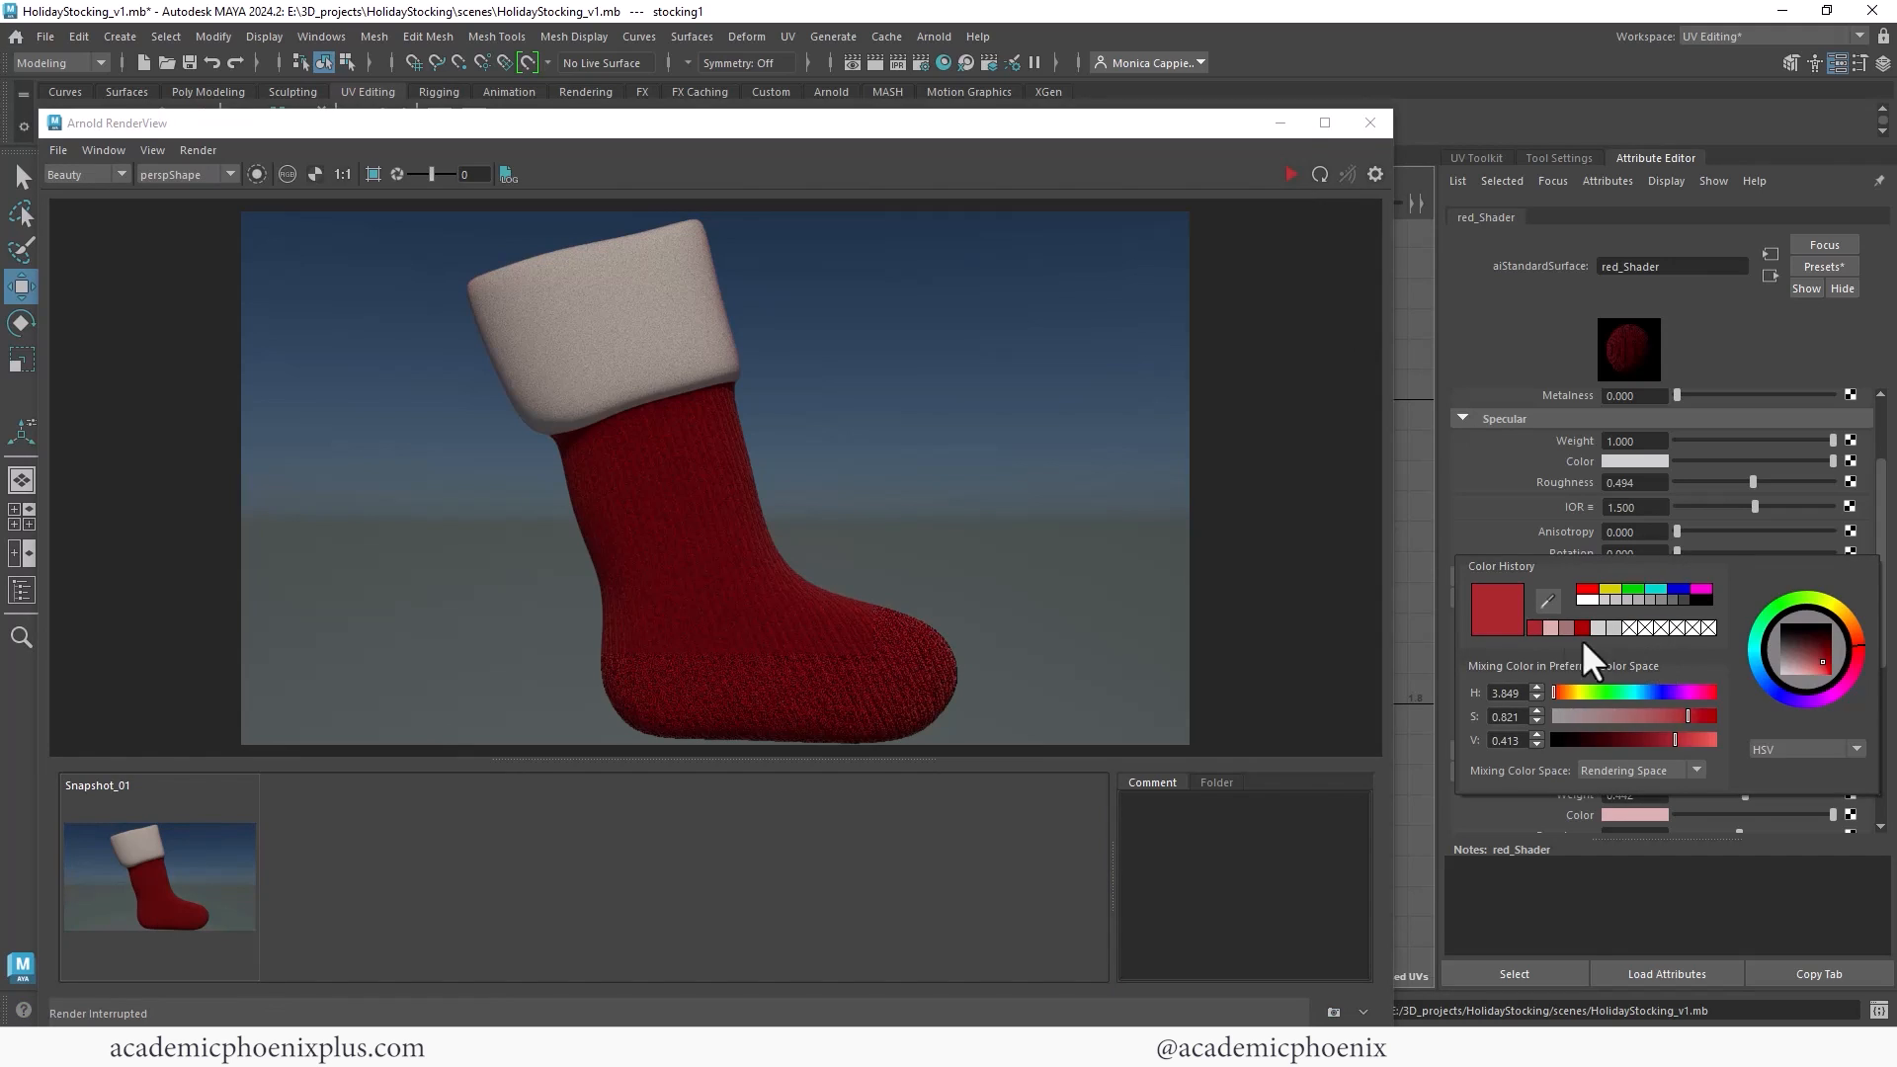
drag(1688, 716, 1660, 738)
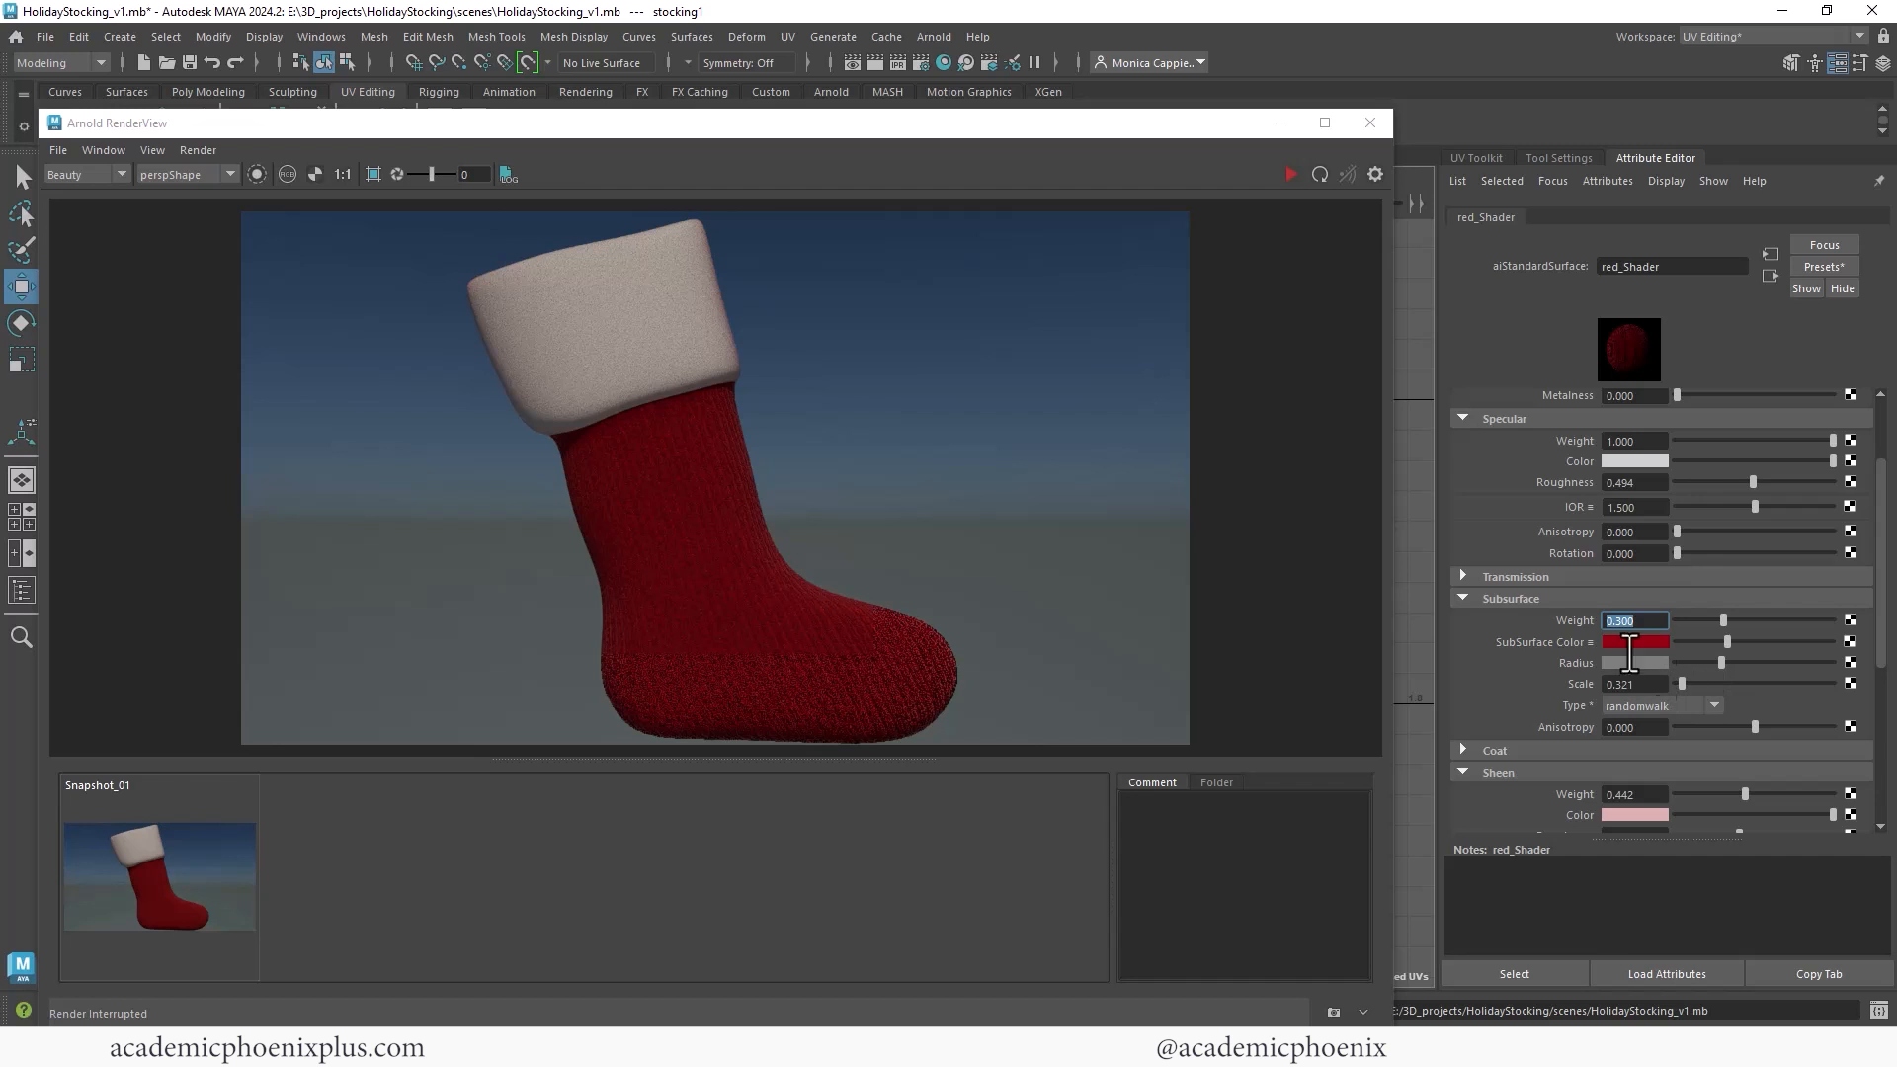
click(1370, 123)
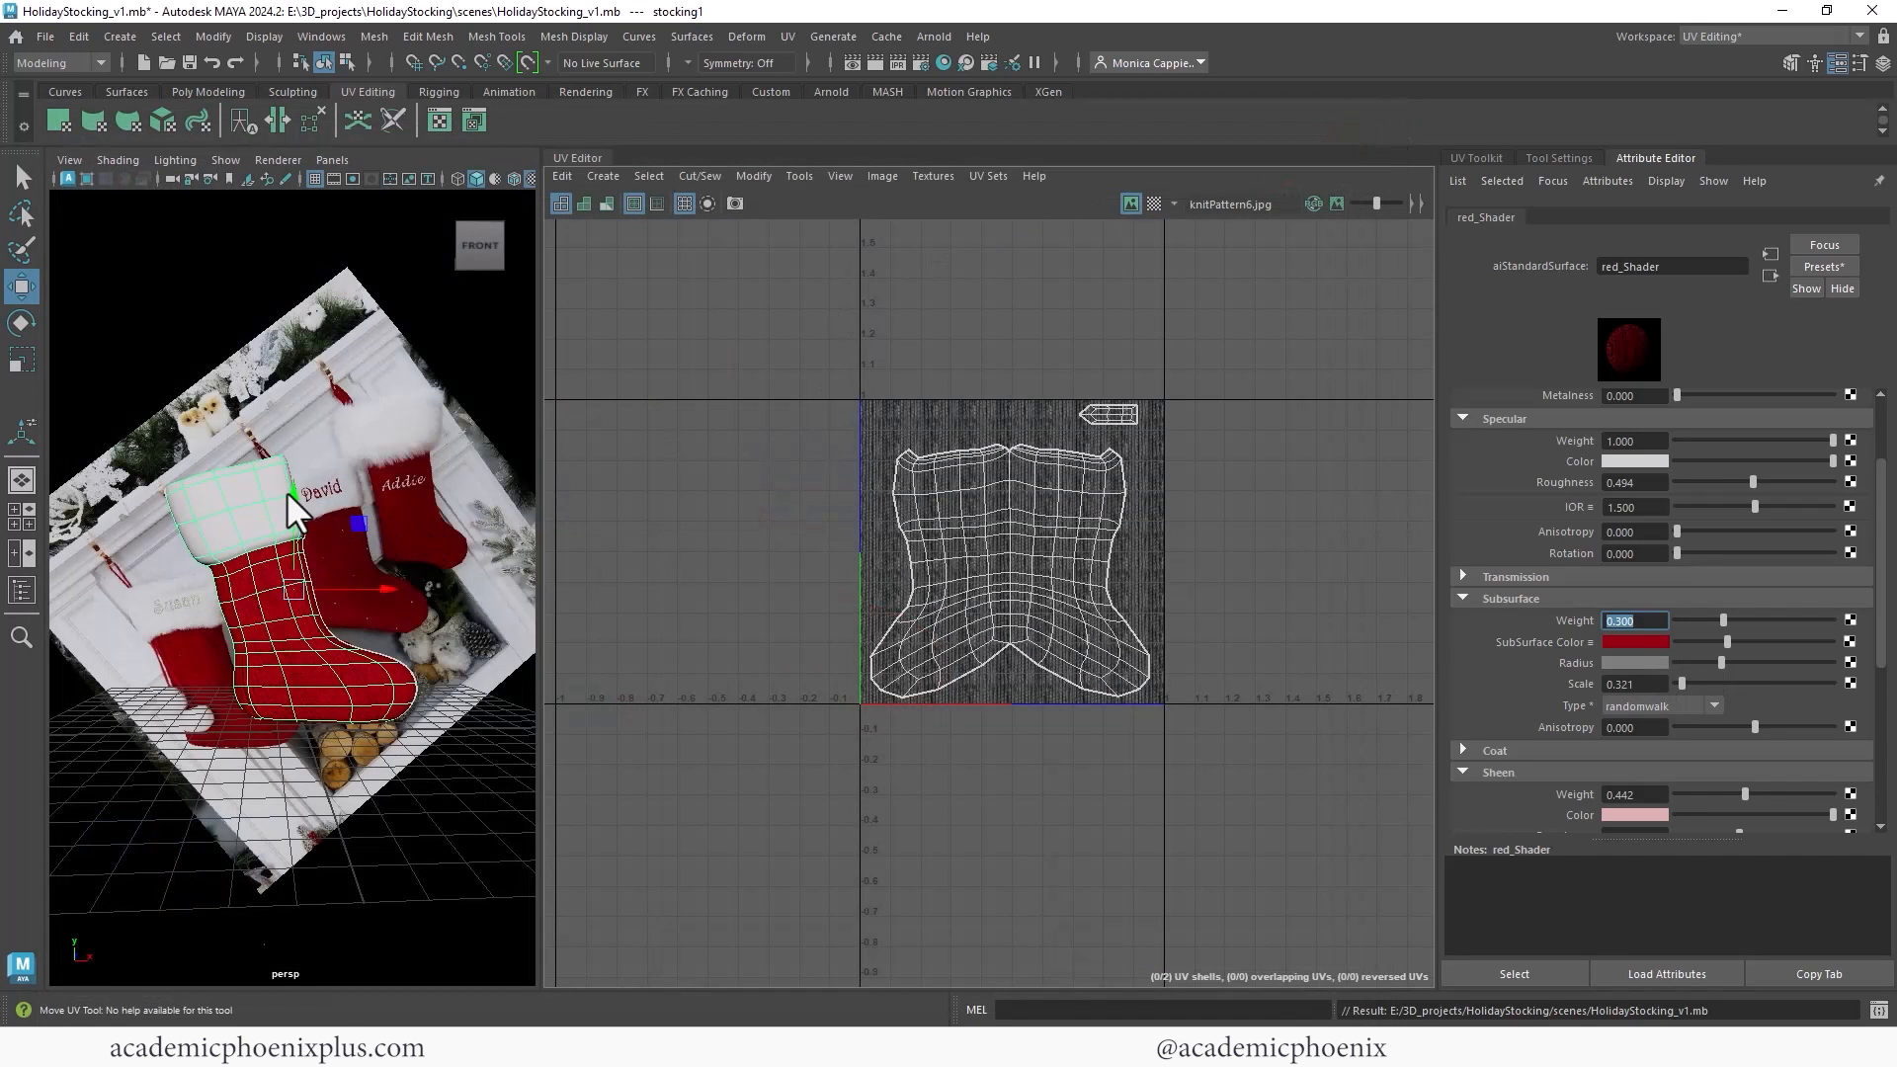
Step: Switch the interface to the General workspace
key(space)
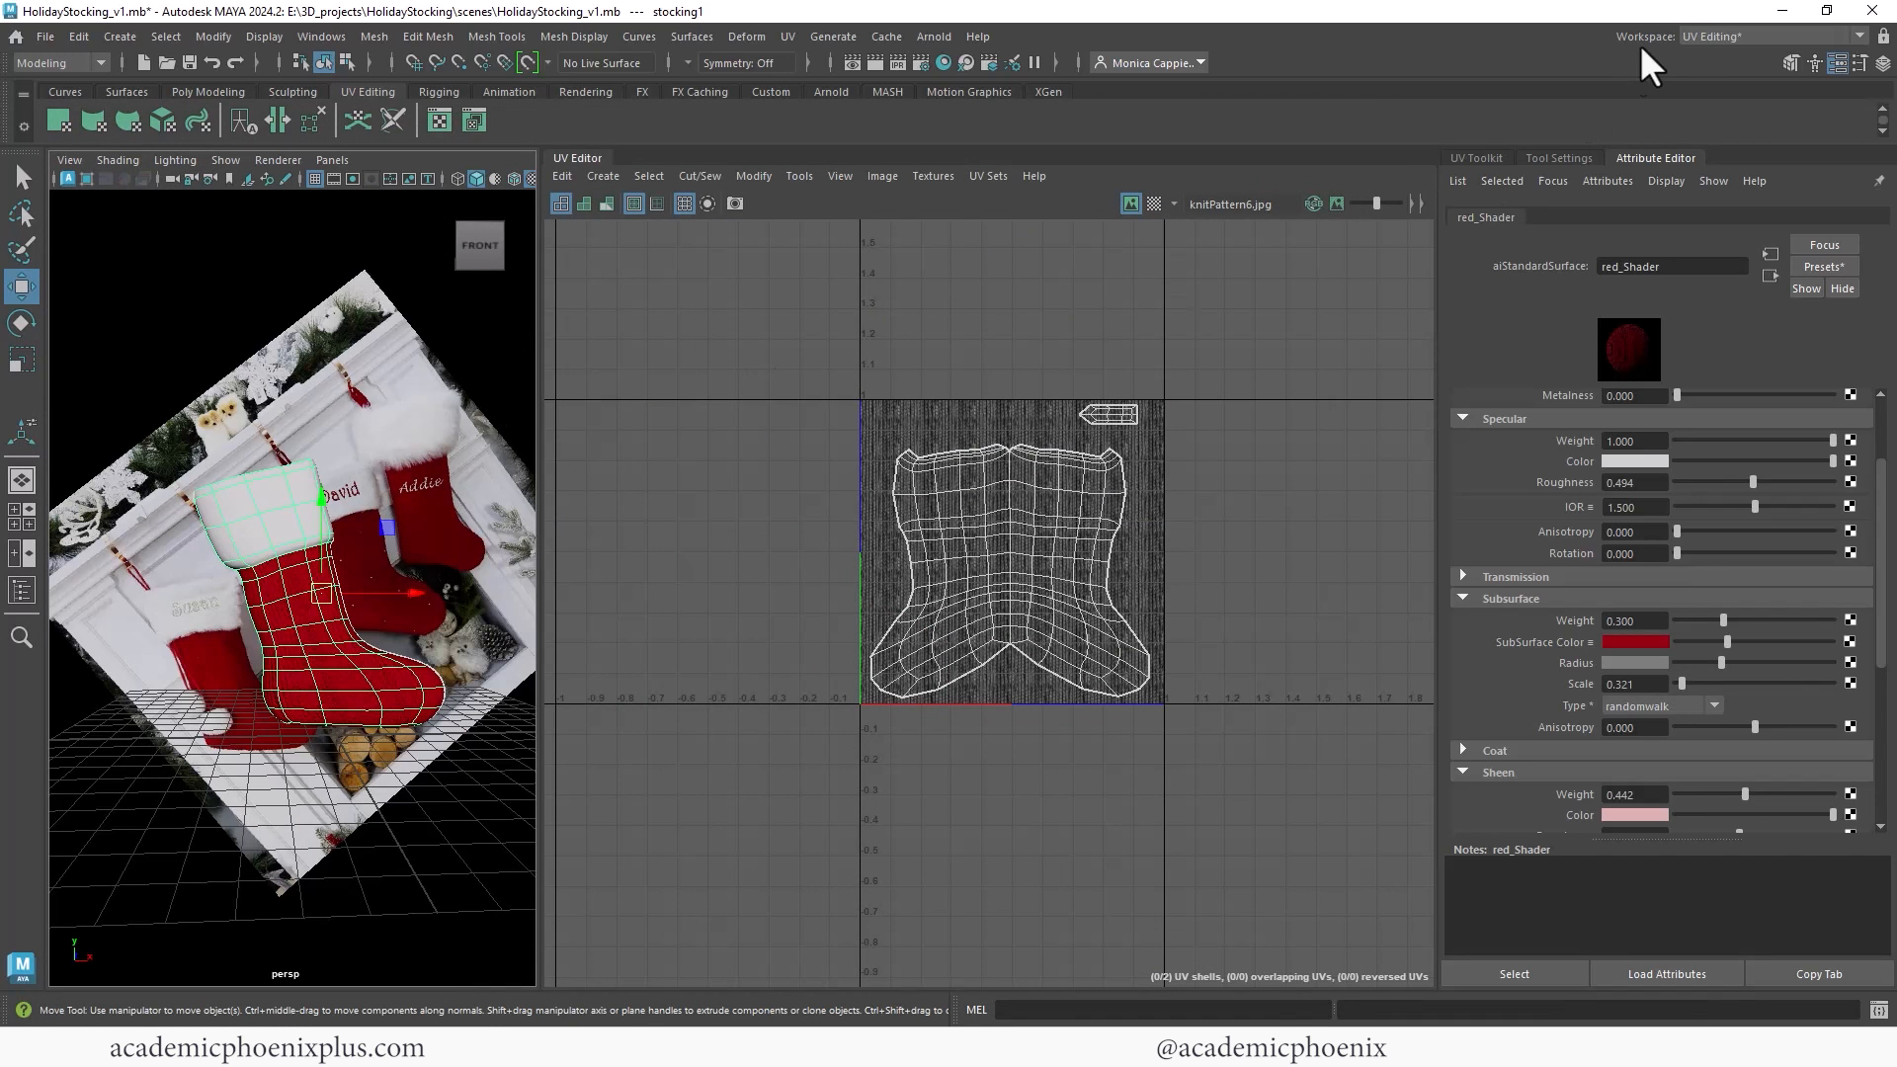
click(1692, 36)
click(1691, 51)
click(1107, 459)
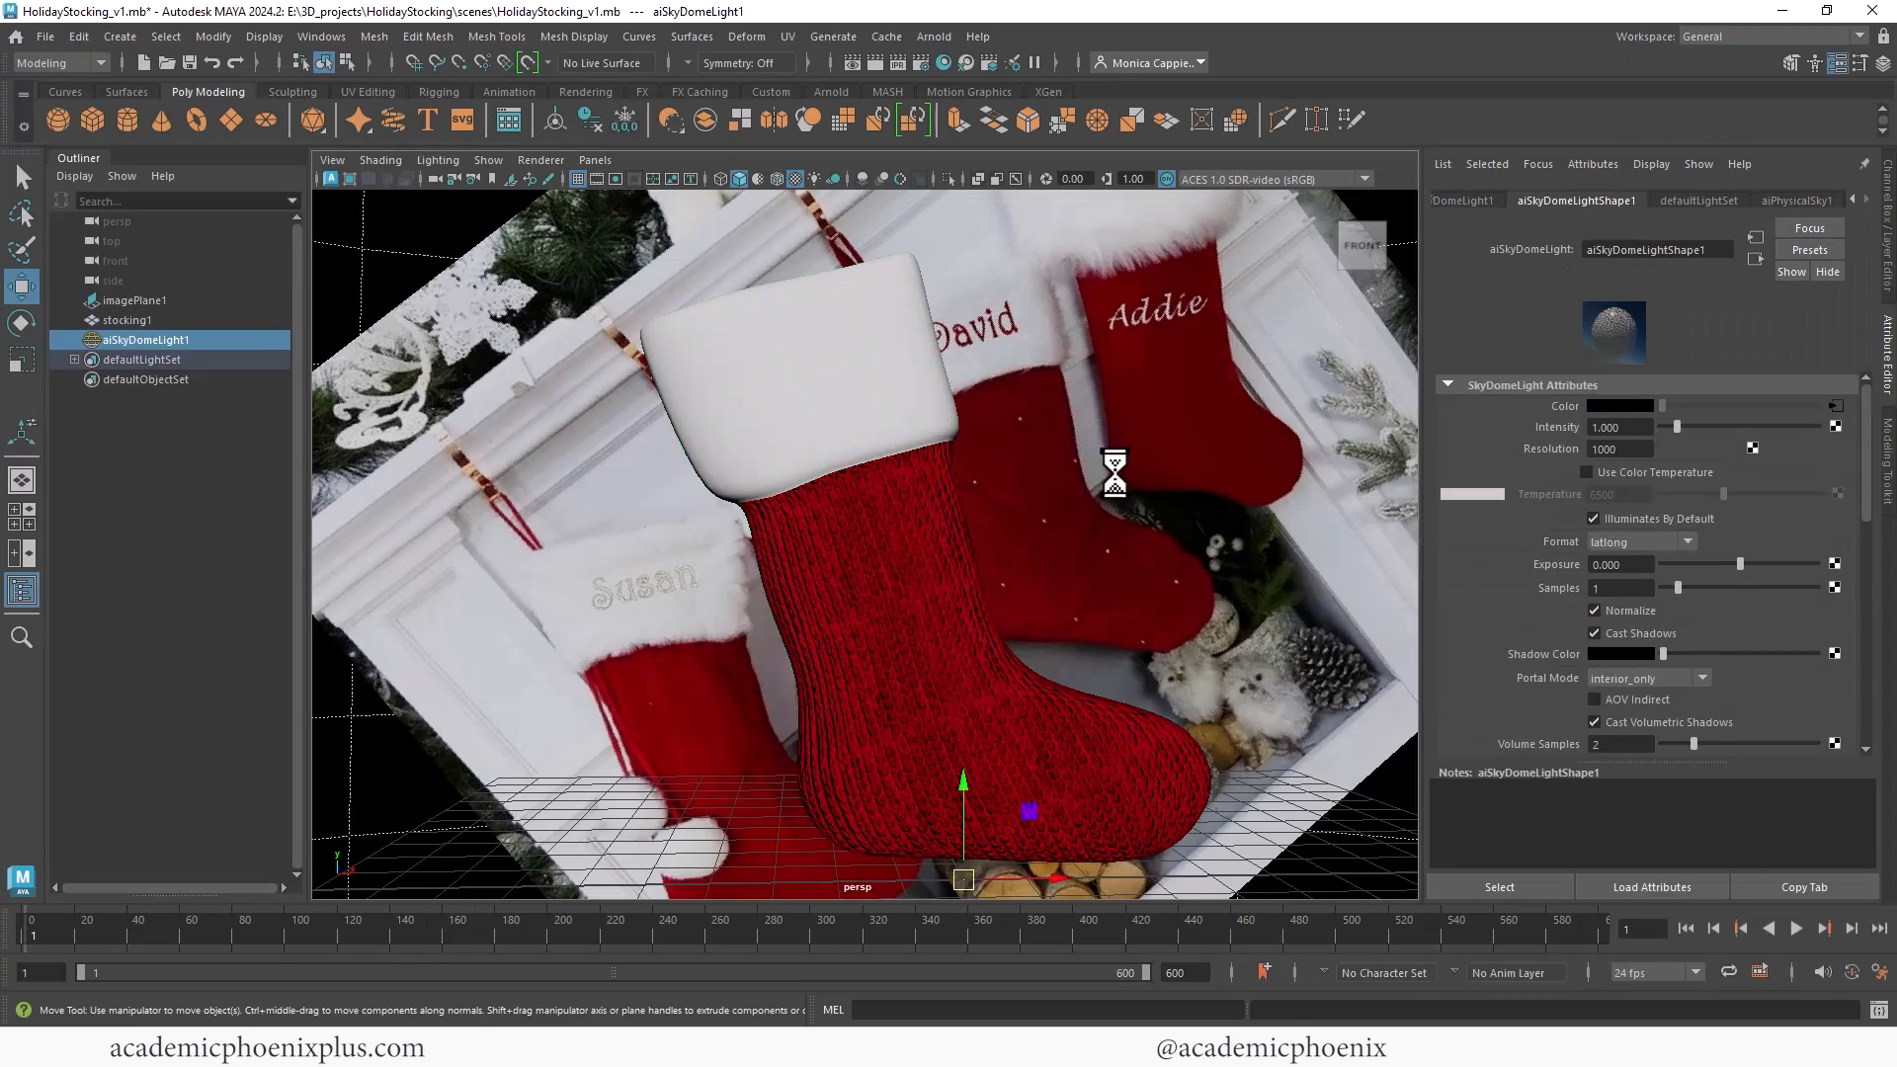
Step: Duplicate the stocking and move the copy about 6.5 units along negative X, beside the original
scroll(890, 466, up, 2)
click(882, 450)
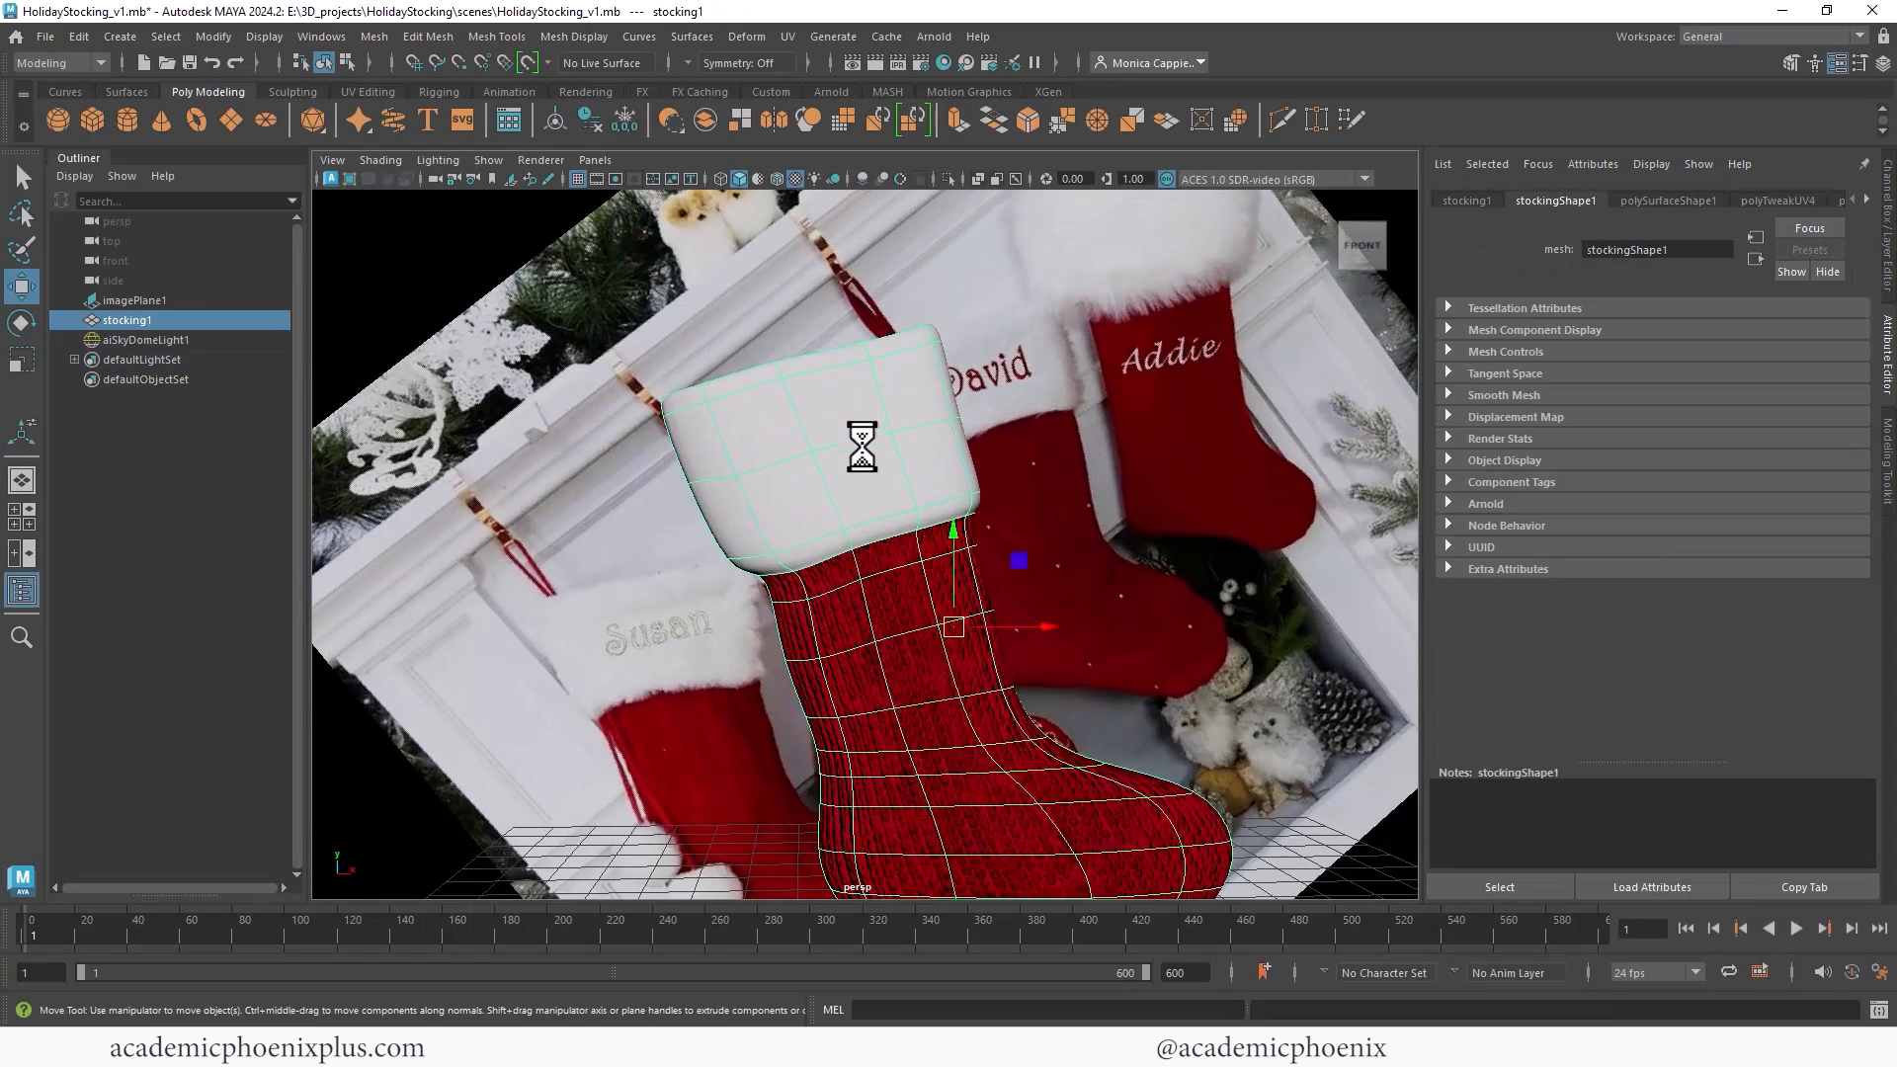
alt+right_drag(860, 445, 915, 419)
alt+drag(823, 424, 872, 327)
key(q)
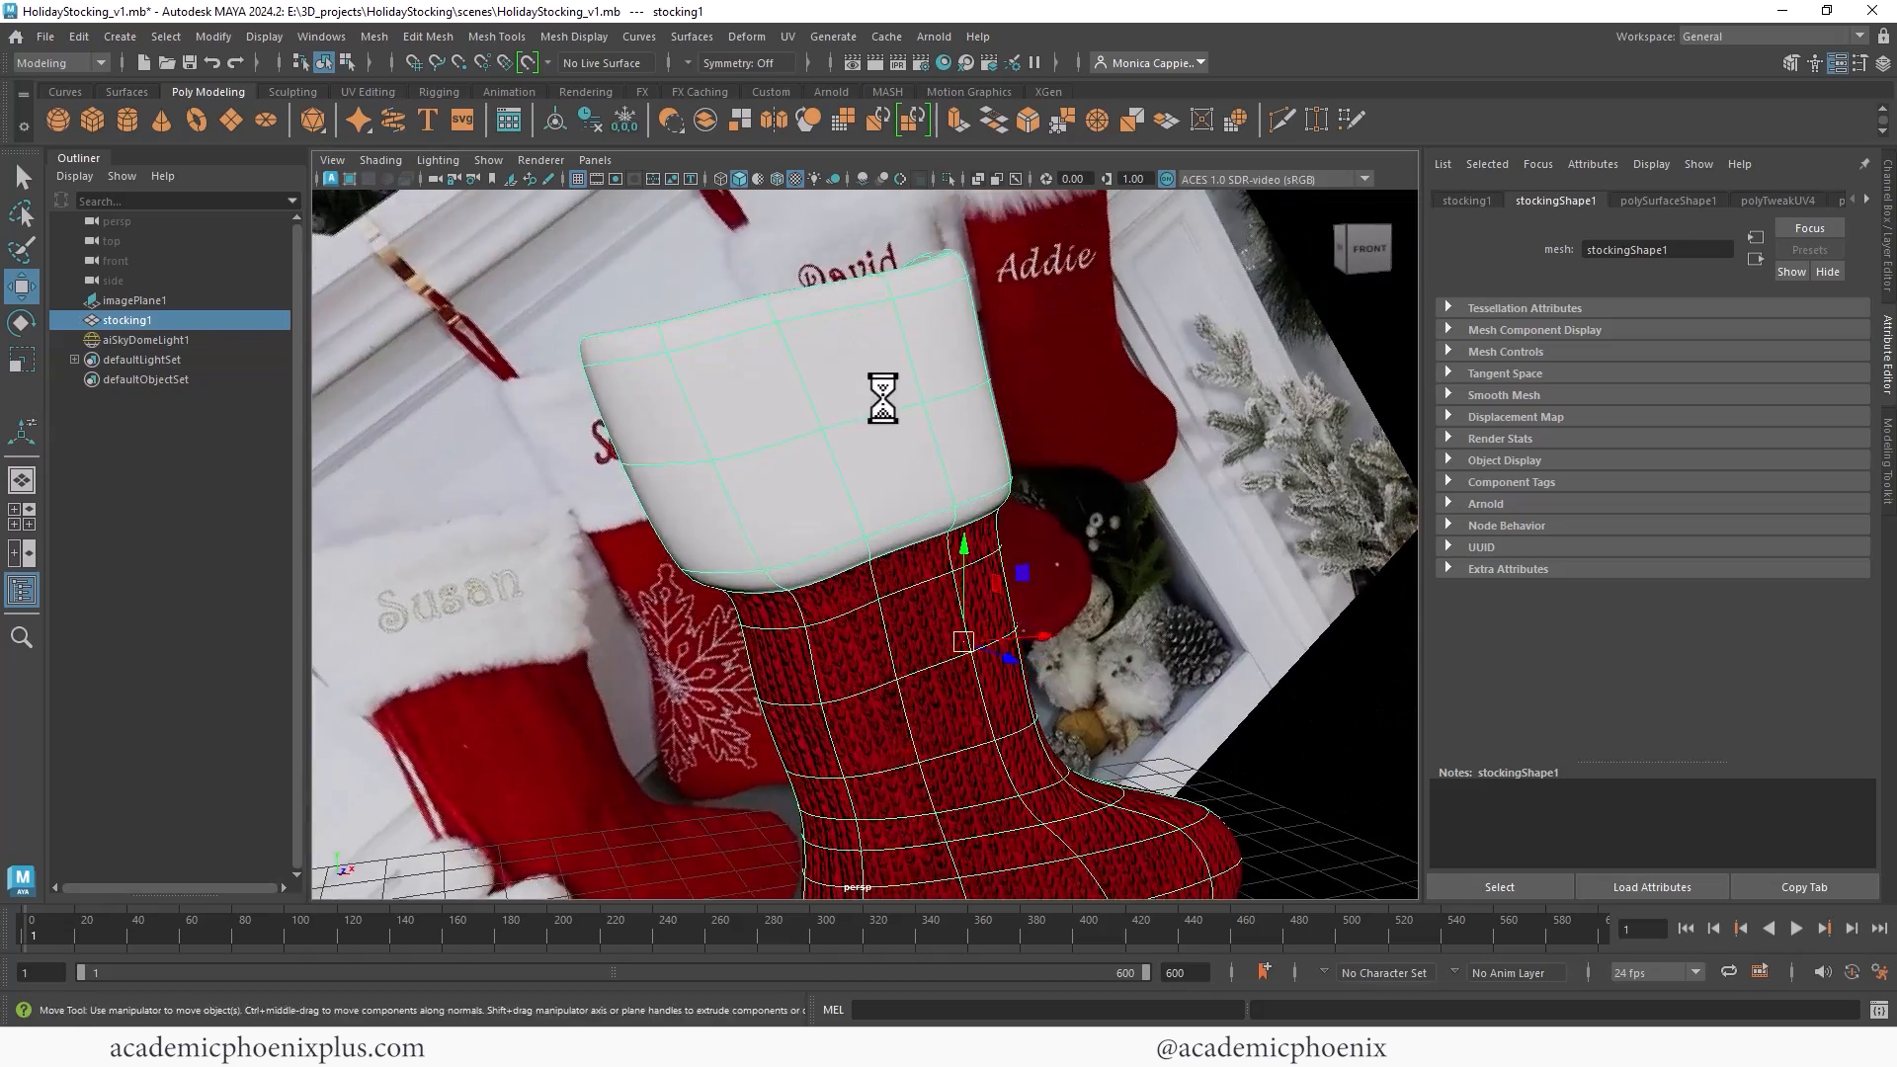
key(ctrl+d)
key(w)
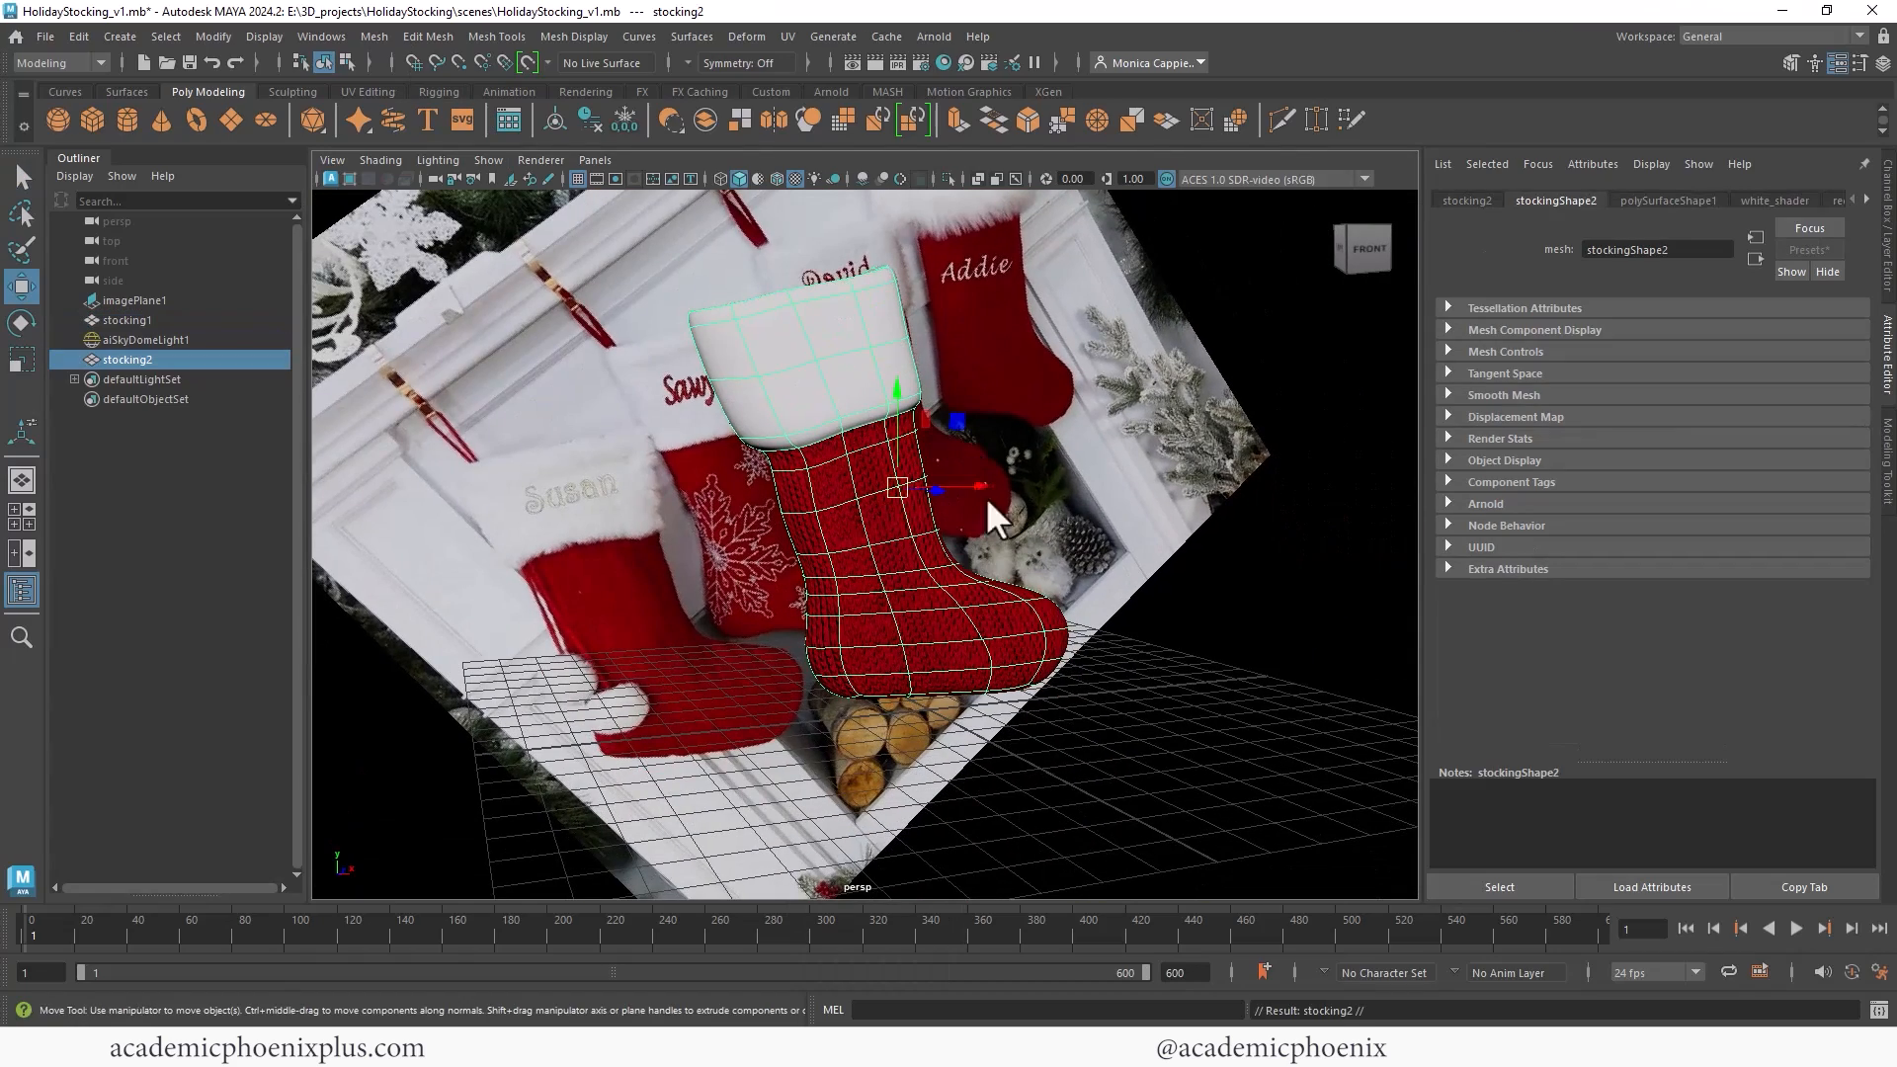
middle_drag(986, 496, 742, 506)
alt+drag(755, 483, 678, 443)
alt+drag(820, 642, 704, 511)
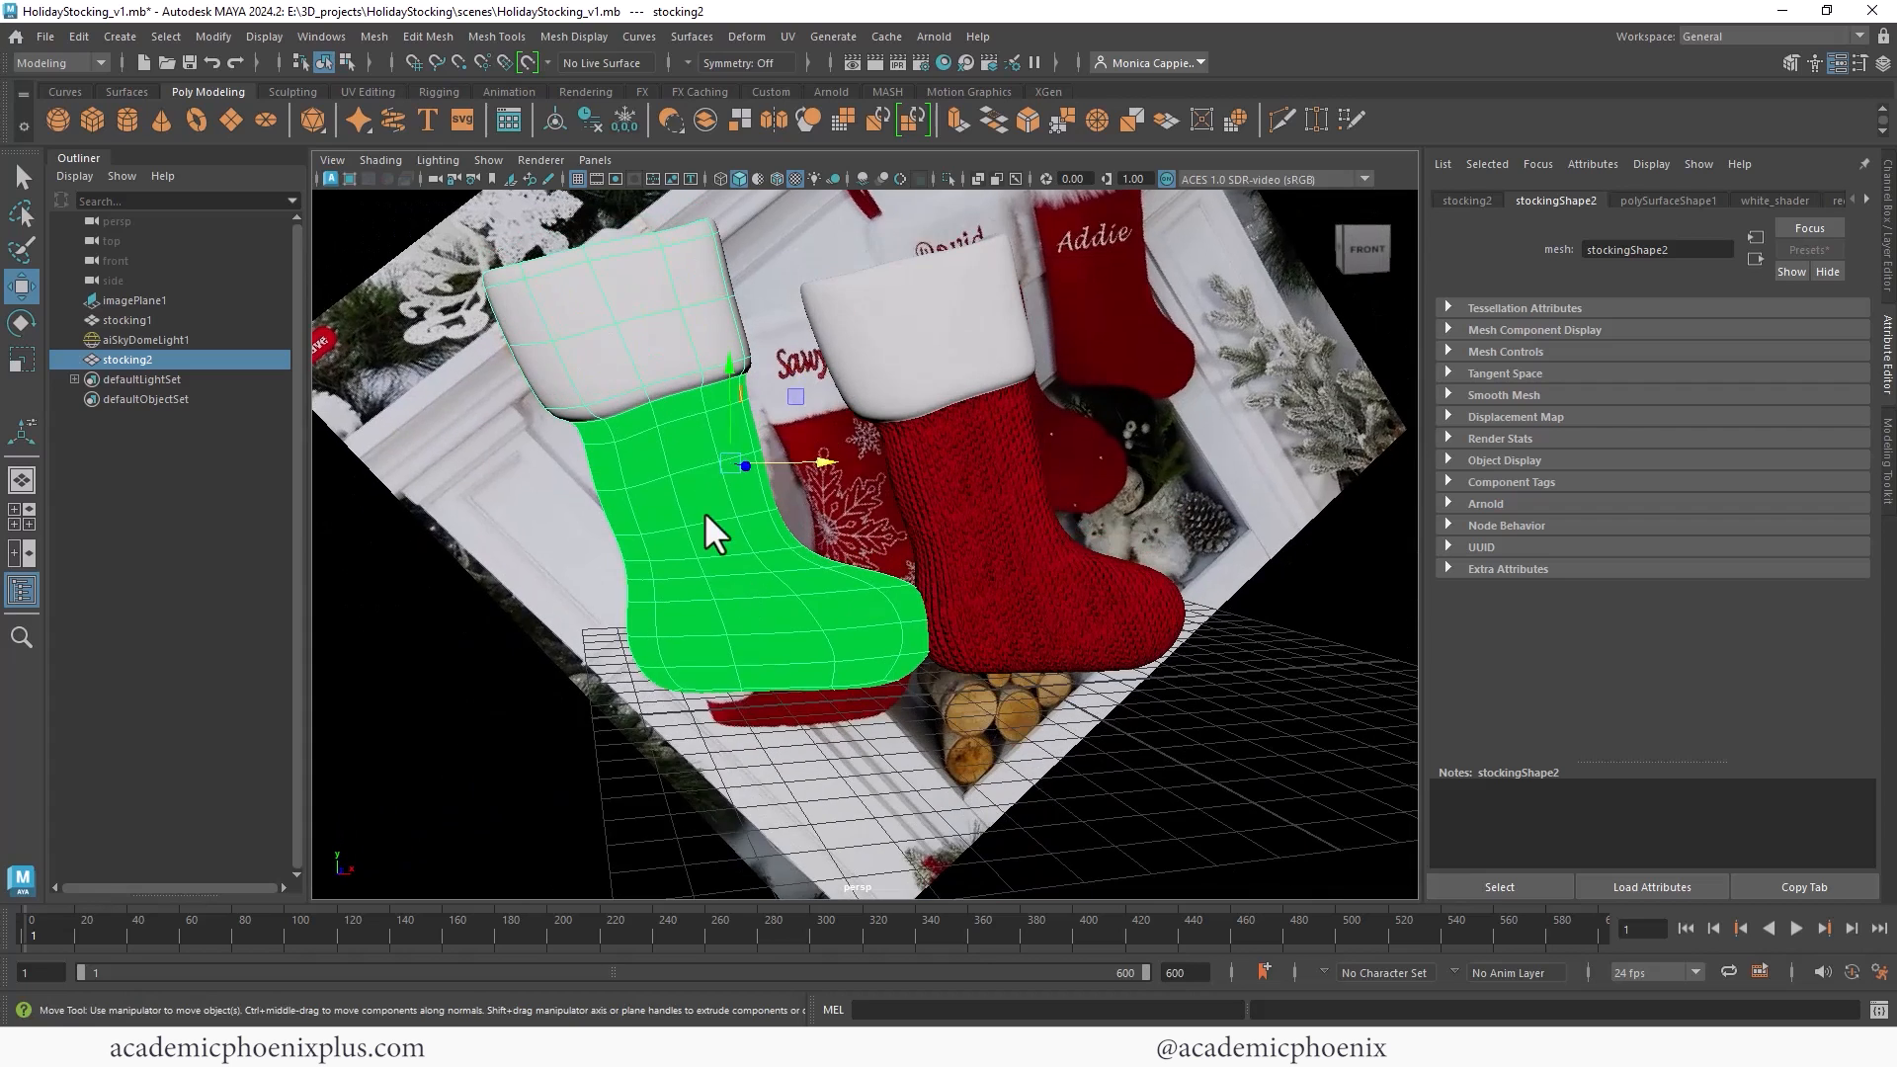
Step: Delete the sock faces below the cuff from the stocking copy, keeping only the white cuff, and return to object mode
right_drag(696, 478, 652, 470)
click(624, 453)
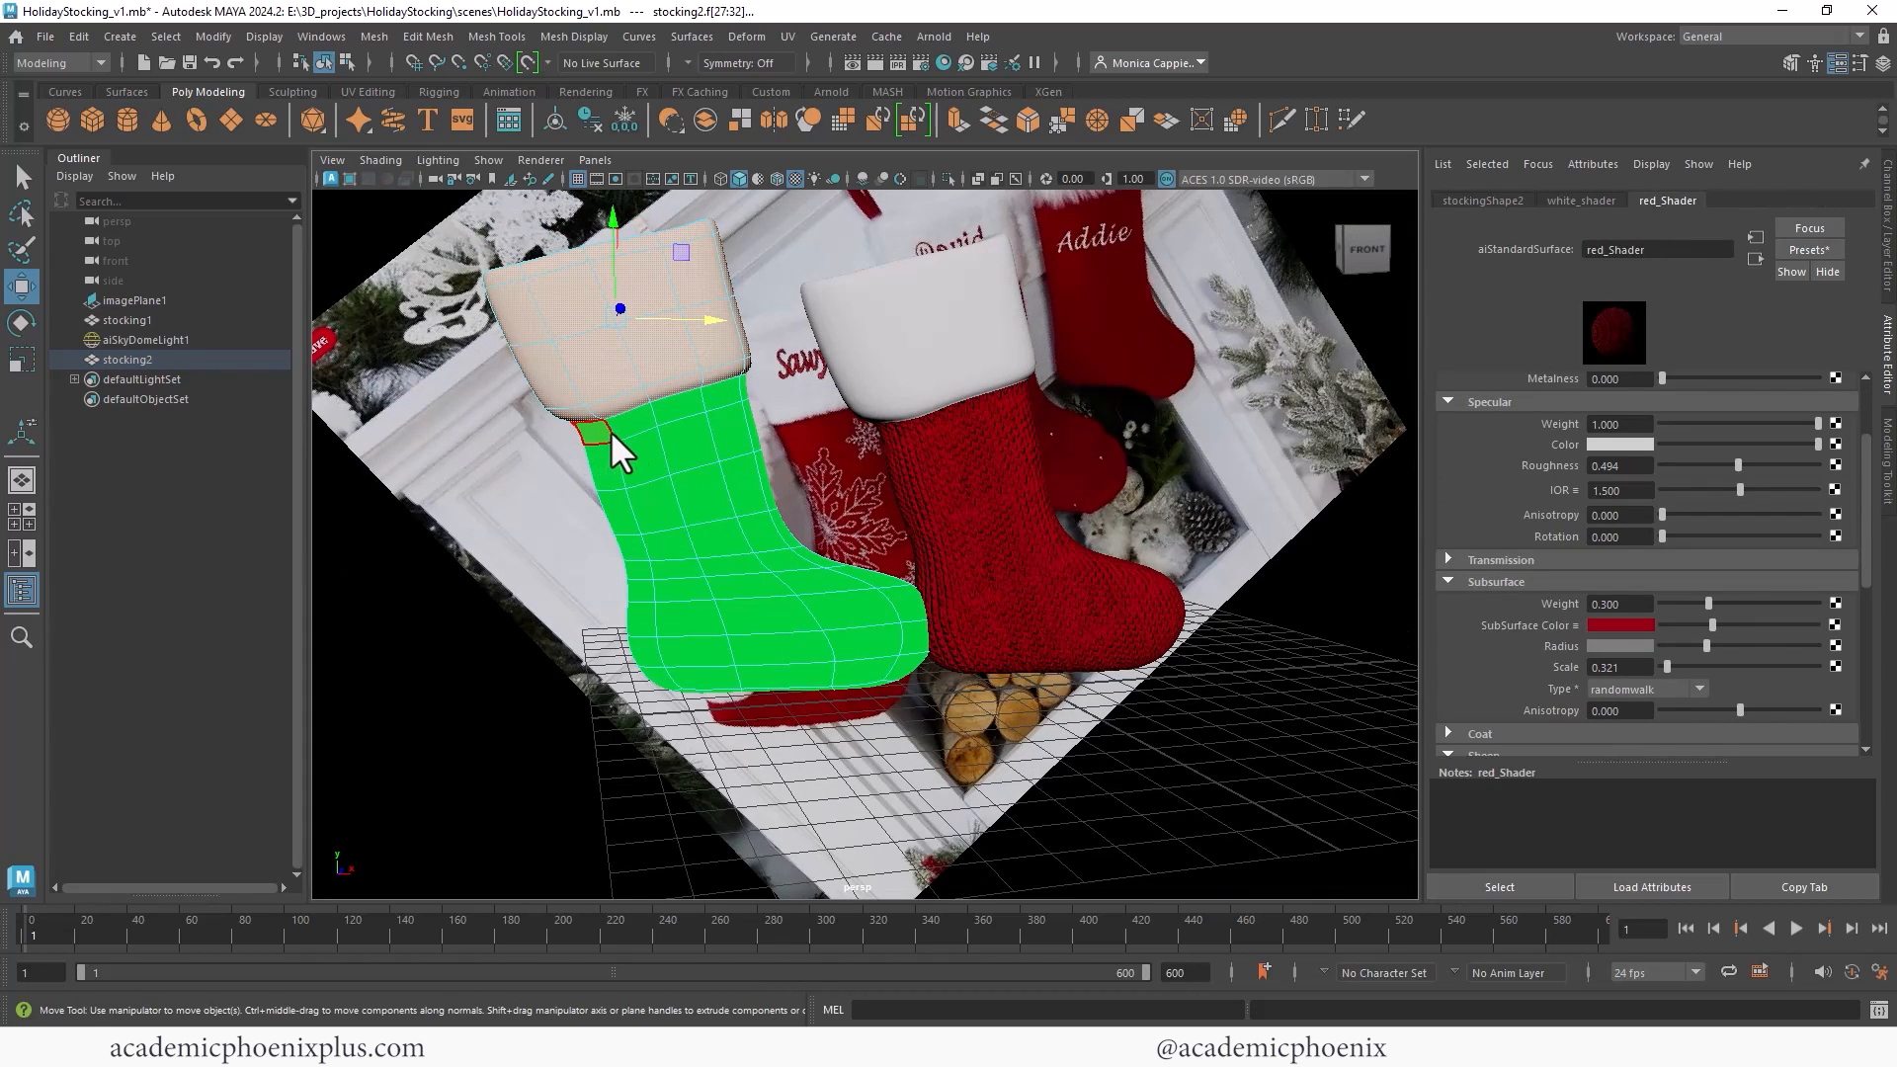
alt+drag(587, 388, 567, 407)
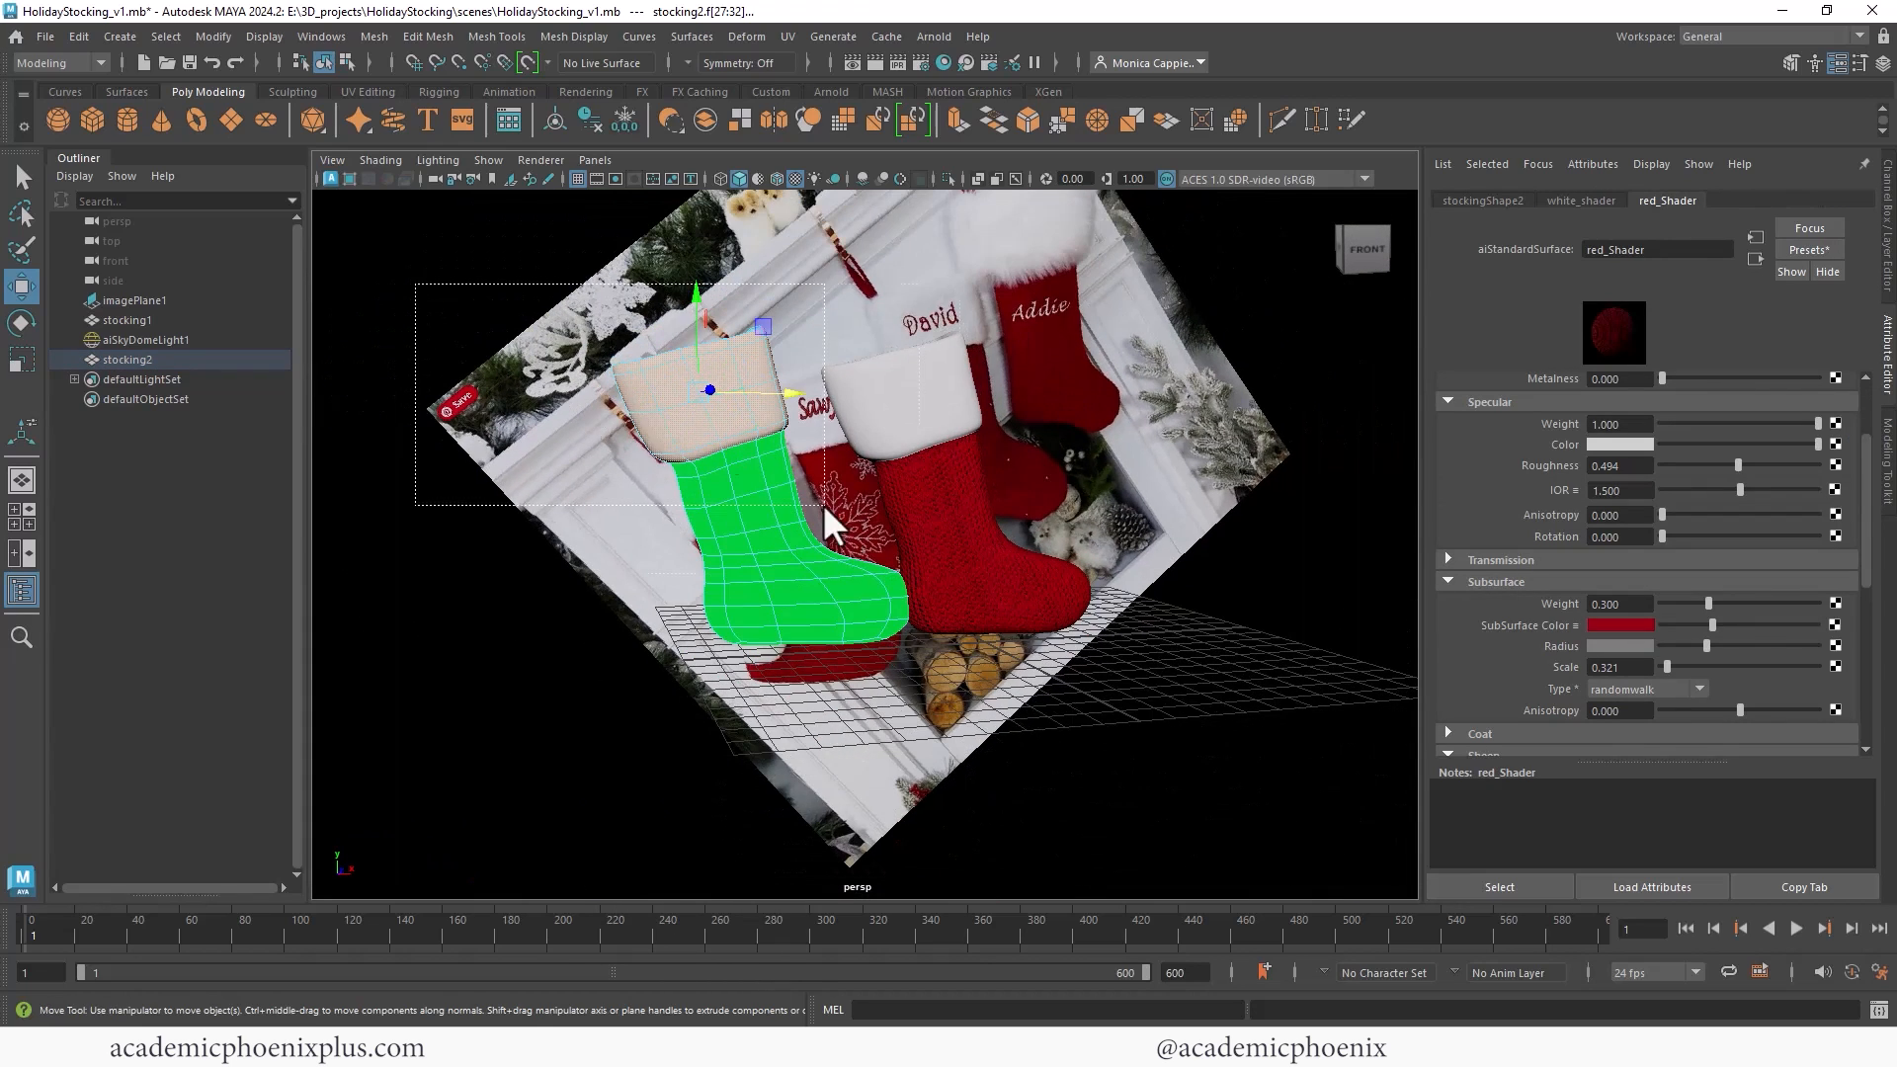
click(1091, 741)
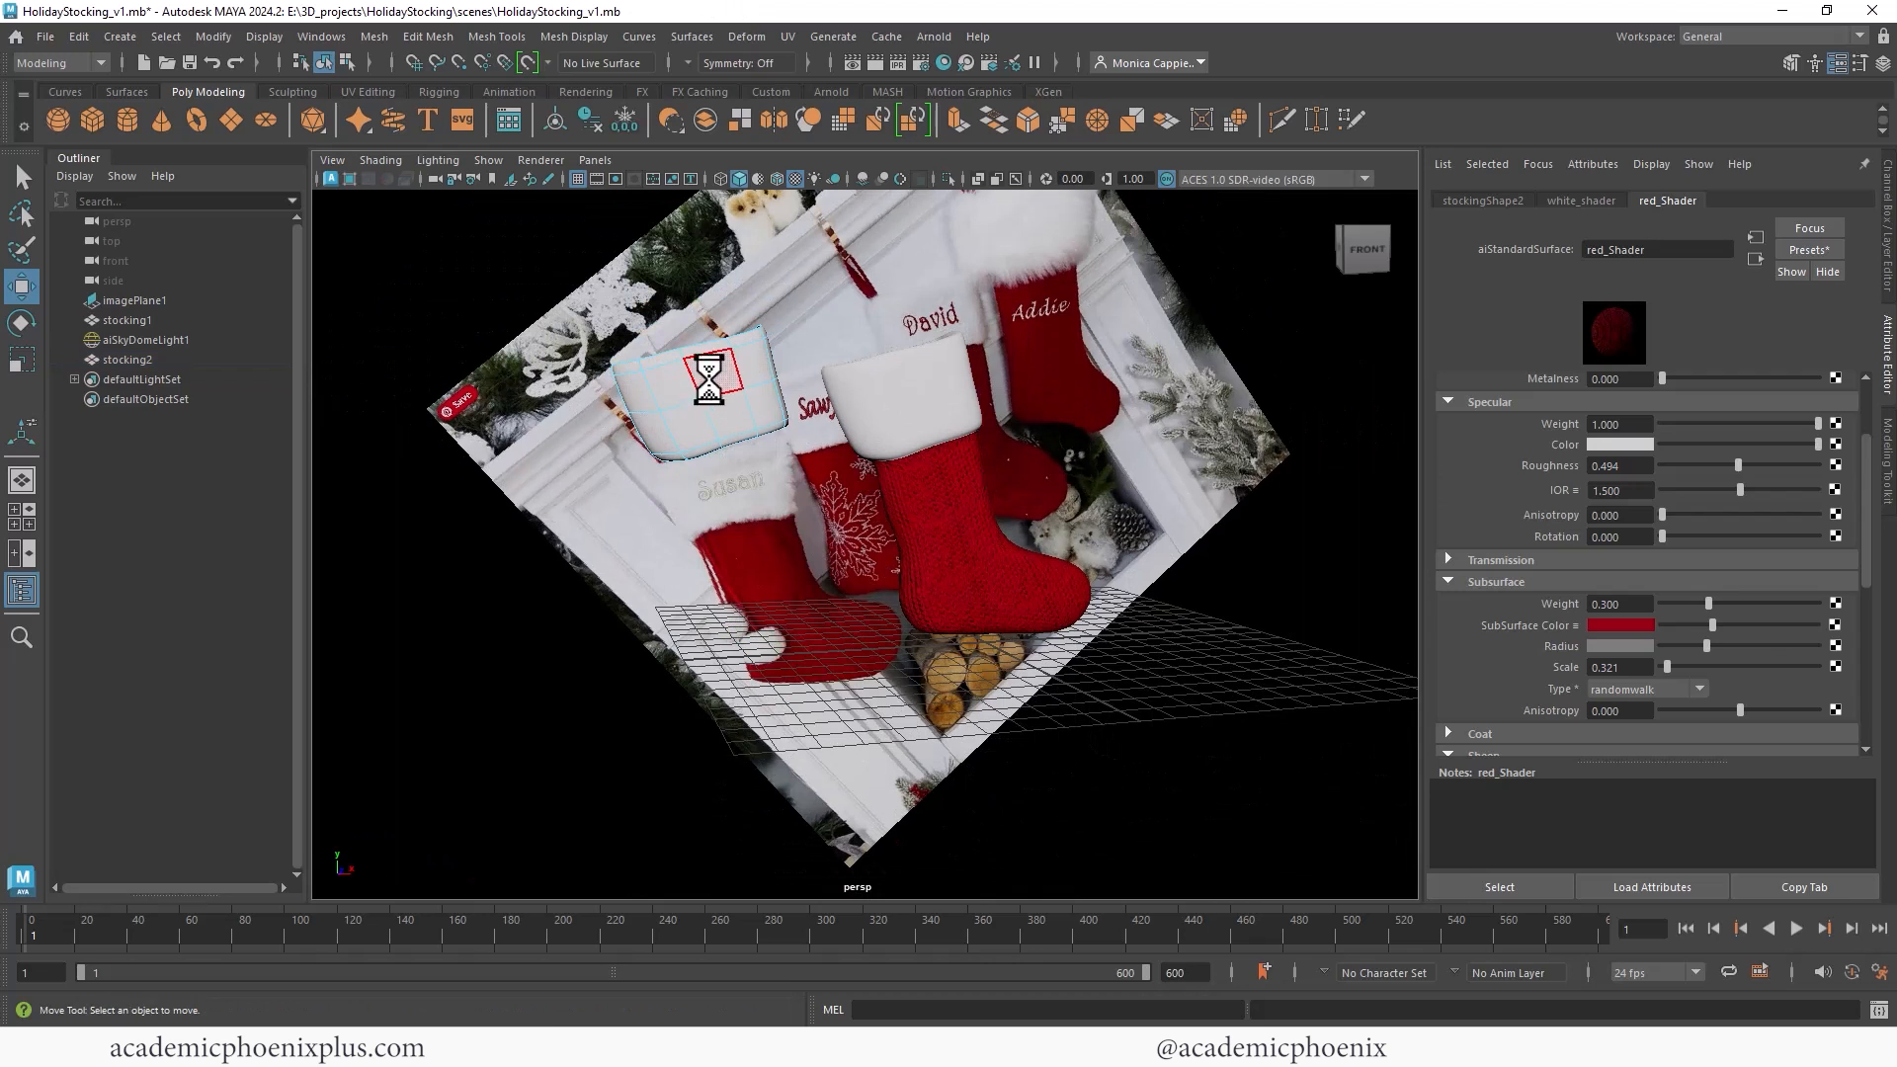
right_drag(736, 391, 775, 393)
alt+drag(741, 405, 721, 443)
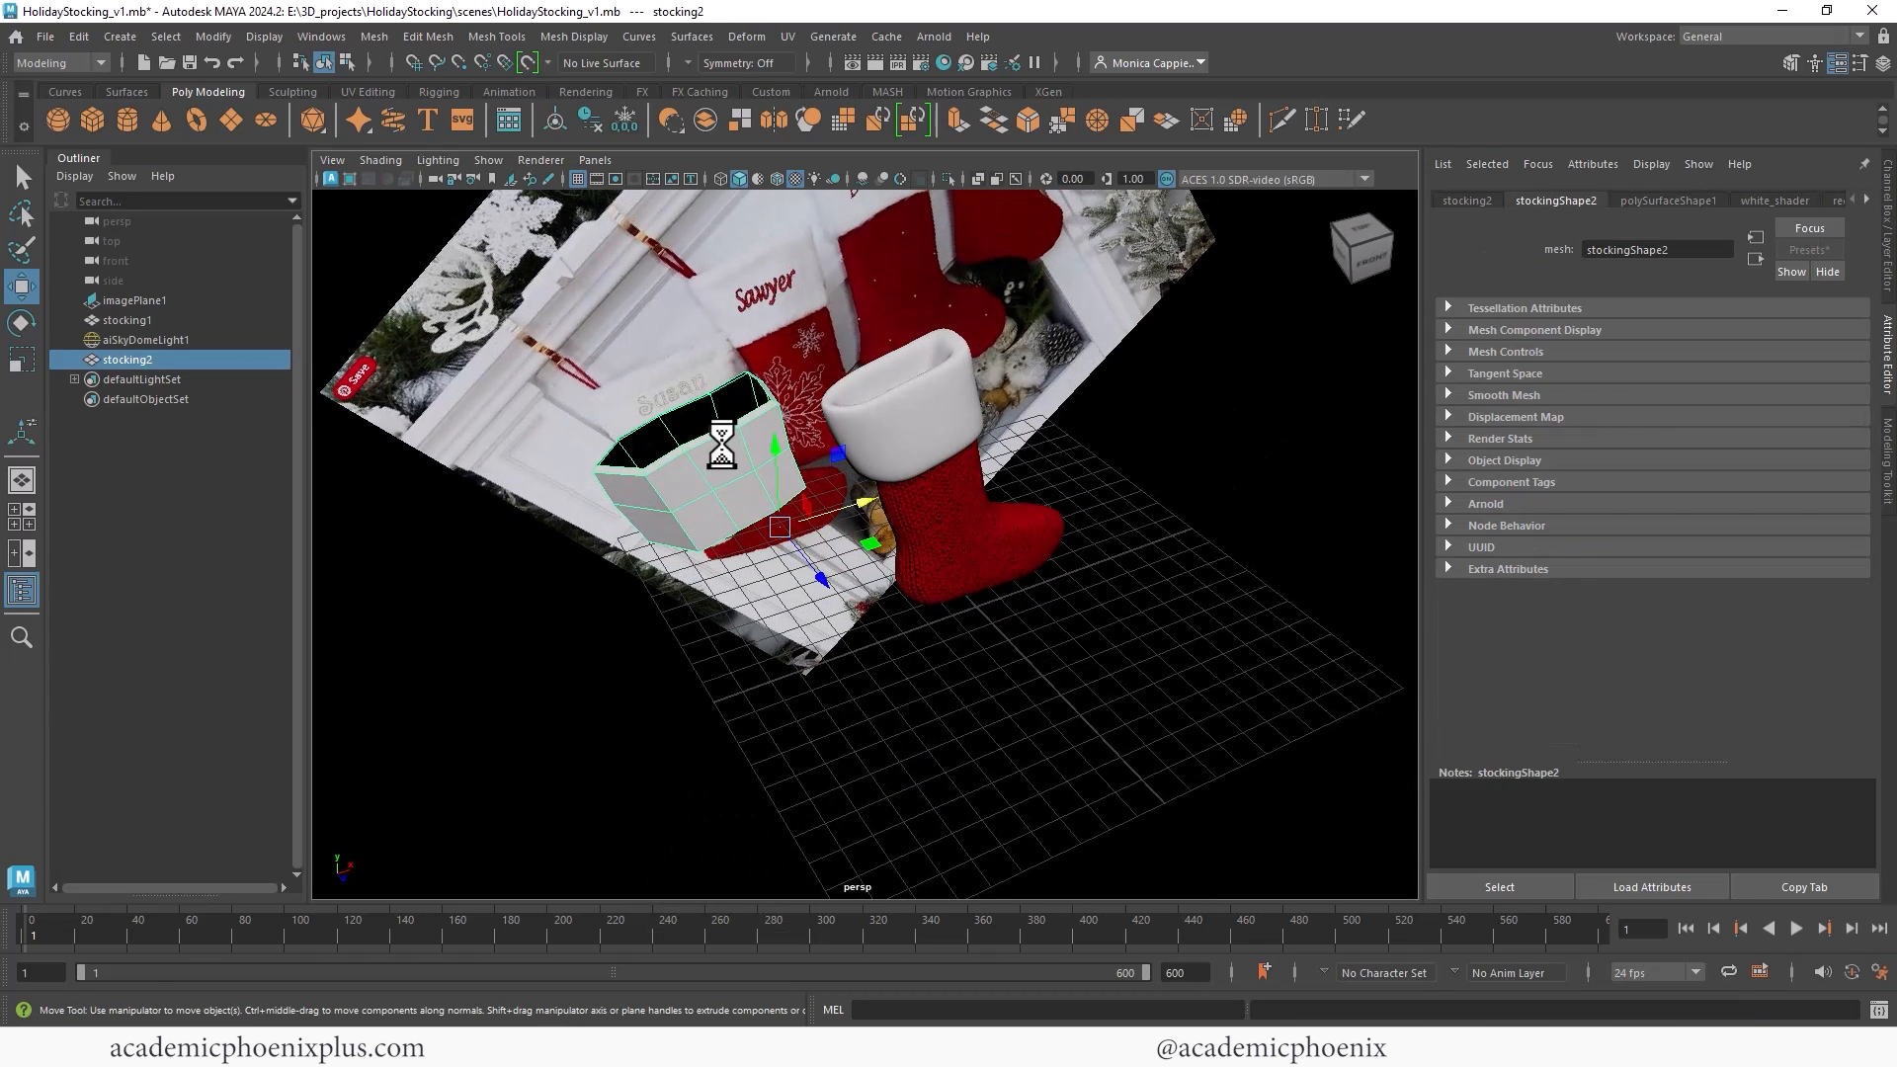
Step: Rename the duplicated cuff object as fur
click(187, 358)
double_click(188, 358)
text(fur)
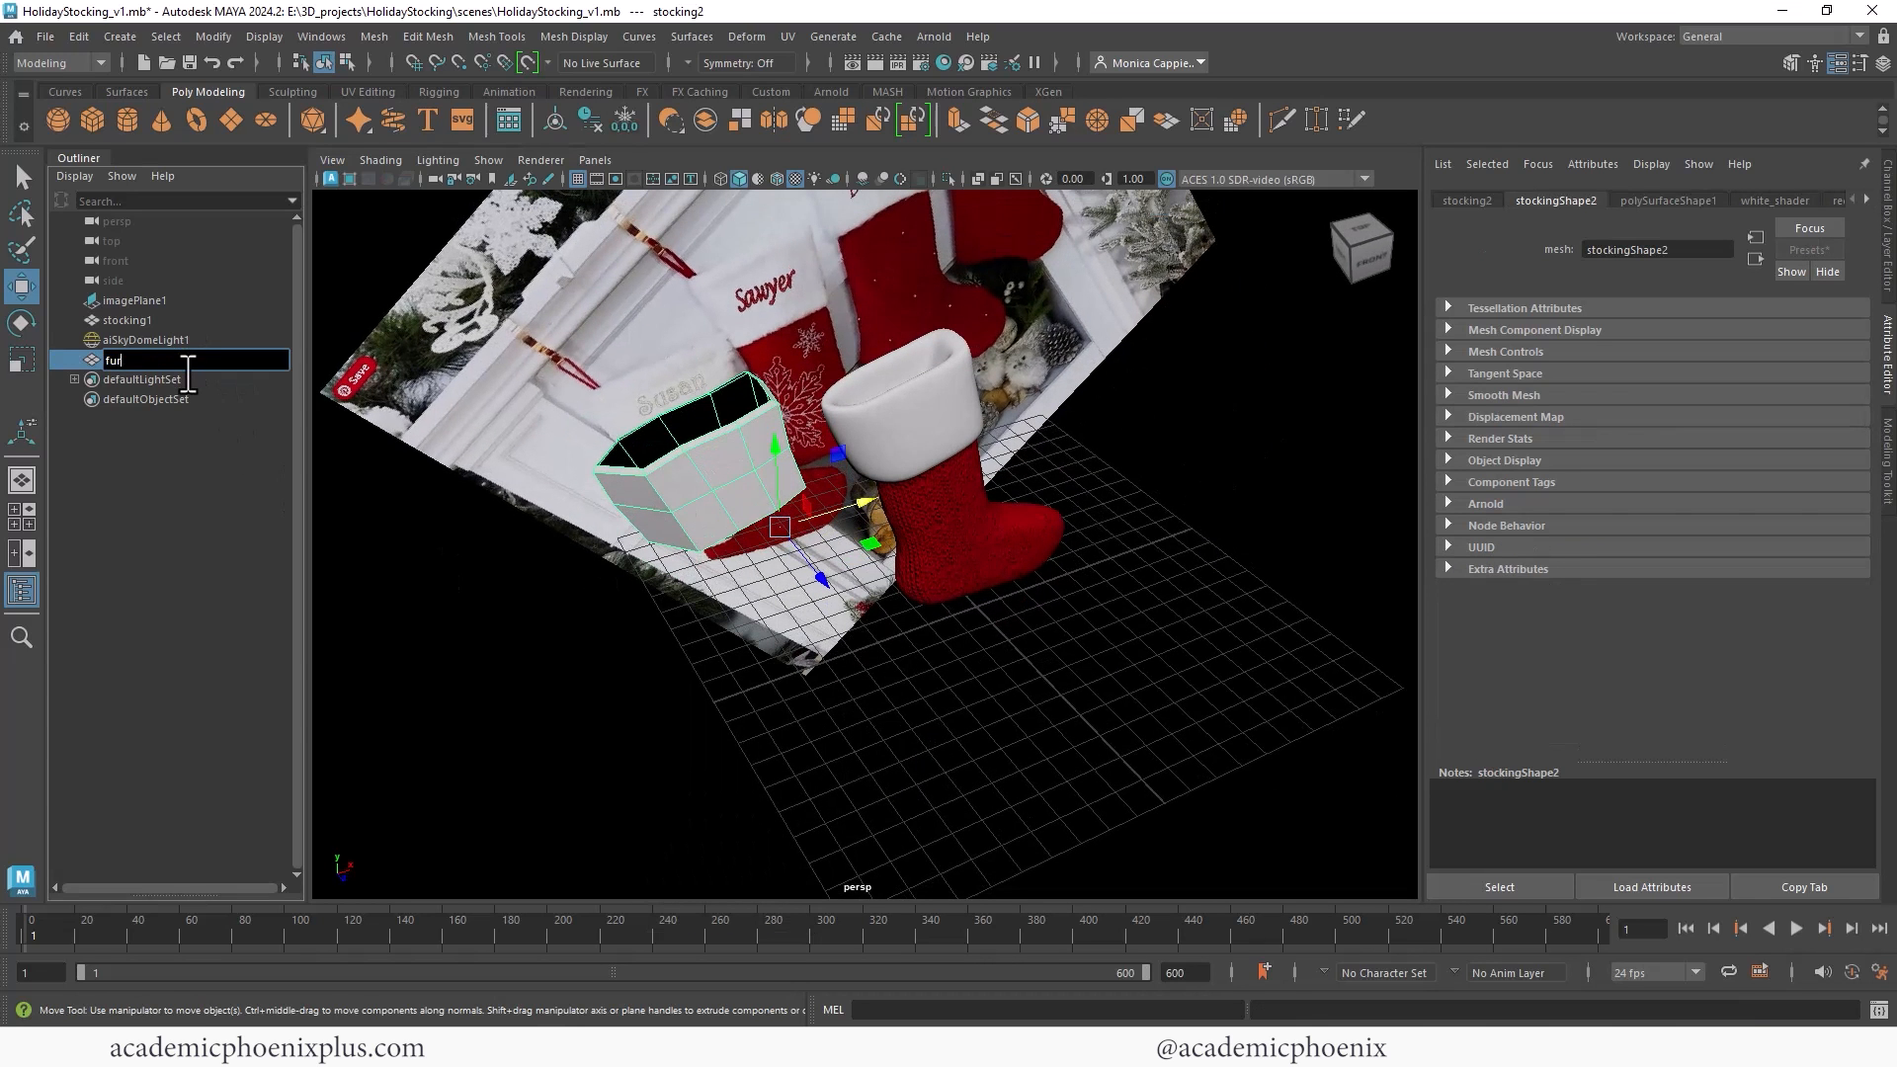
key(Return)
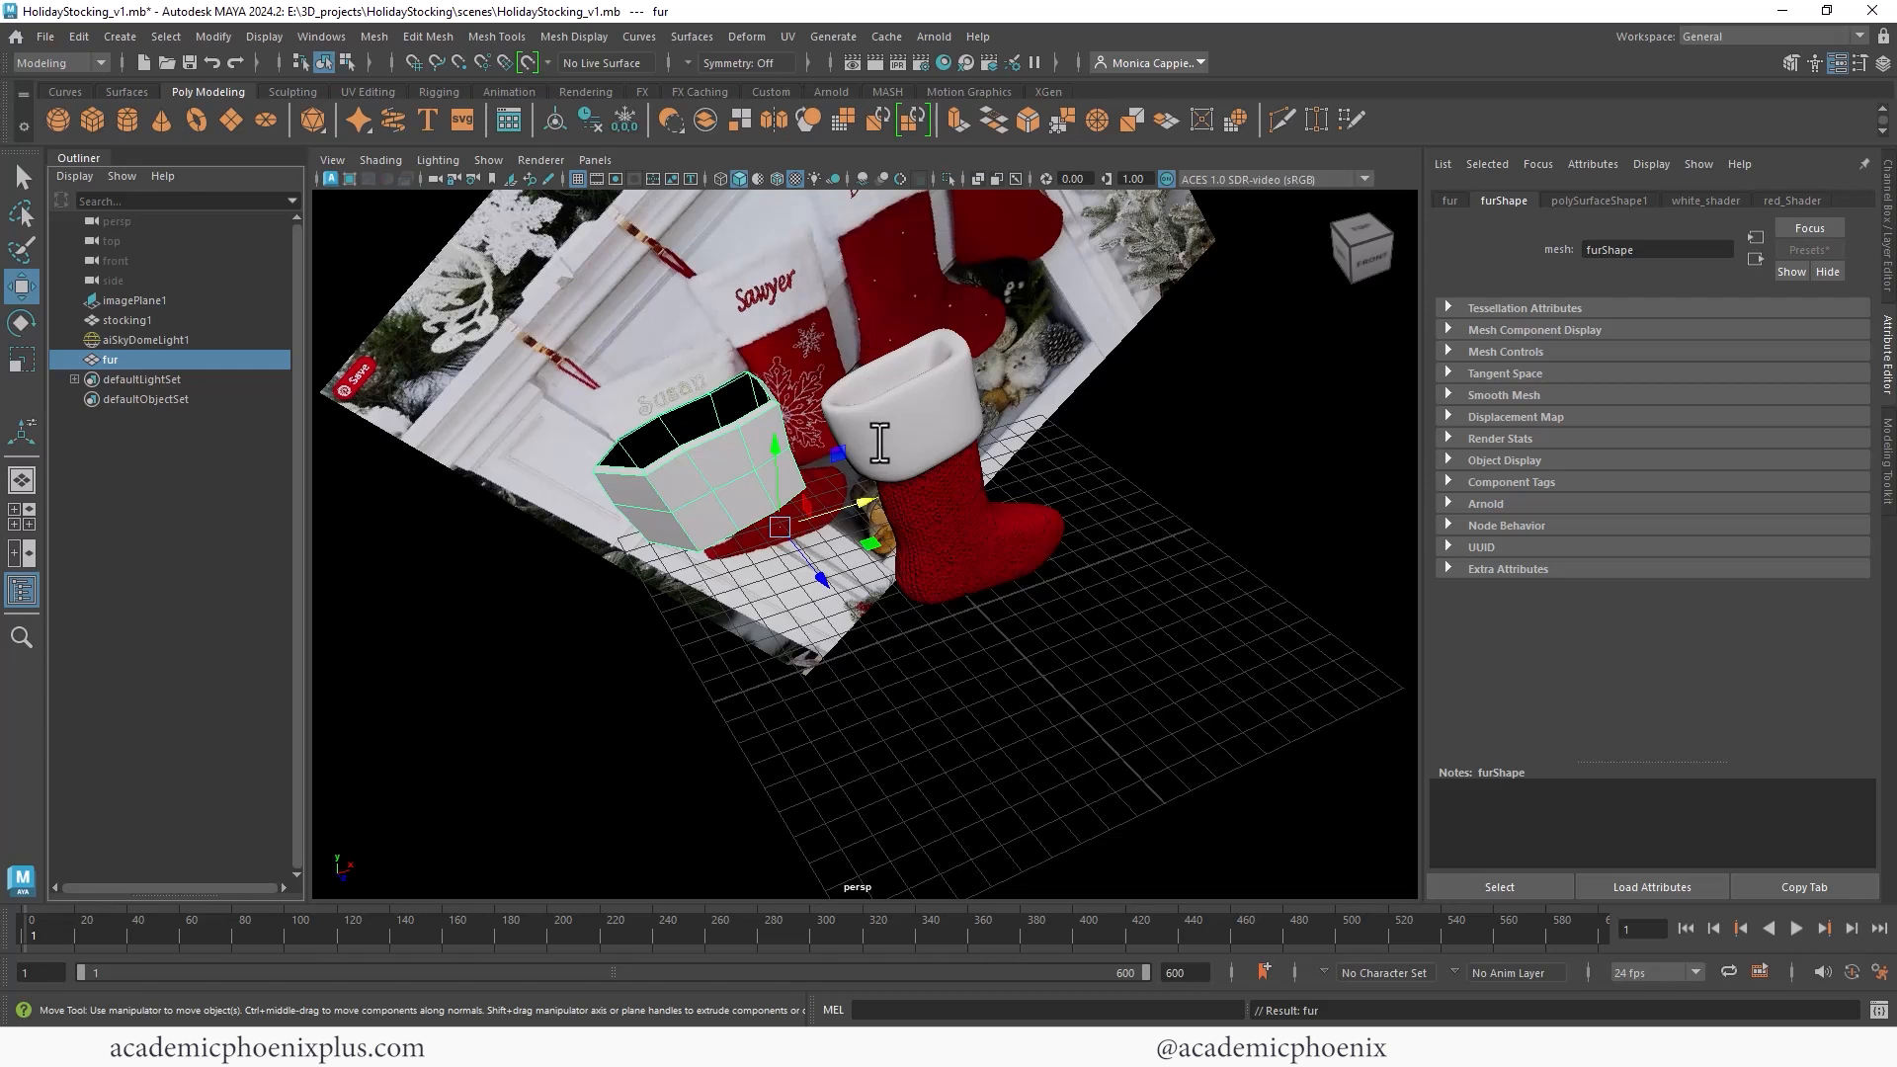
Step: Hide the original stocking and set the fur cuff's Translate X to 0
click(1888, 244)
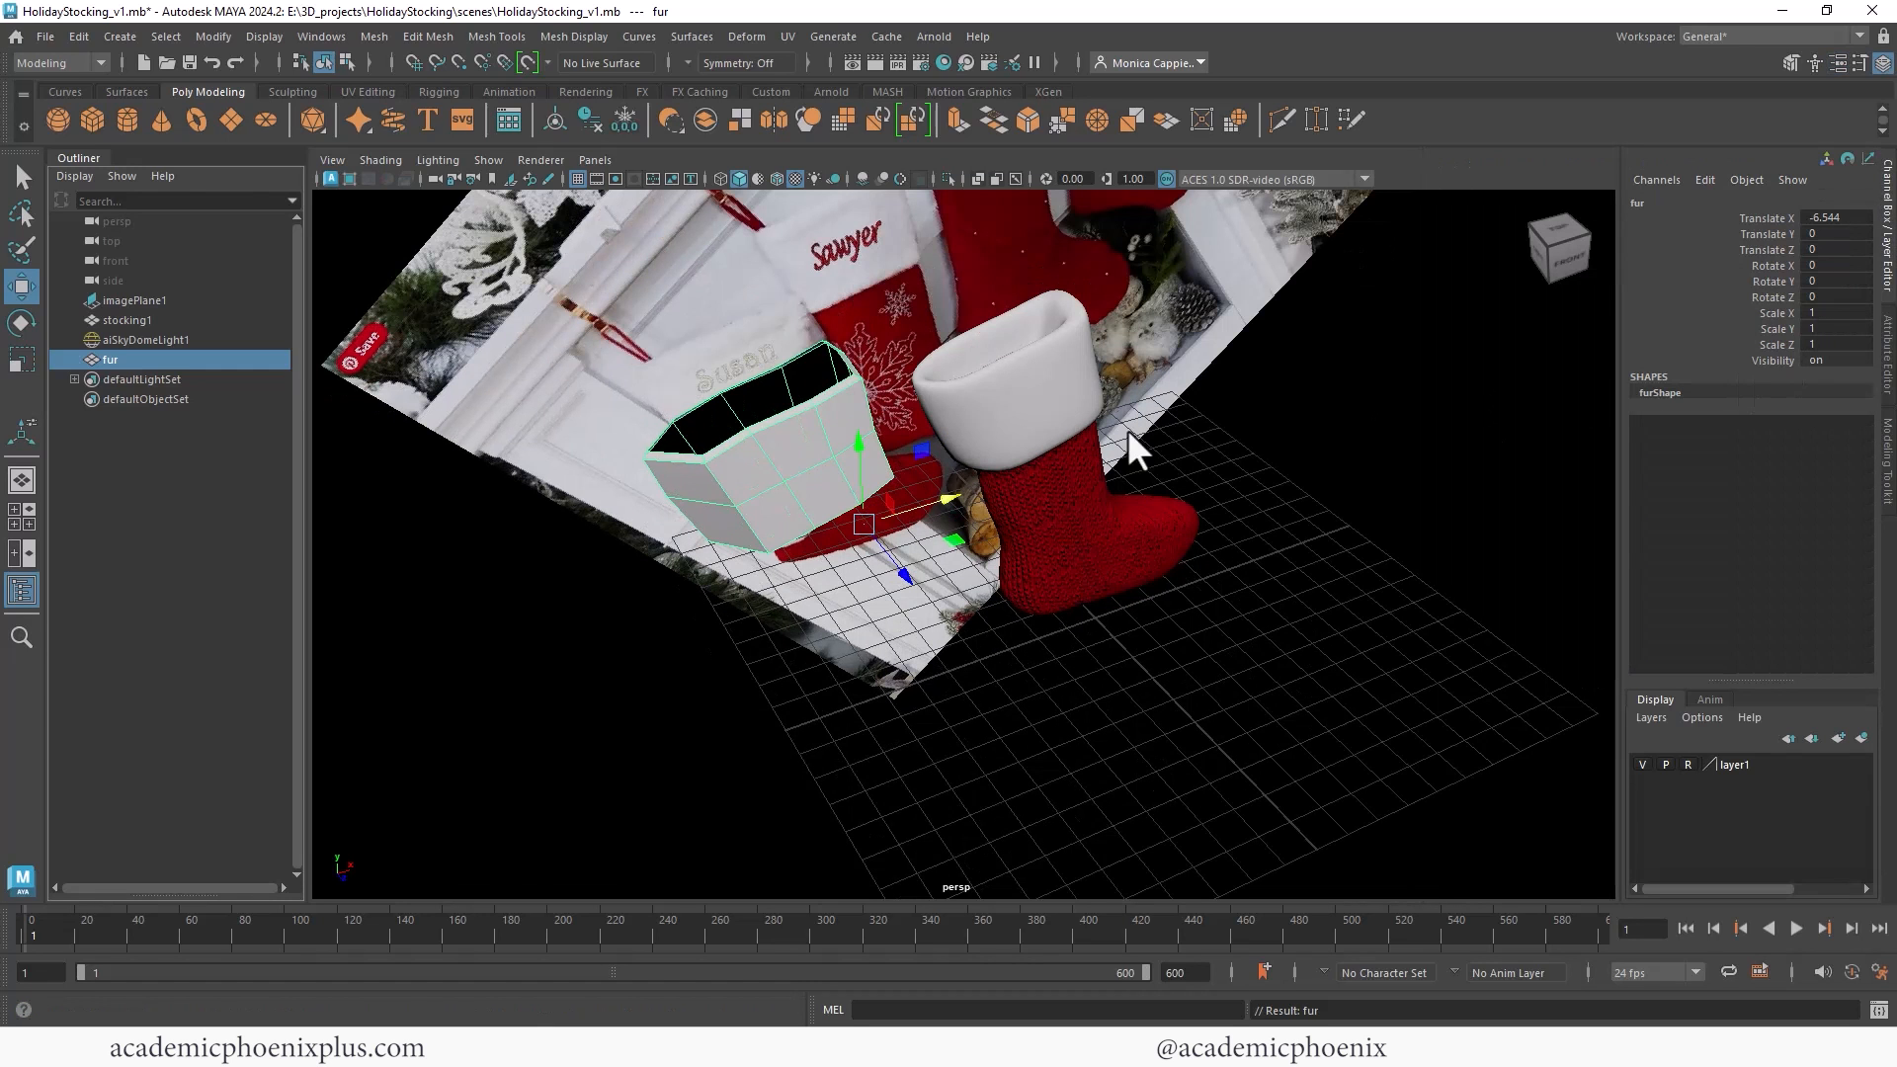
click(1067, 474)
key(ctrl+h)
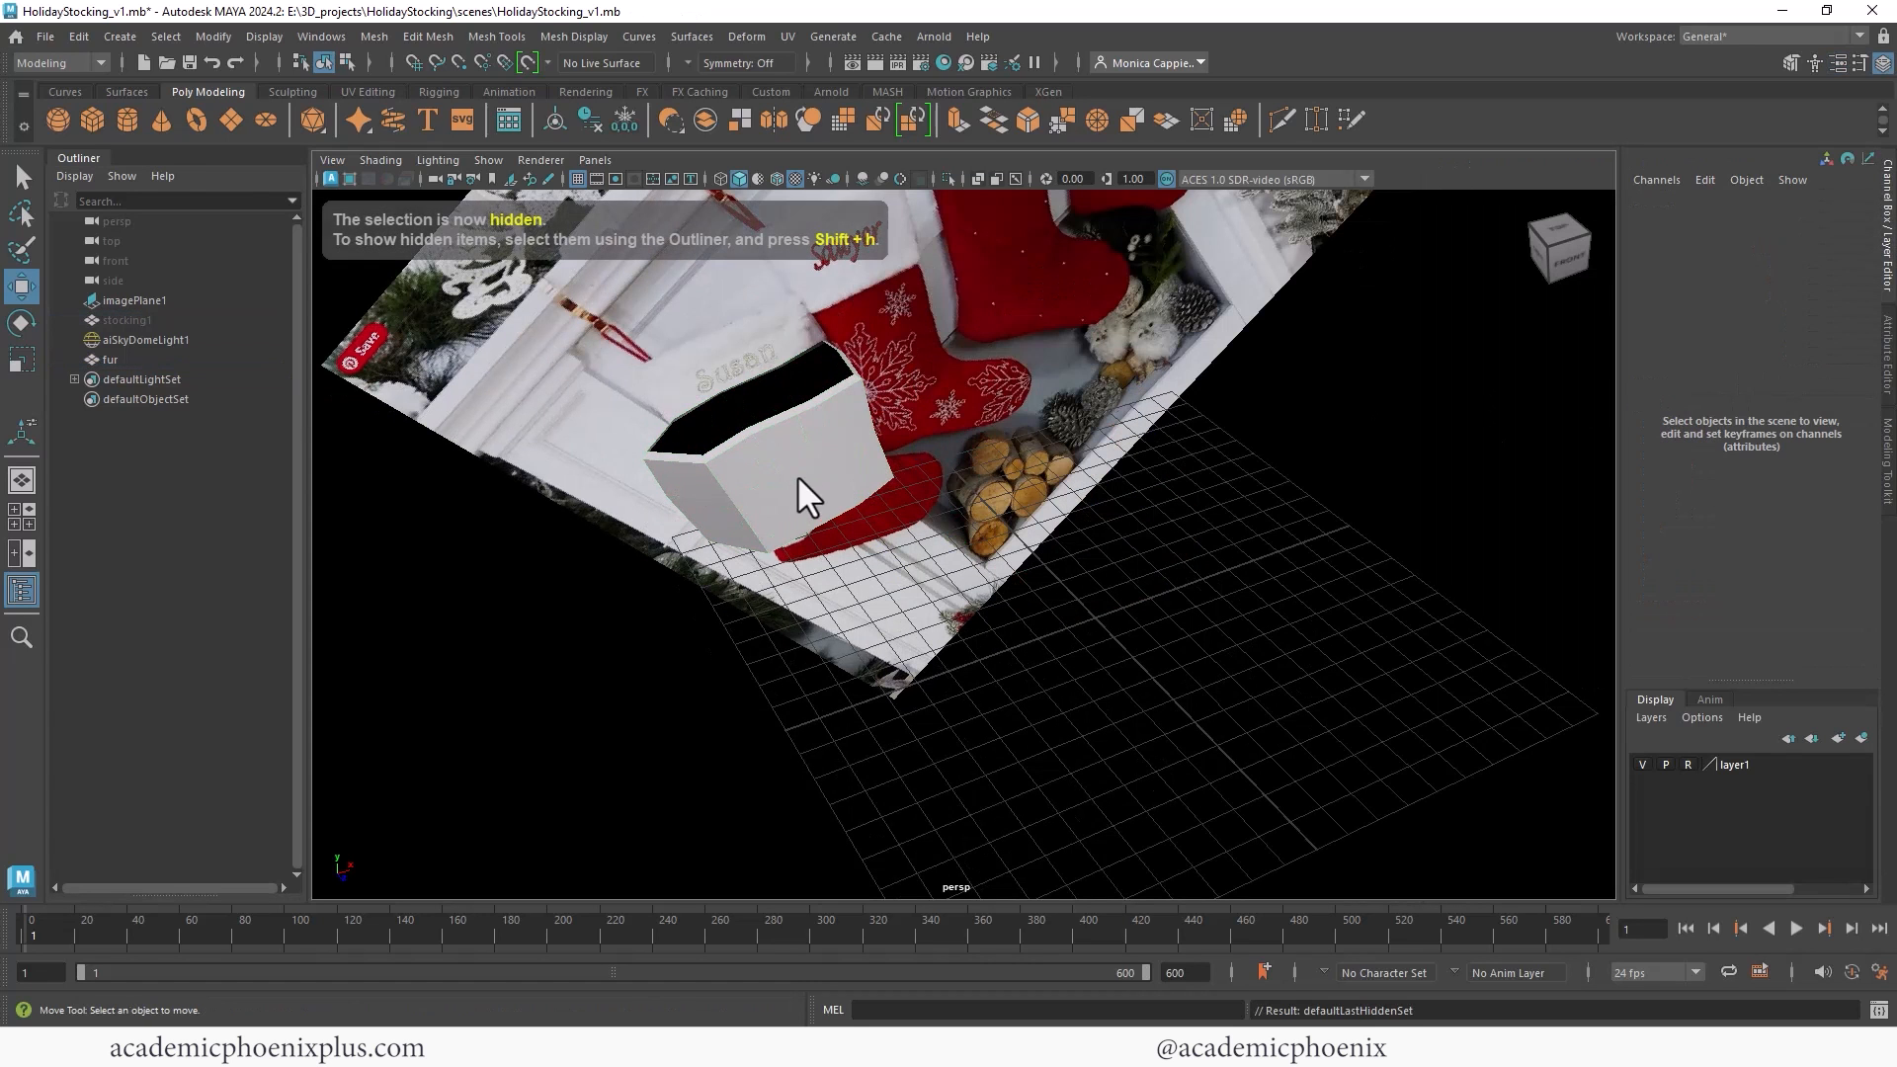
click(827, 472)
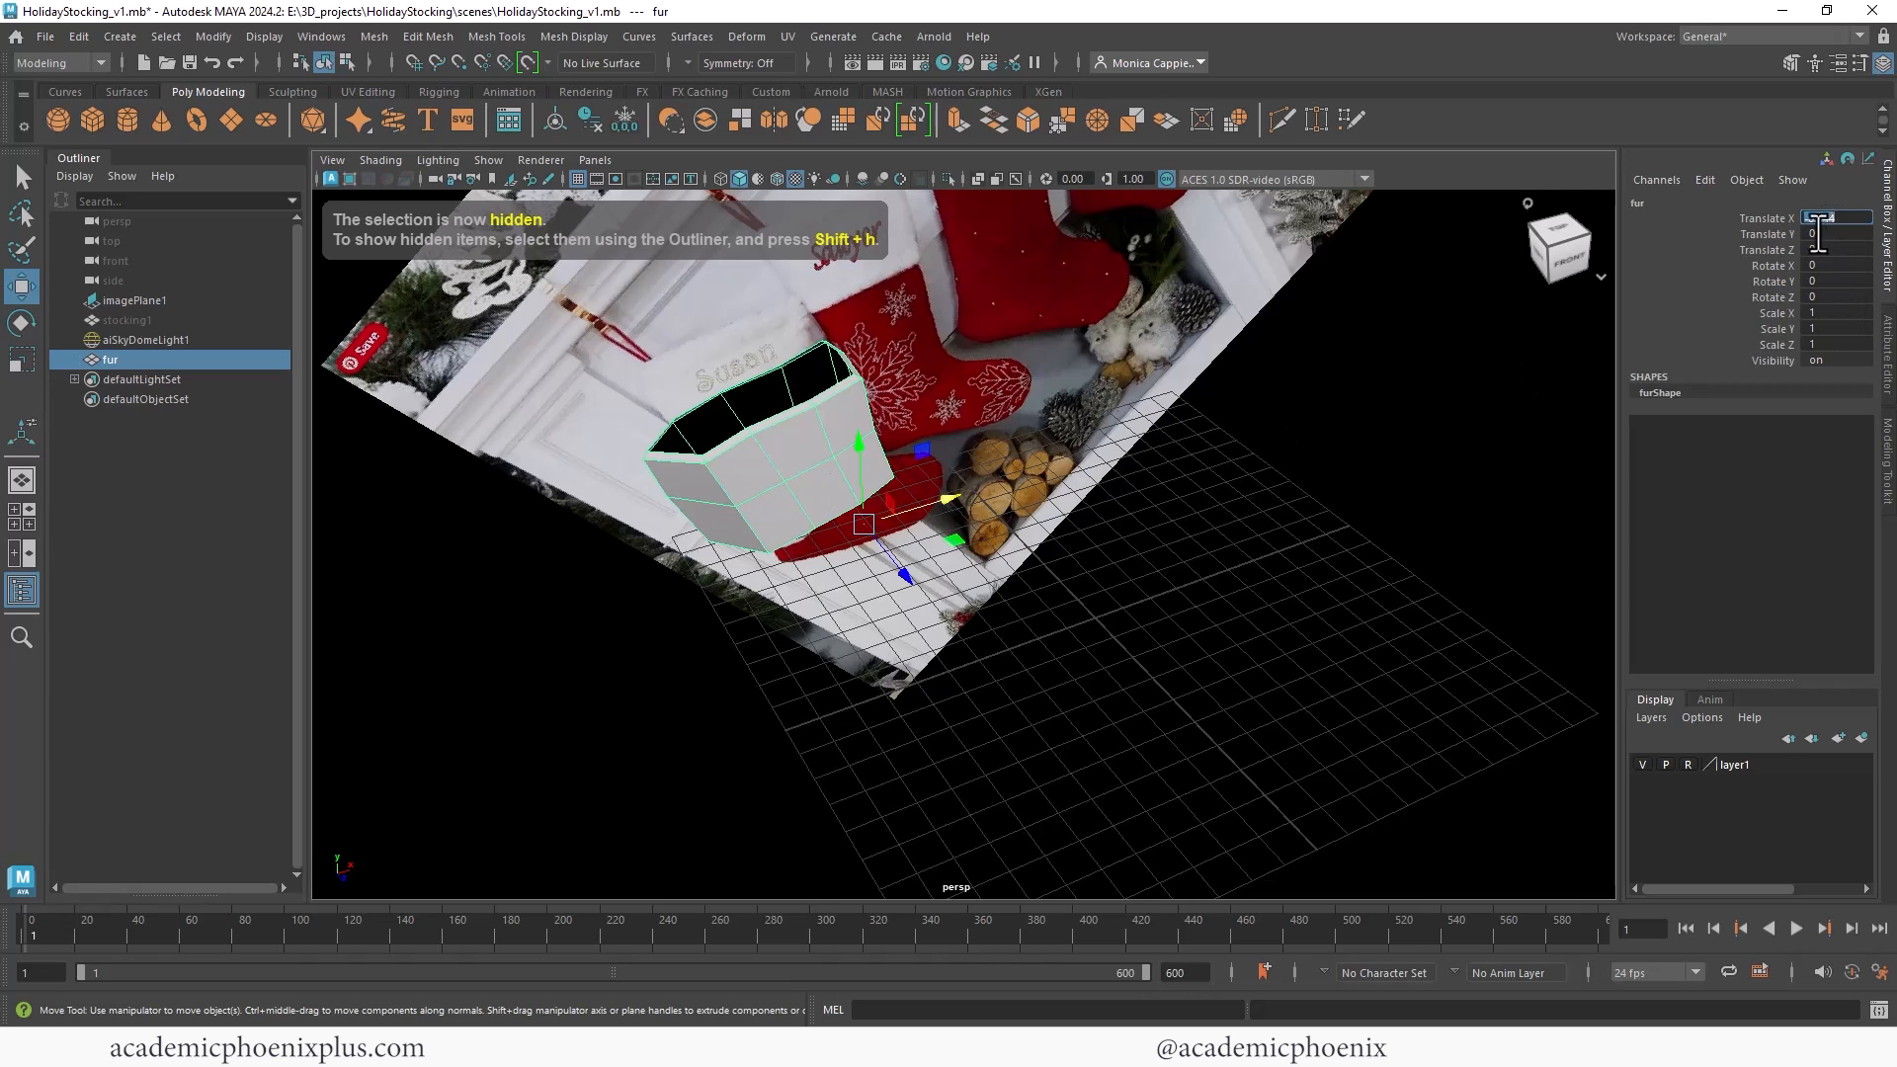
text(0)
key(Return)
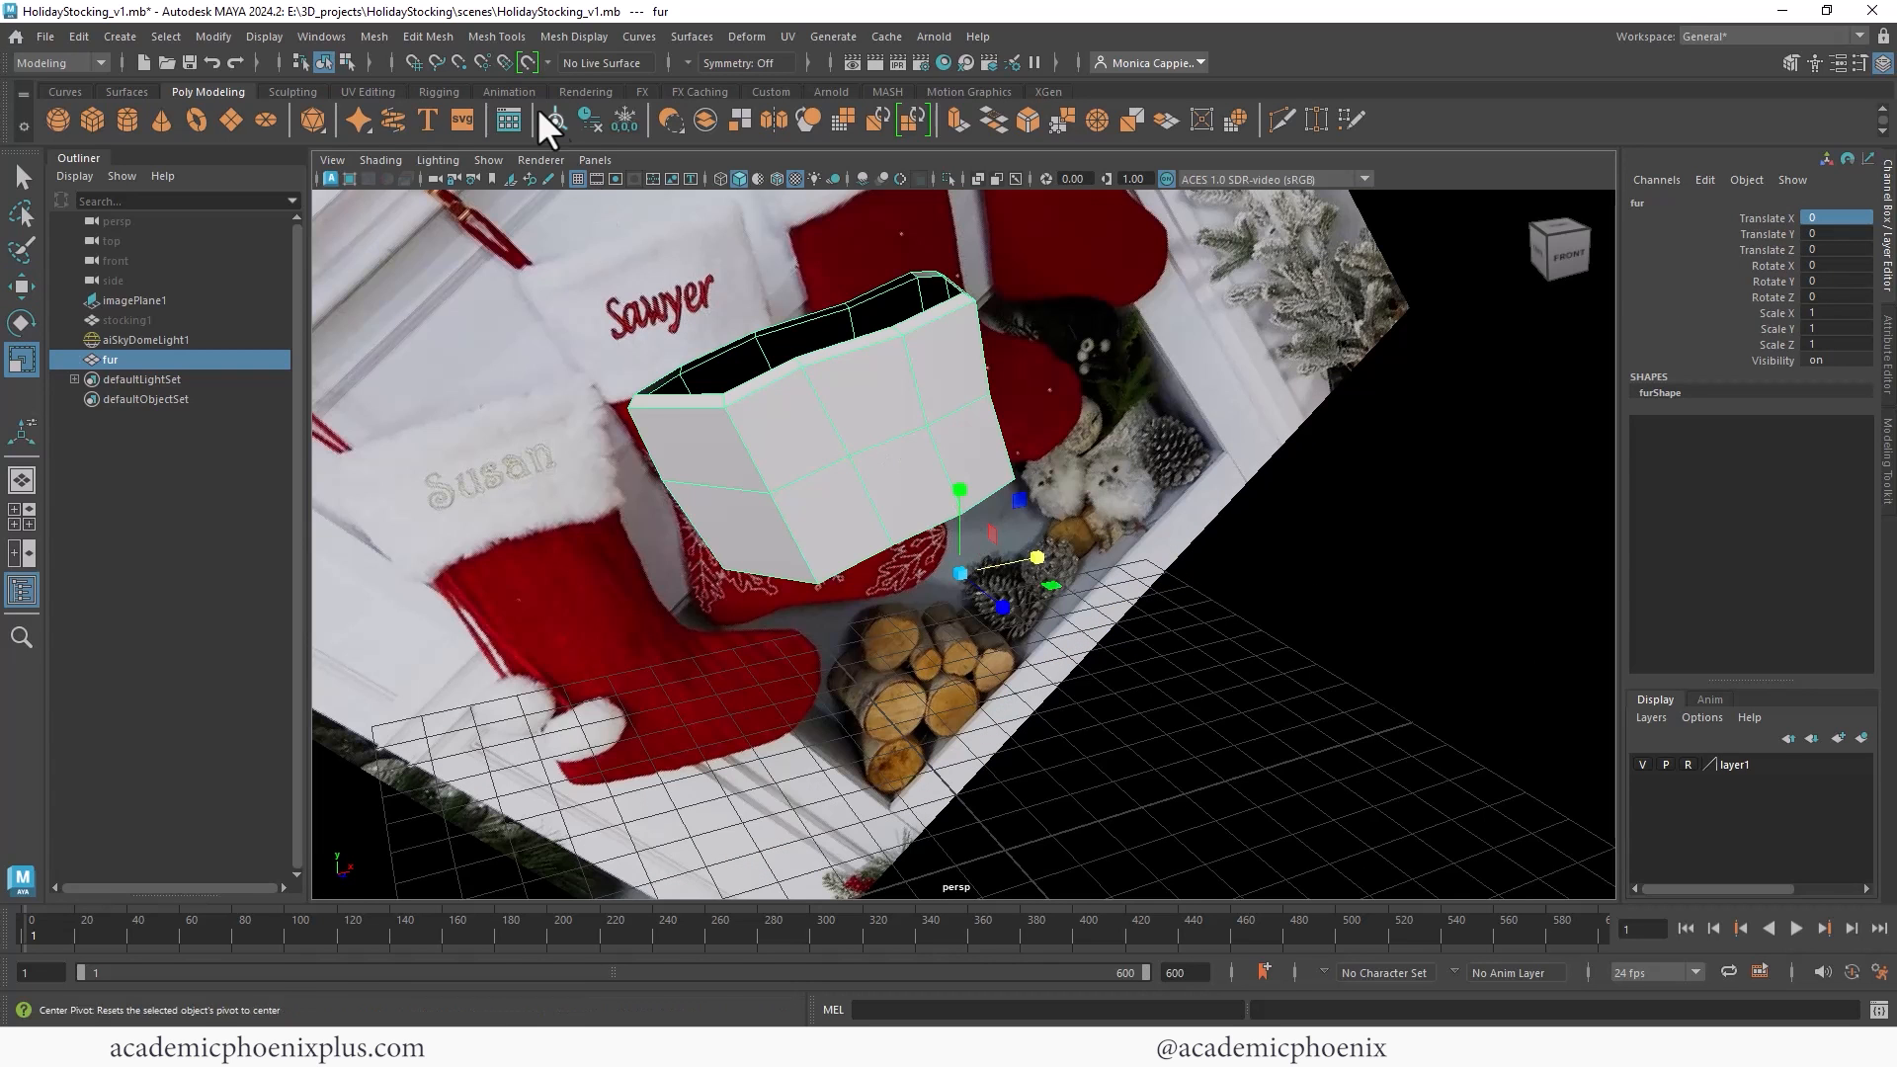
Step: Centre the fur cuff's pivot, freeze its transformations, and scale it uniformly to 0.969
click(553, 122)
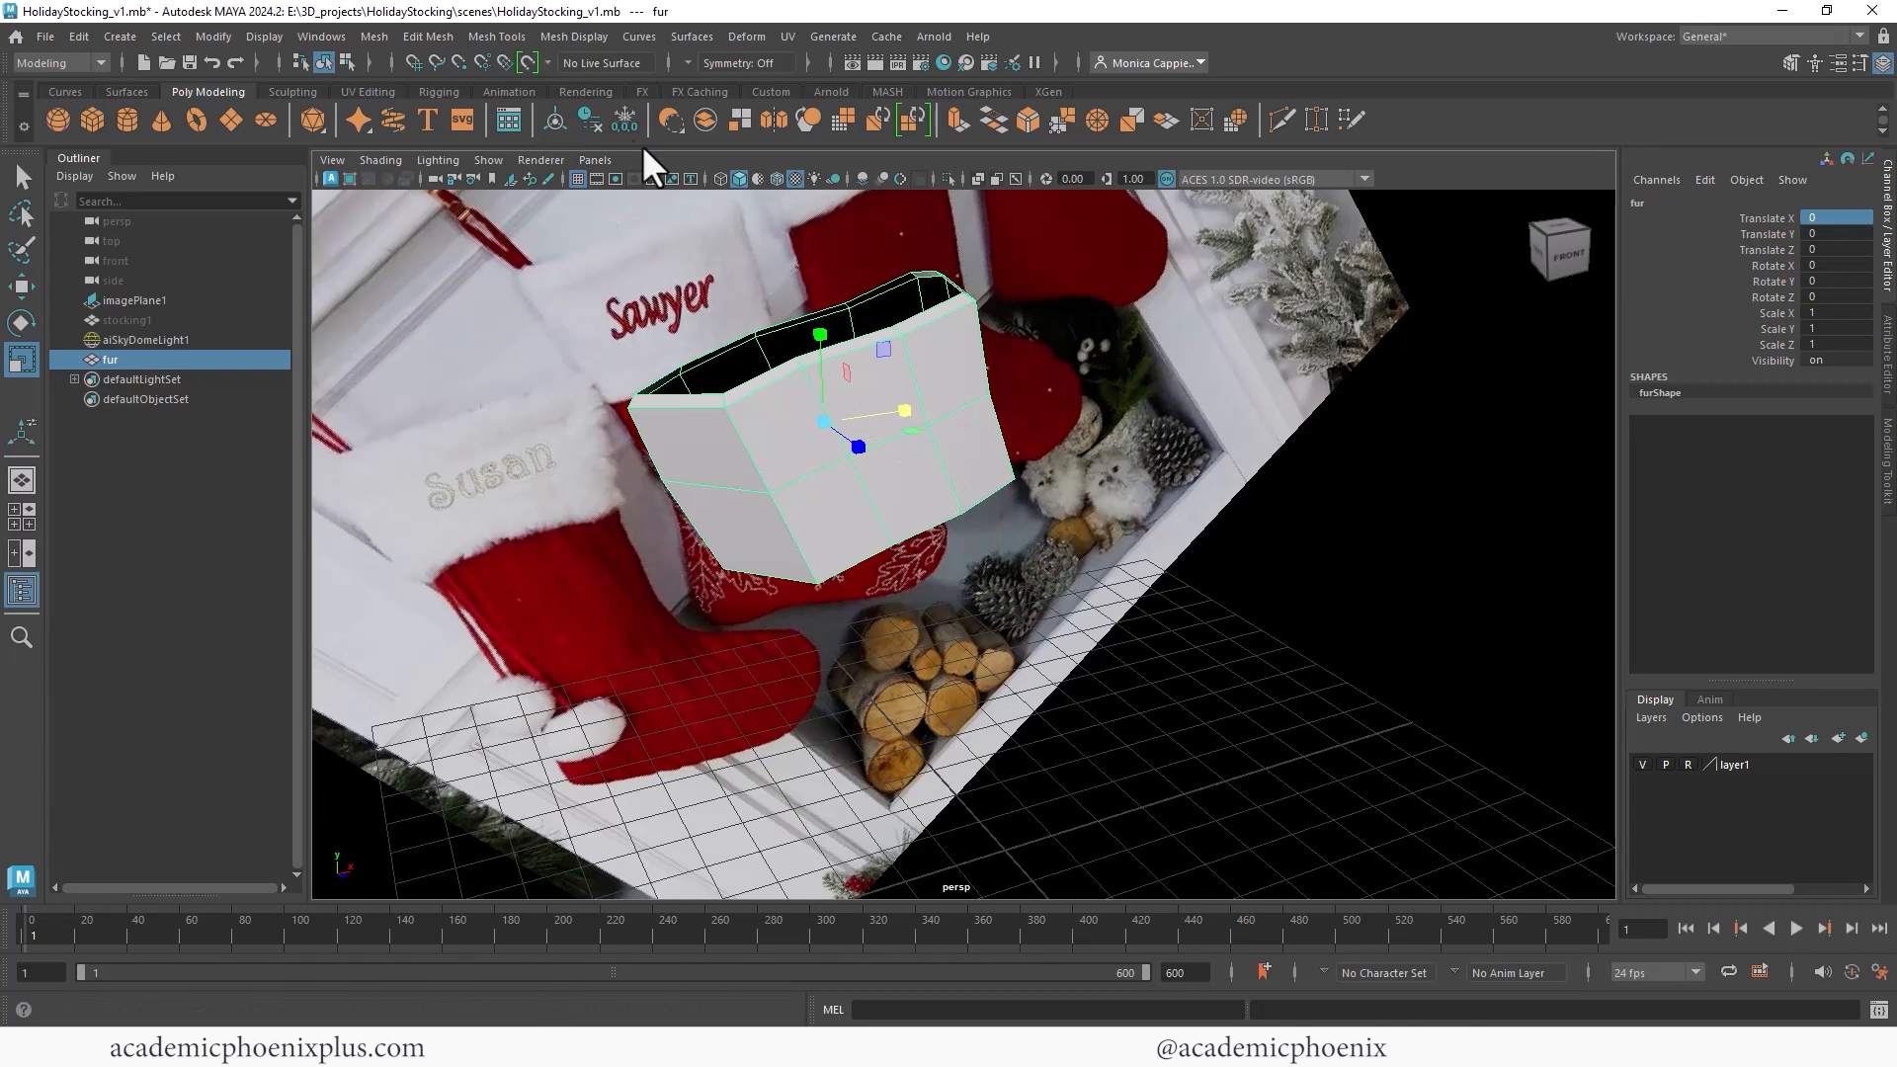
click(620, 120)
drag(828, 415, 820, 434)
alt+right_drag(708, 325, 720, 329)
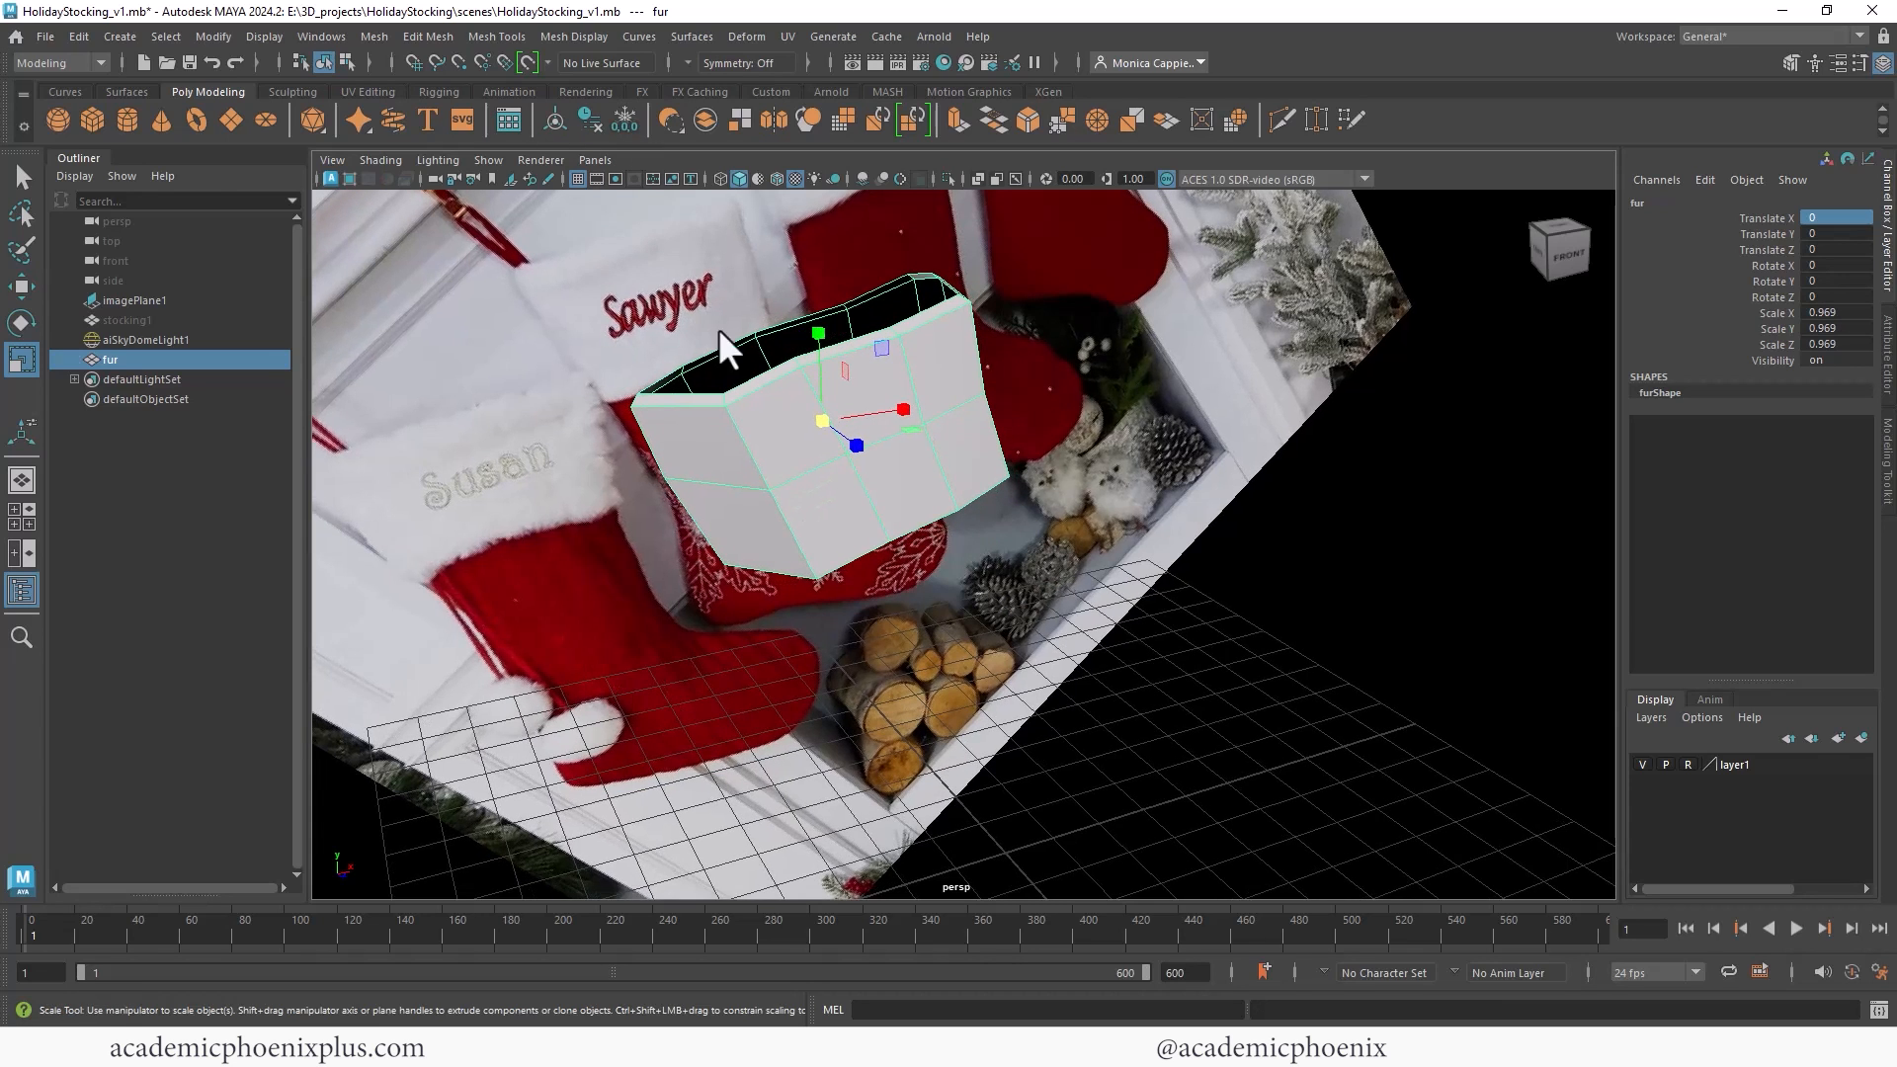
Step: Unhide the stocking to check the fur cuff's fit with and without smooth preview, and hide the stocking again
click(219, 319)
key(shift+h)
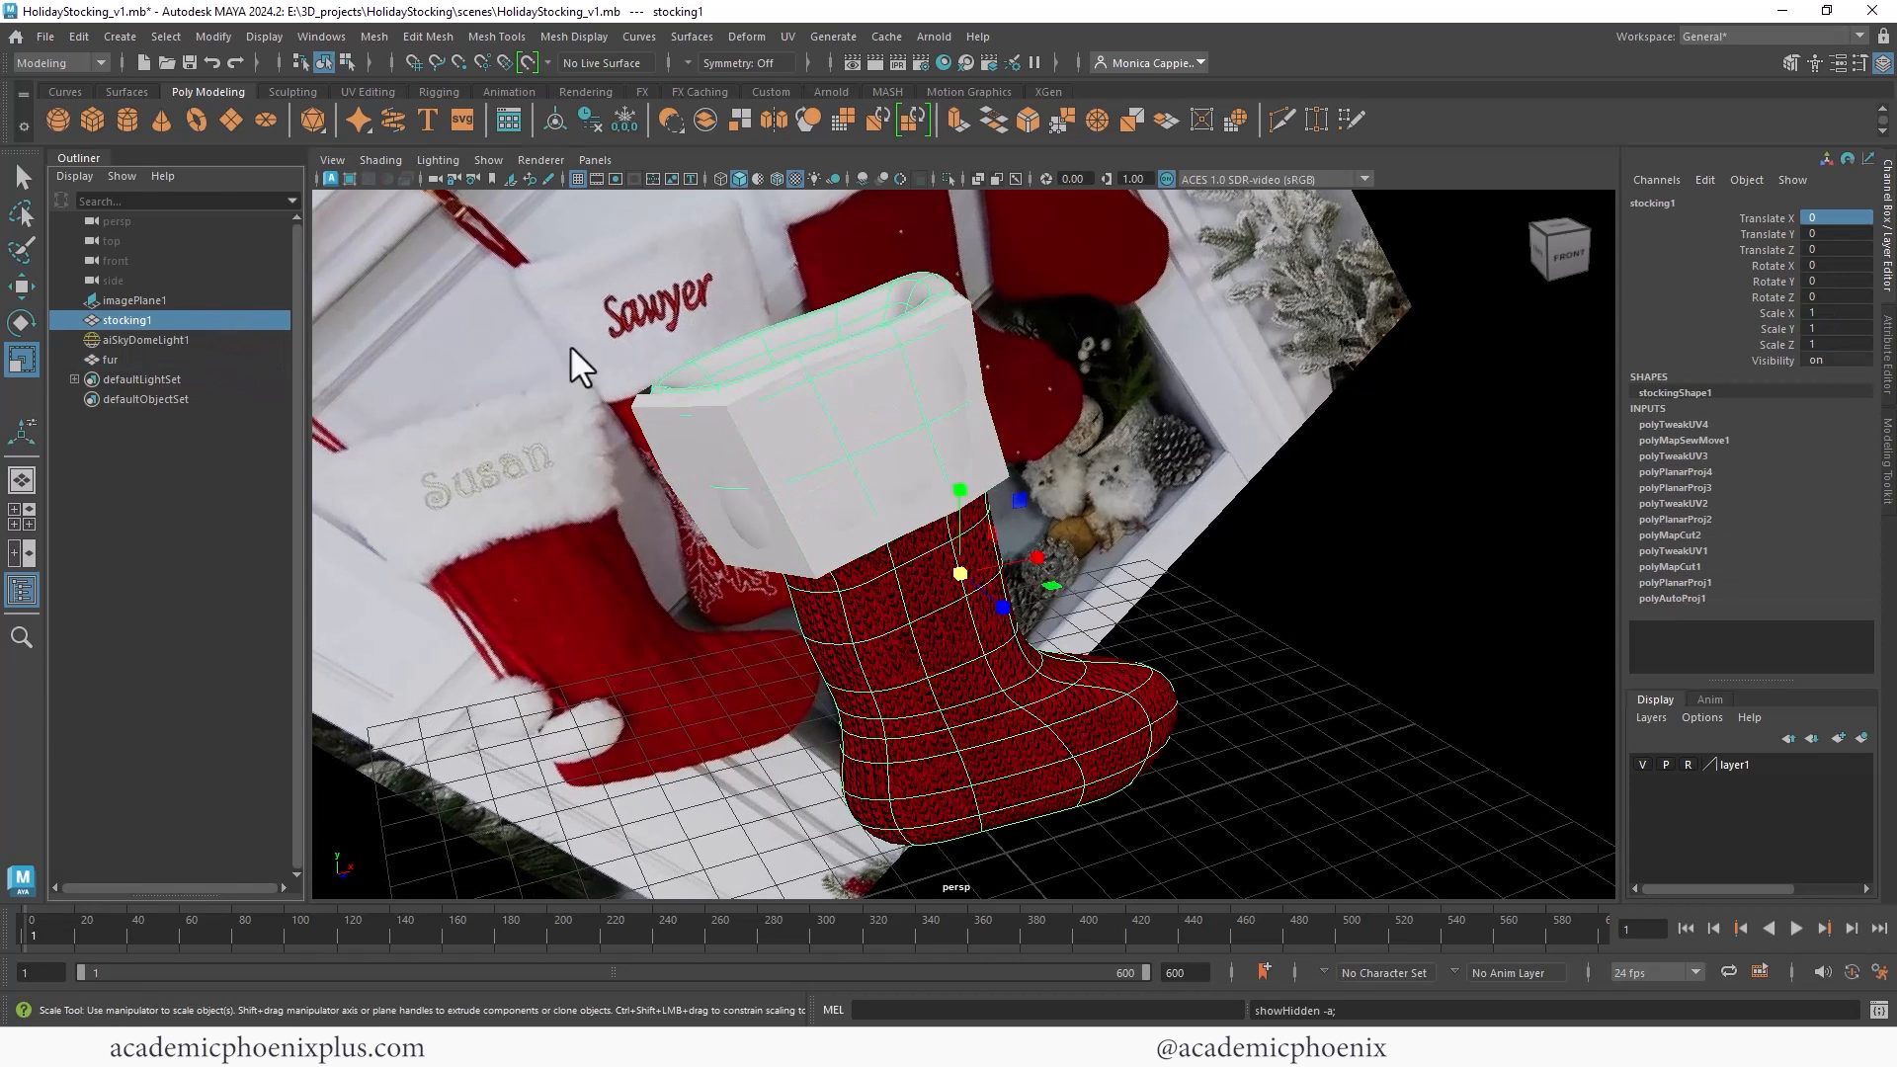
click(741, 411)
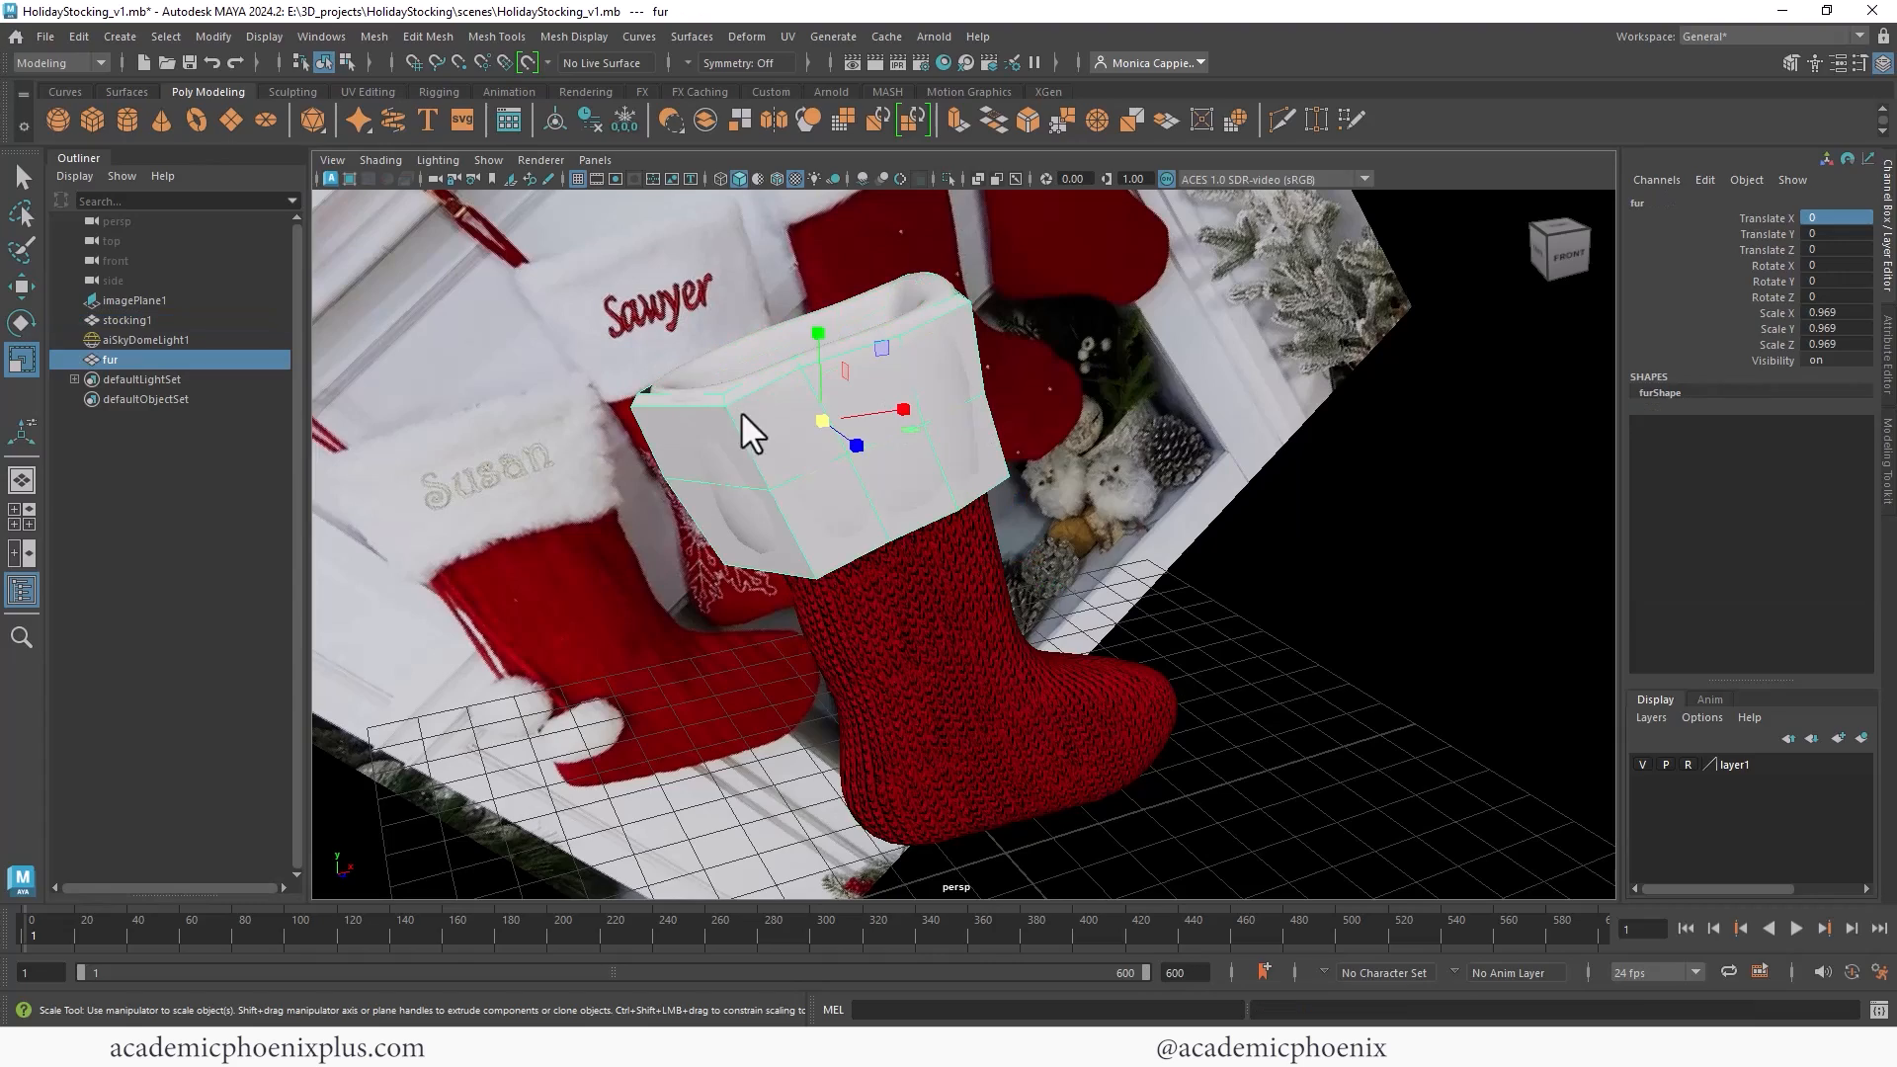
key(3)
alt+drag(928, 368, 969, 340)
key(1)
click(919, 599)
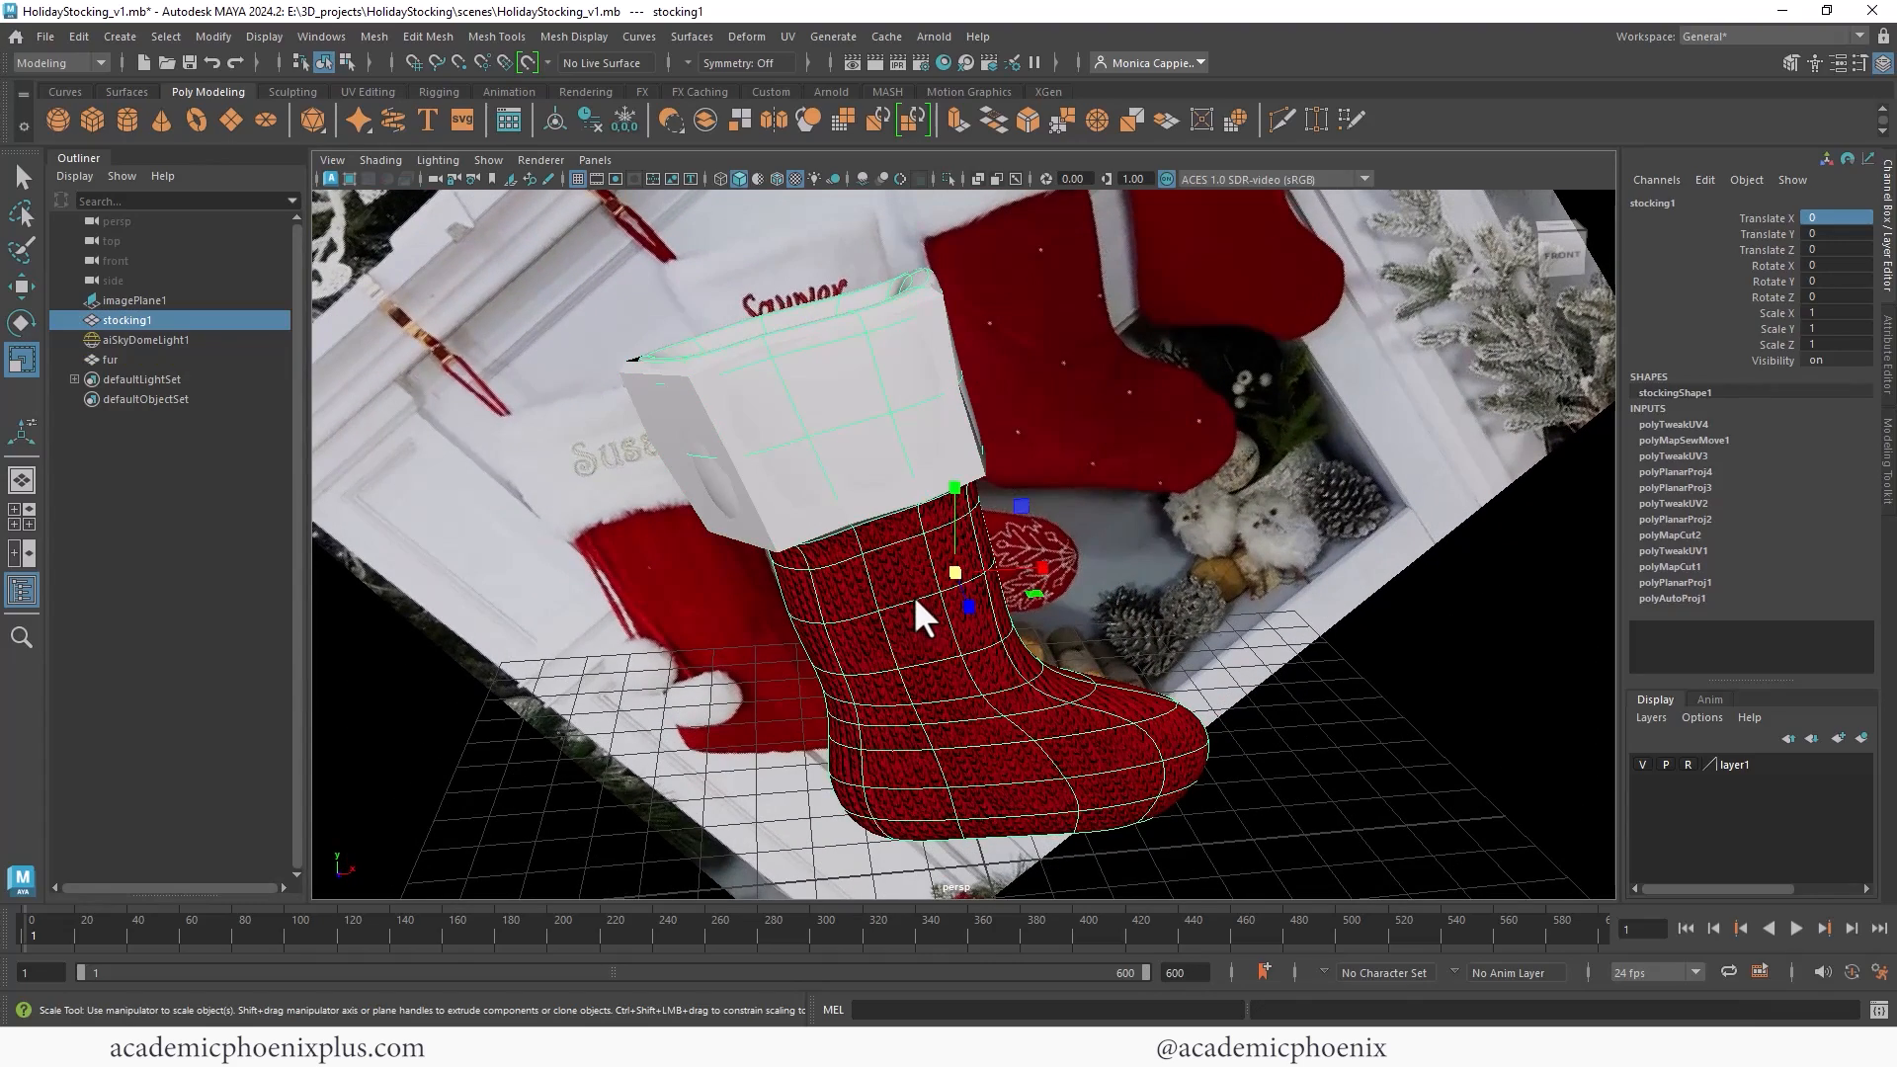
key(ctrl+h)
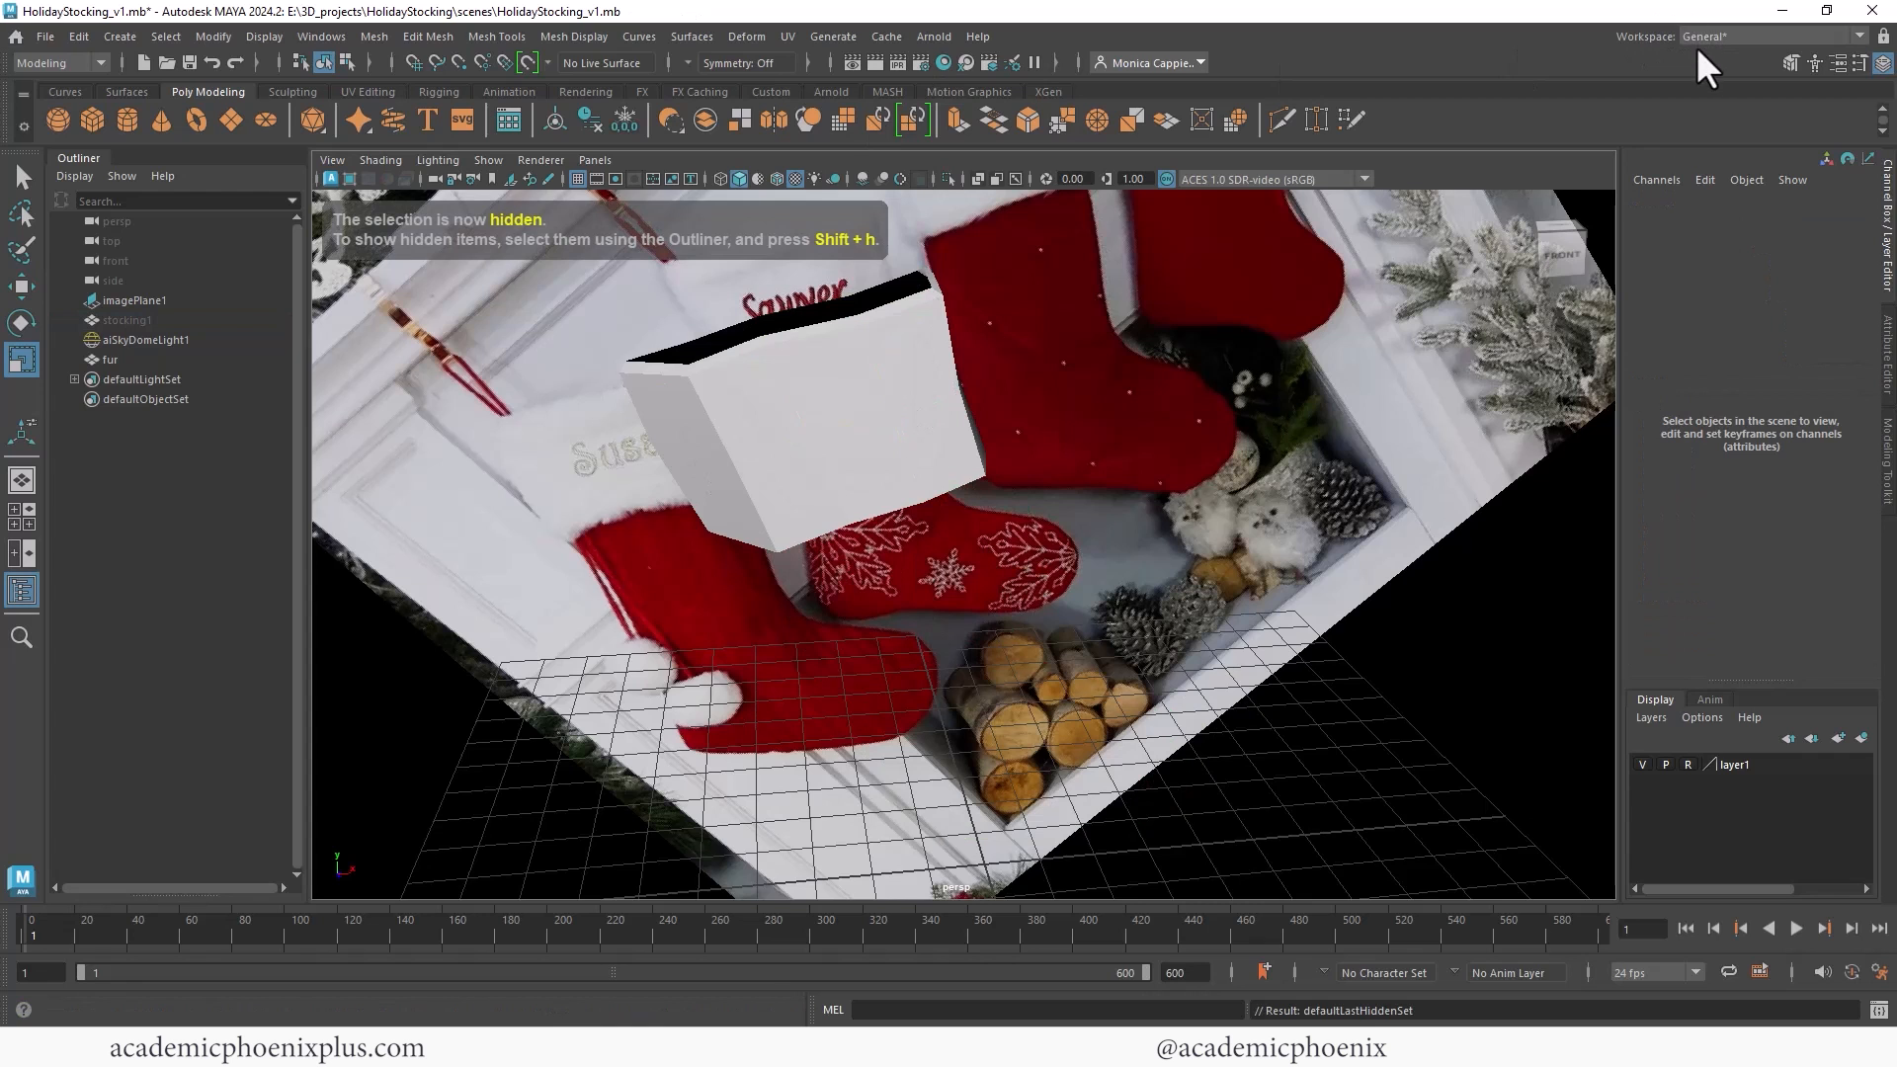
Step: Save the scene, and save a new version of it as HolidayStocking_v2
key(ctrl+s)
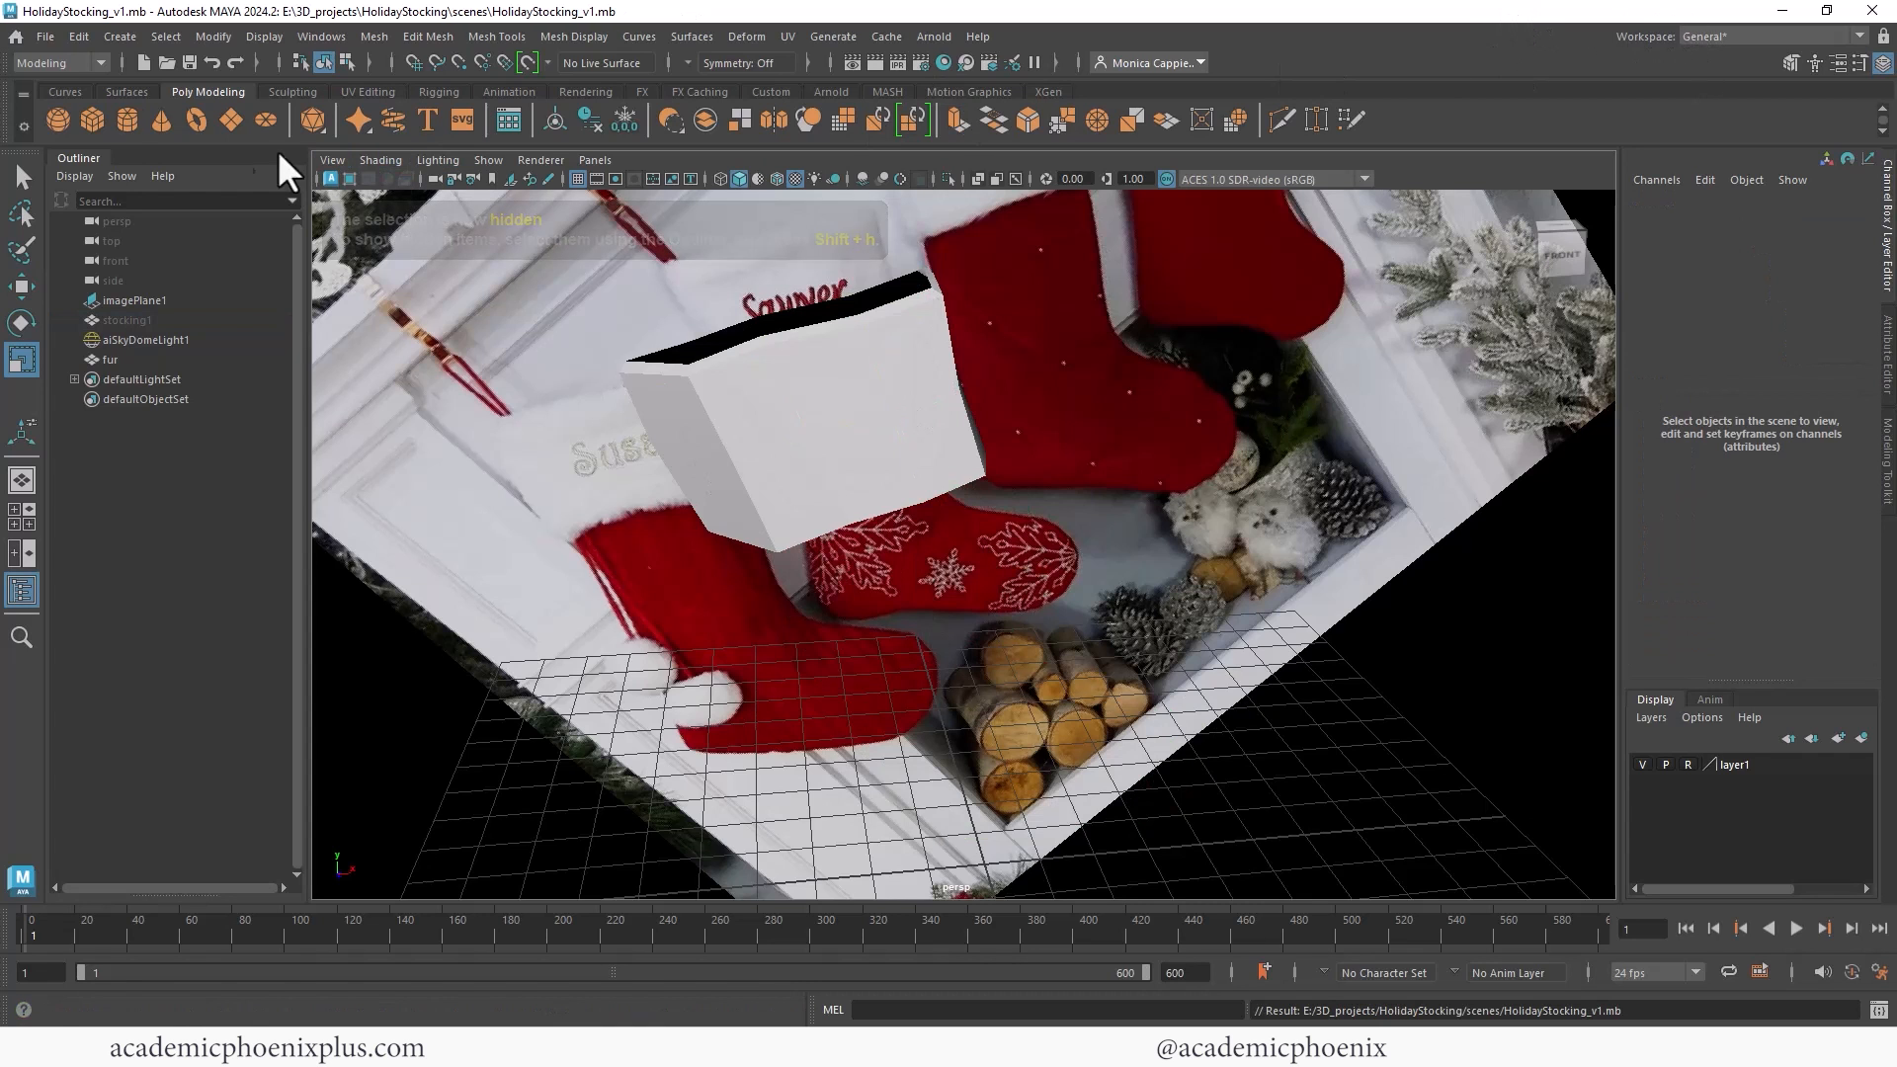
click(46, 37)
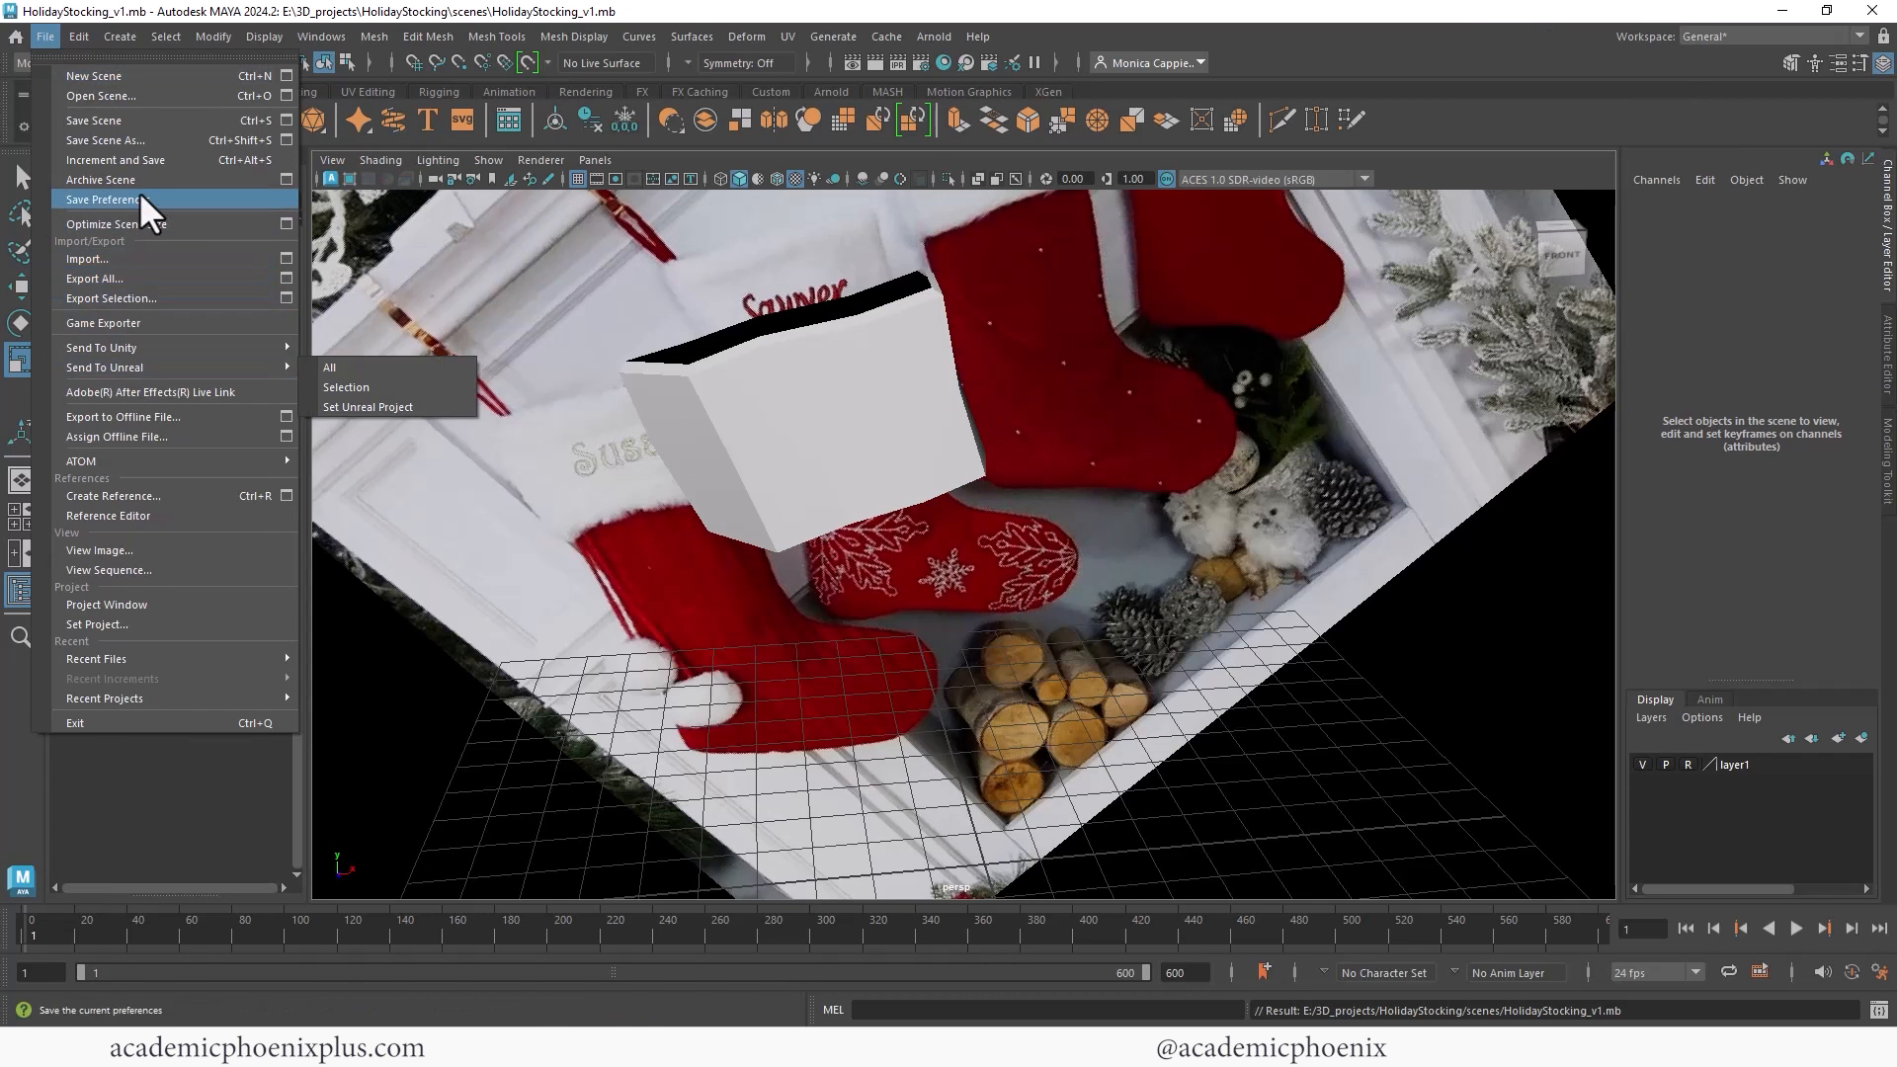
click(148, 140)
drag(392, 791, 437, 787)
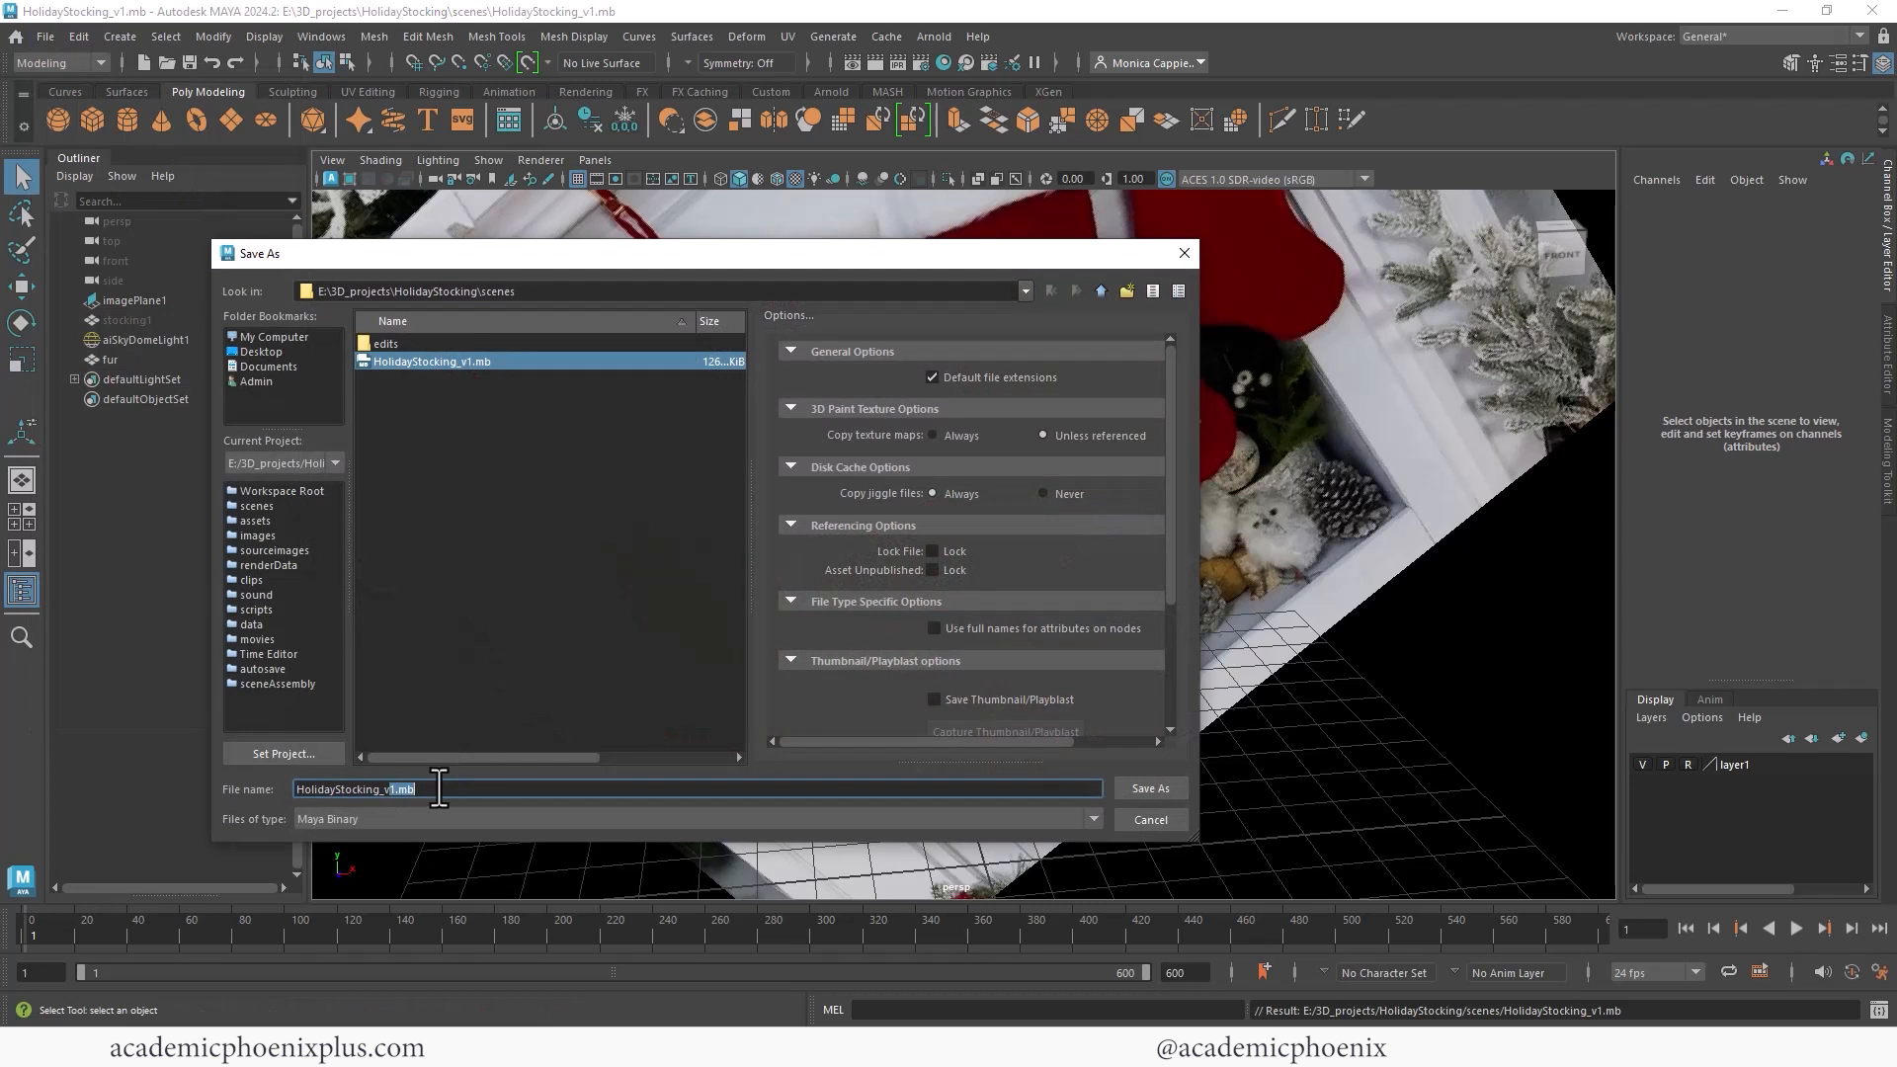
text(2)
click(1146, 787)
Step: Switch to the XGen - Interactive Groom workspace and create interactive groom splines on the fur cuff
click(1745, 37)
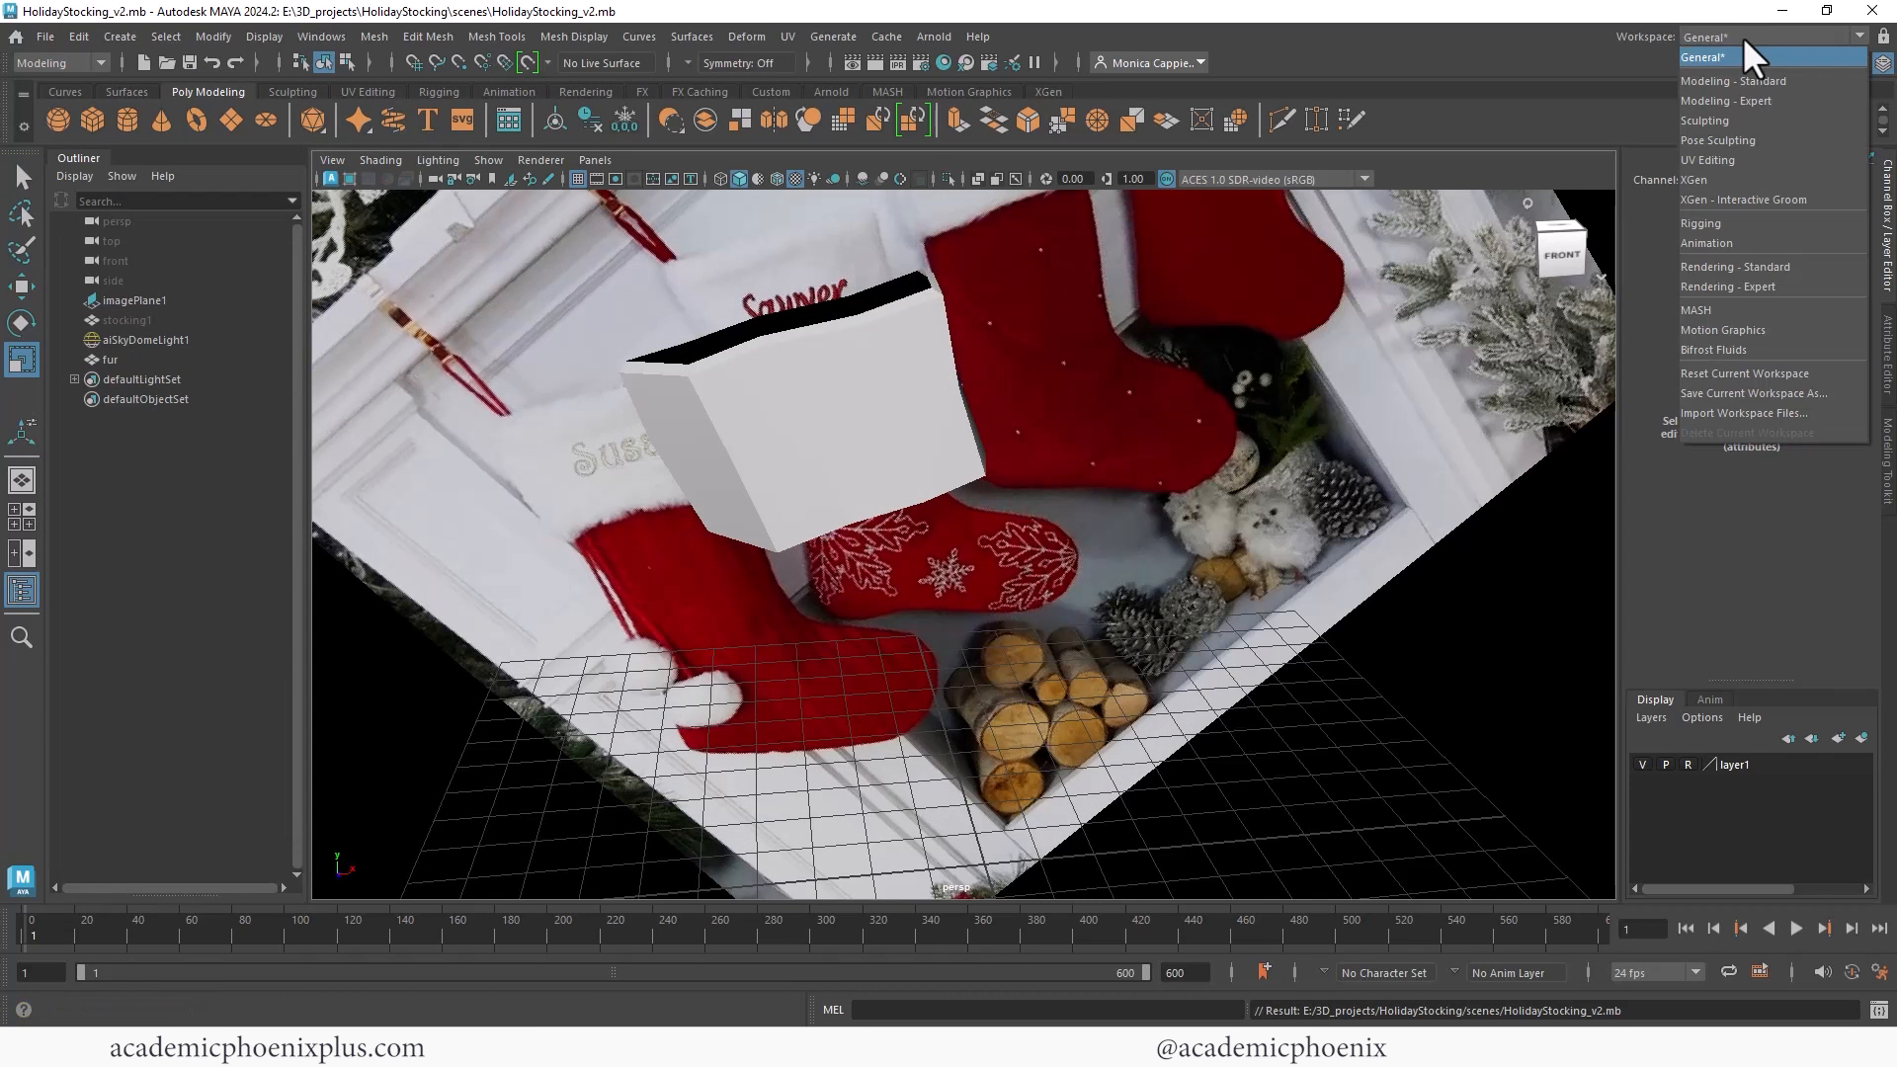
click(1770, 198)
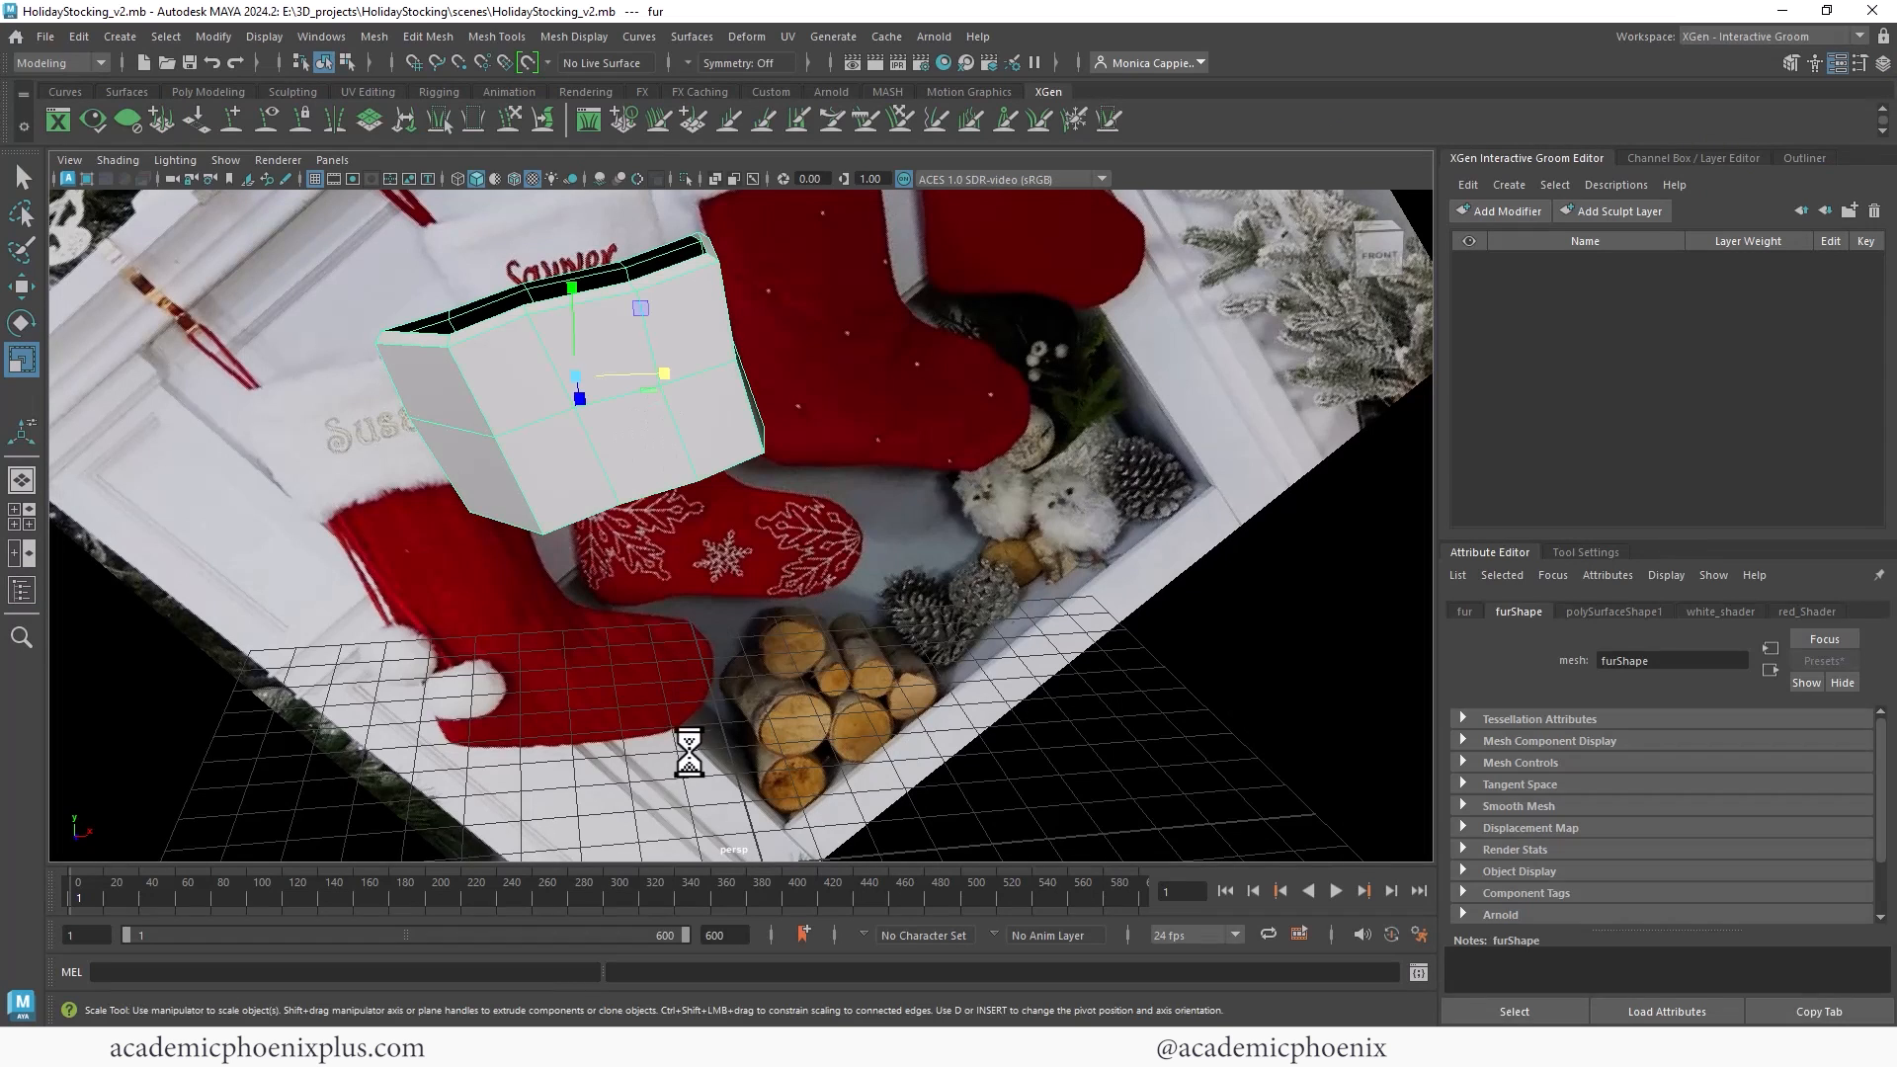
click(836, 39)
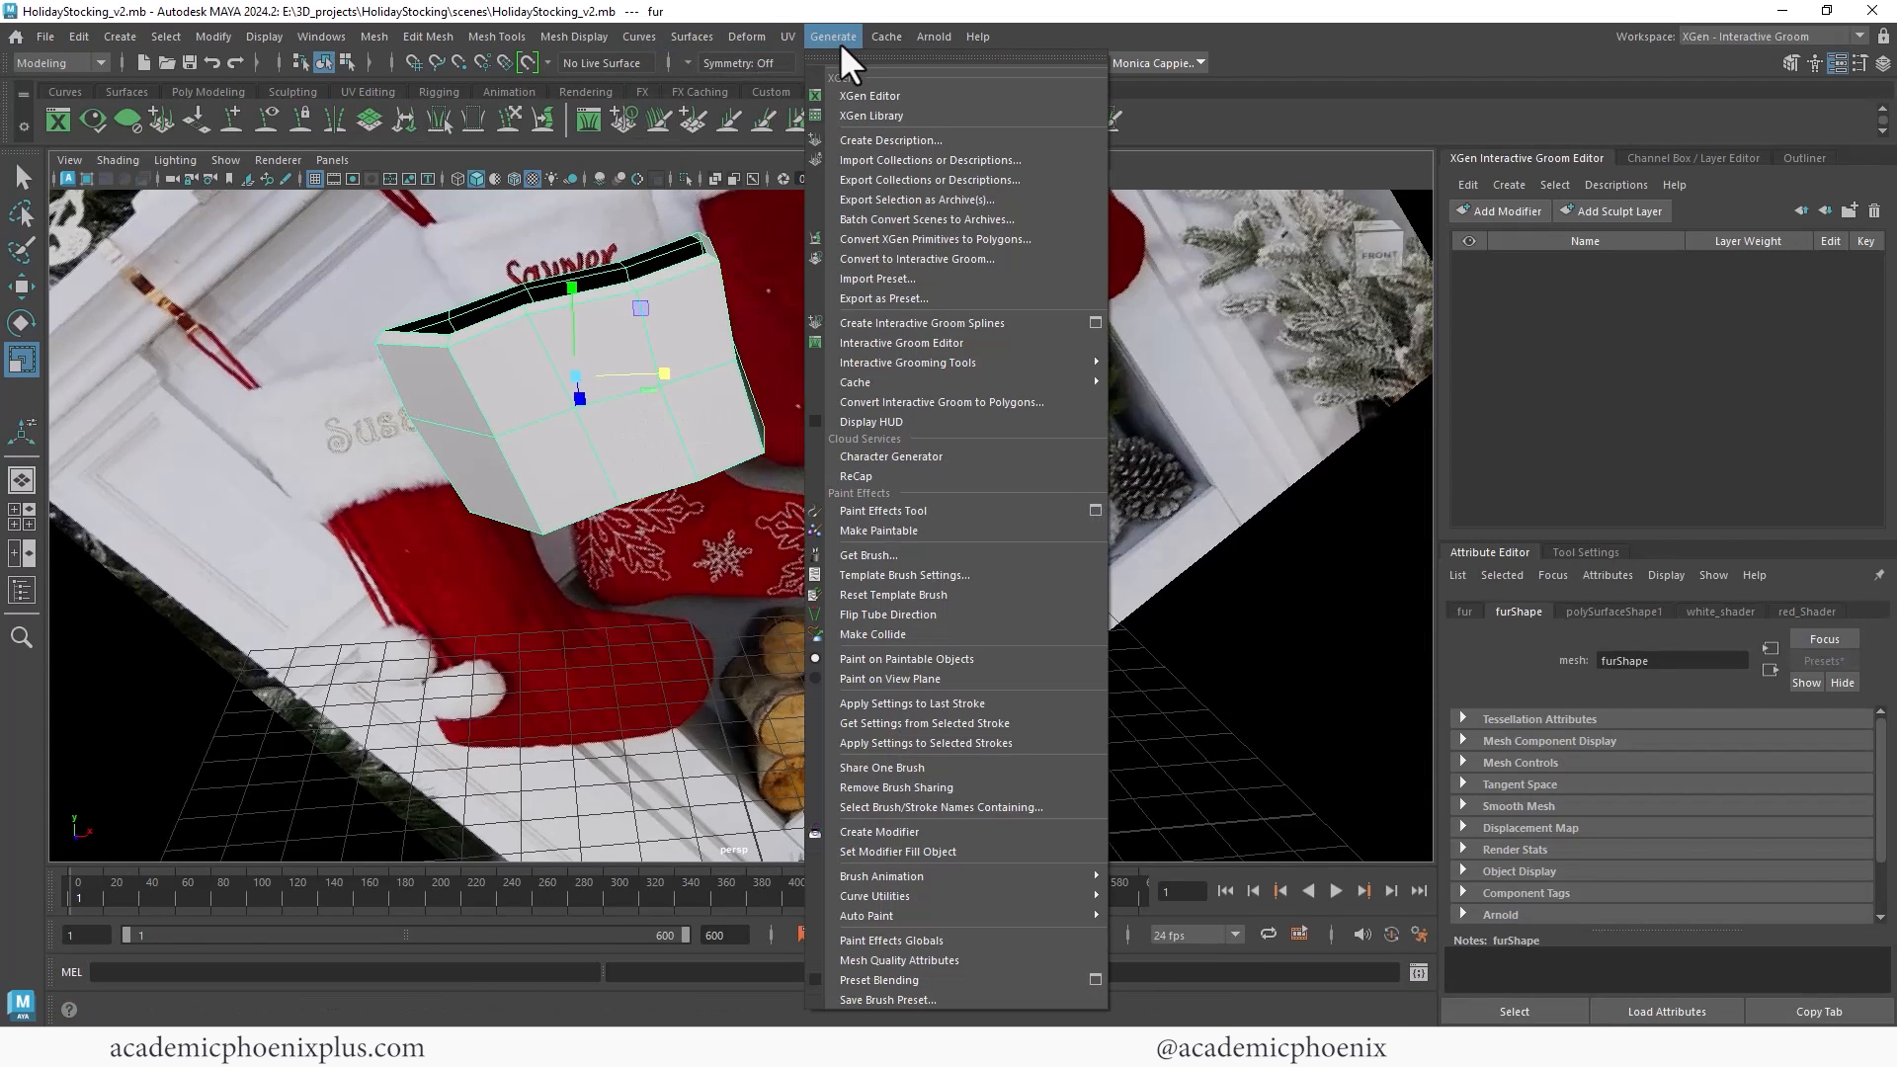
click(959, 320)
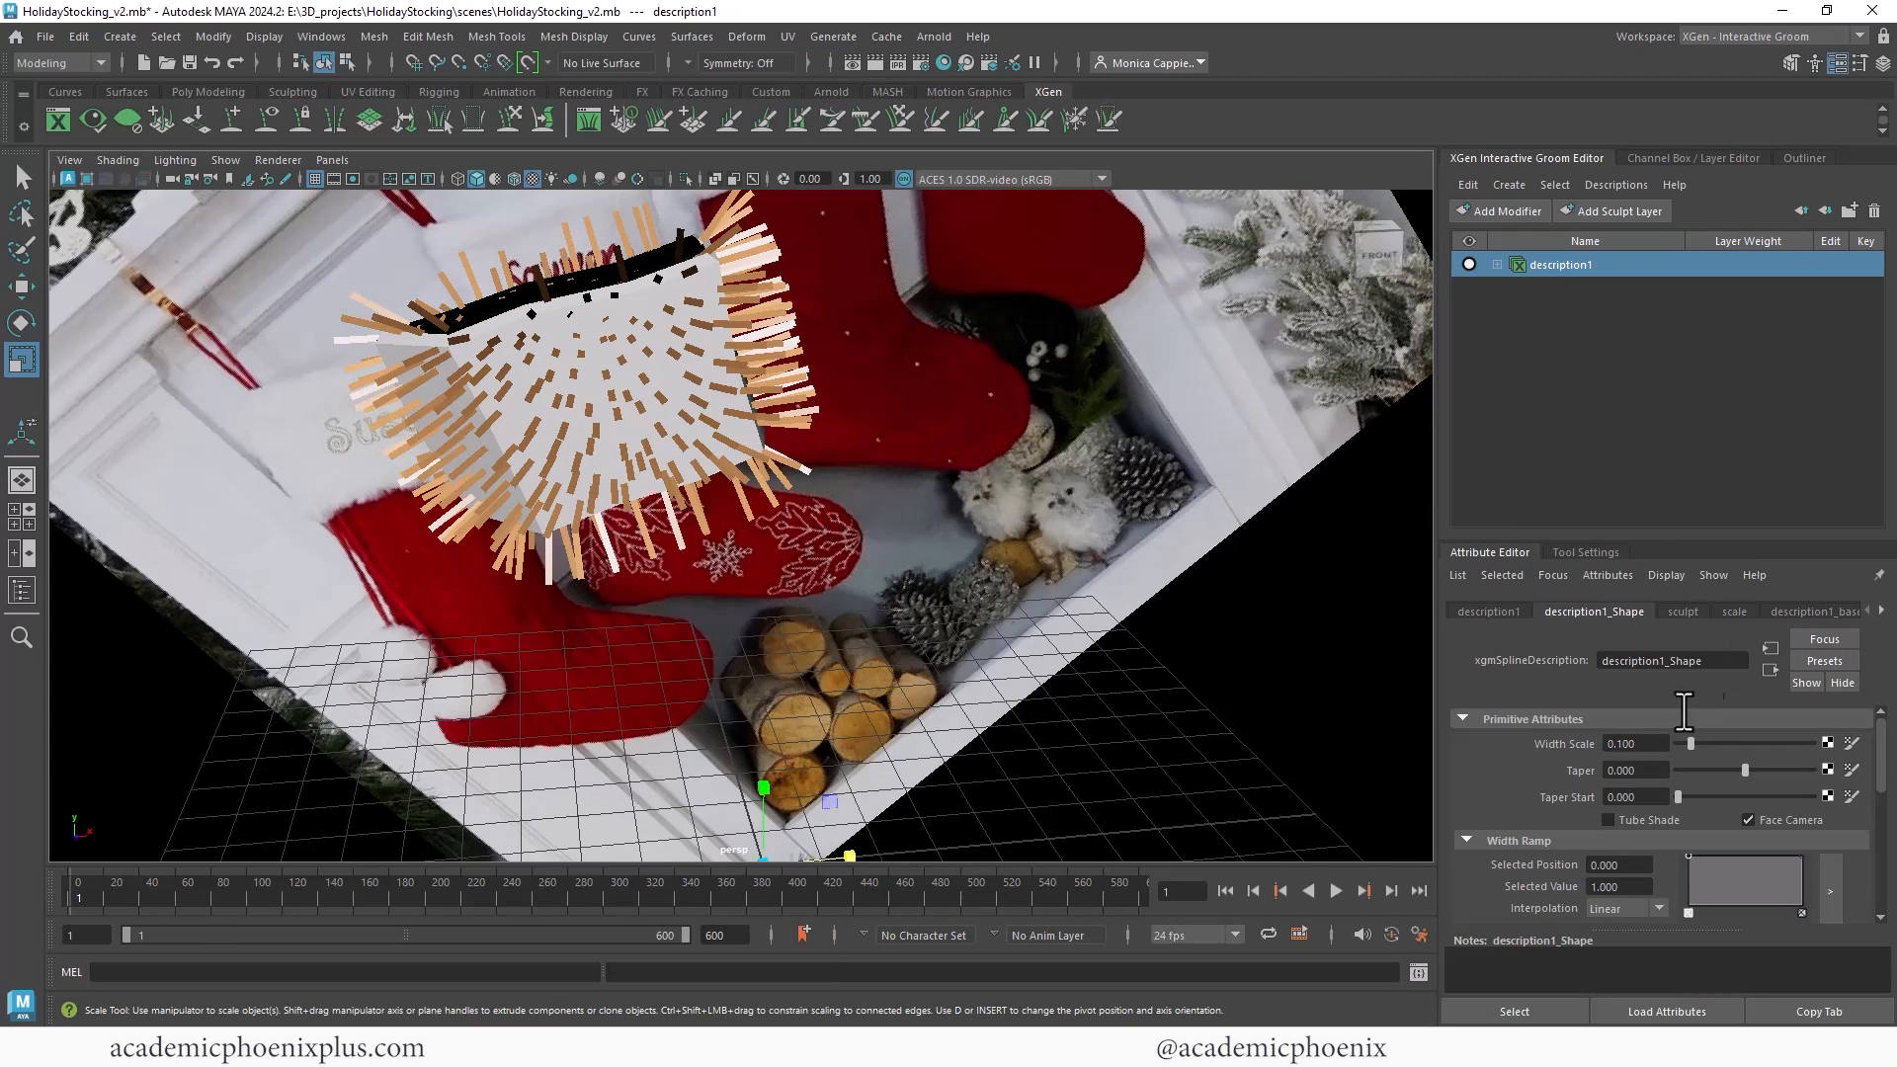
Step: Set the fur splines' taper to 0.615
scroll(1872, 741, down, 1)
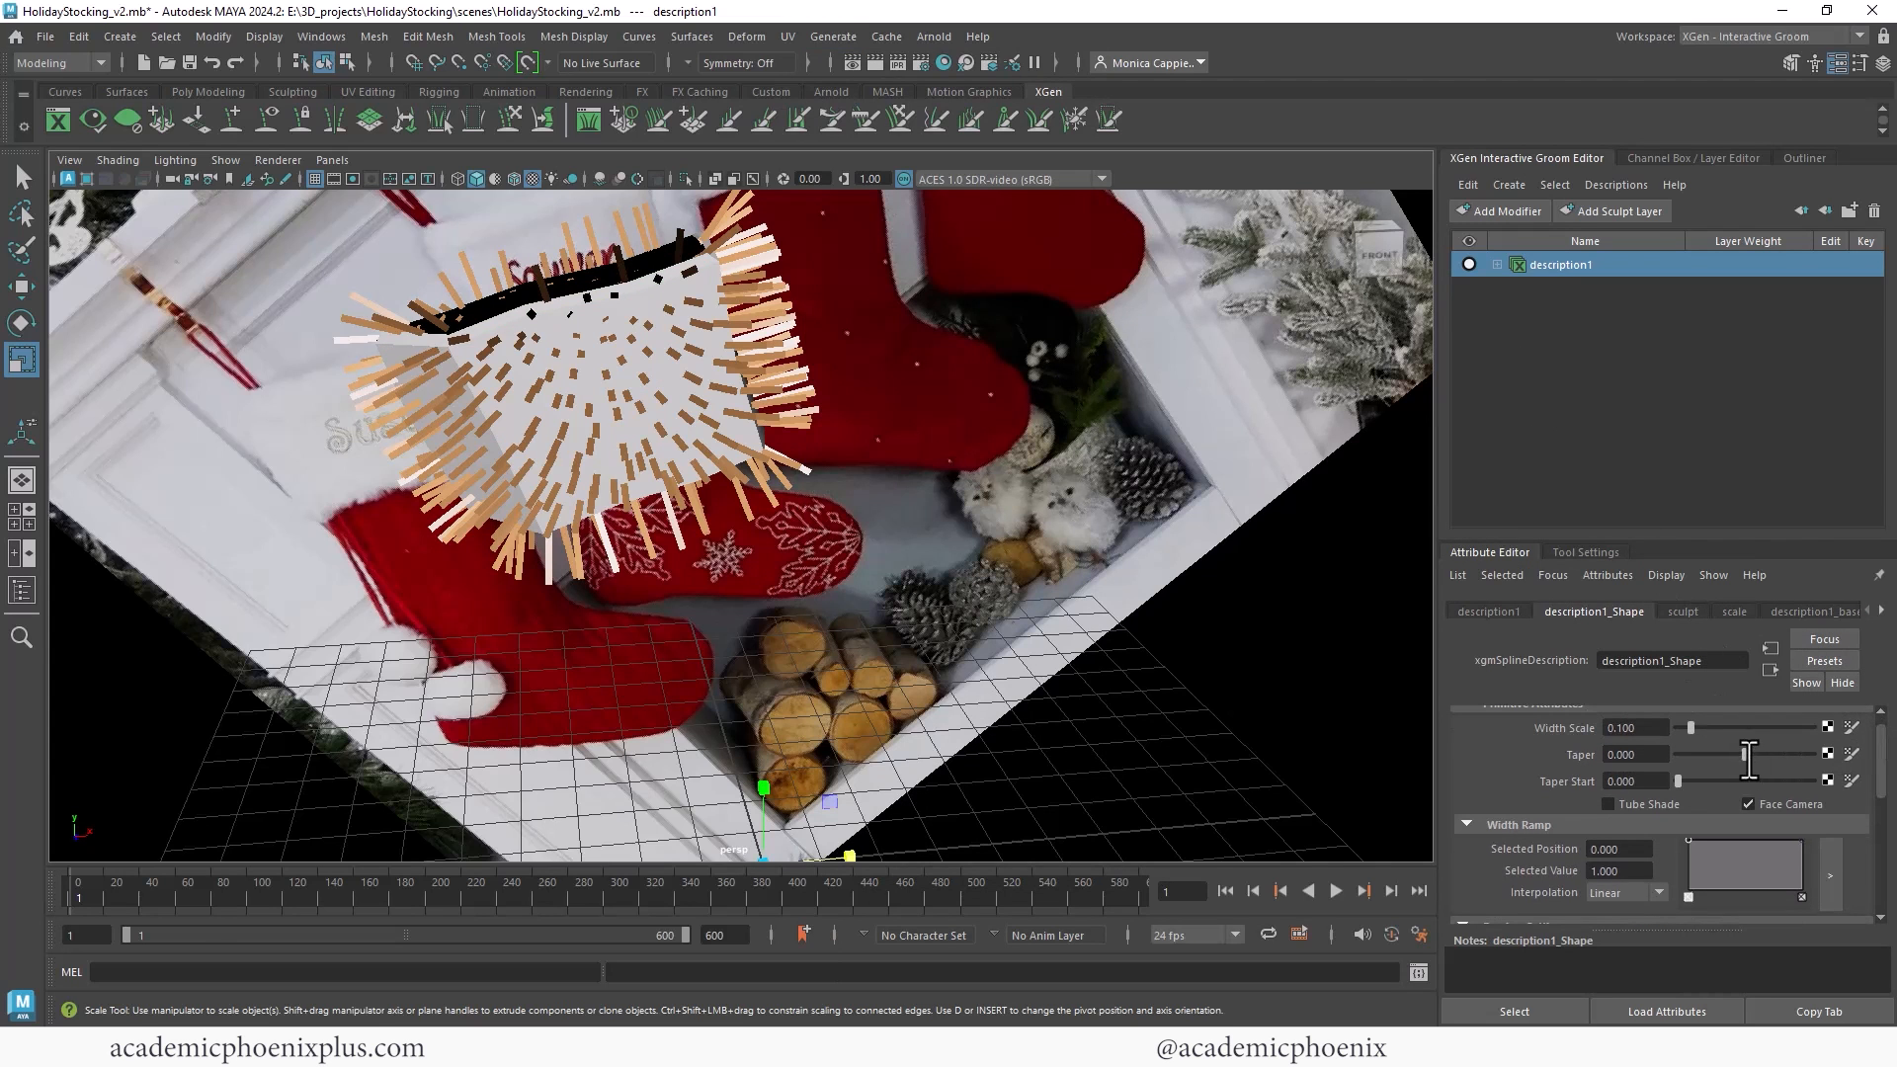
drag(1748, 759, 1787, 756)
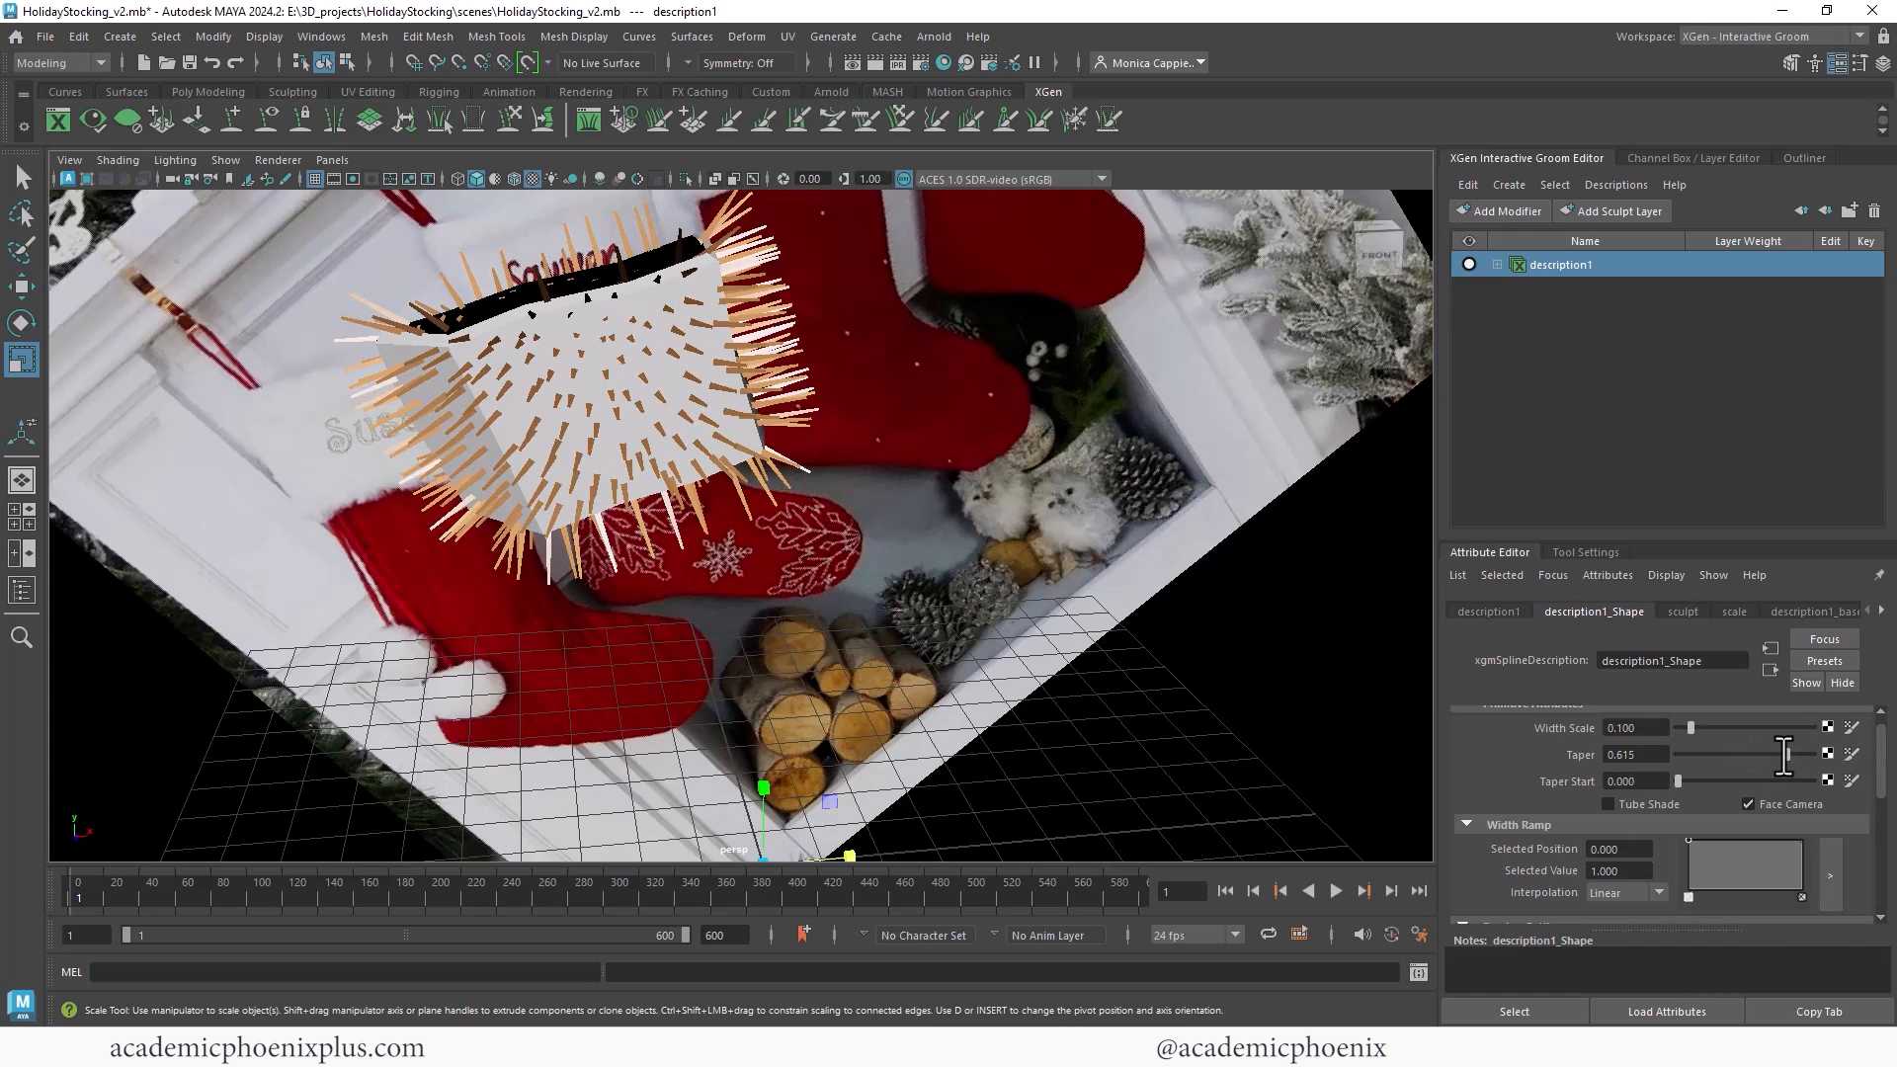
Step: Set the fur splines' taper start to 0.319 and the scale modifier's scale to 0.571
drag(1678, 781, 1715, 780)
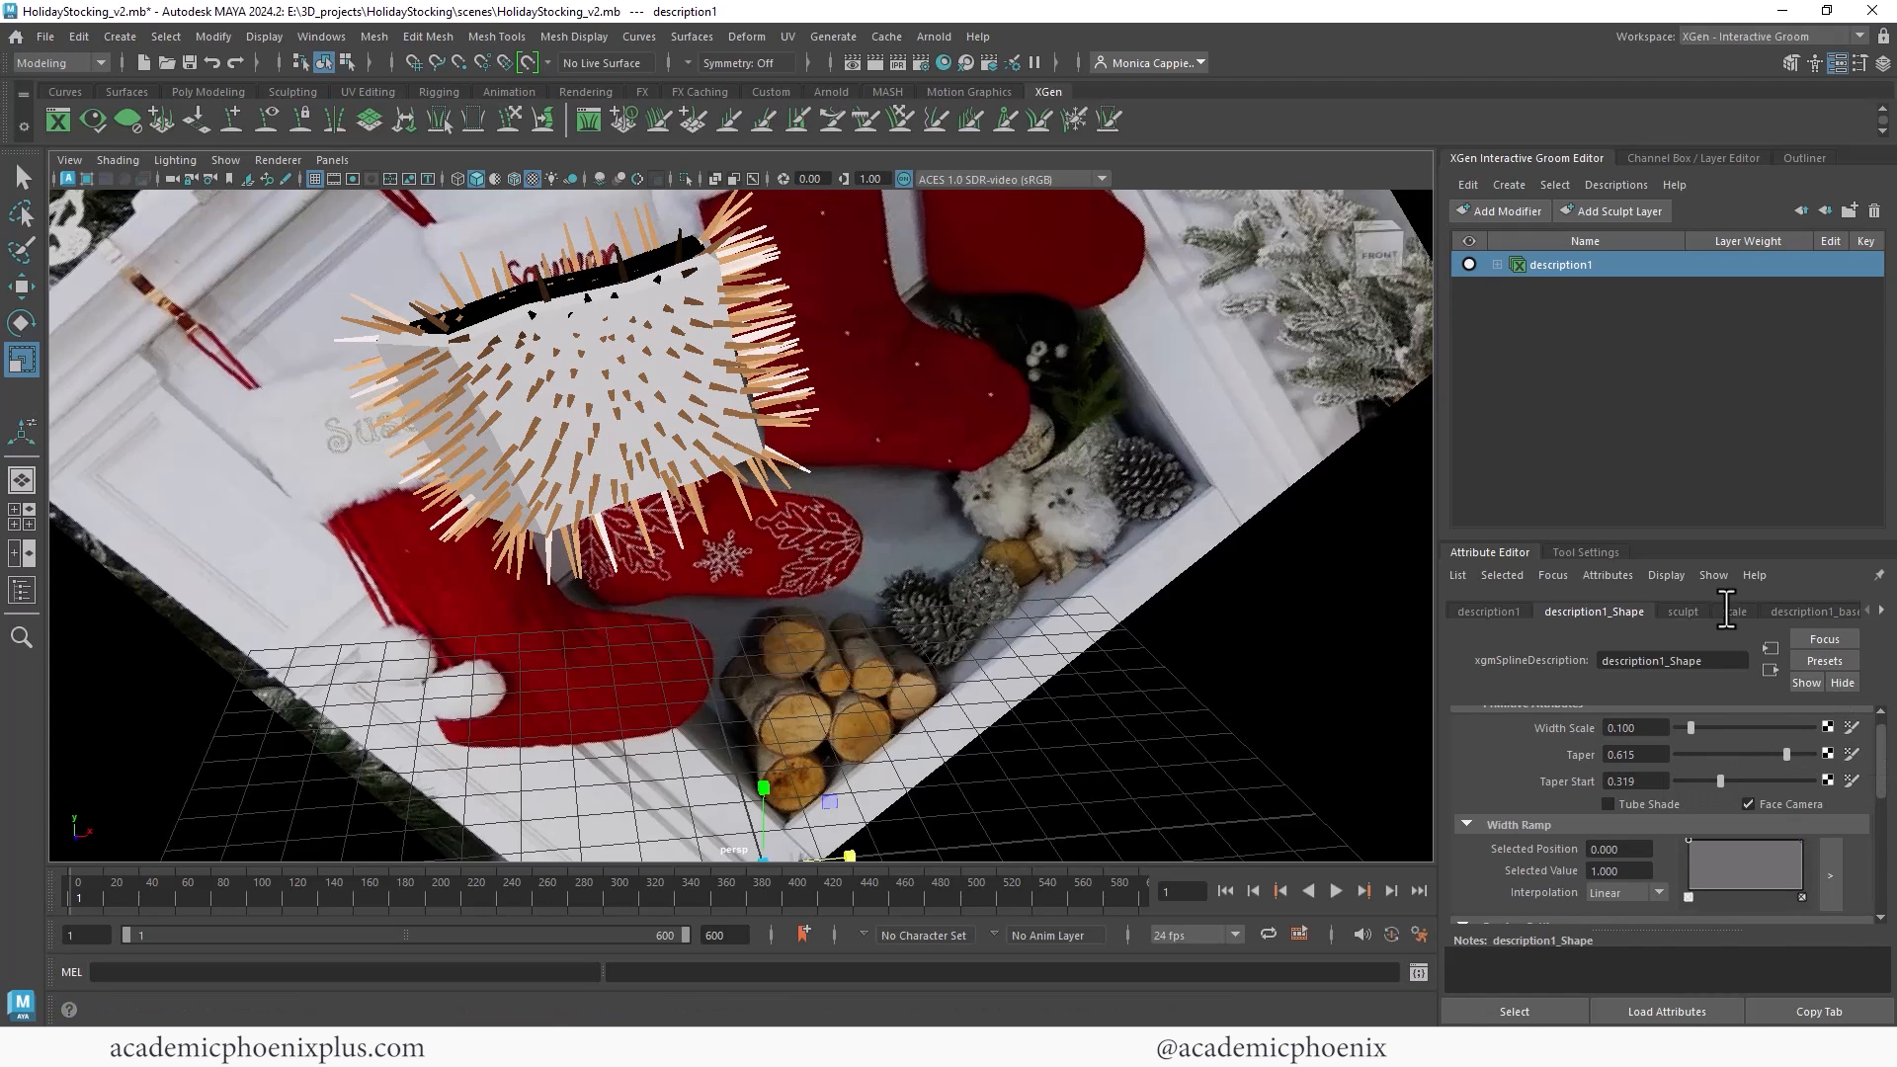
drag(1605, 524, 1630, 383)
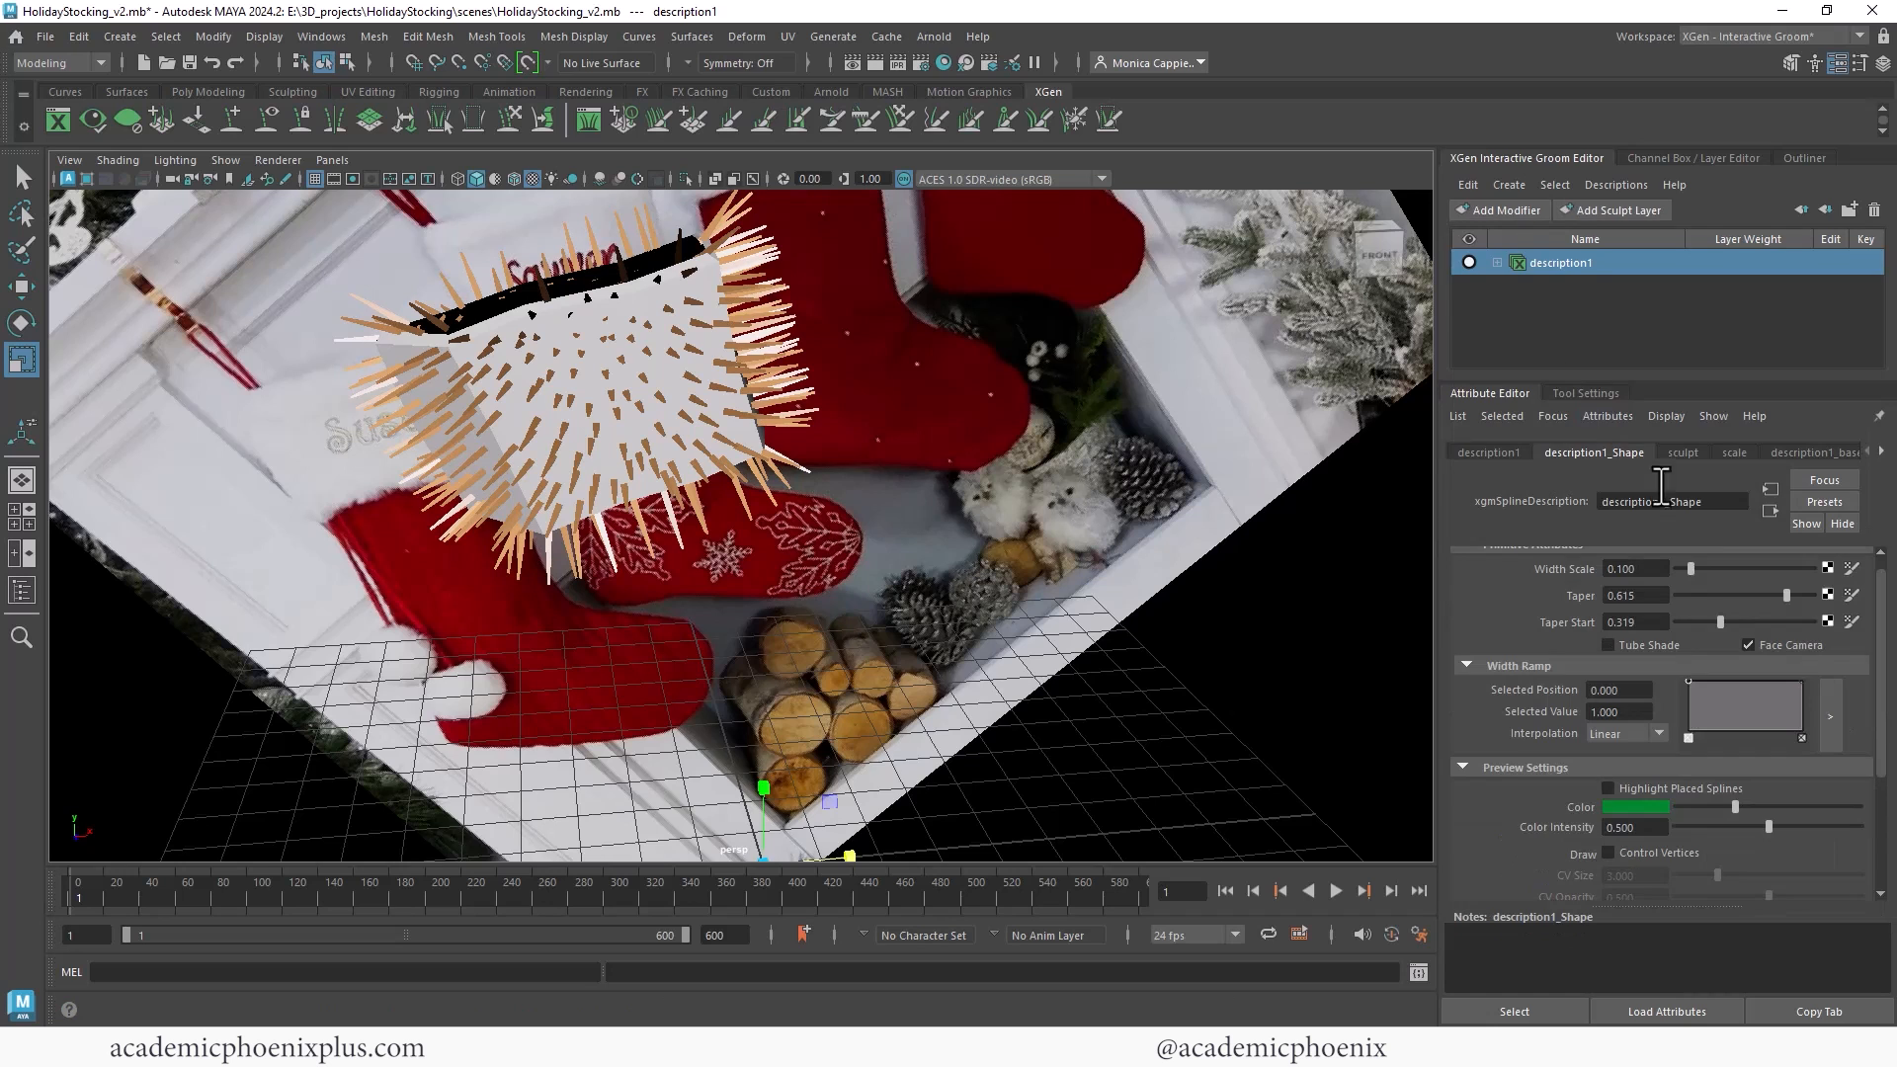
click(1727, 453)
drag(1699, 629, 1682, 630)
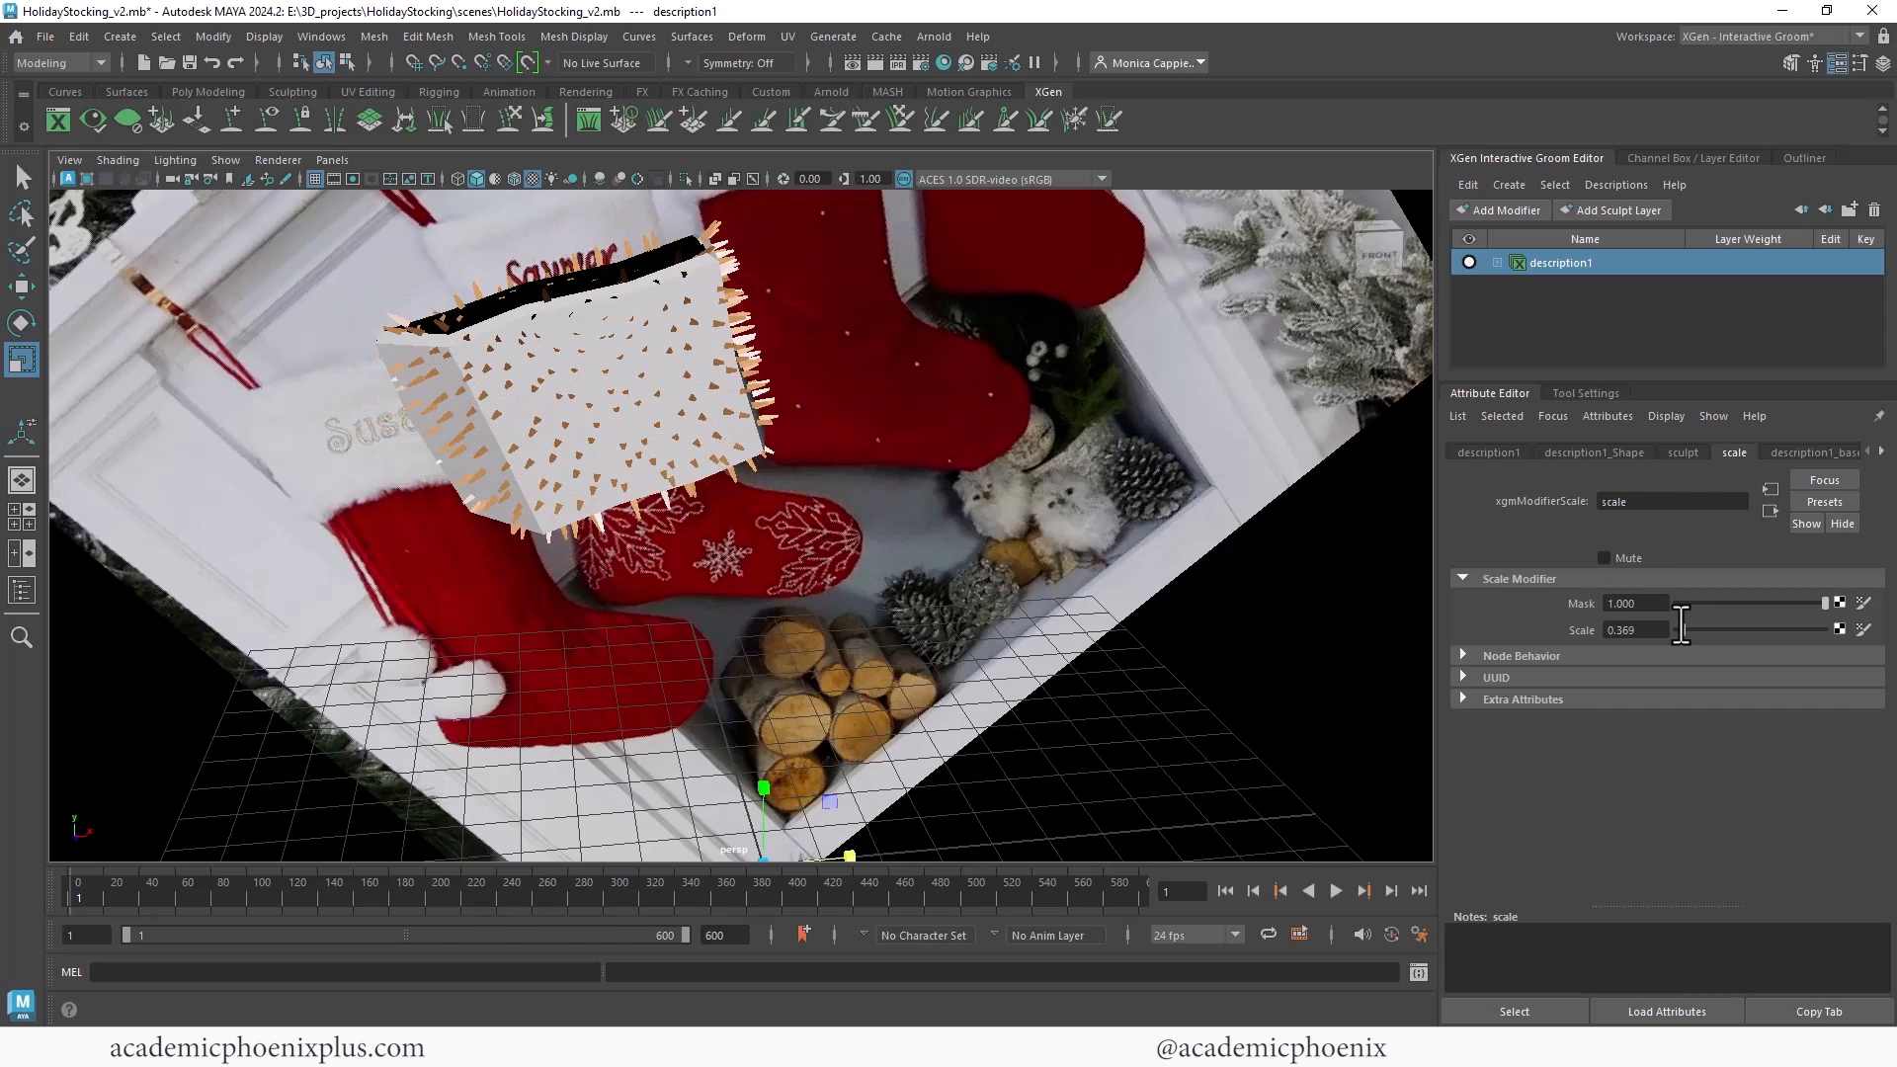
alt+middle_drag(1083, 459, 1006, 773)
alt+drag(1006, 773, 921, 484)
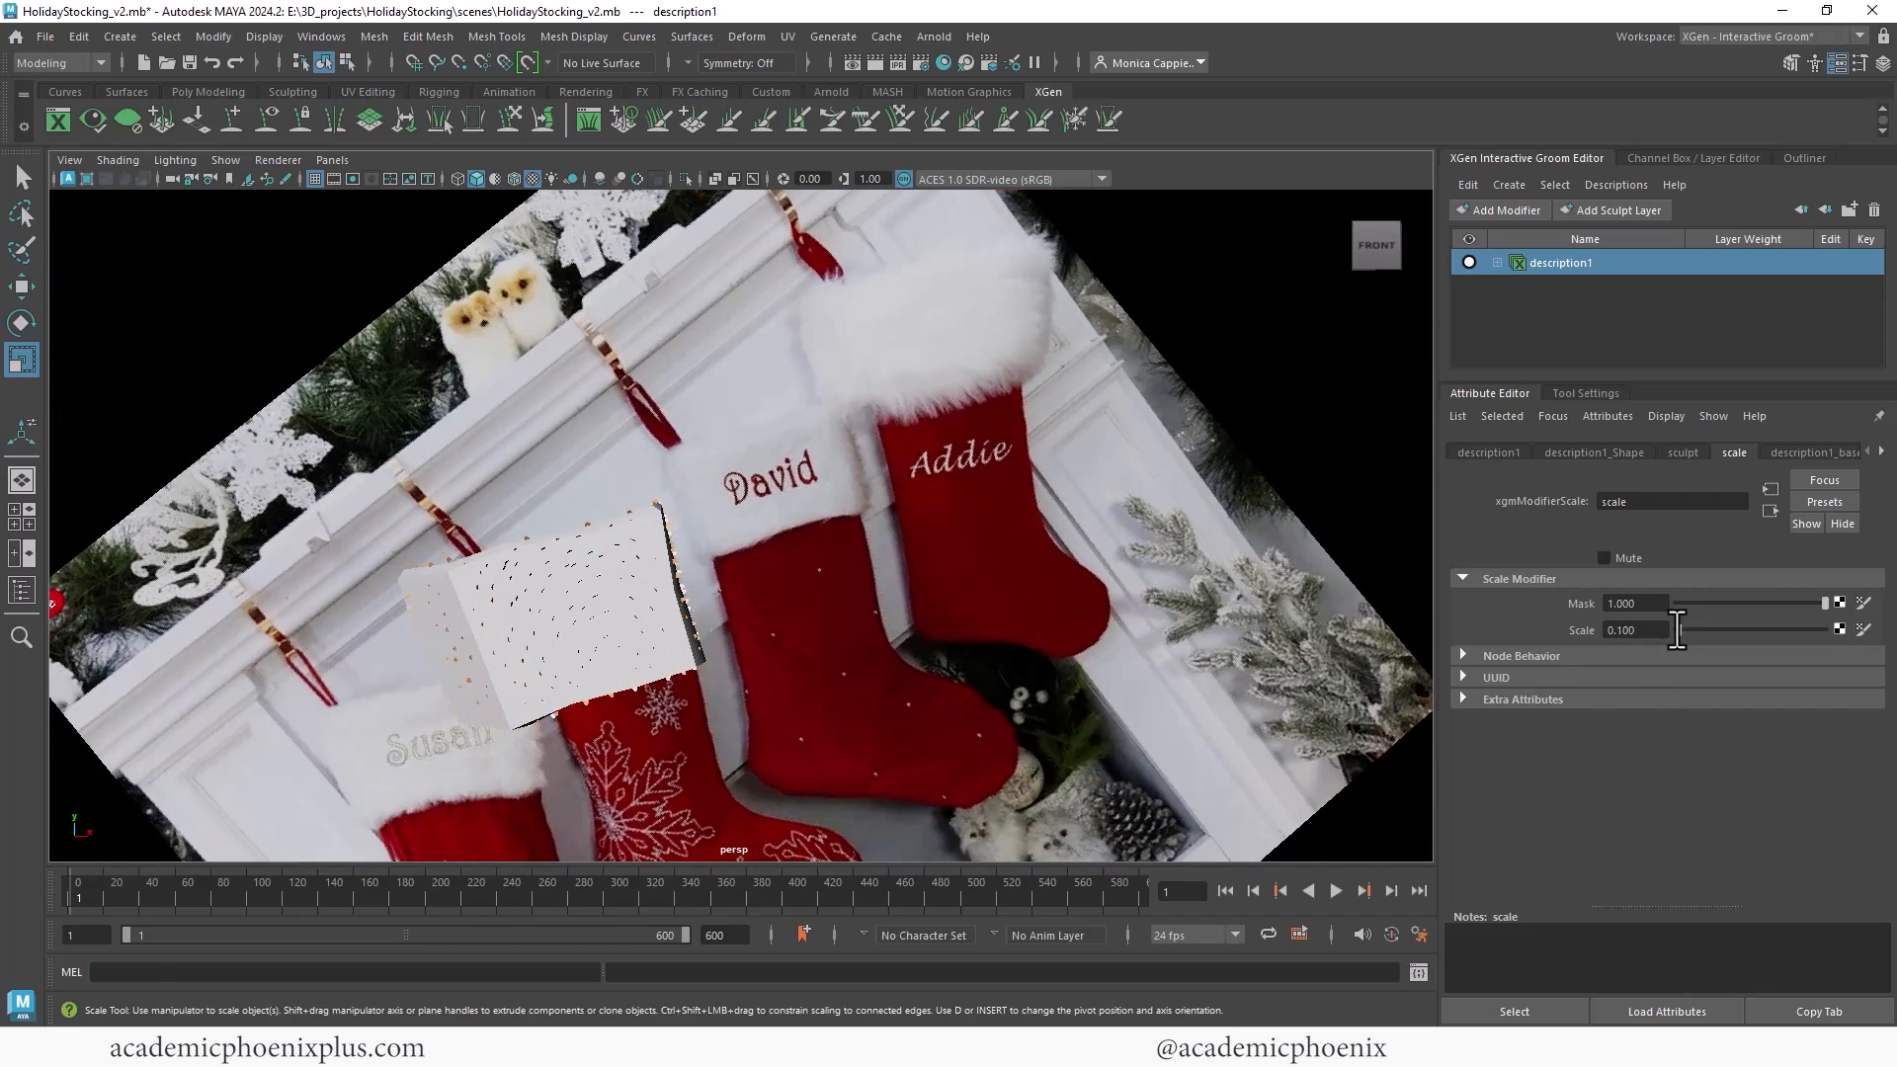
drag(1681, 629, 1684, 629)
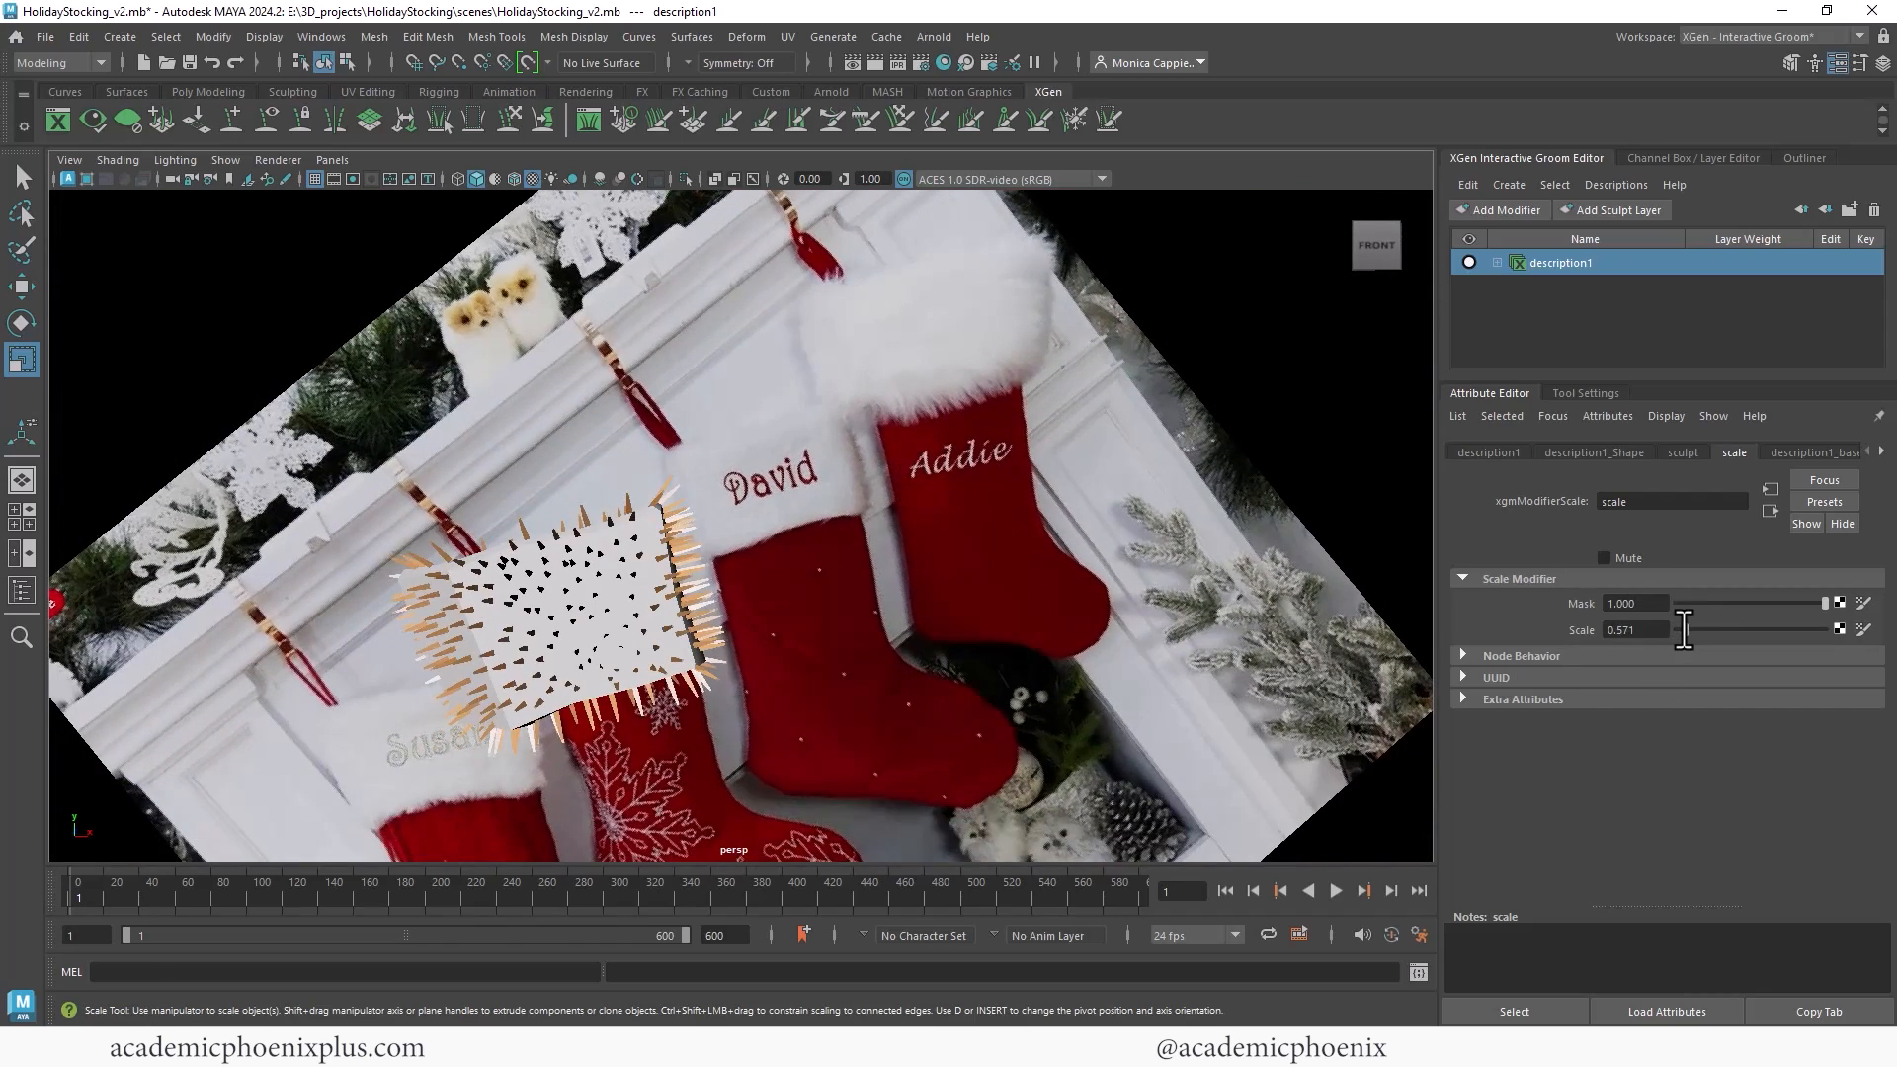
Step: Set the fur description's density multiplier to 41.935 and add a Noise modifier to it
click(1790, 451)
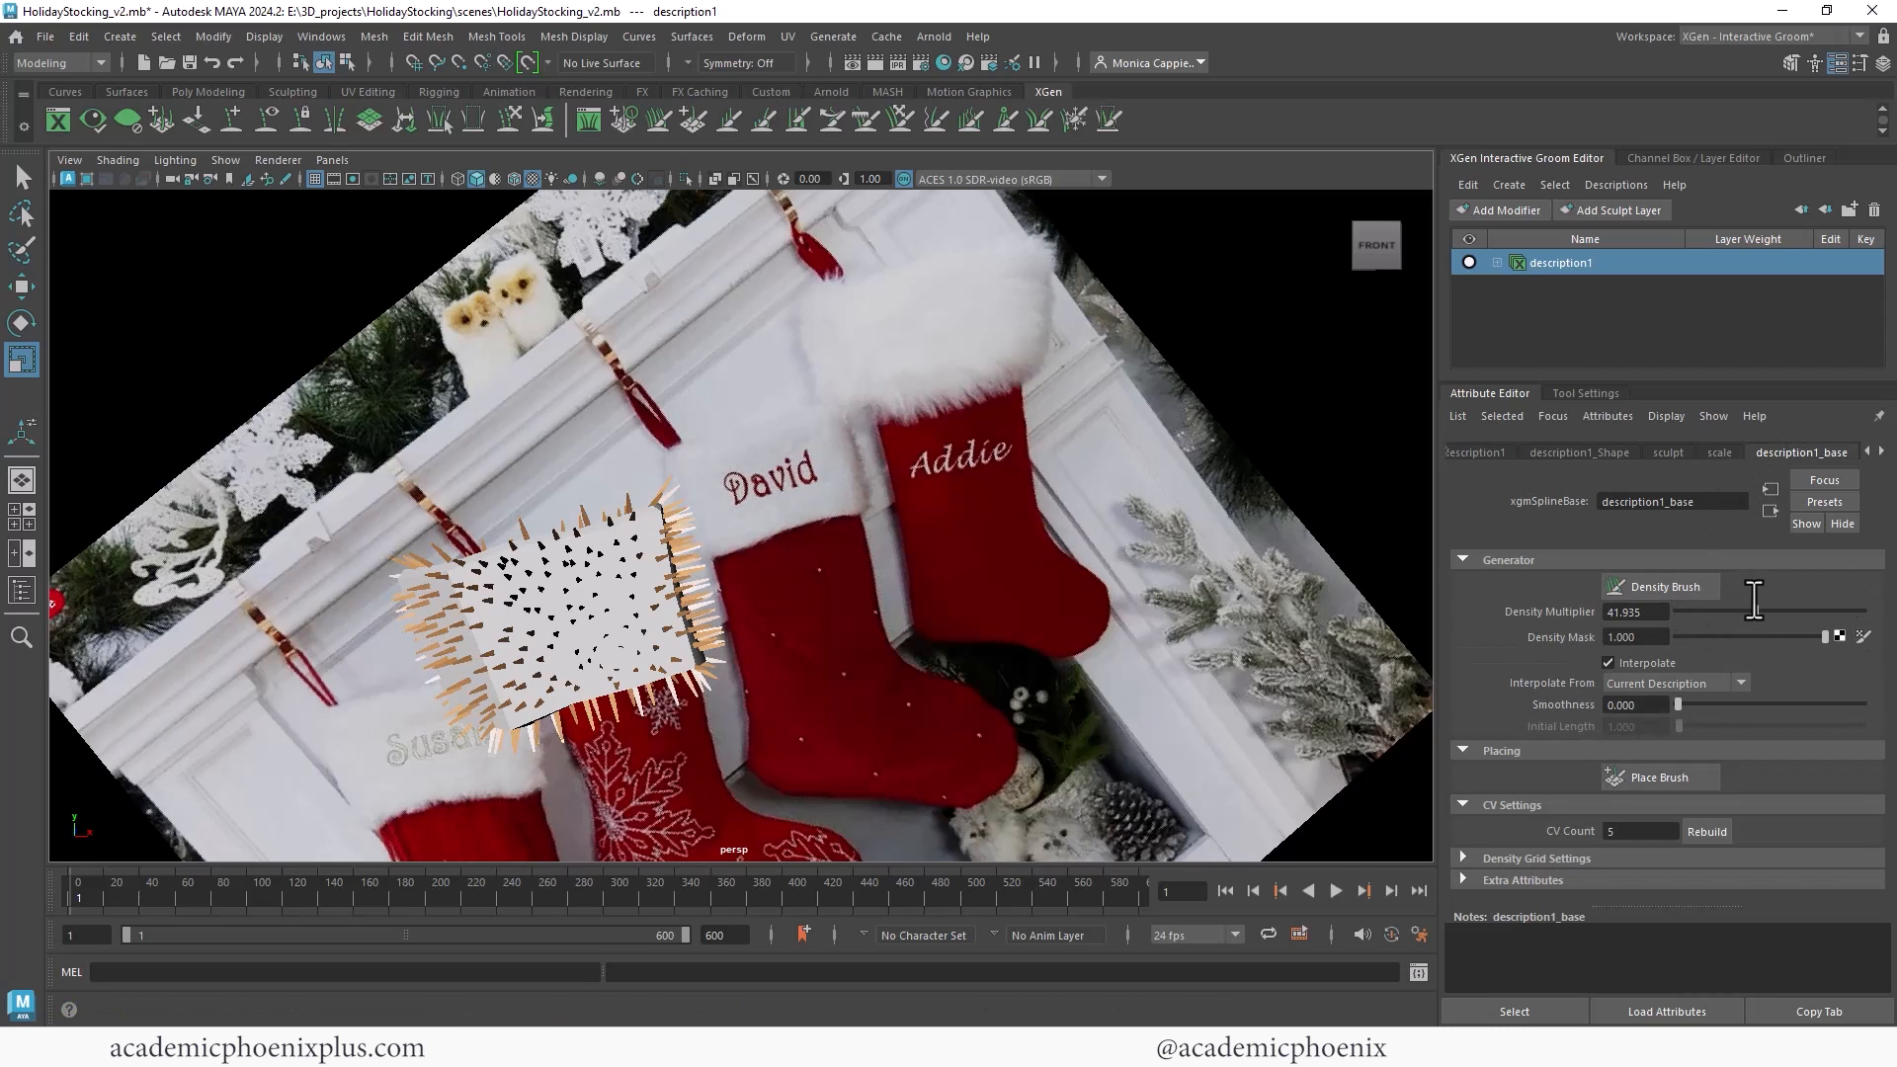
alt+drag(1086, 534, 987, 479)
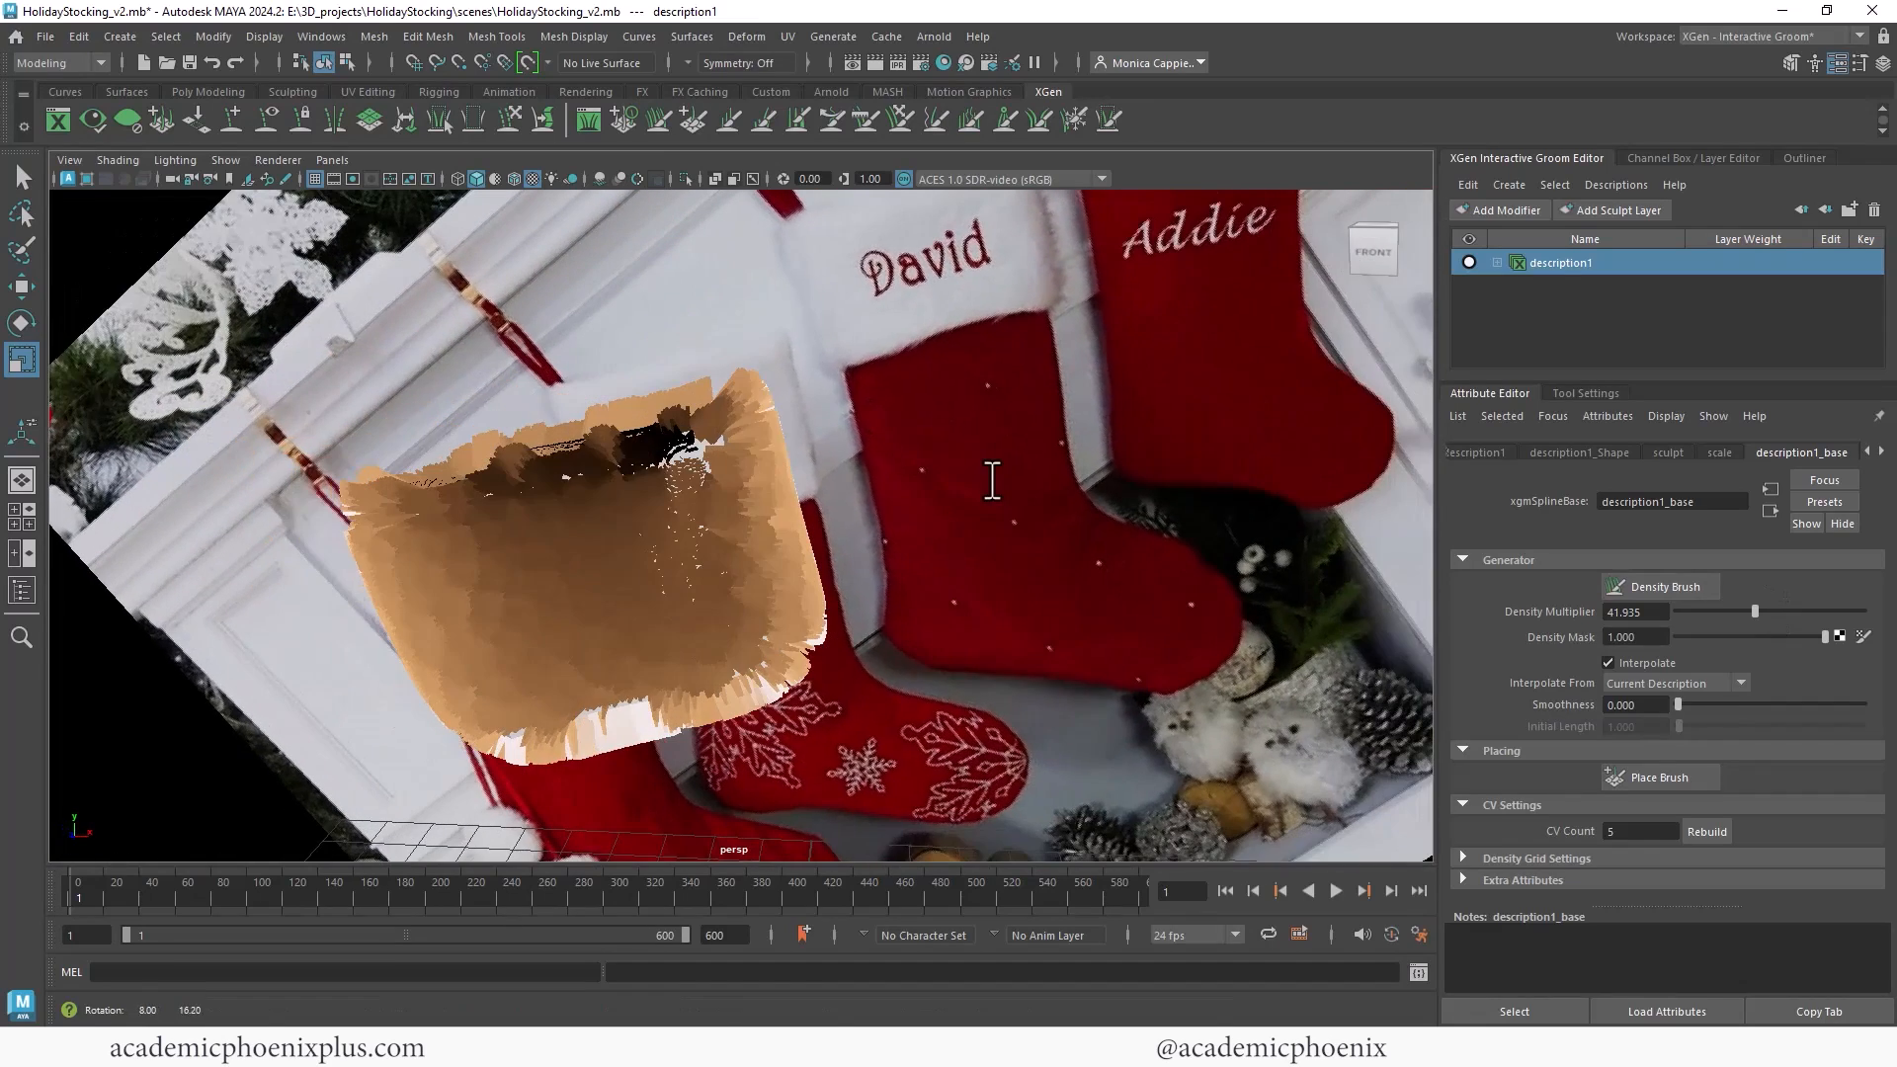
click(1497, 263)
click(1517, 212)
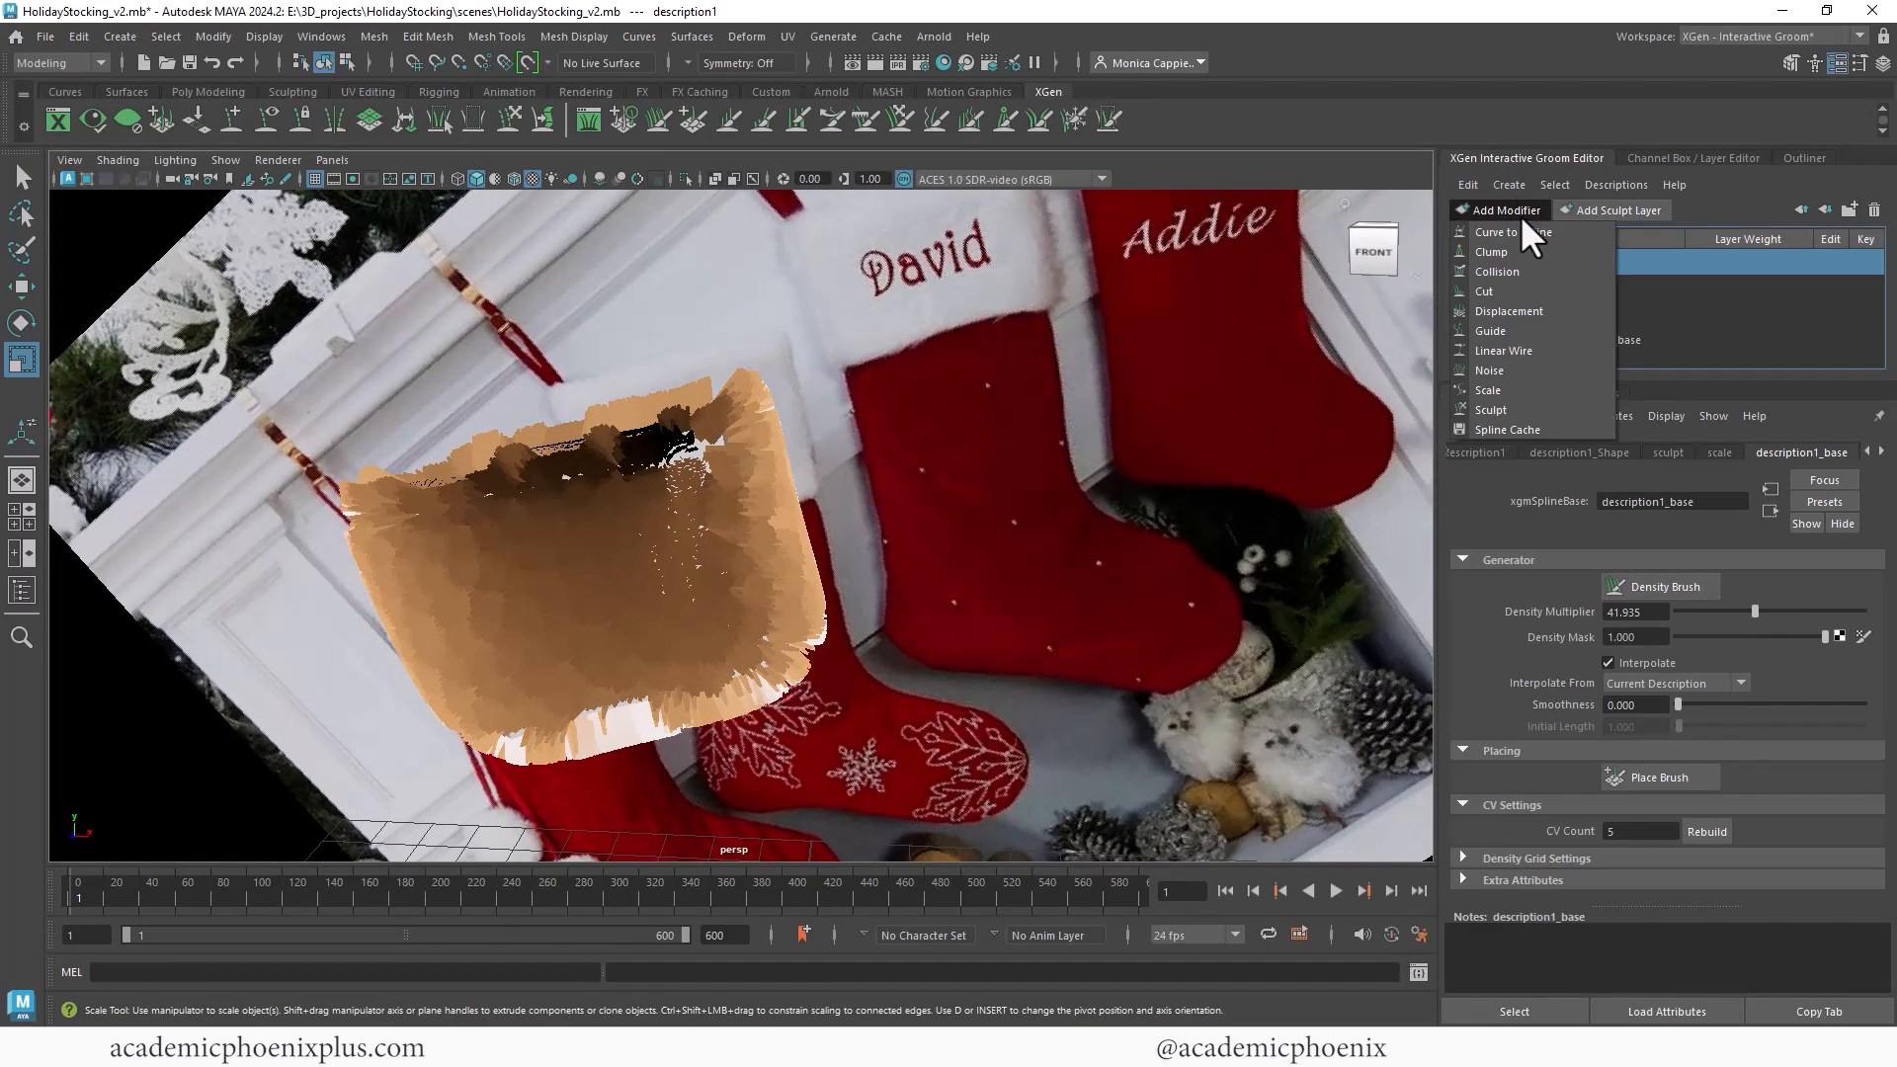
click(1519, 372)
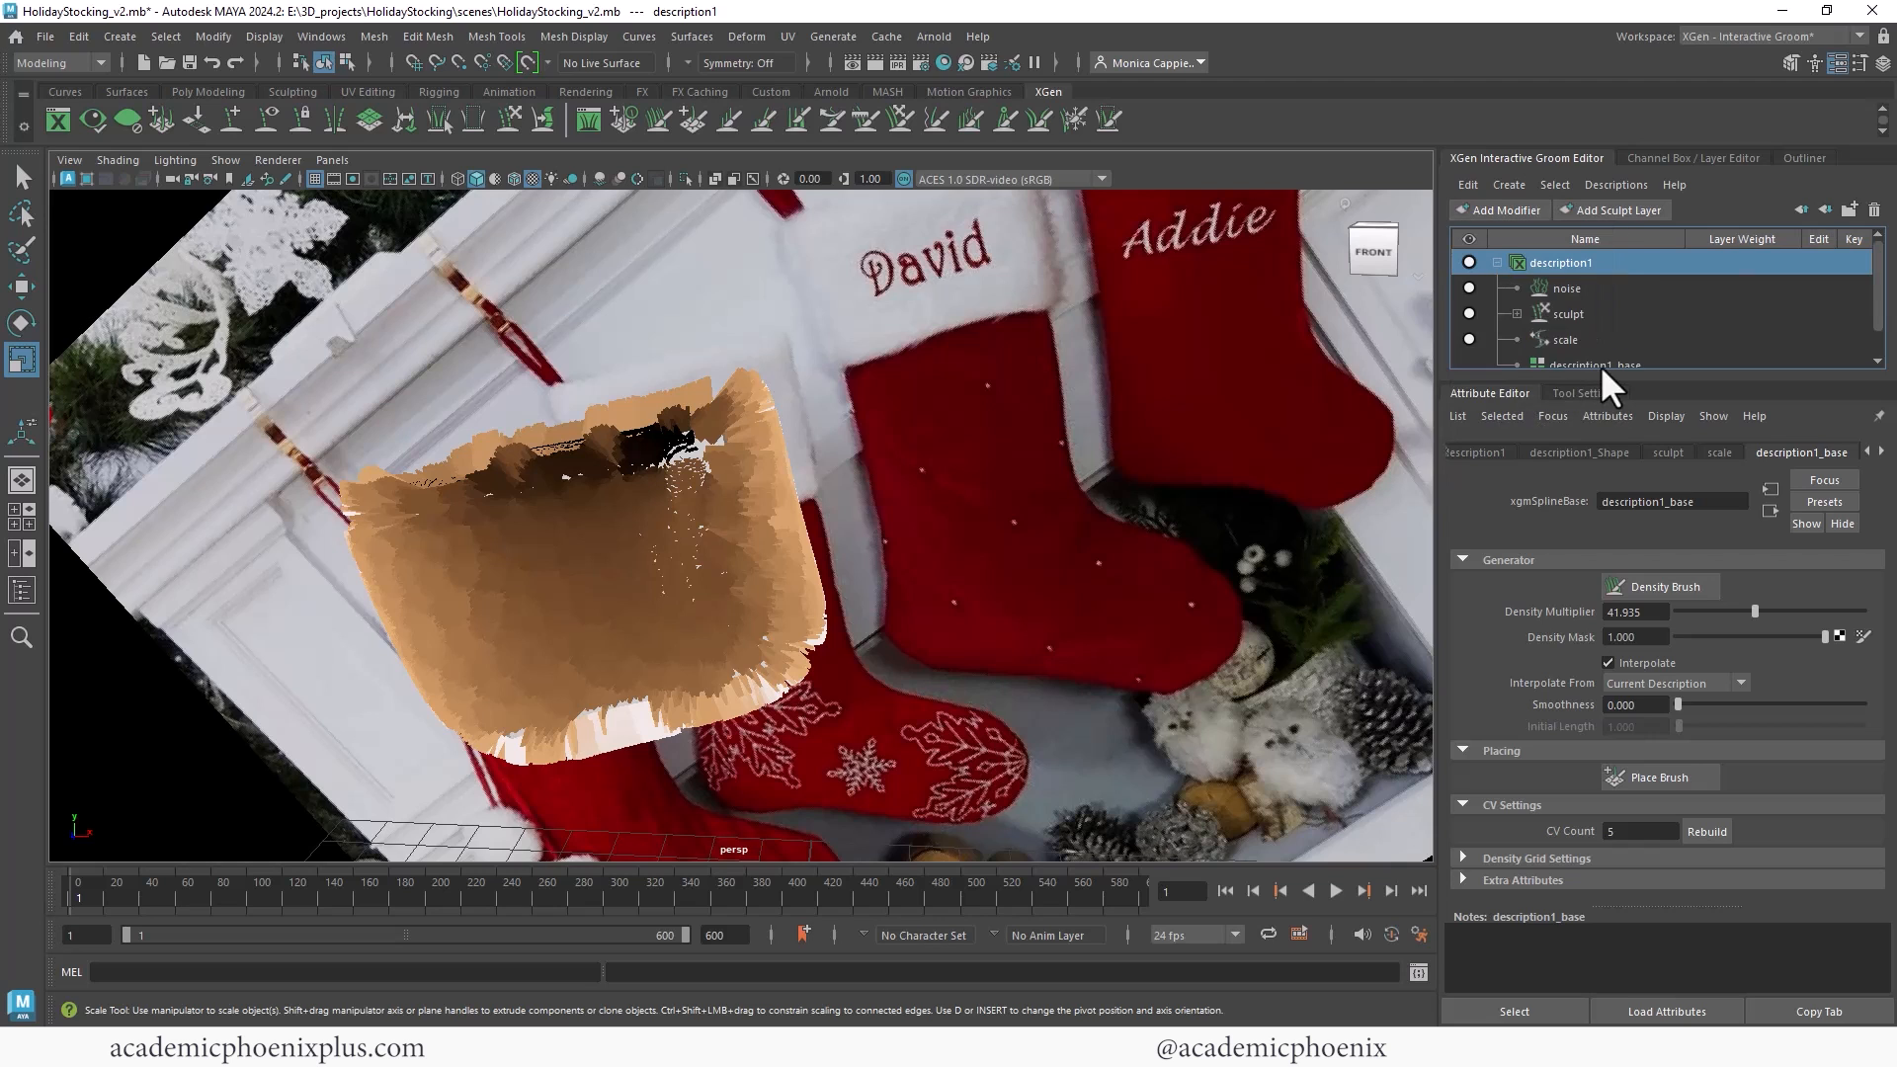
Step: Set the noise modifier's frequency to 0.148 and its magnitude to 0.519
click(1586, 289)
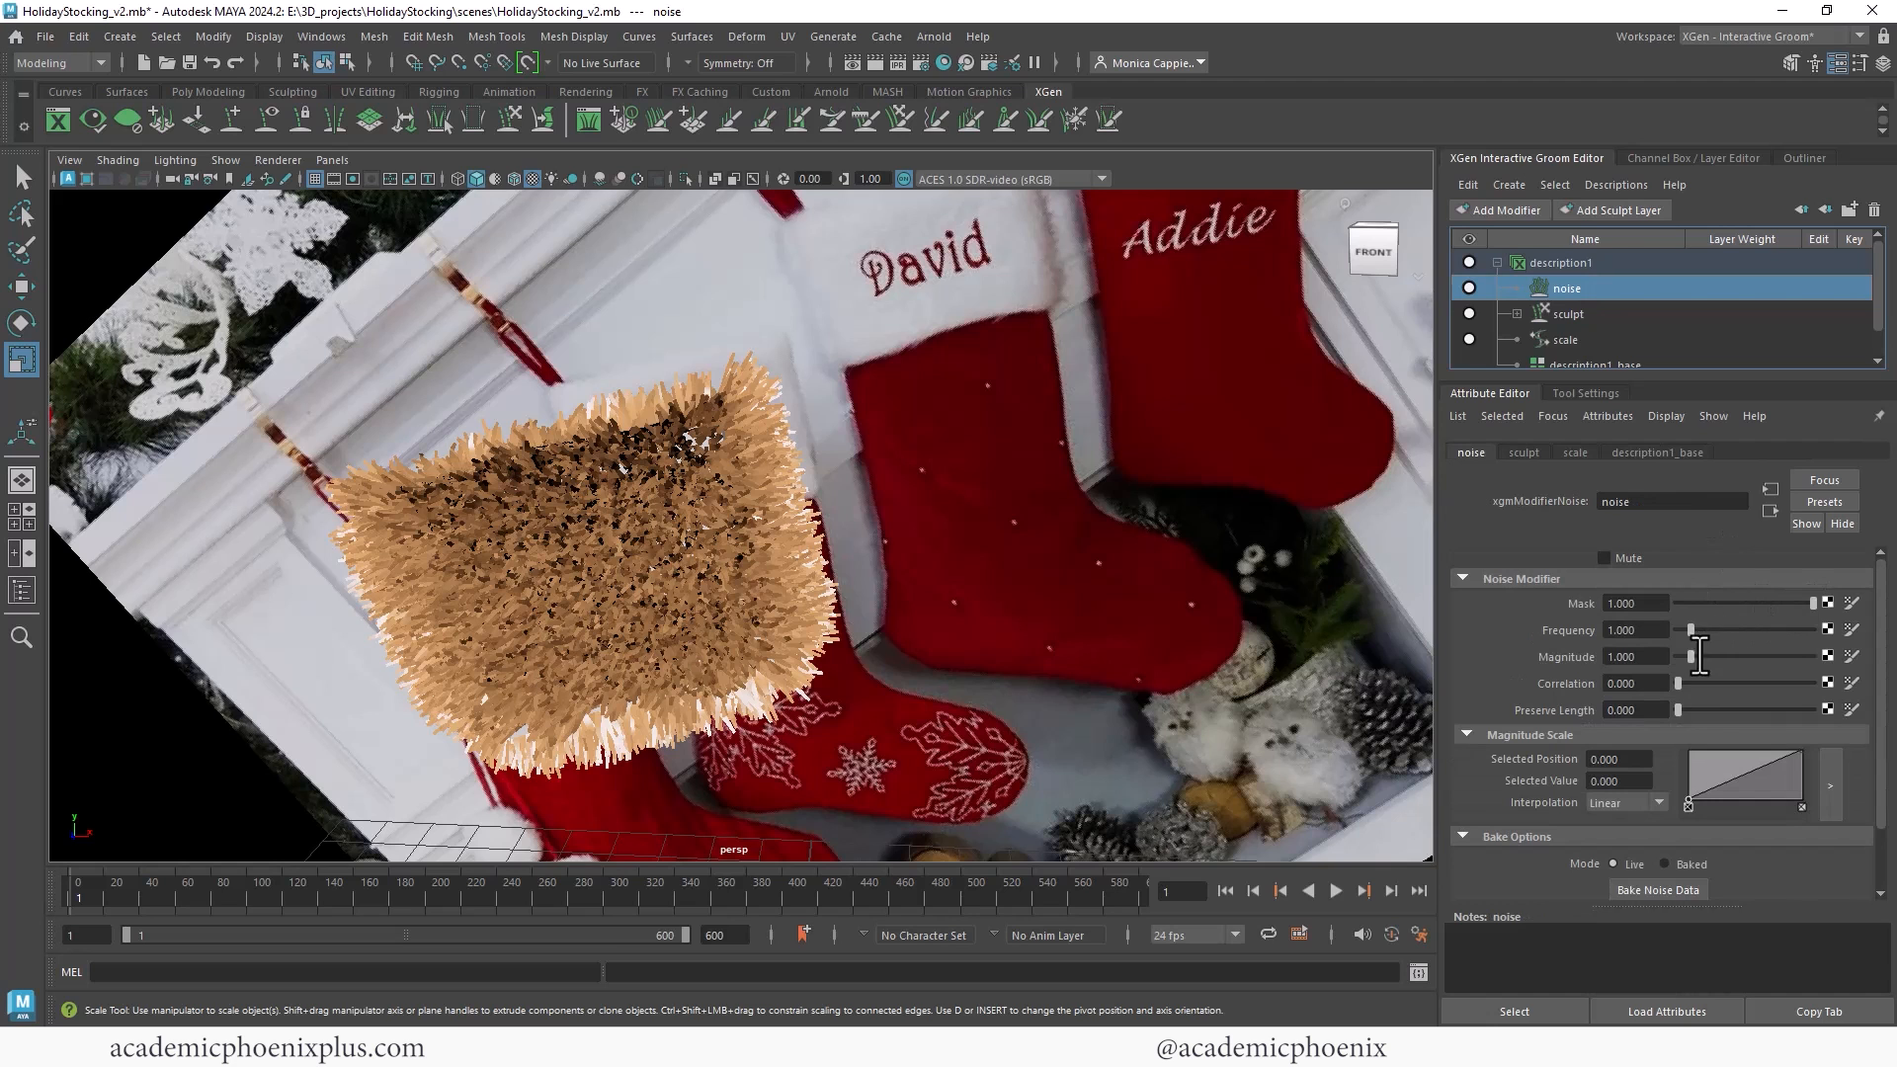
drag(1693, 636, 1684, 657)
alt+drag(1067, 516, 1259, 388)
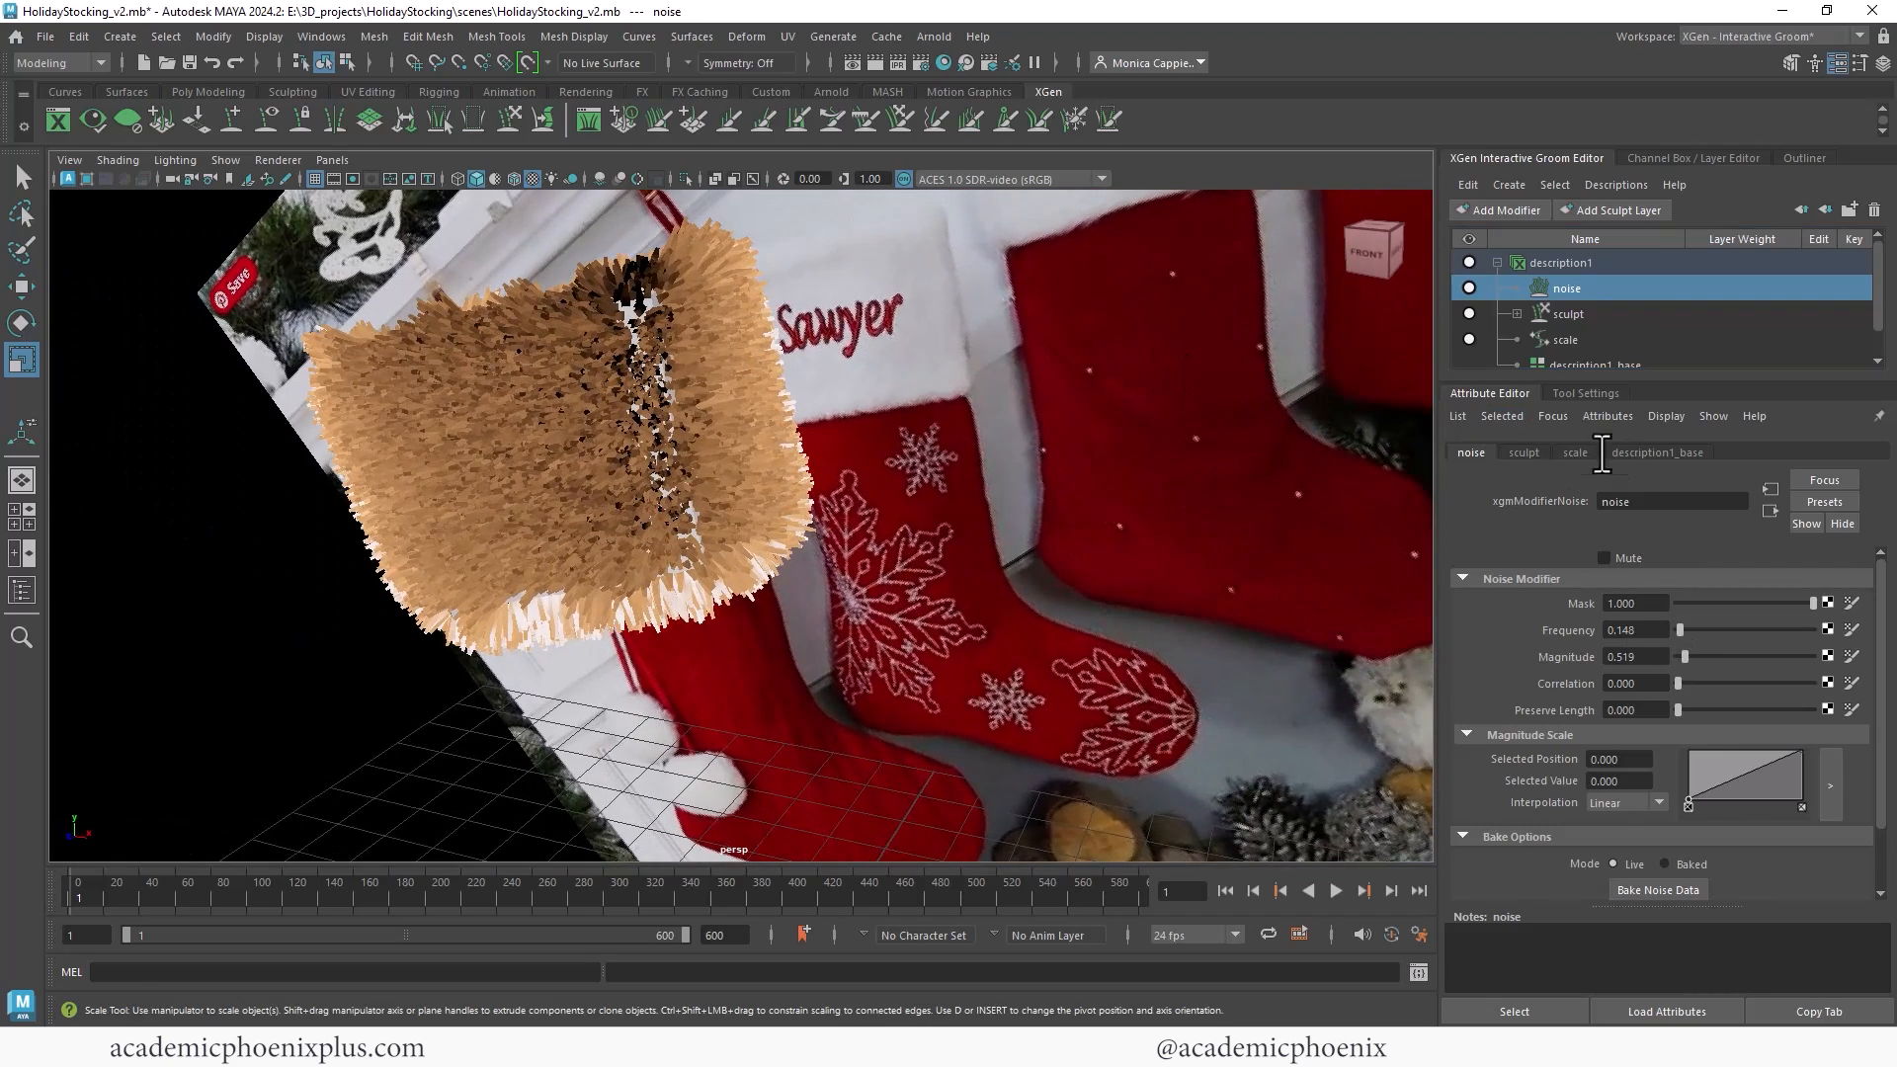
Step: Examine the settings of the fur's scale and noise modifiers
click(1588, 262)
click(1578, 340)
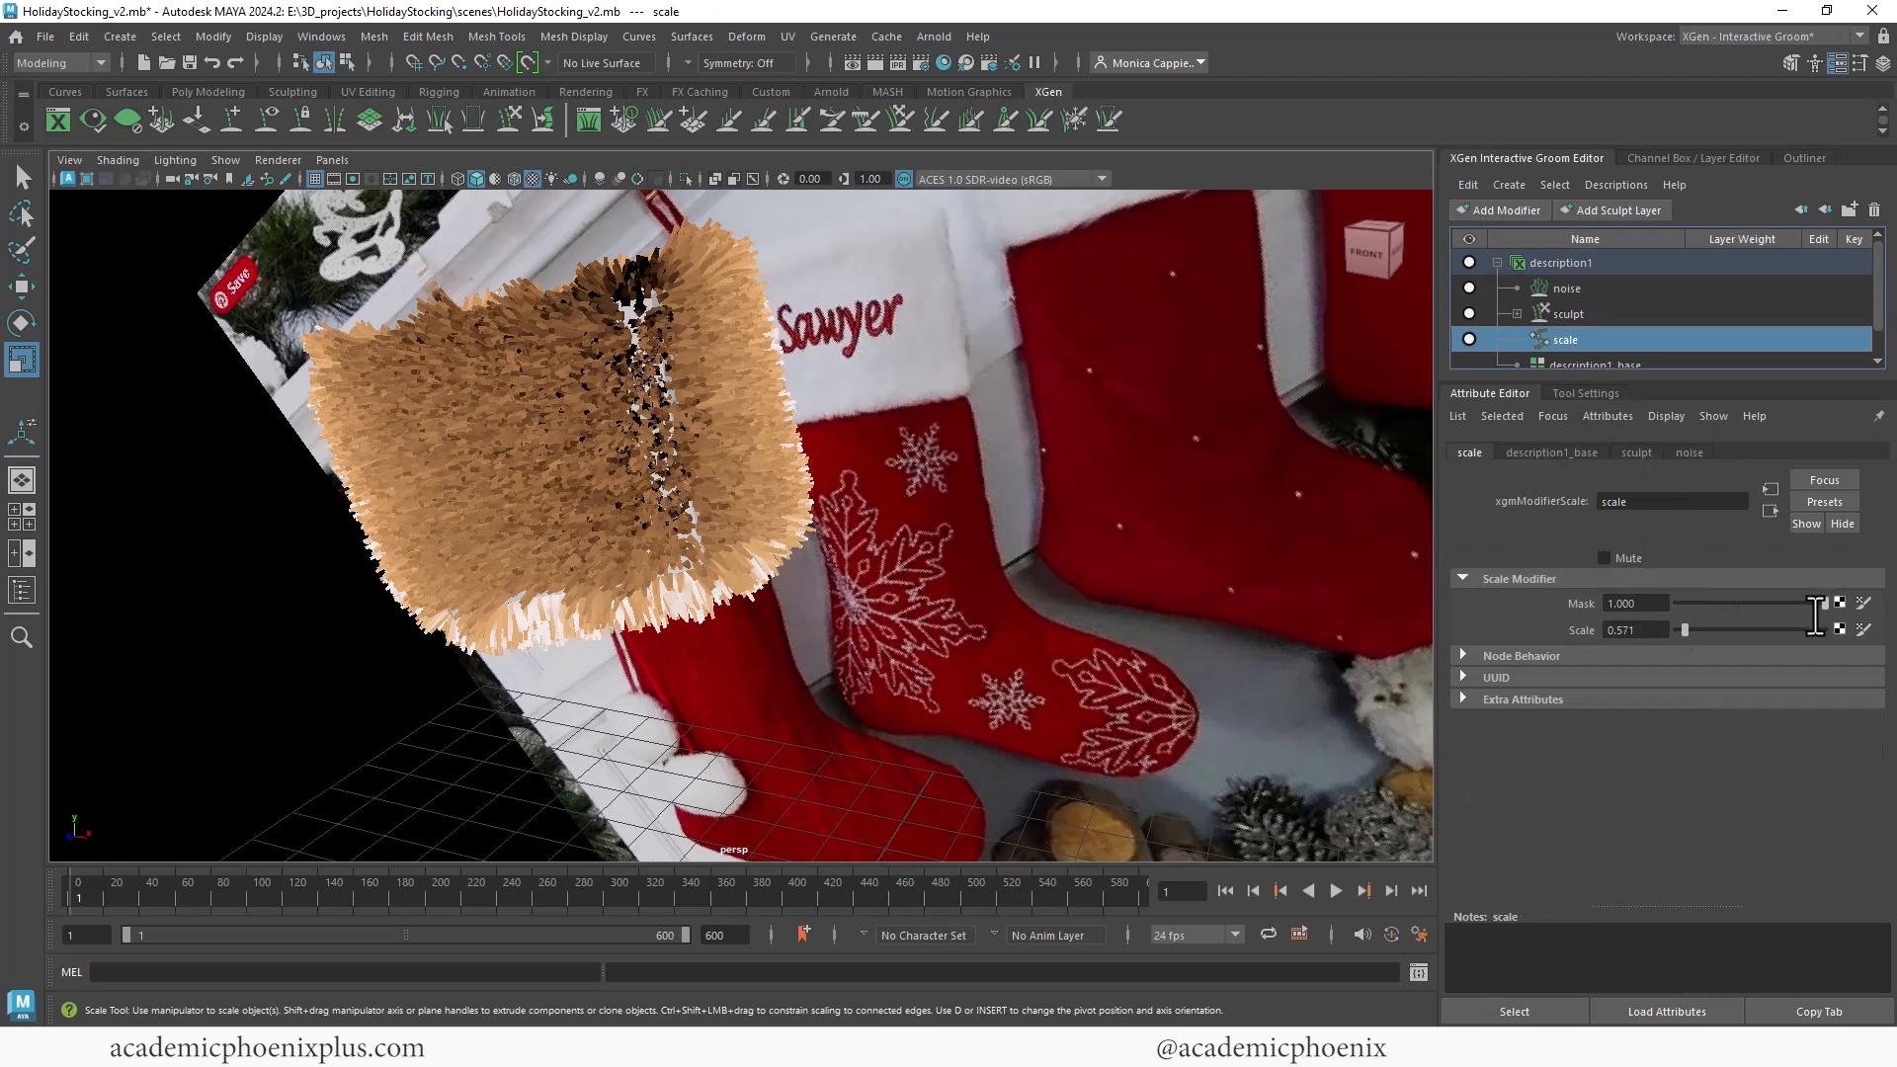
drag(1687, 633, 1684, 638)
click(1608, 289)
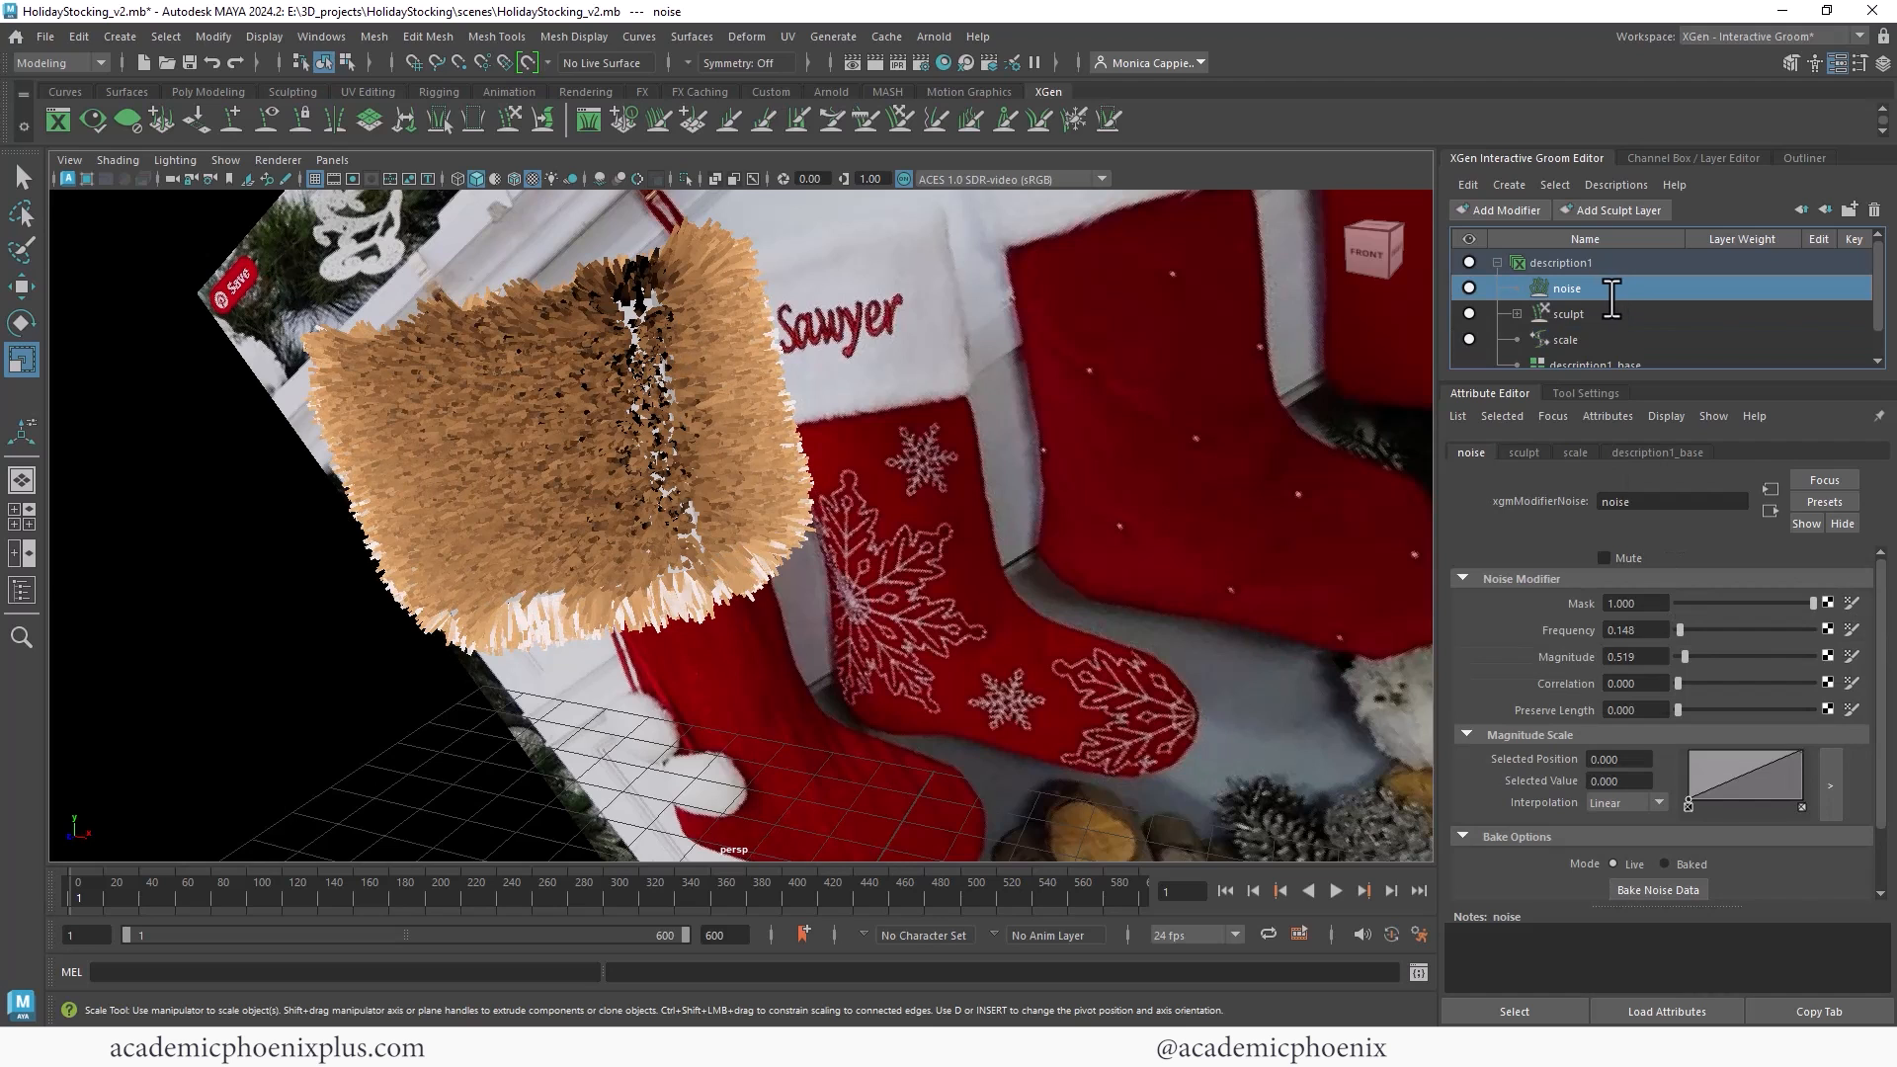
drag(1881, 652, 1882, 713)
Step: Set the fur description's CV count to 8 and turn off Face Camera on its shape node
click(1585, 264)
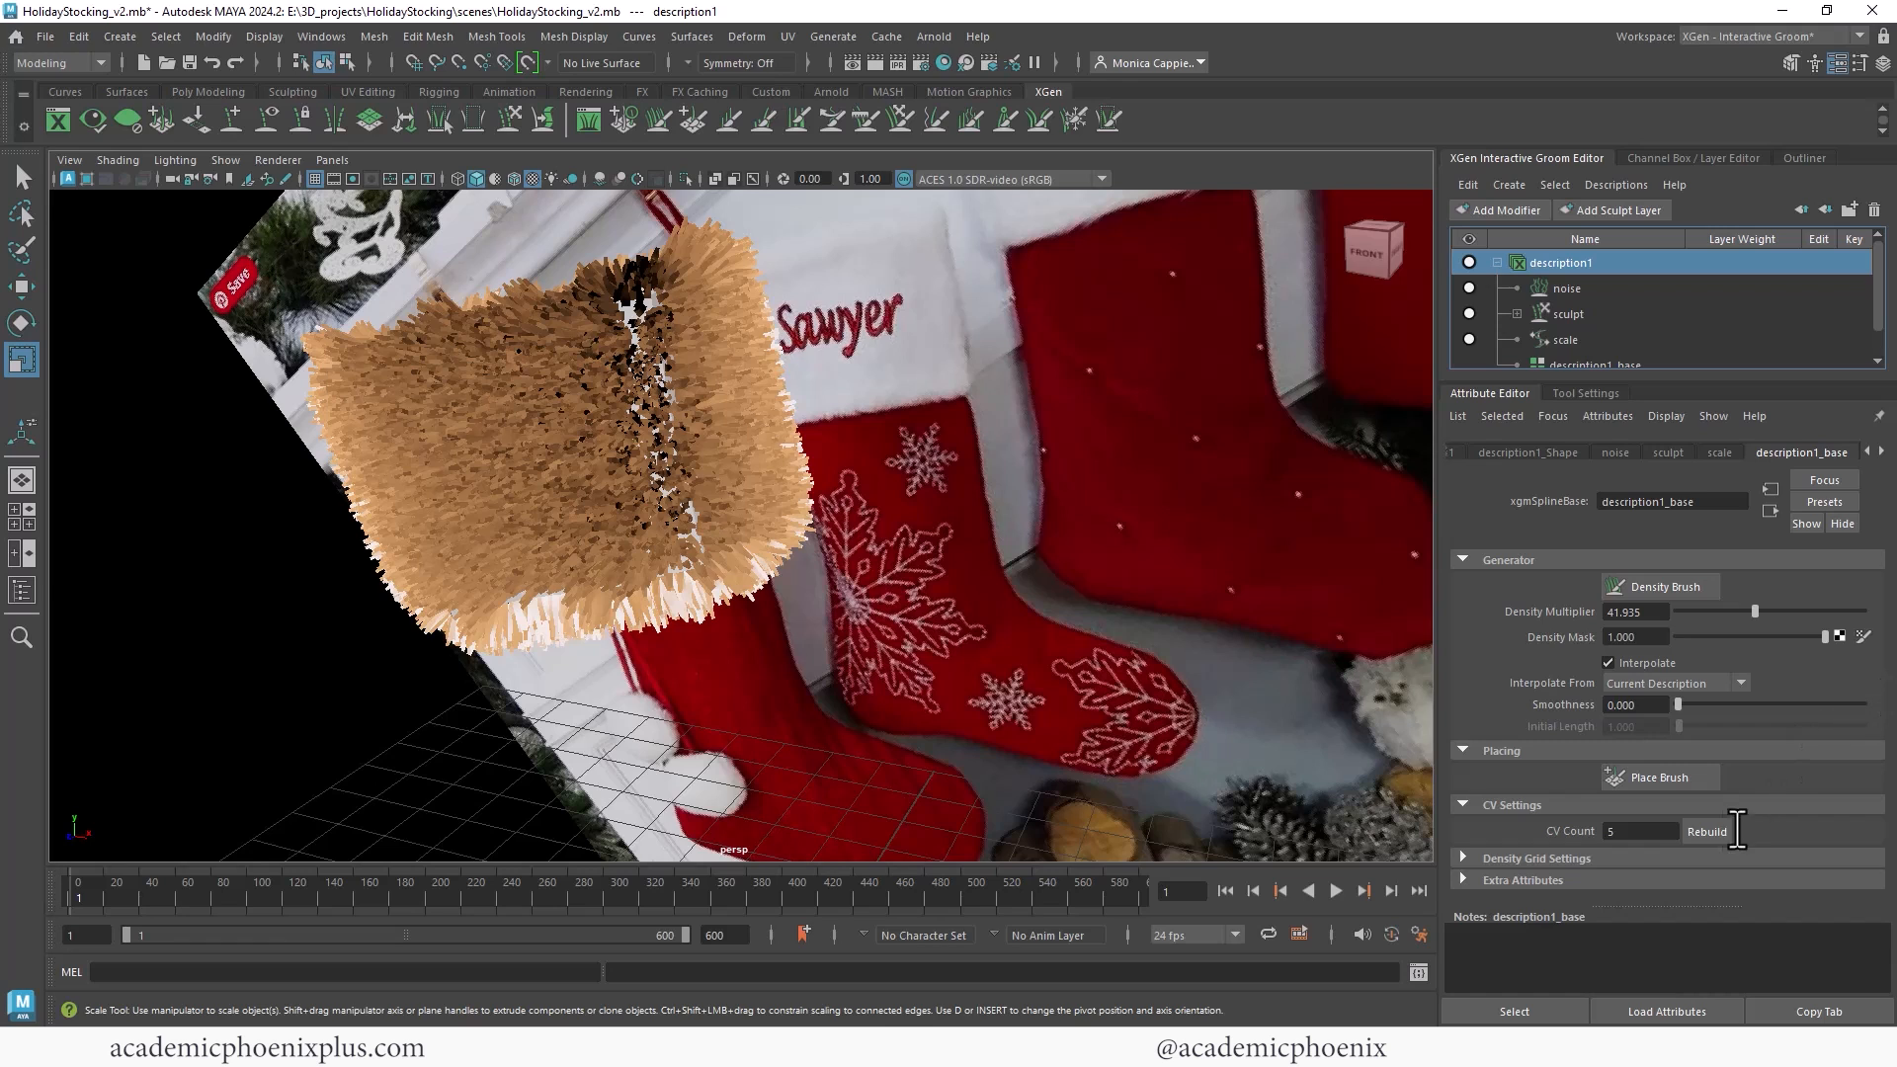
drag(1630, 837, 1566, 842)
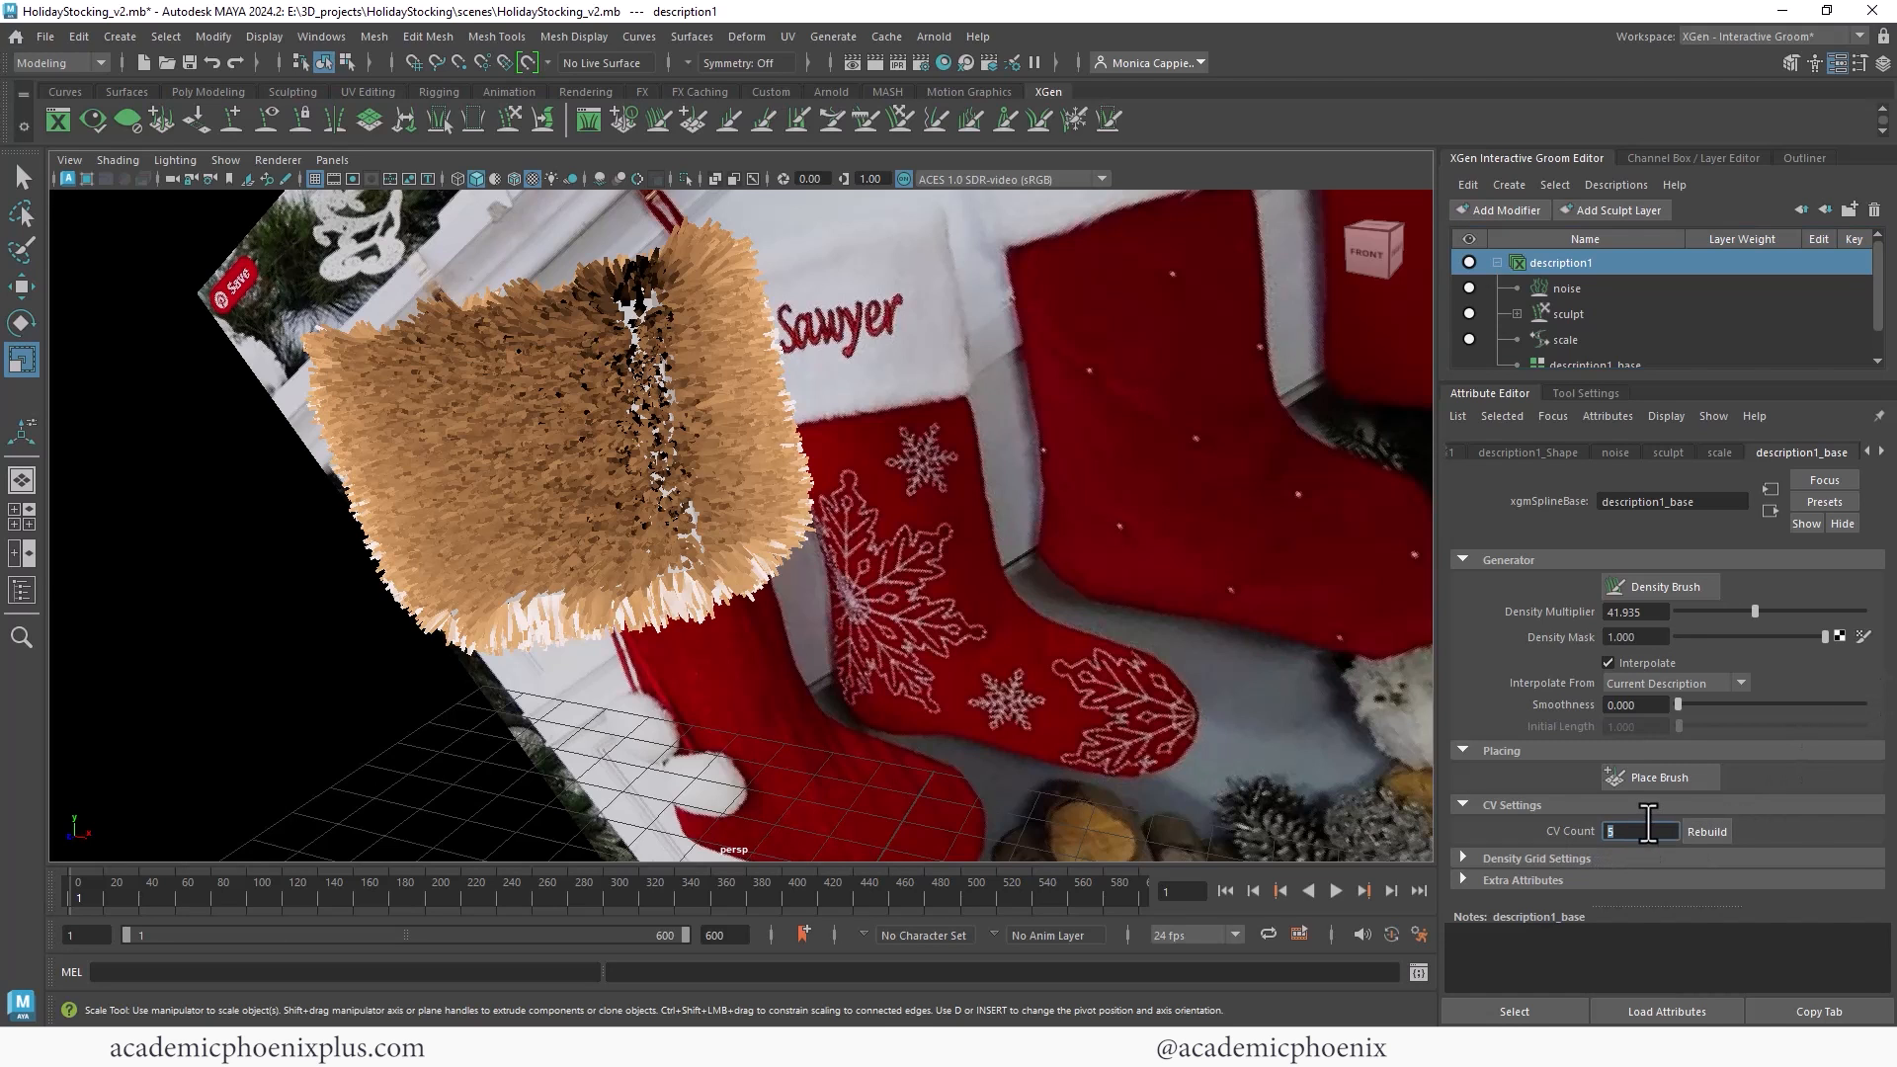
text(8)
click(1459, 454)
click(1571, 453)
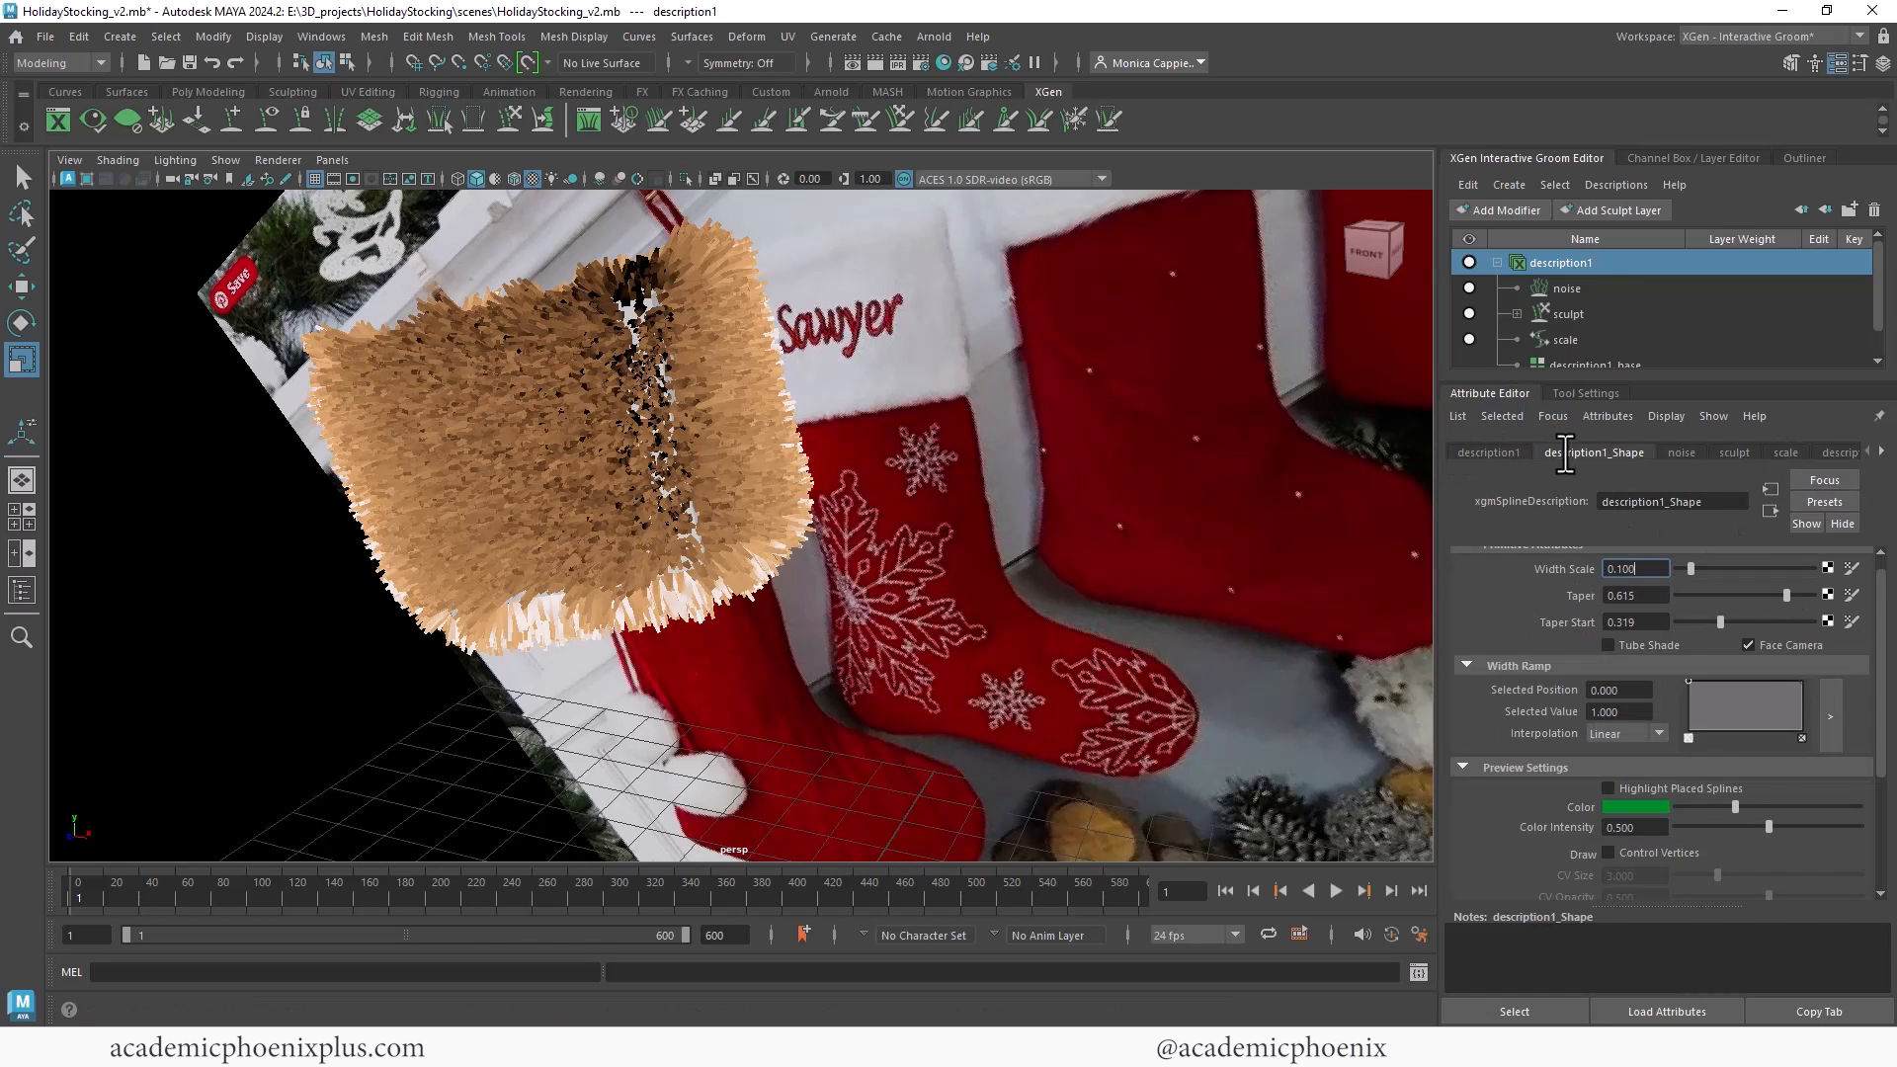
click(1748, 645)
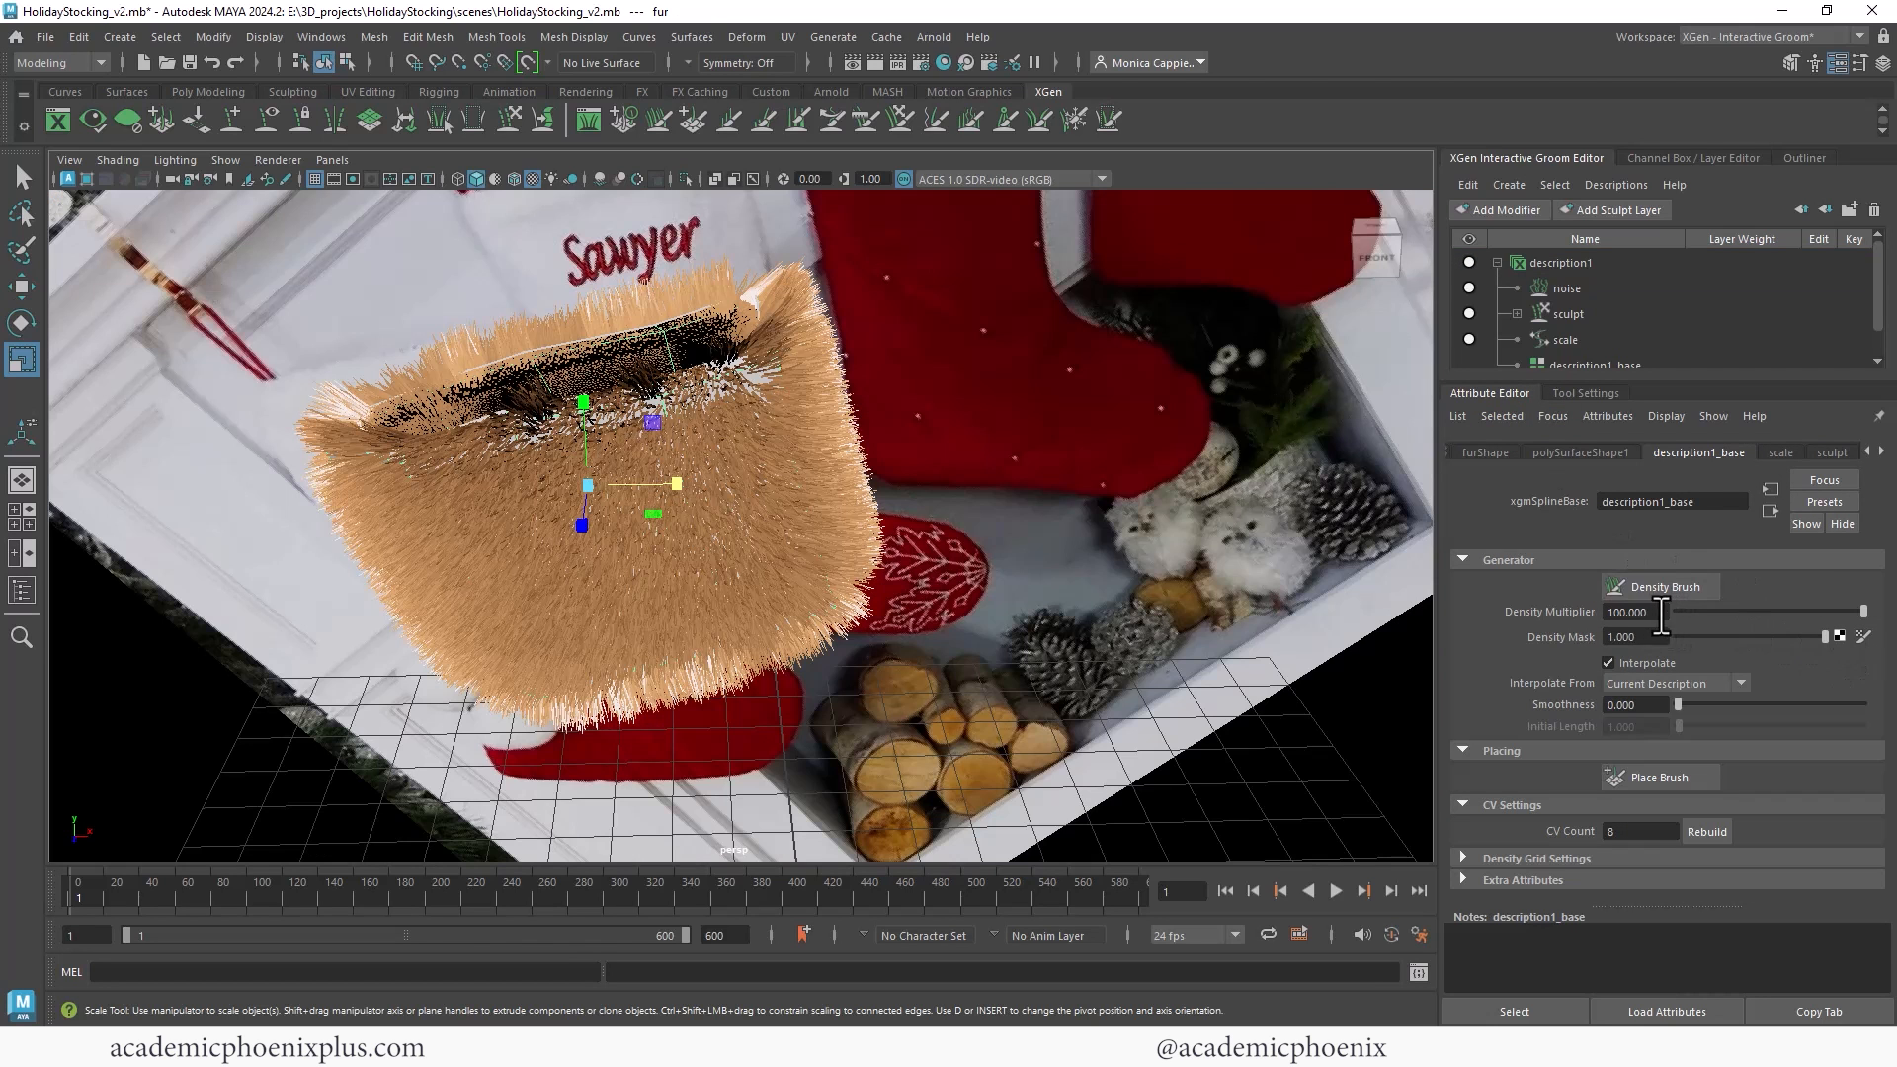
Step: Set the groom base's density multiplier to 250
double_click(1646, 611)
key(Return)
alt+drag(841, 371, 989, 418)
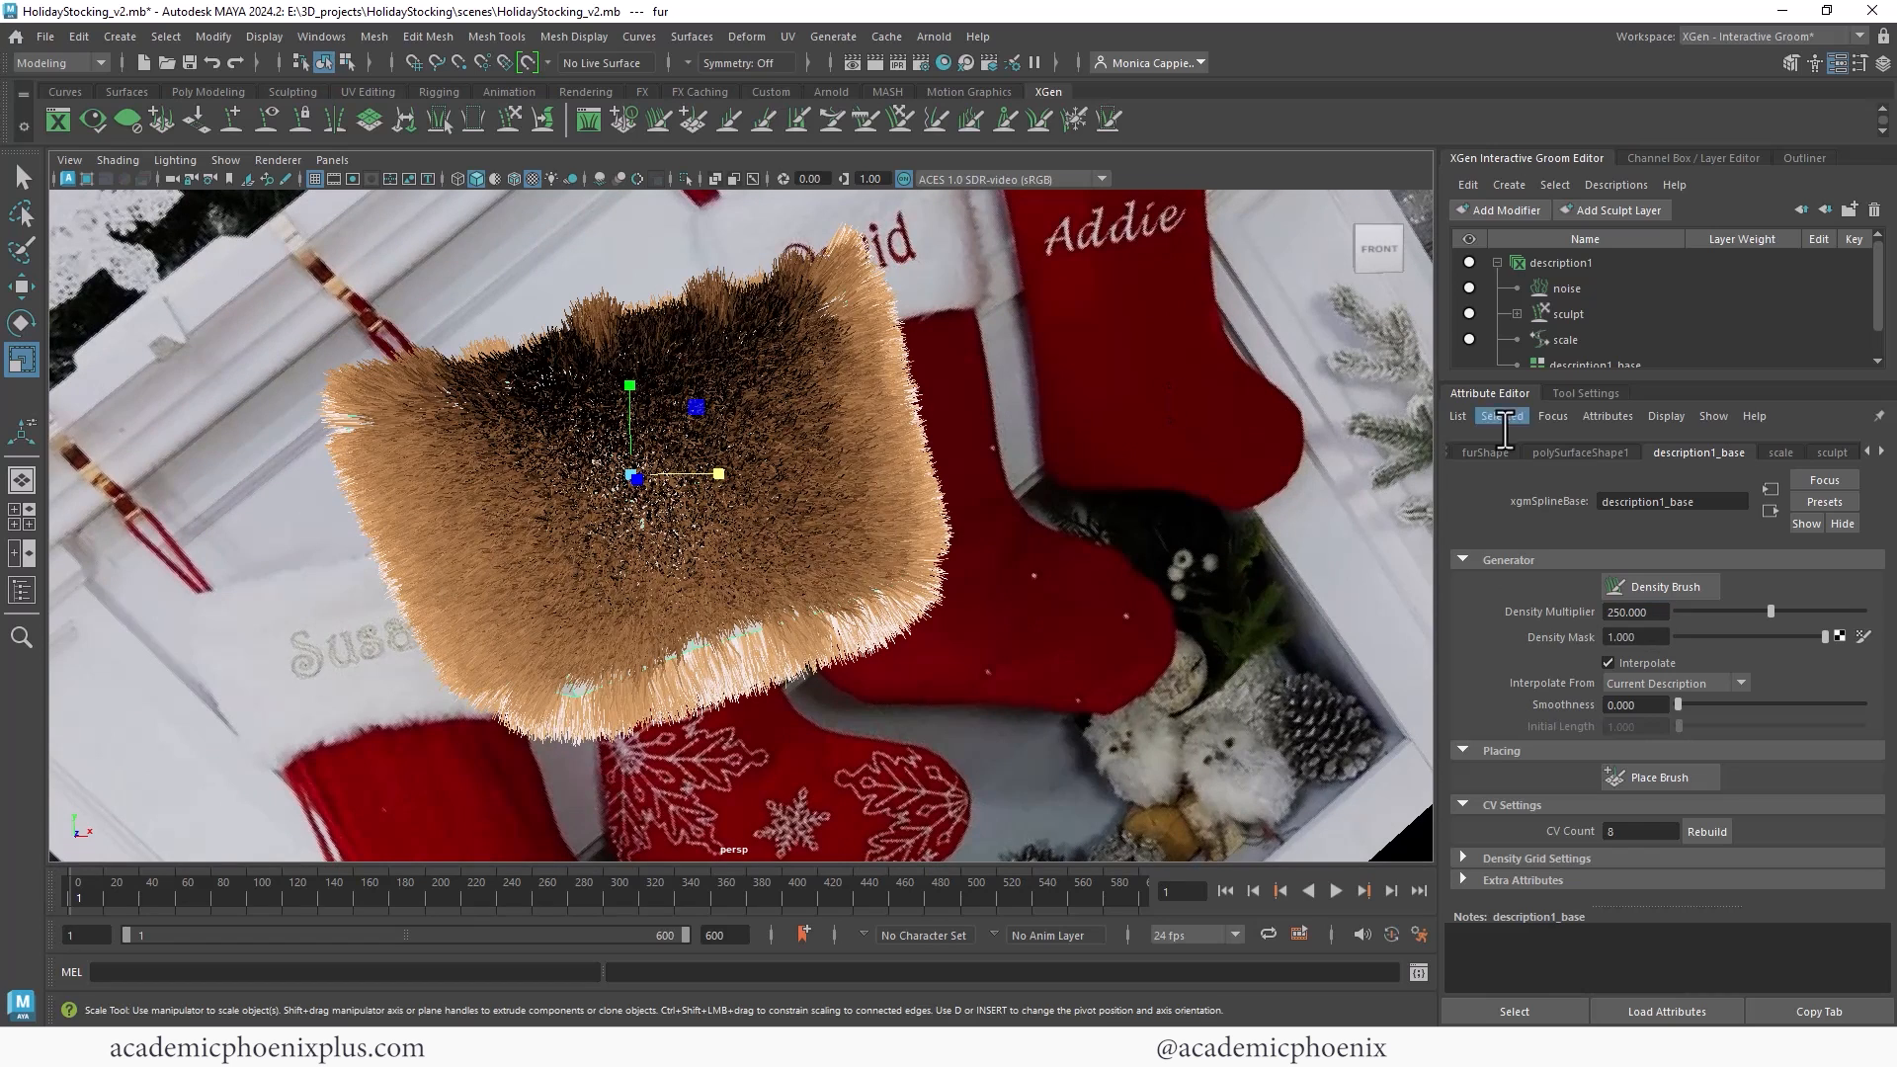
Step: Look through the fur mesh's connected nodes for the shader that colors the hair
click(1881, 451)
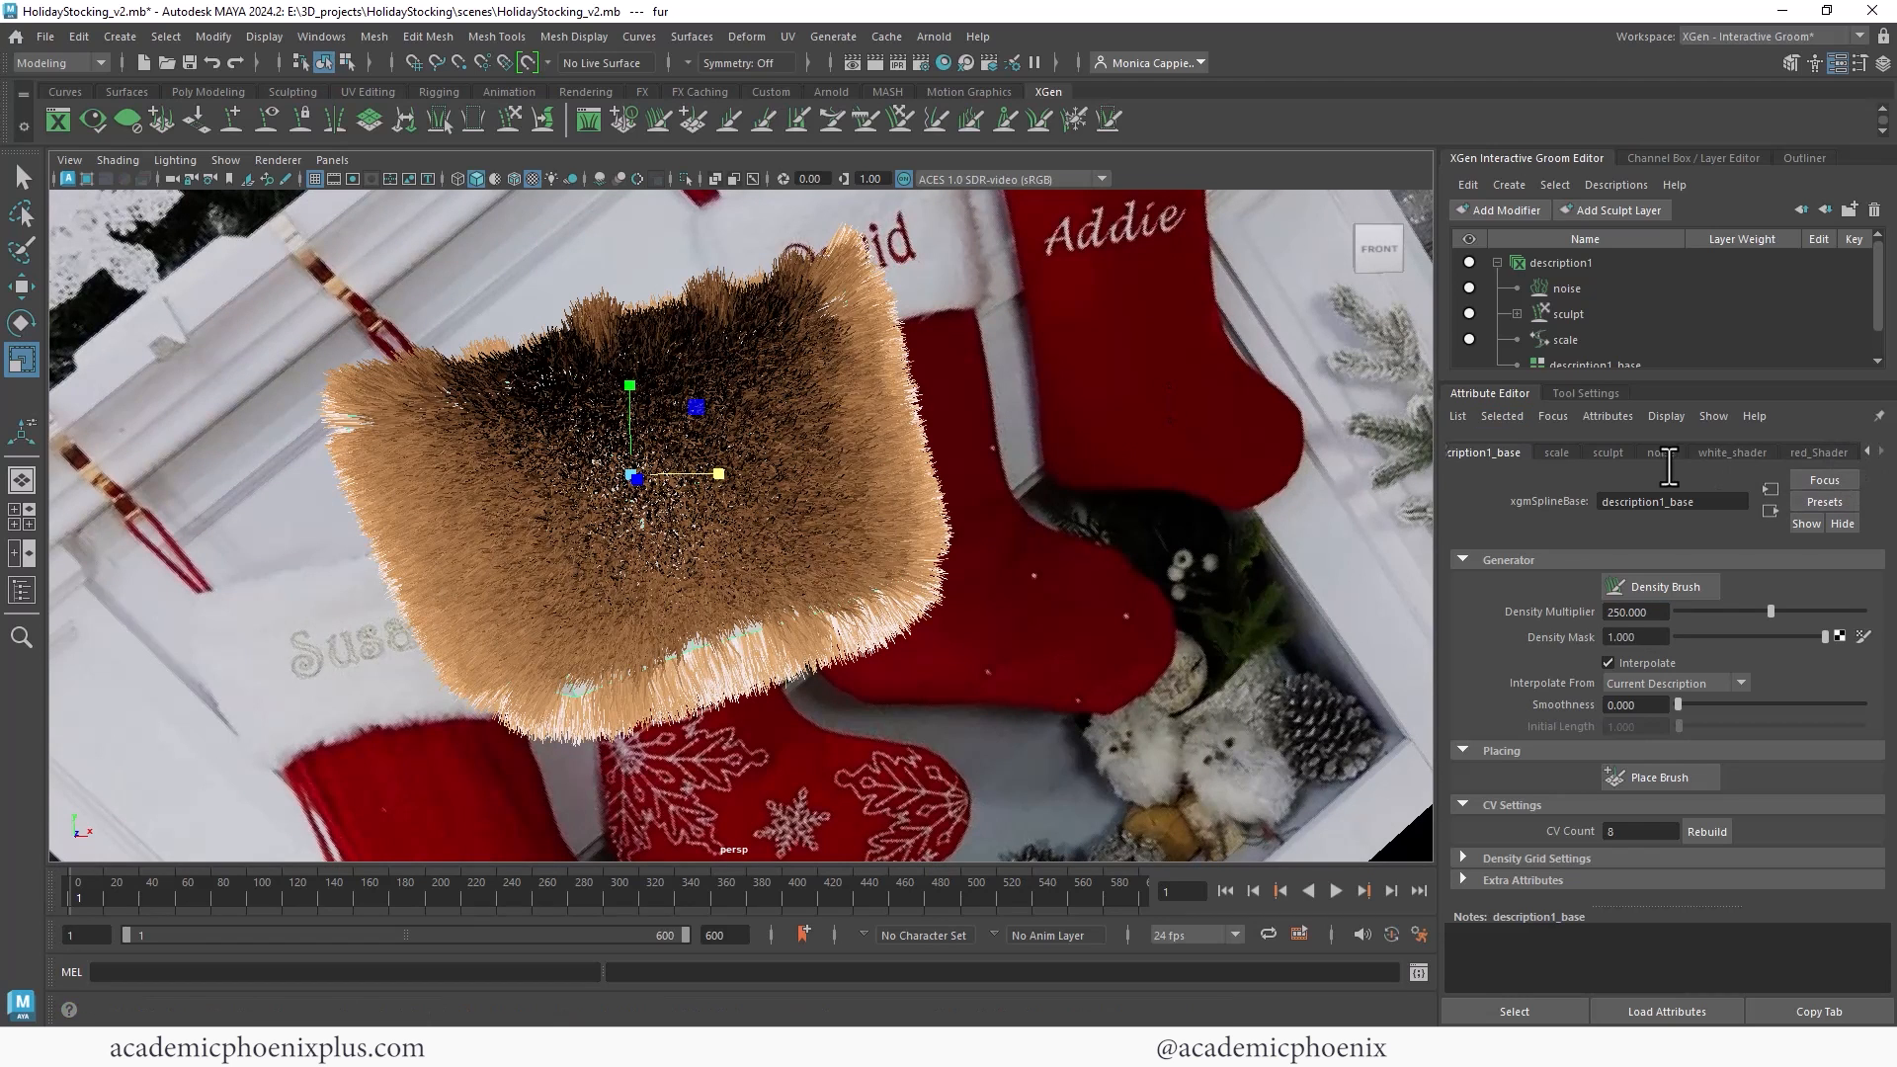
click(1558, 453)
click(1609, 452)
click(1661, 452)
click(1741, 452)
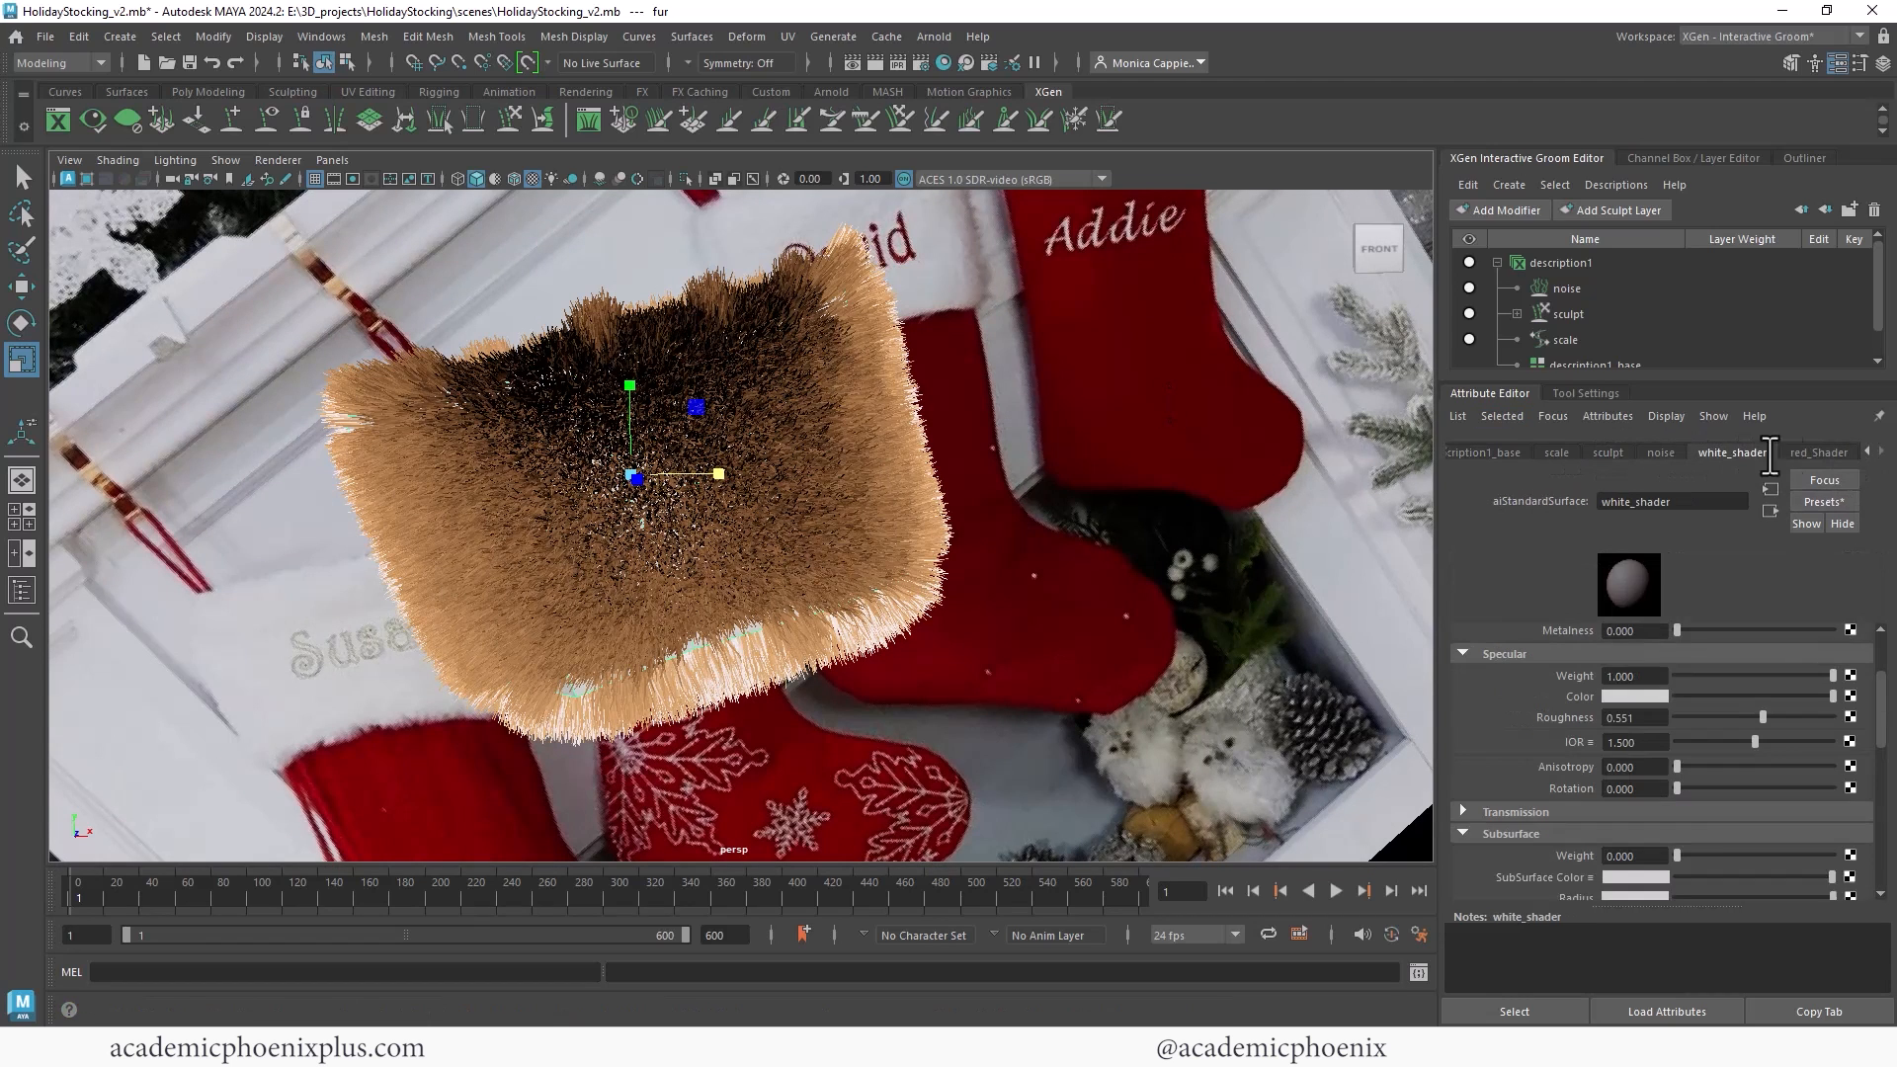
click(1845, 452)
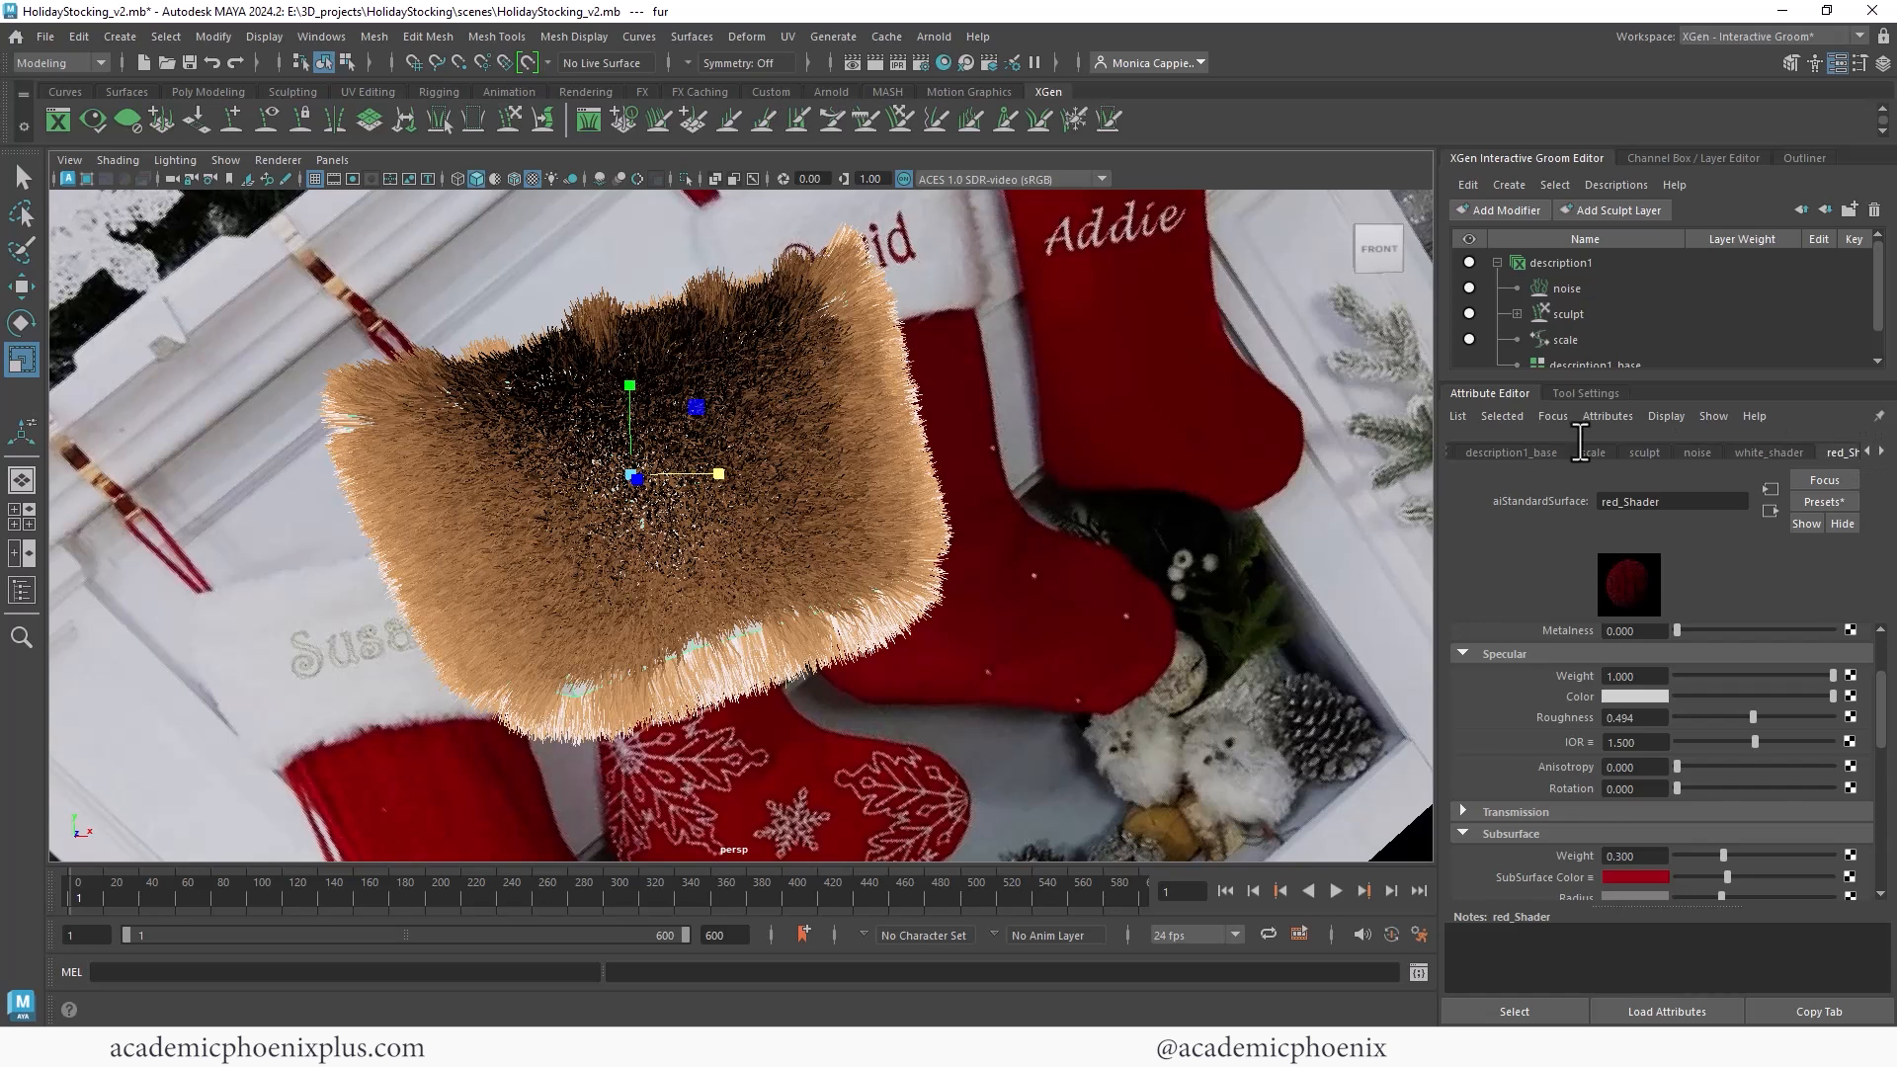
click(1480, 455)
click(1463, 456)
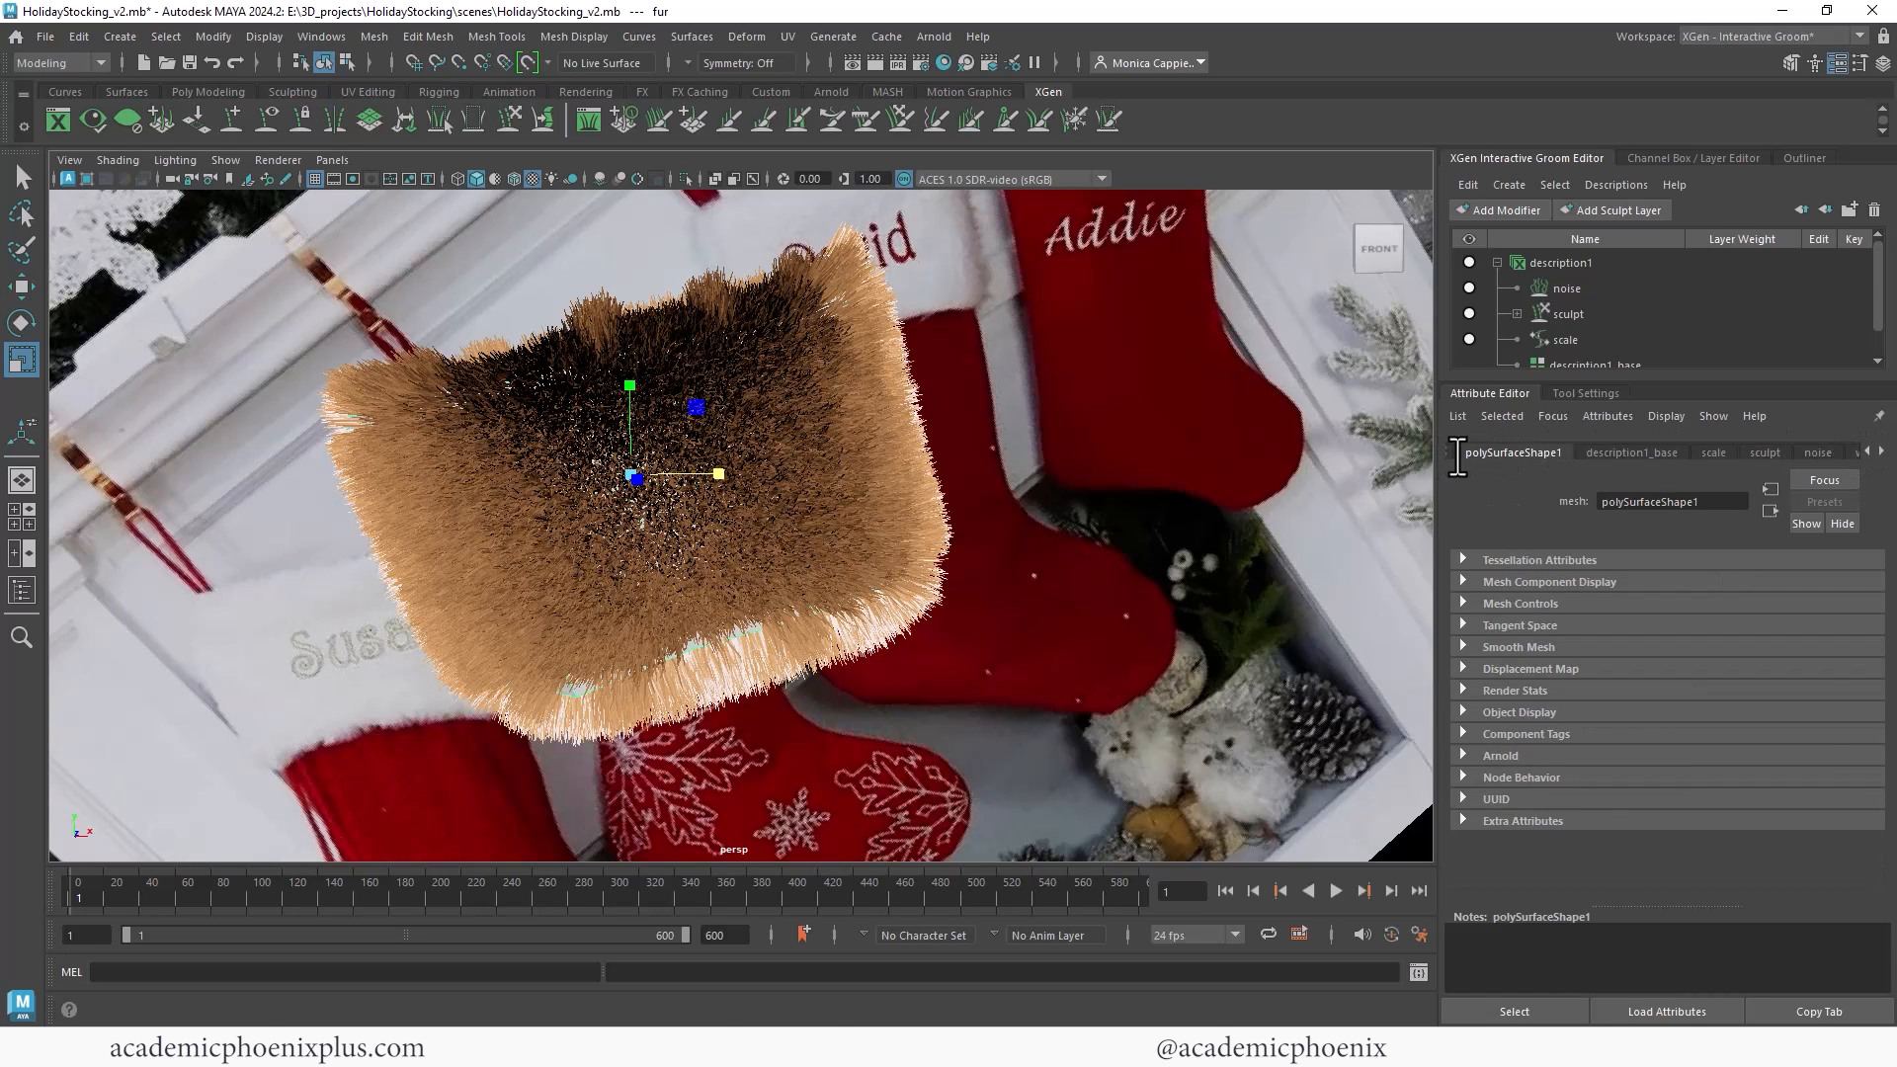
Step: Set the root color and tip color of description1's hair physical shader to white
click(1562, 264)
click(1883, 453)
click(1883, 454)
click(1784, 452)
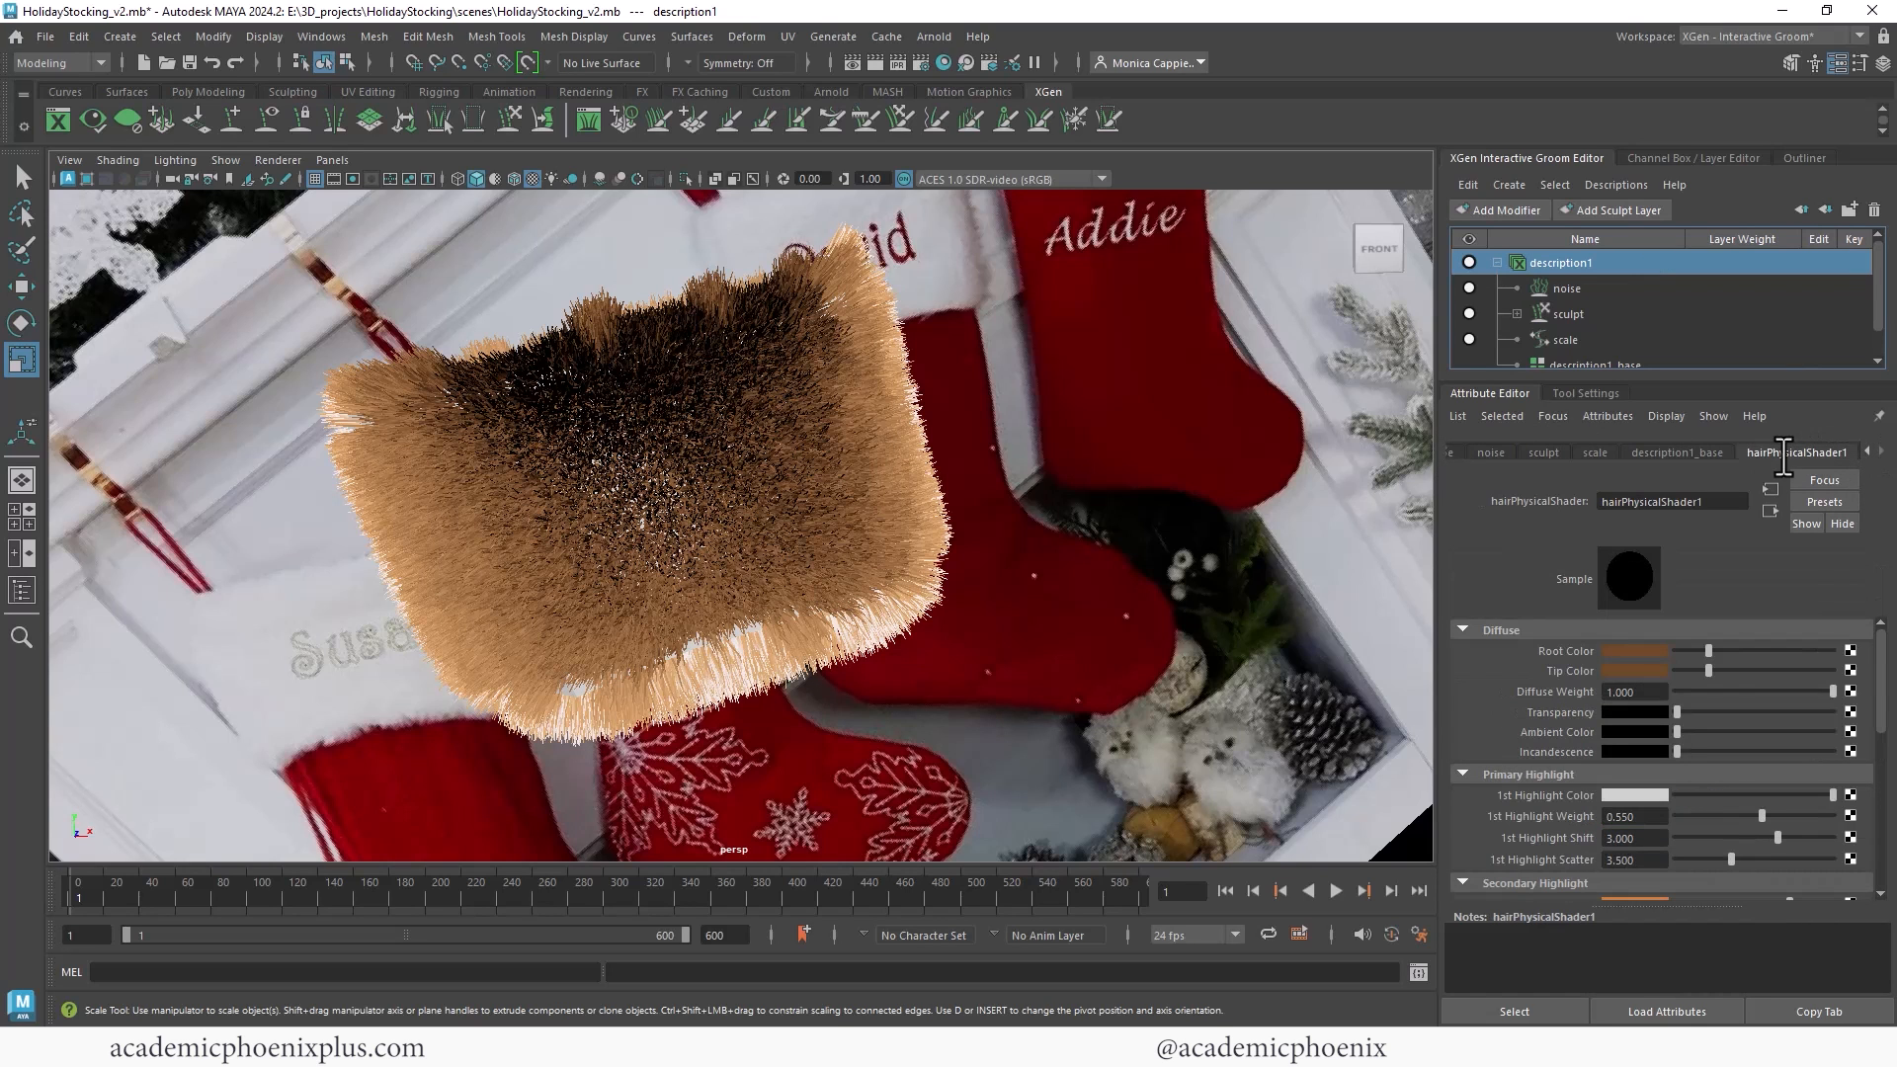
click(1635, 651)
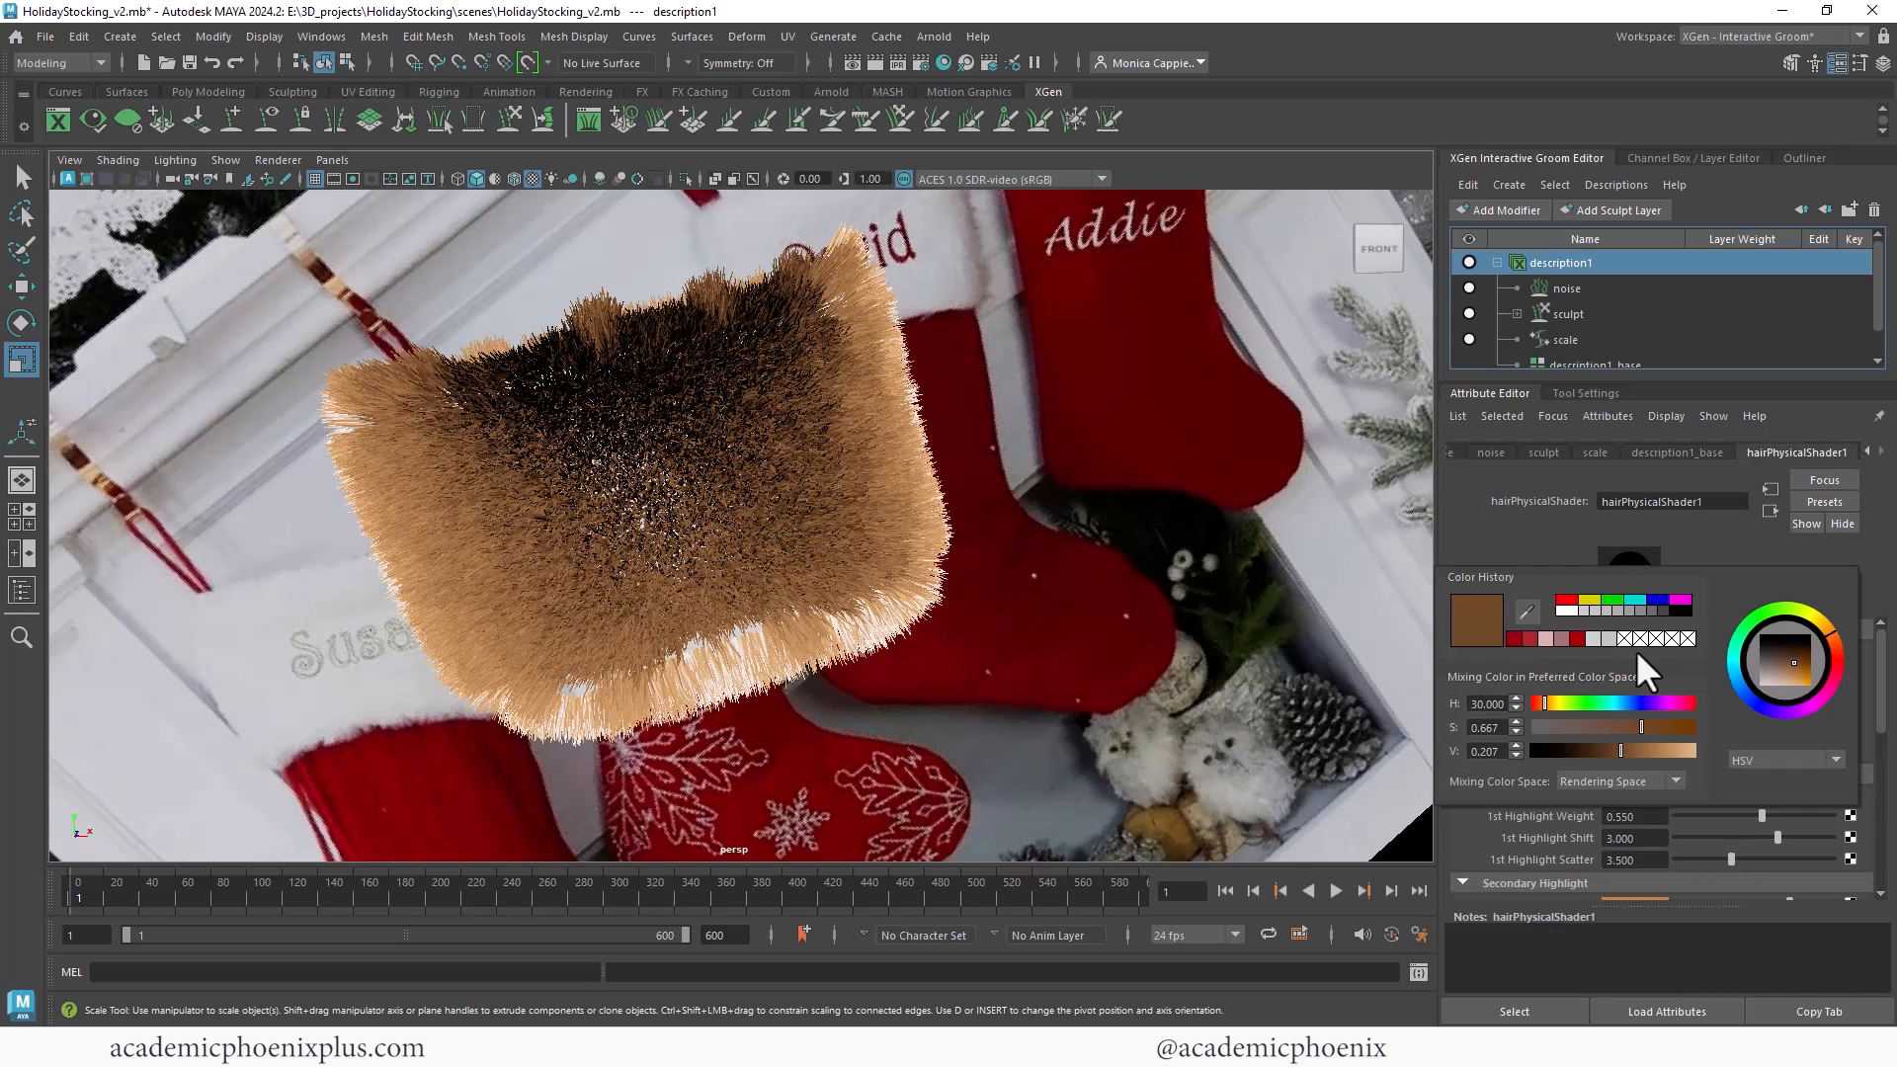
click(1571, 607)
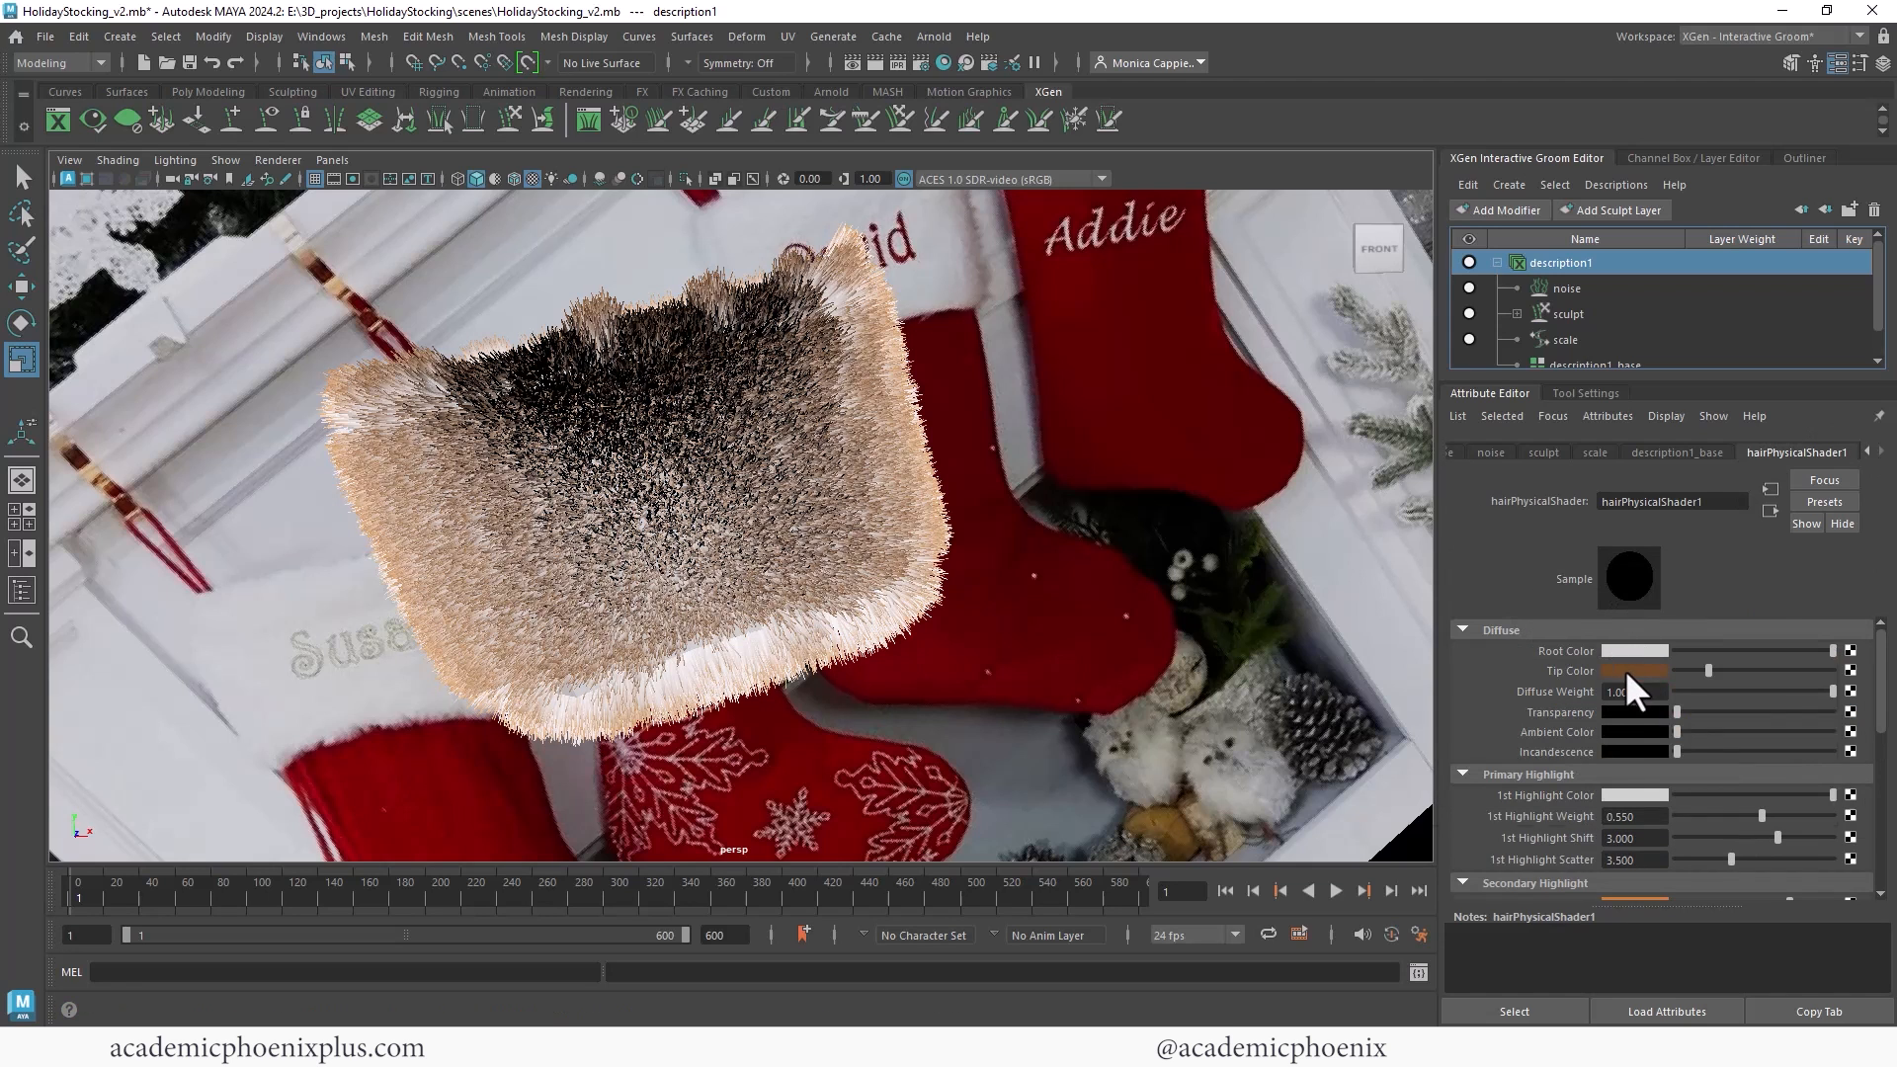
click(1626, 670)
click(1489, 656)
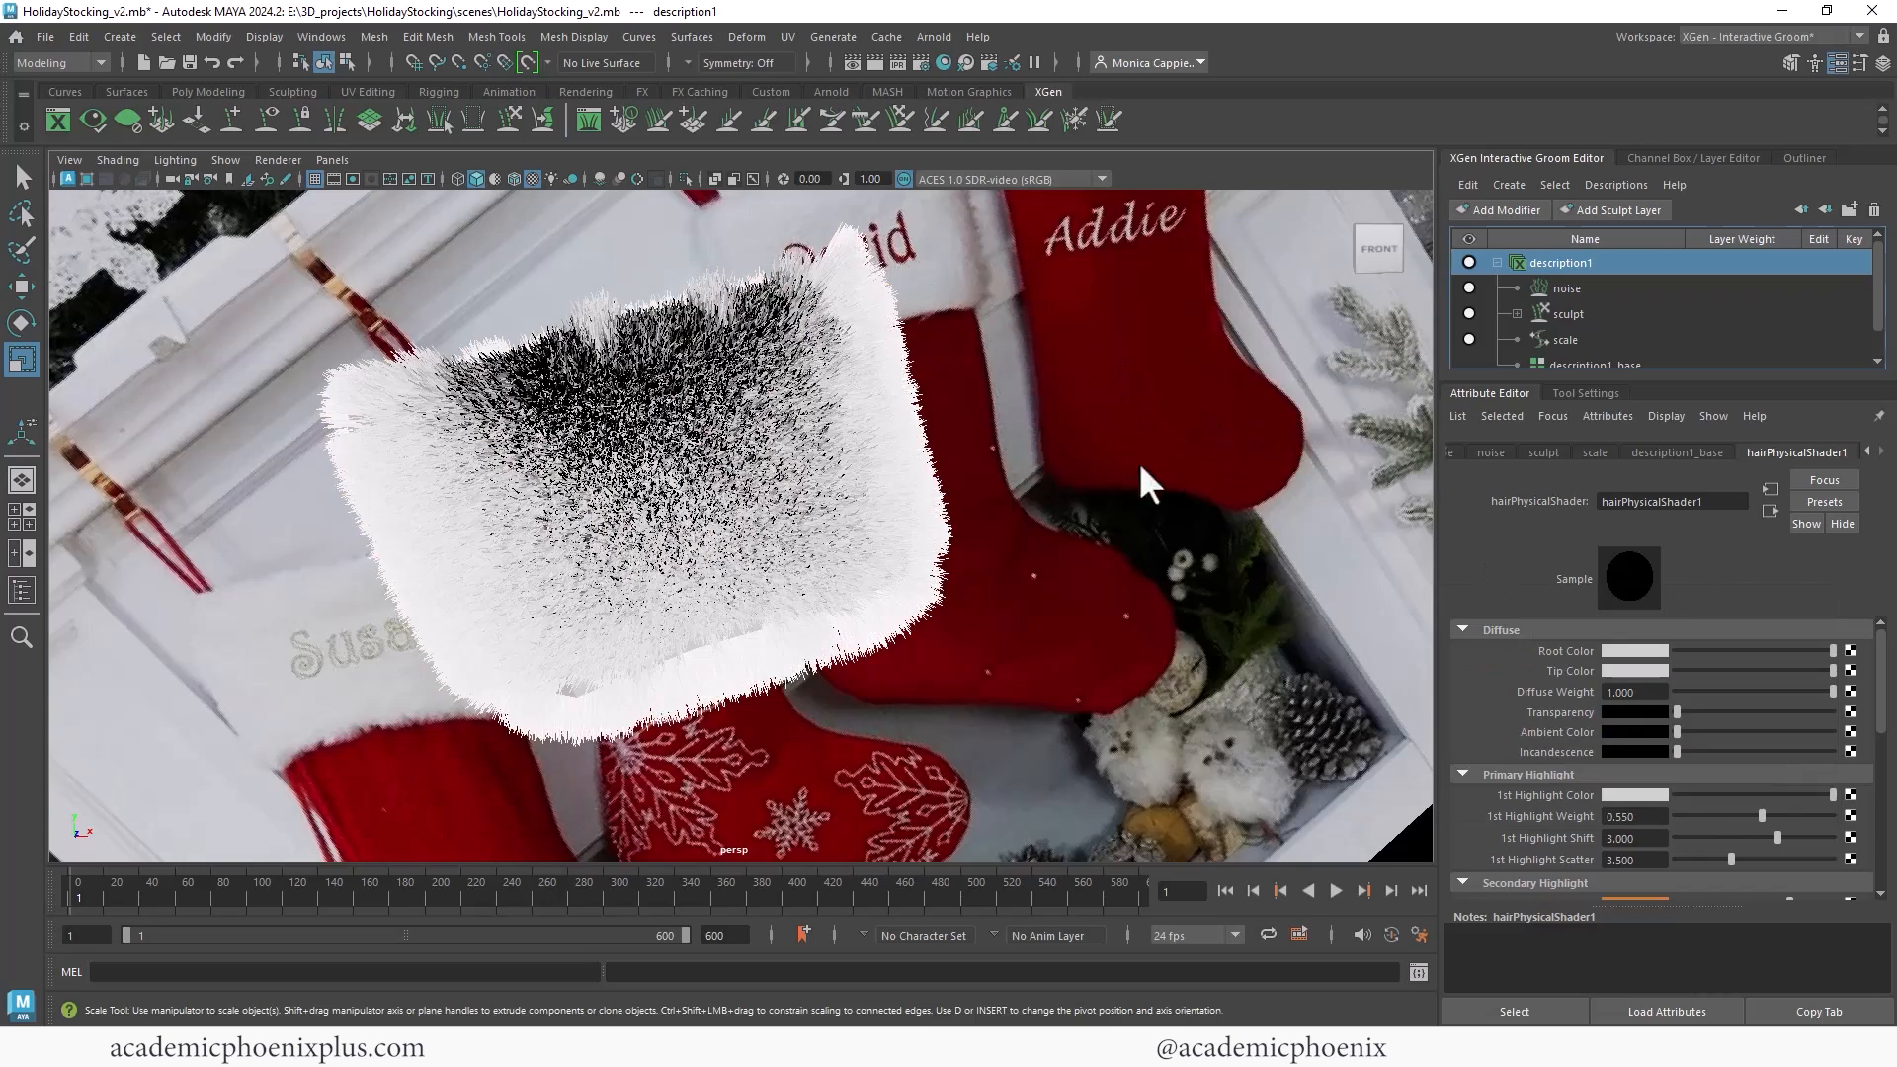
Step: Hide the cuff mesh underneath the fur and run an Arnold test render
alt+right_drag(1140, 462, 732, 363)
alt+drag(732, 364, 755, 399)
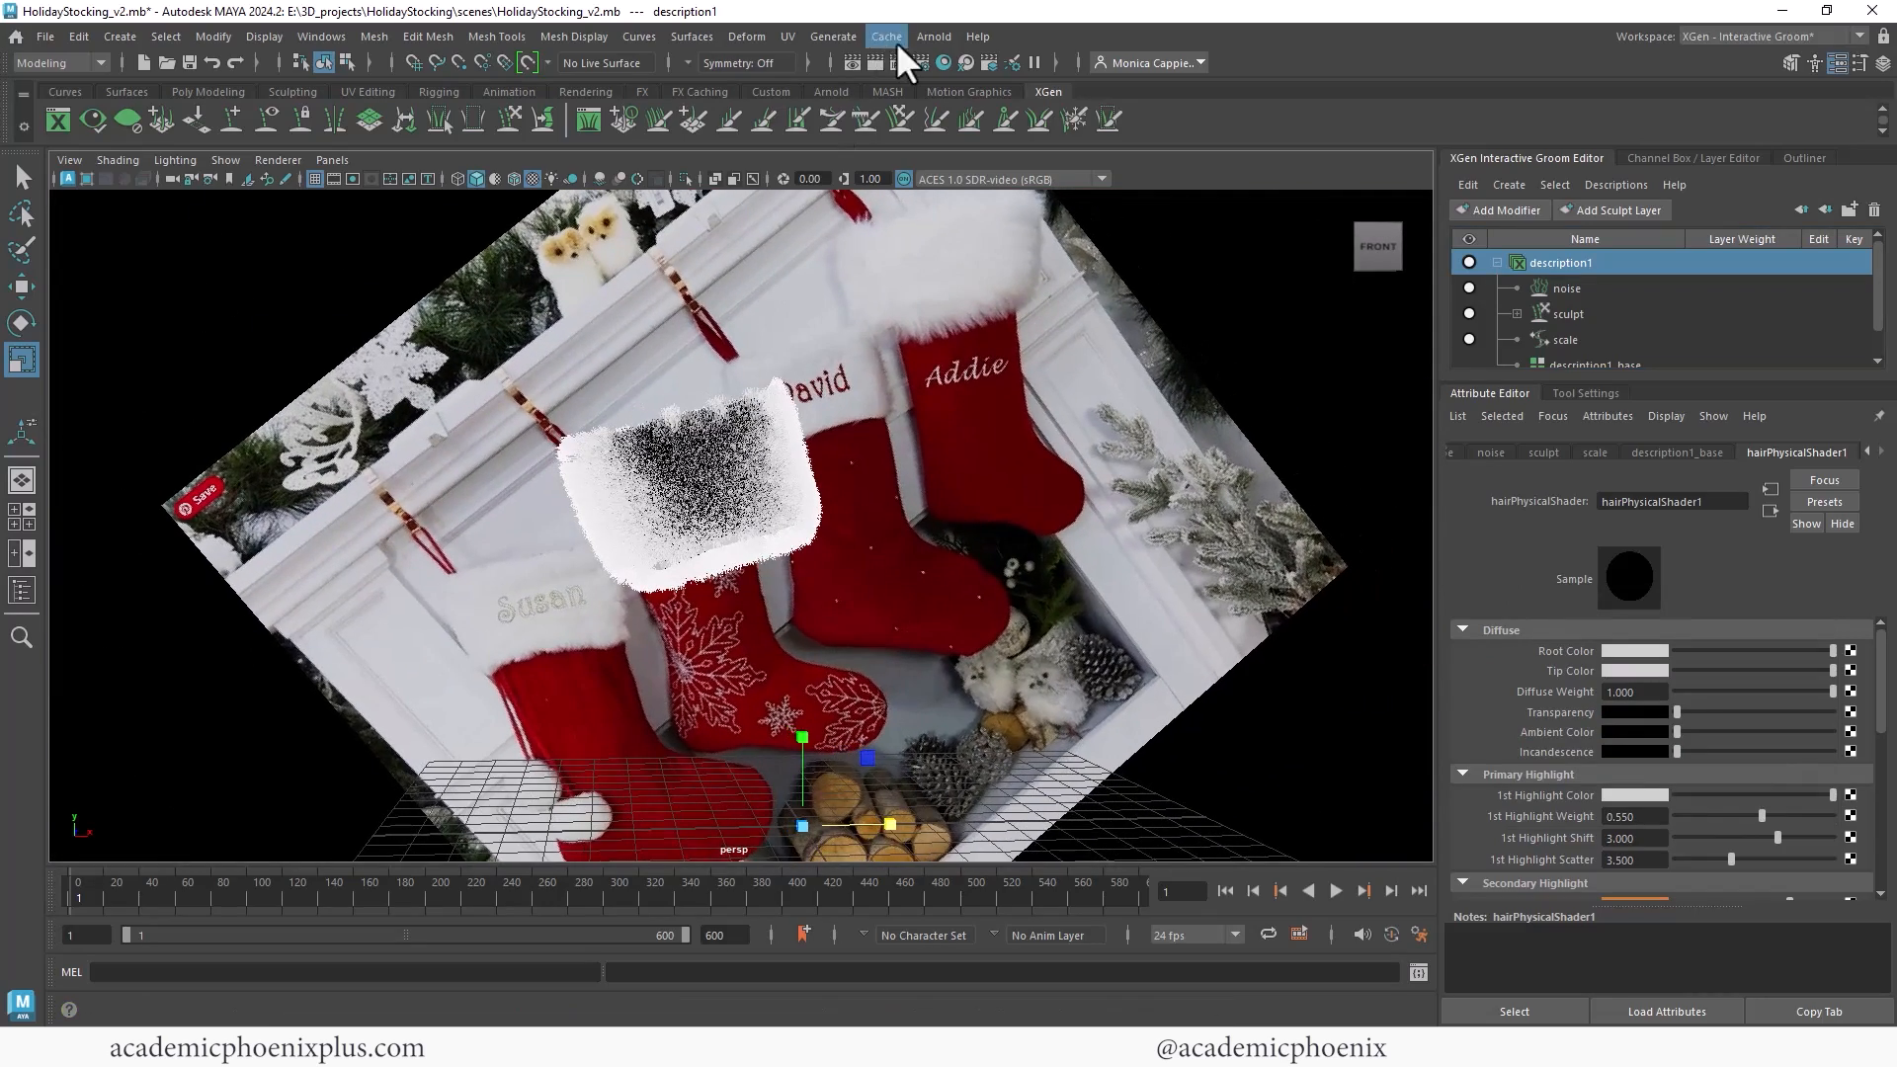
click(705, 538)
key(ctrl+h)
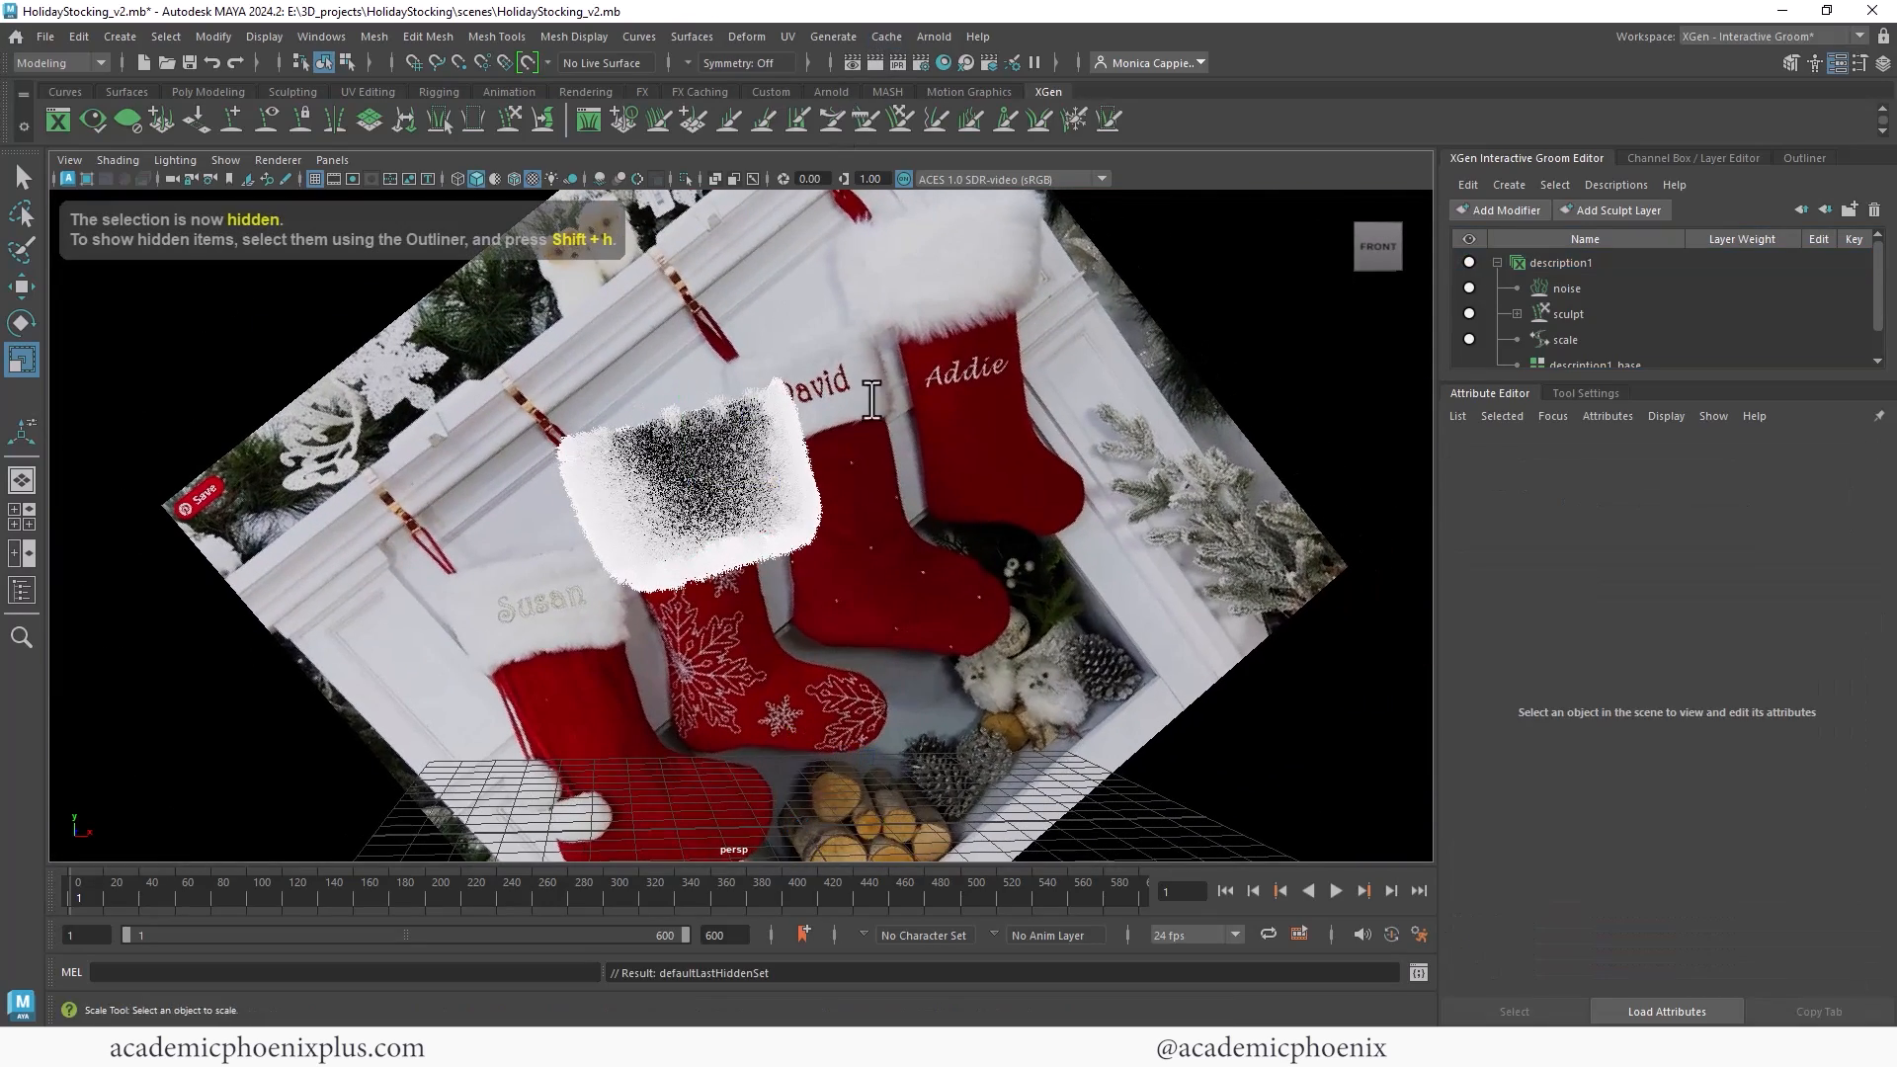
click(891, 67)
click(1187, 138)
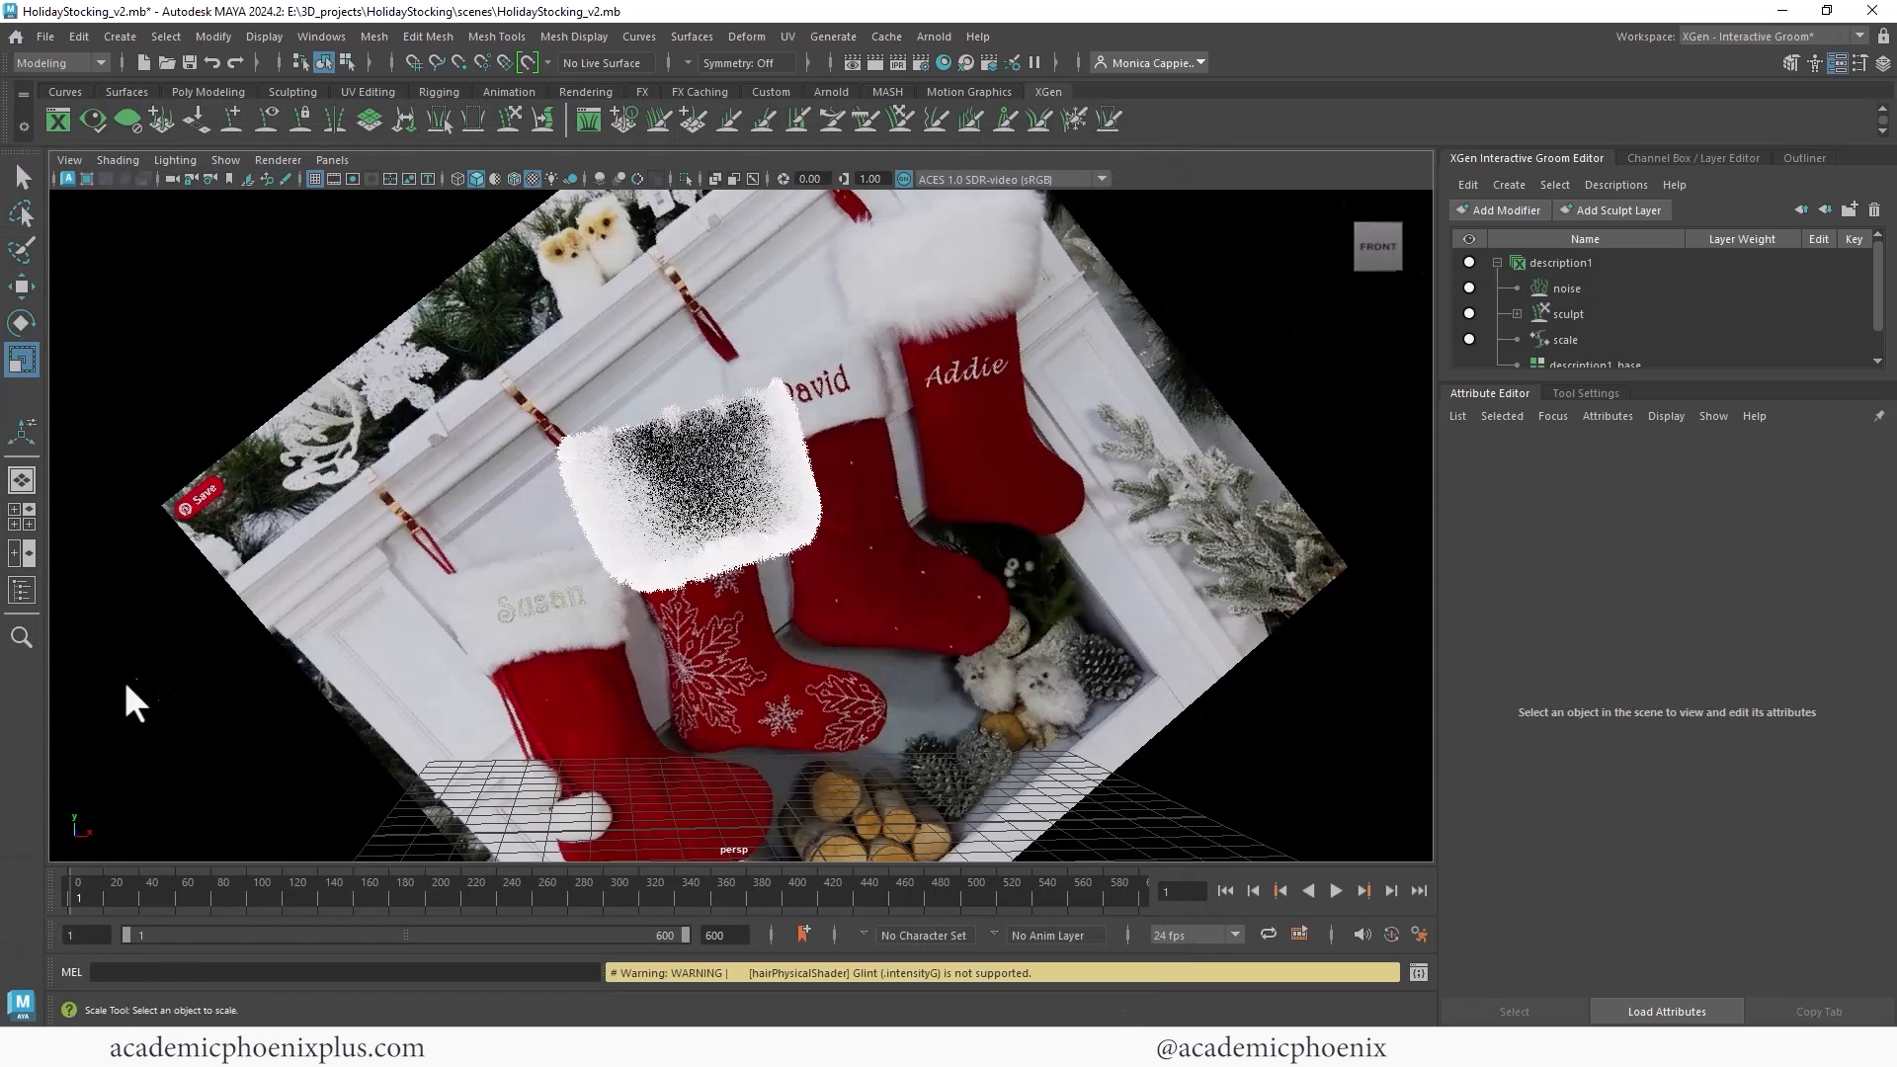
Step: Unhide the stocking1 mesh and return to the interactive groom's modifier list
click(35, 587)
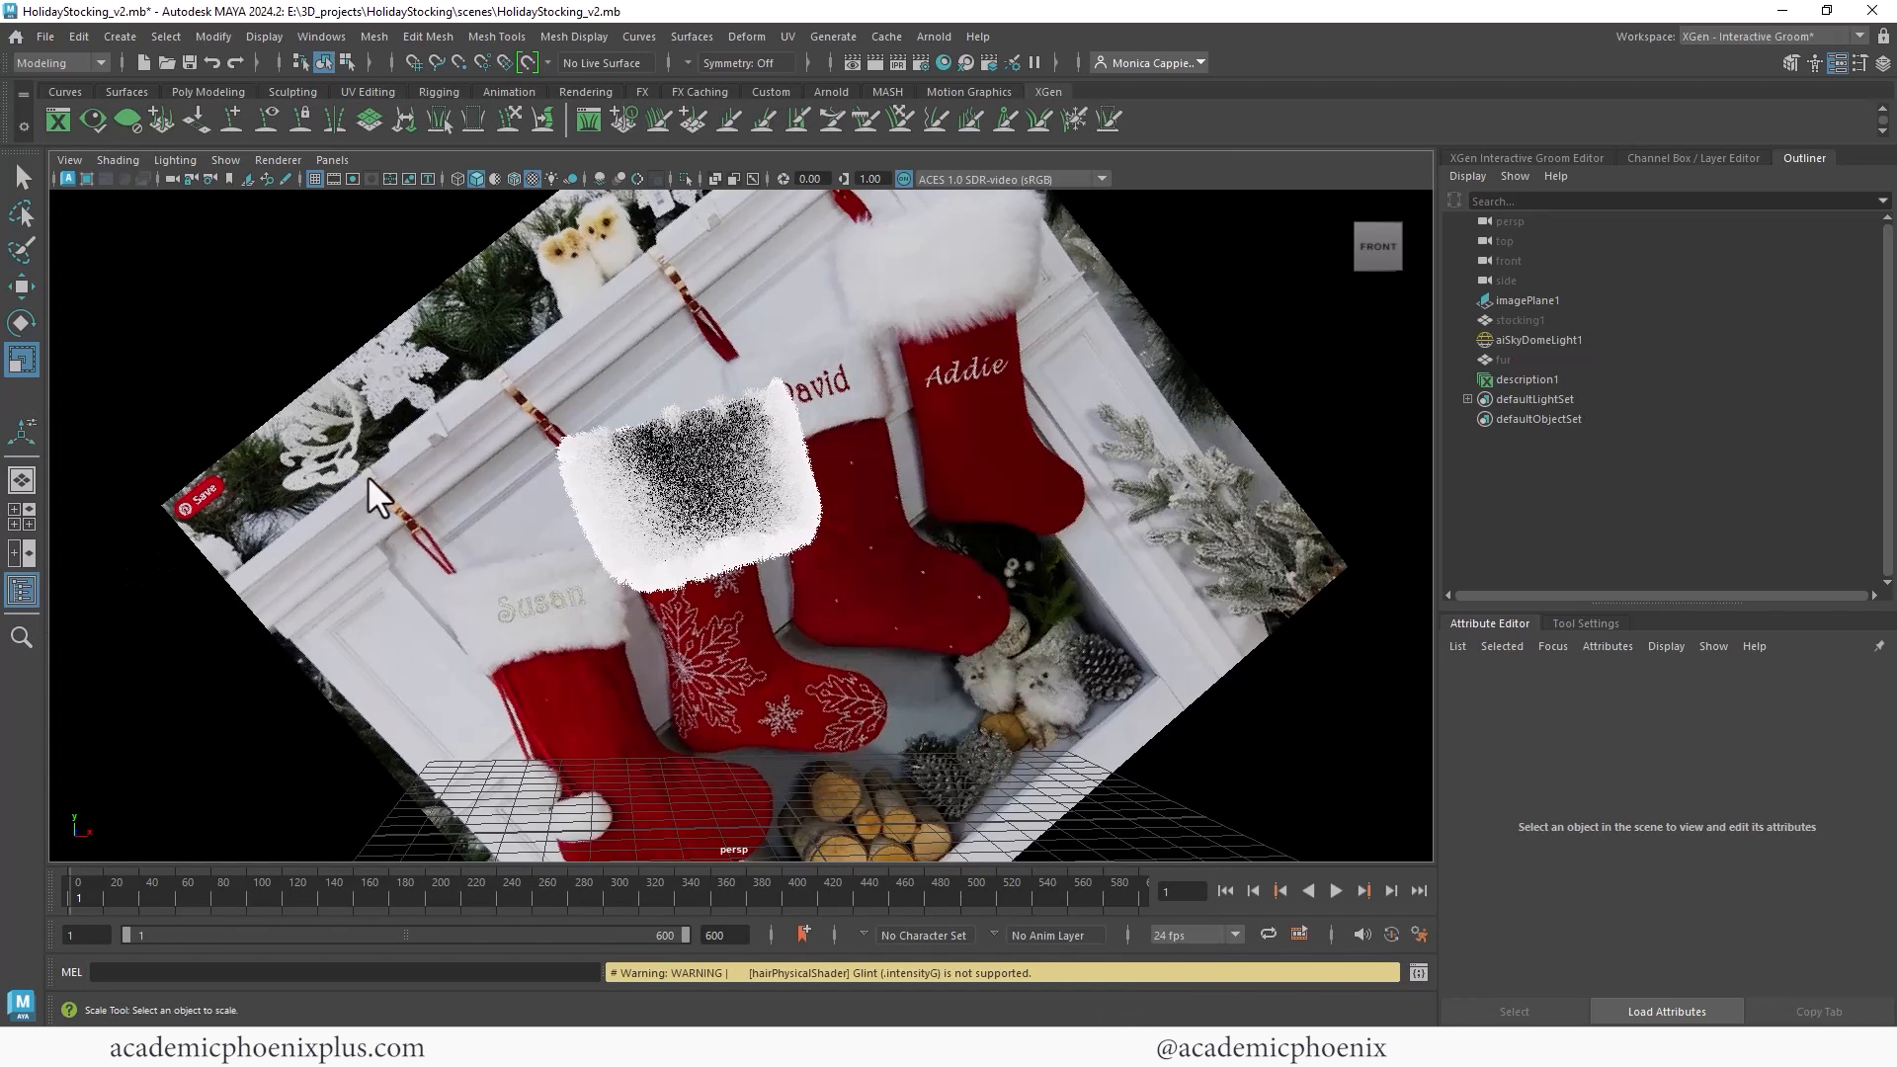
click(1533, 321)
key(shift+h)
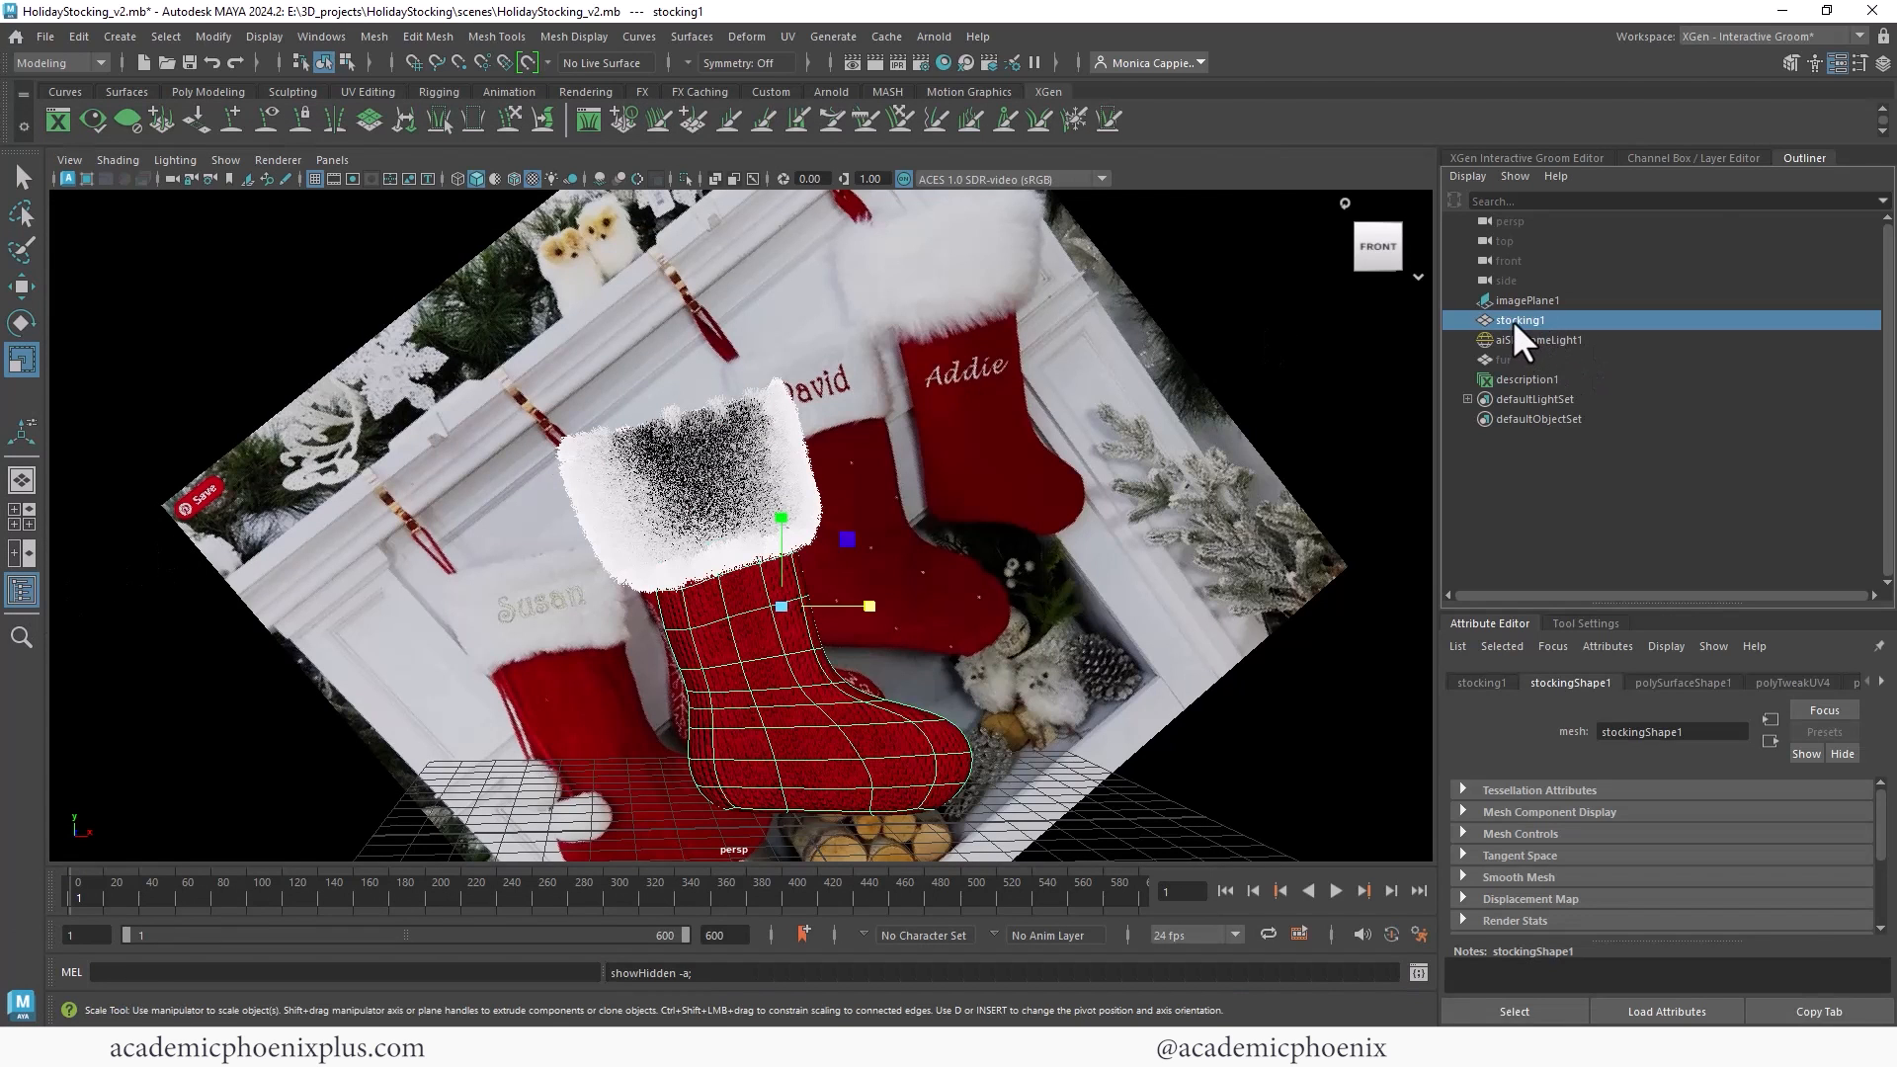
click(1565, 158)
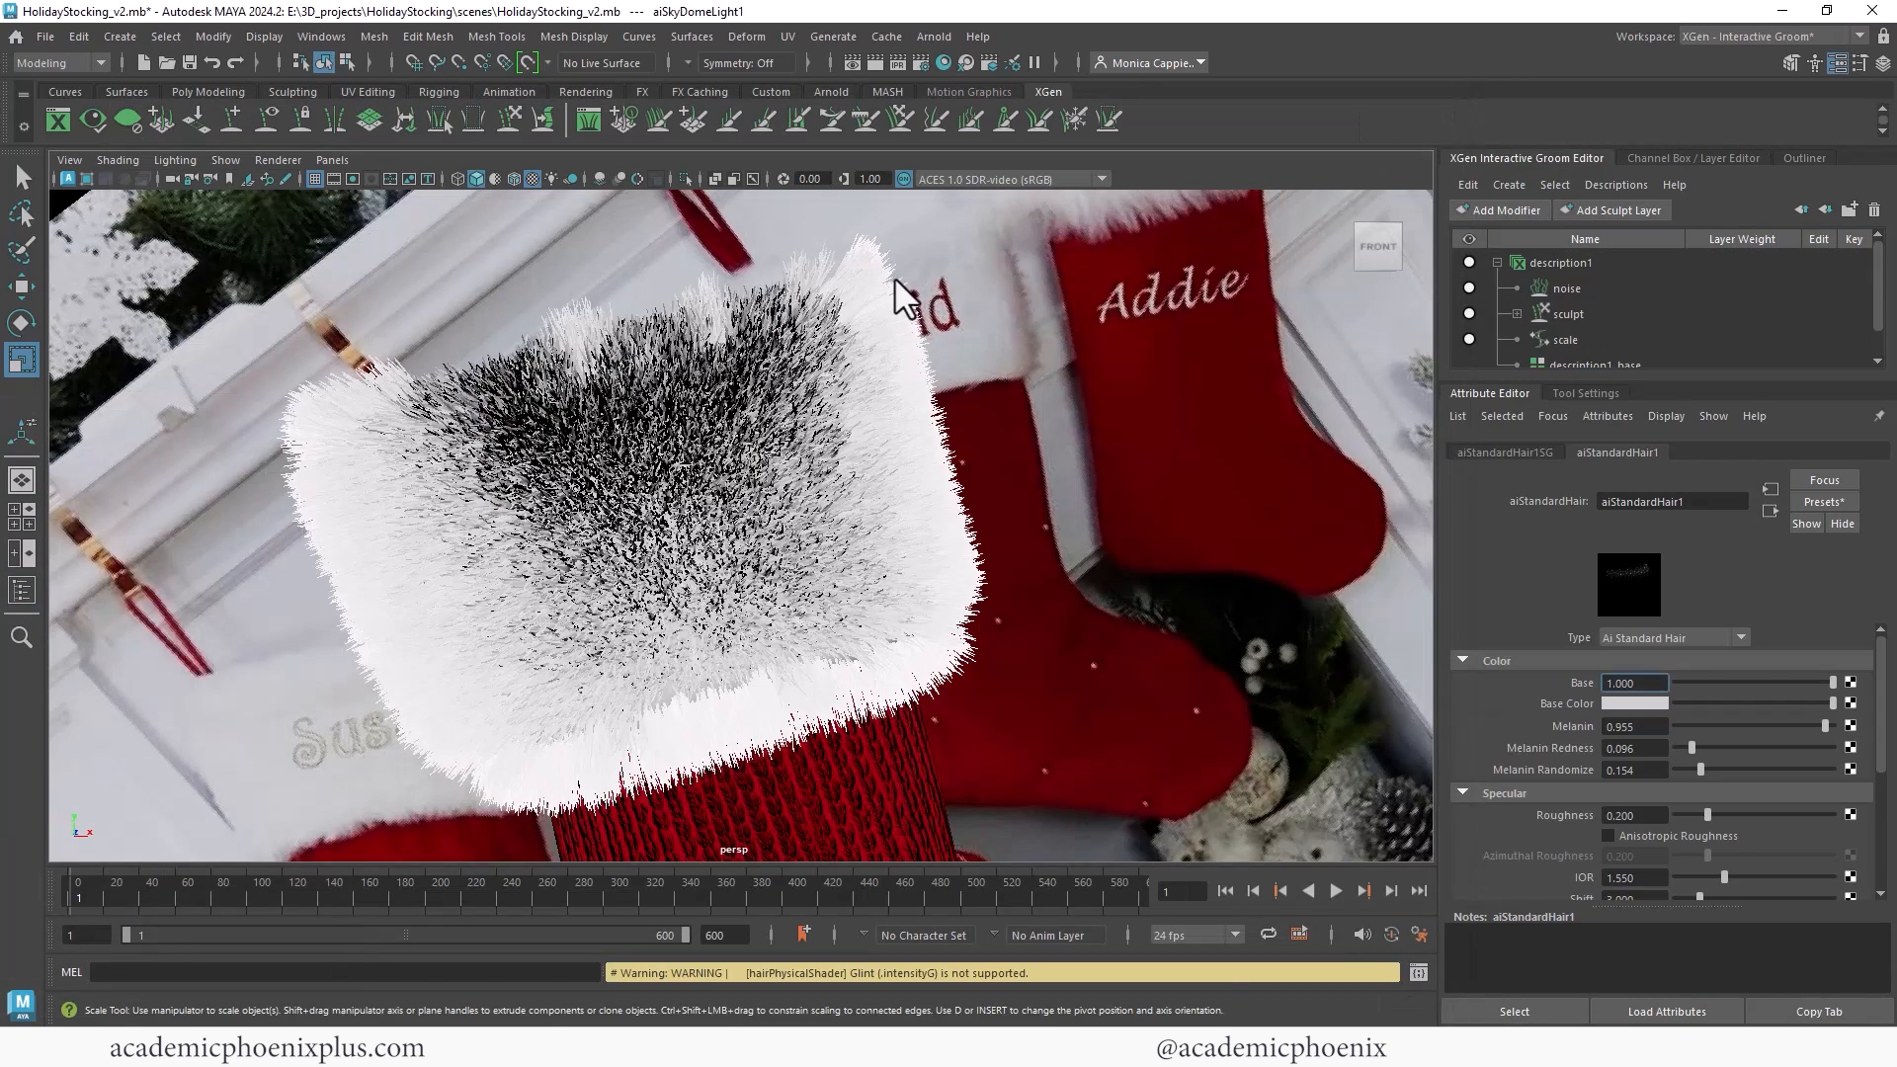
Step: Start assigning a new material to the fur and filter the available shaders by "hair"
right_click(886, 275)
click(1028, 633)
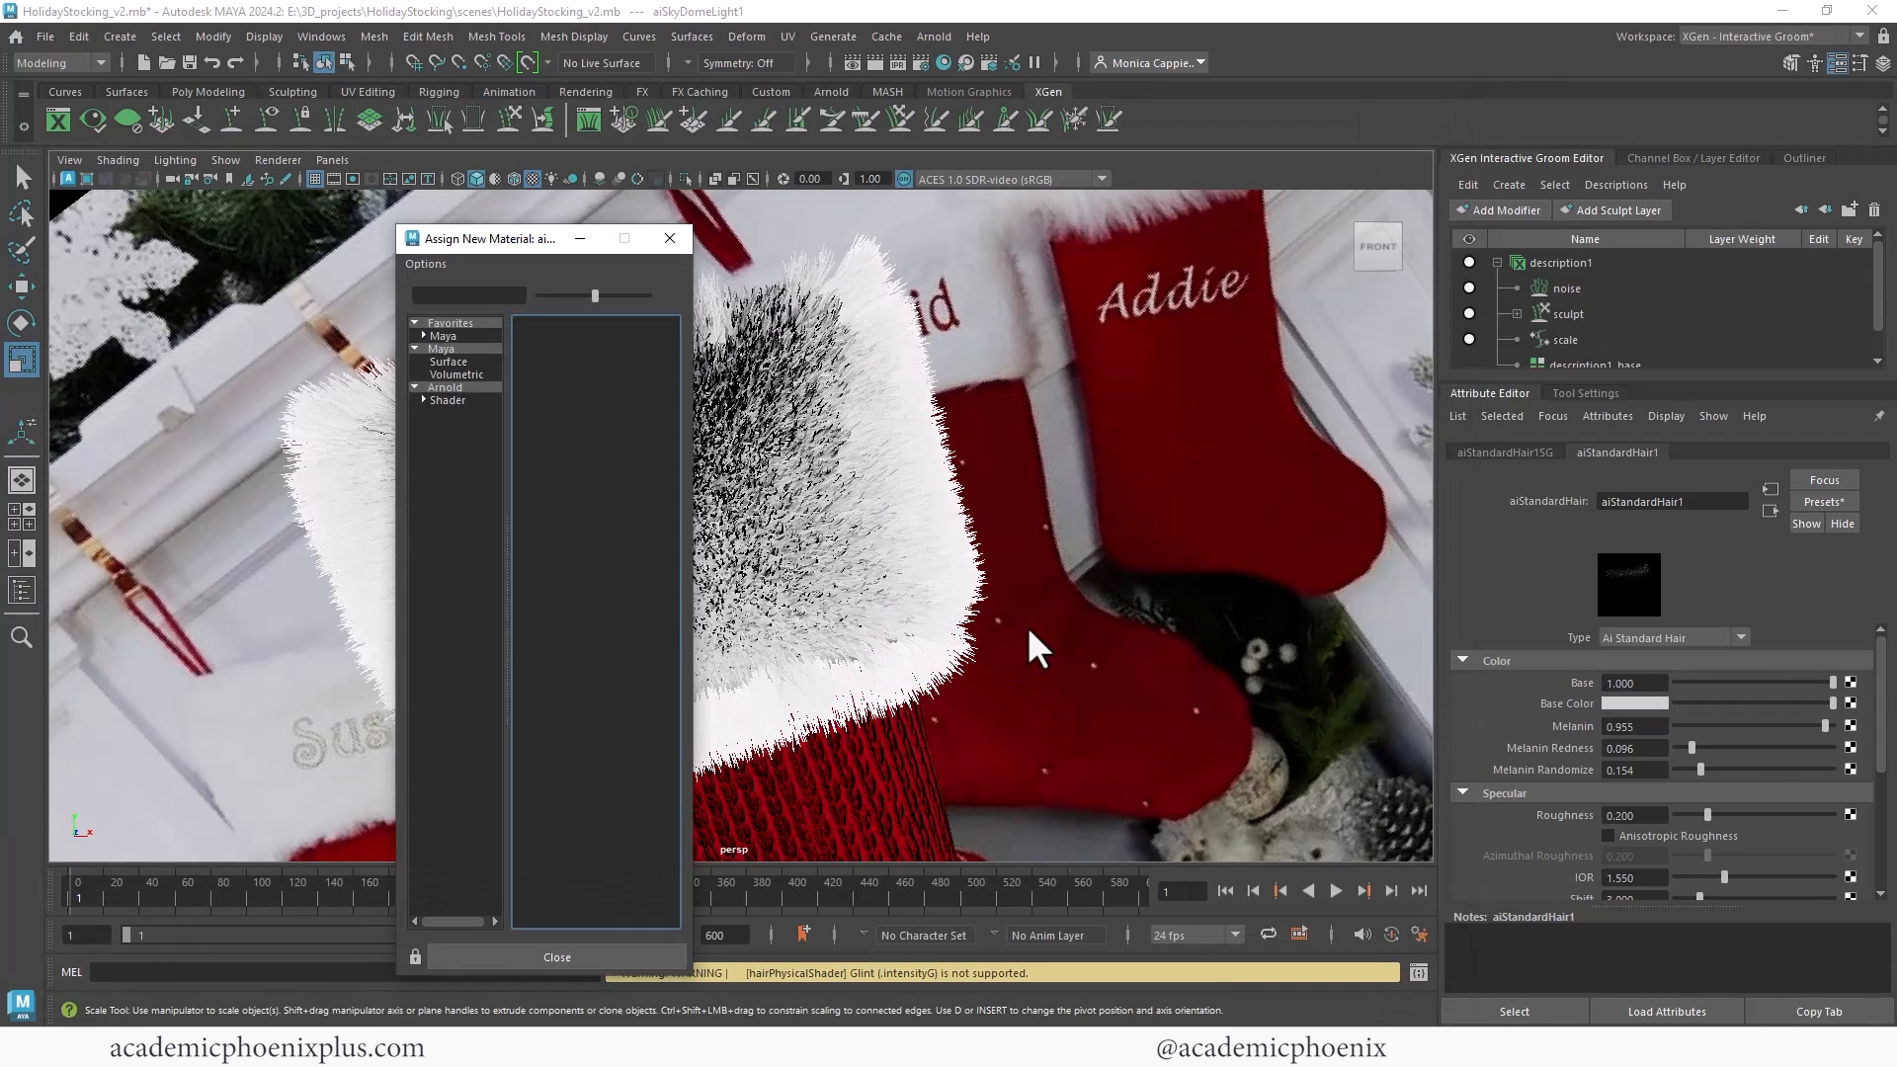
click(482, 296)
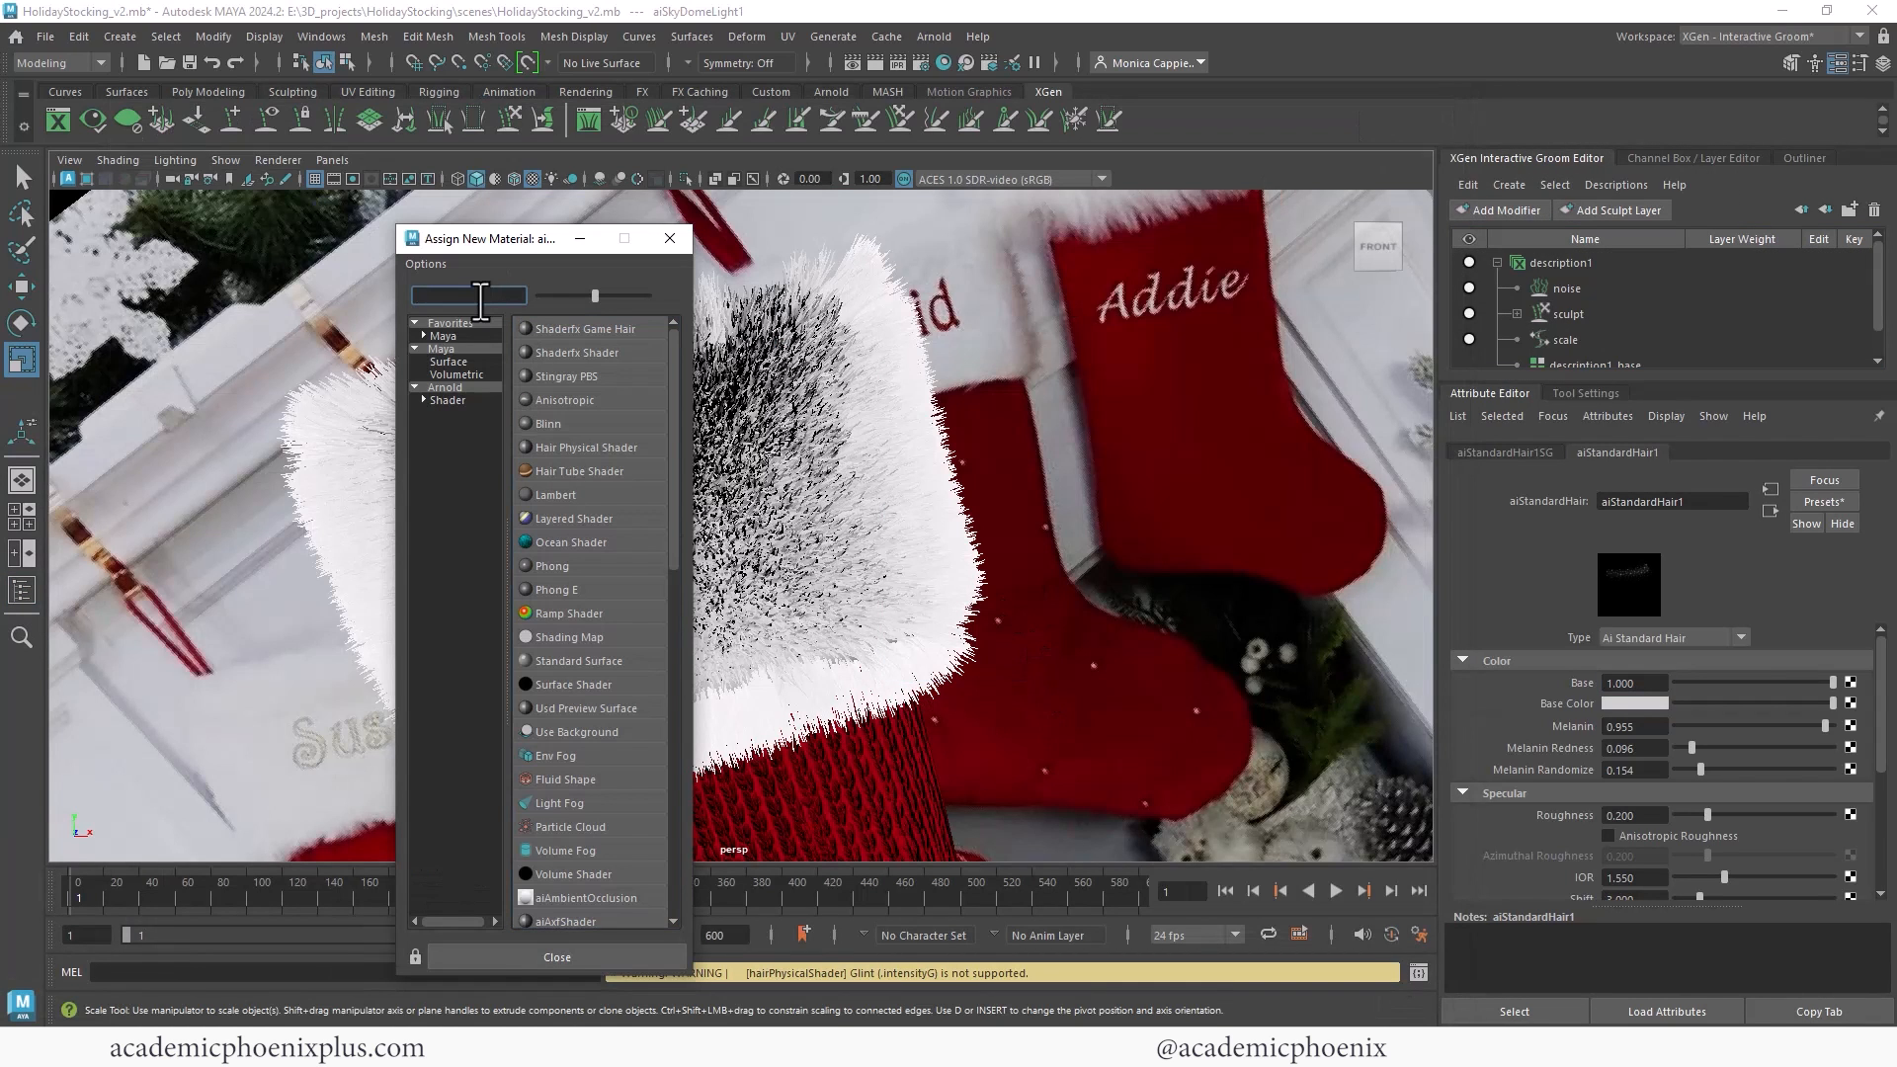
text(hair)
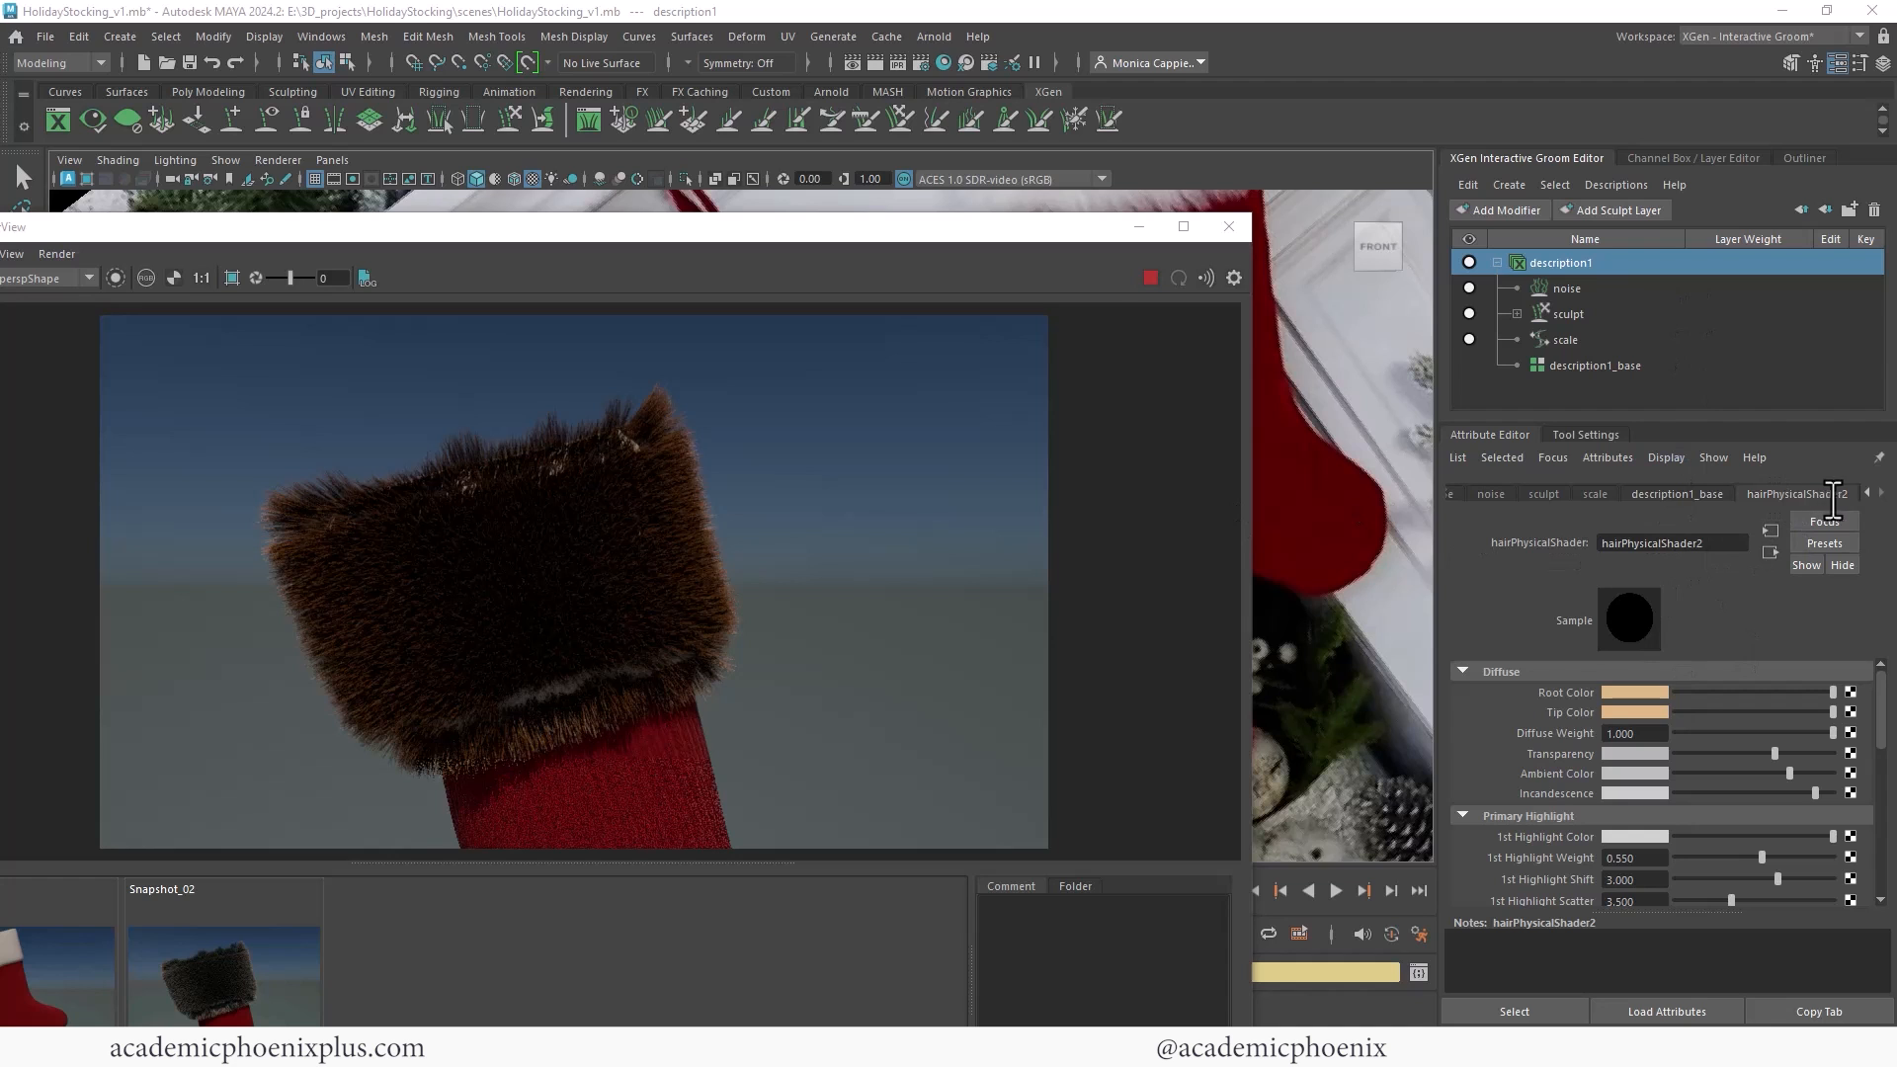
Step: Set hairPhysicalShader2's root and tip colors to white and reduce its transparency, ambient color and incandescence to black
click(1636, 695)
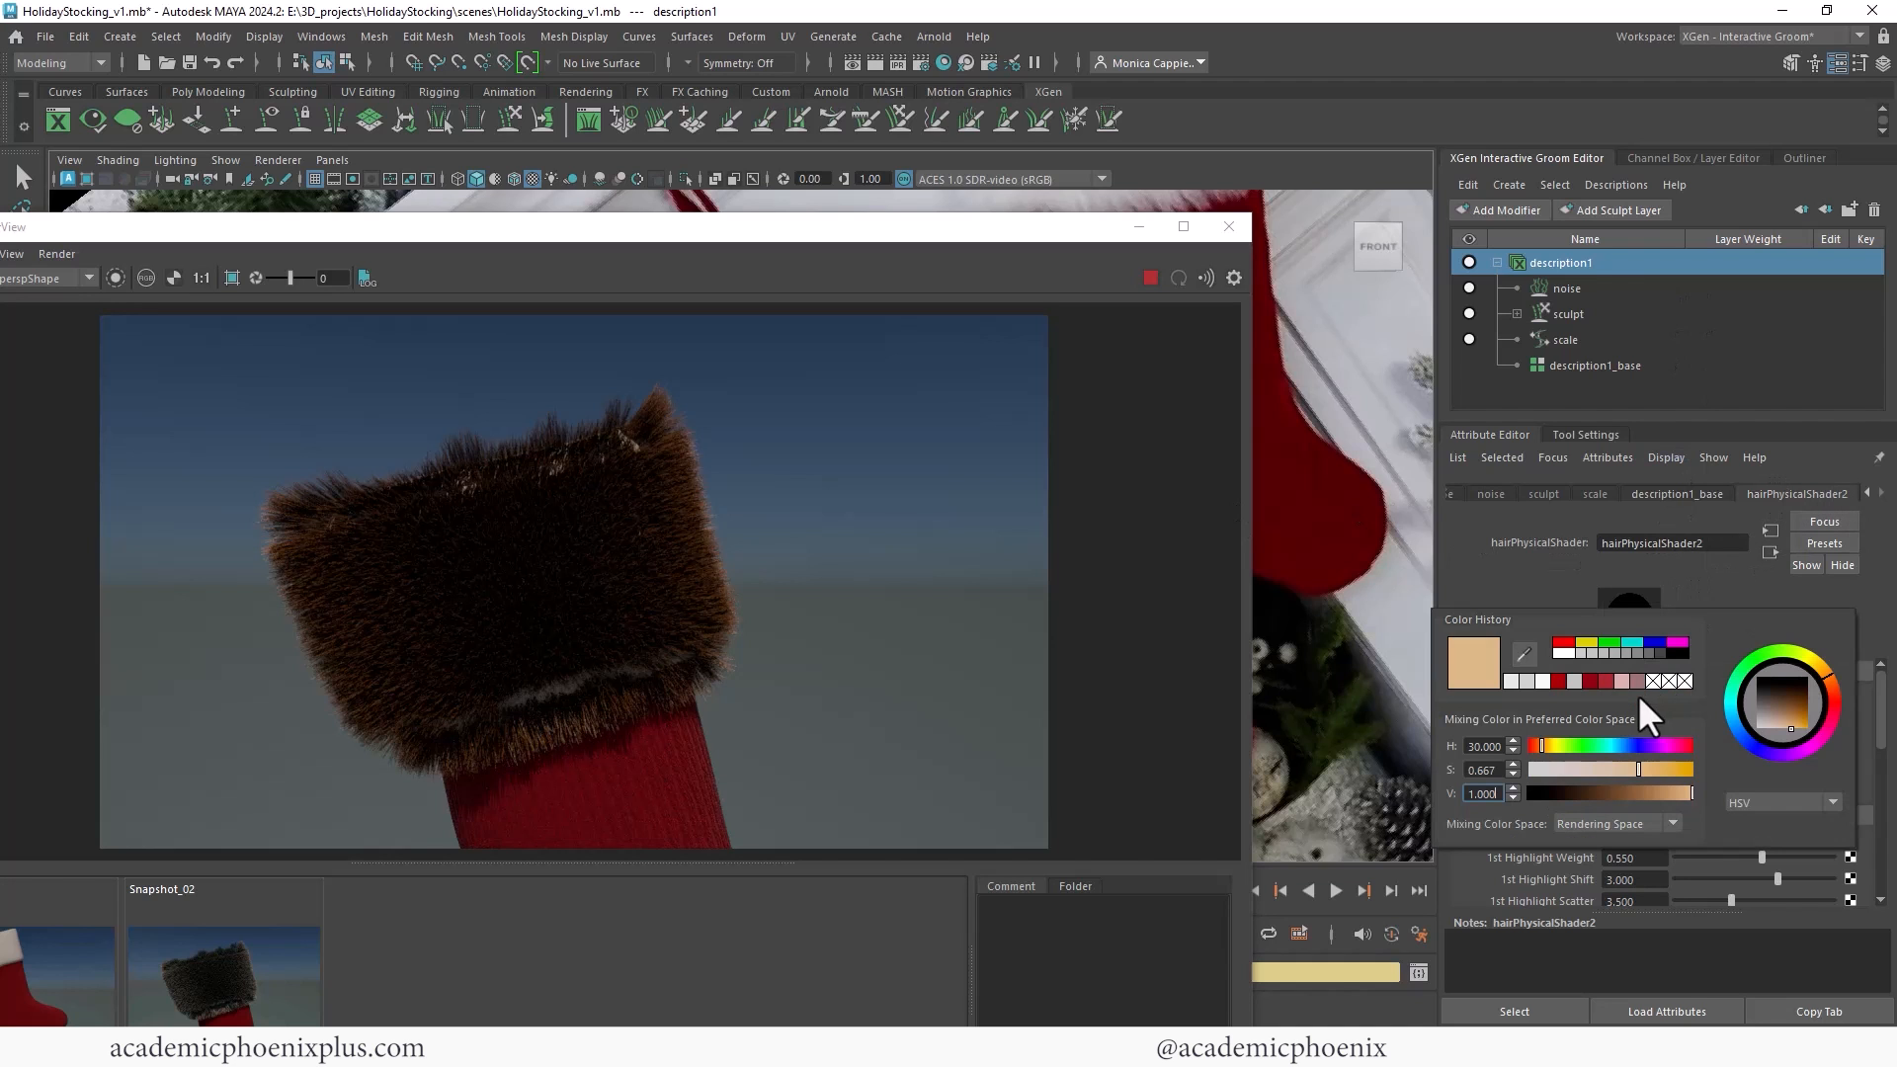
click(1511, 682)
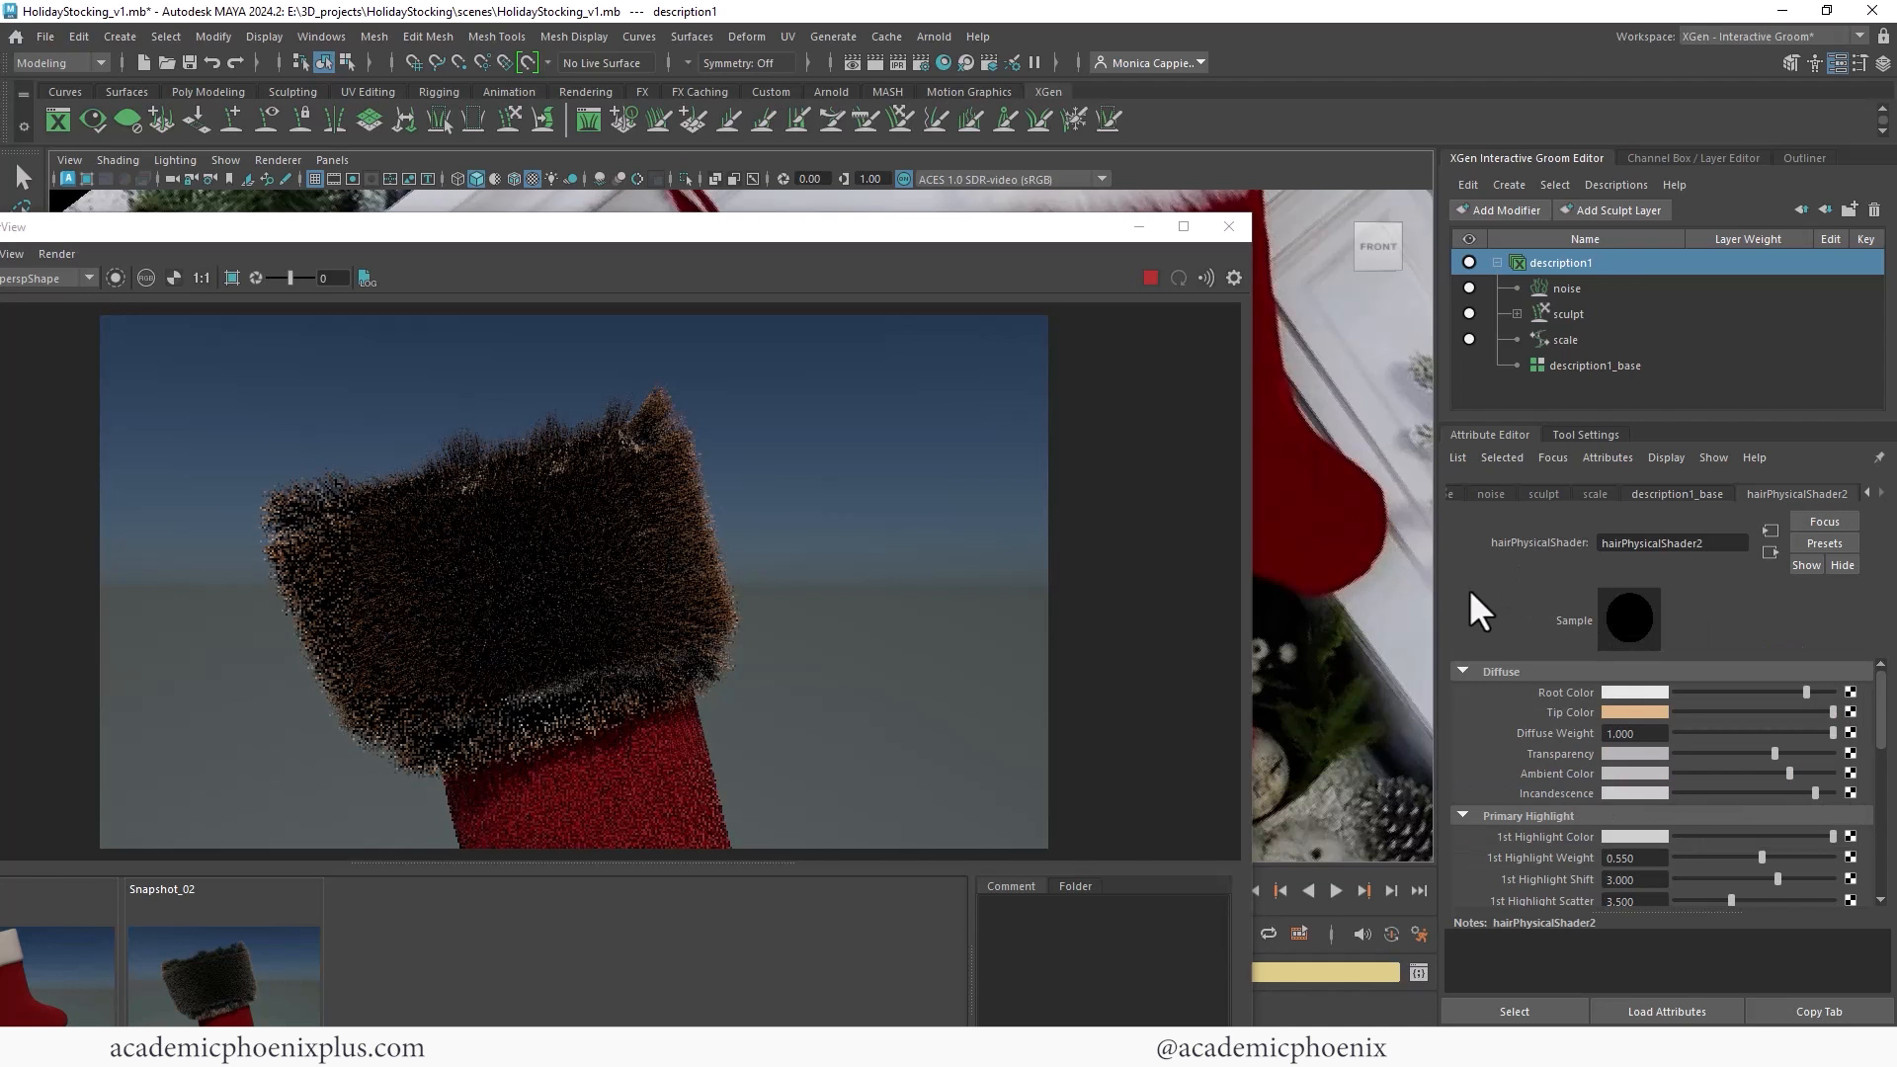
click(1624, 712)
click(1498, 702)
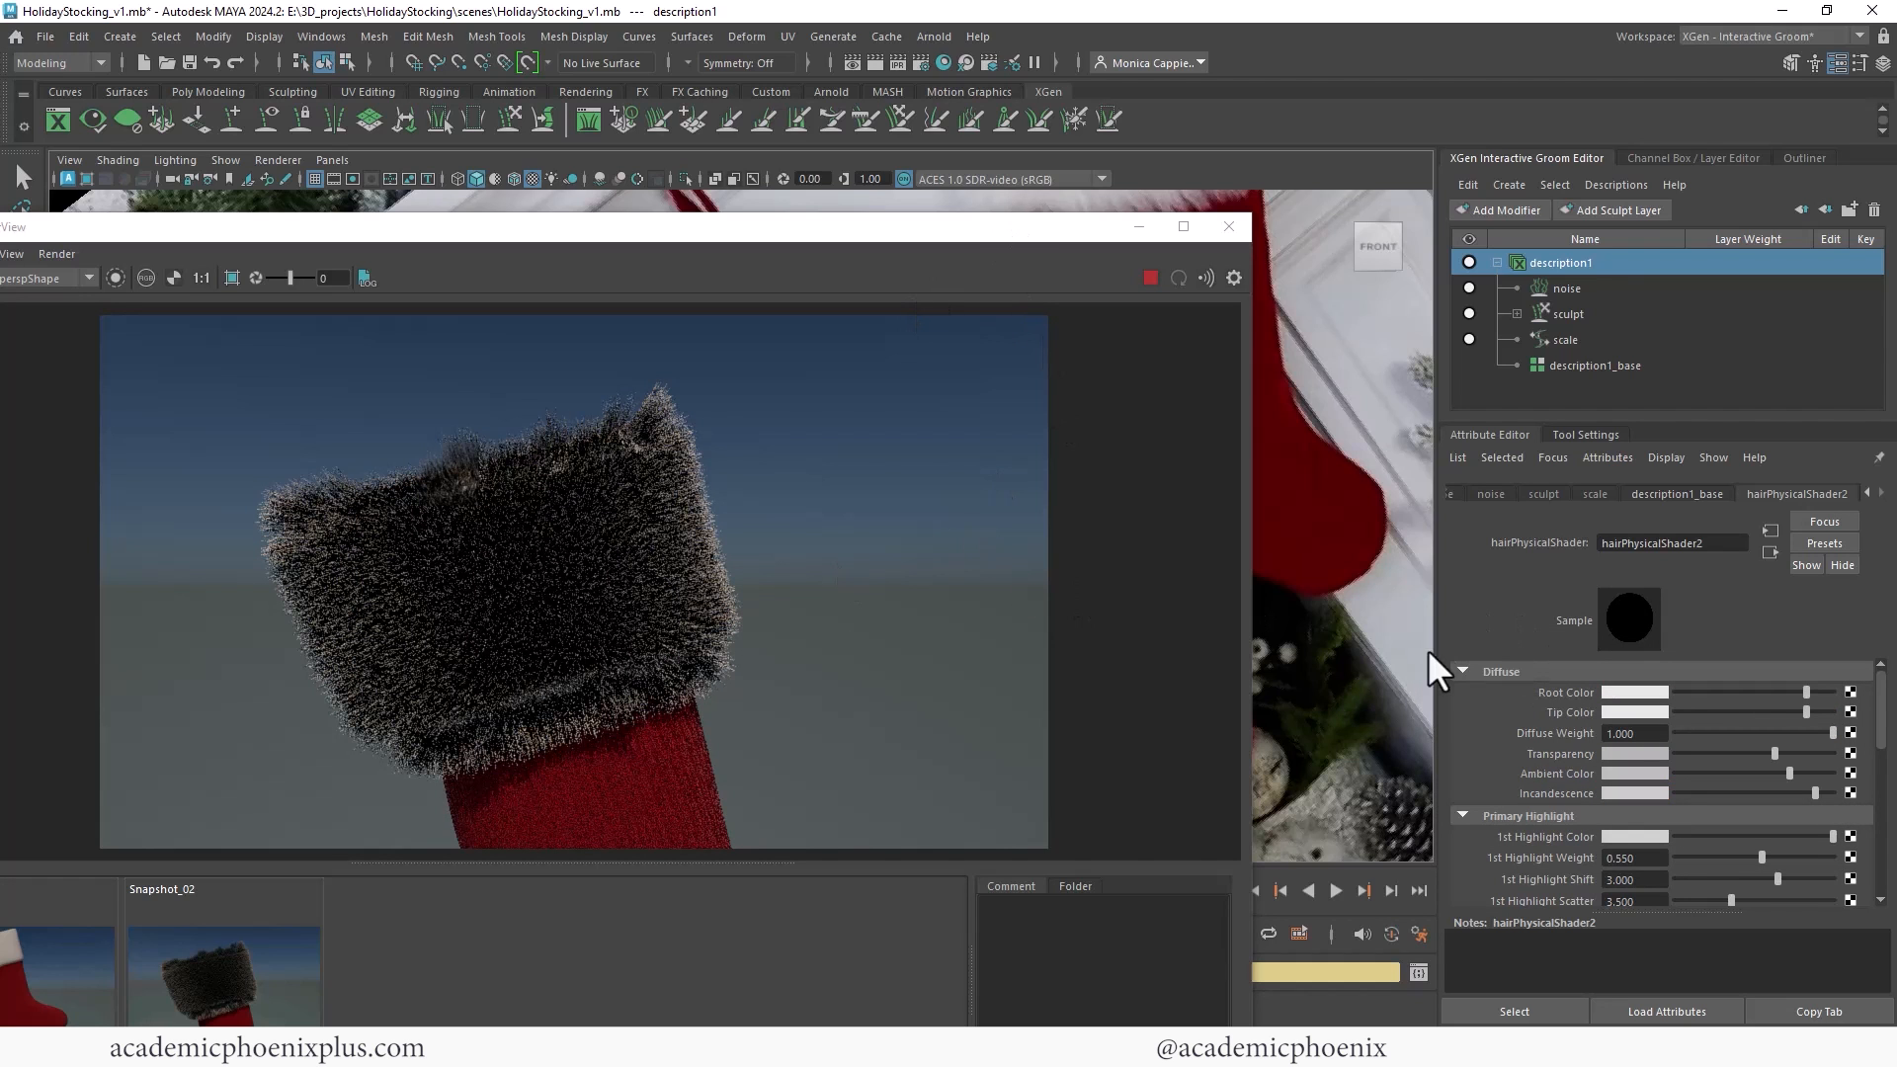
drag(1769, 754, 1670, 776)
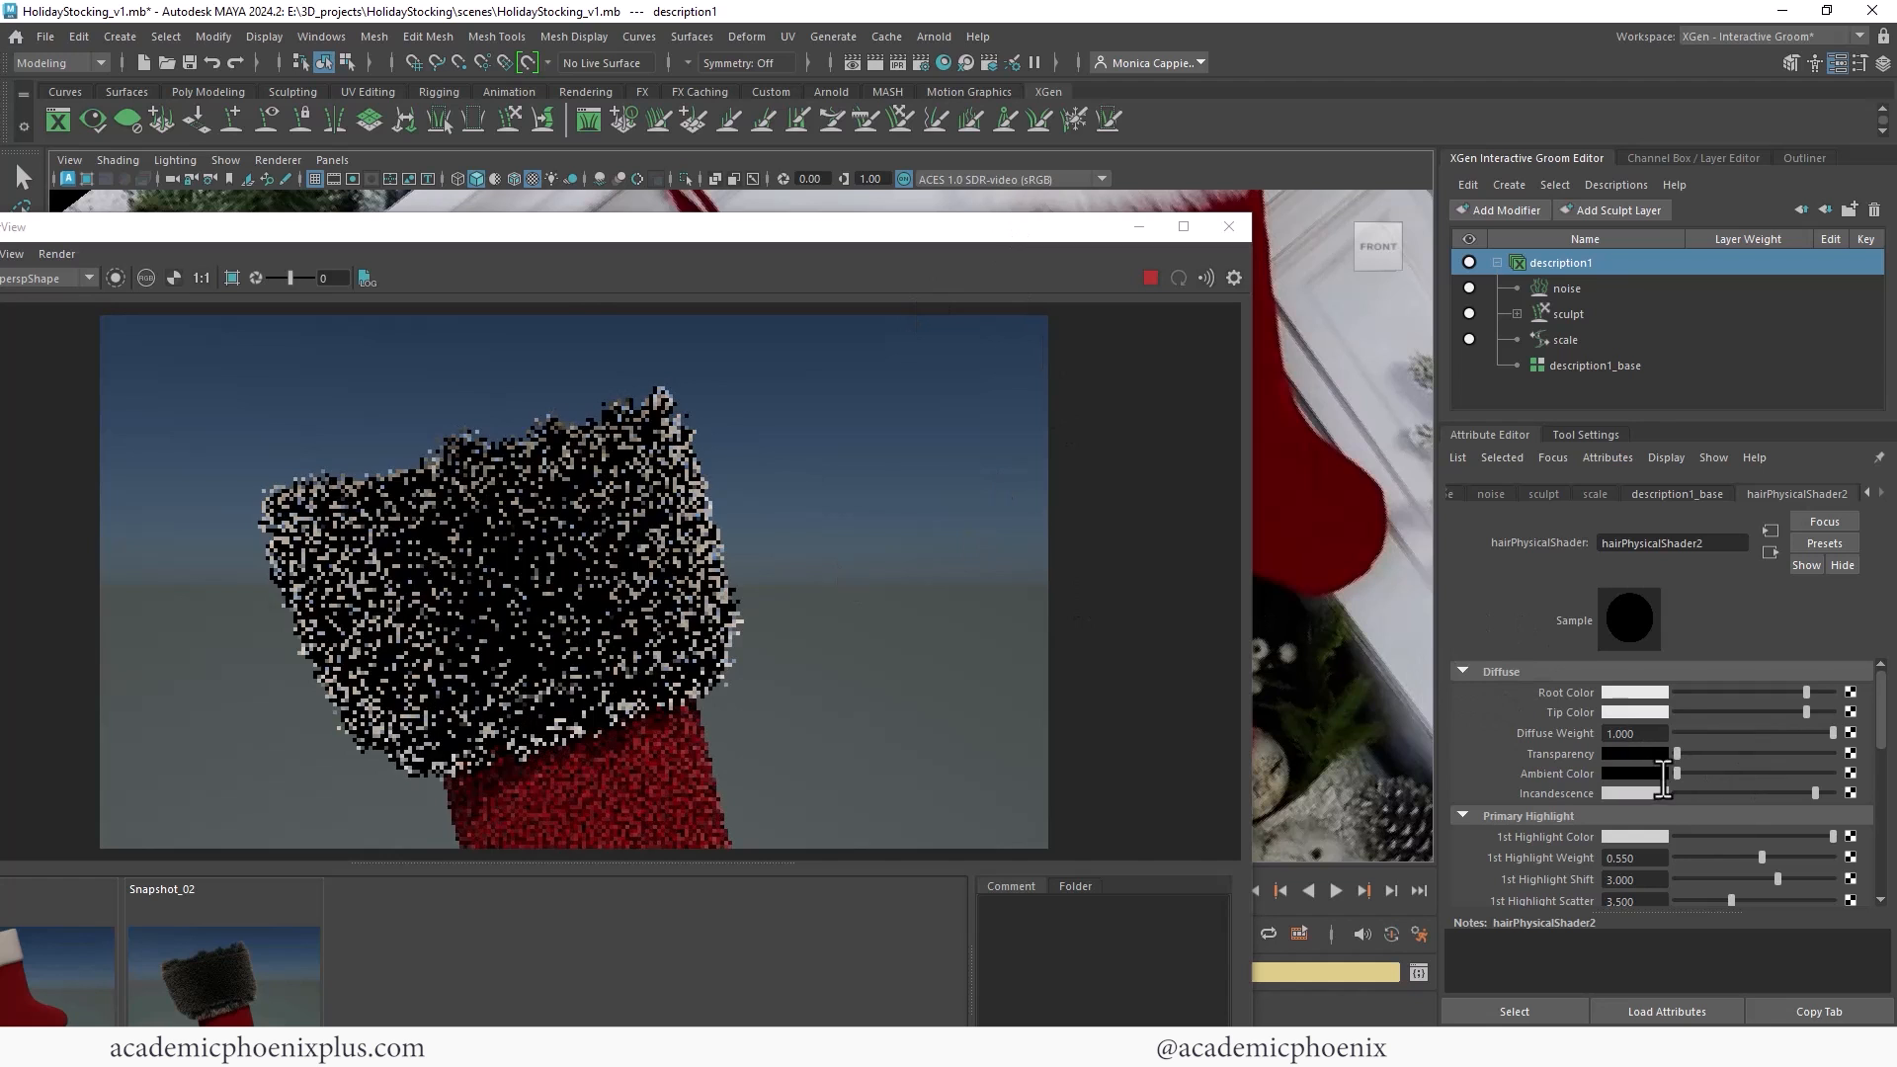
drag(1816, 794, 1613, 800)
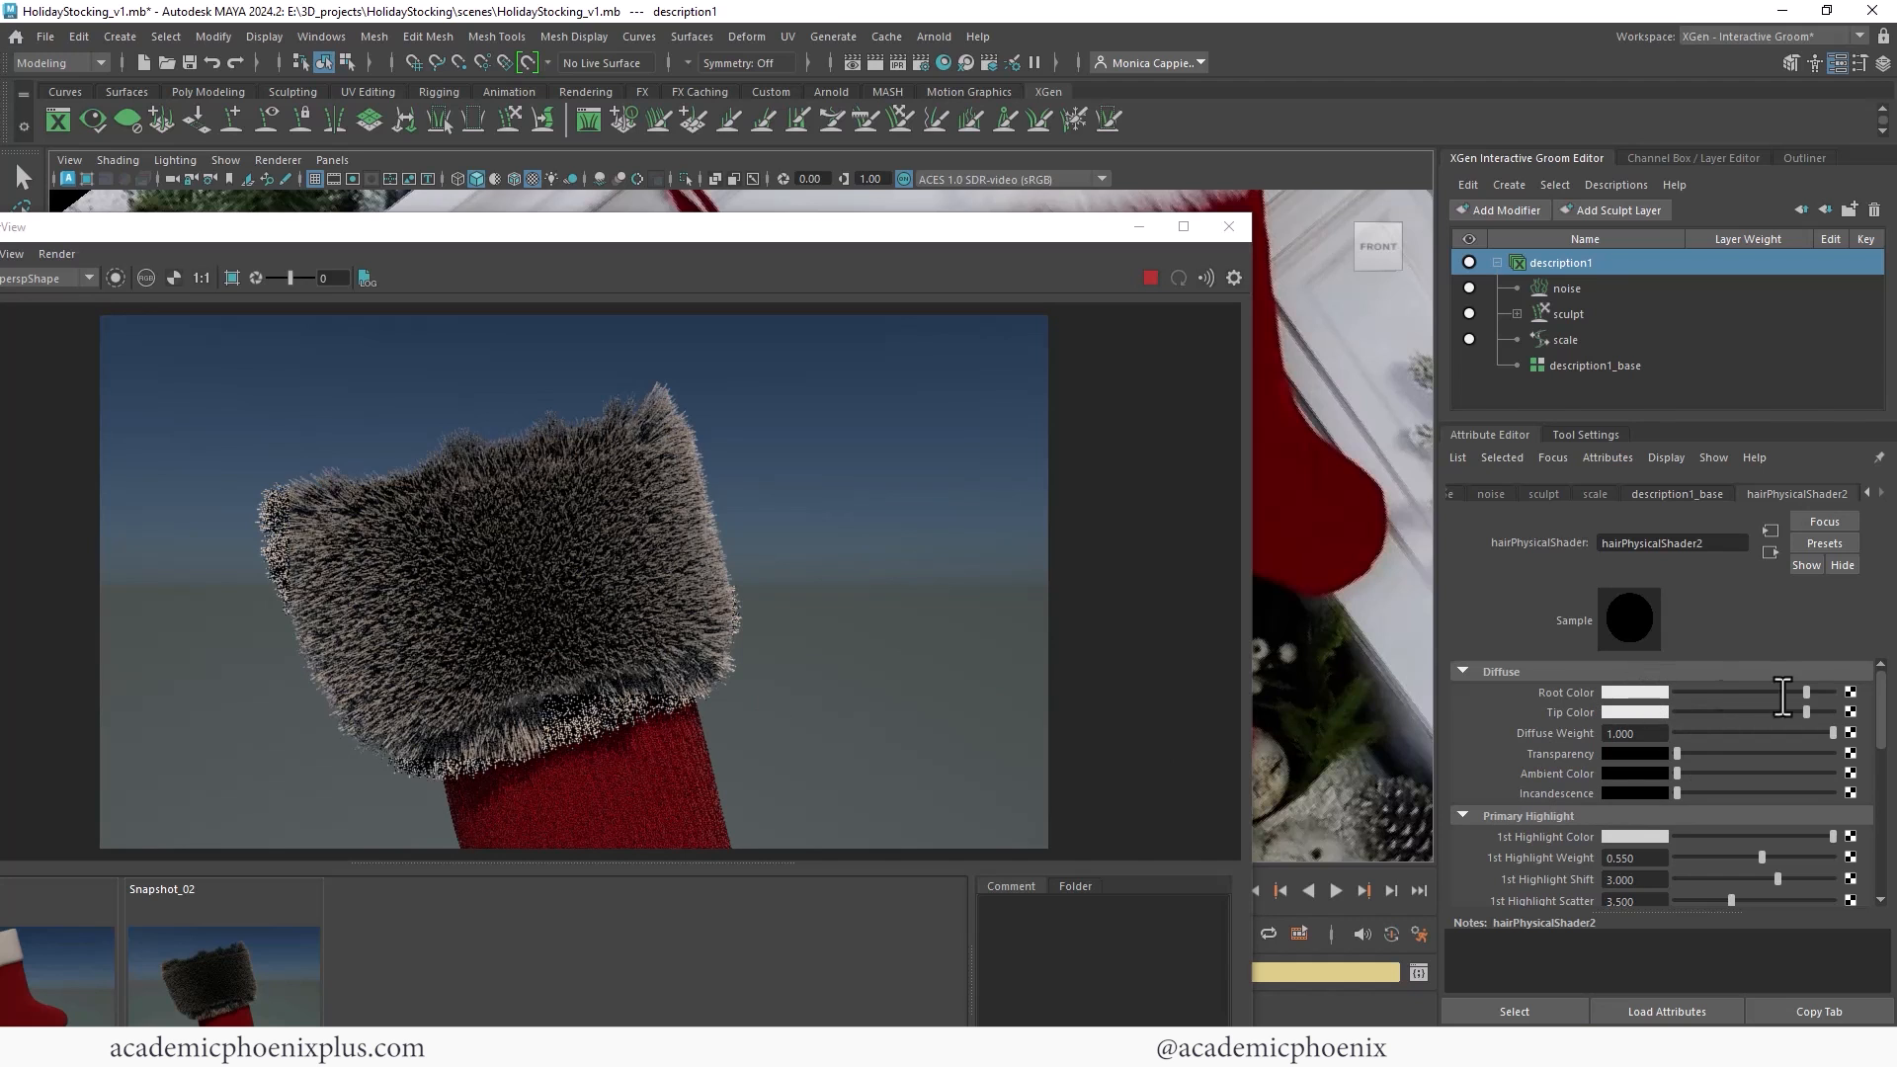
Step: Brighten the hair shader's root and tip colors further, setting the tip color's value to 3
mouse_move(1806, 692)
mouse_down()
mouse_move(1833, 692)
mouse_move(1833, 713)
mouse_up()
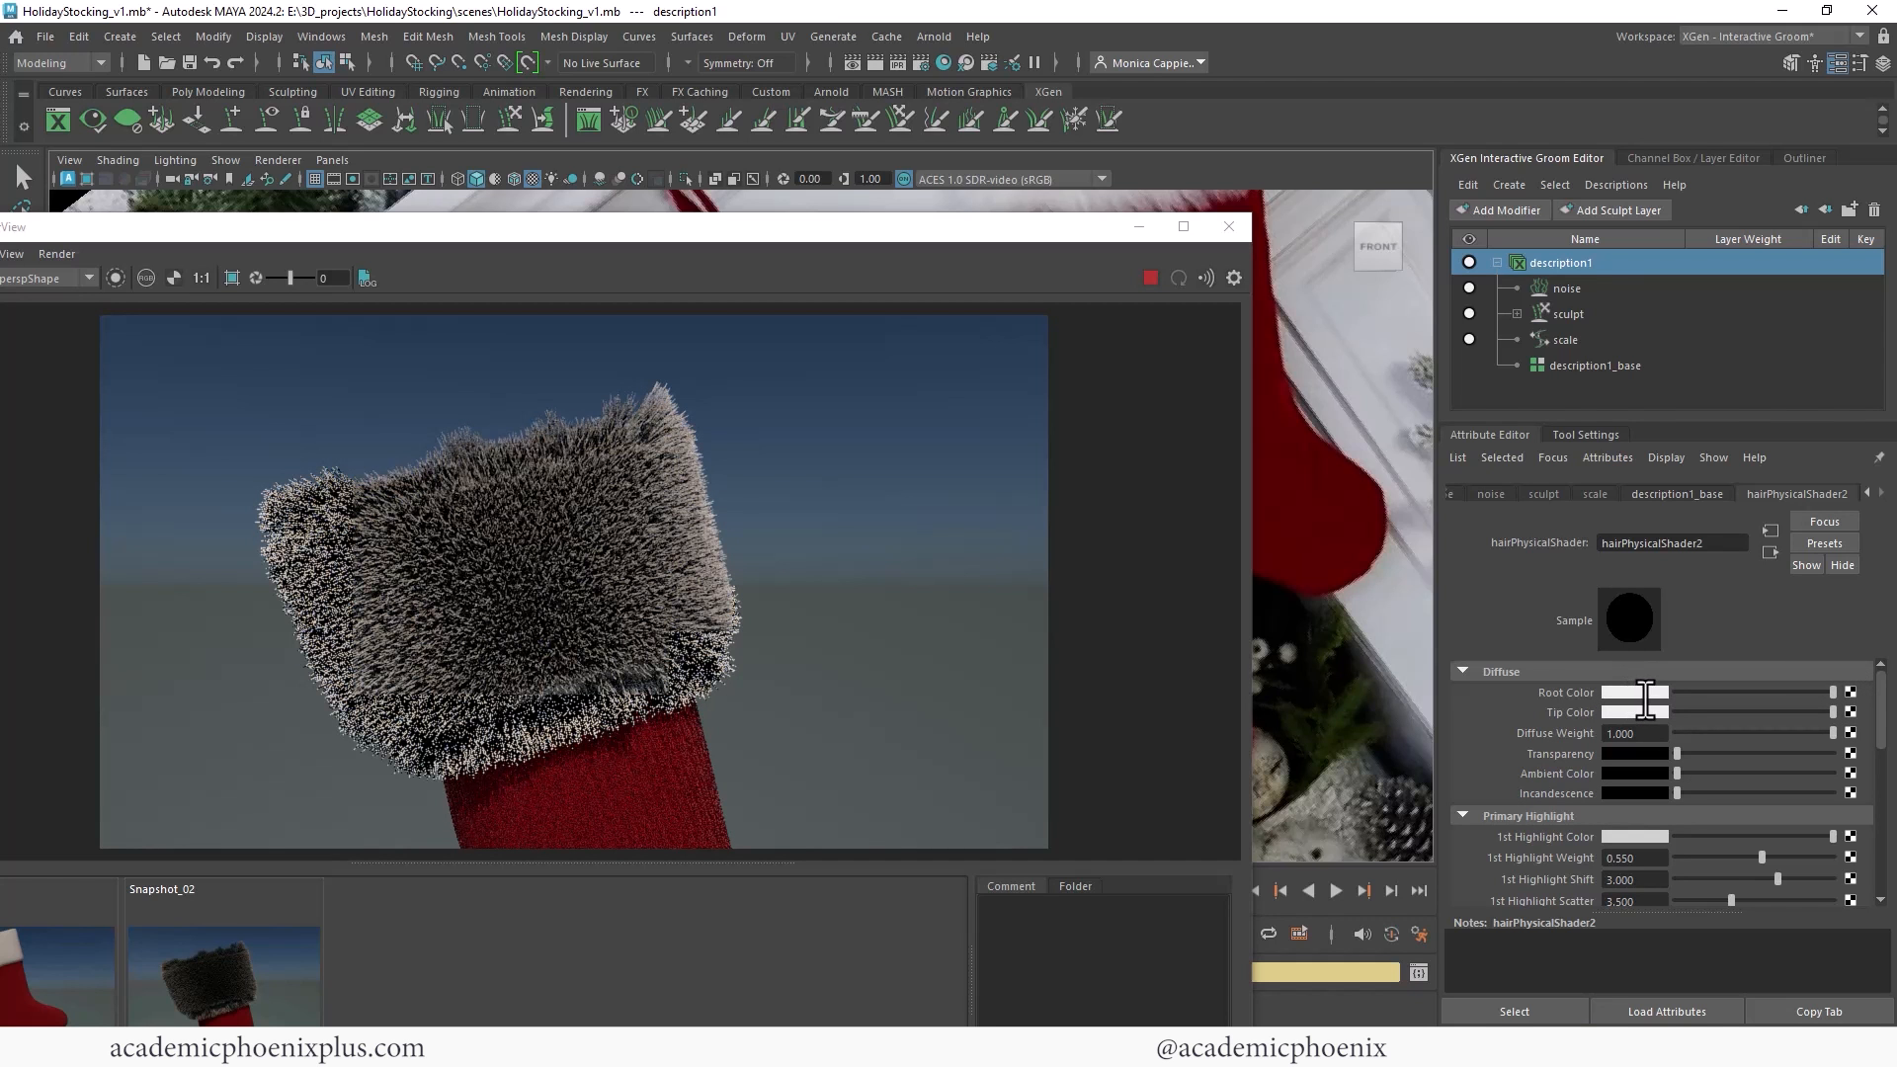
click(1632, 692)
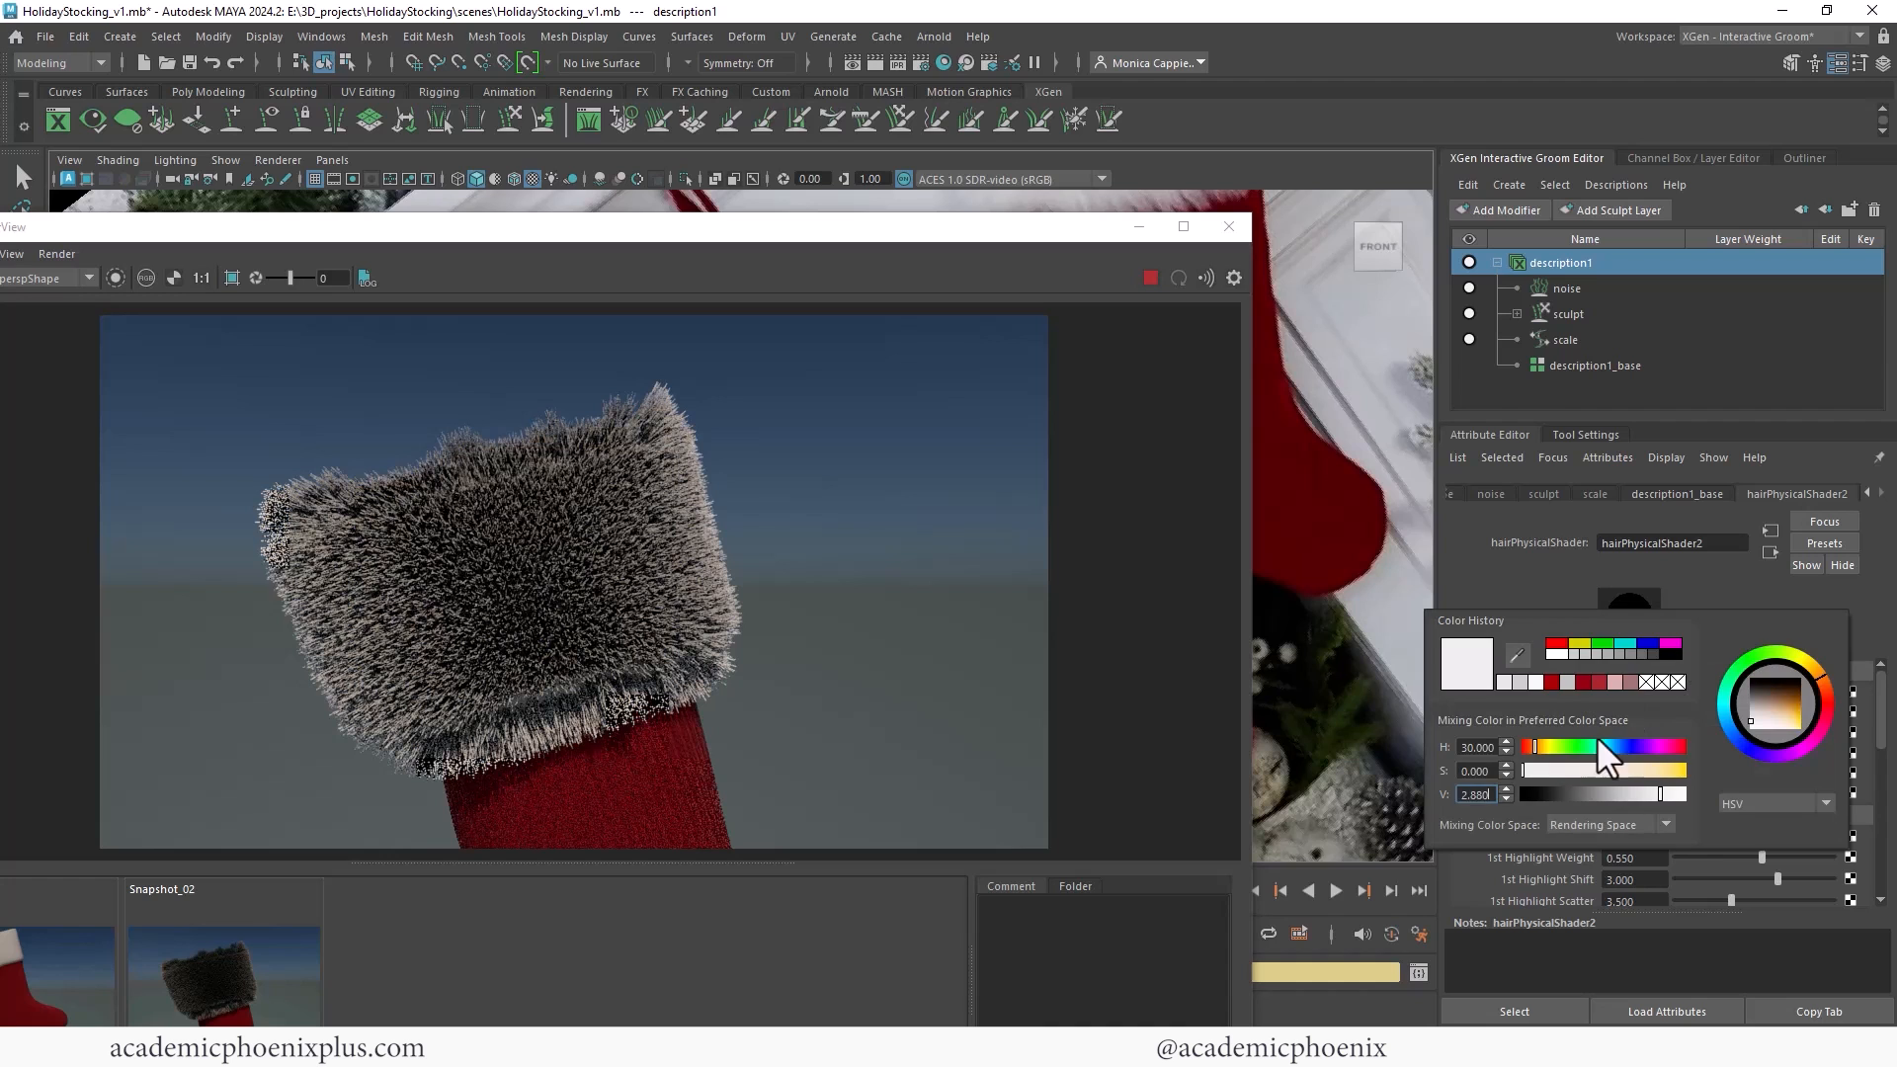
drag(1497, 794, 1456, 798)
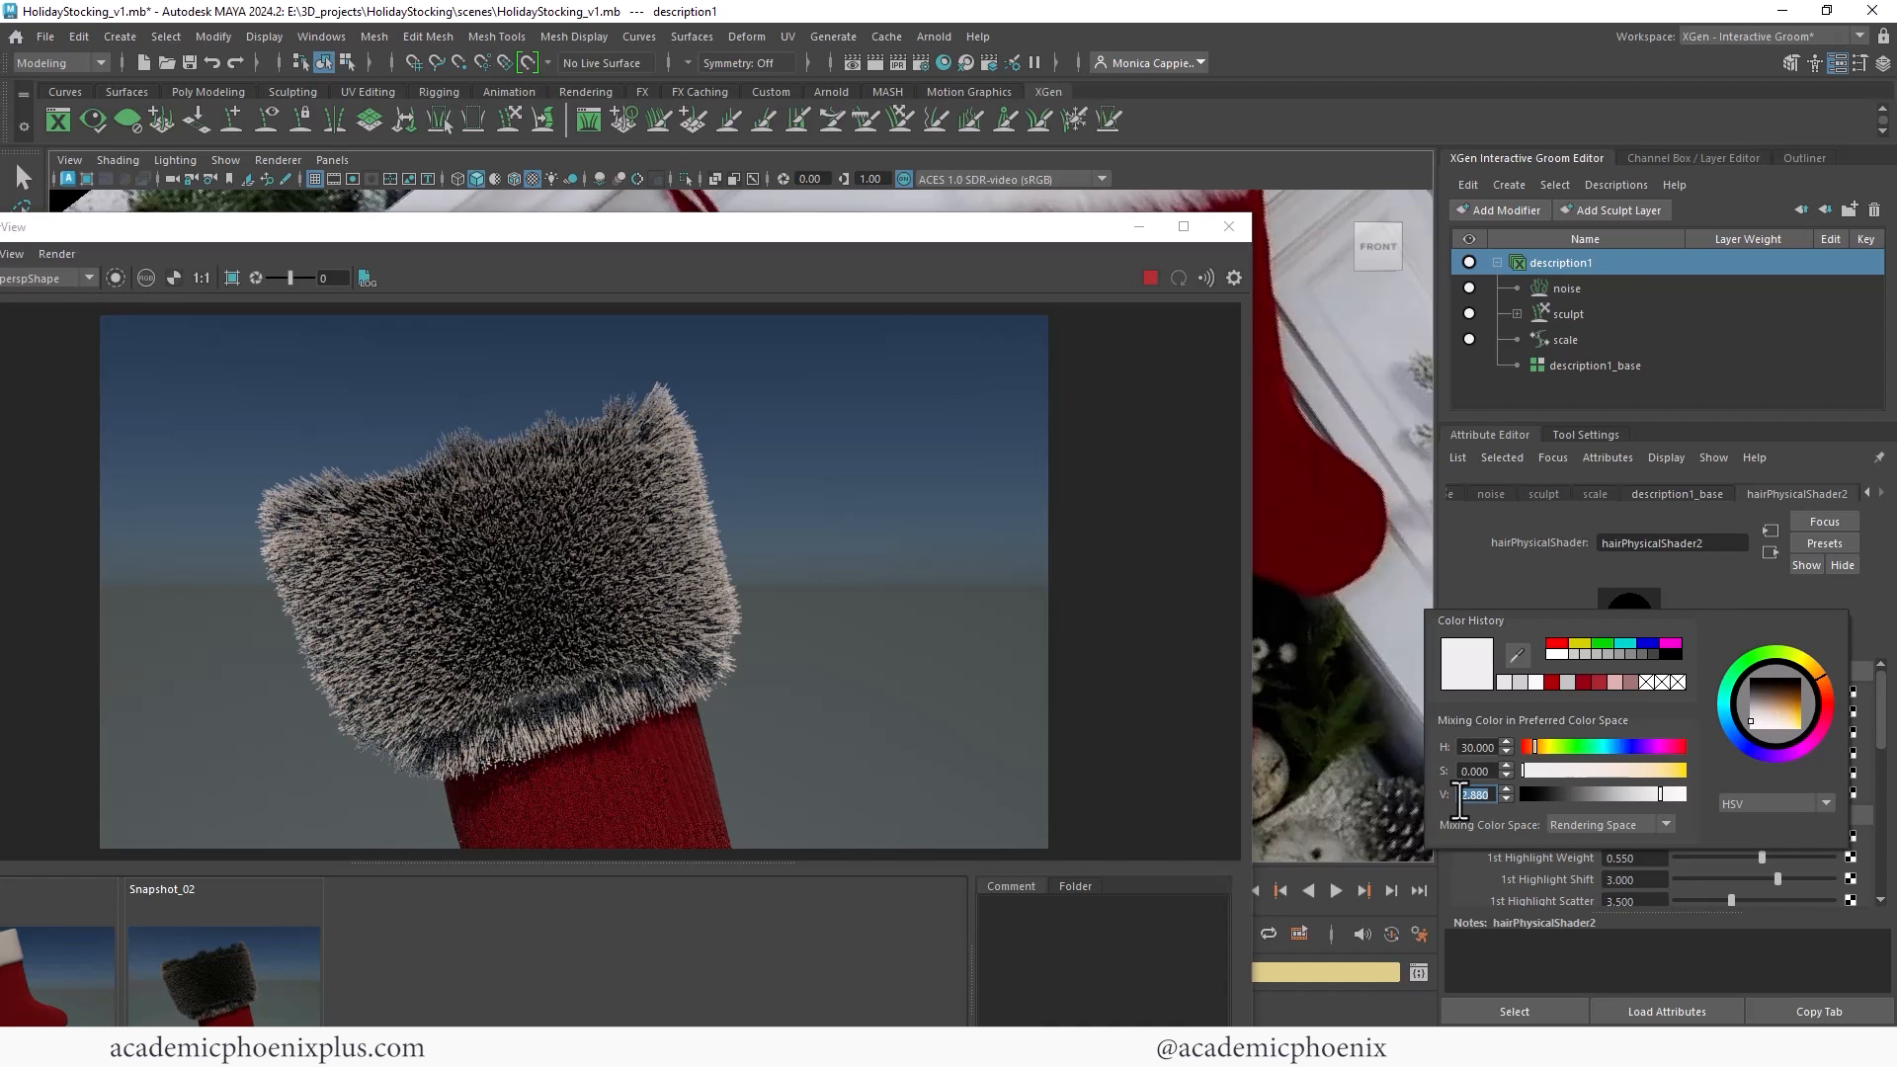
key(Return)
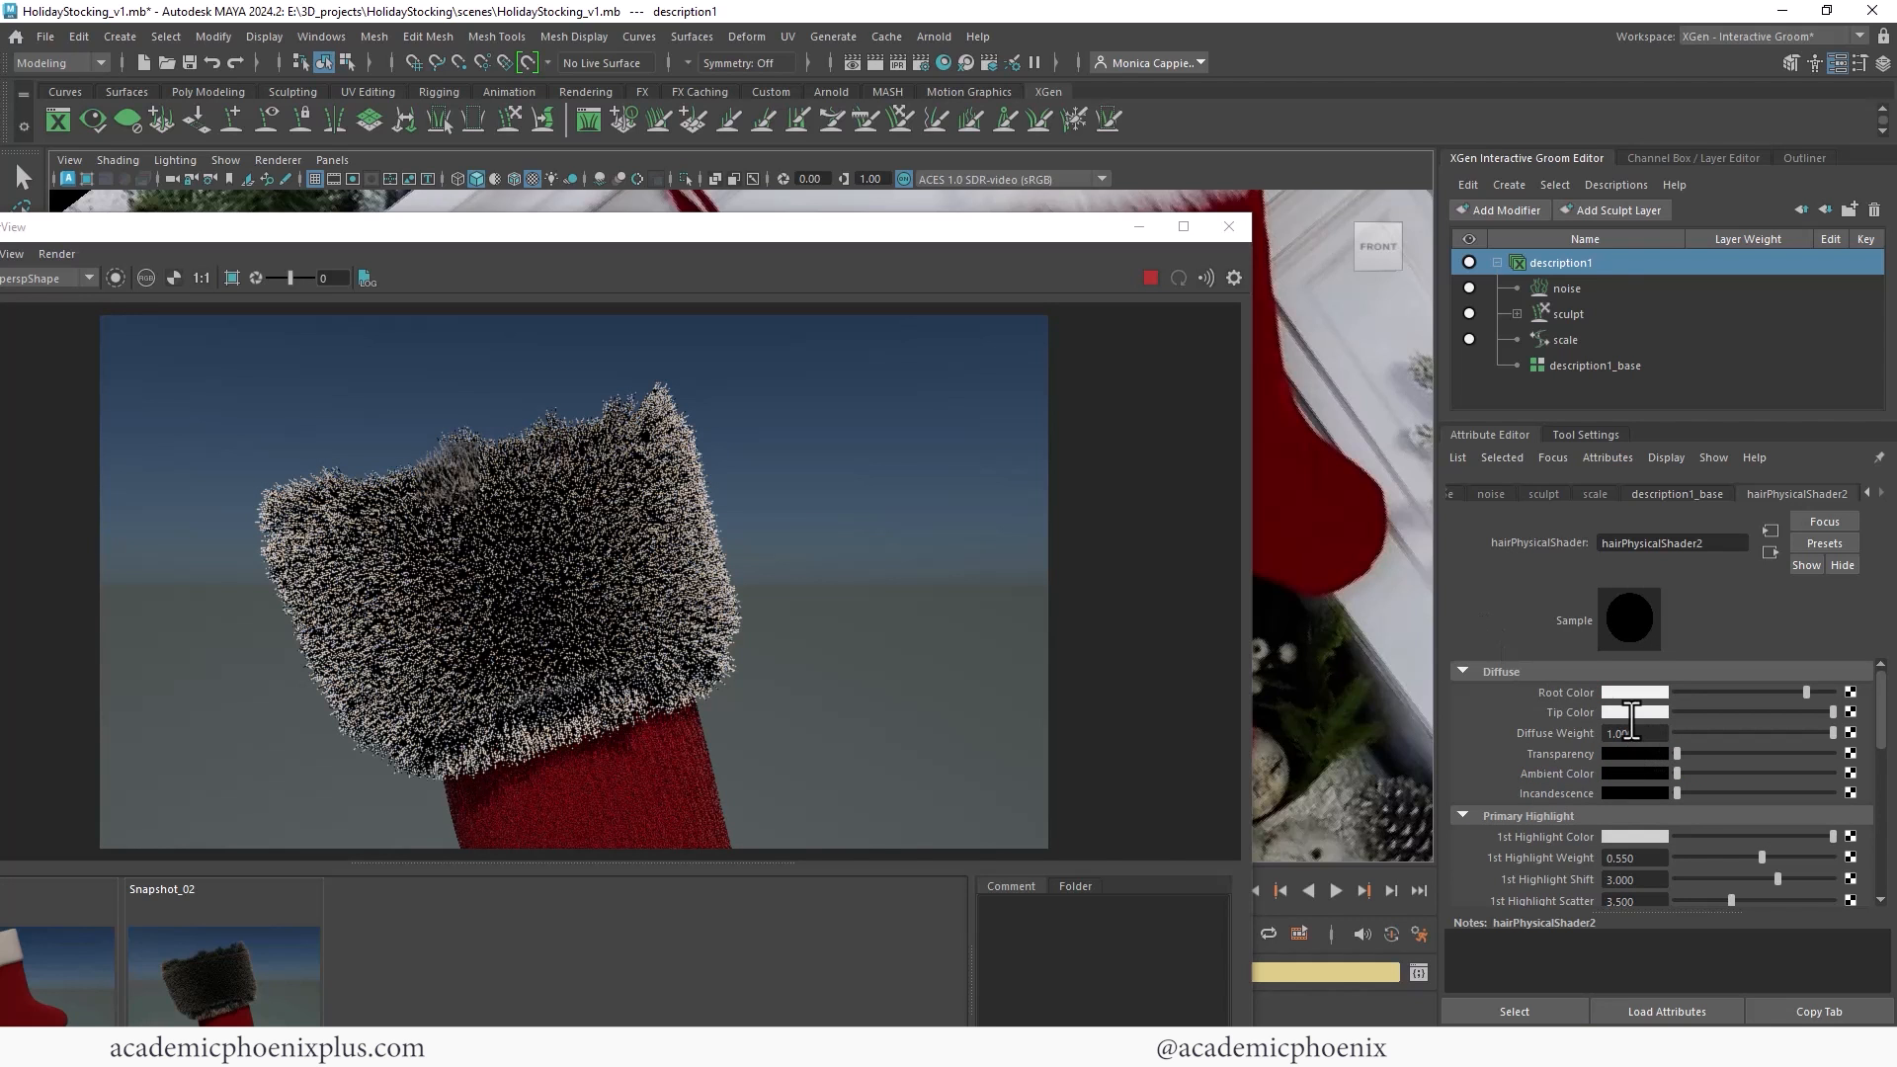
click(1625, 711)
text(3)
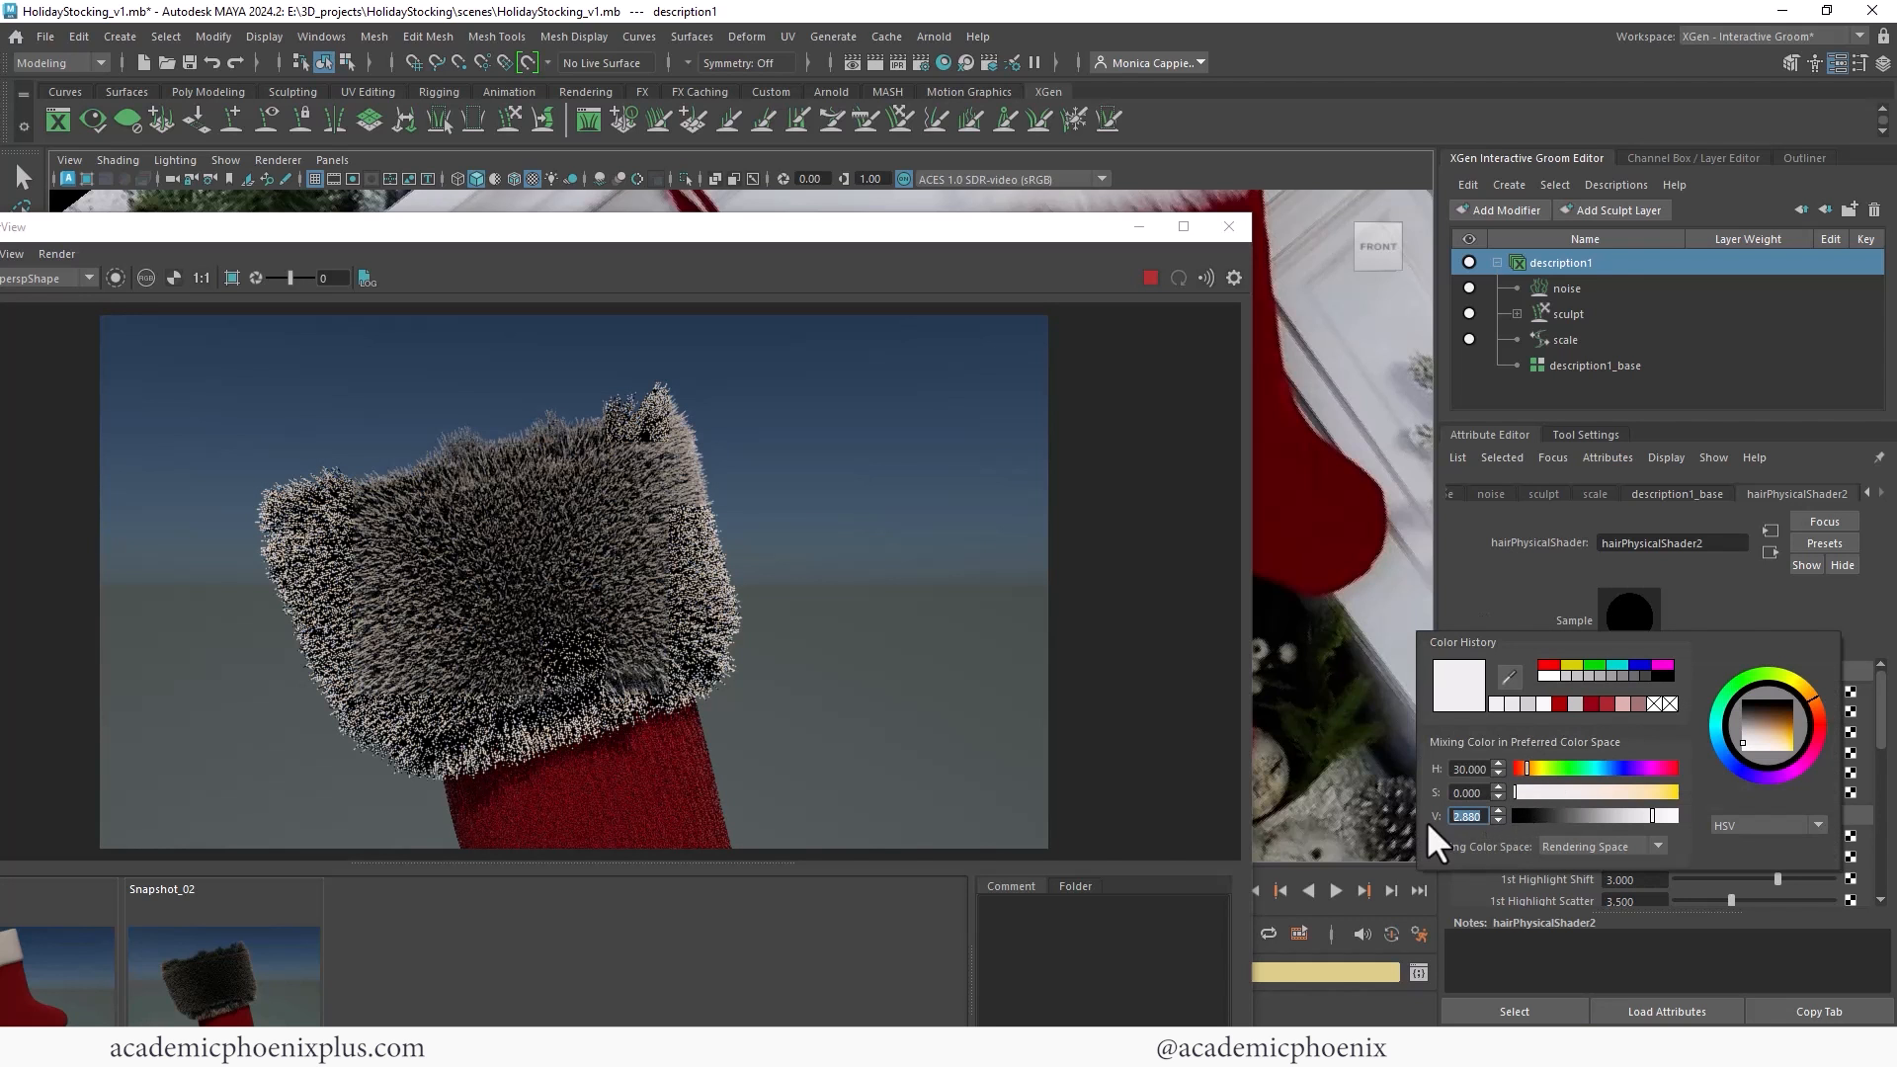
key(Return)
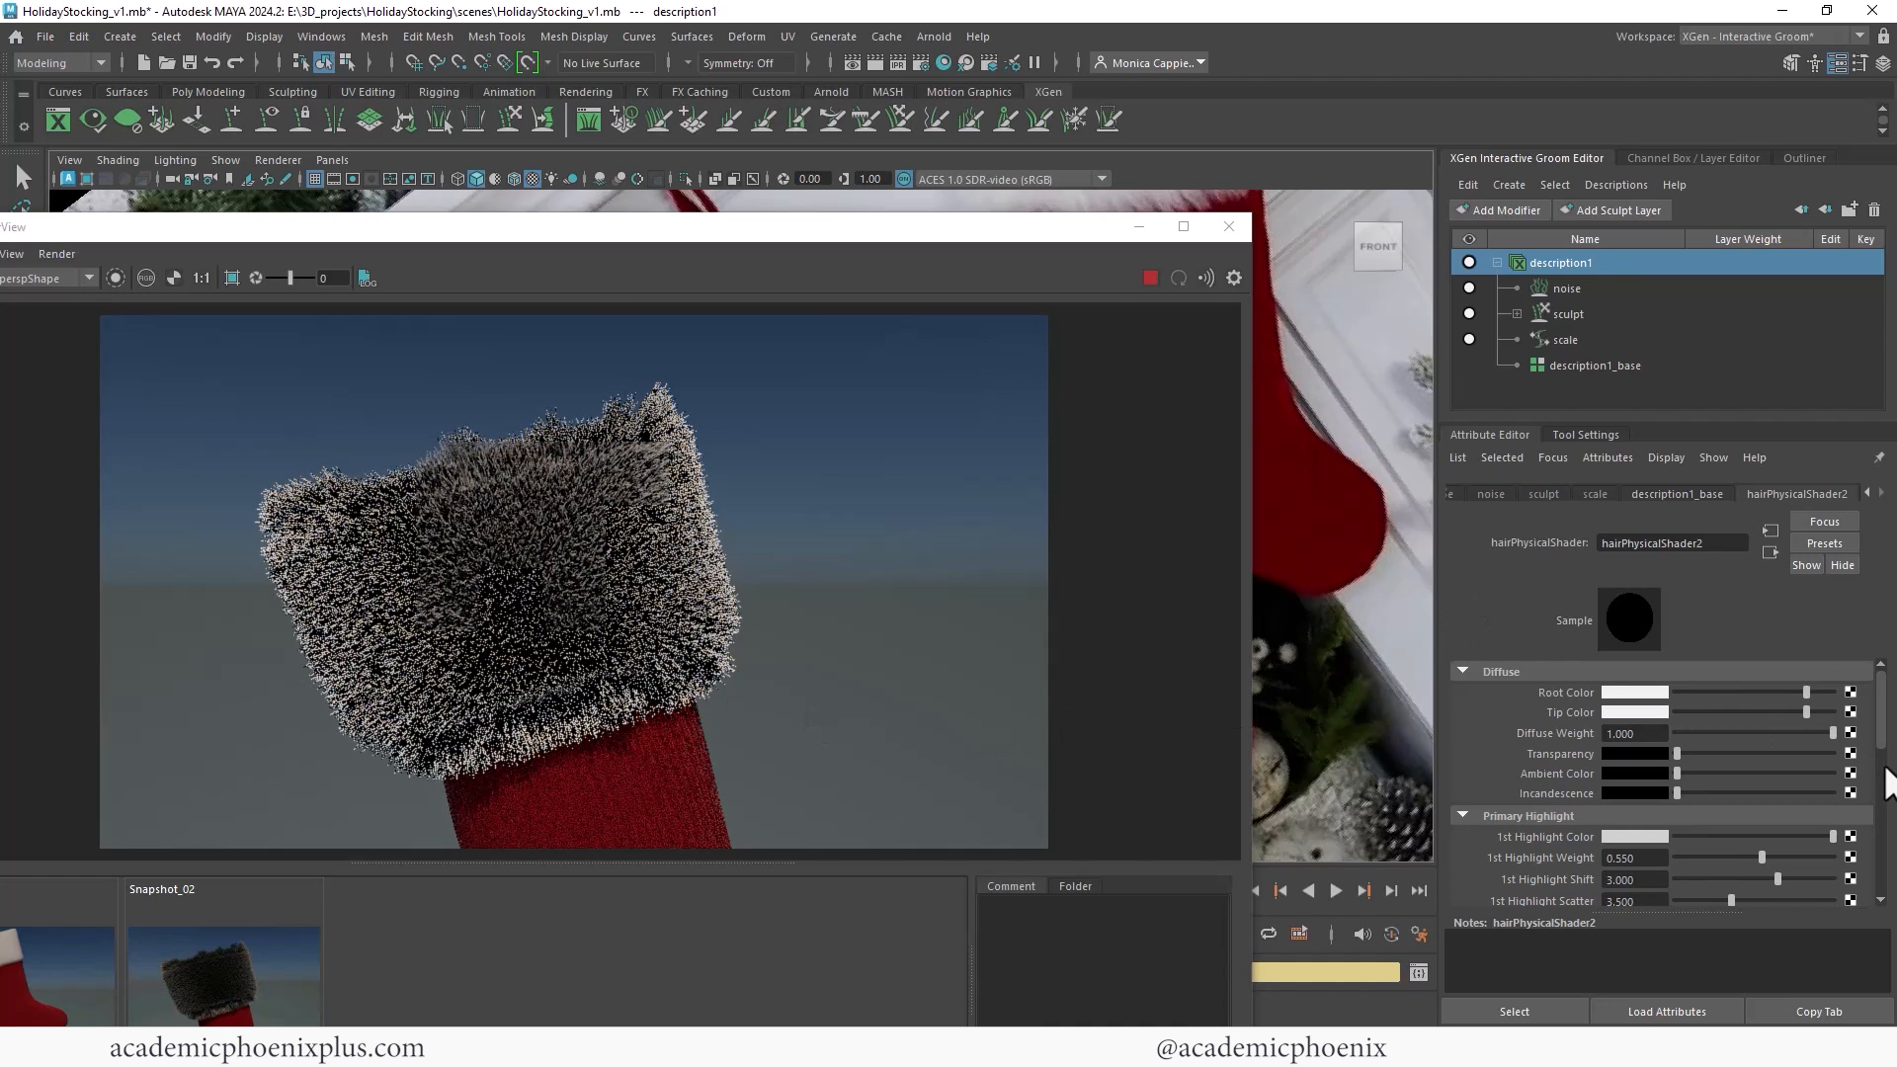
Step: Change the hair shader's secondary highlight color and glint color from orange to white
scroll(1885, 765, down, 4)
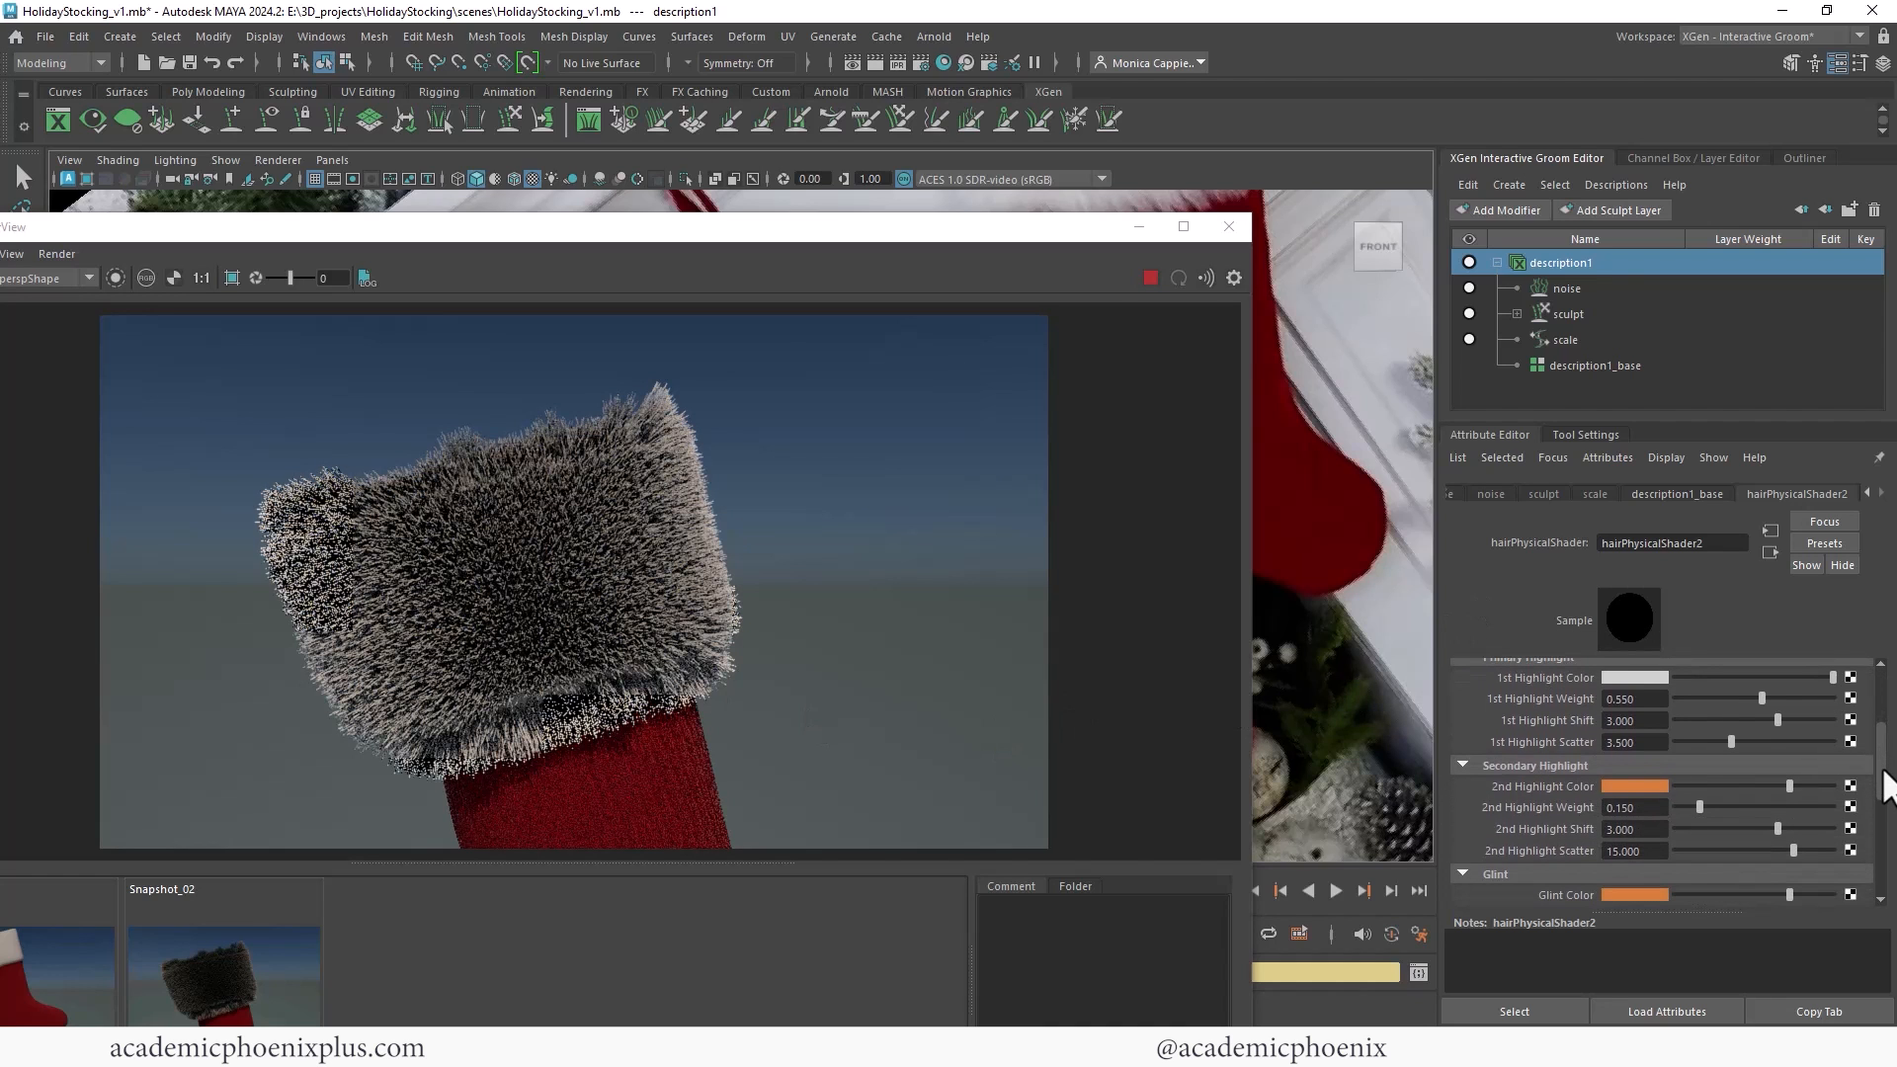
drag(1789, 787, 1889, 787)
click(1617, 785)
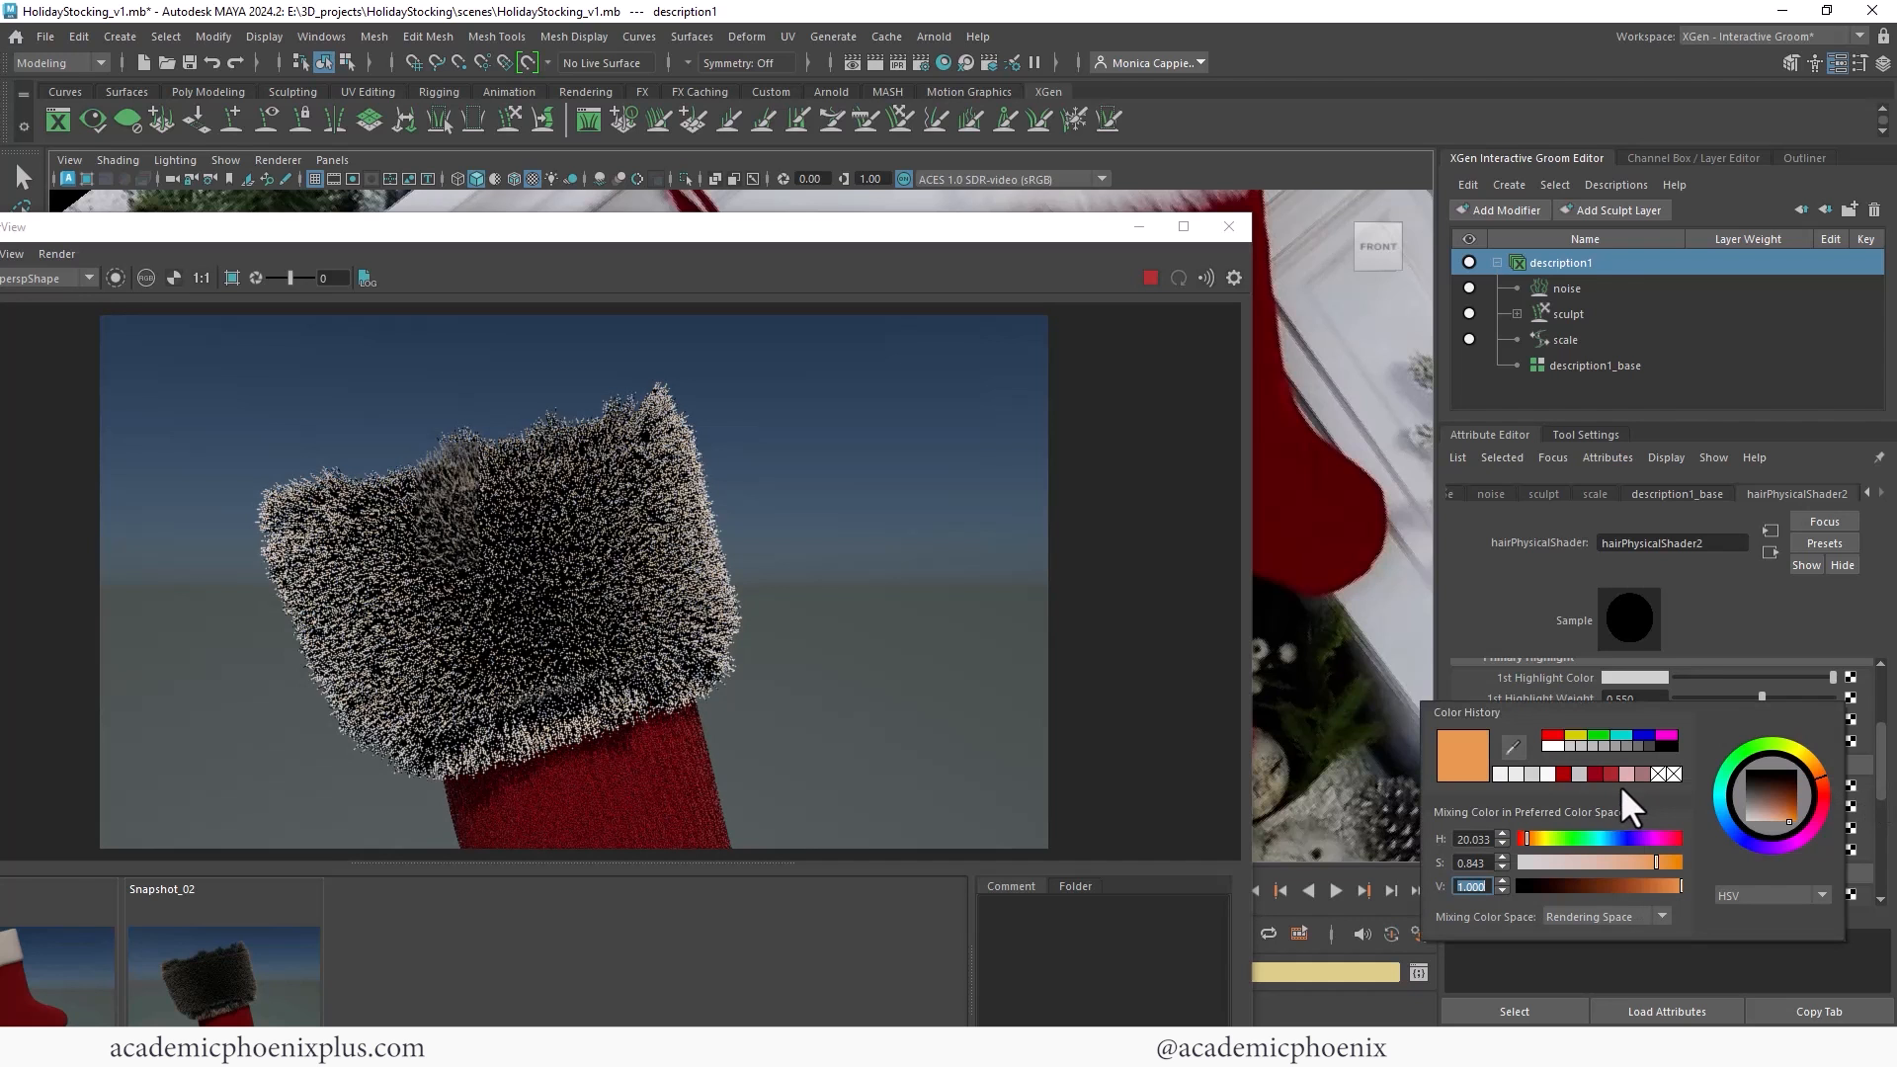
click(1500, 772)
scroll(1880, 761, down, 1)
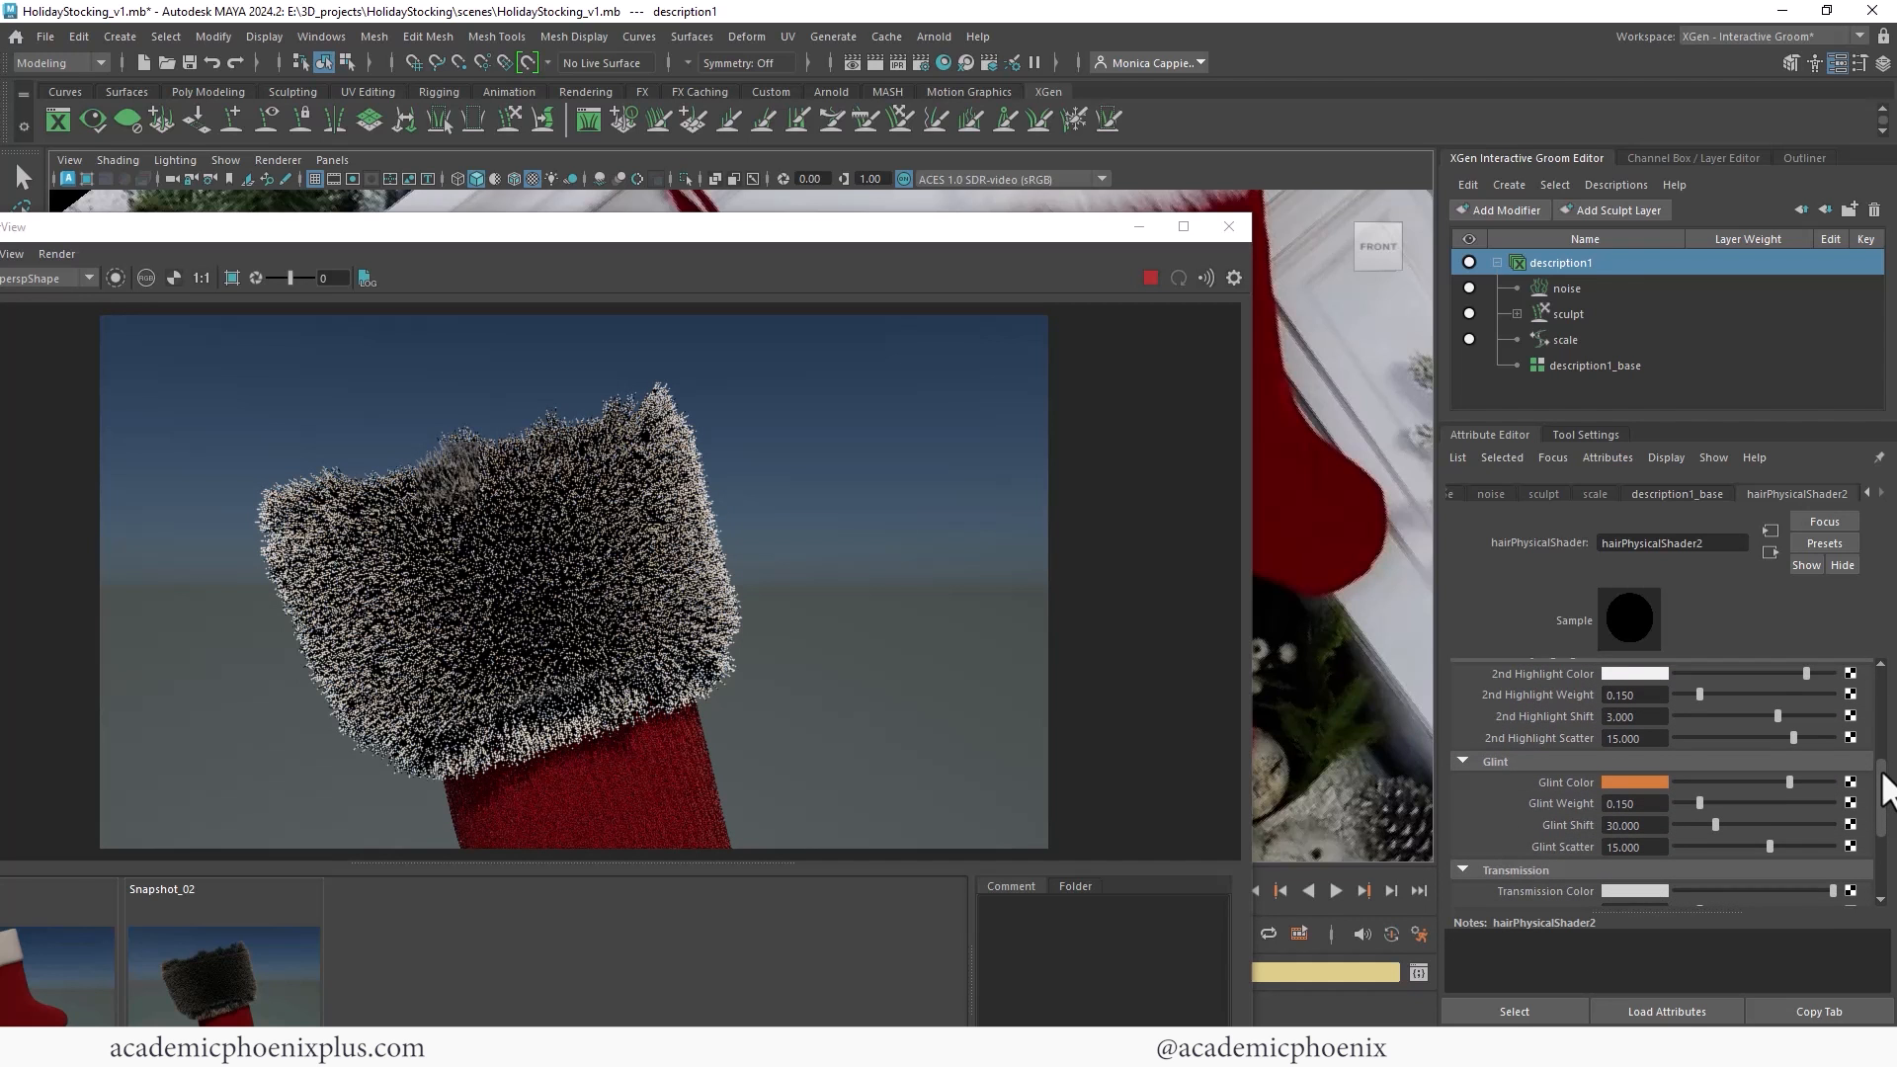
click(1650, 781)
click(1520, 770)
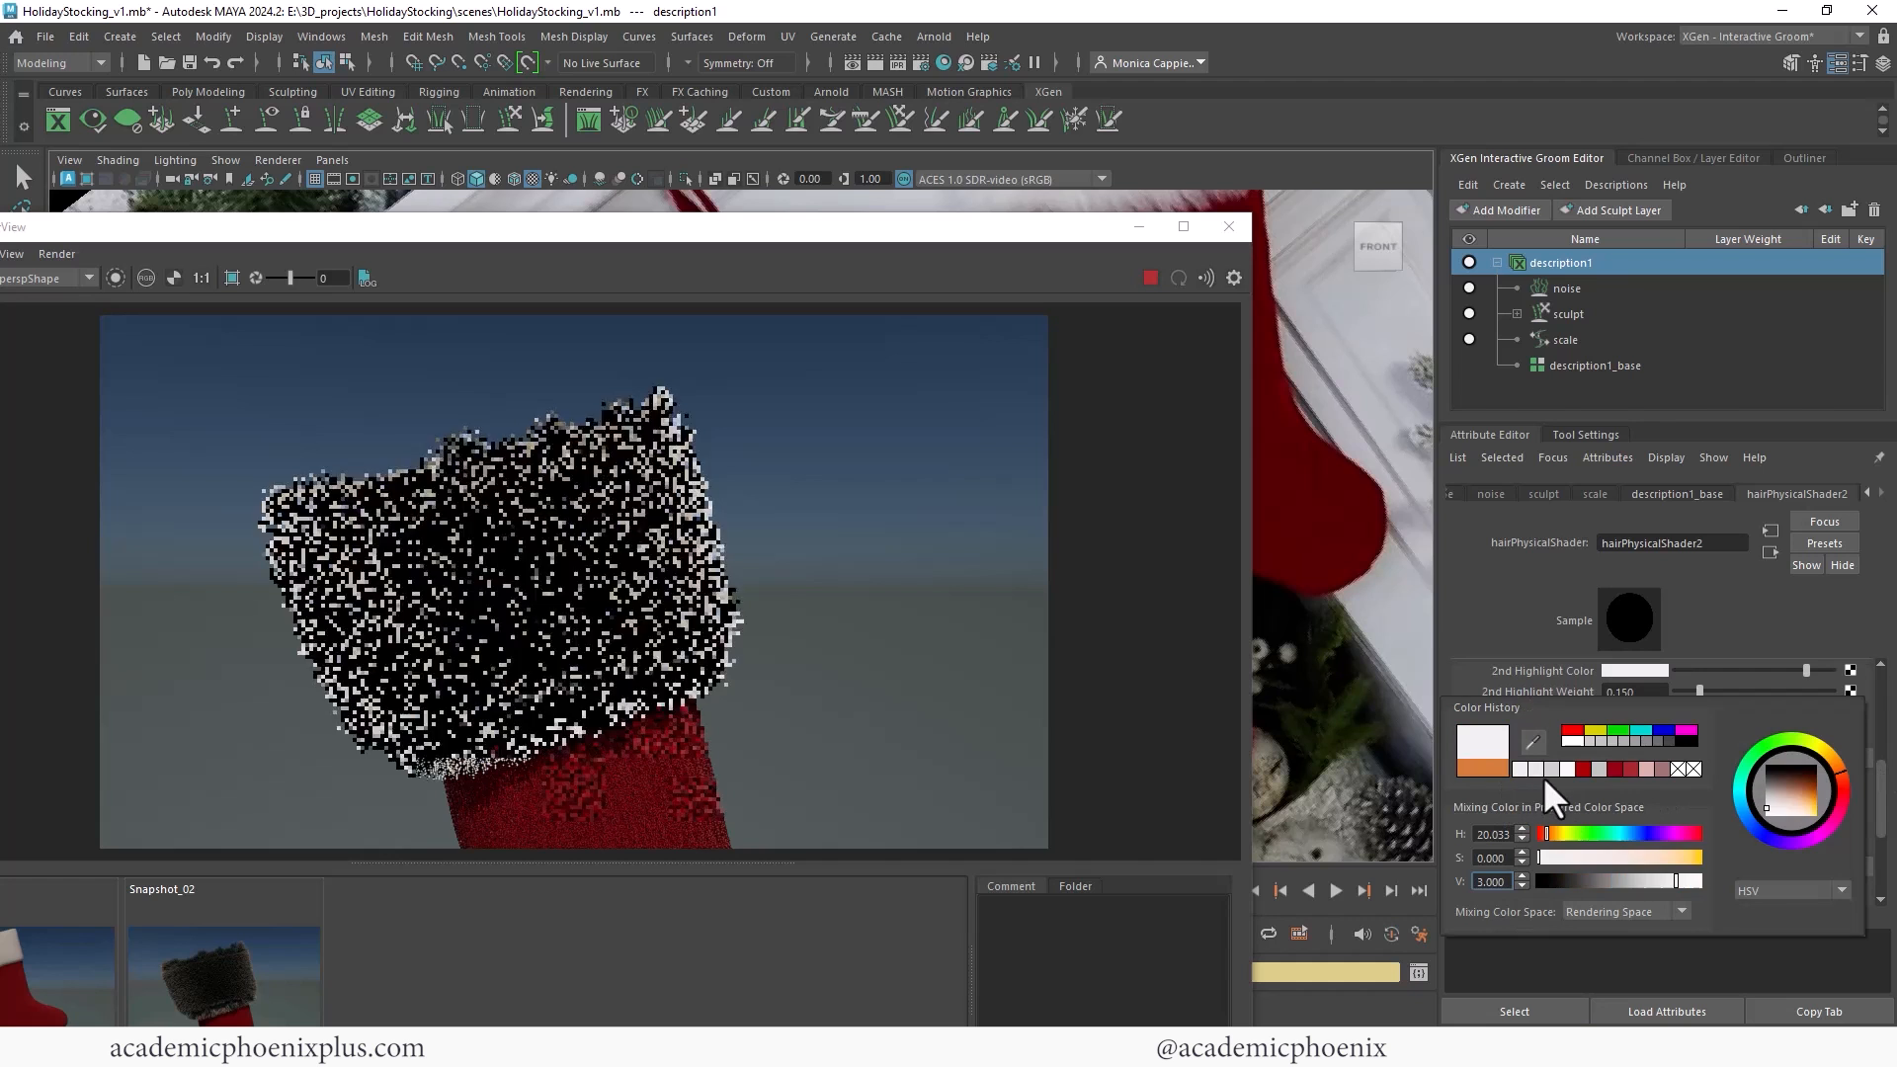
scroll(1853, 820, down, 3)
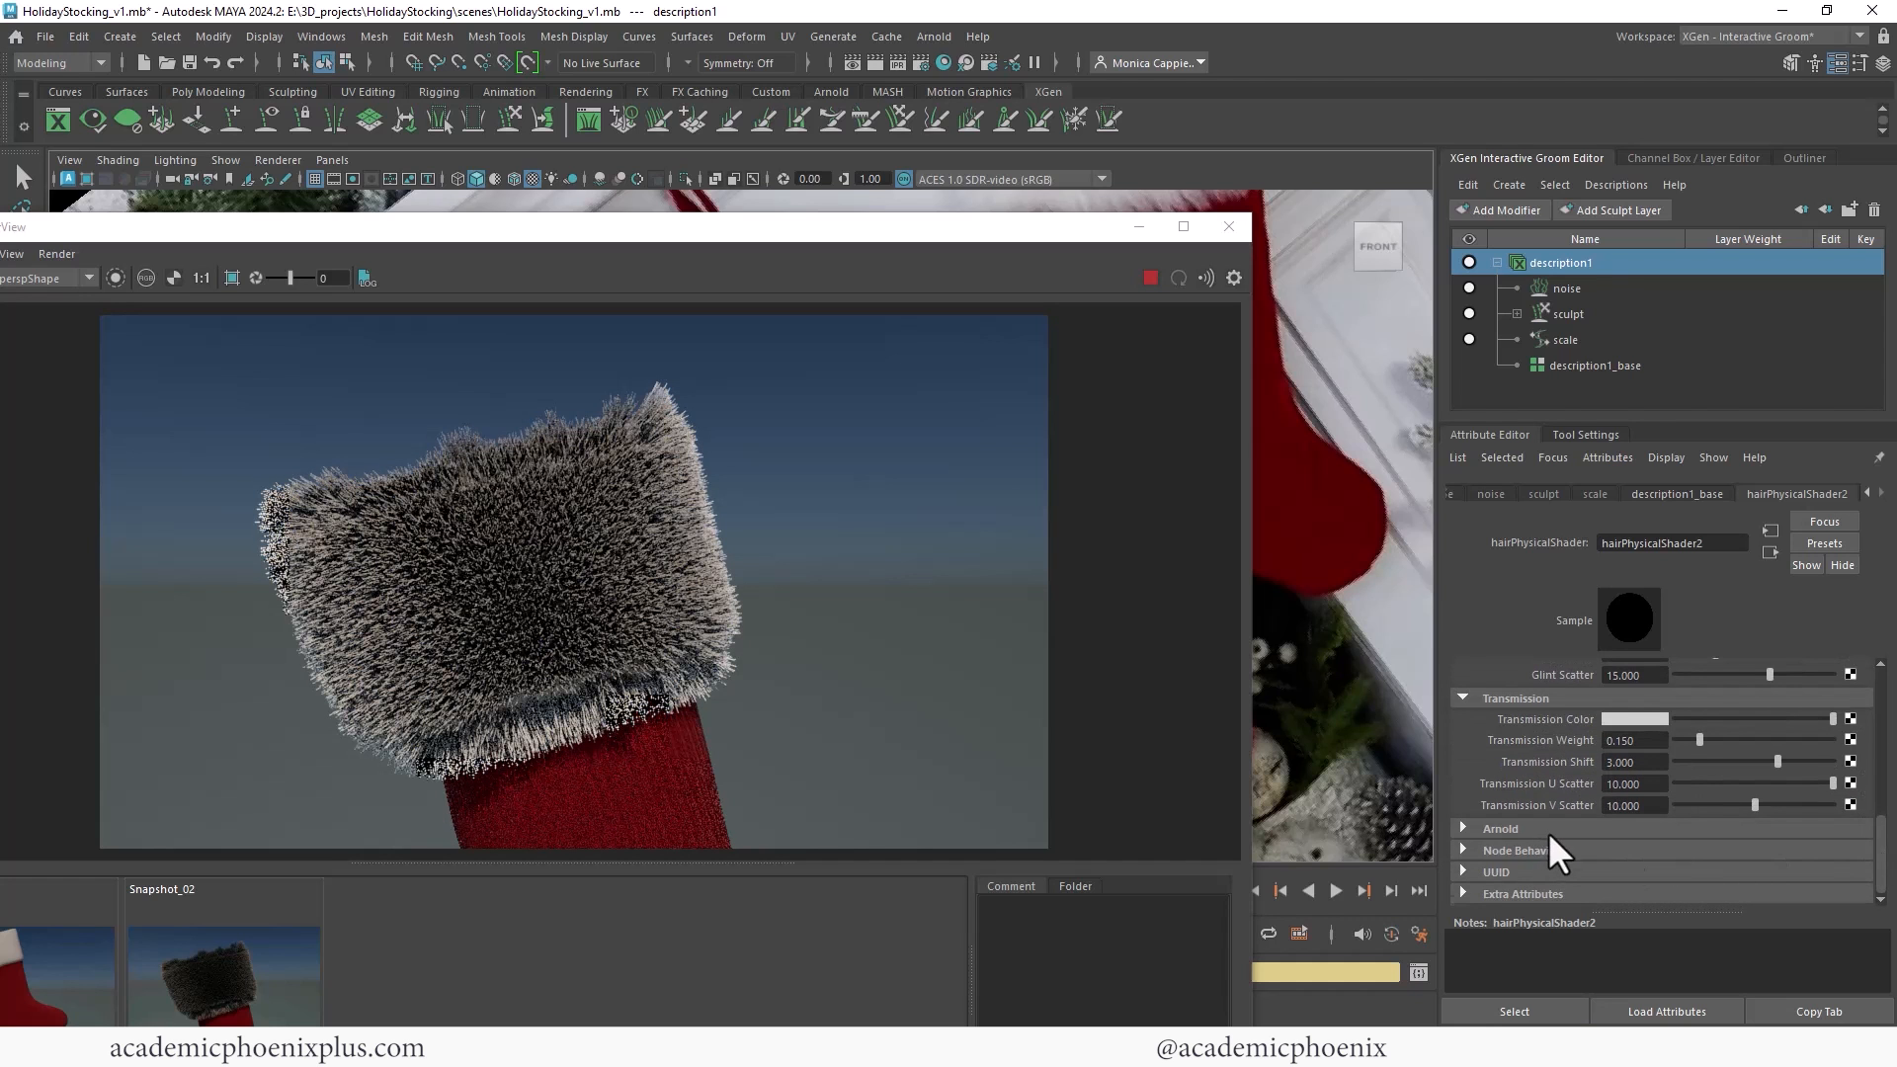
click(1549, 832)
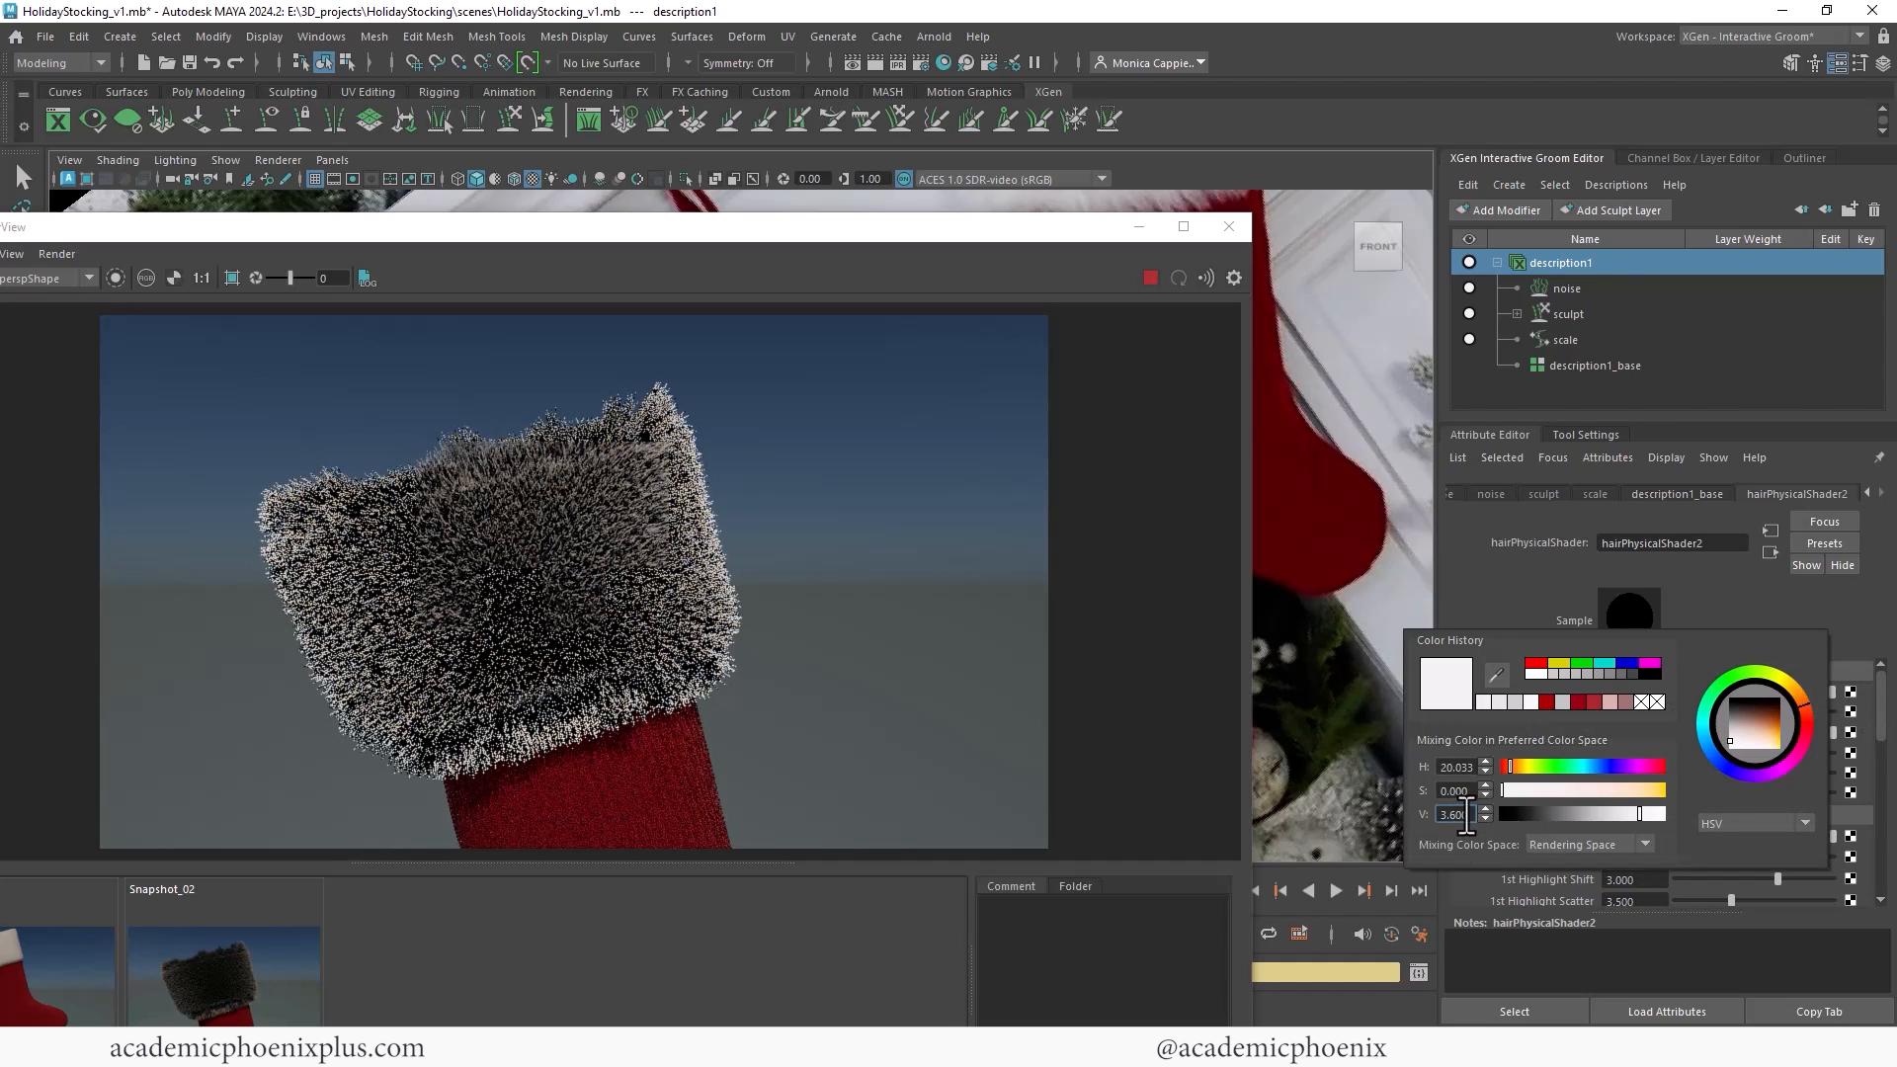
Step: Set the root and tip color values to 3.6 and slightly raise the hair shader's ambient color and incandescence
click(1501, 567)
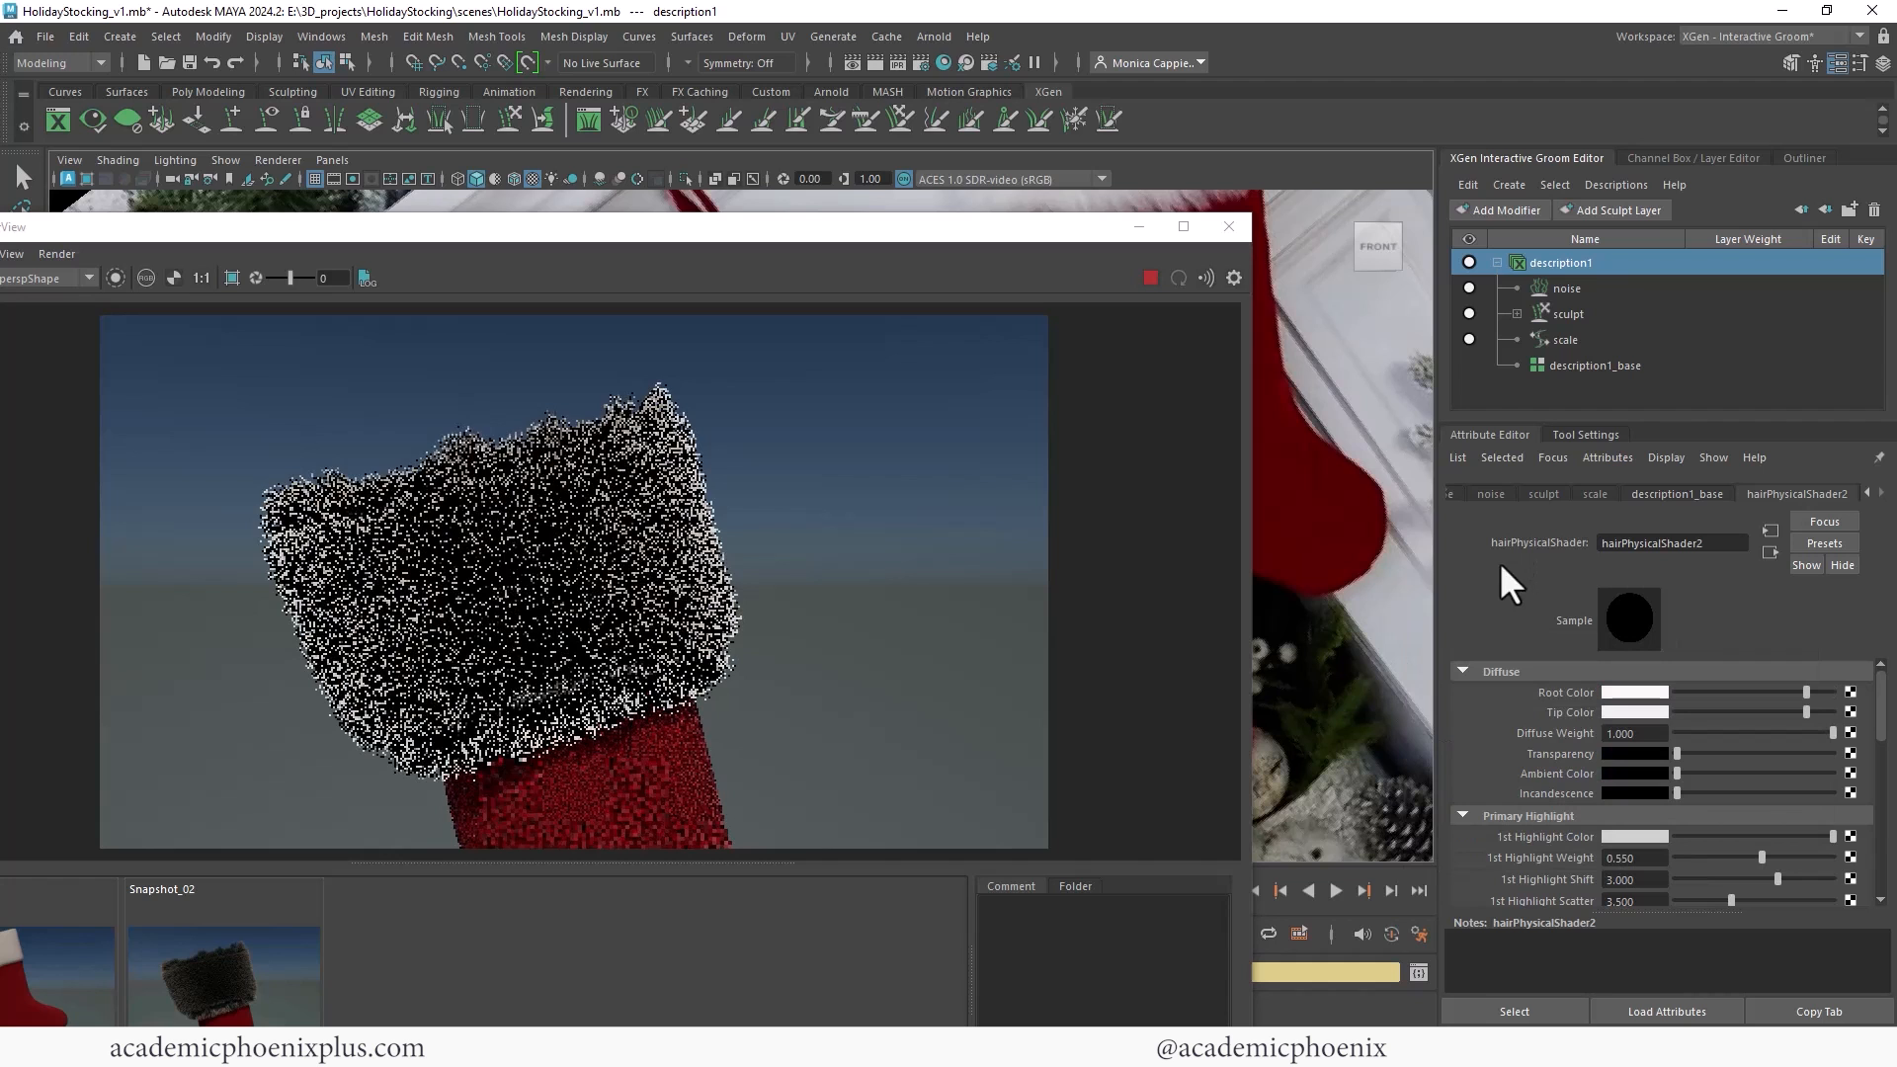
click(1618, 711)
drag(1453, 820, 1415, 828)
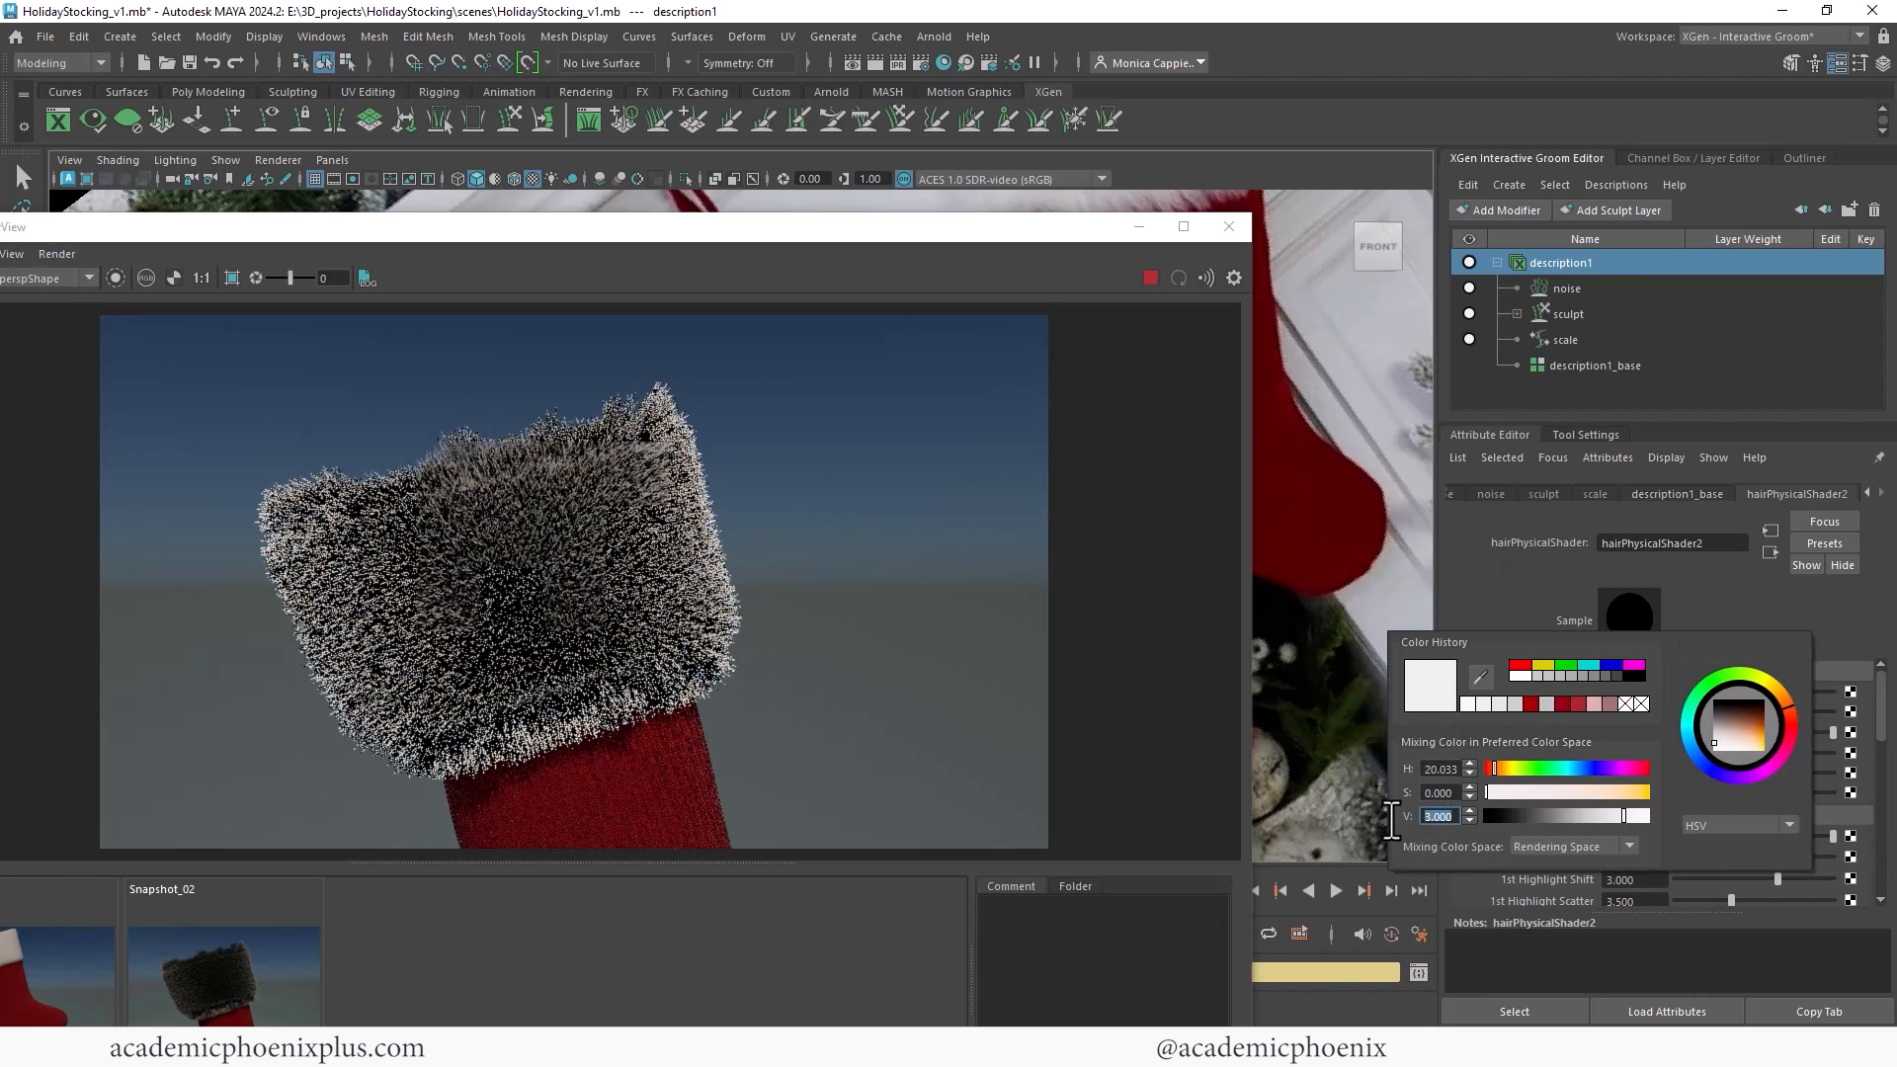
text(3.6)
key(Return)
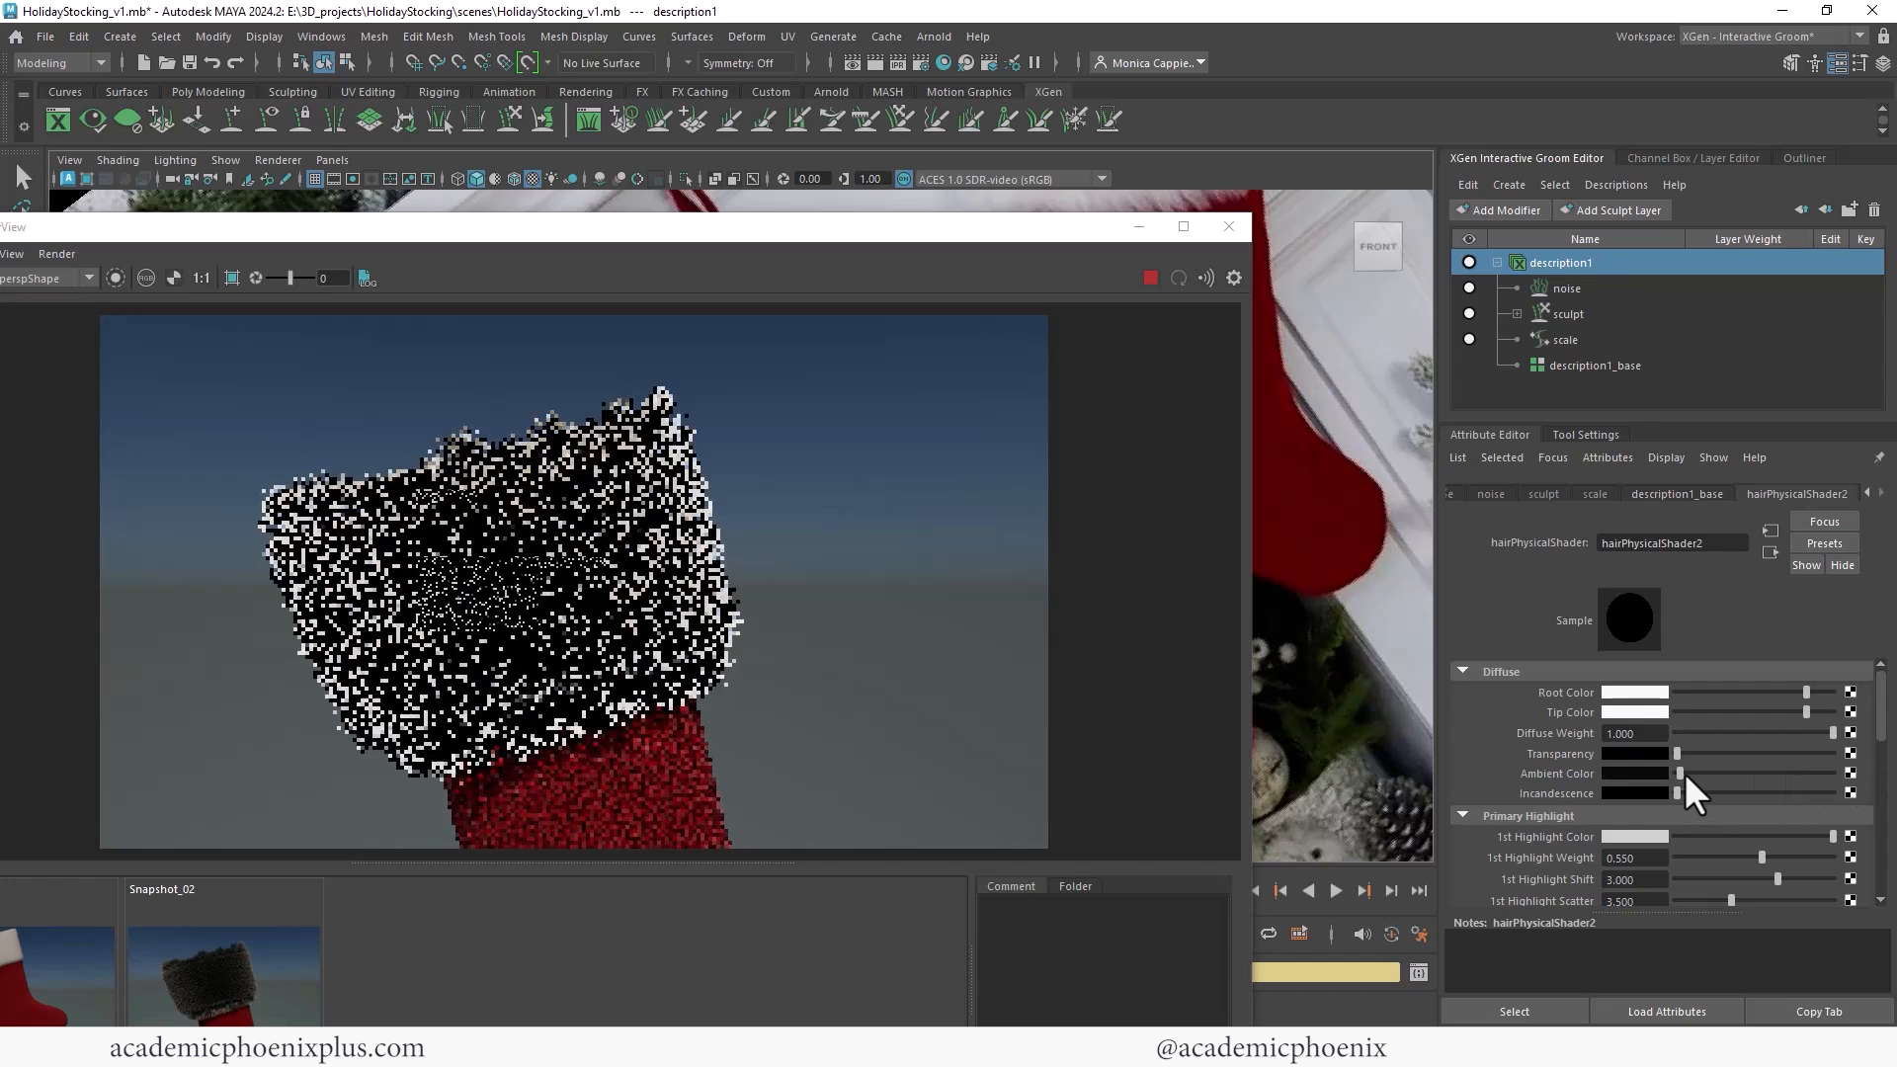
drag(1686, 772, 1687, 794)
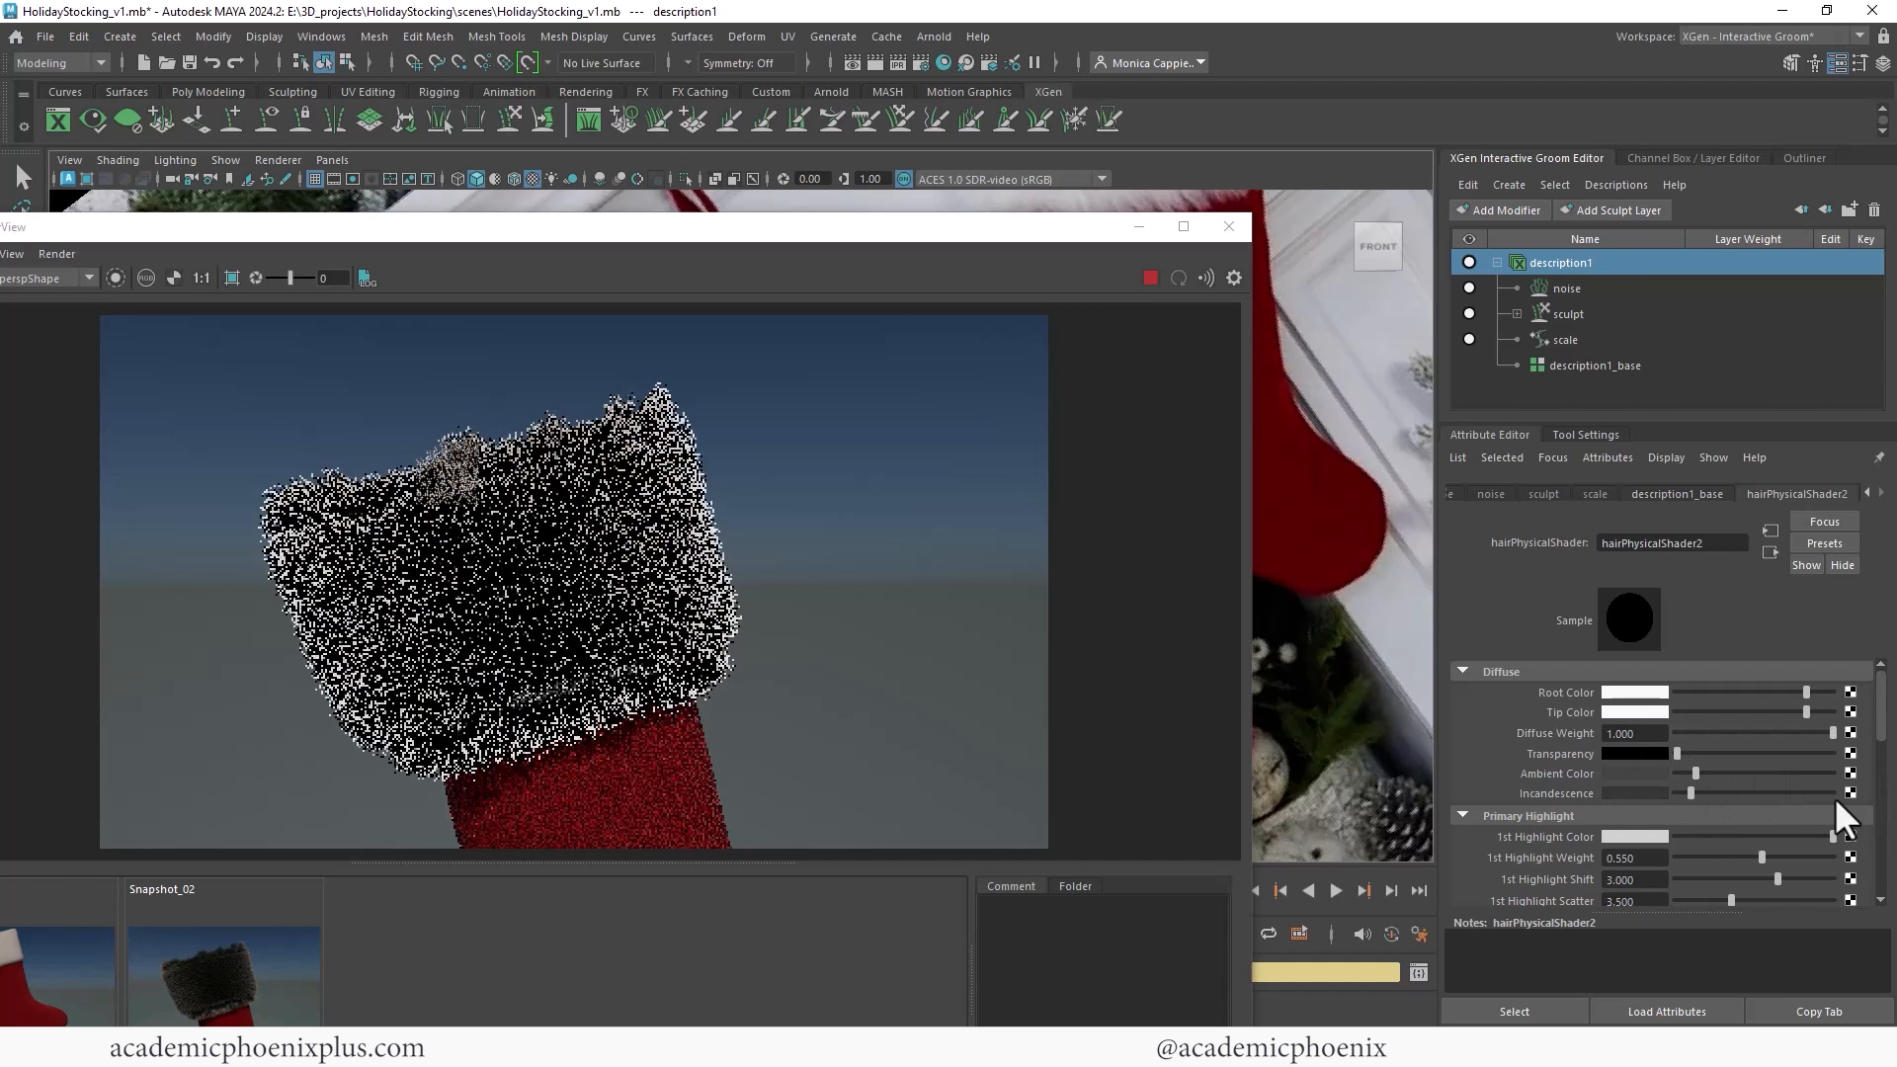
scroll(1848, 791, down, 2)
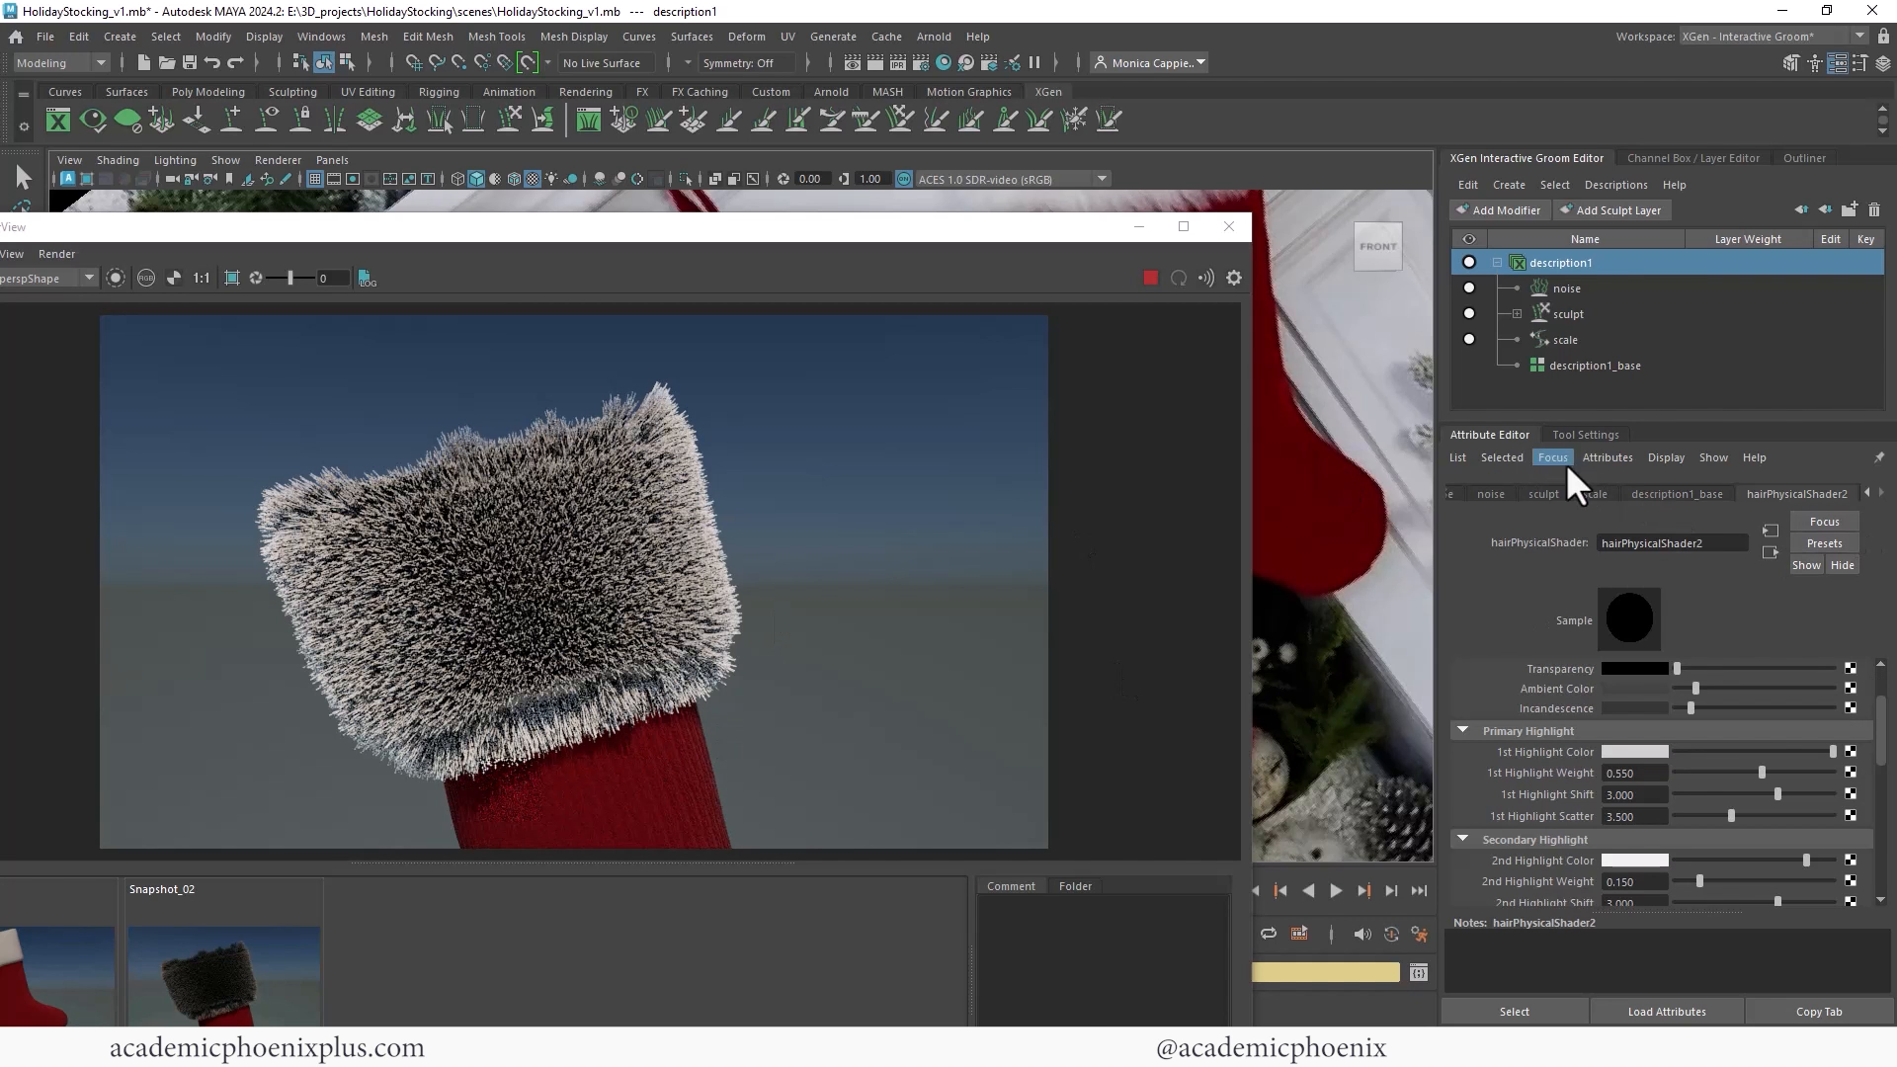
Step: Set description1's width scale to 0.010 and increase the frequency of its noise modifier
click(1456, 493)
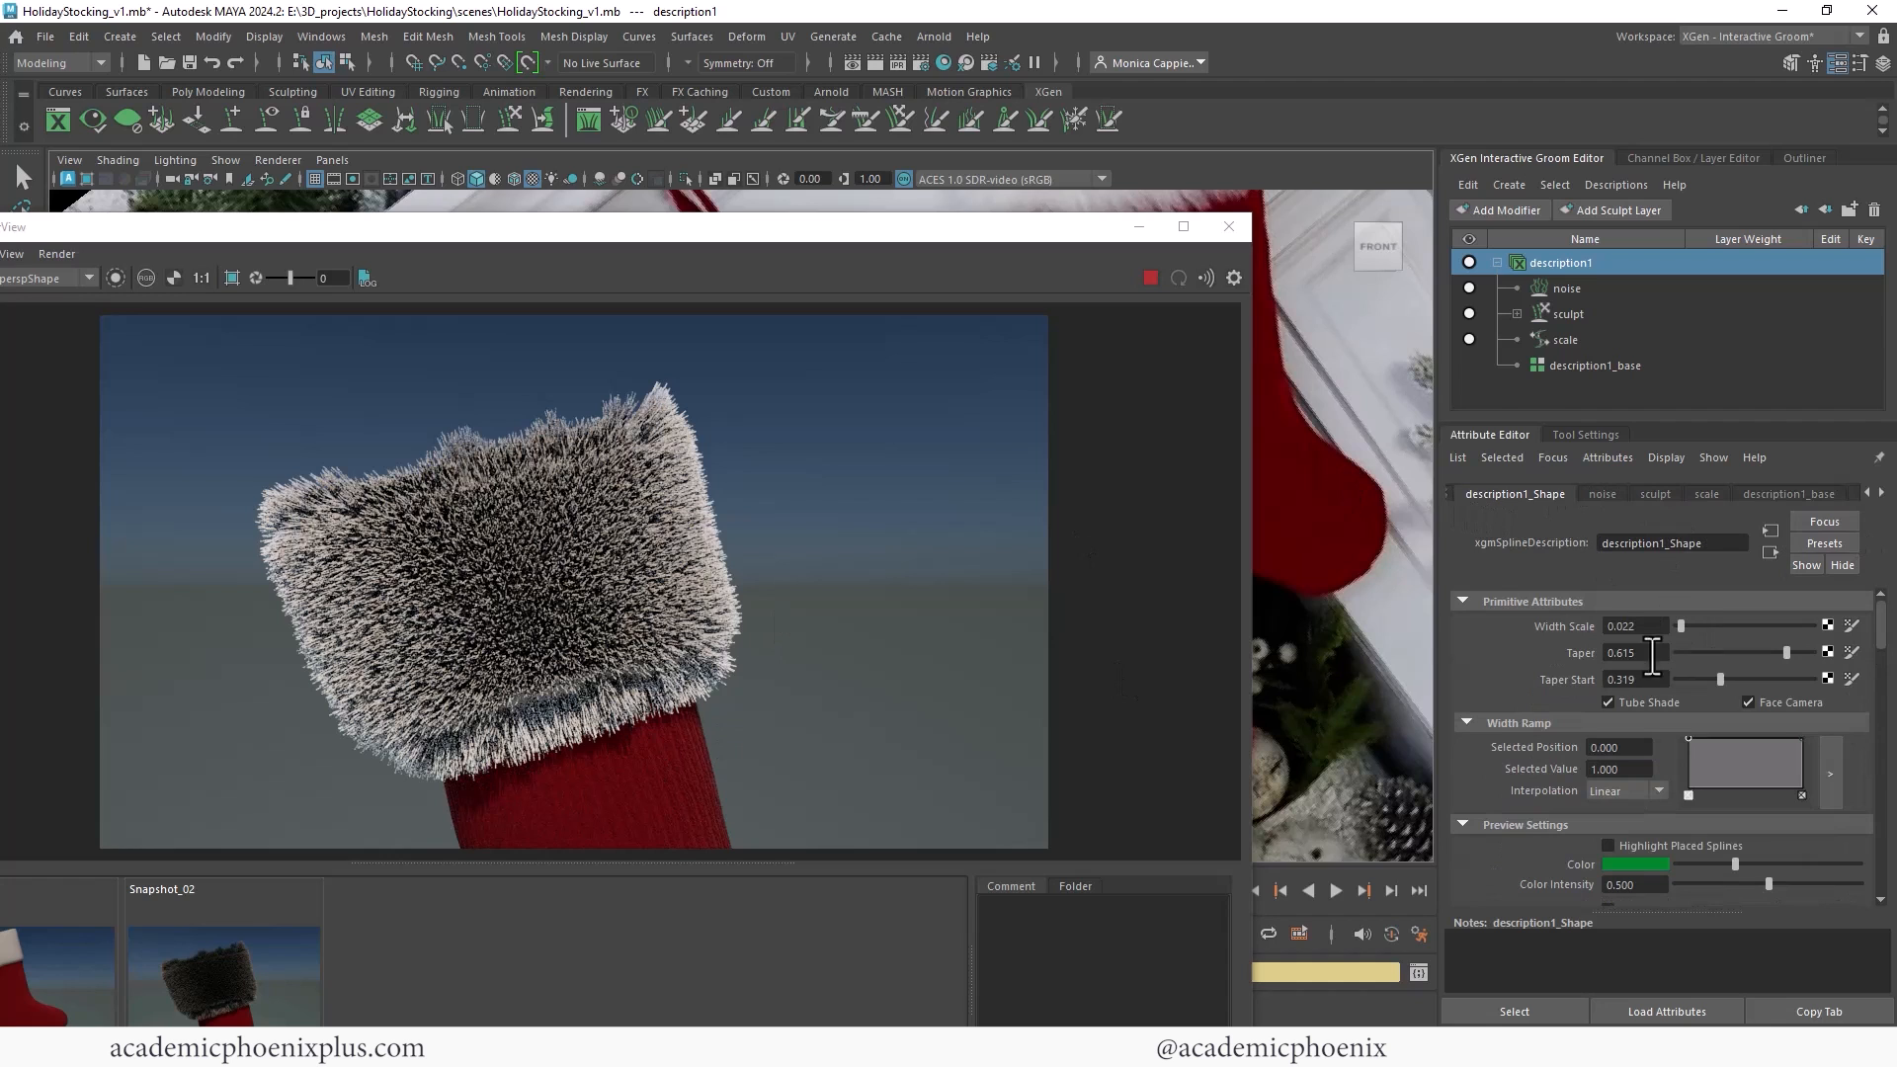
drag(1616, 626, 1663, 628)
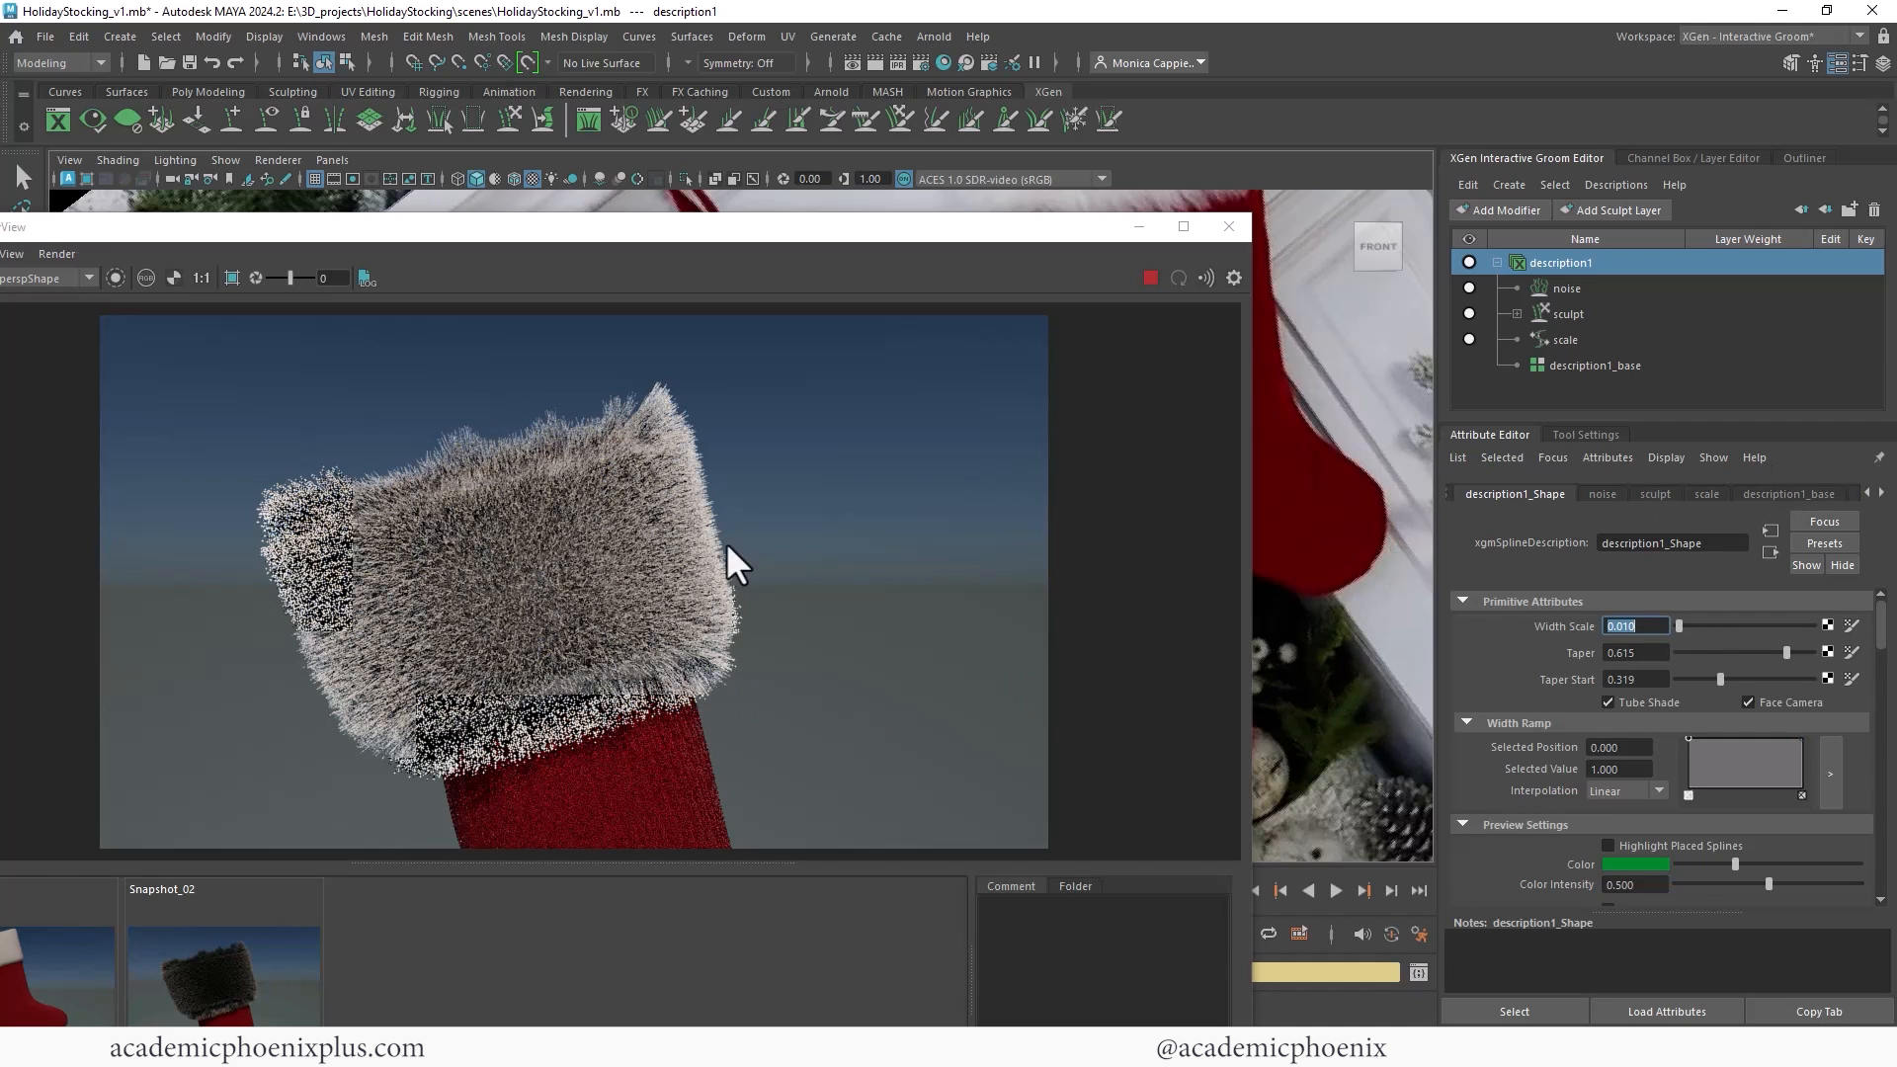
click(1579, 289)
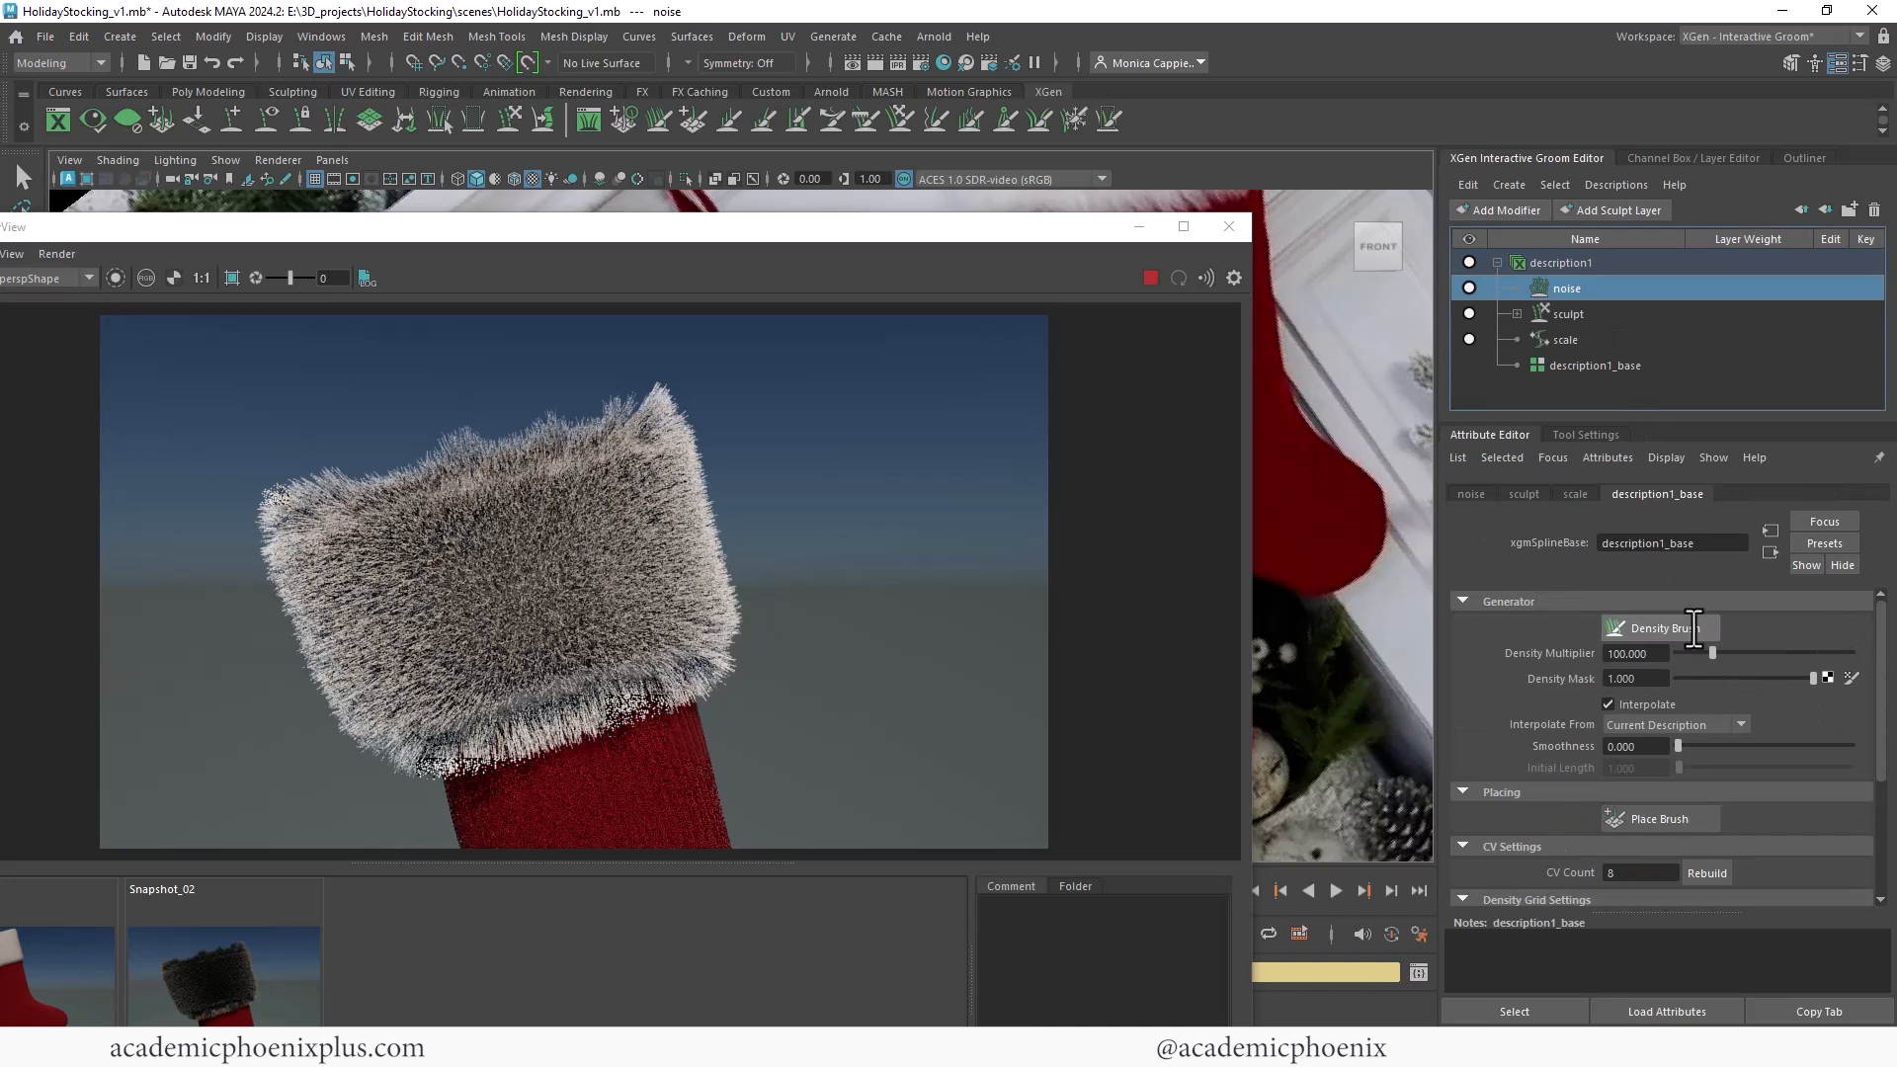
click(1471, 494)
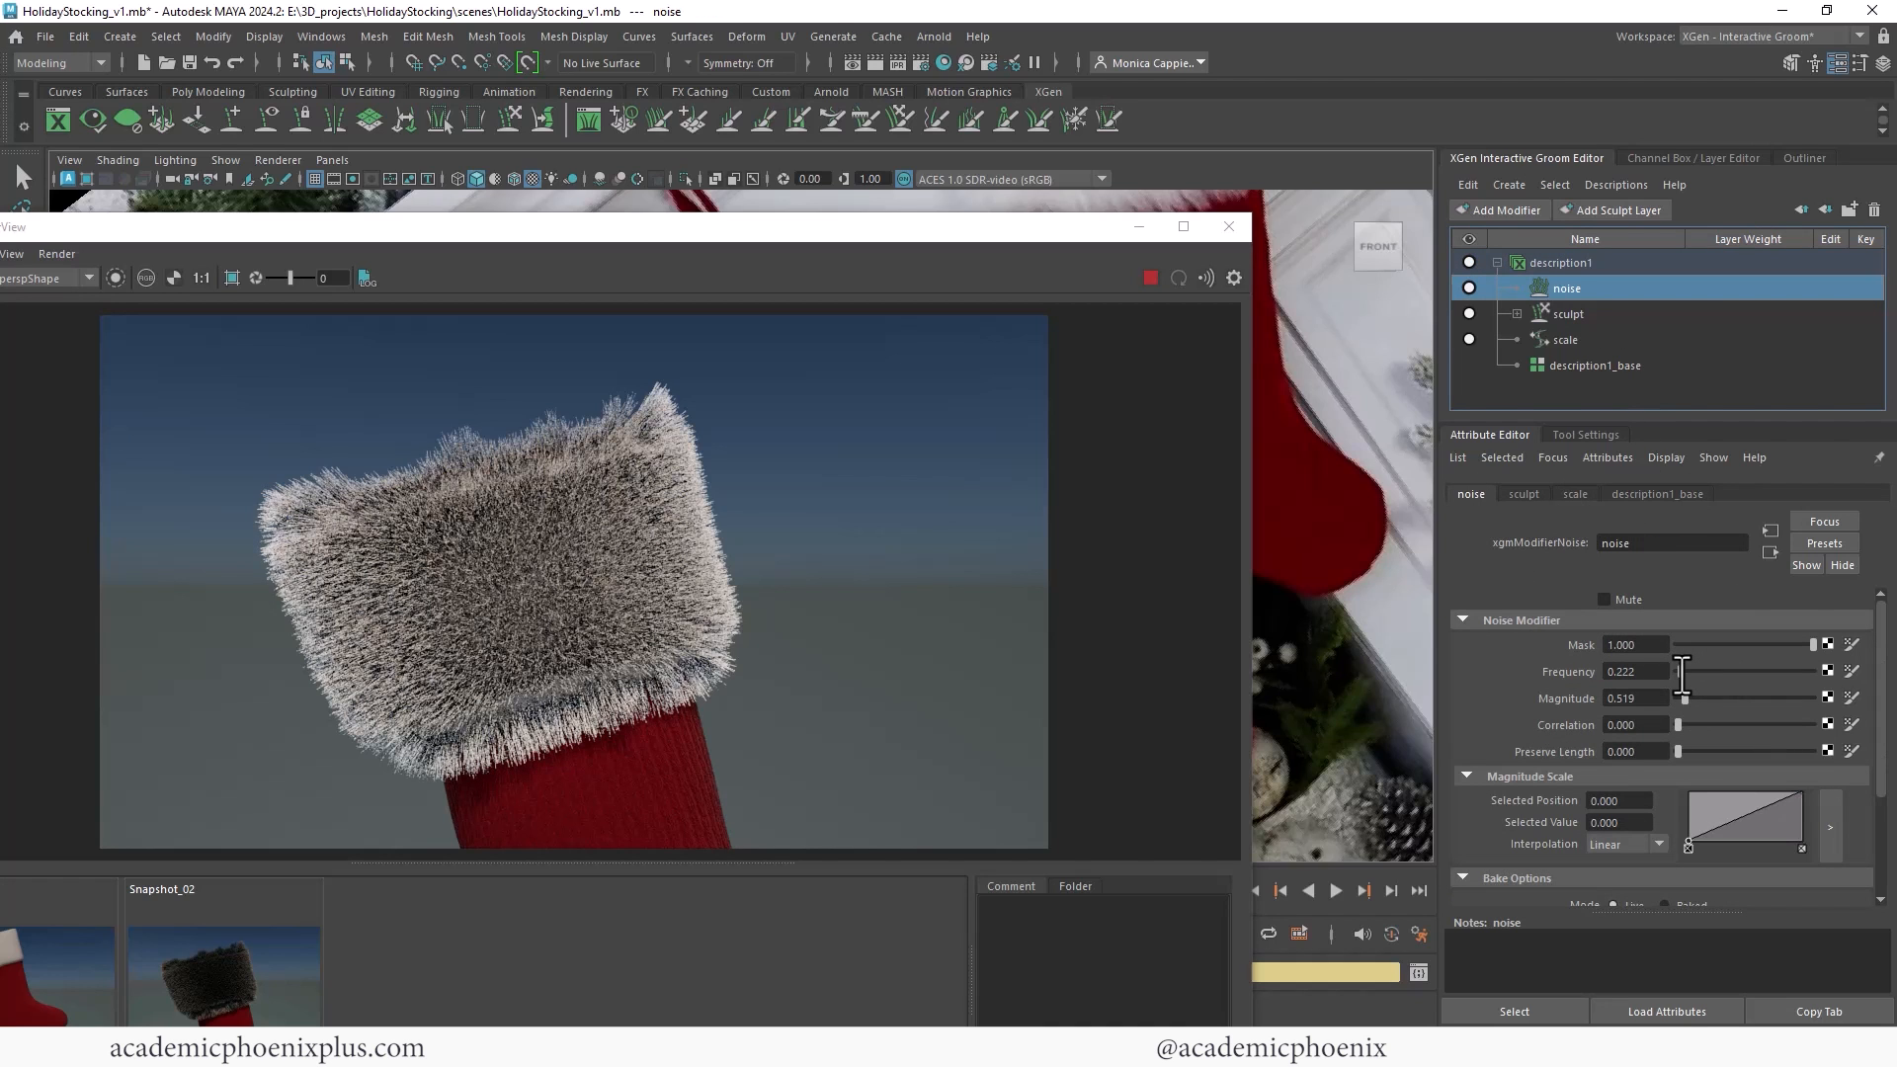
drag(1681, 672, 1683, 672)
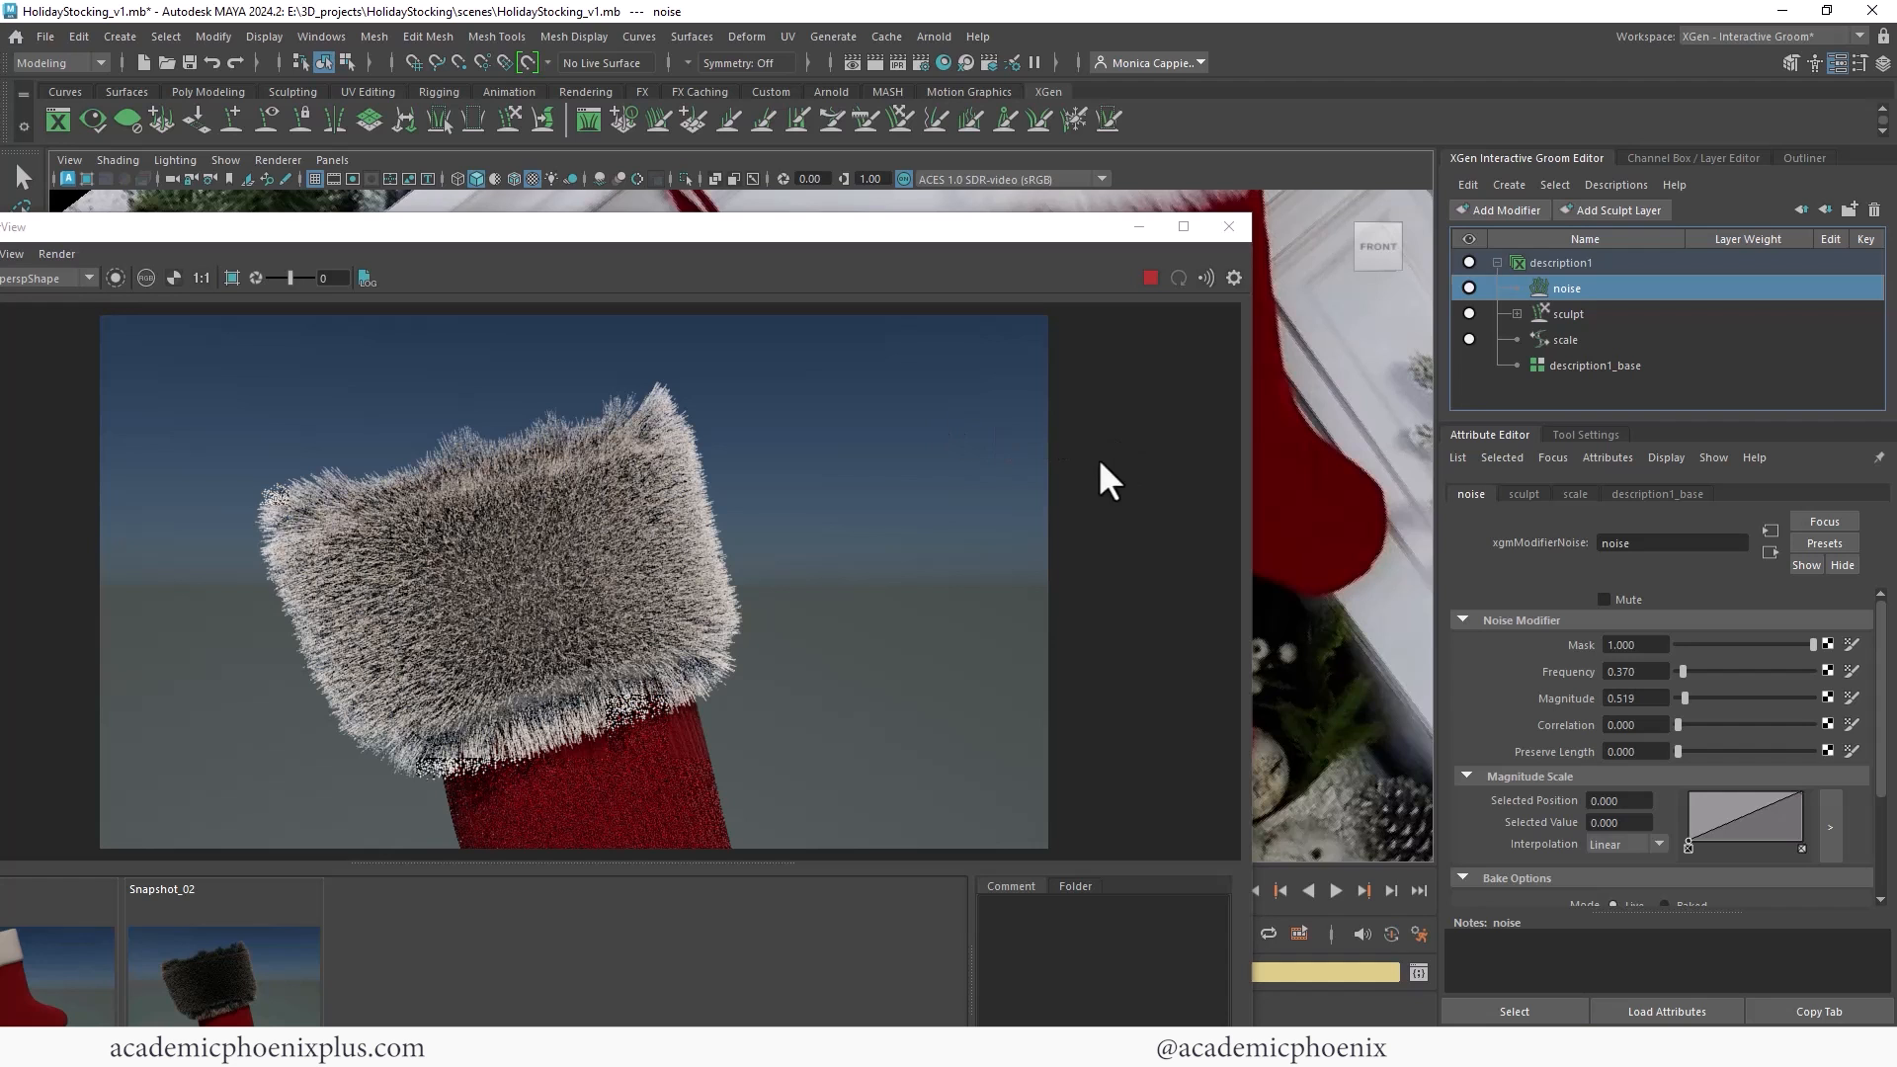
drag(1703, 672, 1700, 672)
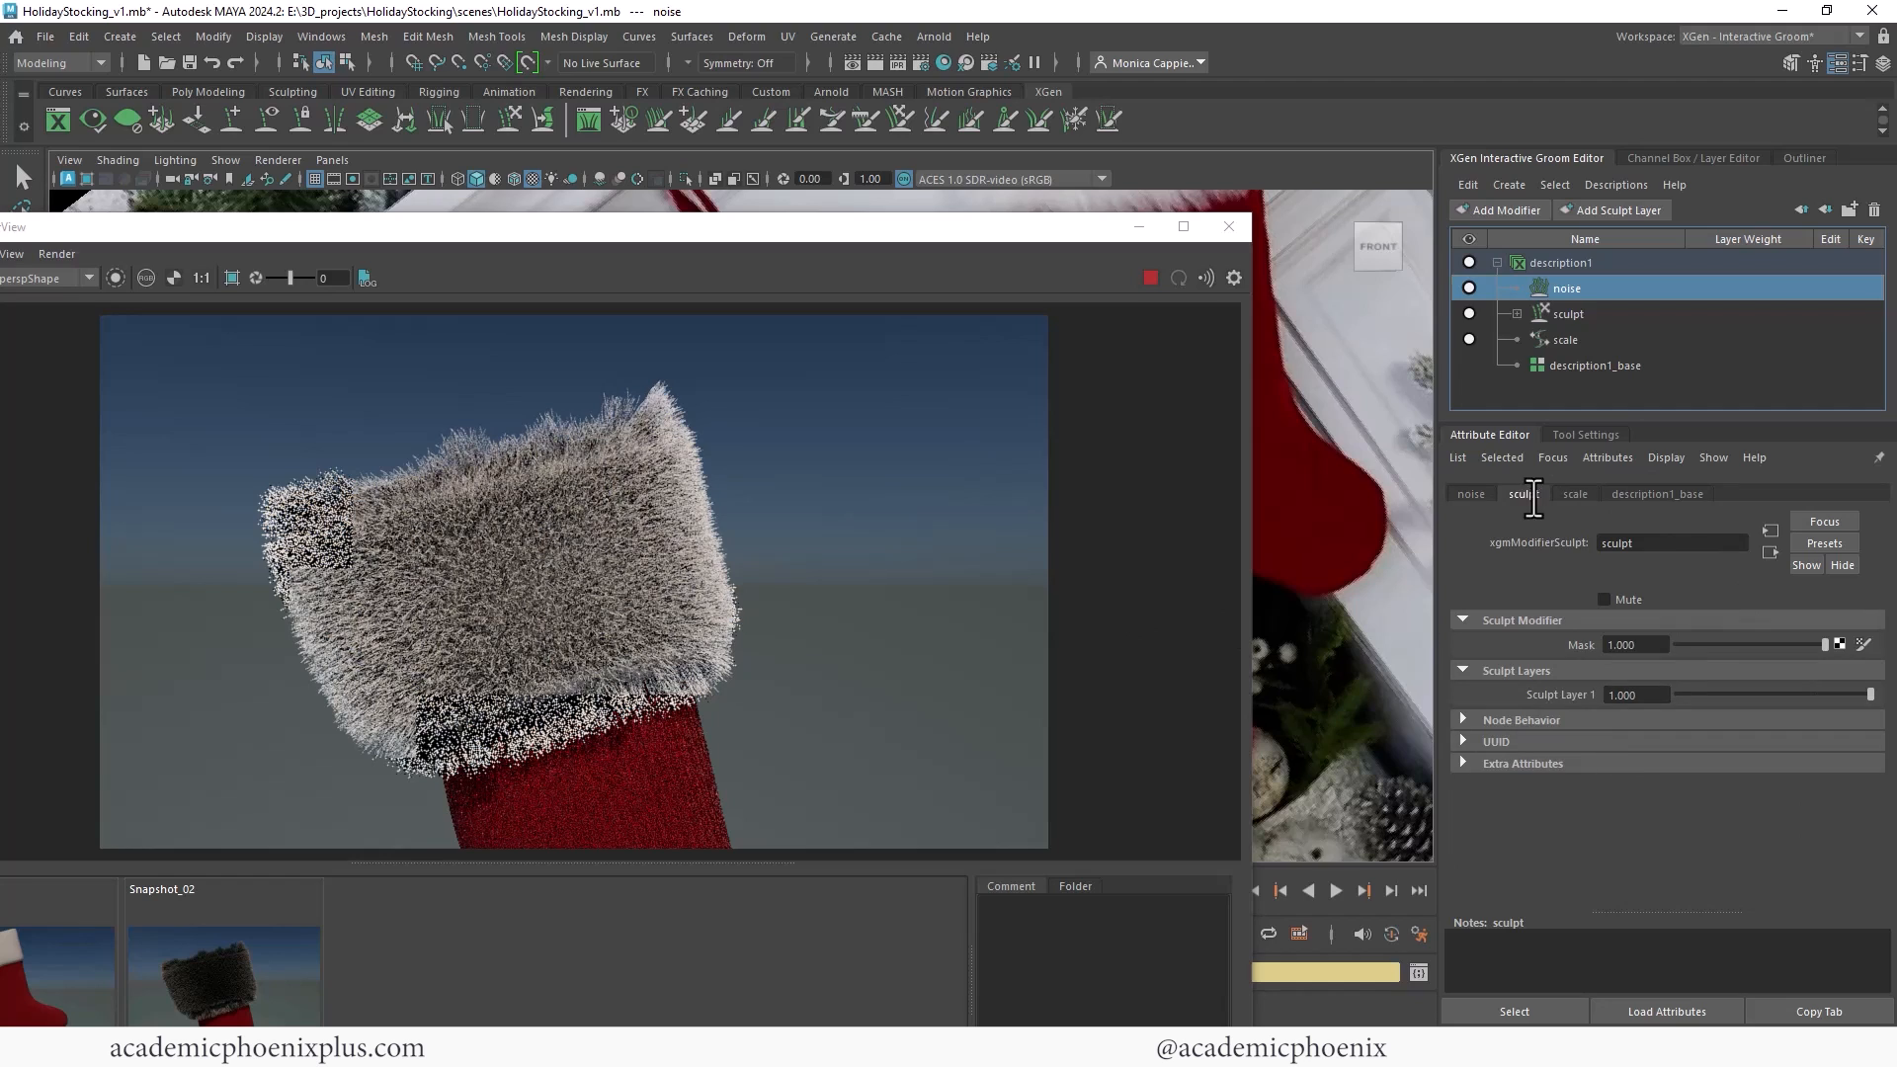
Step: Set the scale modifier's scale to 0.7 to lengthen the fur
click(1575, 494)
click(1655, 672)
text(07)
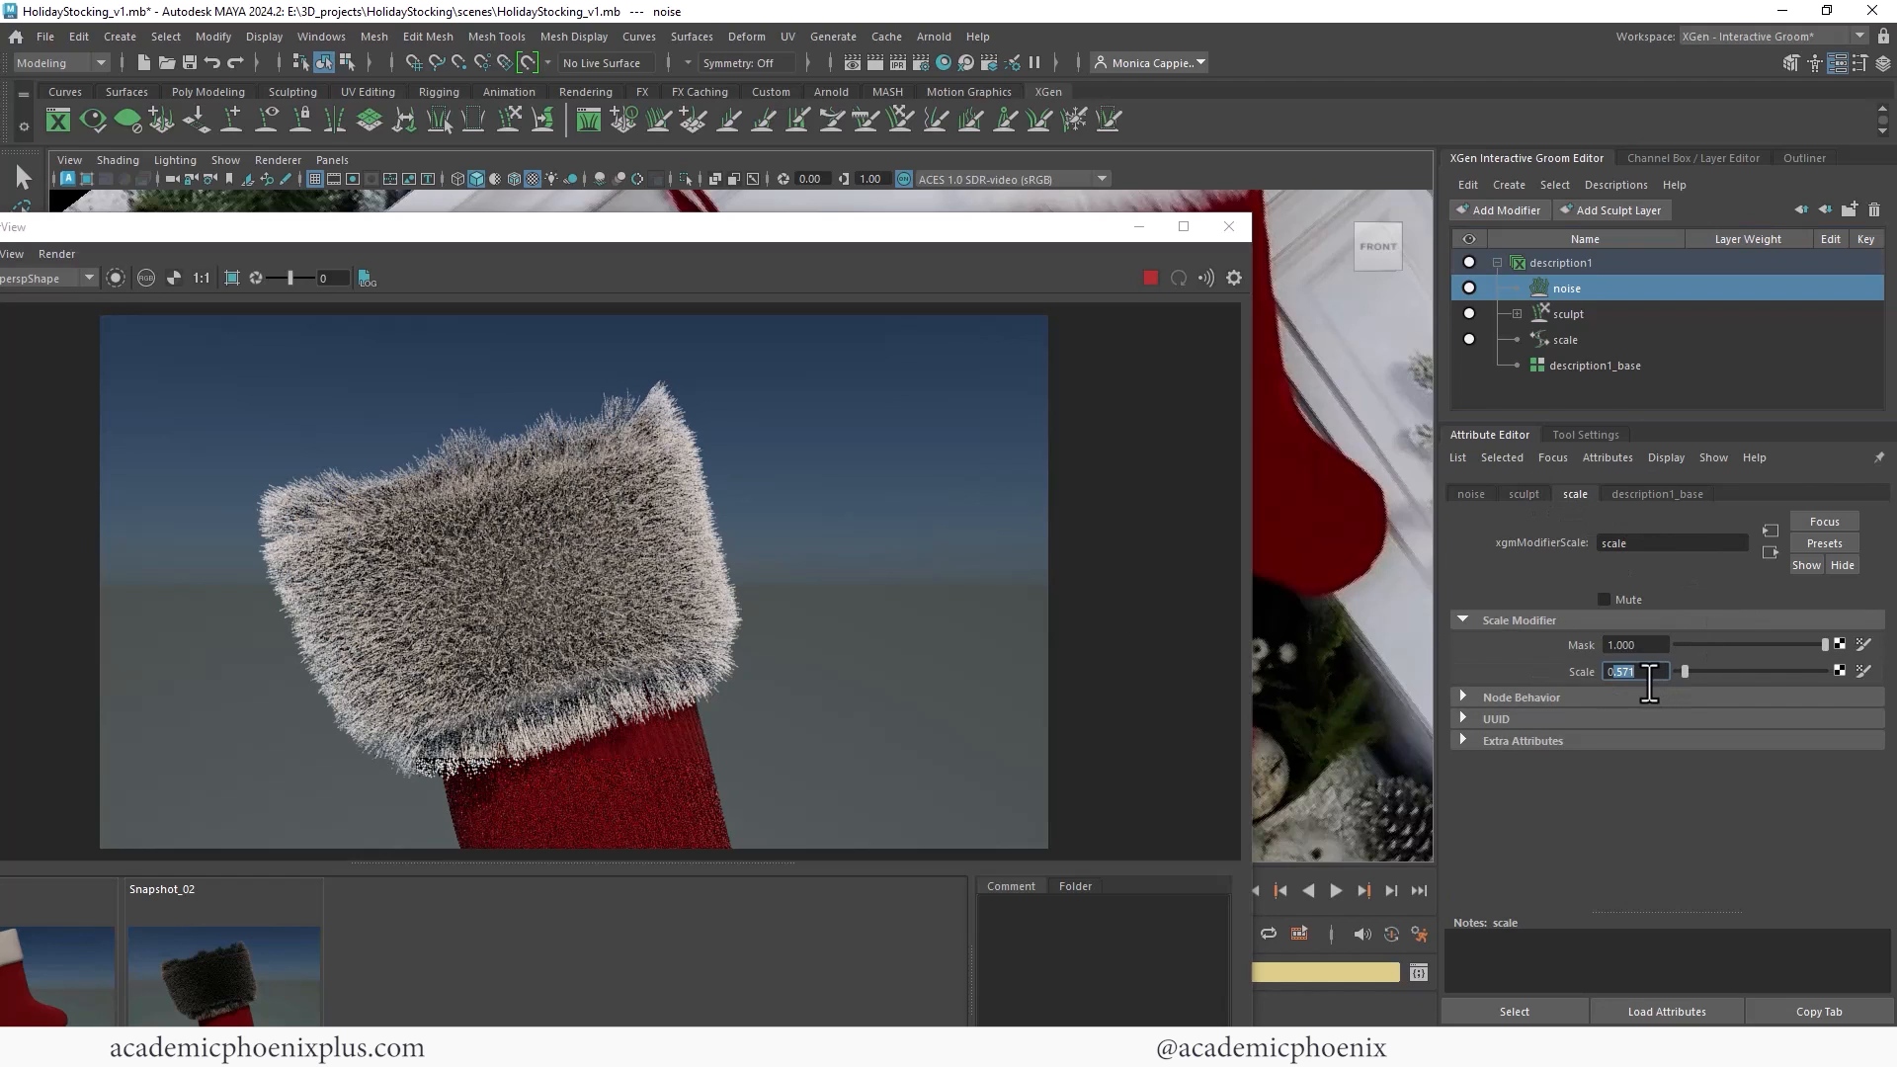
key(Return)
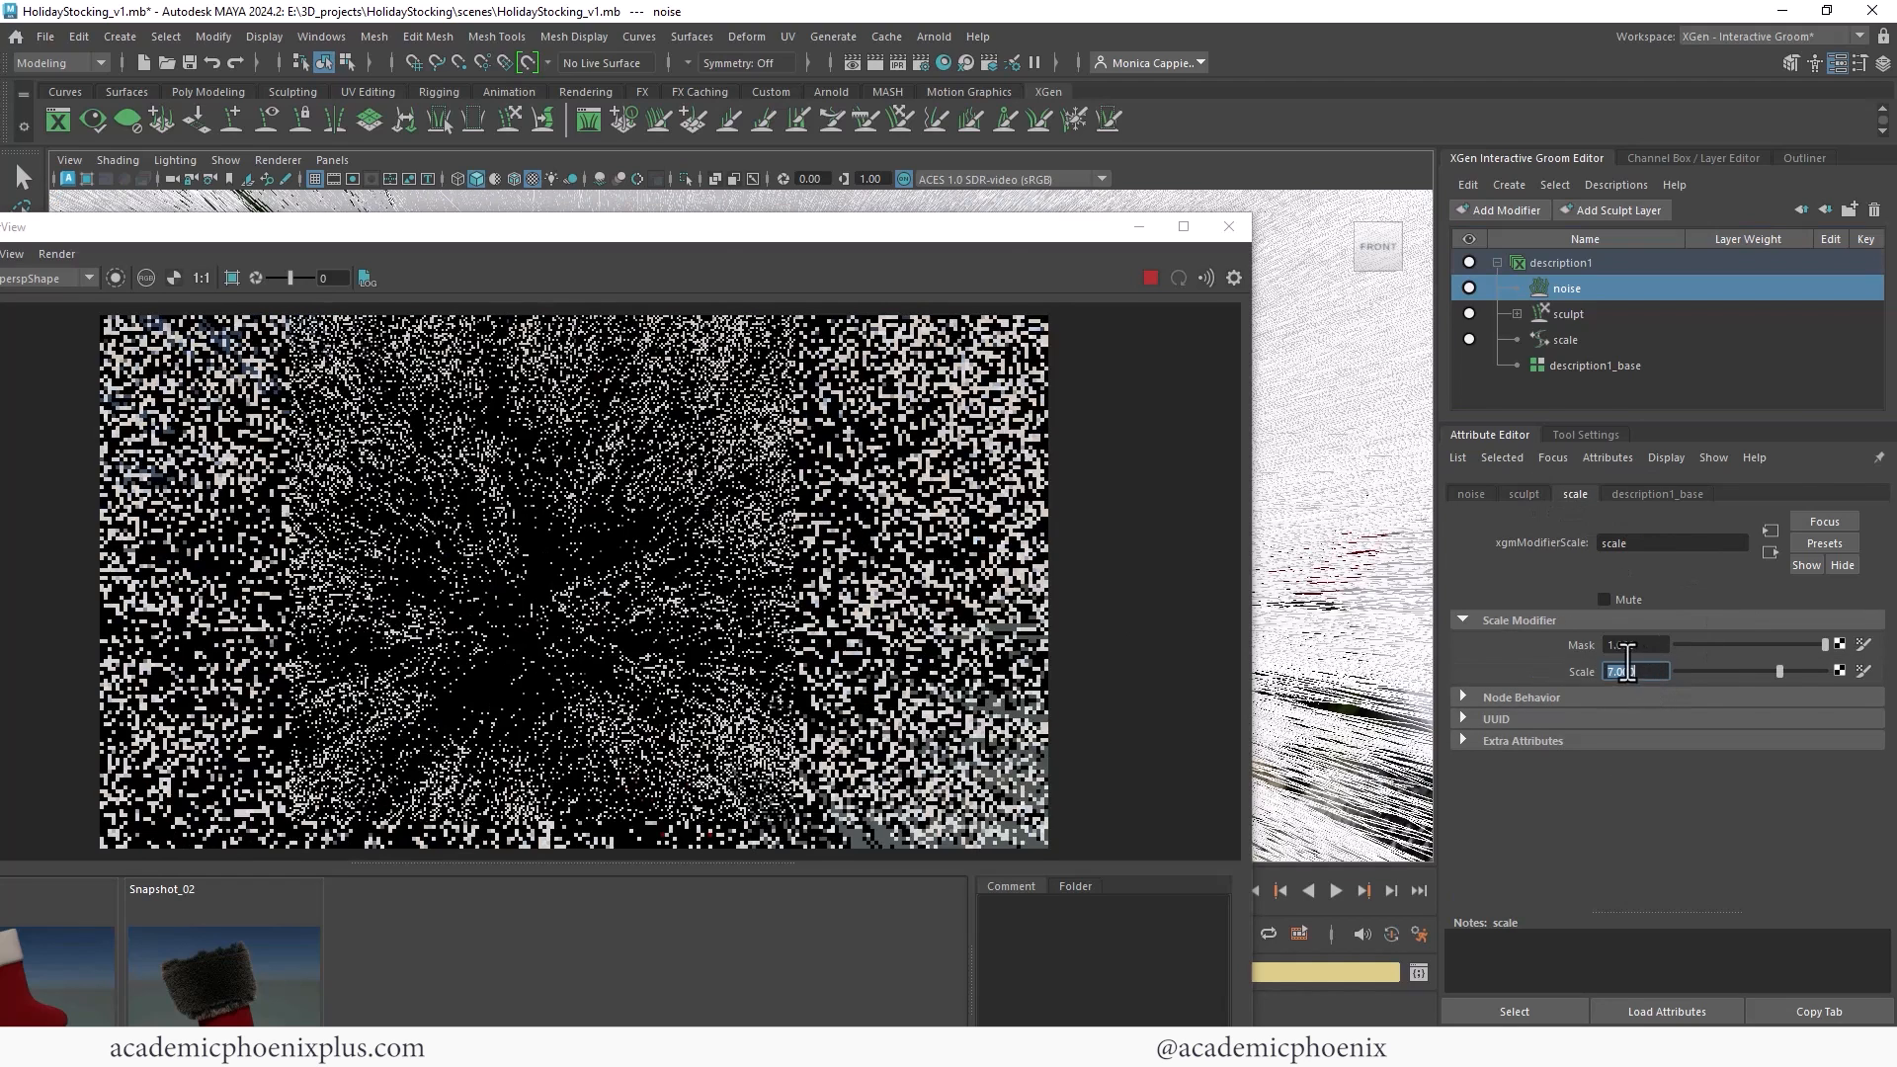
text(0.7)
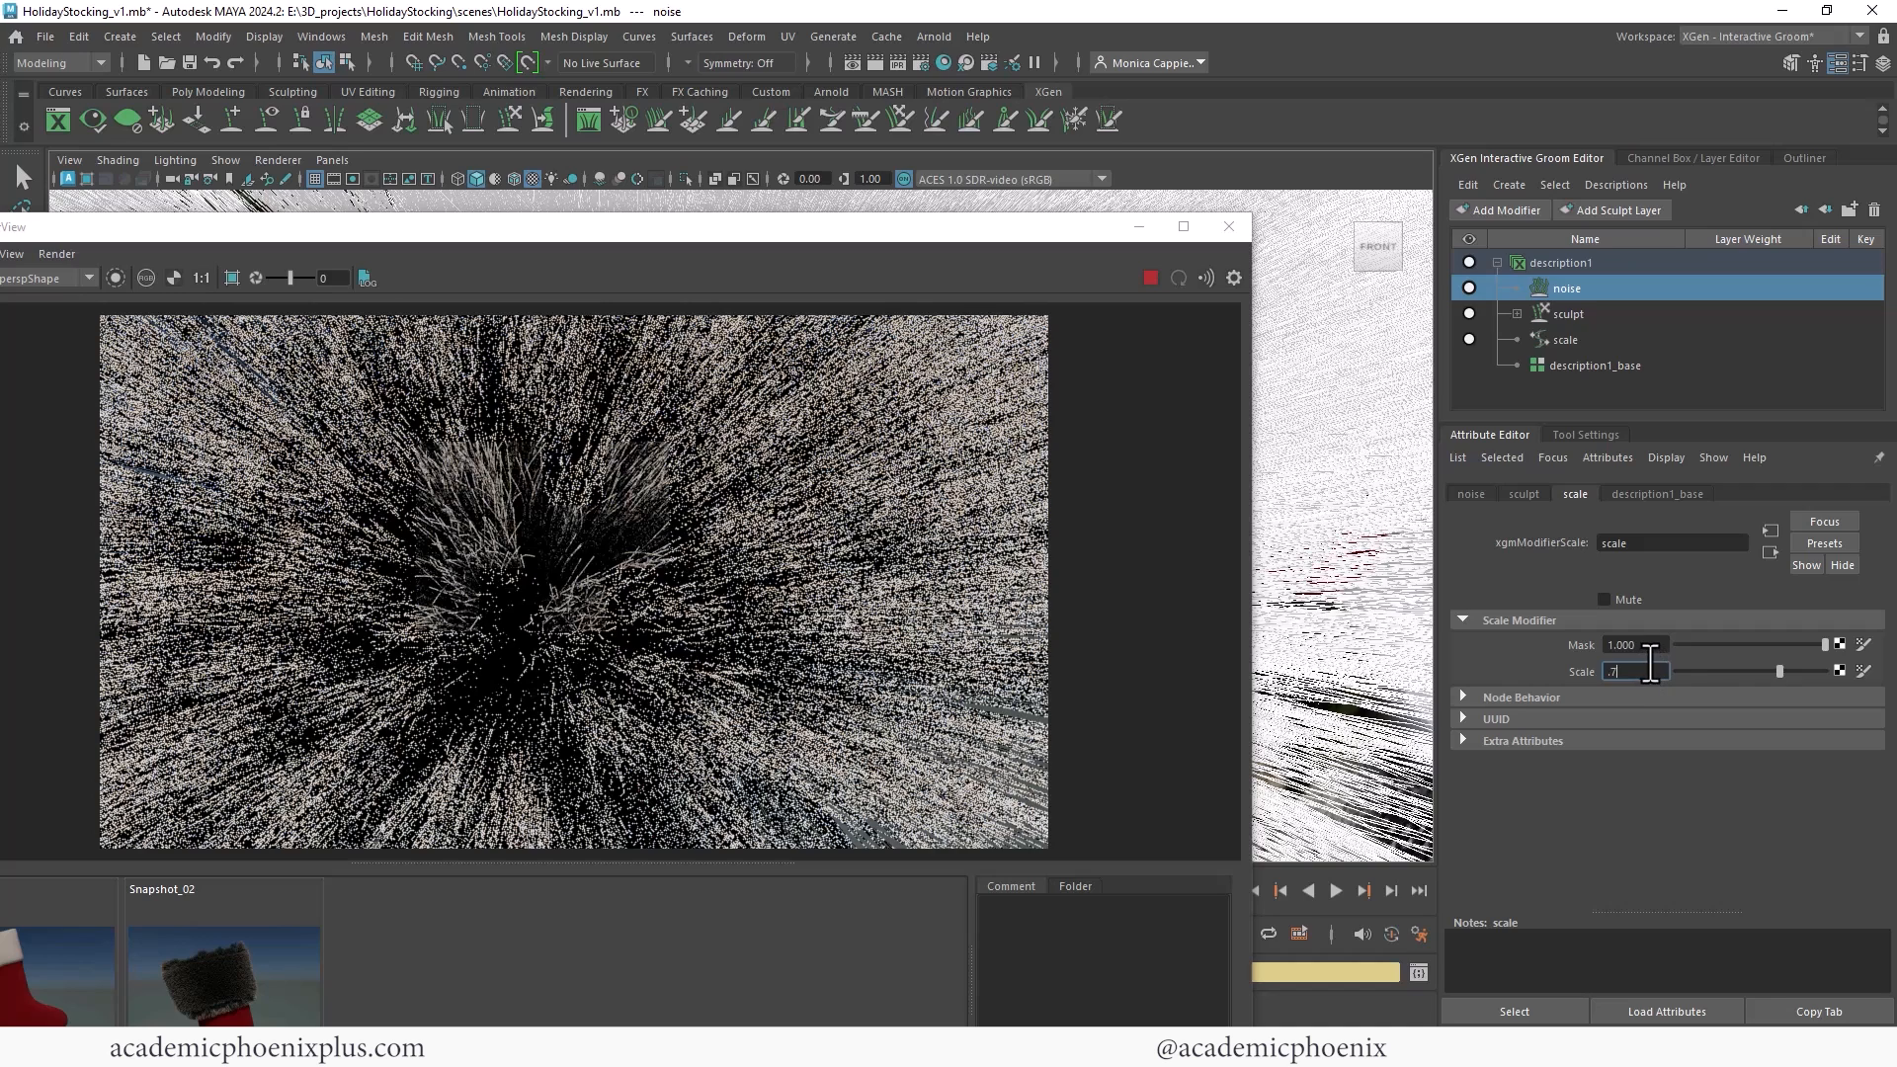
key(Return)
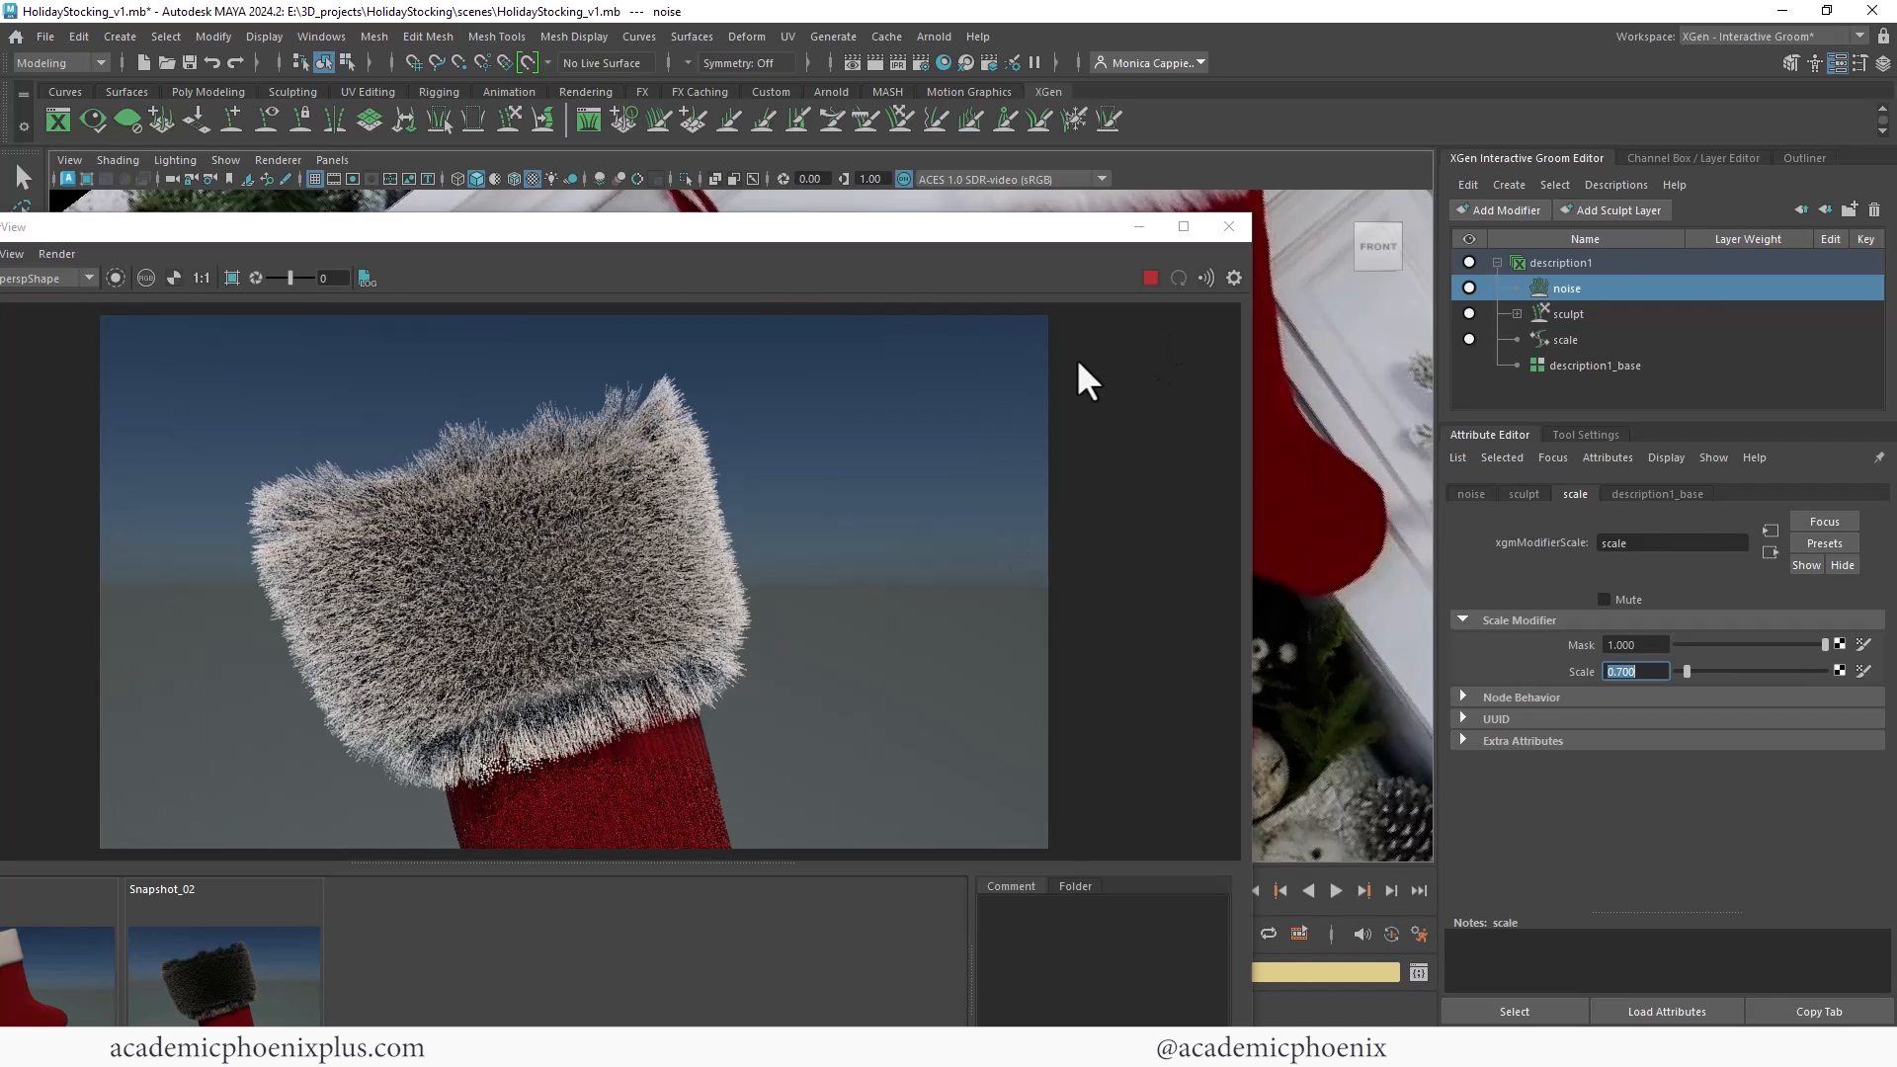
Step: Compare the stored Snapshot_02 and Snapshot_03 renders of the stocking in the Arnold RenderView
alt+drag(1332, 471, 1281, 390)
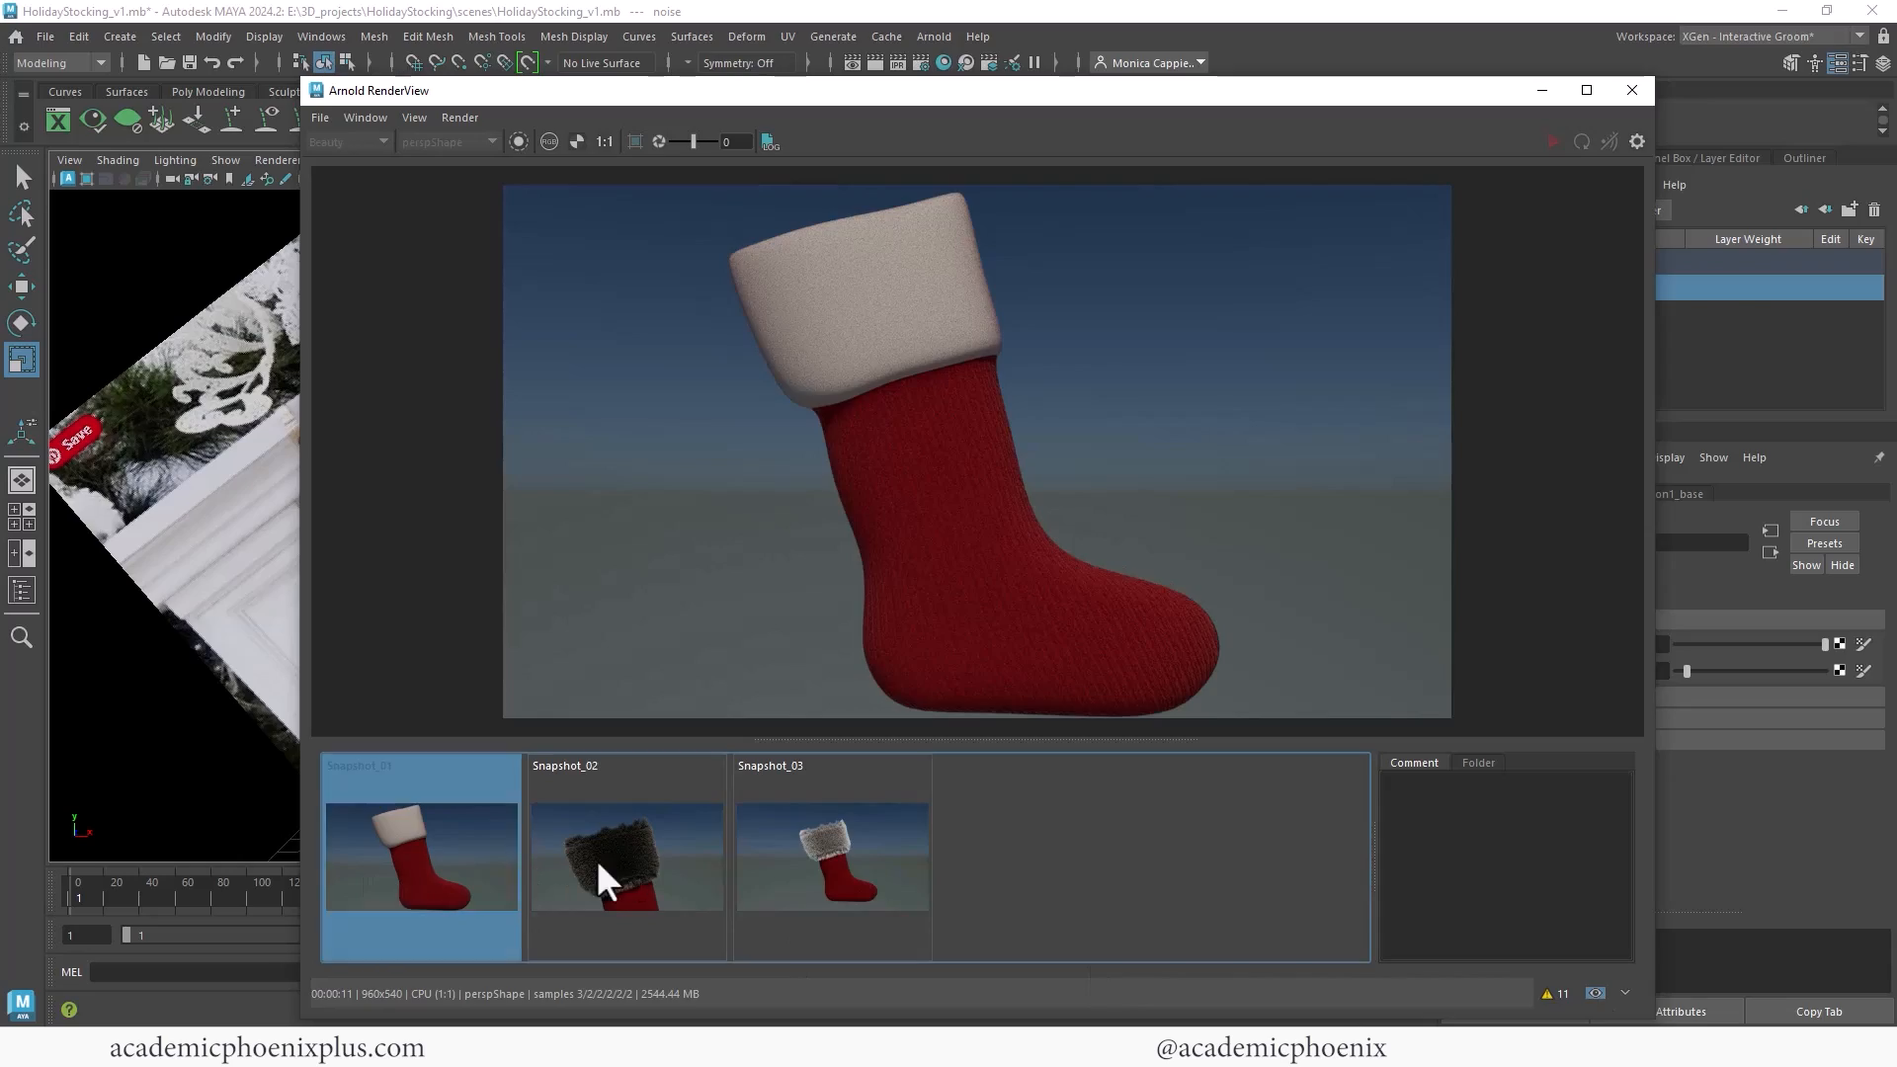
click(611, 866)
click(762, 885)
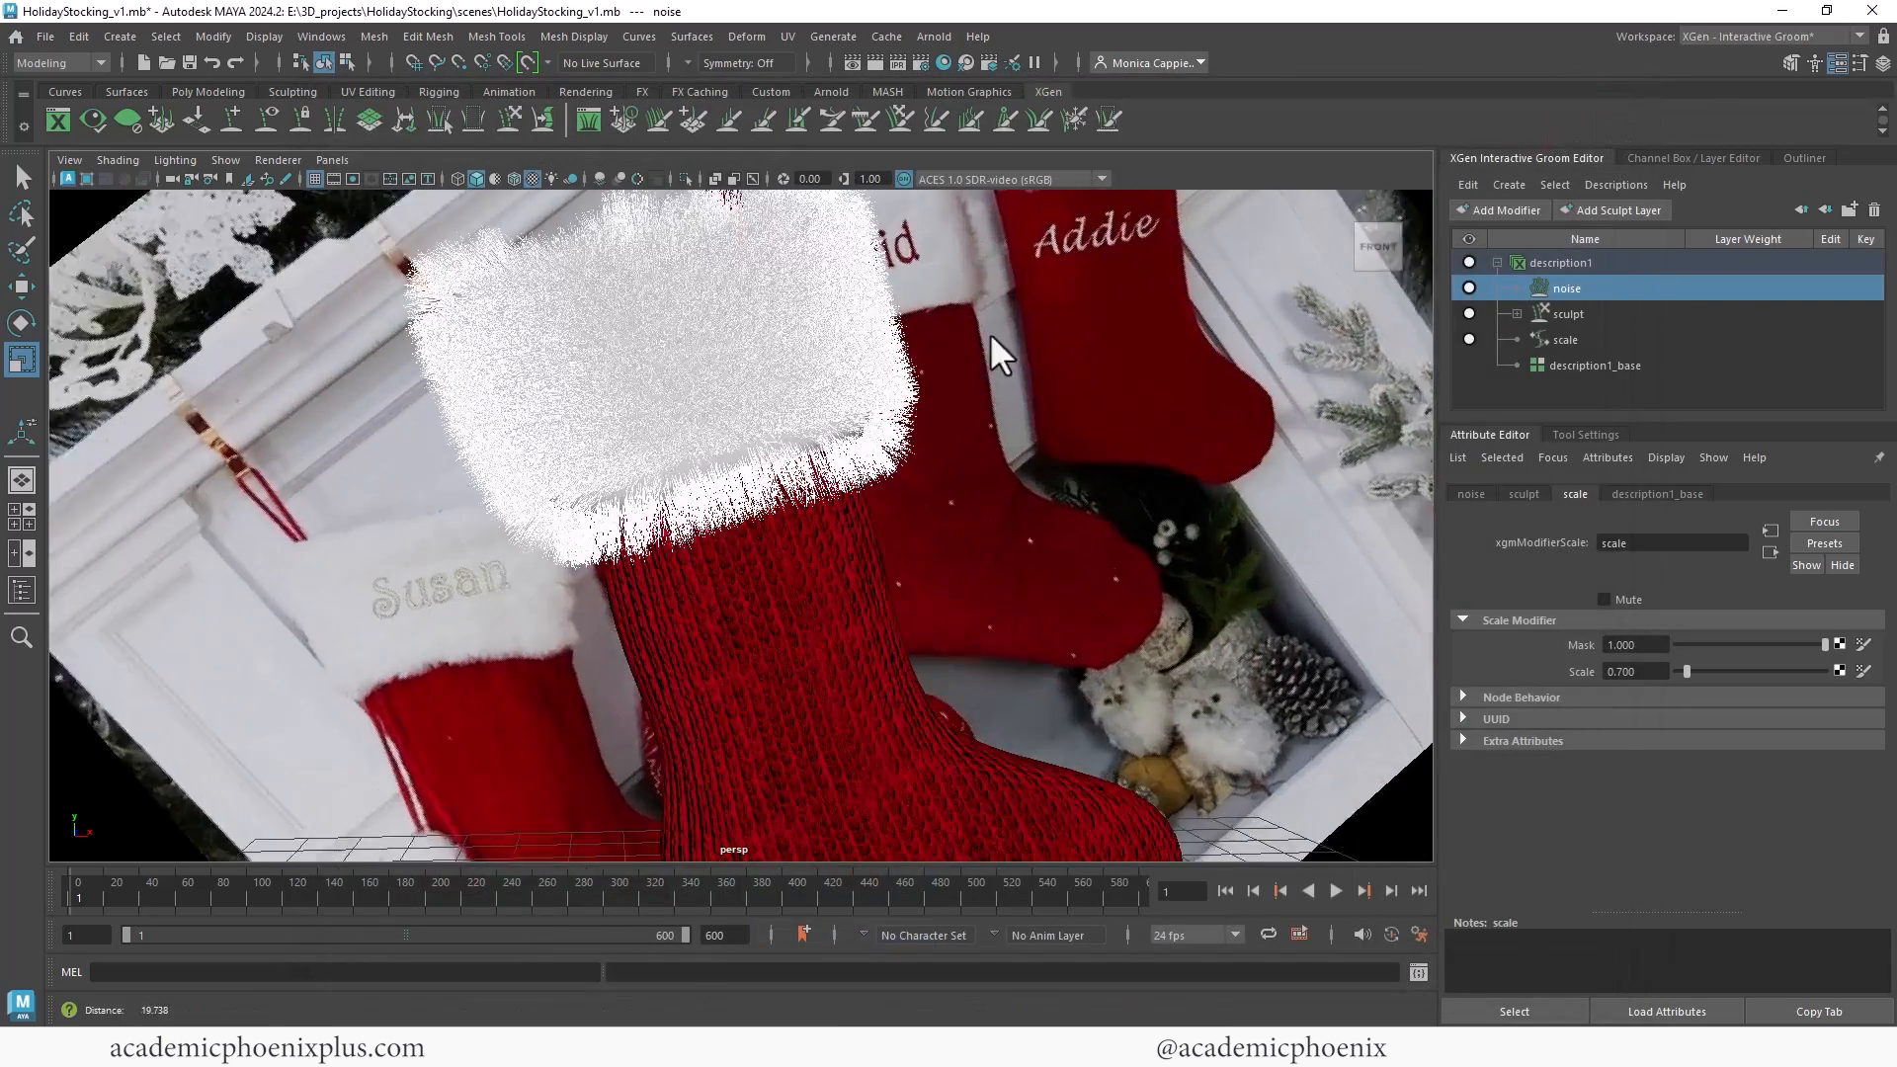
Step: Select the hidden fur base mesh in the Outliner and scale it up slightly around the stocking's cuff
alt+drag(990, 334, 85, 539)
click(20, 590)
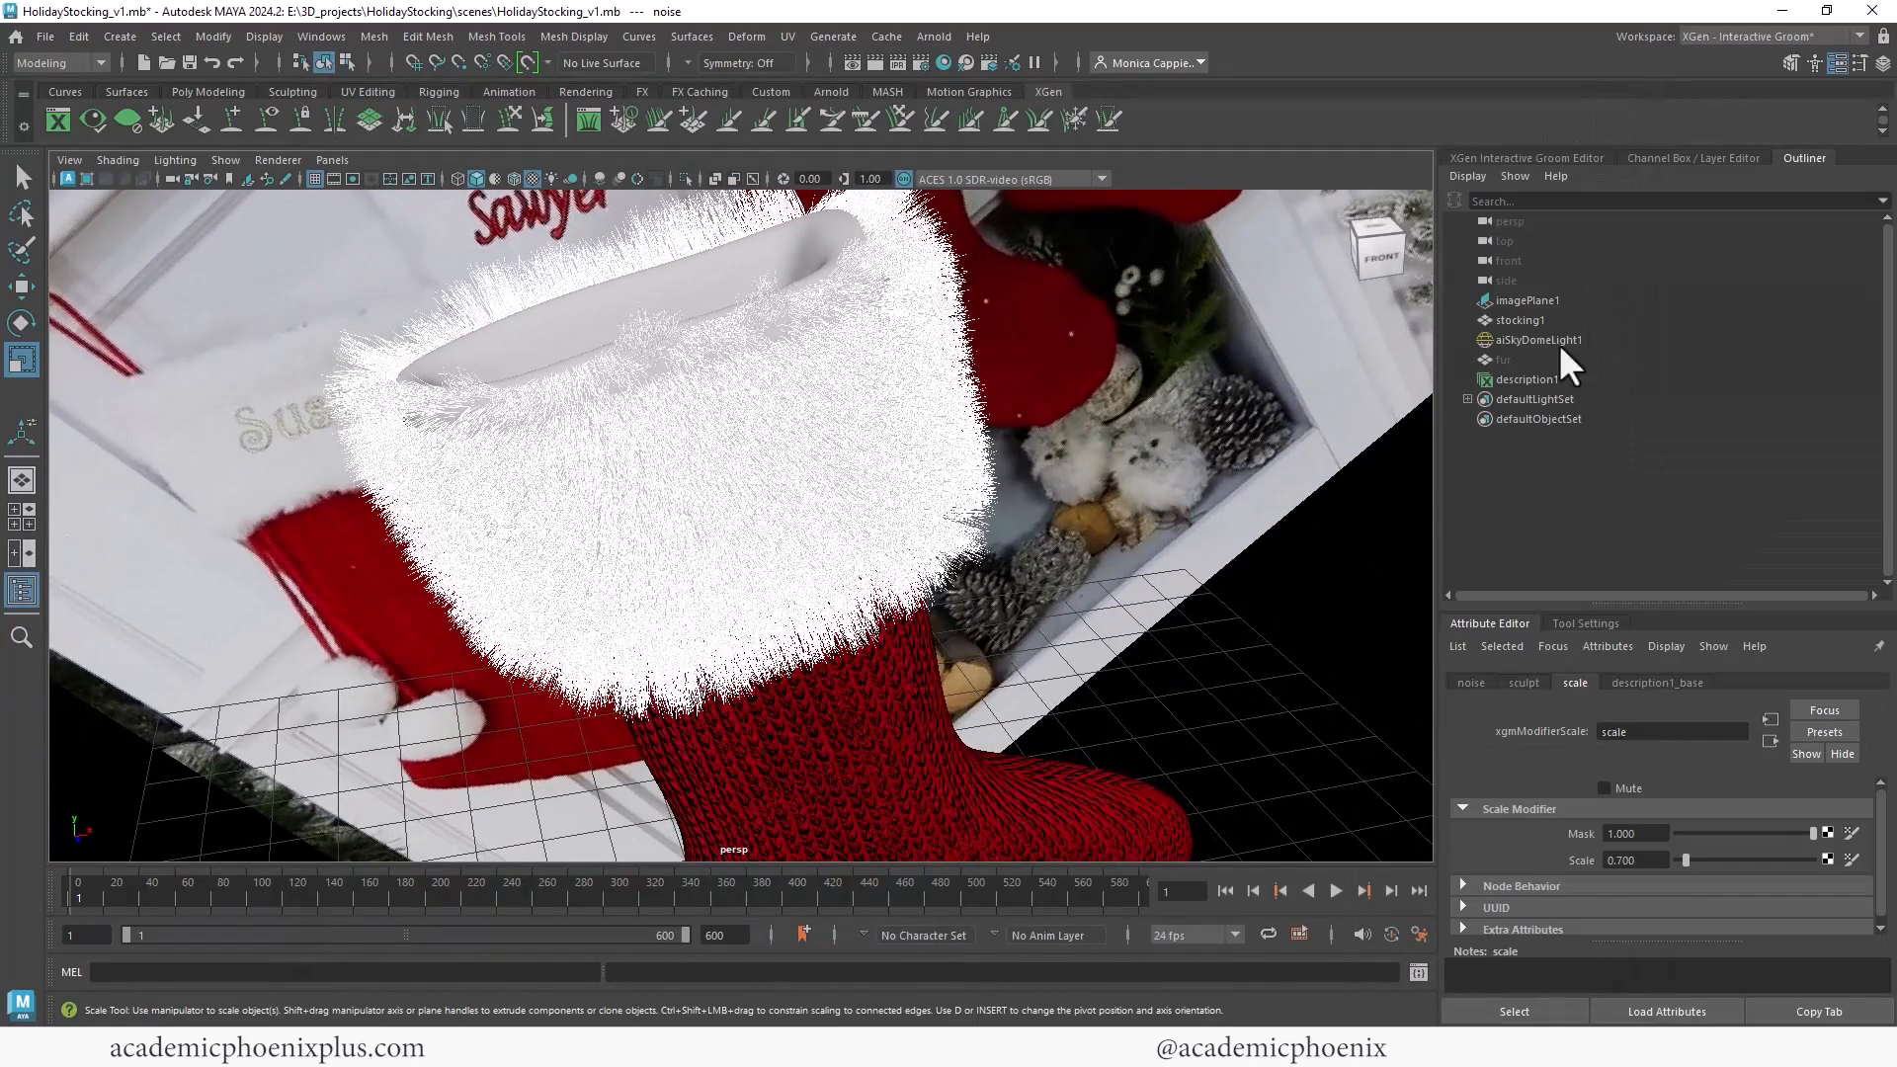
click(1507, 359)
drag(665, 436, 676, 437)
alt+drag(856, 435, 796, 395)
mouse_move(619, 330)
mouse_down()
mouse_move(692, 314)
mouse_move(610, 330)
mouse_move(637, 324)
mouse_up()
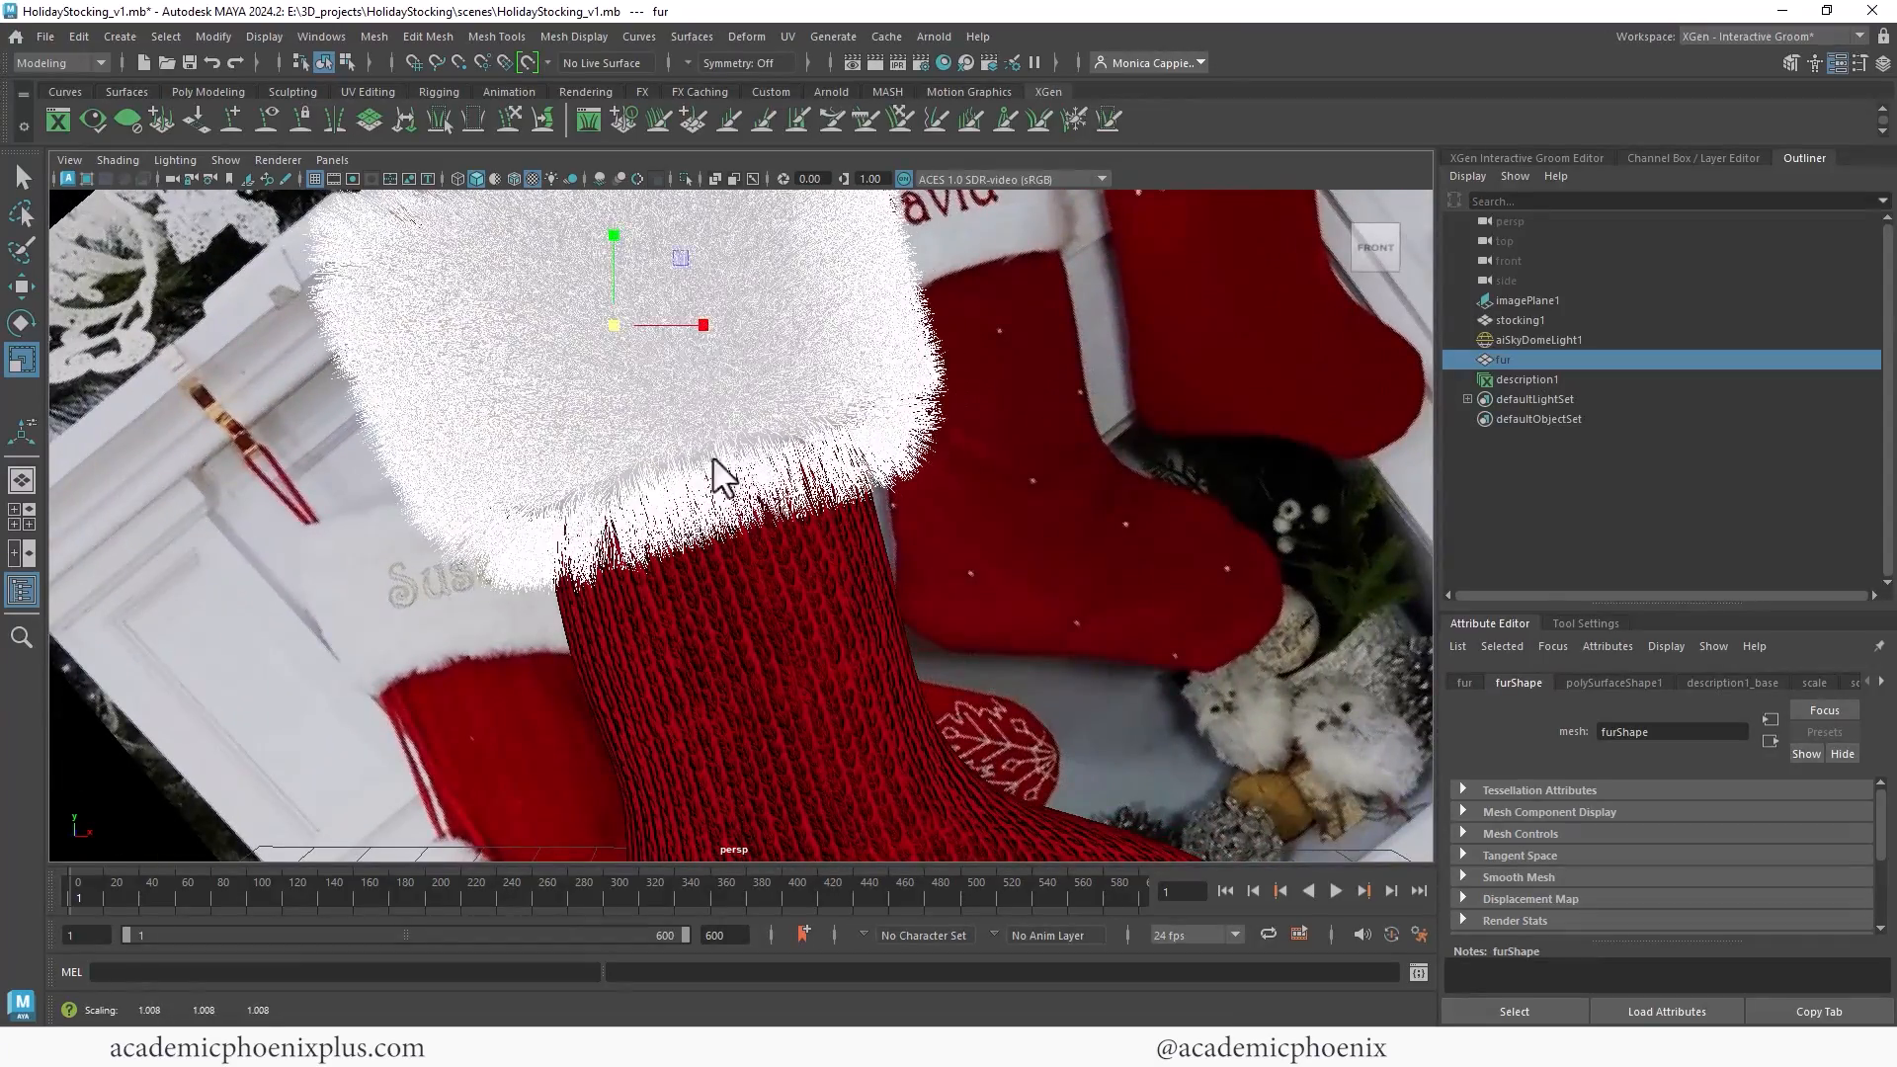
alt+drag(720, 474, 559, 465)
drag(614, 565, 605, 470)
alt+drag(733, 472, 618, 405)
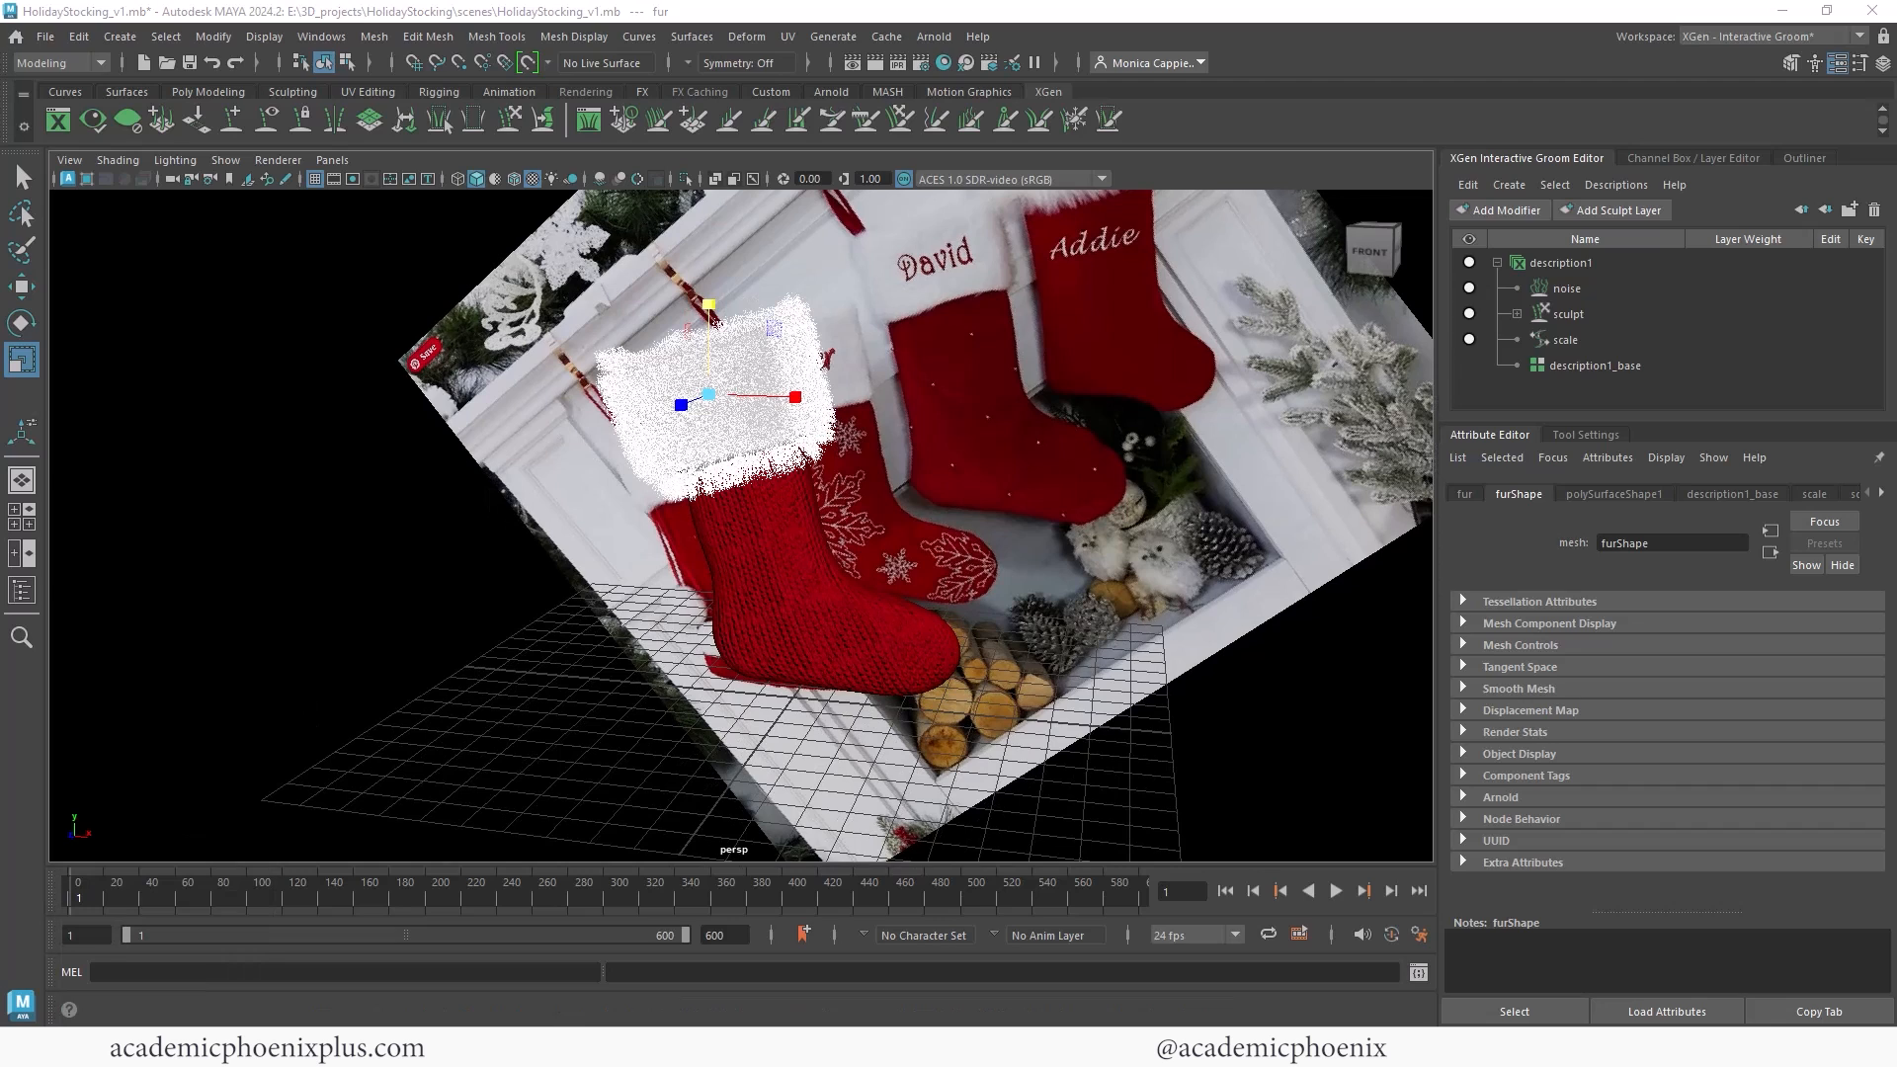
Step: Open the faux-fur Christmas stockings reference photo to examine its cutout name tags, and return to Maya
mouse_move(215, 1048)
click(280, 998)
double_click(330, 478)
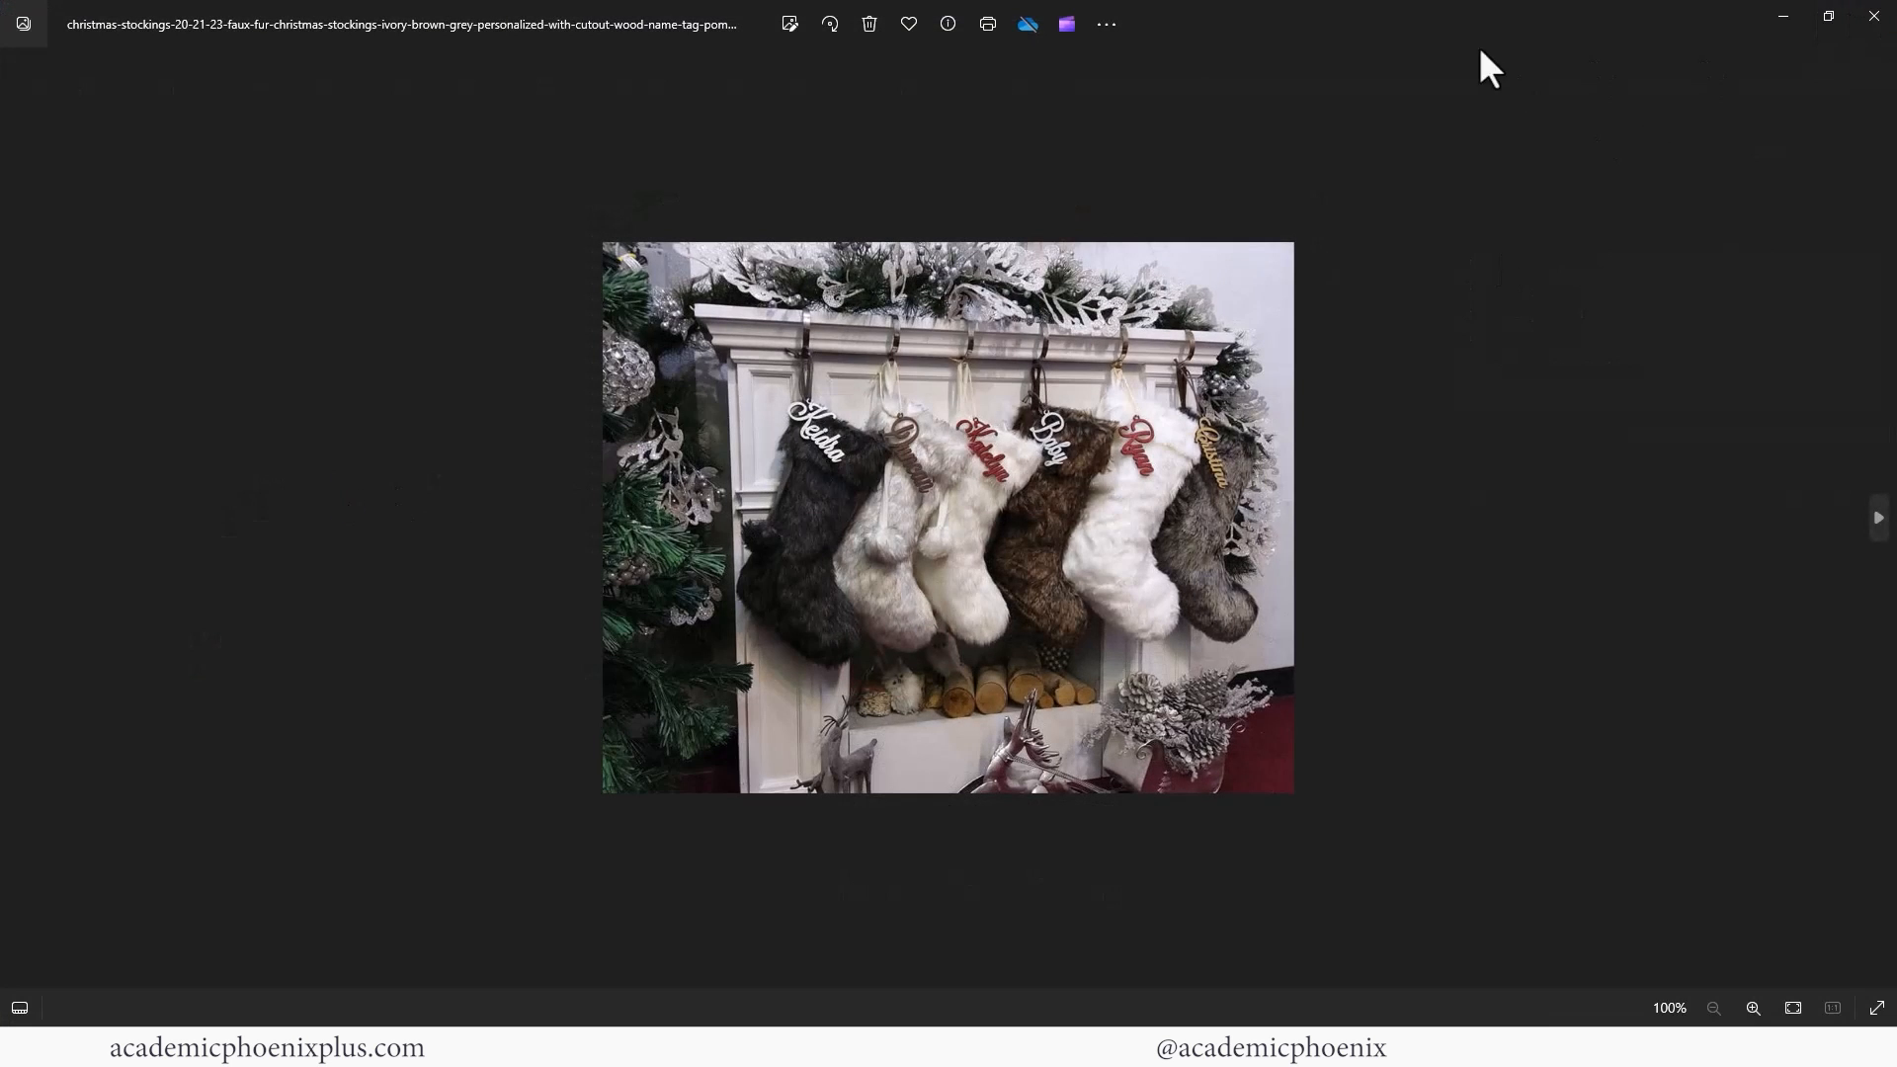
drag(1472, 6, 0, 259)
click(202, 32)
Step: Create a 3D type object in the scene and switch to the General workspace
click(129, 35)
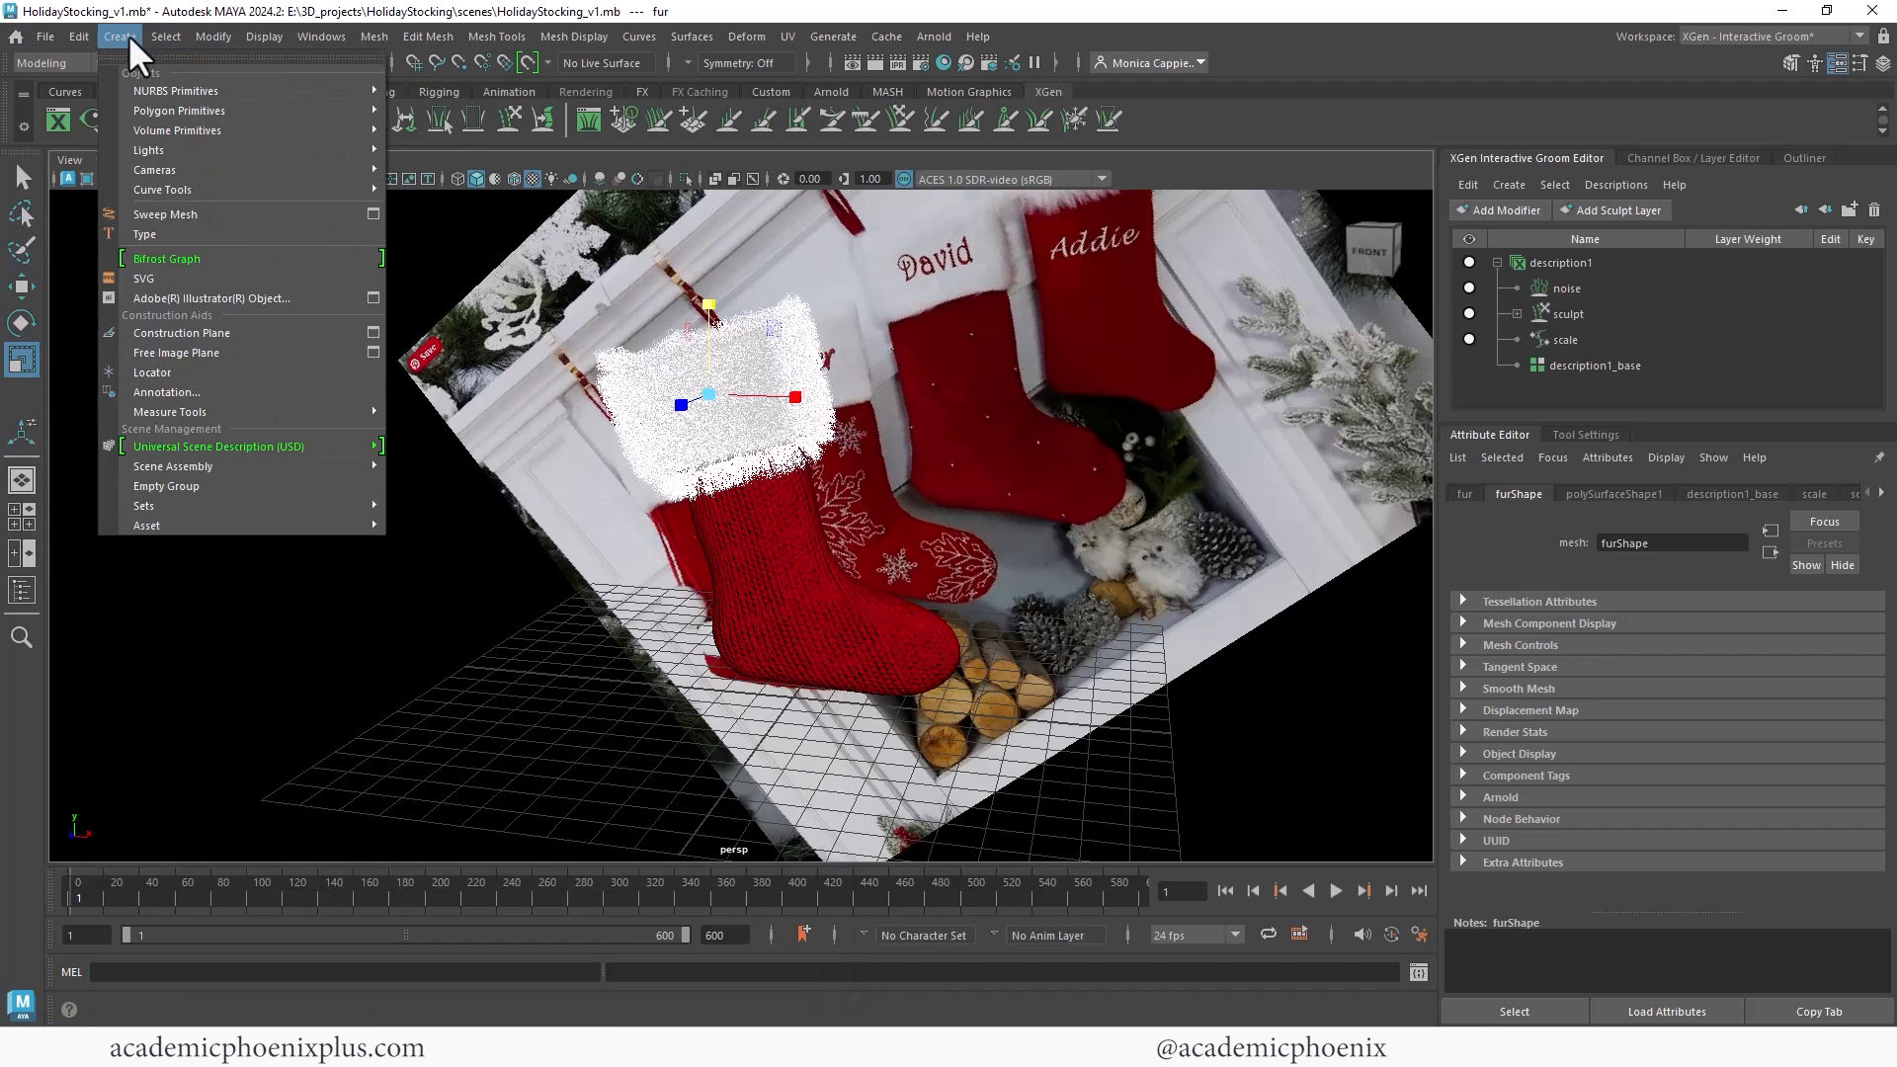
click(283, 234)
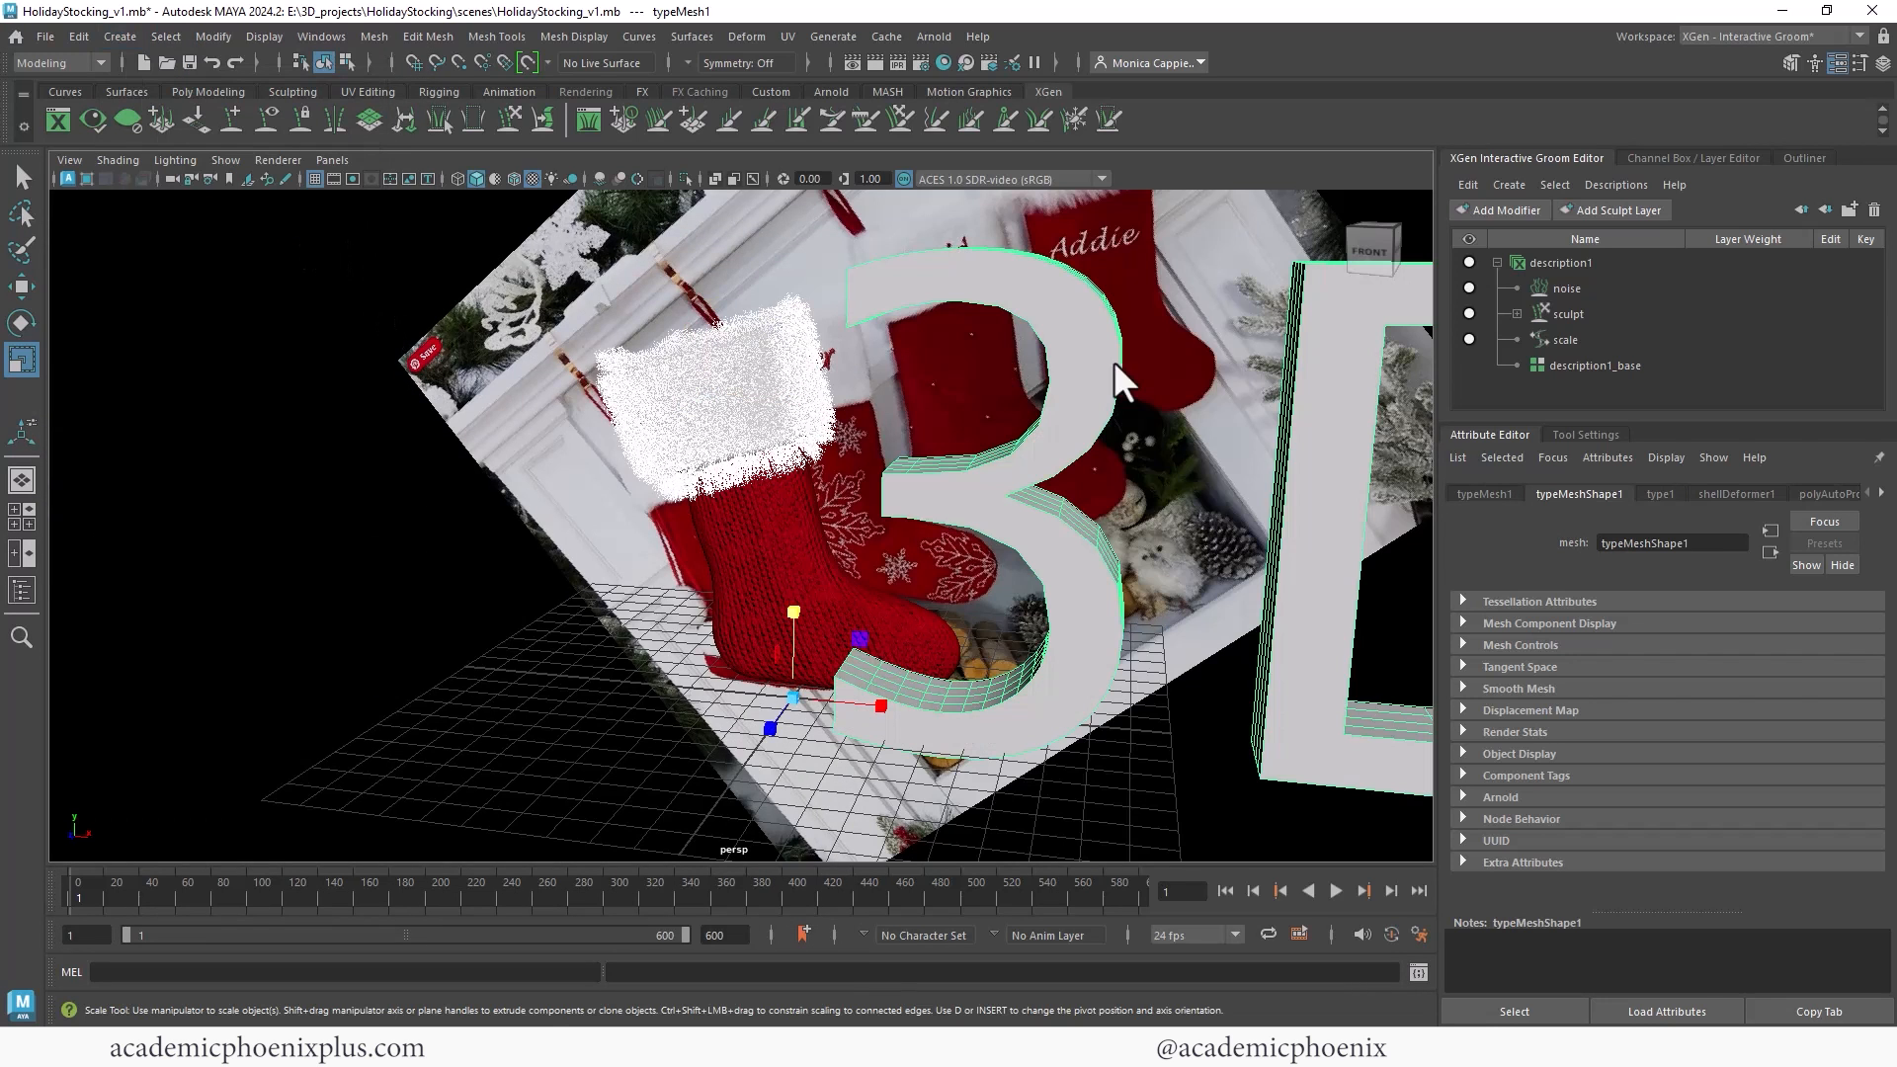
click(1729, 36)
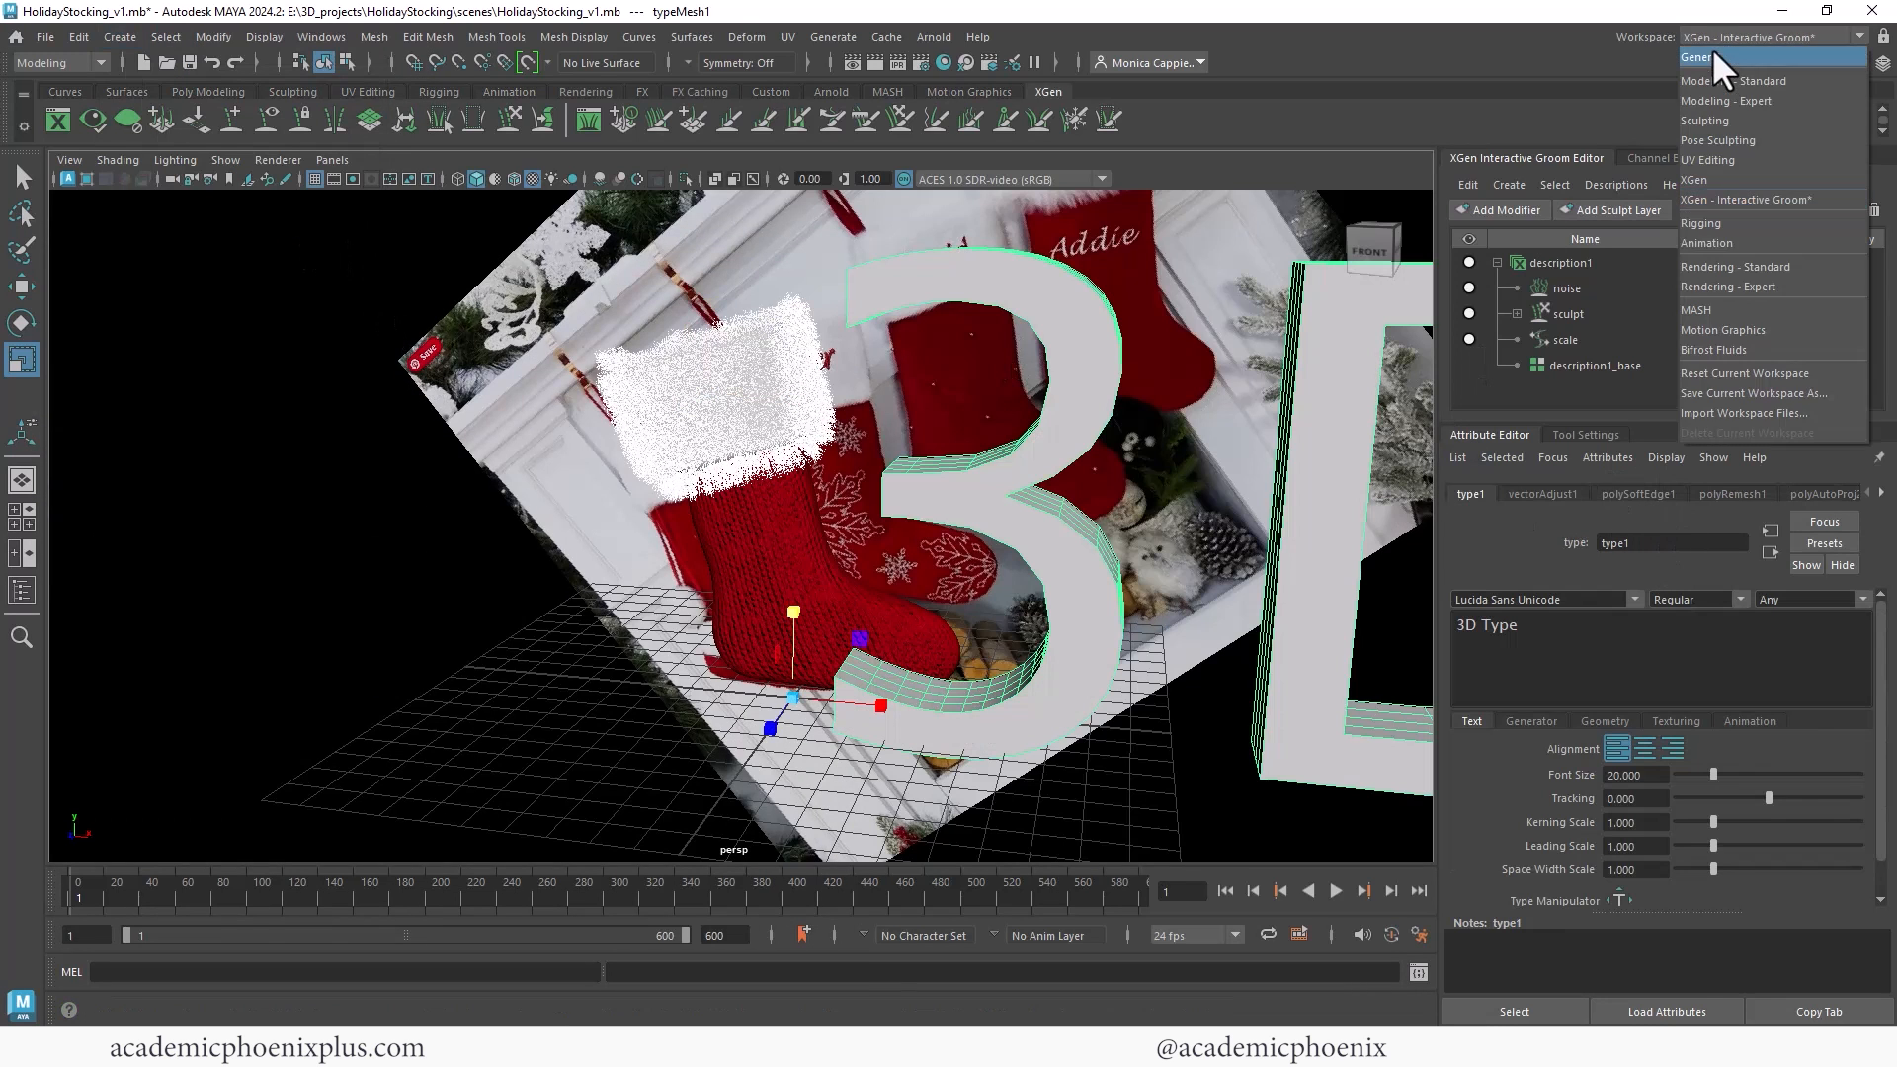
click(1711, 50)
Step: Replace the type object's default text with the first name for the stocking
key(ctrl+a)
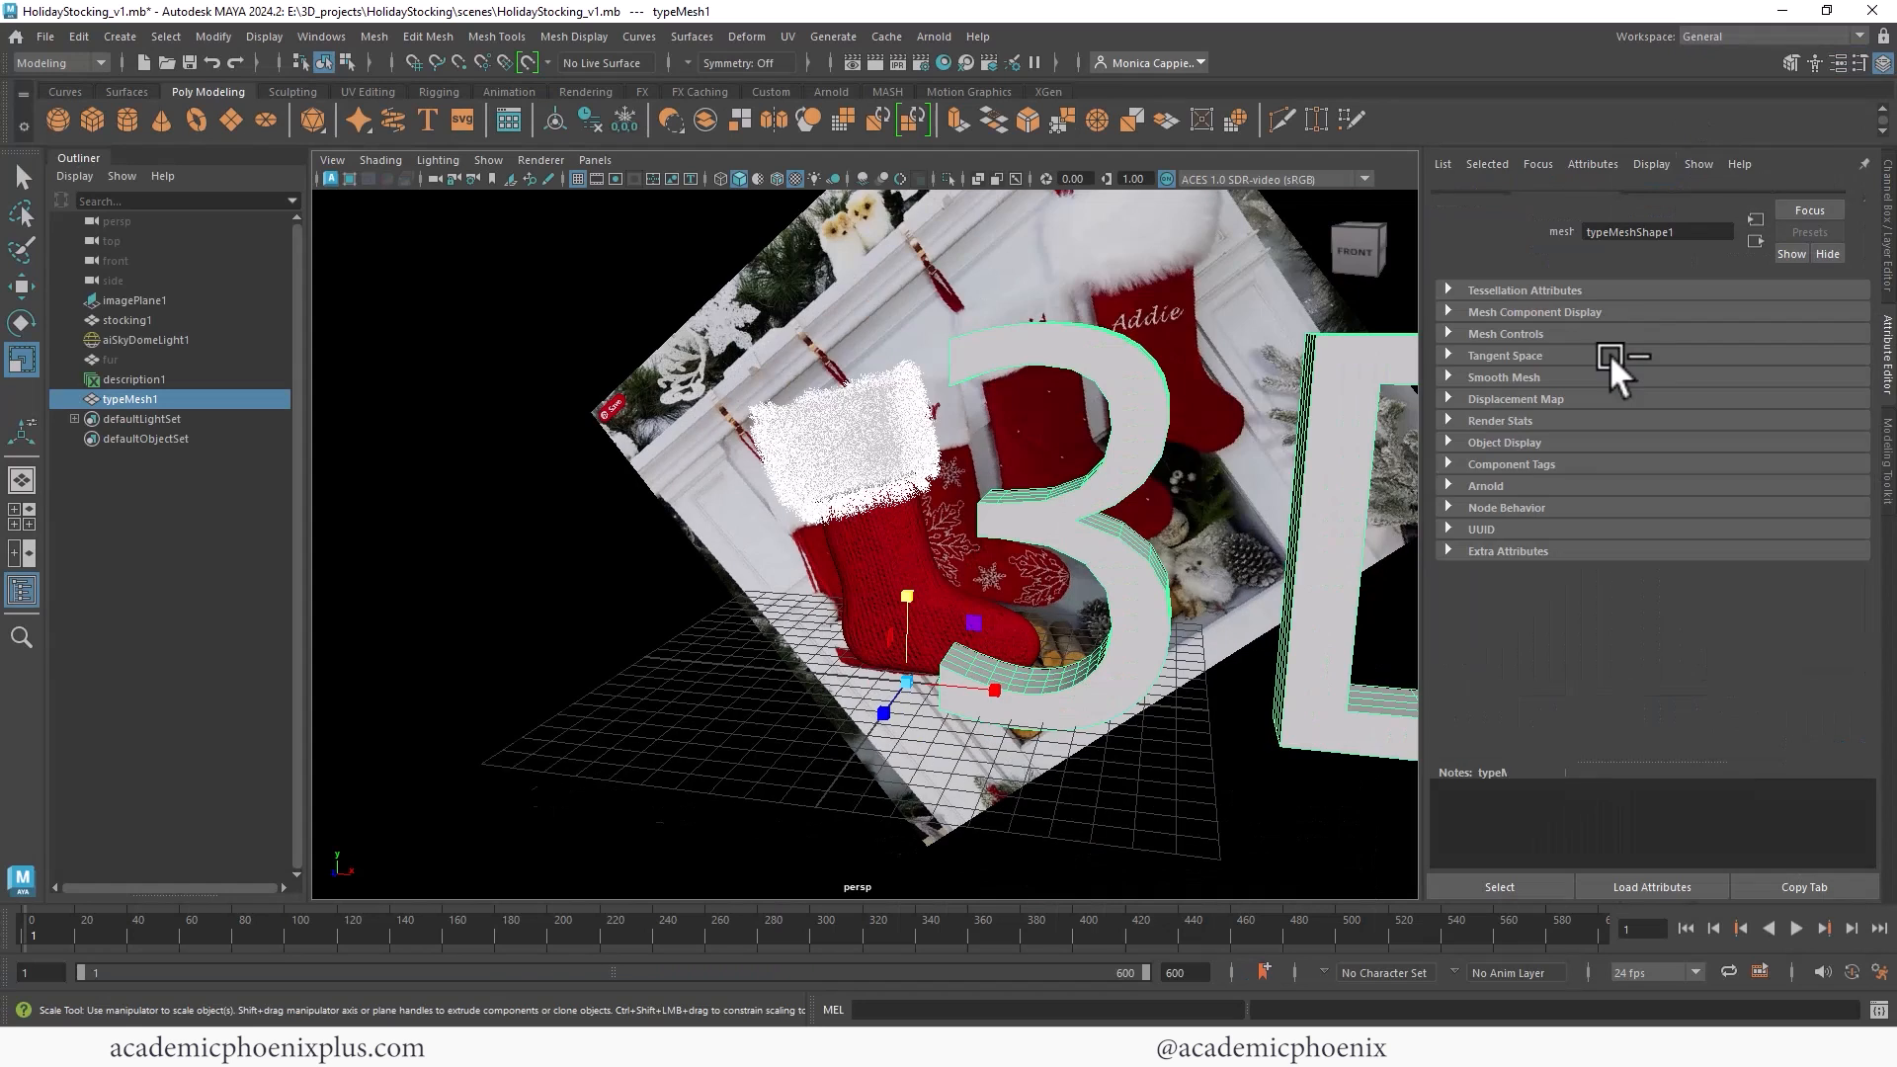
click(1648, 201)
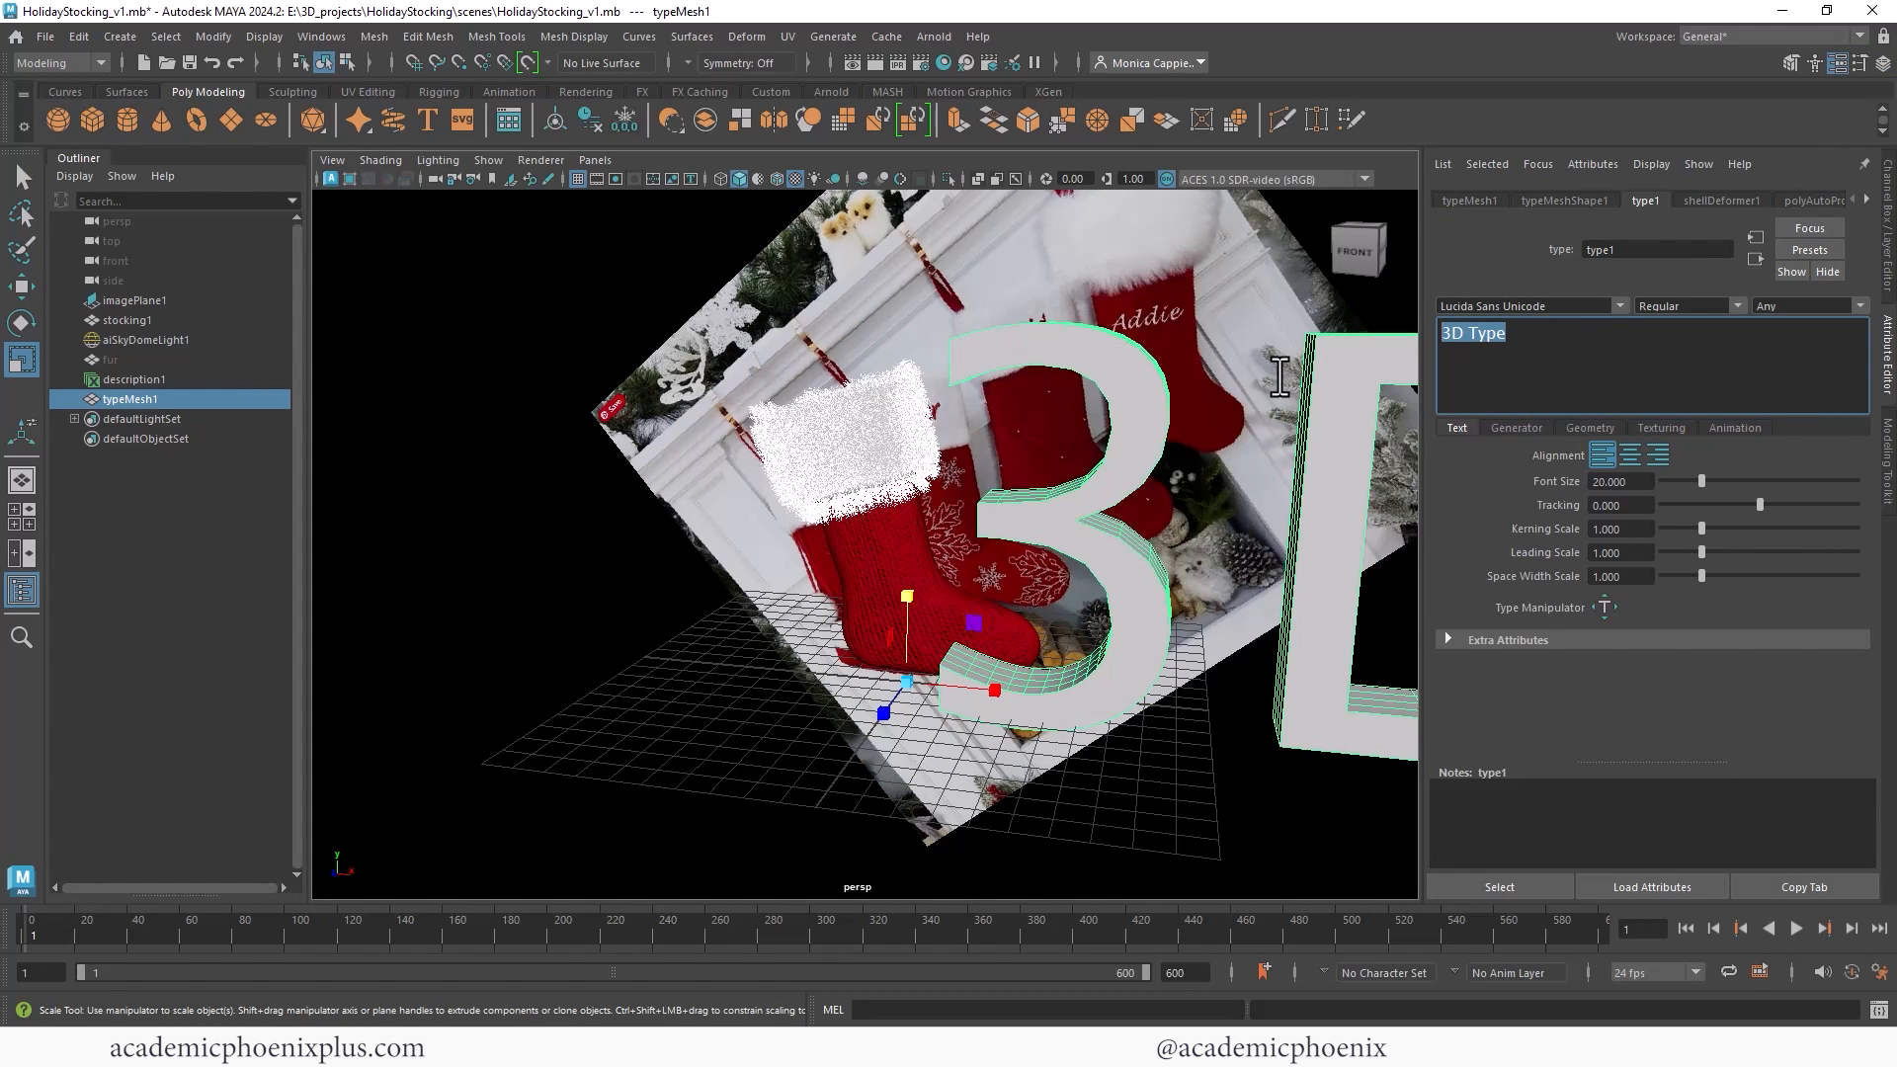
text(Monica)
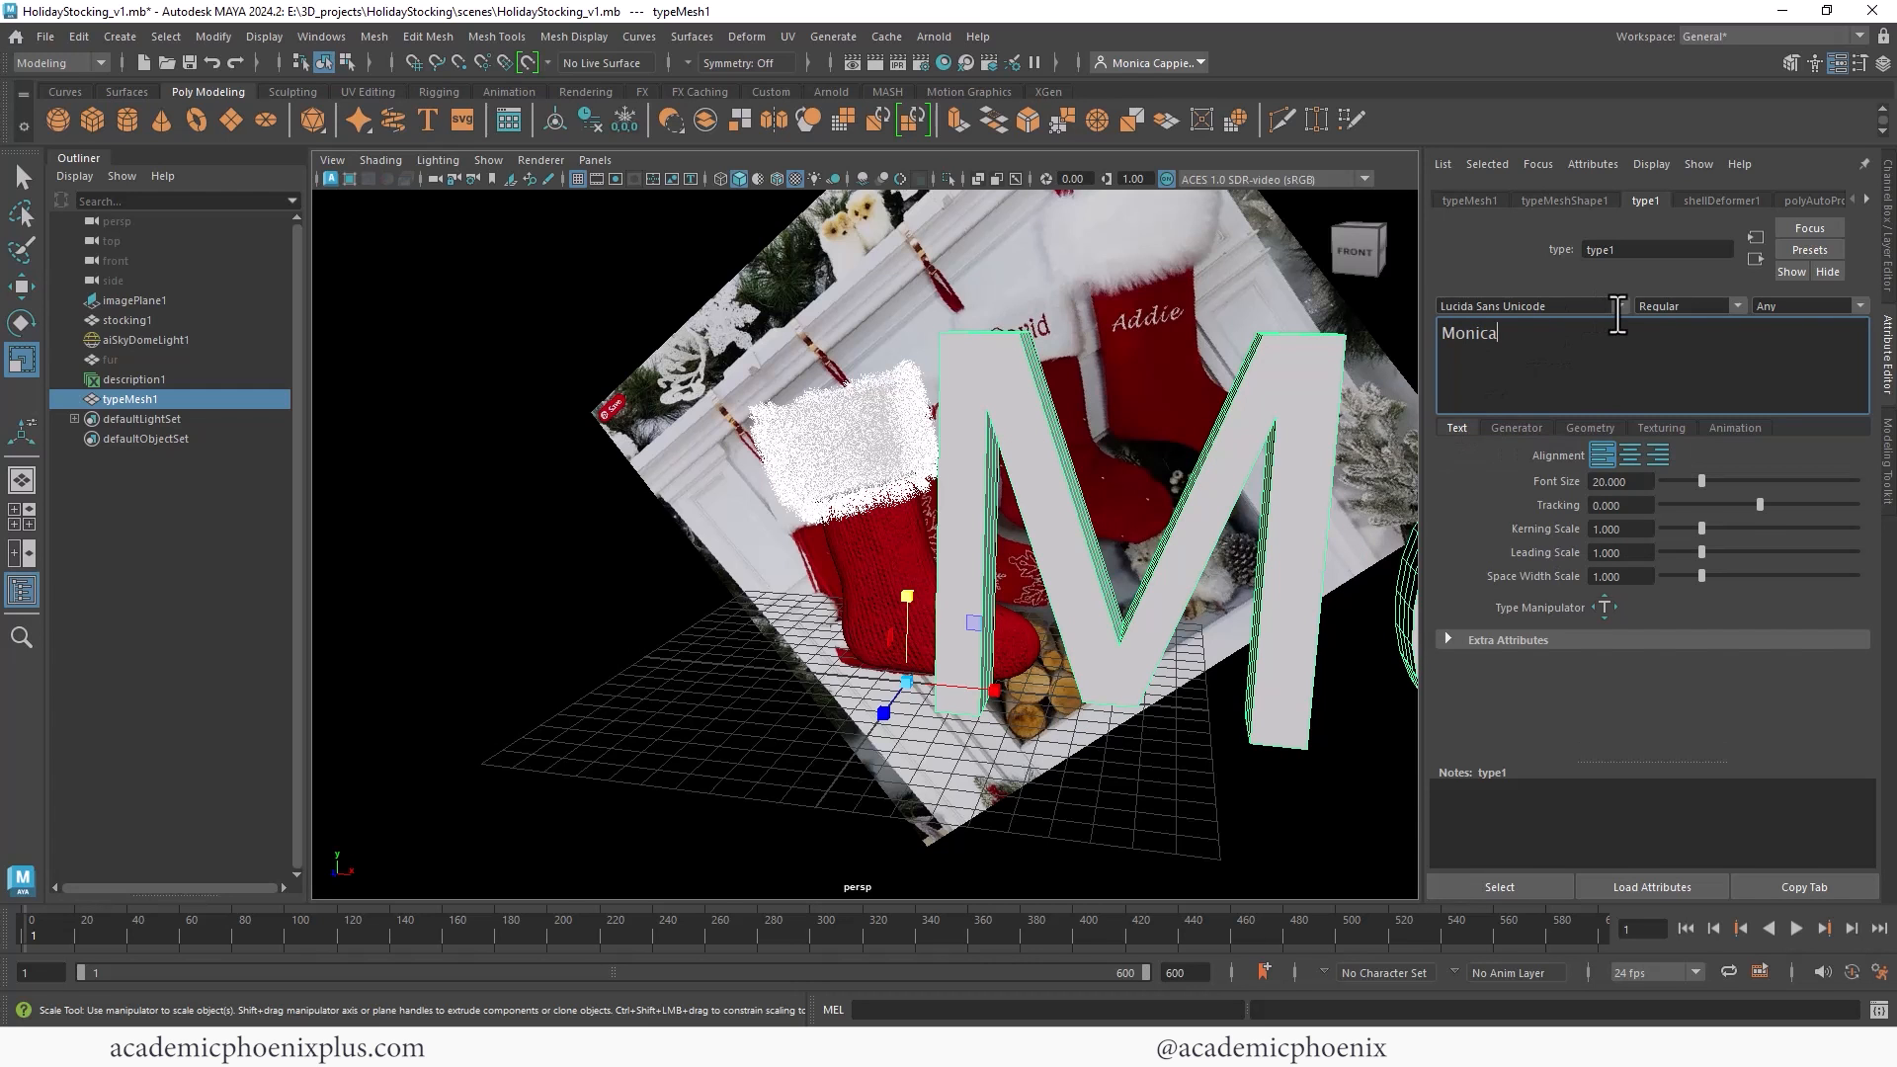
Step: Try the Lucida Handwriting and Freestyle Script fonts on the name text
click(1621, 306)
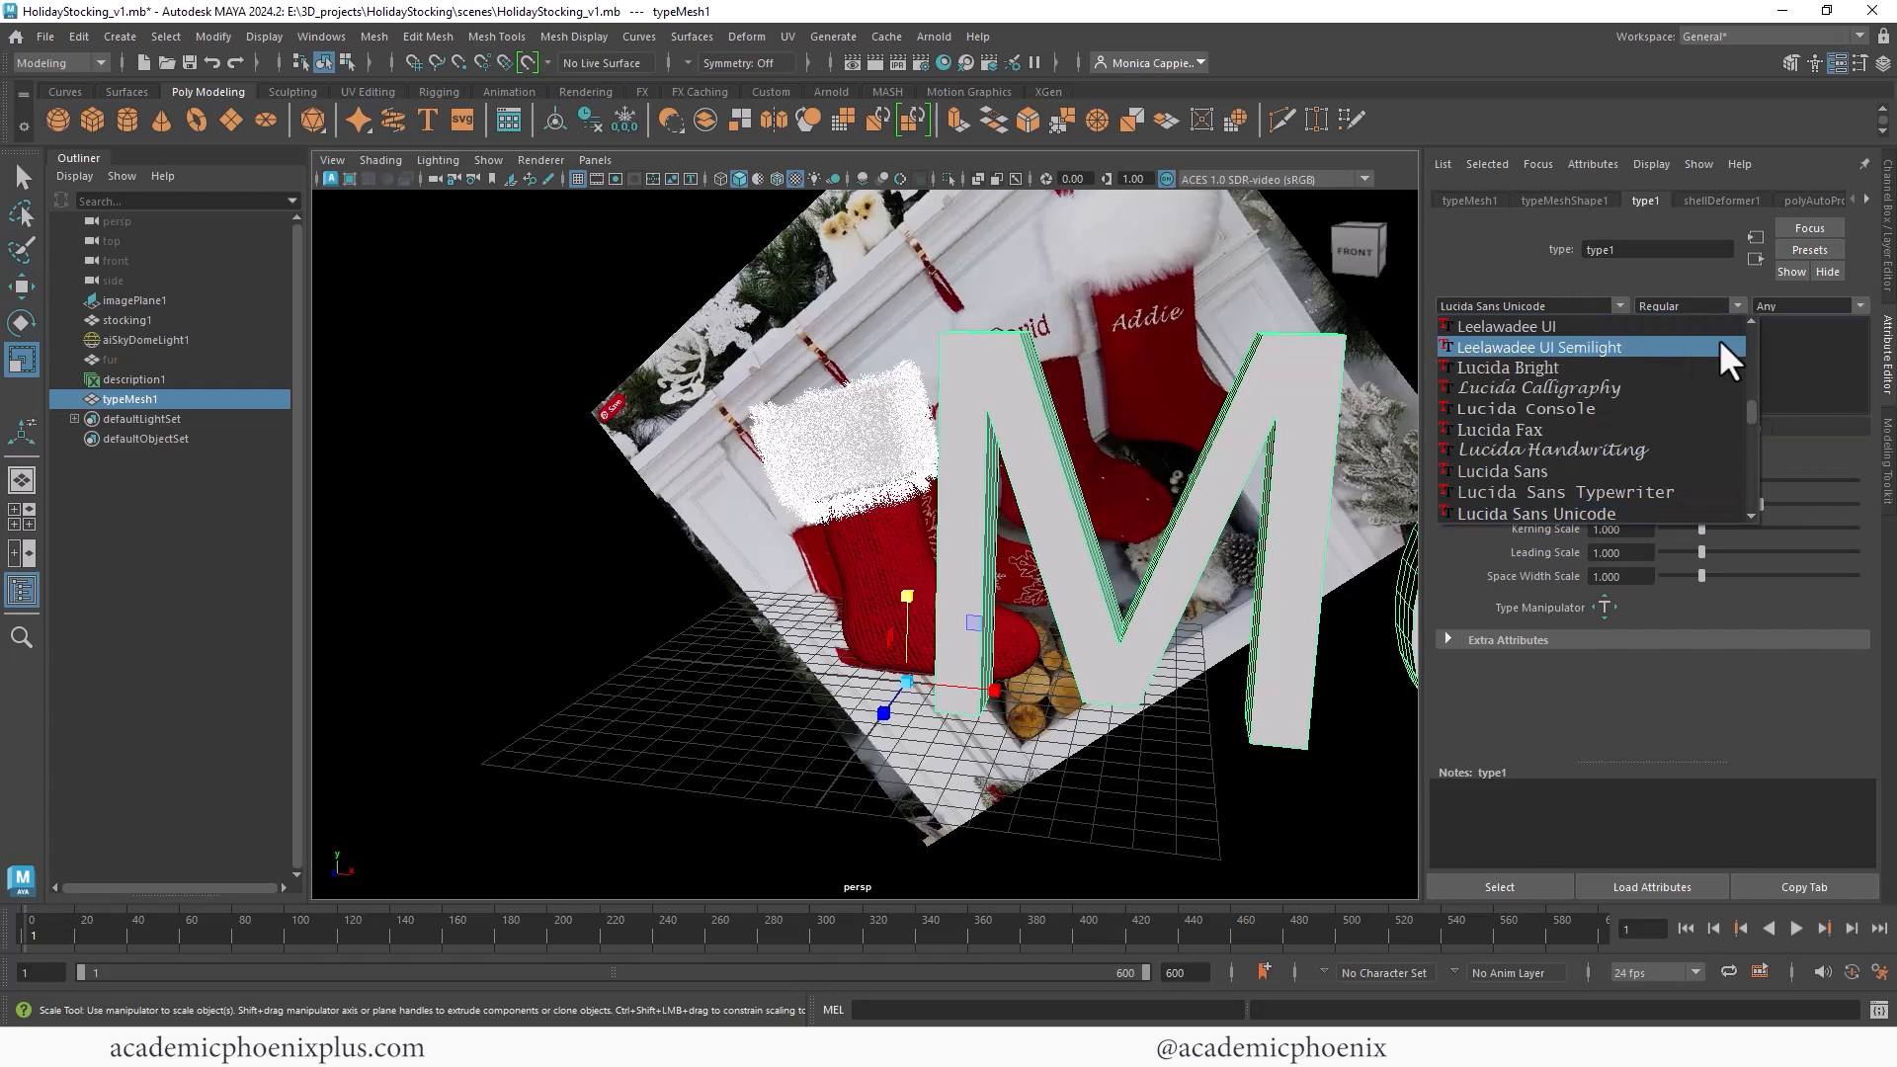
click(1652, 449)
alt+middle_drag(925, 558, 780, 551)
alt+right_drag(781, 551, 425, 425)
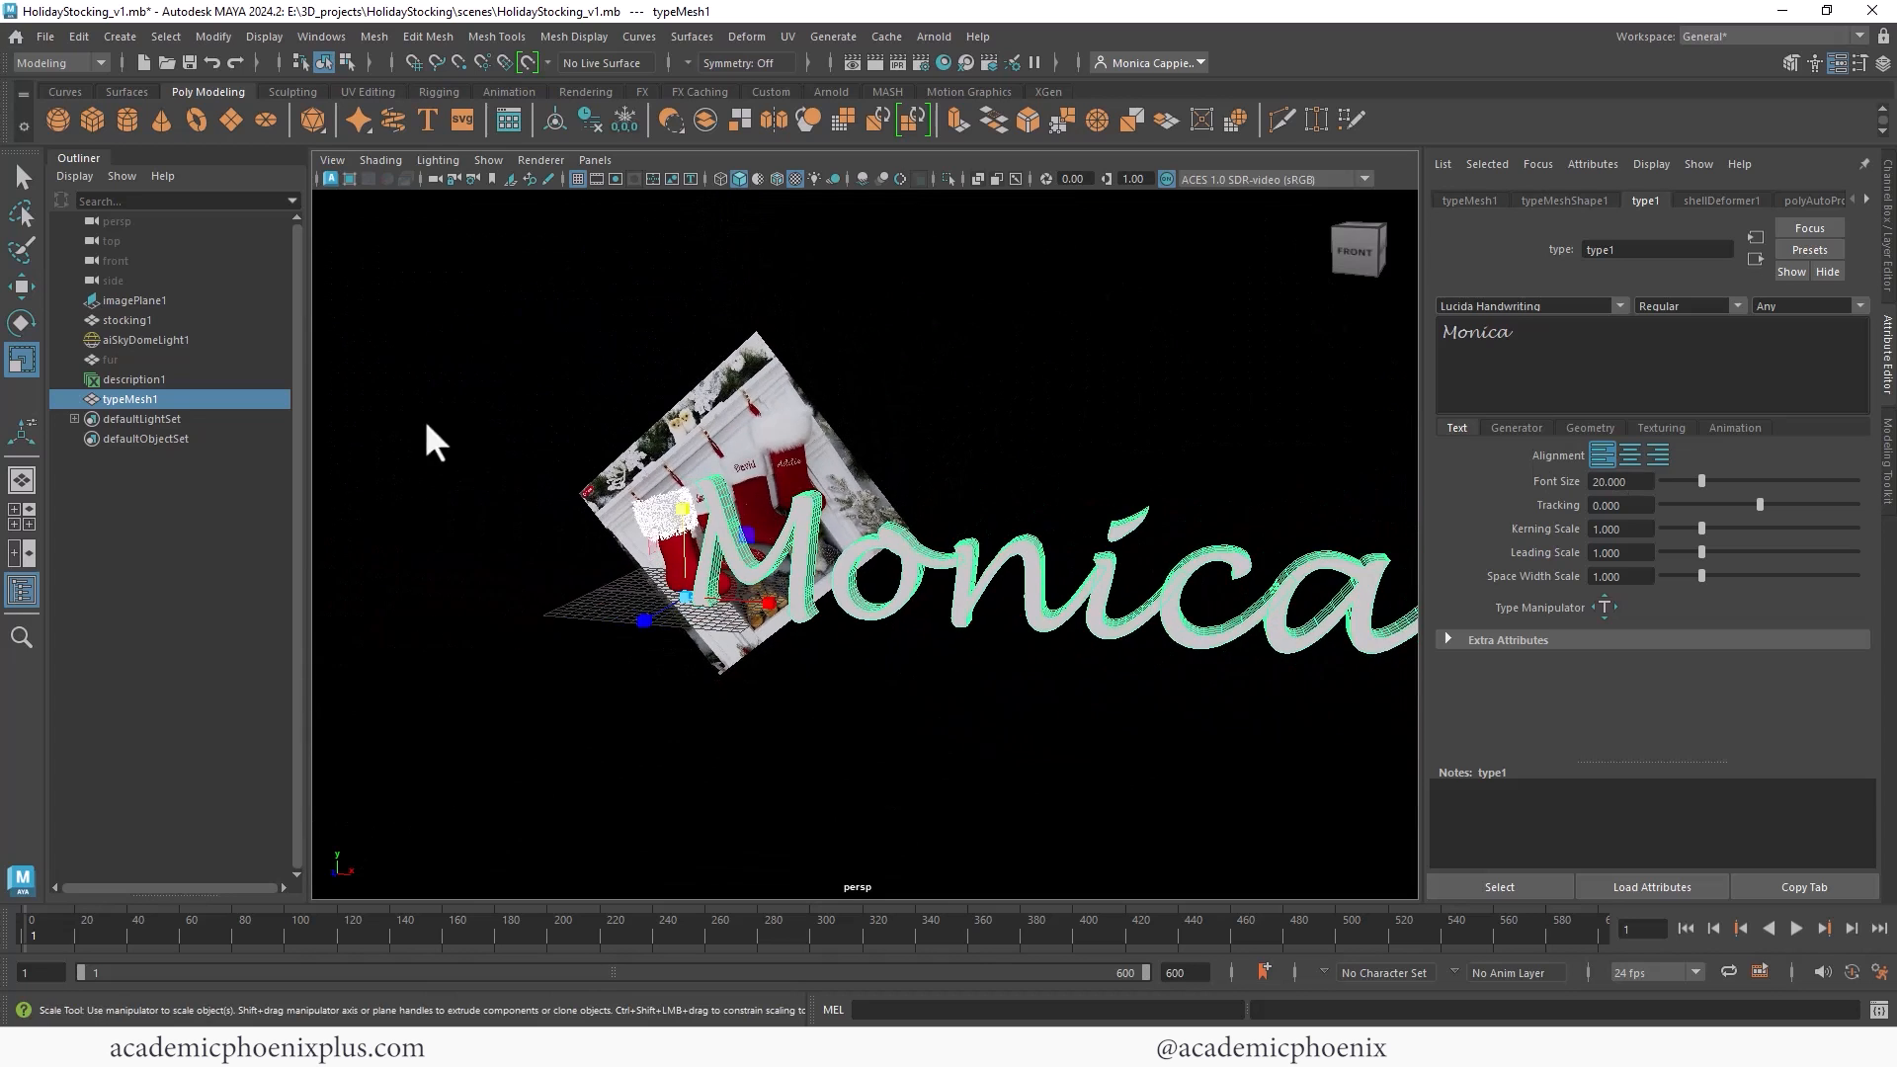
alt+middle_drag(425, 425, 336, 430)
click(1621, 306)
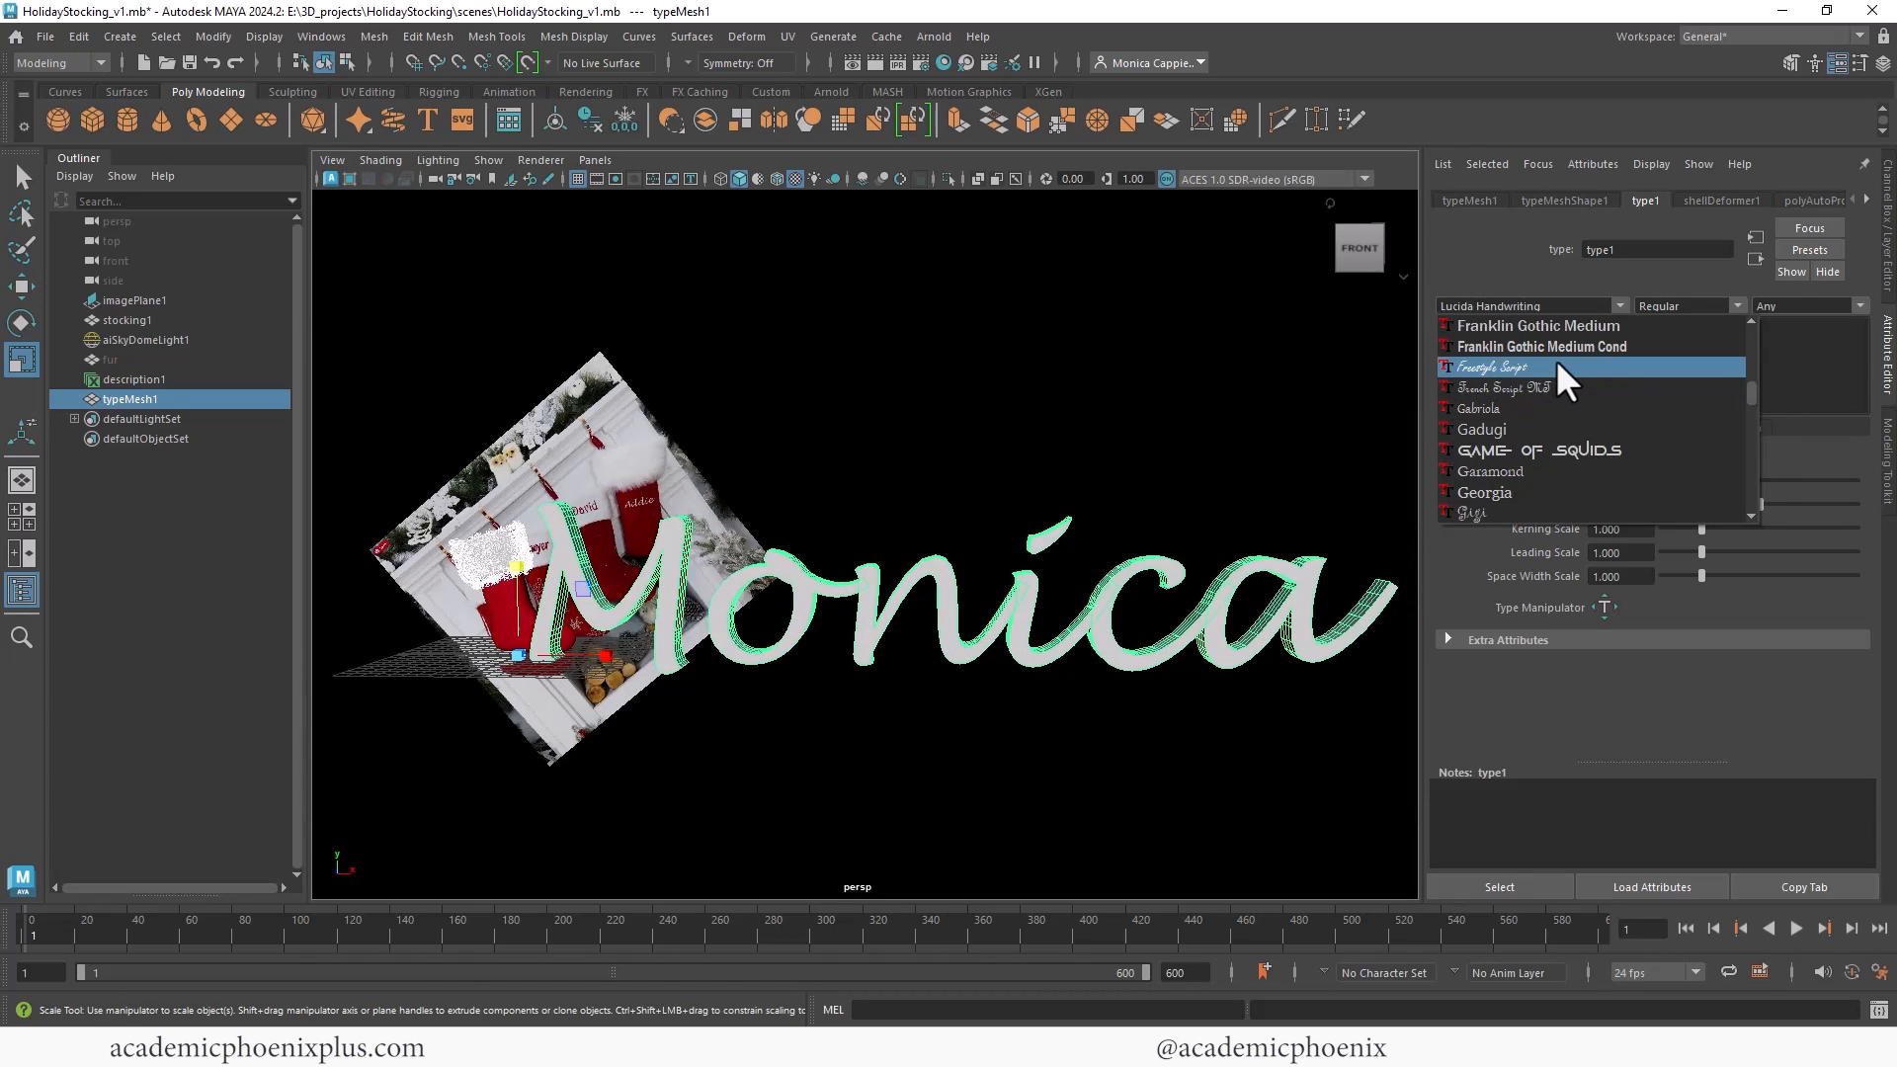
click(1558, 369)
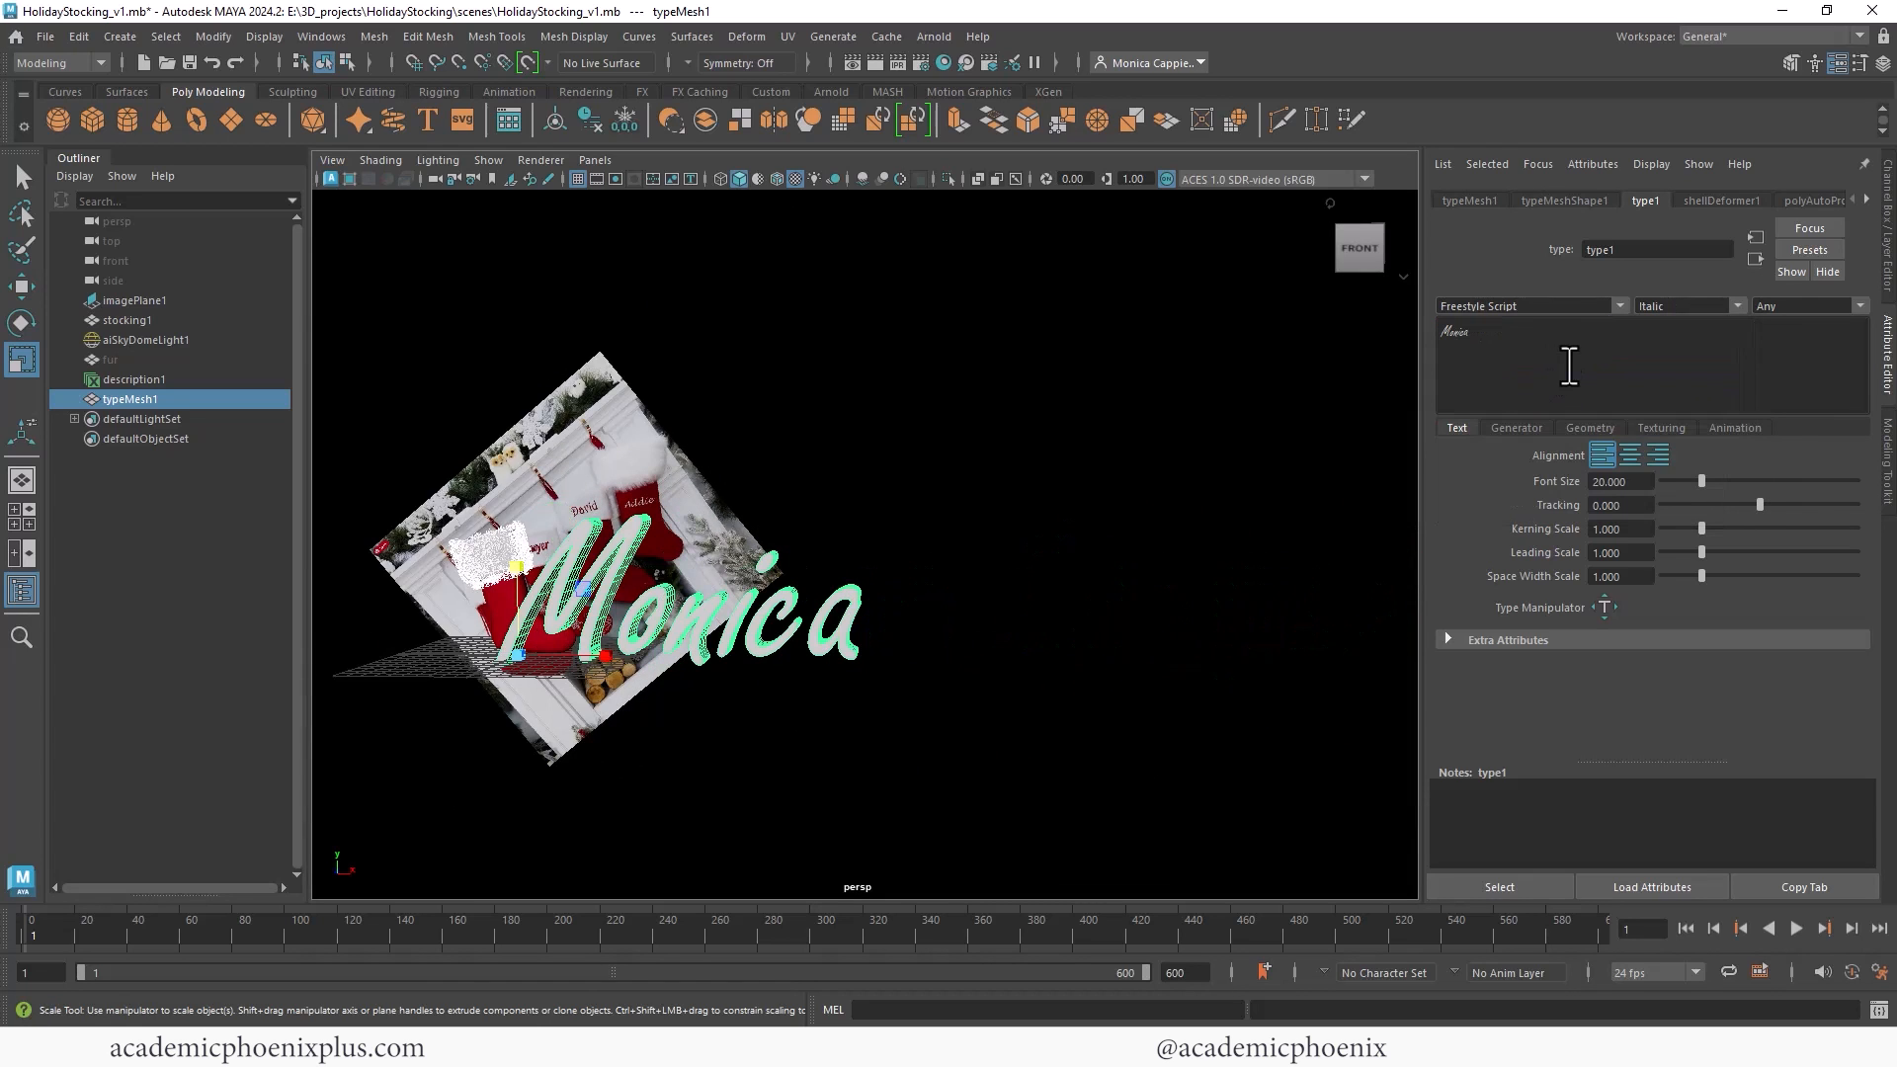
Step: Set the name text's font to French Script MT, keeping the Regular style and the Any writing system
click(1620, 306)
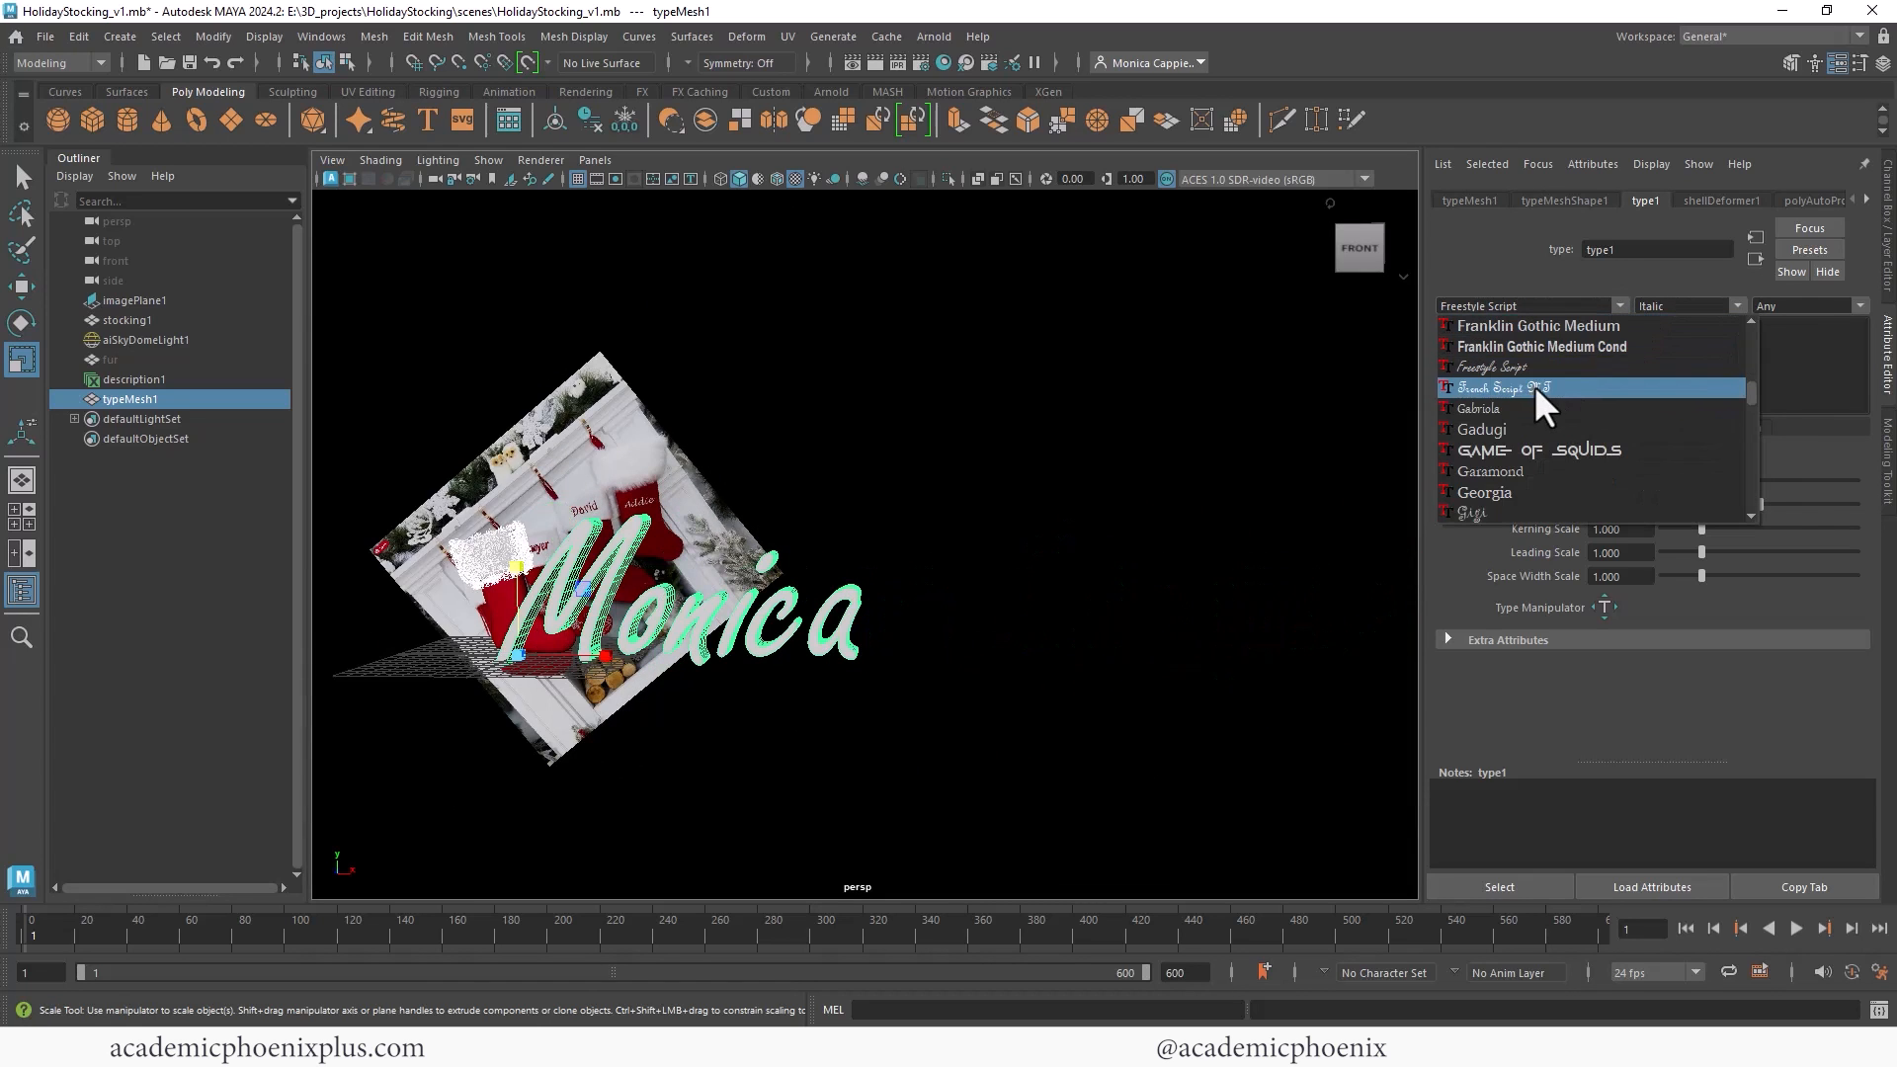
click(1533, 385)
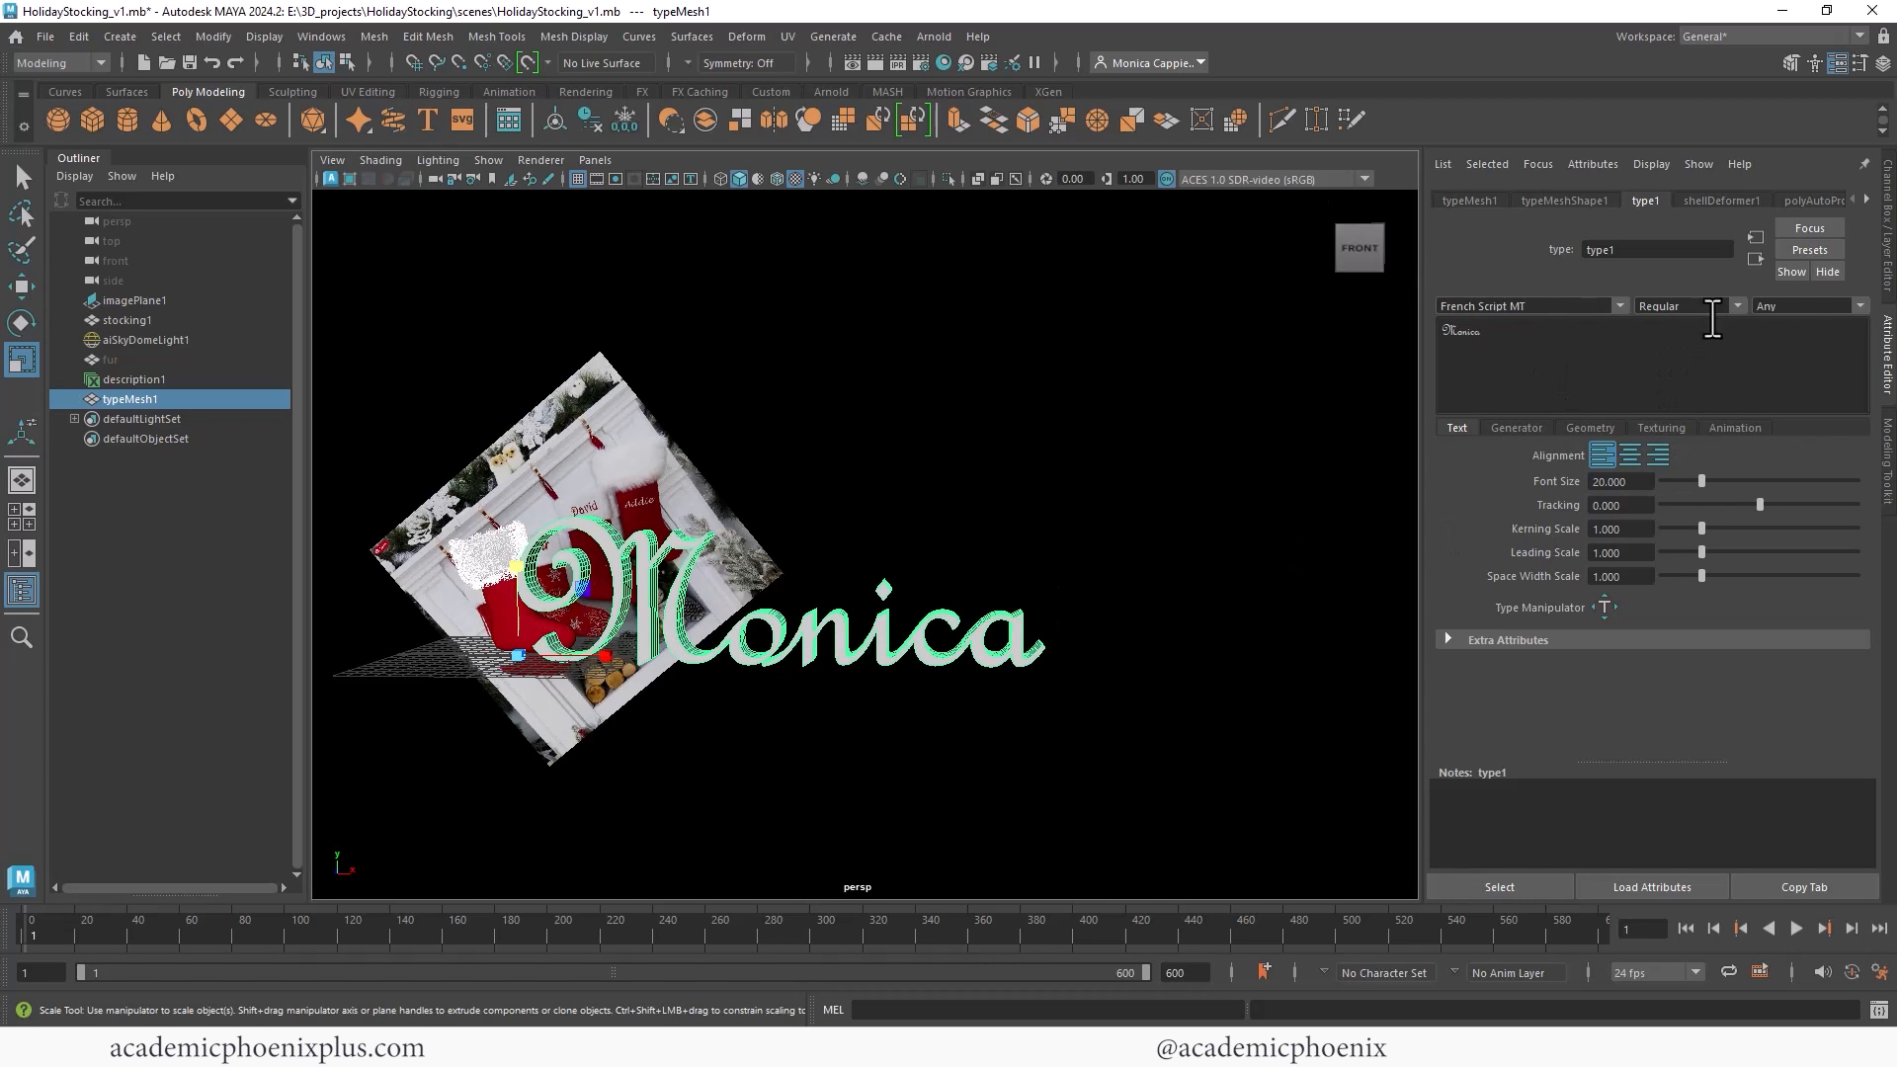
click(1722, 318)
click(1859, 306)
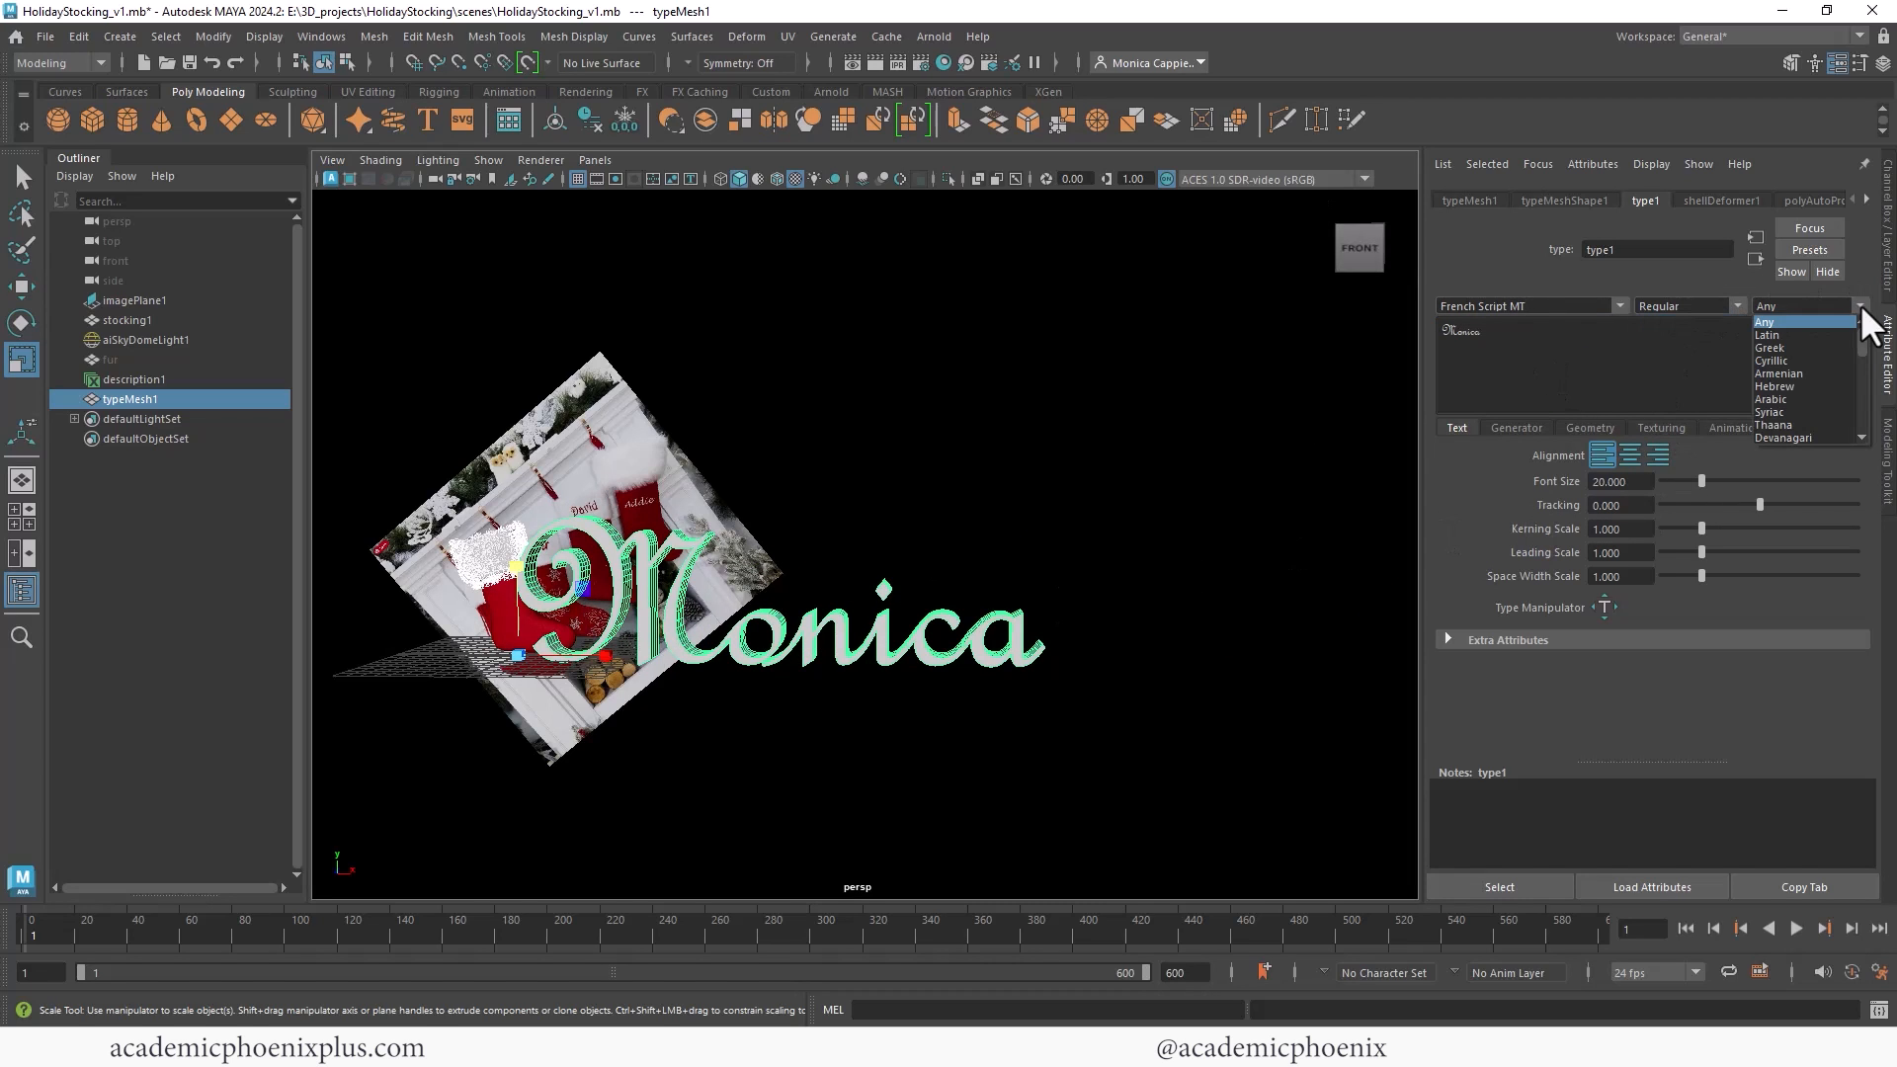
click(1822, 303)
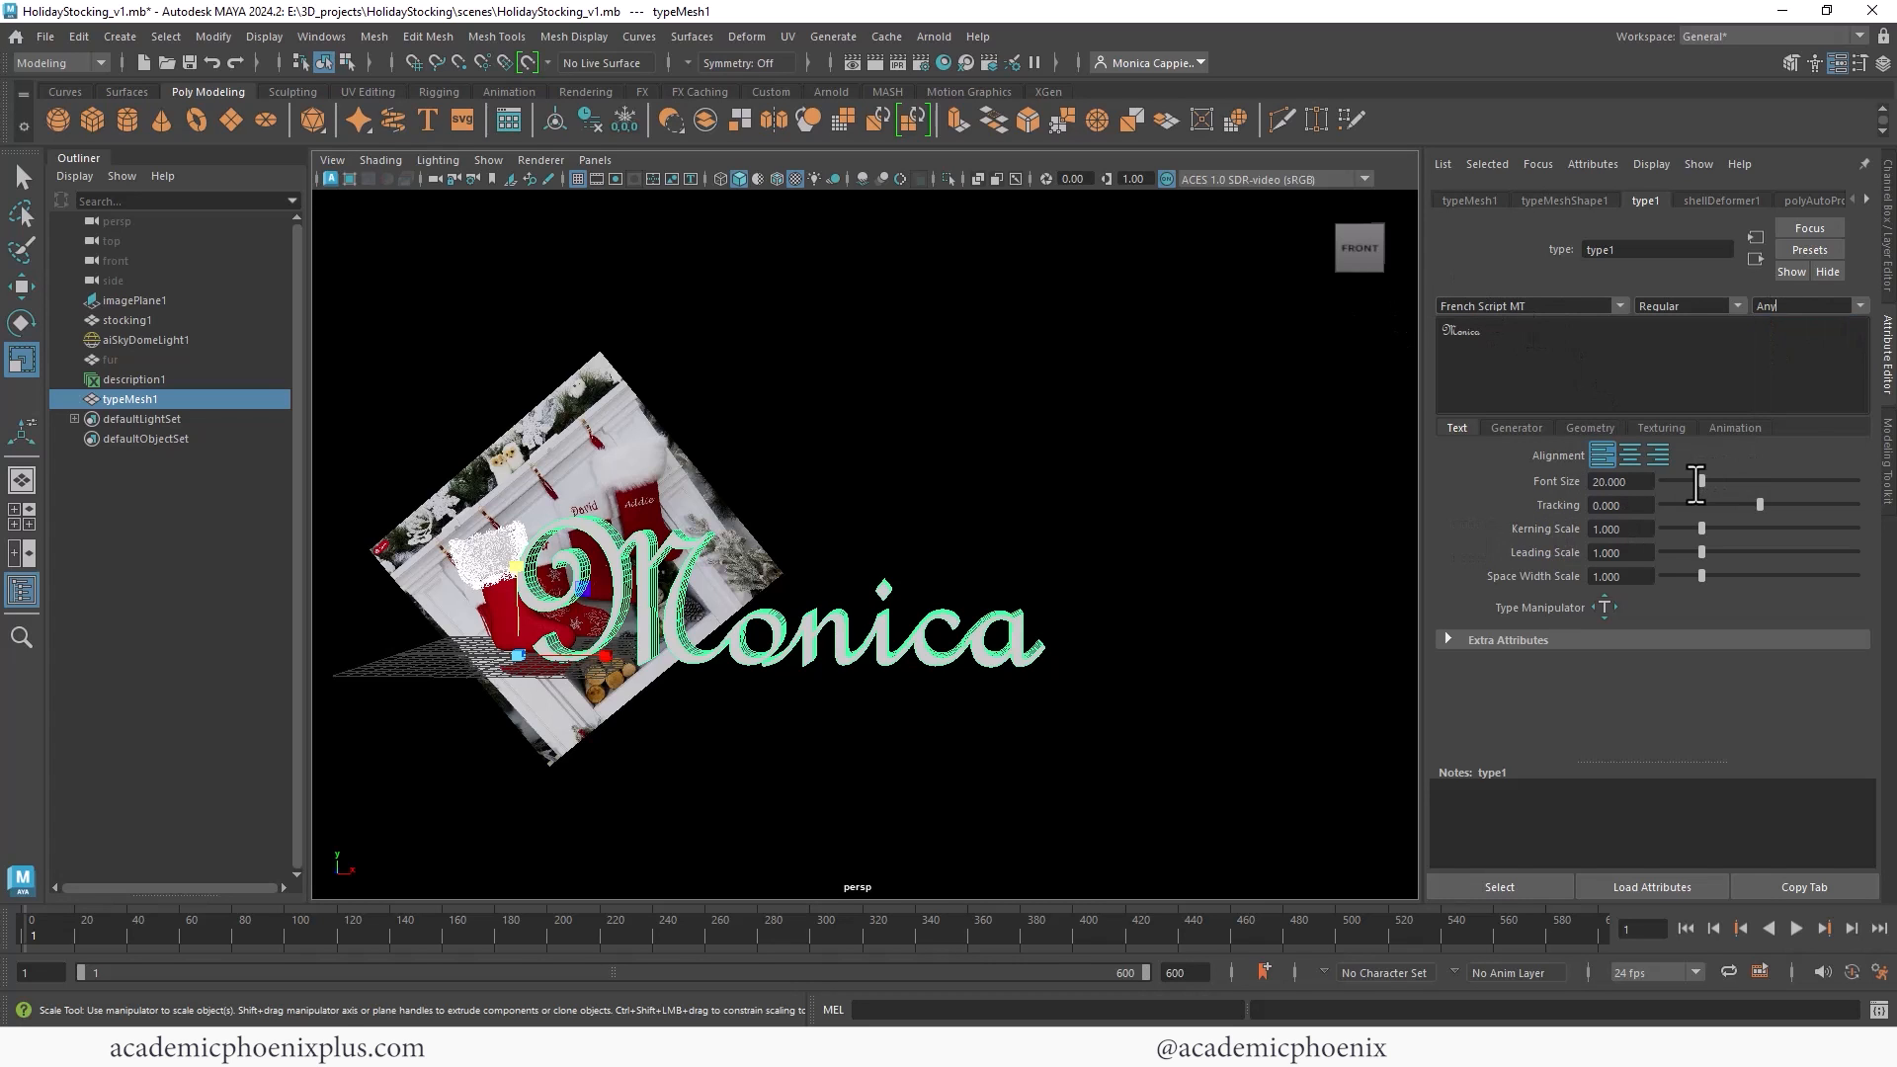
Step: Set the text's font size to about 12.97, tracking to -10 and kerning scale to about 1.108
drag(1697, 482, 1694, 523)
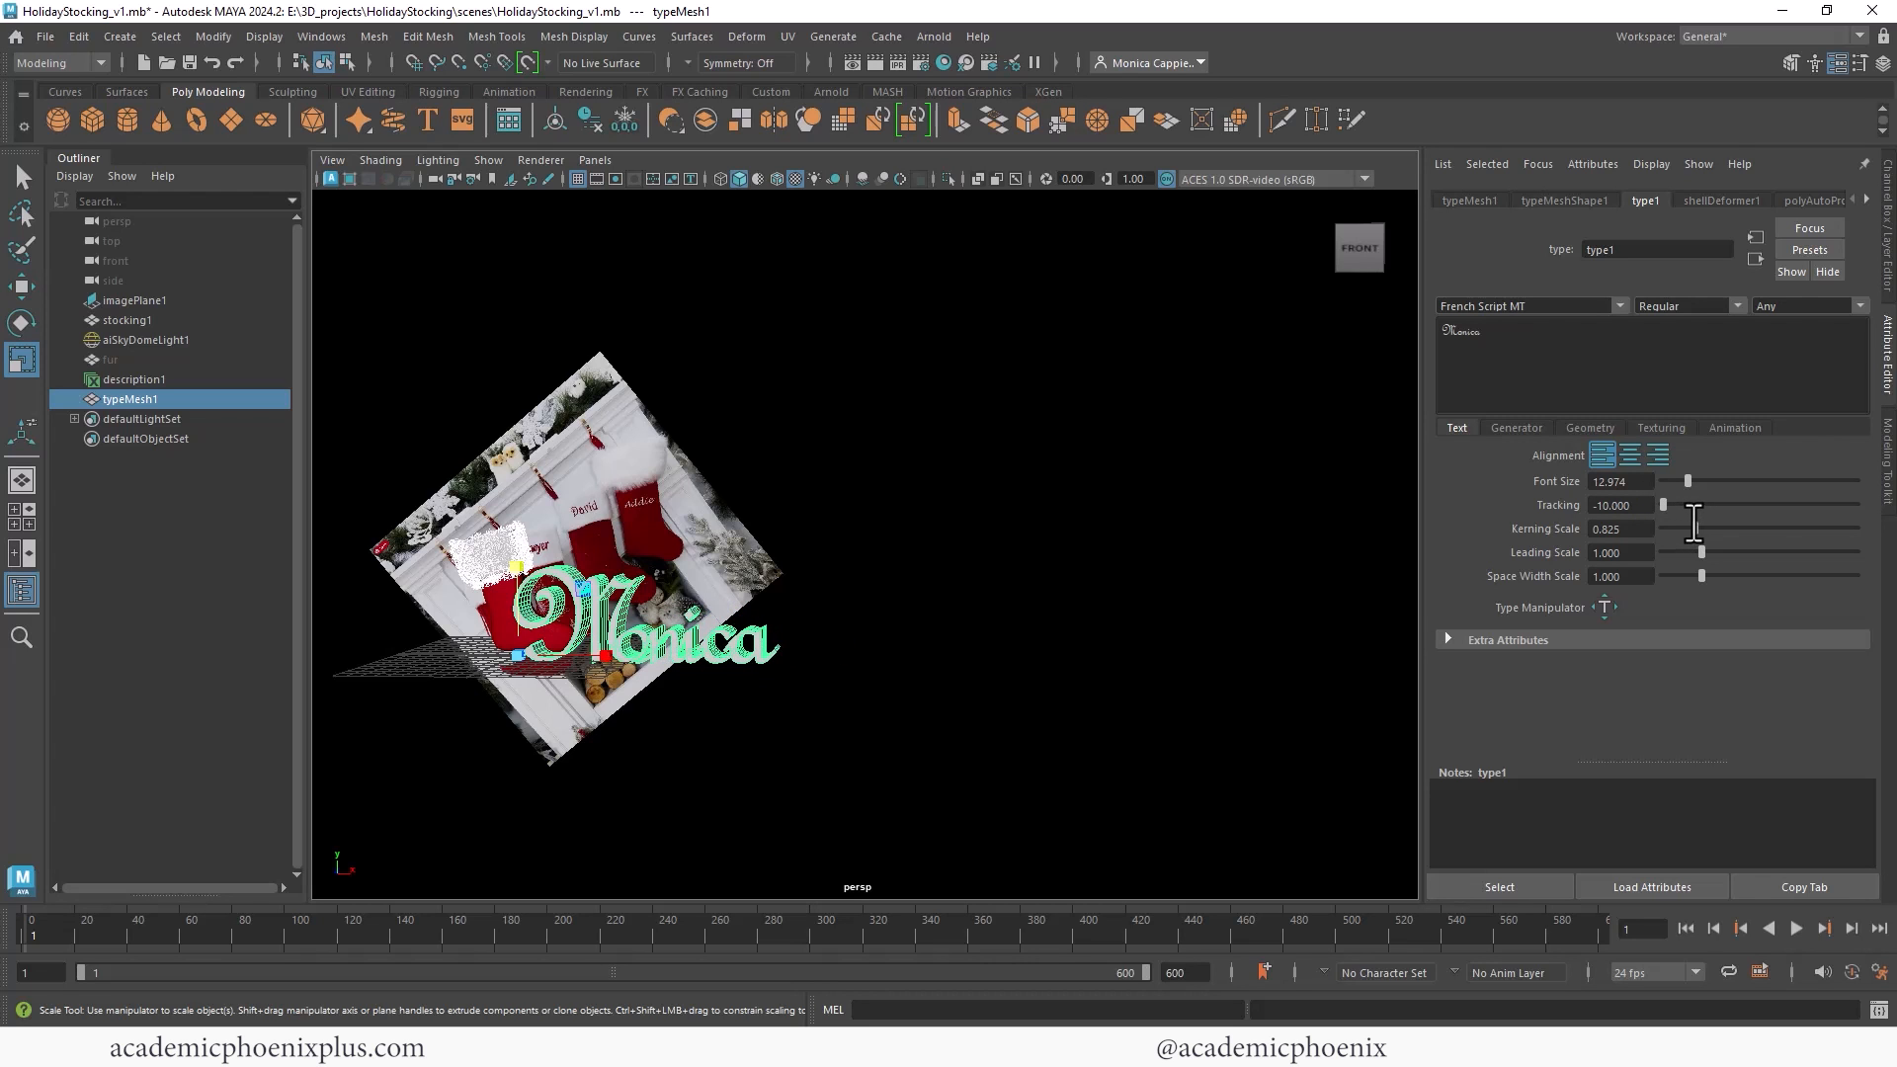
alt+drag(1285, 539, 1401, 492)
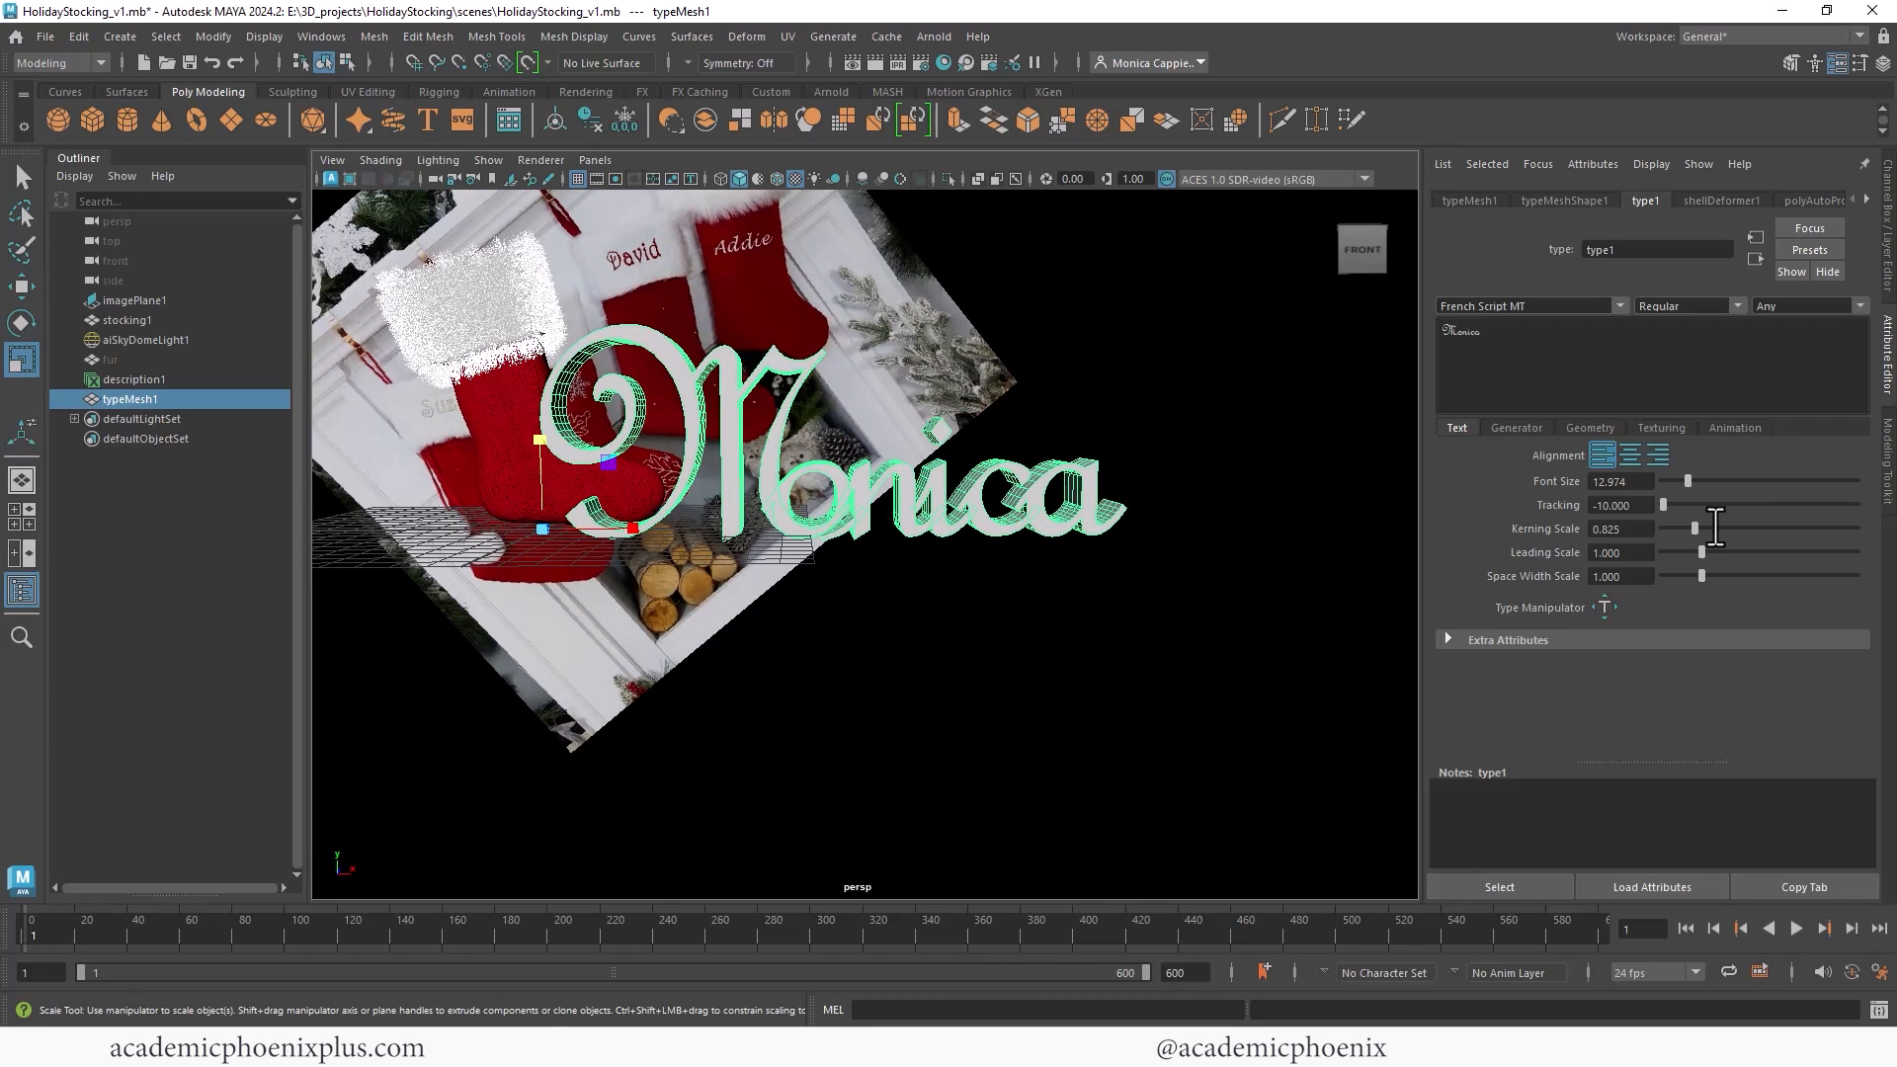
drag(1715, 528, 1706, 527)
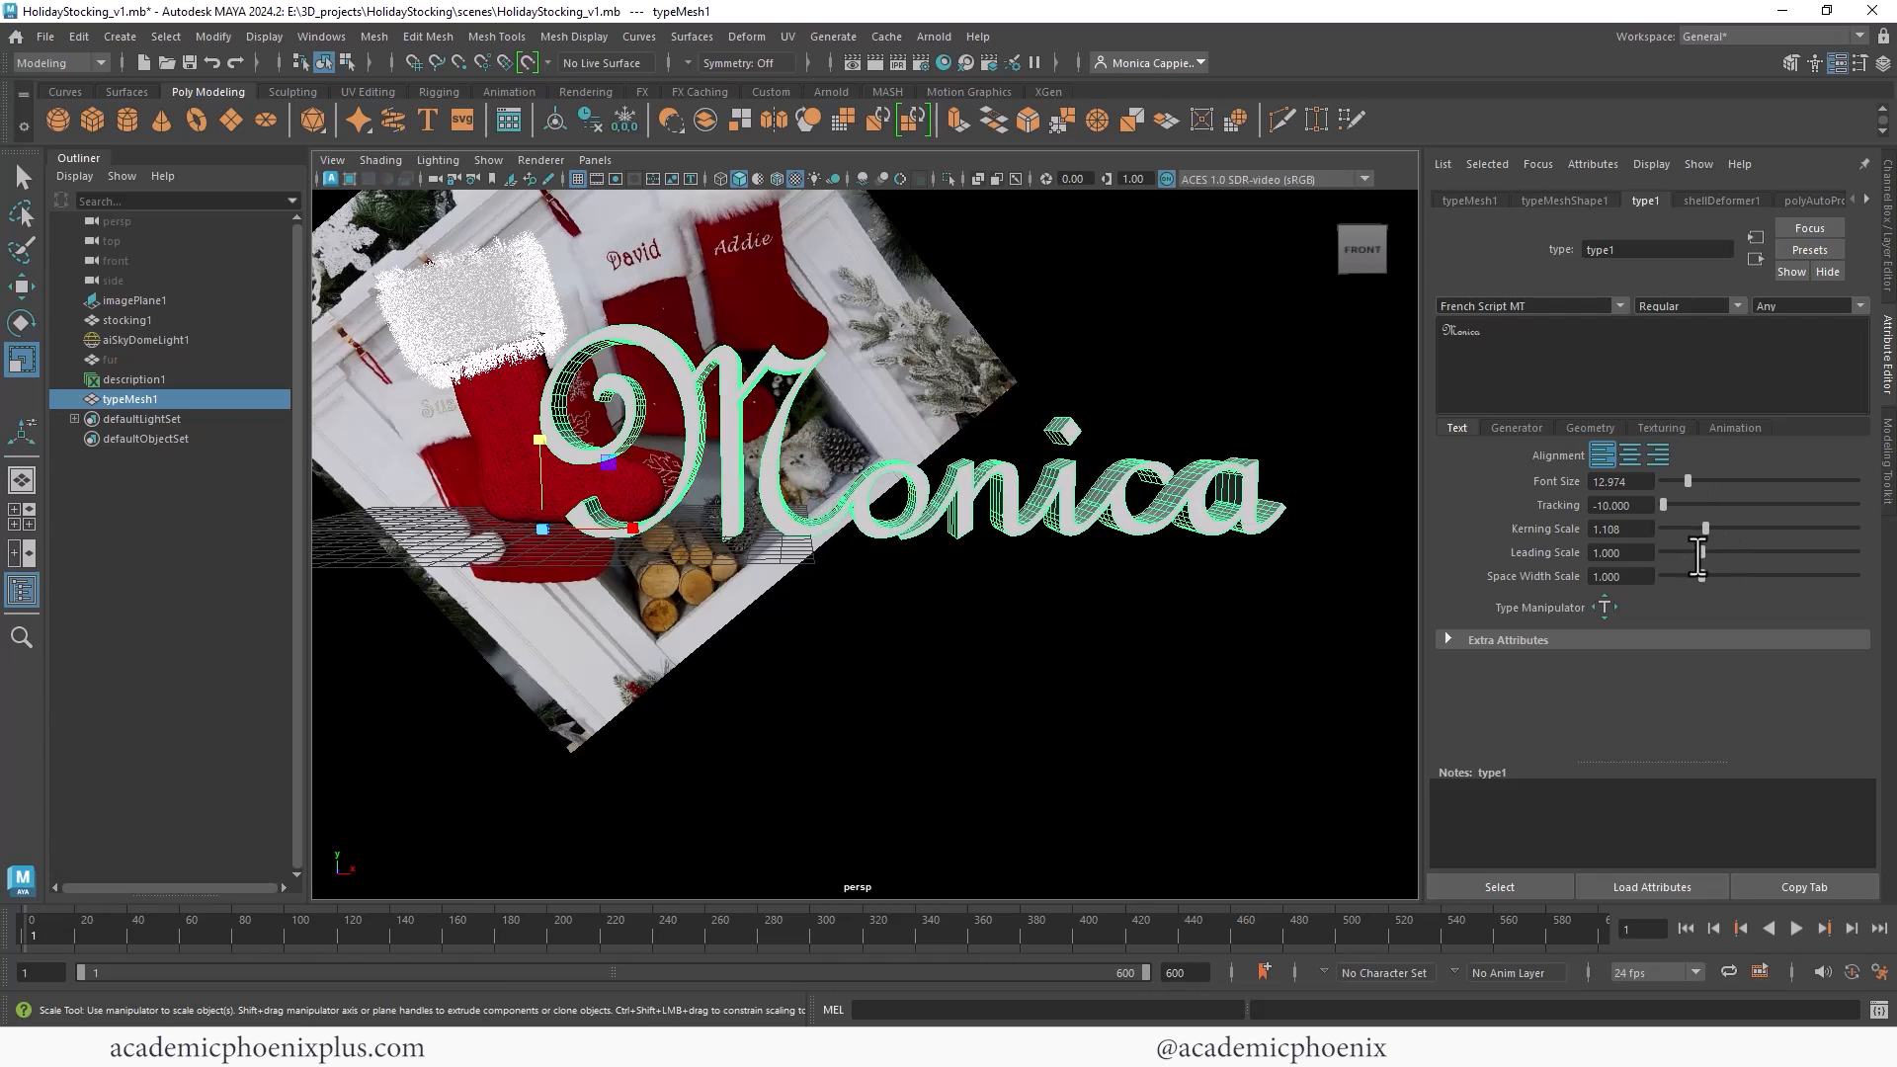
Step: Enable an outer bevel on the name text's geometry
click(1619, 431)
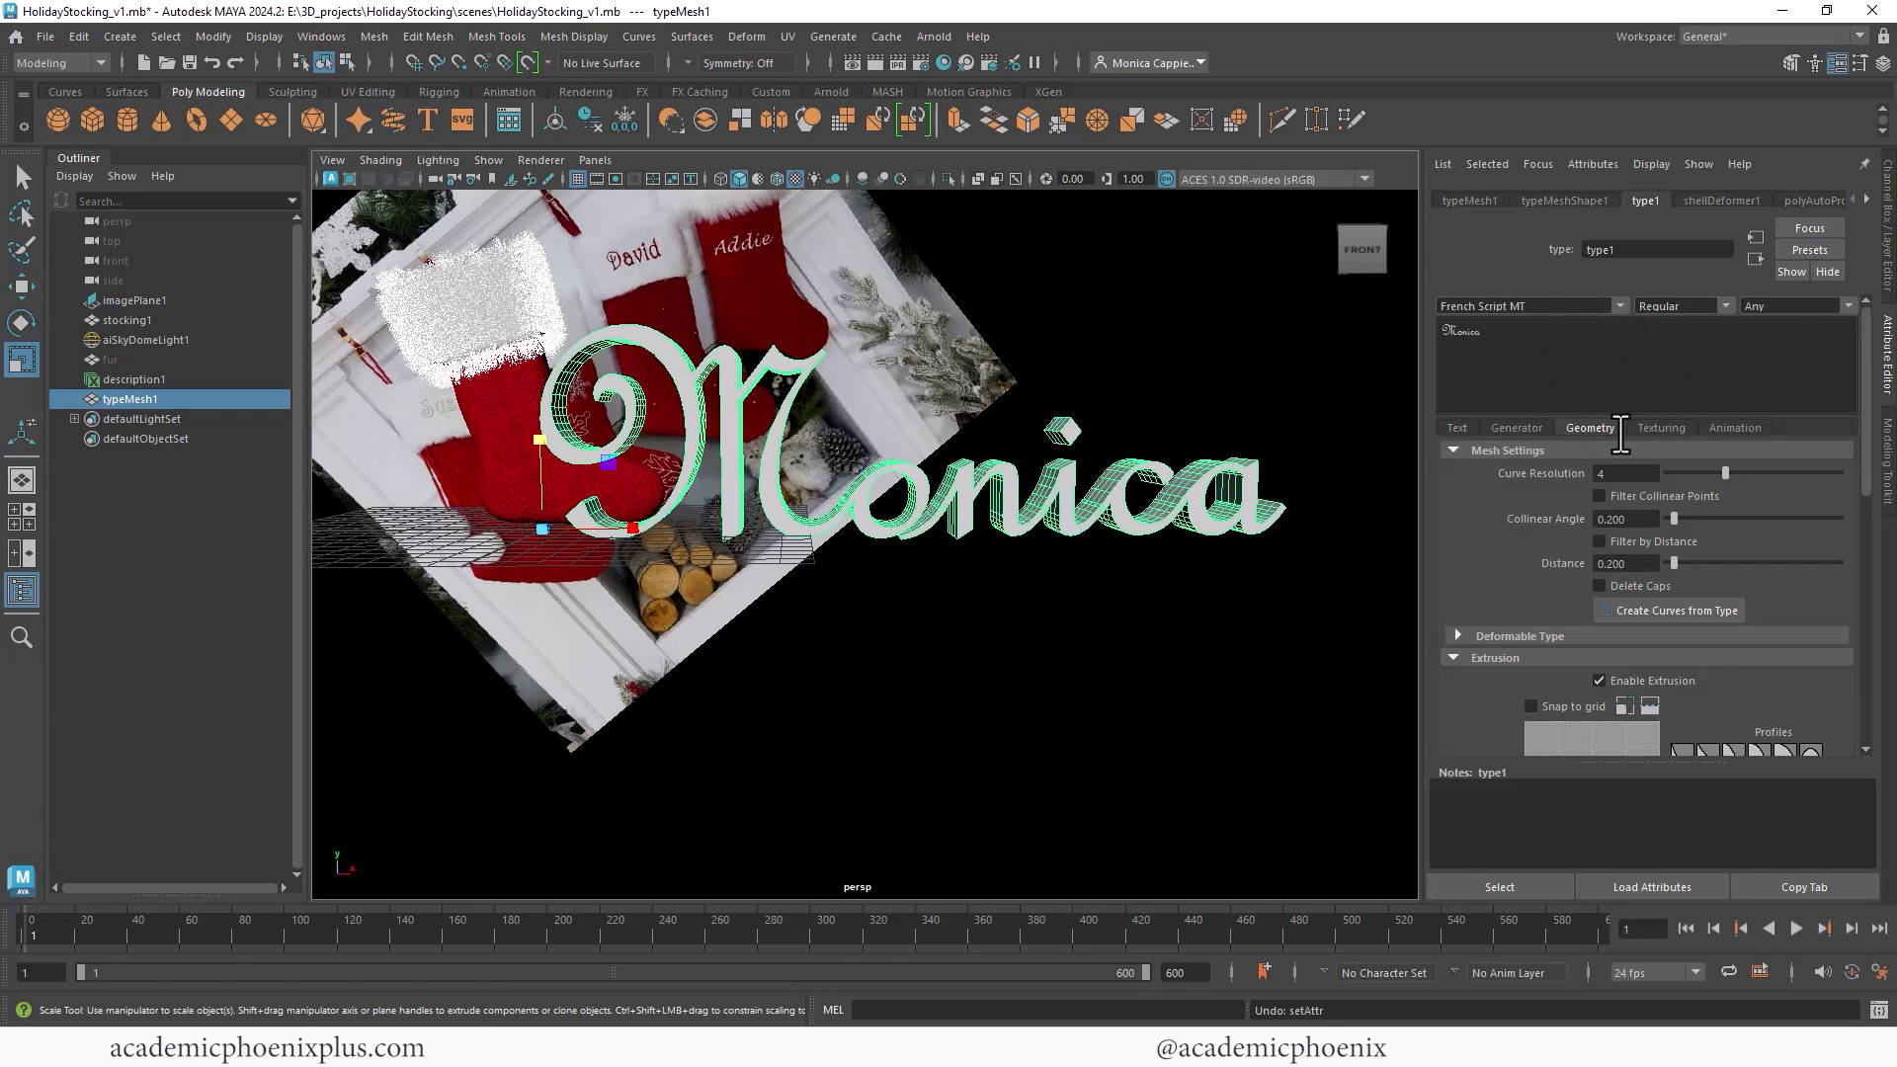
drag(1869, 456, 1868, 713)
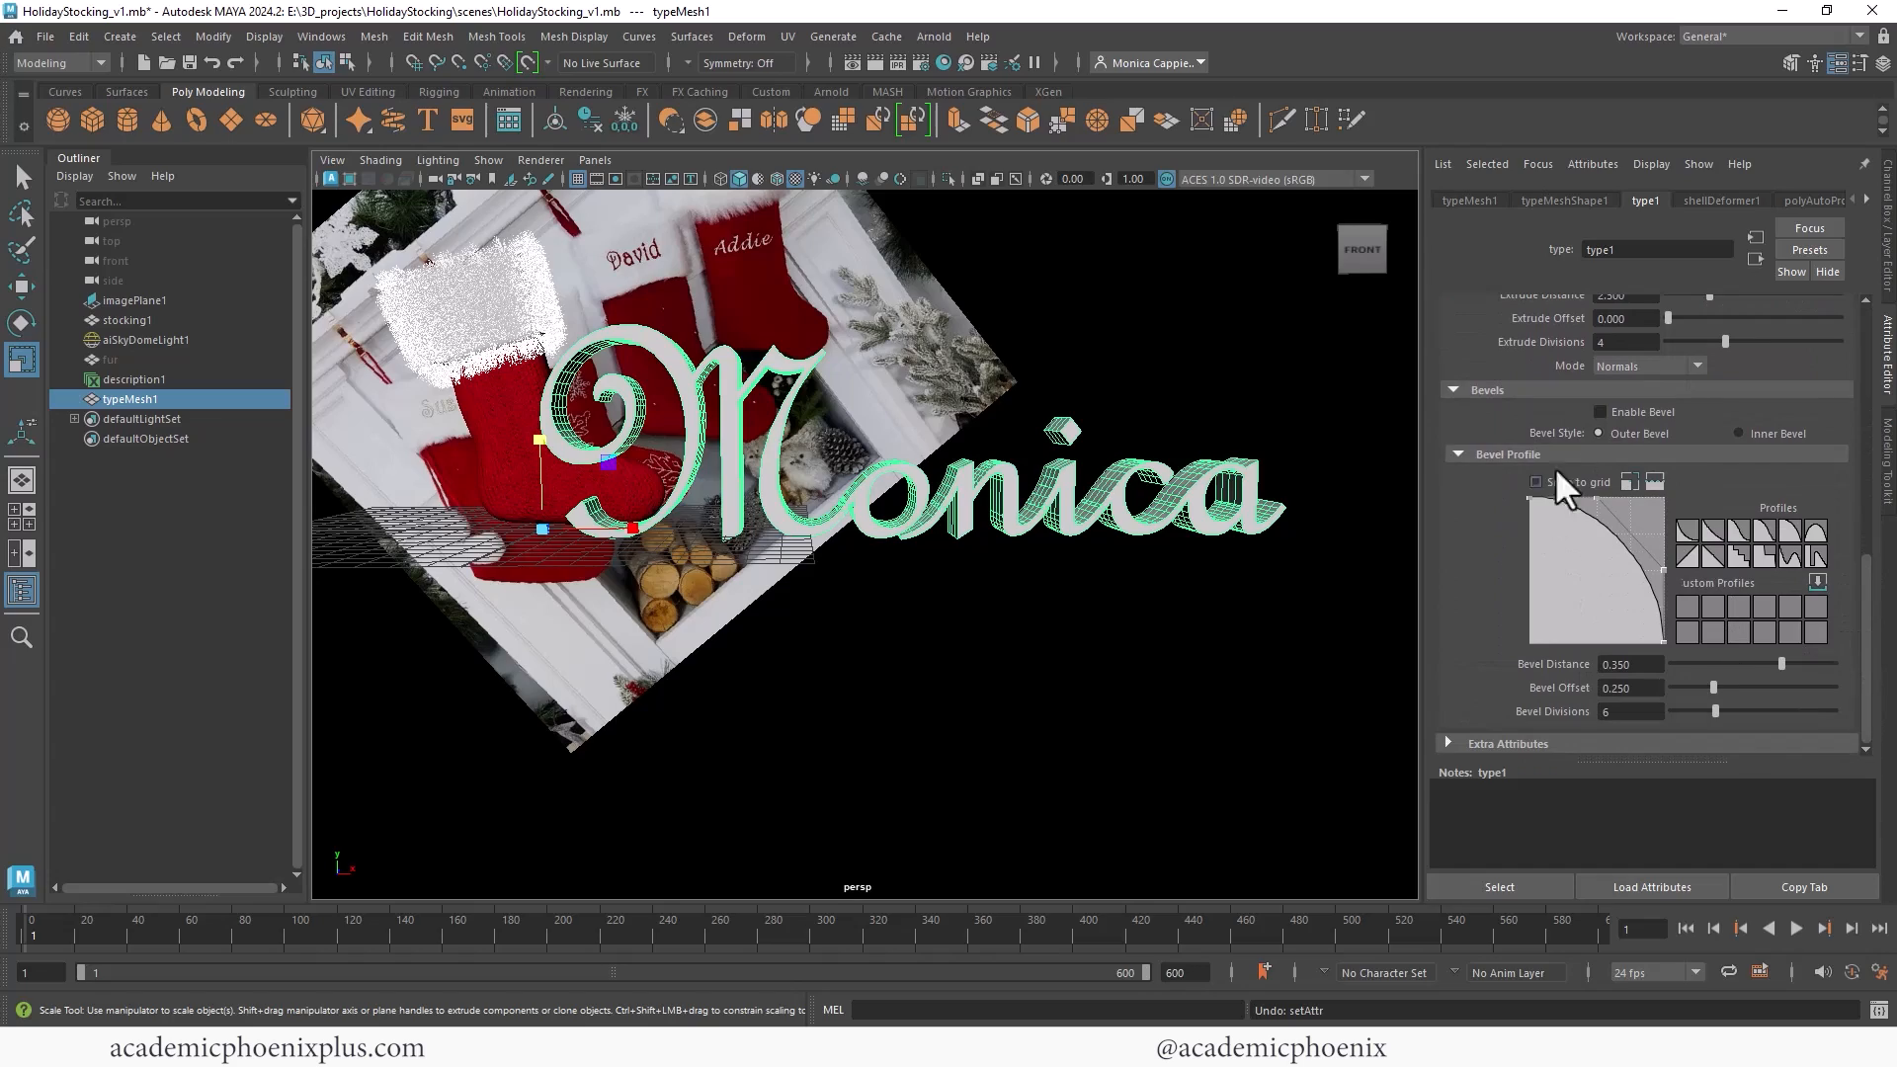
click(1647, 410)
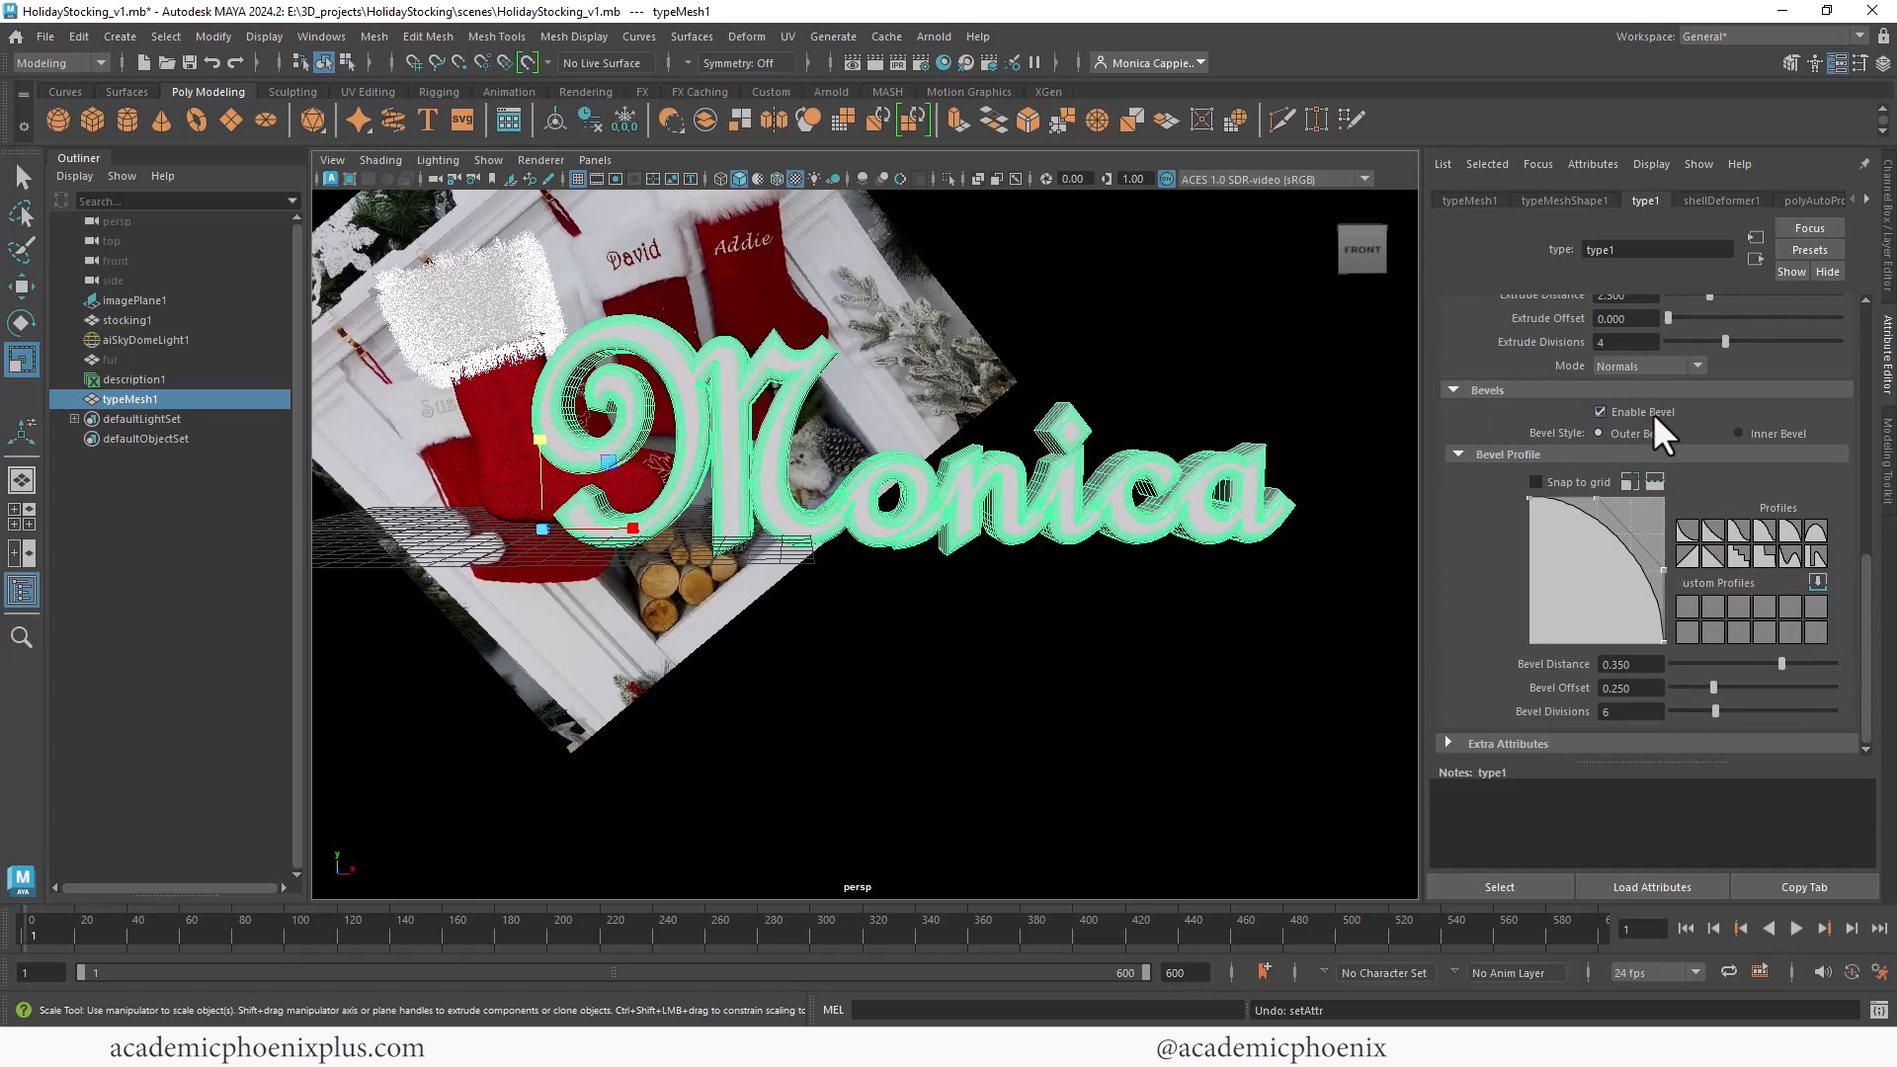
scroll(1017, 499, up, 5)
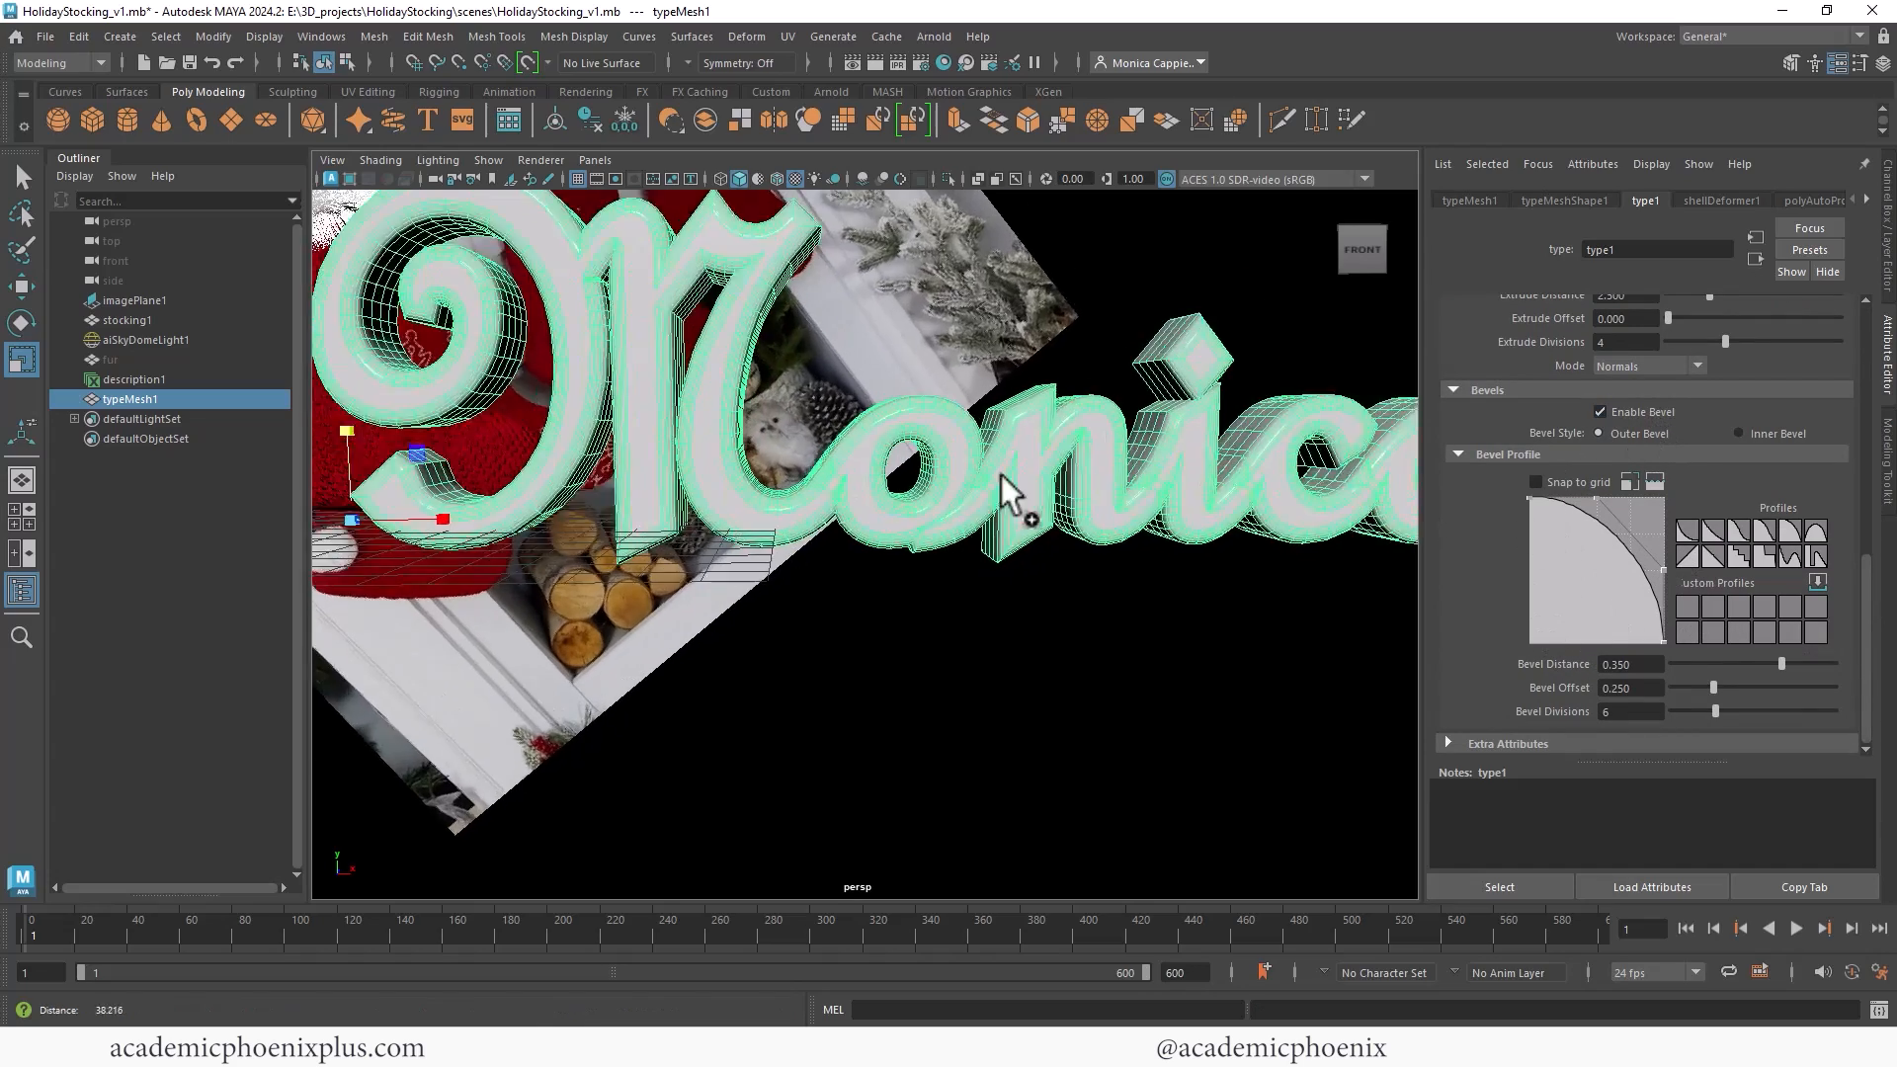
mouse_move(1016, 500)
alt+mouse_down()
mouse_move(1093, 550)
mouse_move(1012, 514)
alt+mouse_up()
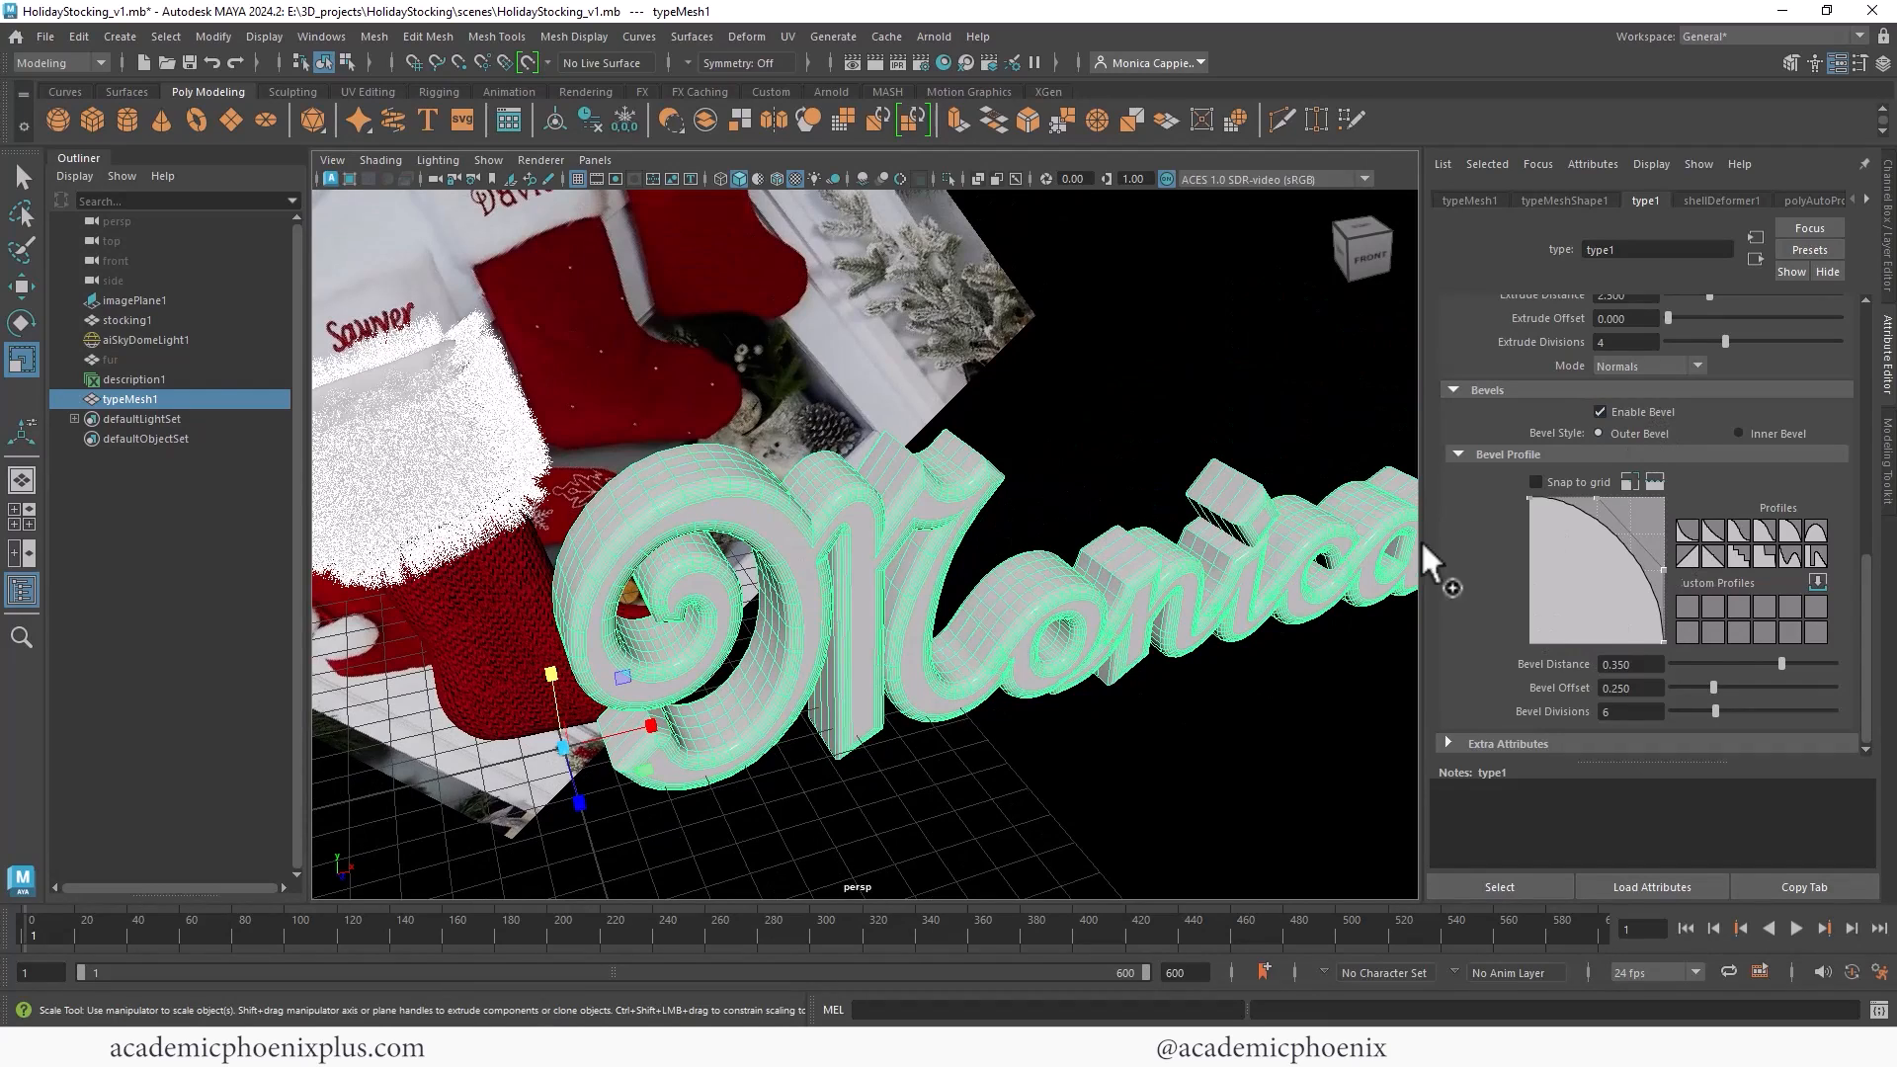
Step: Apply the concave curve preset to the text's bevel profile and set the bevel divisions to 3
click(1690, 531)
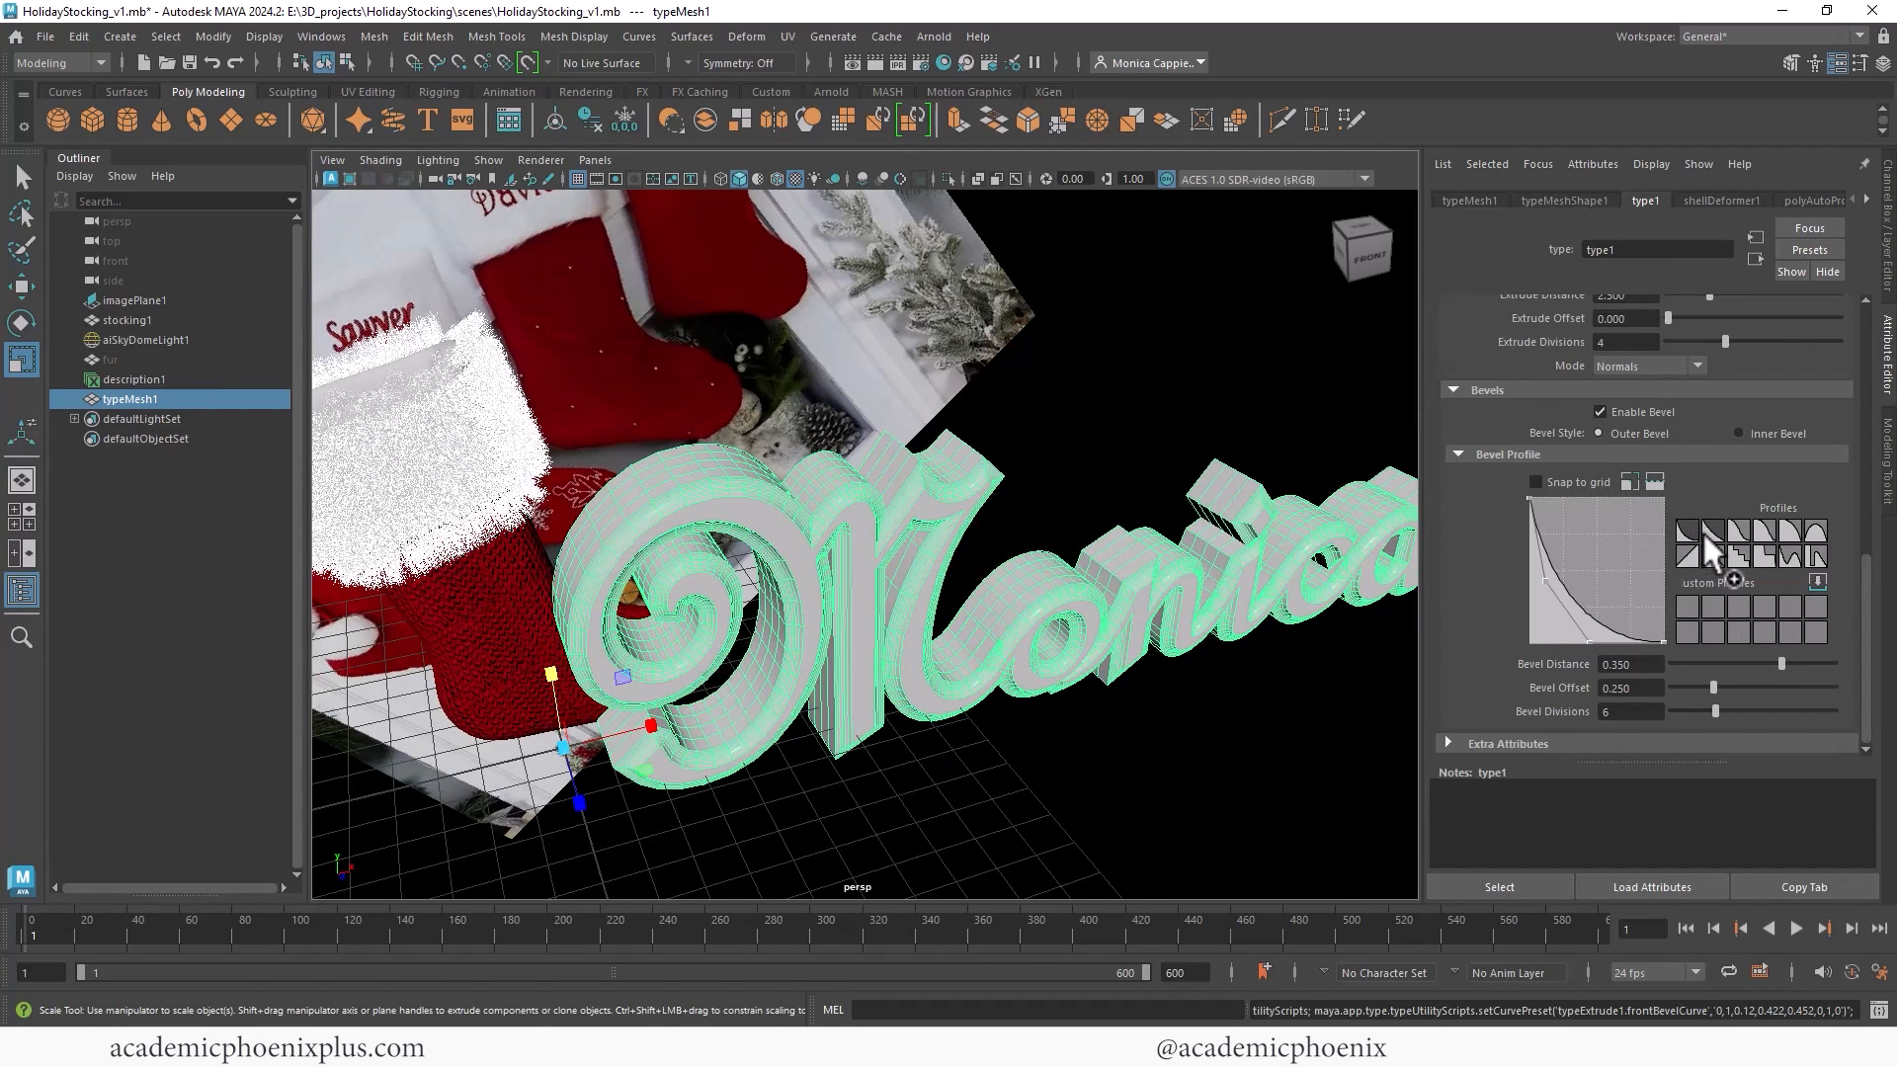
drag(1714, 712, 1688, 711)
alt+right_drag(1324, 615, 1236, 572)
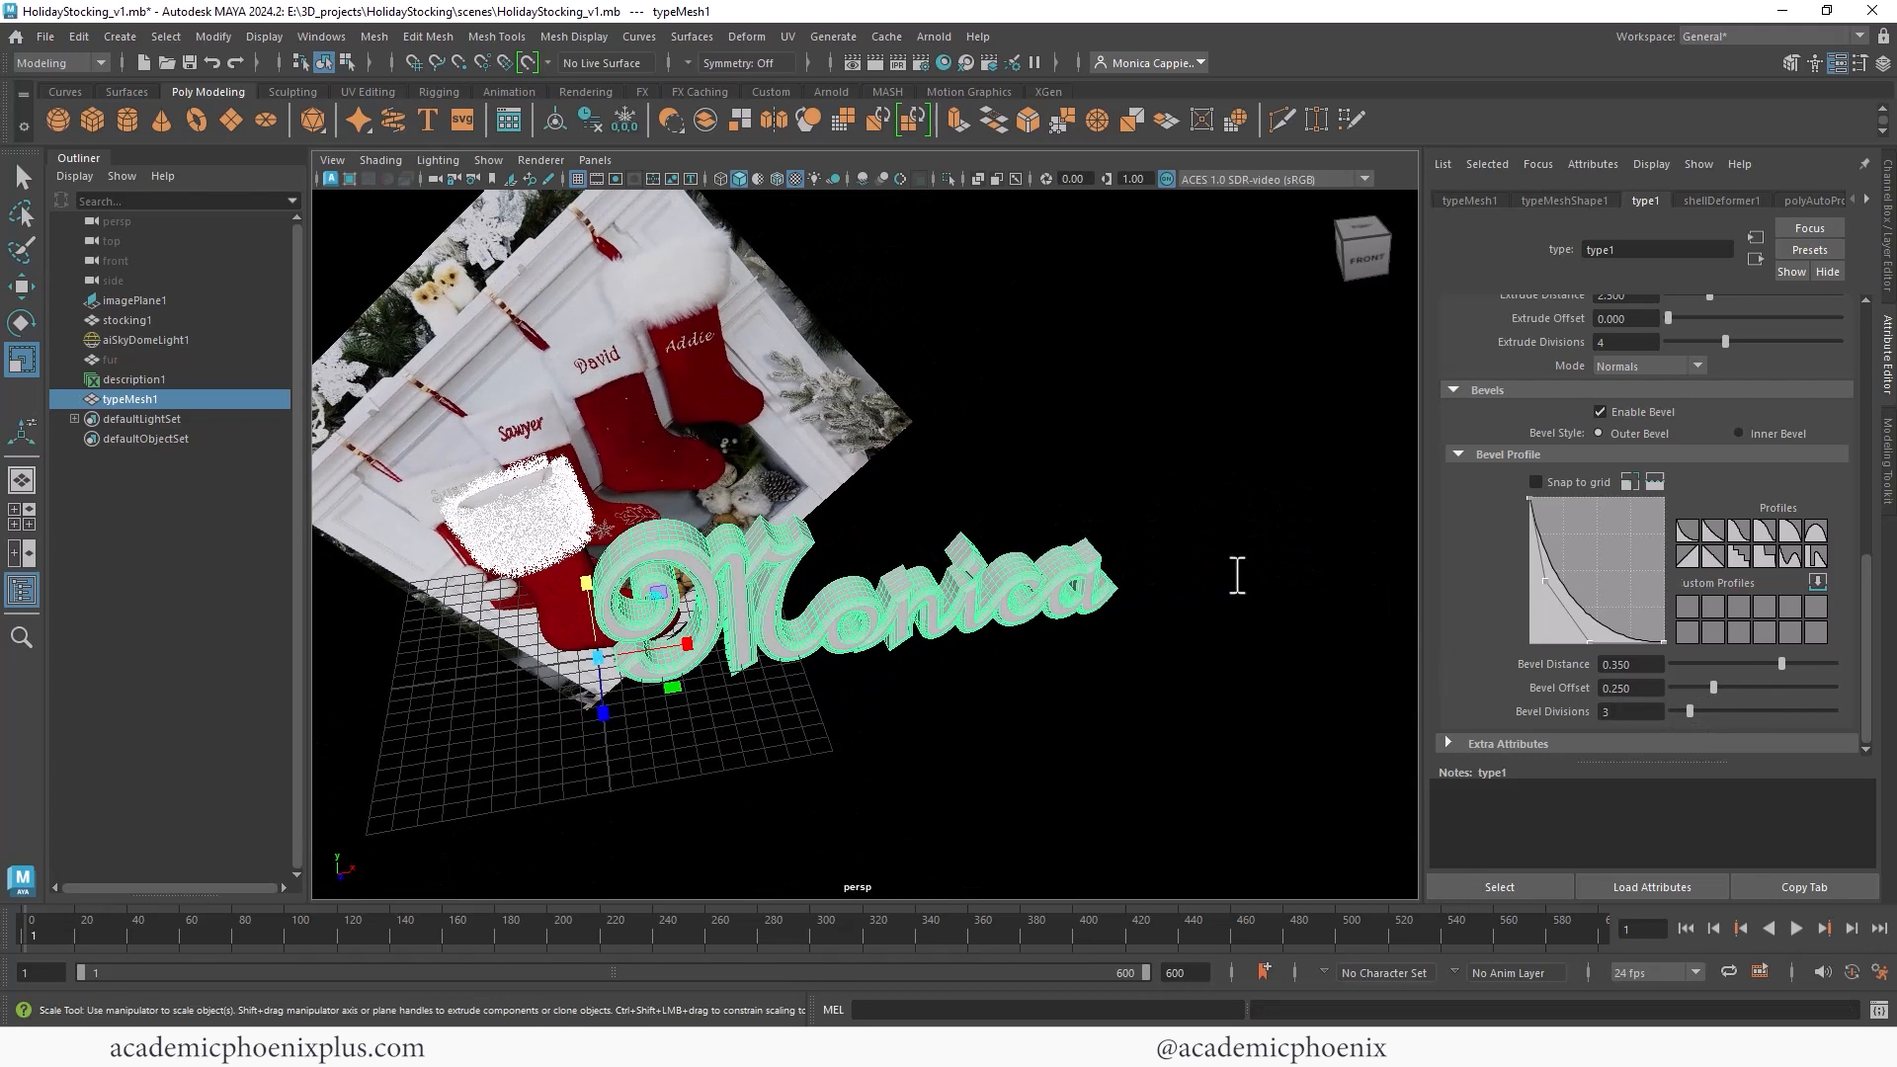
Step: Reduce the text's extrude distance to about 1.078 and its extrude divisions to 1
scroll(1847, 512, up, 5)
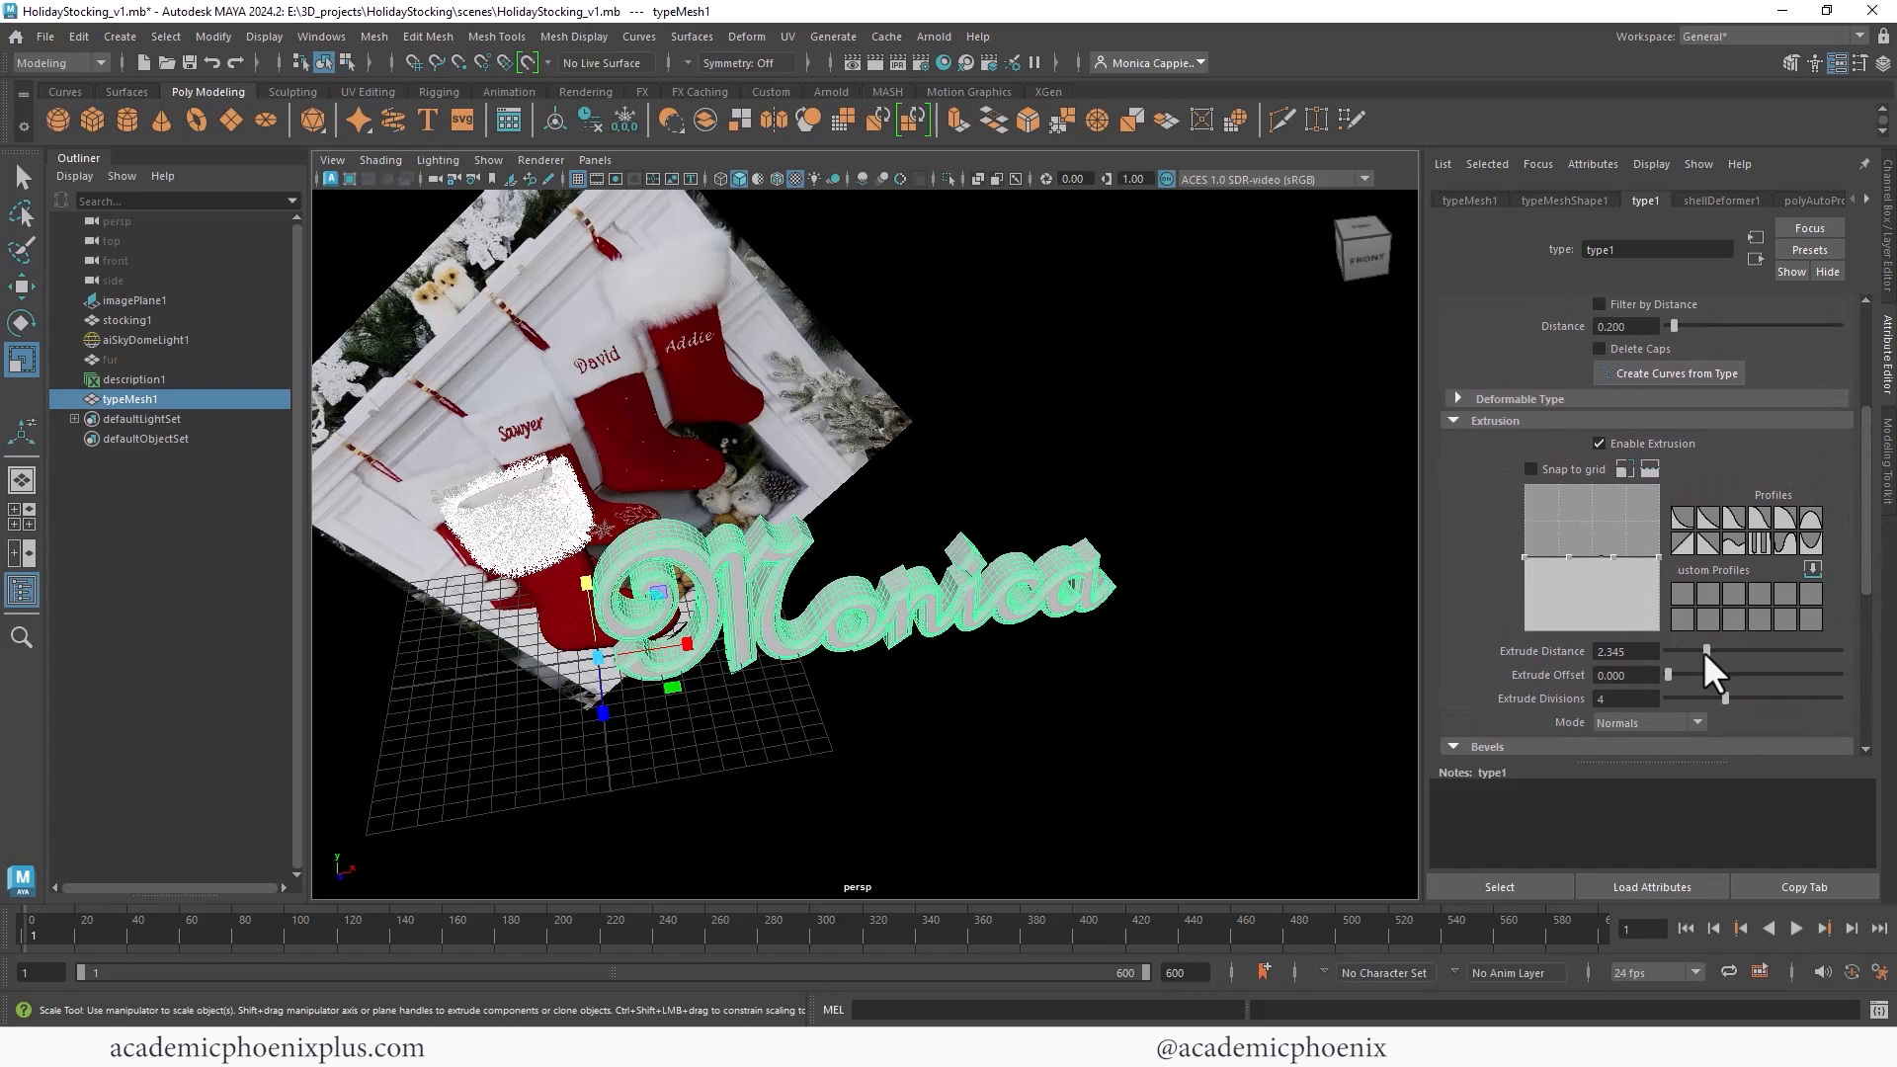
drag(1703, 650, 1684, 655)
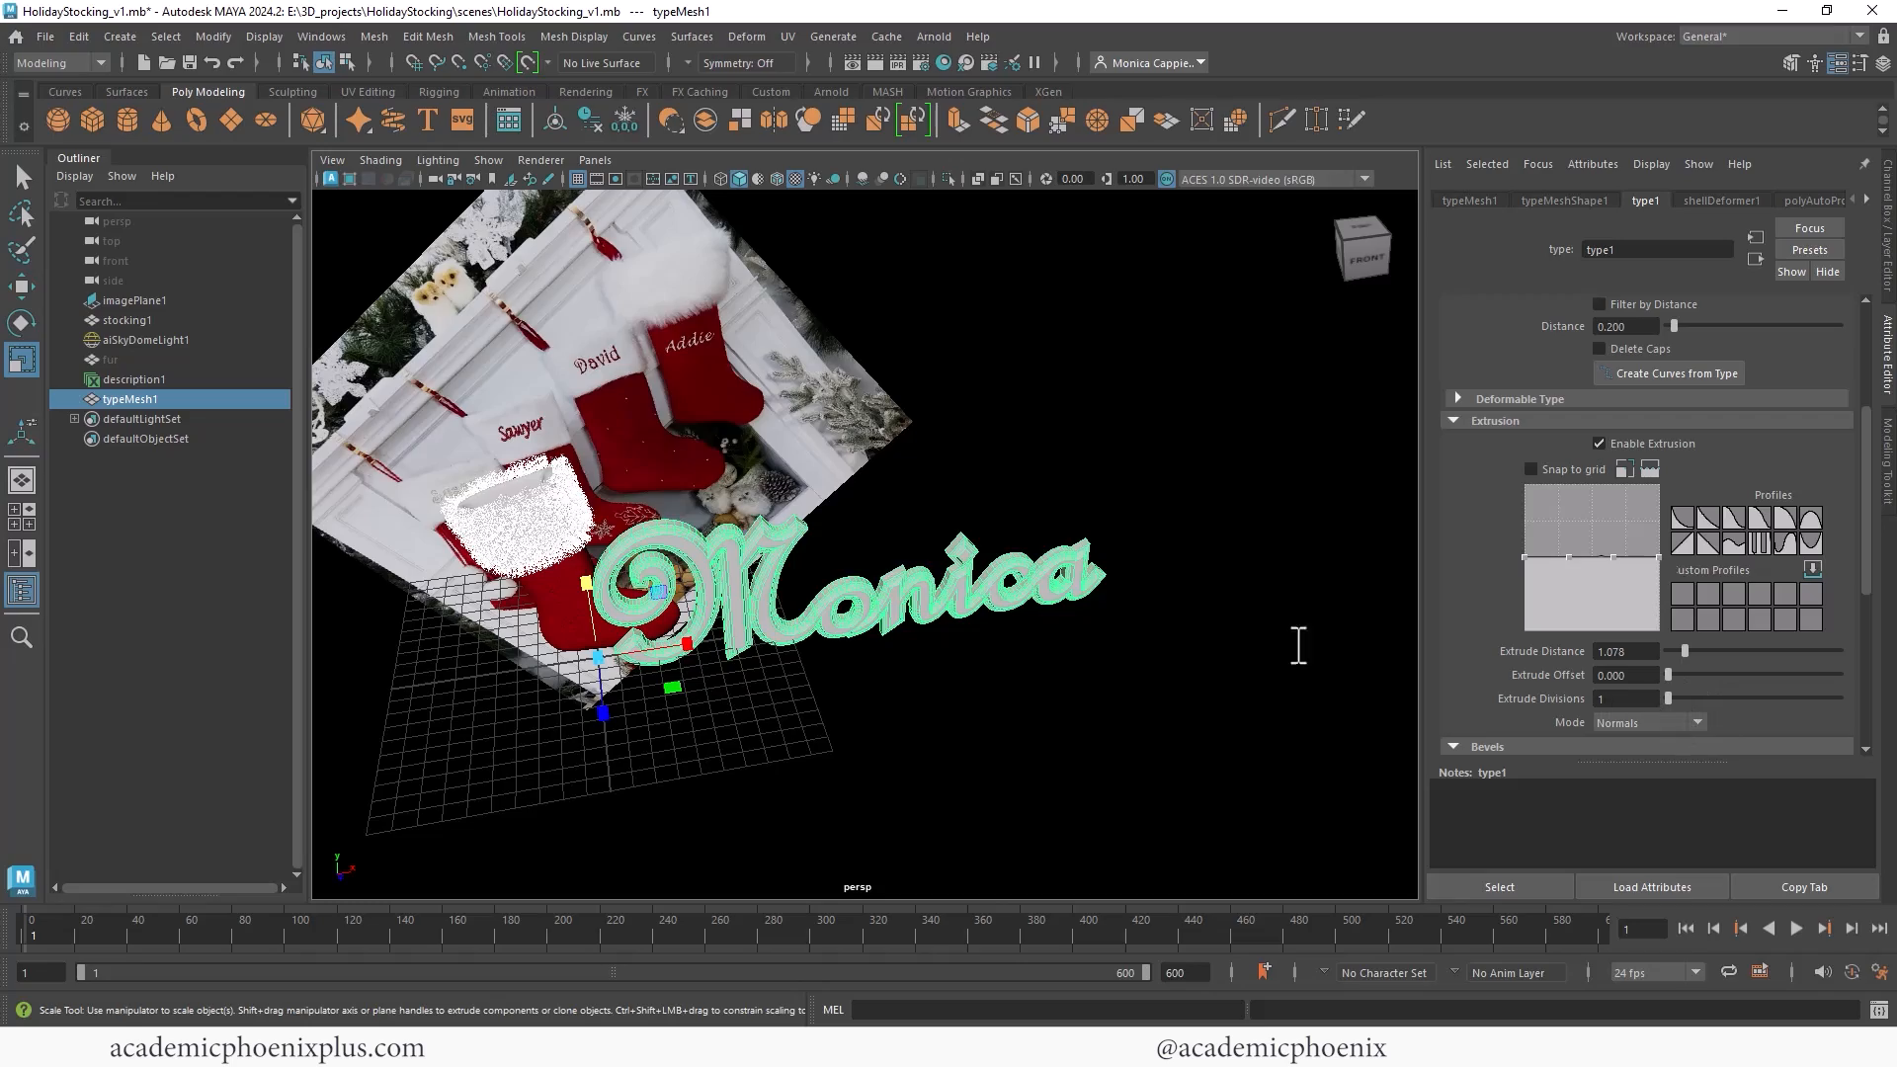
scroll(1296, 643, up, 5)
Step: Clean up the type mesh by centering its pivot, deleting its construction history and freezing its transformations
alt+drag(1295, 643, 1156, 559)
alt+right_drag(1117, 563, 714, 514)
alt+drag(682, 583, 837, 541)
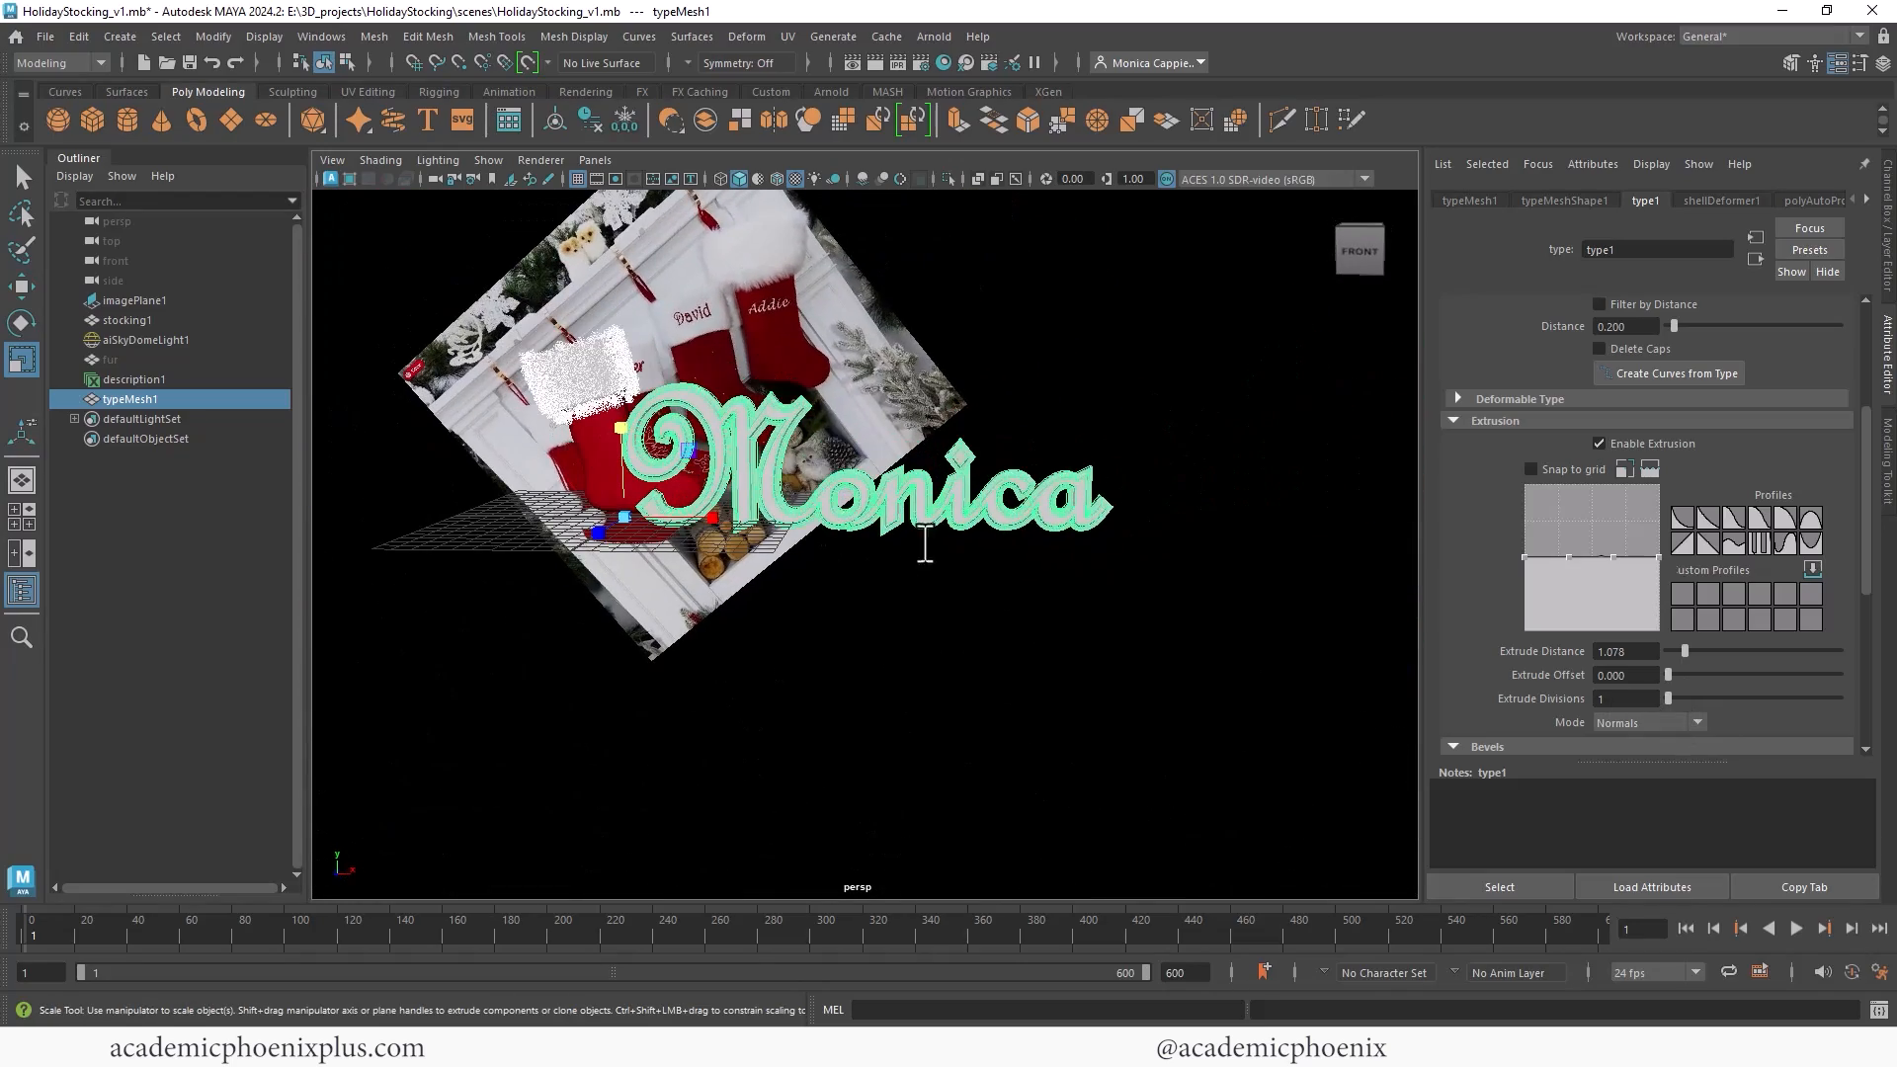
right_drag(824, 432, 843, 364)
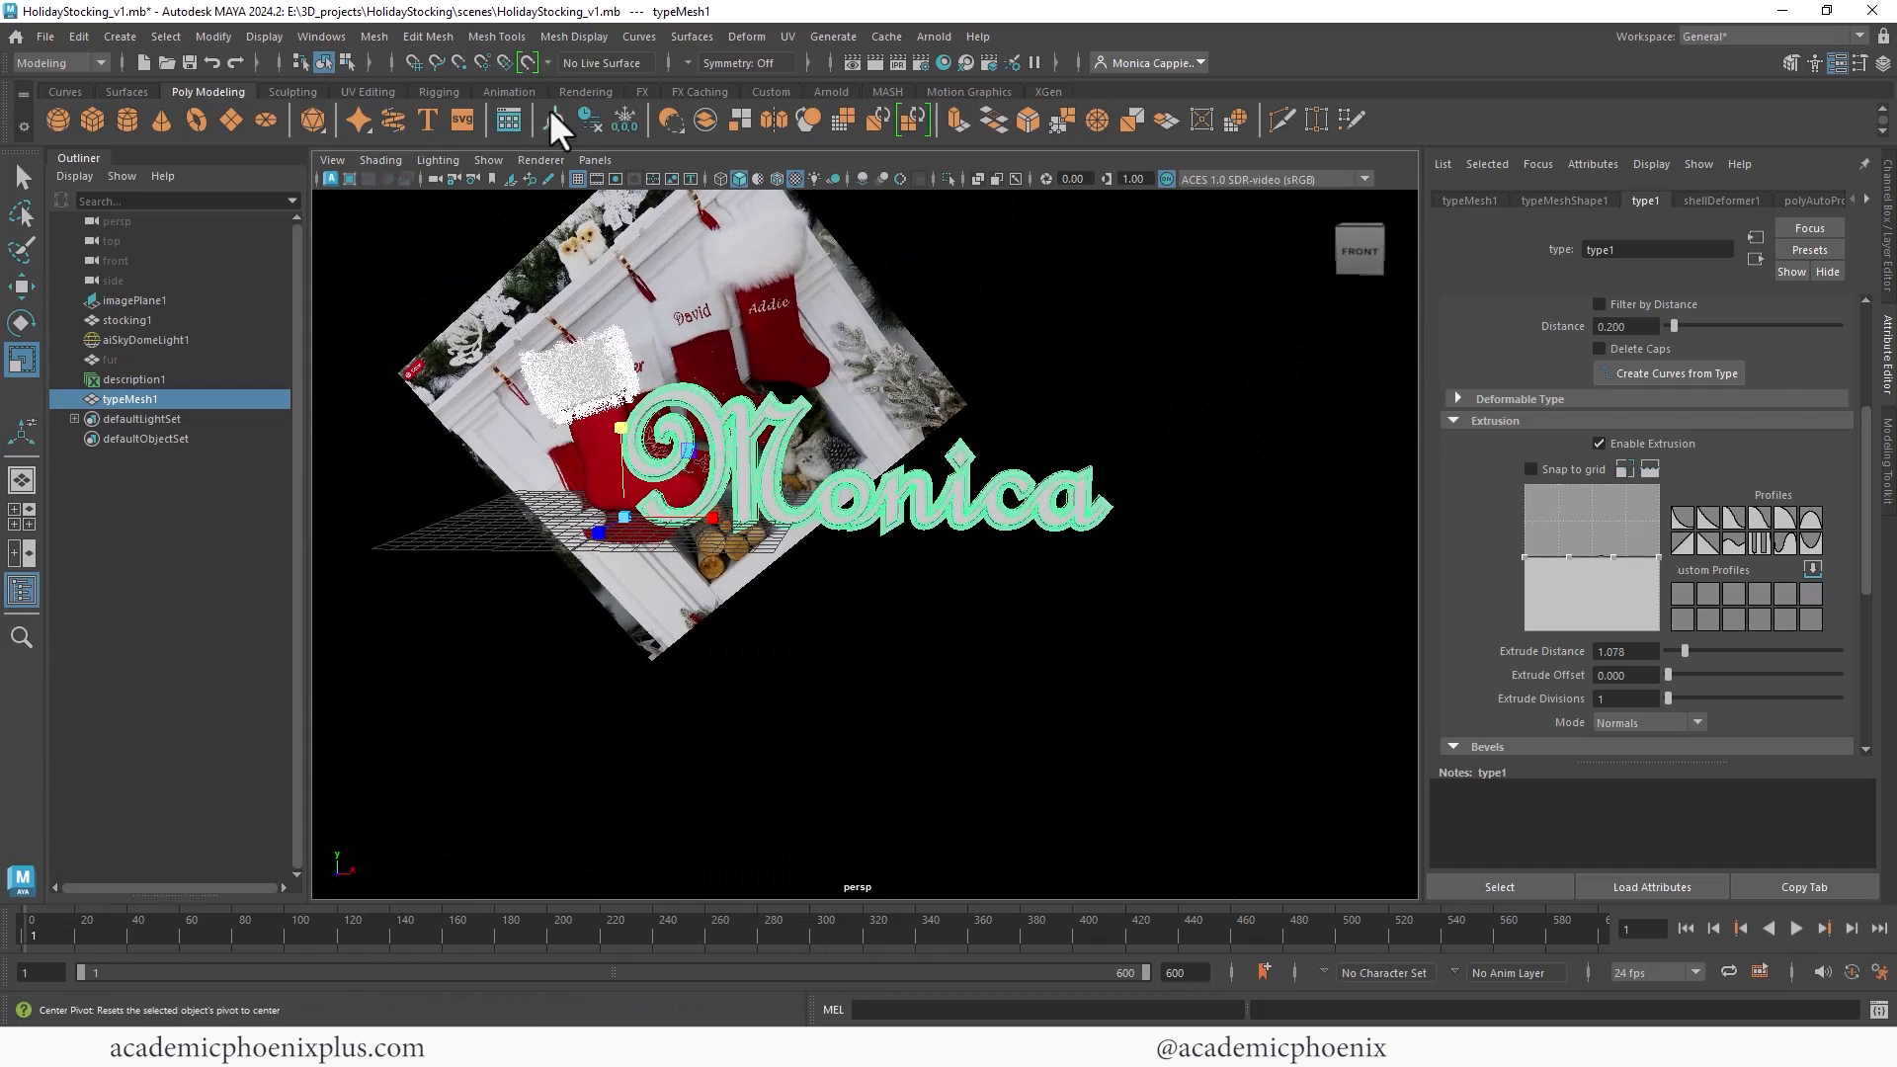
click(590, 122)
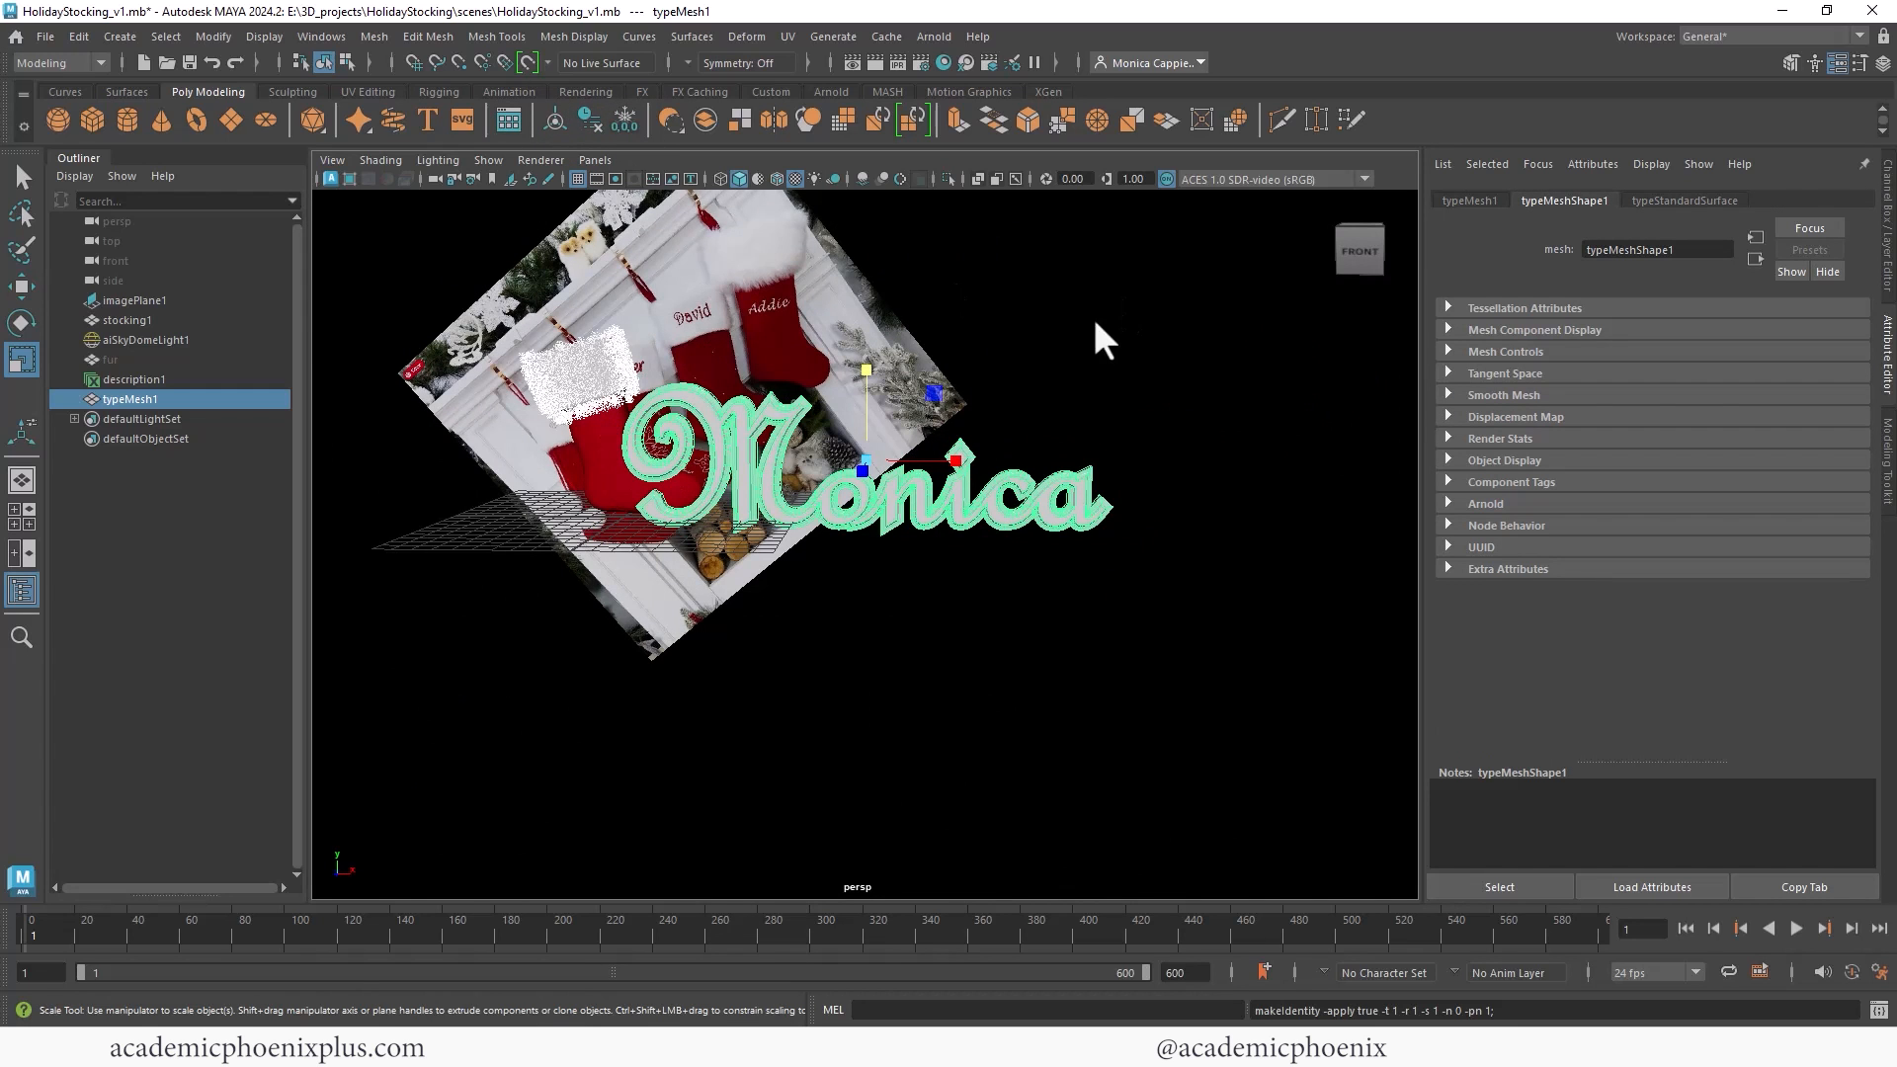
Step: Select the front faces of the name text's letters and assign them the existing white_shader material
scroll(1048, 287, up, 3)
scroll(790, 395, up, 3)
right_drag(784, 458, 781, 484)
click(673, 471)
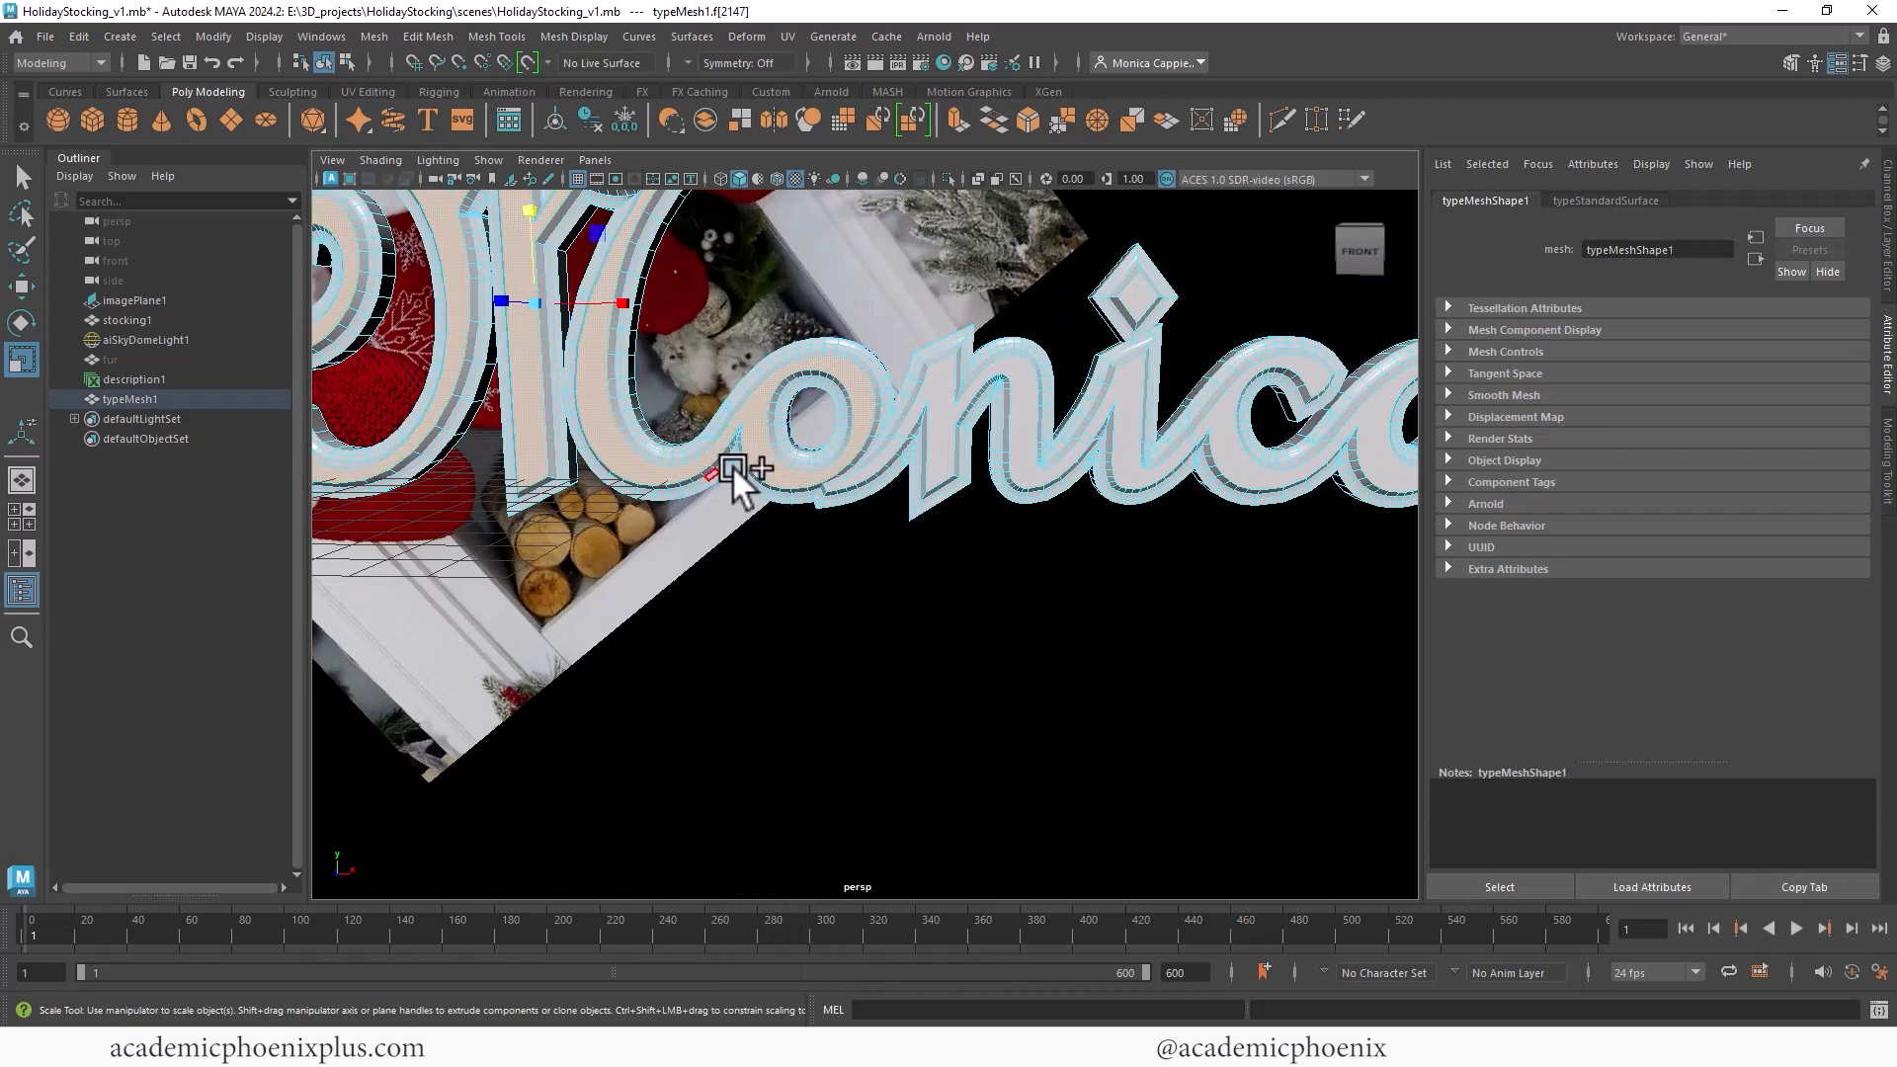
shift+click(940, 440)
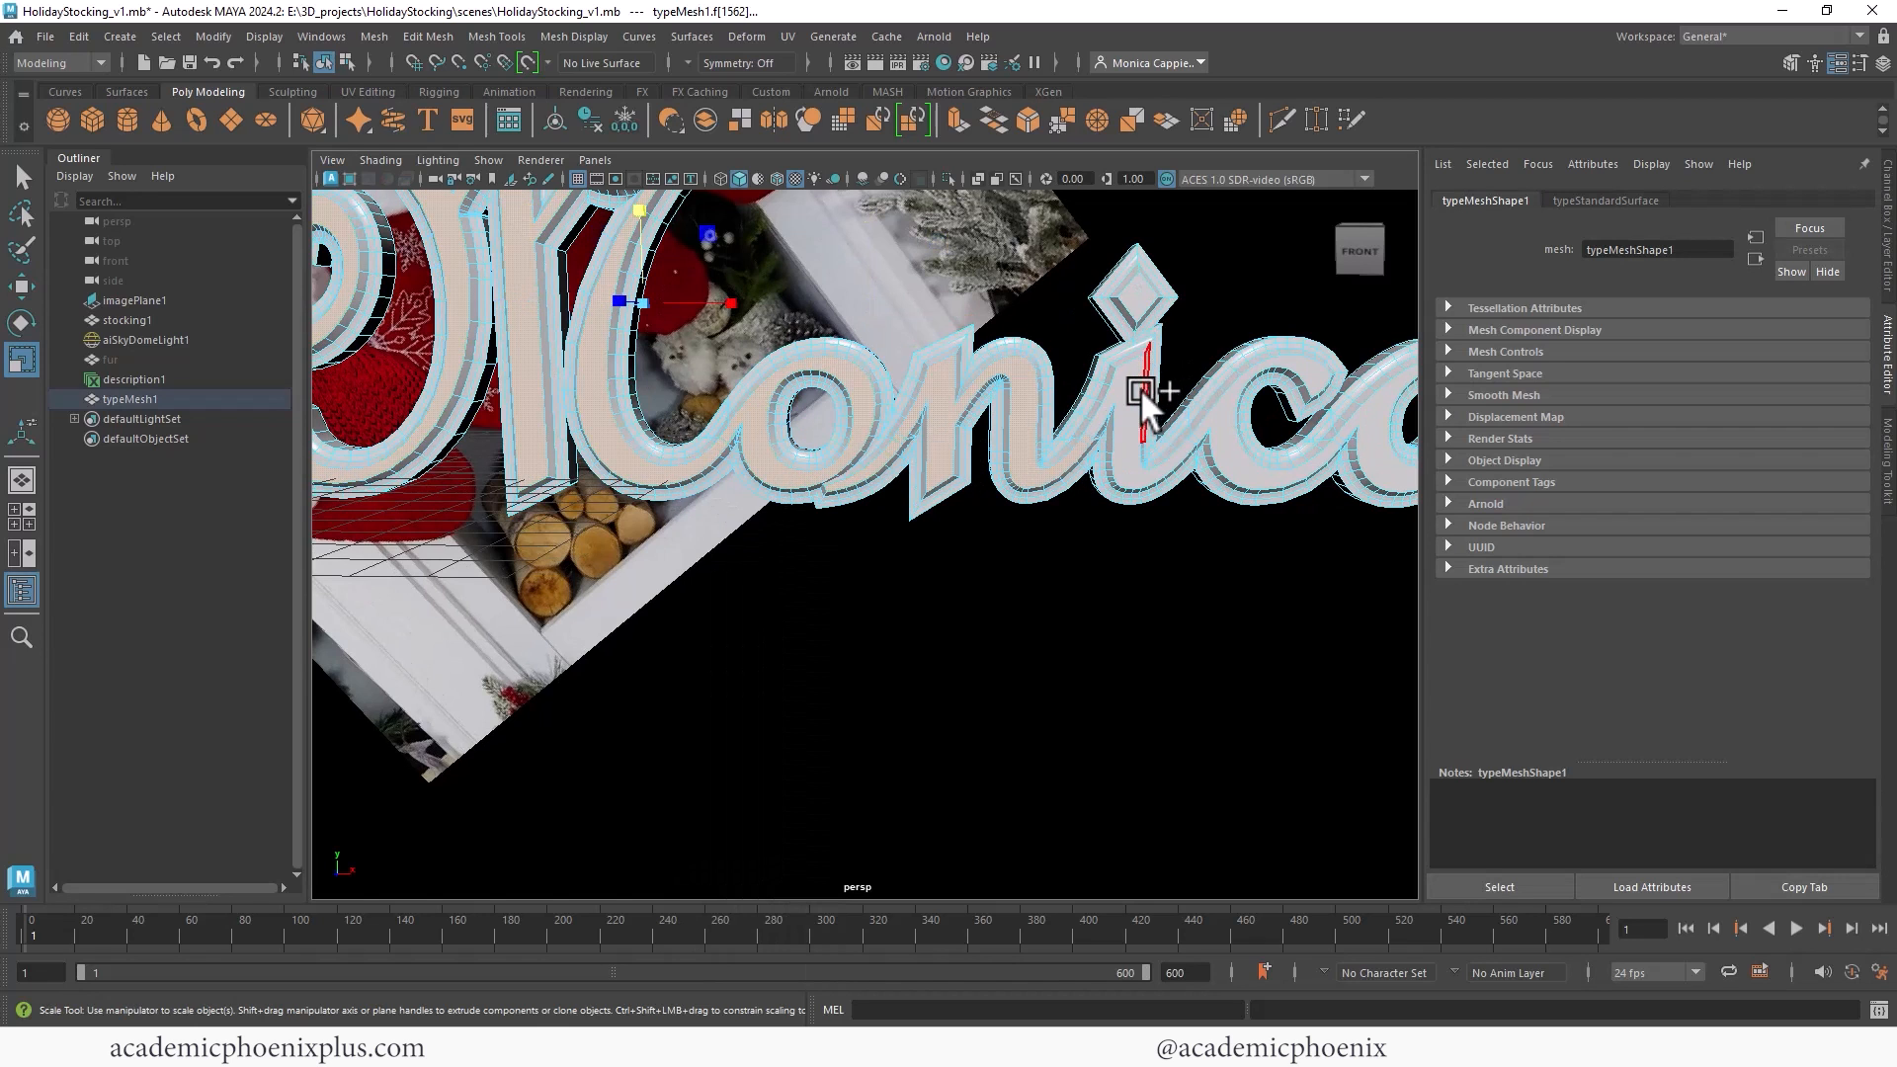
right_drag(756, 422, 948, 885)
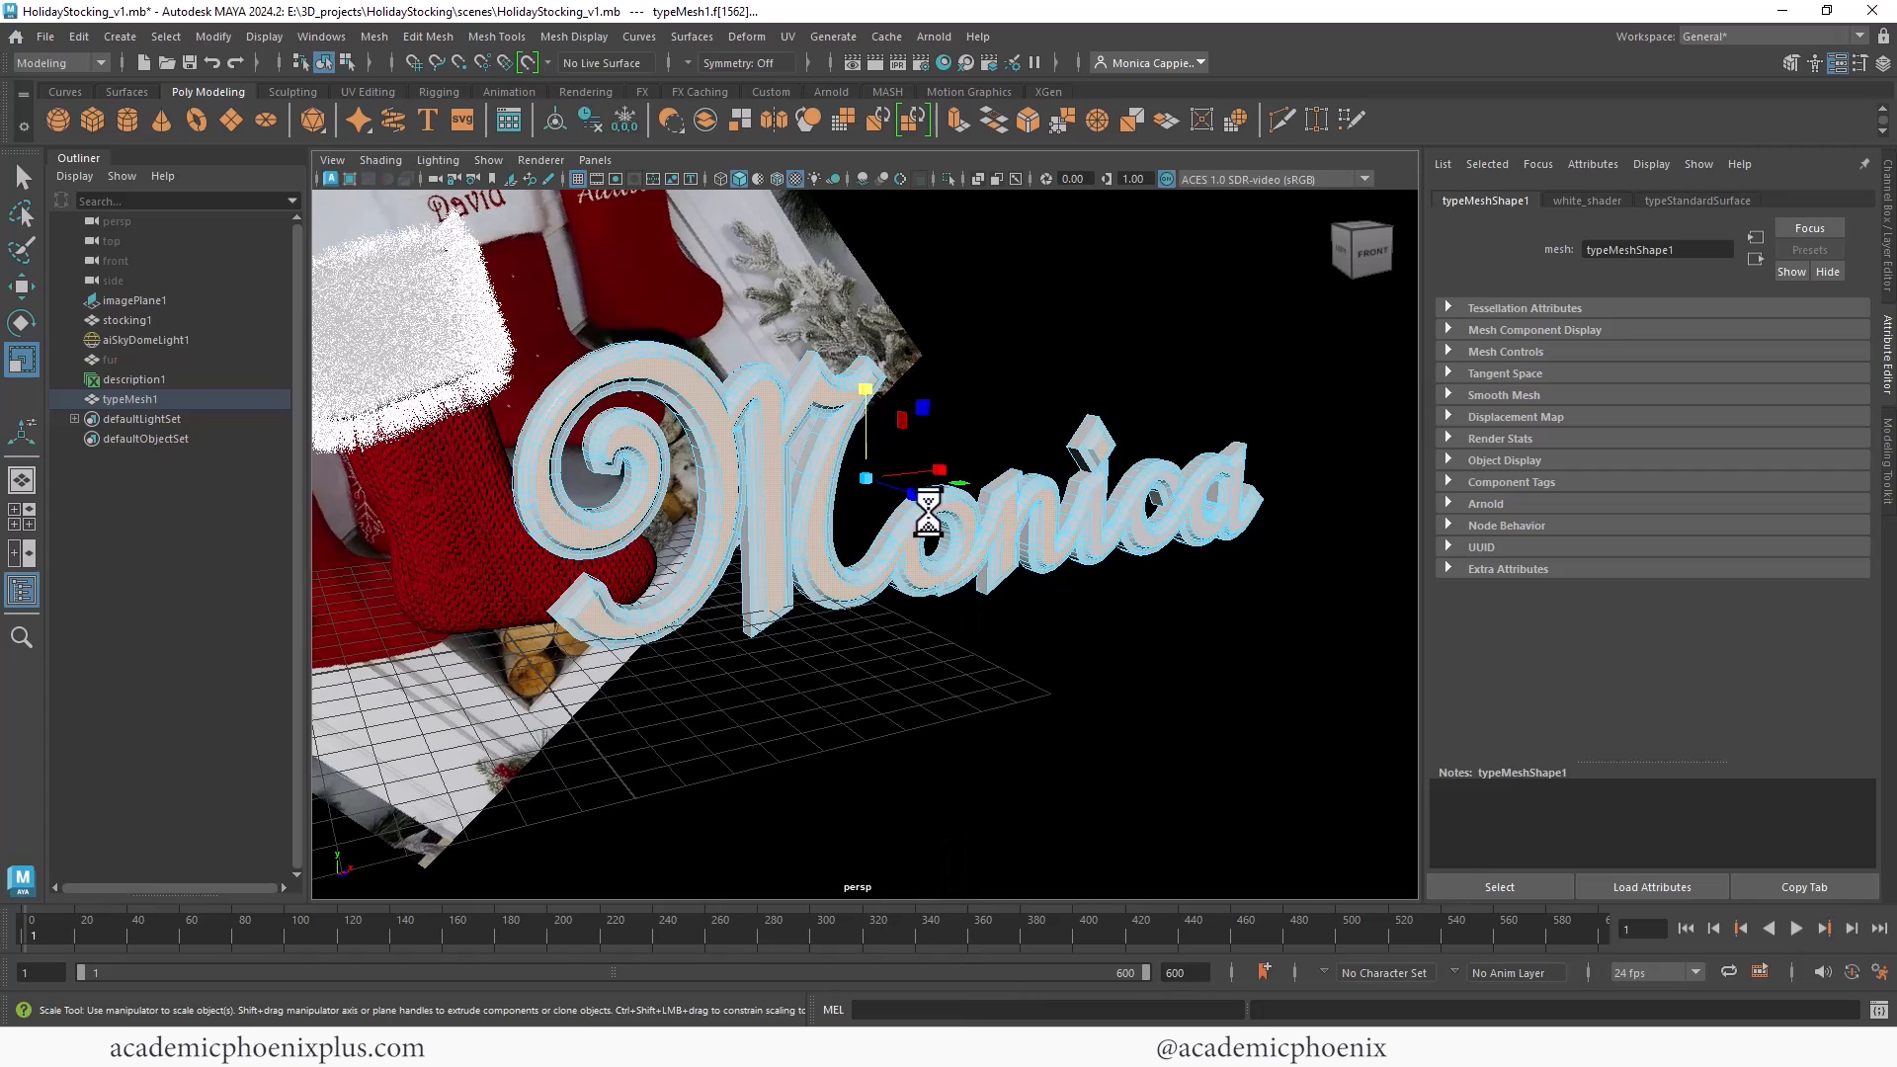
Step: Render the name text in Arnold to check its white material, and close the render view
click(1131, 363)
alt+drag(988, 487, 898, 484)
click(877, 62)
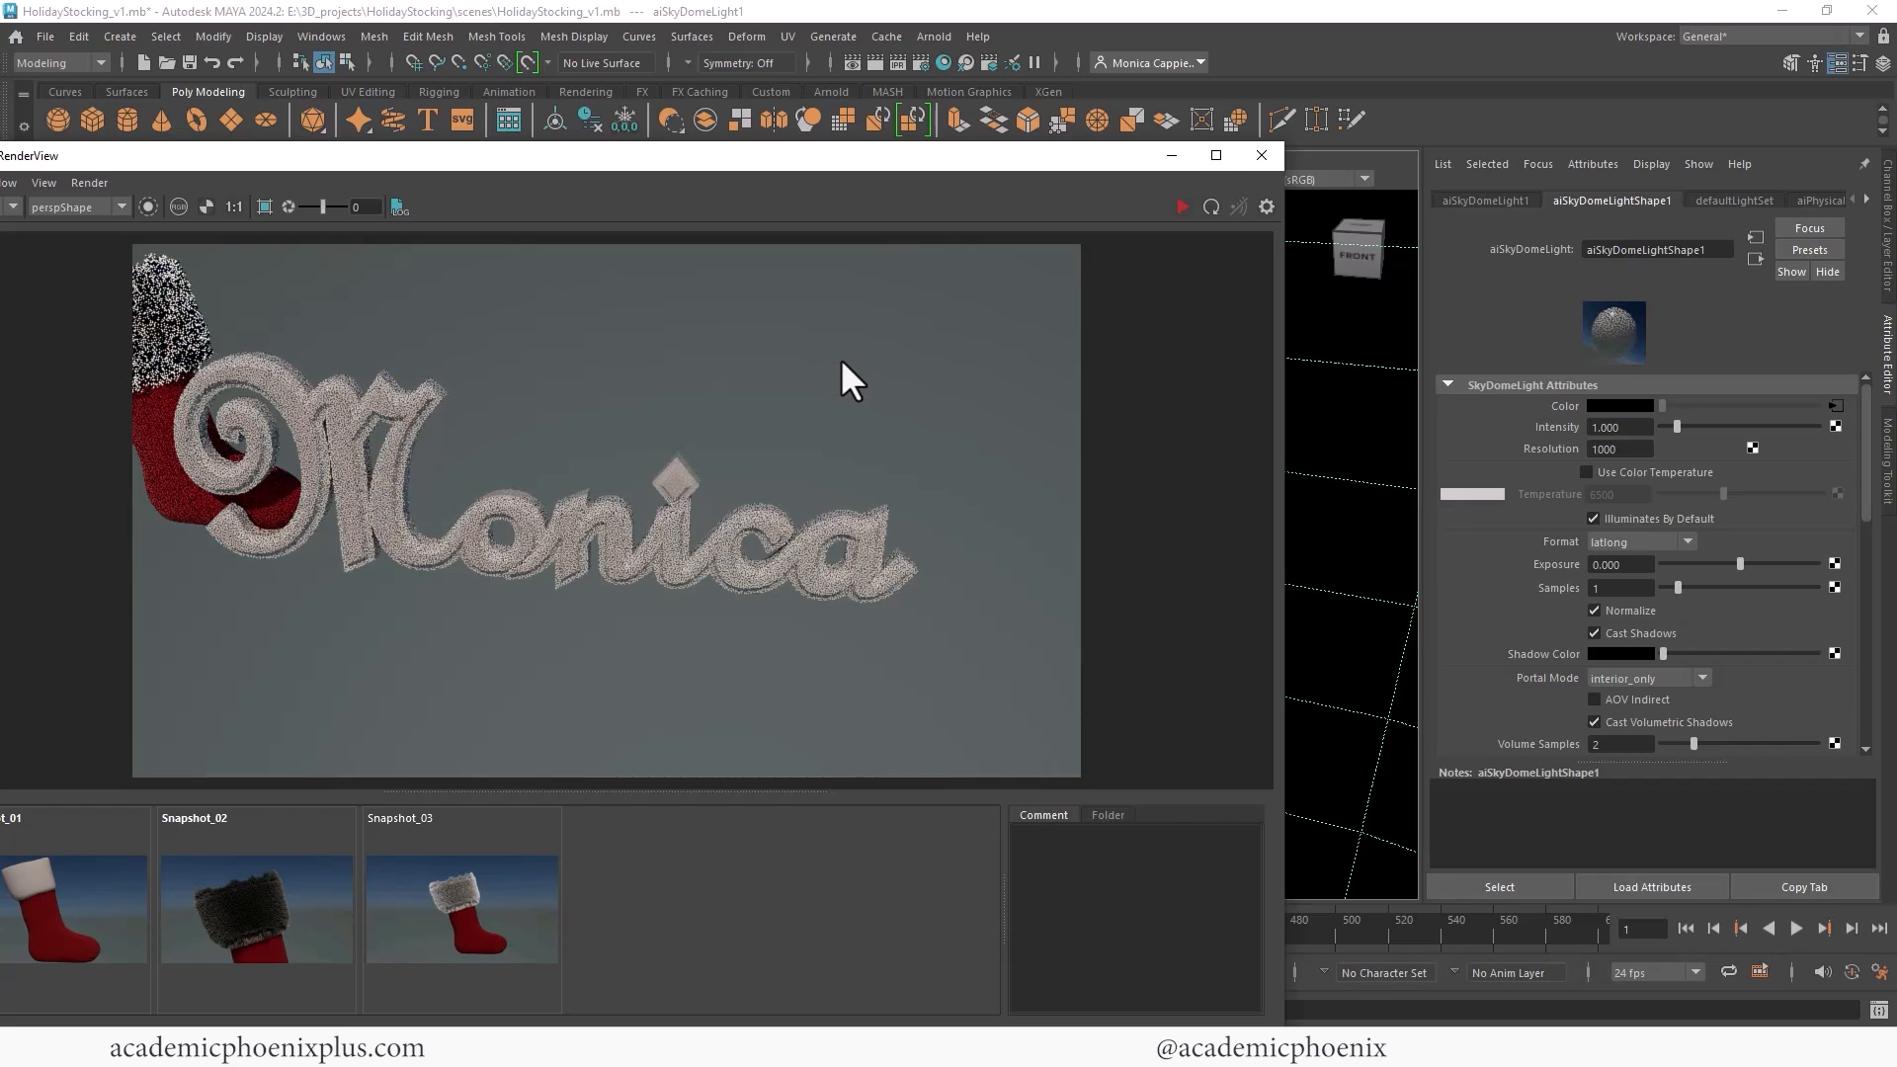
click(1258, 156)
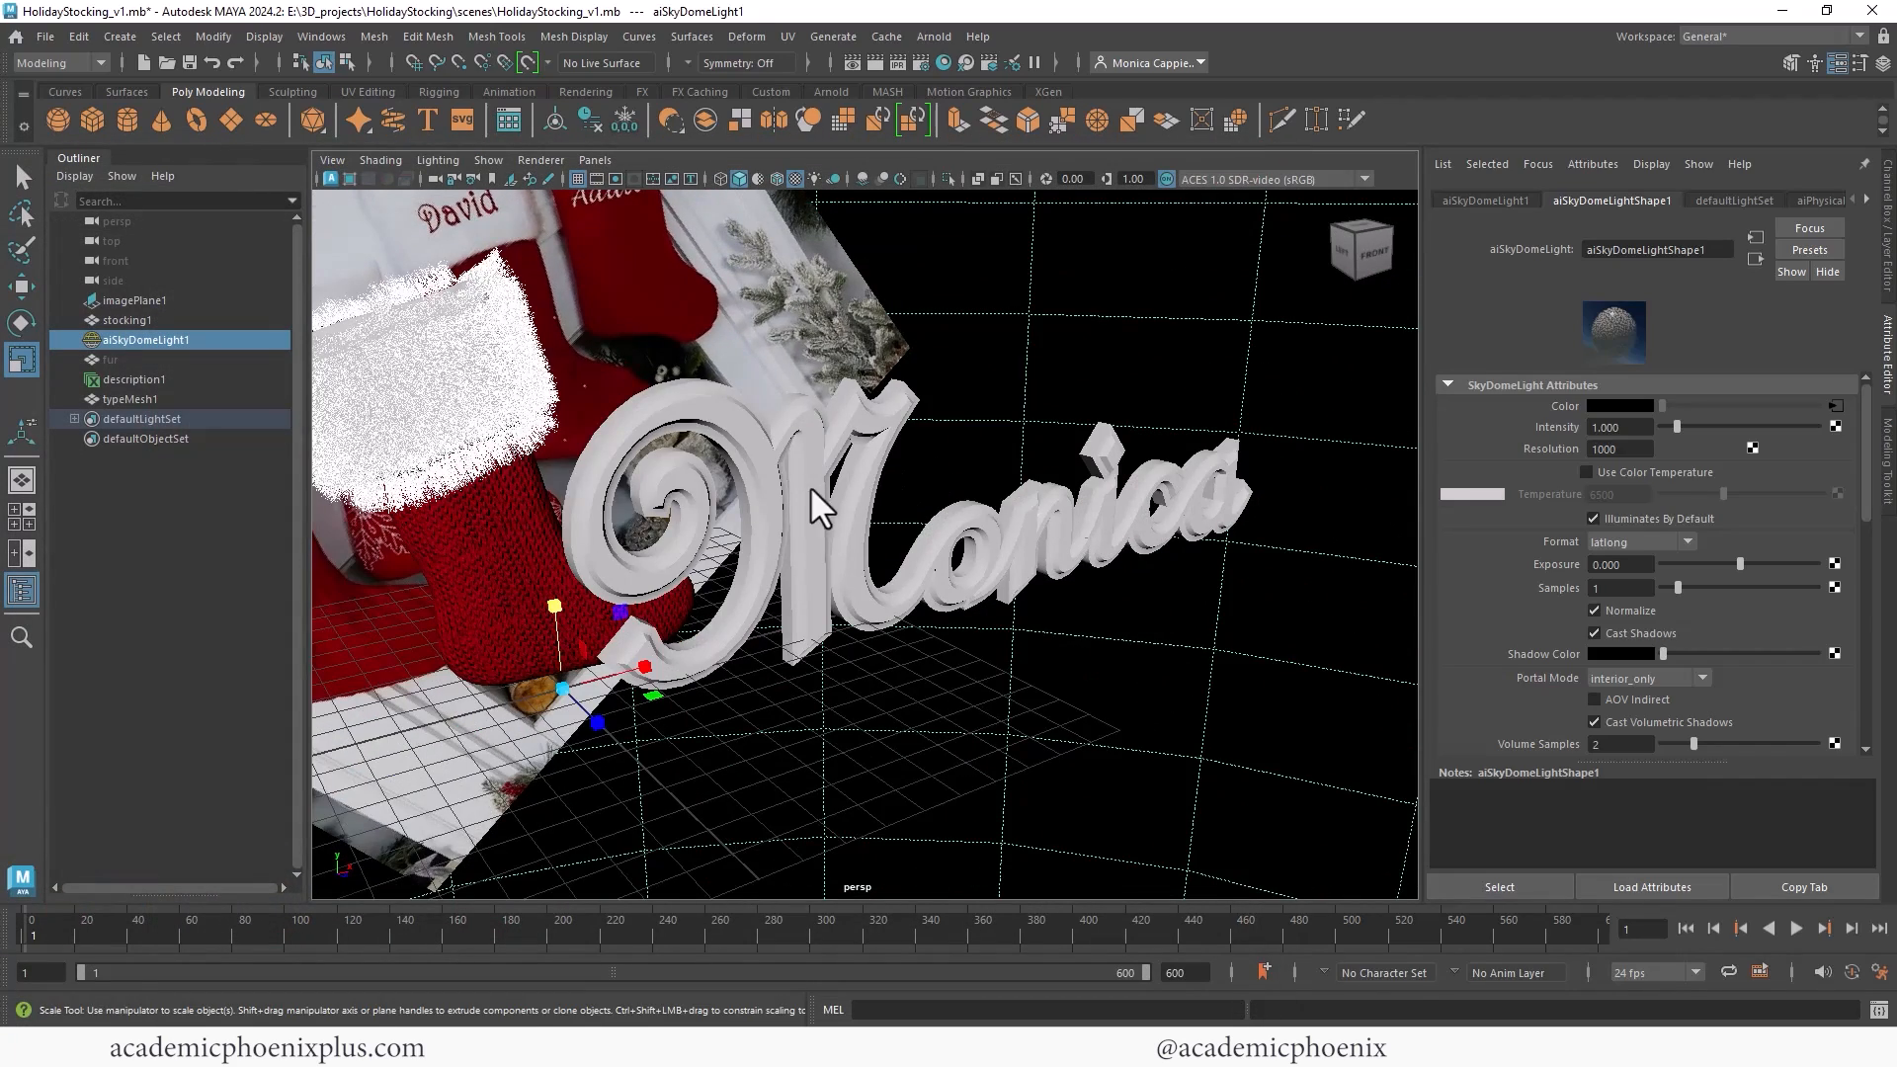
Step: Invert the selection to the name text's bevel and side faces and assign them a new aiStandardSurface material
shift+click(1122, 433)
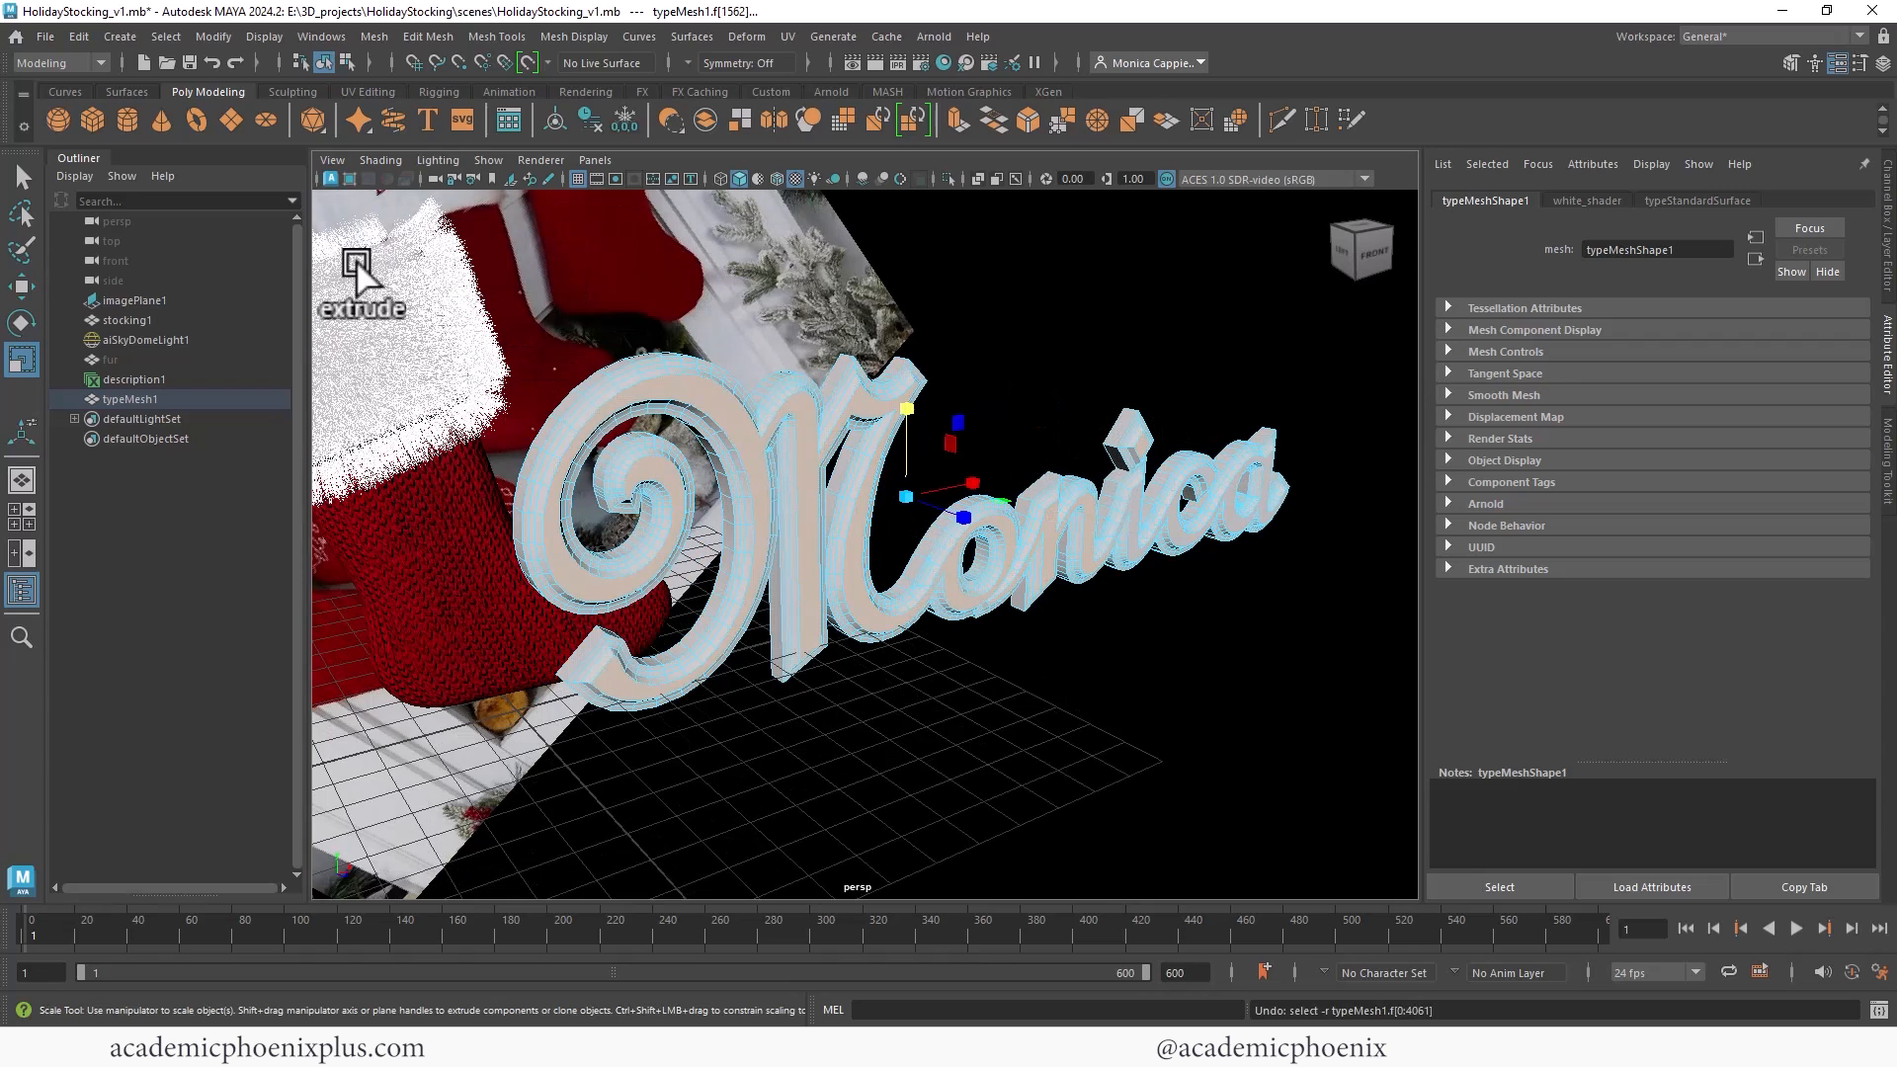
shift+drag(350, 240, 1298, 732)
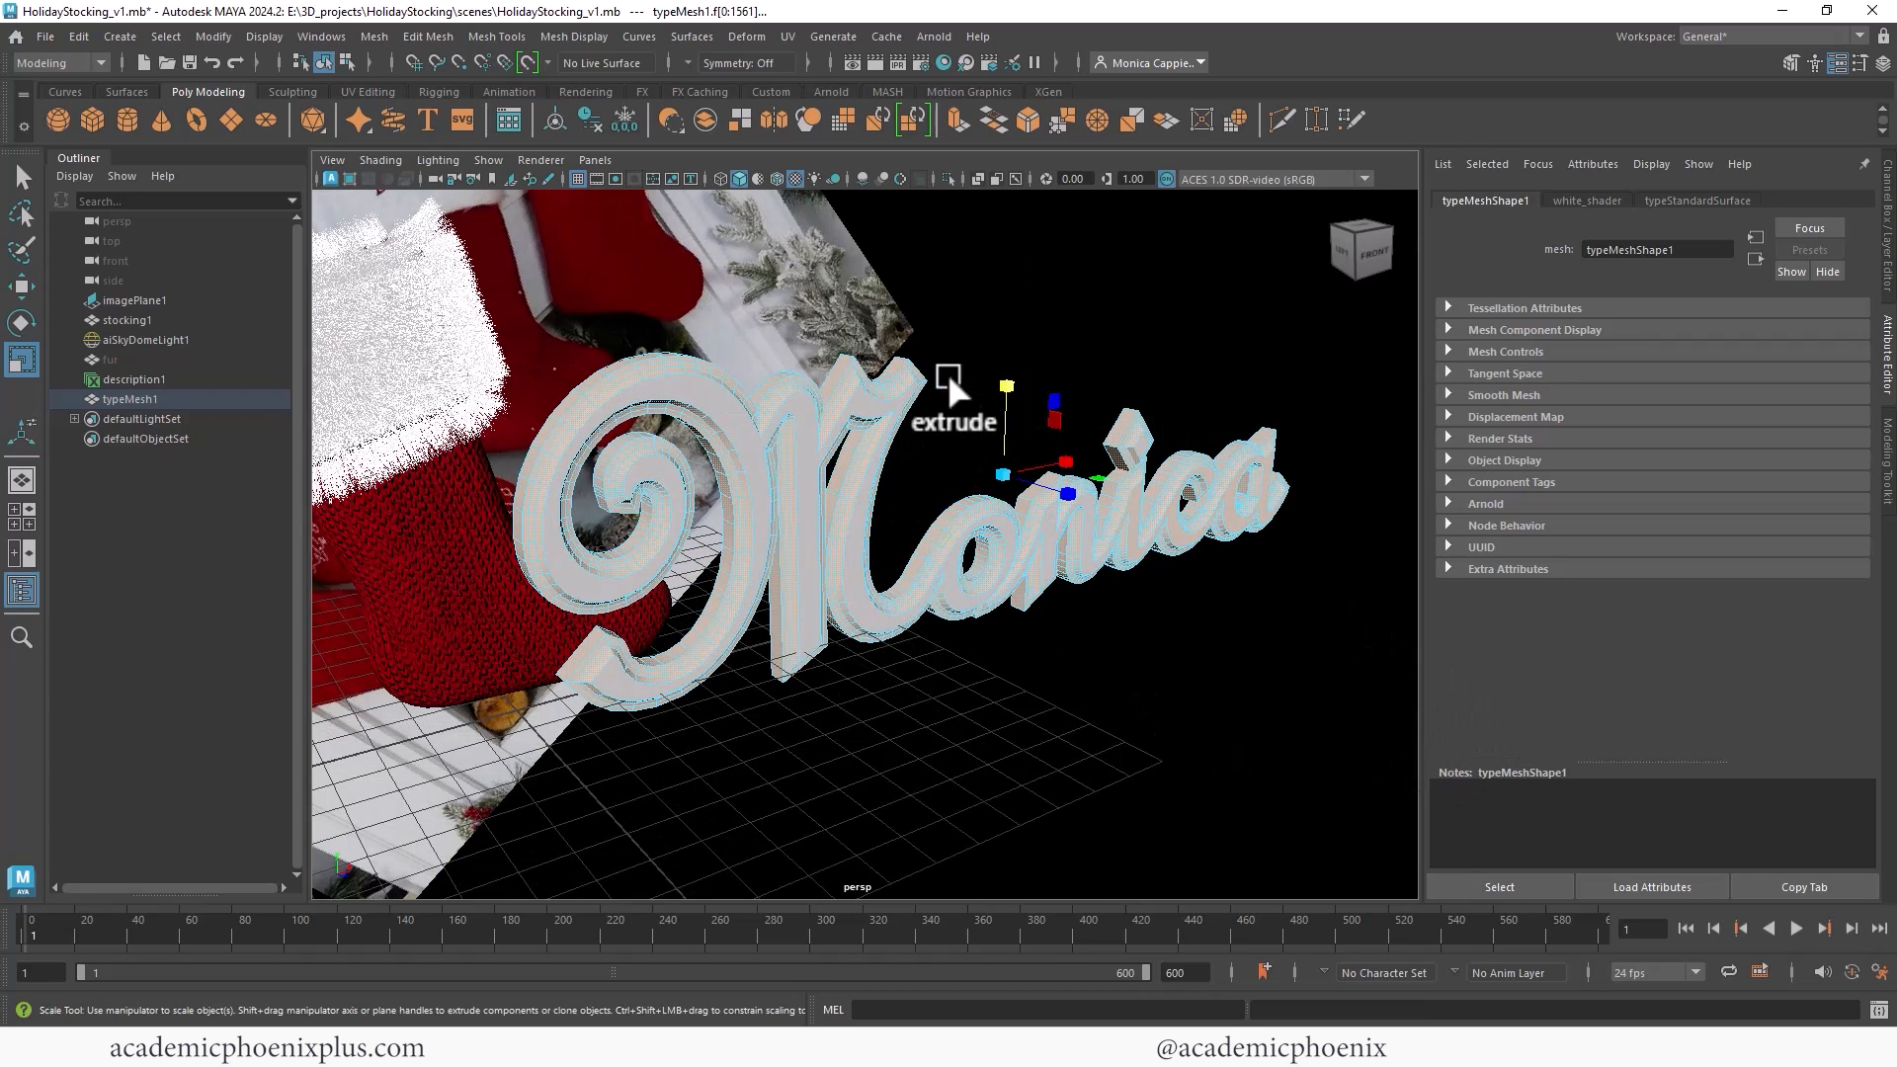
right_drag(845, 366, 896, 899)
click(464, 387)
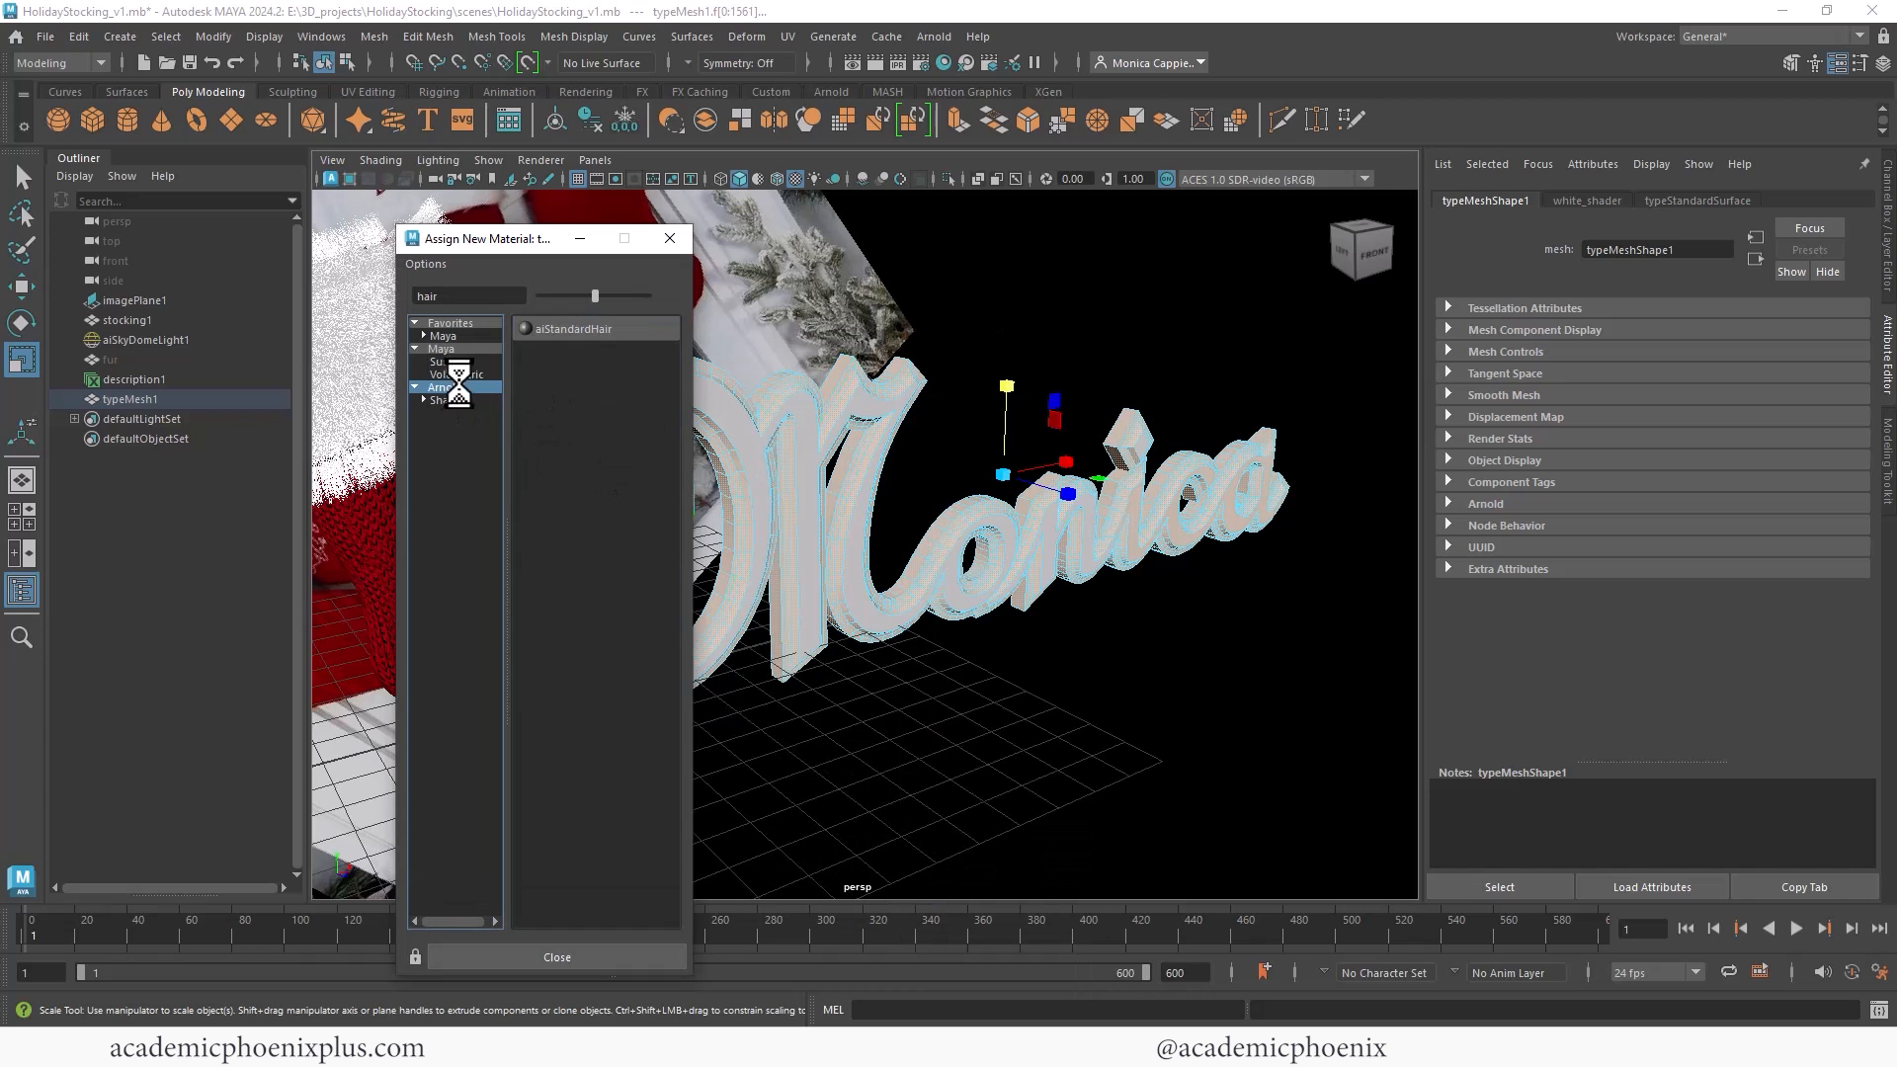
drag(486, 295, 334, 296)
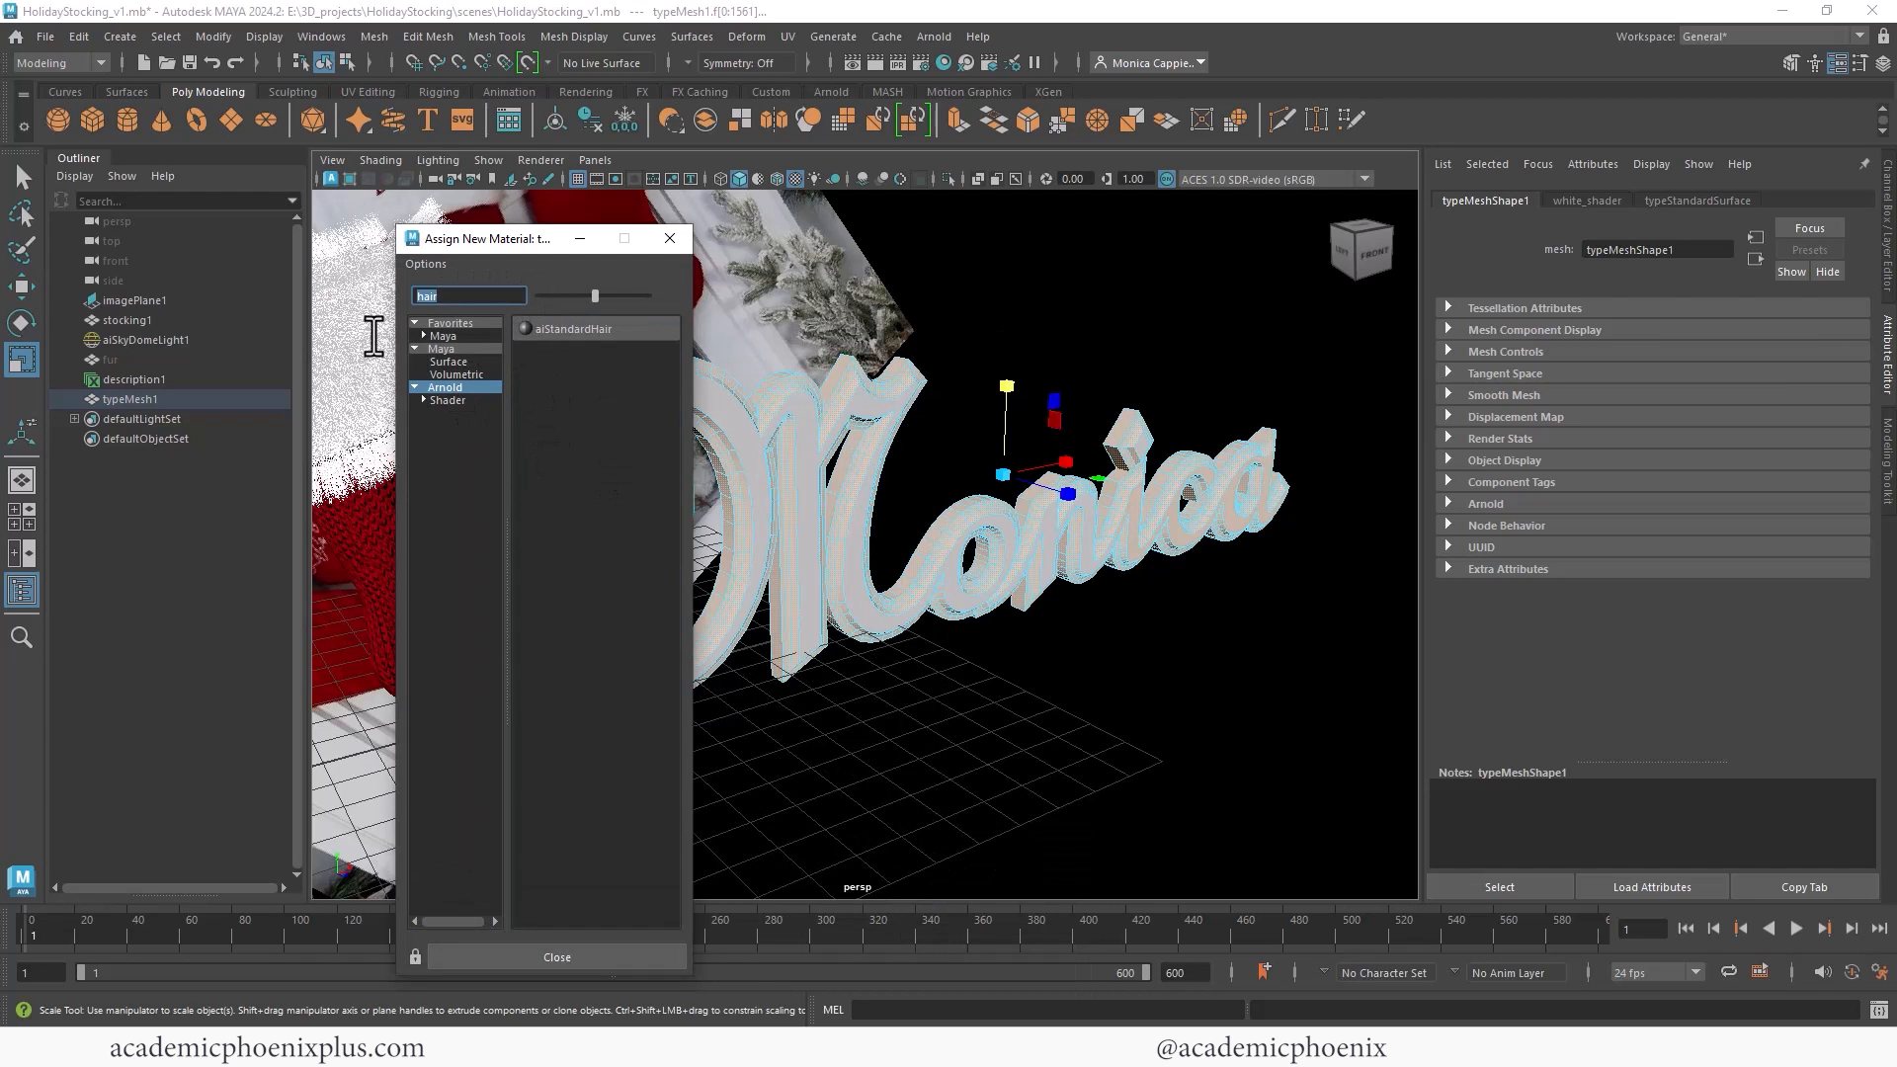
key(BackSpace)
click(599, 667)
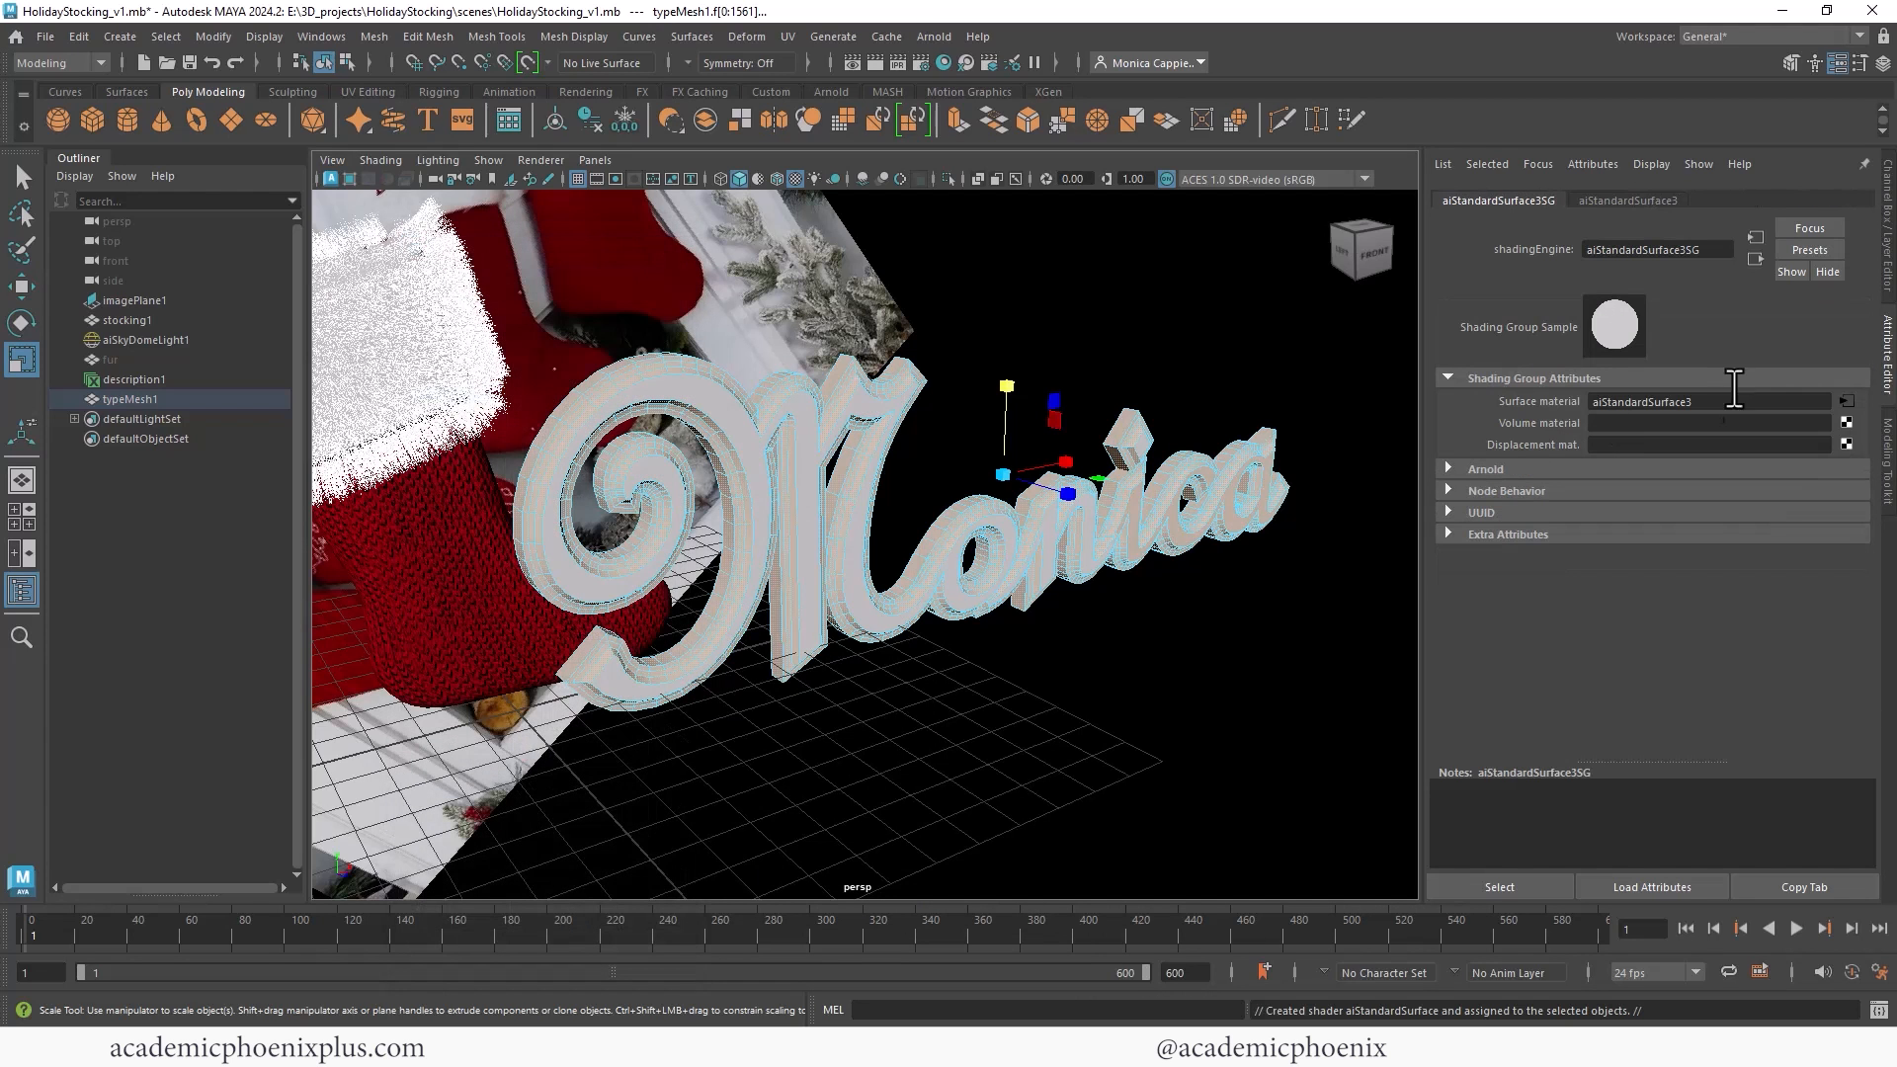
Step: Rename the new material on the bevel faces to dark_shader
click(1656, 201)
drag(1691, 249, 1488, 247)
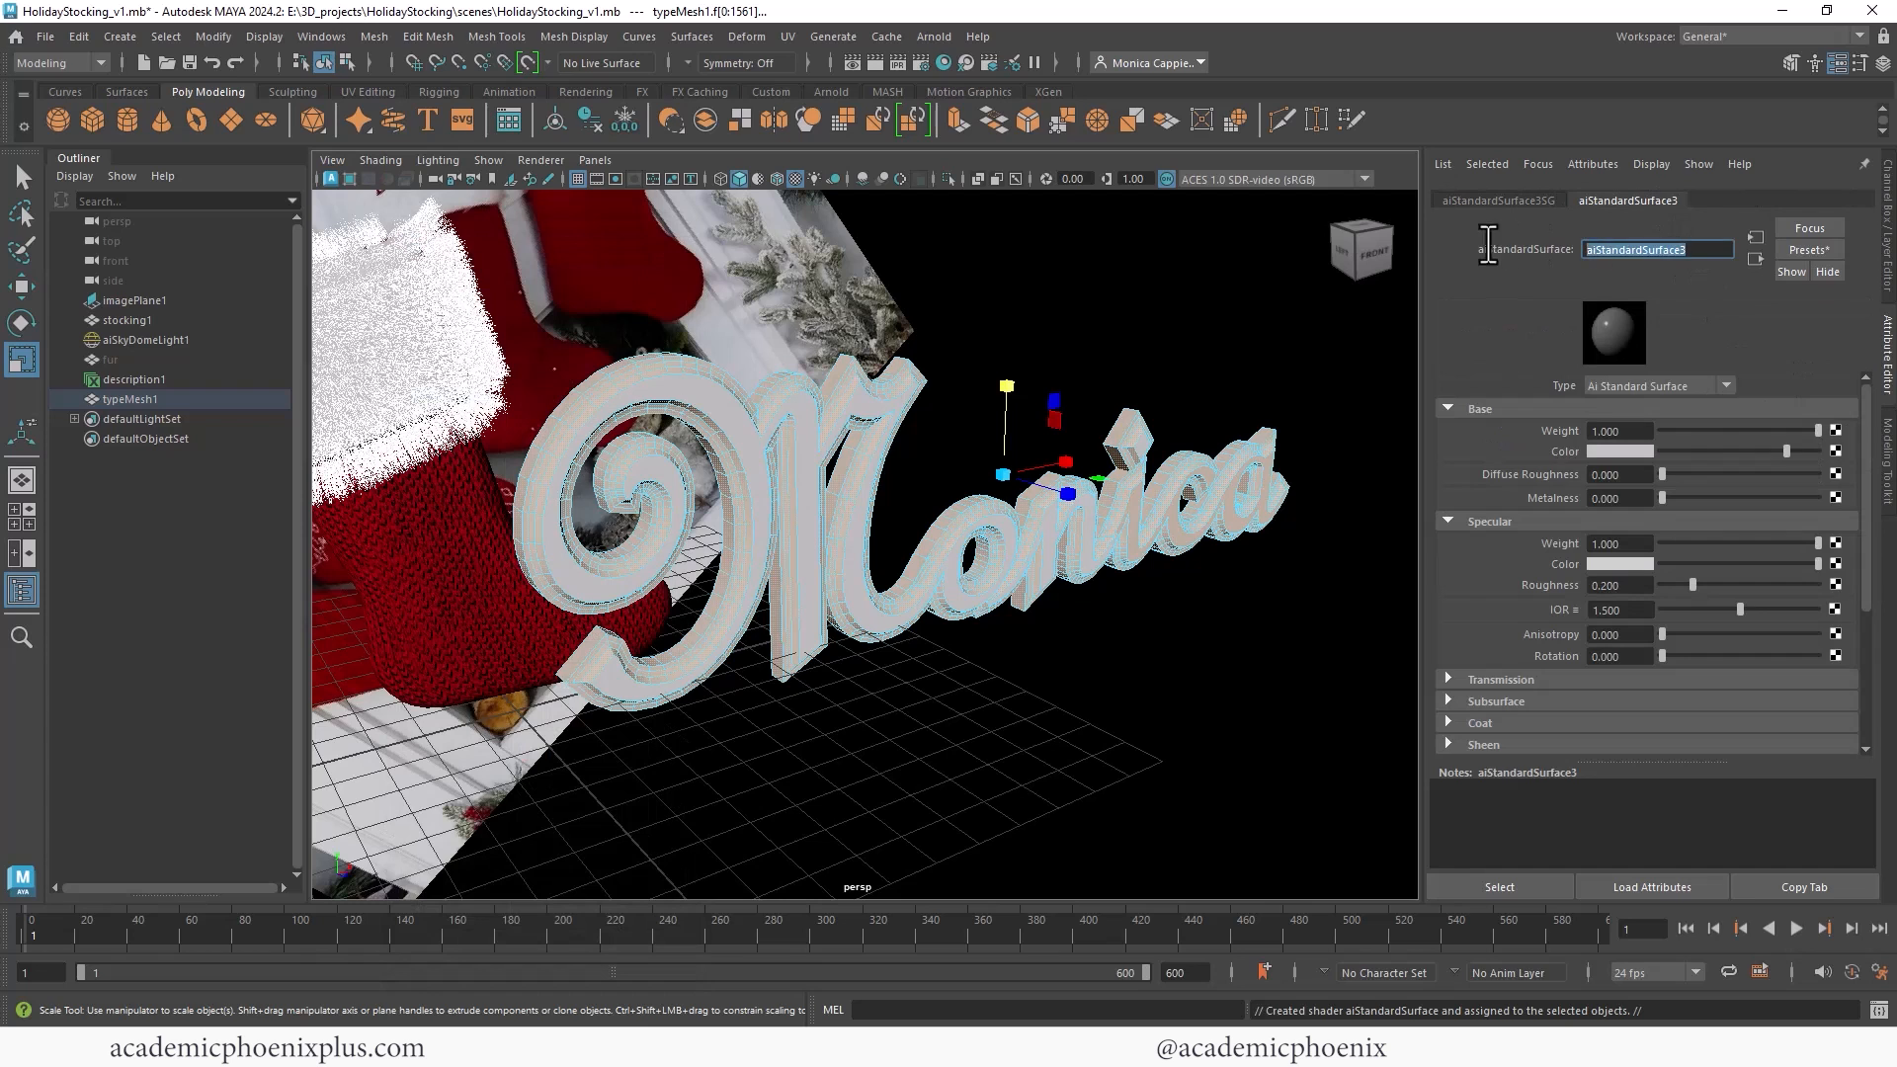
text(dark_shader)
key(Return)
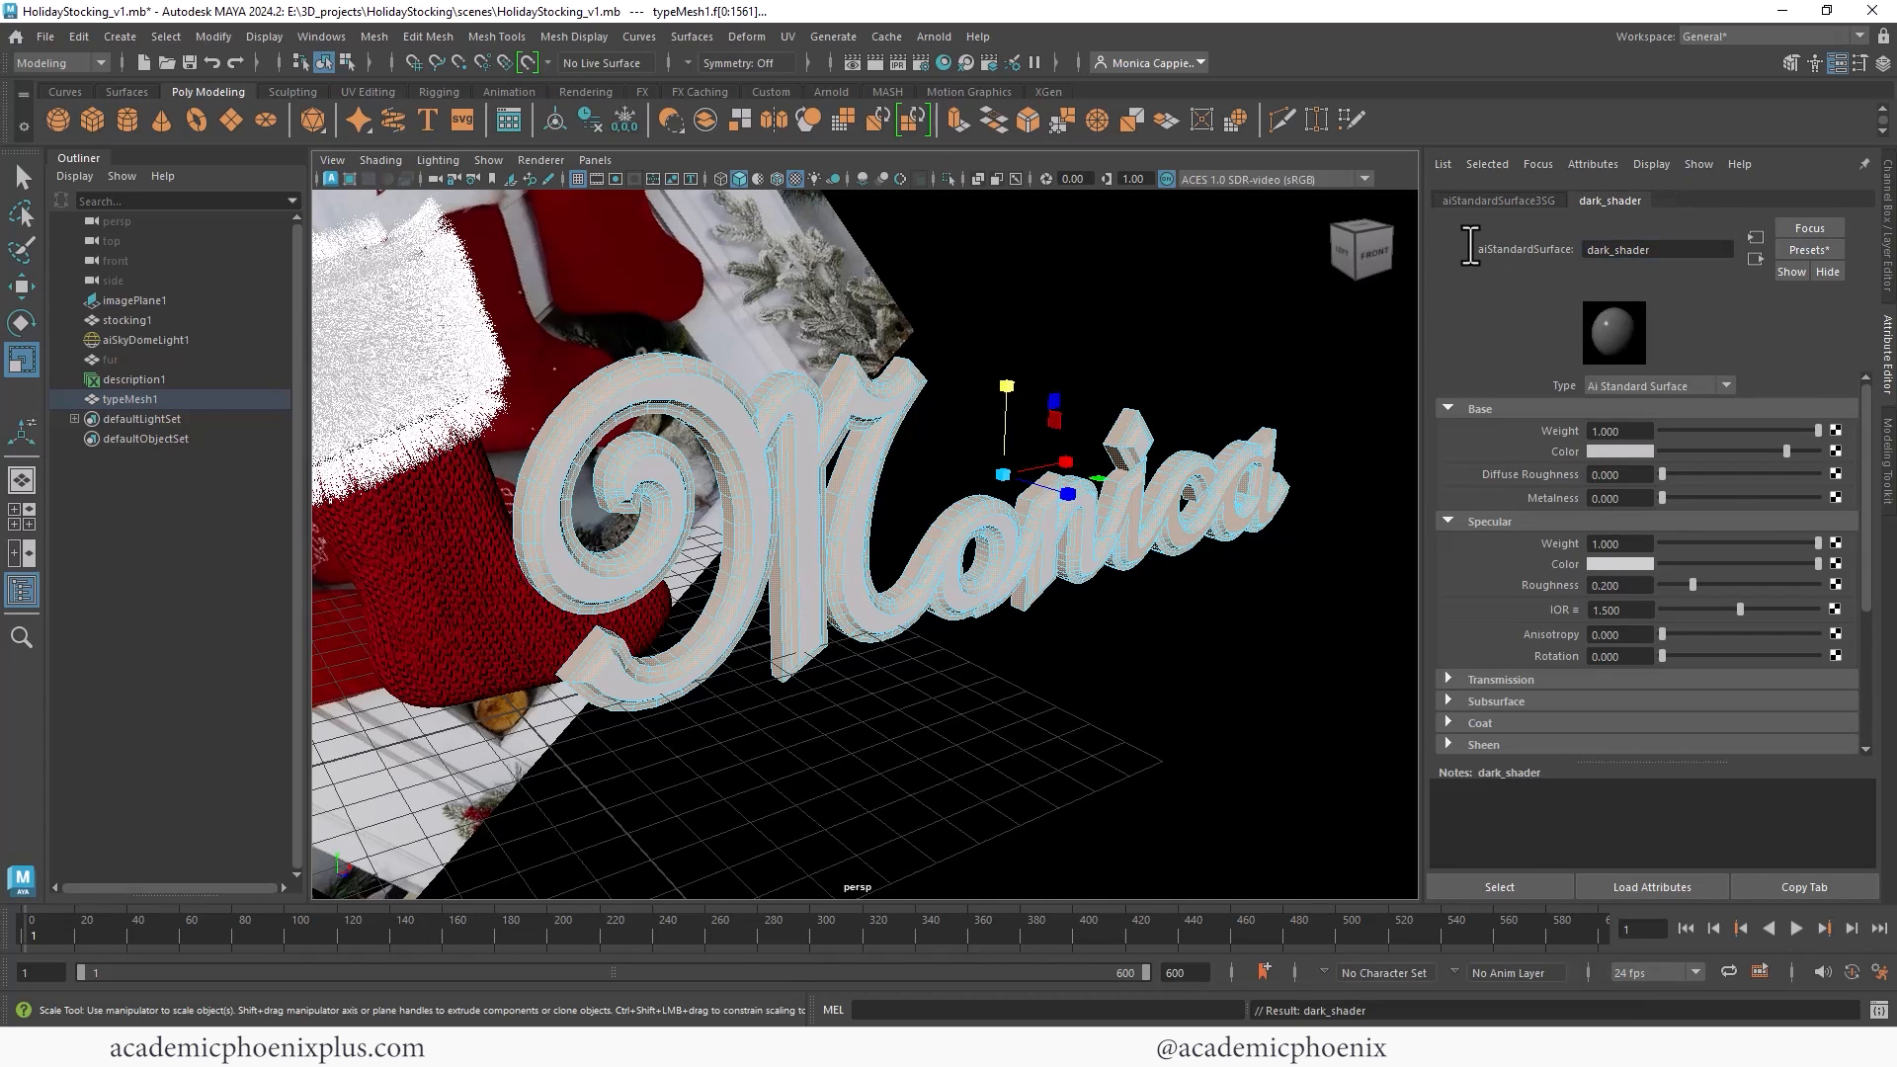
Step: Set dark_shader's base color to a very dark, fully saturated brown with a hue of about 37
click(1625, 452)
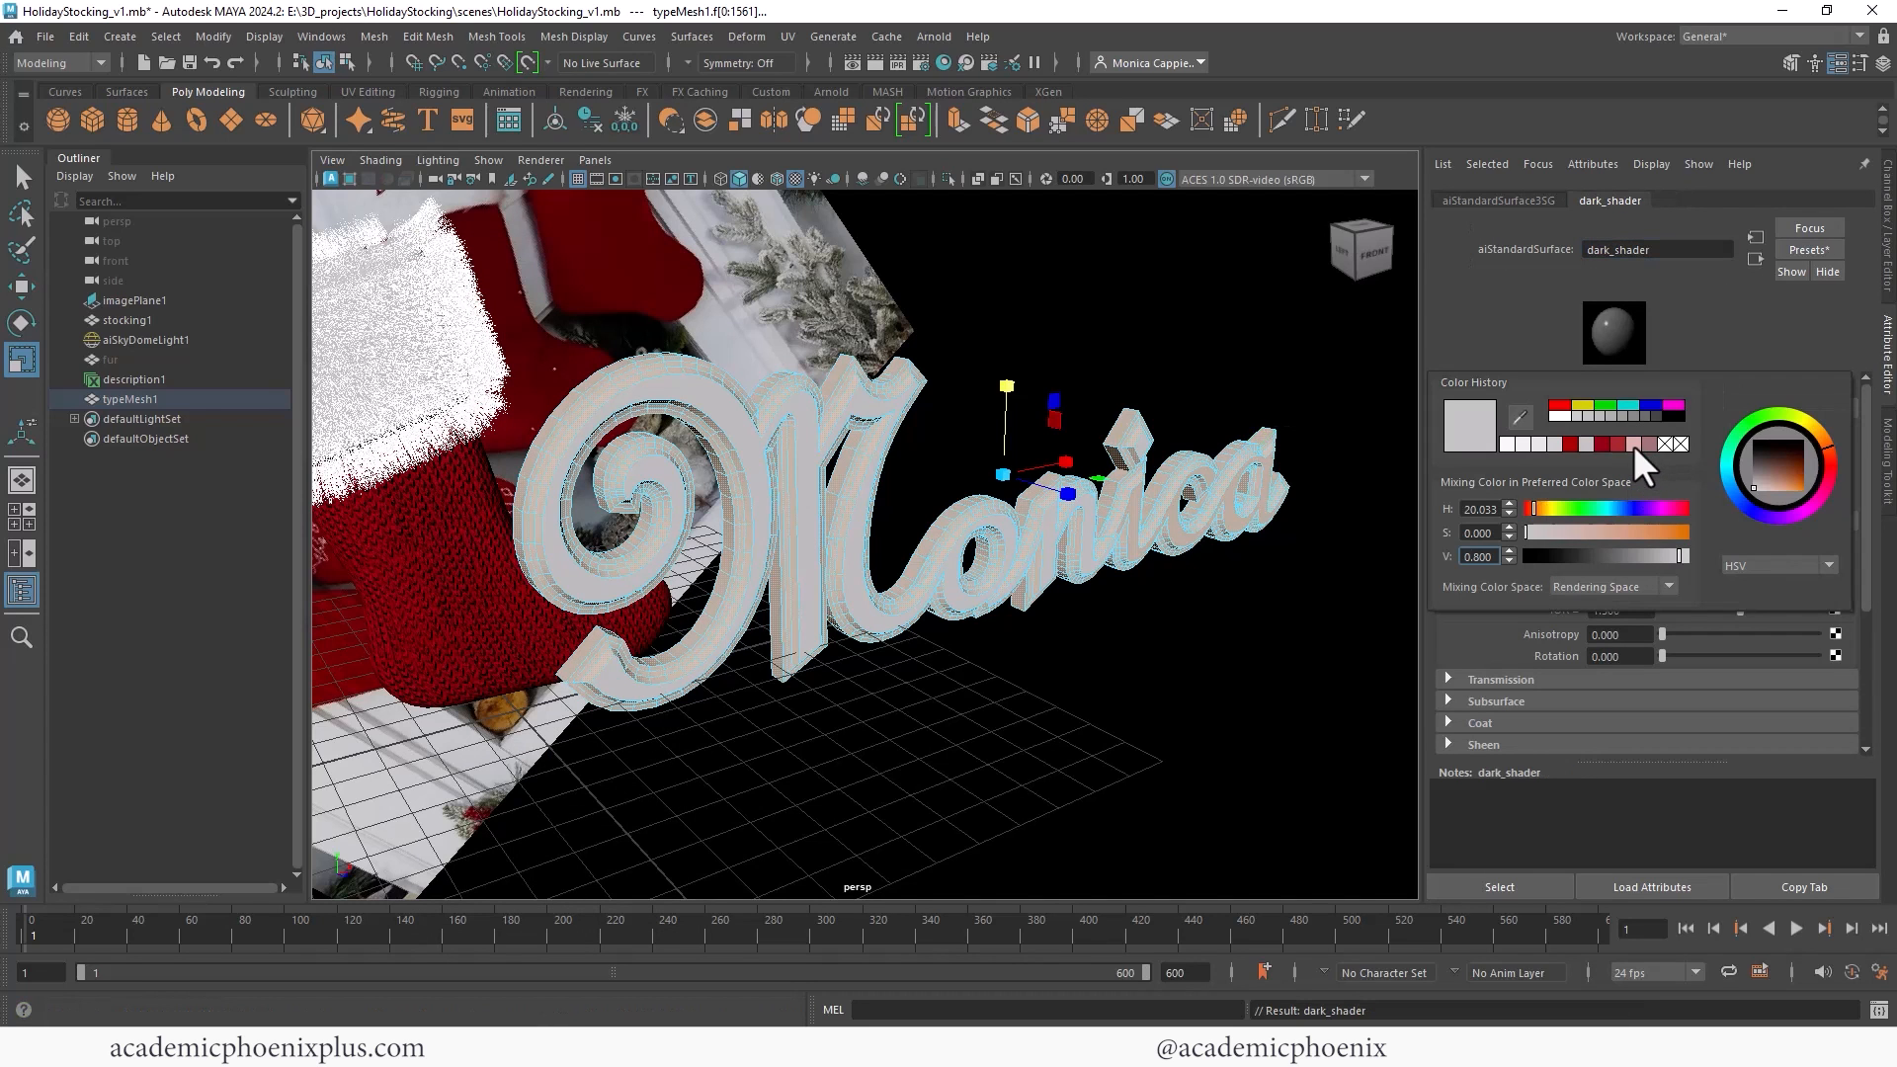
drag(1615, 532, 1581, 556)
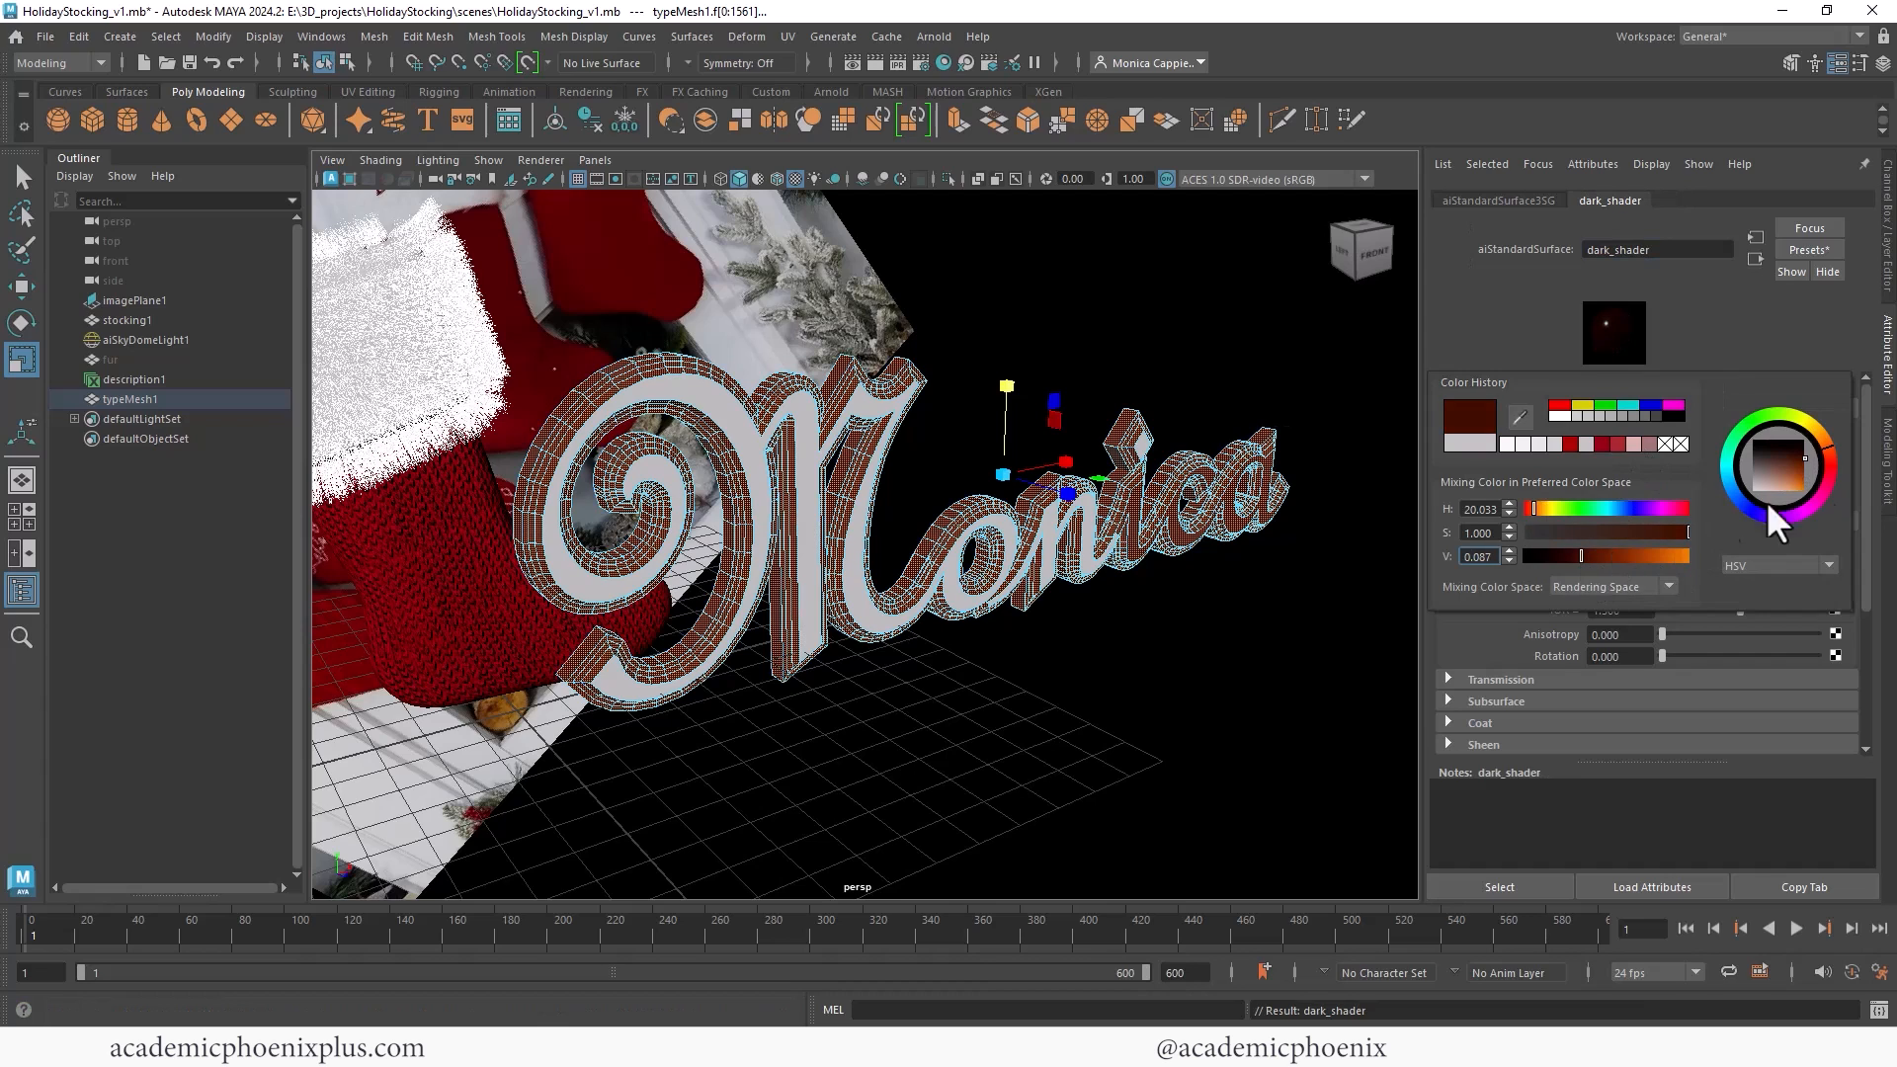
drag(1837, 460, 1835, 457)
click(1635, 532)
click(1543, 508)
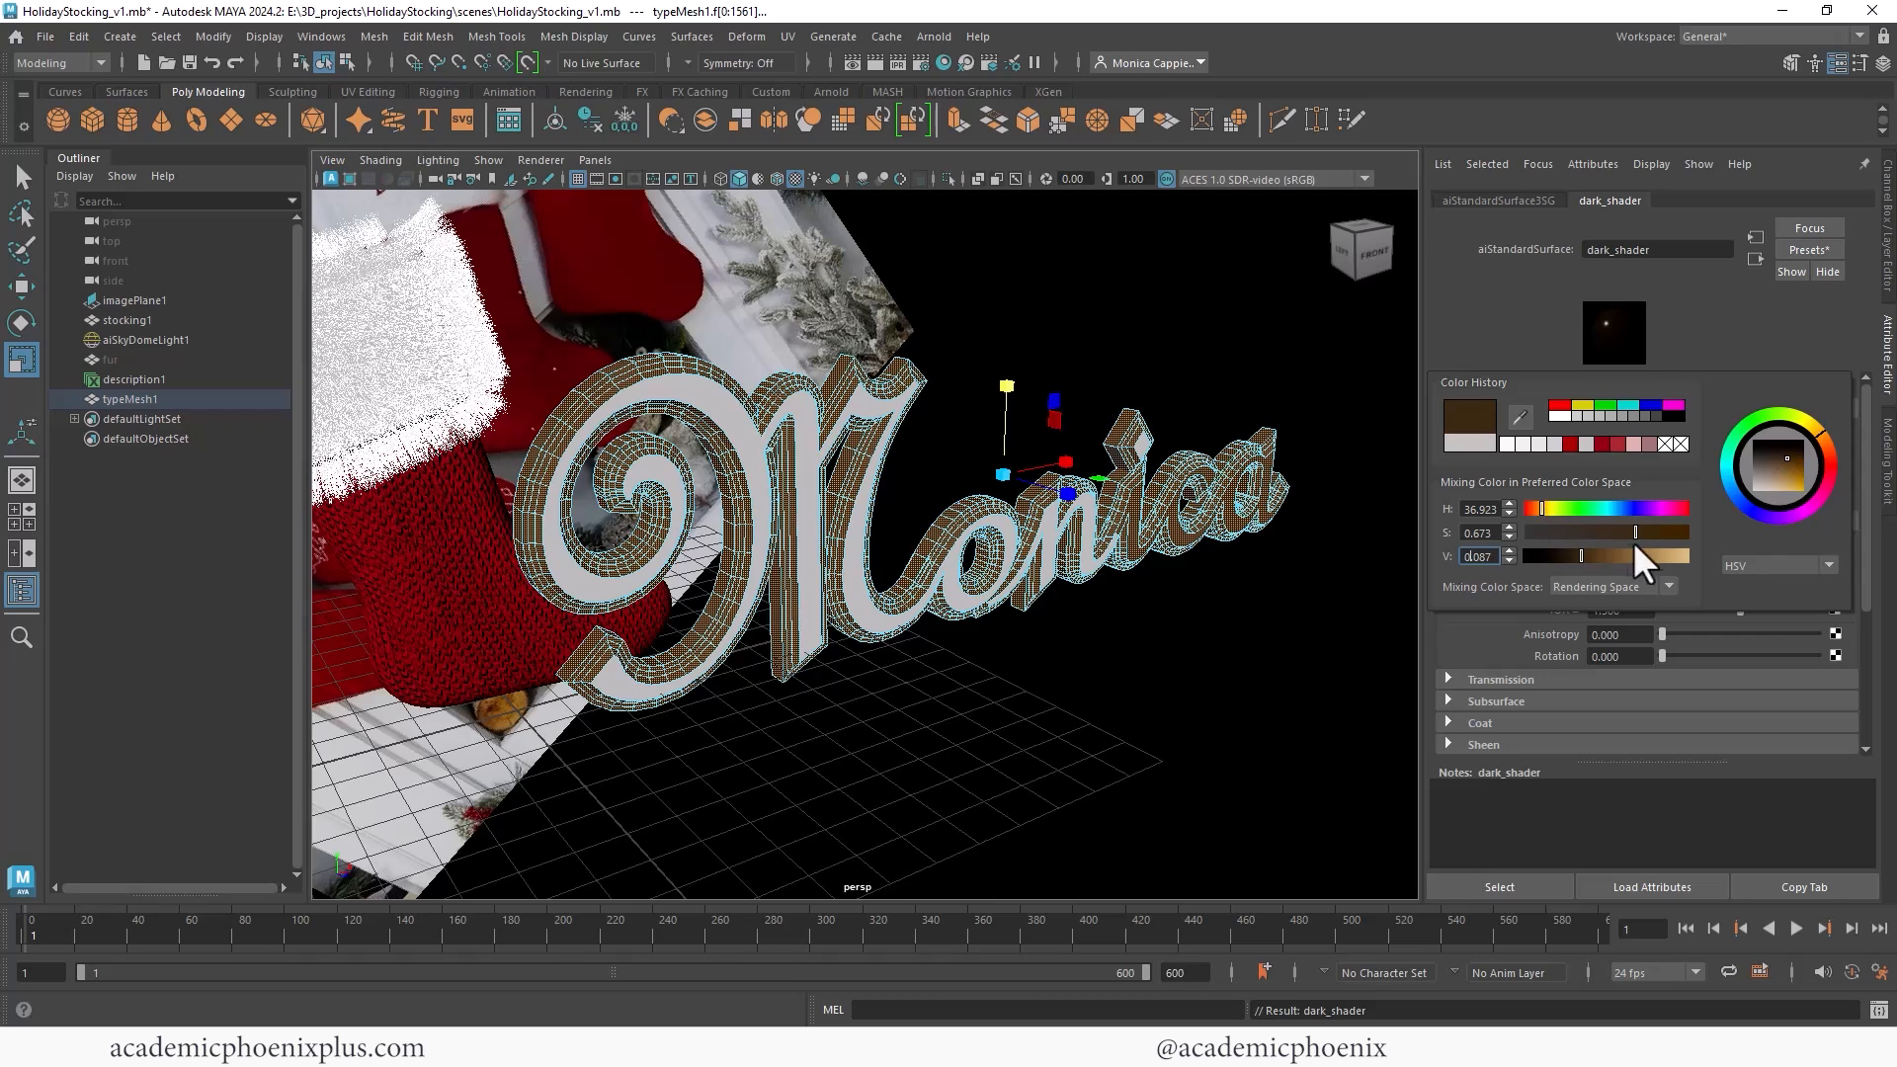
click(1686, 531)
drag(1579, 555, 1569, 550)
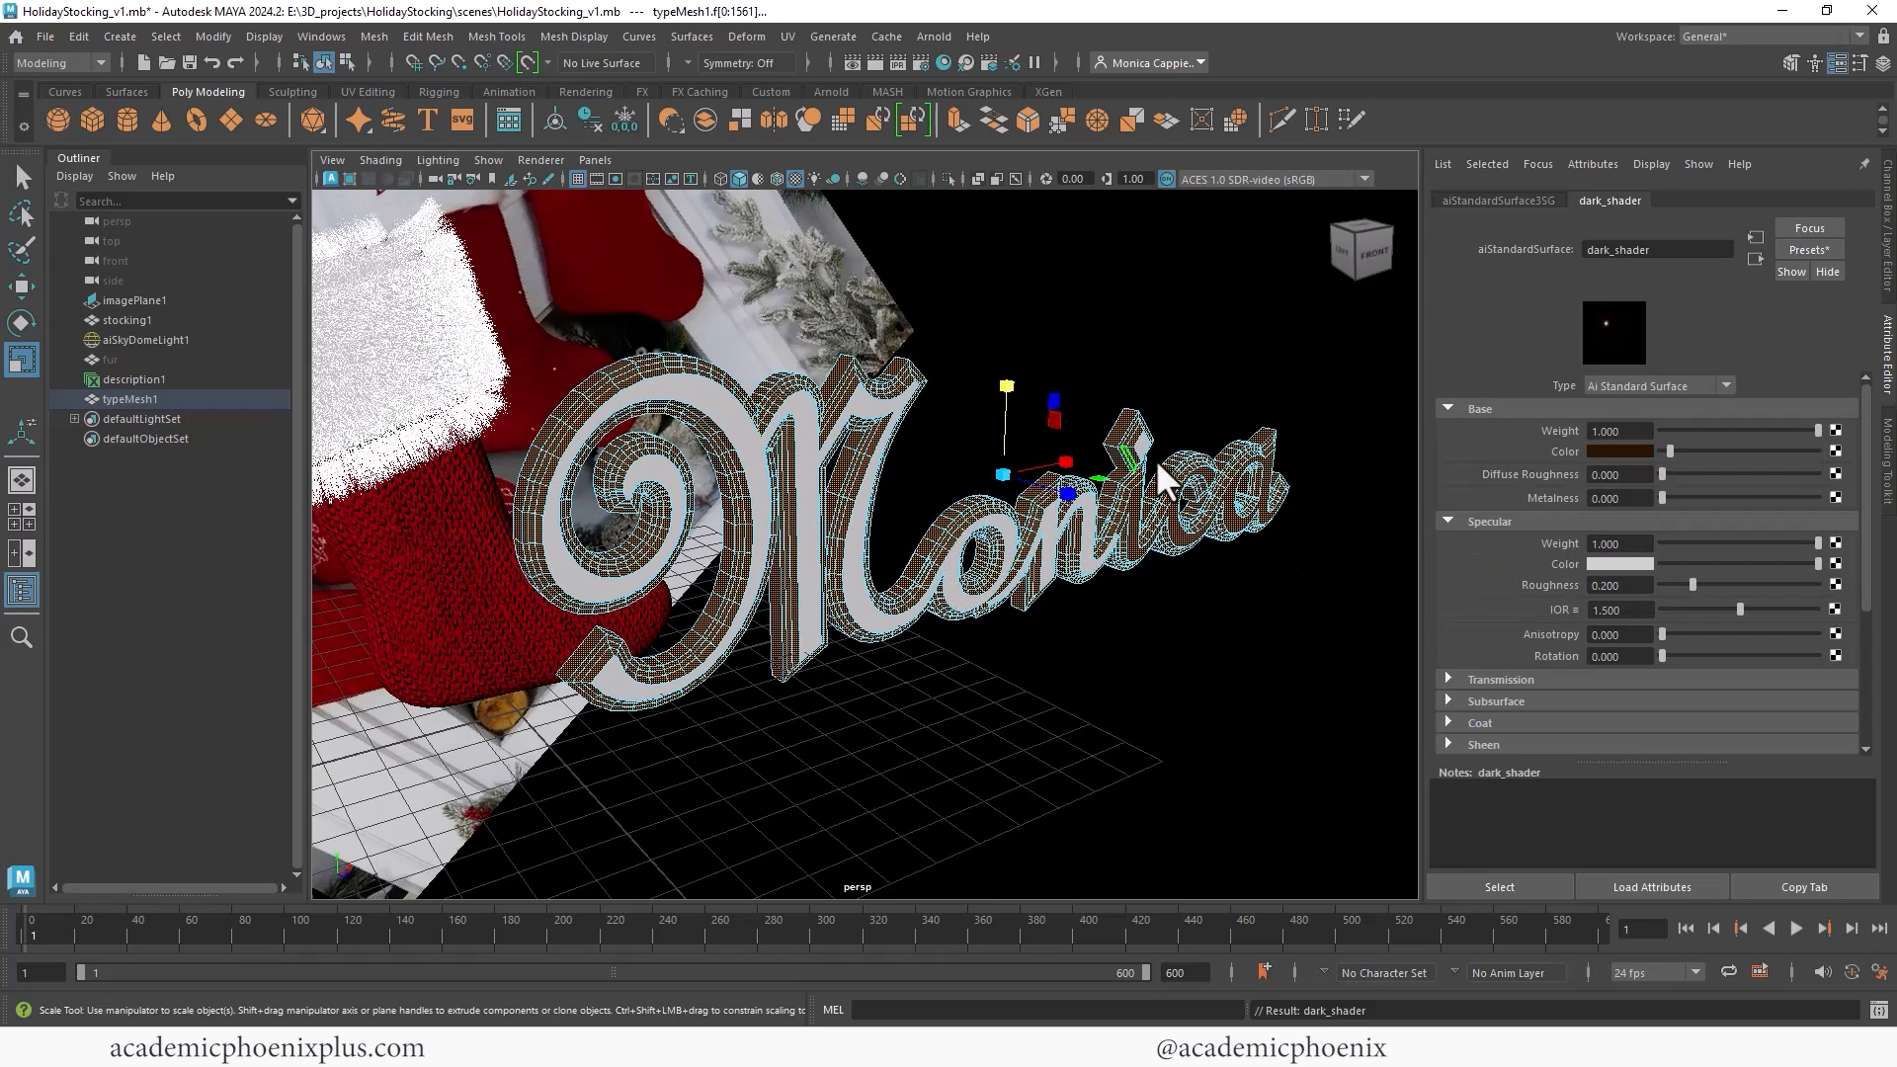
Step: Select the remaining brown front faces on the letters i, c and a and assign them white_shader
alt+middle_drag(1284, 470, 1024, 447)
alt+drag(1023, 446, 996, 448)
alt+right_drag(996, 448, 1122, 463)
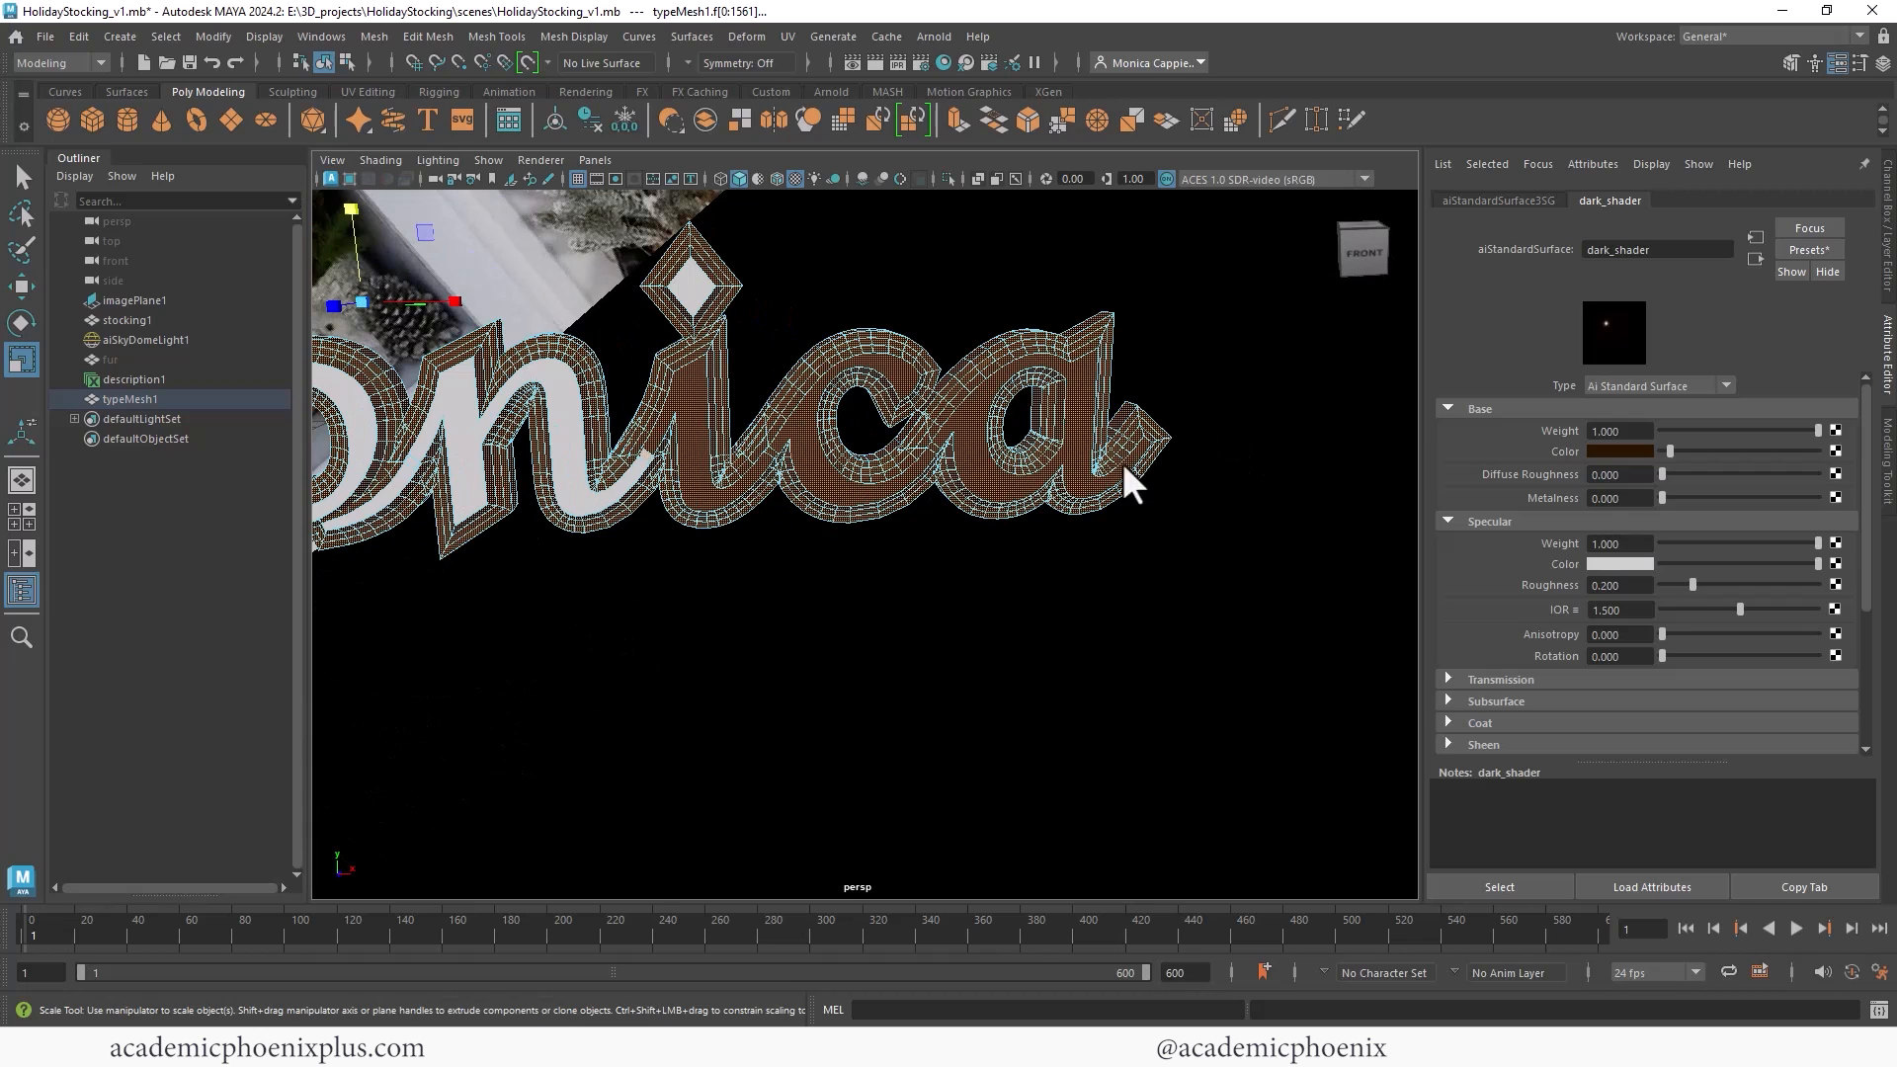
click(833, 479)
shift+click(696, 482)
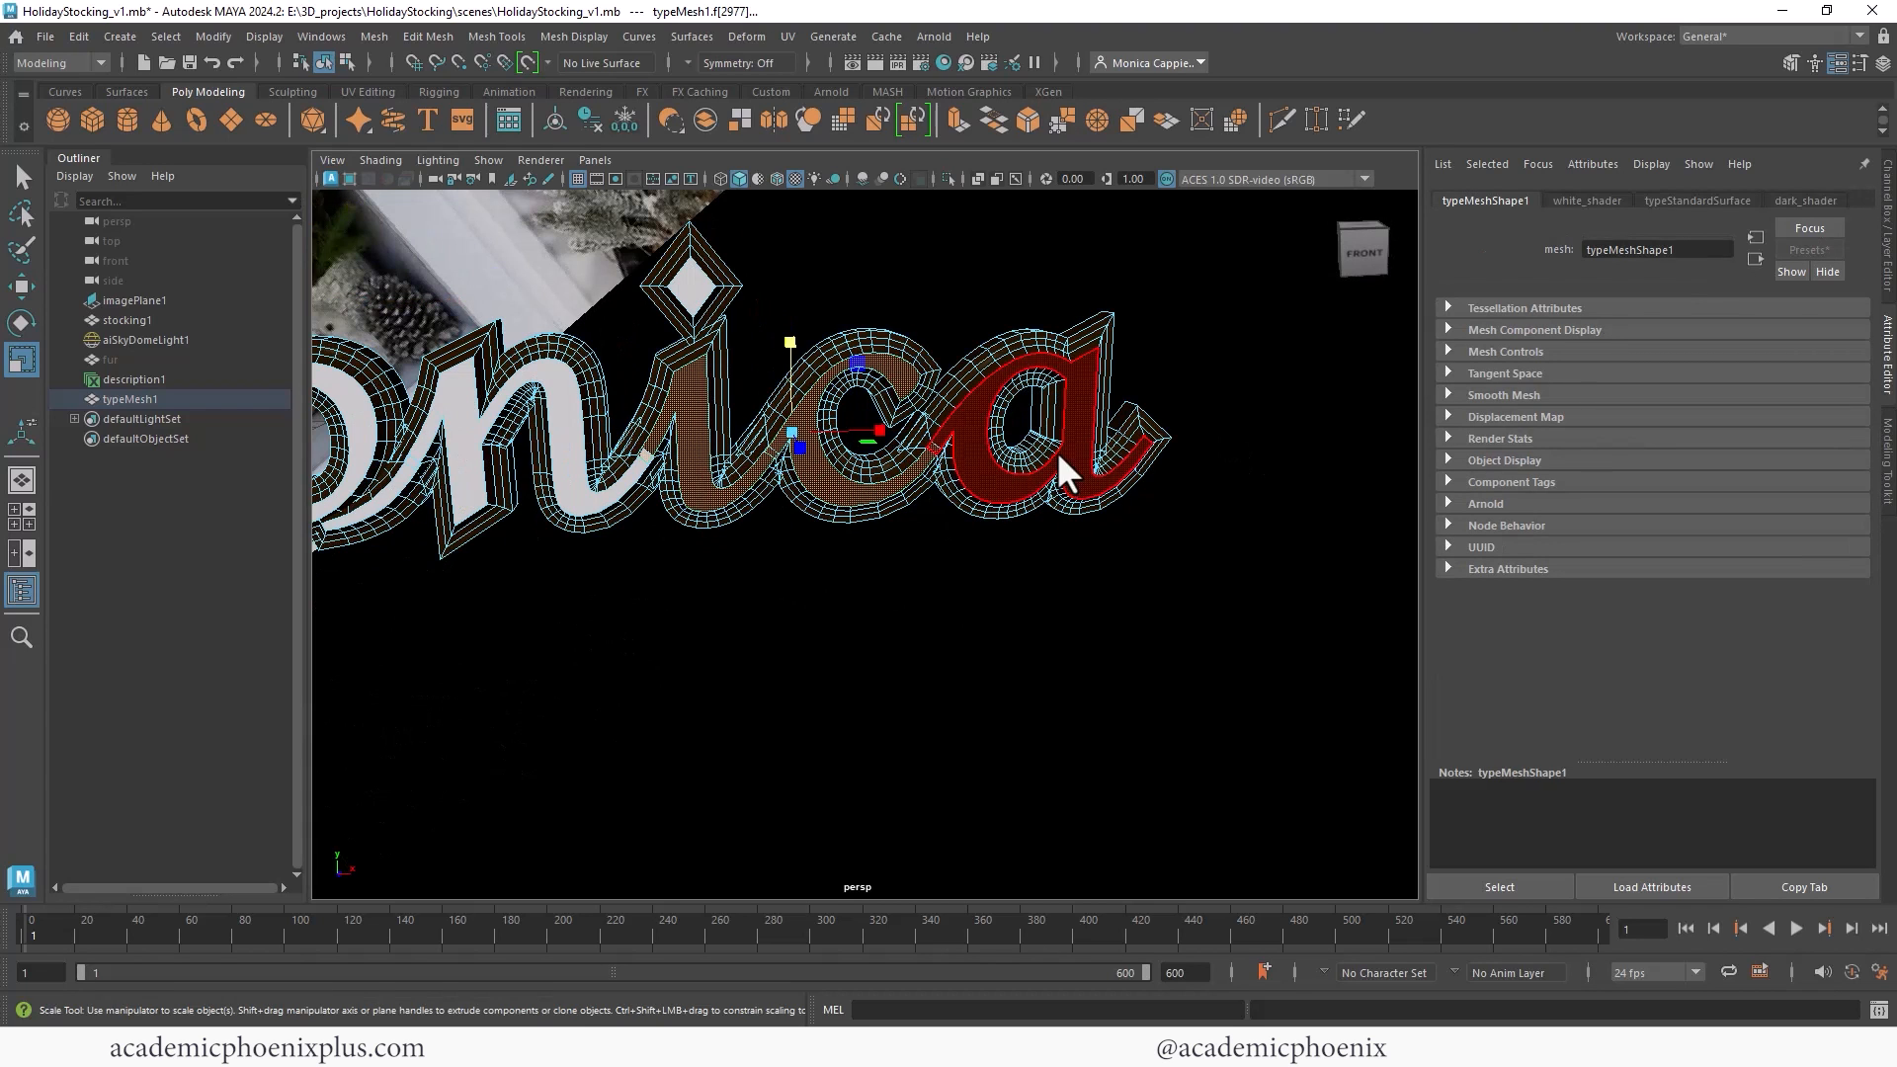
shift+click(998, 473)
right_drag(975, 465, 1013, 1014)
mouse_move(1152, 853)
right_down()
mouse_move(1147, 928)
mouse_move(1182, 858)
mouse_move(1171, 833)
mouse_move(1152, 879)
right_up()
Step: Select the whole name text in object mode and snap its pivot to a vertex at the lower-left of the first letter
alt+right_drag(1174, 585, 643, 529)
alt+middle_drag(642, 529, 707, 516)
alt+drag(708, 516, 660, 529)
right_drag(842, 462, 948, 401)
click(841, 456)
alt+drag(841, 457, 832, 457)
click(753, 504)
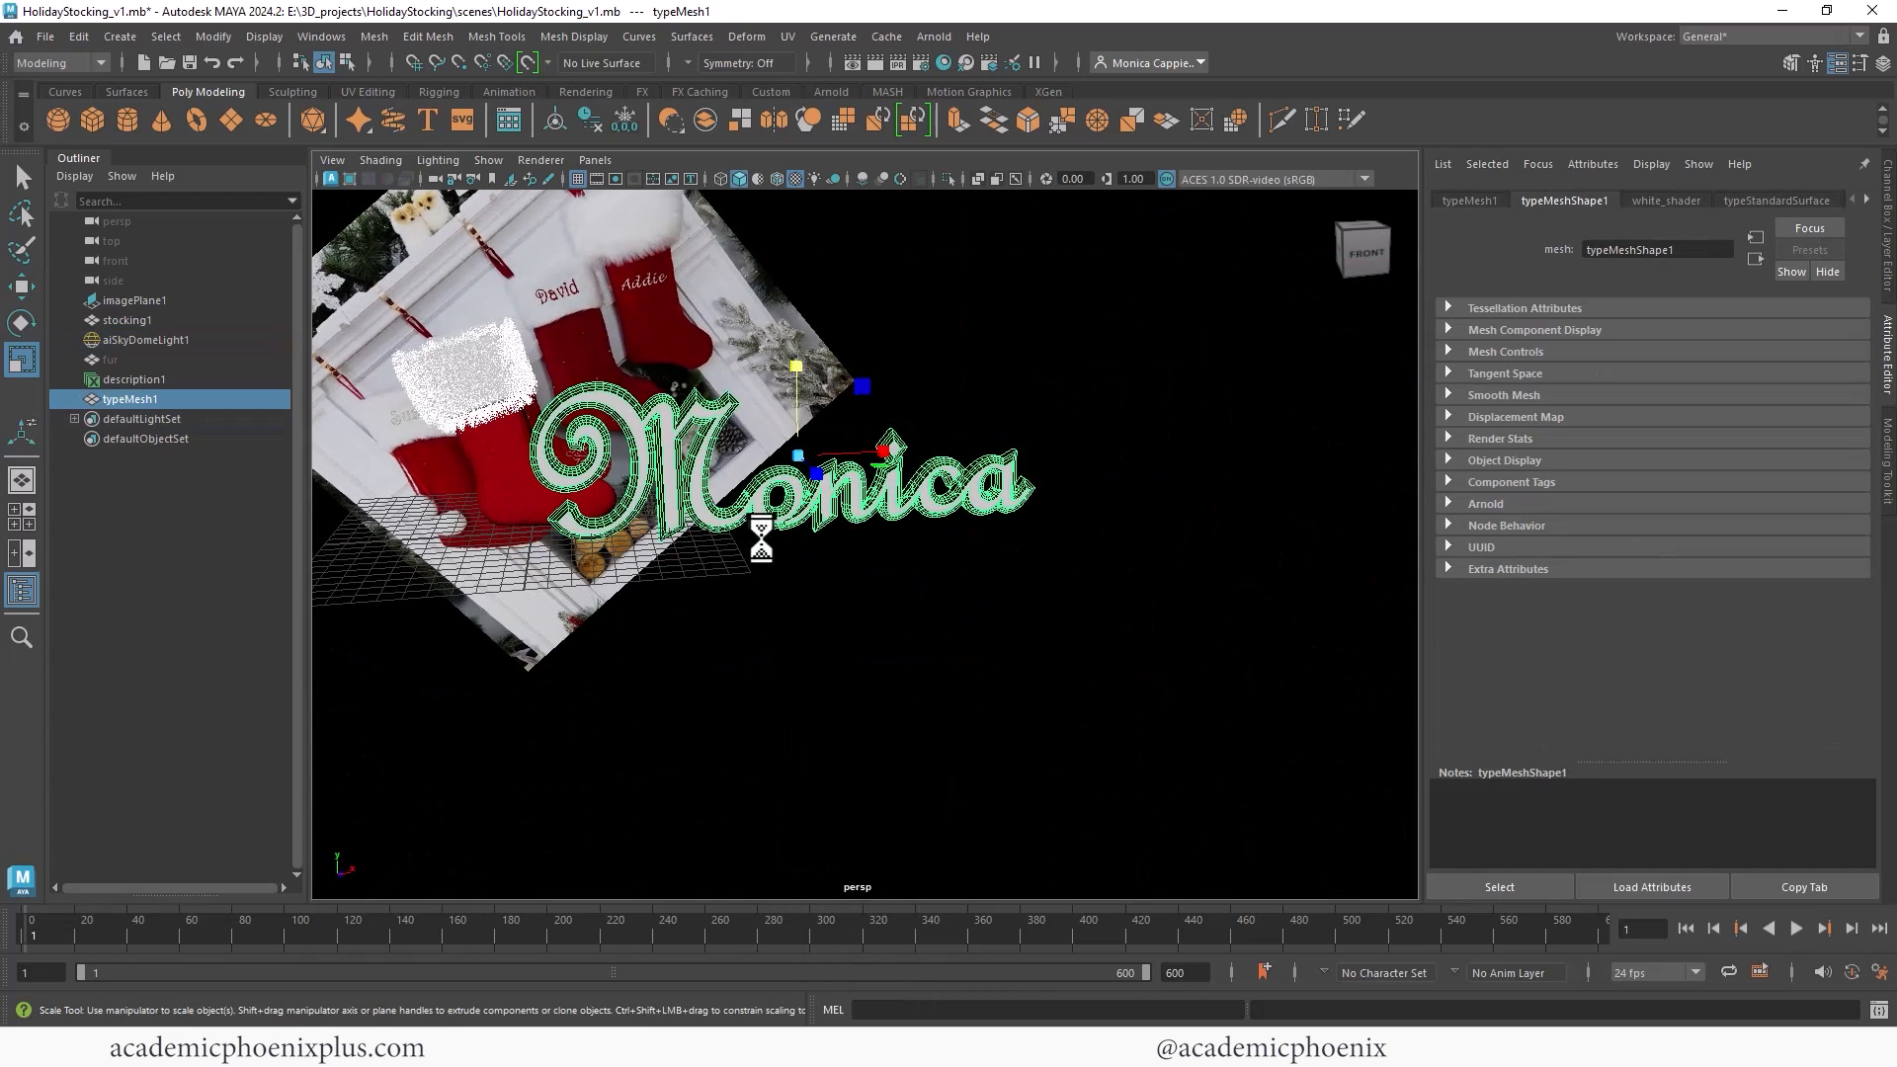
key(w)
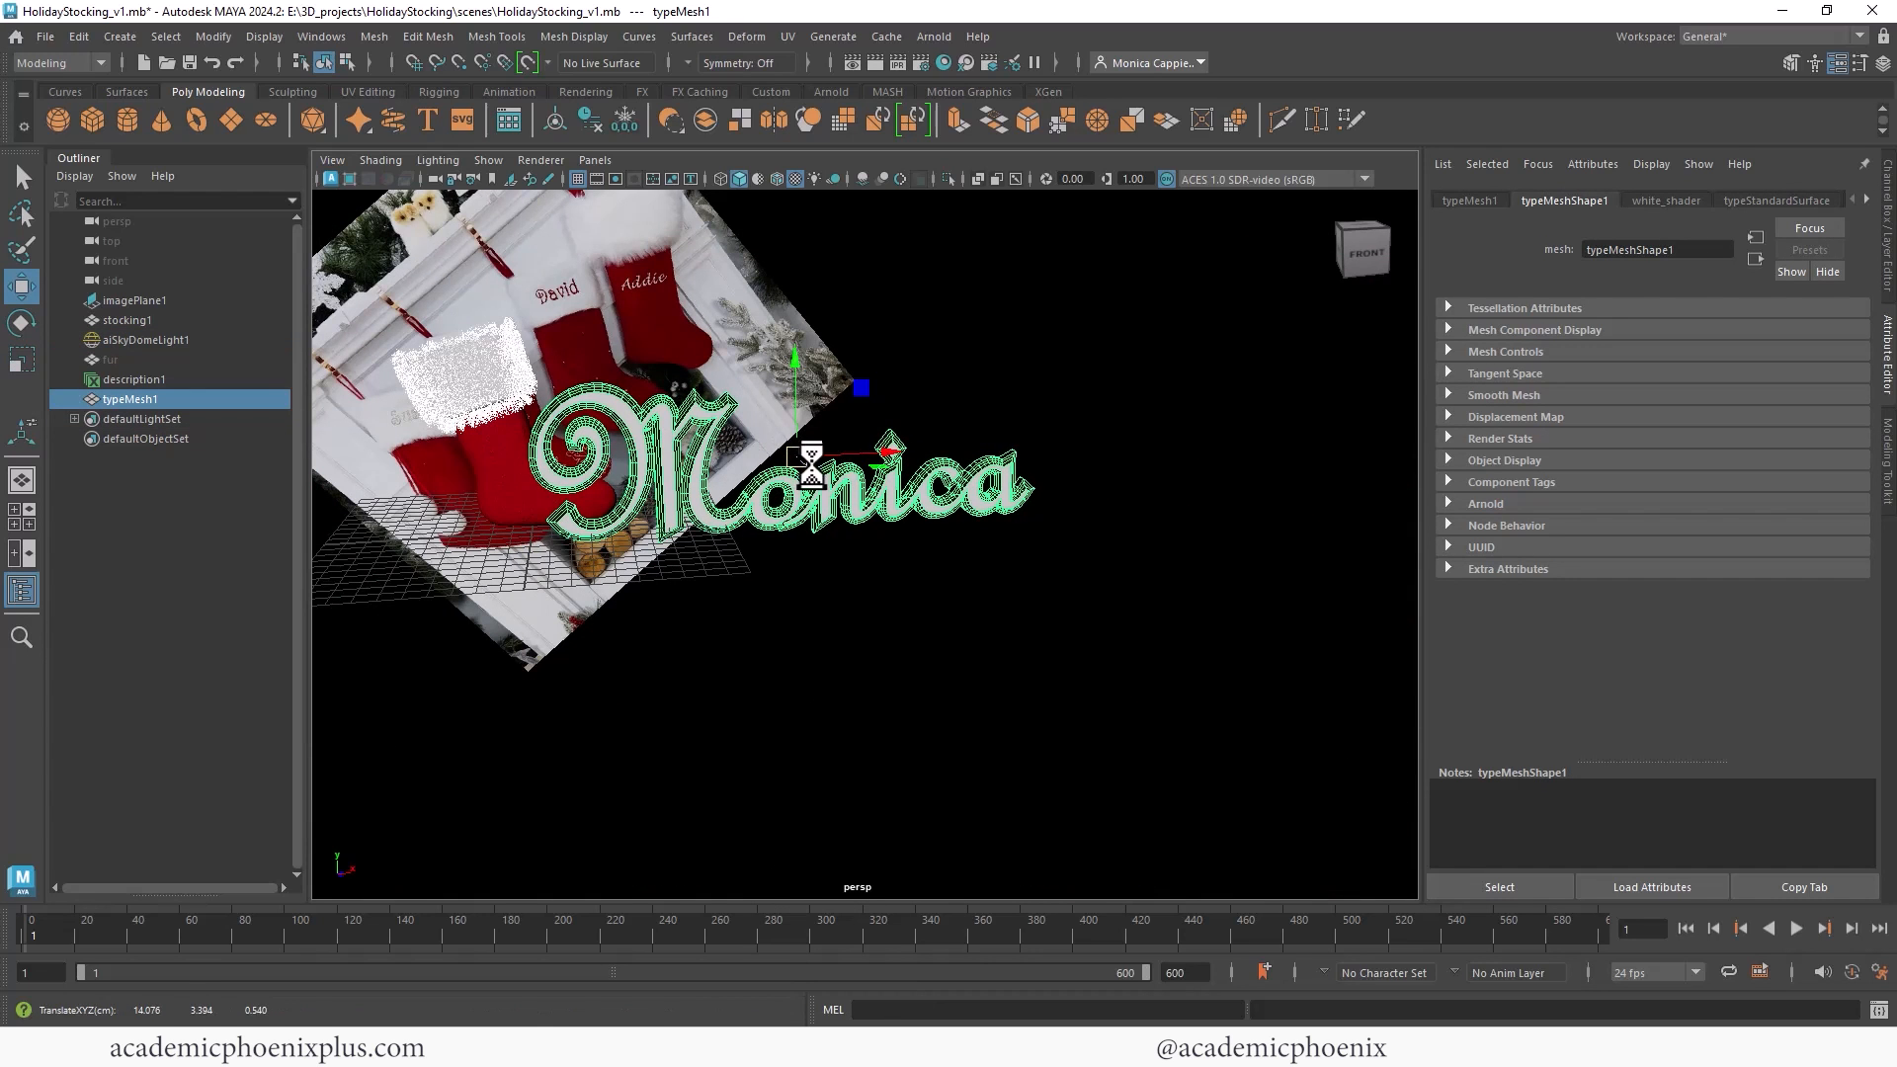
drag(789, 463, 608, 541)
key(r)
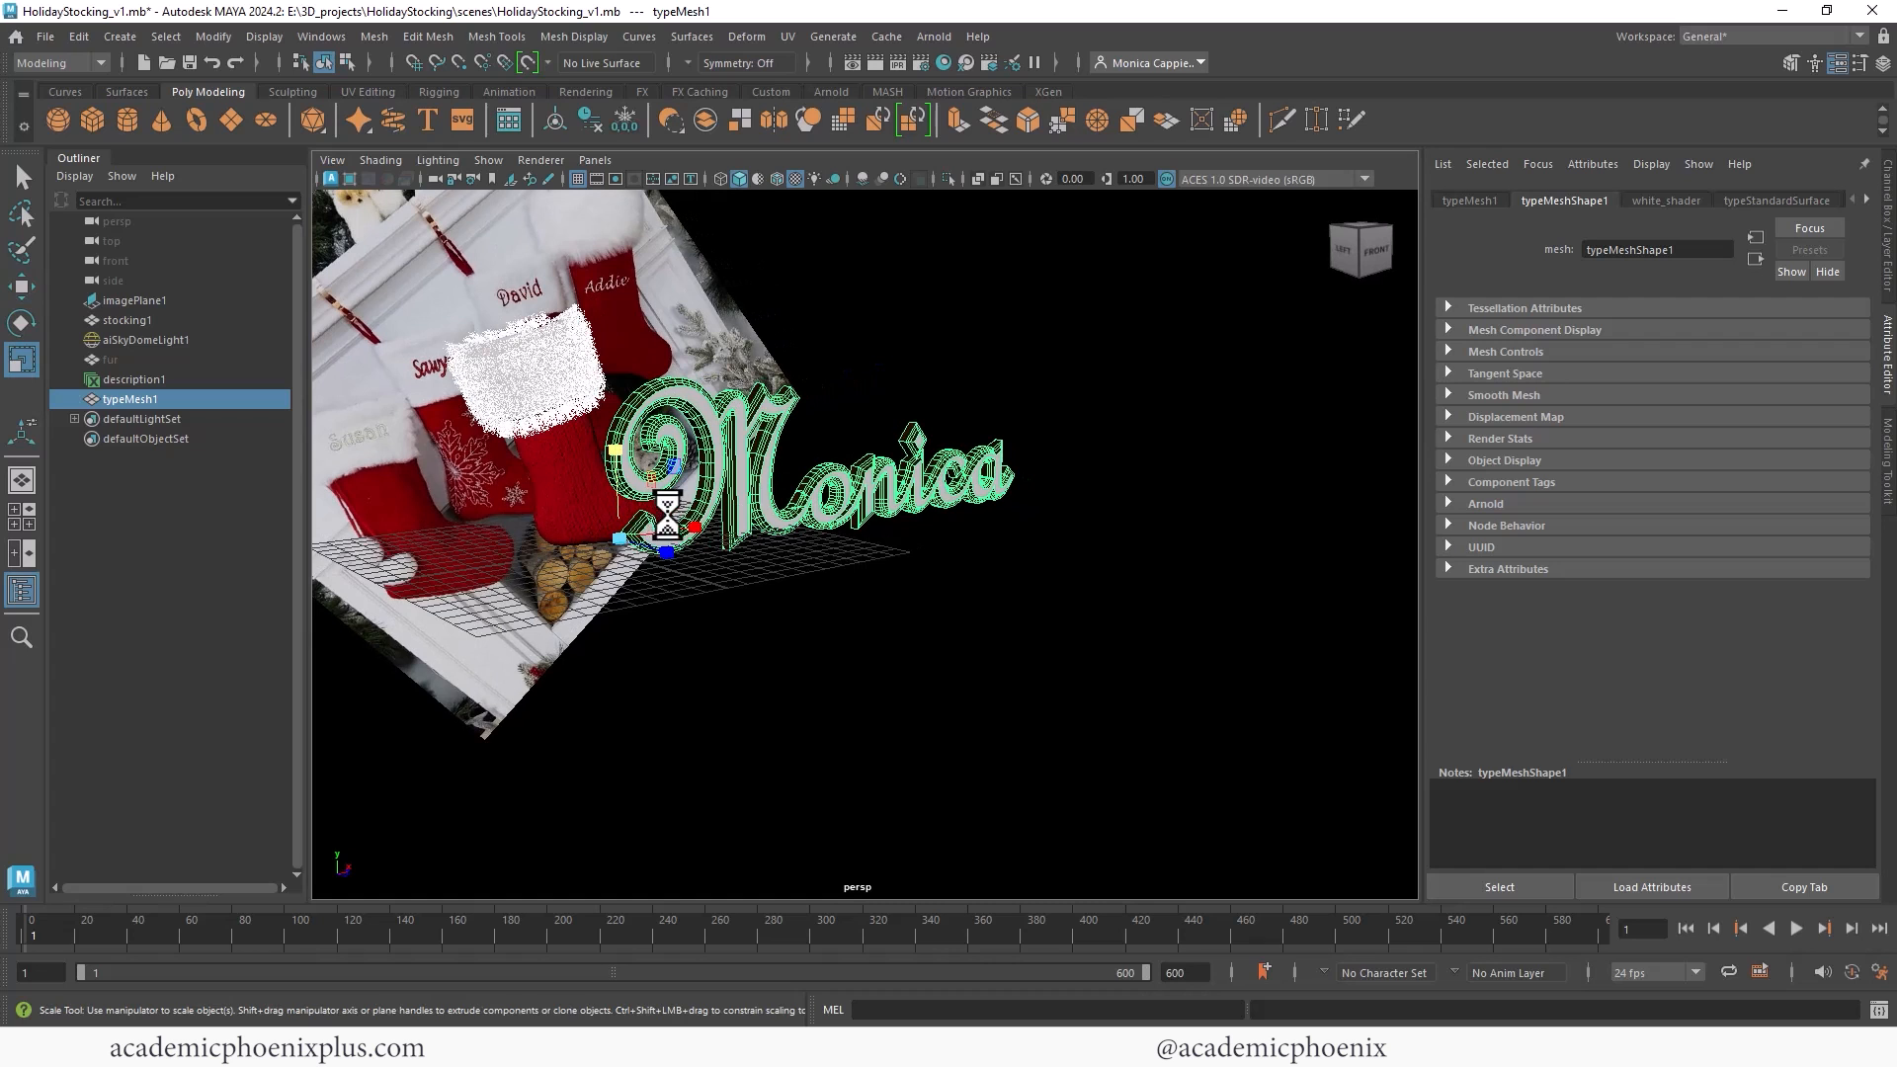
key(d)
key(v)
middle_click(648, 520)
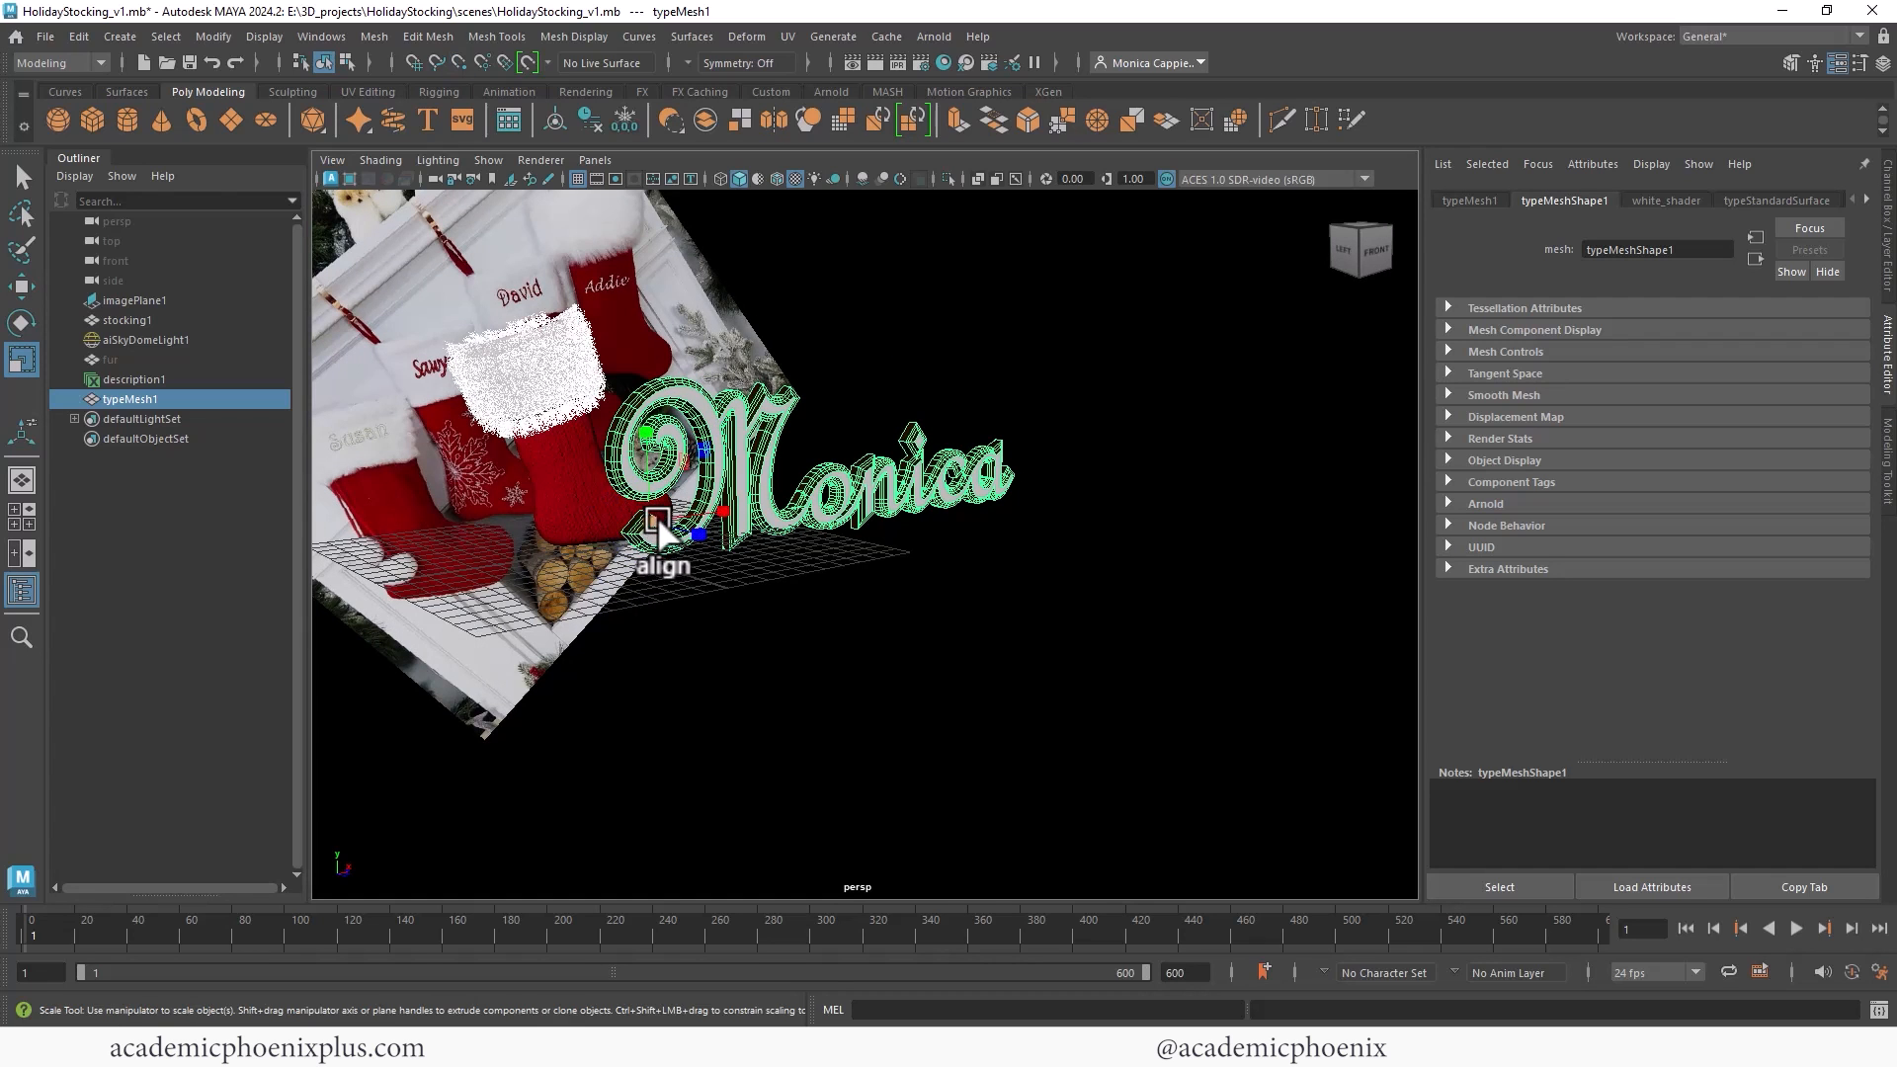
Step: Scale the name text down to roughly the cuff's width and move it onto the stocking's fur cuff
middle_drag(606, 517, 263, 567)
key(w)
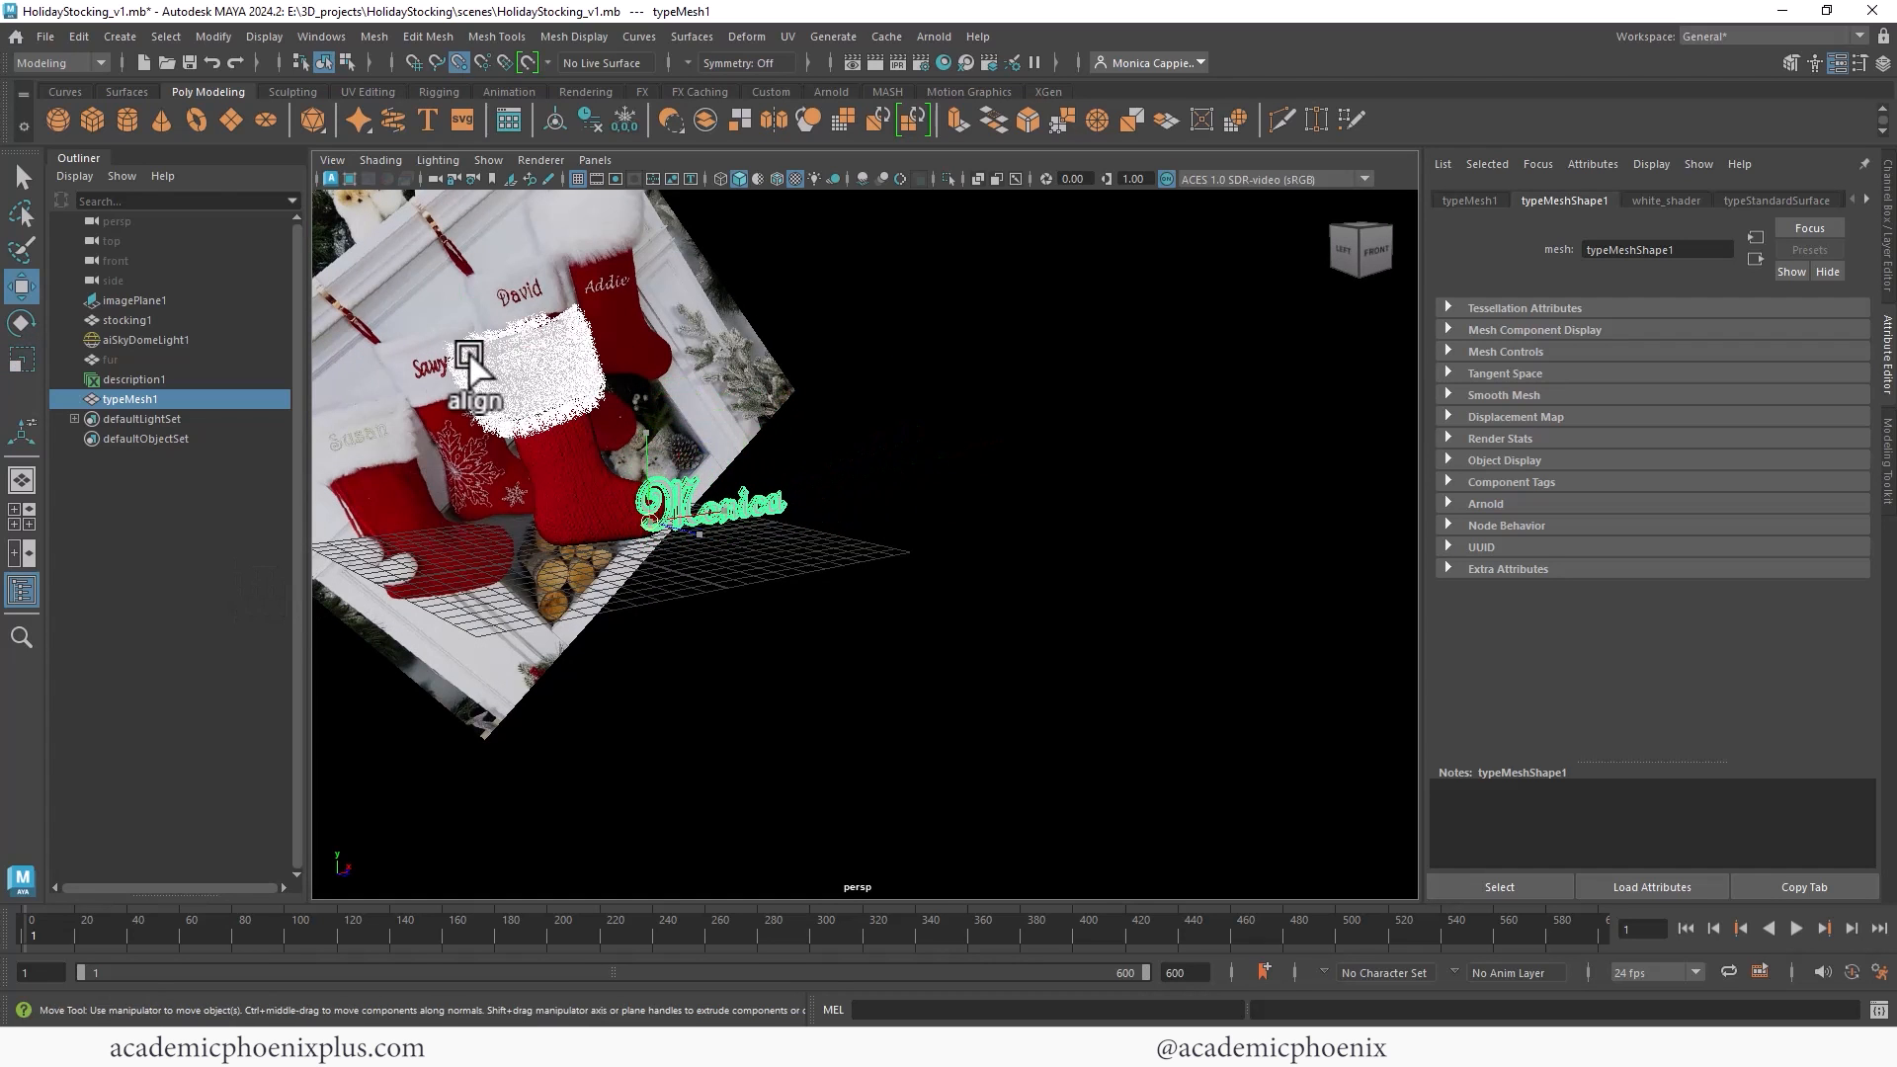
middle_drag(508, 373, 463, 362)
key(e)
key(r)
key(w)
key(e)
key(w)
key(f)
Step: Rotate and move the name text to slant diagonally down the front of the fur cuff, and save the scene
alt+drag(609, 358, 854, 421)
key(e)
alt+drag(1000, 382, 614, 487)
key(w)
alt+drag(757, 476, 729, 522)
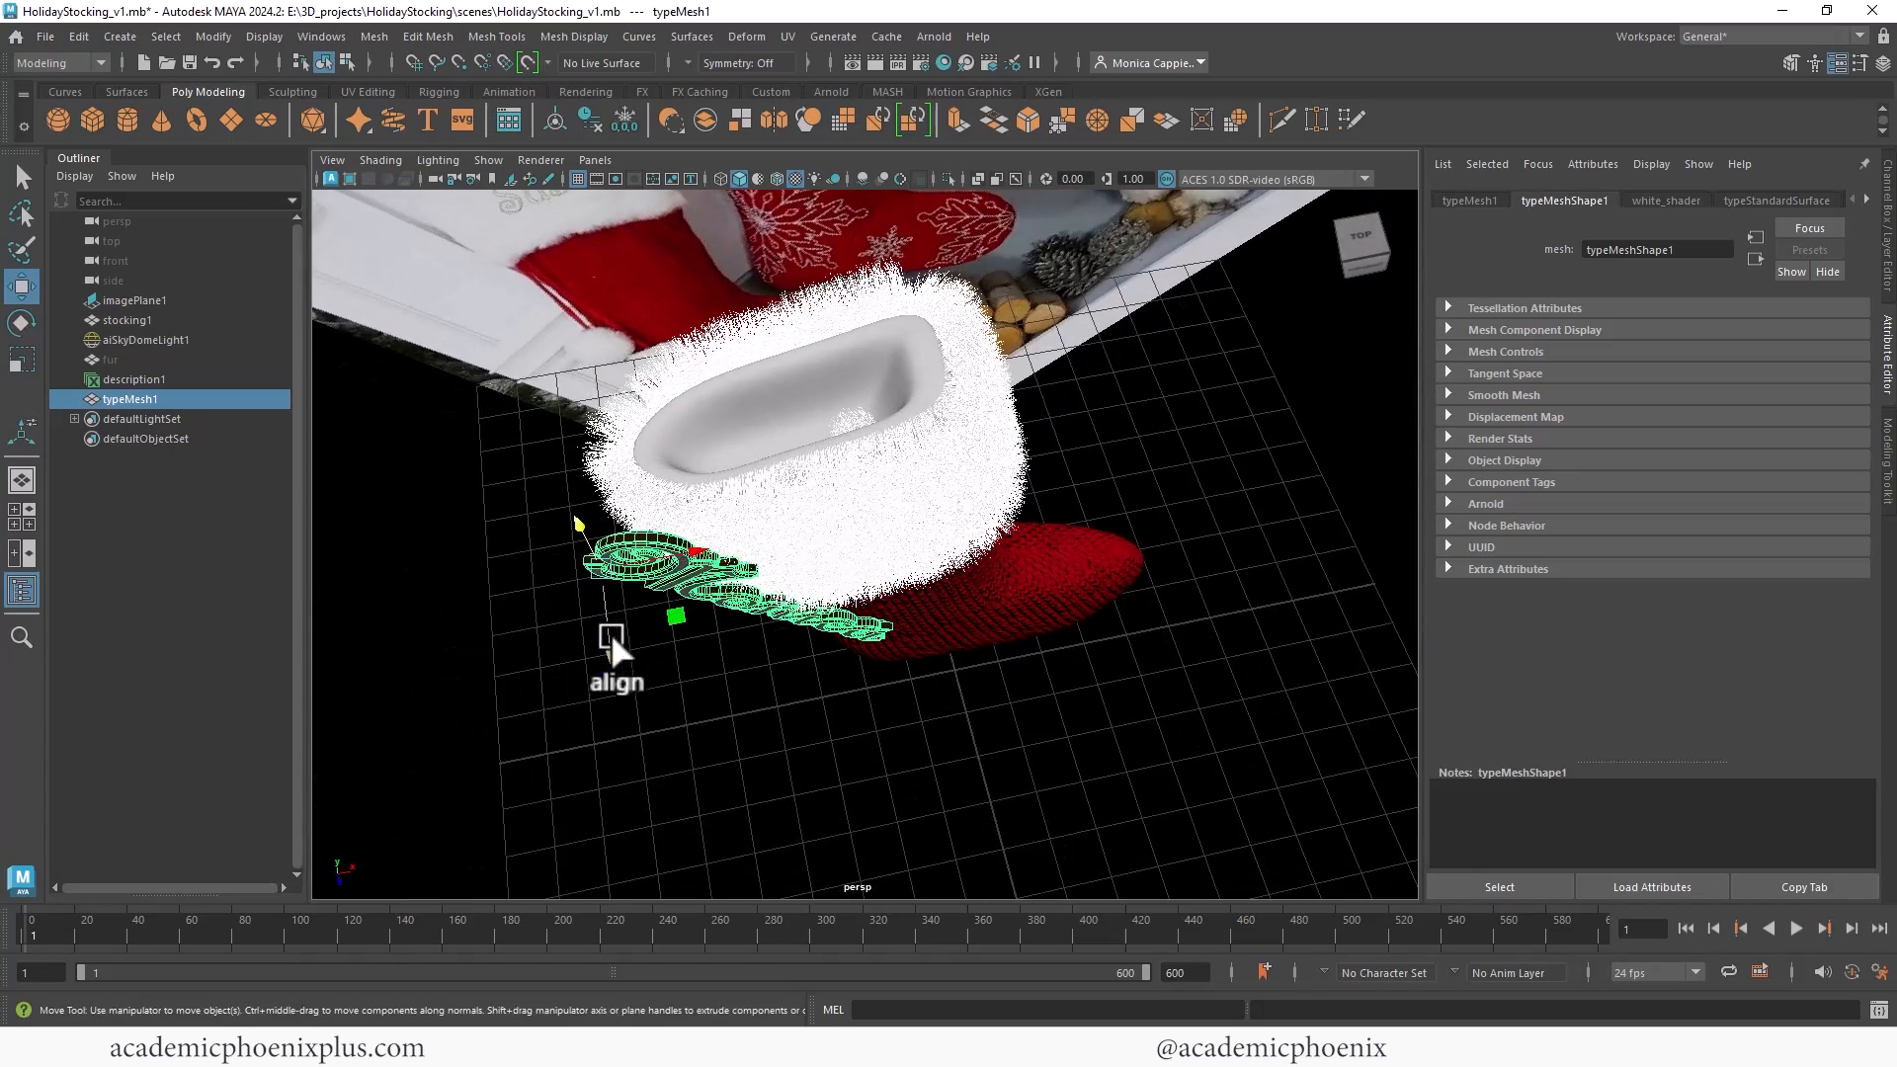
drag(610, 634, 796, 464)
alt+middle_drag(795, 464, 682, 377)
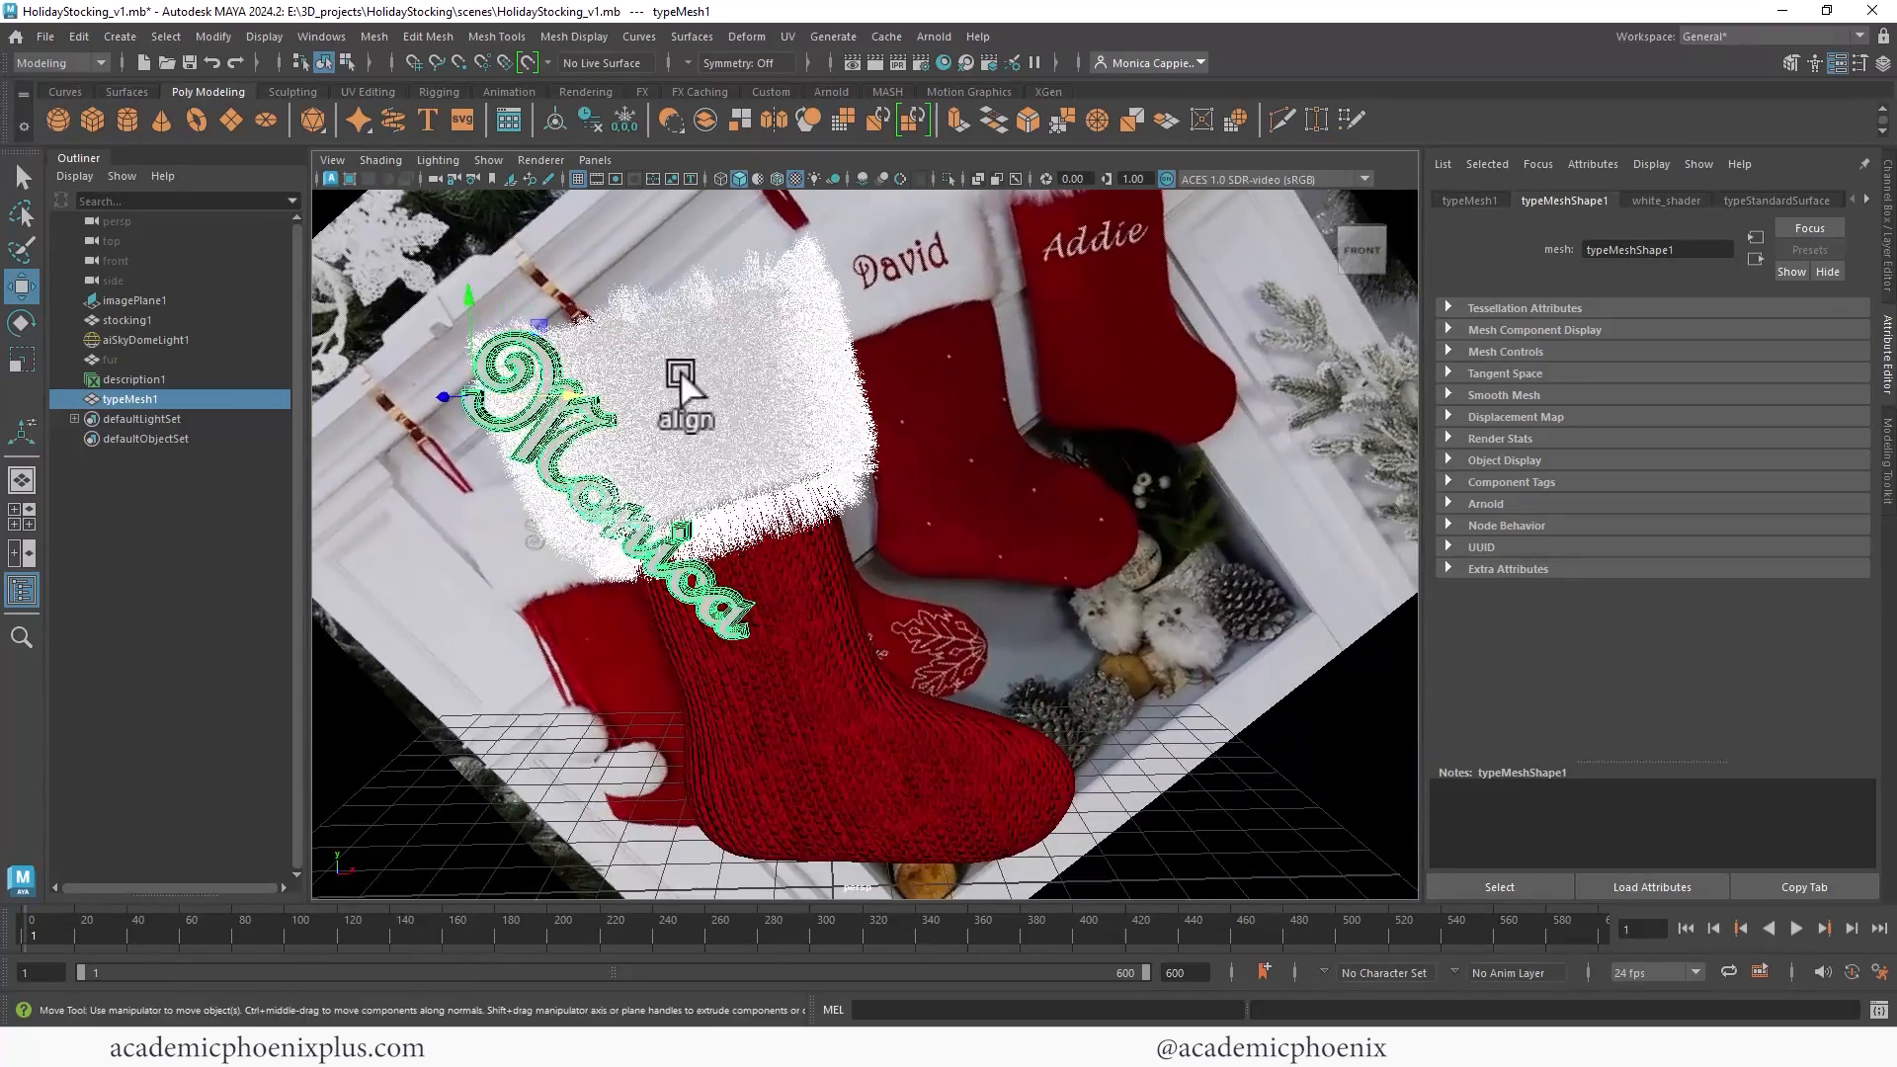
key(ctrl+s)
Step: Frame the whole stocking and render it in Arnold to check the name text's placement, closing the render view
alt+right_drag(810, 334, 985, 302)
alt+drag(985, 301, 999, 322)
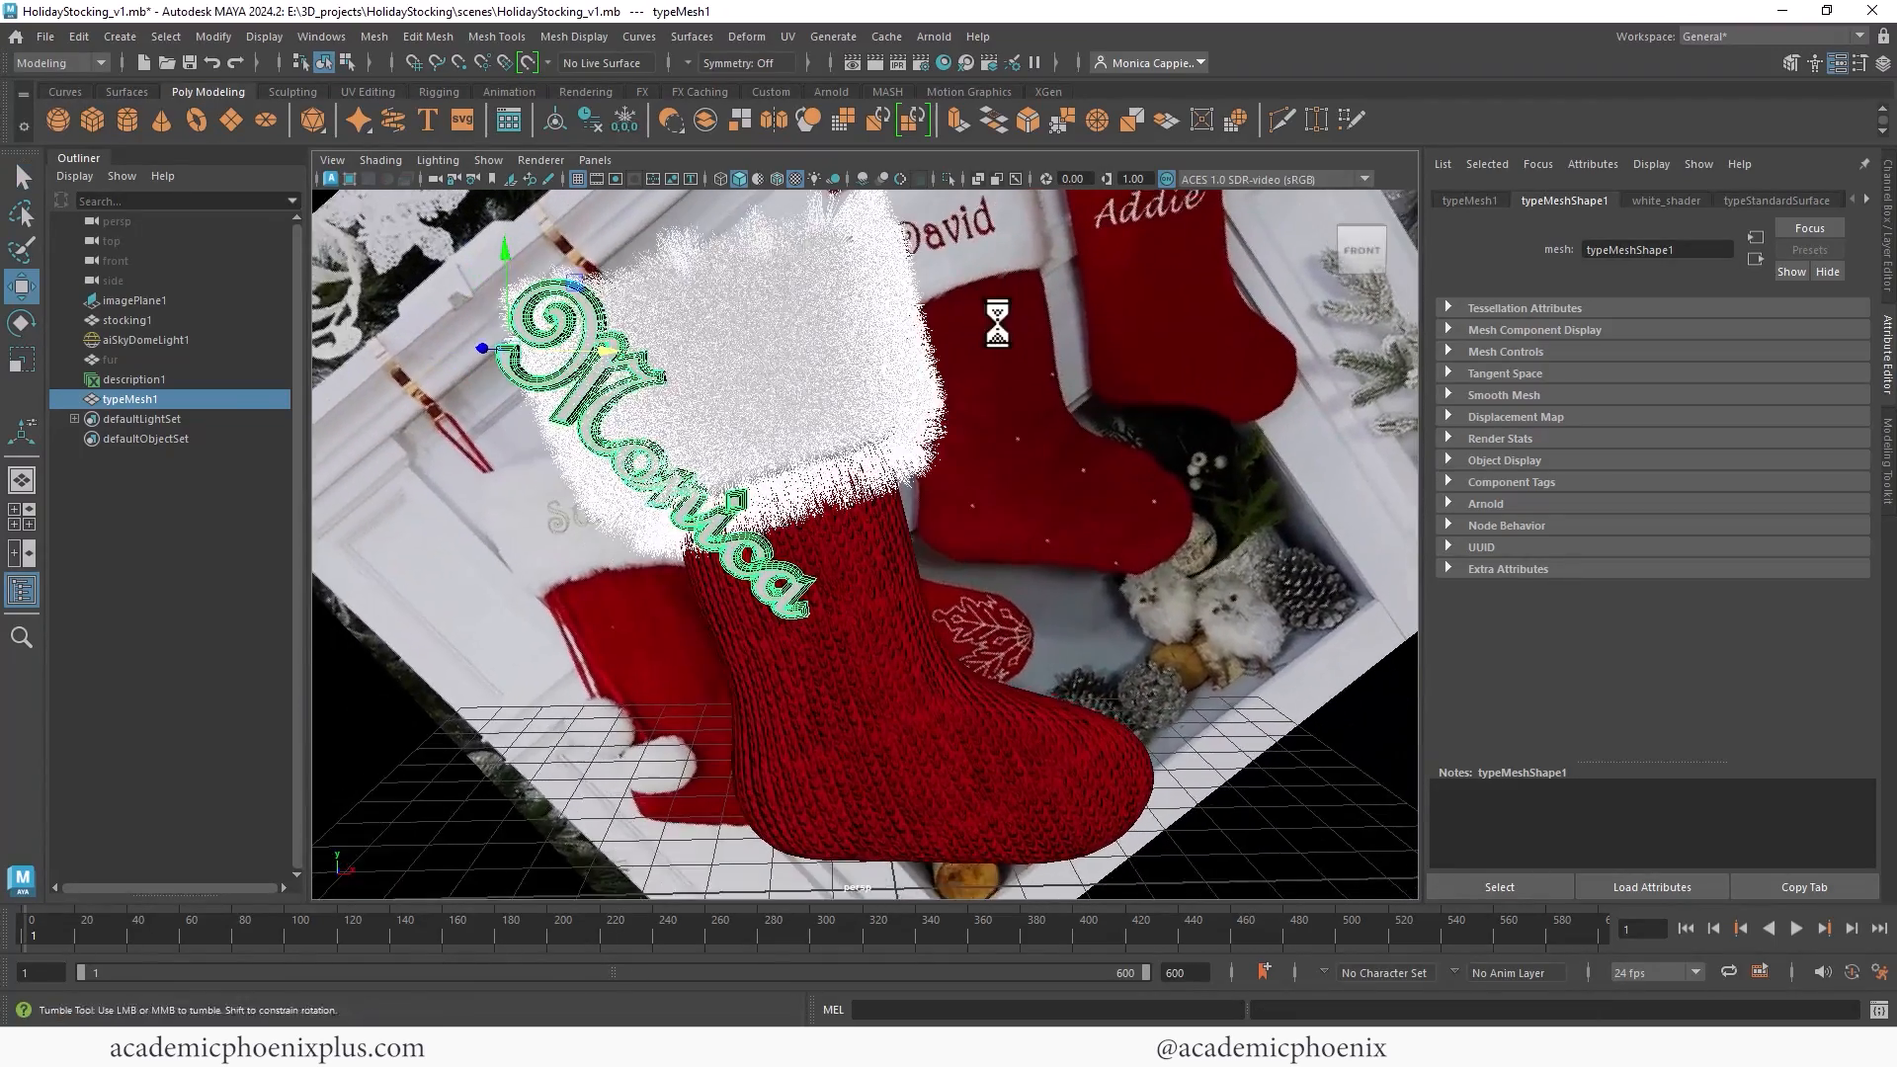
alt+right_drag(998, 322, 910, 297)
click(876, 62)
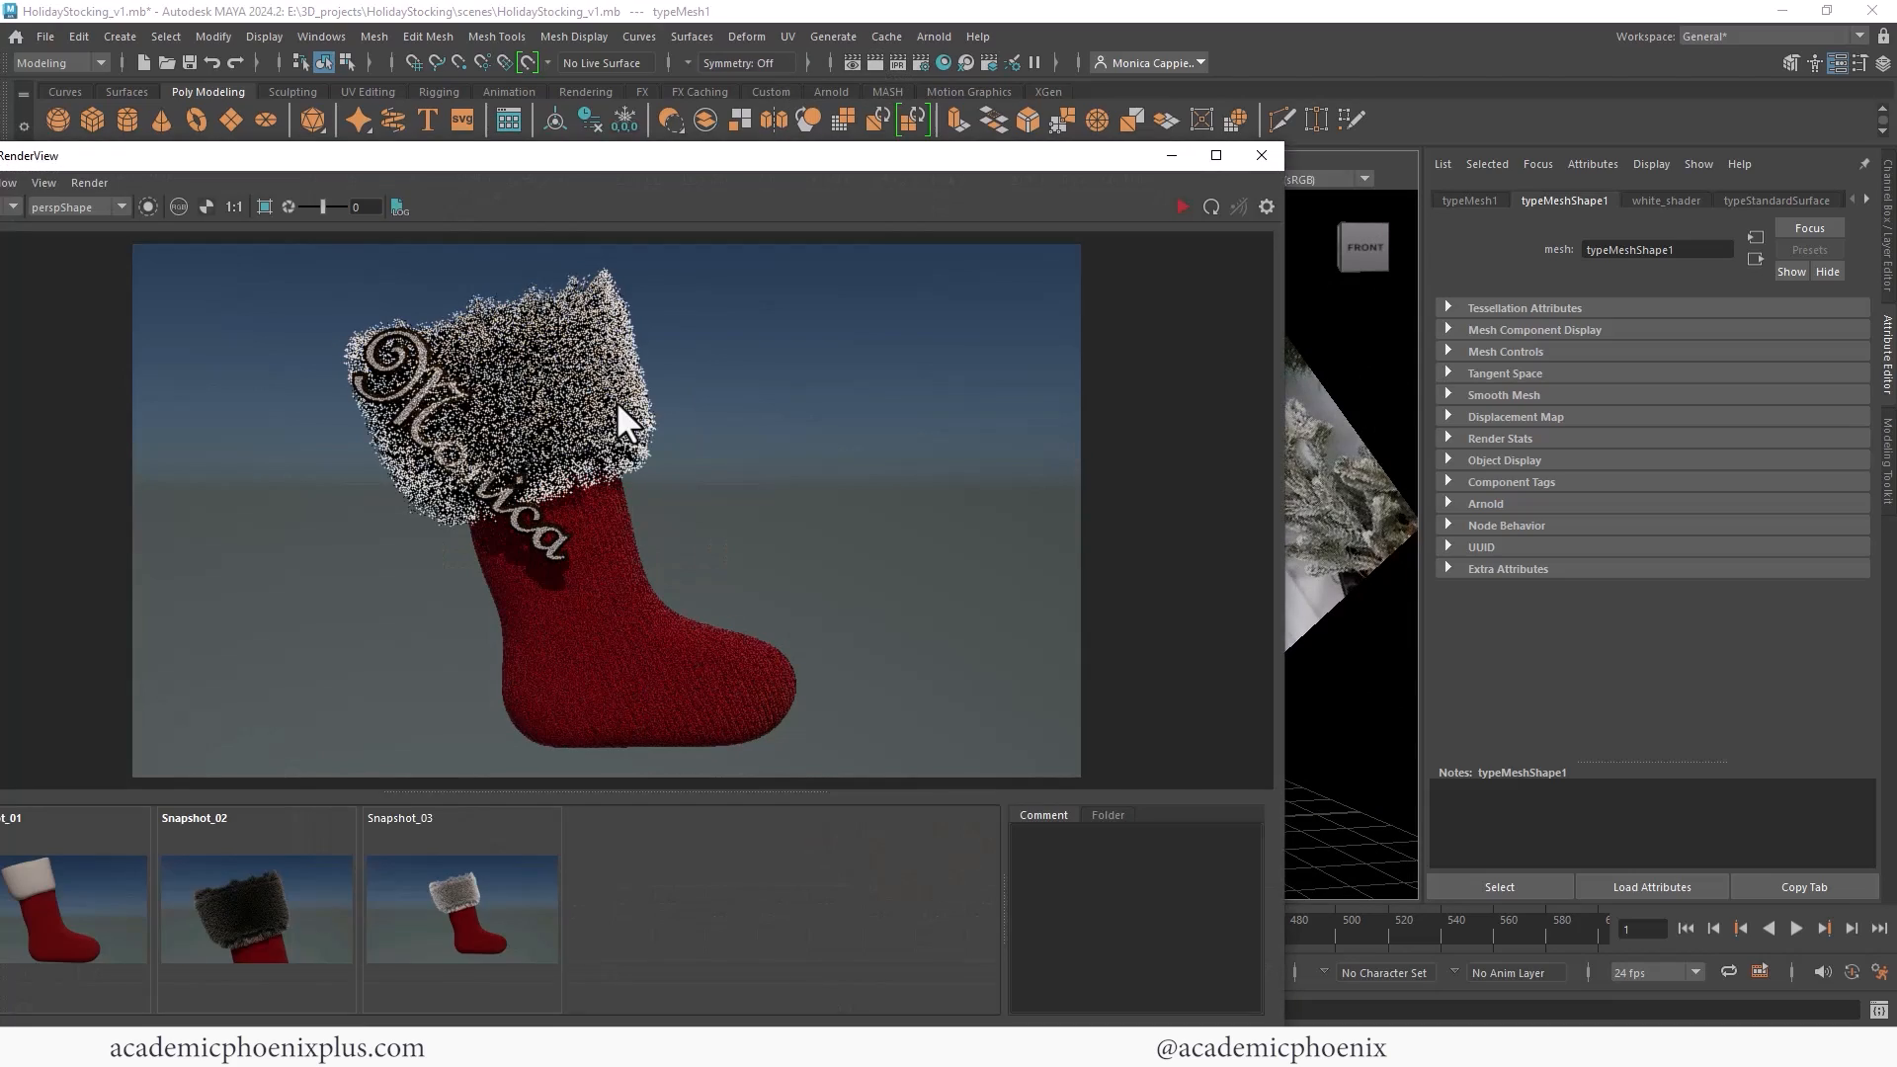
click(1261, 155)
Step: Refine the name text's position, rotation and scale so it fits against the front of the fur cuff
alt+drag(409, 404, 899, 343)
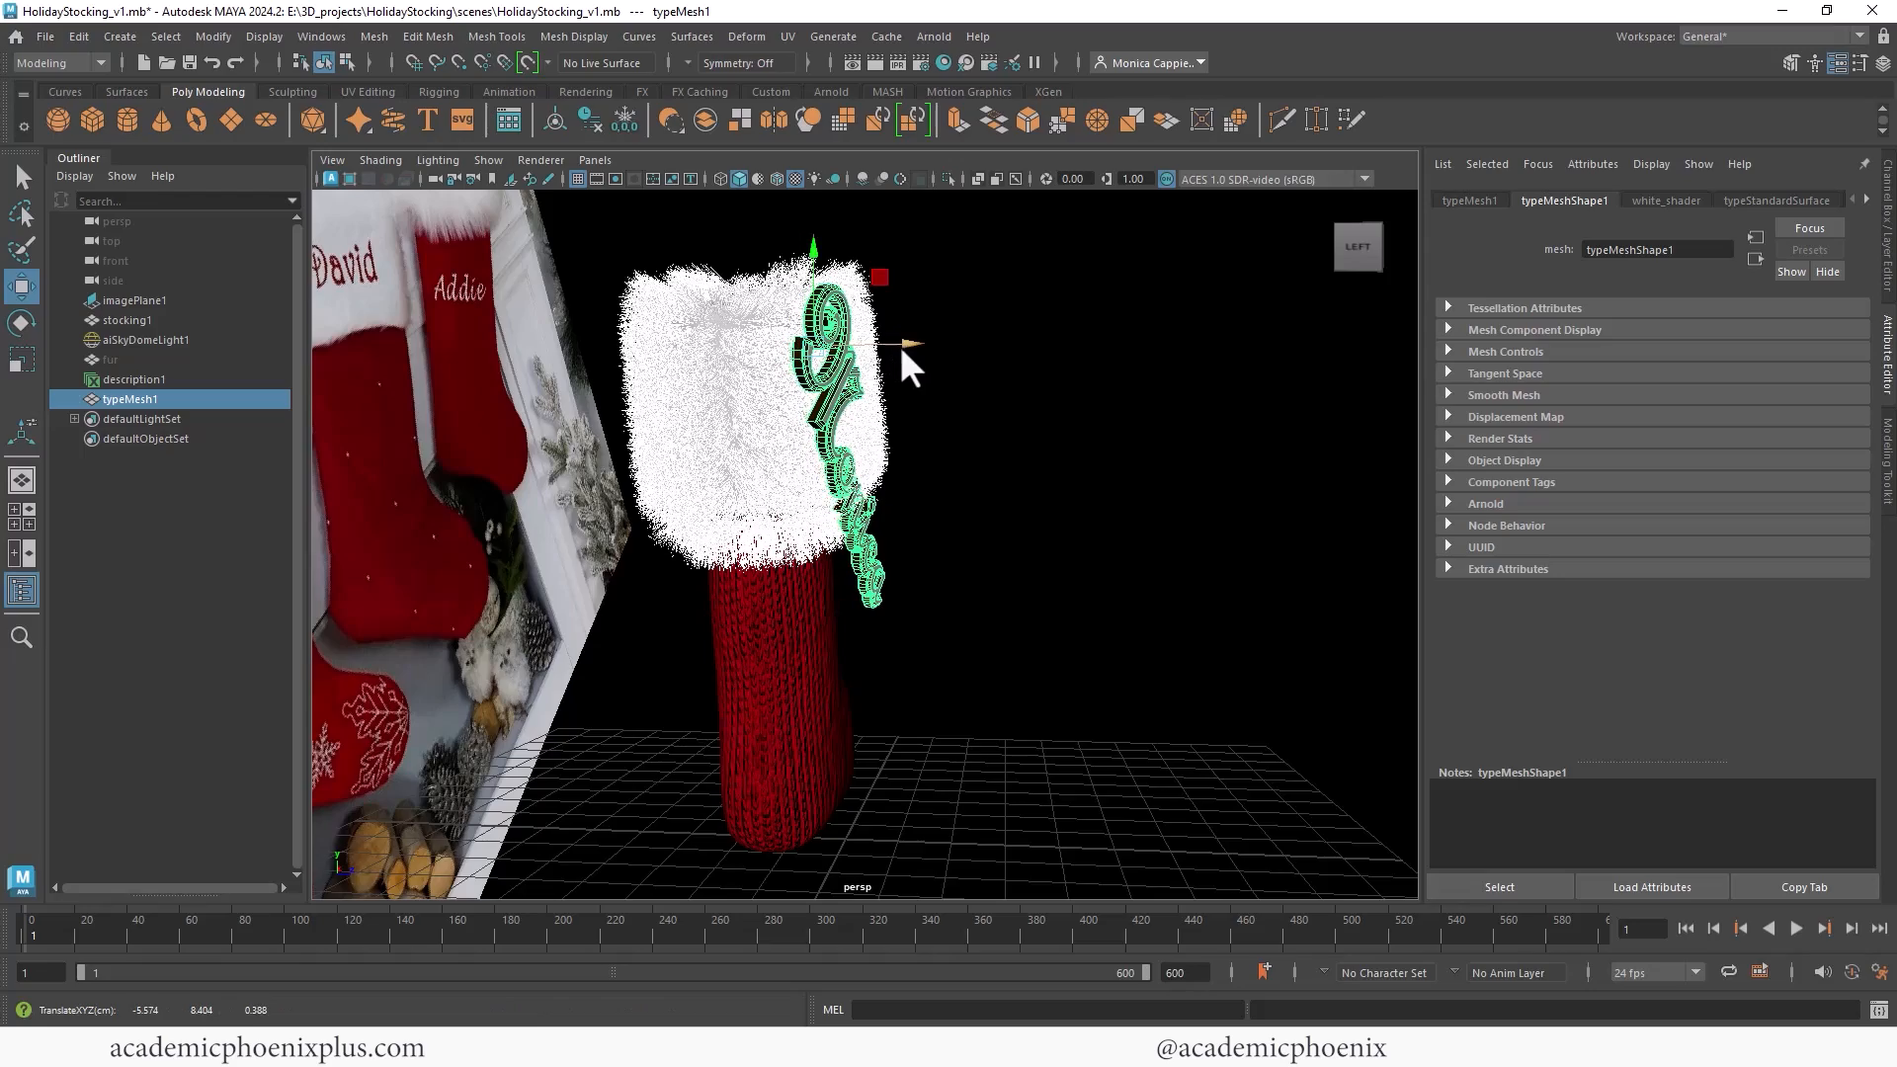
key(e)
alt+drag(873, 460, 723, 388)
key(r)
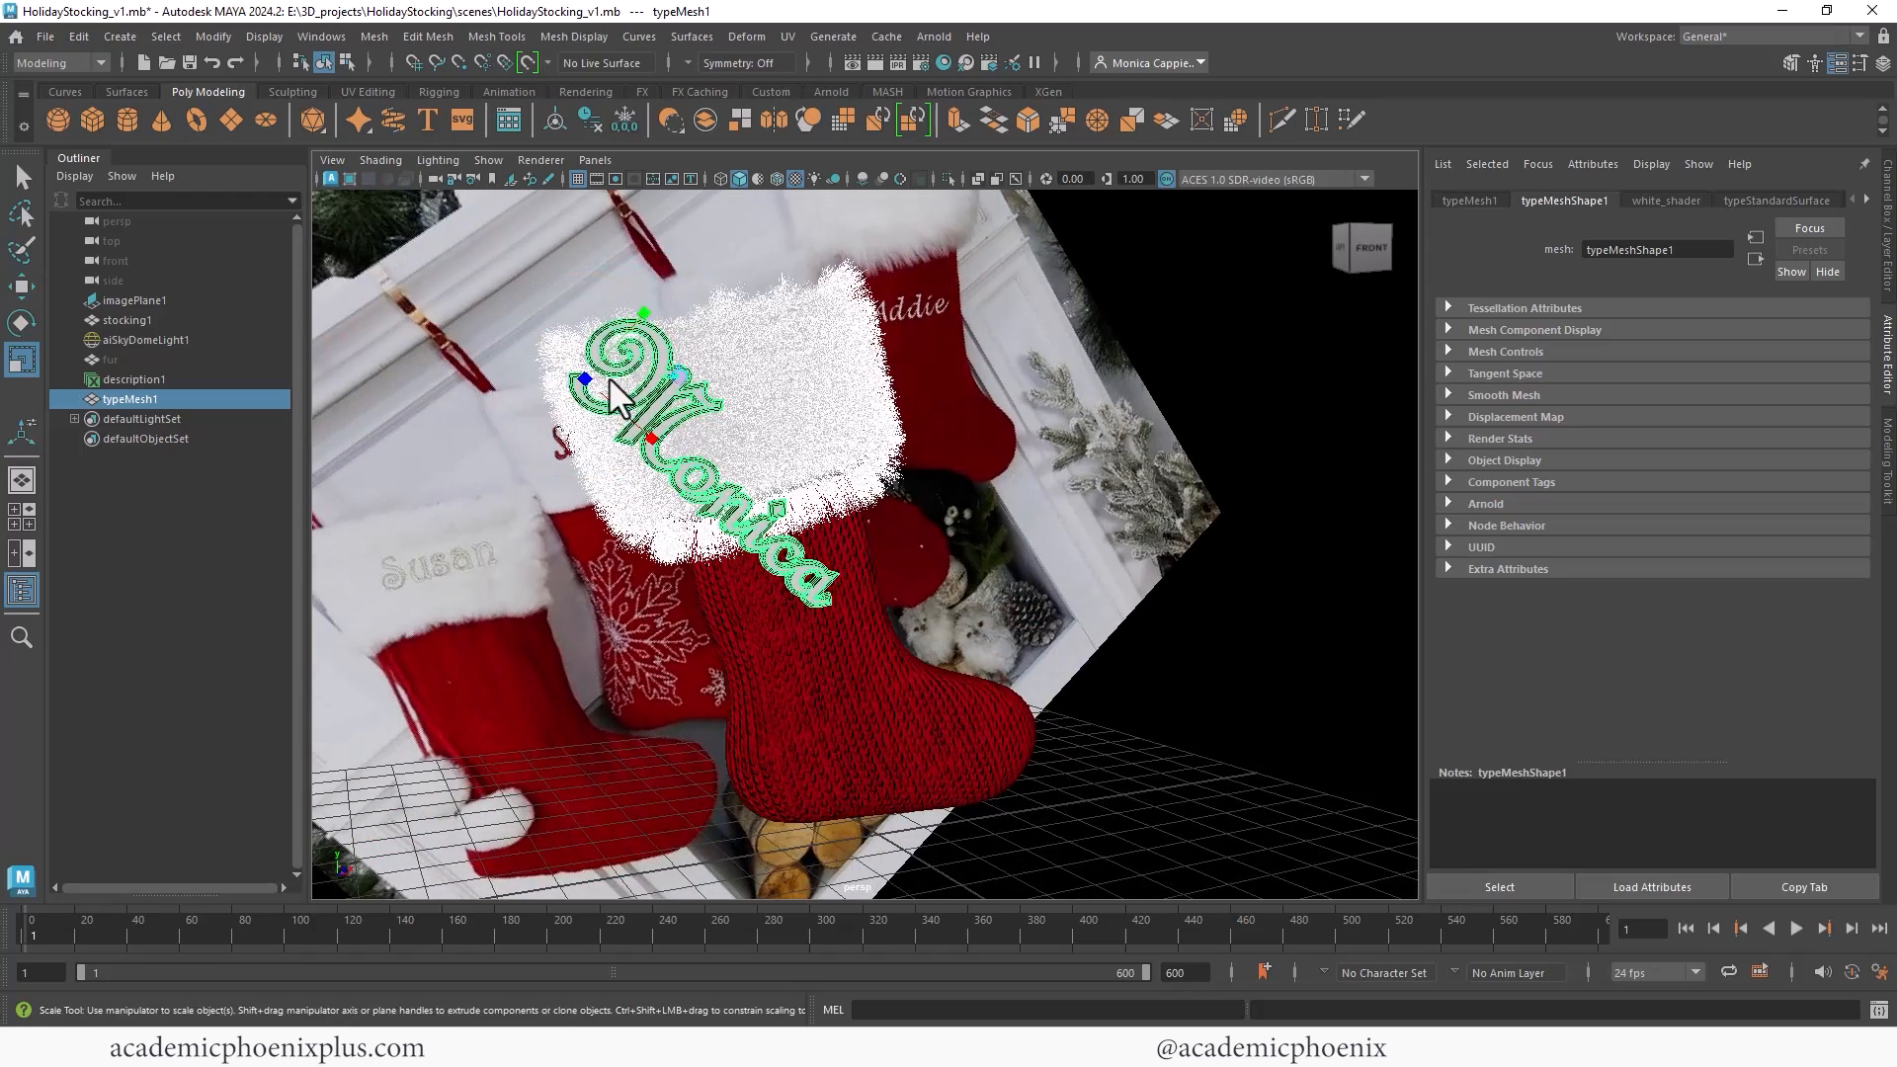
drag(591, 376, 476, 380)
Step: Render the framed stocking in Arnold and store a snapshot of the result
alt+drag(773, 358, 862, 330)
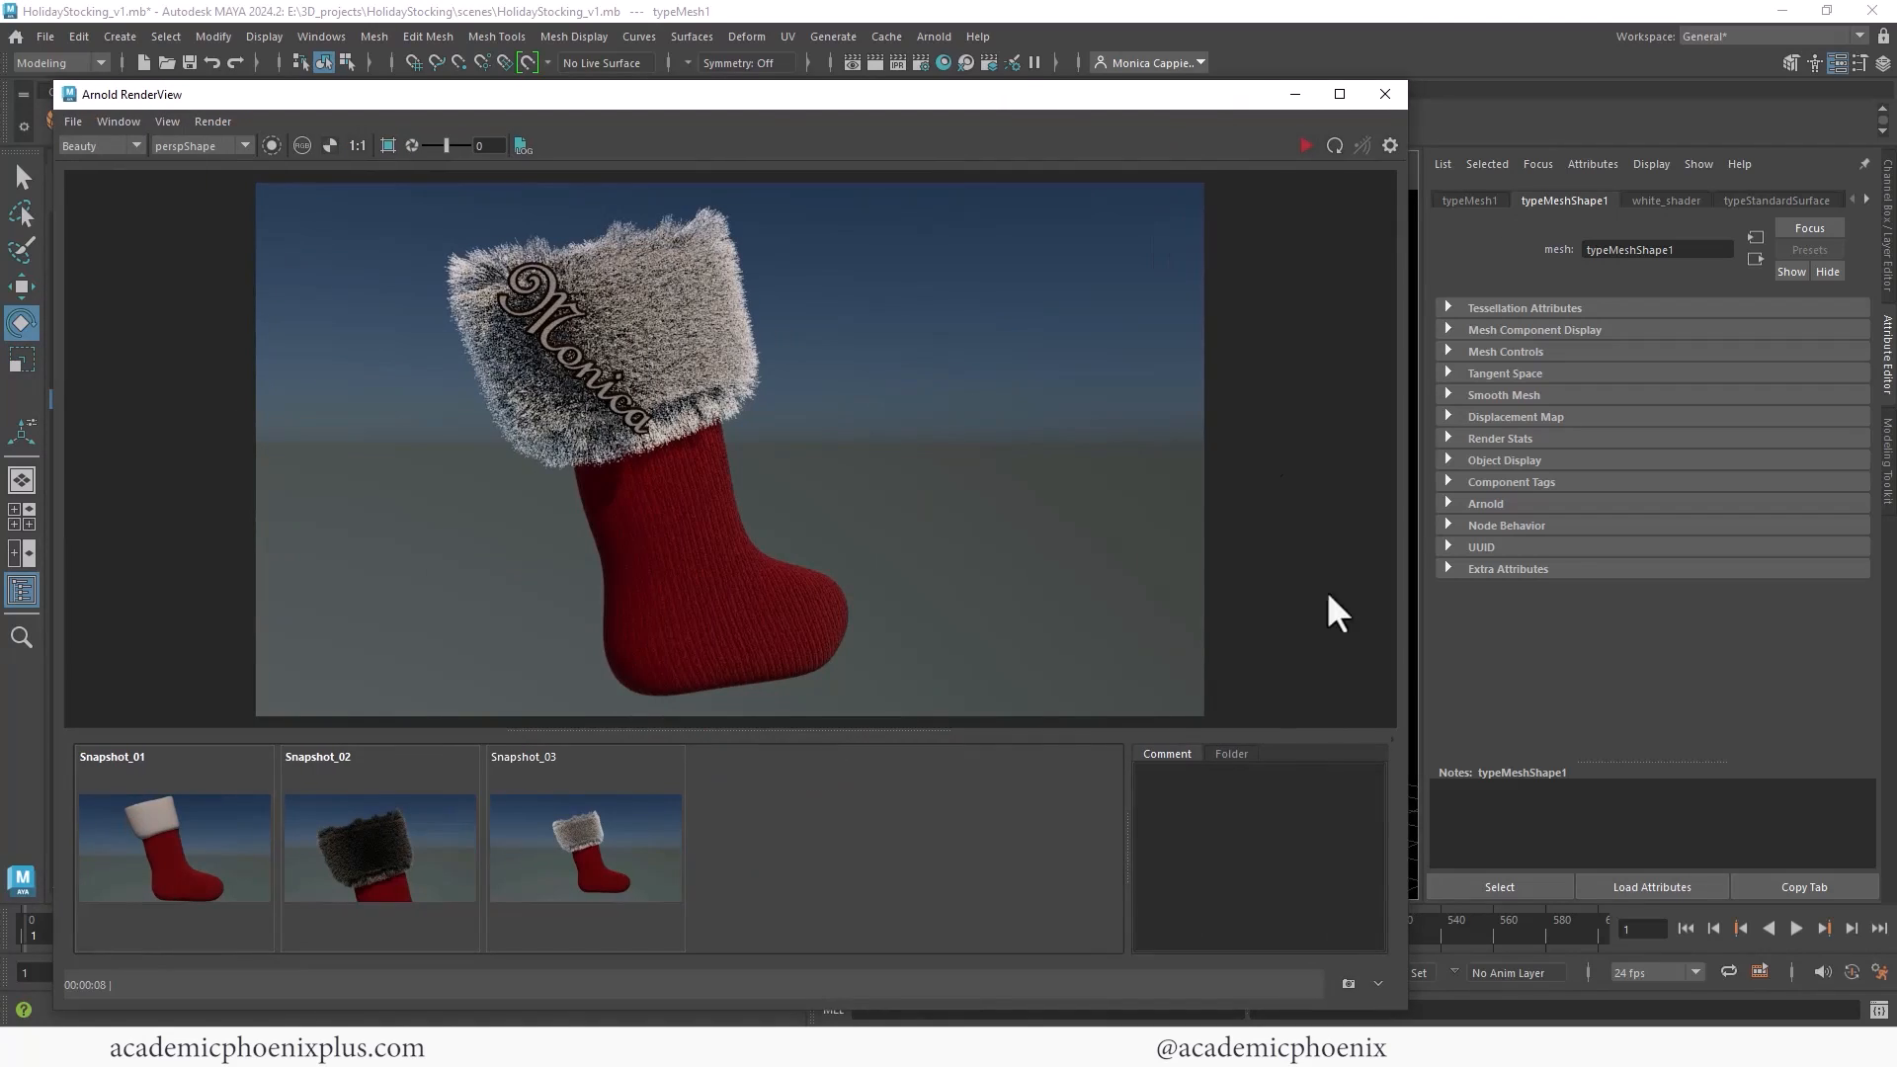
click(1346, 983)
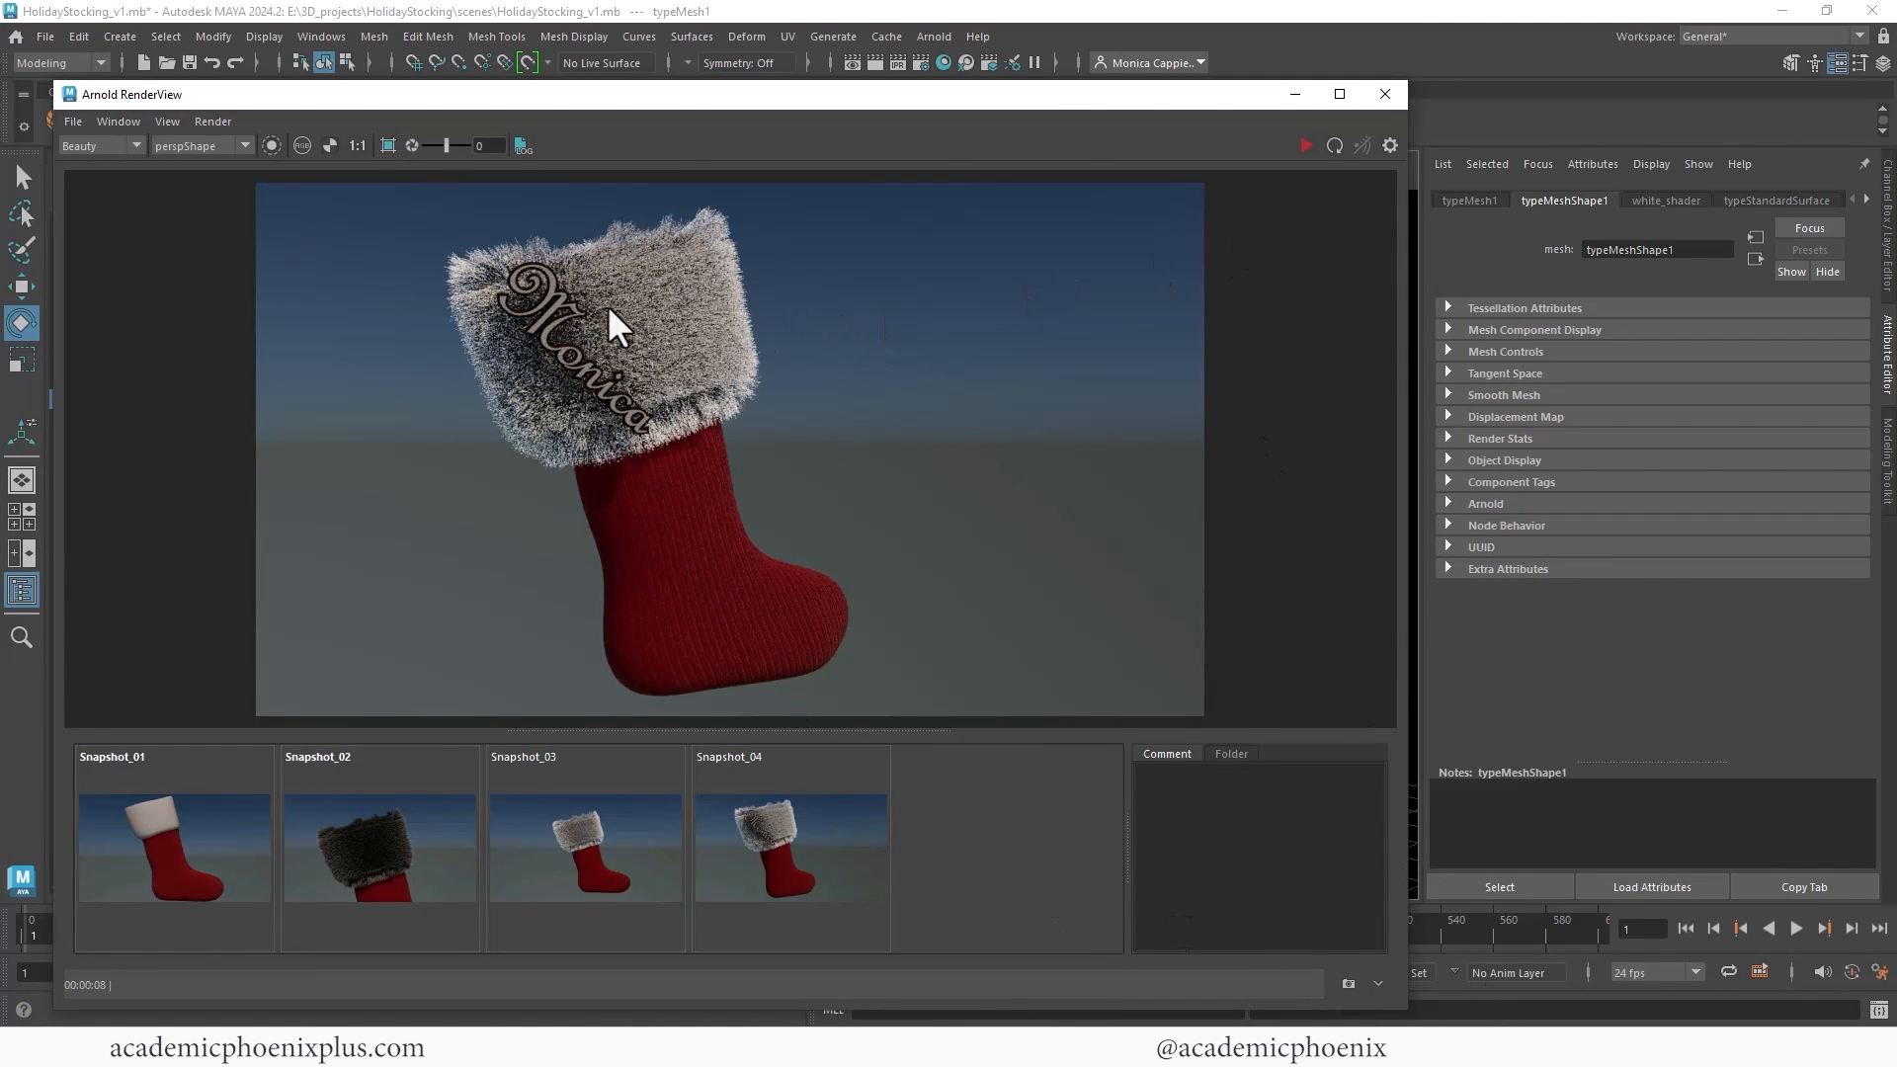
Step: Lighten dark_shader's base color to a brighter brown and minimize the render view
click(1800, 201)
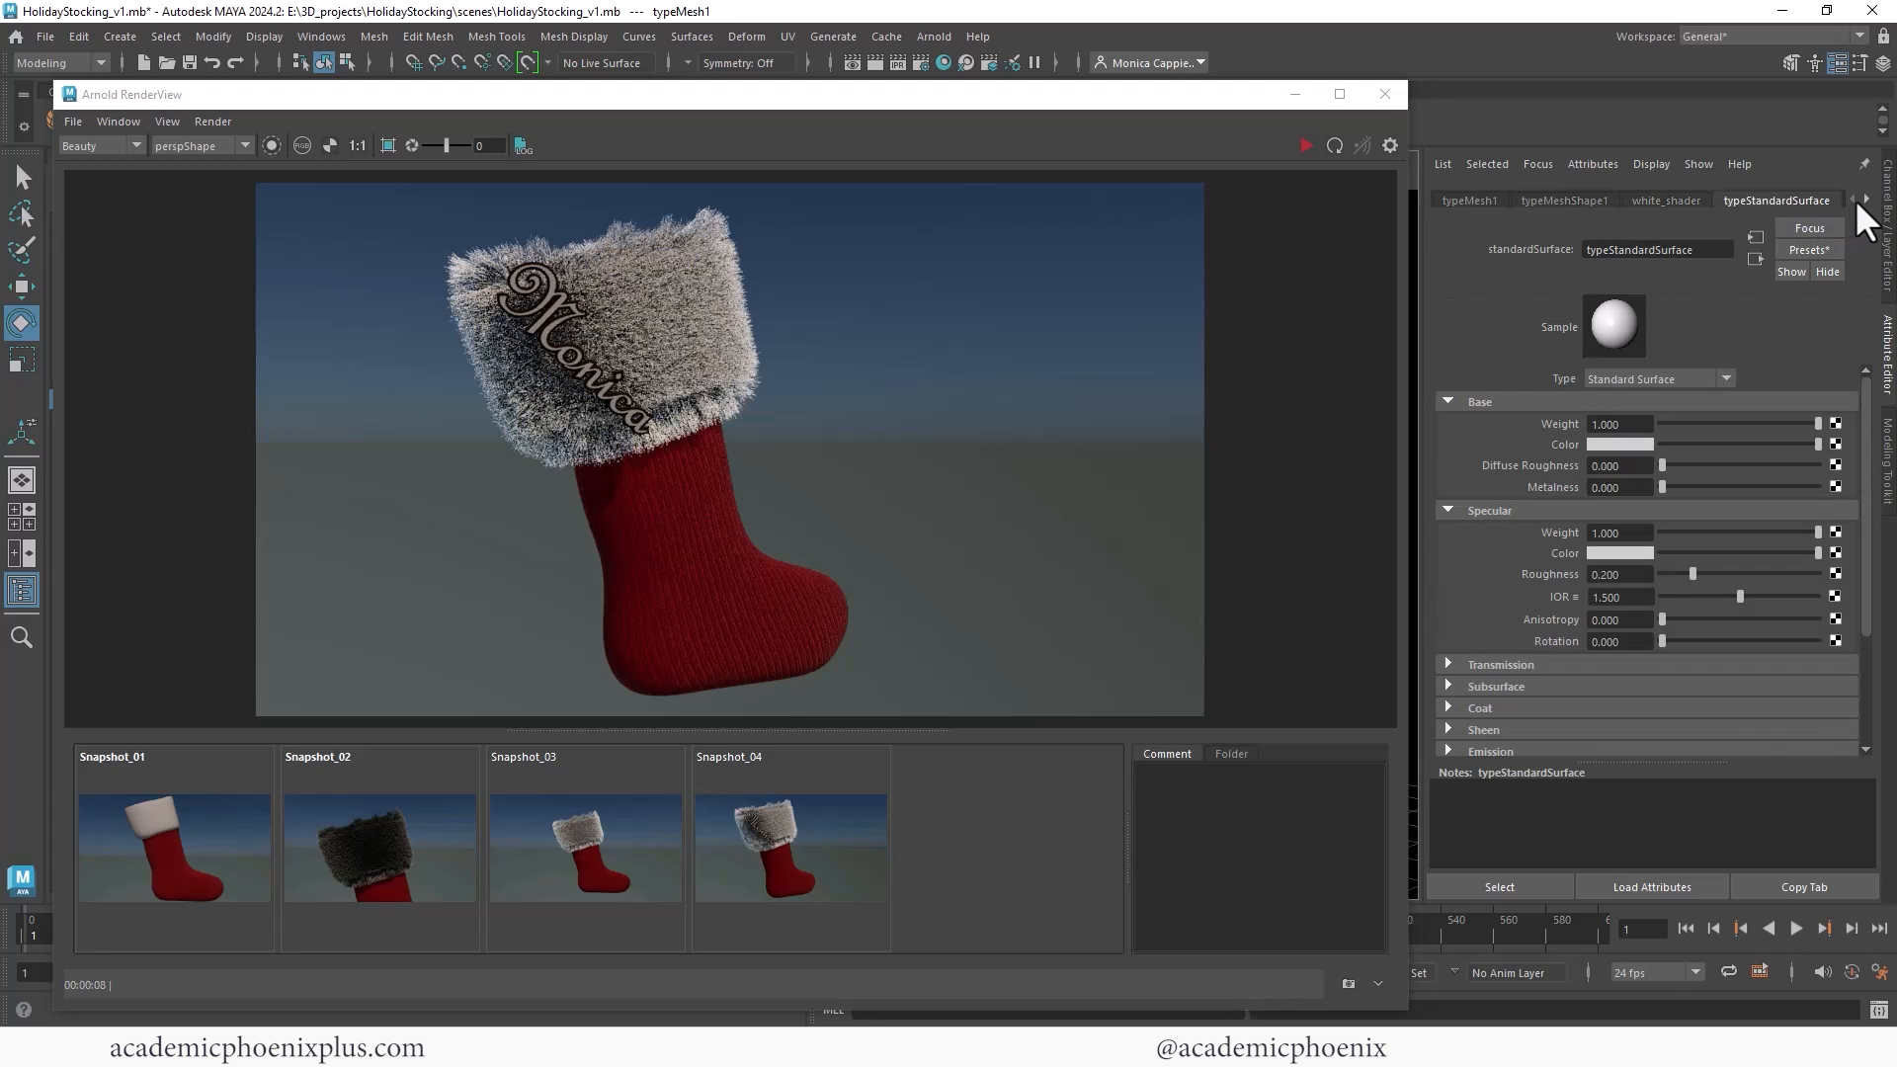
click(1865, 198)
click(1818, 200)
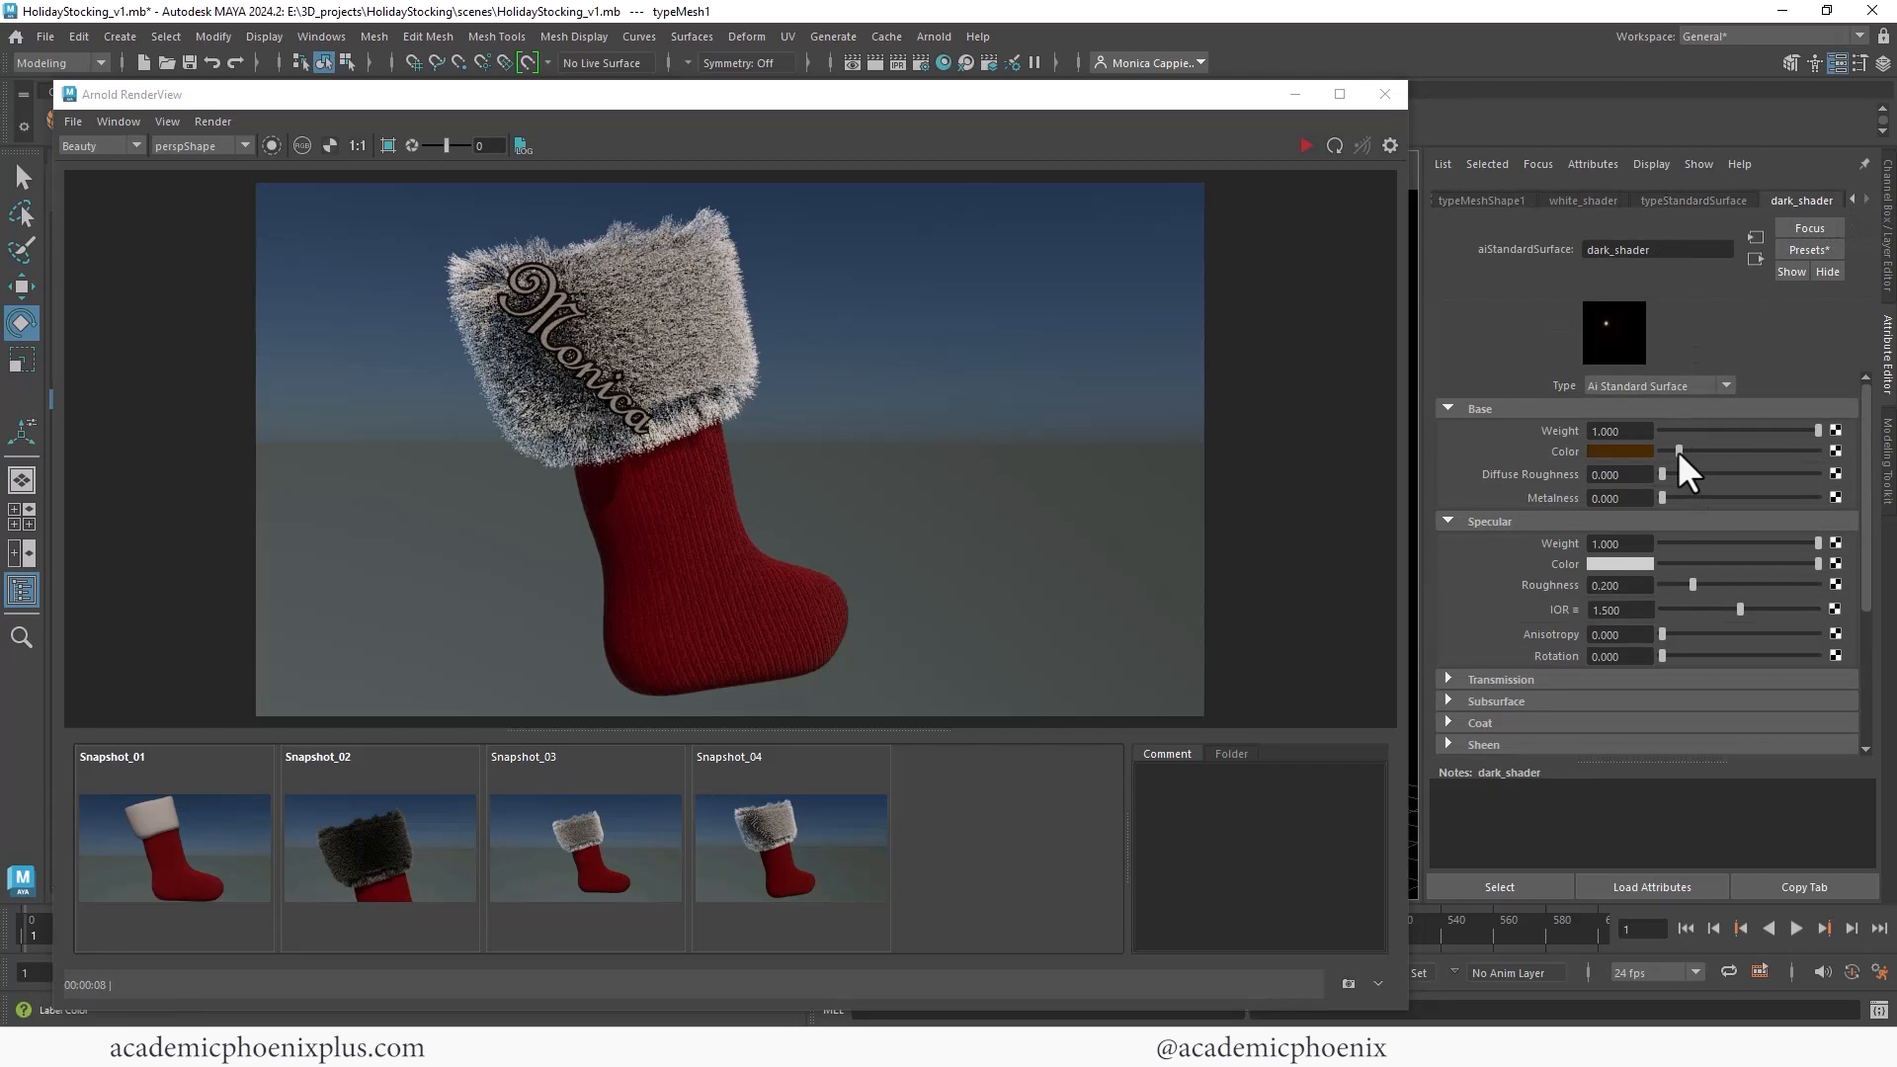
drag(1677, 451, 1690, 450)
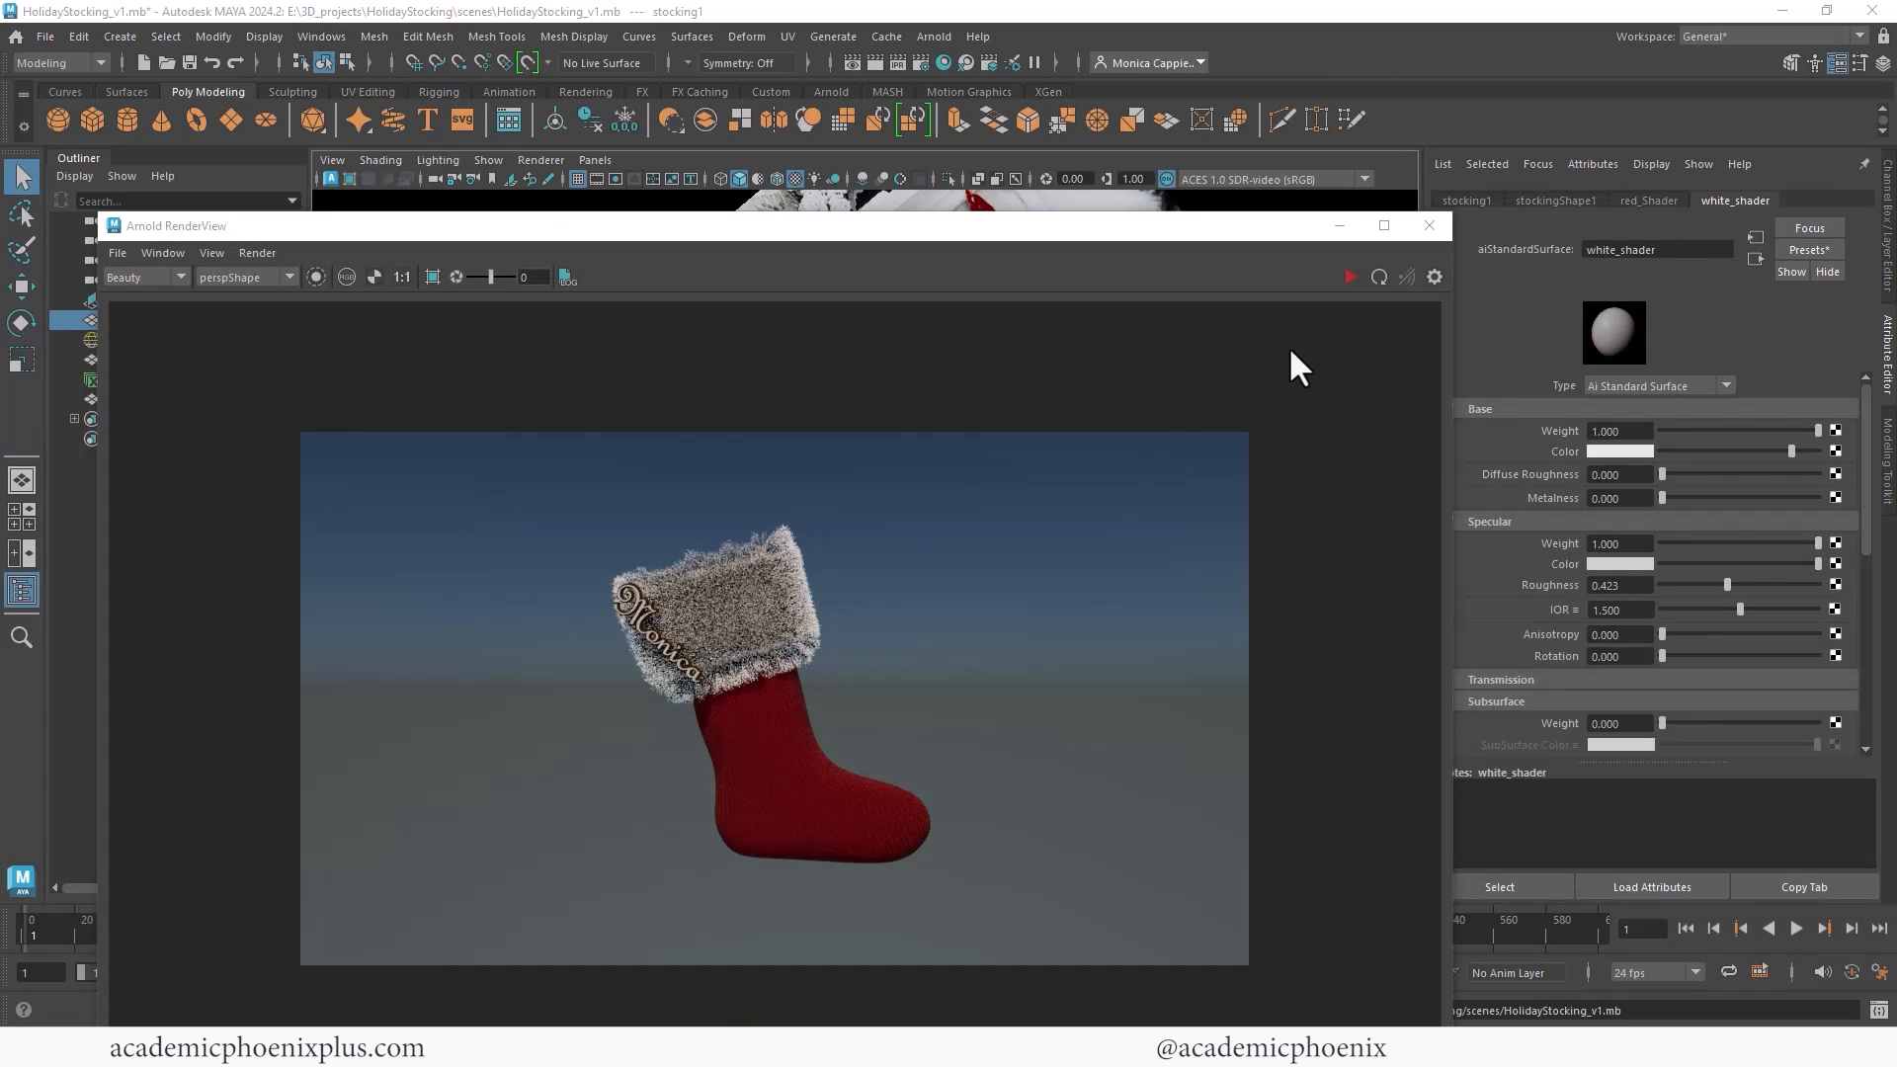
click(1334, 227)
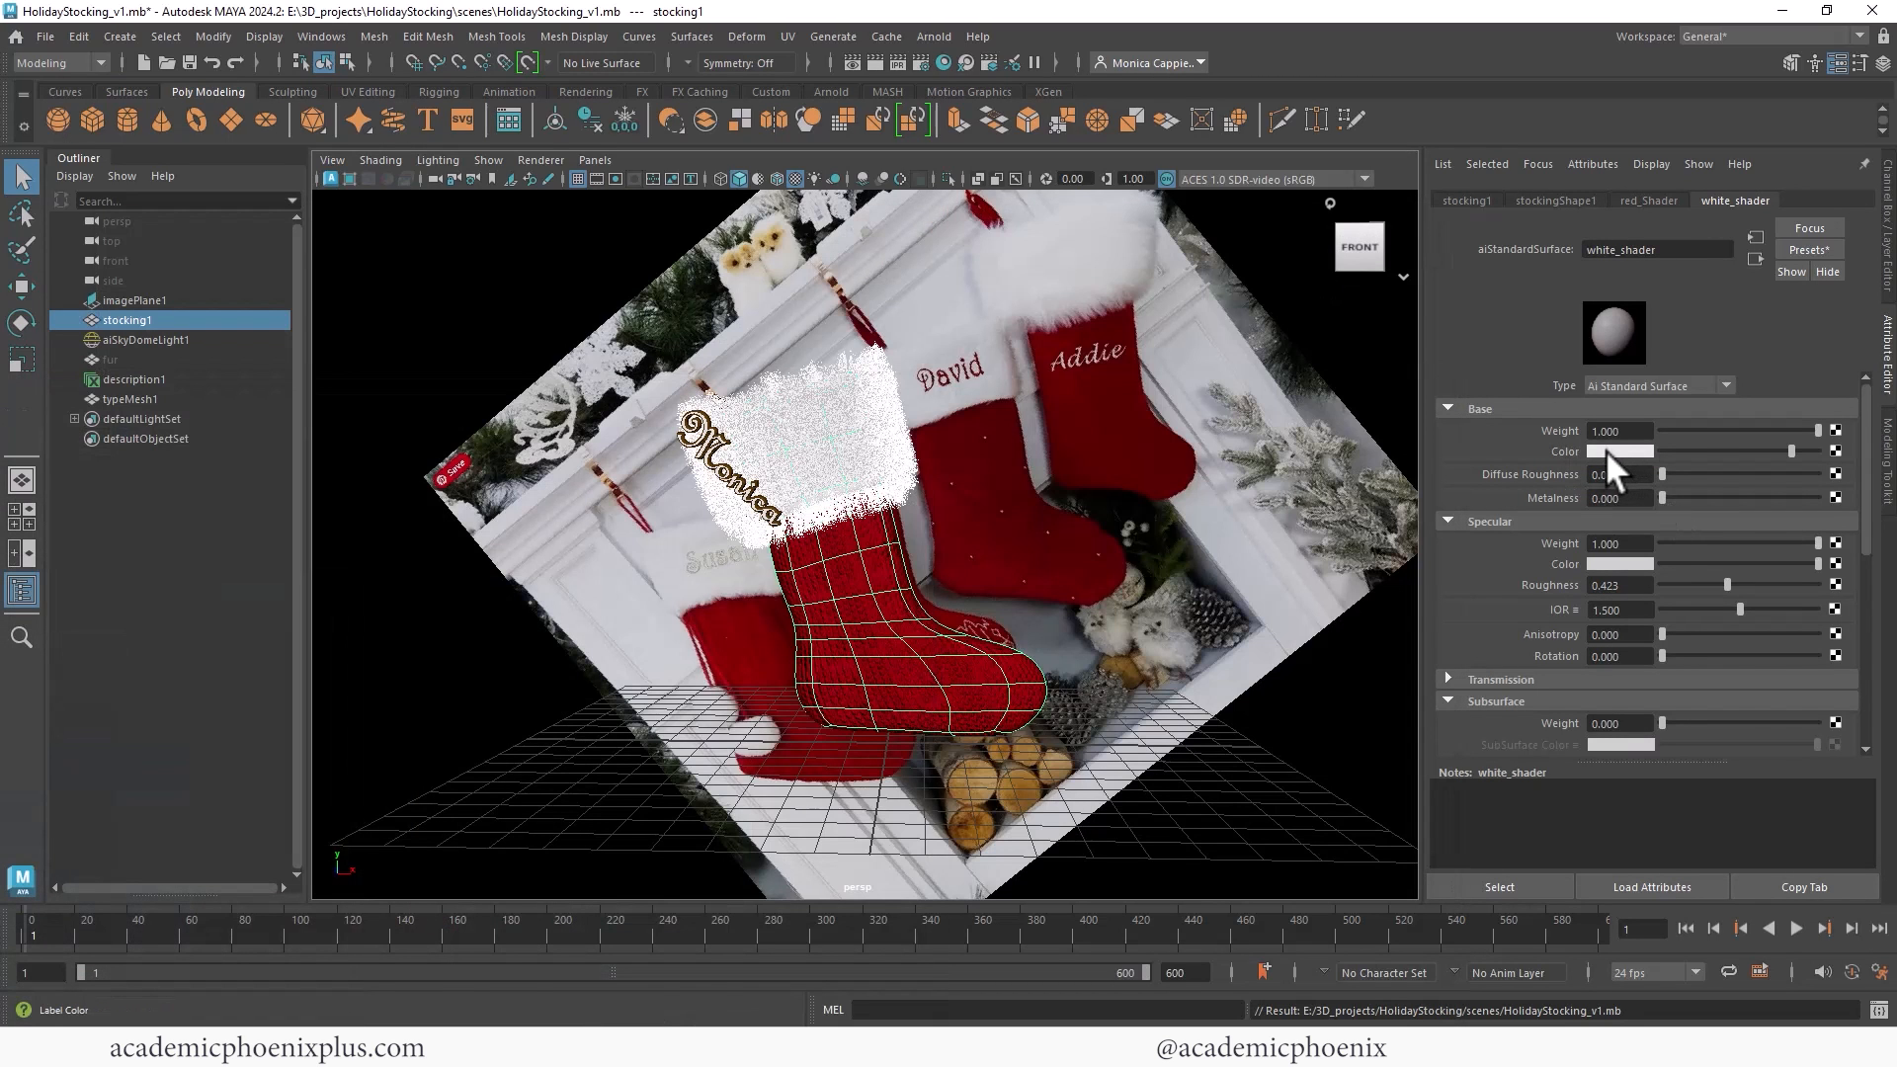
Step: Set the value (V) of white_shader's base color to 3
click(1610, 450)
double_click(1423, 555)
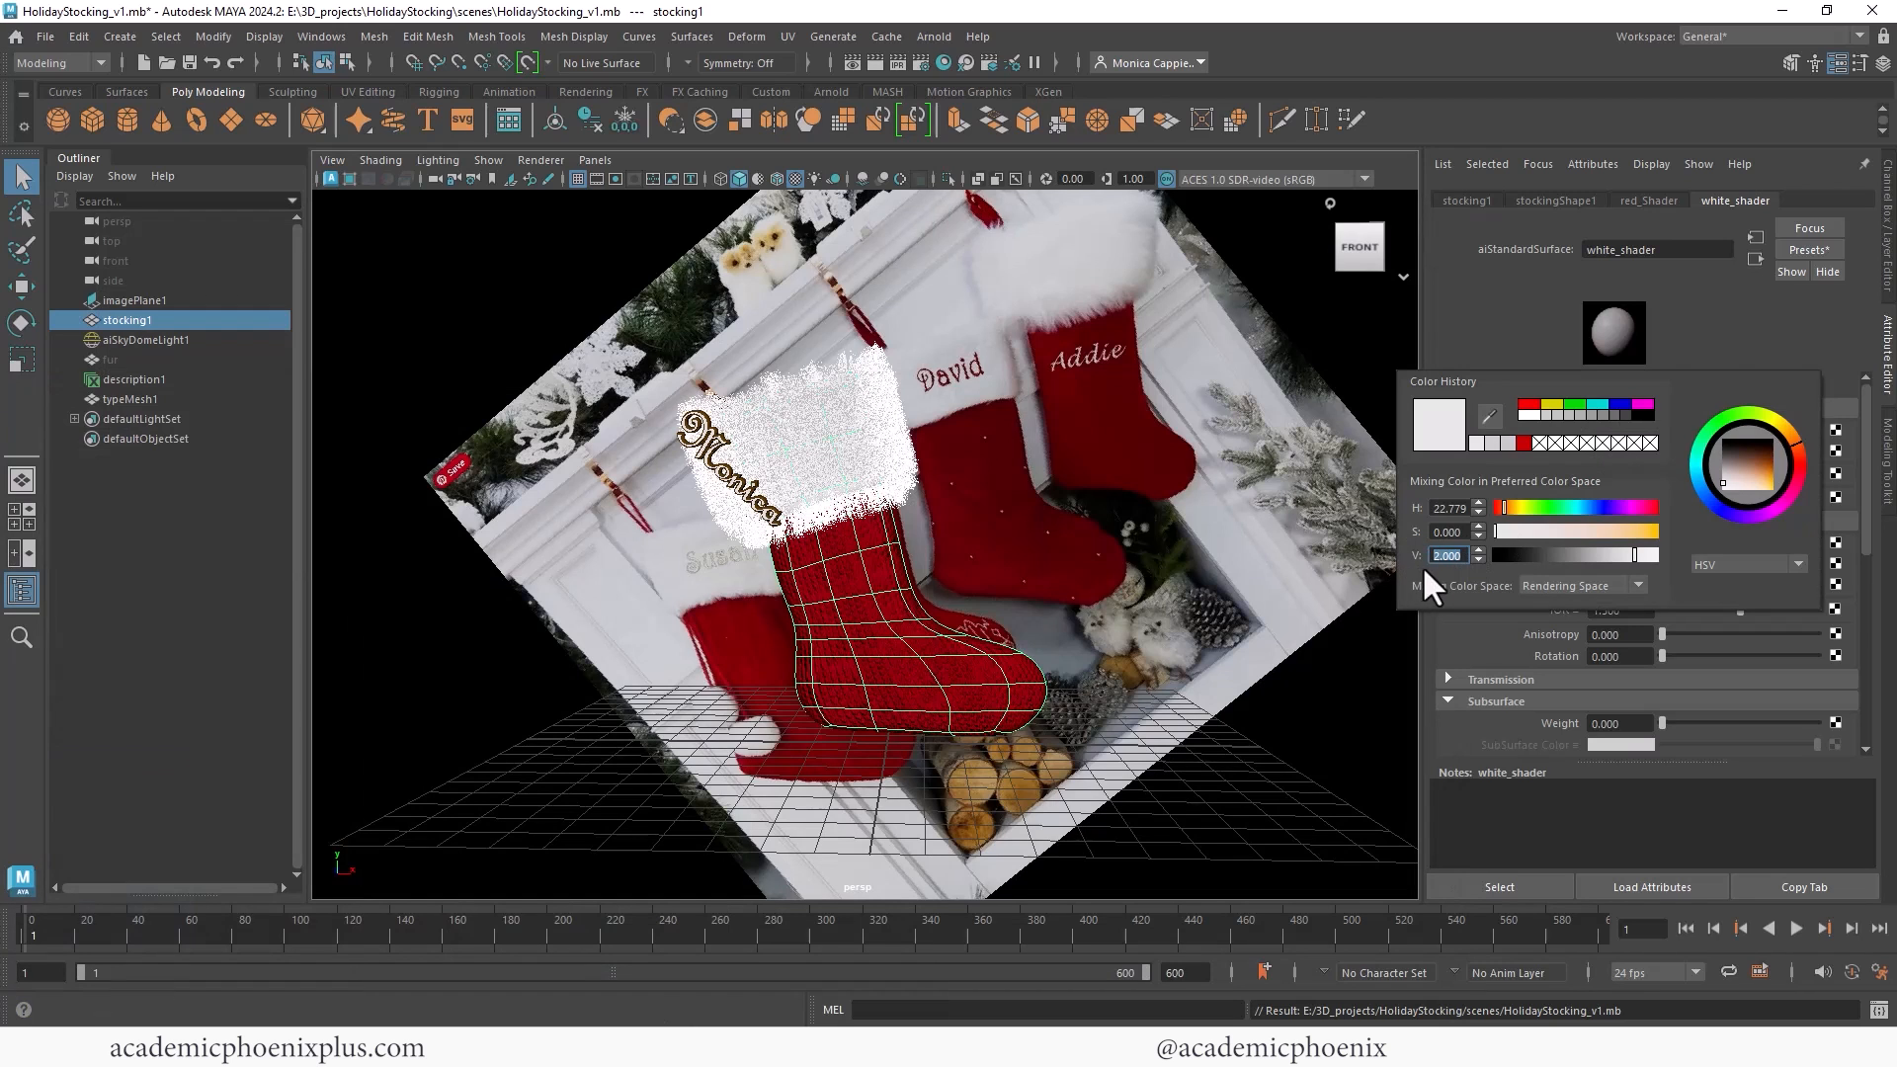
text(3)
key(Return)
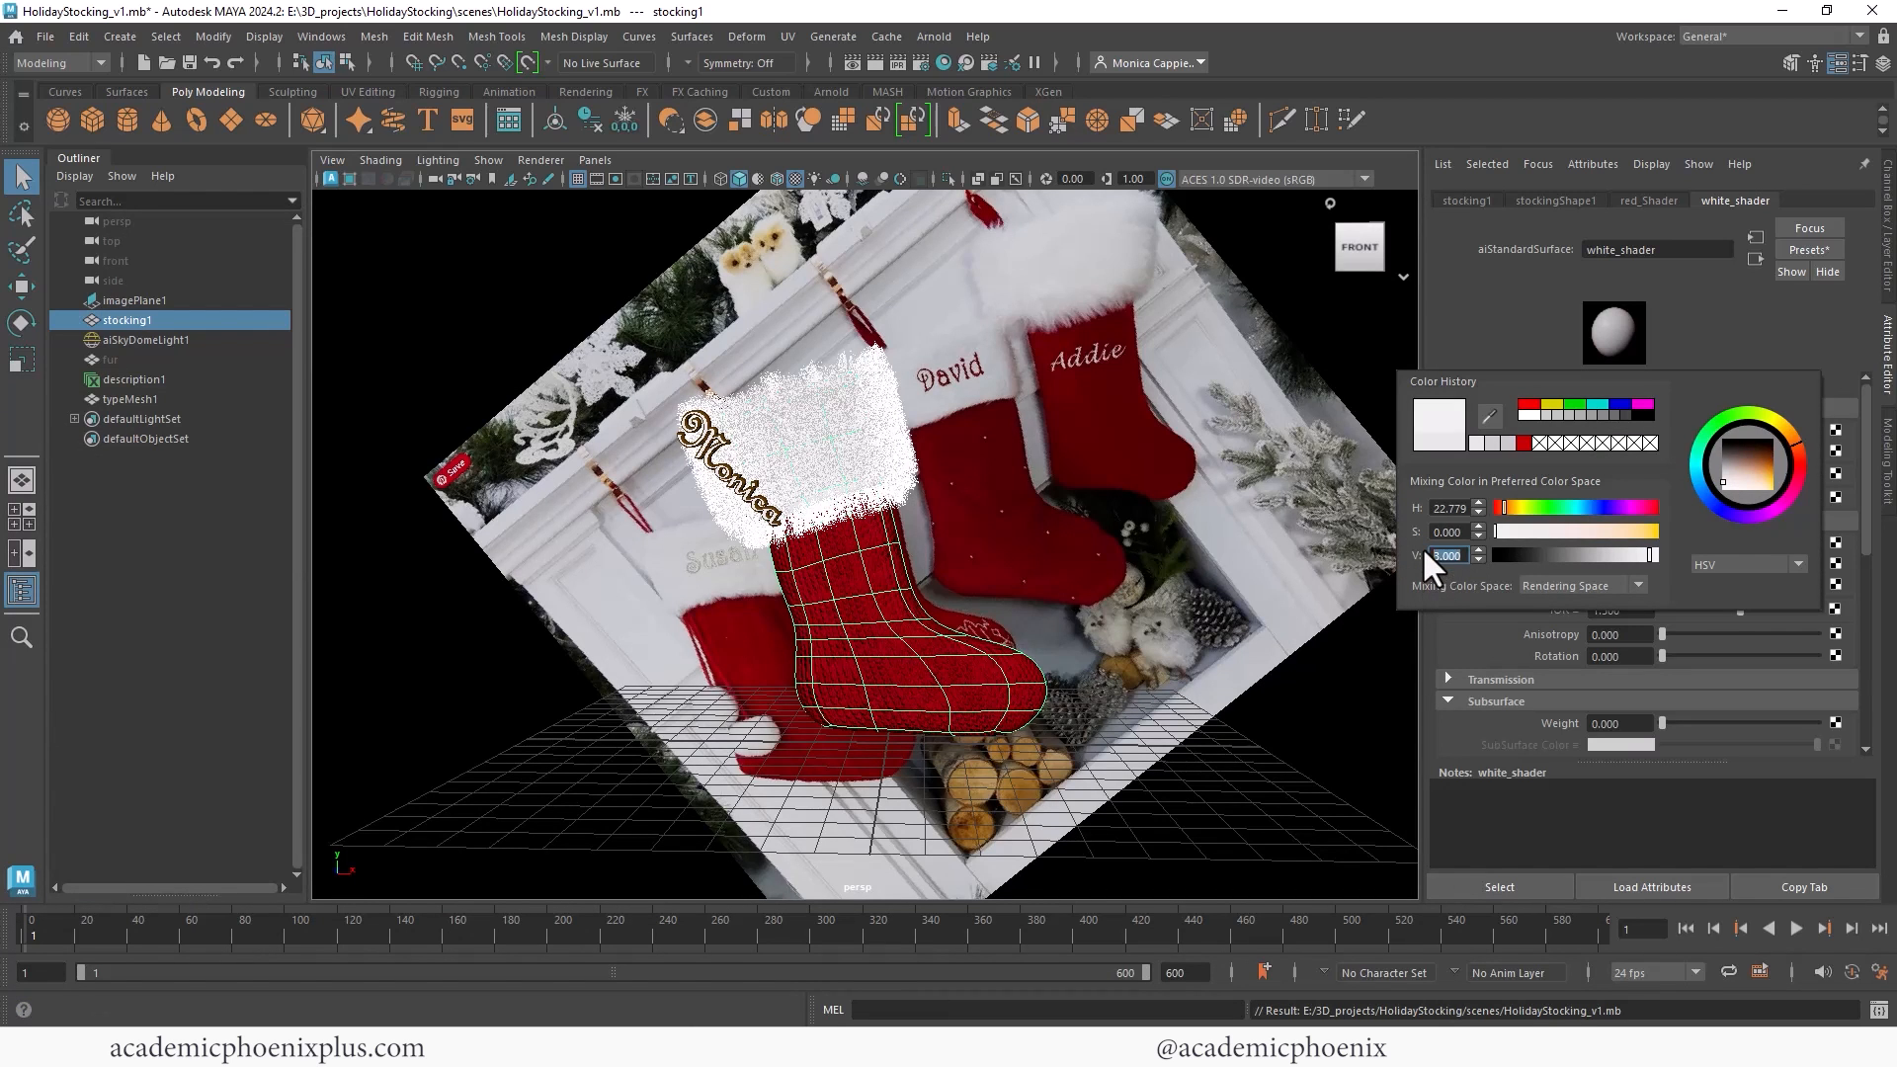
Step: Re-render the stocking in Arnold to check the brightened white shader and minimize the render view
key(alt+Tab)
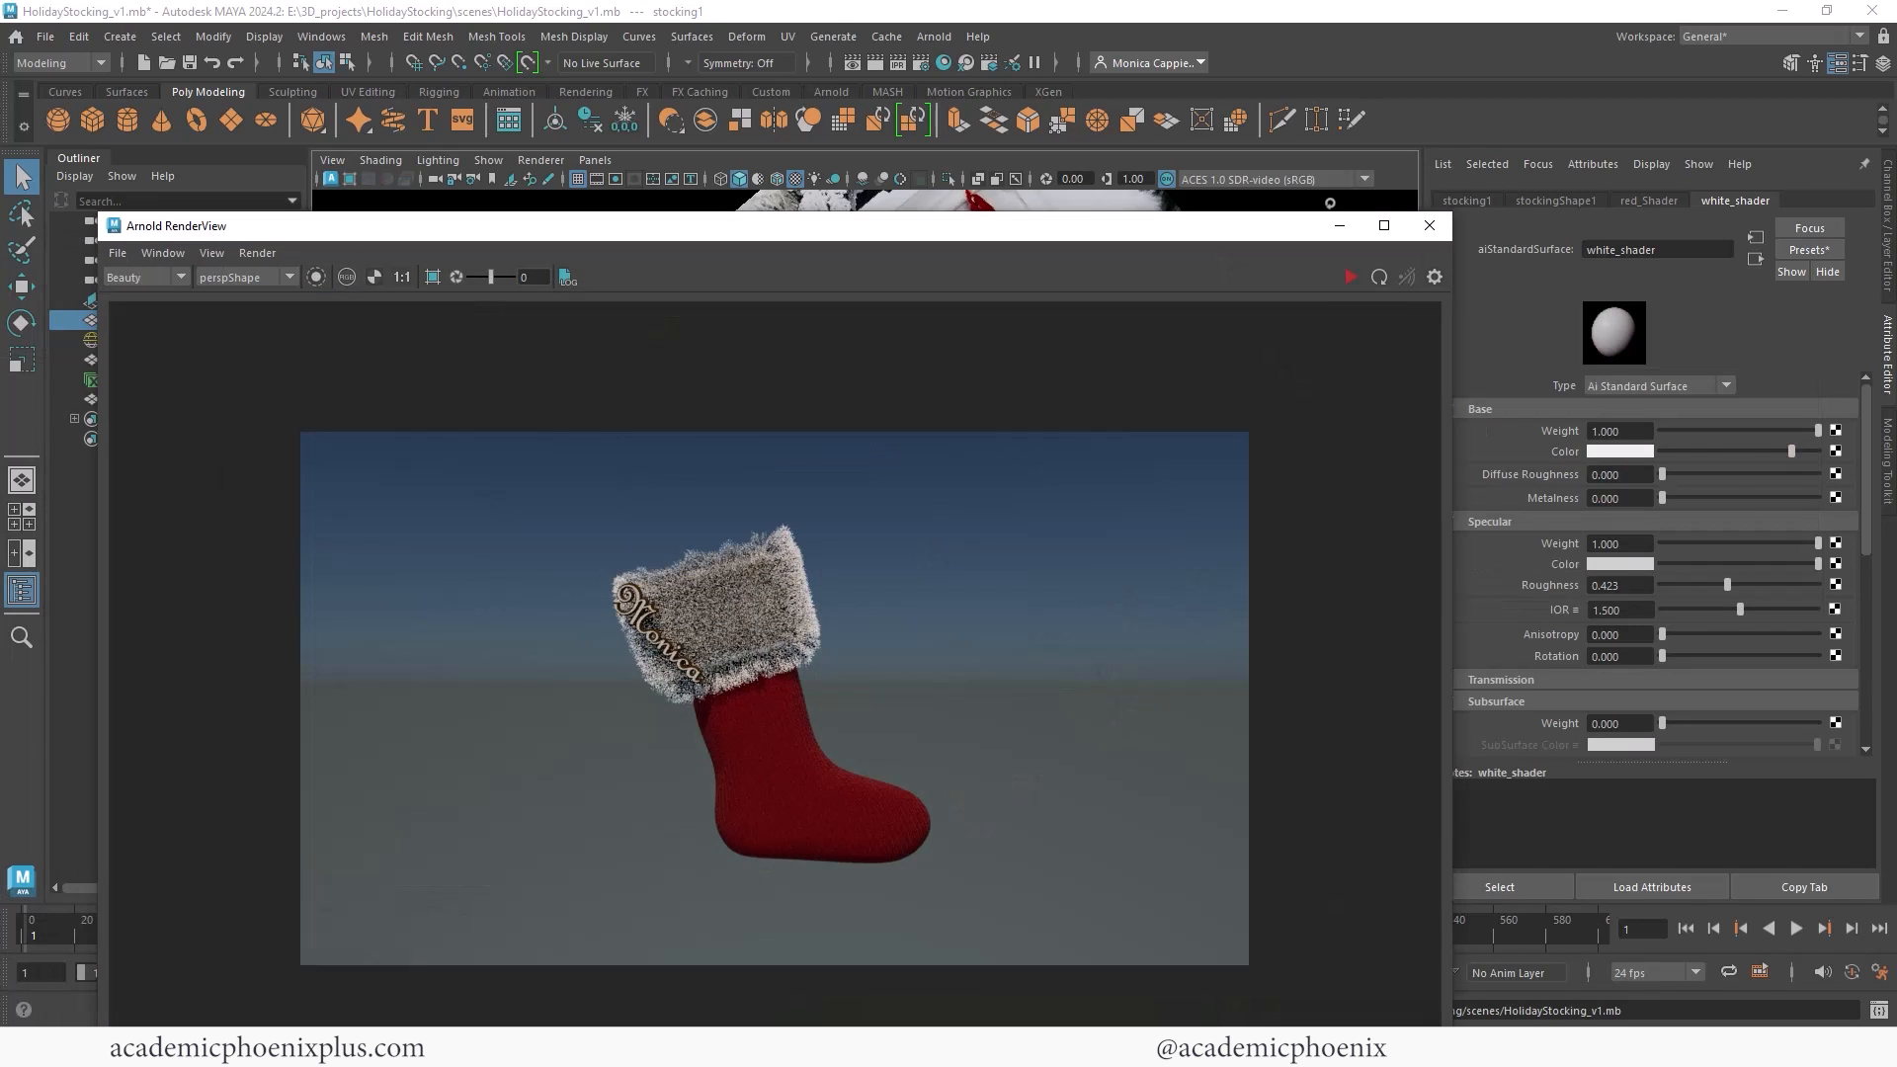
click(1347, 282)
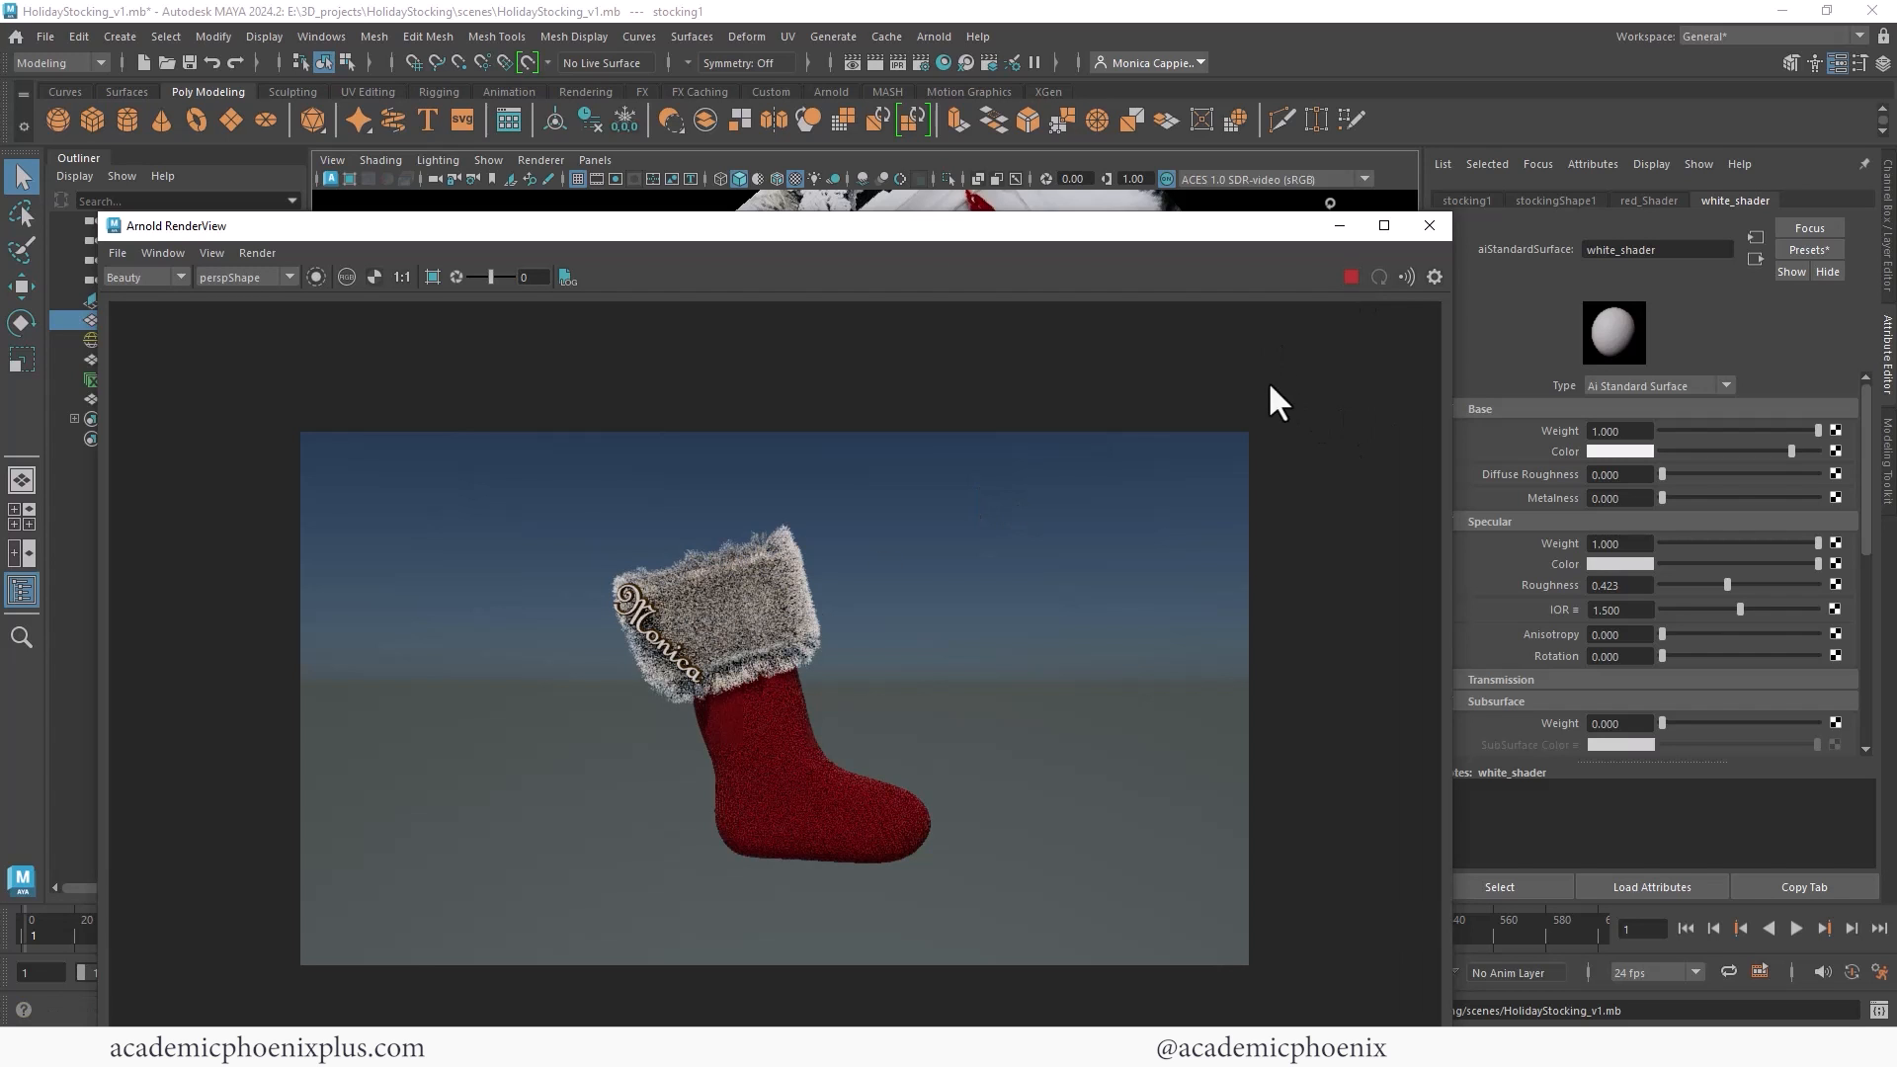
click(1336, 225)
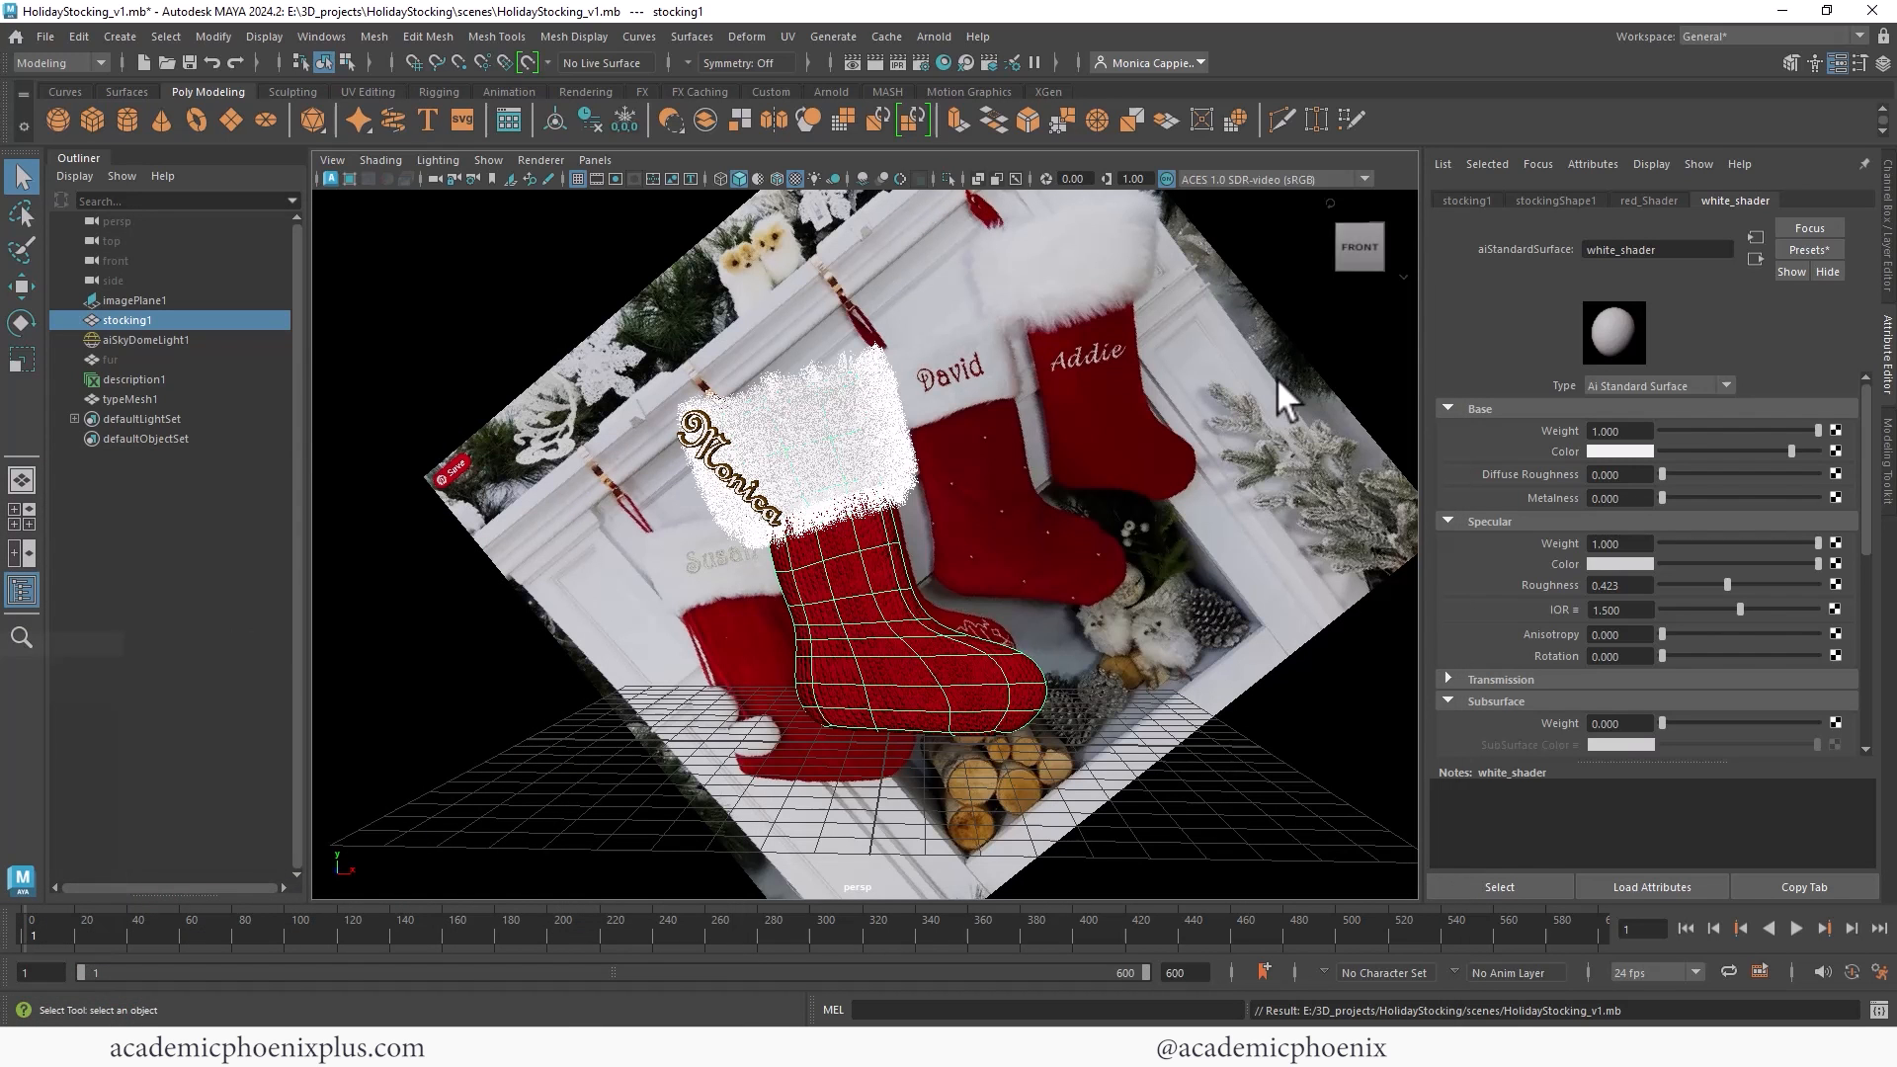
Step: Set the intensity of aiSkyDomeLight1 to 1.5
click(1621, 427)
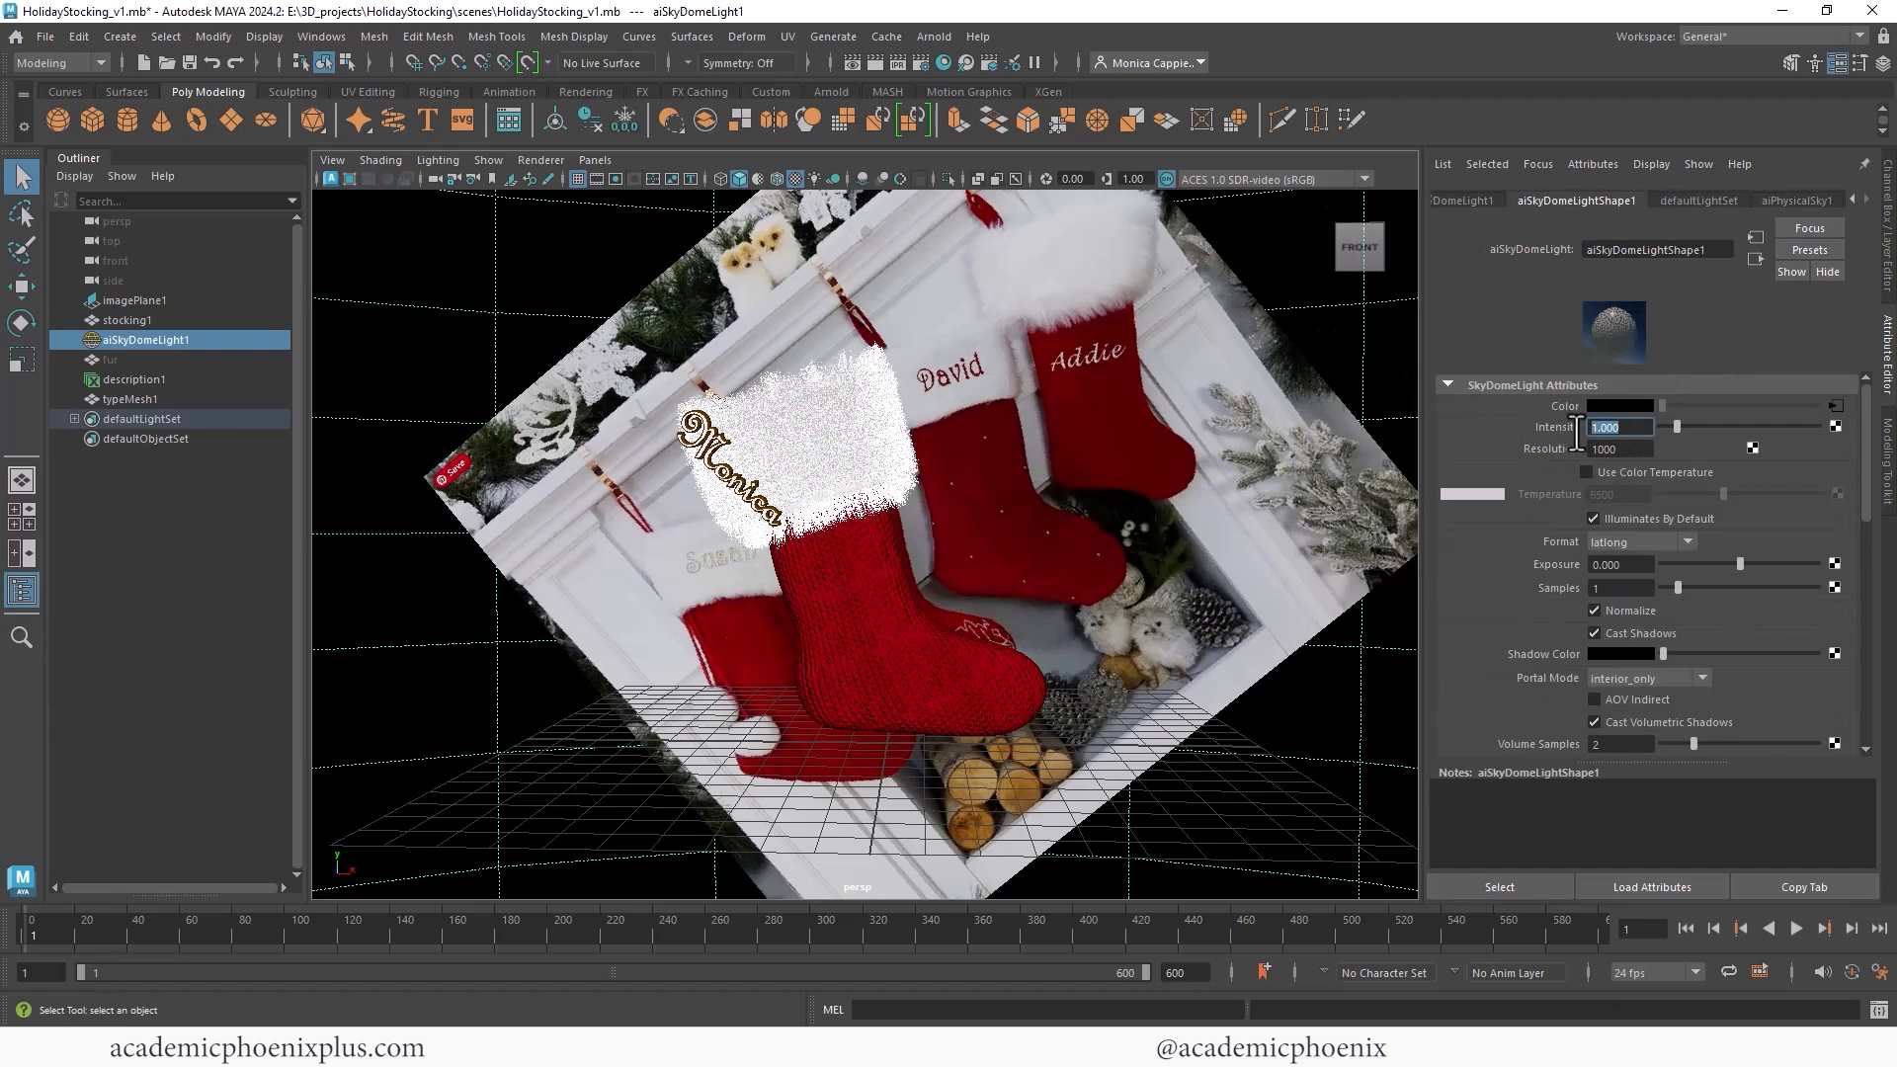
text(1.5)
key(Return)
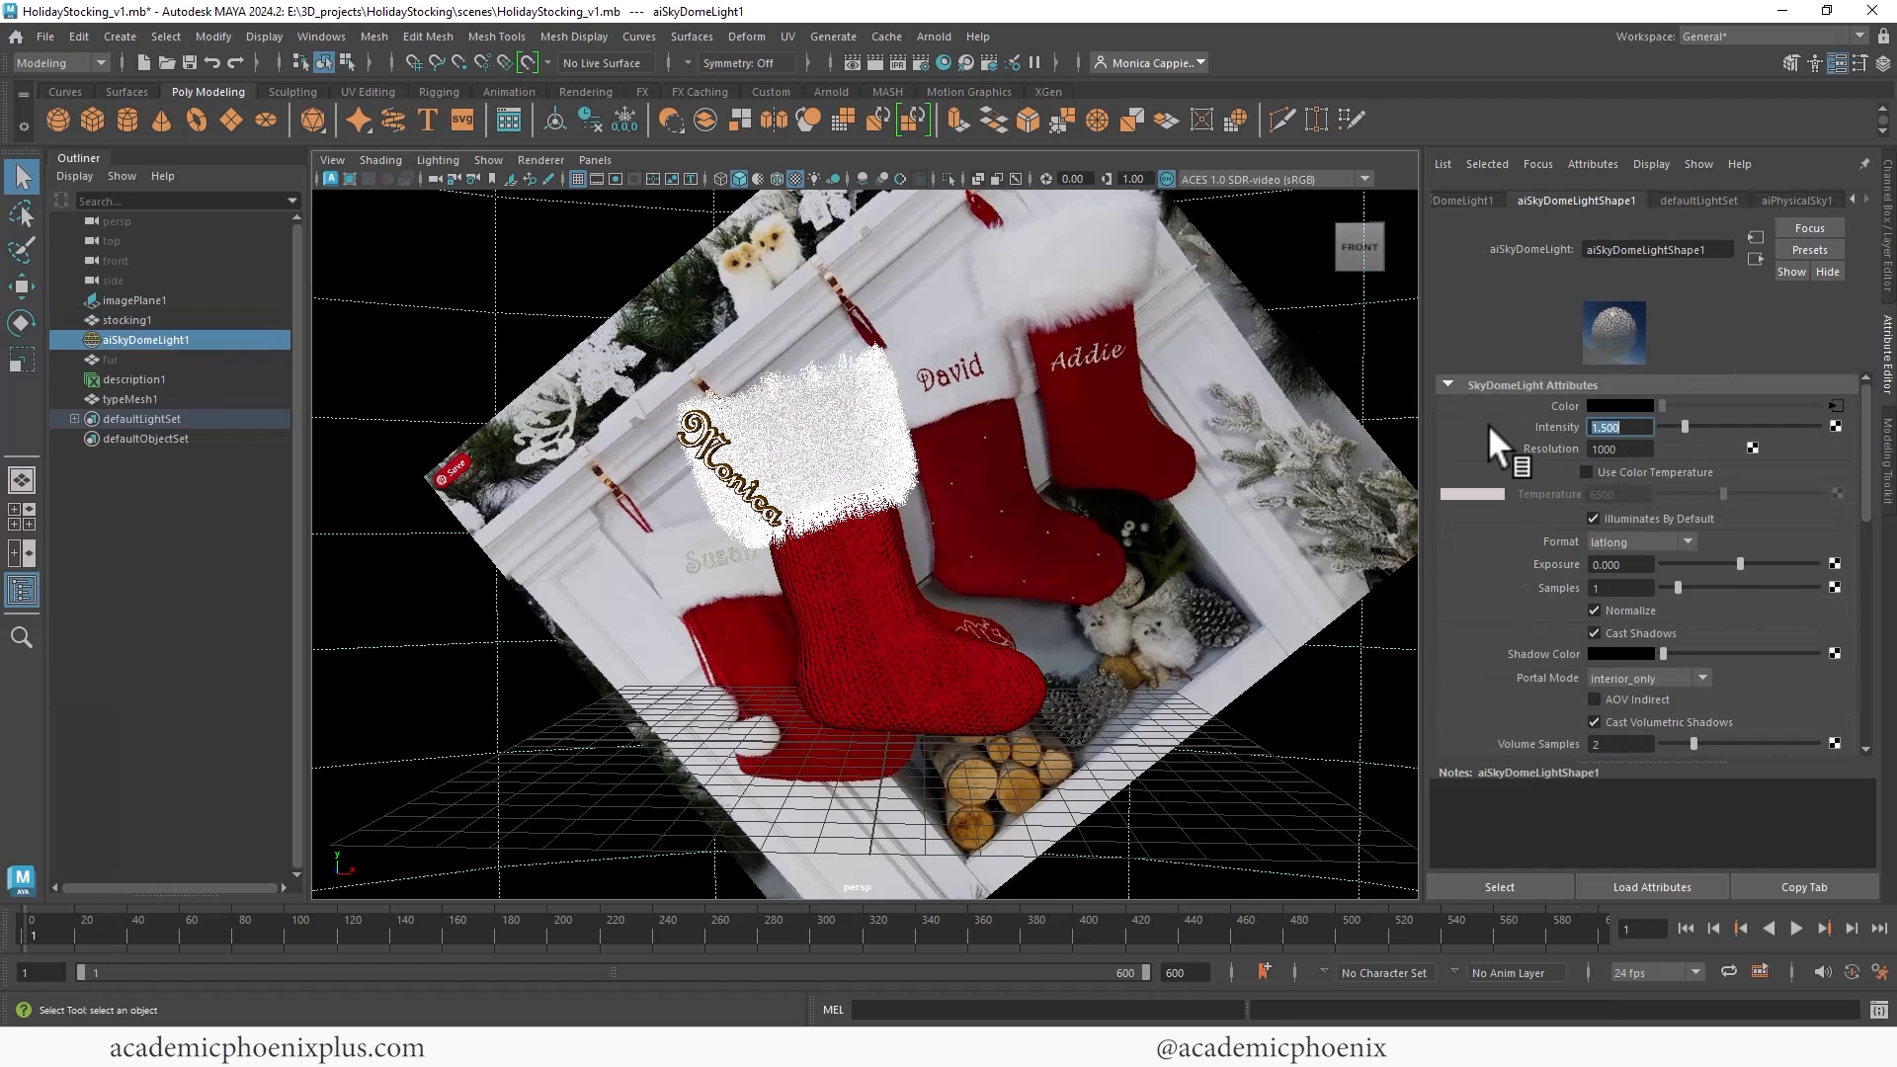
Step: Freeze the stocking's transformations and slightly darken the subsurface radius color of red_Shader
click(882, 563)
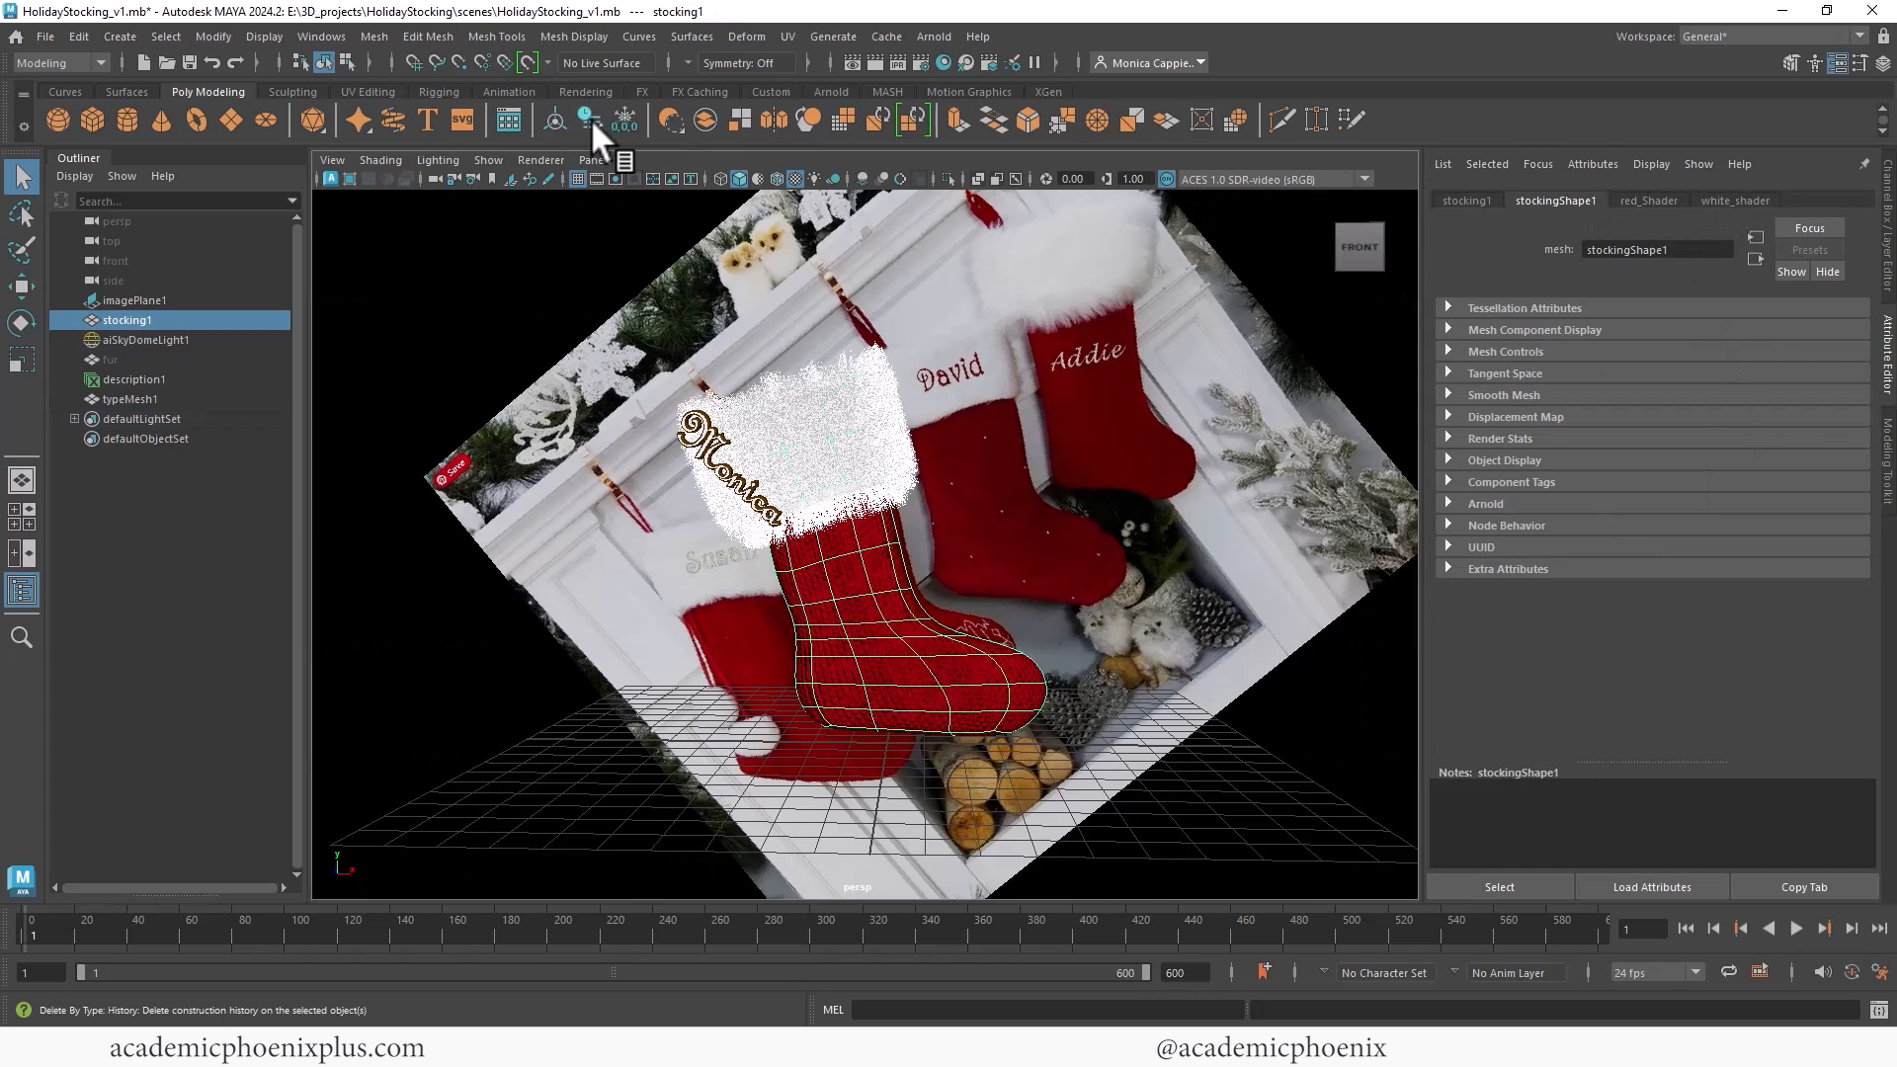
click(624, 121)
click(1670, 198)
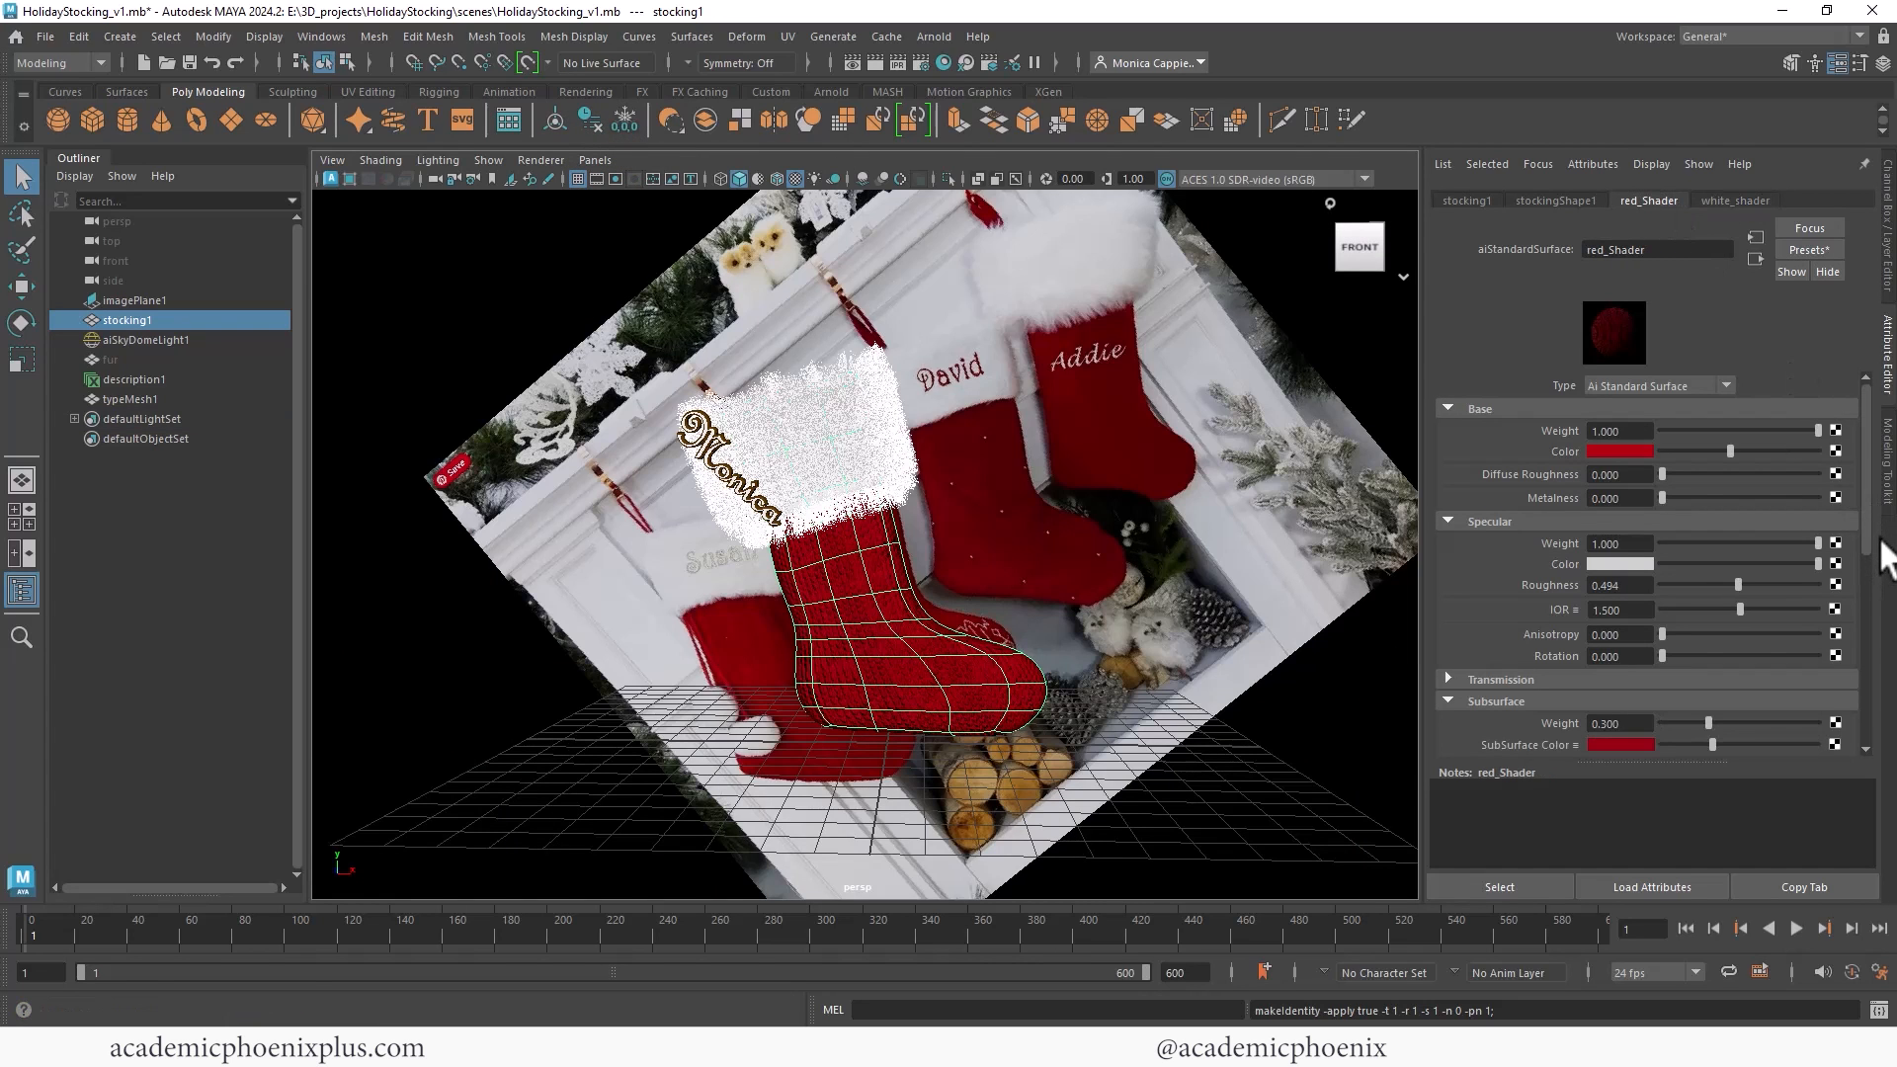
drag(1866, 540, 1833, 626)
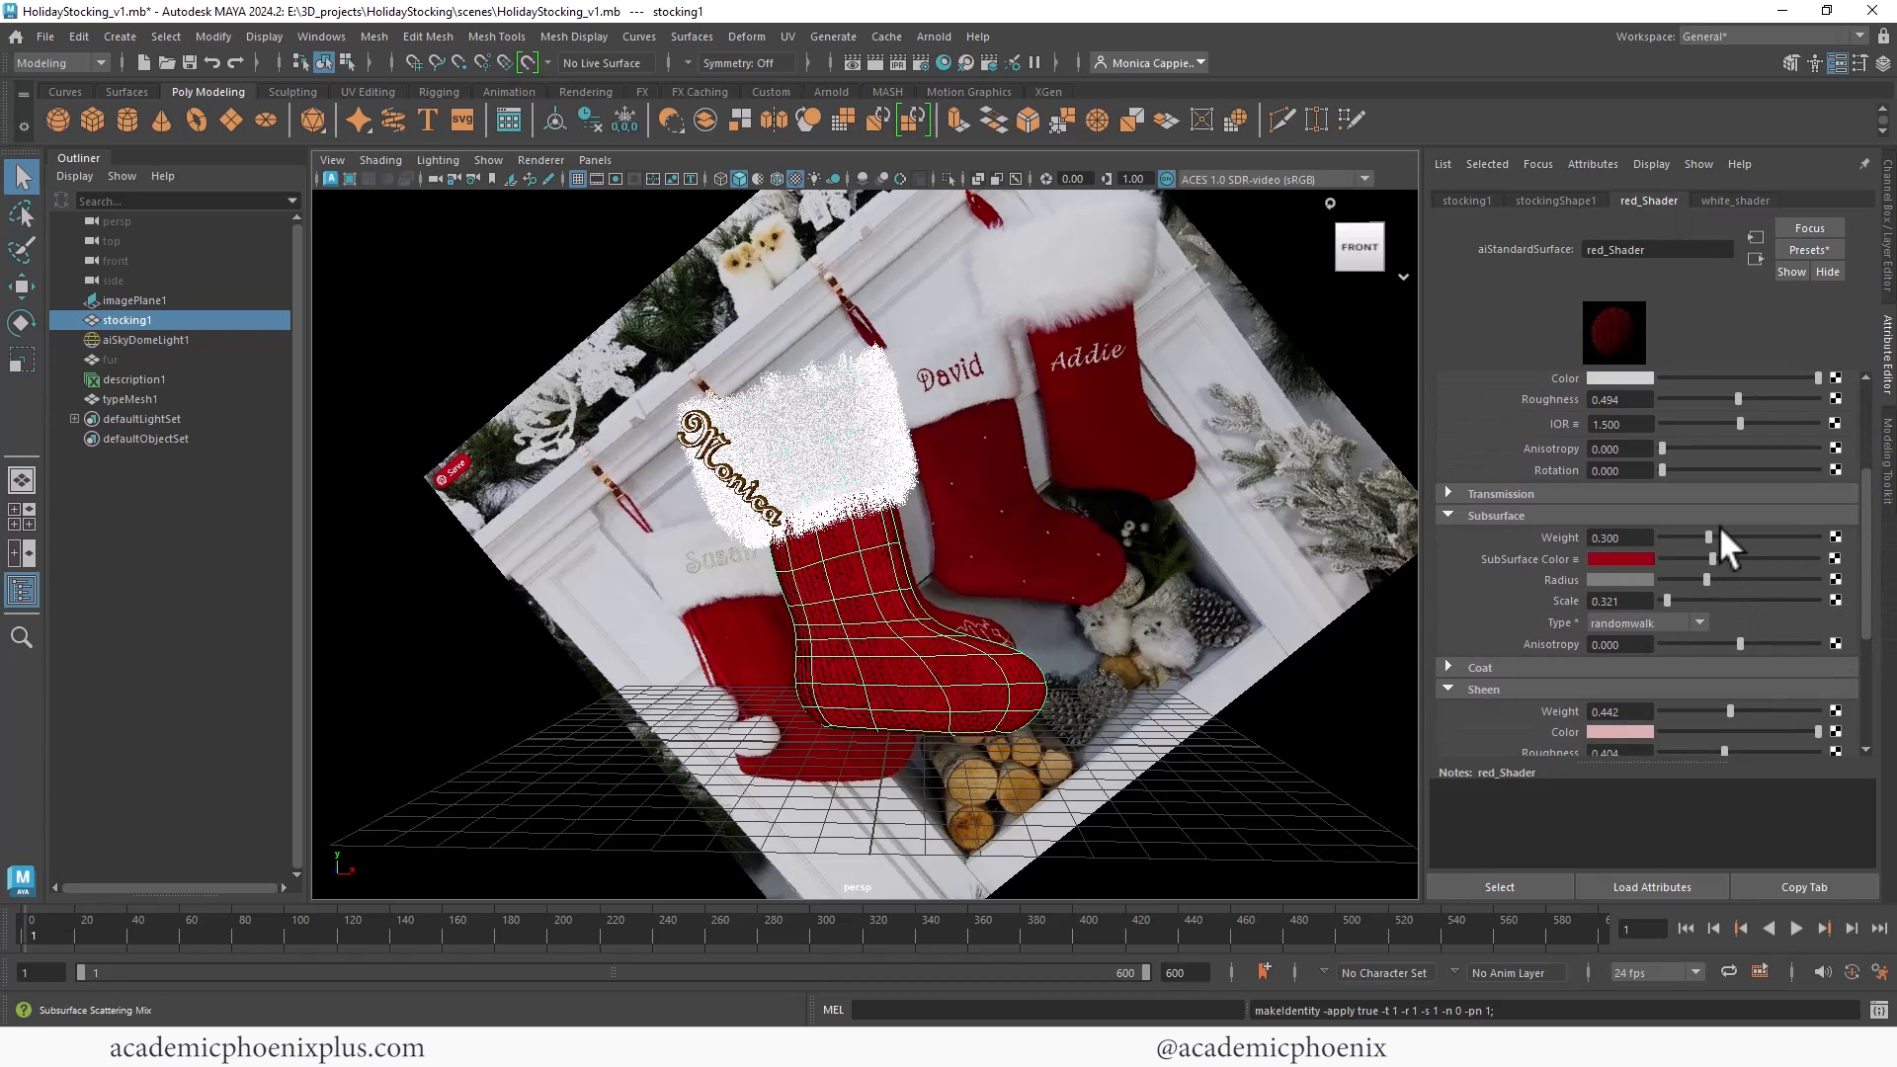
drag(1703, 579, 1689, 578)
click(1642, 579)
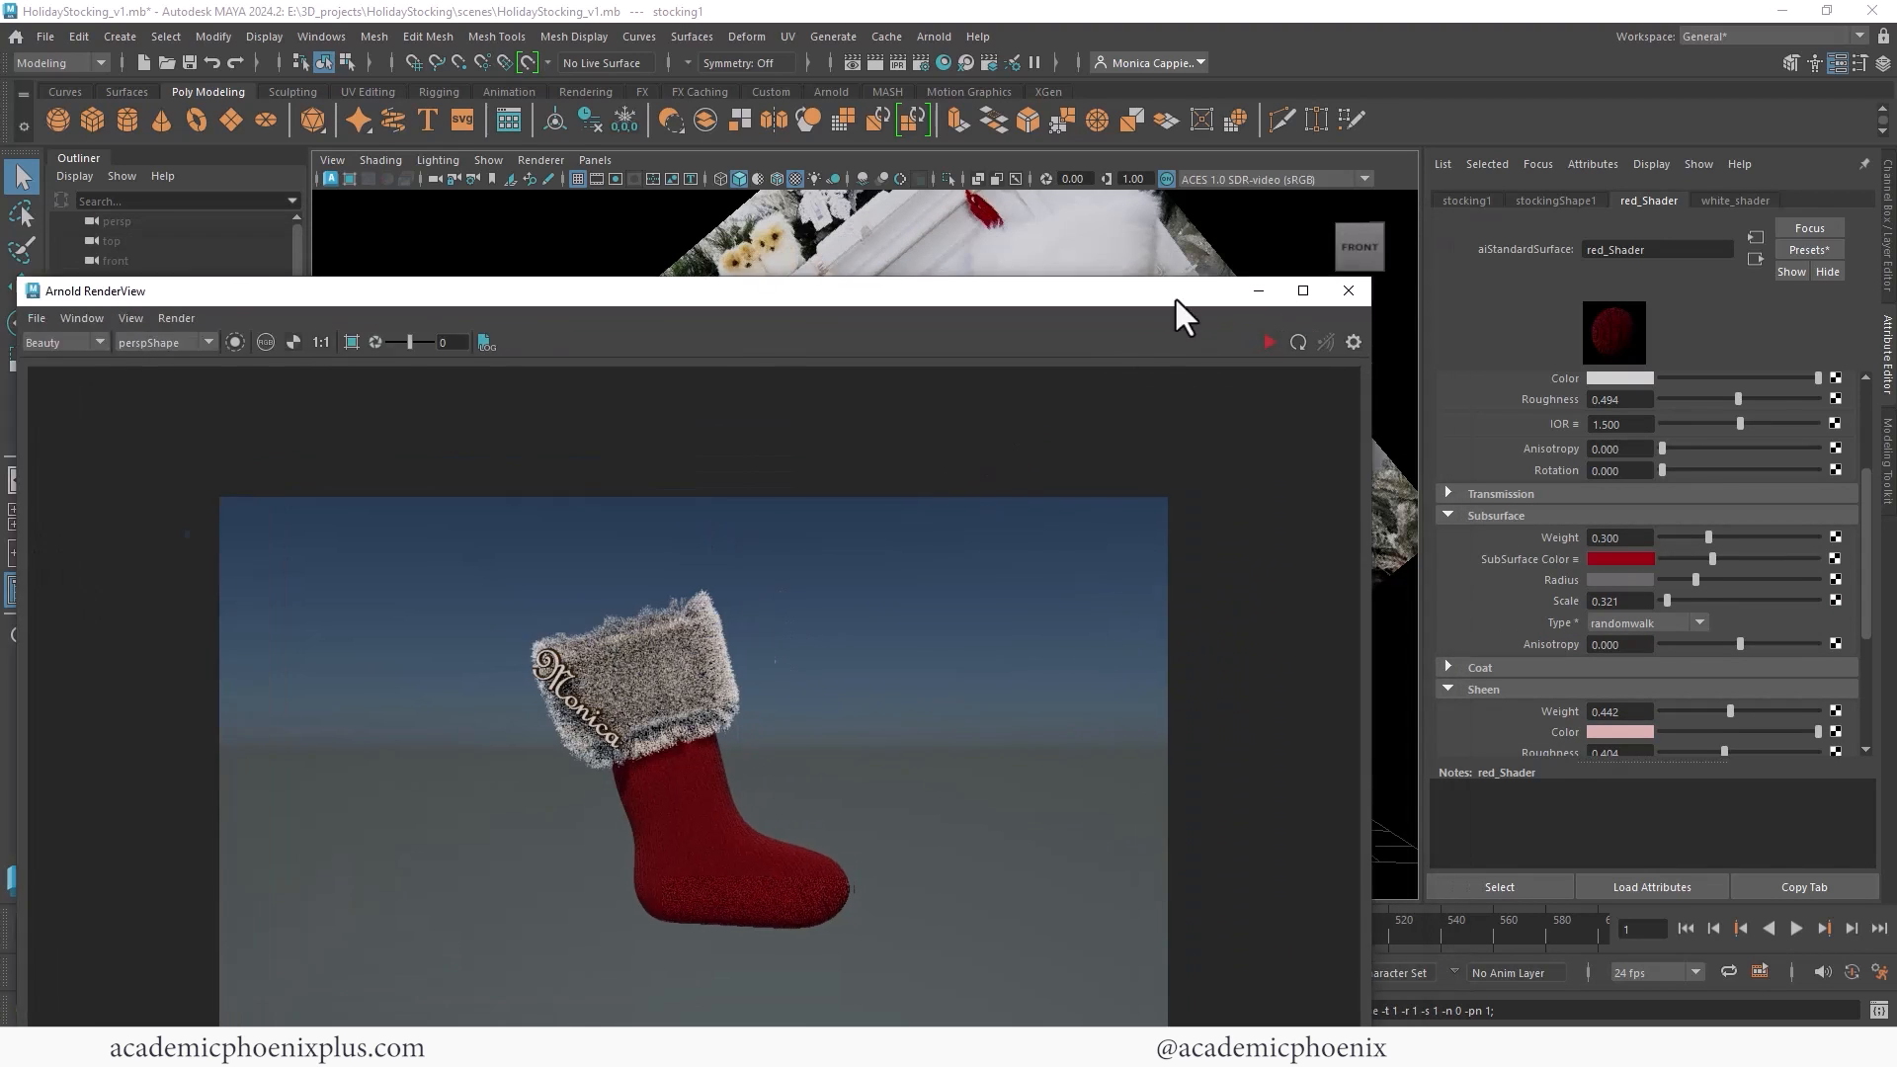
Step: Lower the sky dome light's camera visibility to 0 to remove the sky from the render background
click(1301, 235)
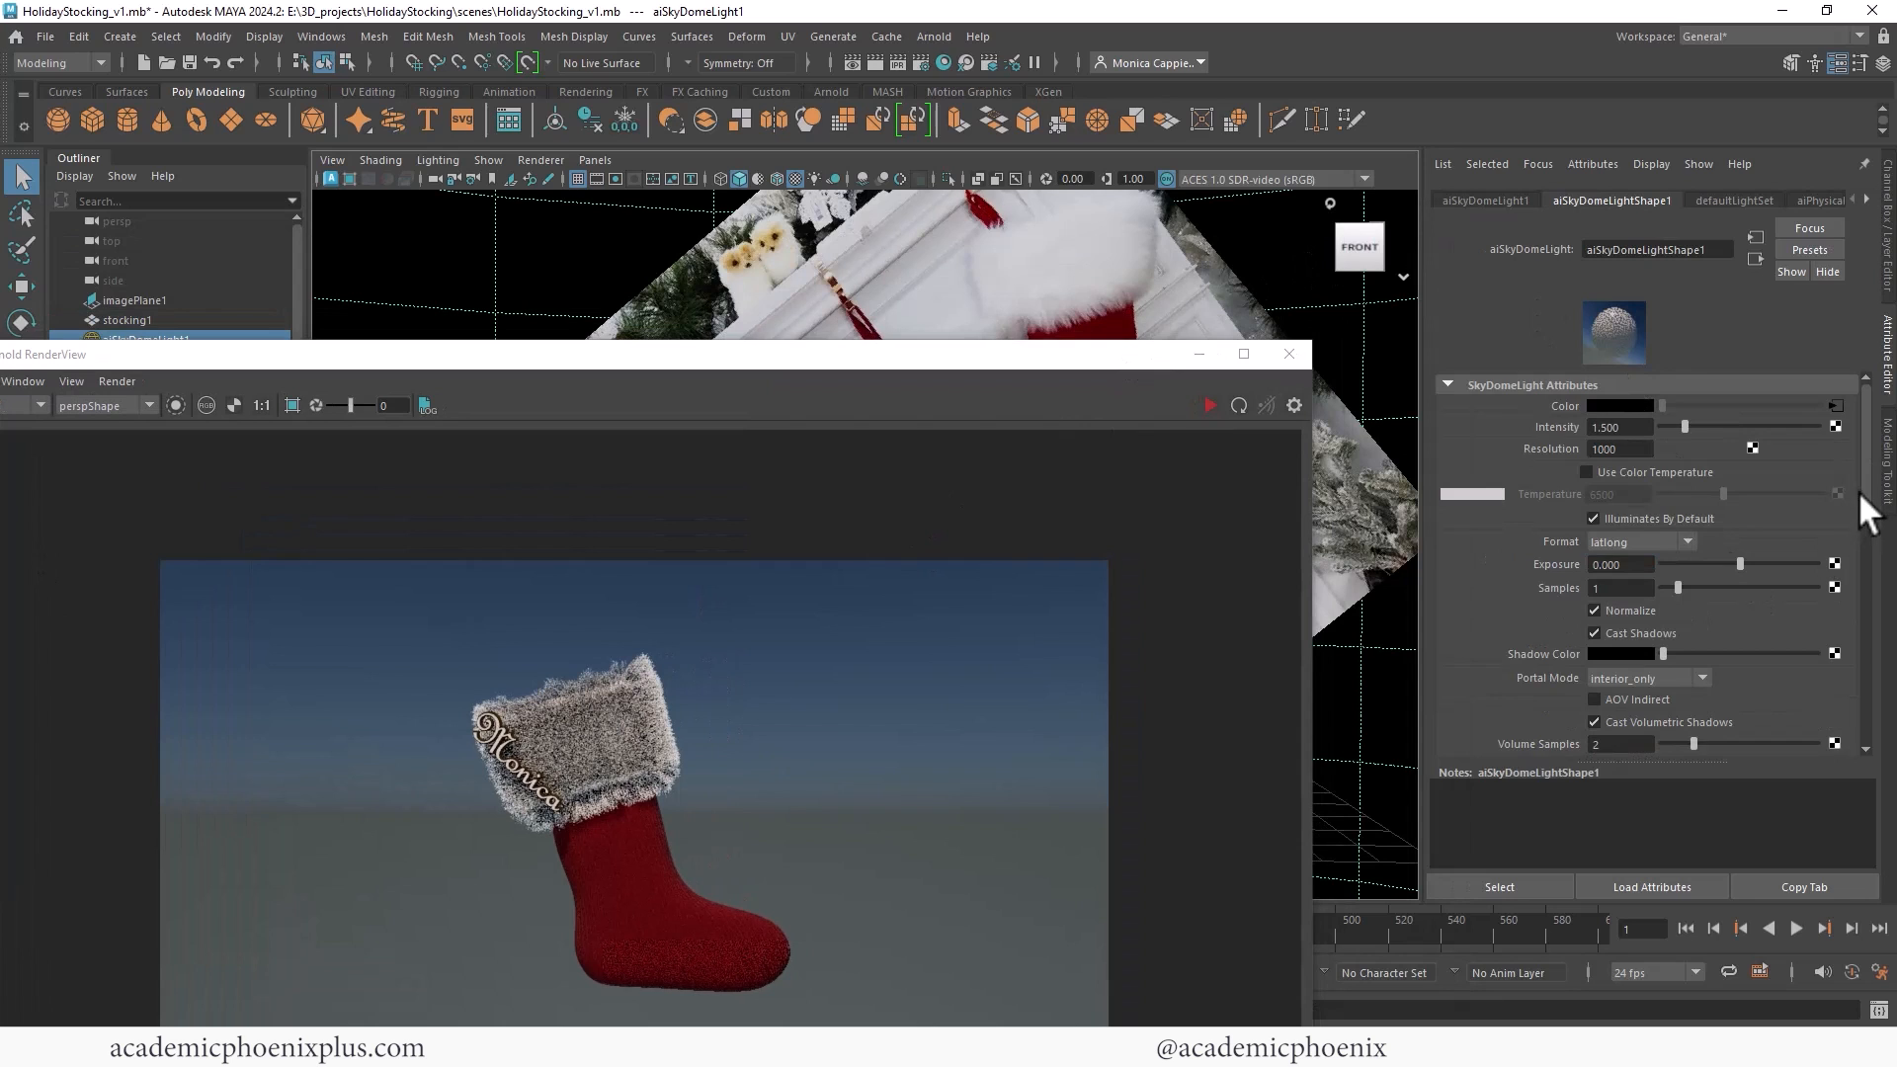
drag(1859, 490, 1870, 608)
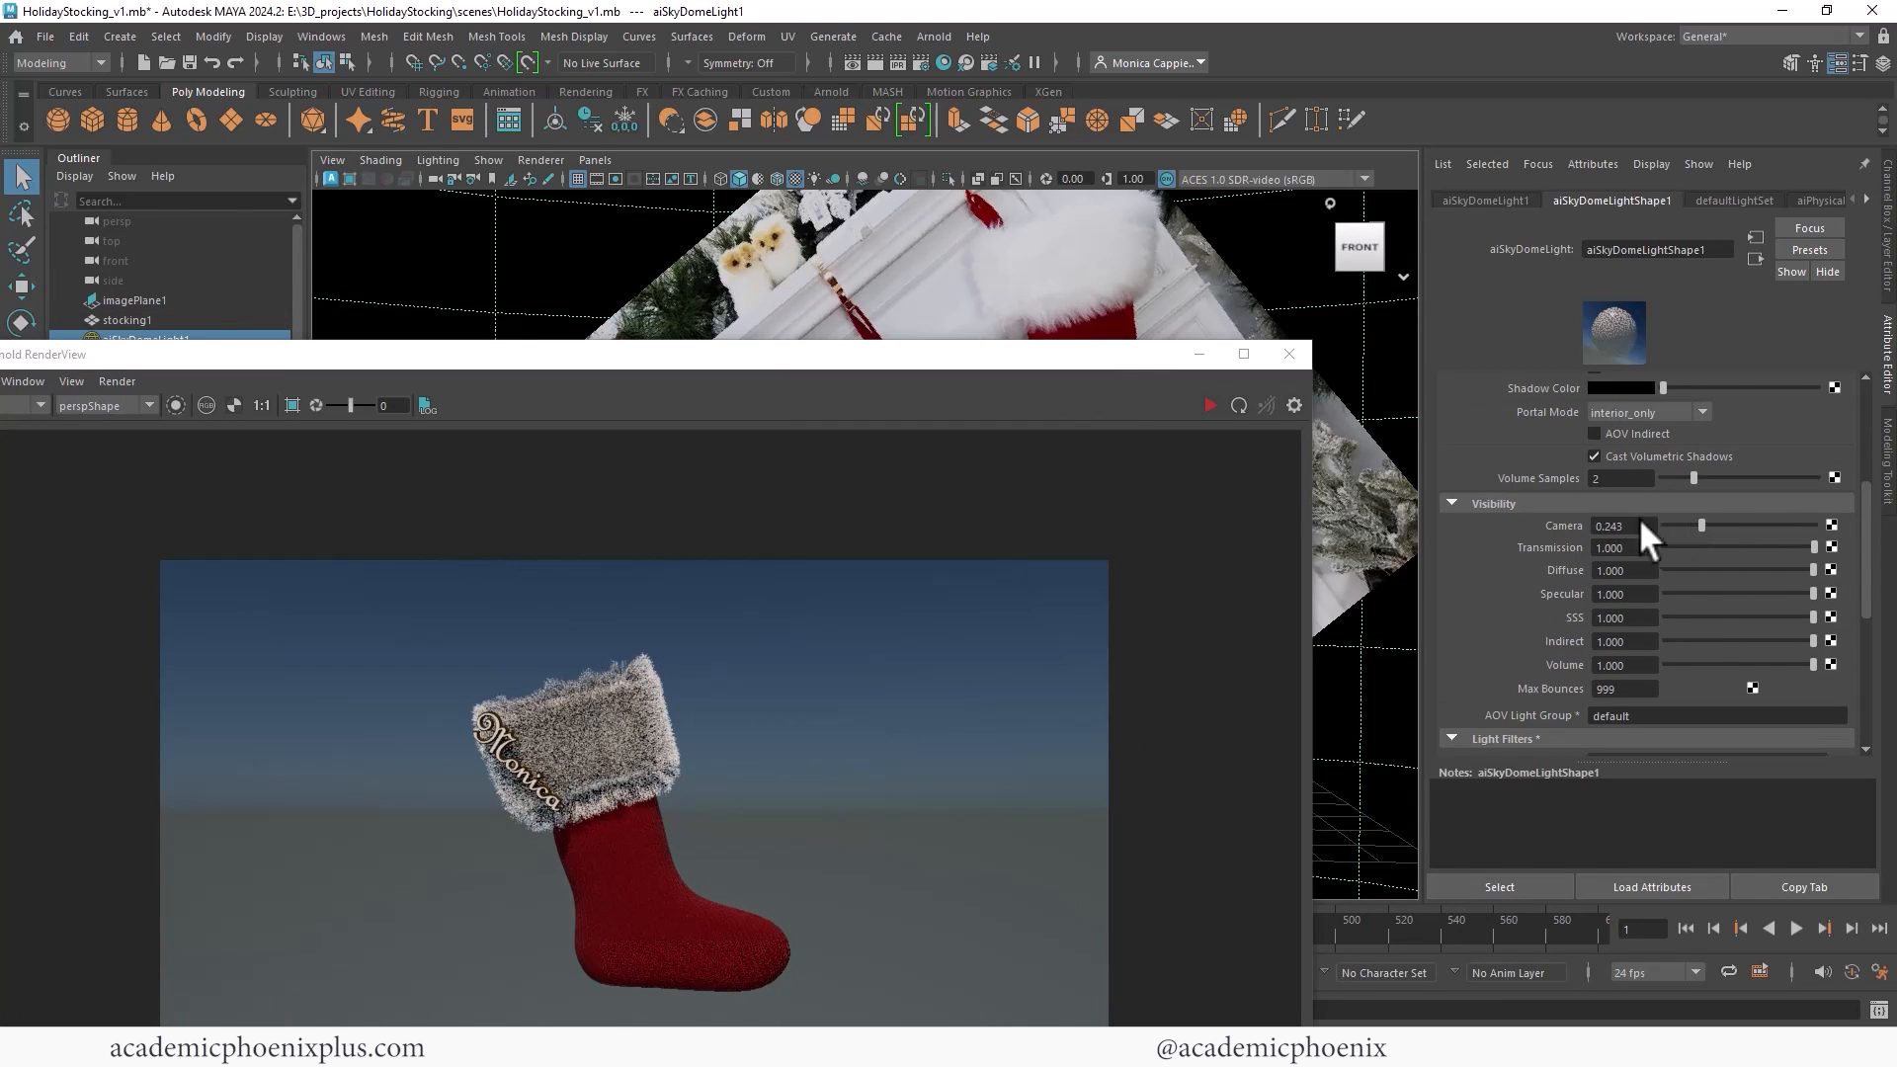
drag(1701, 525, 1664, 525)
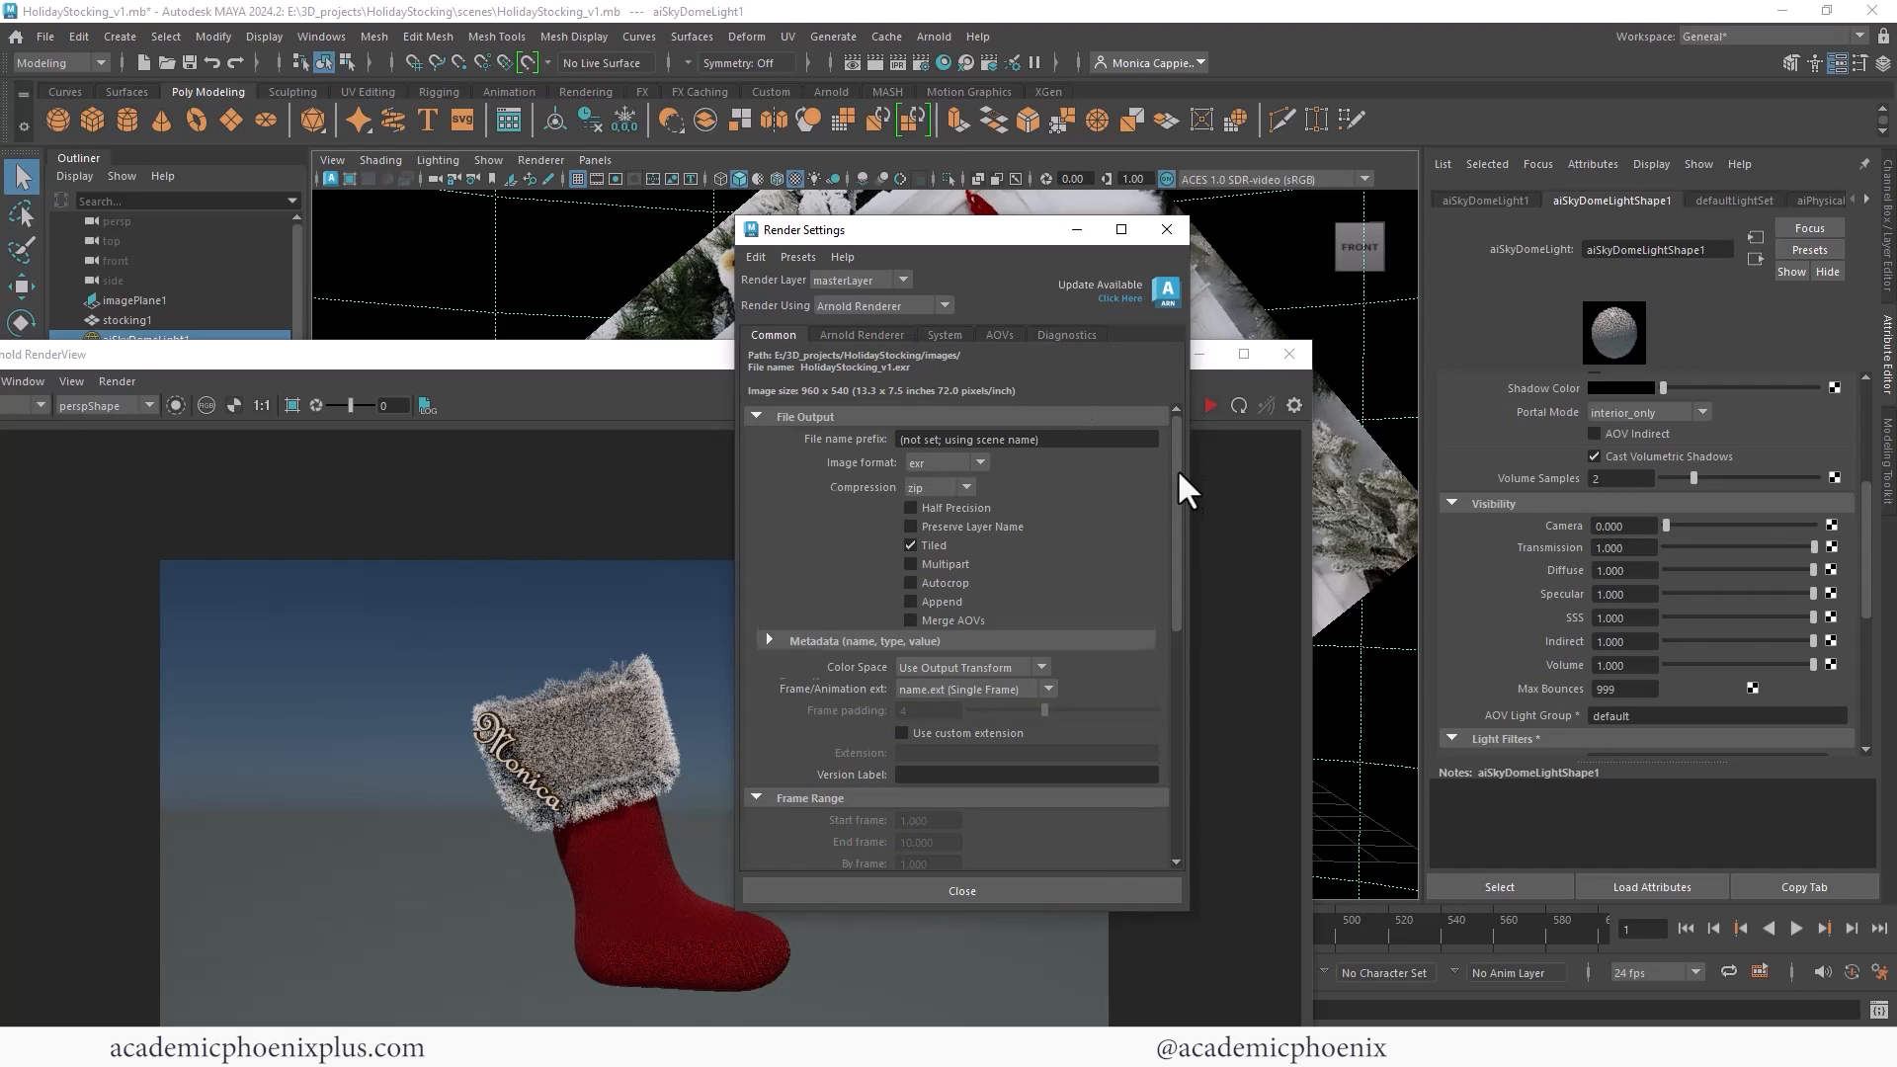
drag(1177, 471, 1176, 671)
click(956, 632)
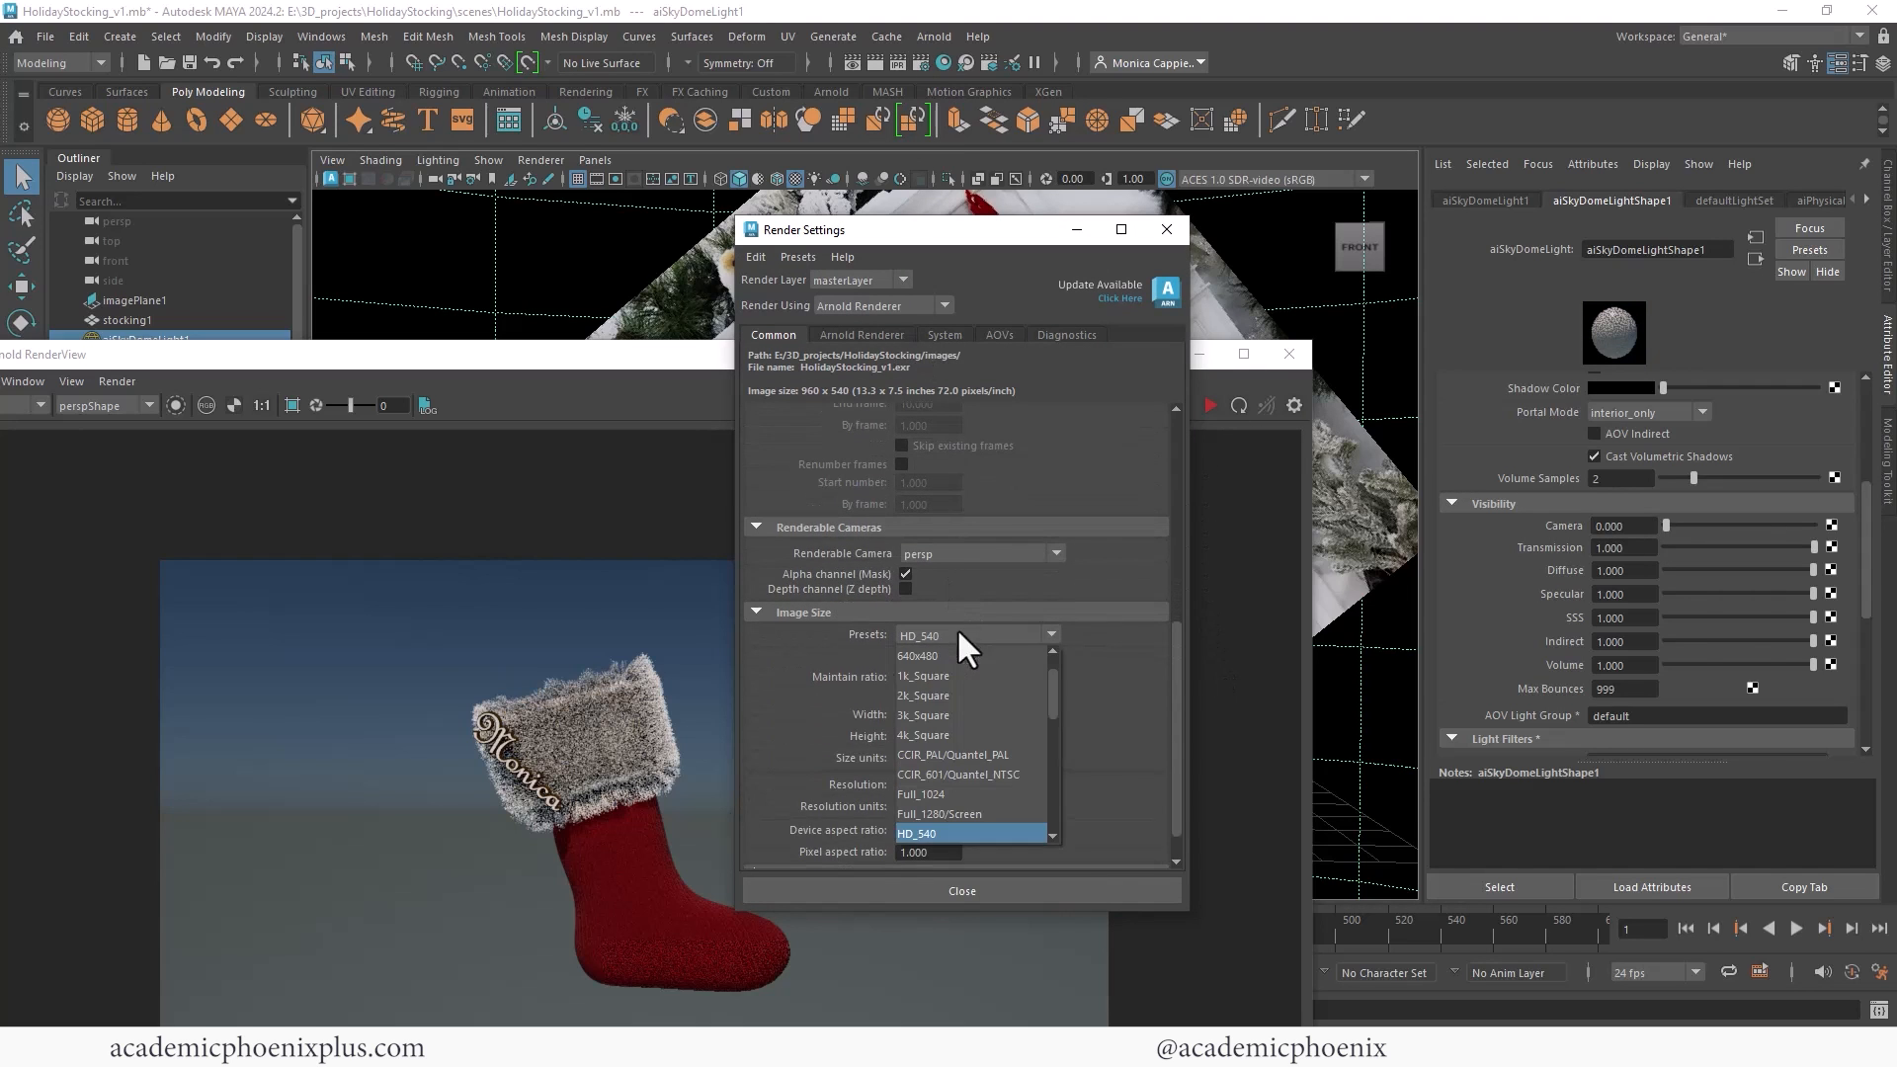
click(1045, 713)
click(1028, 613)
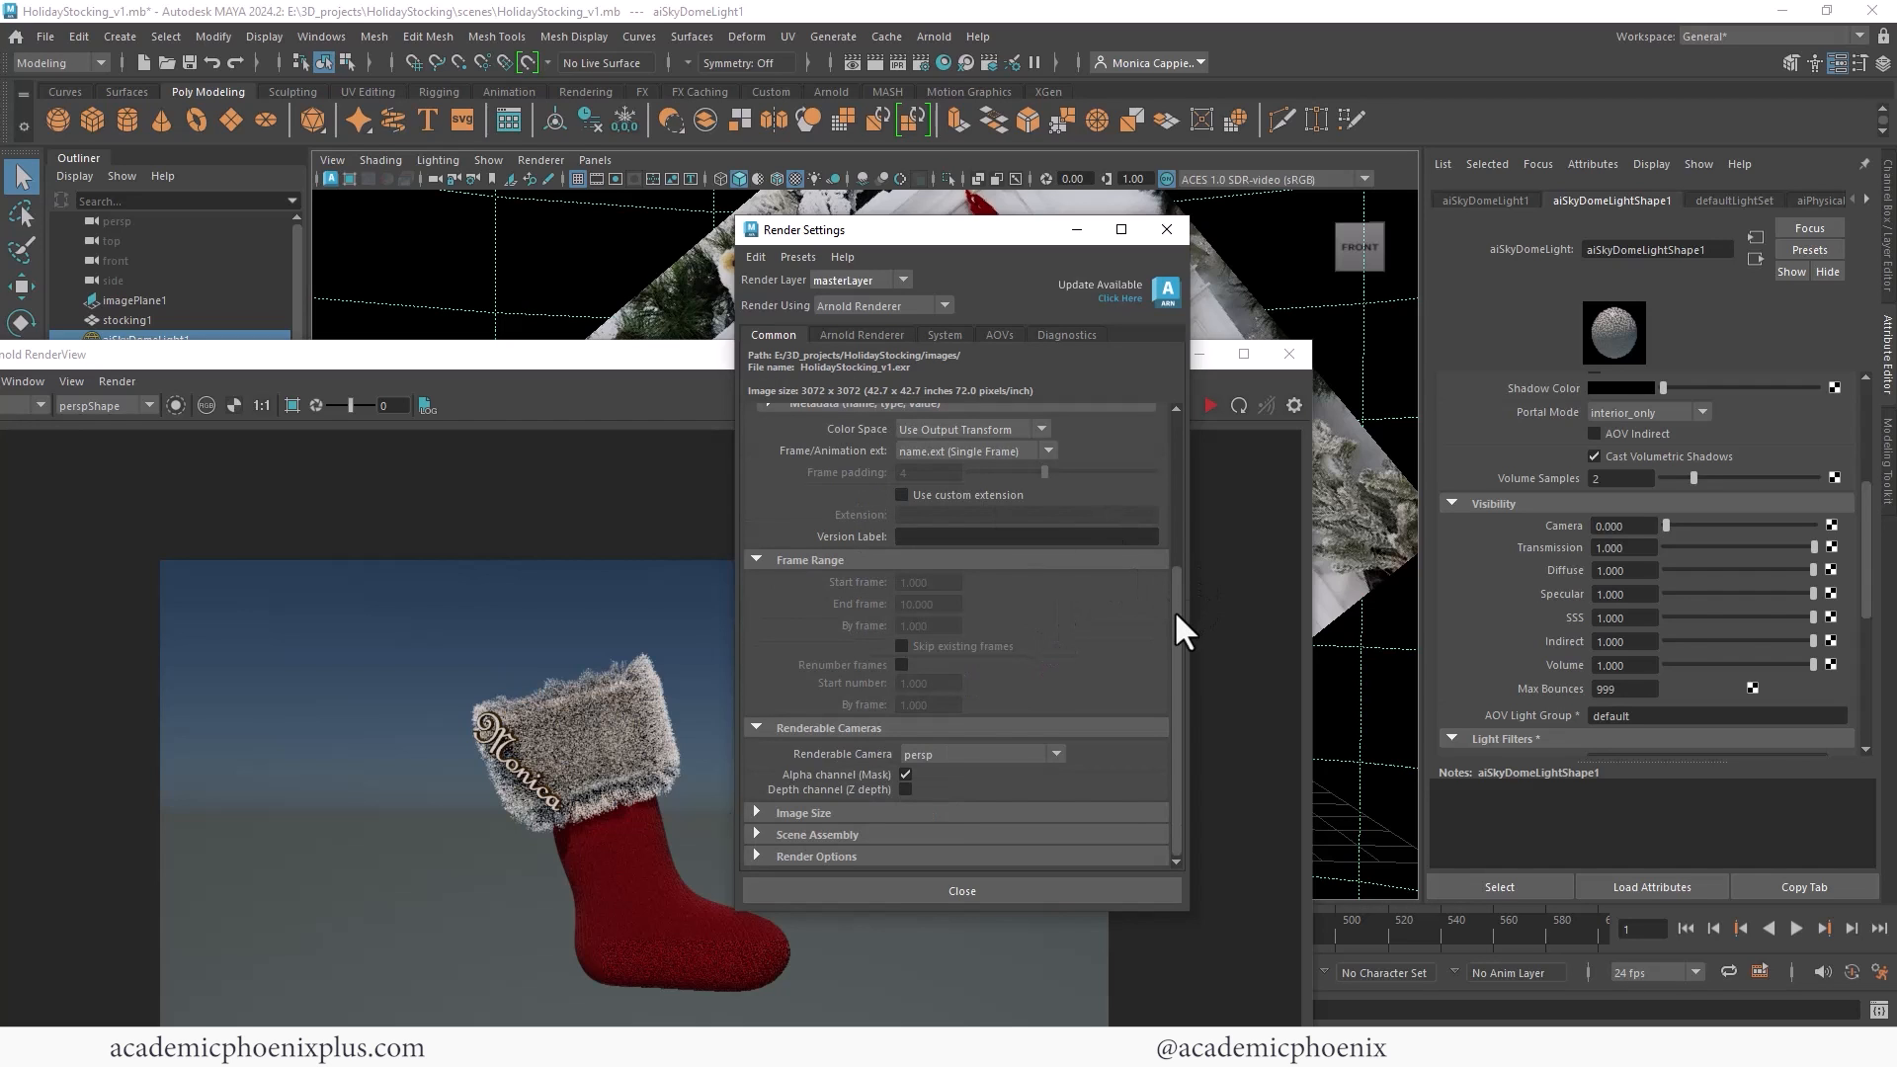
Step: Set the render image size to the HD_720 preset in the render settings
drag(1174, 609, 1172, 684)
click(868, 810)
scroll(1051, 720, down, 5)
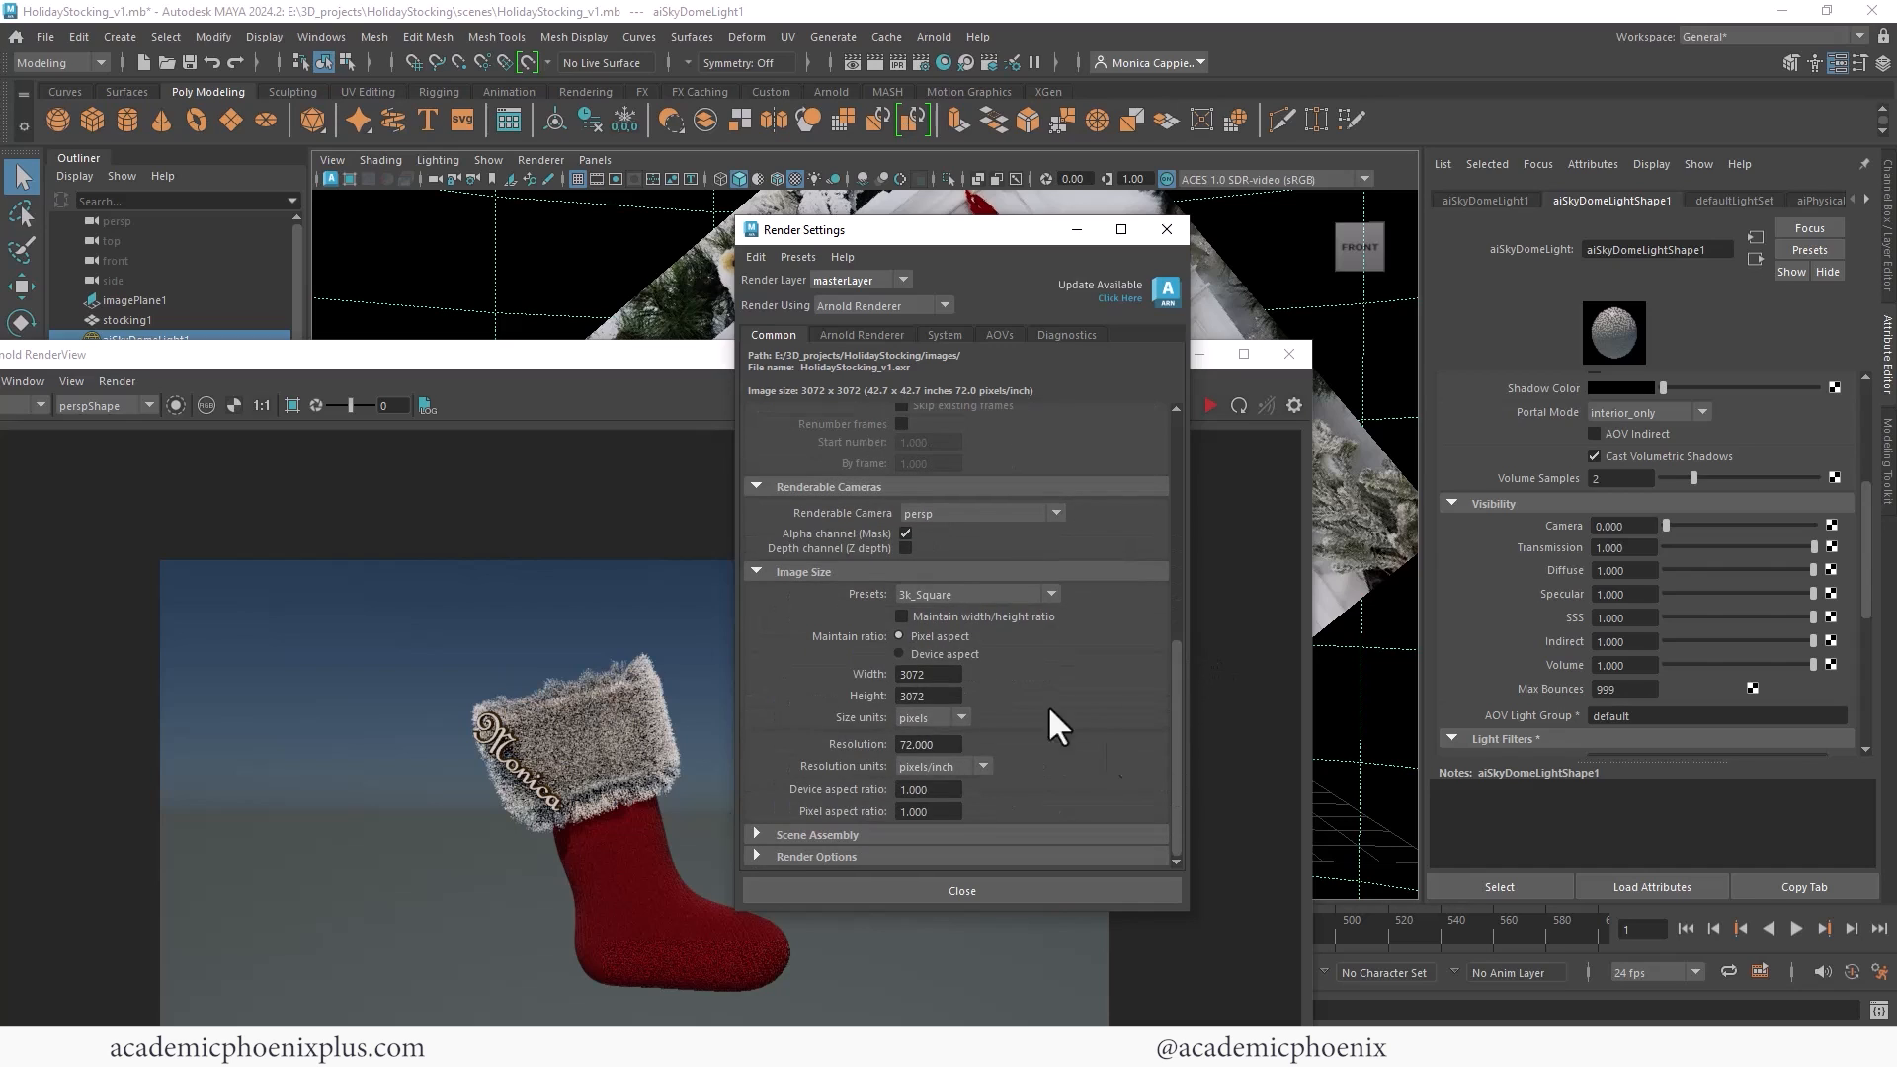
click(929, 594)
scroll(1059, 725, down, 1)
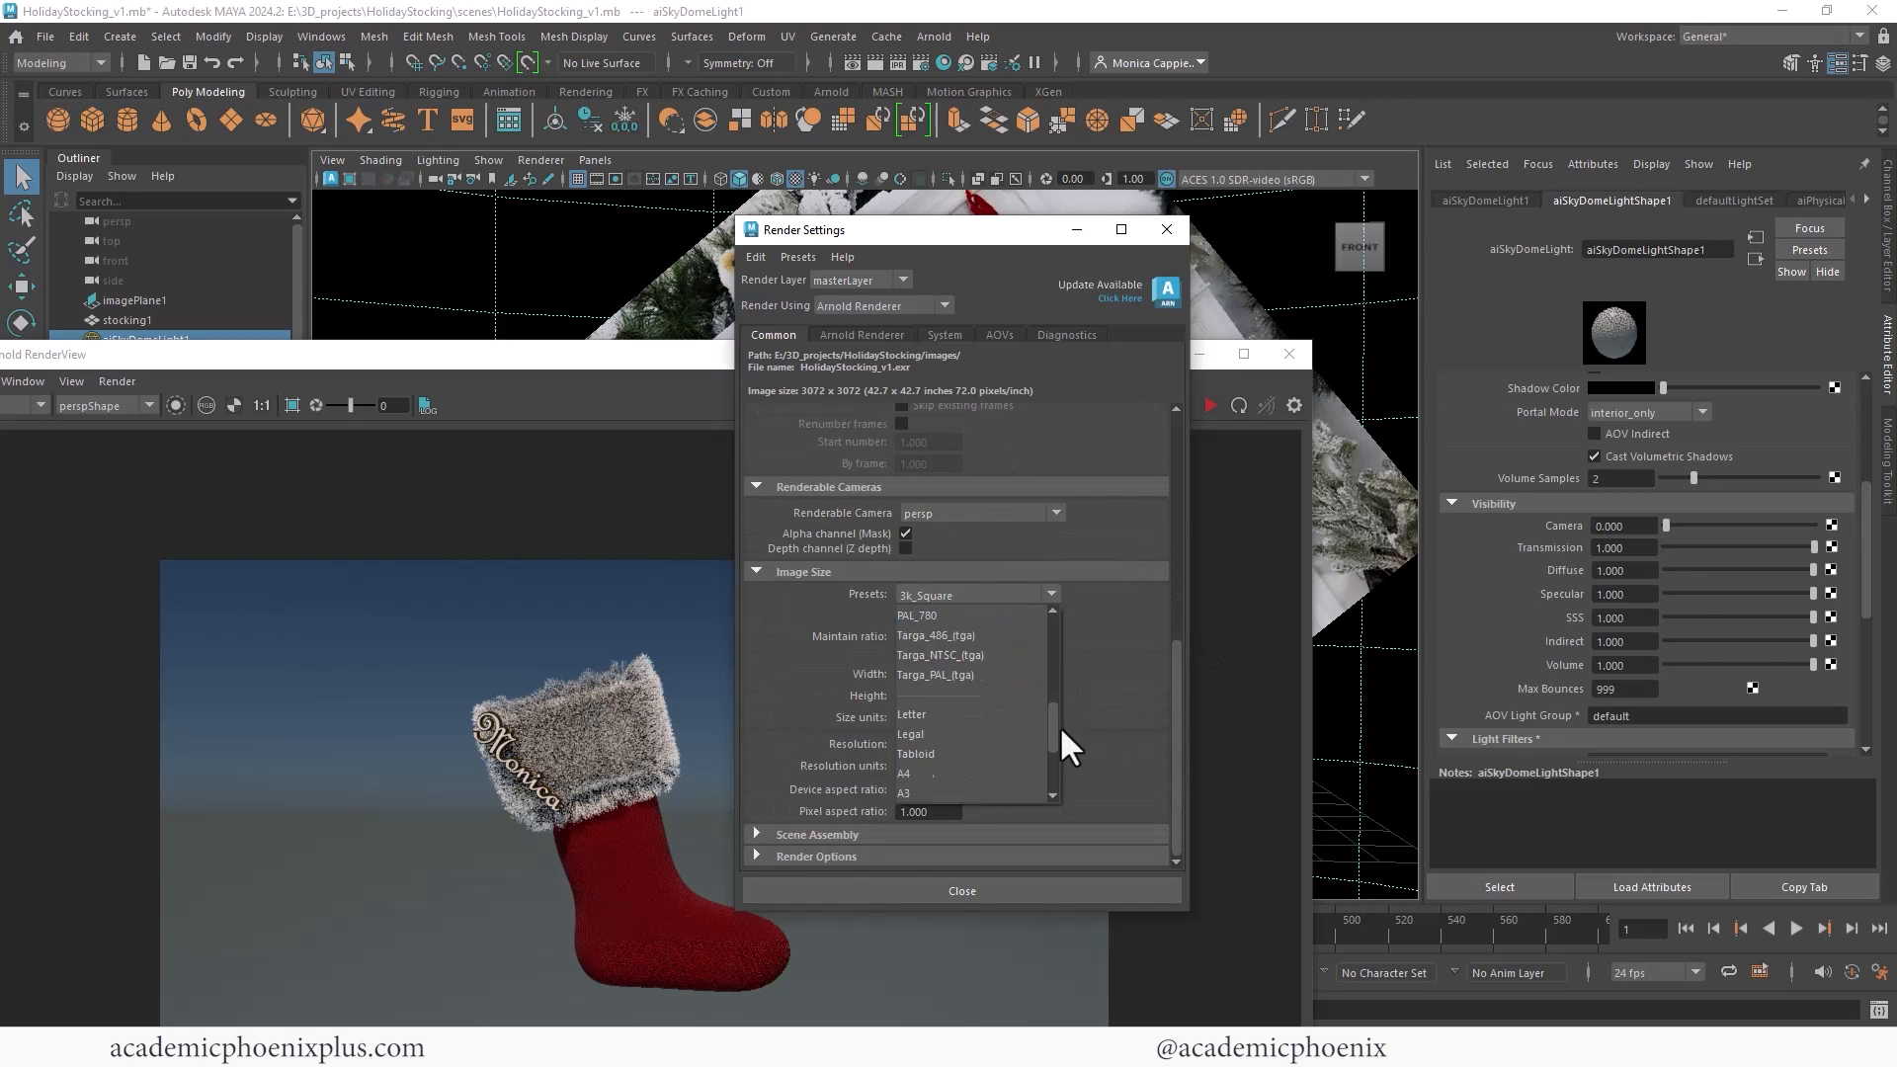
click(950, 616)
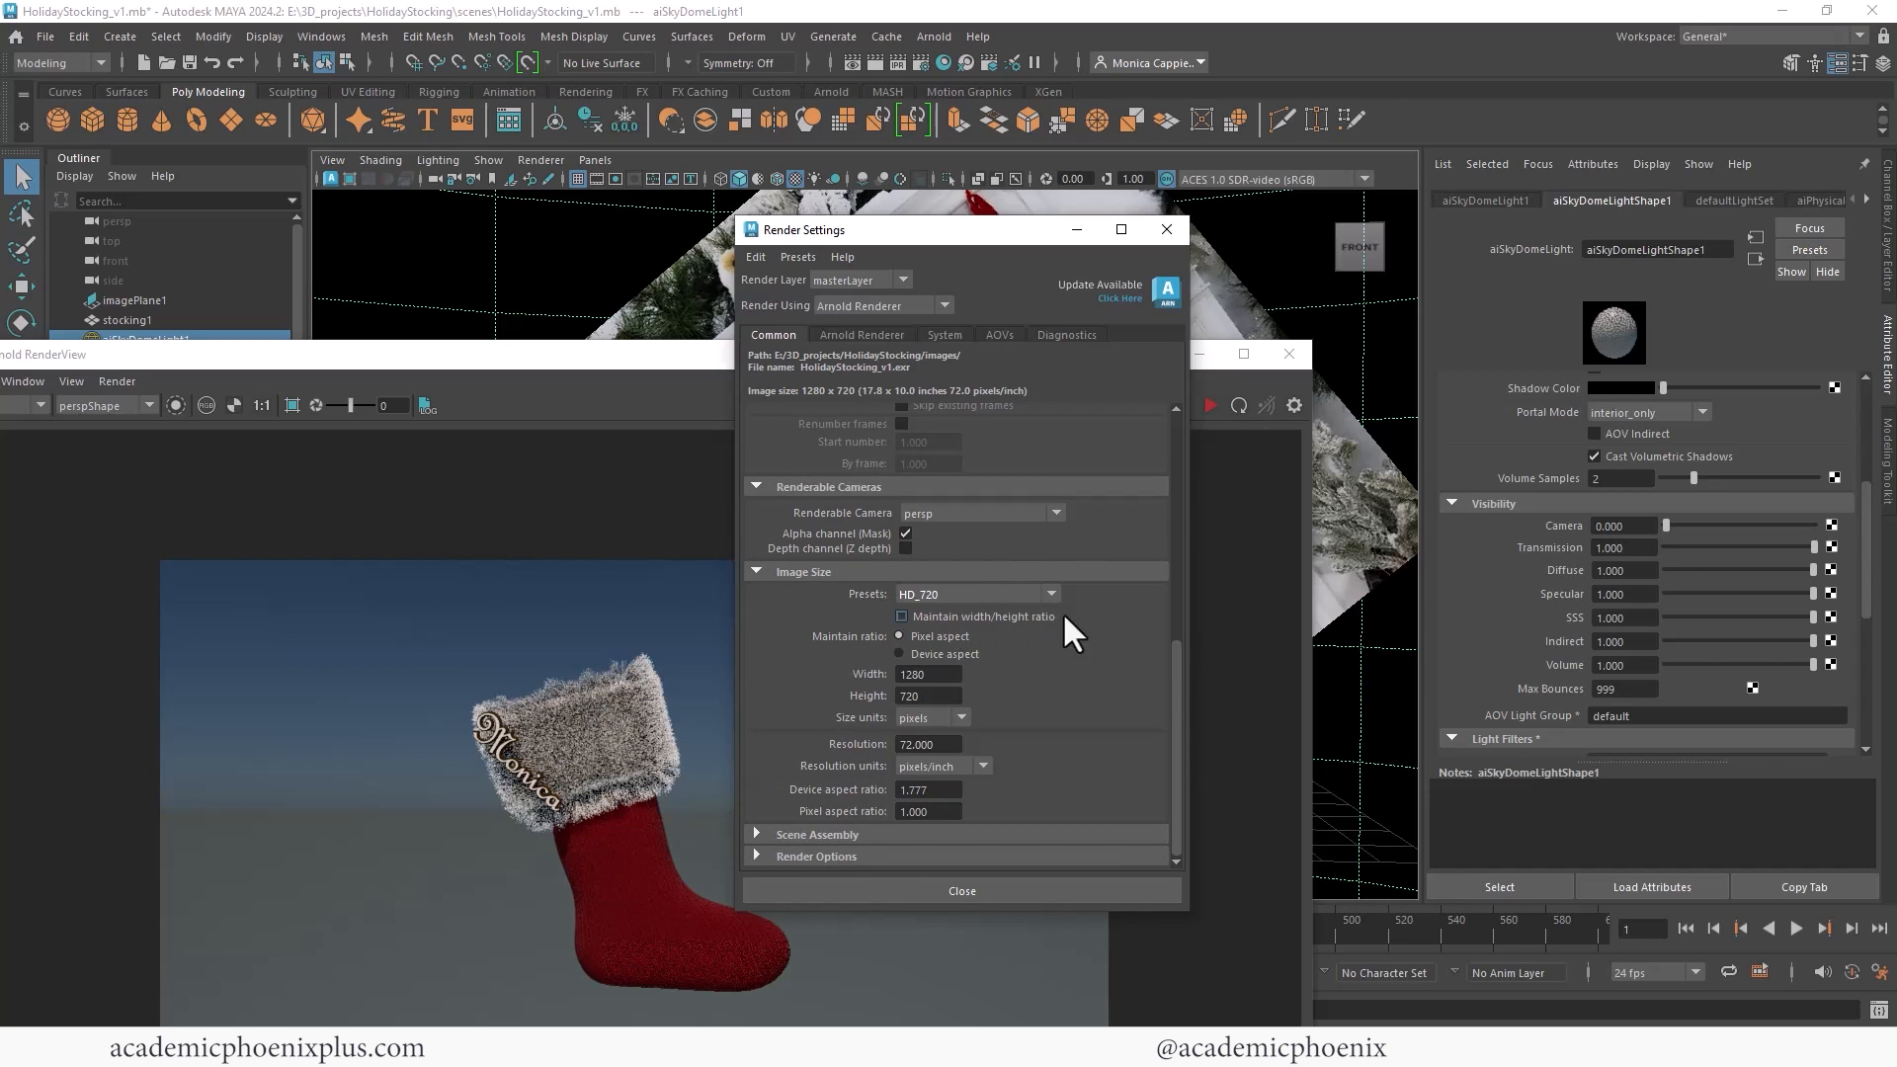
Step: Raise the Arnold sampling to Camera (AA) 4 and Diffuse, Specular and SSS 3, closing the render settings and render view
click(875, 334)
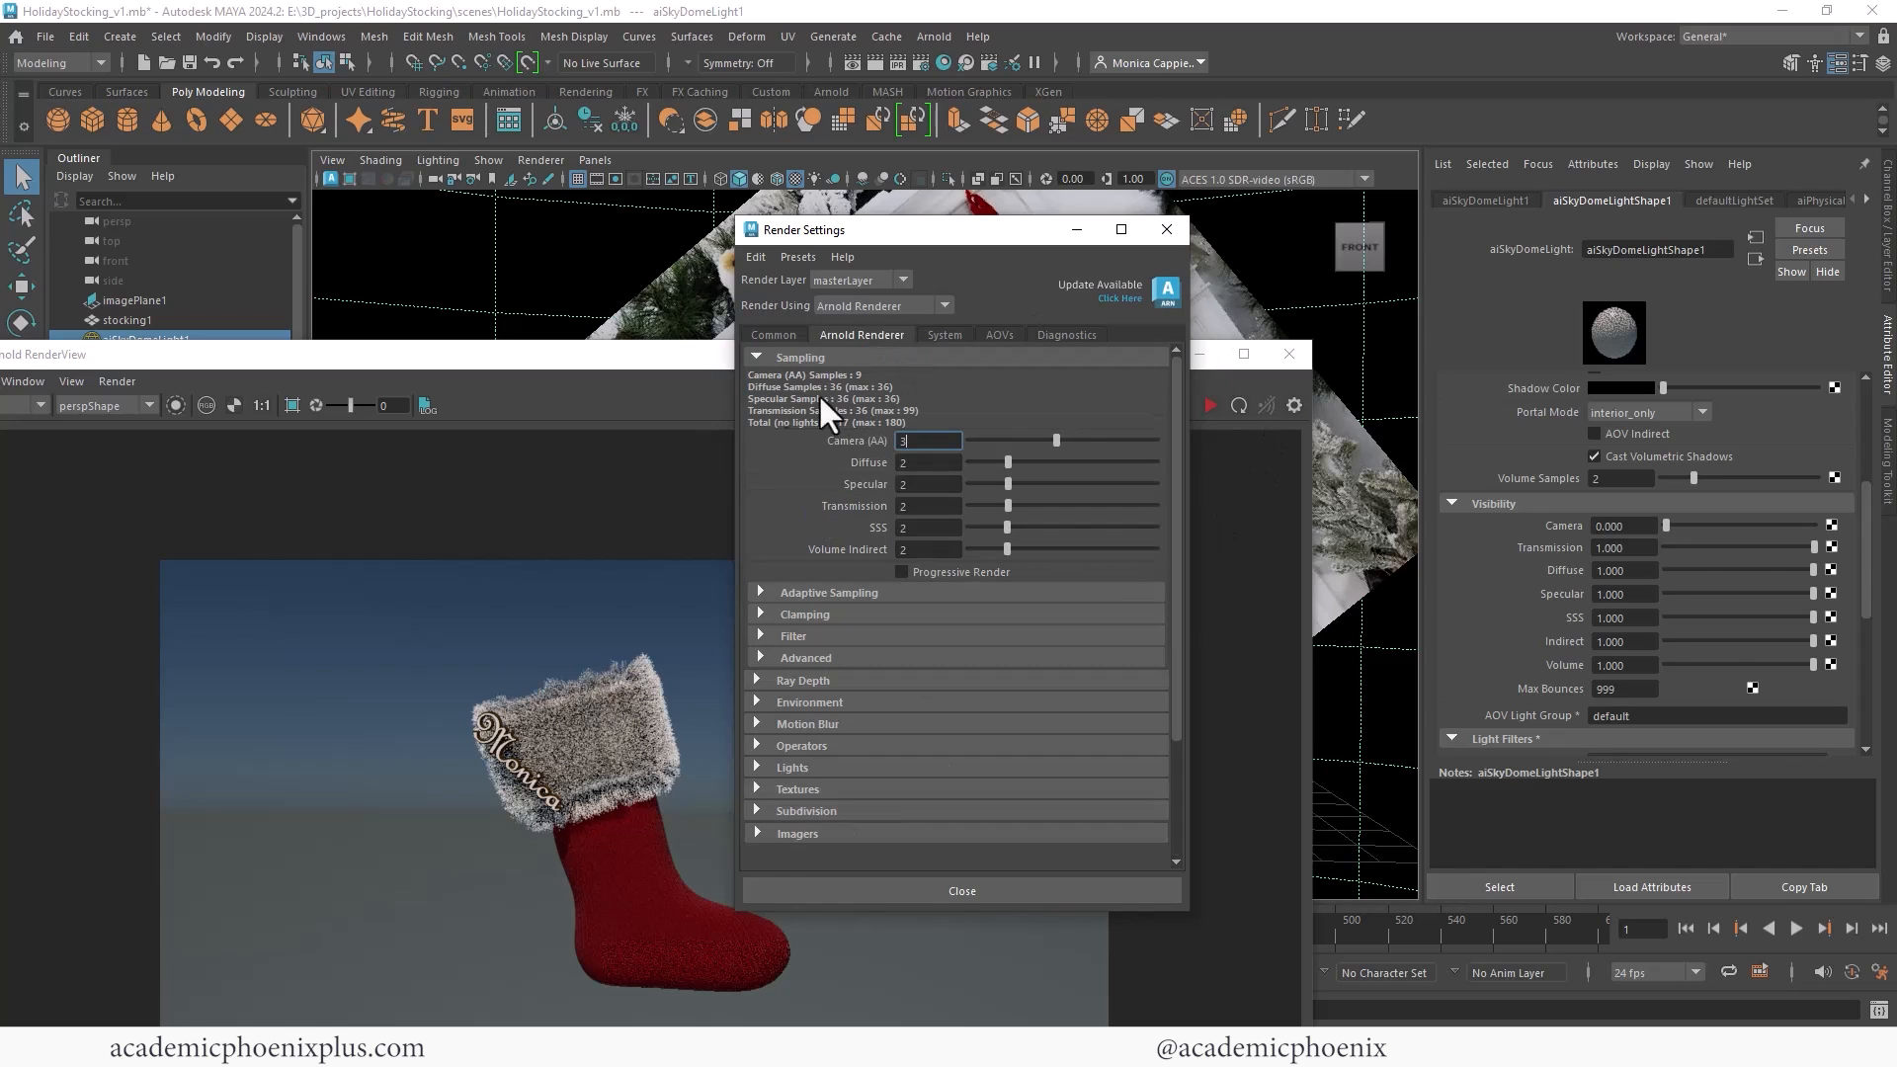
click(1011, 460)
click(1164, 230)
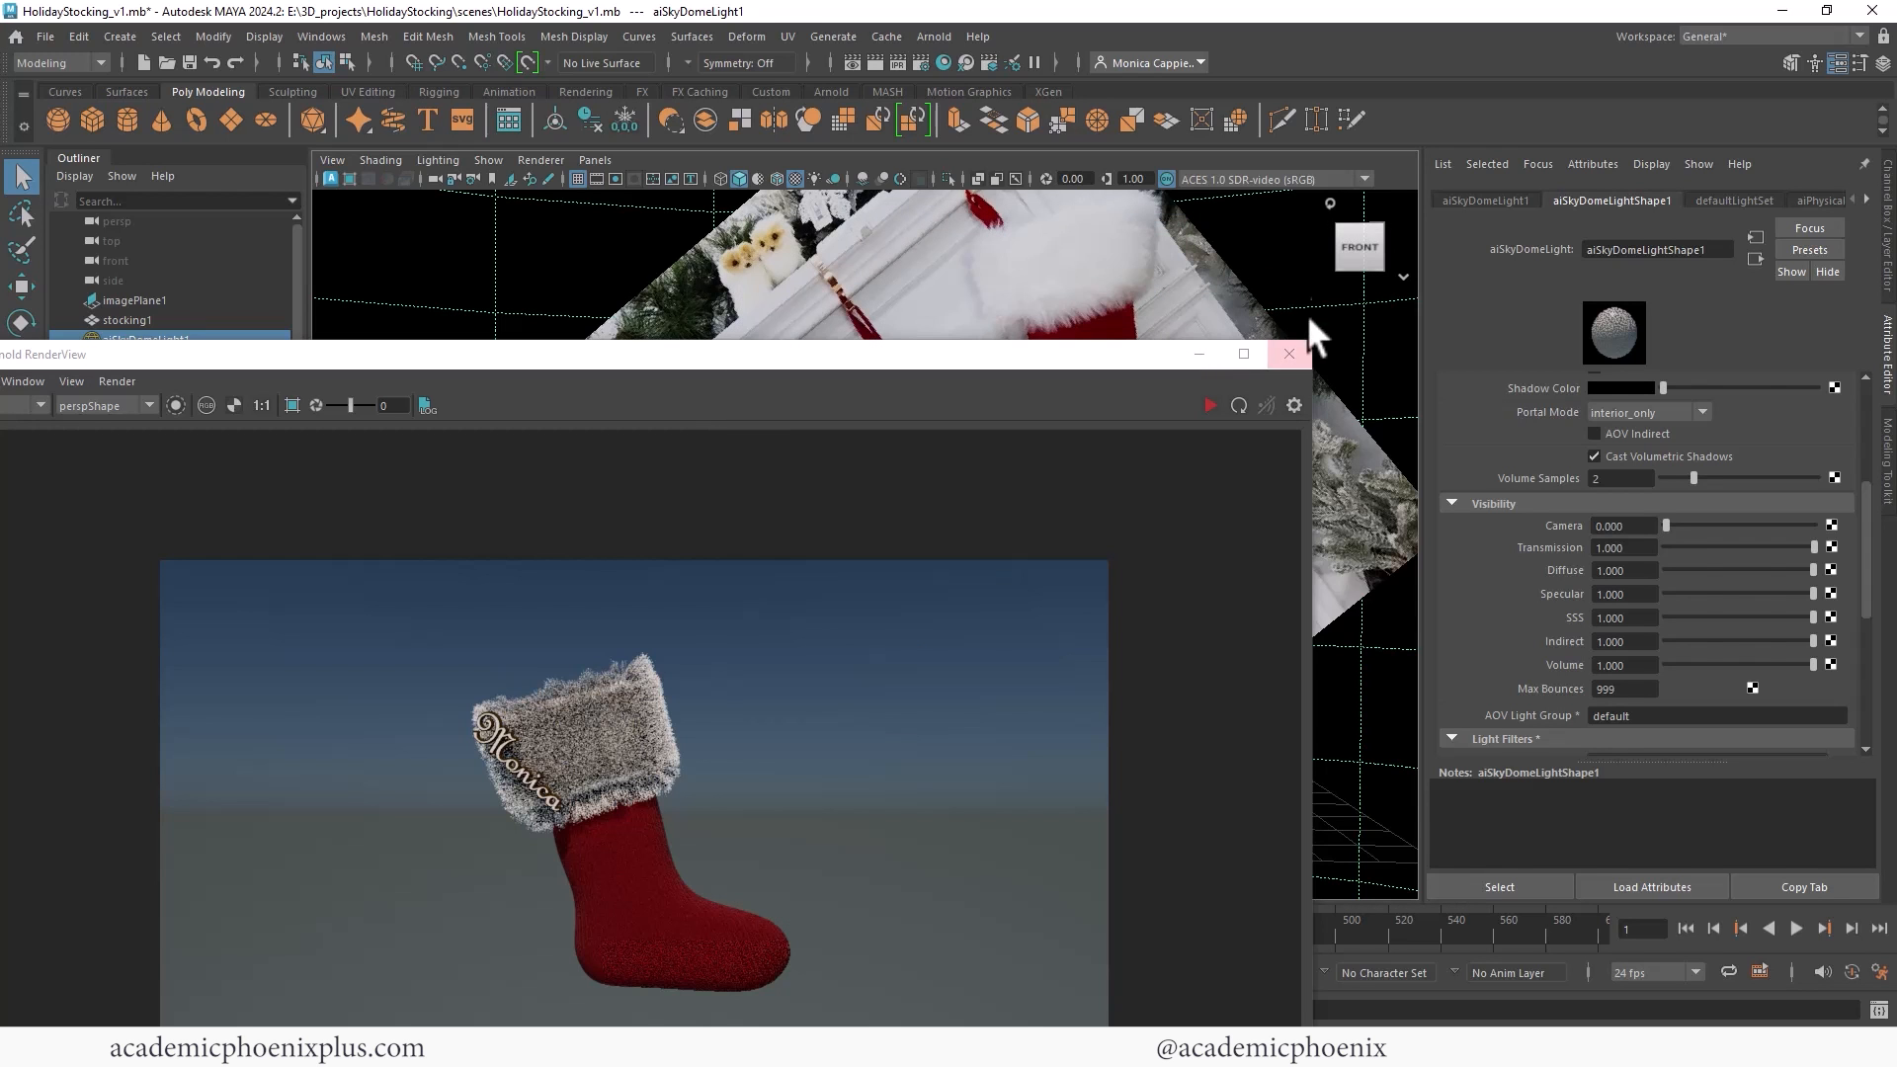
click(1292, 348)
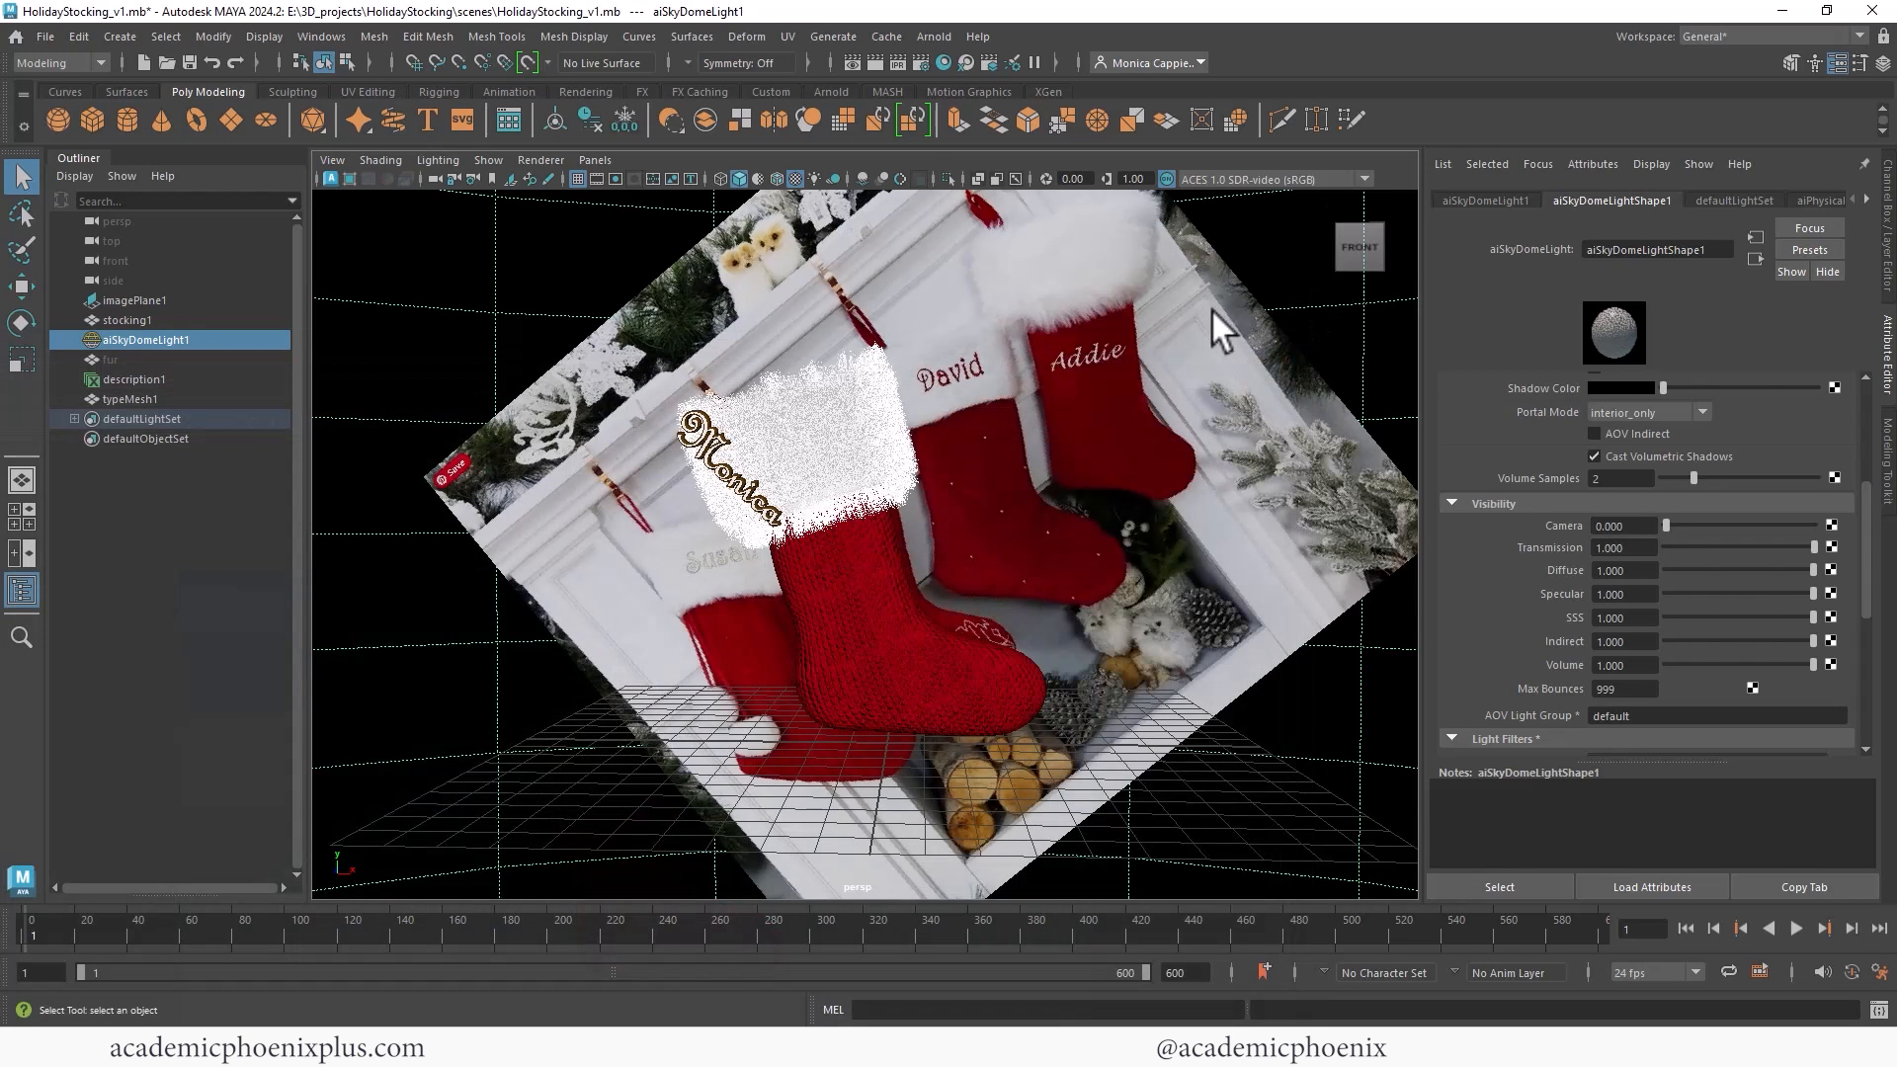
Step: Hide the reference image layer layer1 and show the resolution gate in the perspective view
click(1889, 237)
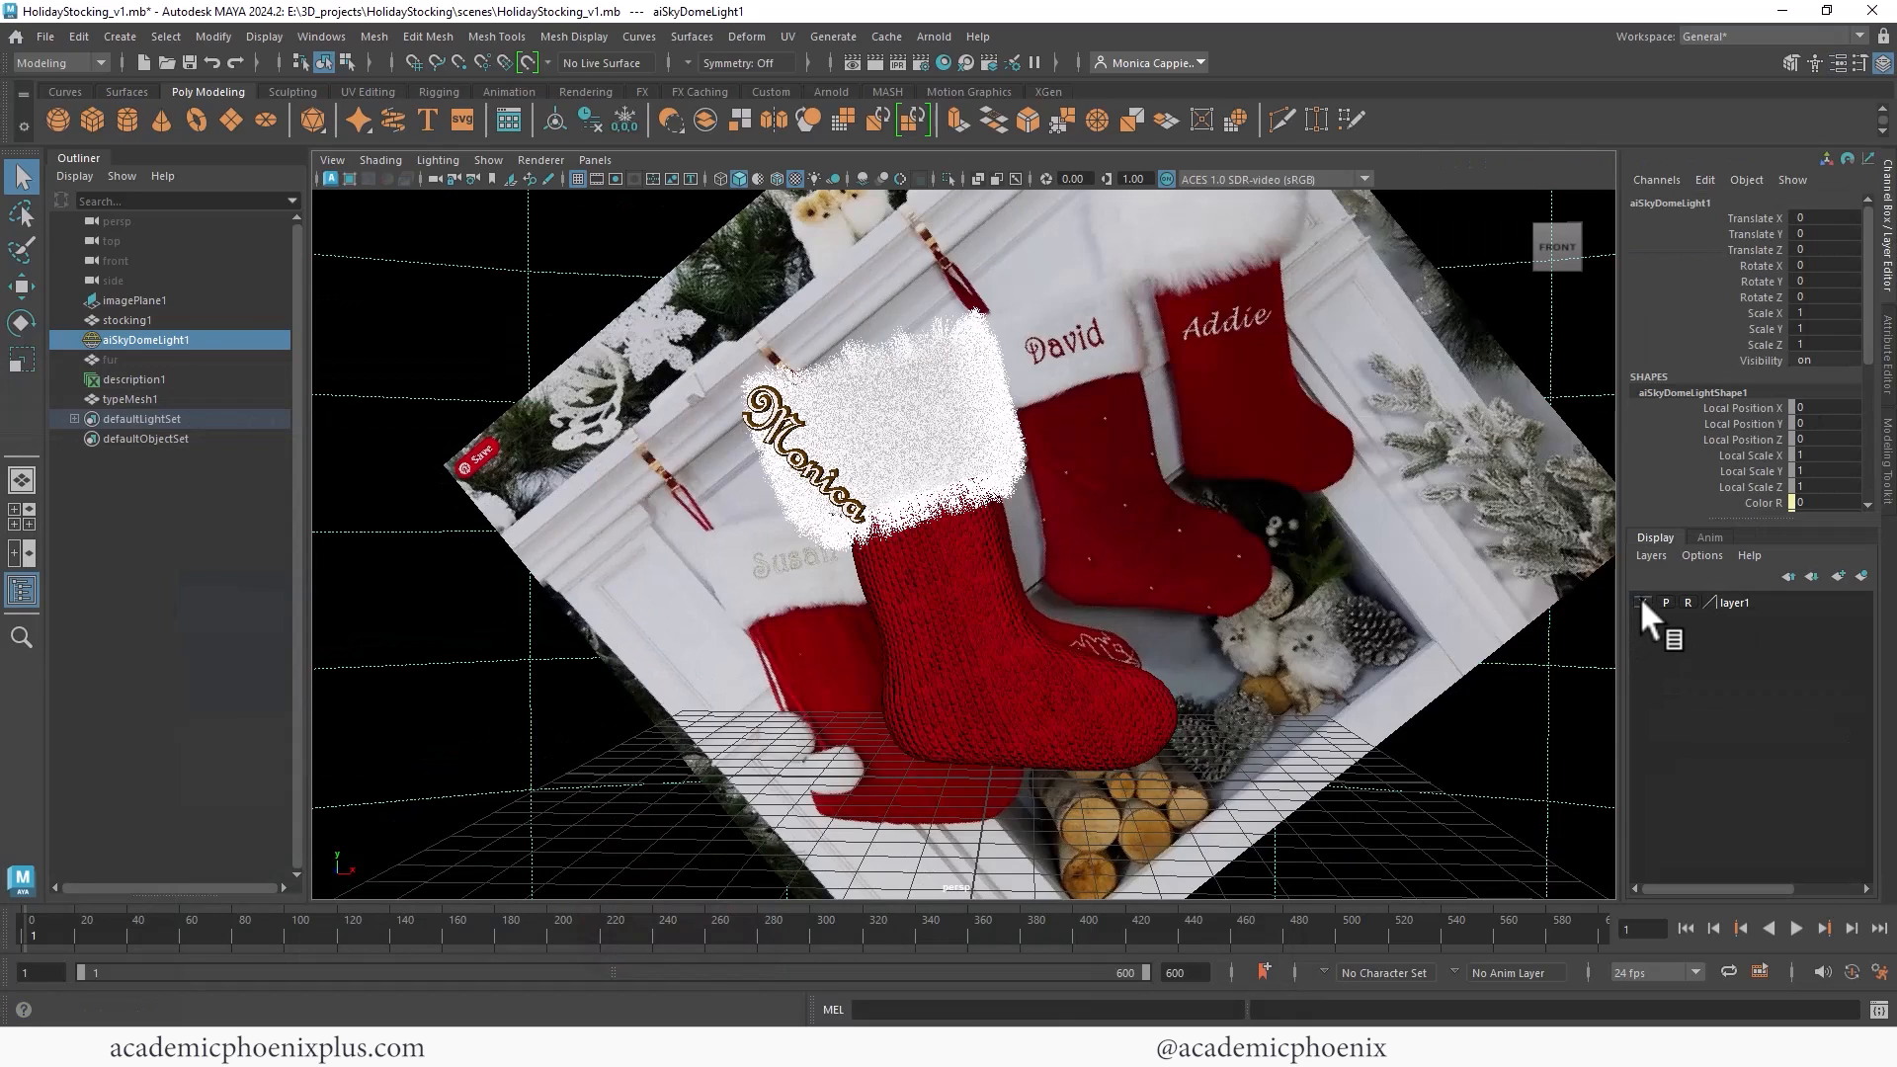
click(1641, 602)
click(618, 178)
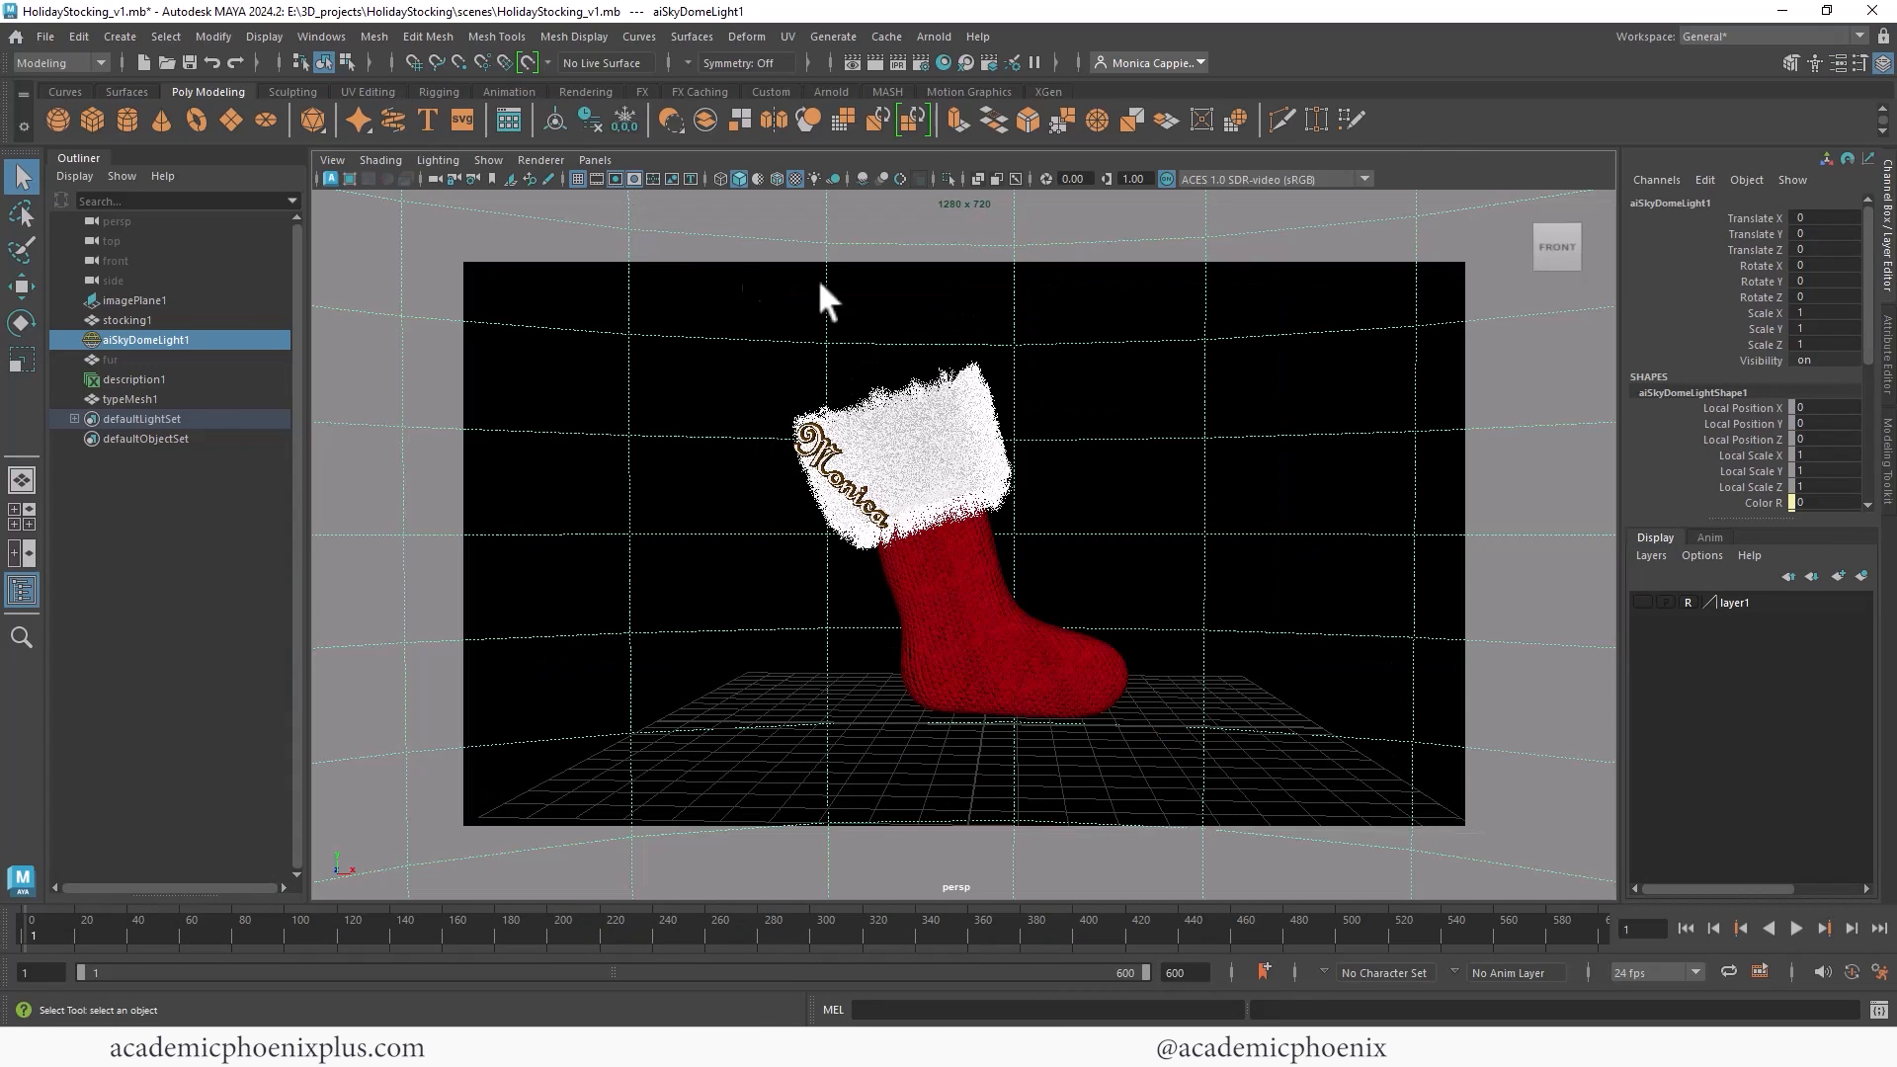
Step: Frame the stocking large inside the resolution gate, render it in Arnold with a stored snapshot, and minimize the render view
alt+right_drag(819, 284, 1252, 382)
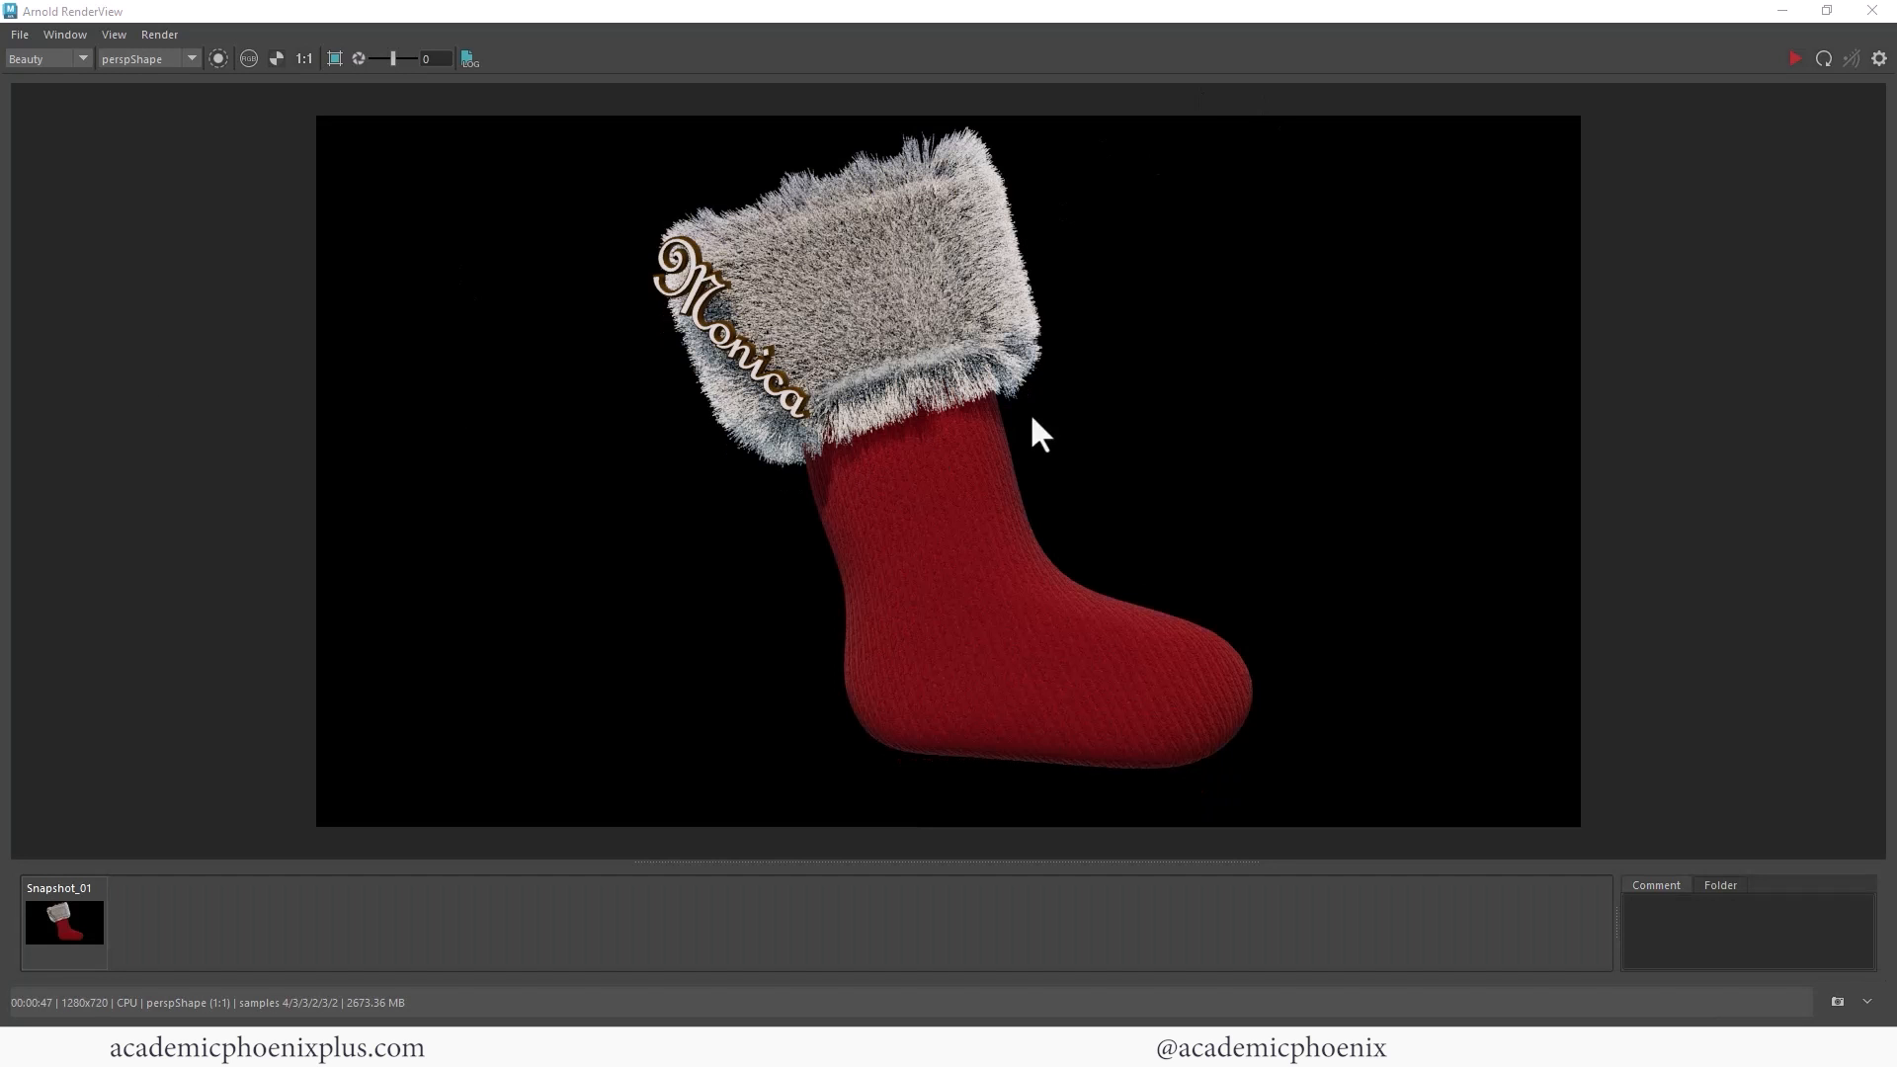
click(1781, 11)
Step: Select the 3D name text on the fur cuff
click(845, 486)
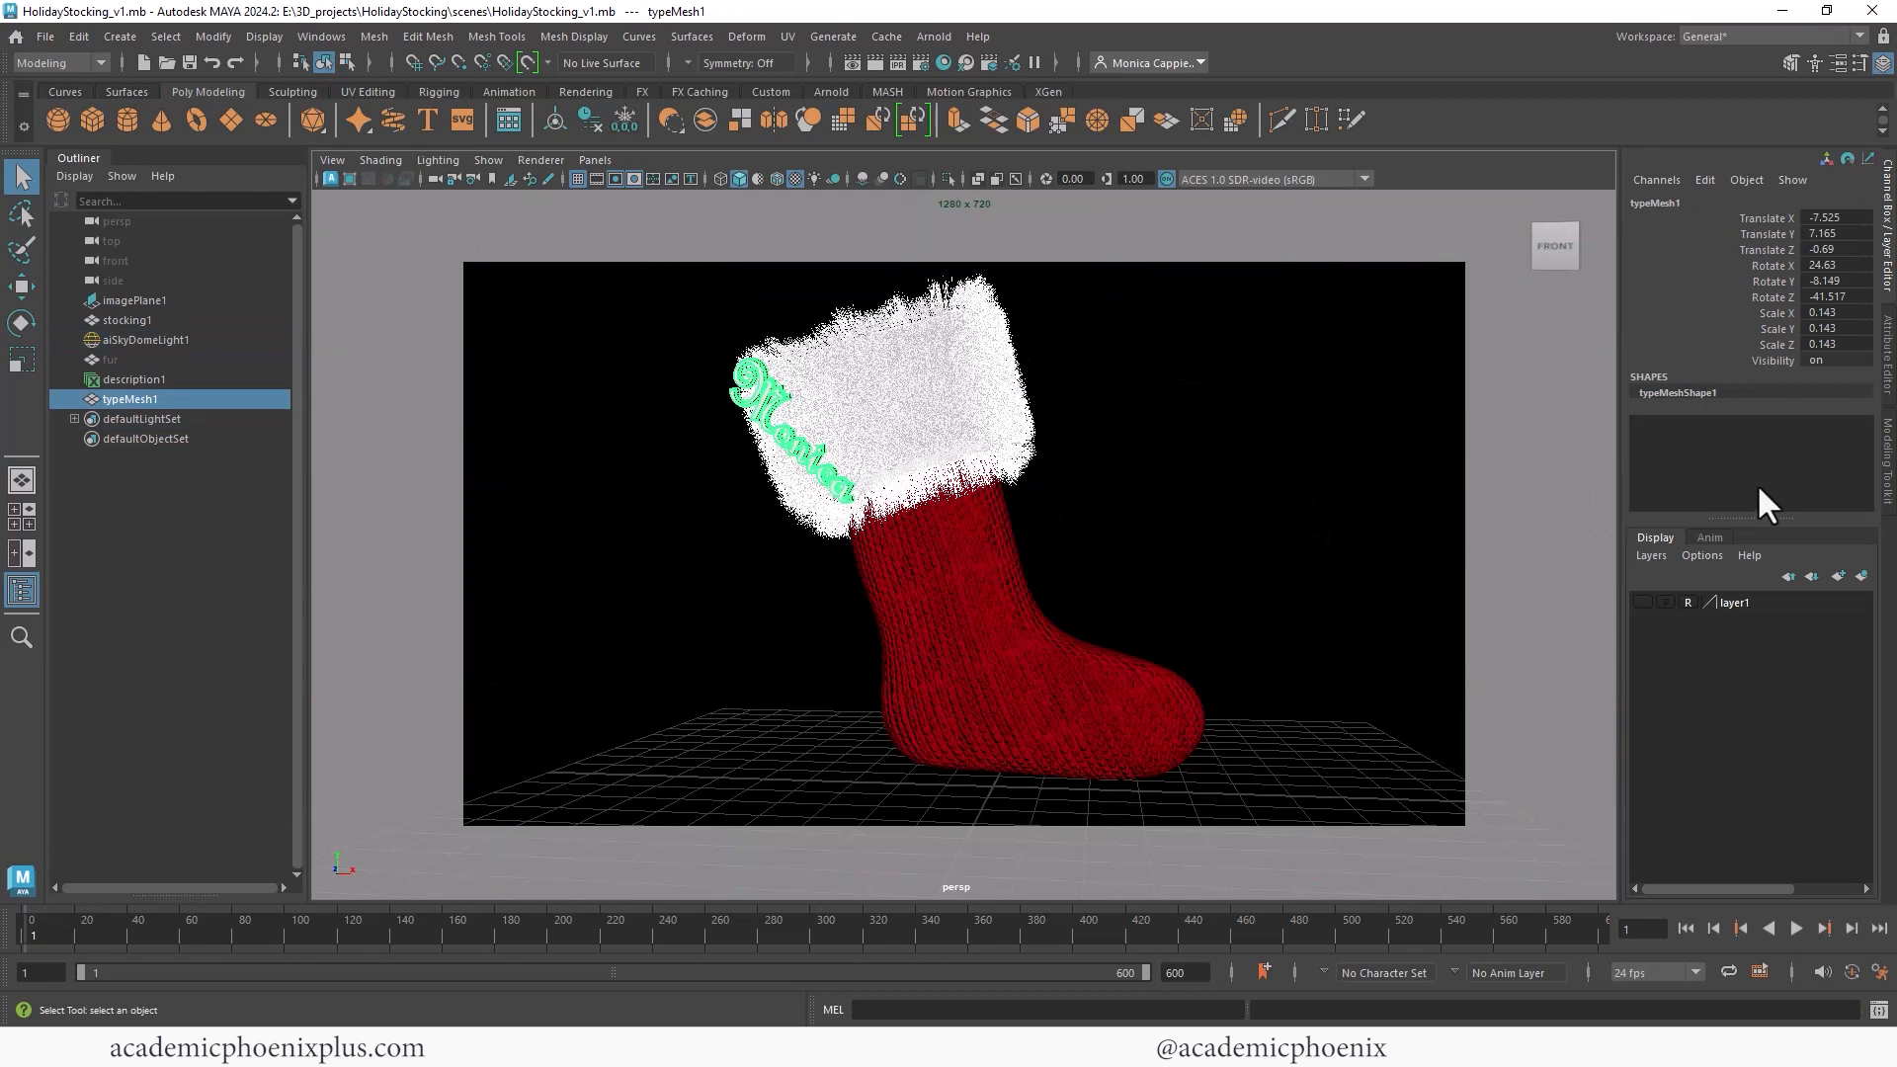